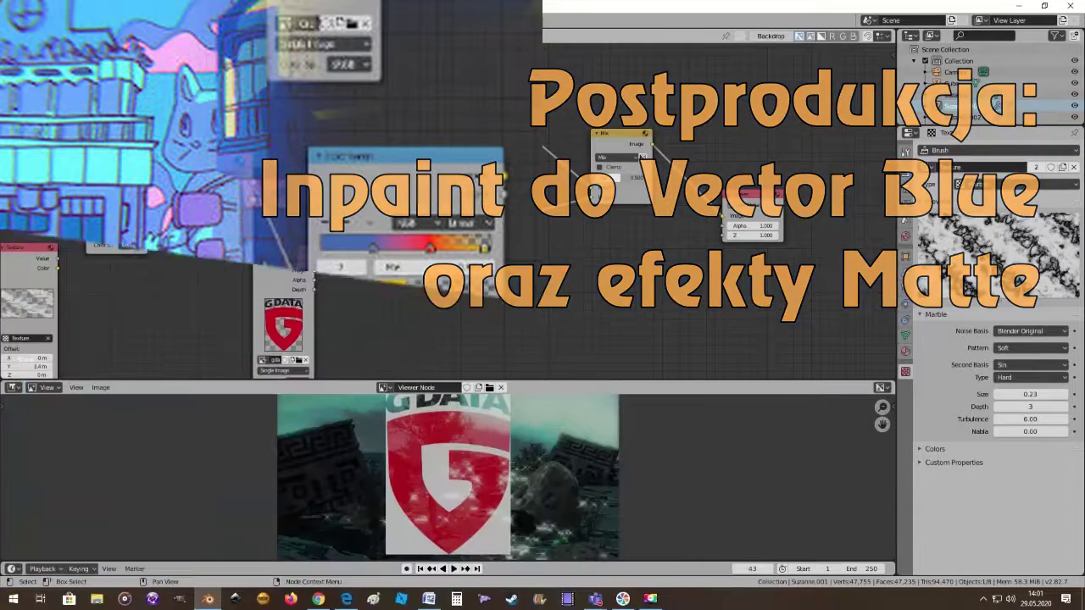
Try rerouting the render into Mix and deleting Glare, then undo the deletion
{"action": "left_click", "coordinate": [83, 35]}
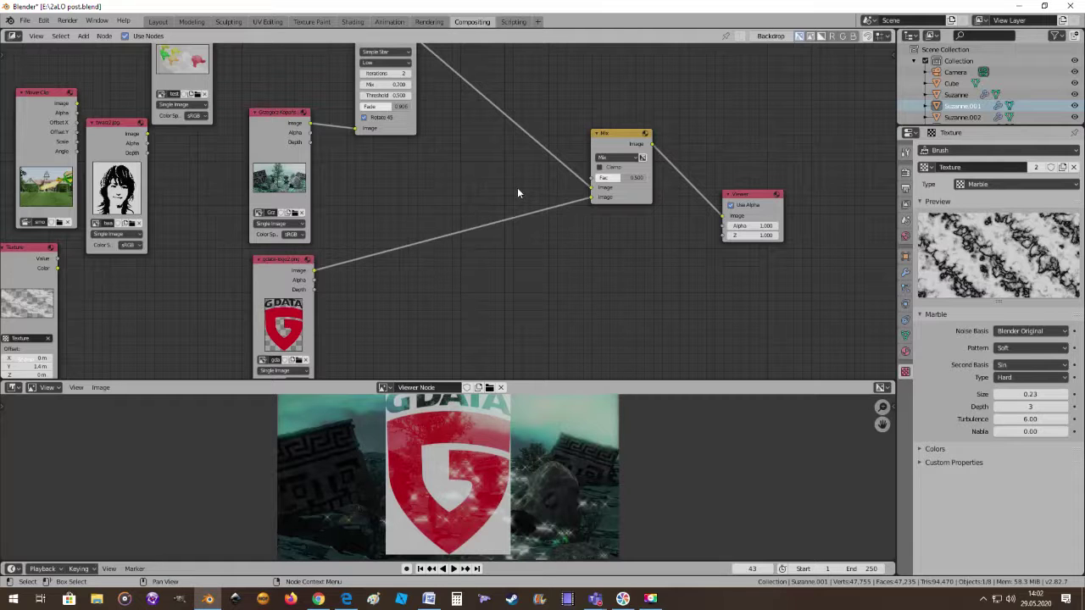
{"action": "middle_click_drag", "start_coordinate": [514, 192], "coordinate": [479, 242]}
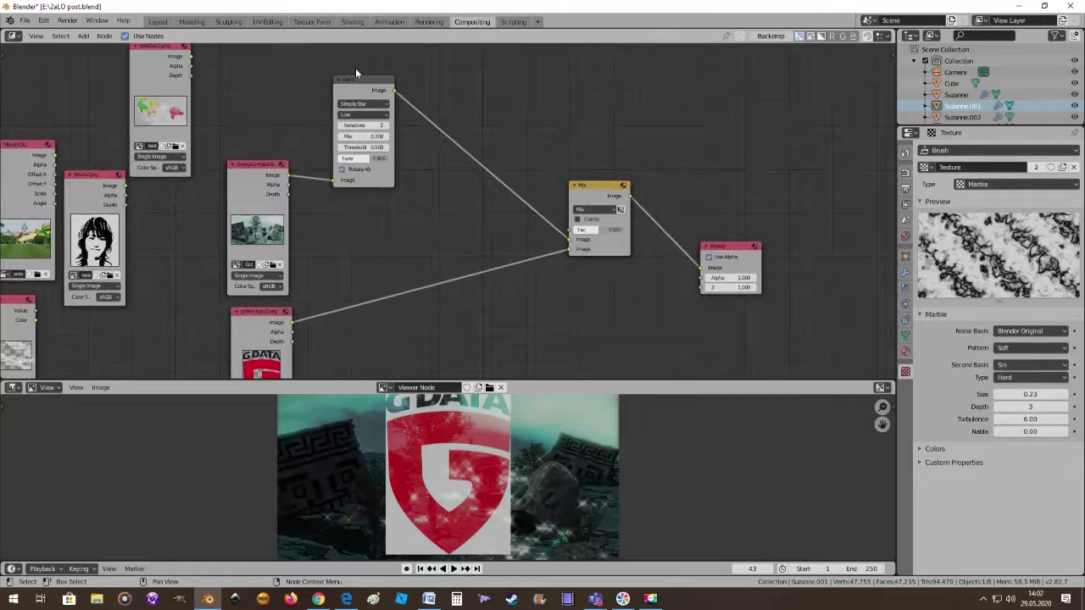
{"action": "left_click_drag", "start_coordinate": [352, 83], "coordinate": [389, 122]}
{"action": "scroll", "coordinate": [464, 169], "scroll_direction": "up", "scroll_amount": 2}
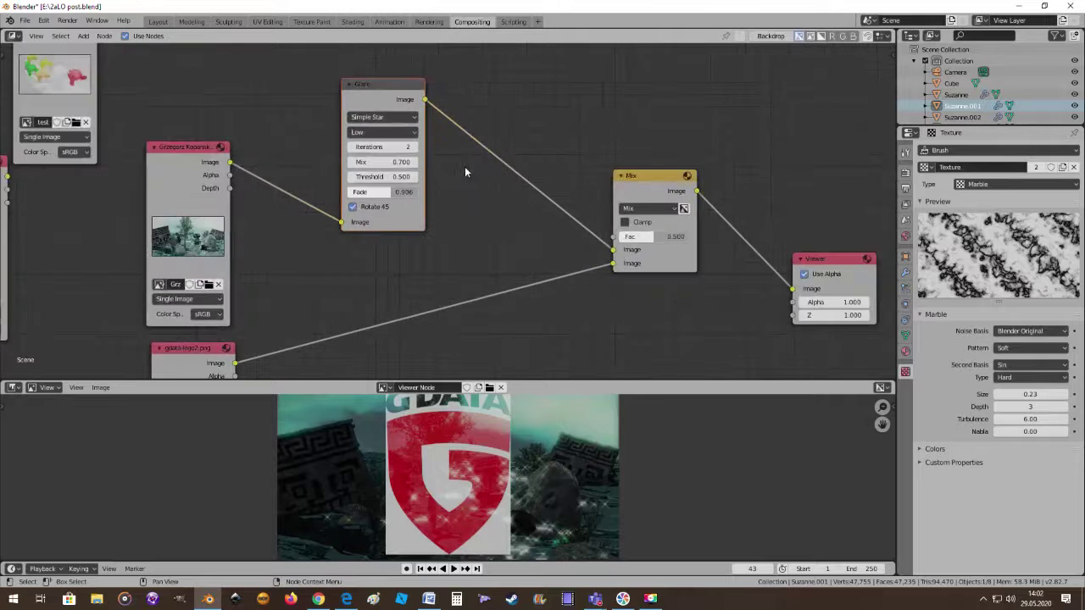
{"action": "scroll", "coordinate": [458, 190], "scroll_direction": "down", "scroll_amount": 1}
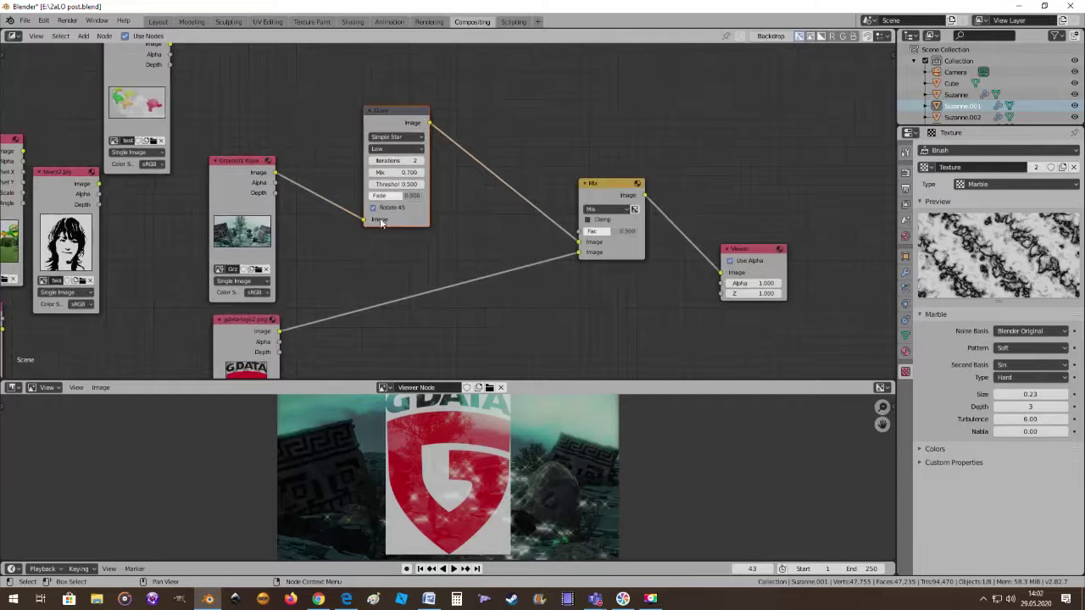
{"action": "left_click_drag", "start_coordinate": [363, 220], "coordinate": [579, 242]}
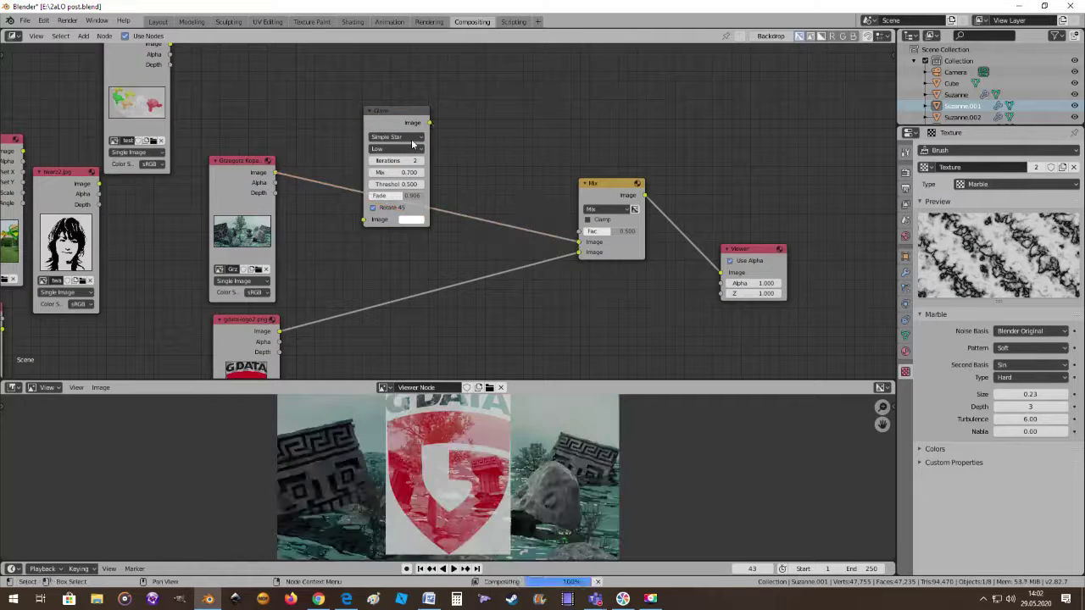
{"action": "left_click_drag", "start_coordinate": [395, 111], "coordinate": [428, 114]}
{"action": "key", "text": "x"}
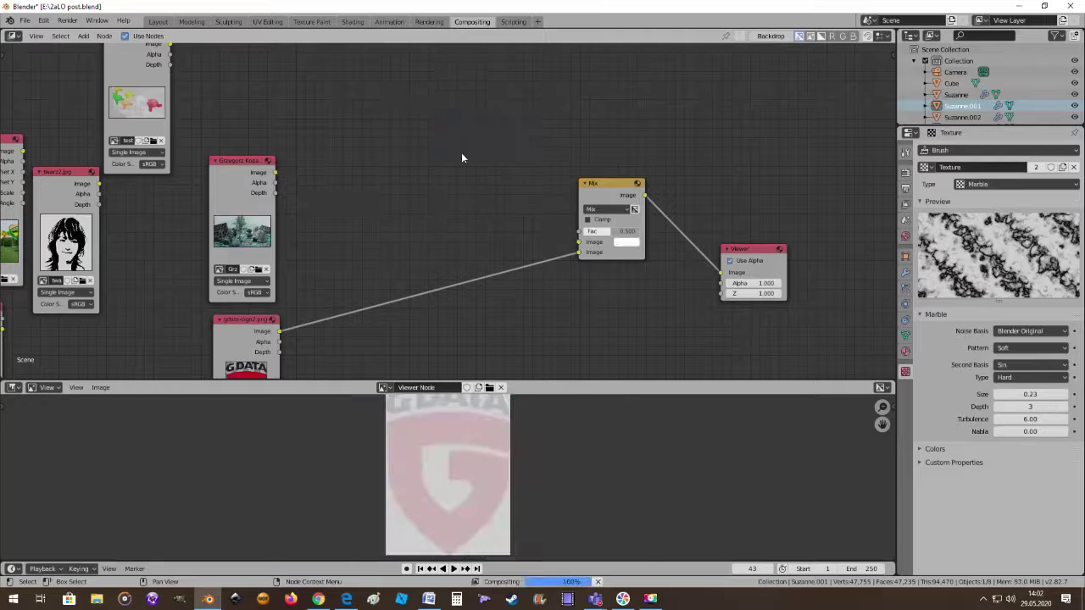
{"action": "scroll", "coordinate": [486, 266], "scroll_direction": "down", "scroll_amount": 1}
{"action": "scroll", "coordinate": [486, 267], "scroll_direction": "up", "scroll_amount": 1}
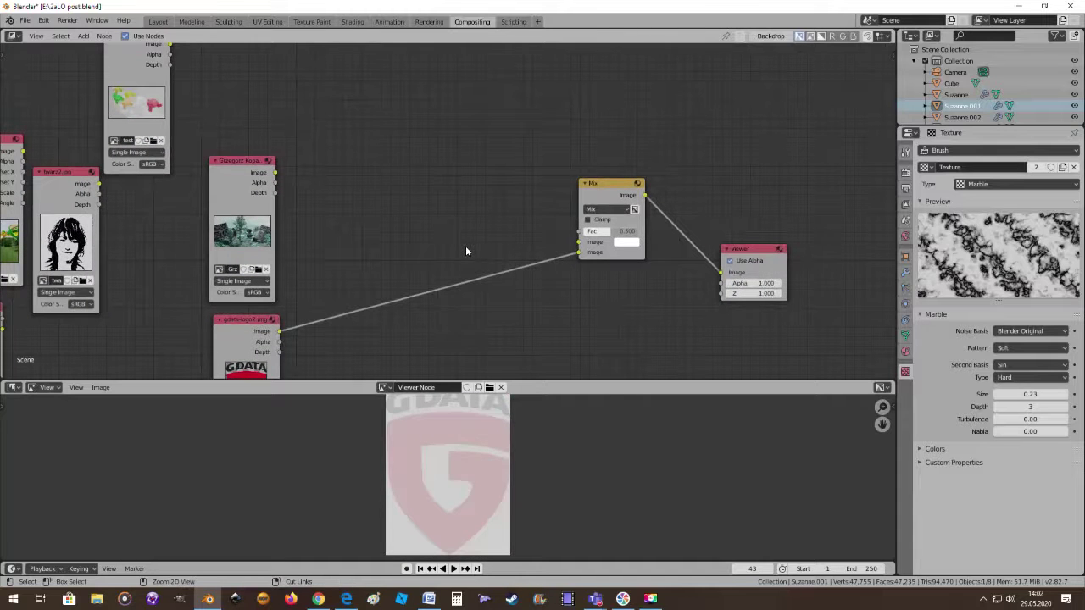
{"action": "key", "text": "ctrl+z"}
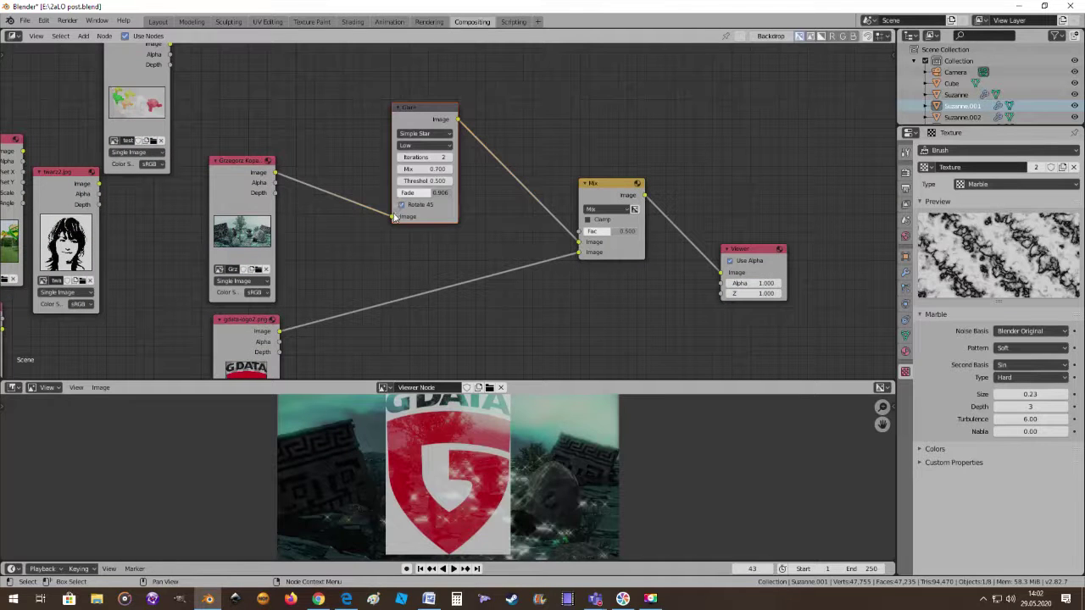
Link the render Image output straight into Mix, then delete the unused Glare node
{"action": "left_click_drag", "start_coordinate": [394, 218], "coordinate": [579, 243]}
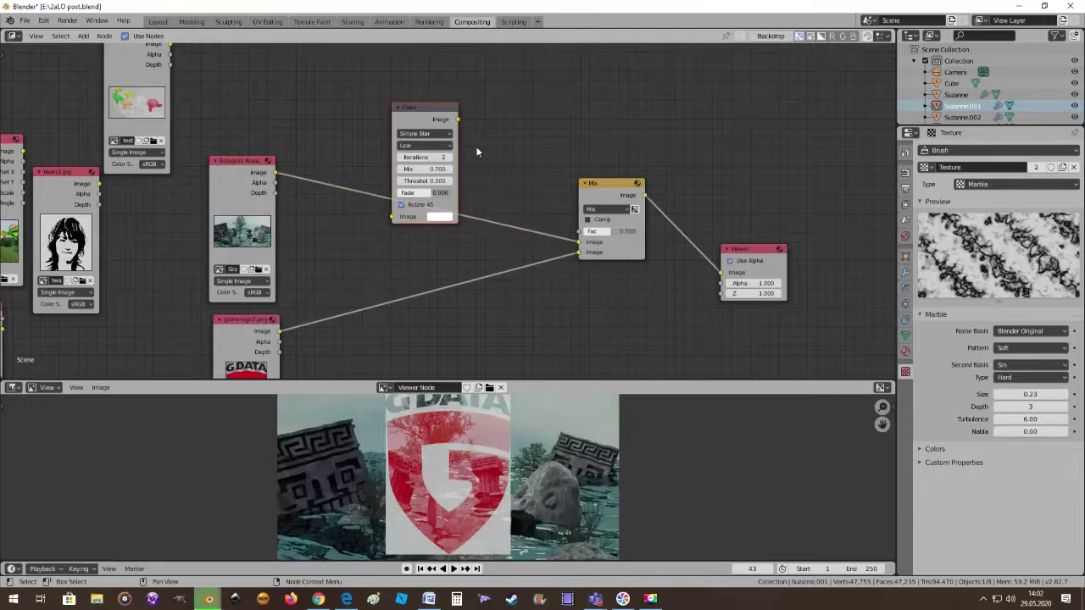
{"action": "left_click_drag", "start_coordinate": [428, 112], "coordinate": [504, 114]}
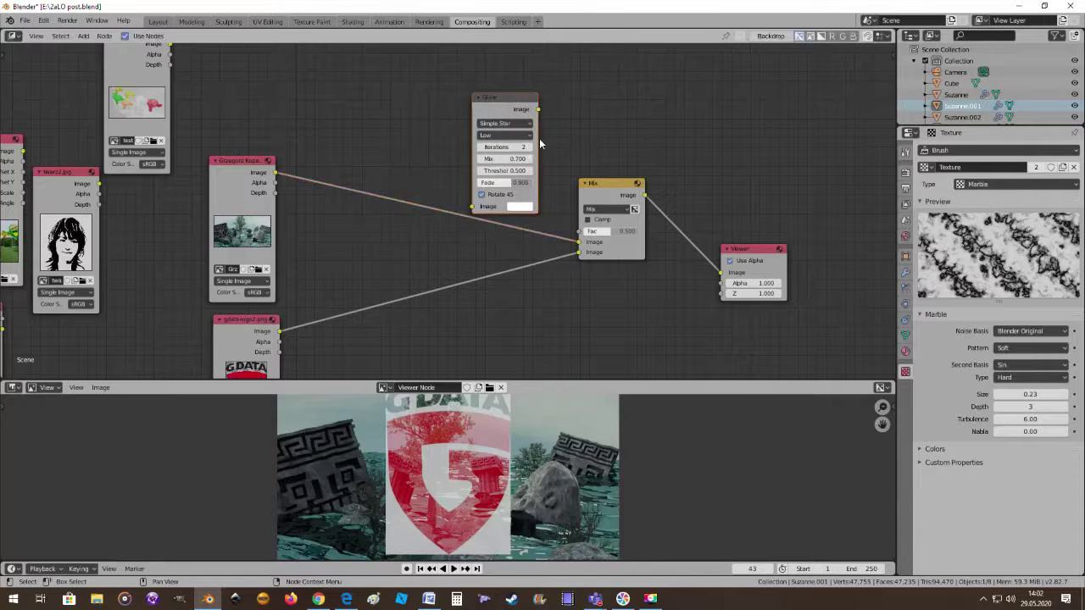
{"action": "key", "text": "x"}
{"action": "scroll", "coordinate": [507, 268], "scroll_direction": "up", "scroll_amount": 2}
{"action": "scroll", "coordinate": [484, 262], "scroll_direction": "down", "scroll_amount": 2}
{"action": "middle_click_drag", "start_coordinate": [542, 314], "coordinate": [559, 271]}
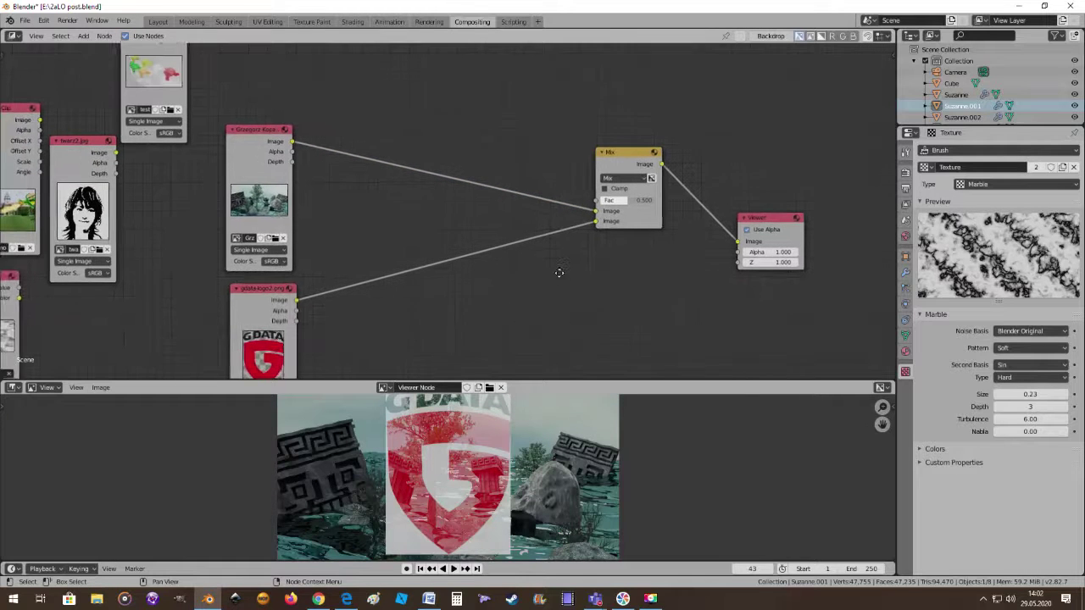
Add an Inpaint filter node on the render-to-Mix link and set its Distance to 69
{"action": "left_click", "coordinate": [83, 36]}
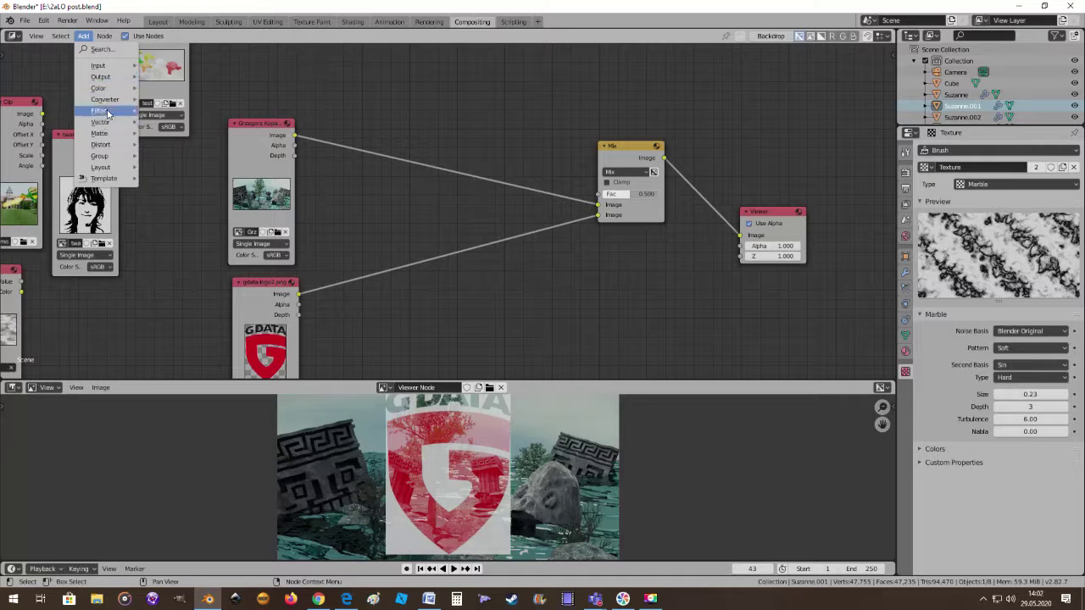
{"action": "mouse_move", "coordinate": [99, 110]}
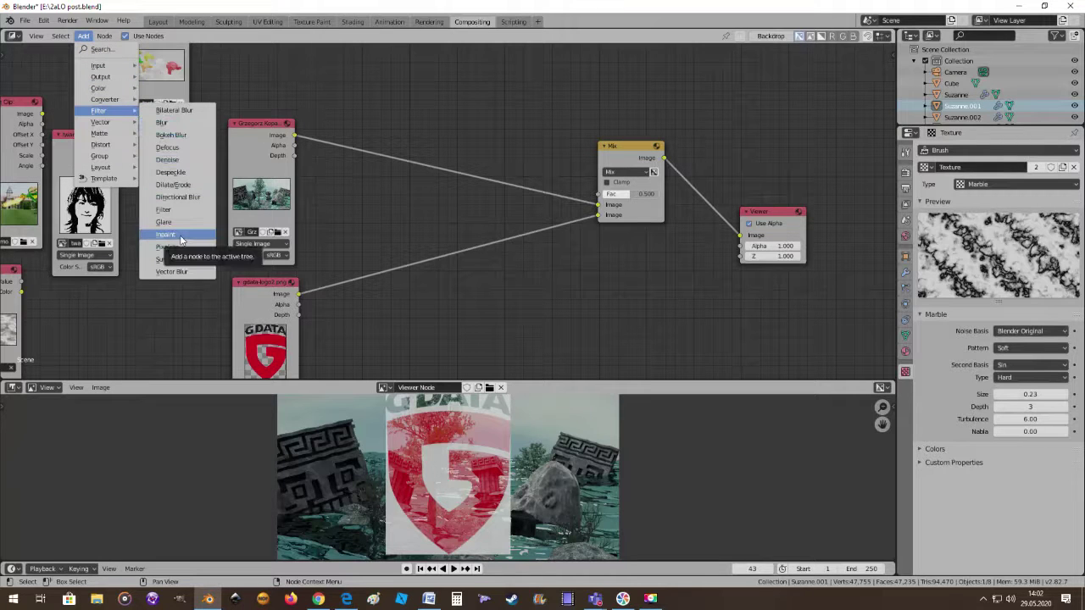
{"action": "left_click", "coordinate": [180, 238]}
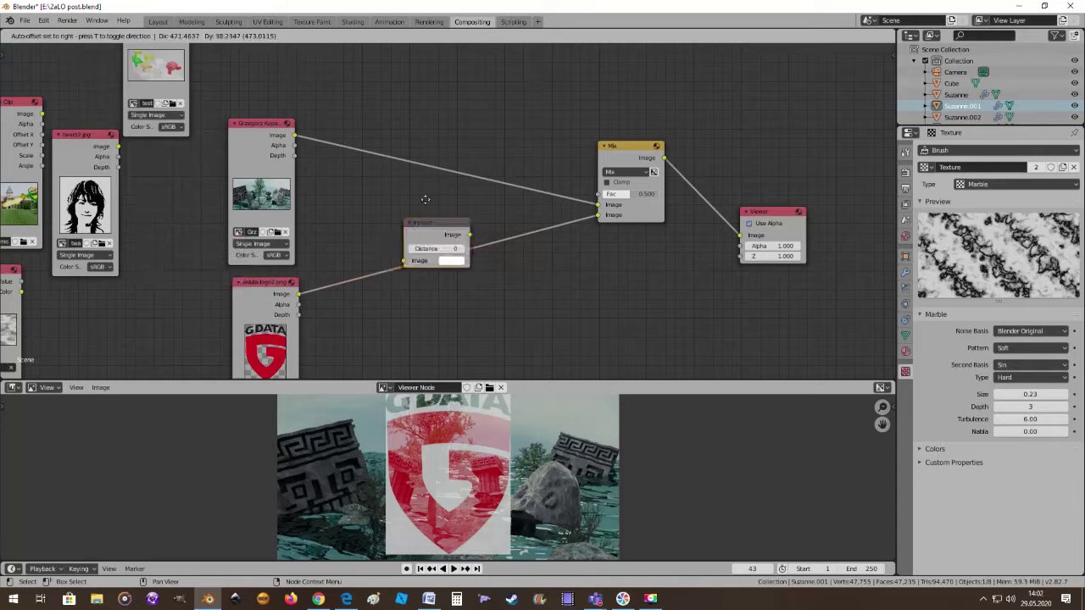
{"action": "left_click", "coordinate": [420, 150]}
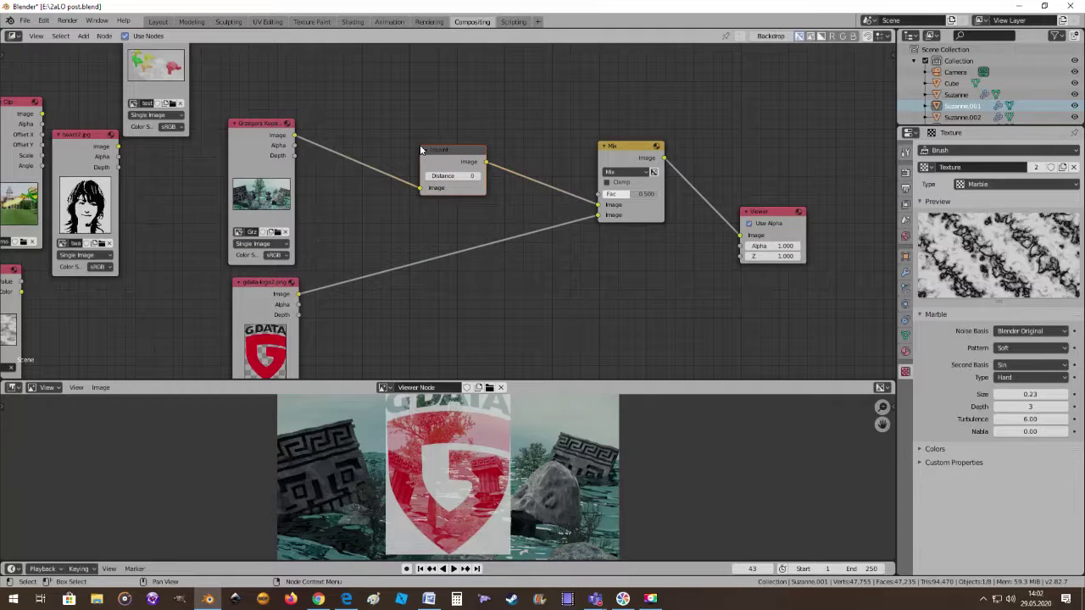
{"action": "scroll", "coordinate": [478, 229], "scroll_direction": "up", "scroll_amount": 2}
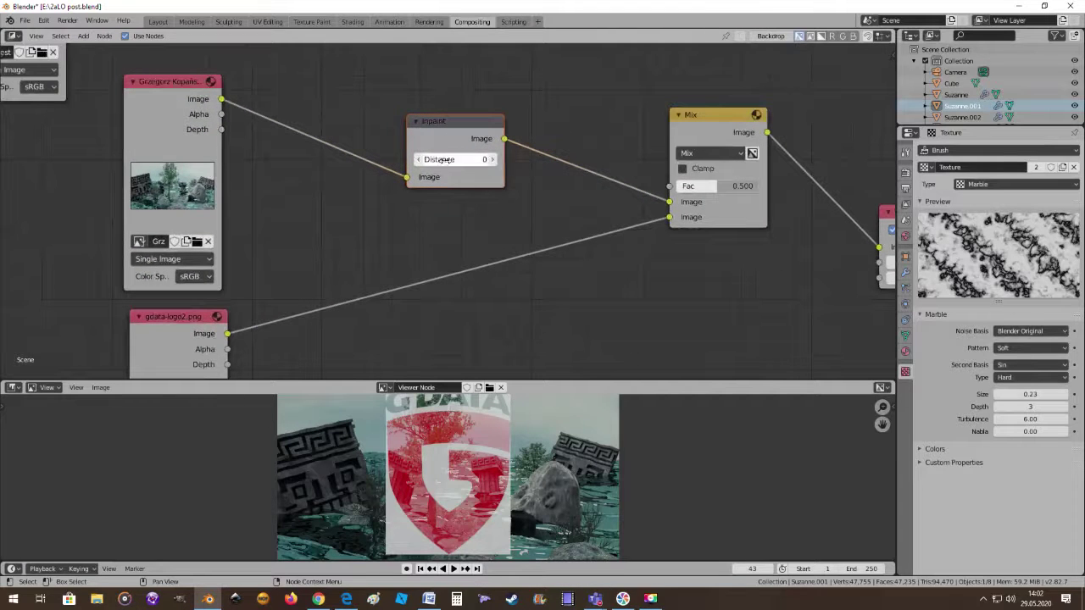
{"action": "left_click", "coordinate": [453, 160]}
{"action": "type", "text": "268"}
{"action": "key", "text": "Return"}
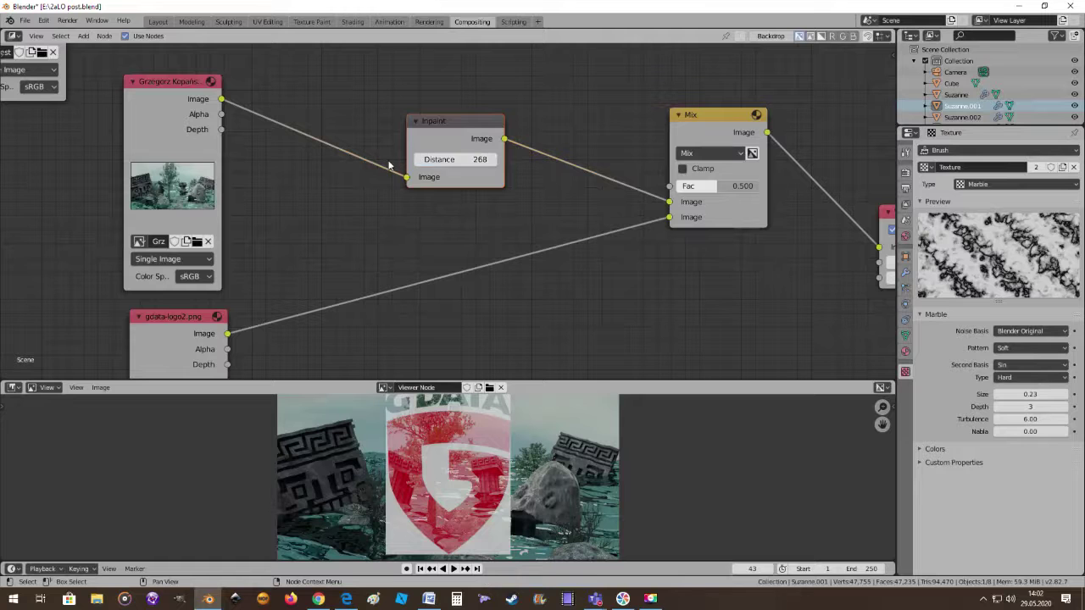
{"action": "left_click_drag", "start_coordinate": [472, 163], "coordinate": [475, 163]}
Reconnect the render directly to Mix and move Inpaint between the G DATA logo and Mix
{"action": "scroll", "coordinate": [483, 155], "scroll_direction": "down", "scroll_amount": 1}
{"action": "middle_click_drag", "start_coordinate": [477, 165], "coordinate": [462, 136]}
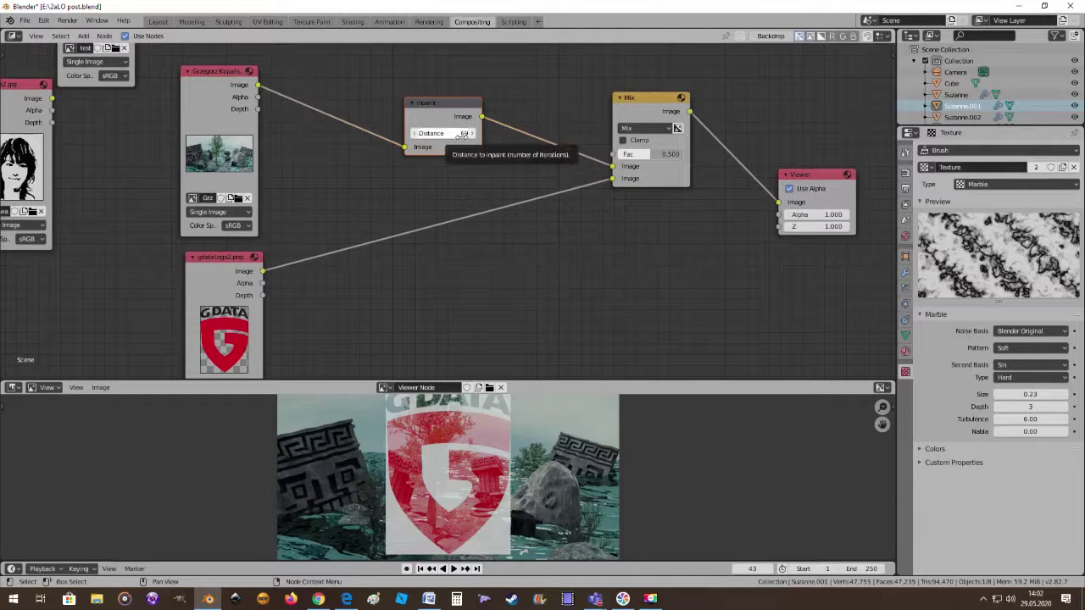
{"action": "scroll", "coordinate": [475, 140], "scroll_direction": "down", "scroll_amount": 1}
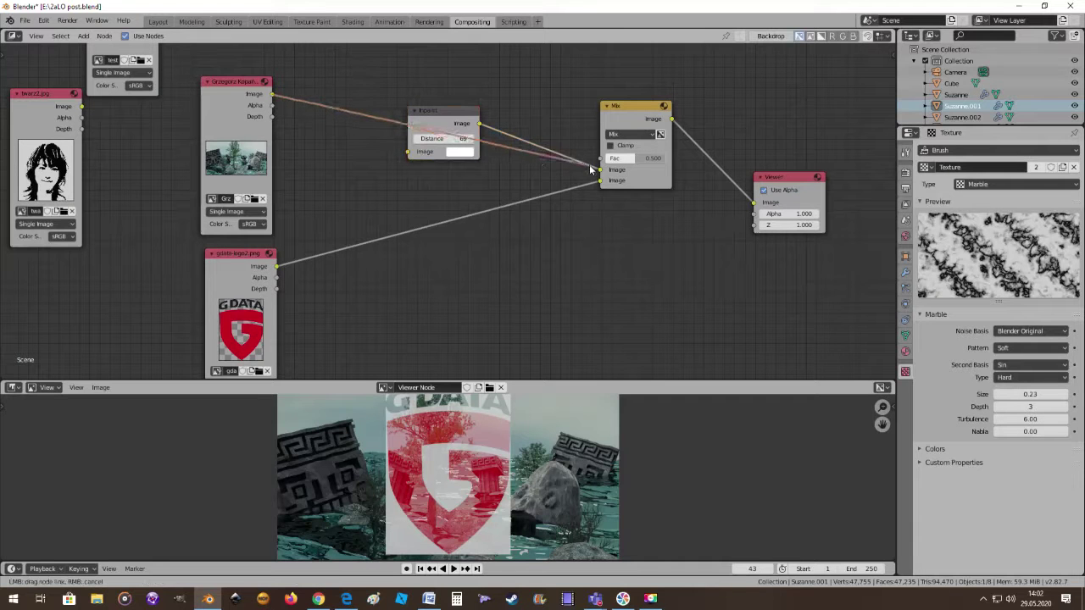
{"action": "left_click_drag", "start_coordinate": [407, 150], "coordinate": [600, 169]}
{"action": "mouse_move", "coordinate": [440, 115]}
{"action": "left_mouse_down"}
{"action": "mouse_move", "coordinate": [456, 177]}
{"action": "mouse_move", "coordinate": [509, 250]}
{"action": "left_mouse_up"}
{"action": "scroll", "coordinate": [559, 250], "scroll_direction": "up", "scroll_amount": 1}
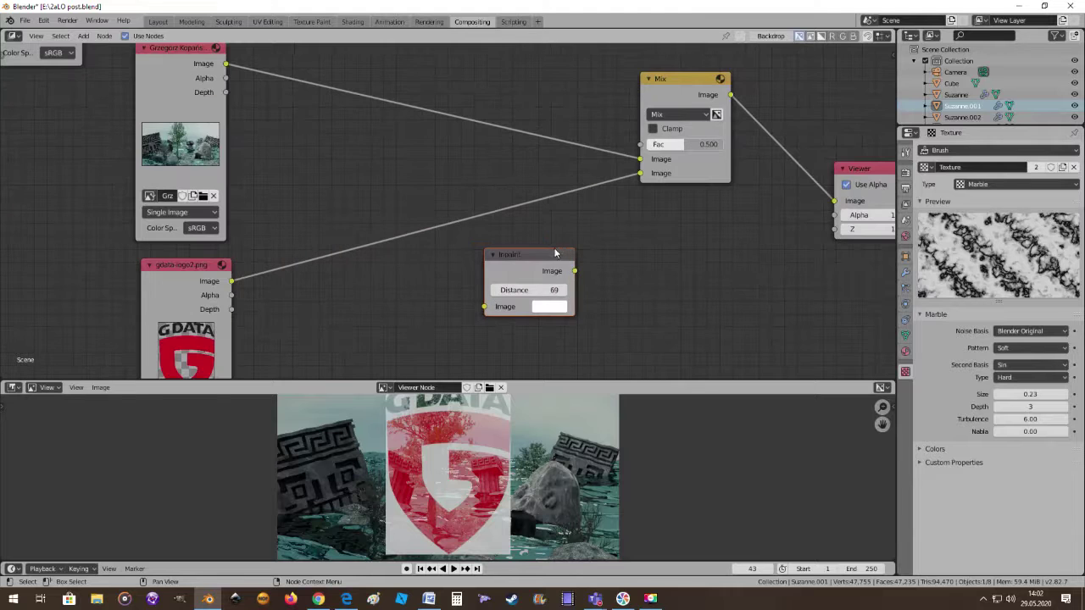
{"action": "left_click_drag", "start_coordinate": [530, 257], "coordinate": [456, 202]}
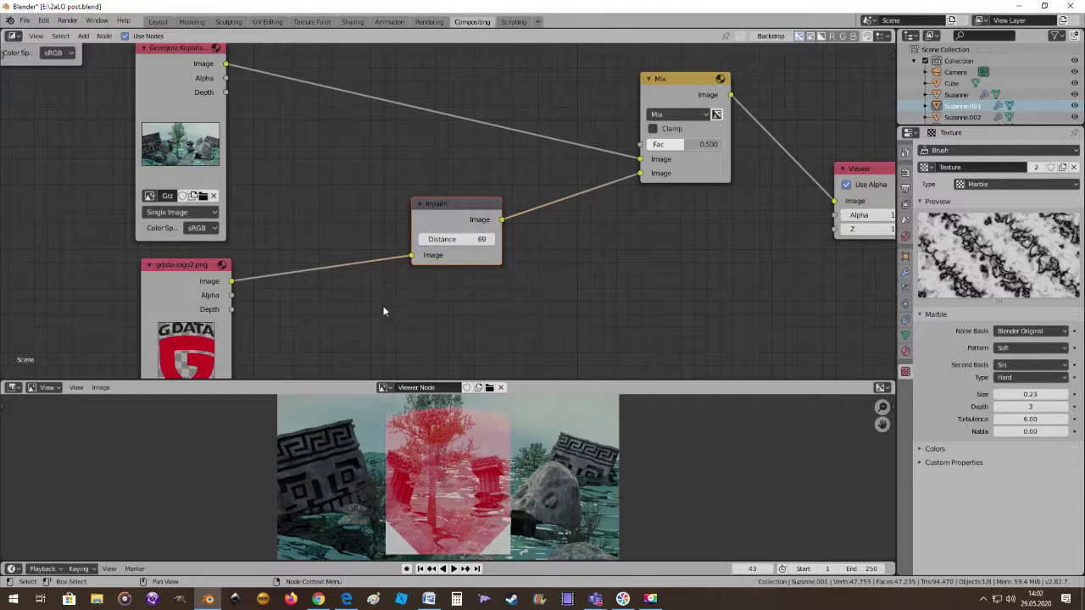
Shift the logo image node right and try Inpaint Distance values of 14, then 5
{"action": "left_click", "coordinate": [191, 266]}
{"action": "left_click_drag", "start_coordinate": [191, 267], "coordinate": [216, 268]}
{"action": "scroll", "coordinate": [471, 347], "scroll_direction": "up", "scroll_amount": 1}
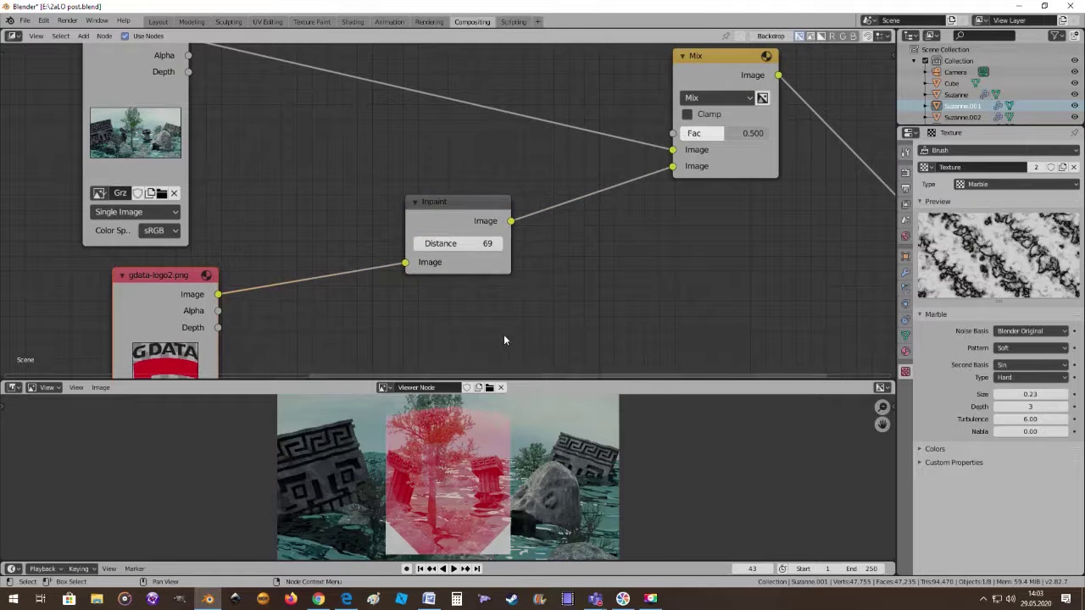
{"action": "scroll", "coordinate": [496, 352], "scroll_direction": "down", "scroll_amount": 2}
{"action": "scroll", "coordinate": [491, 339], "scroll_direction": "down", "scroll_amount": 1}
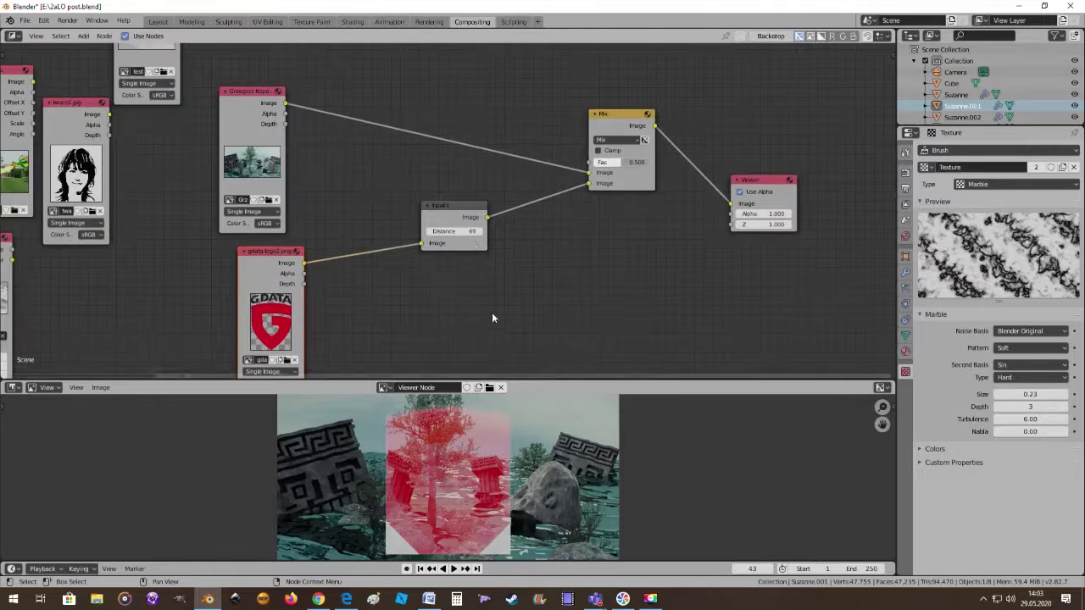
{"action": "left_click", "coordinate": [458, 231]}
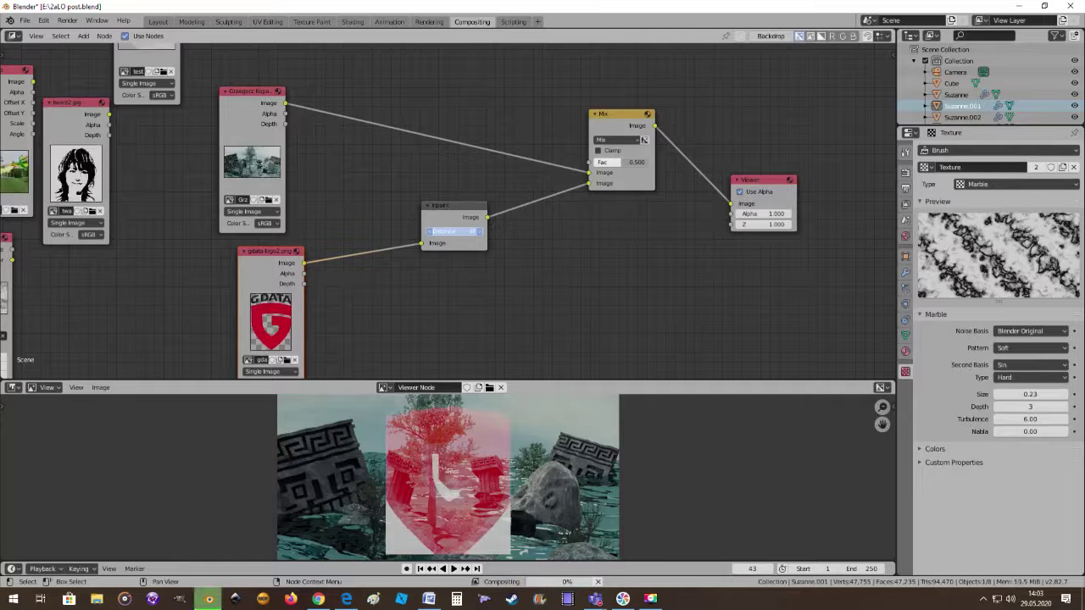
{"action": "type", "text": "14"}
{"action": "key", "text": "Return"}
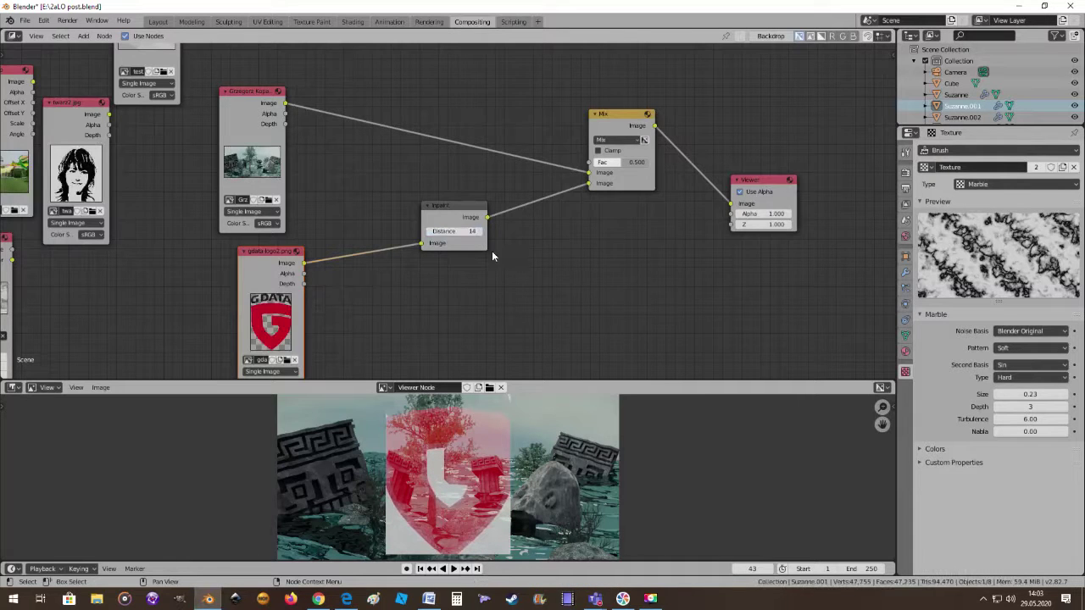
{"action": "scroll", "coordinate": [462, 249], "scroll_direction": "up", "scroll_amount": 2}
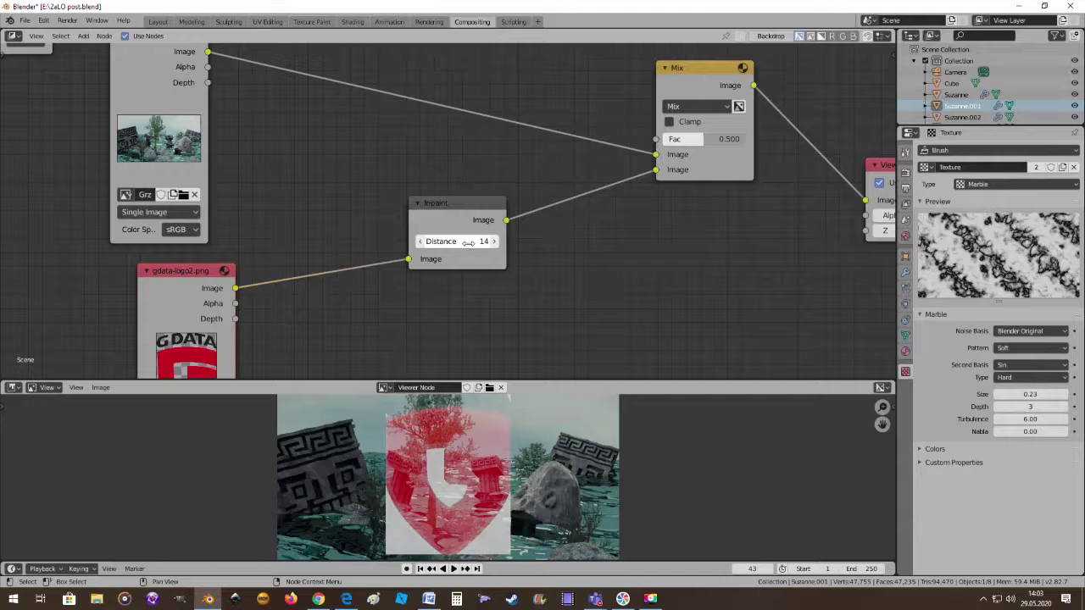
{"action": "left_click", "coordinate": [468, 243]}
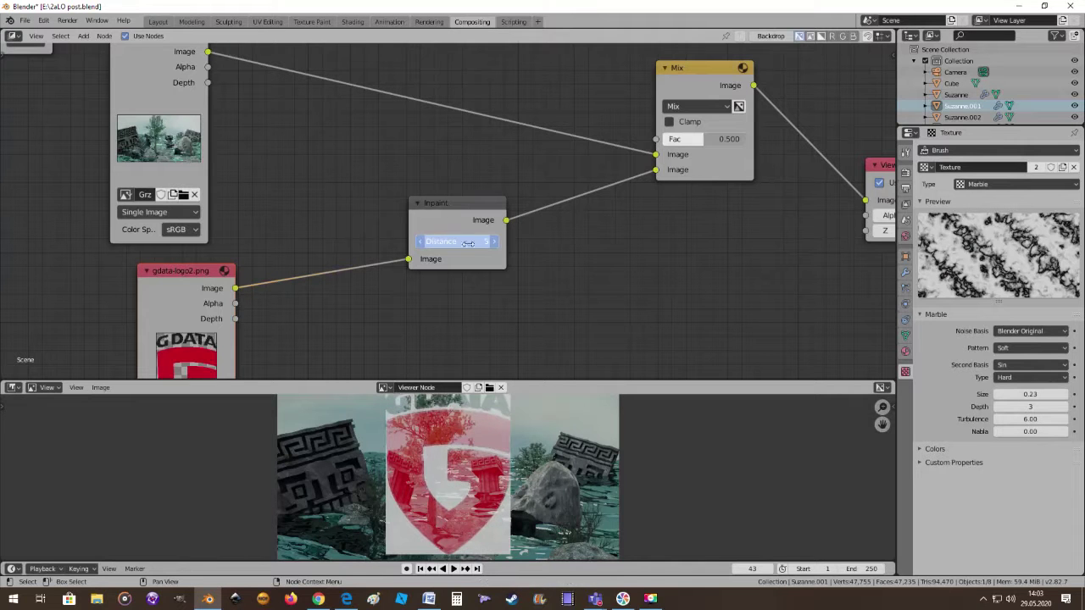
{"action": "left_click_drag", "start_coordinate": [468, 243], "coordinate": [468, 243]}
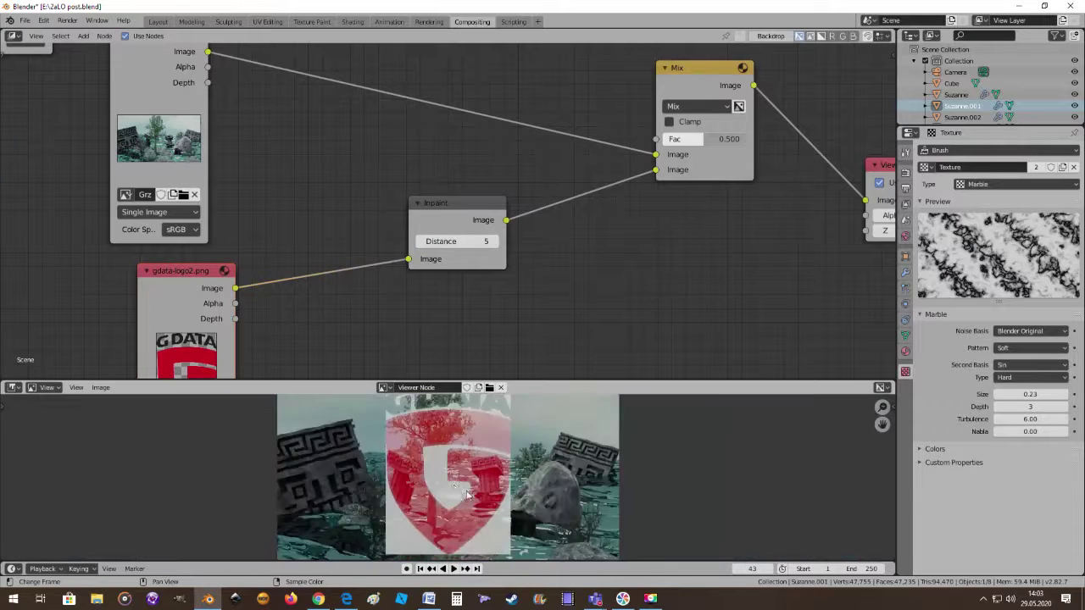
Set the Inpaint node's Distance to 4 and confirm it
{"action": "scroll", "coordinate": [445, 460], "scroll_direction": "up", "scroll_amount": 3}
{"action": "scroll", "coordinate": [449, 513], "scroll_direction": "down", "scroll_amount": 2}
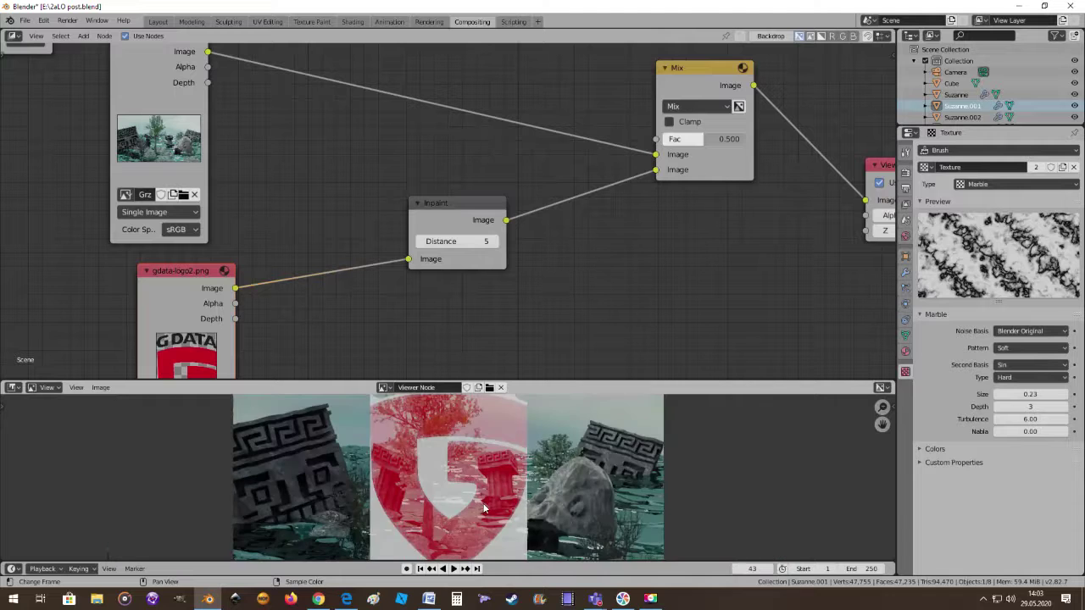
{"action": "scroll", "coordinate": [466, 492], "scroll_direction": "down", "scroll_amount": 3}
{"action": "scroll", "coordinate": [484, 437], "scroll_direction": "up", "scroll_amount": 2}
{"action": "scroll", "coordinate": [457, 305], "scroll_direction": "down", "scroll_amount": 1}
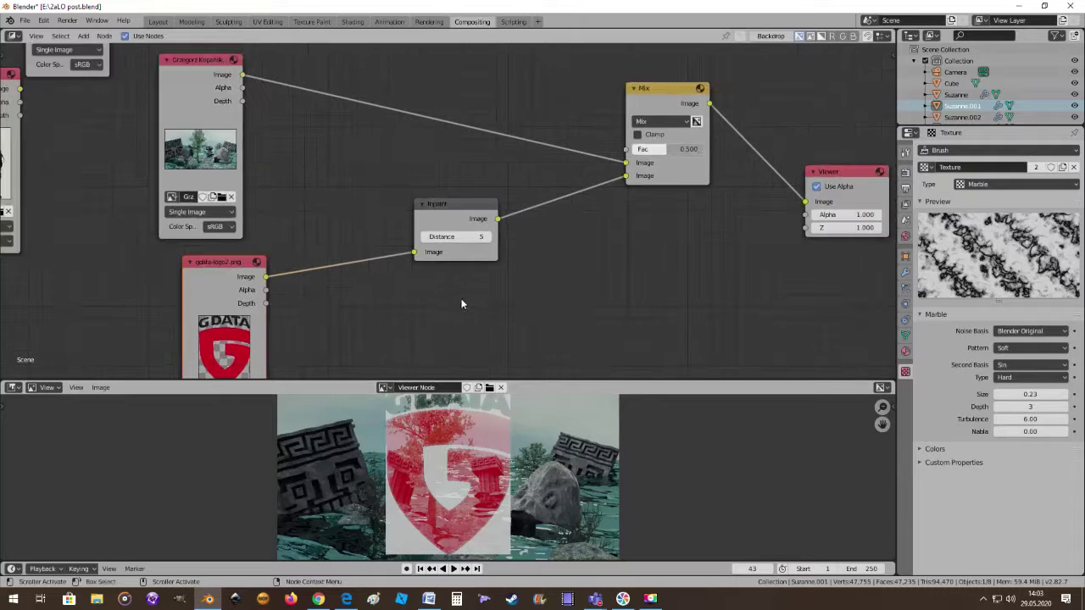
{"action": "left_click_drag", "start_coordinate": [449, 238], "coordinate": [449, 238]}
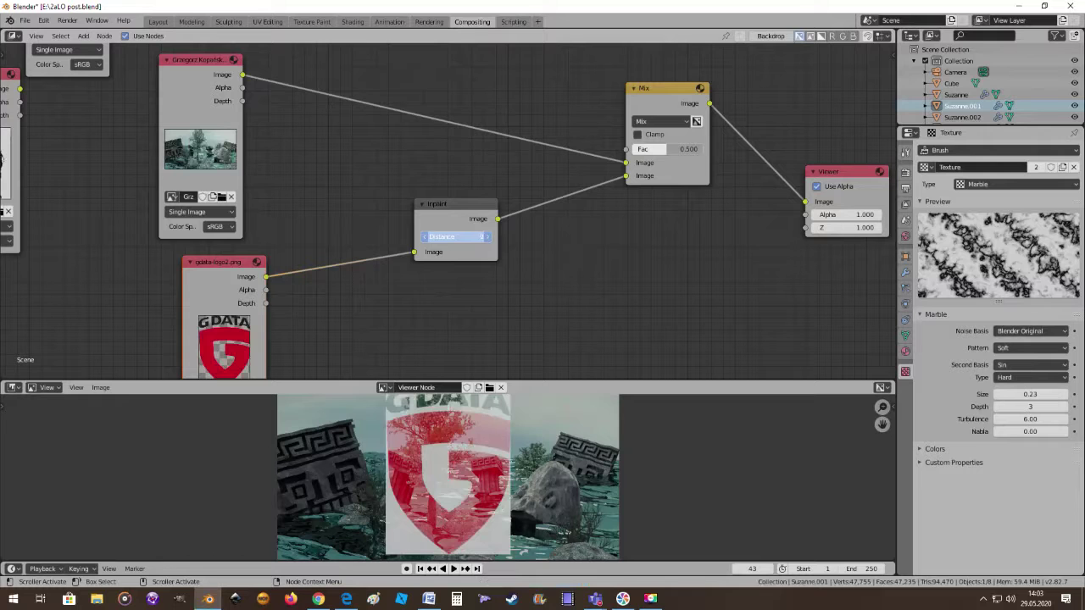
{"action": "left_click_drag", "start_coordinate": [449, 237], "coordinate": [449, 238]}
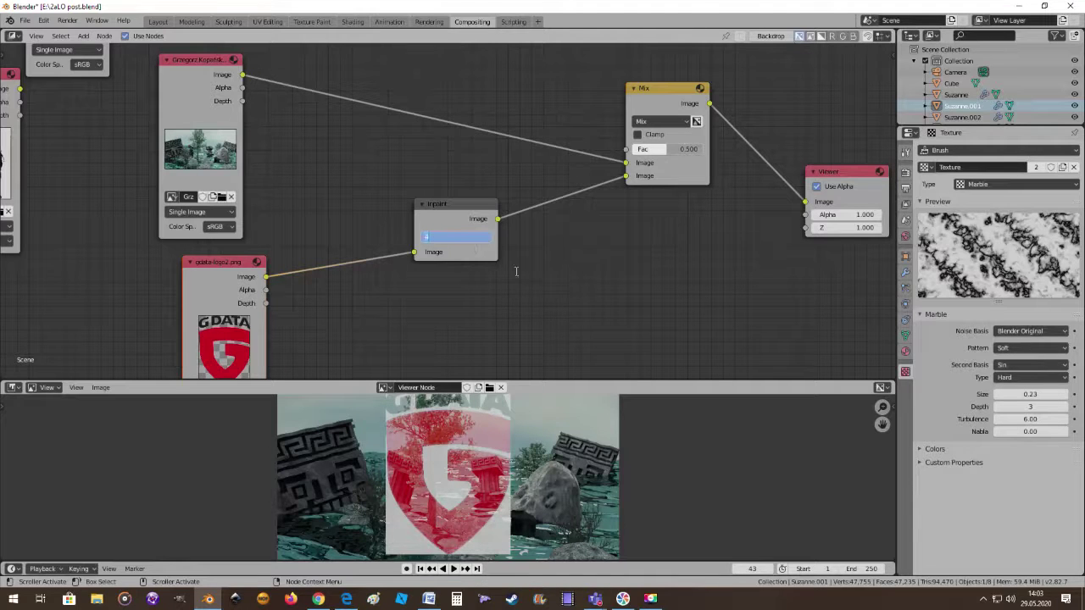
{"action": "key", "text": "Return"}
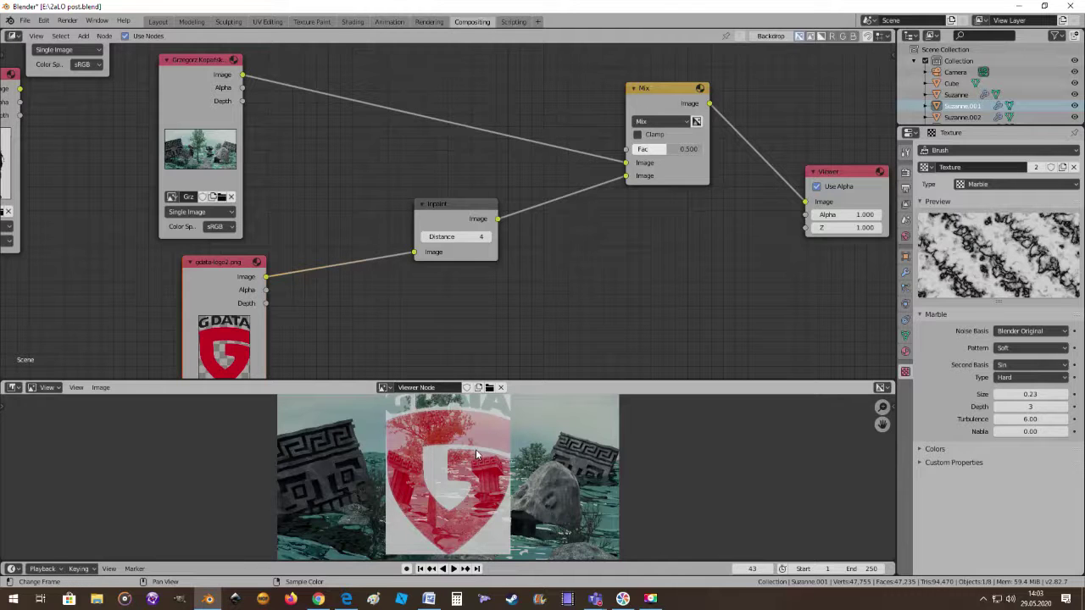
{"action": "scroll", "coordinate": [511, 316], "scroll_direction": "down", "scroll_amount": 2}
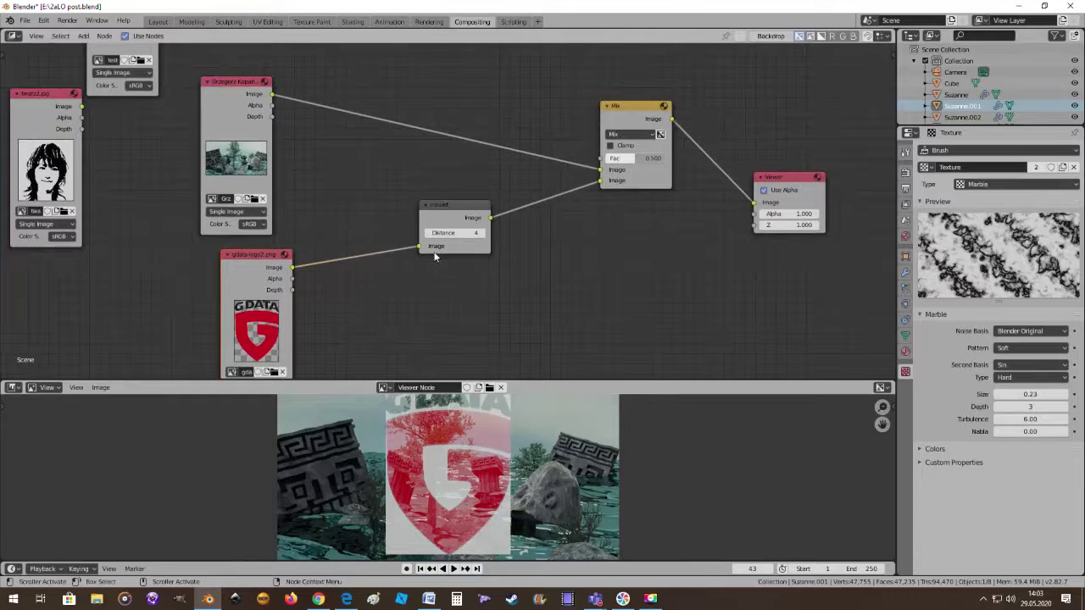
Disconnect the logo from Inpaint's Image input and set Inpaint Distance to 0
{"action": "left_click_drag", "start_coordinate": [446, 214], "coordinate": [441, 226]}
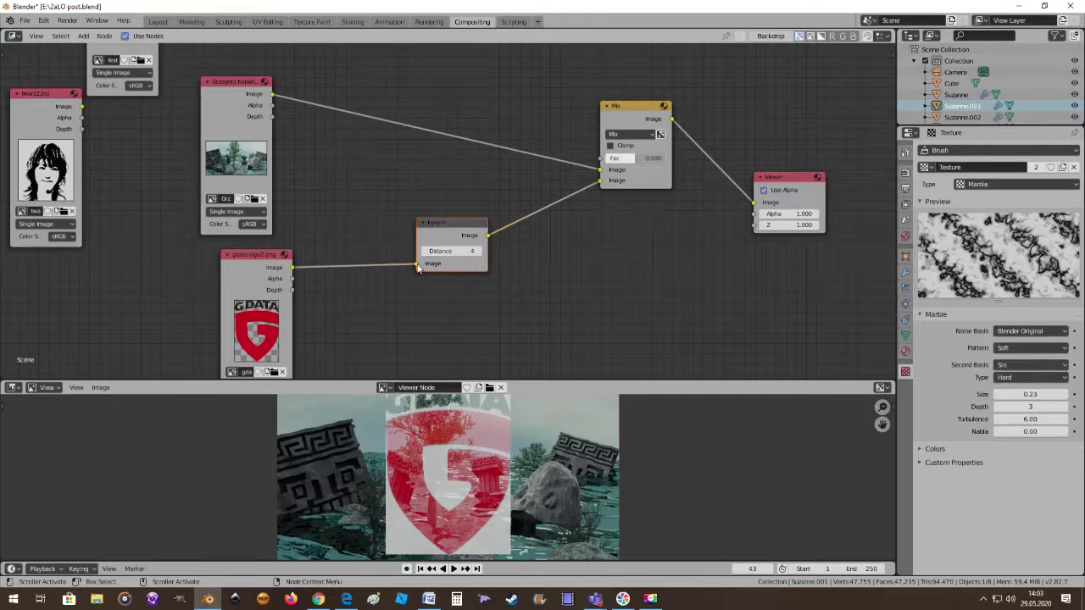
{"action": "left_click_drag", "start_coordinate": [417, 267], "coordinate": [337, 271]}
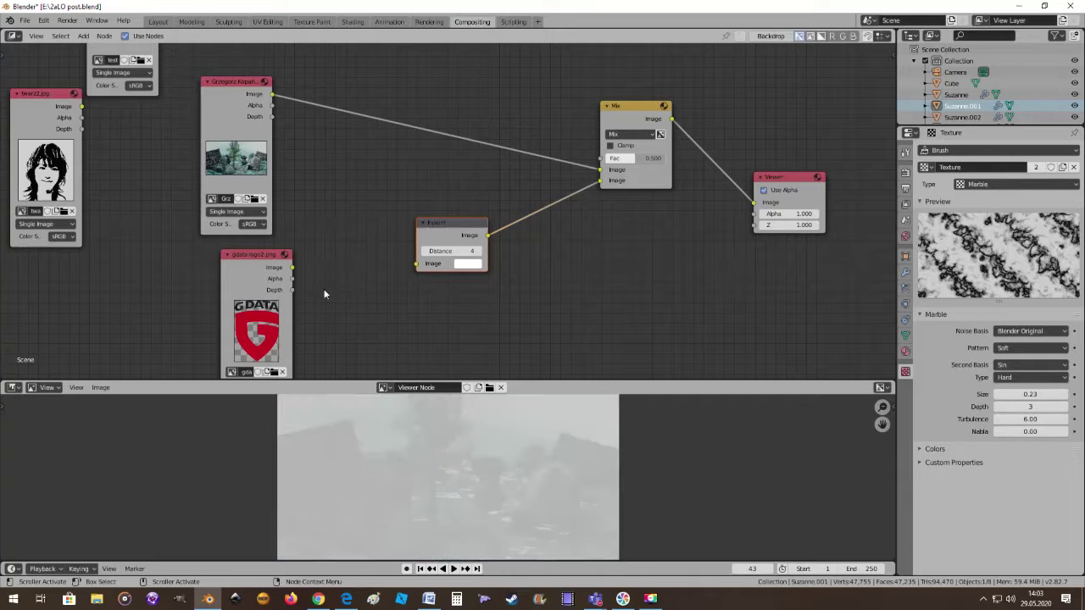
{"action": "scroll", "coordinate": [560, 329], "scroll_direction": "up", "scroll_amount": 1}
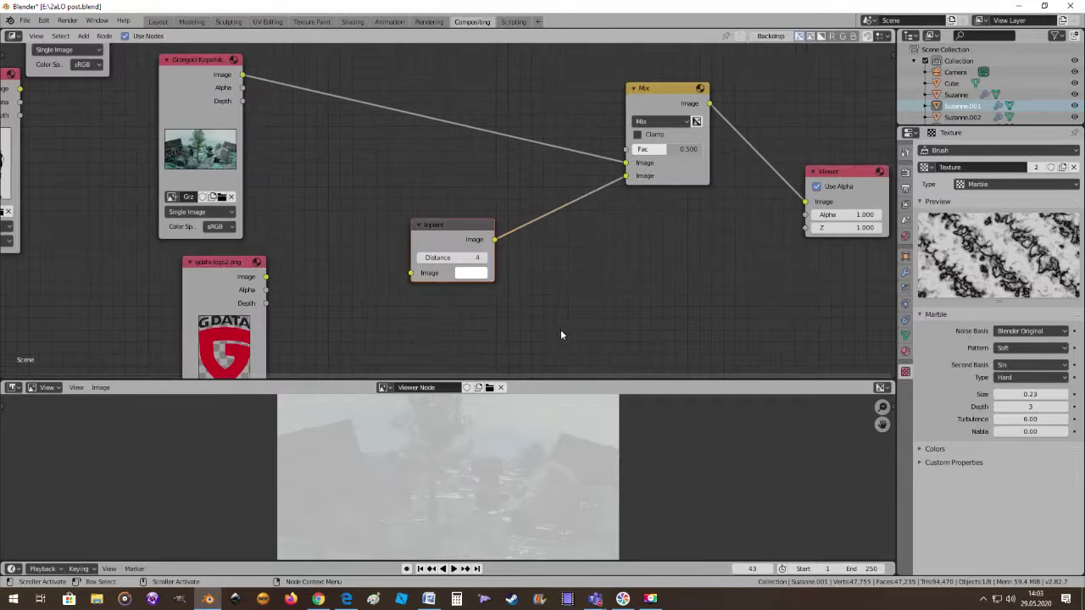
{"action": "scroll", "coordinate": [534, 441], "scroll_direction": "down", "scroll_amount": 3}
{"action": "scroll", "coordinate": [530, 458], "scroll_direction": "up", "scroll_amount": 1}
{"action": "scroll", "coordinate": [483, 306], "scroll_direction": "up", "scroll_amount": 1}
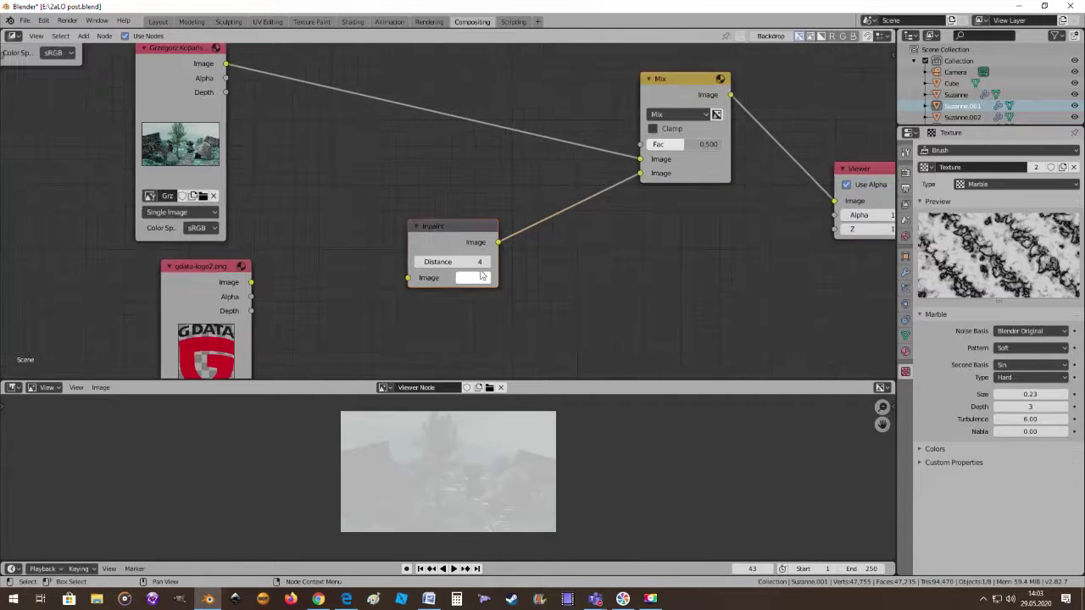
{"action": "mouse_move", "coordinate": [454, 261]}
{"action": "left_mouse_down"}
{"action": "mouse_move", "coordinate": [525, 261]}
{"action": "mouse_move", "coordinate": [380, 271]}
{"action": "left_mouse_up"}
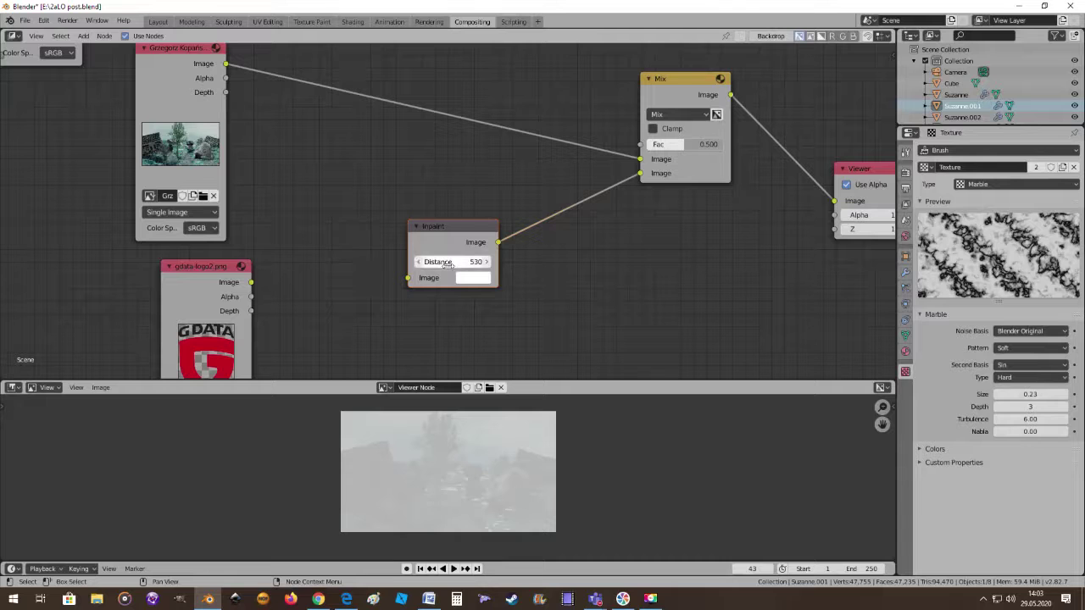
{"action": "left_click", "coordinate": [448, 263]}
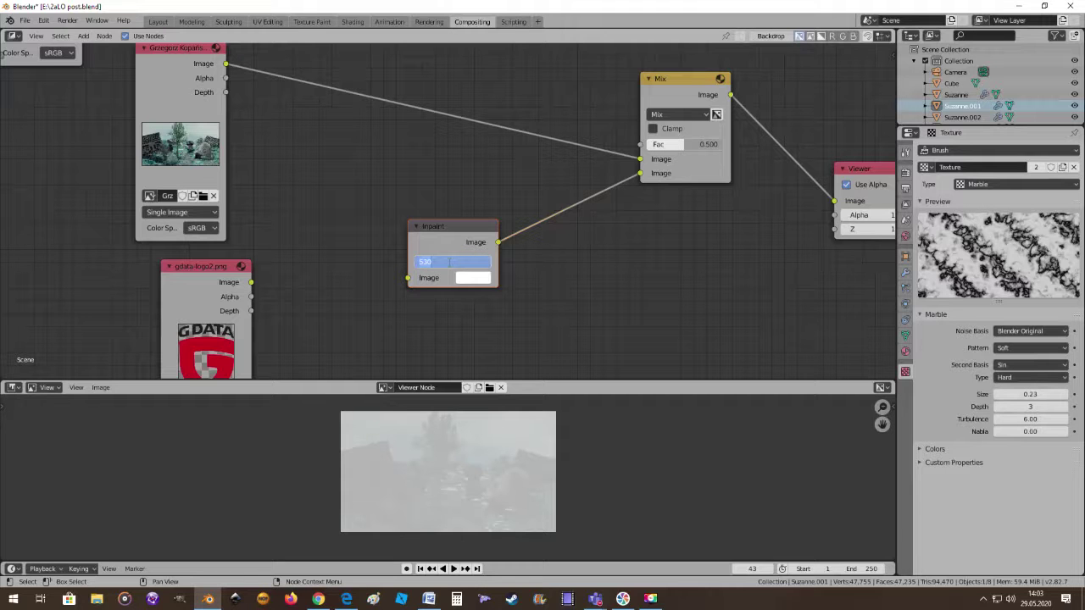
{"action": "type", "text": "0"}
{"action": "key", "text": "Return"}
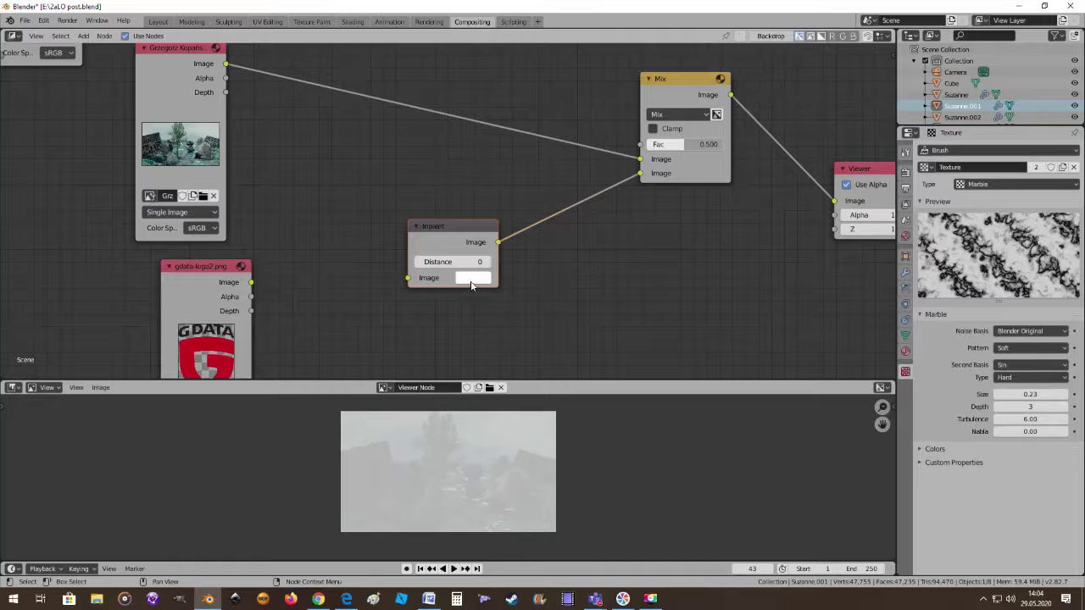
Set the Inpaint node's Image colour to red in the colour wheel
{"action": "left_click", "coordinate": [471, 280]}
{"action": "left_click_drag", "start_coordinate": [513, 129], "coordinate": [547, 174]}
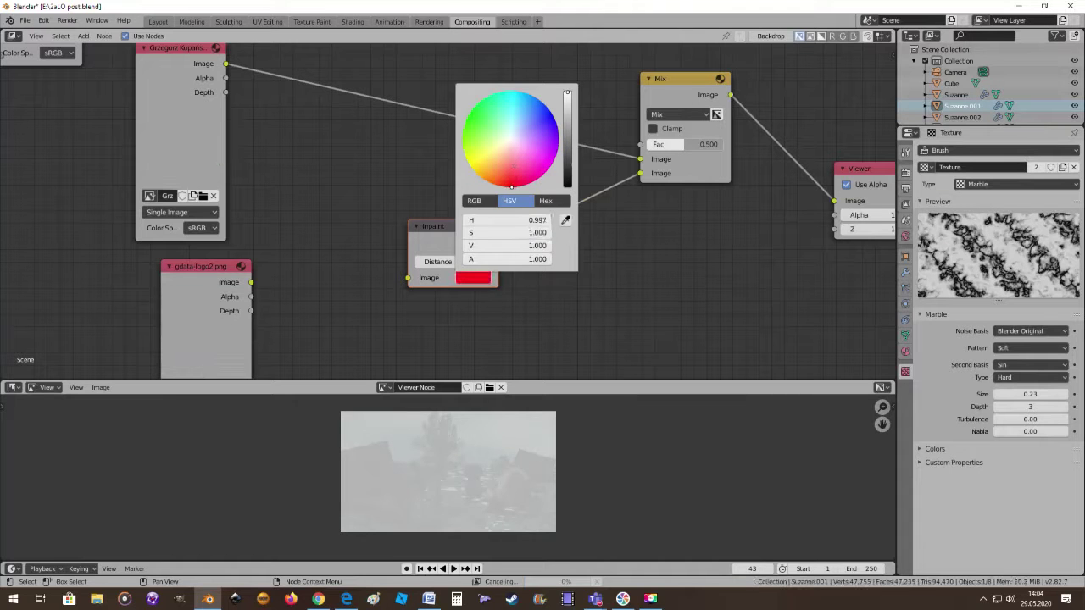
{"action": "scroll", "coordinate": [527, 518], "scroll_direction": "up", "scroll_amount": 3}
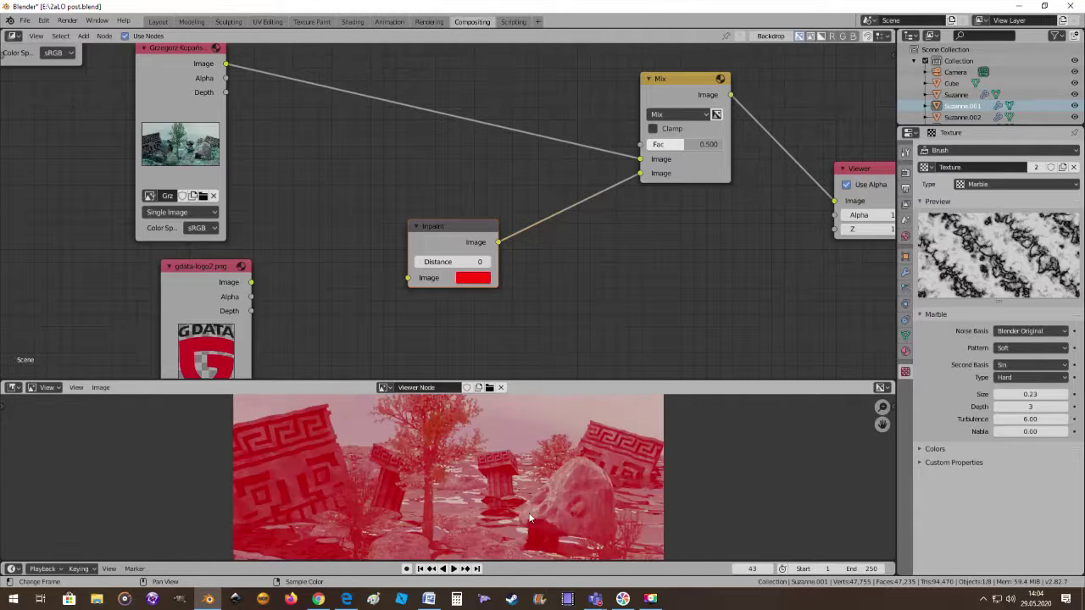
{"action": "scroll", "coordinate": [578, 496], "scroll_direction": "up", "scroll_amount": 1}
{"action": "scroll", "coordinate": [578, 495], "scroll_direction": "down", "scroll_amount": 1}
{"action": "scroll", "coordinate": [578, 495], "scroll_direction": "up", "scroll_amount": 1}
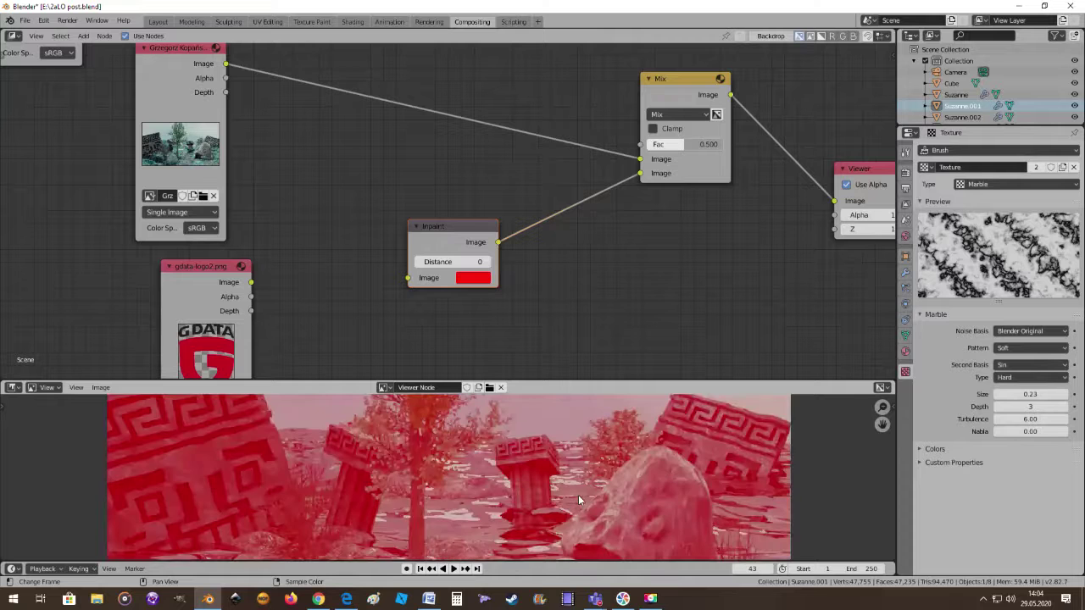
{"action": "scroll", "coordinate": [462, 456], "scroll_direction": "up", "scroll_amount": 2}
{"action": "scroll", "coordinate": [443, 450], "scroll_direction": "up", "scroll_amount": 1}
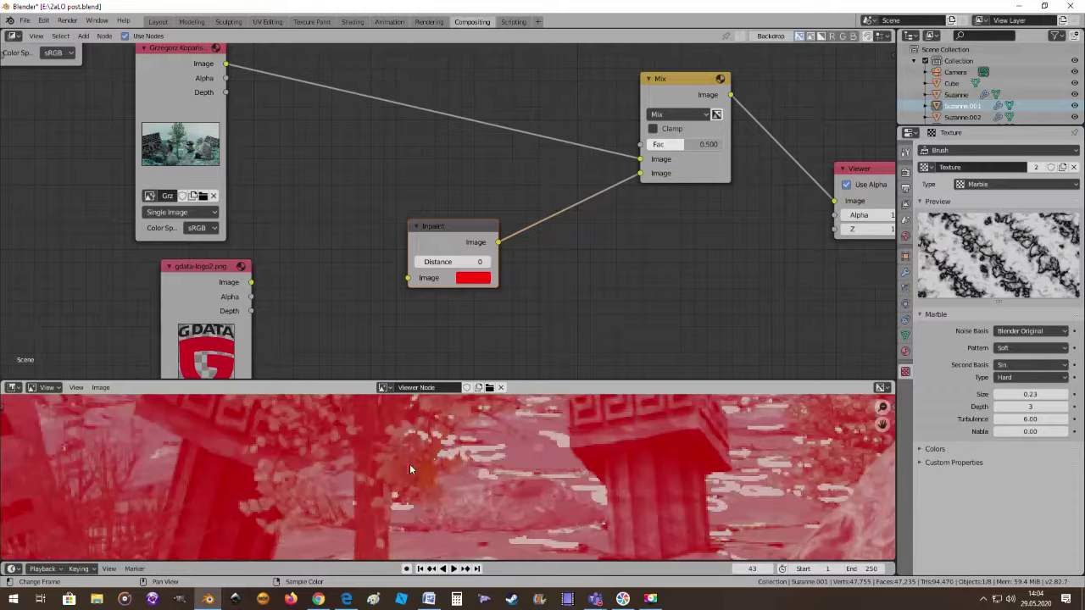
{"action": "scroll", "coordinate": [434, 479], "scroll_direction": "up", "scroll_amount": 2}
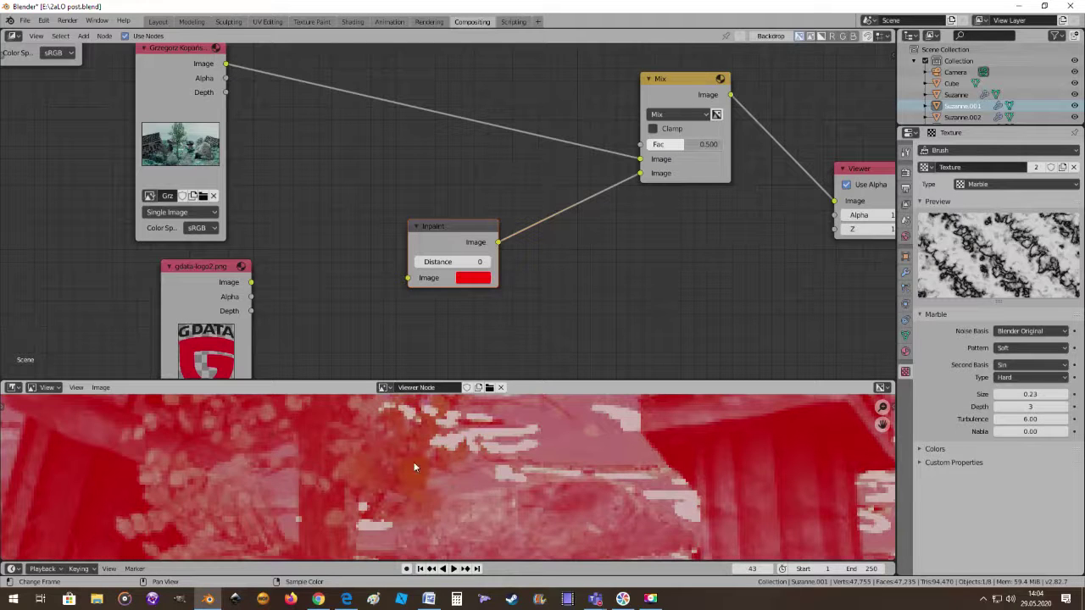
{"action": "scroll", "coordinate": [415, 467], "scroll_direction": "down", "scroll_amount": 1}
{"action": "scroll", "coordinate": [419, 465], "scroll_direction": "down", "scroll_amount": 3}
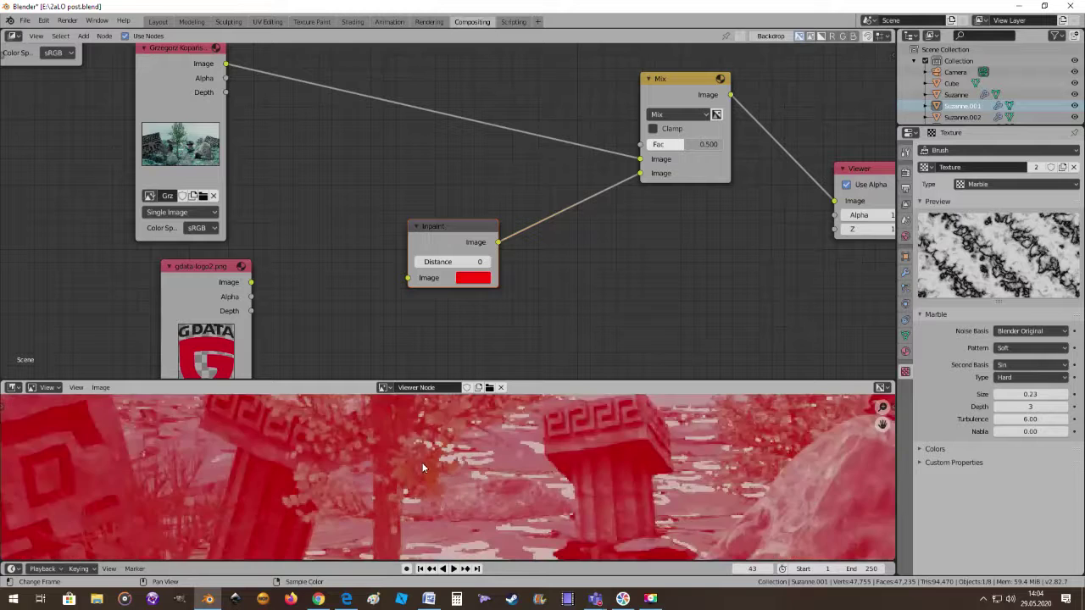
{"action": "scroll", "coordinate": [436, 462], "scroll_direction": "down", "scroll_amount": 1}
{"action": "scroll", "coordinate": [441, 465], "scroll_direction": "down", "scroll_amount": 1}
{"action": "scroll", "coordinate": [441, 465], "scroll_direction": "up", "scroll_amount": 1}
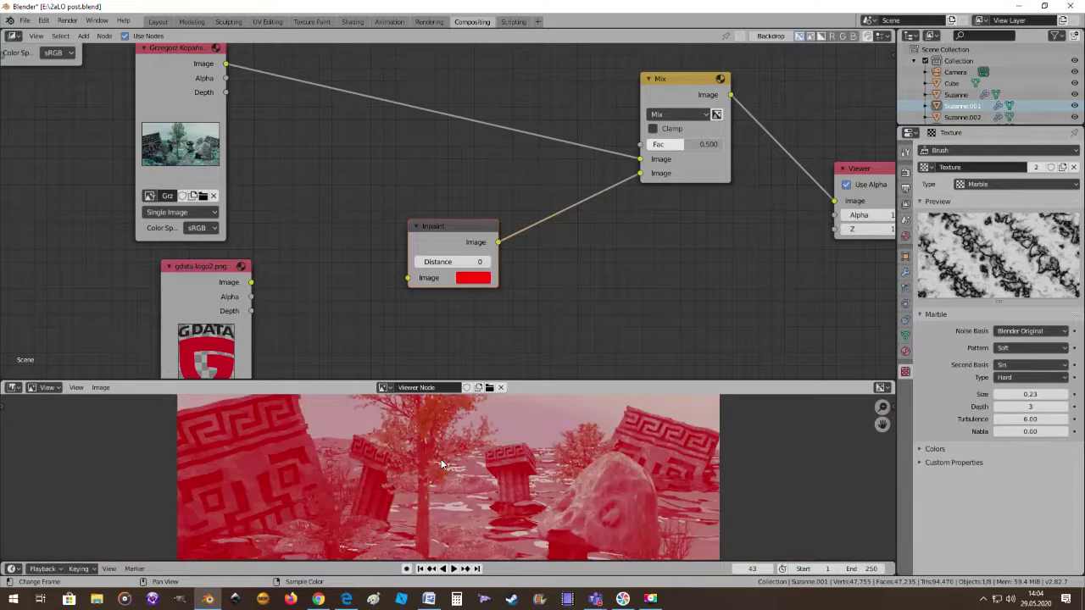
{"action": "scroll", "coordinate": [519, 457], "scroll_direction": "up", "scroll_amount": 1}
{"action": "scroll", "coordinate": [519, 458], "scroll_direction": "up", "scroll_amount": 1}
{"action": "scroll", "coordinate": [553, 462], "scroll_direction": "down", "scroll_amount": 3}
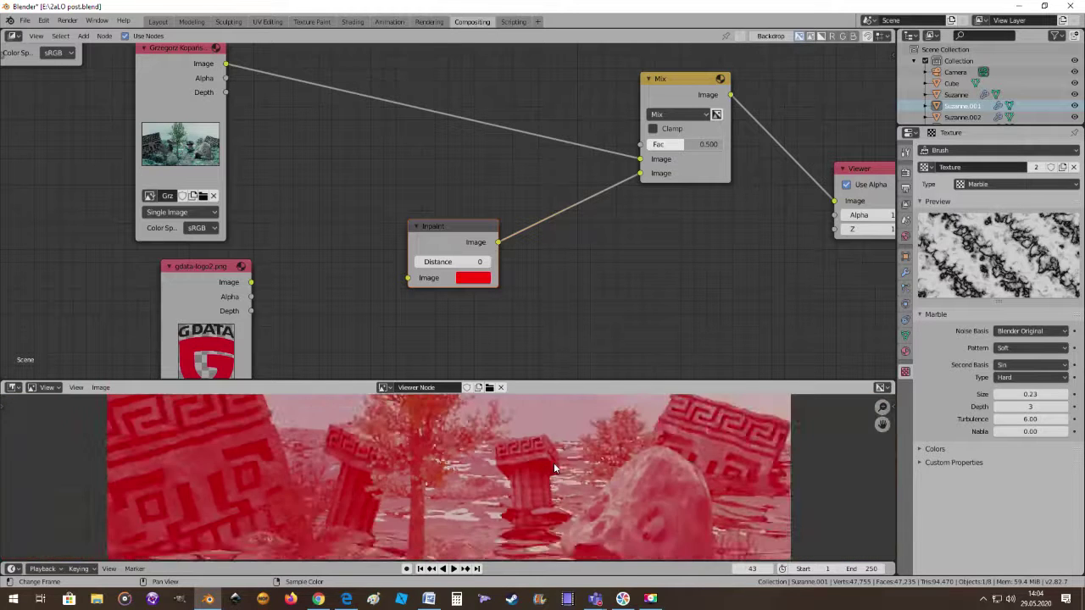
{"action": "scroll", "coordinate": [553, 462], "scroll_direction": "down", "scroll_amount": 2}
{"action": "scroll", "coordinate": [499, 454], "scroll_direction": "up", "scroll_amount": 1}
{"action": "scroll", "coordinate": [491, 454], "scroll_direction": "up", "scroll_amount": 3}
{"action": "scroll", "coordinate": [486, 458], "scroll_direction": "up", "scroll_amount": 2}
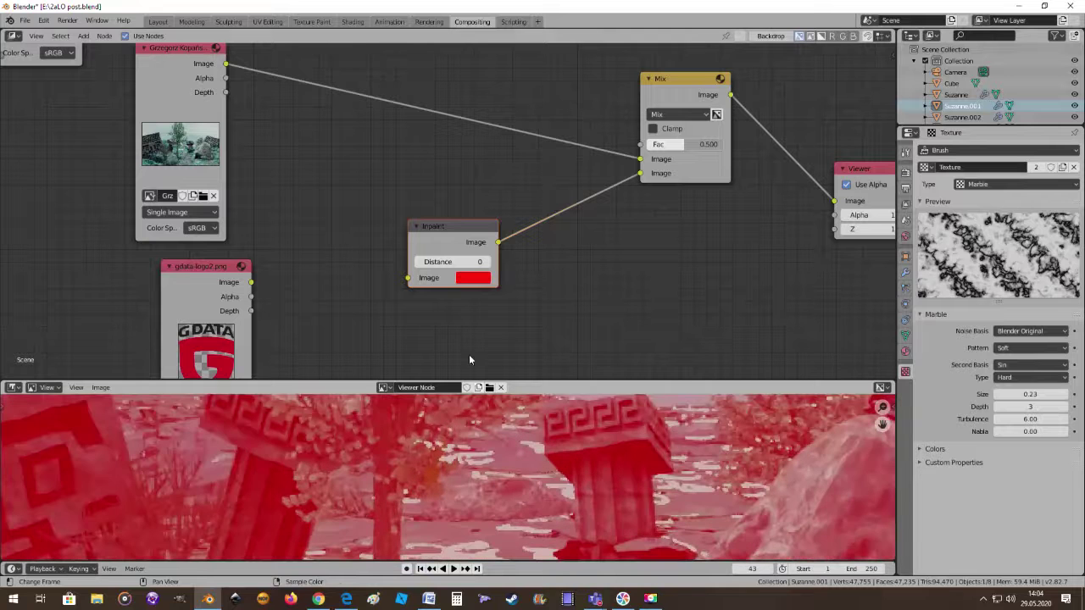
{"action": "mouse_move", "coordinate": [449, 261]}
{"action": "left_mouse_down"}
{"action": "mouse_move", "coordinate": [487, 261]}
{"action": "mouse_move", "coordinate": [443, 261]}
{"action": "left_mouse_up"}
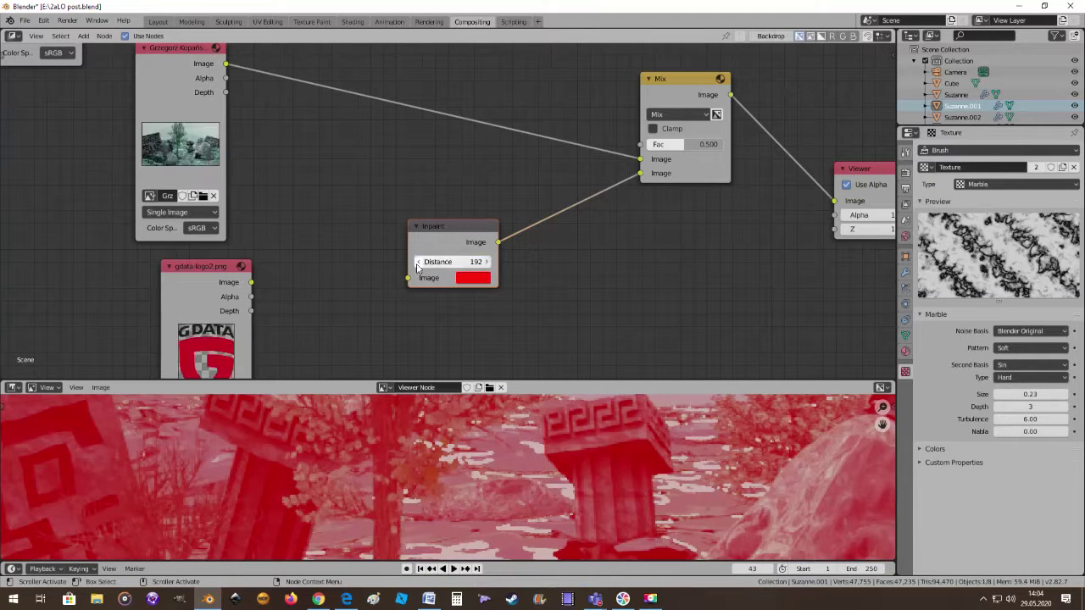
{"action": "left_click", "coordinate": [443, 261]}
{"action": "type", "text": "0"}
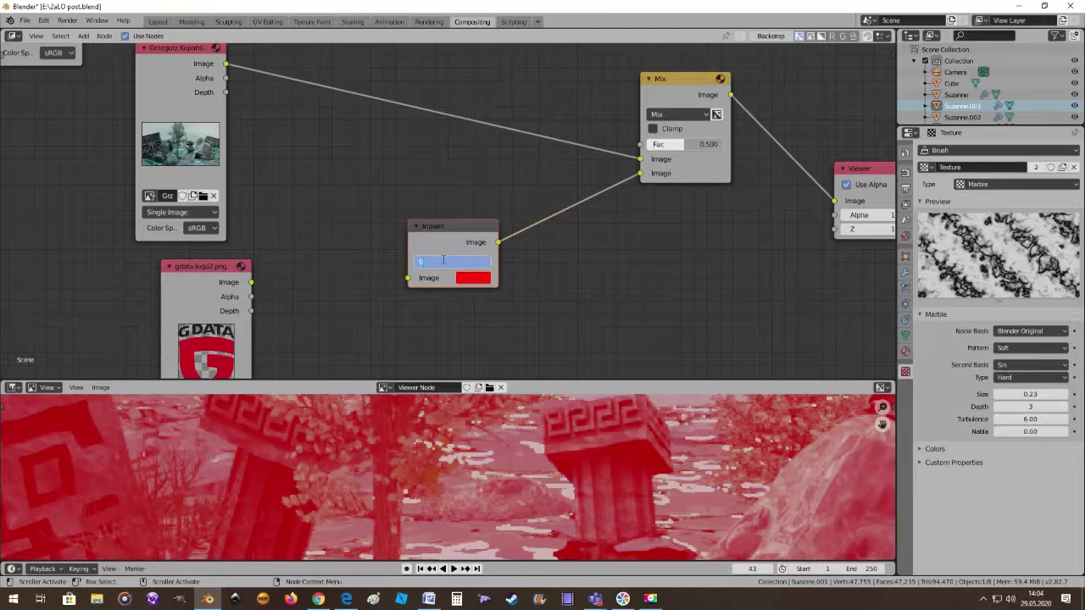
{"action": "key", "text": "Return"}
{"action": "scroll", "coordinate": [472, 356], "scroll_direction": "down", "scroll_amount": 2}
{"action": "scroll", "coordinate": [501, 297], "scroll_direction": "down", "scroll_amount": 1}
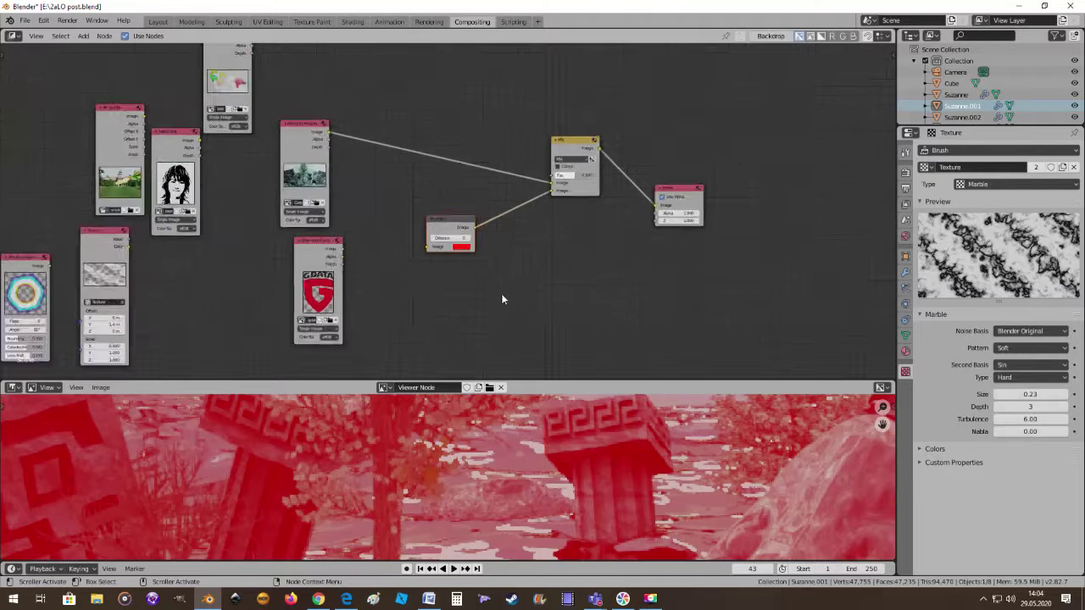
{"action": "scroll", "coordinate": [509, 298], "scroll_direction": "up", "scroll_amount": 1, "text": "shift"}
{"action": "scroll", "coordinate": [506, 446], "scroll_direction": "down", "scroll_amount": 3}
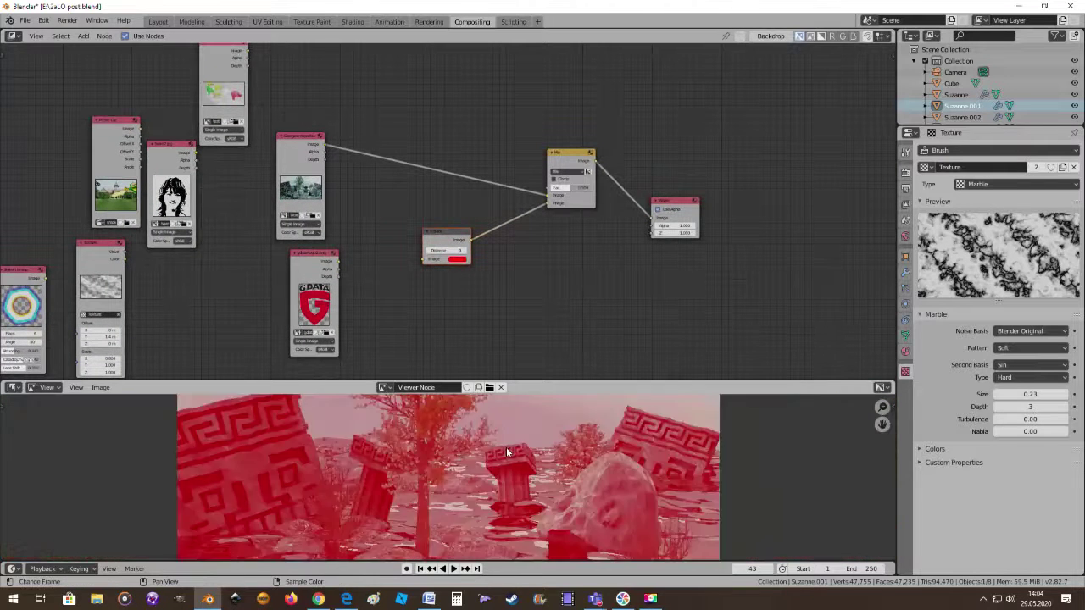
{"action": "scroll", "coordinate": [506, 447], "scroll_direction": "down", "scroll_amount": 4}
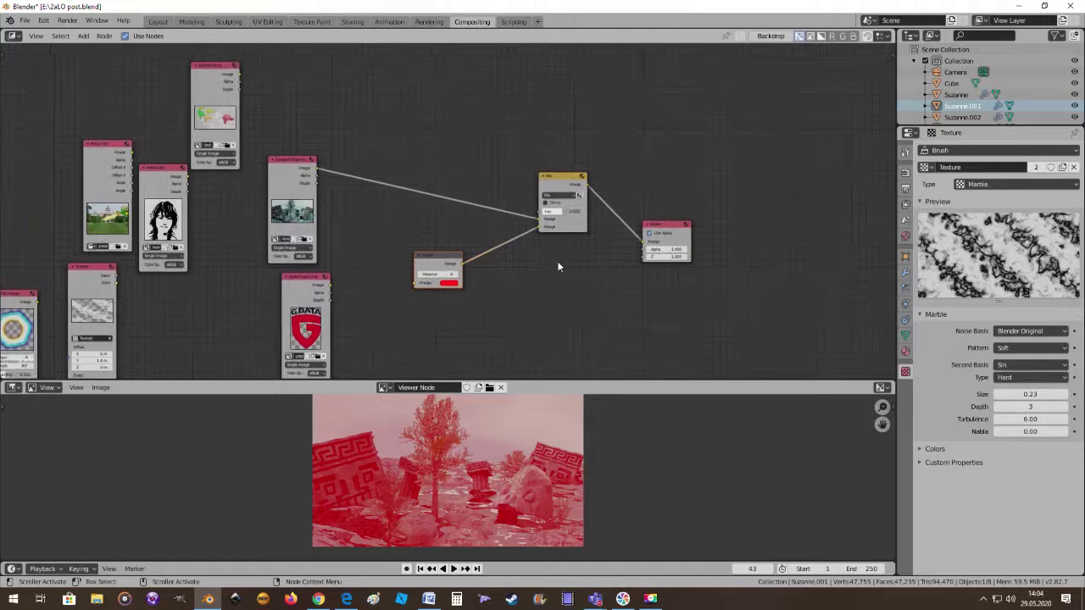
{"action": "scroll", "coordinate": [582, 266], "scroll_direction": "up", "scroll_amount": 2}
{"action": "scroll", "coordinate": [576, 266], "scroll_direction": "up", "scroll_amount": 1}
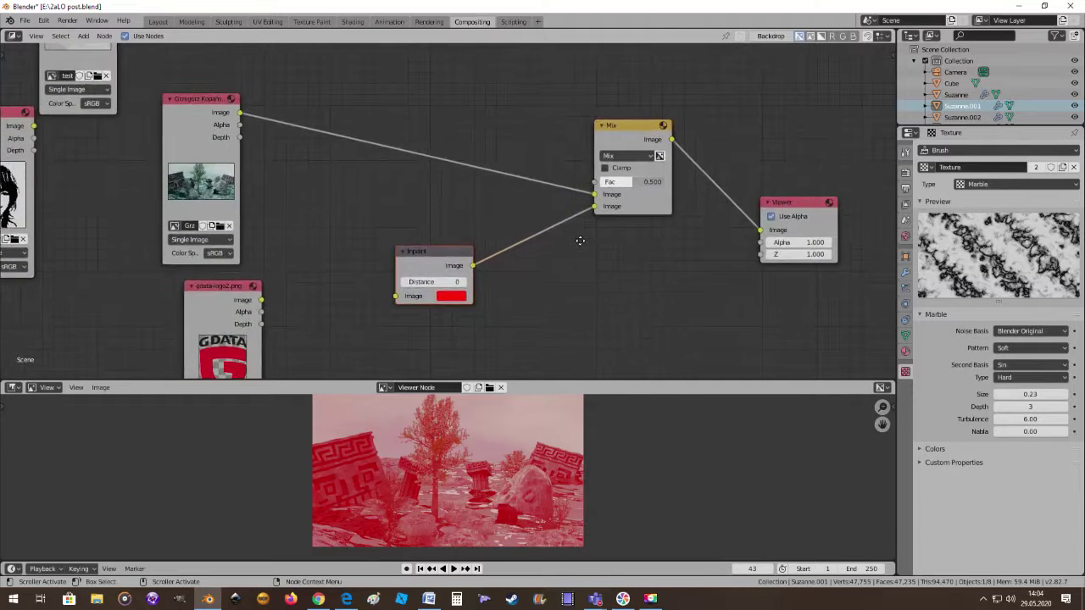
{"action": "scroll", "coordinate": [572, 255], "scroll_direction": "up", "scroll_amount": 1}
{"action": "scroll", "coordinate": [543, 297], "scroll_direction": "up", "scroll_amount": 1}
{"action": "scroll", "coordinate": [513, 314], "scroll_direction": "up", "scroll_amount": 1}
{"action": "scroll", "coordinate": [509, 303], "scroll_direction": "up", "scroll_amount": 1}
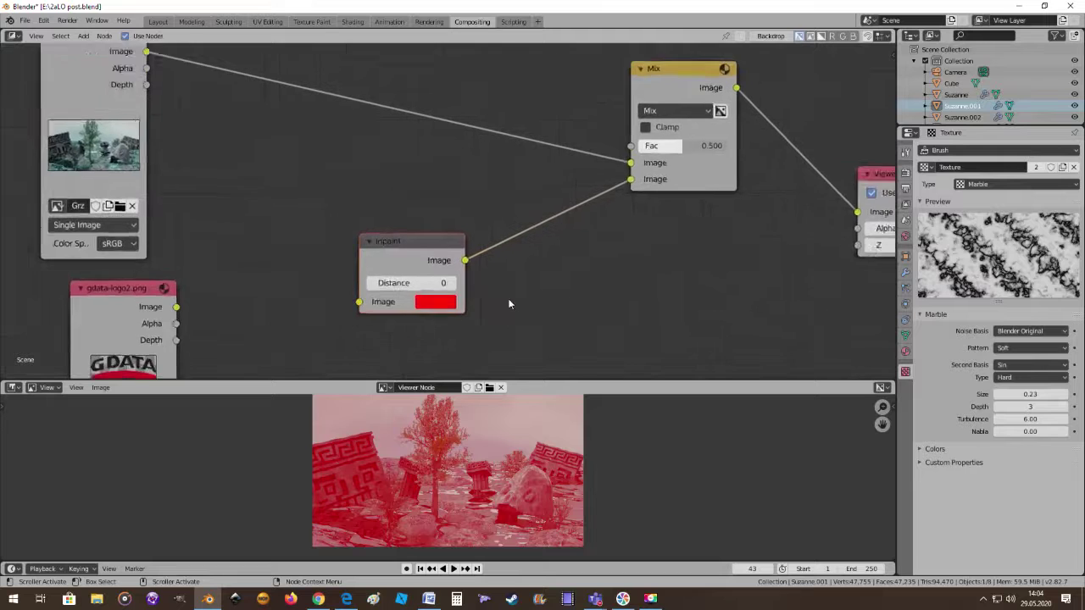
{"action": "scroll", "coordinate": [510, 301], "scroll_direction": "up", "scroll_amount": 1}
{"action": "scroll", "coordinate": [555, 248], "scroll_direction": "up", "scroll_amount": 1}
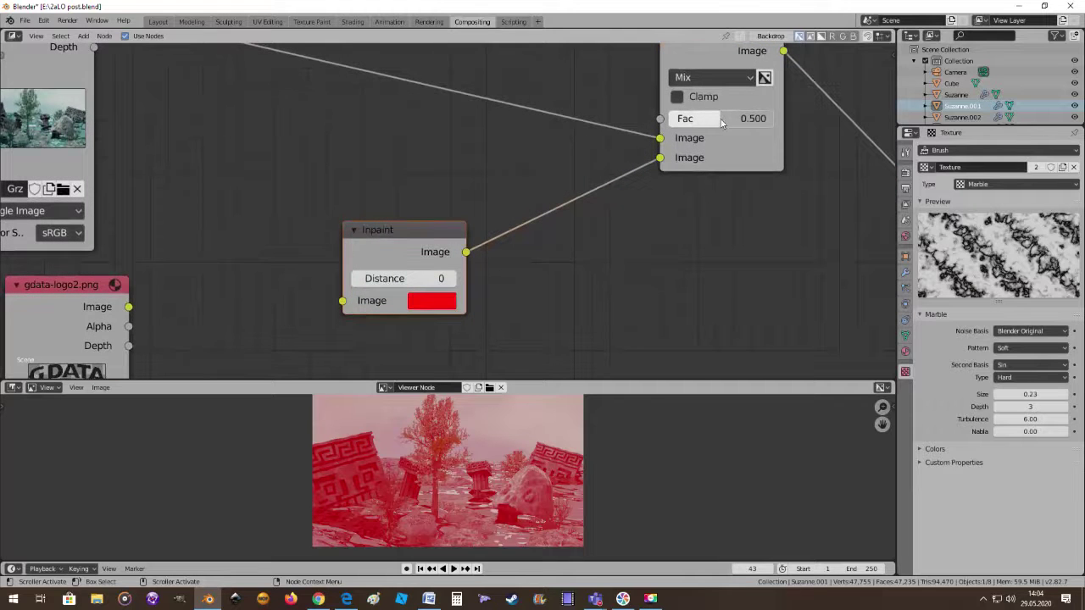
Push the Mix factor to 1.000, then lower and fine-tune it to blend in the background
{"action": "left_click_drag", "start_coordinate": [722, 124], "coordinate": [773, 124]}
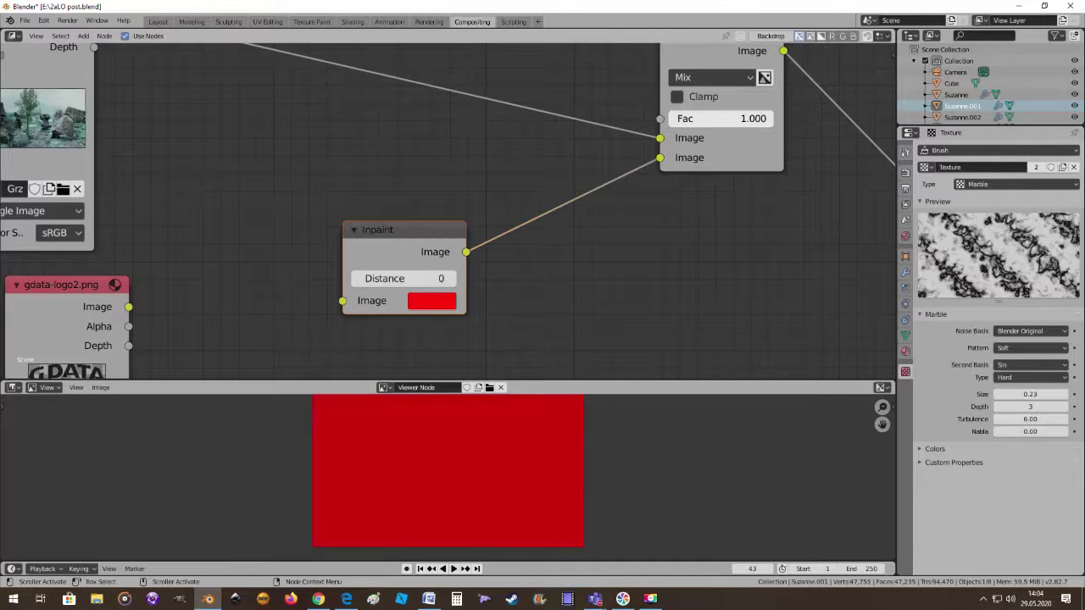
{"action": "scroll", "coordinate": [542, 244], "scroll_direction": "down", "scroll_amount": 1}
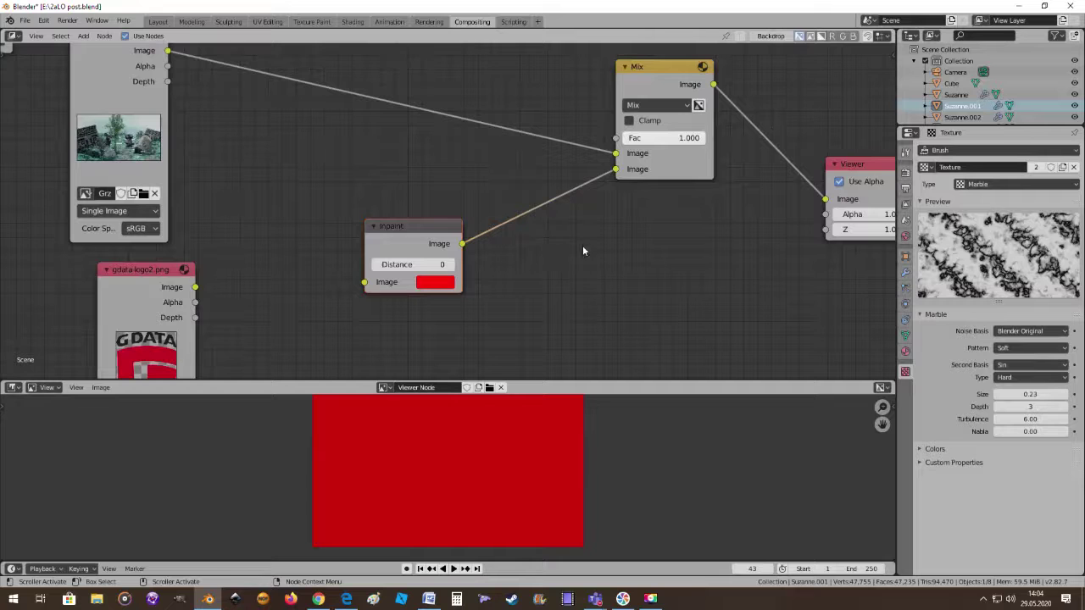
{"action": "scroll", "coordinate": [582, 247], "scroll_direction": "down", "scroll_amount": 1}
{"action": "scroll", "coordinate": [584, 249], "scroll_direction": "down", "scroll_amount": 1}
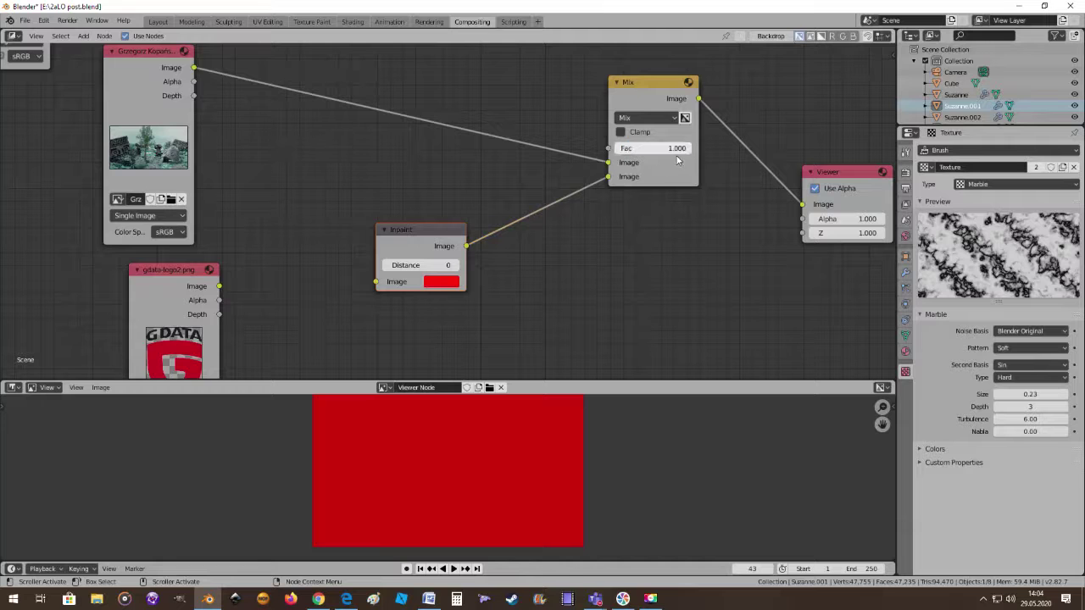
{"action": "left_click_drag", "start_coordinate": [666, 148], "coordinate": [604, 149]}
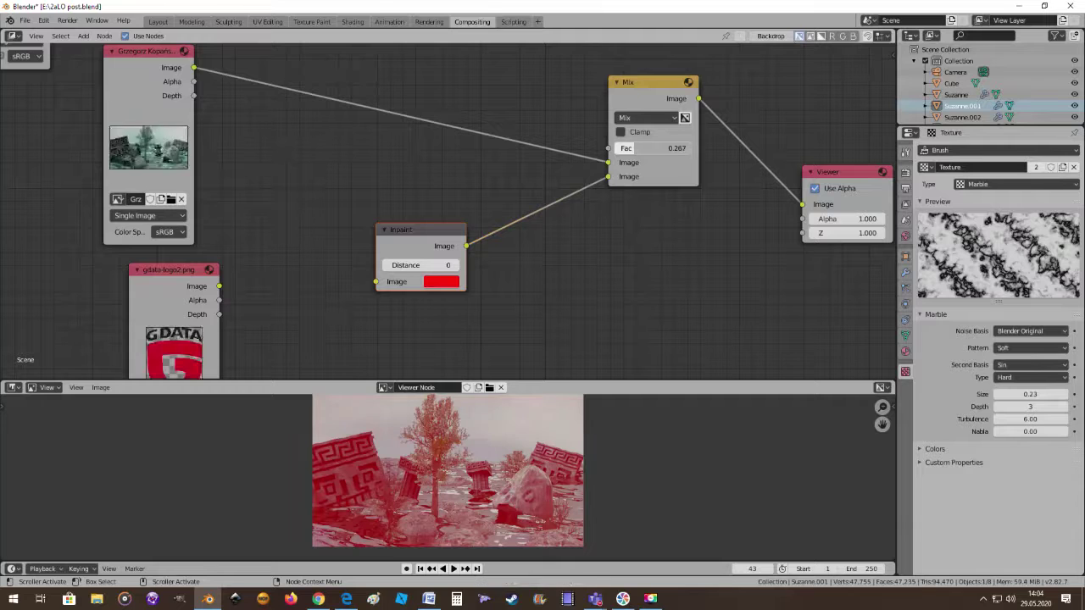
{"action": "left_click_drag", "start_coordinate": [604, 148], "coordinate": [624, 148]}
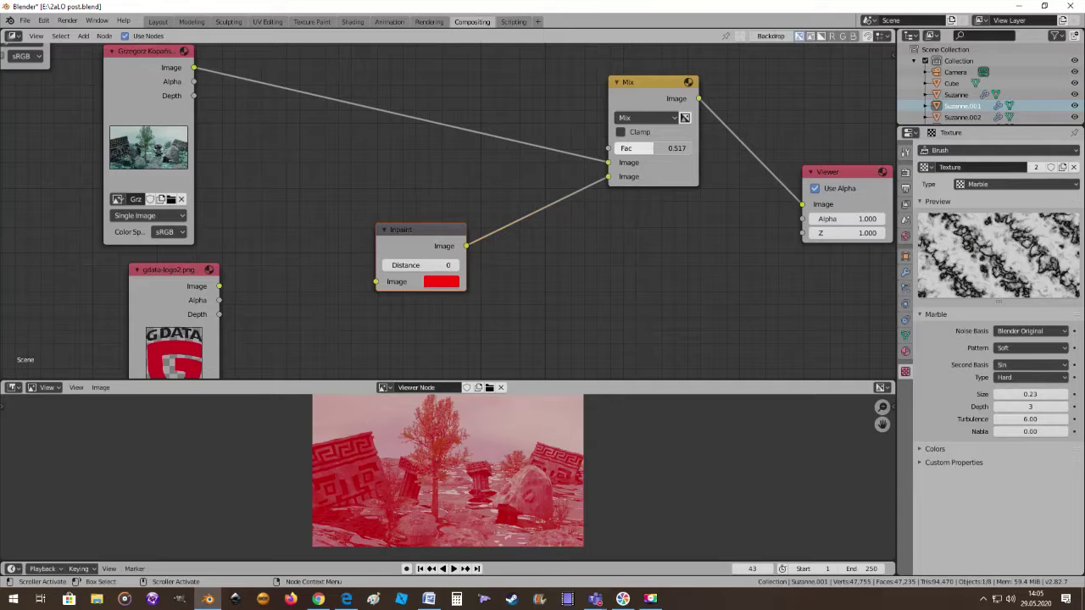
Settle the Mix factor at about 0.592 and nudge the Inpaint node down-left
{"action": "scroll", "coordinate": [441, 278], "scroll_direction": "down", "scroll_amount": 2}
{"action": "scroll", "coordinate": [467, 272], "scroll_direction": "up", "scroll_amount": 1}
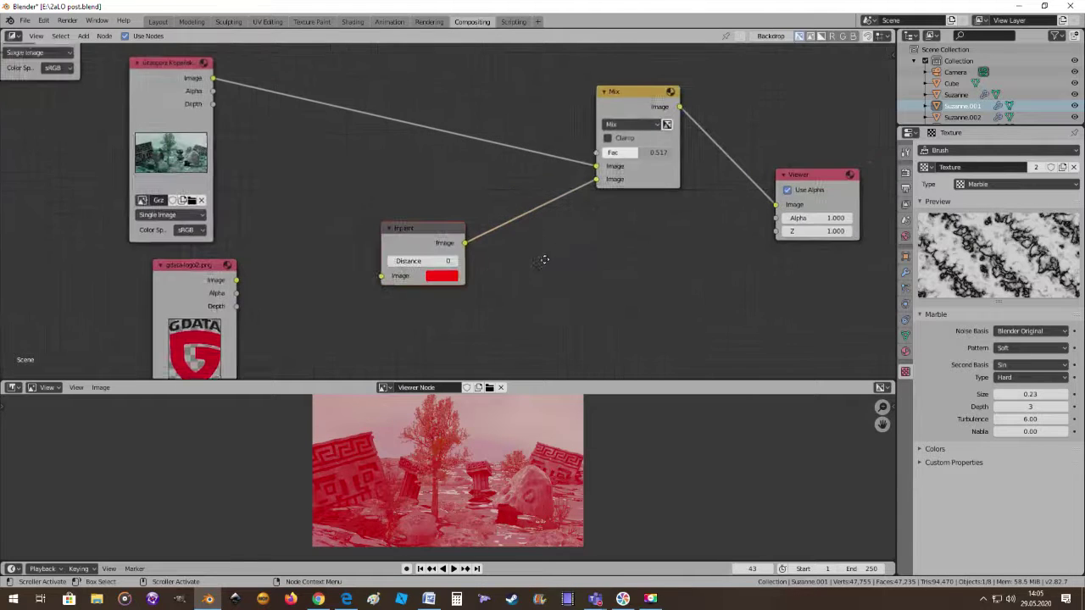
{"action": "scroll", "coordinate": [547, 246], "scroll_direction": "up", "scroll_amount": 1}
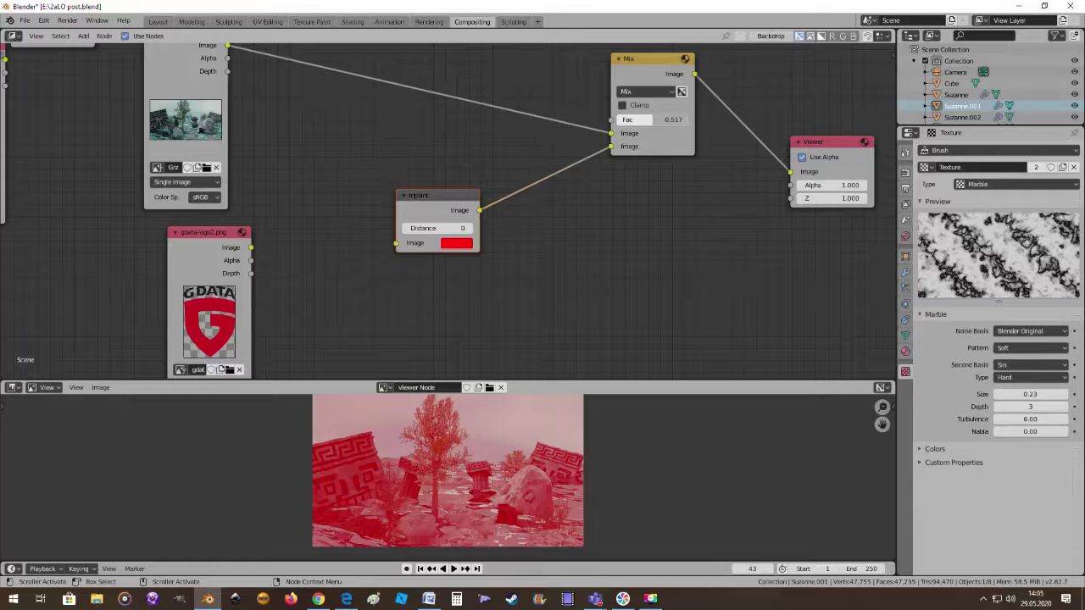
{"action": "mouse_move", "coordinate": [661, 119]}
{"action": "left_mouse_down"}
{"action": "mouse_move", "coordinate": [678, 119]}
{"action": "mouse_move", "coordinate": [661, 120]}
{"action": "left_mouse_up"}
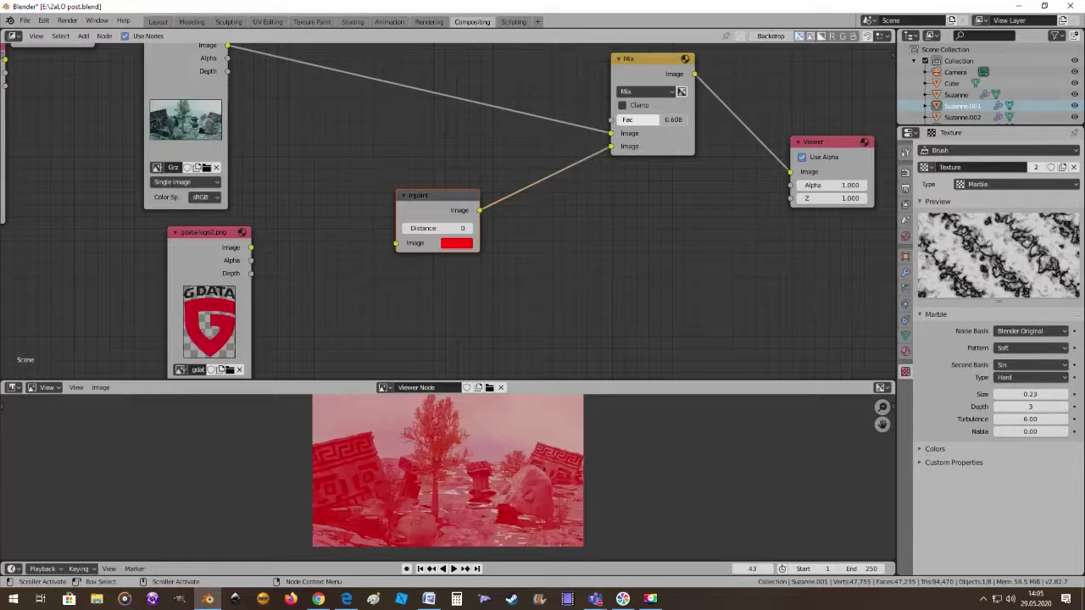
{"action": "left_click_drag", "start_coordinate": [661, 120], "coordinate": [657, 120]}
{"action": "left_click_drag", "start_coordinate": [430, 195], "coordinate": [410, 233]}
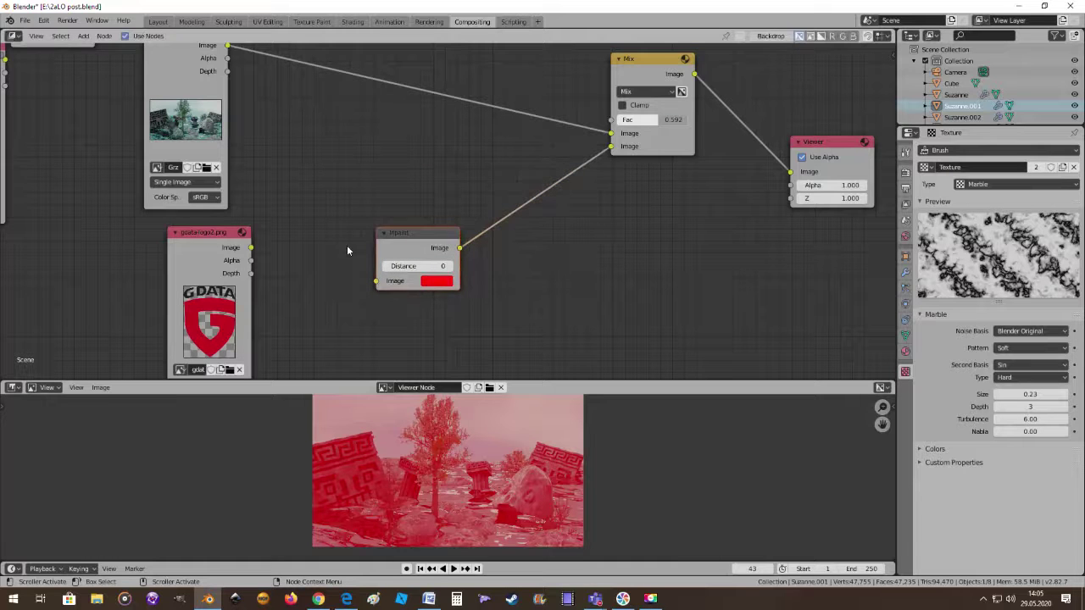
{"action": "scroll", "coordinate": [322, 268], "scroll_direction": "down", "scroll_amount": 1}
Move the spare monkey-render Image node down and link its Image output to Inpaint's Image input
{"action": "scroll", "coordinate": [319, 263], "scroll_direction": "down", "scroll_amount": 2}
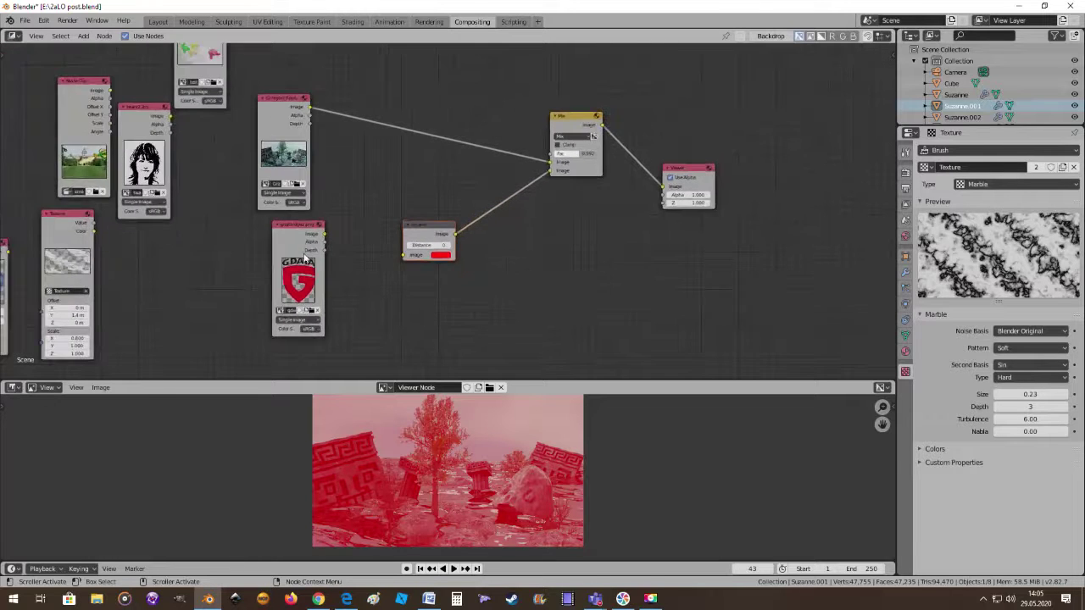
{"action": "scroll", "coordinate": [132, 303], "scroll_direction": "down", "scroll_amount": 1}
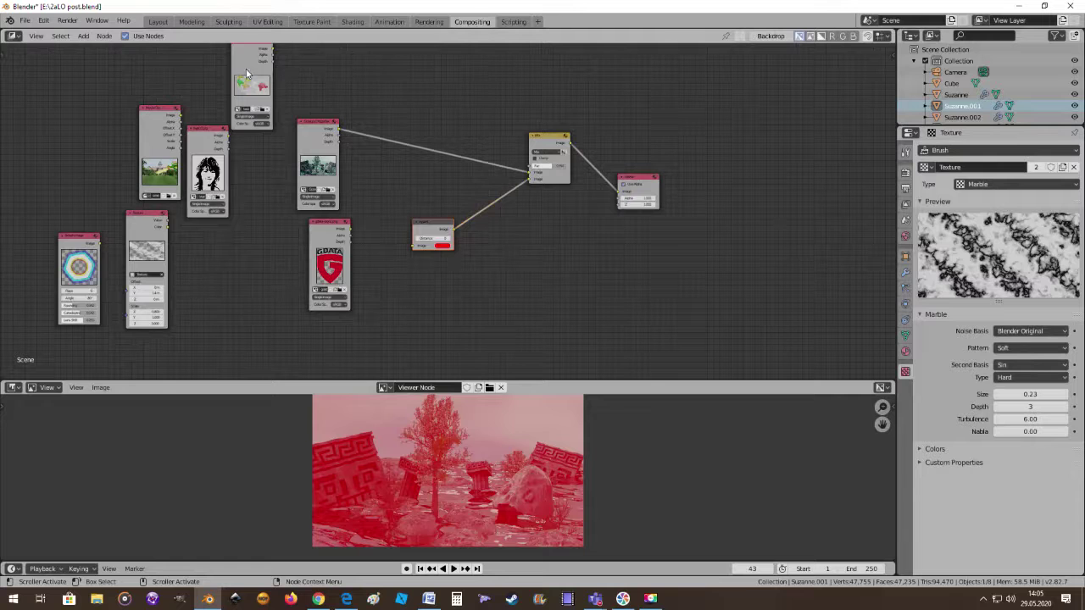
{"action": "left_click_drag", "start_coordinate": [245, 55], "coordinate": [249, 273]}
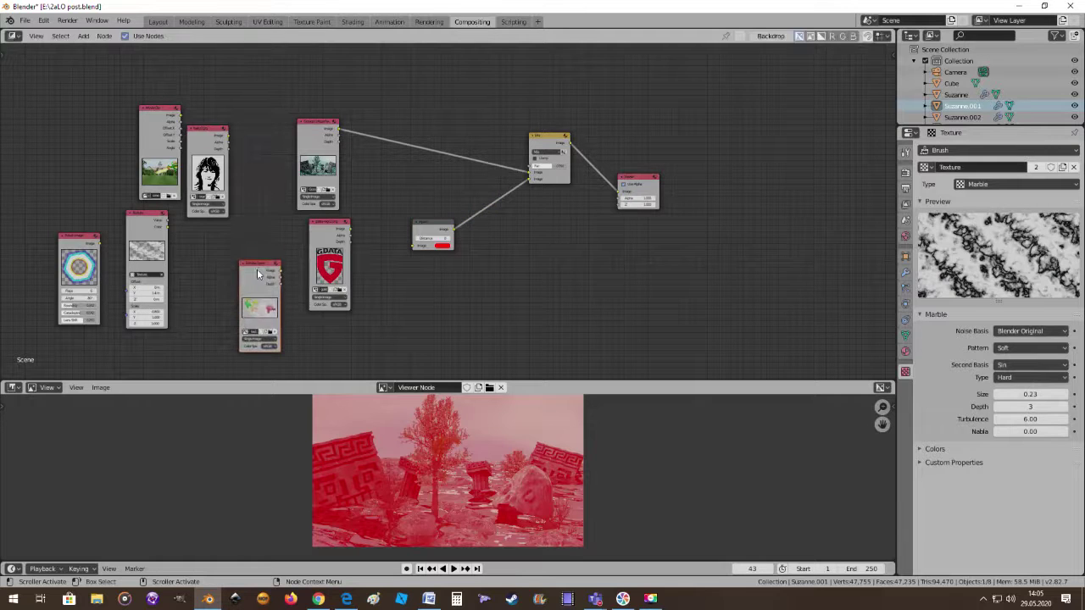
{"action": "scroll", "coordinate": [301, 280], "scroll_direction": "up", "scroll_amount": 1}
{"action": "scroll", "coordinate": [301, 280], "scroll_direction": "up", "scroll_amount": 1}
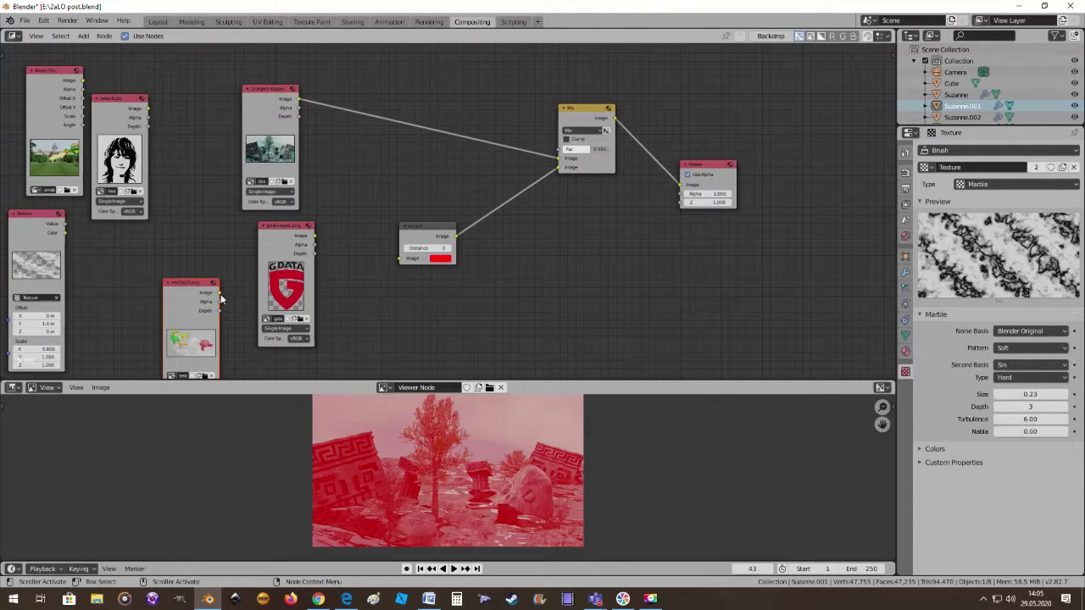
{"action": "left_click_drag", "start_coordinate": [218, 293], "coordinate": [400, 260]}
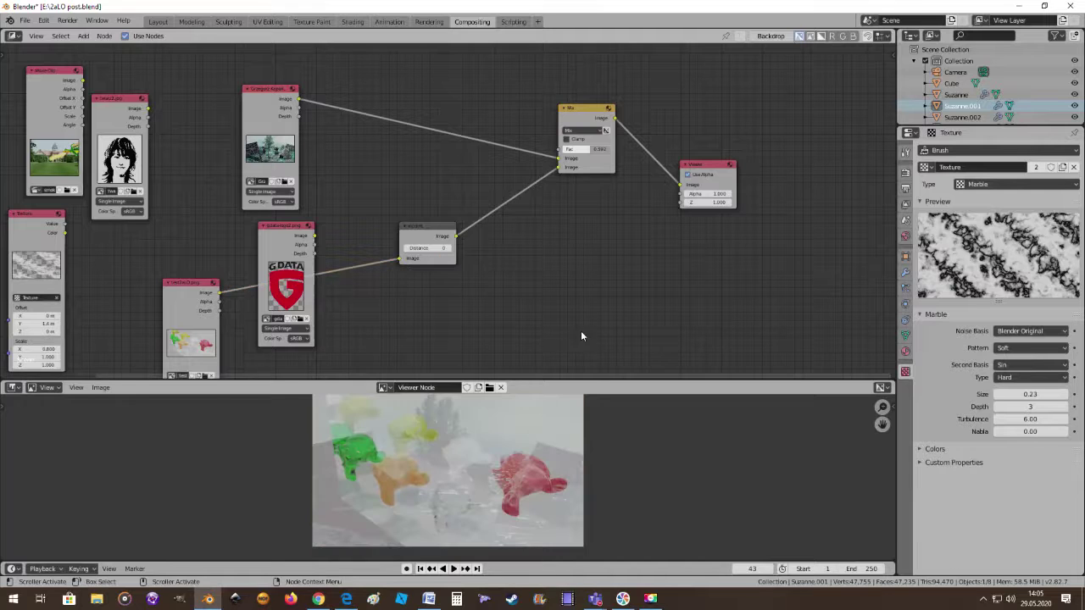
{"action": "scroll", "coordinate": [522, 440], "scroll_direction": "up", "scroll_amount": 3}
{"action": "scroll", "coordinate": [522, 444], "scroll_direction": "down", "scroll_amount": 1}
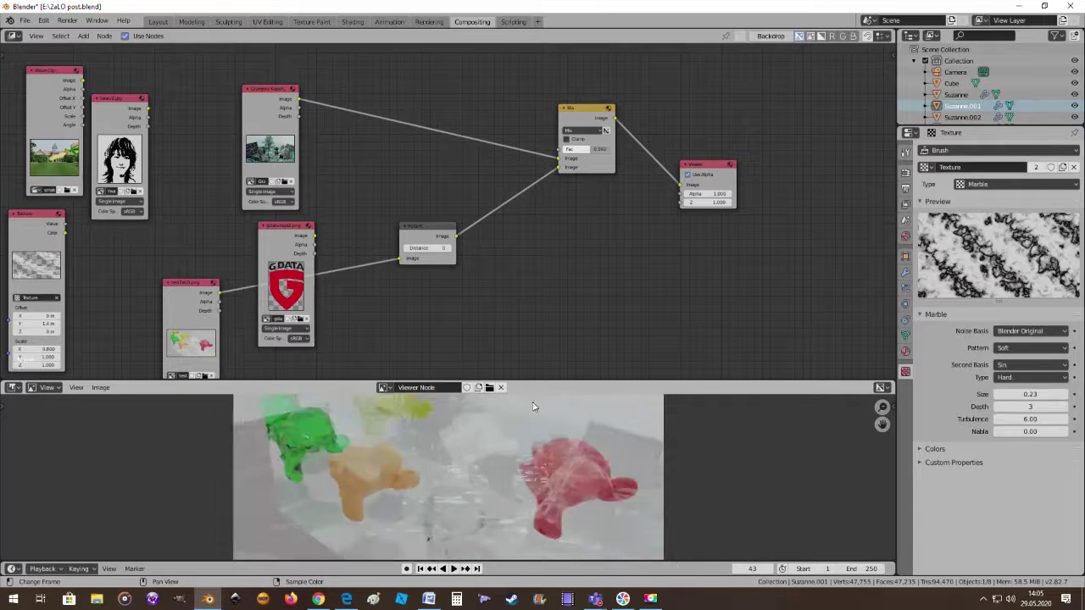
{"action": "scroll", "coordinate": [475, 276], "scroll_direction": "up", "scroll_amount": 1}
{"action": "left_click", "coordinate": [413, 254]}
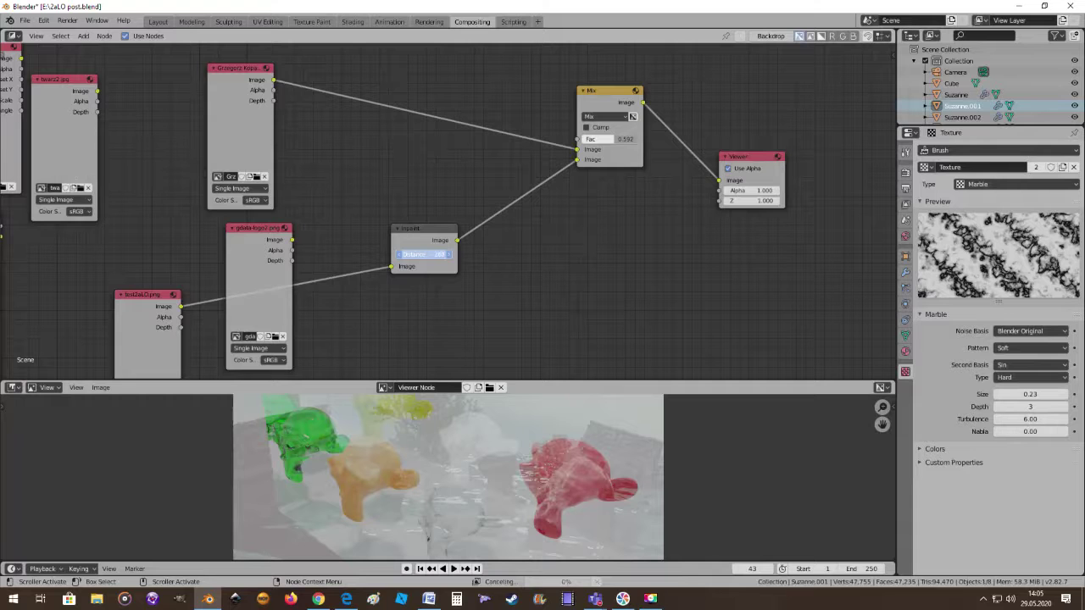
Raise the Inpaint Distance to 495 and push the Mix factor up
{"action": "mouse_move", "coordinate": [413, 253]}
{"action": "left_mouse_down"}
{"action": "mouse_move", "coordinate": [398, 273]}
{"action": "mouse_move", "coordinate": [415, 256]}
{"action": "left_mouse_up"}
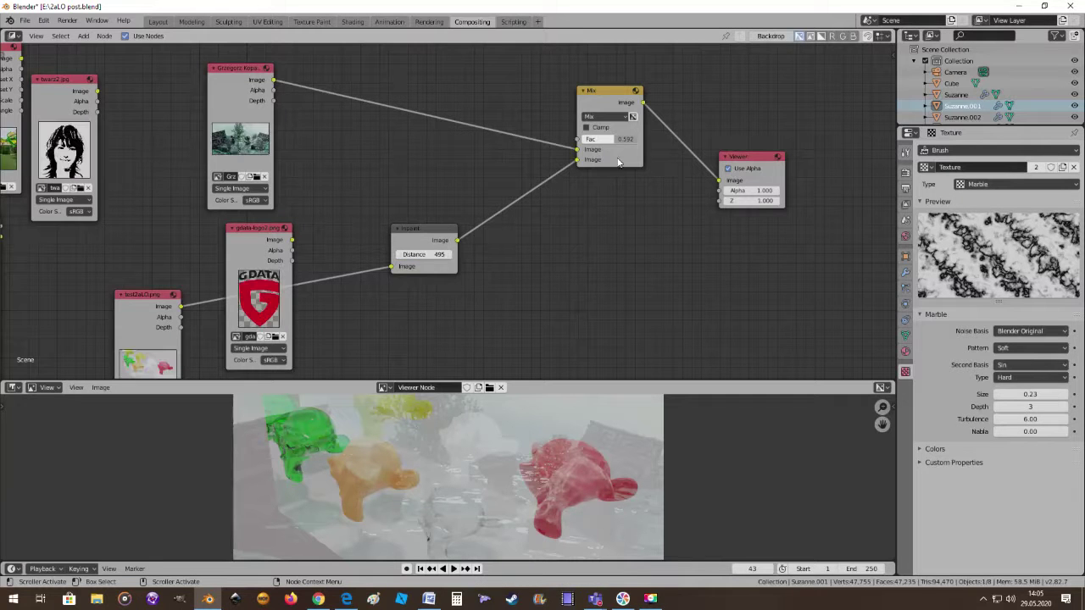
{"action": "mouse_move", "coordinate": [615, 137]}
{"action": "left_mouse_down"}
{"action": "mouse_move", "coordinate": [678, 137]}
{"action": "mouse_move", "coordinate": [593, 139]}
{"action": "mouse_move", "coordinate": [627, 138]}
{"action": "mouse_move", "coordinate": [612, 138]}
{"action": "left_mouse_up"}
{"action": "scroll", "coordinate": [392, 253], "scroll_direction": "up", "scroll_amount": 2}
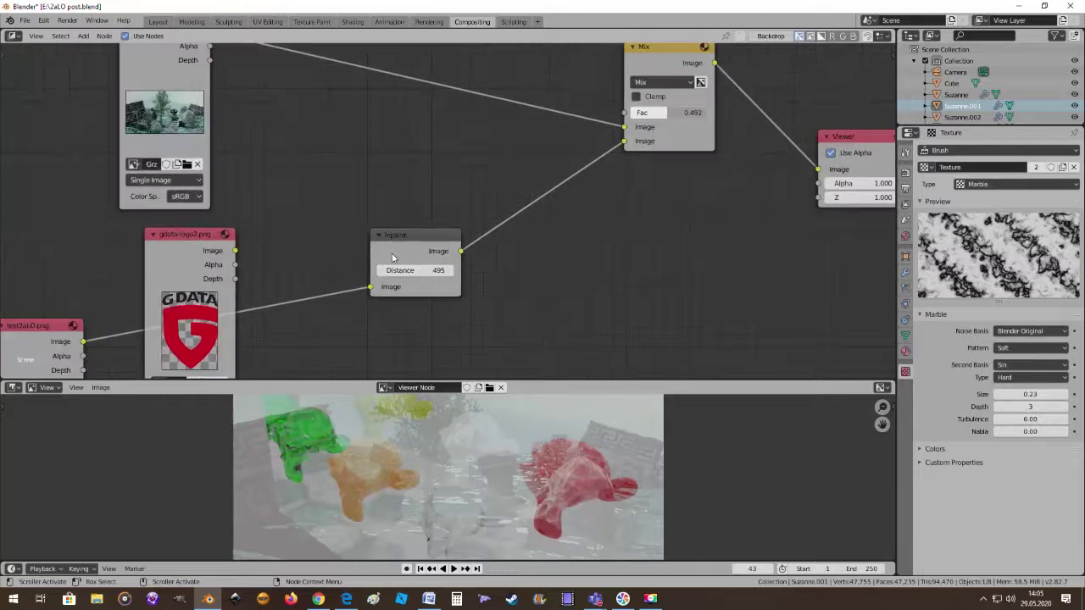
{"action": "scroll", "coordinate": [389, 252], "scroll_direction": "up", "scroll_amount": 1}
{"action": "scroll", "coordinate": [389, 252], "scroll_direction": "up", "scroll_amount": 1}
{"action": "scroll", "coordinate": [398, 253], "scroll_direction": "down", "scroll_amount": 2}
Adjust the Mix factor to about 0.508 for an even blend
{"action": "mouse_move", "coordinate": [534, 300]}
{"action": "middle_mouse_down"}
{"action": "mouse_move", "coordinate": [533, 259]}
{"action": "mouse_move", "coordinate": [563, 251]}
{"action": "middle_mouse_up"}
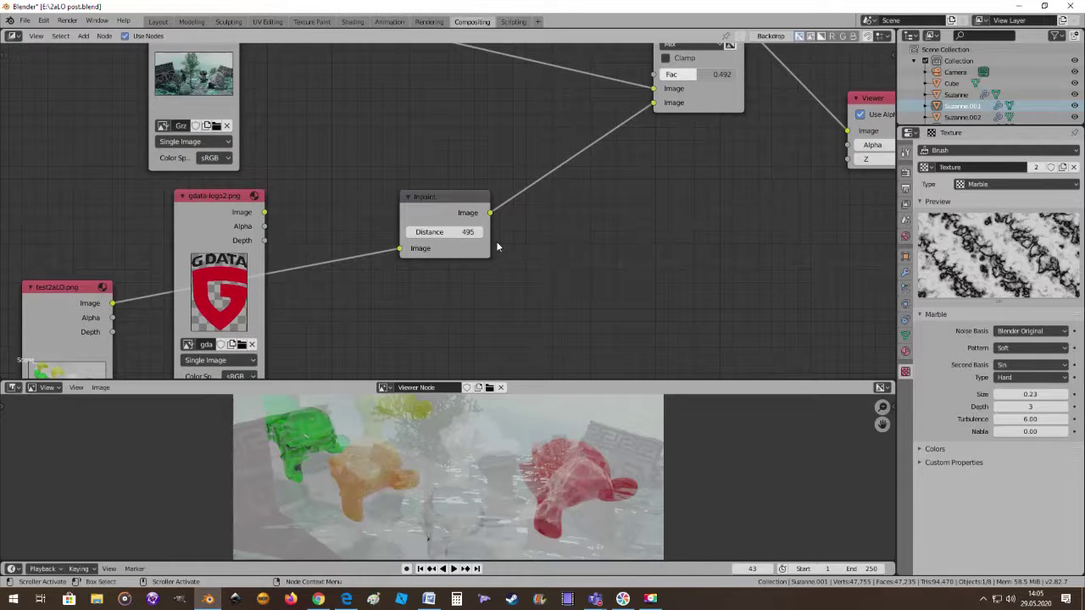
{"action": "scroll", "coordinate": [556, 238], "scroll_direction": "down", "scroll_amount": 1}
{"action": "scroll", "coordinate": [524, 239], "scroll_direction": "down", "scroll_amount": 1}
{"action": "scroll", "coordinate": [596, 459], "scroll_direction": "down", "scroll_amount": 3}
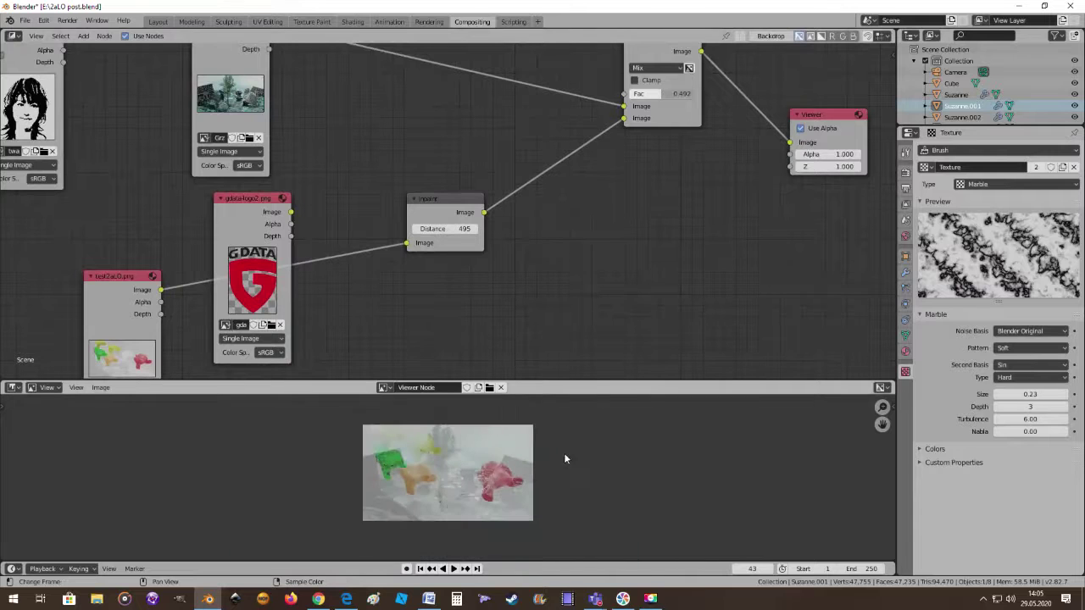
{"action": "scroll", "coordinate": [566, 458], "scroll_direction": "up", "scroll_amount": 2}
{"action": "scroll", "coordinate": [527, 444], "scroll_direction": "up", "scroll_amount": 1}
{"action": "scroll", "coordinate": [527, 510], "scroll_direction": "up", "scroll_amount": 2}
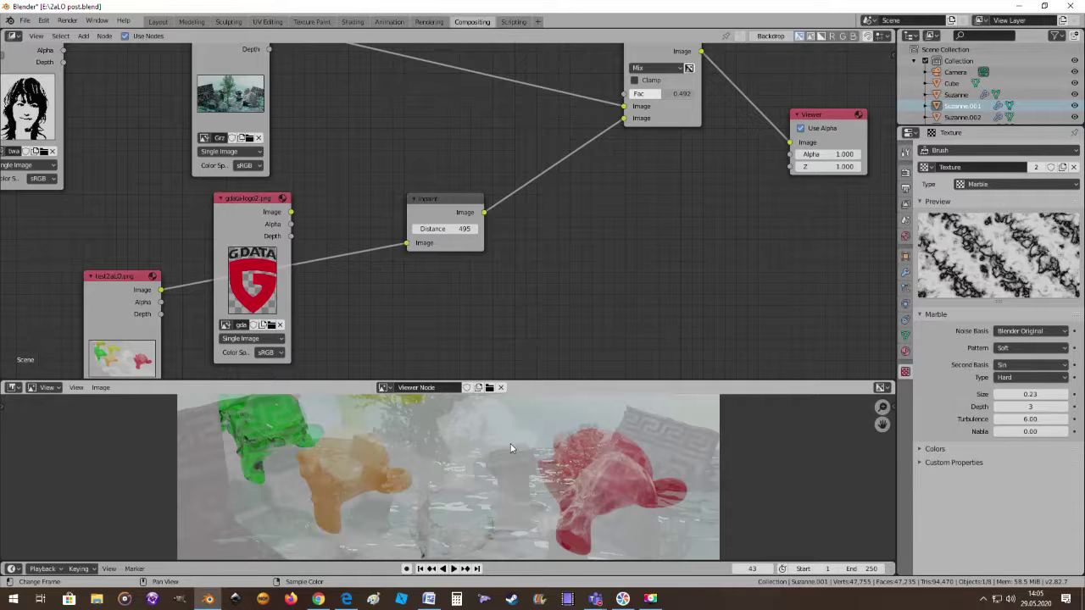
{"action": "scroll", "coordinate": [497, 320], "scroll_direction": "down", "scroll_amount": 1}
{"action": "scroll", "coordinate": [500, 356], "scroll_direction": "down", "scroll_amount": 1}
{"action": "scroll", "coordinate": [505, 415], "scroll_direction": "down", "scroll_amount": 1}
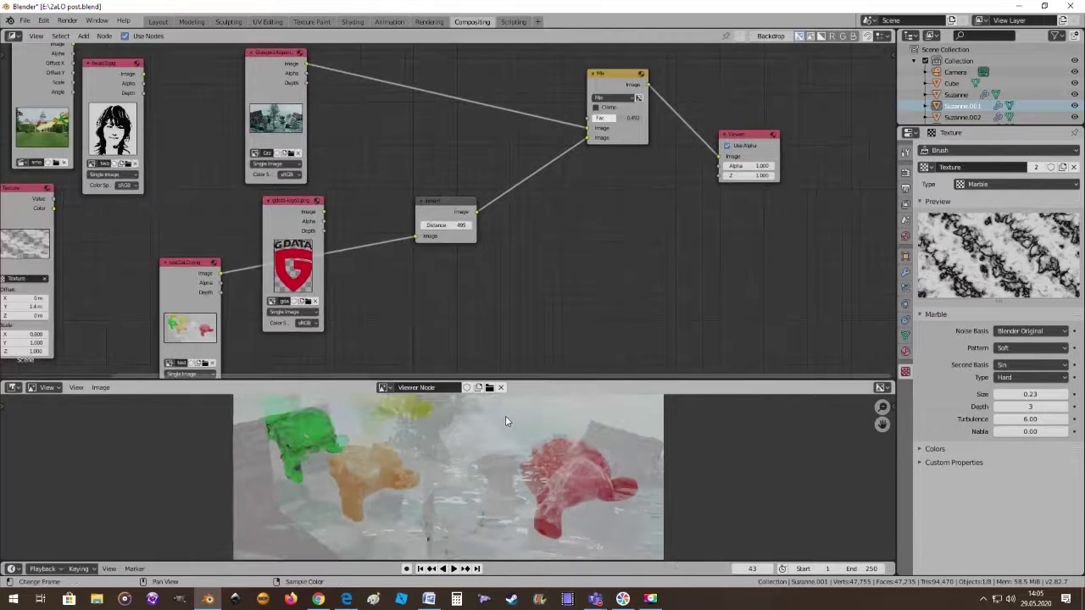
{"action": "scroll", "coordinate": [505, 417], "scroll_direction": "up", "scroll_amount": 1}
{"action": "scroll", "coordinate": [505, 417], "scroll_direction": "down", "scroll_amount": 2}
{"action": "scroll", "coordinate": [472, 438], "scroll_direction": "up", "scroll_amount": 2}
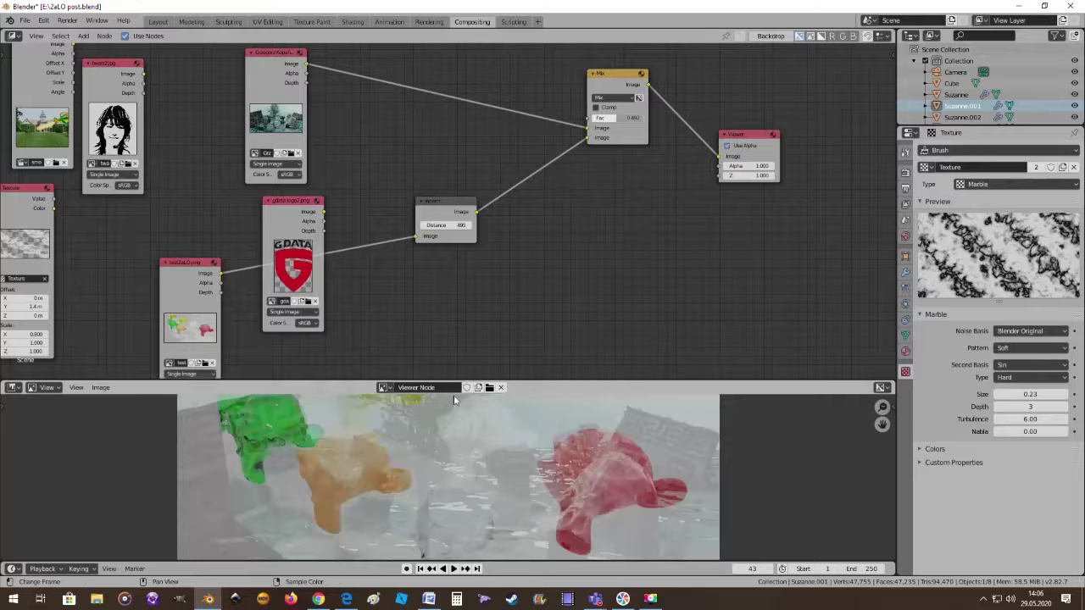
{"action": "mouse_move", "coordinate": [612, 120]}
{"action": "left_mouse_down"}
{"action": "mouse_move", "coordinate": [656, 120]}
{"action": "mouse_move", "coordinate": [616, 119]}
{"action": "left_mouse_up"}
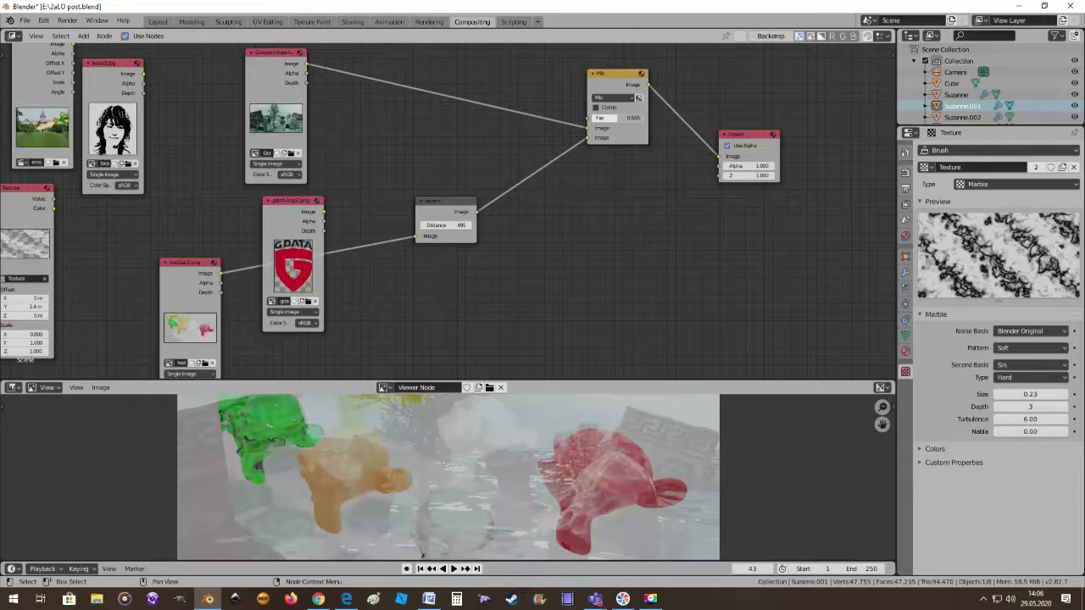
{"action": "scroll", "coordinate": [457, 251], "scroll_direction": "down", "scroll_amount": 2}
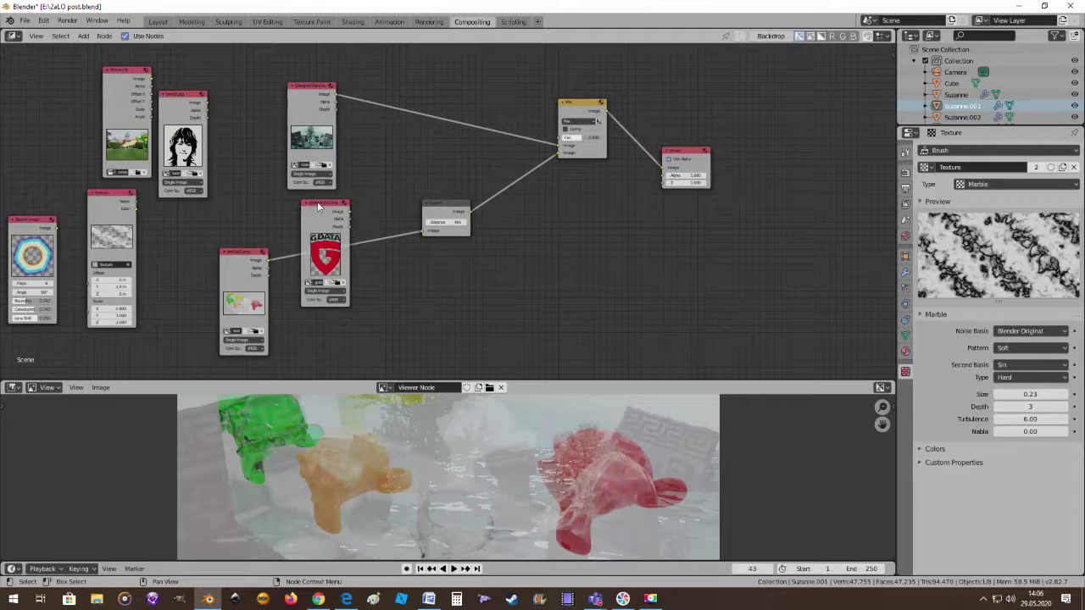
Drop the G DATA logo Image node onto the Inpaint input link, replacing the monkey render
{"action": "mouse_move", "coordinate": [318, 207]}
{"action": "left_mouse_down"}
{"action": "mouse_move", "coordinate": [394, 265]}
{"action": "mouse_move", "coordinate": [350, 218]}
{"action": "mouse_move", "coordinate": [425, 232]}
{"action": "left_mouse_up"}
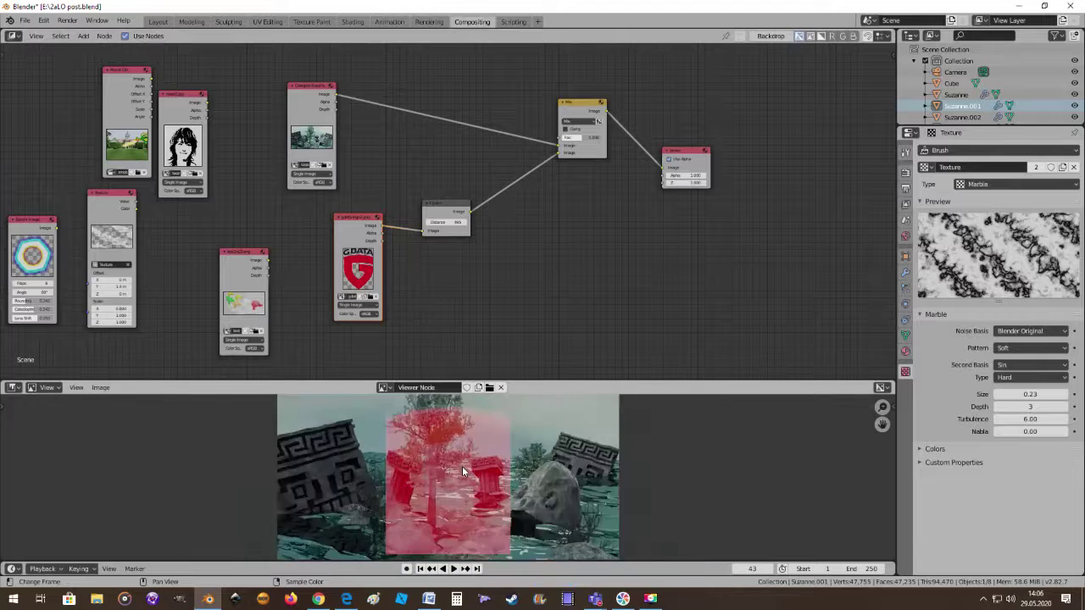
{"action": "scroll", "coordinate": [462, 466], "scroll_direction": "up", "scroll_amount": 2}
{"action": "scroll", "coordinate": [407, 285], "scroll_direction": "up", "scroll_amount": 2}
Reposition the G DATA logo node and set the Inpaint node's Distance to 6
{"action": "scroll", "coordinate": [416, 285], "scroll_direction": "up", "scroll_amount": 1}
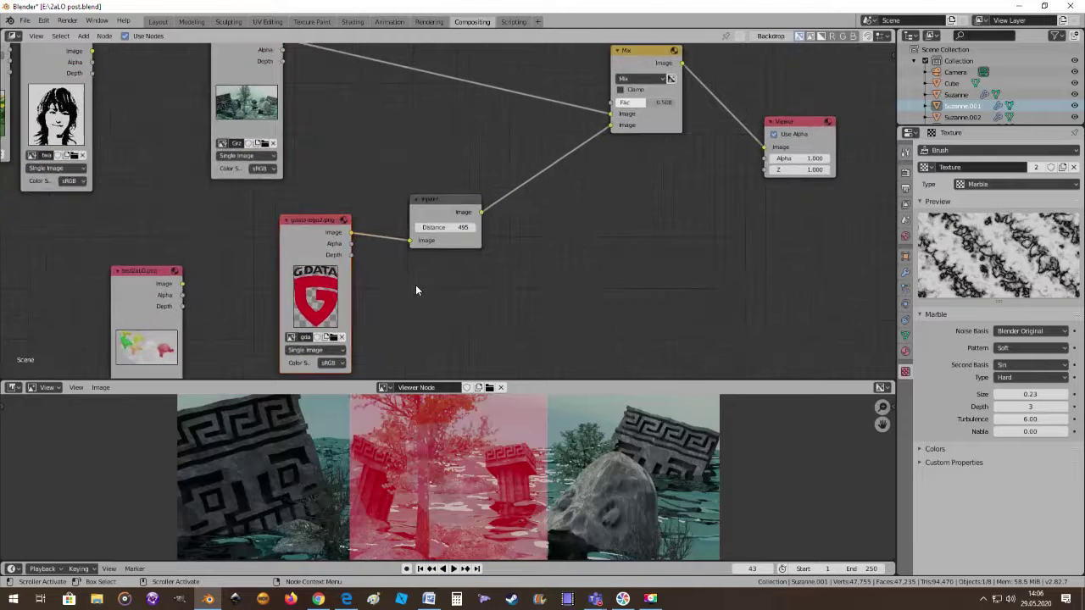
{"action": "scroll", "coordinate": [415, 290], "scroll_direction": "up", "scroll_amount": 1}
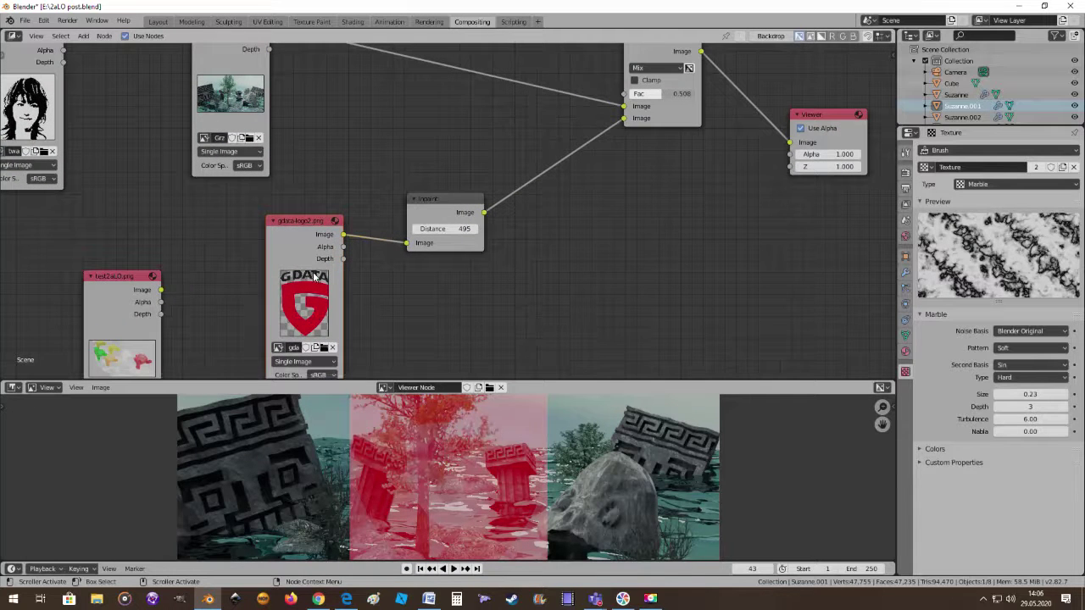
{"action": "scroll", "coordinate": [466, 282], "scroll_direction": "down", "scroll_amount": 1}
{"action": "scroll", "coordinate": [408, 234], "scroll_direction": "down", "scroll_amount": 1}
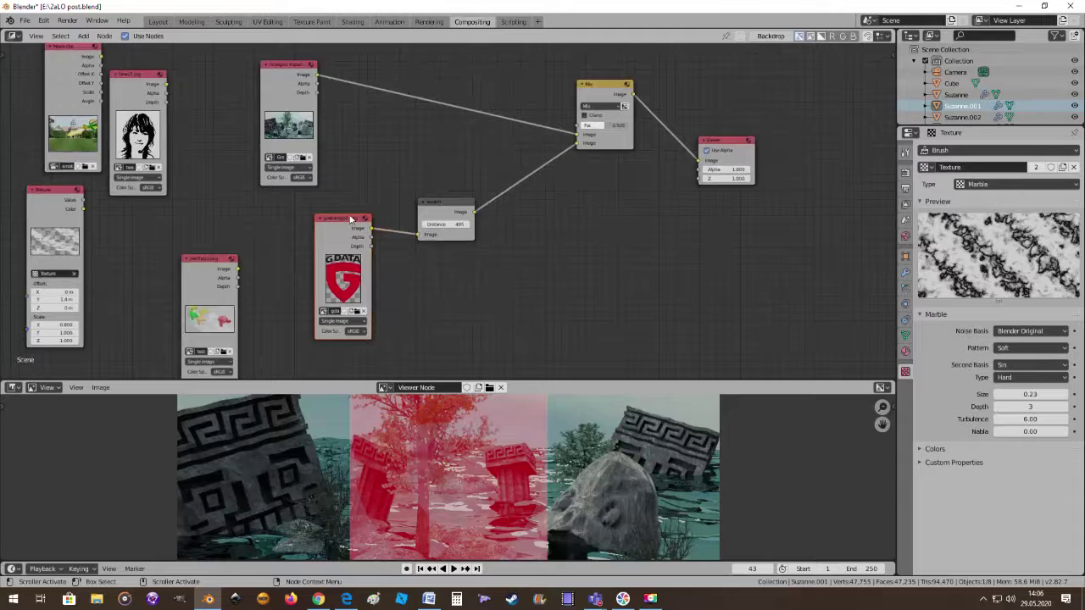
{"action": "left_click_drag", "start_coordinate": [351, 223], "coordinate": [337, 223]}
{"action": "scroll", "coordinate": [454, 217], "scroll_direction": "up", "scroll_amount": 1}
{"action": "left_click", "coordinate": [445, 227]}
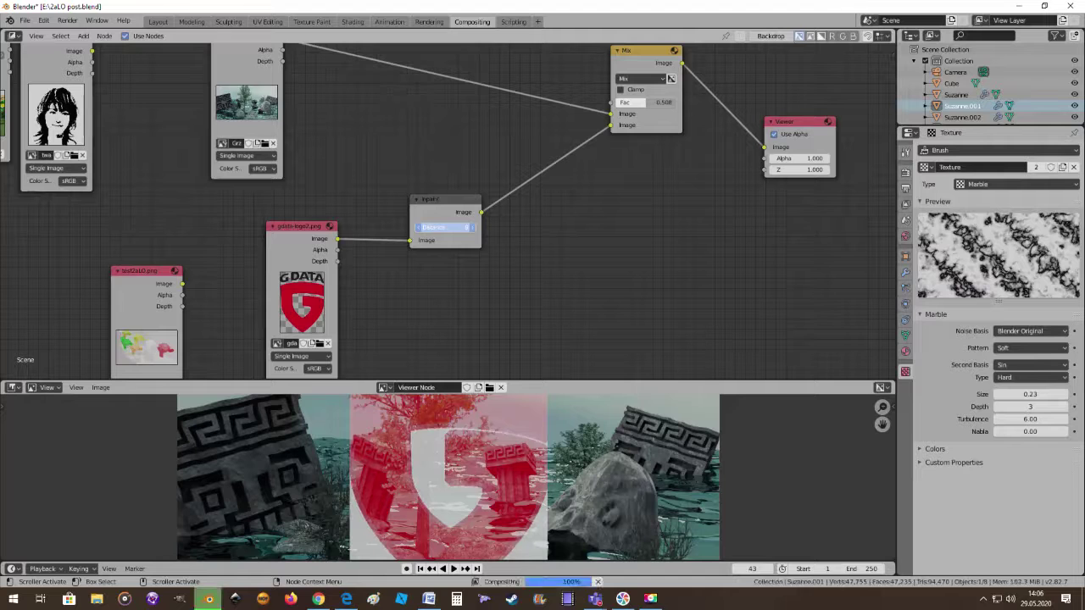
{"action": "key", "text": "Return"}
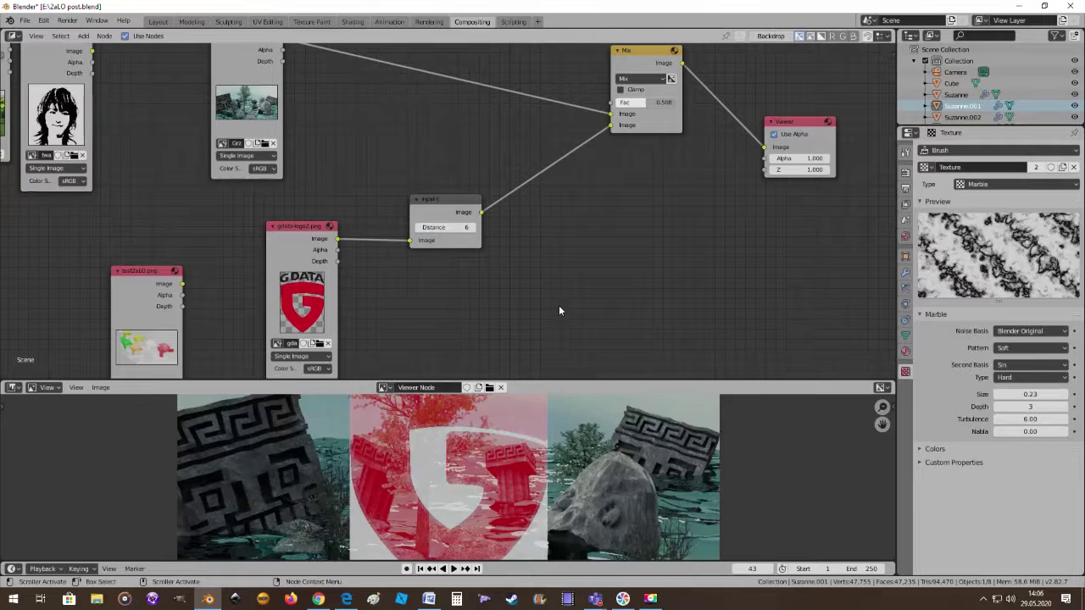
Link the G DATA logo directly to the Mix node and move the Inpaint node aside
{"action": "scroll", "coordinate": [559, 311], "scroll_direction": "down", "scroll_amount": 1}
{"action": "scroll", "coordinate": [545, 297], "scroll_direction": "down", "scroll_amount": 1}
{"action": "left_click_drag", "start_coordinate": [358, 225], "coordinate": [345, 229]}
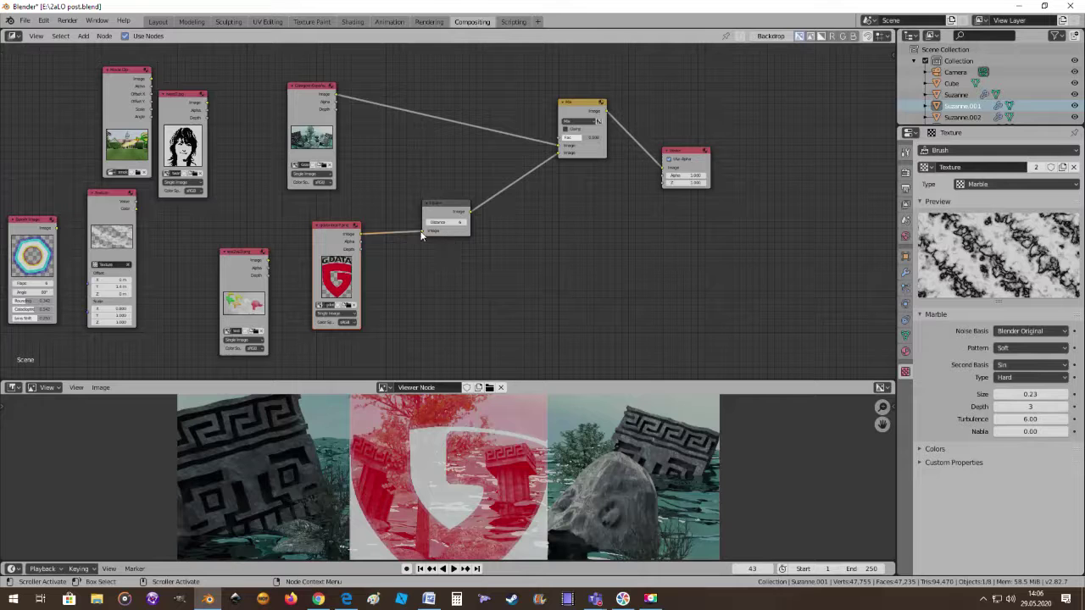
{"action": "left_click_drag", "start_coordinate": [421, 230], "coordinate": [555, 155]}
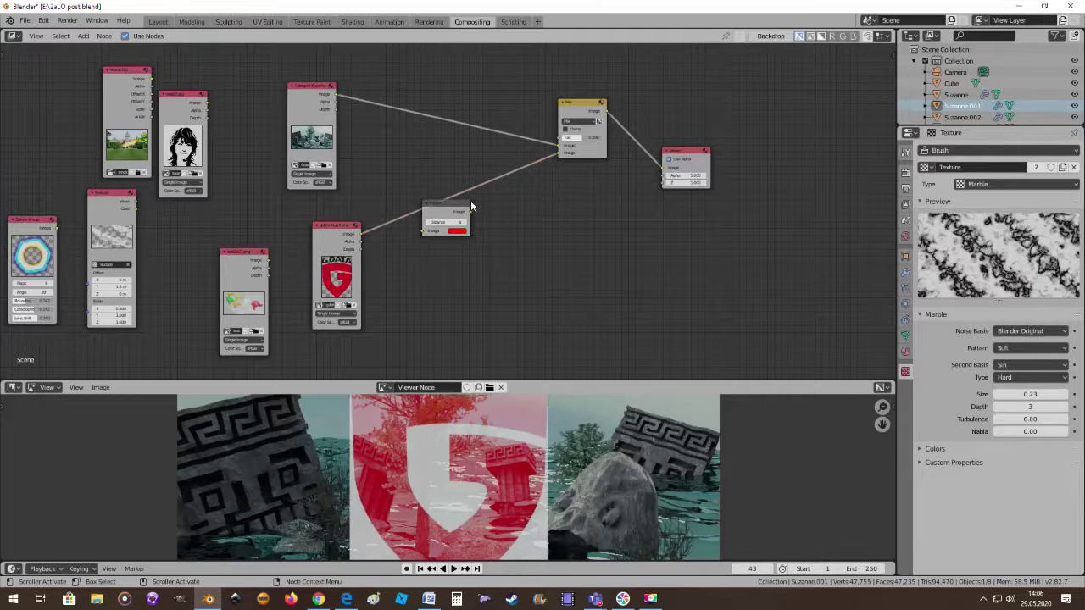
{"action": "left_click_drag", "start_coordinate": [460, 208], "coordinate": [546, 240]}
Delete the Inpaint node and place a new Pixelate filter node
{"action": "key", "text": "x"}
{"action": "scroll", "coordinate": [537, 265], "scroll_direction": "up", "scroll_amount": 1}
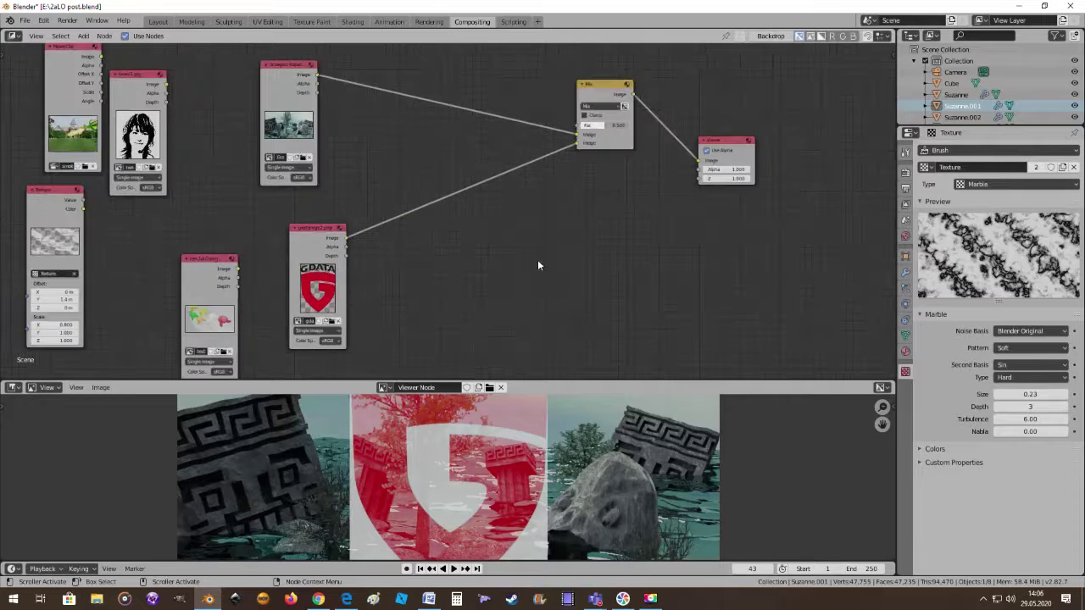
{"action": "left_click", "coordinate": [83, 36]}
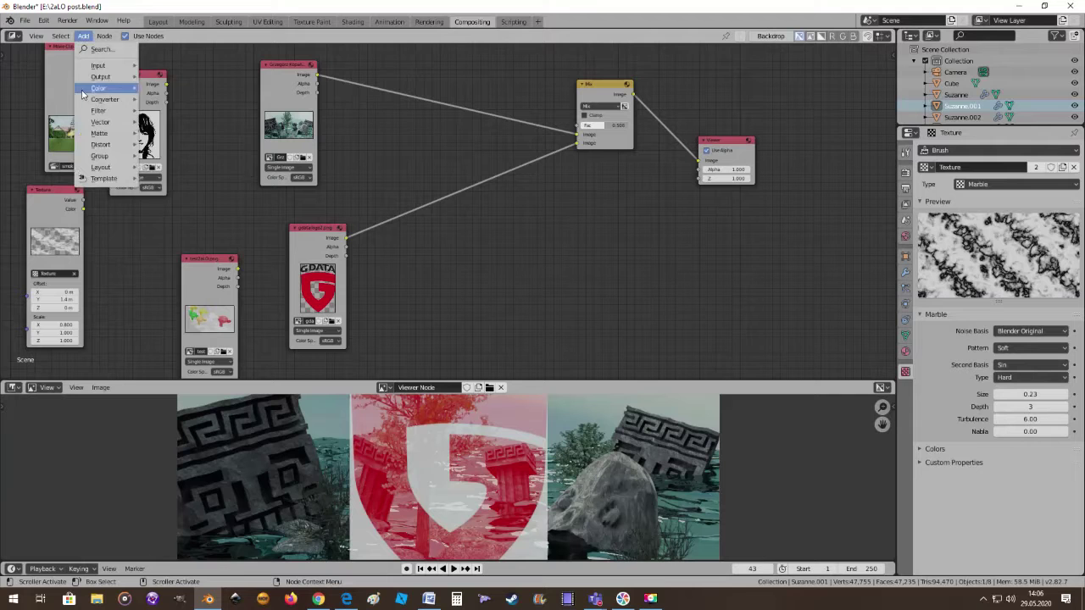
{"action": "mouse_move", "coordinate": [99, 111]}
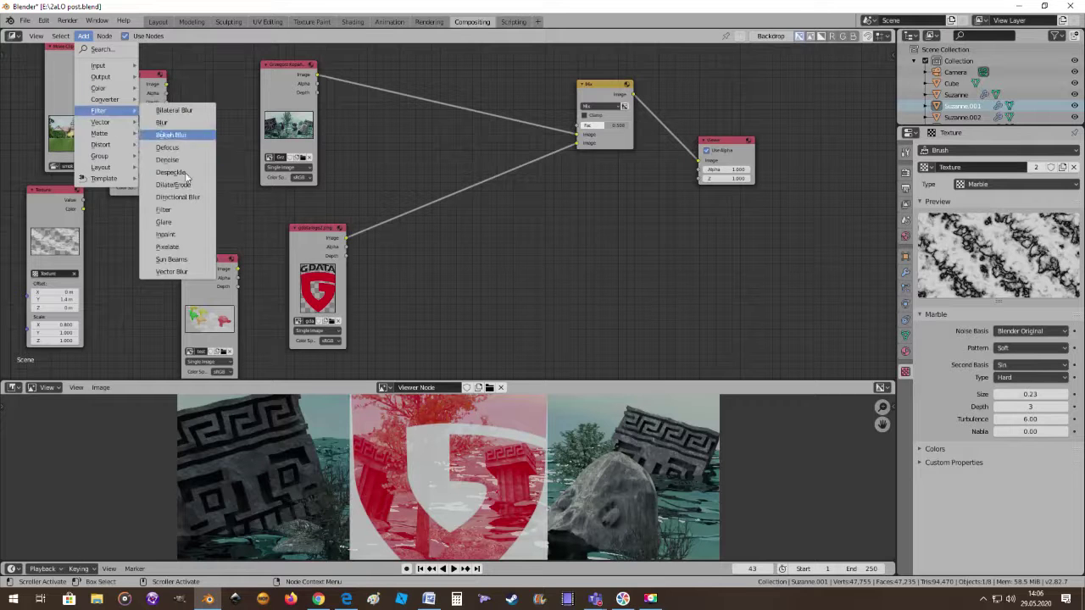
{"action": "left_click", "coordinate": [194, 244]}
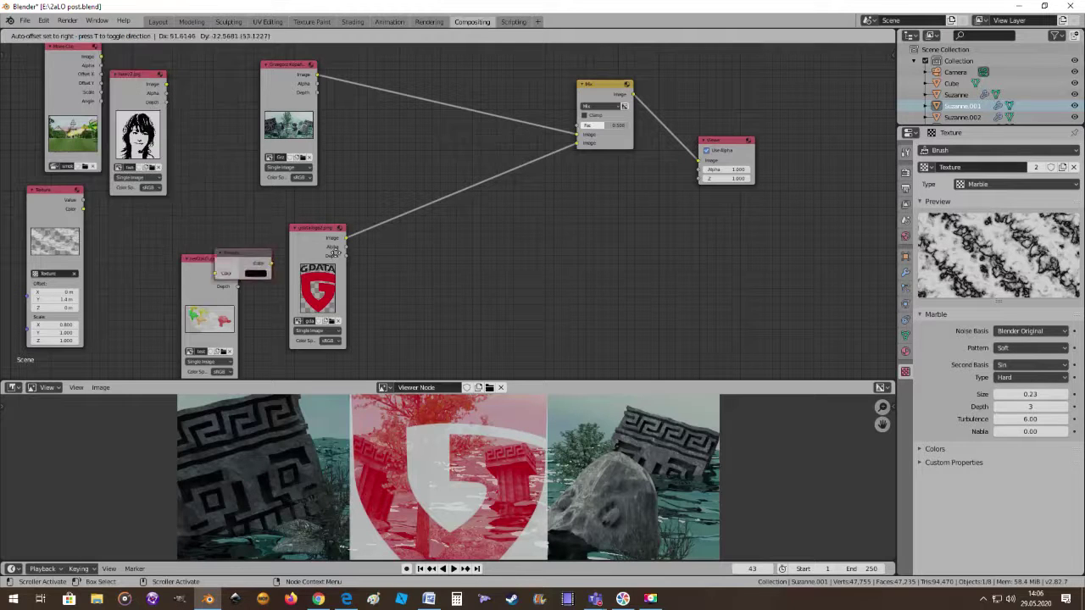
{"action": "left_click", "coordinate": [451, 238]}
{"action": "scroll", "coordinate": [497, 245], "scroll_direction": "up", "scroll_amount": 1}
{"action": "scroll", "coordinate": [496, 245], "scroll_direction": "up", "scroll_amount": 1}
{"action": "scroll", "coordinate": [528, 245], "scroll_direction": "up", "scroll_amount": 1}
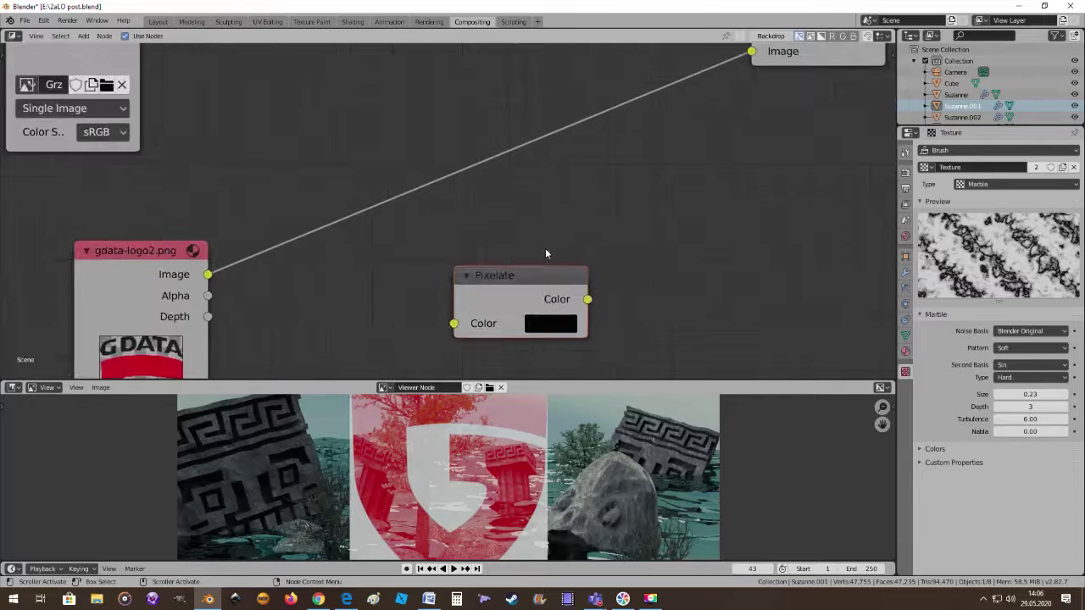
{"action": "scroll", "coordinate": [548, 251], "scroll_direction": "up", "scroll_amount": 1}
{"action": "scroll", "coordinate": [525, 287], "scroll_direction": "down", "scroll_amount": 1}
{"action": "scroll", "coordinate": [535, 285], "scroll_direction": "down", "scroll_amount": 3}
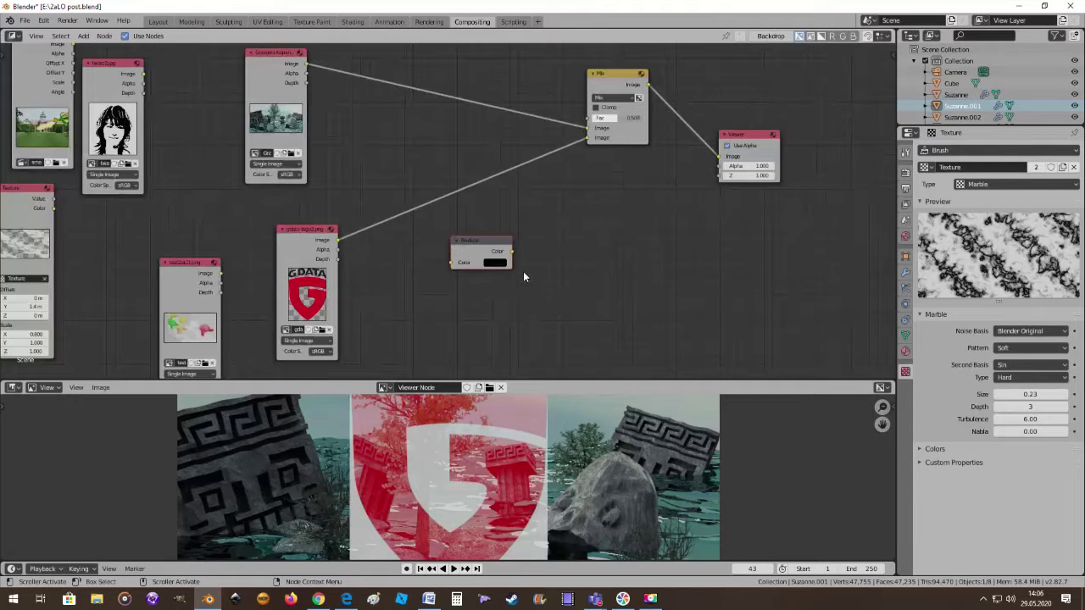
Insert Pixelate between the G DATA logo and Mix, then unplug its Color input
{"action": "left_click_drag", "start_coordinate": [487, 245], "coordinate": [457, 192]}
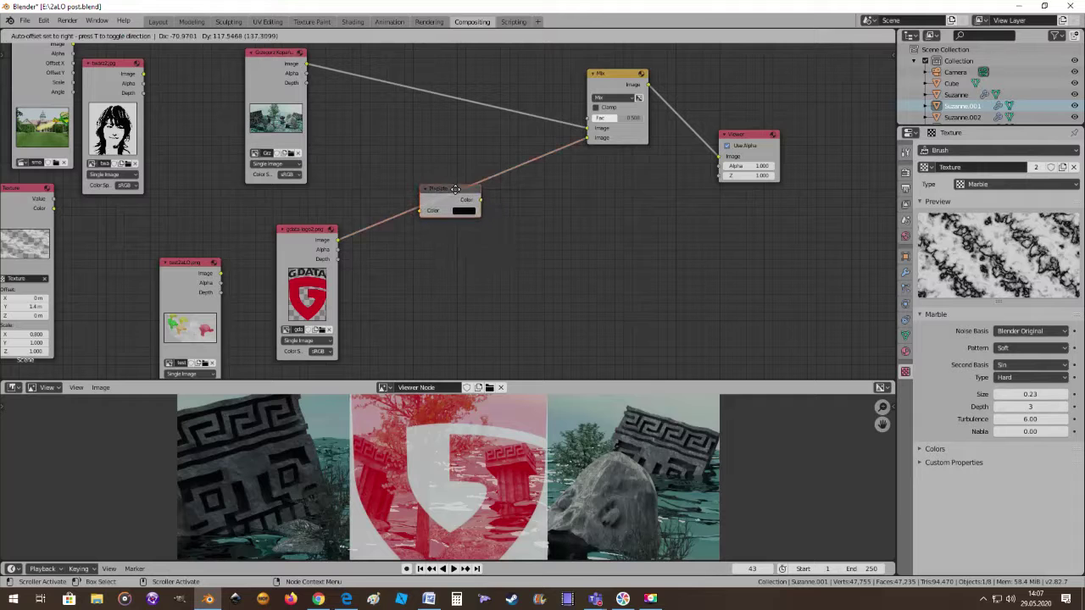
{"action": "scroll", "coordinate": [563, 267], "scroll_direction": "up", "scroll_amount": 2}
{"action": "scroll", "coordinate": [557, 258], "scroll_direction": "up", "scroll_amount": 1}
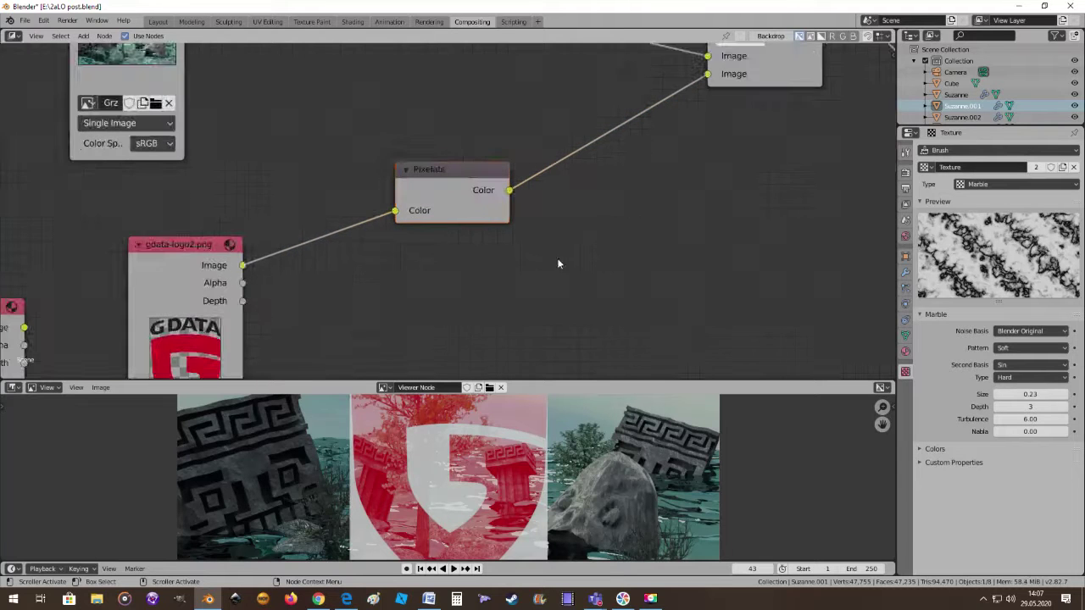
{"action": "scroll", "coordinate": [556, 257], "scroll_direction": "down", "scroll_amount": 1}
{"action": "scroll", "coordinate": [556, 258], "scroll_direction": "down", "scroll_amount": 1}
{"action": "scroll", "coordinate": [557, 264], "scroll_direction": "down", "scroll_amount": 2}
{"action": "scroll", "coordinate": [558, 263], "scroll_direction": "up", "scroll_amount": 1}
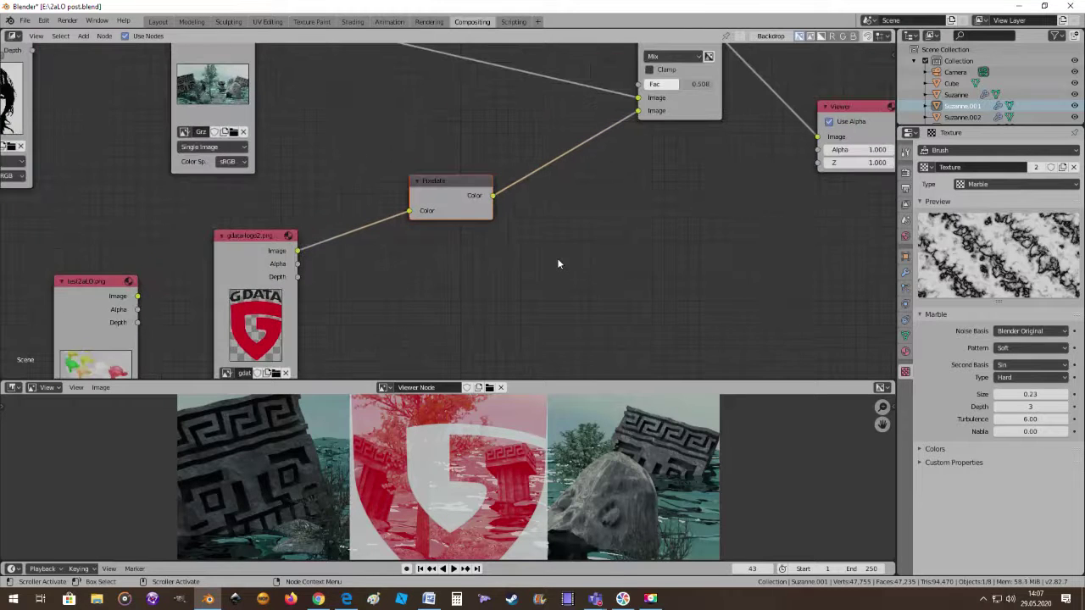
{"action": "left_click_drag", "start_coordinate": [409, 213], "coordinate": [389, 247]}
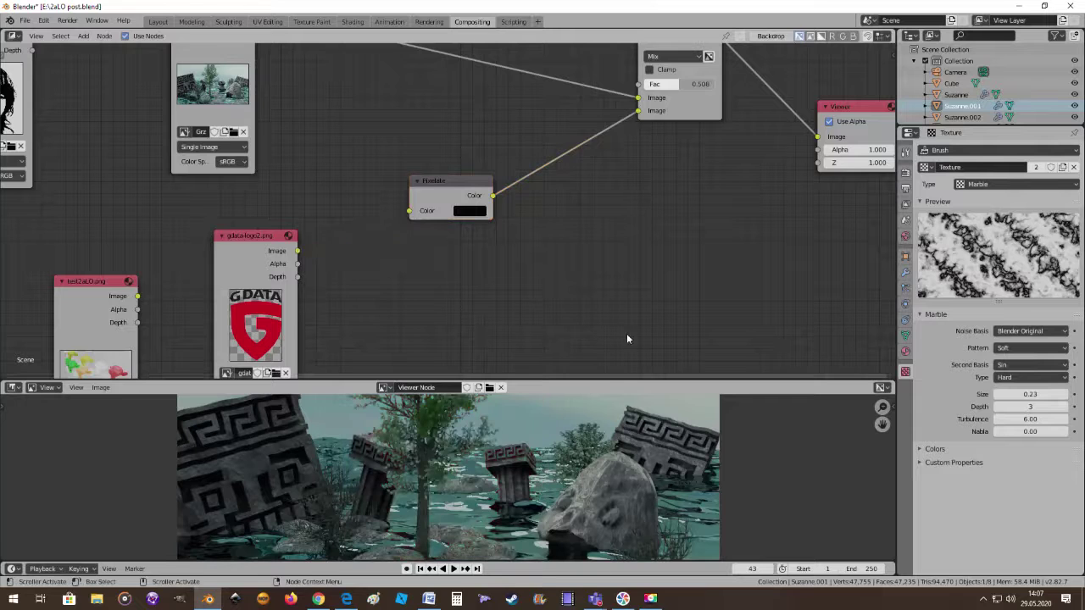
{"action": "scroll", "coordinate": [501, 230], "scroll_direction": "up", "scroll_amount": 1}
Set Pixelate's Color to a deep red (H 0.995, S 1, V about 0.6)
{"action": "left_click", "coordinate": [483, 212]}
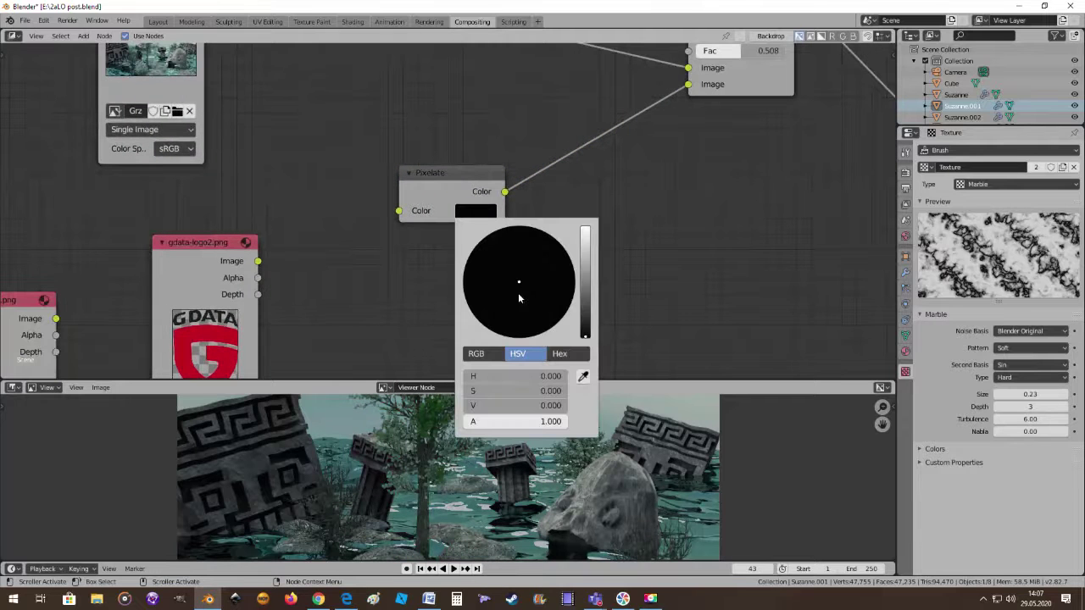
{"action": "left_click_drag", "start_coordinate": [592, 329], "coordinate": [583, 231]}
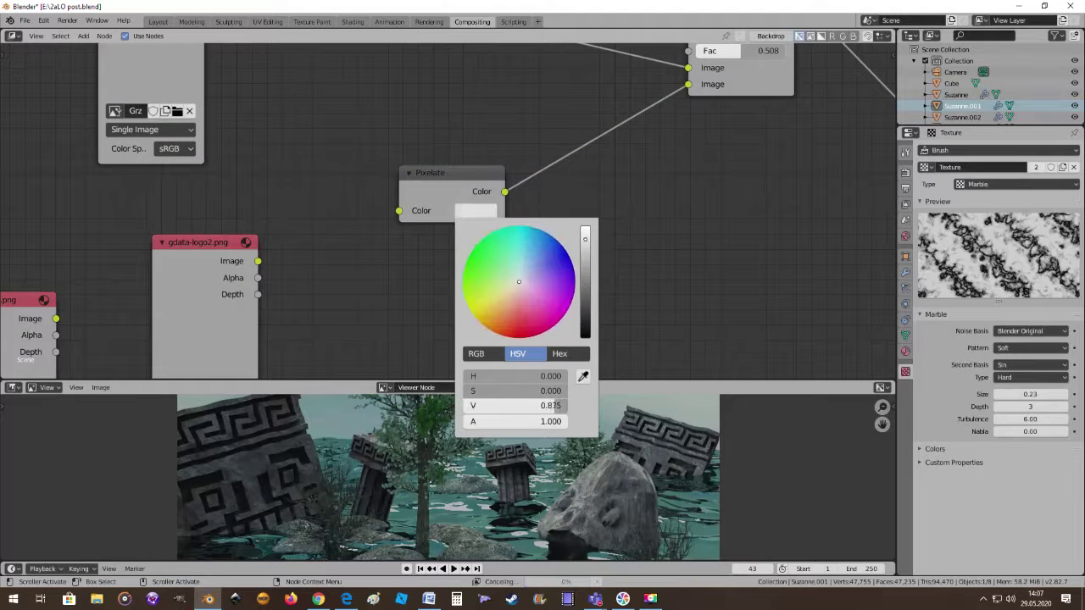
{"action": "left_click_drag", "start_coordinate": [585, 234], "coordinate": [585, 265]}
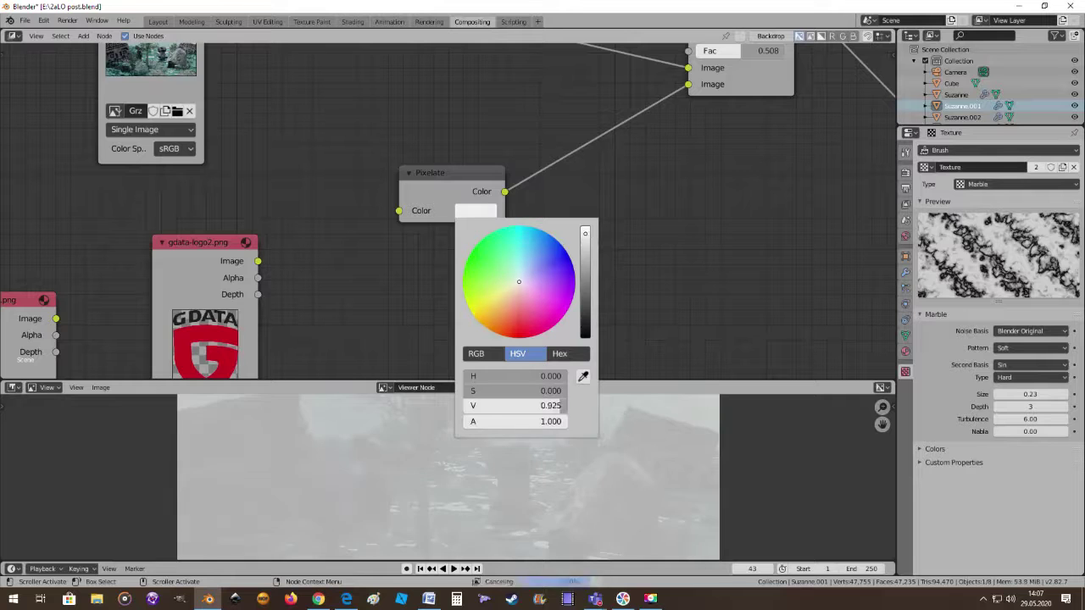
{"action": "left_click_drag", "start_coordinate": [519, 282], "coordinate": [521, 337]}
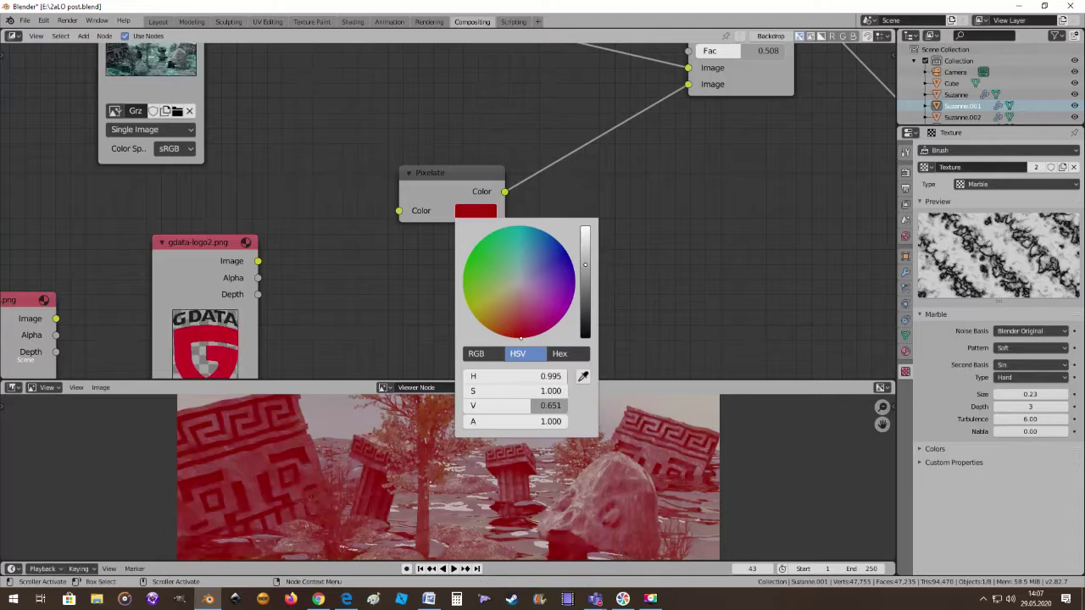
{"action": "scroll", "coordinate": [551, 320], "scroll_direction": "up", "scroll_amount": 1}
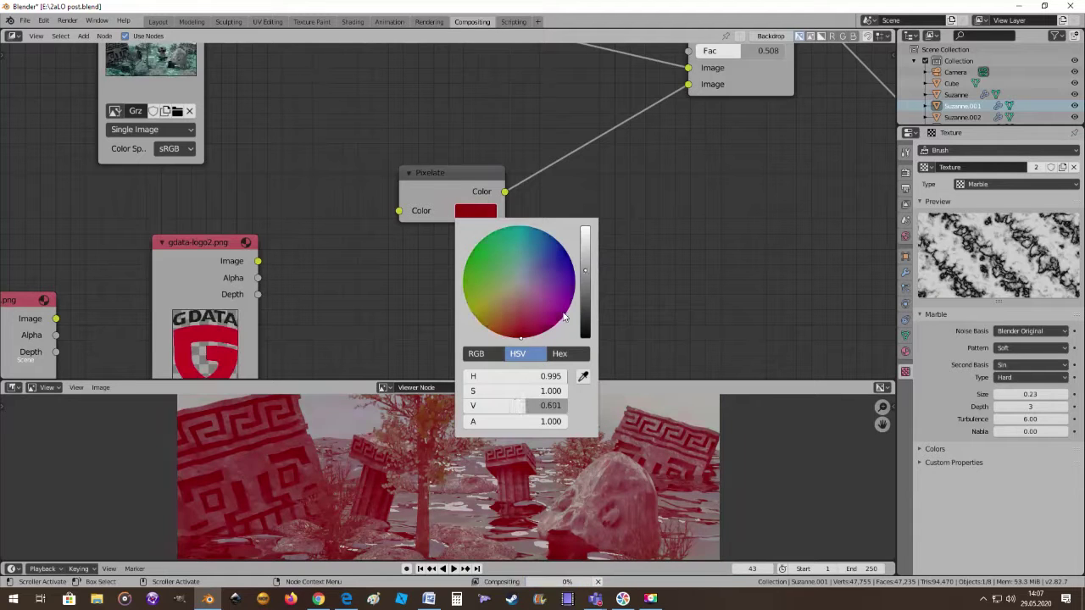
{"action": "scroll", "coordinate": [579, 312], "scroll_direction": "up", "scroll_amount": 2}
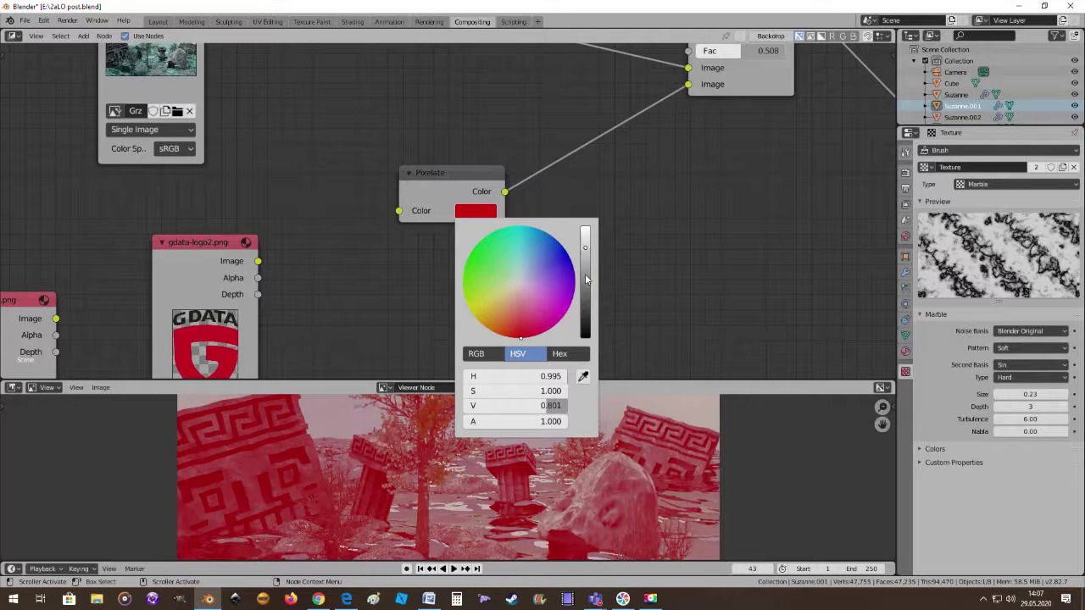
{"action": "left_click_drag", "start_coordinate": [584, 250], "coordinate": [585, 270]}
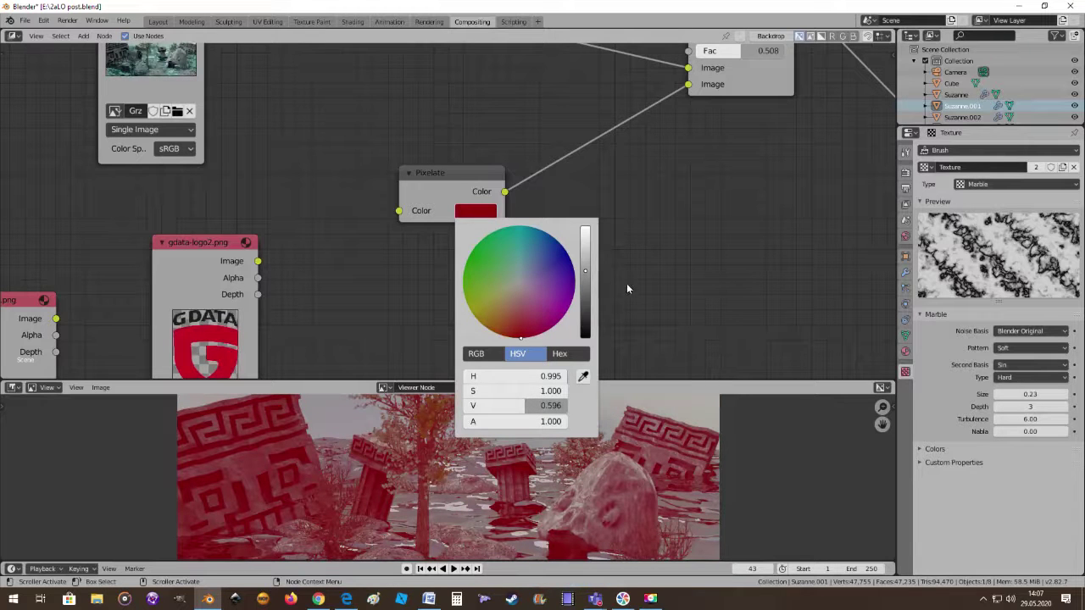
{"action": "scroll", "coordinate": [568, 295], "scroll_direction": "down", "scroll_amount": 3}
Nudge the Pixelate node and feed the test2aLO.png image into its Color input
{"action": "scroll", "coordinate": [497, 449], "scroll_direction": "down", "scroll_amount": 3}
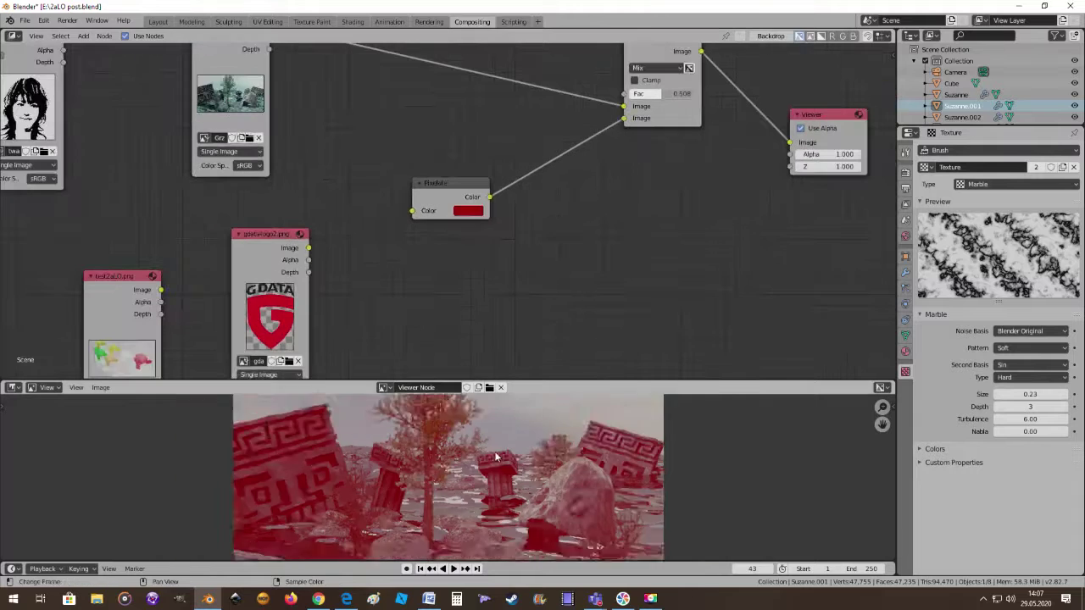
{"action": "scroll", "coordinate": [497, 449], "scroll_direction": "up", "scroll_amount": 1}
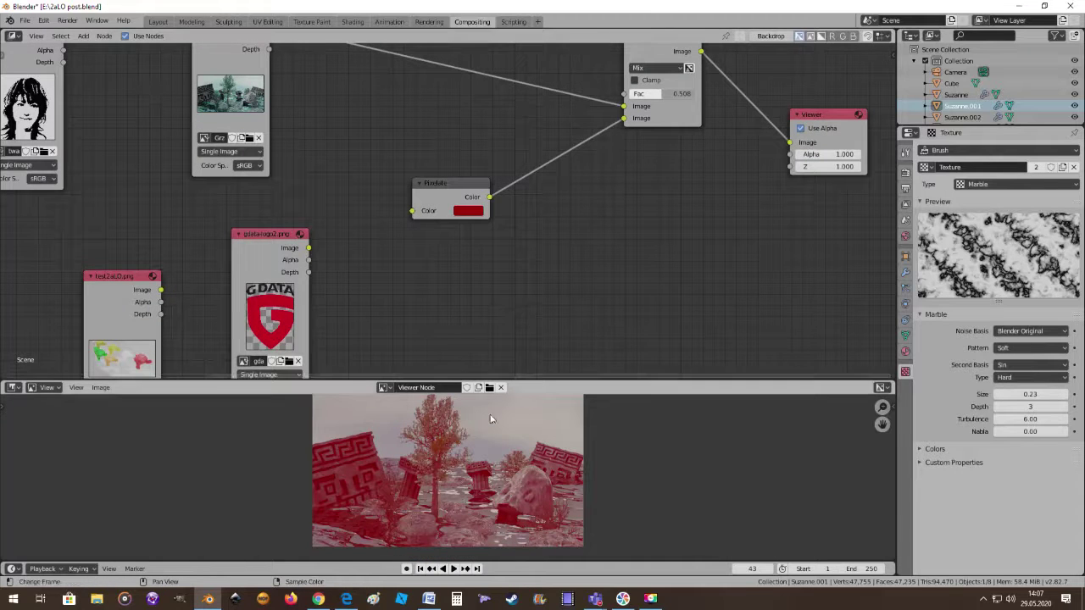
{"action": "left_click_drag", "start_coordinate": [439, 184], "coordinate": [451, 191]}
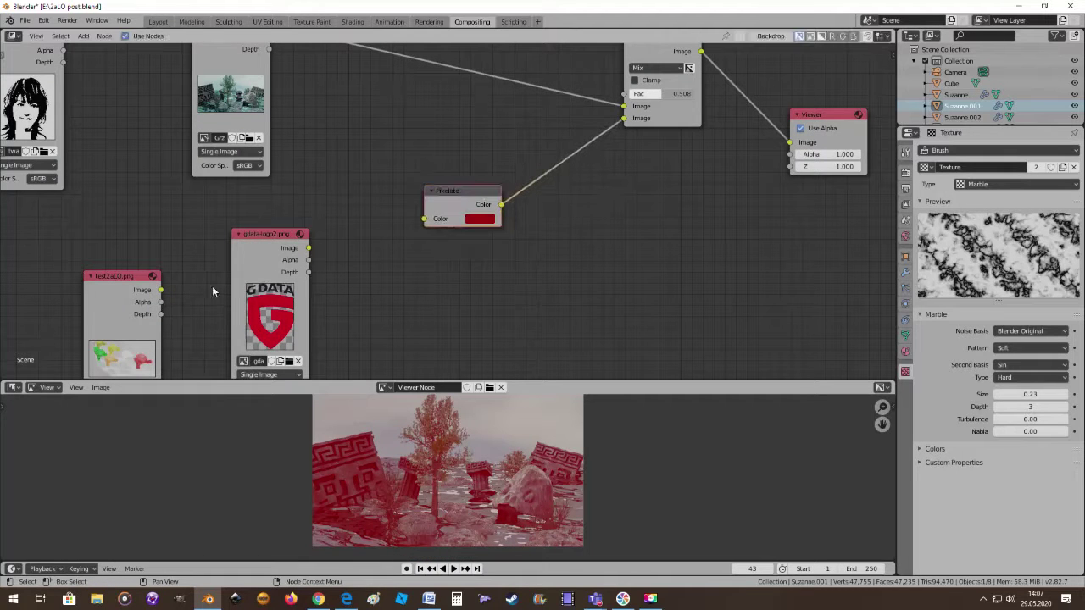
{"action": "left_click_drag", "start_coordinate": [161, 289], "coordinate": [424, 219]}
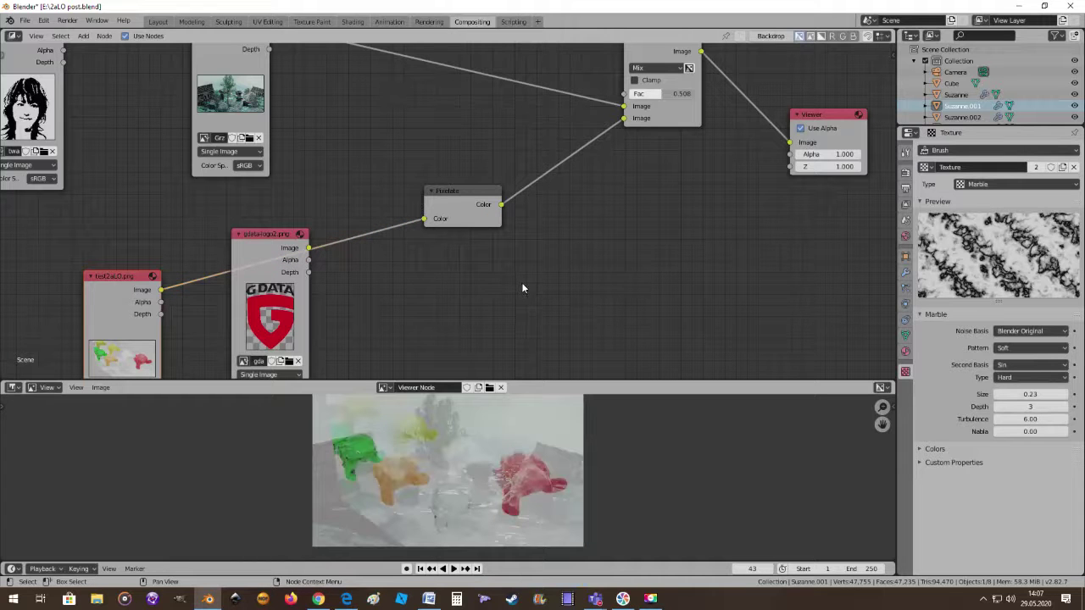
Move gdata-logo2.png beside Pixelate and unplug the image from Pixelate's Color input
{"action": "left_click_drag", "start_coordinate": [273, 242], "coordinate": [372, 293]}
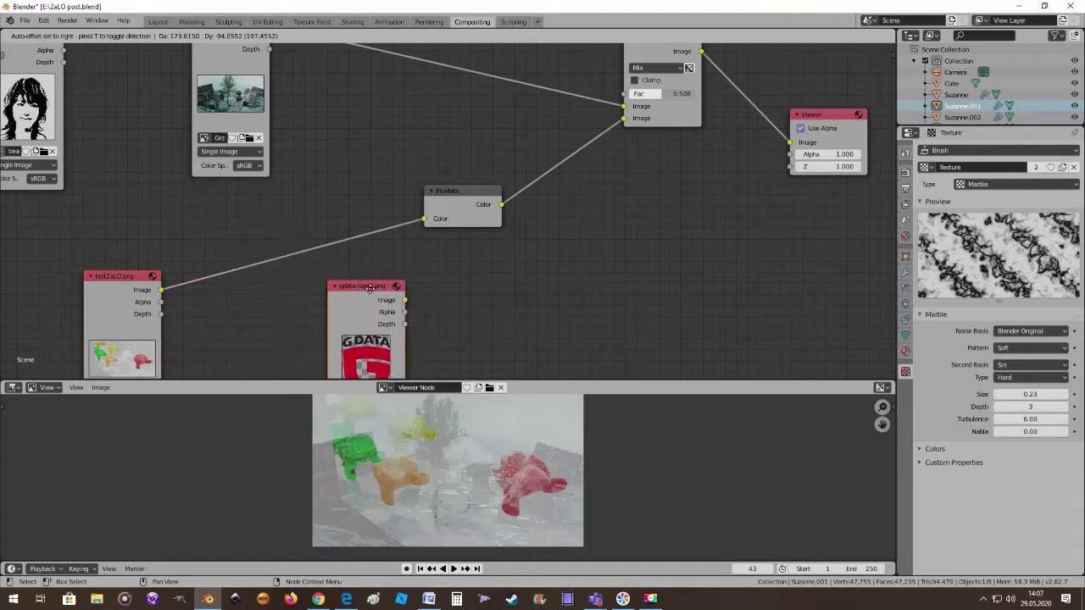
{"action": "scroll", "coordinate": [480, 290], "scroll_direction": "up", "scroll_amount": 2}
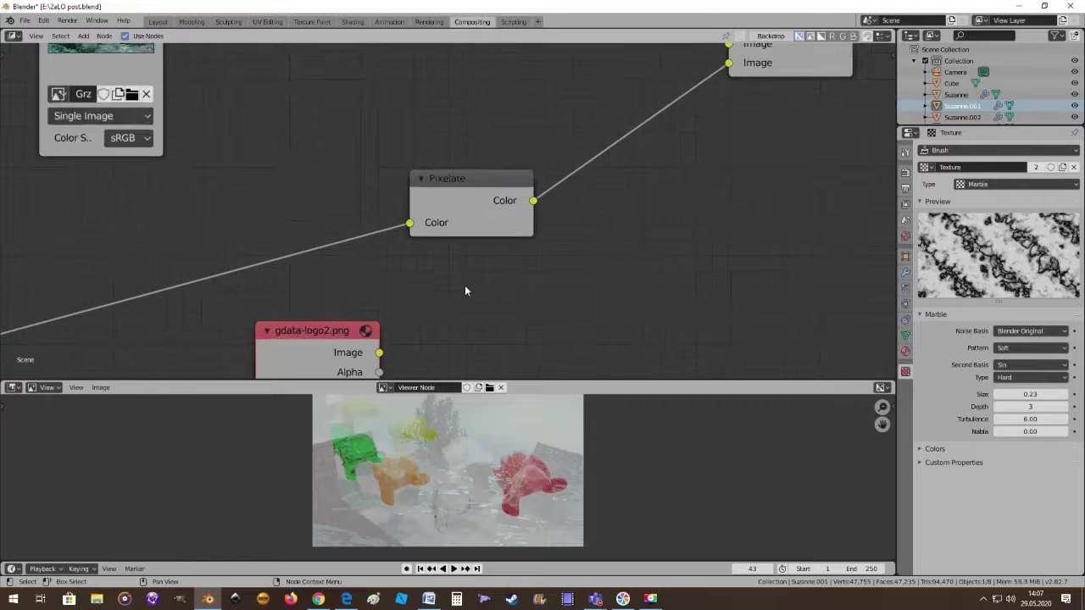
{"action": "scroll", "coordinate": [464, 284], "scroll_direction": "up", "scroll_amount": 2}
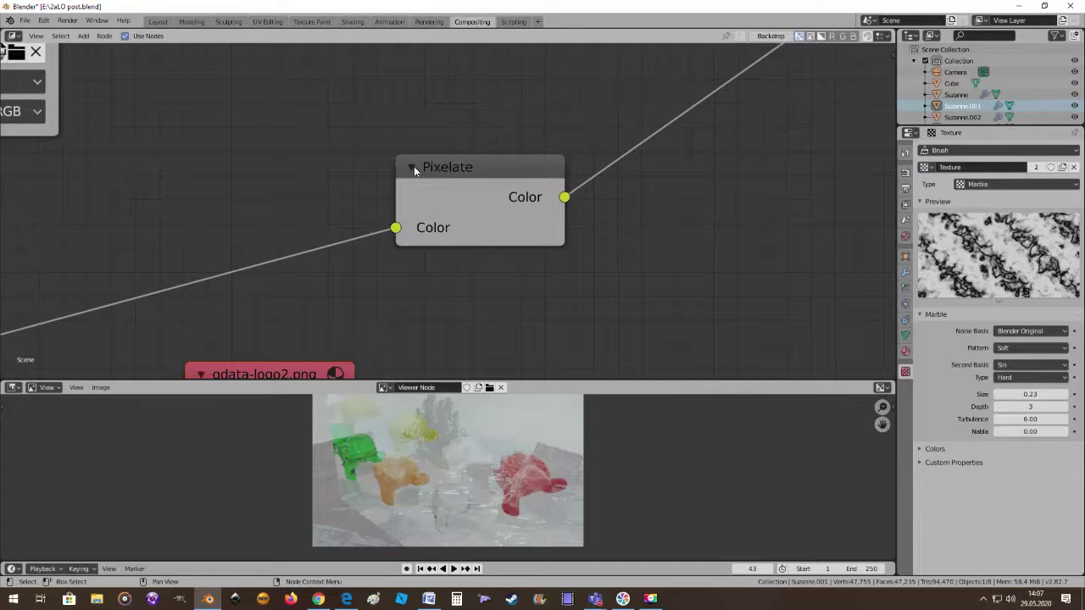
{"action": "scroll", "coordinate": [458, 204], "scroll_direction": "down", "scroll_amount": 1}
{"action": "scroll", "coordinate": [467, 259], "scroll_direction": "down", "scroll_amount": 3}
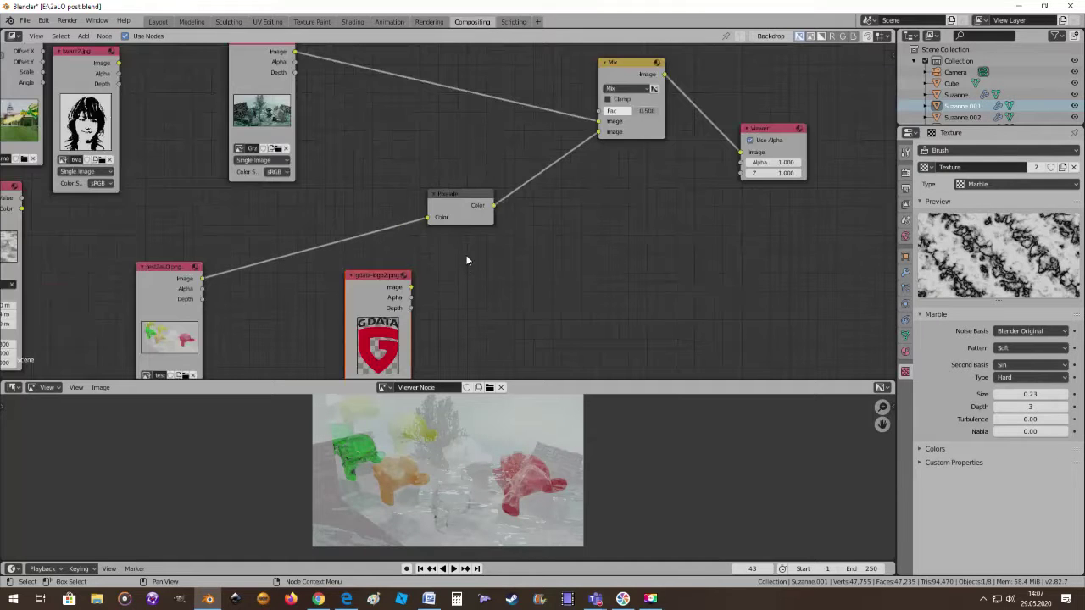
{"action": "scroll", "coordinate": [432, 254], "scroll_direction": "up", "scroll_amount": 1}
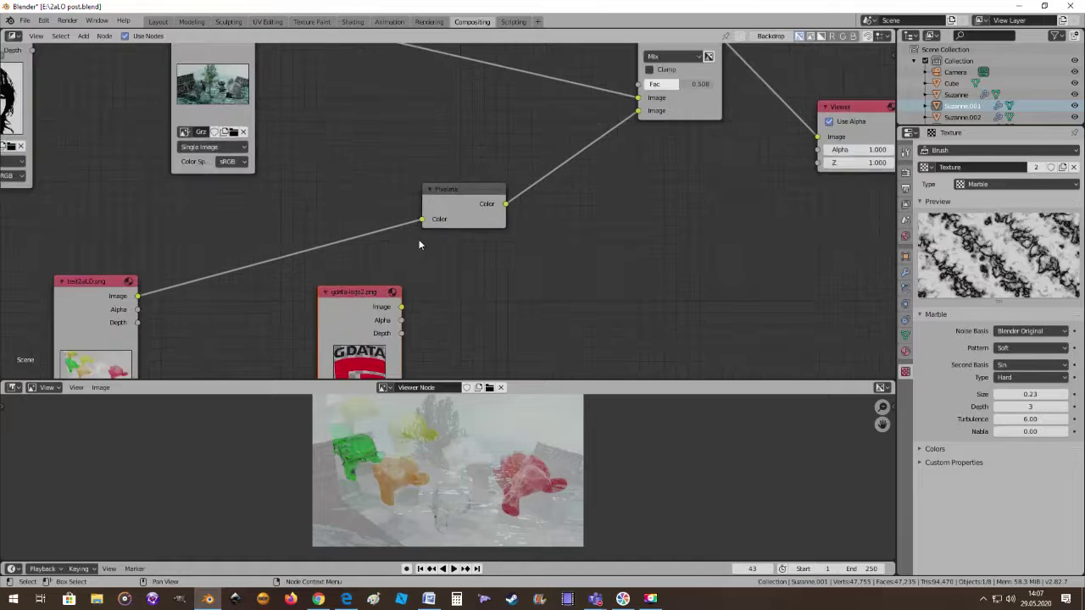
{"action": "mouse_move", "coordinate": [416, 224]}
{"action": "left_mouse_down"}
{"action": "mouse_move", "coordinate": [315, 242]}
{"action": "mouse_move", "coordinate": [372, 296]}
{"action": "mouse_move", "coordinate": [290, 223]}
{"action": "left_mouse_up"}
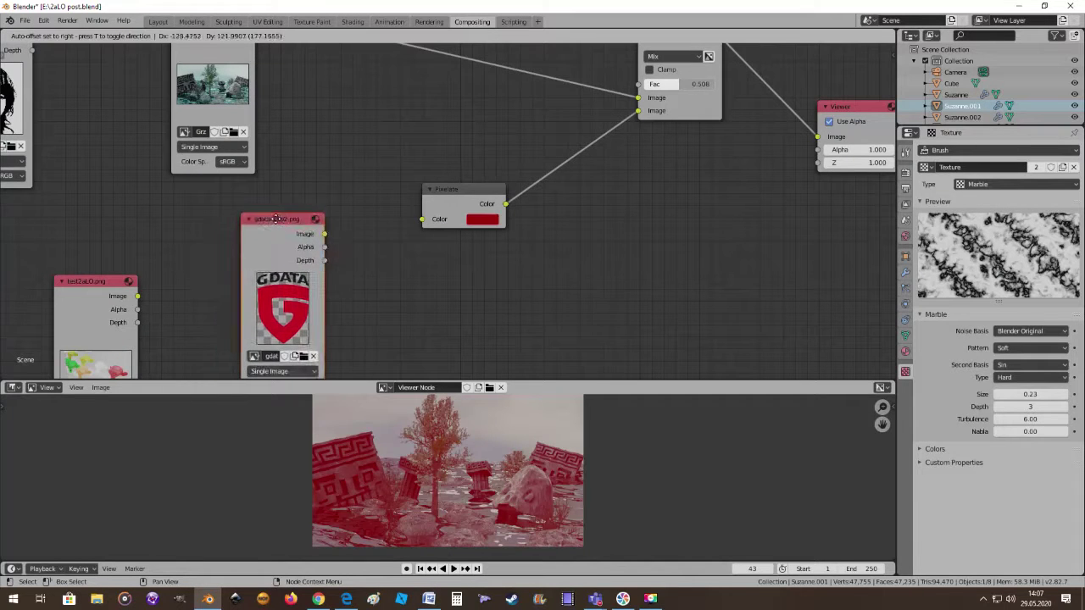
{"action": "scroll", "coordinate": [451, 304], "scroll_direction": "up", "scroll_amount": 1}
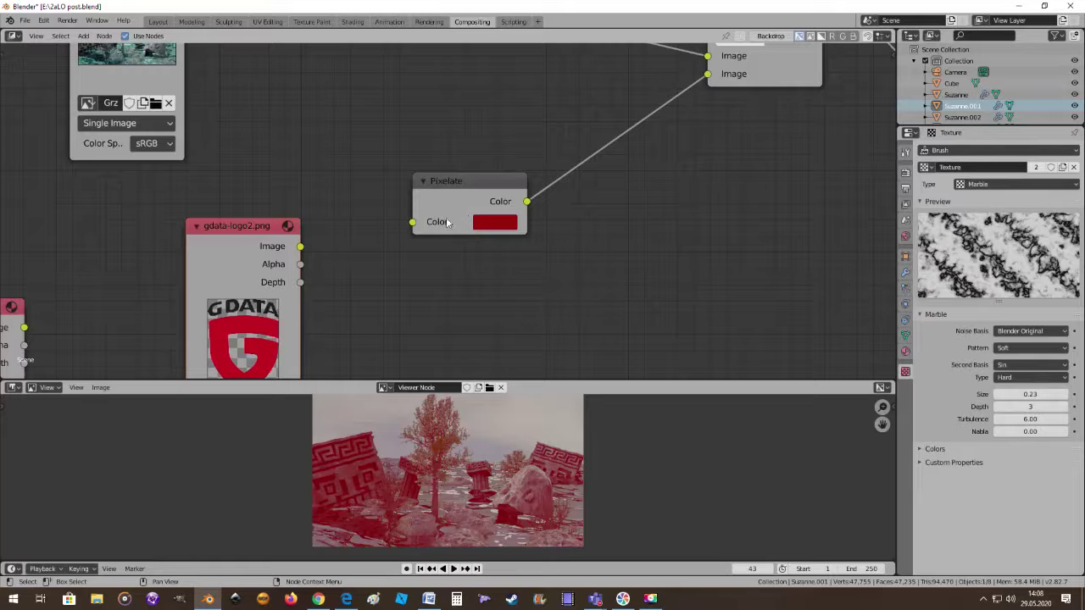
Connect the gdata-logo2.png logo to Pixelate's Color input to test the result
{"action": "left_click_drag", "start_coordinate": [300, 246], "coordinate": [412, 222]}
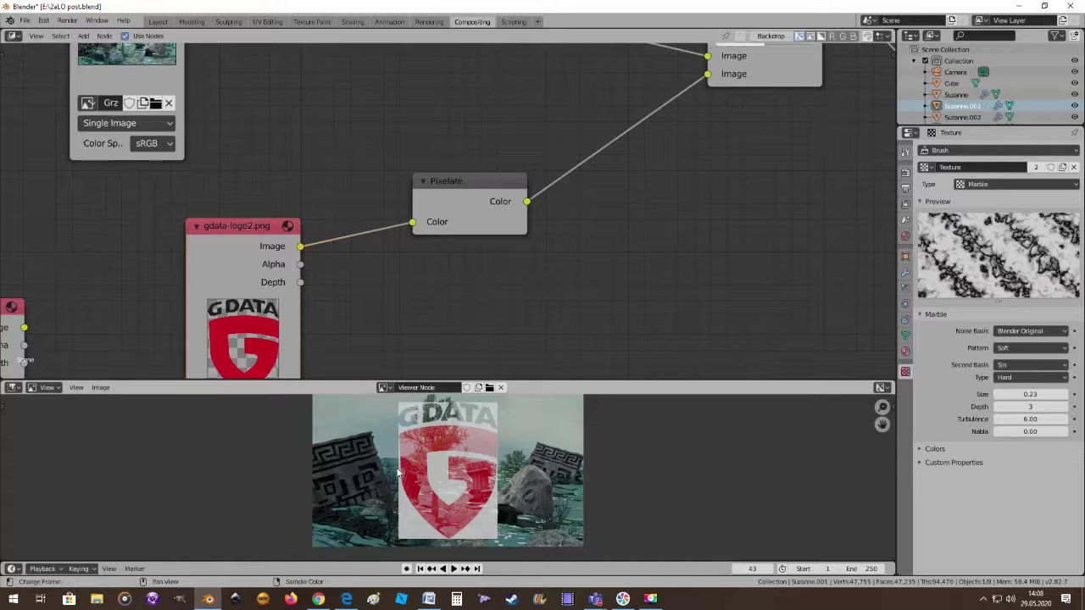
{"action": "scroll", "coordinate": [390, 314], "scroll_direction": "up", "scroll_amount": 2}
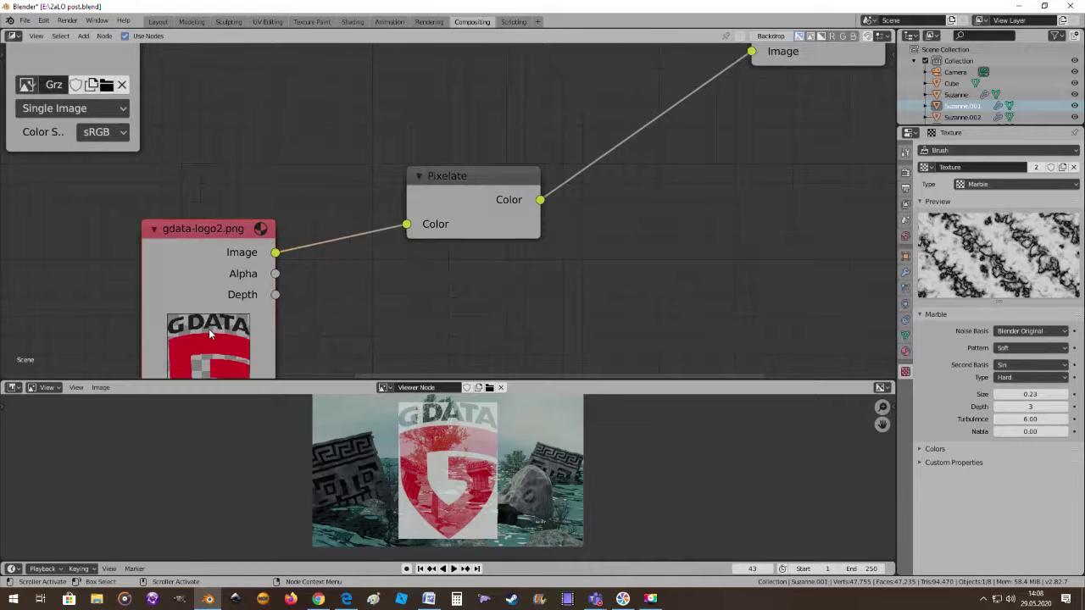
{"action": "scroll", "coordinate": [208, 329], "scroll_direction": "down", "scroll_amount": 1}
{"action": "scroll", "coordinate": [446, 347], "scroll_direction": "up", "scroll_amount": 1}
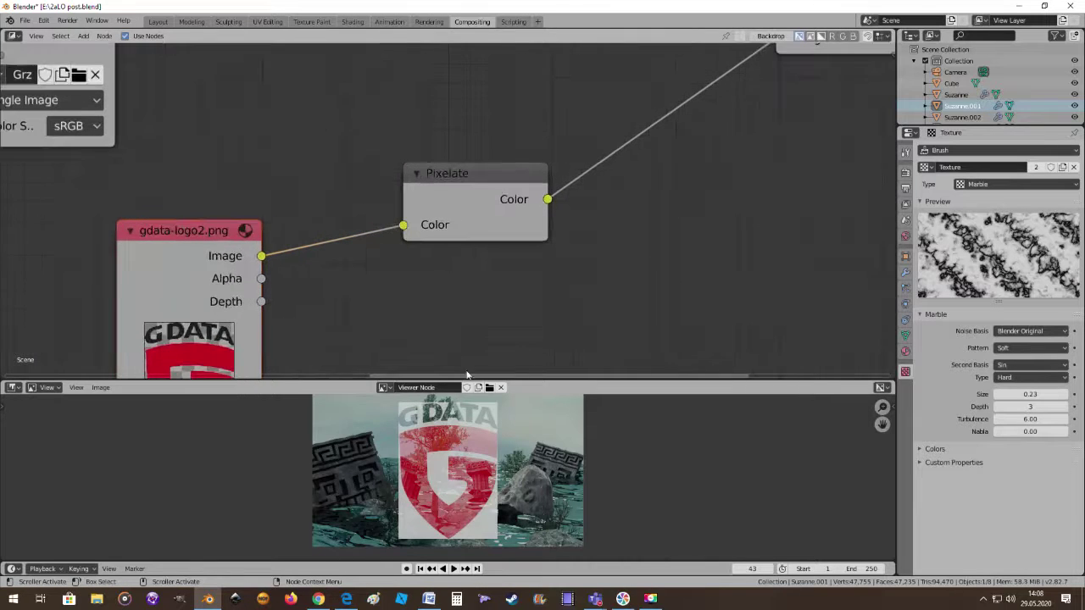
{"action": "scroll", "coordinate": [456, 398], "scroll_direction": "down", "scroll_amount": 1}
{"action": "scroll", "coordinate": [456, 399], "scroll_direction": "down", "scroll_amount": 1}
{"action": "scroll", "coordinate": [485, 254], "scroll_direction": "down", "scroll_amount": 1}
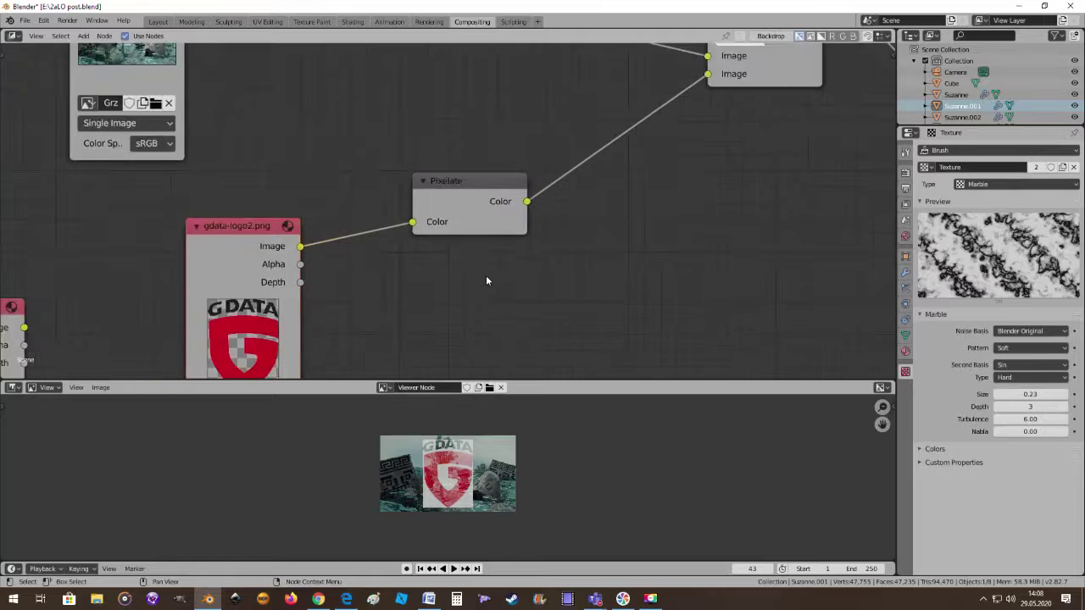
{"action": "scroll", "coordinate": [500, 280], "scroll_direction": "up", "scroll_amount": 1}
{"action": "scroll", "coordinate": [450, 458], "scroll_direction": "up", "scroll_amount": 3}
{"action": "scroll", "coordinate": [485, 298], "scroll_direction": "down", "scroll_amount": 1}
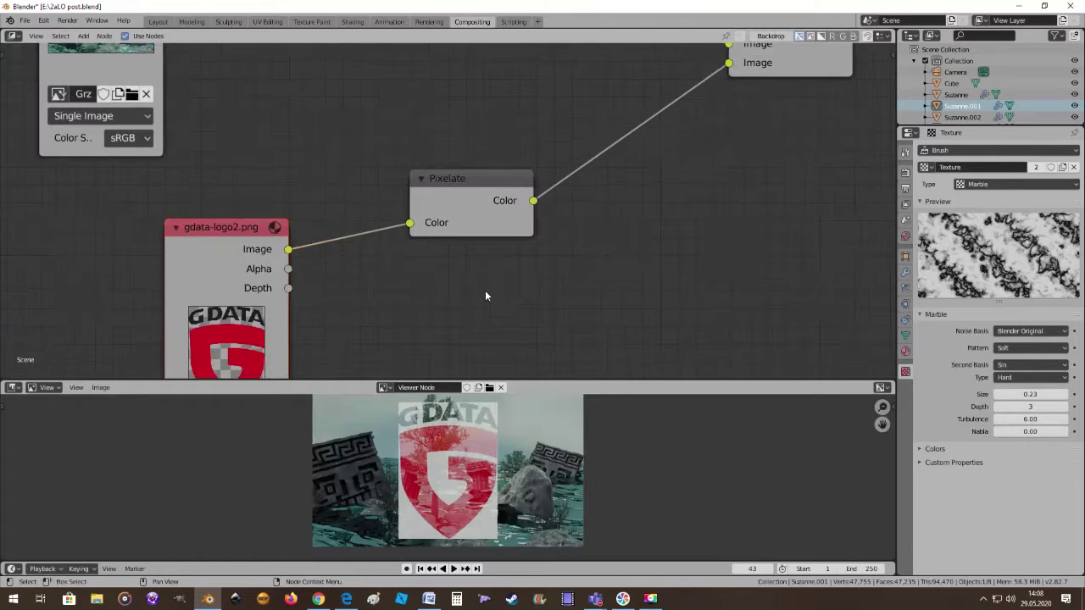
{"action": "scroll", "coordinate": [483, 284], "scroll_direction": "down", "scroll_amount": 1}
{"action": "scroll", "coordinate": [450, 254], "scroll_direction": "down", "scroll_amount": 1}
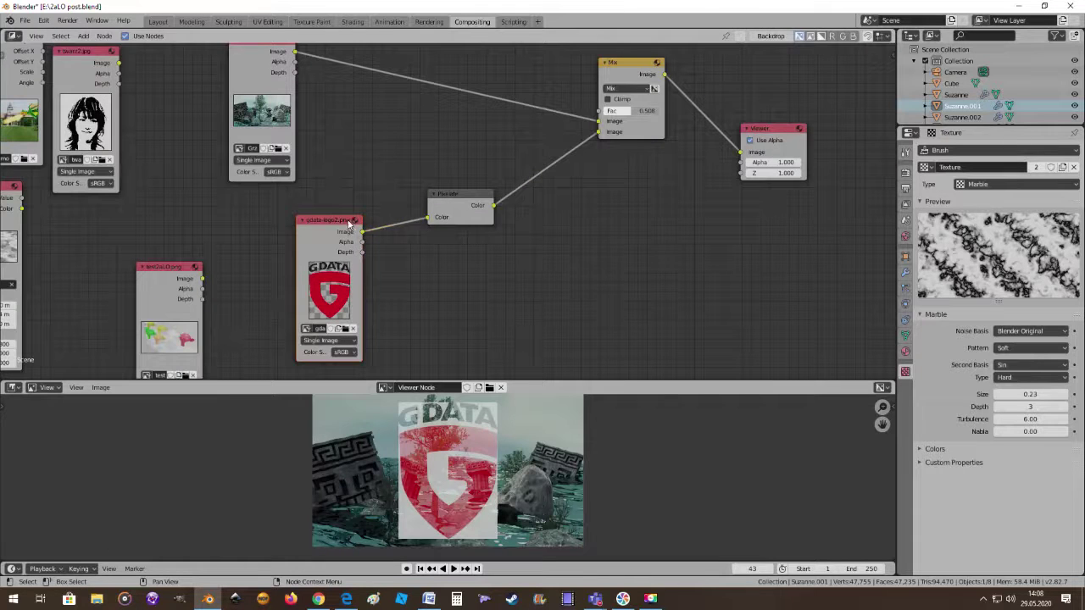
Disconnect the logo from Pixelate and reposition the gdata-logo2.png node
{"action": "left_click_drag", "start_coordinate": [349, 223], "coordinate": [311, 253]}
{"action": "left_click_drag", "start_coordinate": [427, 222], "coordinate": [426, 224]}
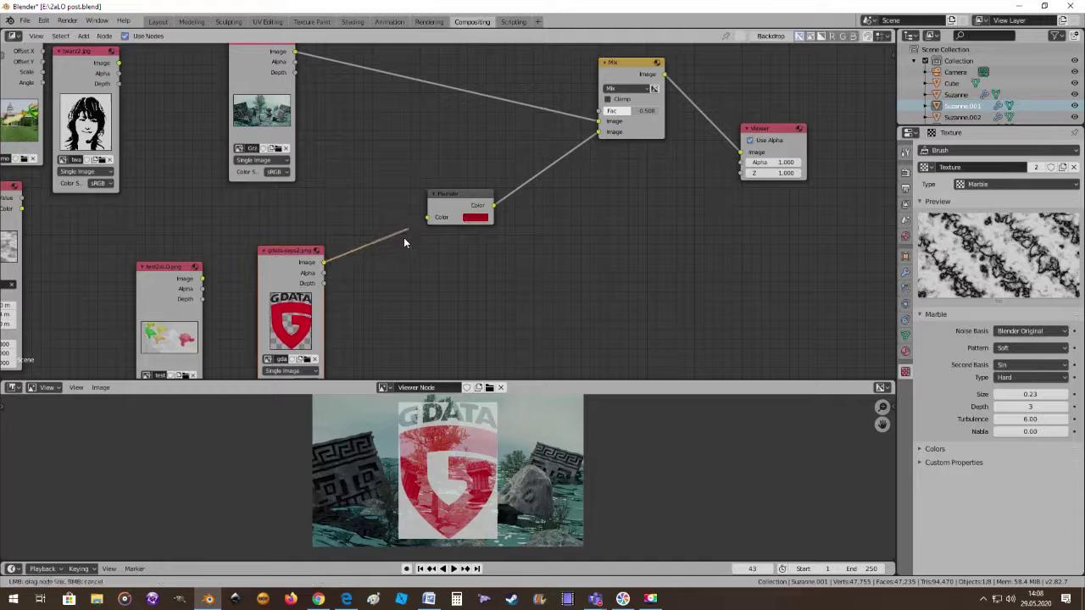
{"action": "left_click_drag", "start_coordinate": [296, 252], "coordinate": [308, 271]}
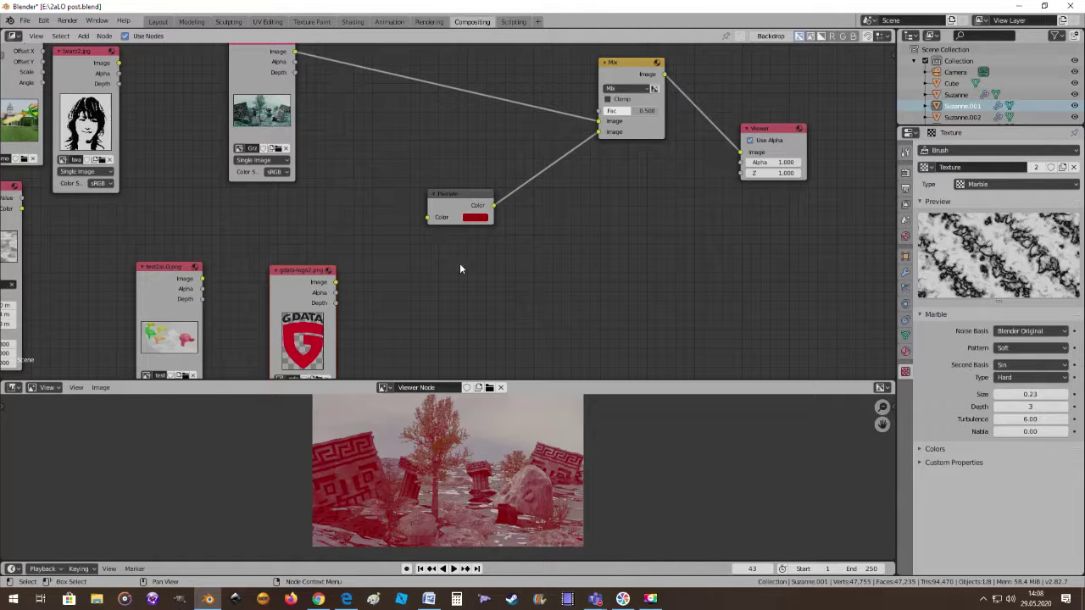
Move the logo node aside, add a ColorRamp, and connect it to Pixelate's Color input
{"action": "left_click_drag", "start_coordinate": [302, 273], "coordinate": [703, 260]}
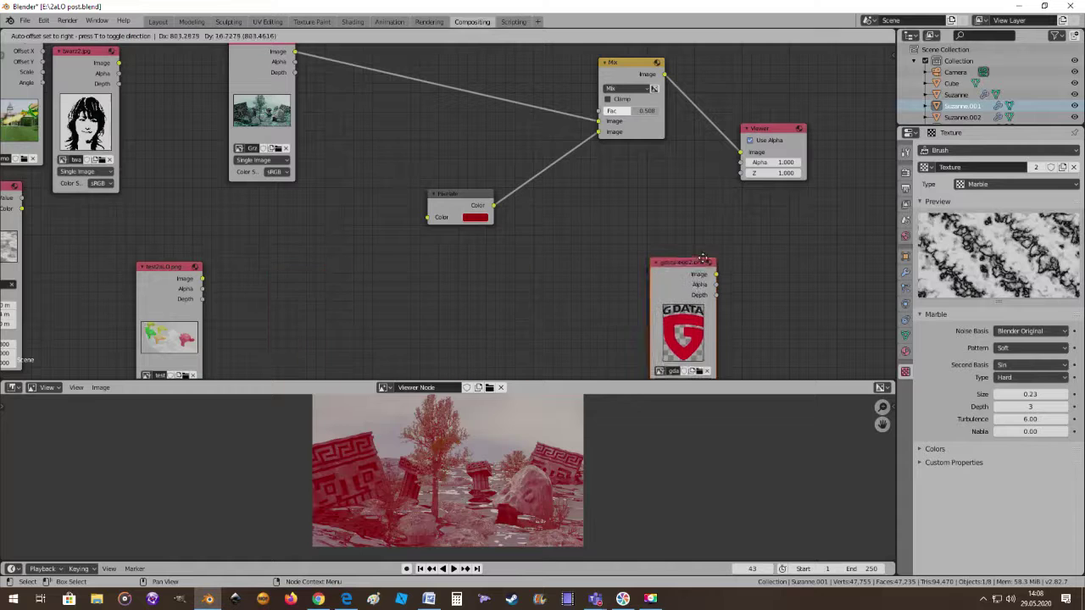
{"action": "left_click_drag", "start_coordinate": [454, 197], "coordinate": [499, 235]}
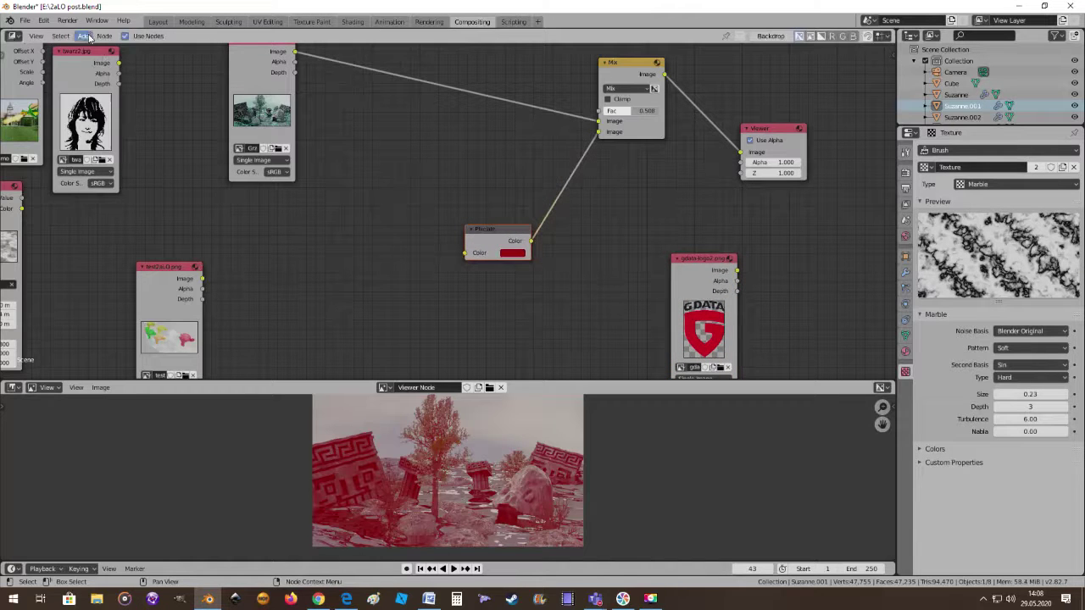
{"action": "left_click", "coordinate": [83, 36]}
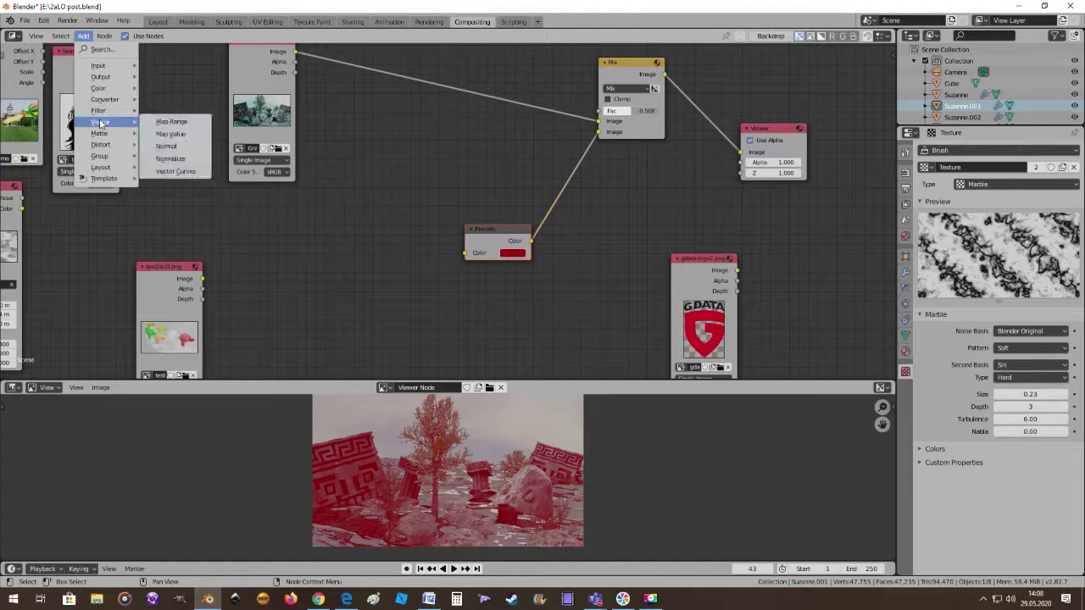
{"action": "mouse_move", "coordinate": [103, 99]}
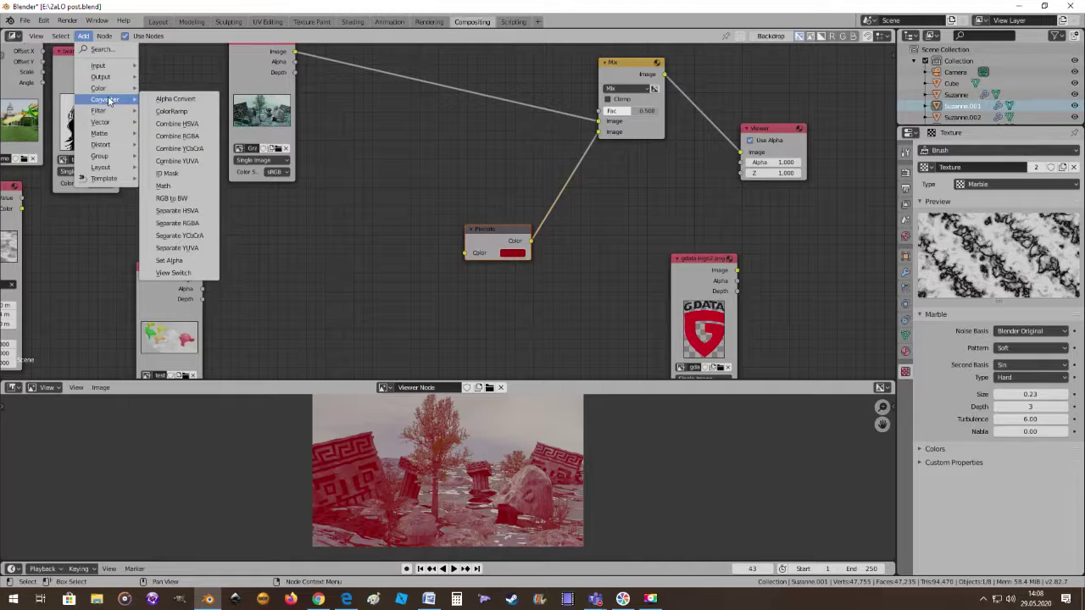
{"action": "left_click", "coordinate": [171, 111]}
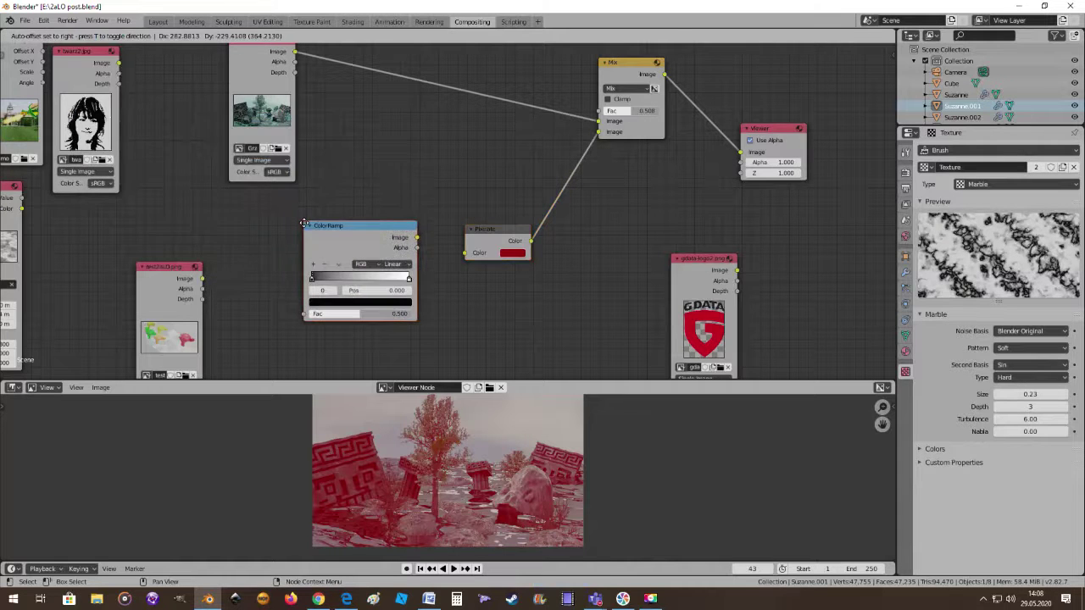
{"action": "left_click", "coordinate": [304, 223]}
{"action": "scroll", "coordinate": [406, 254], "scroll_direction": "up", "scroll_amount": 2}
{"action": "scroll", "coordinate": [407, 254], "scroll_direction": "up", "scroll_amount": 1}
{"action": "middle_click_drag", "start_coordinate": [415, 262], "coordinate": [415, 177]}
{"action": "left_click_drag", "start_coordinate": [412, 162], "coordinate": [481, 182]}
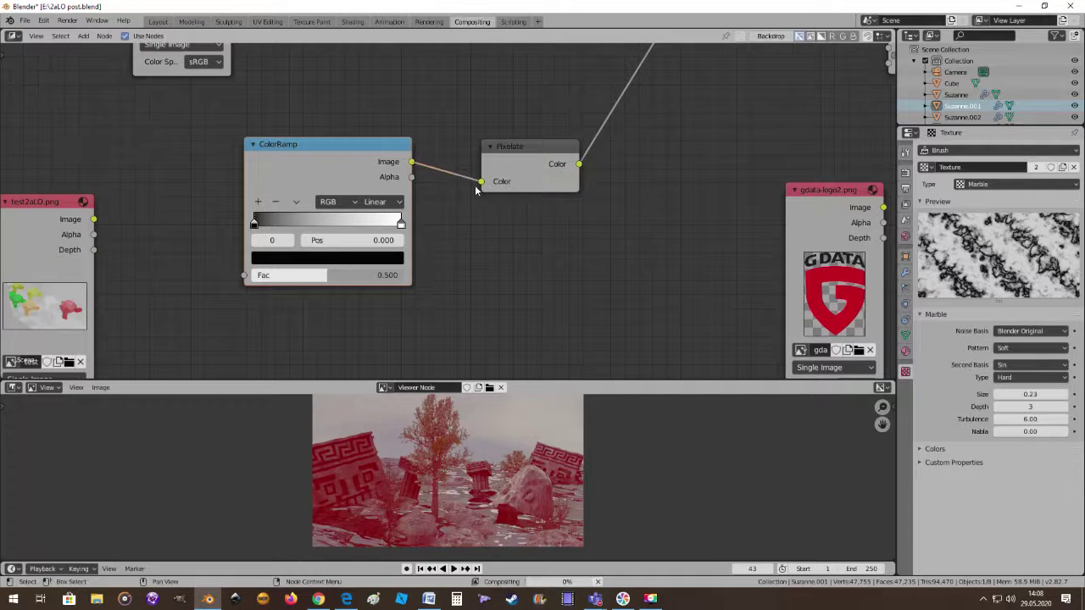
Pull the ColorRamp's white stop toward the middle and its black stop to 0.300
{"action": "scroll", "coordinate": [452, 248], "scroll_direction": "up", "scroll_amount": 1}
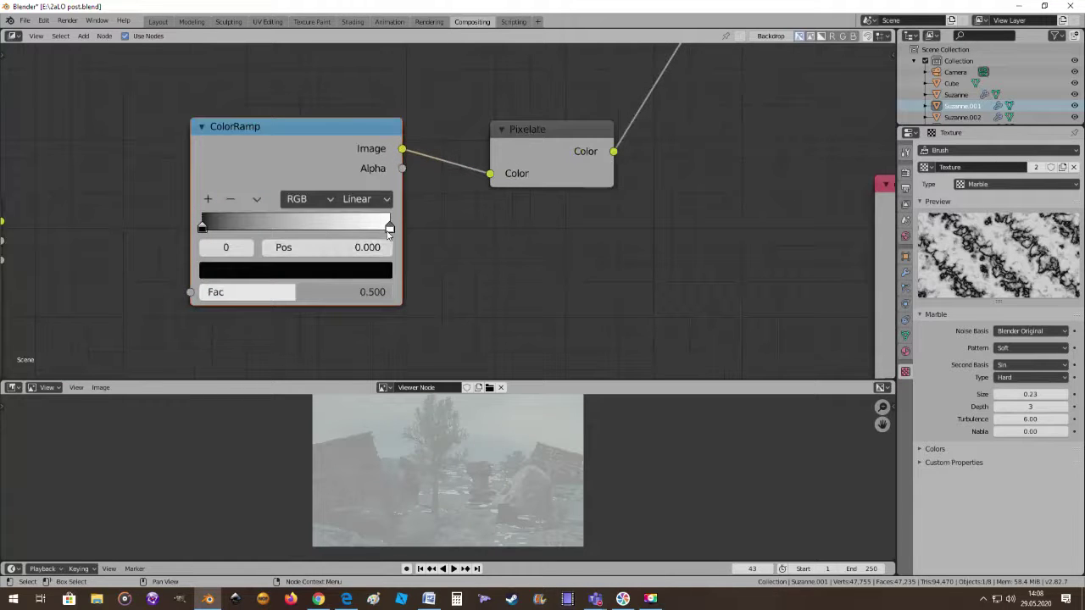
{"action": "left_click_drag", "start_coordinate": [390, 225], "coordinate": [275, 235]}
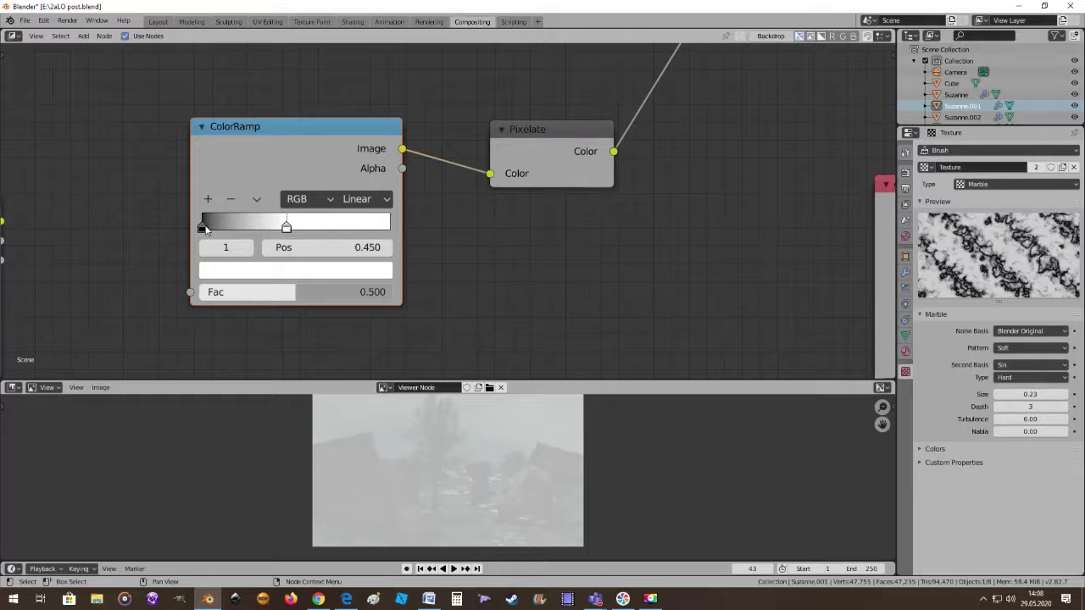
{"action": "mouse_move", "coordinate": [204, 229]}
{"action": "left_mouse_down"}
{"action": "mouse_move", "coordinate": [386, 231]}
{"action": "mouse_move", "coordinate": [332, 230]}
{"action": "left_mouse_up"}
{"action": "left_click_drag", "start_coordinate": [255, 229], "coordinate": [250, 229]}
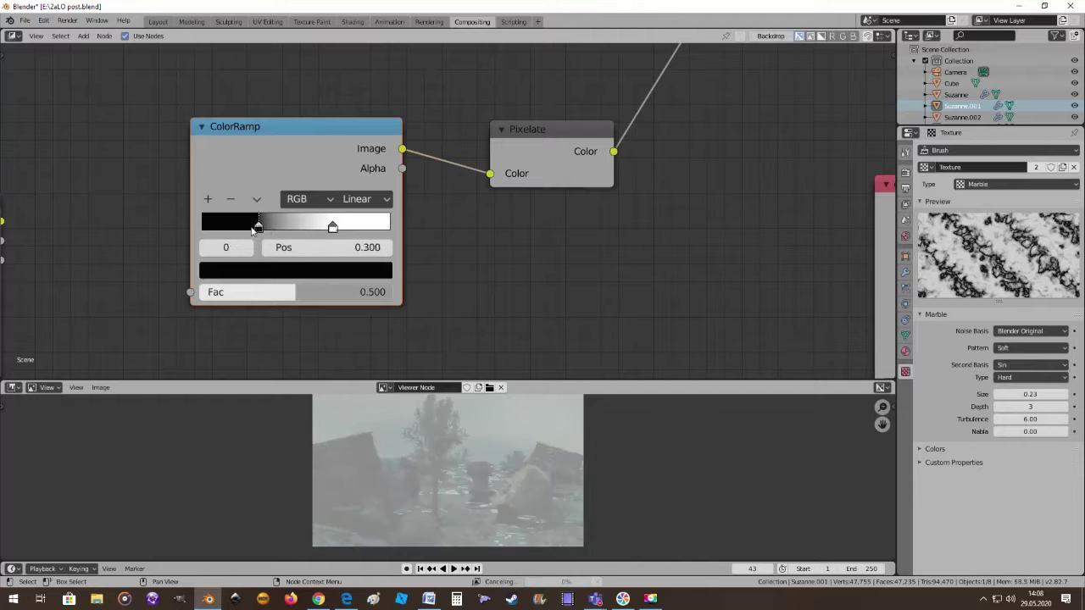
Make the ColorRamp's left stop blue and its right stop light blue
{"action": "left_click", "coordinate": [251, 271]}
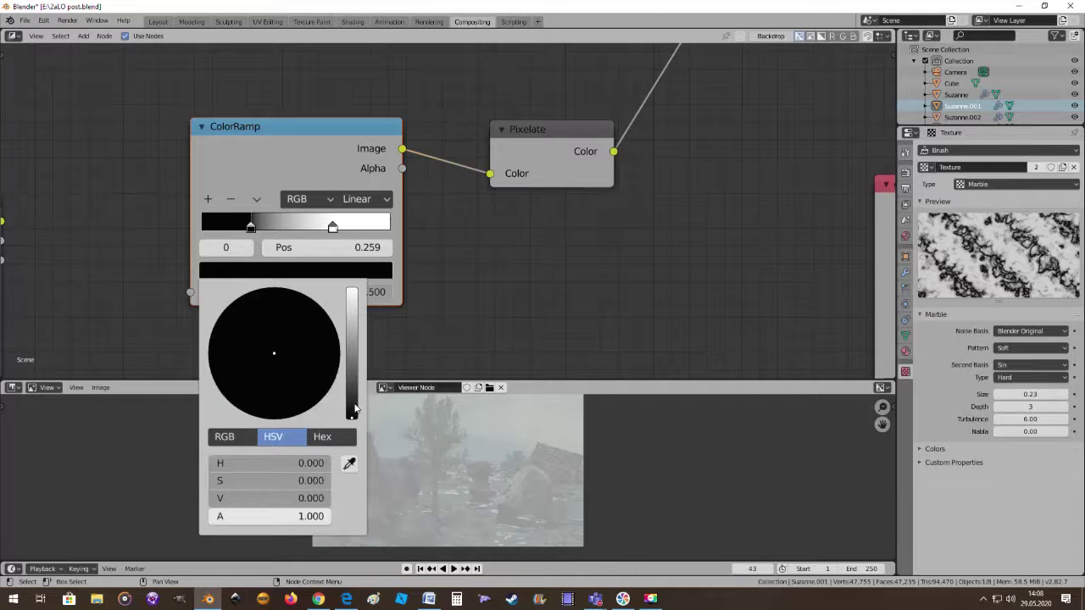
{"action": "mouse_move", "coordinate": [355, 409]}
{"action": "left_mouse_down"}
{"action": "mouse_move", "coordinate": [352, 330]}
{"action": "mouse_move", "coordinate": [313, 317]}
{"action": "mouse_move", "coordinate": [298, 348]}
{"action": "mouse_move", "coordinate": [302, 327]}
{"action": "left_mouse_up"}
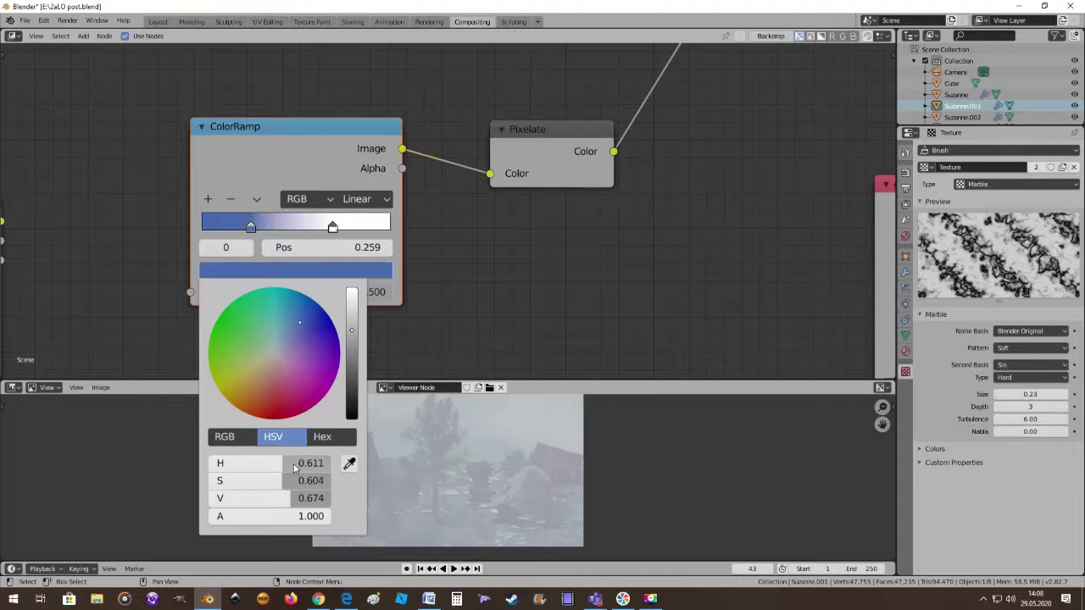
{"action": "left_click", "coordinate": [331, 228]}
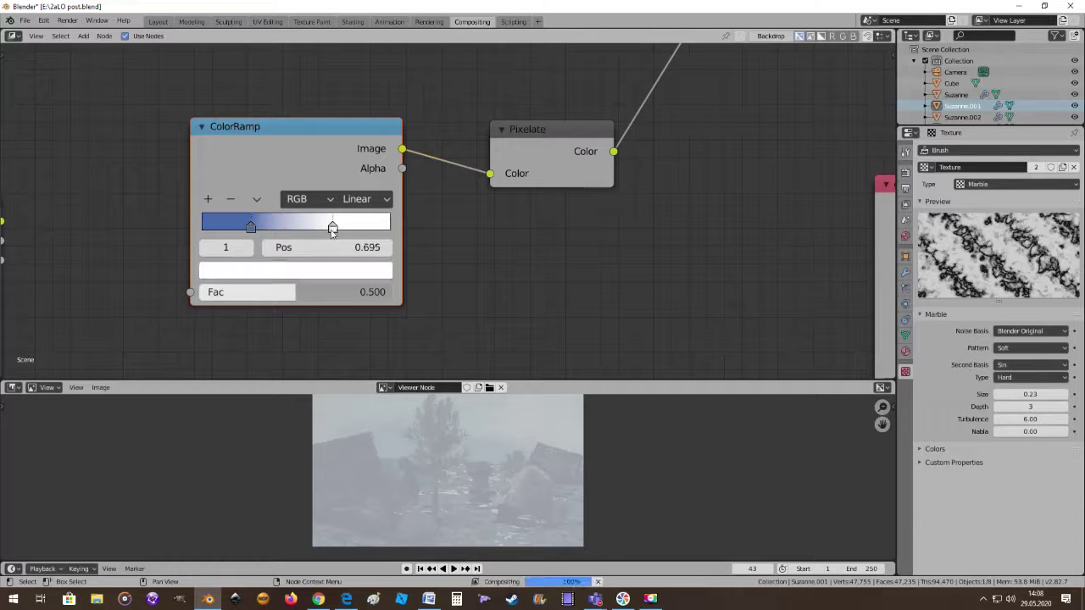
{"action": "left_click", "coordinate": [339, 270]}
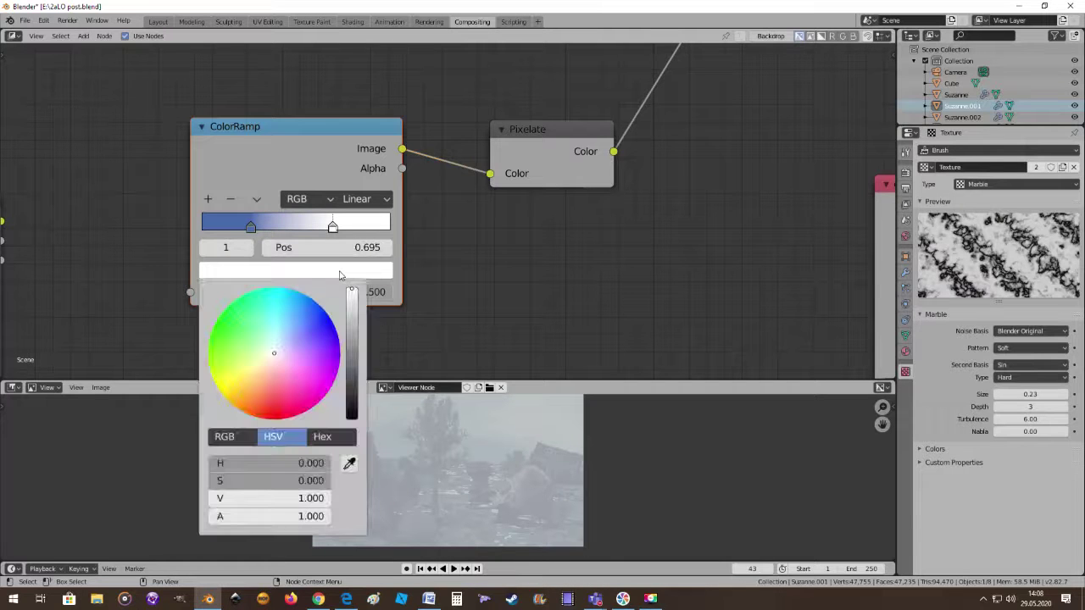
{"action": "left_click_drag", "start_coordinate": [275, 356], "coordinate": [283, 349]}
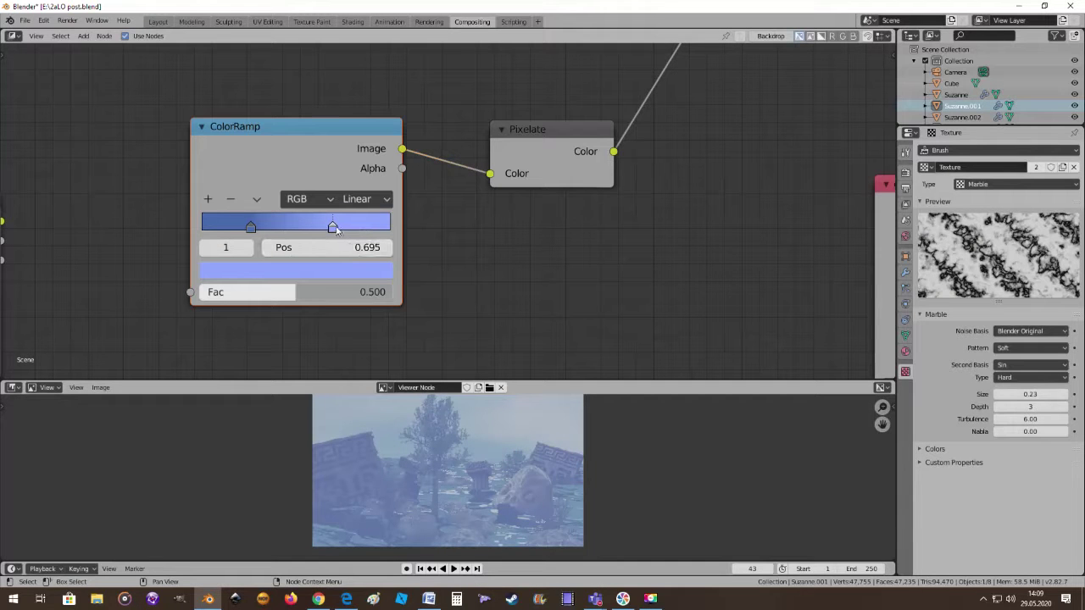
{"action": "left_click_drag", "start_coordinate": [332, 227], "coordinate": [341, 227]}
Add a yellow colour stop at 0.500 in the middle of the ramp
{"action": "left_click", "coordinate": [208, 199]}
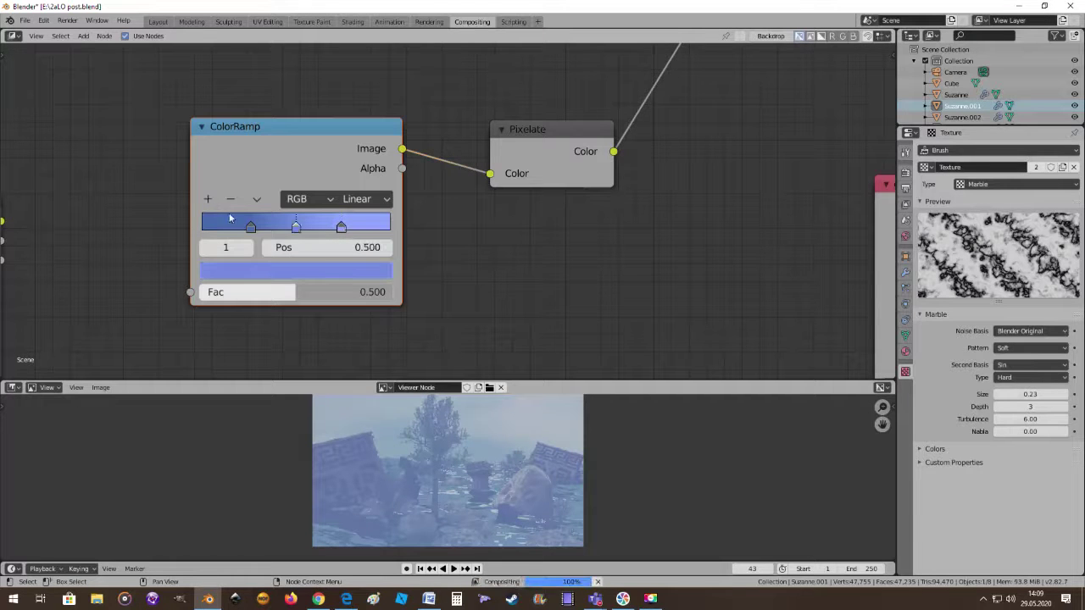
{"action": "left_click", "coordinate": [293, 271]}
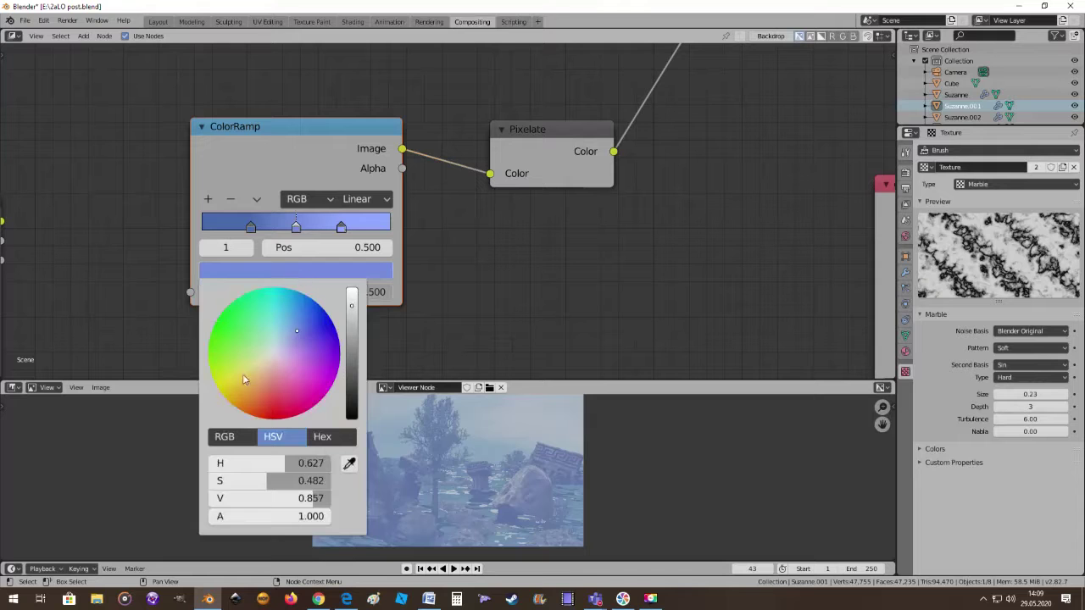
{"action": "left_click_drag", "start_coordinate": [243, 376], "coordinate": [223, 396]}
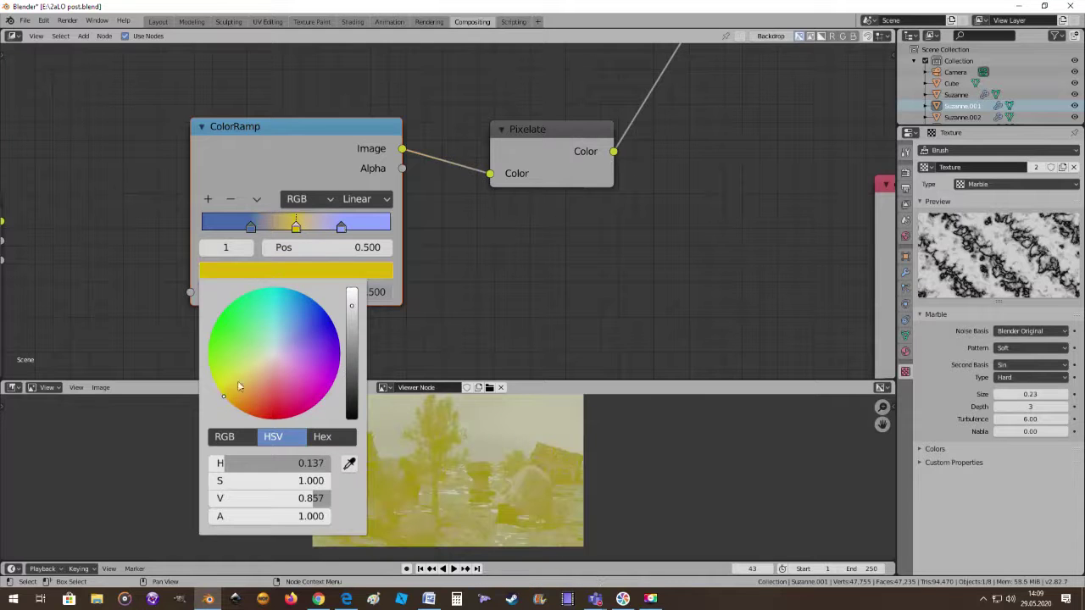
{"action": "scroll", "coordinate": [331, 288], "scroll_direction": "up", "scroll_amount": 1}
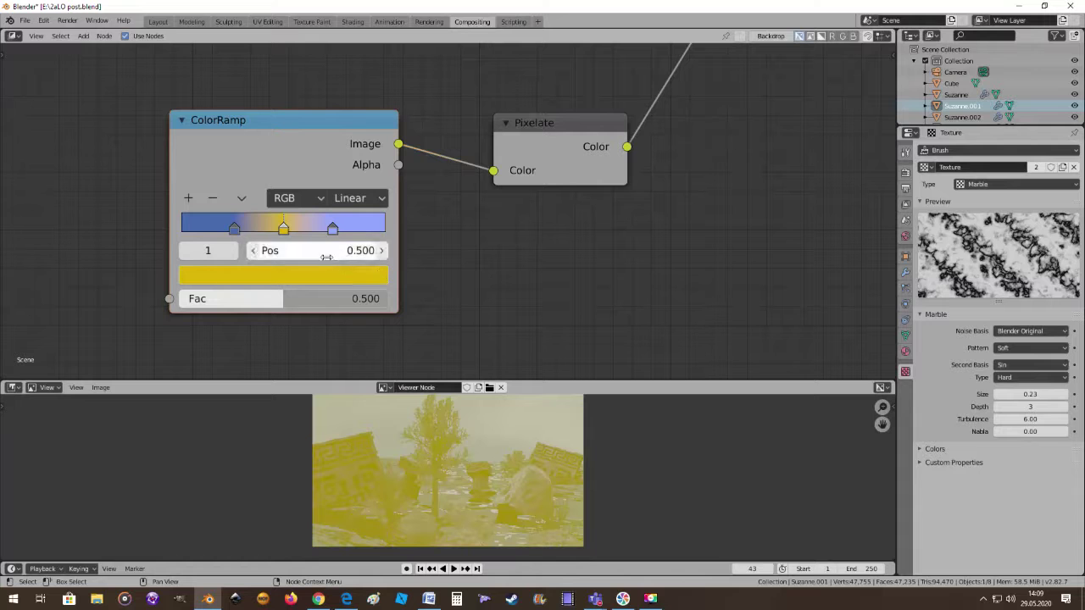
Adjust the ColorRamp Fac, settling it at 0.500 to sample the yellow stop
{"action": "mouse_move", "coordinate": [292, 293]}
{"action": "left_mouse_down"}
{"action": "mouse_move", "coordinate": [359, 293]}
{"action": "mouse_move", "coordinate": [180, 298]}
{"action": "left_mouse_up"}
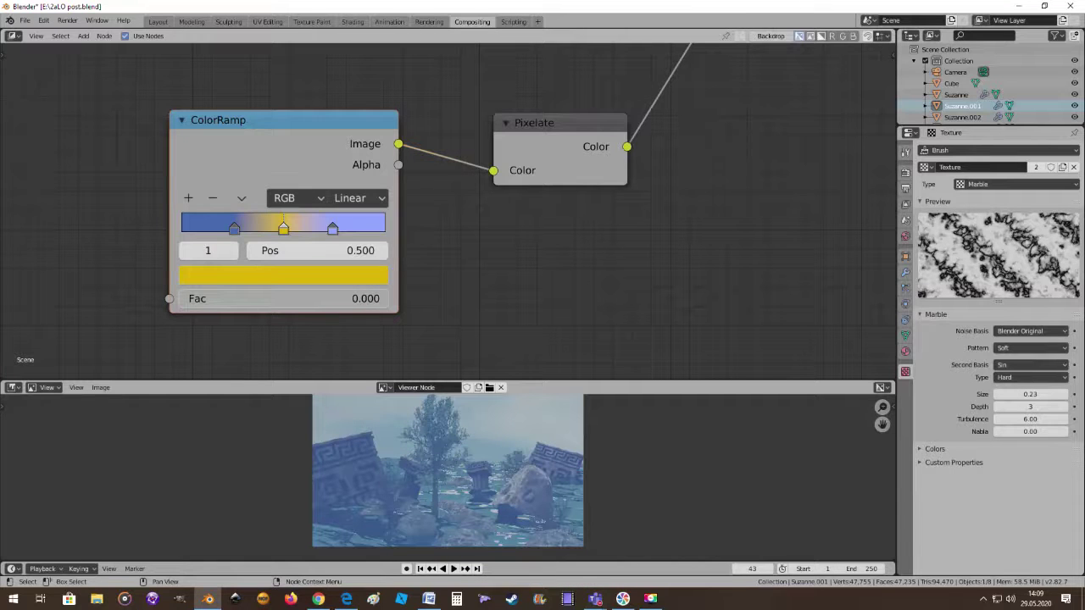
{"action": "left_click_drag", "start_coordinate": [180, 298], "coordinate": [334, 298]}
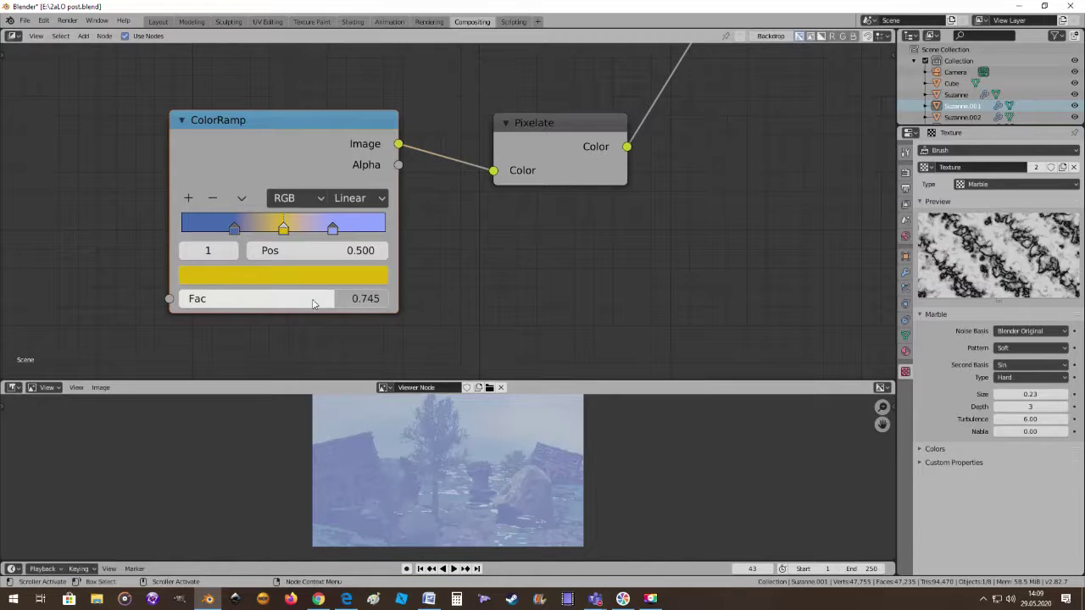
{"action": "mouse_move", "coordinate": [335, 298]}
{"action": "left_mouse_down"}
{"action": "mouse_move", "coordinate": [348, 299]}
{"action": "mouse_move", "coordinate": [271, 298]}
{"action": "mouse_move", "coordinate": [296, 298]}
{"action": "mouse_move", "coordinate": [273, 299]}
{"action": "mouse_move", "coordinate": [283, 299]}
{"action": "left_mouse_up"}
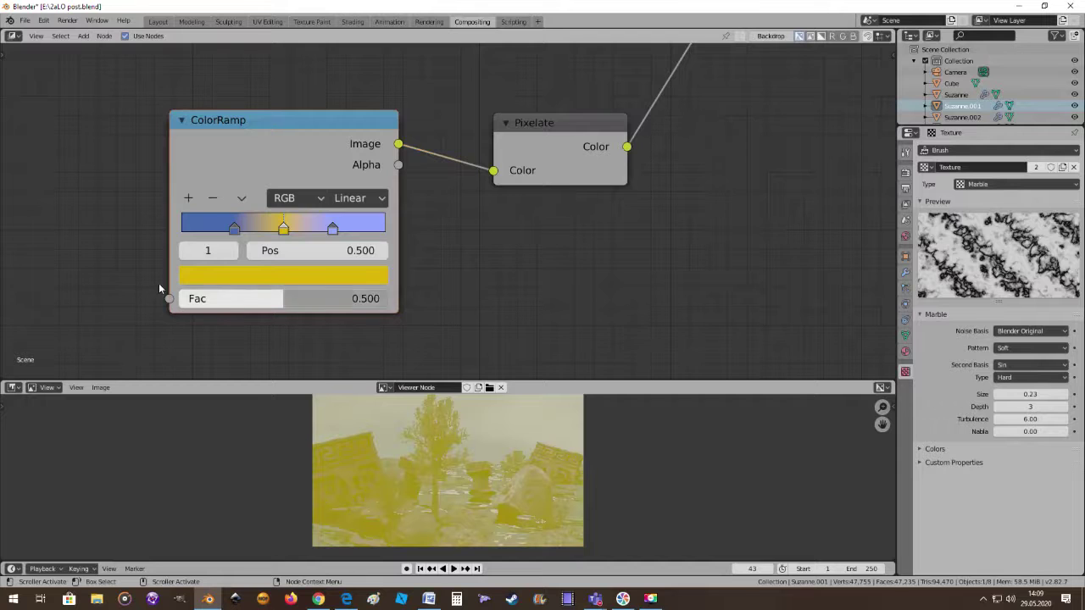
{"action": "scroll", "coordinate": [165, 281], "scroll_direction": "down", "scroll_amount": 2}
{"action": "scroll", "coordinate": [187, 275], "scroll_direction": "down", "scroll_amount": 2}
Link the marble Texture's Value to ColorRamp Fac, placing the Texture beside it and moving test2aLO aside
{"action": "scroll", "coordinate": [216, 255], "scroll_direction": "down", "scroll_amount": 2}
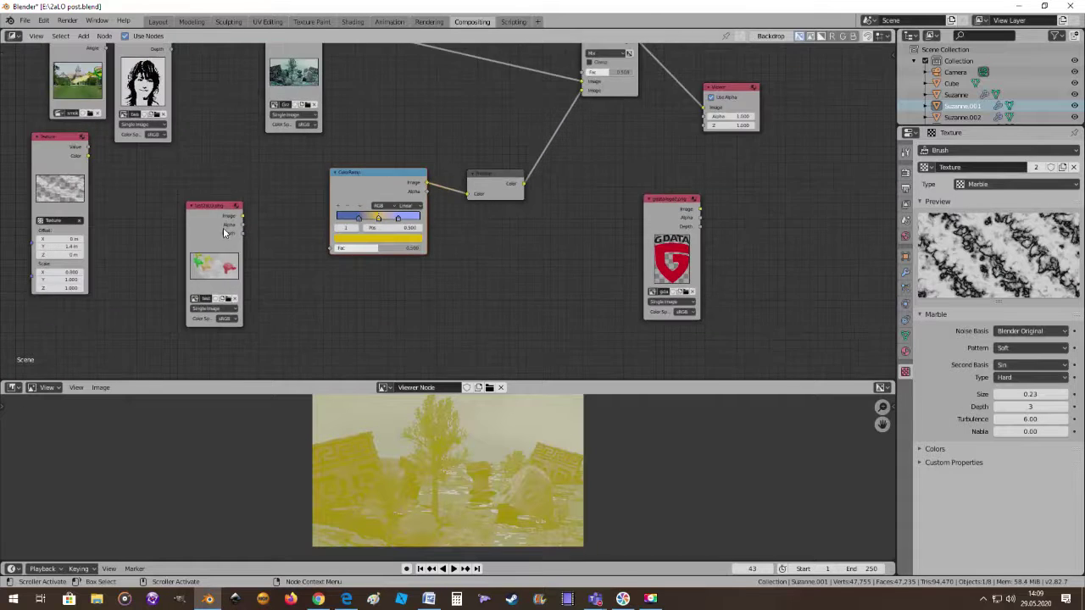
{"action": "scroll", "coordinate": [222, 227], "scroll_direction": "down", "scroll_amount": 2}
{"action": "left_click_drag", "start_coordinate": [136, 155], "coordinate": [179, 178]}
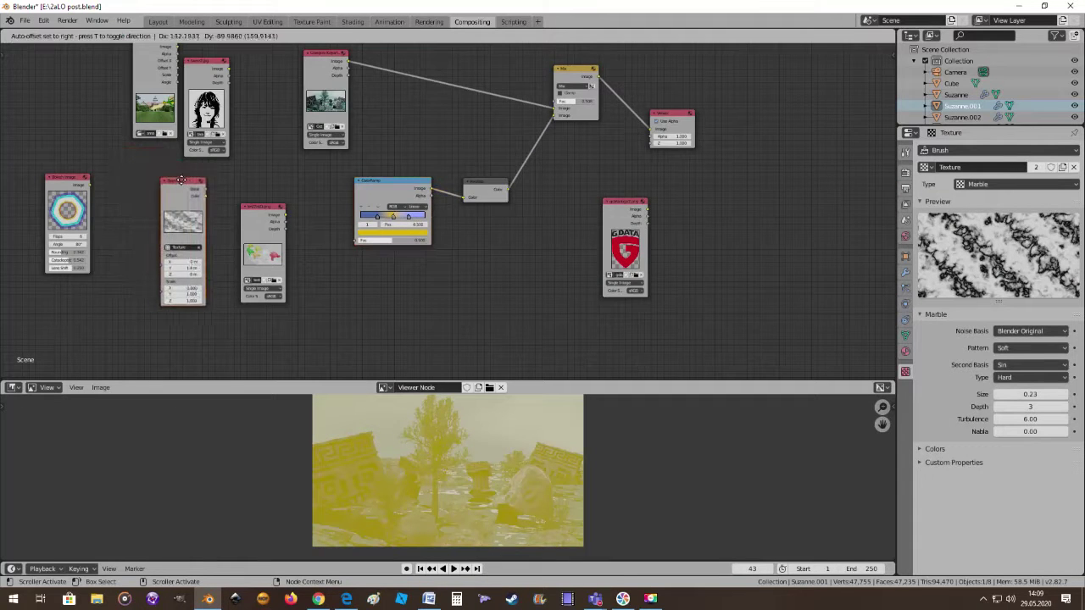
{"action": "scroll", "coordinate": [264, 189], "scroll_direction": "up", "scroll_amount": 2}
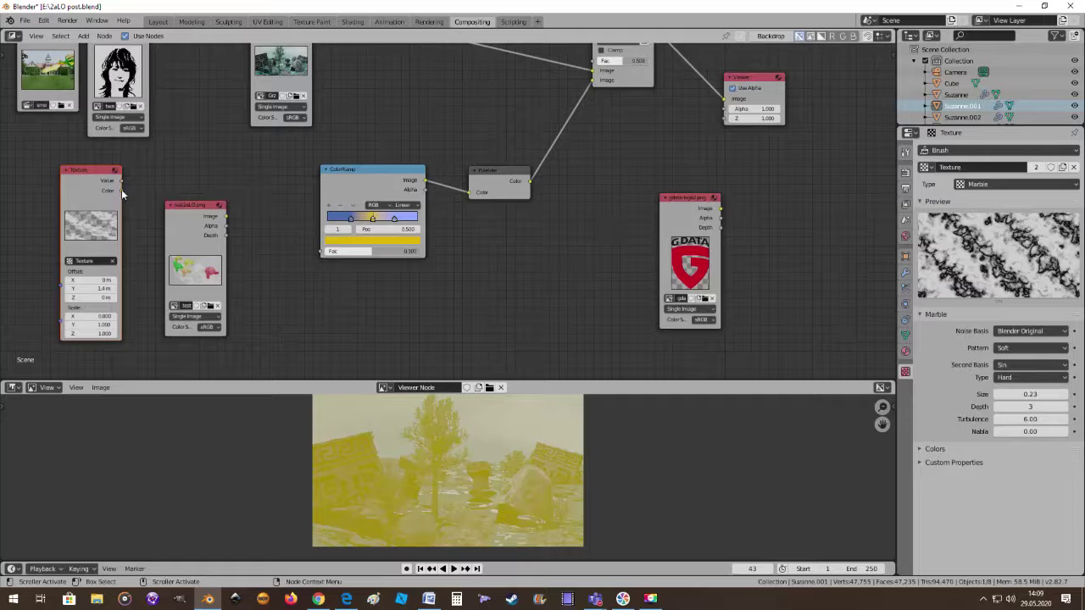
{"action": "left_click_drag", "start_coordinate": [120, 182], "coordinate": [318, 249]}
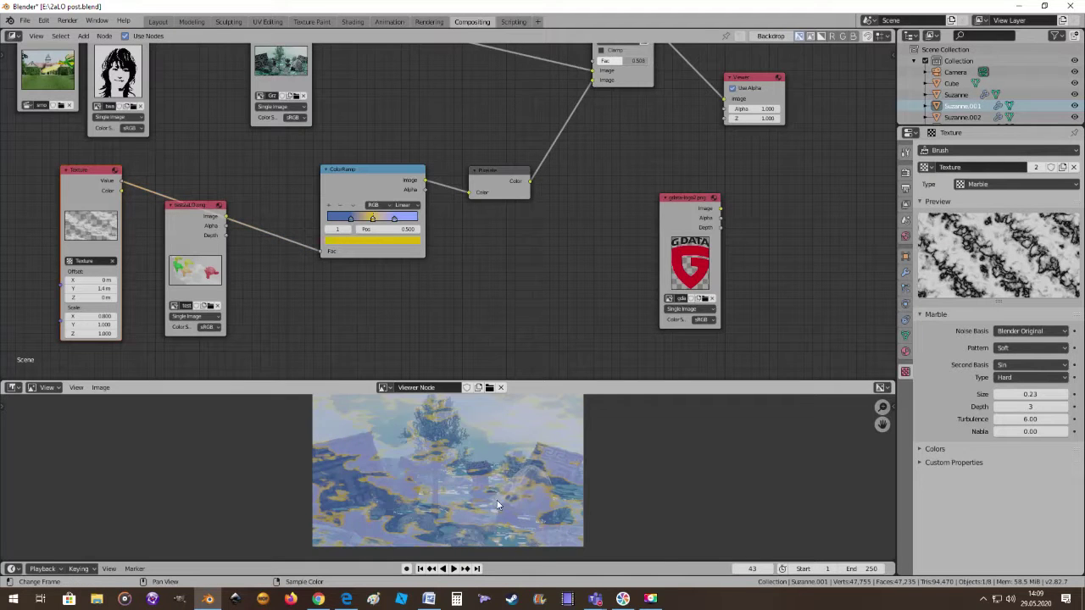
{"action": "scroll", "coordinate": [499, 502], "scroll_direction": "up", "scroll_amount": 2}
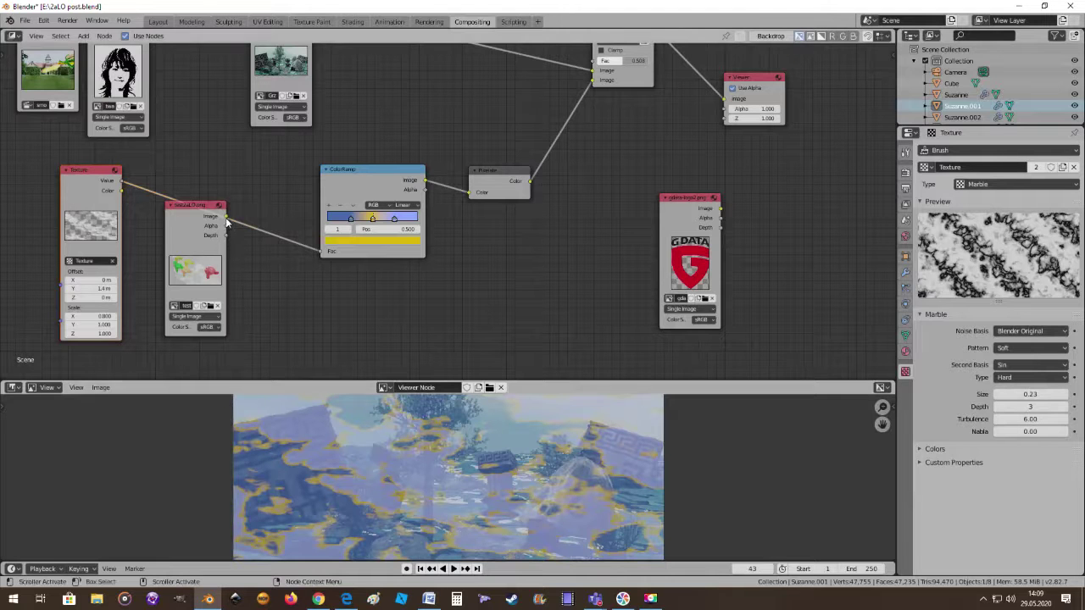
{"action": "left_click_drag", "start_coordinate": [201, 209], "coordinate": [433, 297]}
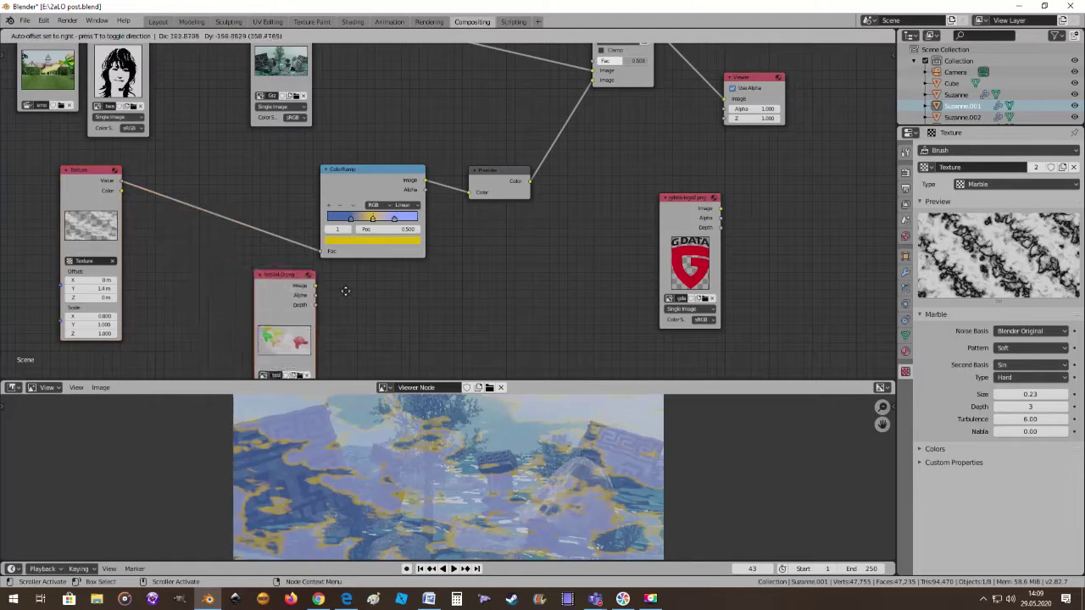
{"action": "left_click_drag", "start_coordinate": [105, 176], "coordinate": [248, 209]}
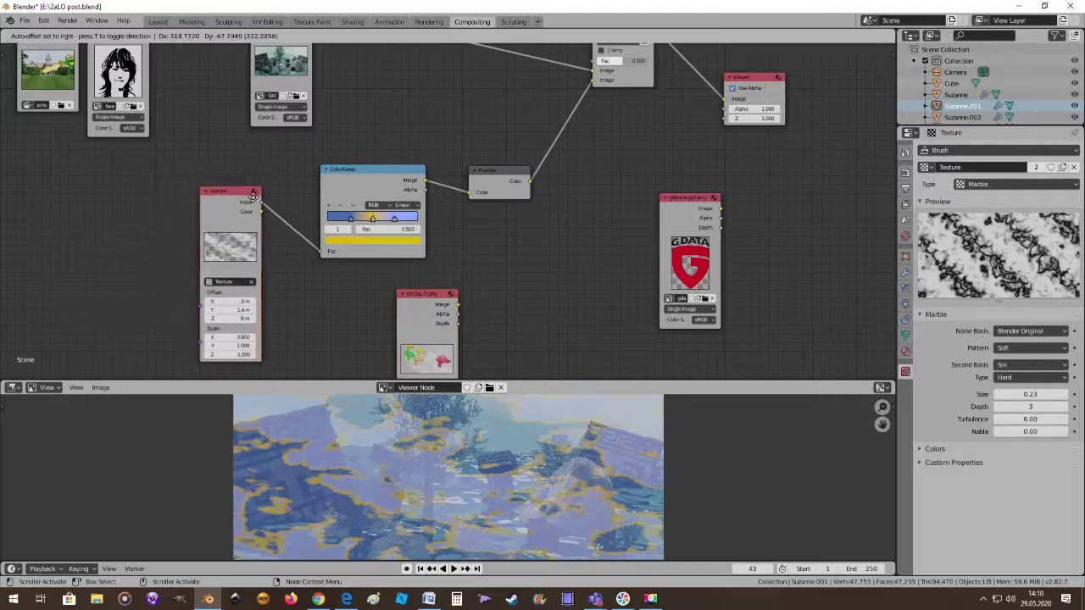
{"action": "scroll", "coordinate": [499, 245], "scroll_direction": "up", "scroll_amount": 2}
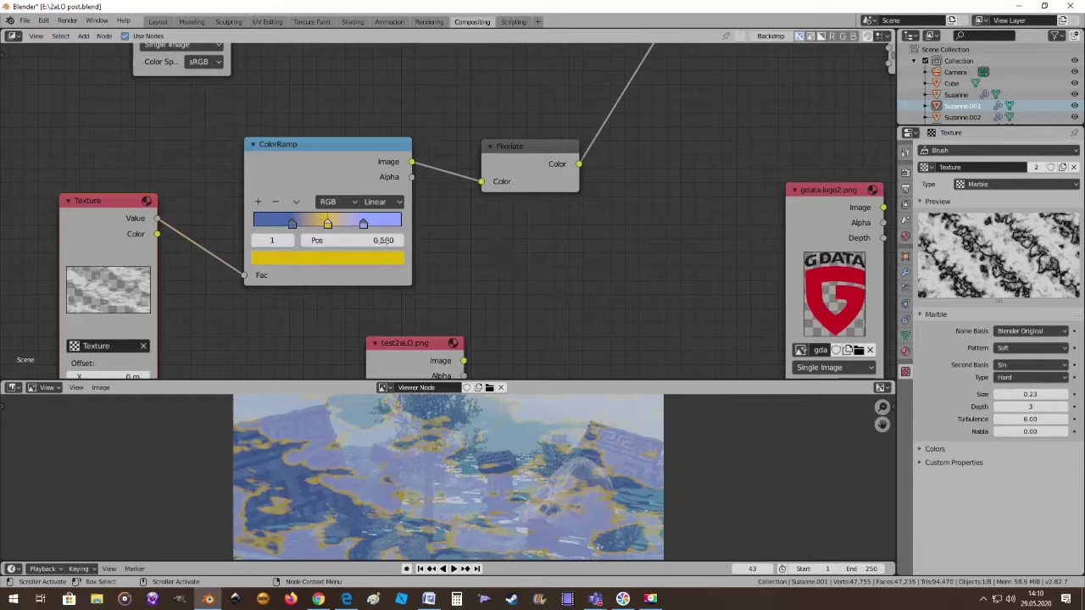
Reposition the ColorRamp stops: yellow to about 0.477 and light blue to 0.736
{"action": "mouse_move", "coordinate": [363, 224]}
{"action": "left_mouse_down"}
{"action": "mouse_move", "coordinate": [379, 223]}
{"action": "mouse_move", "coordinate": [252, 229]}
{"action": "left_mouse_up"}
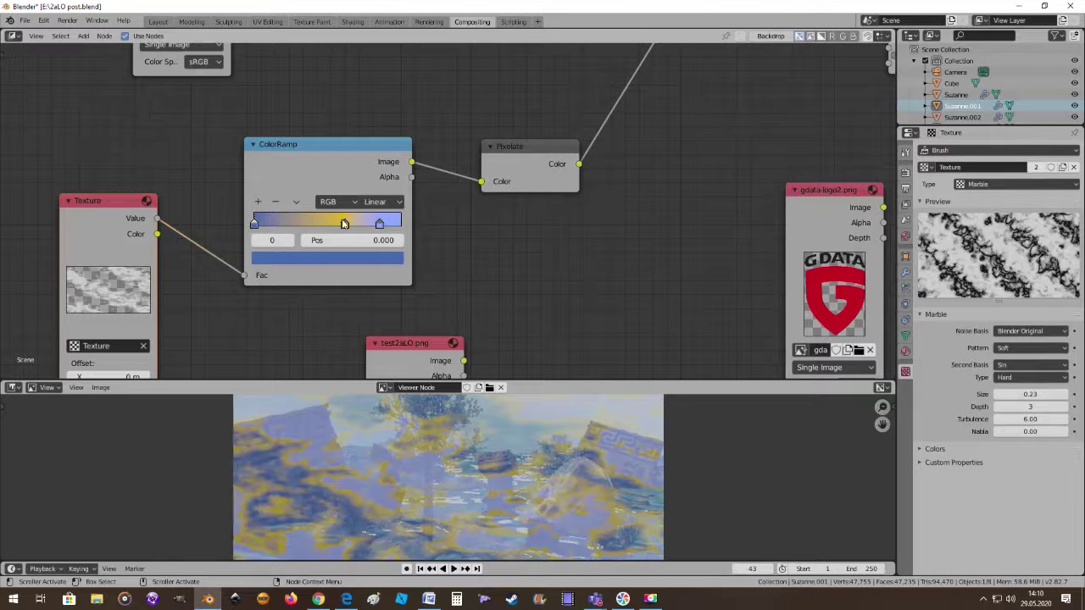
{"action": "left_click_drag", "start_coordinate": [344, 223], "coordinate": [324, 223]}
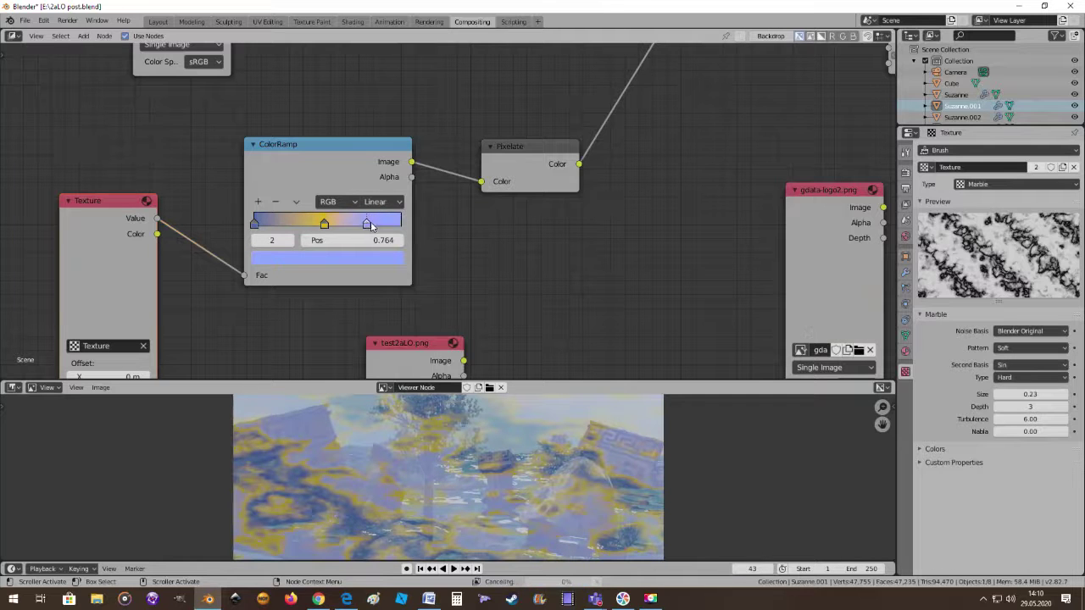
{"action": "mouse_move", "coordinate": [380, 225]}
{"action": "left_mouse_down"}
{"action": "mouse_move", "coordinate": [355, 229]}
{"action": "mouse_move", "coordinate": [370, 227]}
{"action": "left_mouse_up"}
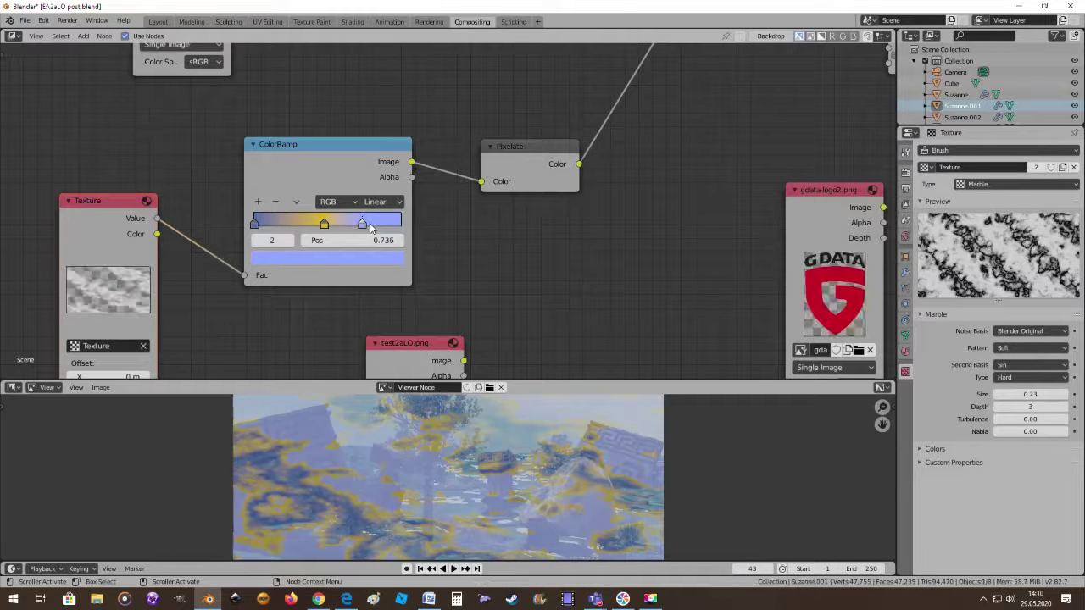
{"action": "scroll", "coordinate": [485, 421], "scroll_direction": "down", "scroll_amount": 3}
{"action": "scroll", "coordinate": [594, 420], "scroll_direction": "up", "scroll_amount": 2}
{"action": "scroll", "coordinate": [570, 502], "scroll_direction": "up", "scroll_amount": 3}
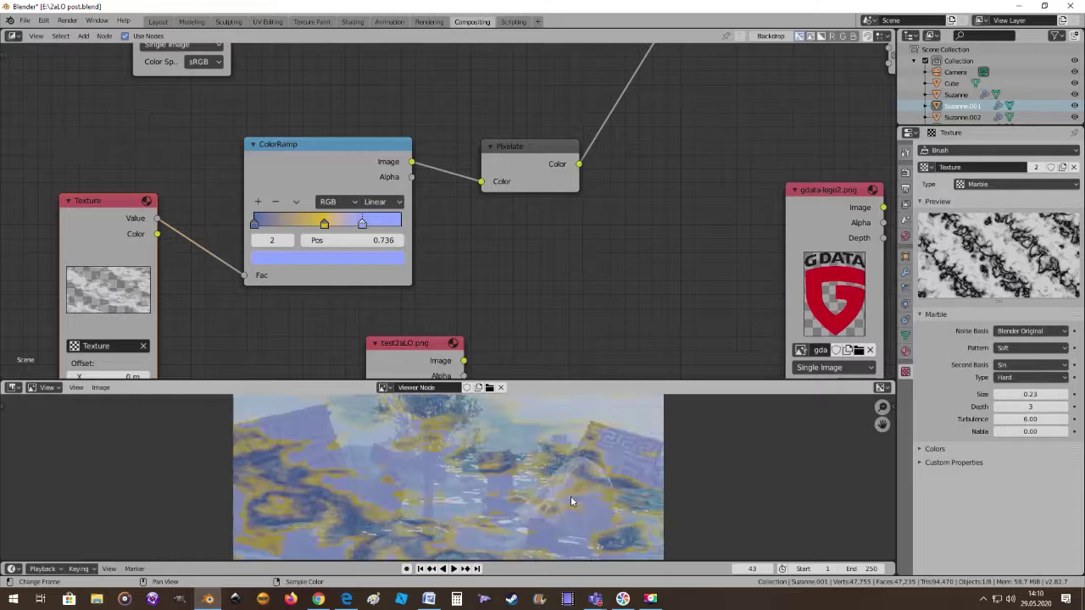
{"action": "scroll", "coordinate": [588, 483], "scroll_direction": "down", "scroll_amount": 3}
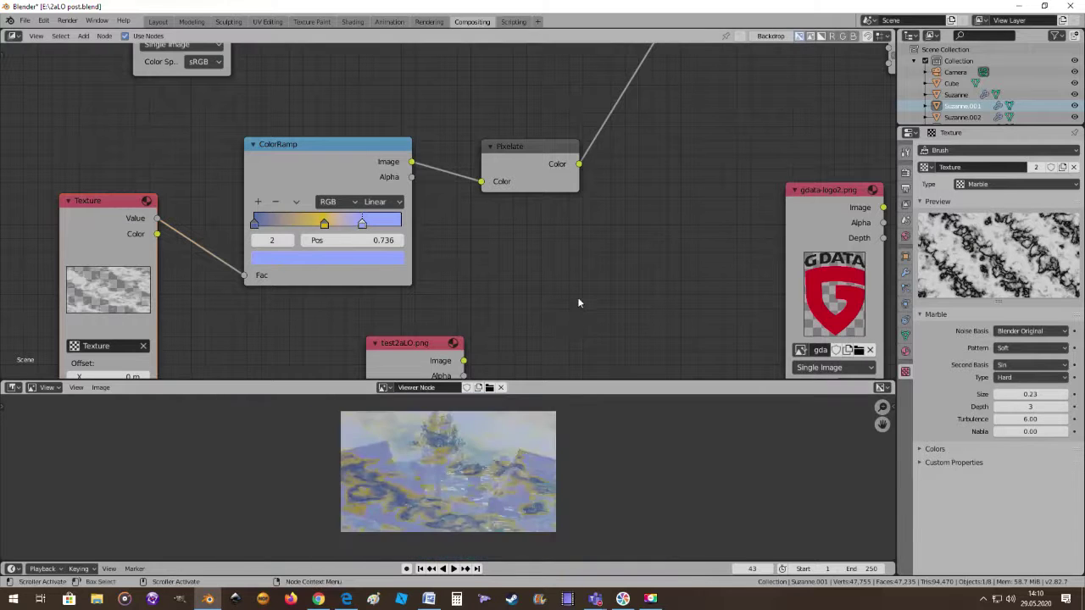
{"action": "scroll", "coordinate": [541, 434], "scroll_direction": "up", "scroll_amount": 2}
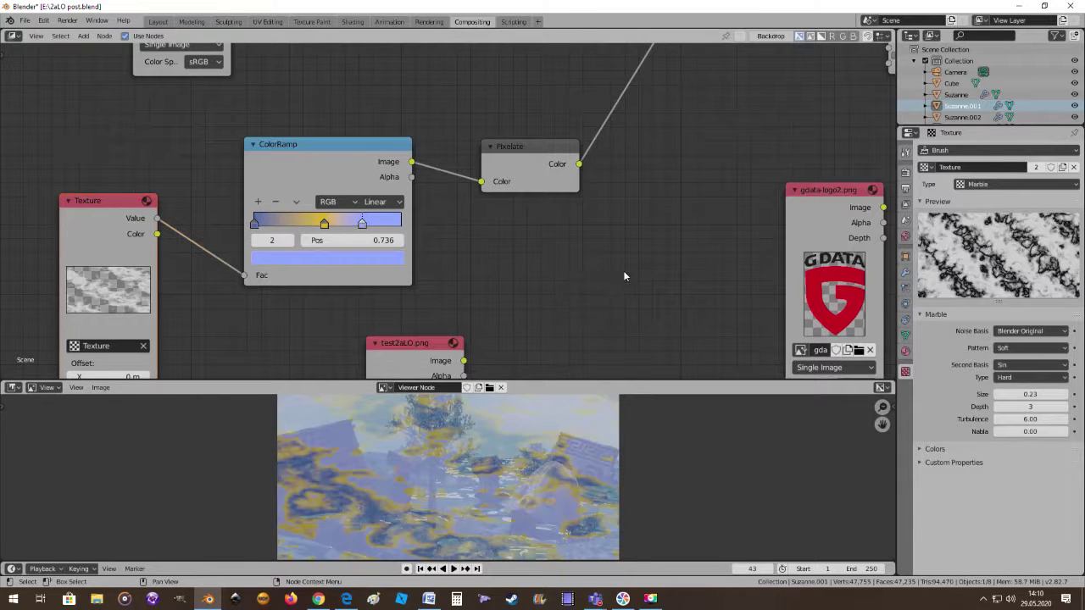
{"action": "scroll", "coordinate": [588, 273], "scroll_direction": "down", "scroll_amount": 1}
{"action": "scroll", "coordinate": [542, 288], "scroll_direction": "down", "scroll_amount": 1}
{"action": "scroll", "coordinate": [492, 292], "scroll_direction": "down", "scroll_amount": 1}
Rearrange the test2aLO image, Texture and ColorRamp nodes so the whole graph is readable
{"action": "scroll", "coordinate": [487, 285], "scroll_direction": "down", "scroll_amount": 1}
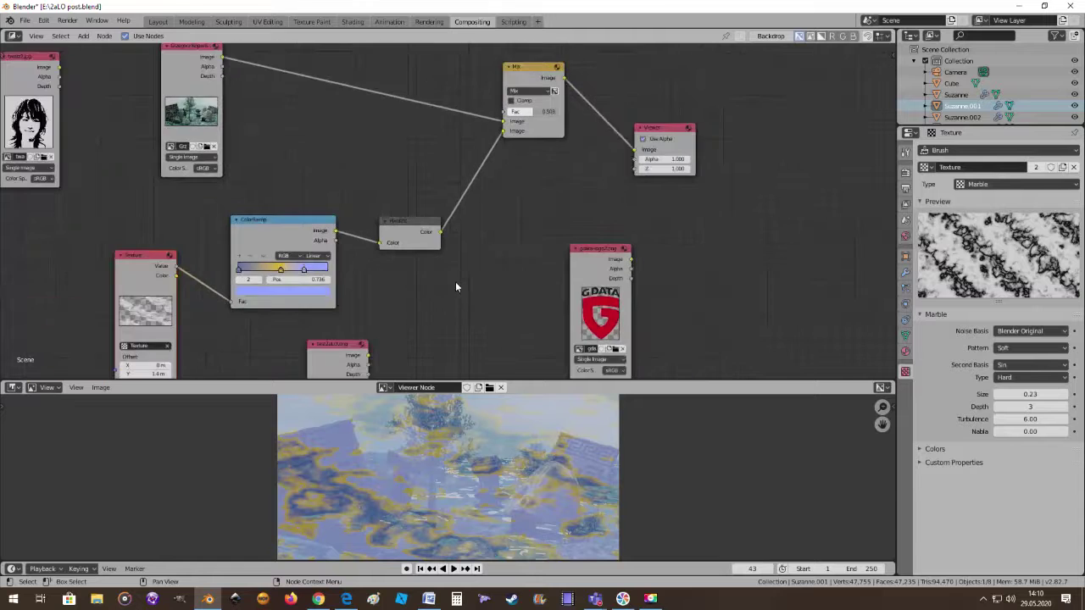
{"action": "middle_click_drag", "start_coordinate": [455, 282], "coordinate": [465, 287]}
{"action": "mouse_move", "coordinate": [421, 288]}
{"action": "left_mouse_down"}
{"action": "mouse_move", "coordinate": [499, 274]}
{"action": "mouse_move", "coordinate": [570, 241]}
{"action": "left_mouse_up"}
{"action": "scroll", "coordinate": [473, 261], "scroll_direction": "down", "scroll_amount": 1}
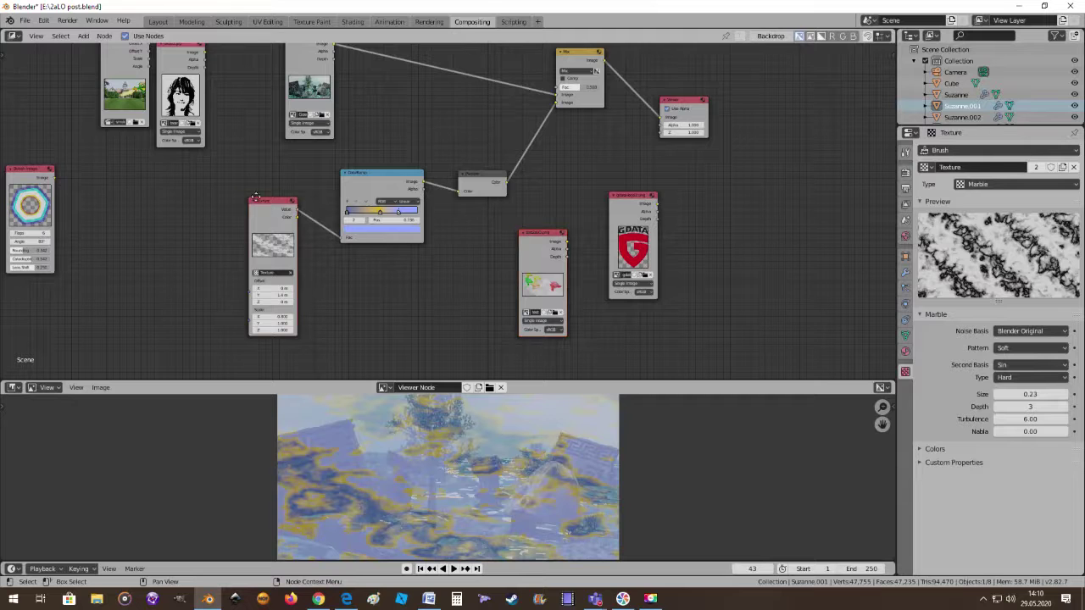
{"action": "left_click_drag", "start_coordinate": [267, 202], "coordinate": [252, 201]}
{"action": "scroll", "coordinate": [453, 200], "scroll_direction": "up", "scroll_amount": 1}
{"action": "scroll", "coordinate": [416, 175], "scroll_direction": "up", "scroll_amount": 1}
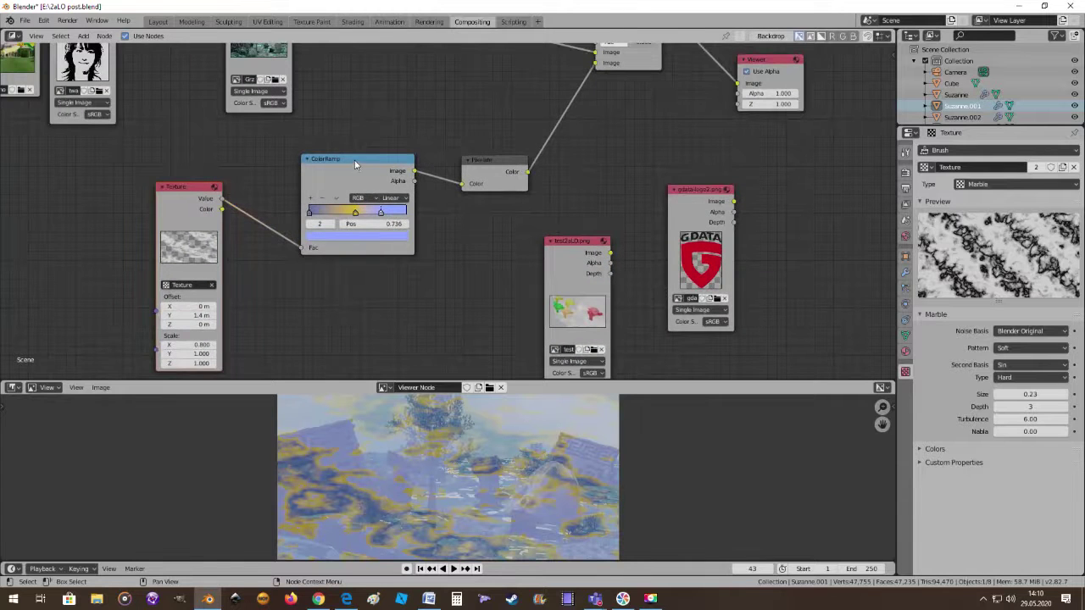
{"action": "mouse_move", "coordinate": [355, 164]}
{"action": "left_mouse_down"}
{"action": "mouse_move", "coordinate": [376, 171]}
{"action": "mouse_move", "coordinate": [357, 176]}
{"action": "left_mouse_up"}
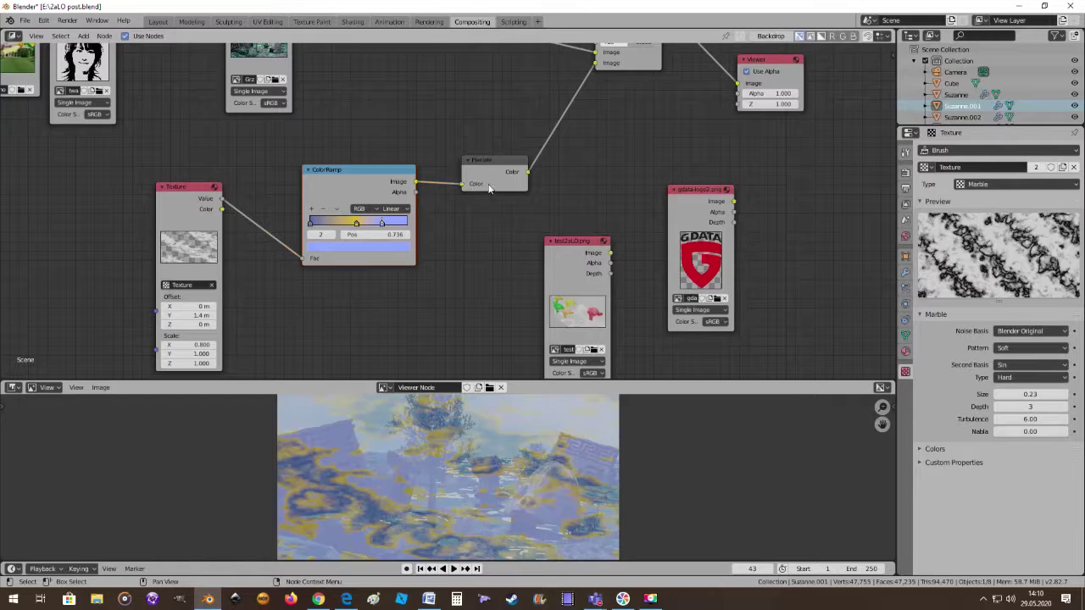
{"action": "scroll", "coordinate": [461, 466], "scroll_direction": "down", "scroll_amount": 2}
{"action": "scroll", "coordinate": [461, 468], "scroll_direction": "up", "scroll_amount": 1}
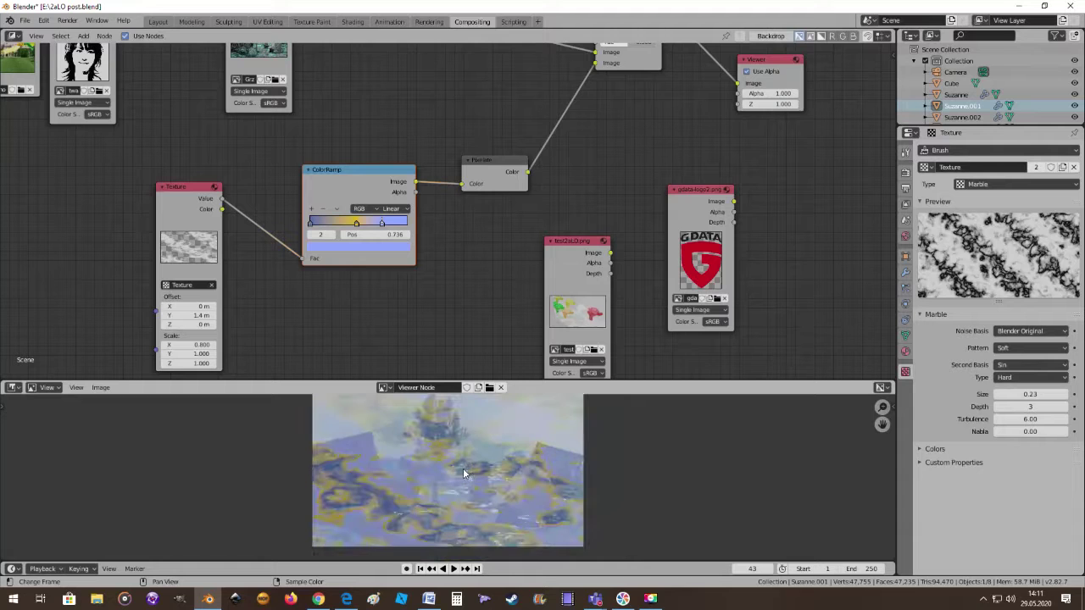
{"action": "scroll", "coordinate": [530, 468], "scroll_direction": "down", "scroll_amount": 1}
{"action": "scroll", "coordinate": [530, 469], "scroll_direction": "up", "scroll_amount": 1}
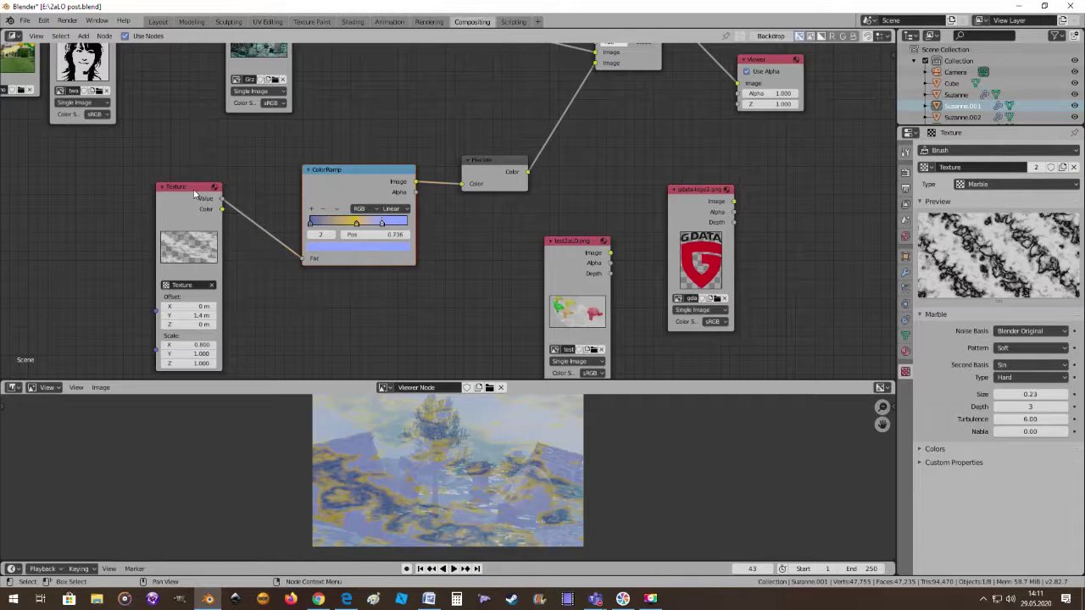
Unplug the marble Texture from ColorRamp Fac, which falls back to 0.500
{"action": "left_click_drag", "start_coordinate": [185, 186], "coordinate": [146, 196]}
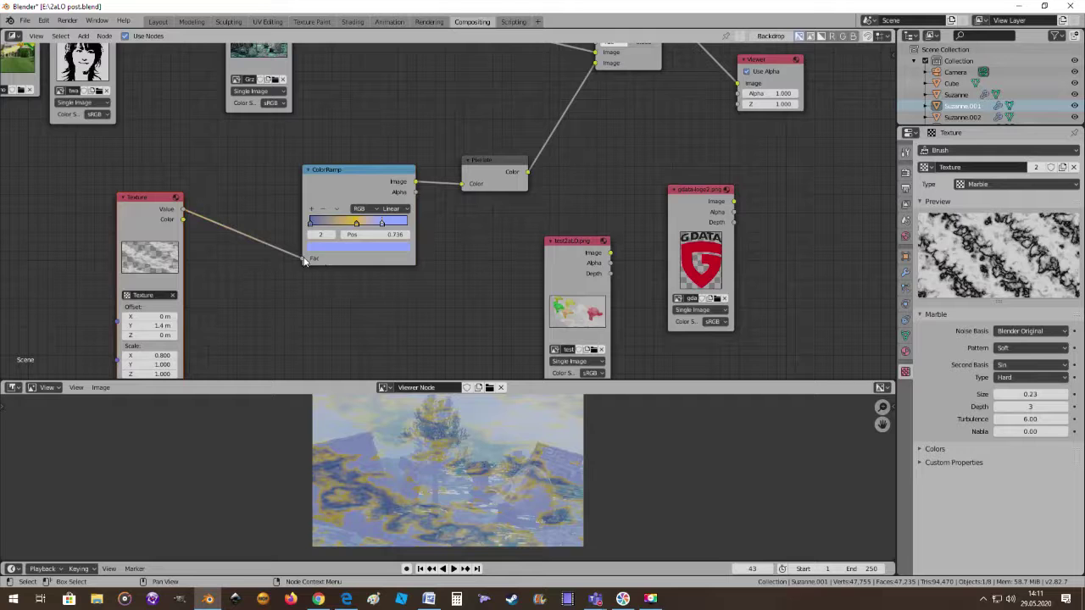
{"action": "left_click_drag", "start_coordinate": [303, 261], "coordinate": [235, 263]}
{"action": "left_click_drag", "start_coordinate": [153, 197], "coordinate": [102, 196]}
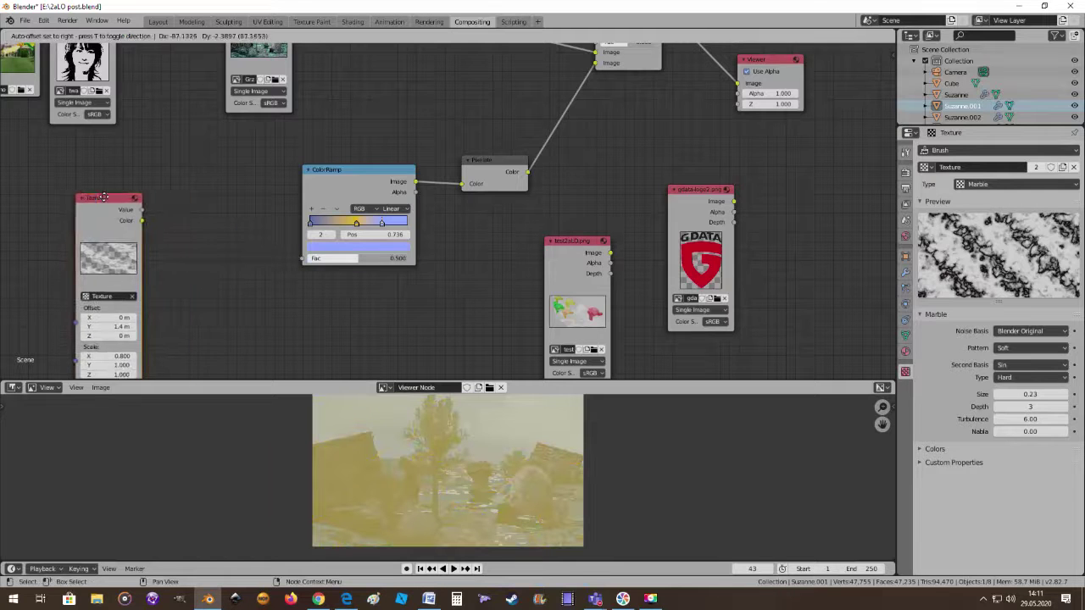
{"action": "scroll", "coordinate": [176, 188], "scroll_direction": "down", "scroll_amount": 1}
{"action": "scroll", "coordinate": [180, 101], "scroll_direction": "down", "scroll_amount": 1}
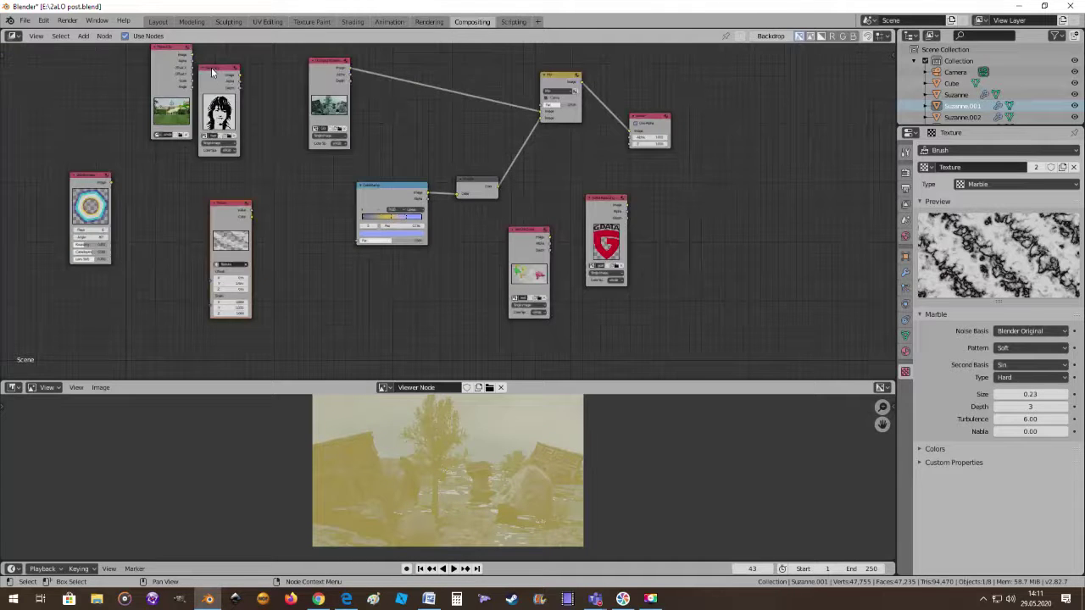
Place the portrait Image node beside the ColorRamp and wire its Image output into Fac
{"action": "left_click_drag", "start_coordinate": [212, 73], "coordinate": [289, 190]}
{"action": "scroll", "coordinate": [272, 229], "scroll_direction": "up", "scroll_amount": 1}
{"action": "scroll", "coordinate": [256, 261], "scroll_direction": "up", "scroll_amount": 1}
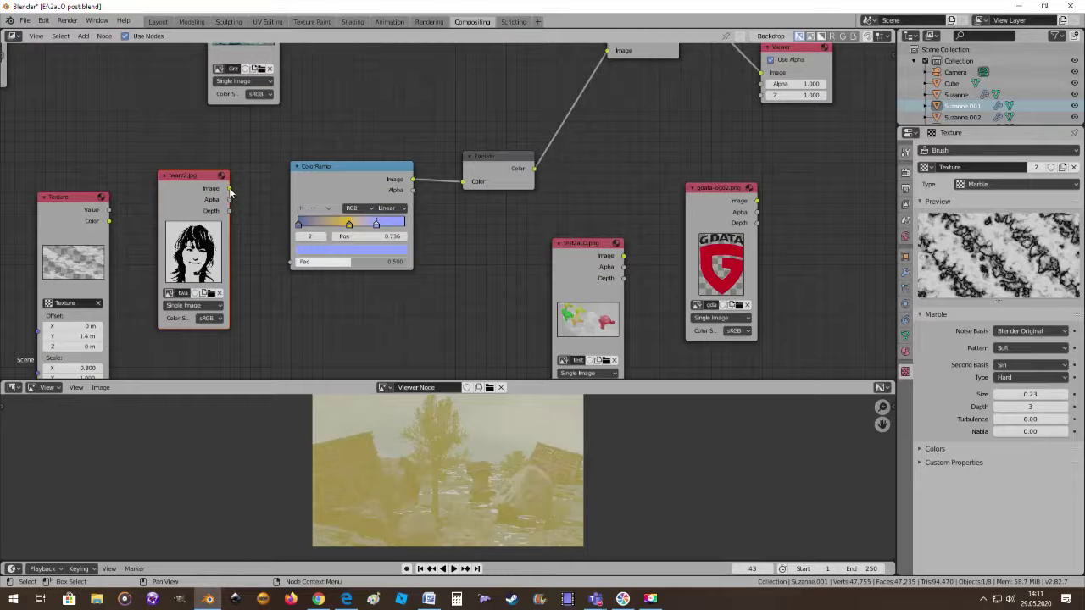
{"action": "left_click_drag", "start_coordinate": [228, 188], "coordinate": [292, 261]}
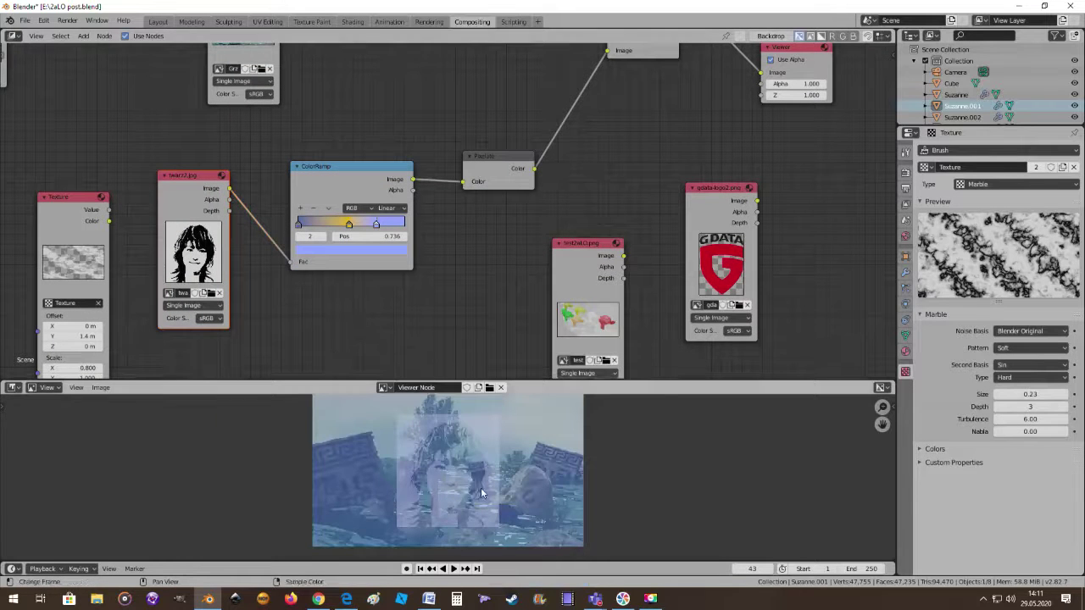
{"action": "scroll", "coordinate": [480, 488], "scroll_direction": "up", "scroll_amount": 2}
{"action": "scroll", "coordinate": [473, 494], "scroll_direction": "up", "scroll_amount": 1}
{"action": "scroll", "coordinate": [494, 499], "scroll_direction": "down", "scroll_amount": 1}
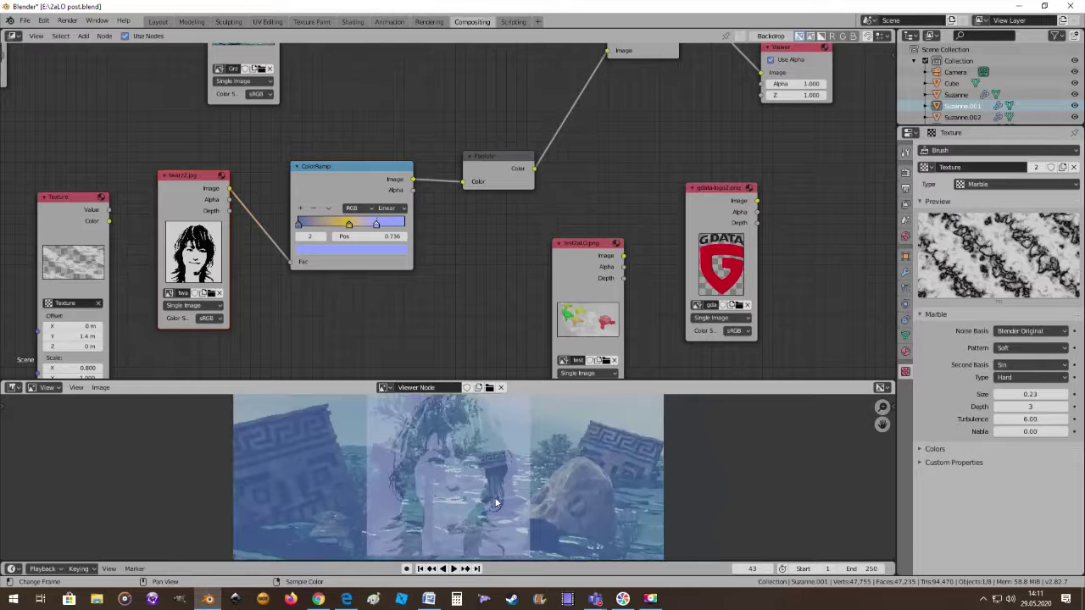
{"action": "scroll", "coordinate": [496, 503], "scroll_direction": "up", "scroll_amount": 1}
Make the right-hand ColorRamp stop pure red and slide it inward along the gradient
{"action": "scroll", "coordinate": [496, 503], "scroll_direction": "down", "scroll_amount": 1}
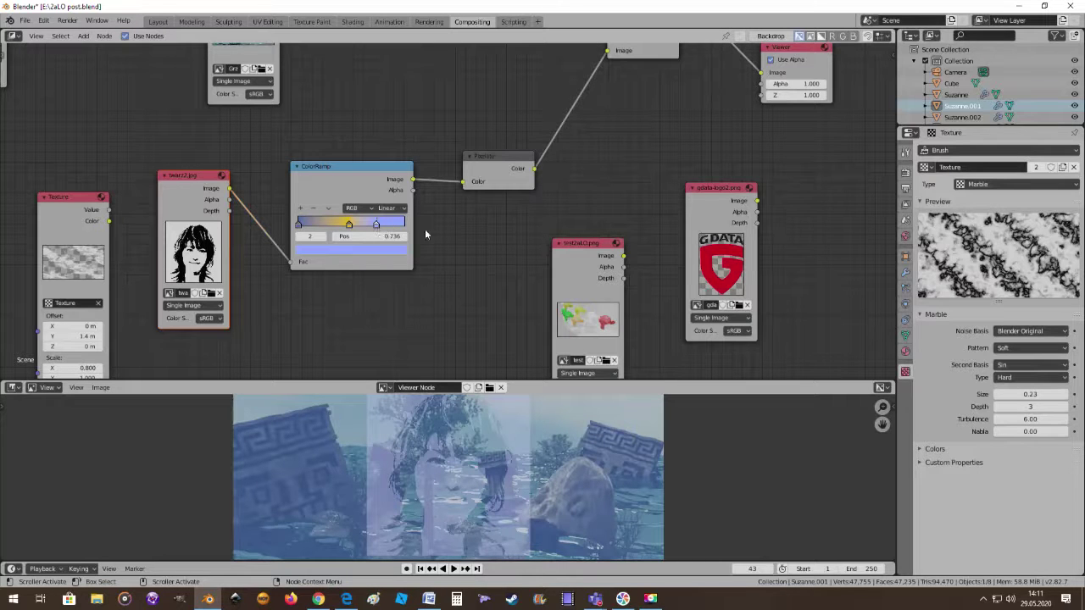
{"action": "left_click", "coordinate": [383, 249]}
{"action": "left_click", "coordinate": [339, 175]}
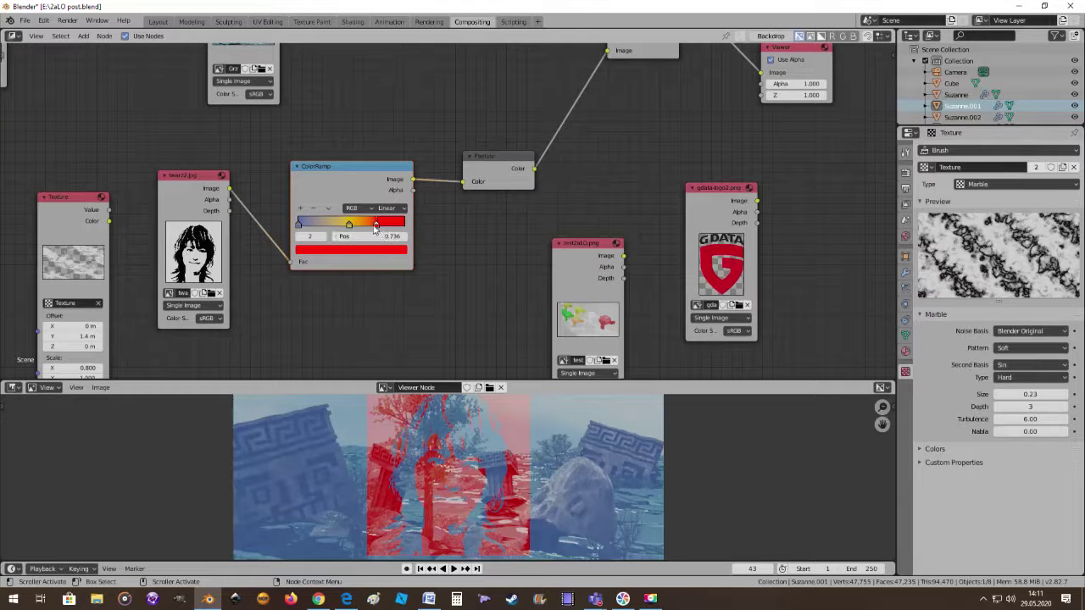
{"action": "left_click_drag", "start_coordinate": [376, 227], "coordinate": [391, 227]}
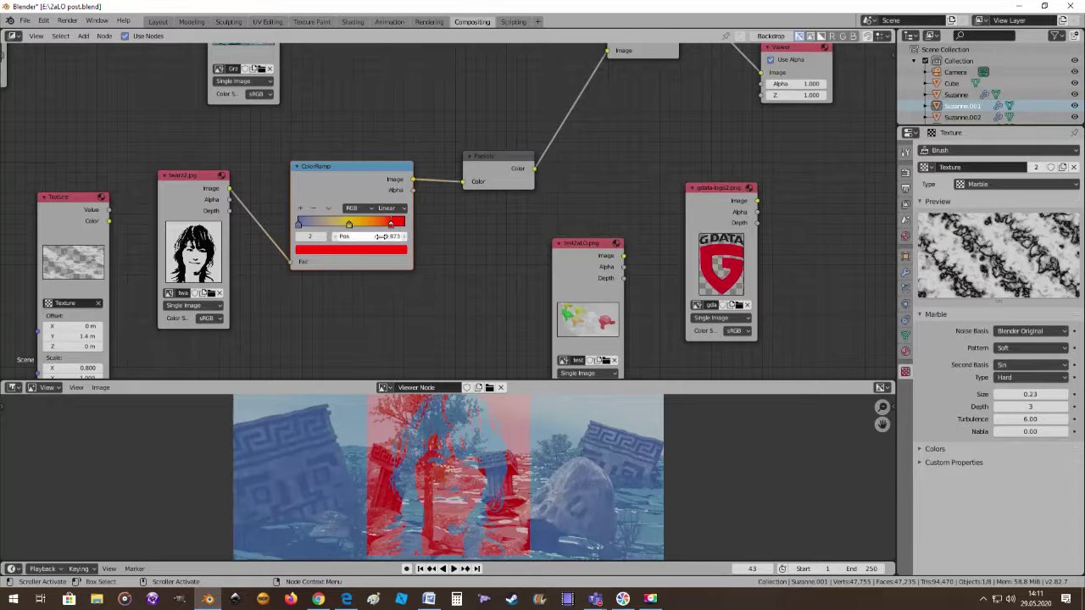
{"action": "left_click_drag", "start_coordinate": [378, 236], "coordinate": [319, 236]}
{"action": "mouse_move", "coordinate": [356, 236]}
{"action": "left_mouse_down"}
{"action": "mouse_move", "coordinate": [365, 227]}
{"action": "mouse_move", "coordinate": [317, 225]}
{"action": "left_mouse_up"}
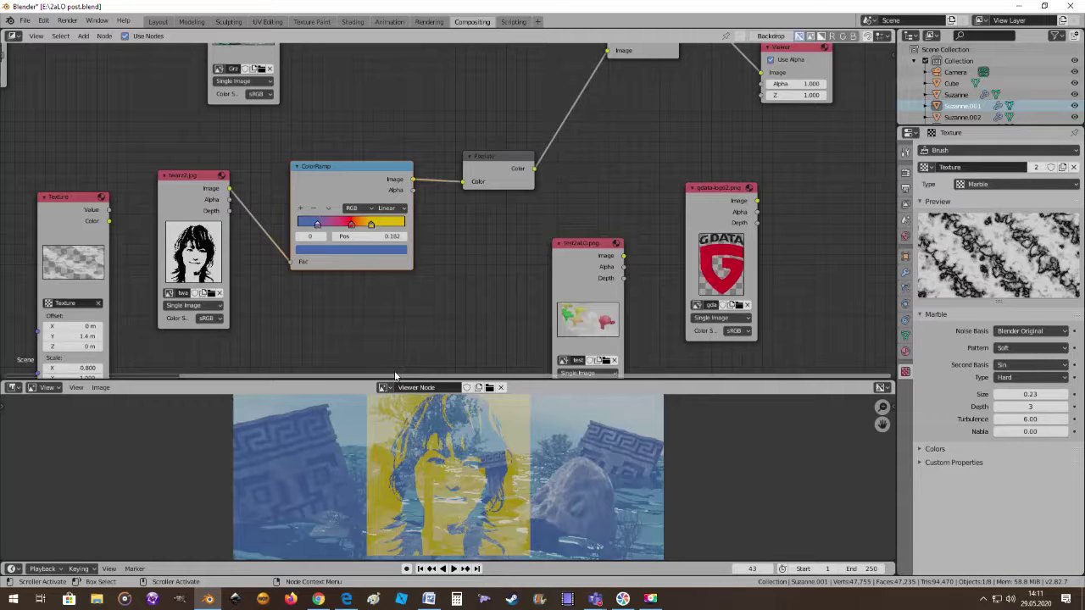
Remove the face image's link from the ColorRamp Fac input
{"action": "scroll", "coordinate": [263, 253], "scroll_direction": "down", "scroll_amount": 3}
{"action": "scroll", "coordinate": [360, 278], "scroll_direction": "up", "scroll_amount": 2}
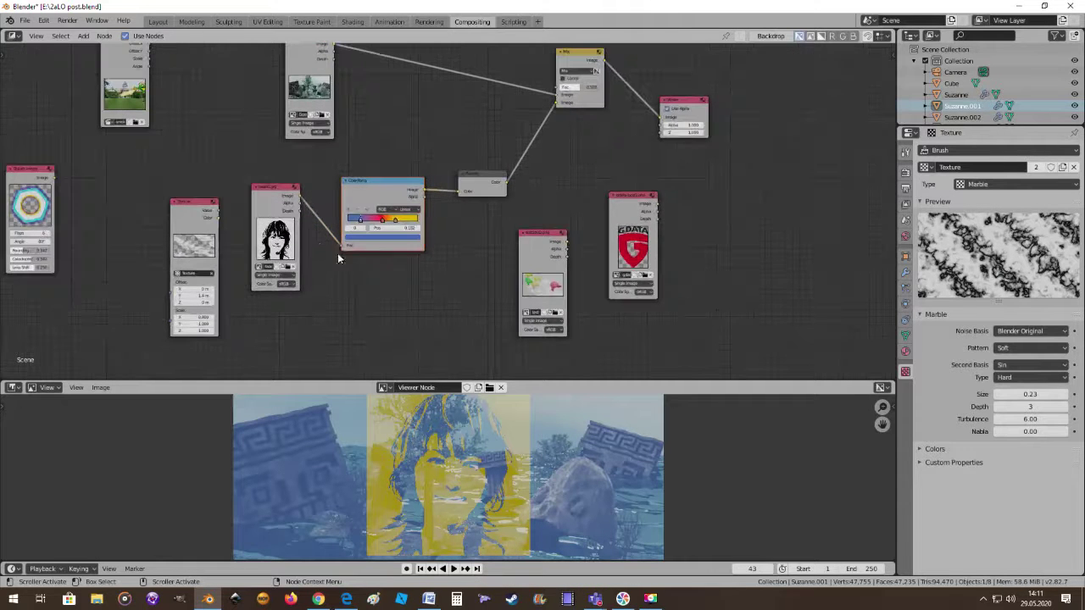
{"action": "left_click_drag", "start_coordinate": [268, 185], "coordinate": [254, 194]}
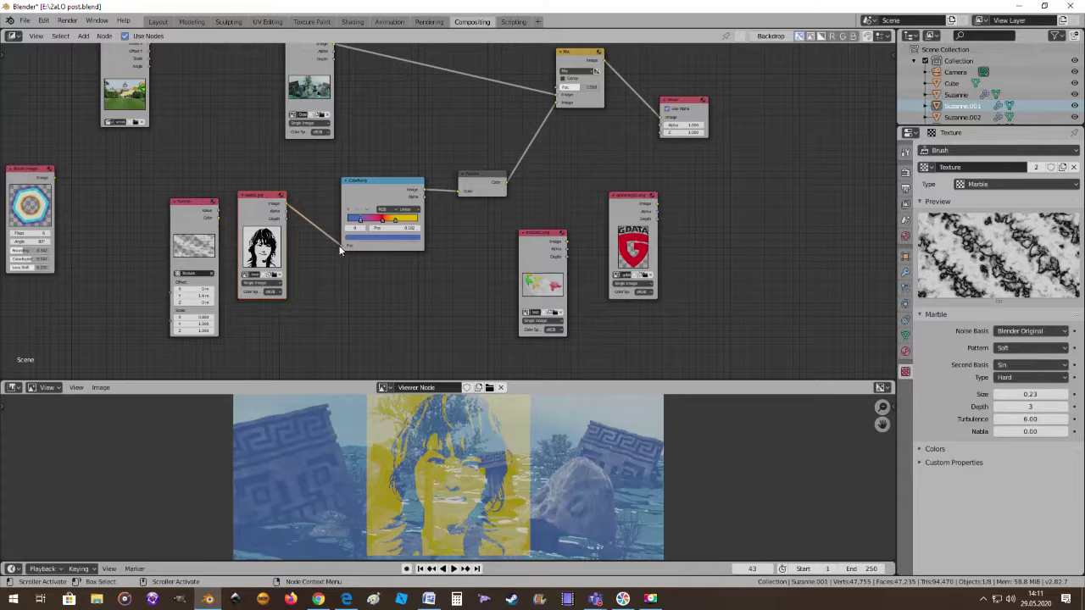
{"action": "left_click_drag", "start_coordinate": [340, 244], "coordinate": [315, 238]}
{"action": "left_click_drag", "start_coordinate": [263, 196], "coordinate": [209, 129]}
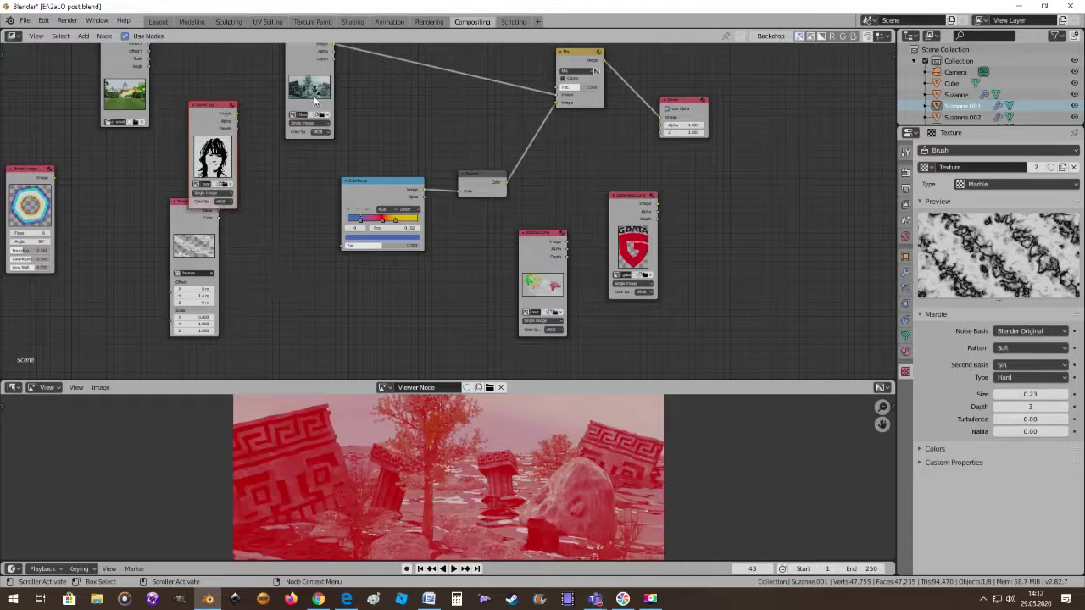
{"action": "scroll", "coordinate": [328, 102], "scroll_direction": "down", "scroll_amount": 2}
Move the landscape Image node beside it and connect its Image output to ColorRamp Fac
{"action": "left_click_drag", "start_coordinate": [332, 75], "coordinate": [302, 131]}
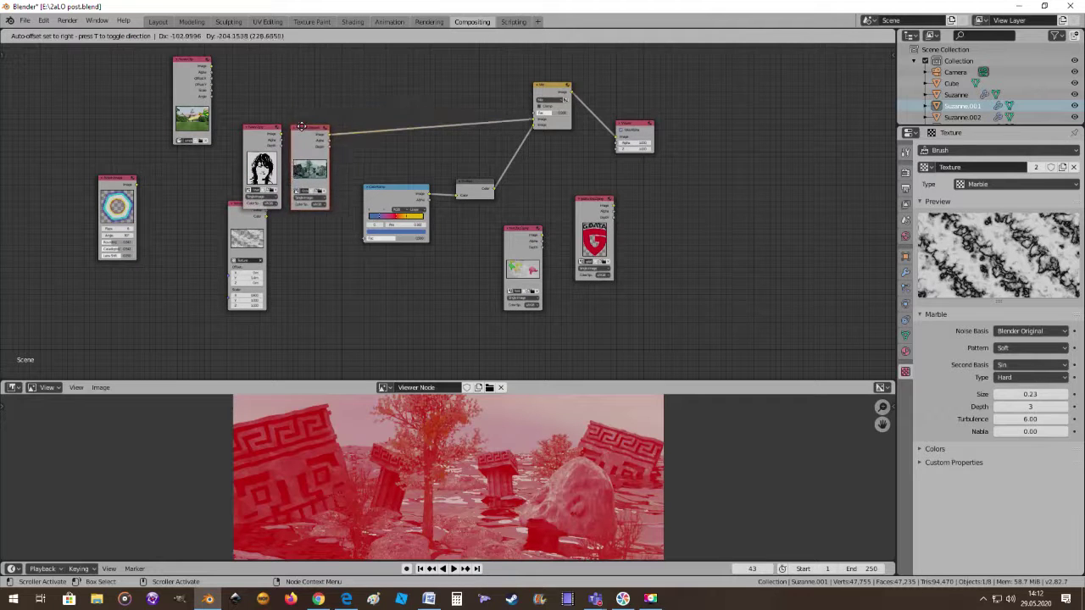
{"action": "scroll", "coordinate": [320, 126], "scroll_direction": "up", "scroll_amount": 1}
{"action": "scroll", "coordinate": [321, 125], "scroll_direction": "up", "scroll_amount": 1}
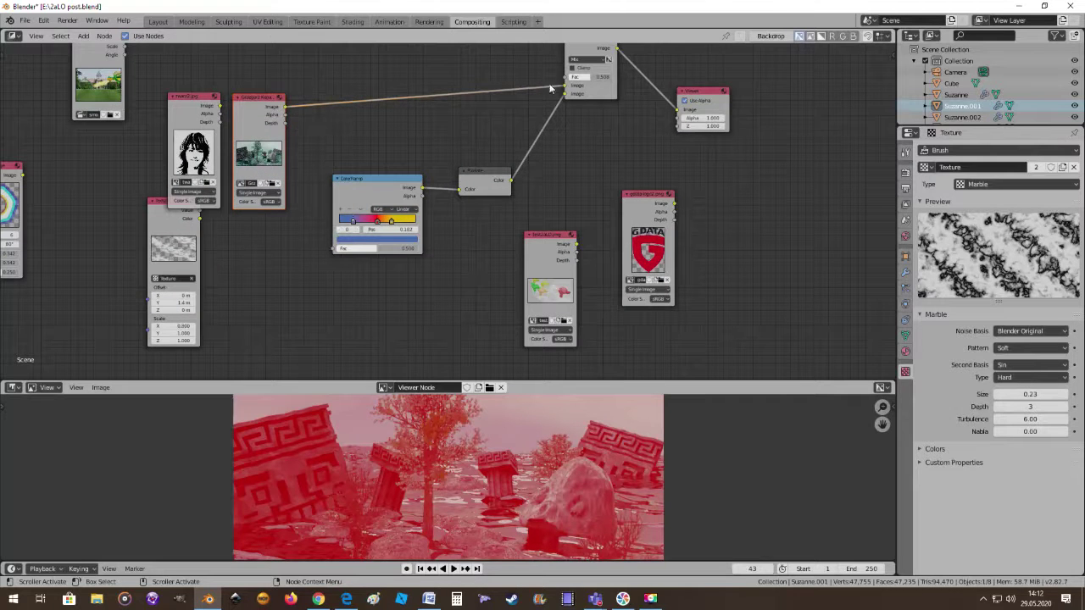
{"action": "left_click_drag", "start_coordinate": [283, 107], "coordinate": [333, 248]}
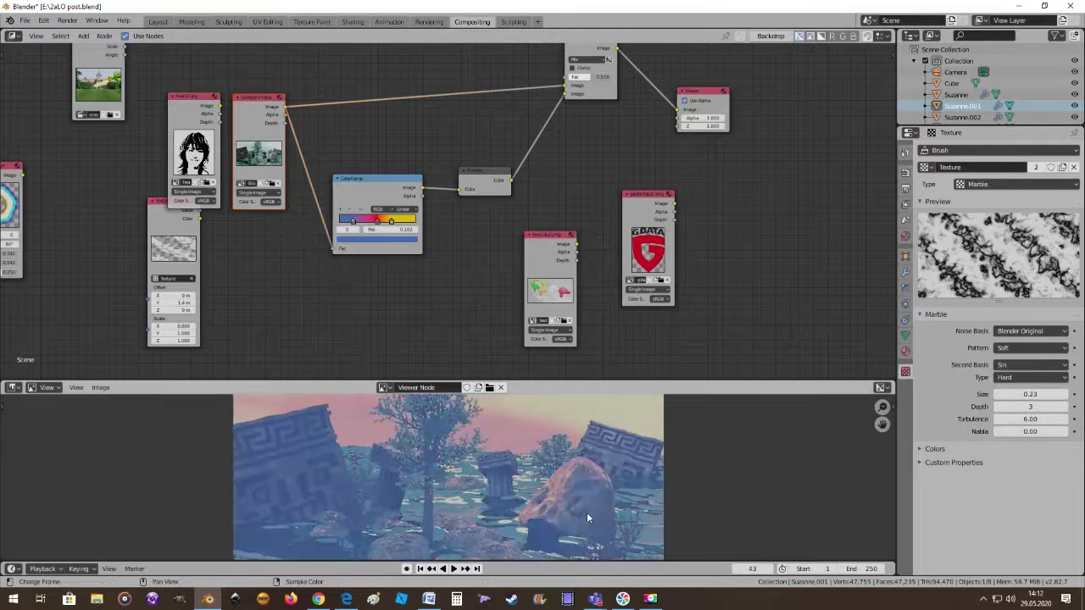
{"action": "scroll", "coordinate": [539, 518], "scroll_direction": "up", "scroll_amount": 2}
{"action": "scroll", "coordinate": [547, 513], "scroll_direction": "down", "scroll_amount": 1}
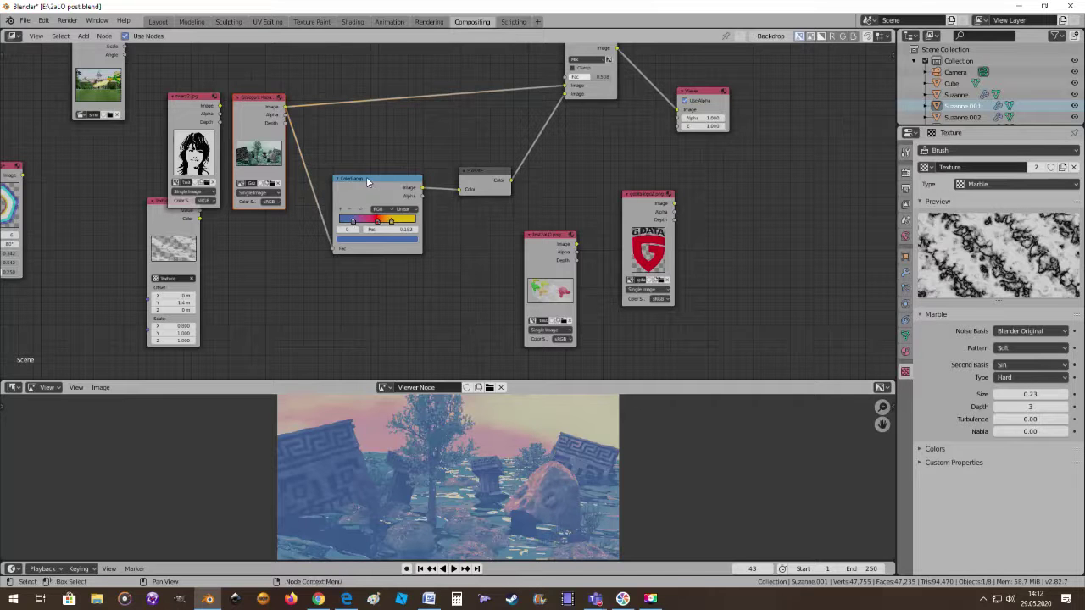
Reposition the ColorRamp and Posterize nodes slightly up and to the right
{"action": "left_click_drag", "start_coordinate": [366, 176], "coordinate": [368, 160]}
{"action": "scroll", "coordinate": [380, 230], "scroll_direction": "up", "scroll_amount": 2}
{"action": "scroll", "coordinate": [441, 207], "scroll_direction": "up", "scroll_amount": 1}
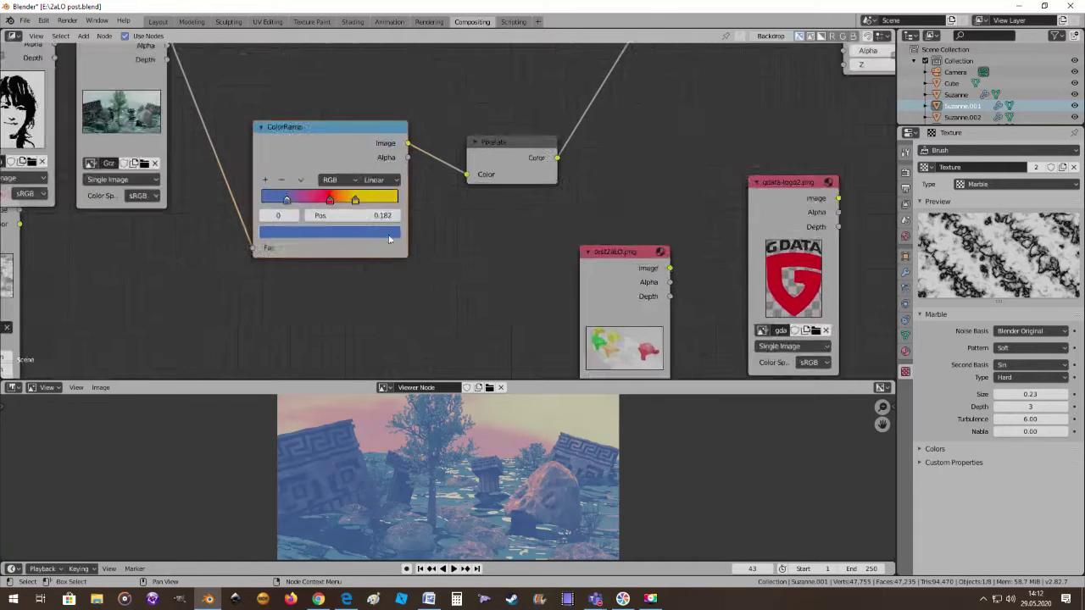
{"action": "left_click_drag", "start_coordinate": [495, 143], "coordinate": [539, 126]}
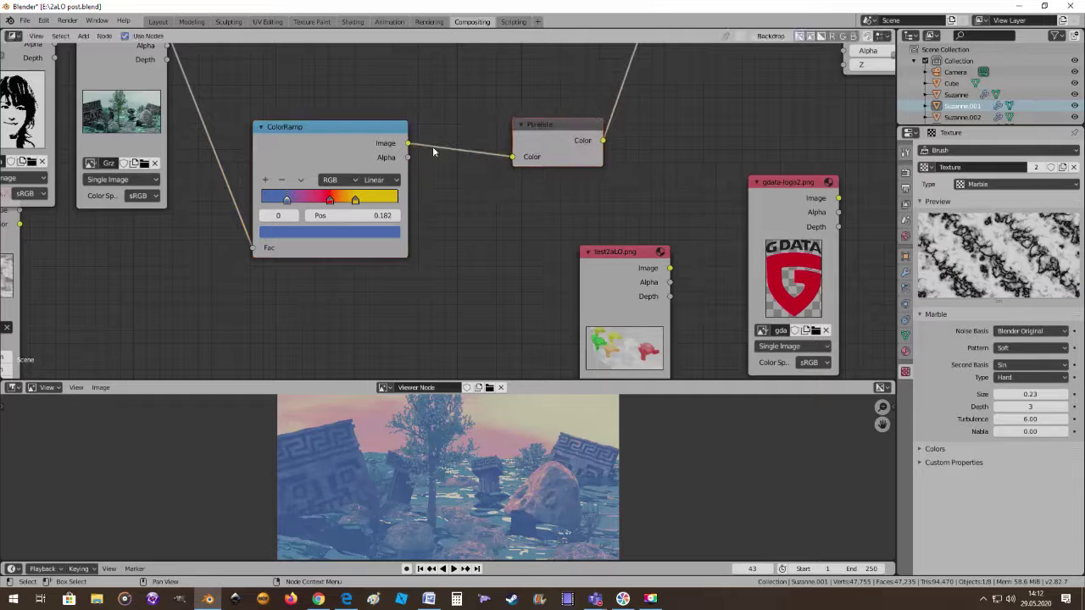
{"action": "left_click_drag", "start_coordinate": [331, 129], "coordinate": [345, 128]}
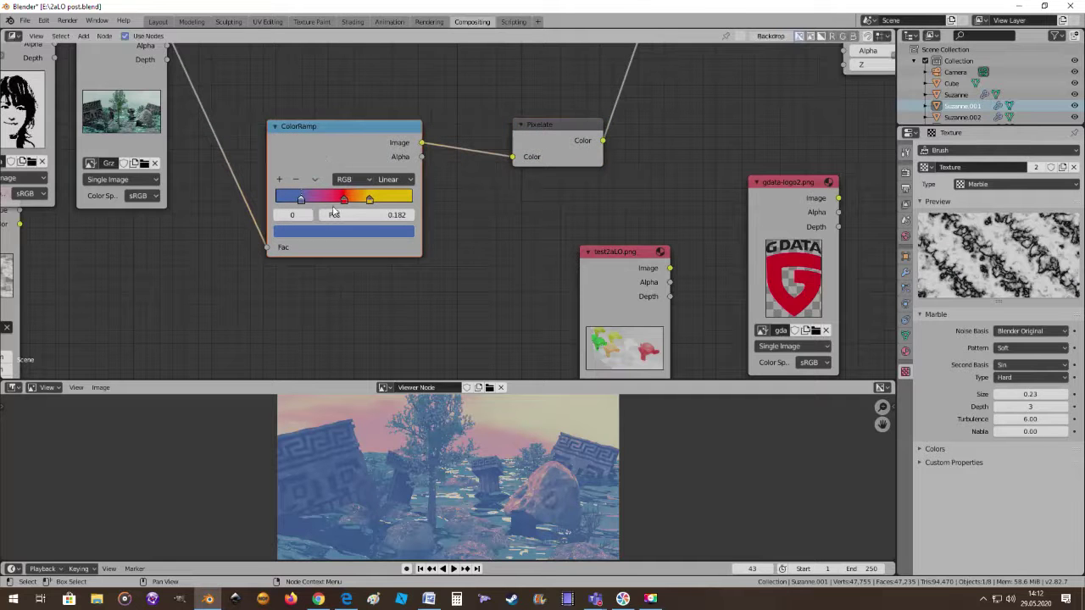
Place the yellow stop at the right end, red beside it, and blue at about 0.305
{"action": "left_click_drag", "start_coordinate": [370, 199], "coordinate": [410, 203]}
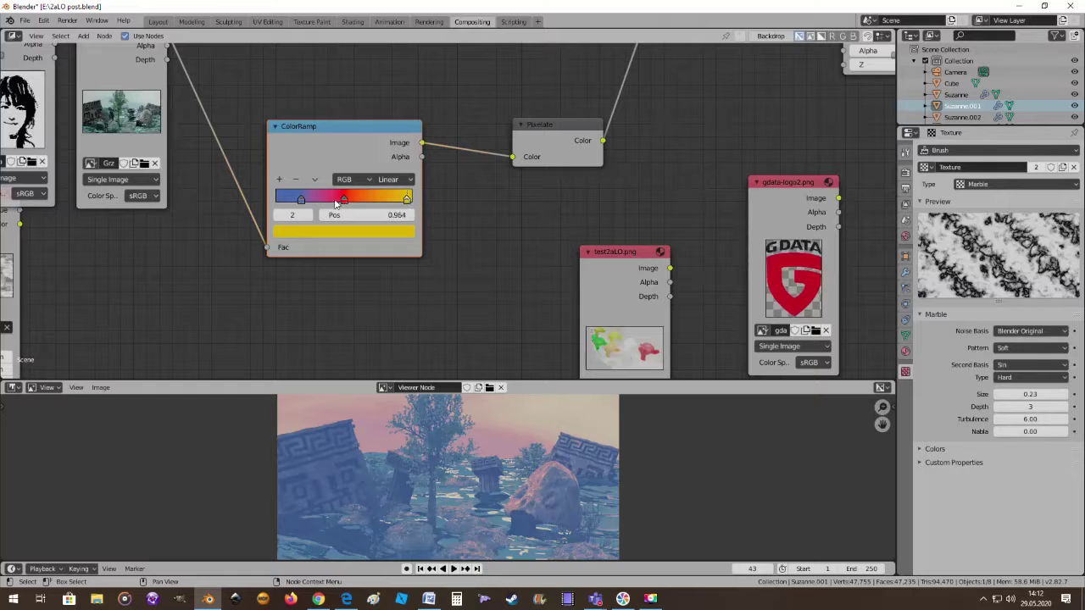
{"action": "left_click_drag", "start_coordinate": [345, 202], "coordinate": [392, 203]}
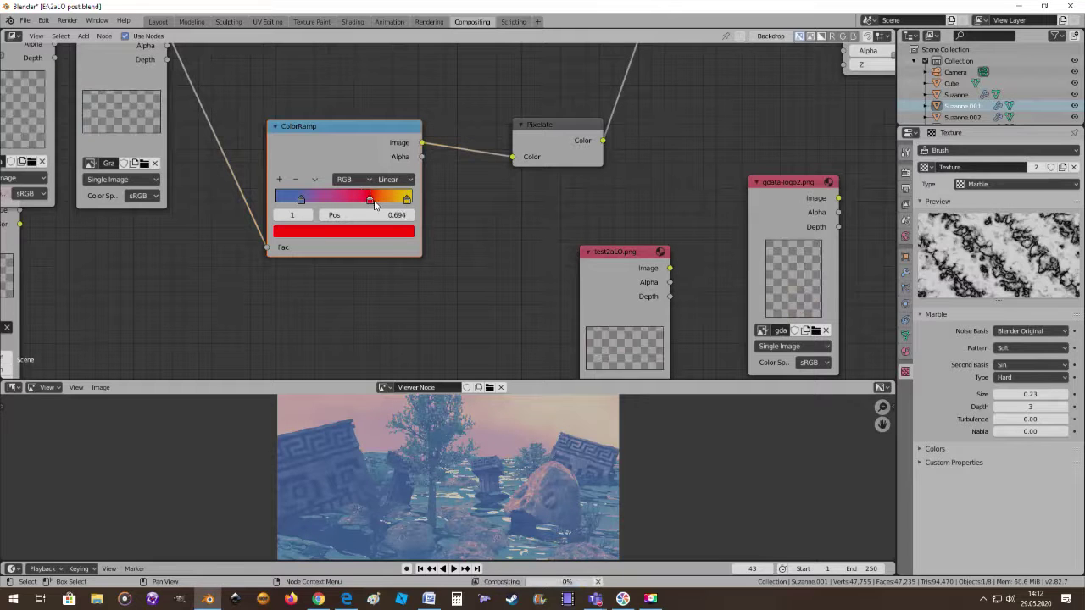
{"action": "left_click_drag", "start_coordinate": [392, 203], "coordinate": [354, 207]}
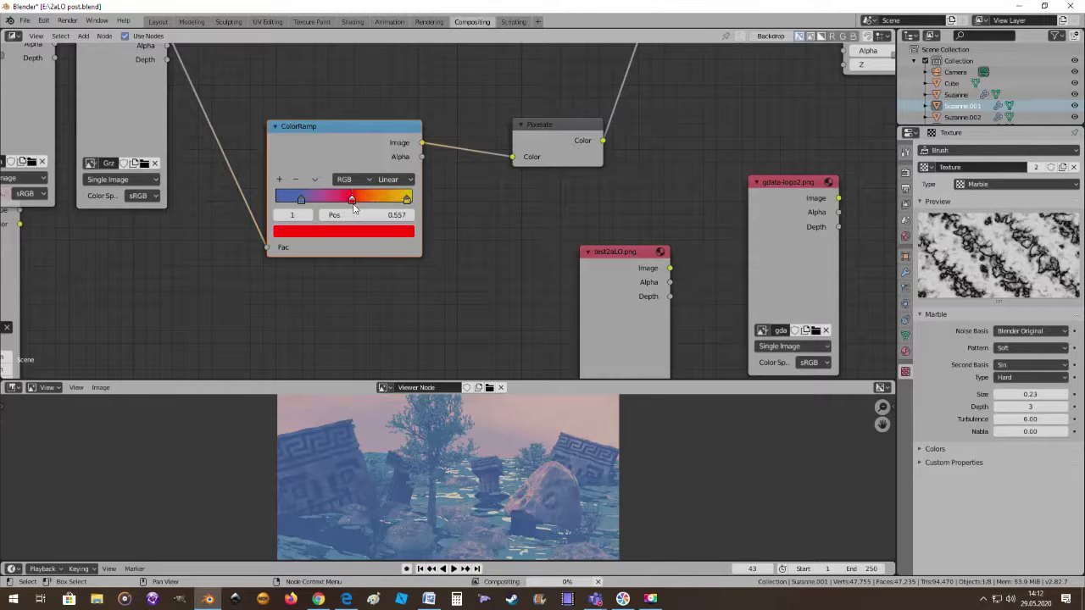
{"action": "key", "text": "g"}
{"action": "left_click", "coordinate": [326, 201]}
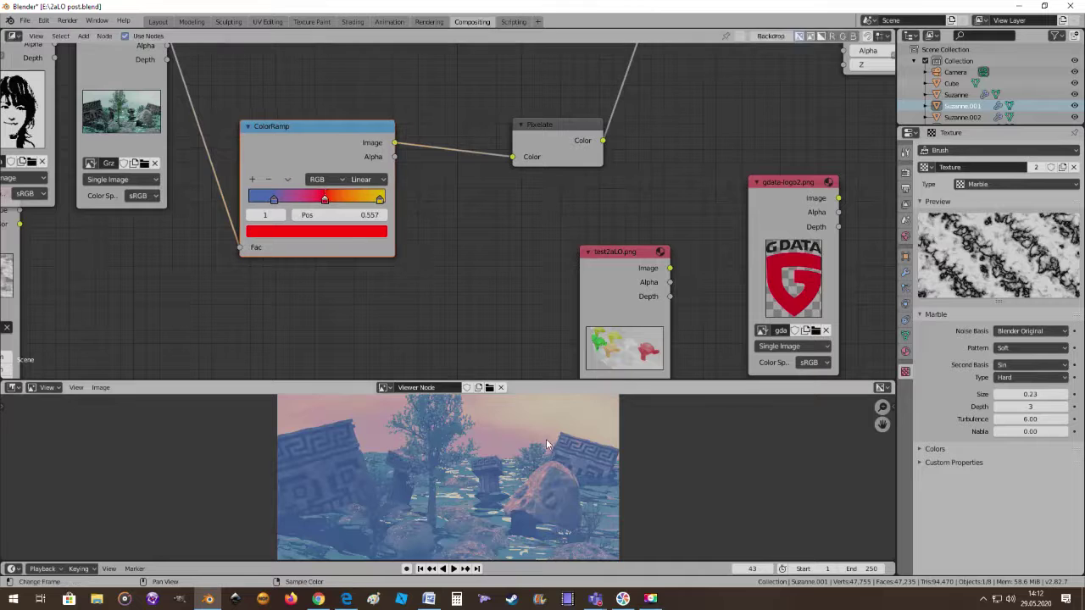
{"action": "mouse_move", "coordinate": [325, 202]}
{"action": "left_mouse_down"}
{"action": "mouse_move", "coordinate": [375, 200]}
{"action": "mouse_move", "coordinate": [258, 202]}
{"action": "left_mouse_up"}
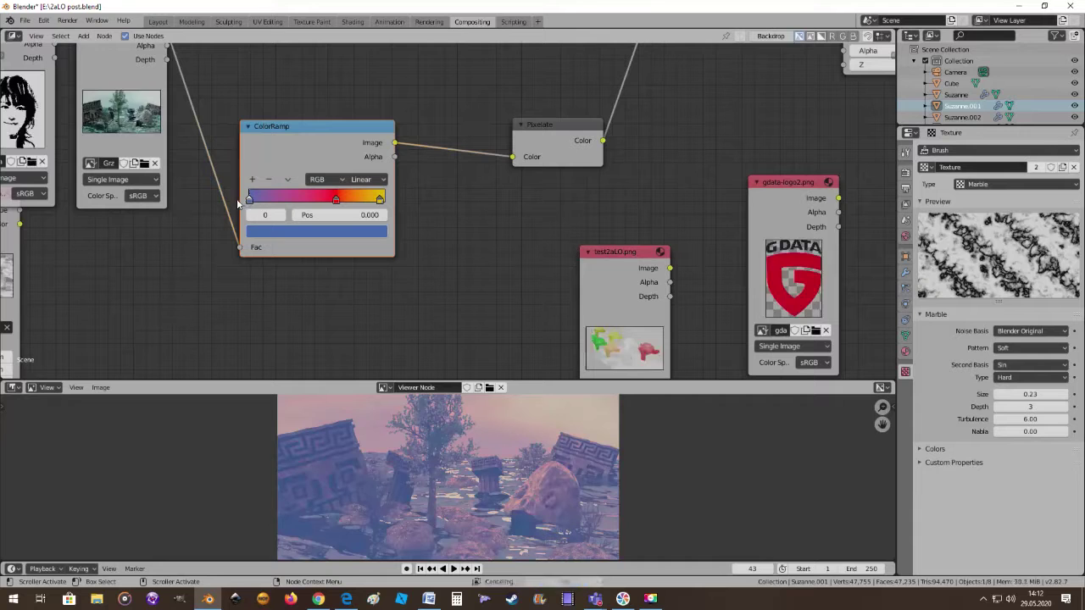
{"action": "mouse_move", "coordinate": [247, 202]}
{"action": "left_mouse_down"}
{"action": "mouse_move", "coordinate": [290, 205]}
{"action": "mouse_move", "coordinate": [282, 206]}
{"action": "left_mouse_up"}
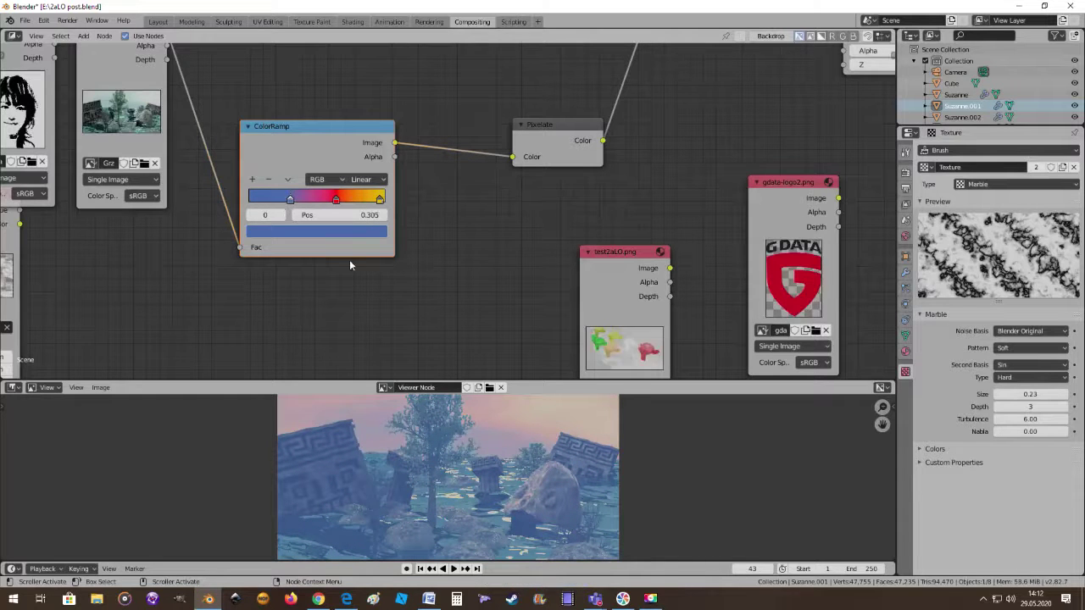
{"action": "scroll", "coordinate": [454, 254], "scroll_direction": "down", "scroll_amount": 2}
{"action": "scroll", "coordinate": [426, 248], "scroll_direction": "down", "scroll_amount": 1}
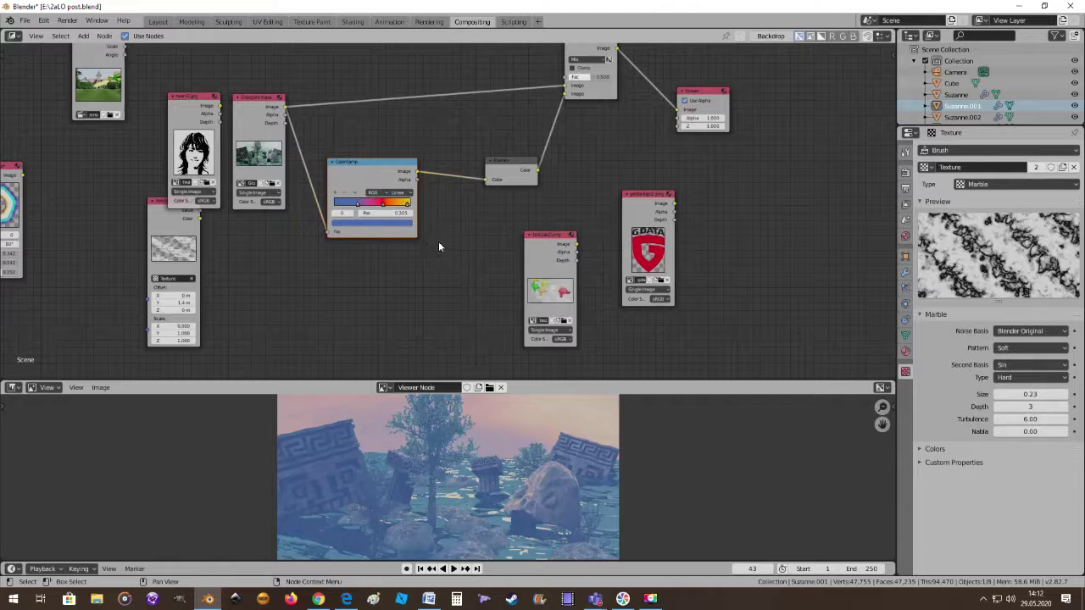
Move the face image node and the Texture node apart
{"action": "middle_click_drag", "start_coordinate": [438, 246], "coordinate": [461, 246]}
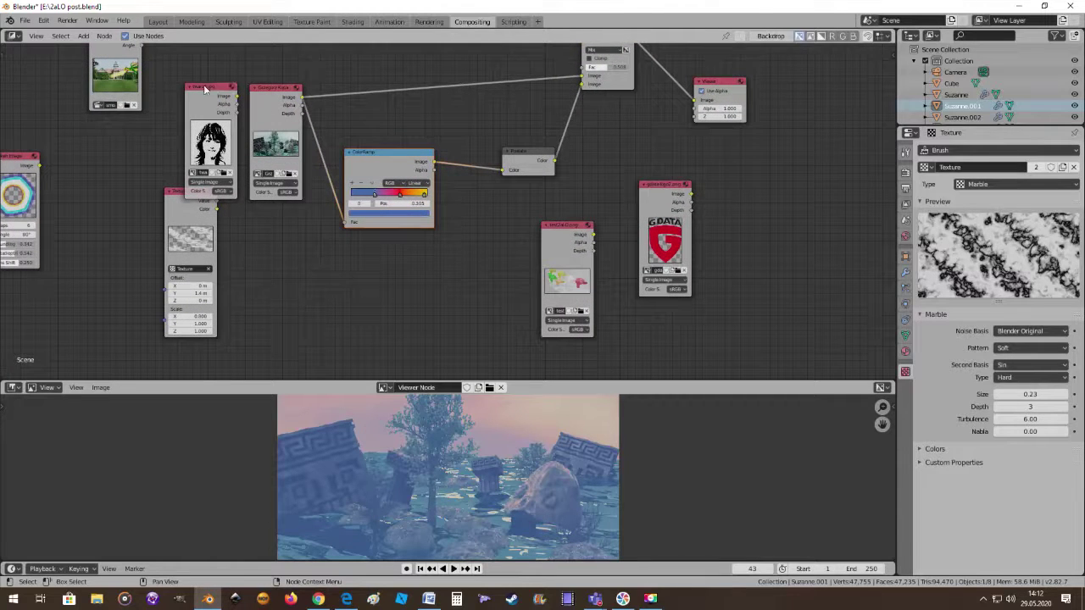
{"action": "left_click_drag", "start_coordinate": [204, 89], "coordinate": [178, 57]}
{"action": "left_click_drag", "start_coordinate": [181, 194], "coordinate": [141, 197]}
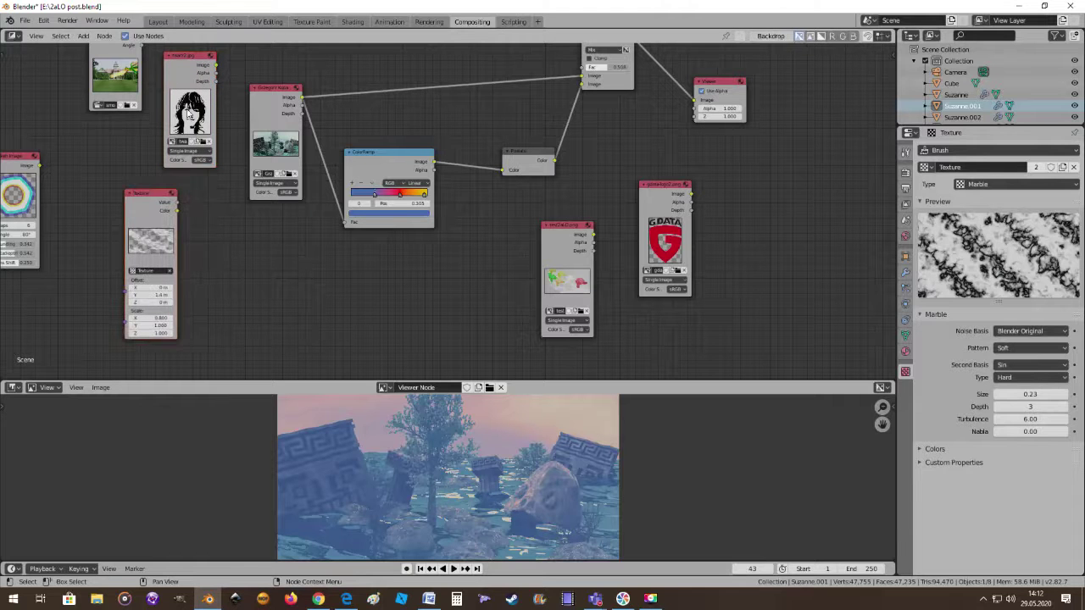
{"action": "scroll", "coordinate": [356, 262], "scroll_direction": "up", "scroll_amount": 1}
{"action": "scroll", "coordinate": [389, 251], "scroll_direction": "up", "scroll_amount": 1}
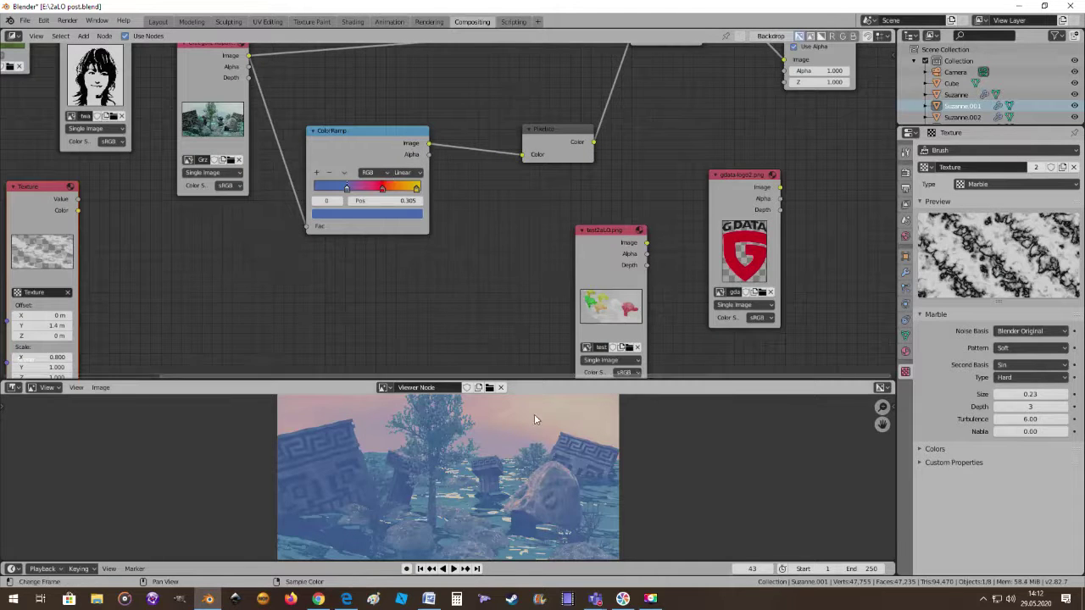
{"action": "scroll", "coordinate": [476, 488], "scroll_direction": "up", "scroll_amount": 3}
{"action": "scroll", "coordinate": [532, 500], "scroll_direction": "down", "scroll_amount": 1}
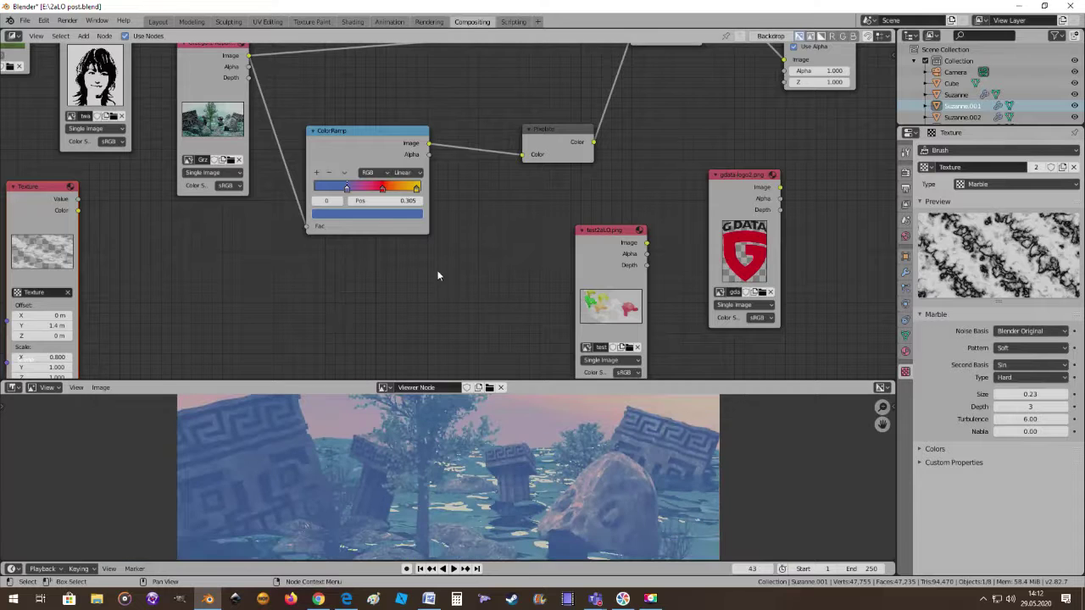
Wire the ColorRamp Alpha output into the Viewer node's Alpha input
{"action": "mouse_move", "coordinate": [496, 298]}
{"action": "middle_mouse_down"}
{"action": "mouse_move", "coordinate": [460, 262]}
{"action": "mouse_move", "coordinate": [479, 267]}
{"action": "middle_mouse_up"}
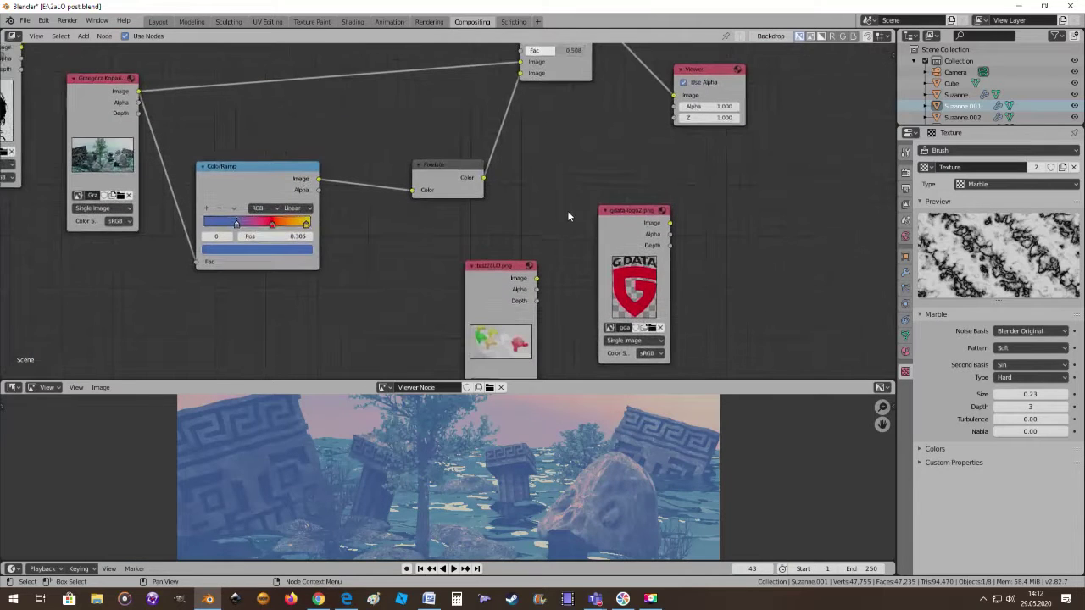
{"action": "mouse_move", "coordinate": [553, 222]}
{"action": "middle_mouse_down"}
{"action": "mouse_move", "coordinate": [524, 246]}
{"action": "mouse_move", "coordinate": [445, 239]}
{"action": "middle_mouse_up"}
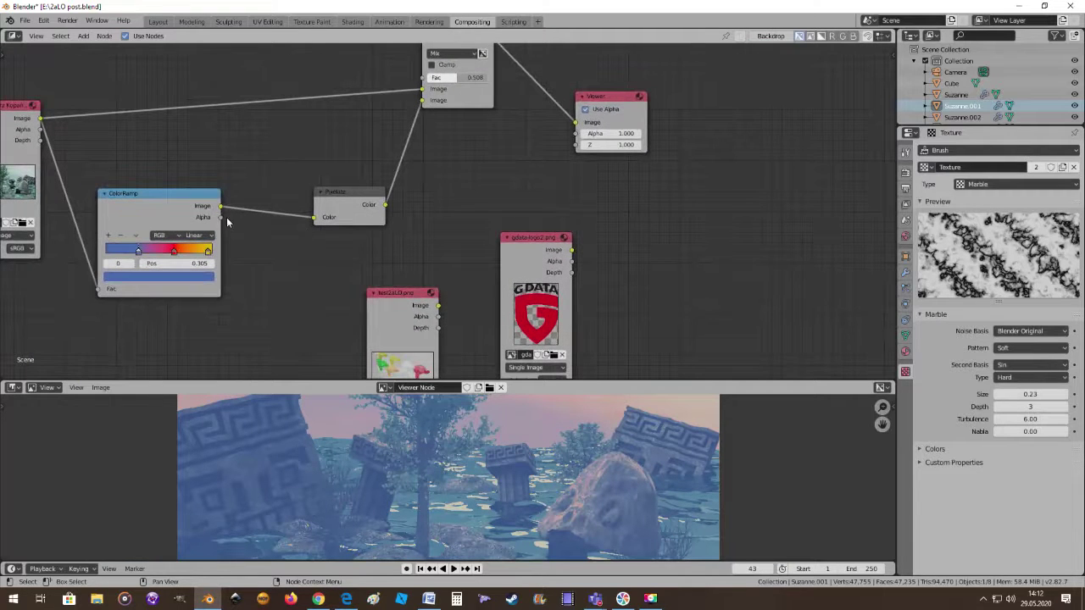
{"action": "left_click_drag", "start_coordinate": [221, 217], "coordinate": [576, 135]}
Shift the ColorRamp right and connect the Texture's Value output to its Fac
{"action": "middle_click_drag", "start_coordinate": [440, 248], "coordinate": [563, 204]}
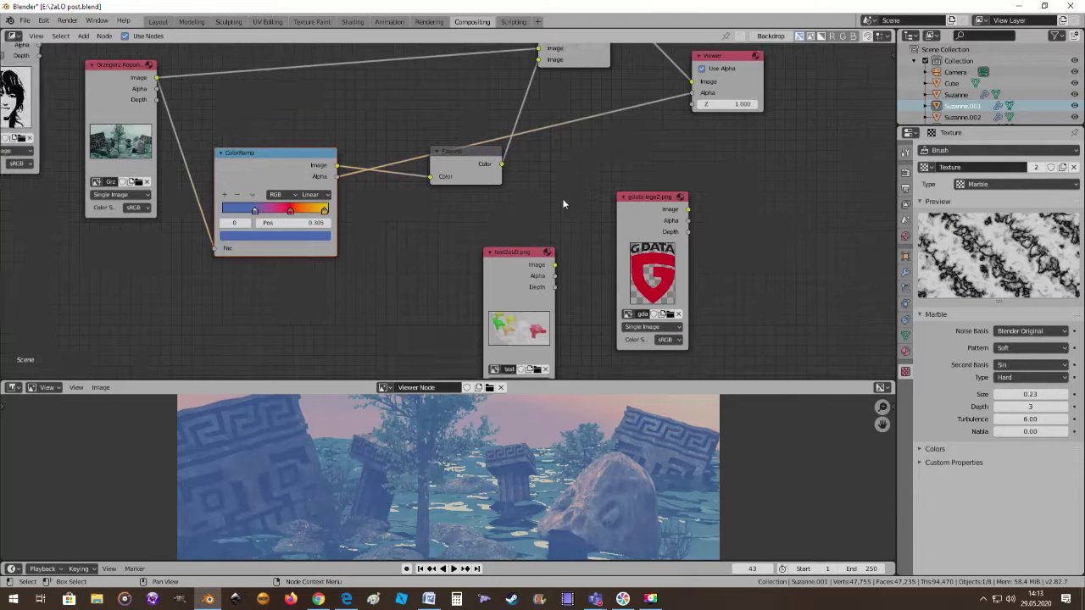
{"action": "middle_click_drag", "start_coordinate": [437, 223], "coordinate": [596, 201]}
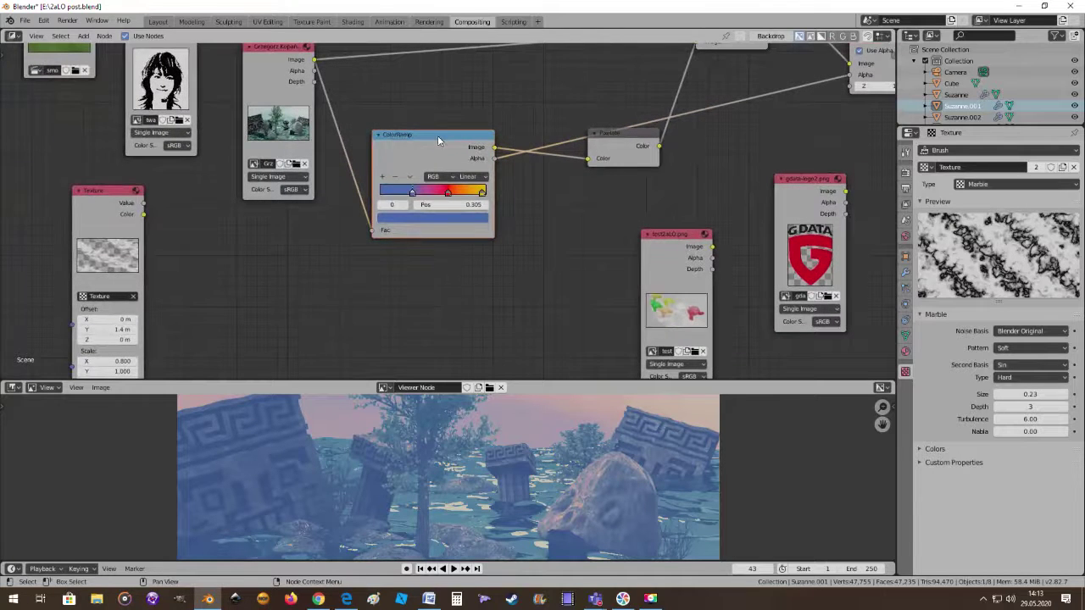
{"action": "mouse_move", "coordinate": [437, 136]}
{"action": "left_mouse_down"}
{"action": "mouse_move", "coordinate": [450, 139]}
{"action": "mouse_move", "coordinate": [442, 134]}
{"action": "left_mouse_up"}
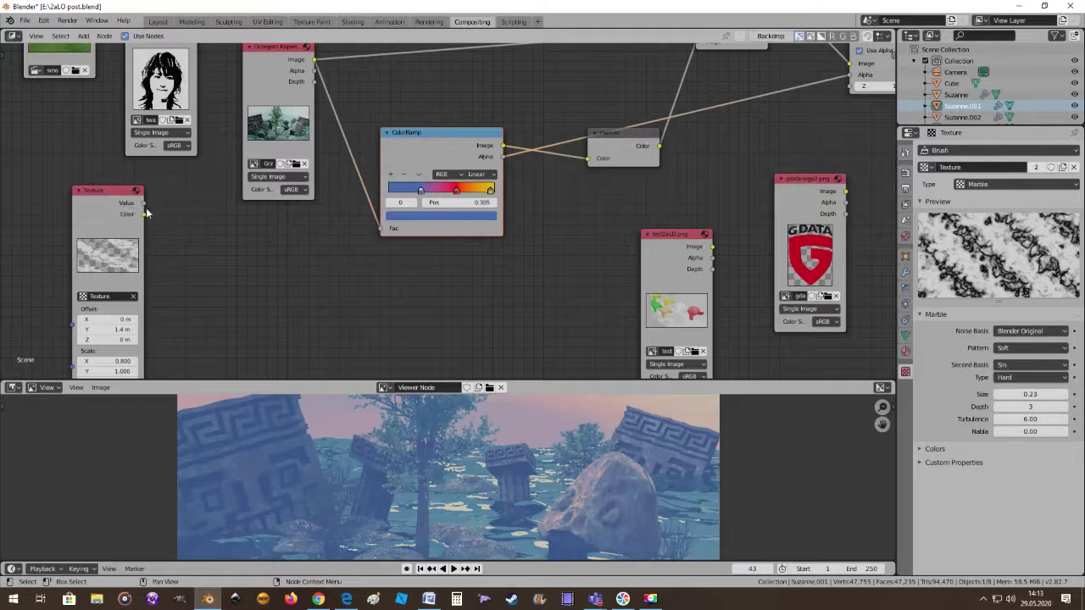
{"action": "mouse_move", "coordinate": [146, 203]}
{"action": "left_mouse_down"}
{"action": "mouse_move", "coordinate": [276, 228]}
{"action": "mouse_move", "coordinate": [380, 229]}
{"action": "left_mouse_up"}
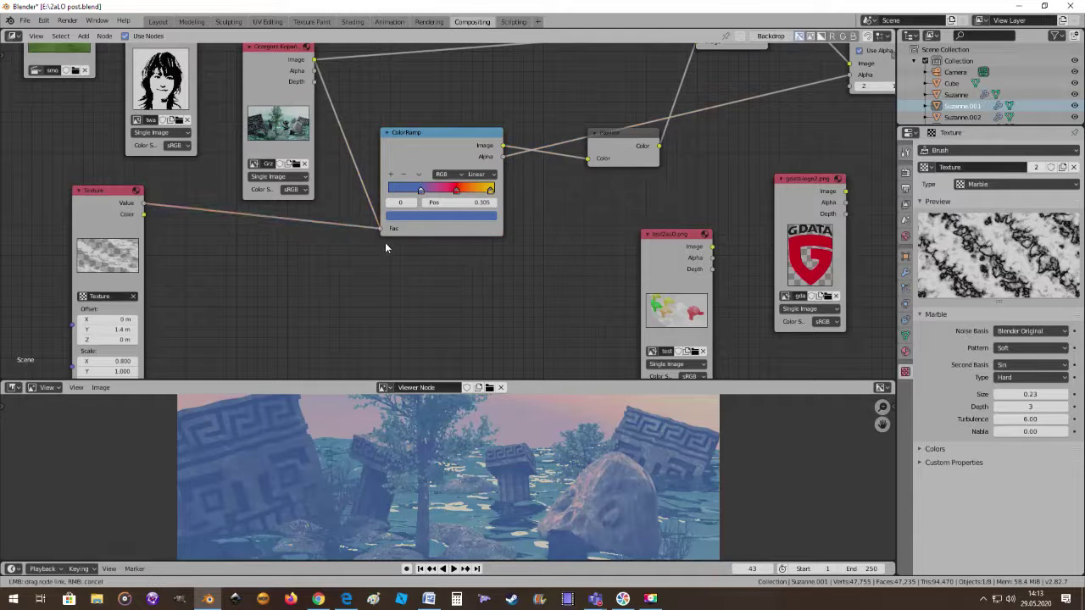
Reposition the Pixelate node above the ColorRamp and centre the ColorRamp in view
{"action": "middle_click_drag", "start_coordinate": [485, 326], "coordinate": [426, 277]}
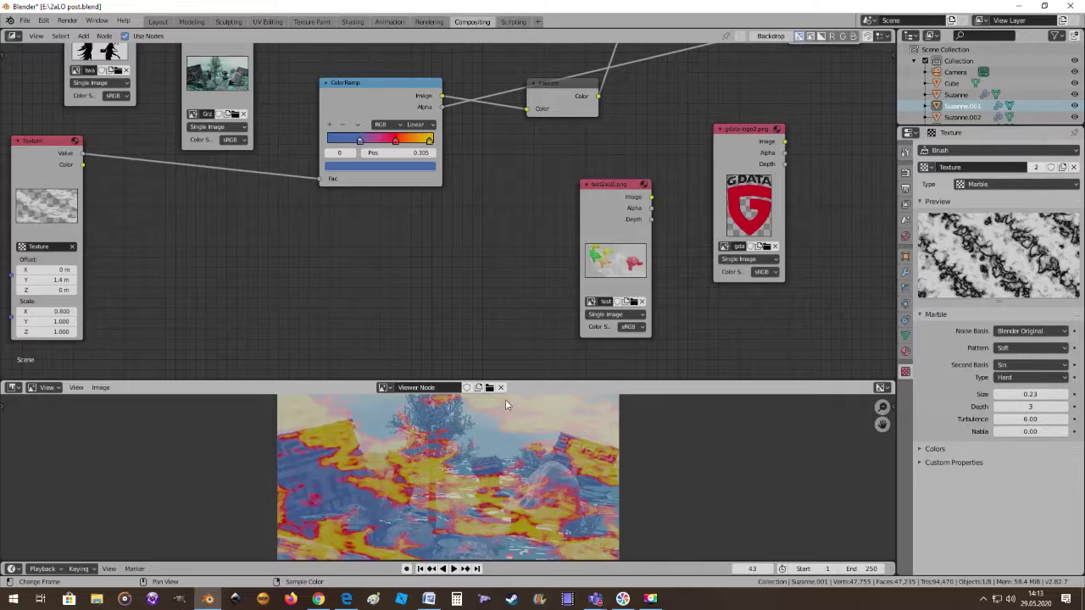
{"action": "scroll", "coordinate": [480, 489], "scroll_direction": "up", "scroll_amount": 2}
{"action": "scroll", "coordinate": [480, 489], "scroll_direction": "down", "scroll_amount": 3}
{"action": "scroll", "coordinate": [481, 489], "scroll_direction": "down", "scroll_amount": 1}
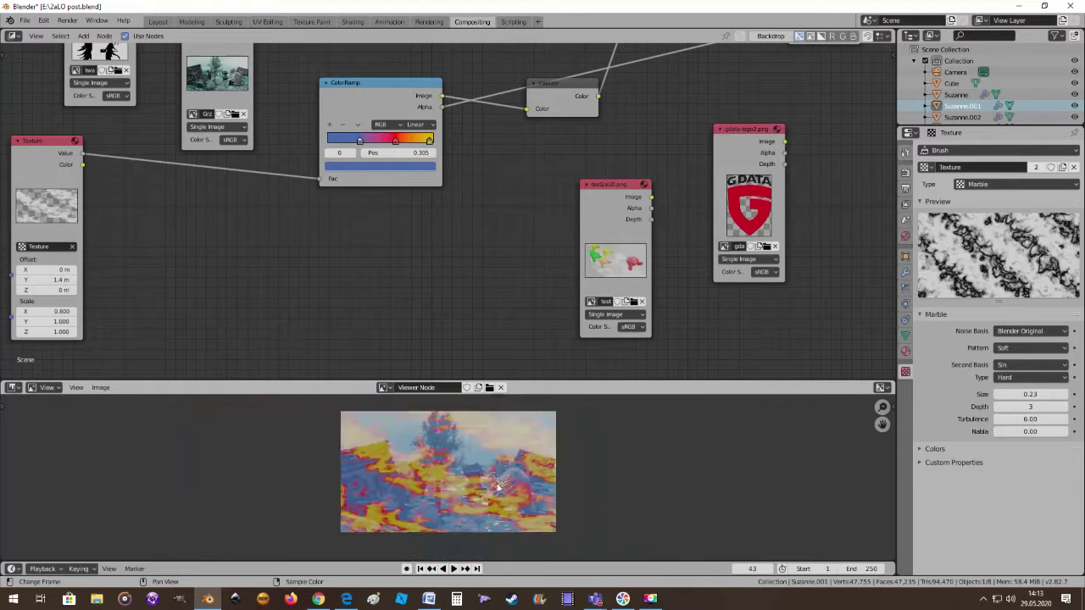
{"action": "middle_click_drag", "start_coordinate": [479, 287], "coordinate": [453, 331]}
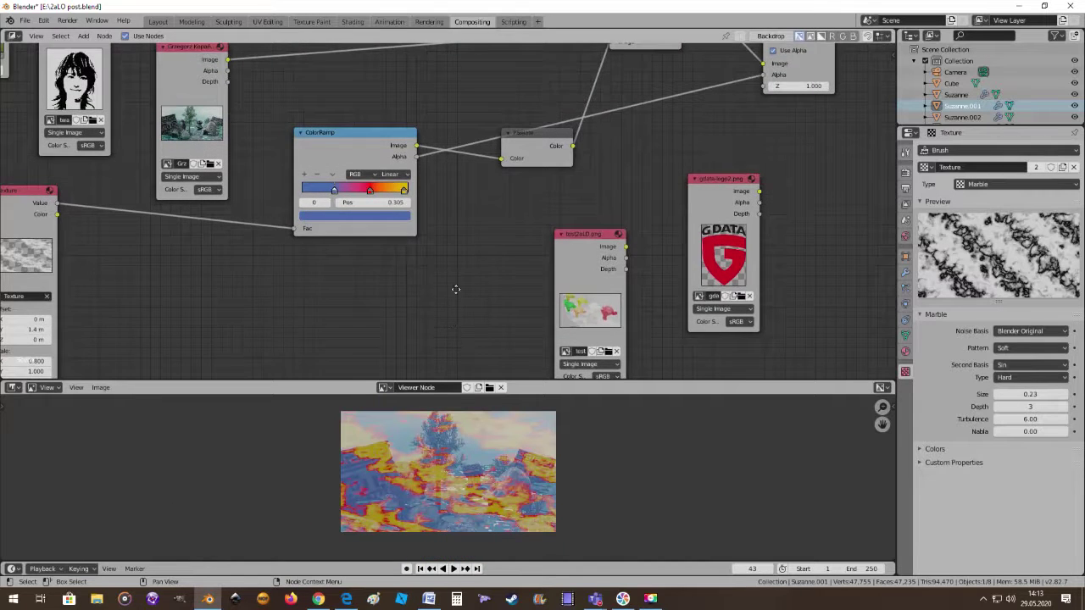
{"action": "middle_click_drag", "start_coordinate": [455, 290], "coordinate": [417, 345]}
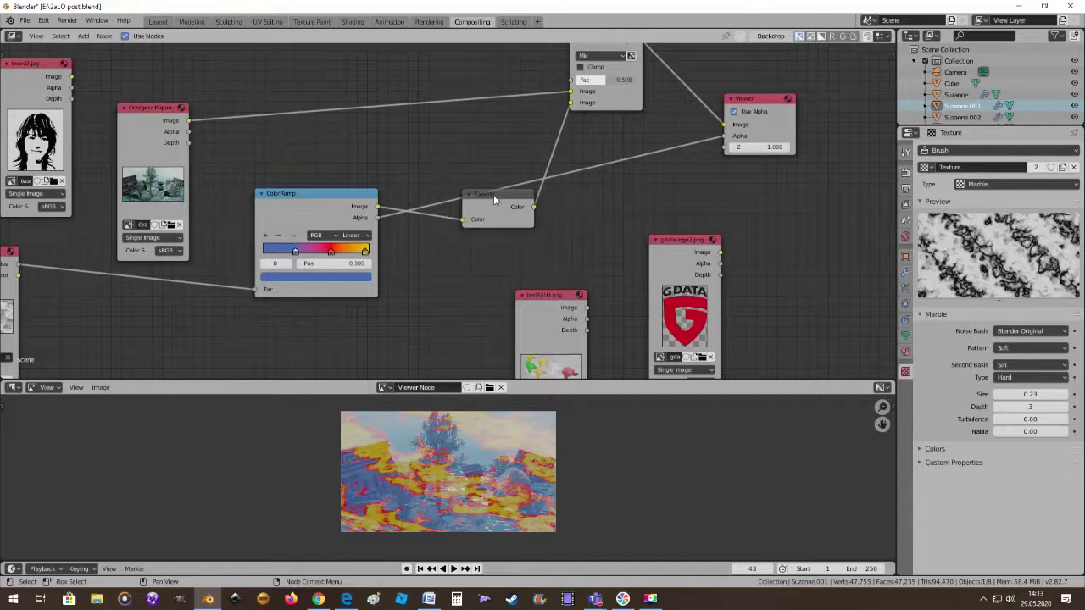
{"action": "left_click_drag", "start_coordinate": [493, 197], "coordinate": [482, 143]}
{"action": "scroll", "coordinate": [374, 224], "scroll_direction": "up", "scroll_amount": 2}
{"action": "middle_click_drag", "start_coordinate": [405, 246], "coordinate": [412, 165]}
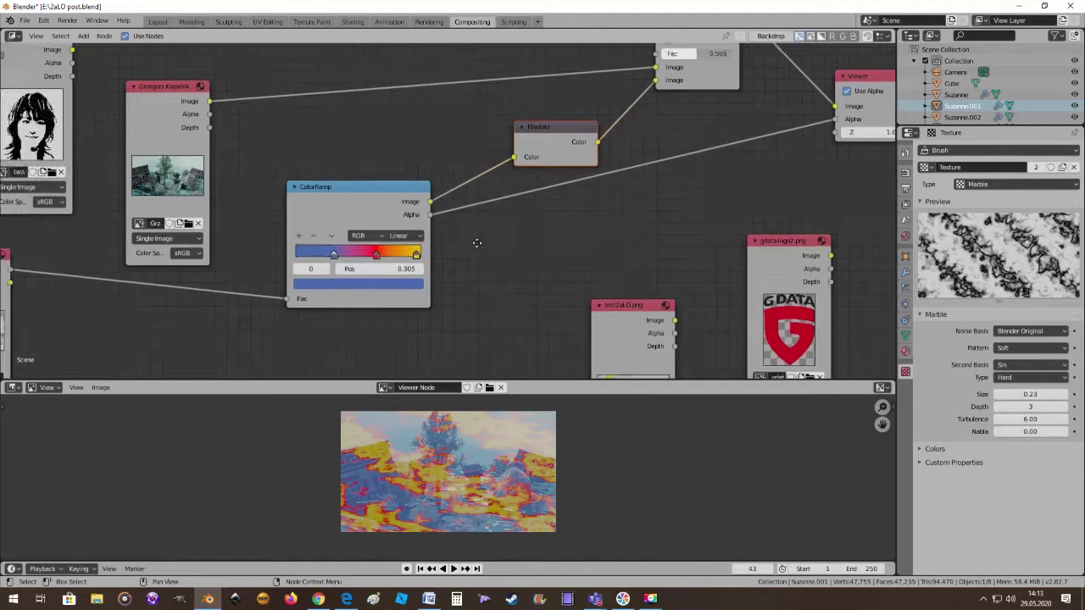
{"action": "middle_click_drag", "start_coordinate": [508, 221], "coordinate": [480, 235]}
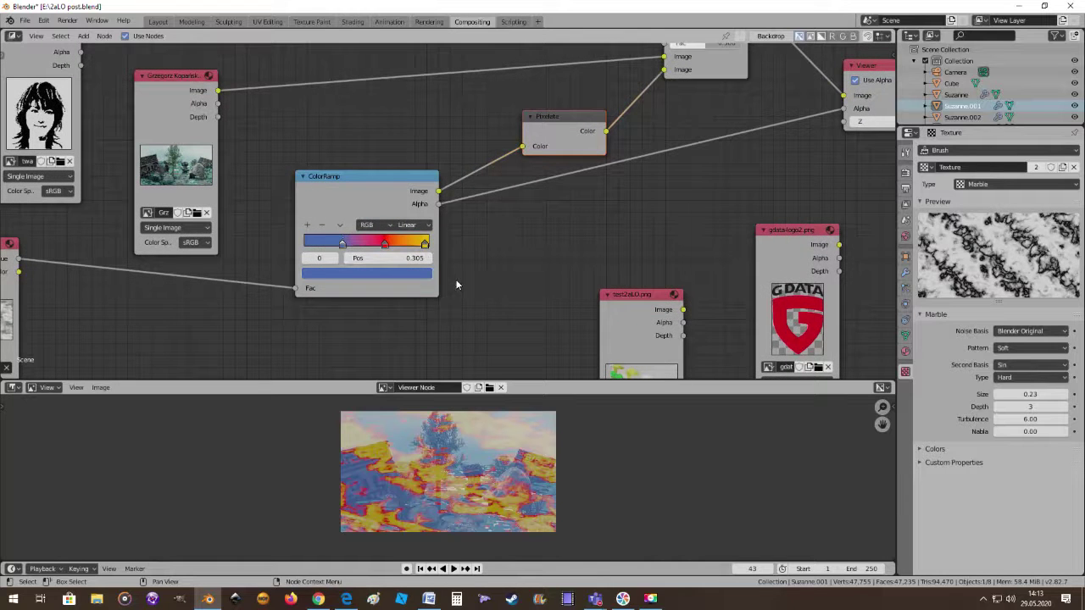
{"action": "scroll", "coordinate": [455, 278], "scroll_direction": "up", "scroll_amount": 1}
{"action": "scroll", "coordinate": [443, 270], "scroll_direction": "up", "scroll_amount": 1}
Set the rightmost yellow ColorRamp stop at 0.964 to alpha 0.000
{"action": "left_click", "coordinate": [421, 252]}
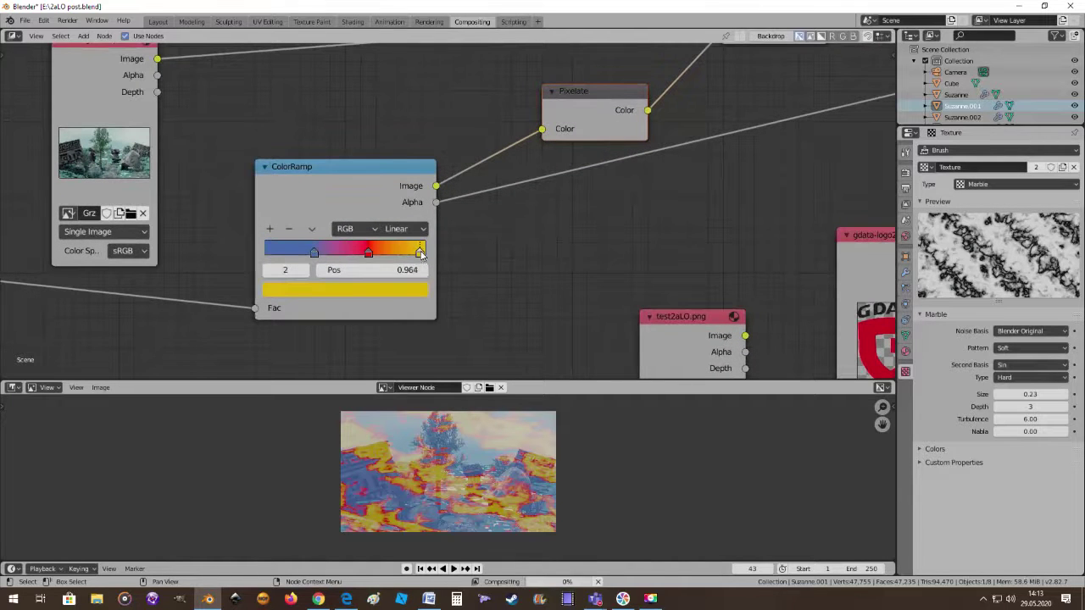
{"action": "left_click", "coordinate": [390, 289]}
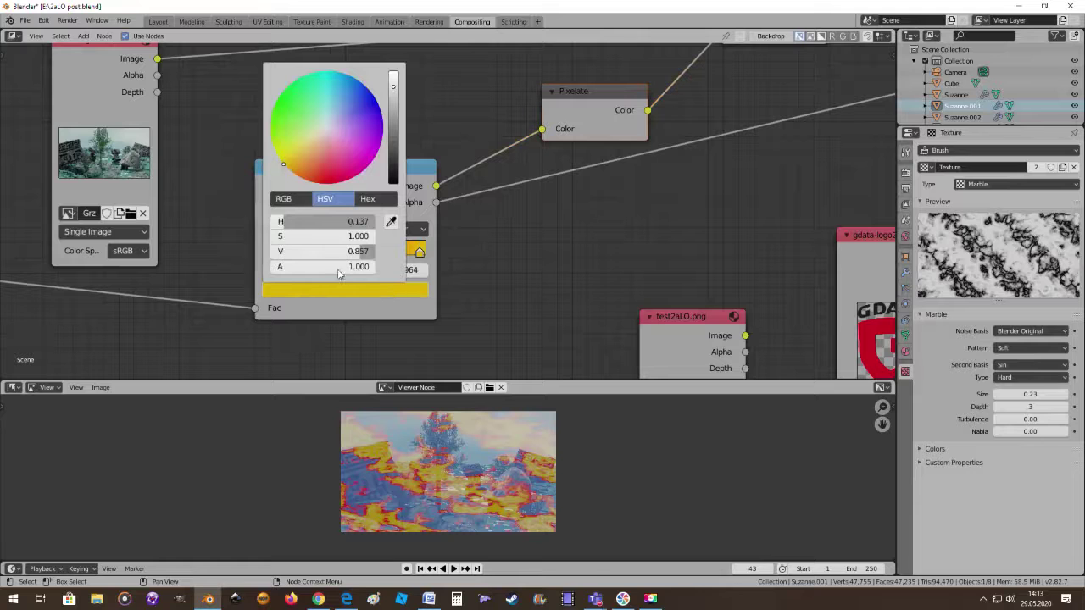
{"action": "mouse_move", "coordinate": [361, 266]}
{"action": "left_mouse_down"}
{"action": "mouse_move", "coordinate": [278, 266]}
{"action": "mouse_move", "coordinate": [315, 266]}
{"action": "left_mouse_up"}
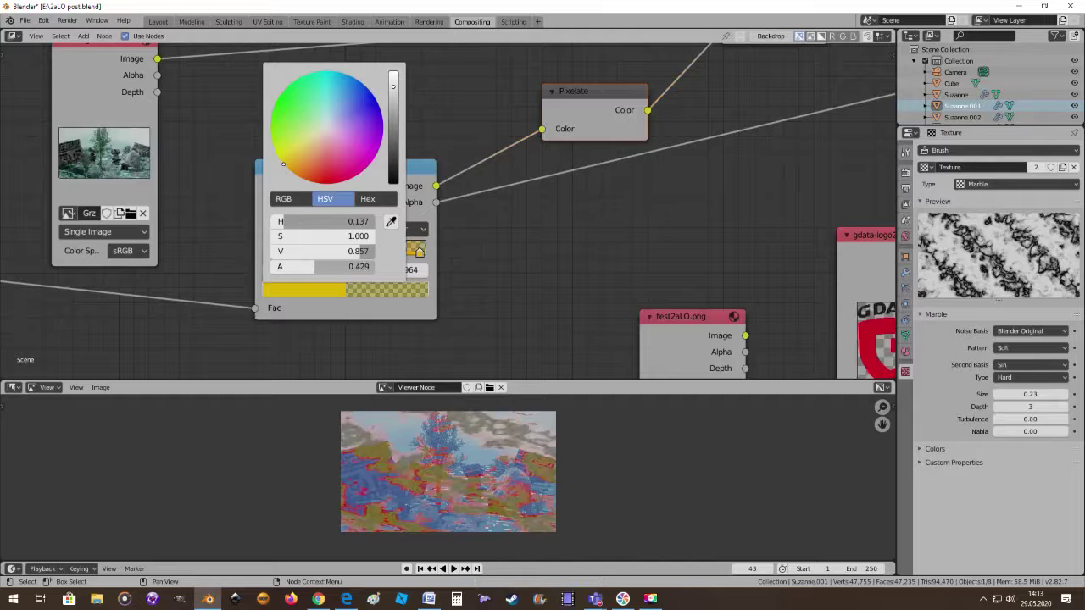
{"action": "left_click_drag", "start_coordinate": [315, 266], "coordinate": [271, 266]}
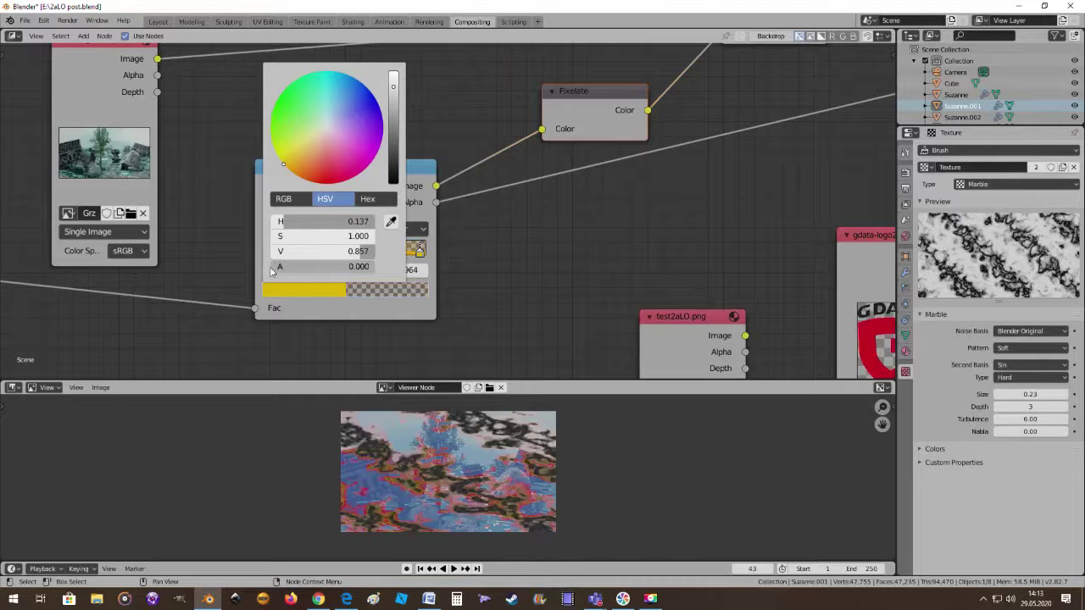
{"action": "scroll", "coordinate": [506, 310], "scroll_direction": "down", "scroll_amount": 1}
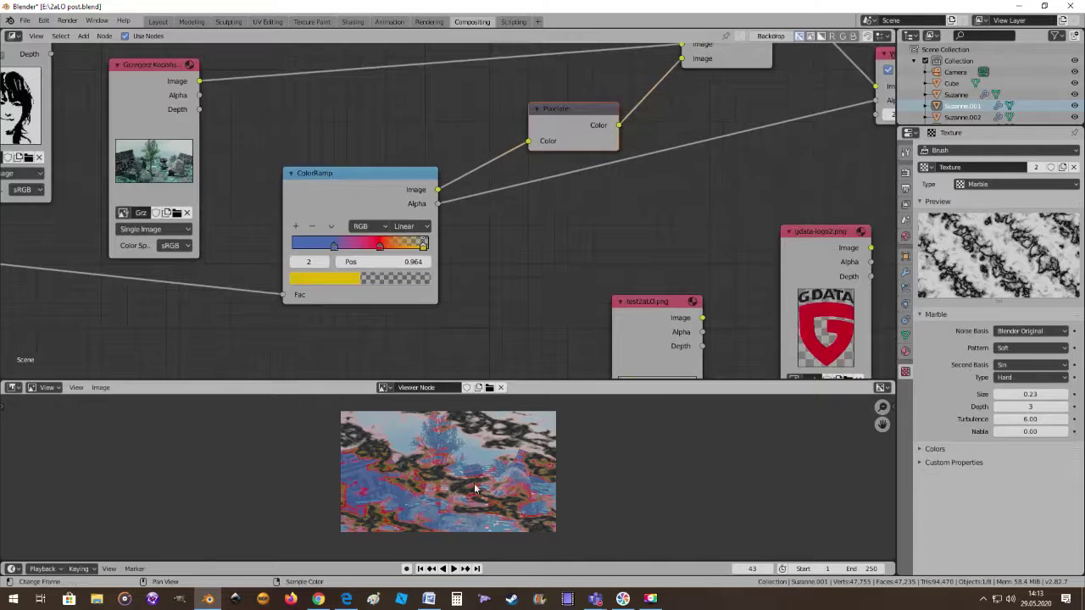
{"action": "middle_click_drag", "start_coordinate": [593, 266], "coordinate": [456, 328]}
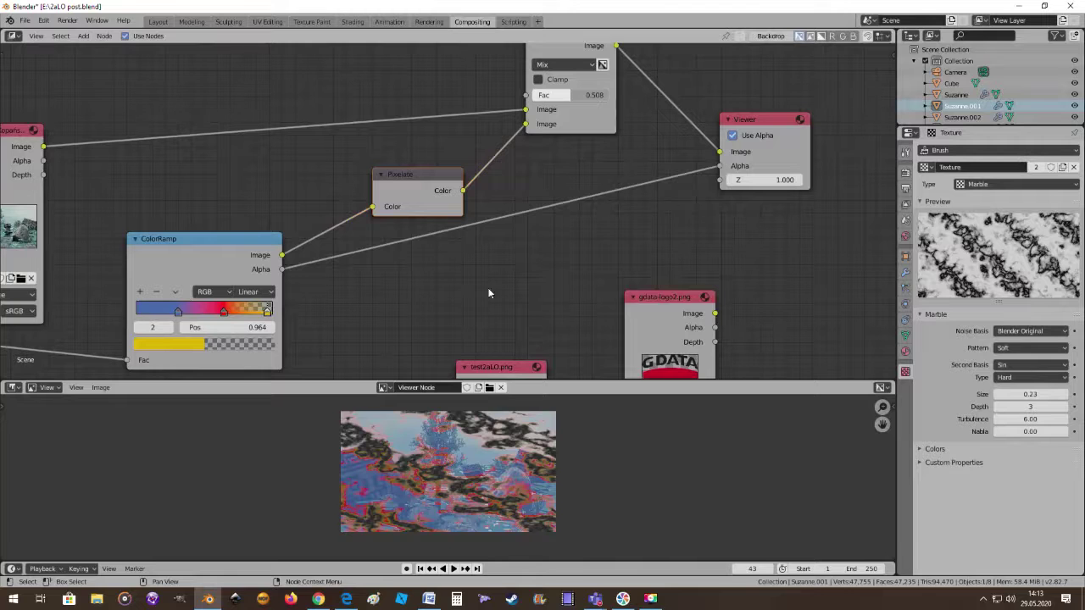
{"action": "scroll", "coordinate": [455, 485], "scroll_direction": "up", "scroll_amount": 4}
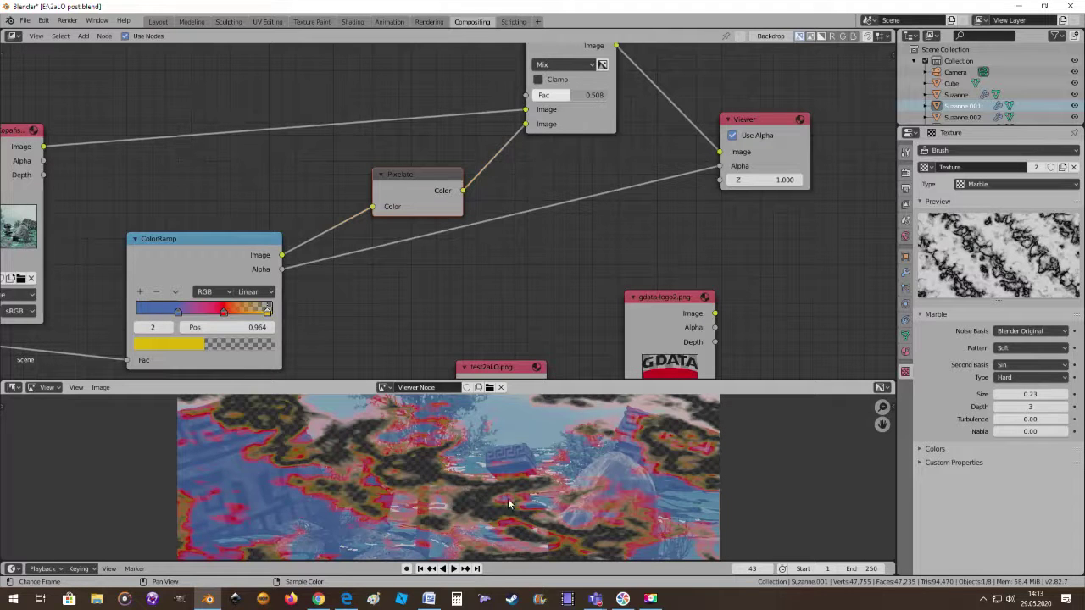
{"action": "scroll", "coordinate": [440, 484], "scroll_direction": "down", "scroll_amount": 2}
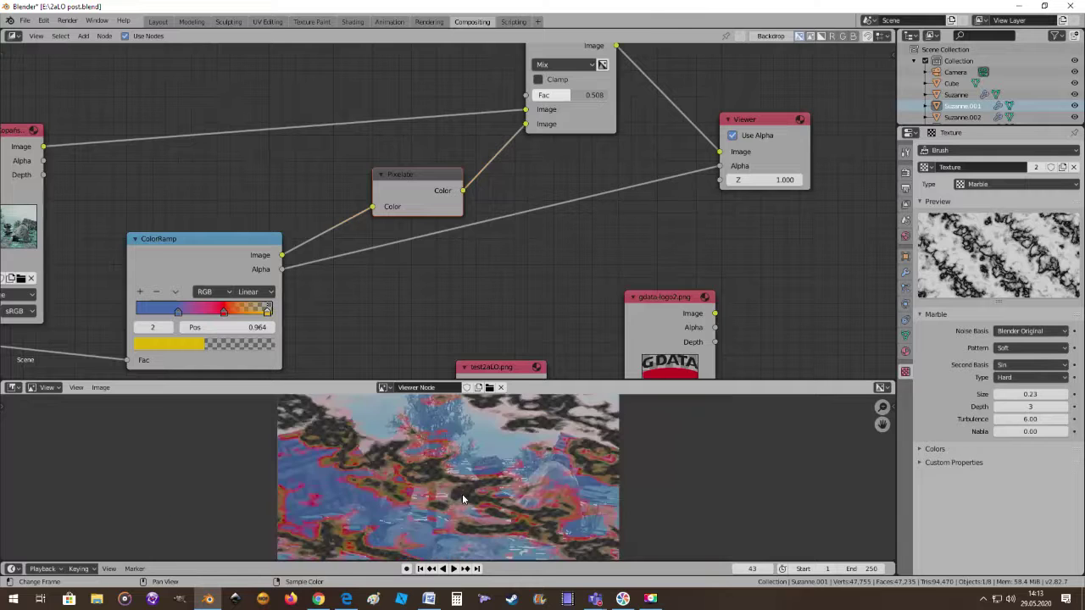
{"action": "middle_click_drag", "start_coordinate": [404, 319], "coordinate": [473, 325]}
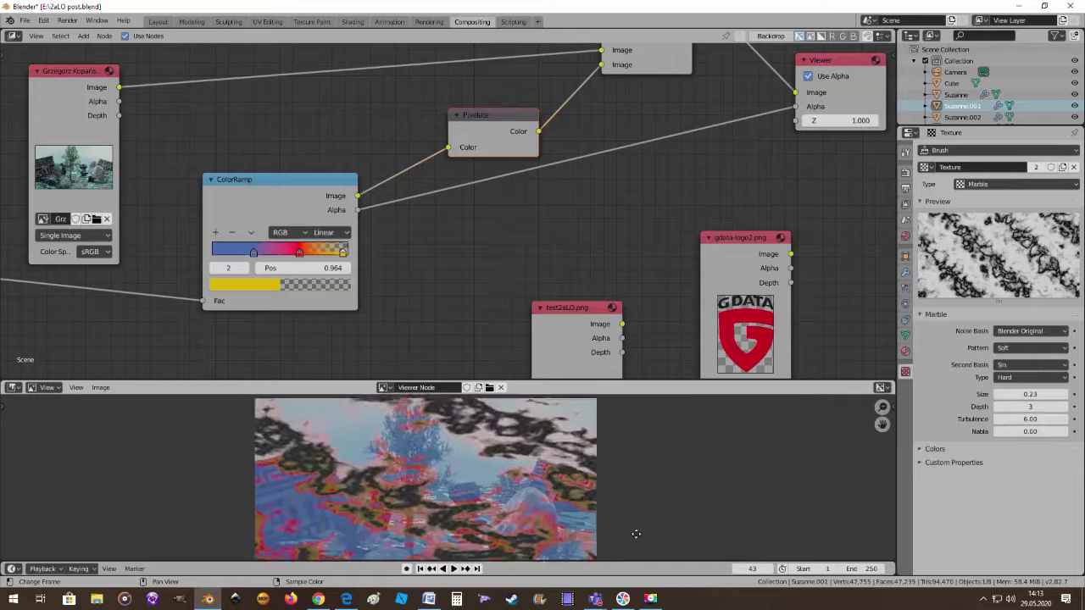
{"action": "middle_click_drag", "start_coordinate": [671, 496], "coordinate": [636, 533]}
{"action": "scroll", "coordinate": [432, 271], "scroll_direction": "down", "scroll_amount": 2}
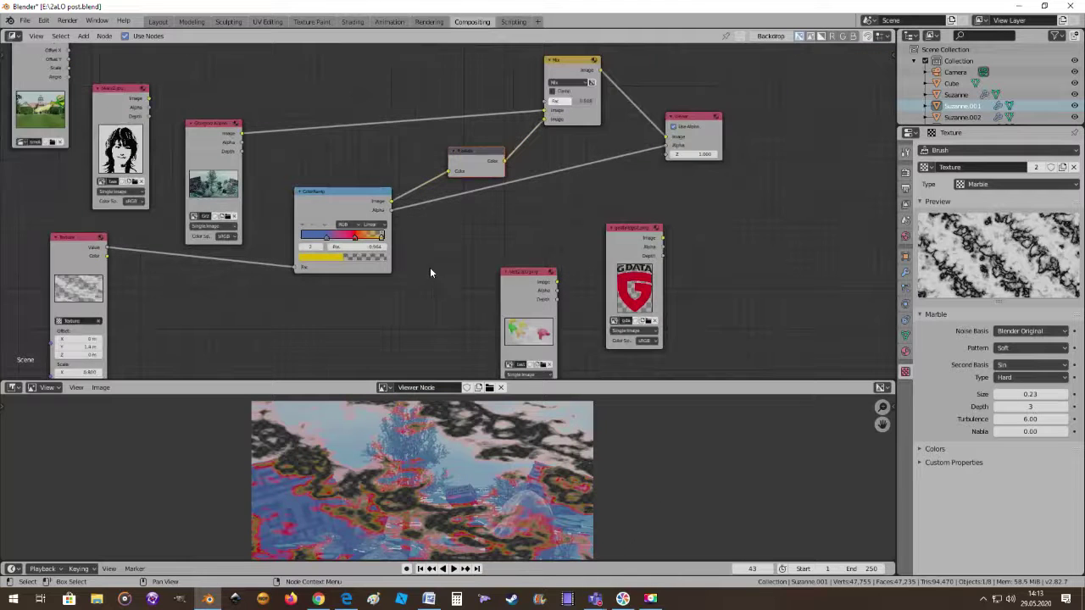
{"action": "middle_click_drag", "start_coordinate": [430, 267], "coordinate": [451, 325]}
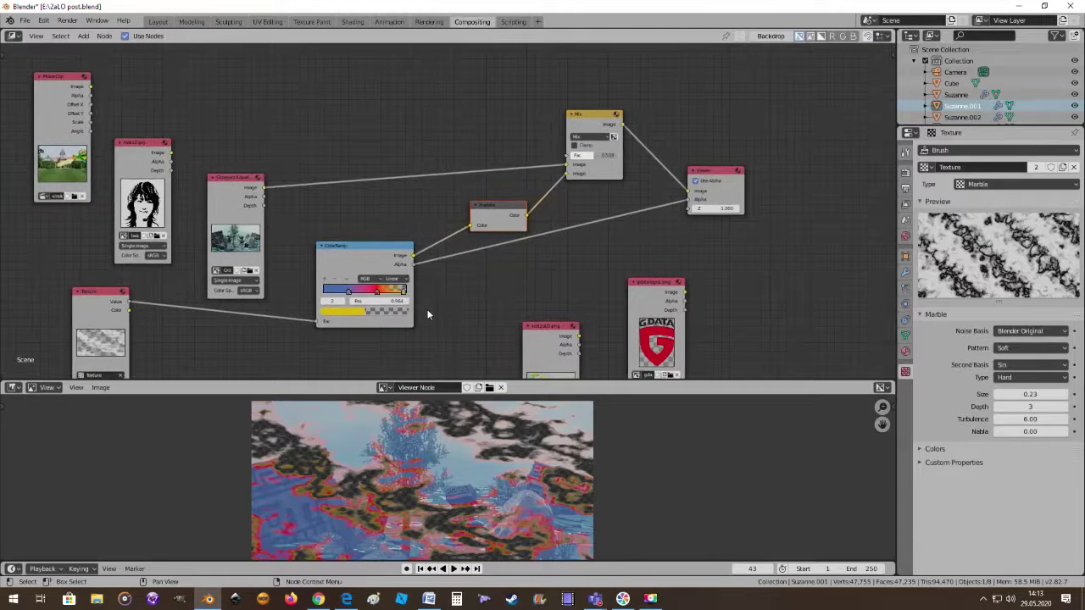
{"action": "scroll", "coordinate": [496, 263], "scroll_direction": "up", "scroll_amount": 1}
{"action": "scroll", "coordinate": [505, 256], "scroll_direction": "up", "scroll_amount": 1}
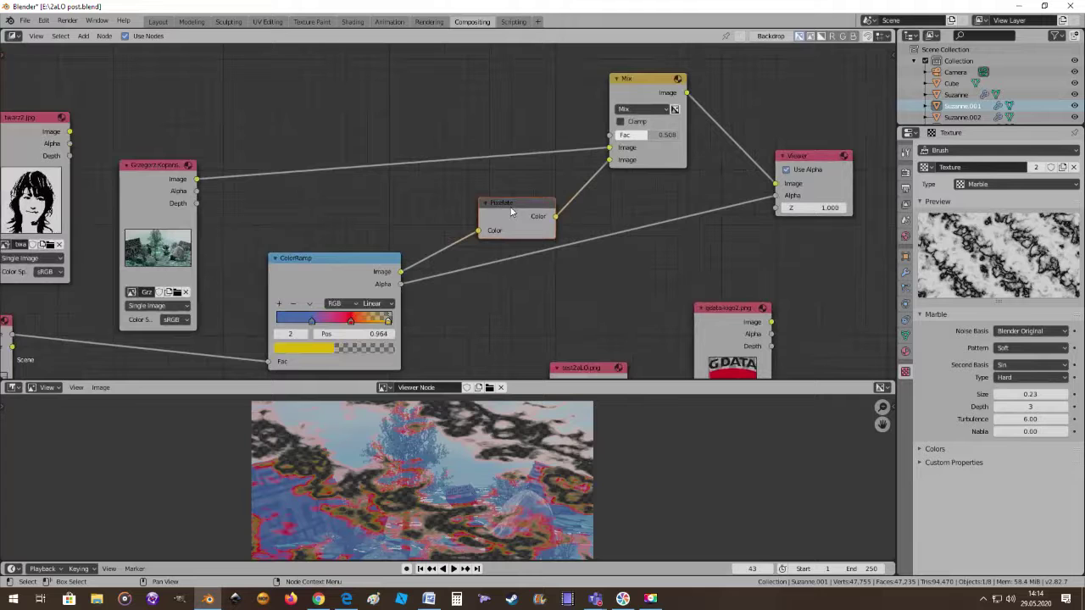
Raise the background render node and pull the Pixelate node out of its links
{"action": "left_click_drag", "start_coordinate": [512, 208], "coordinate": [497, 200]}
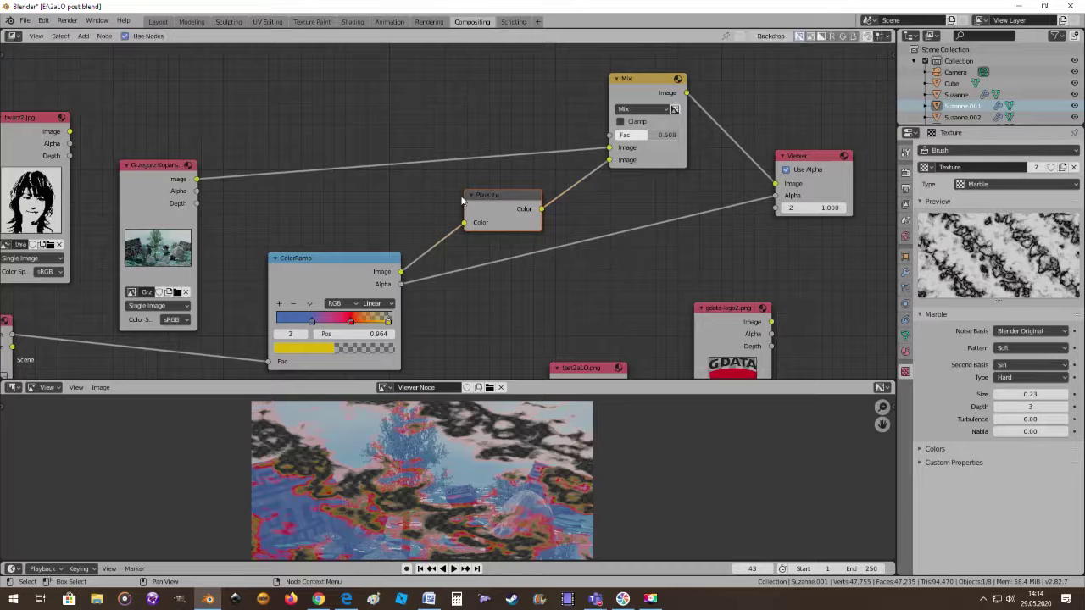
{"action": "left_click_drag", "start_coordinate": [165, 169], "coordinate": [165, 106]}
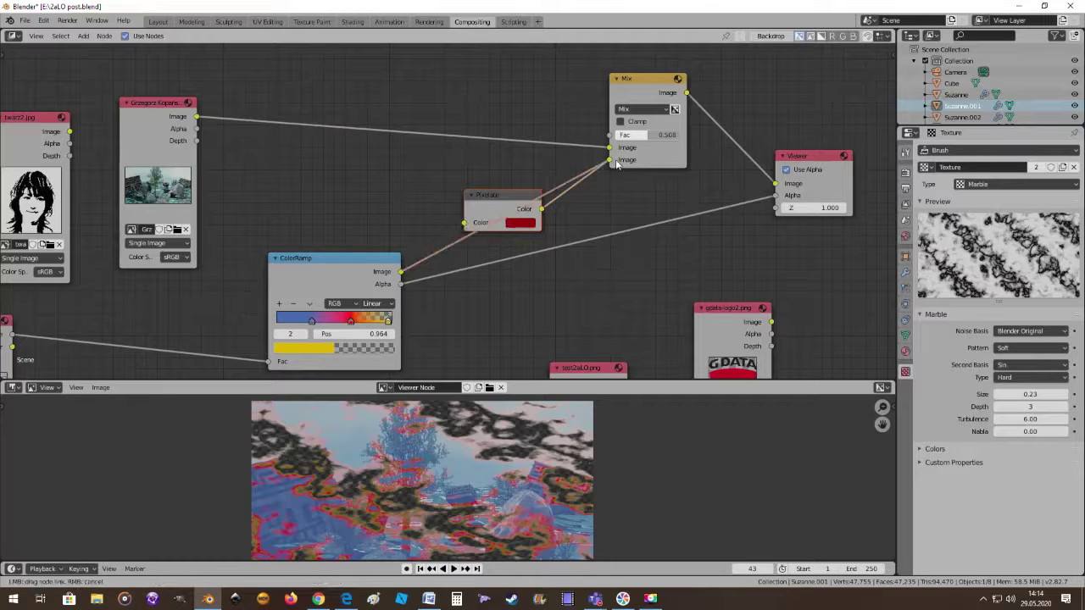
{"action": "left_click_drag", "start_coordinate": [499, 193], "coordinate": [408, 160], "text": "alt"}
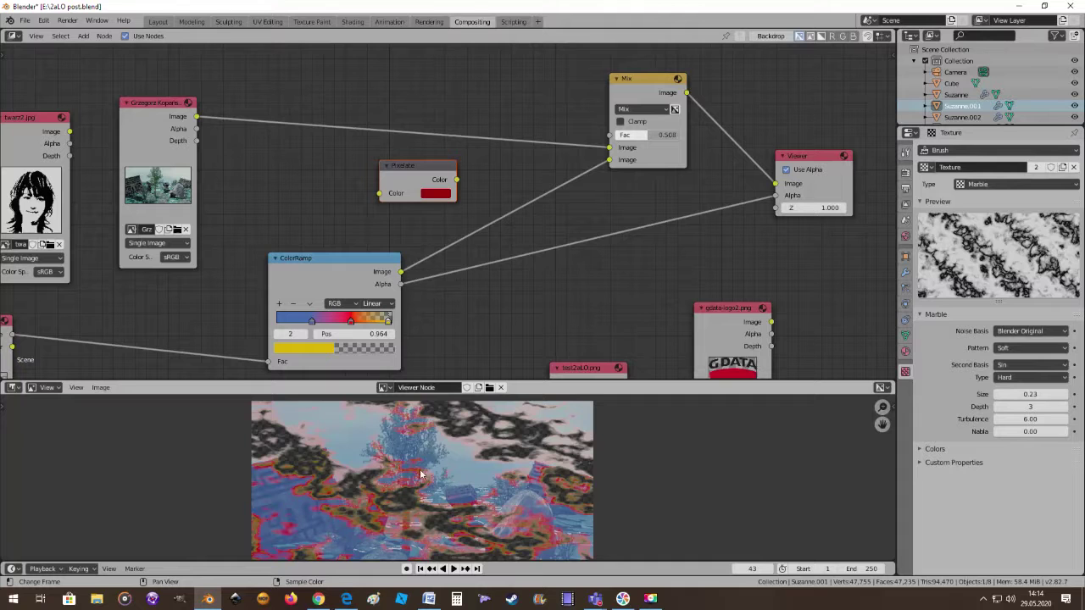
Delete the Pixelate node and drop an Inpaint filter onto the ColorRamp–Mix link
{"action": "key", "text": "x"}
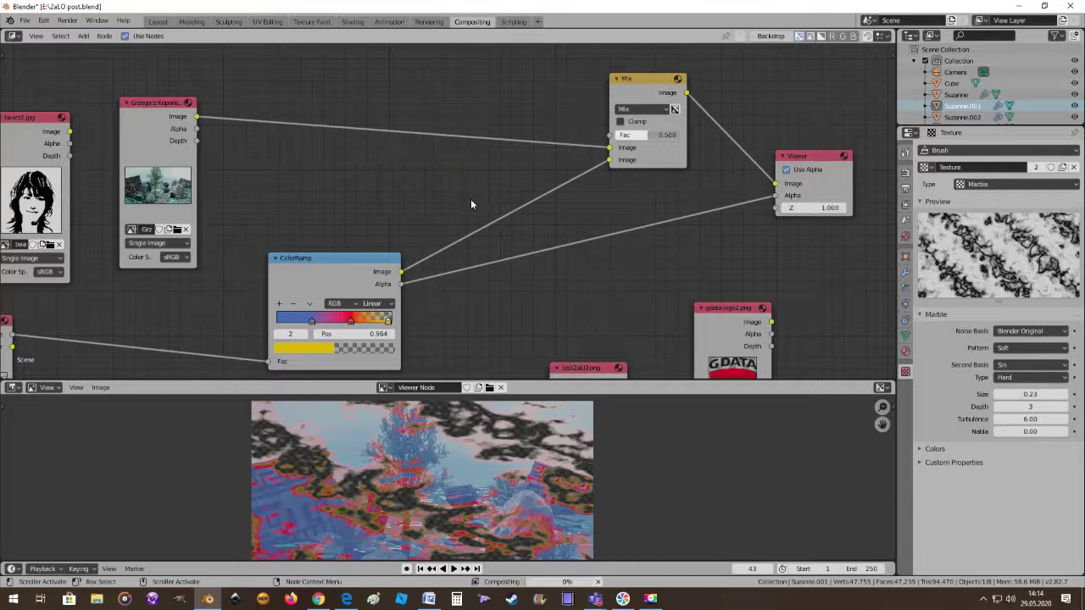
{"action": "left_click", "coordinate": [83, 35]}
{"action": "mouse_move", "coordinate": [99, 111]}
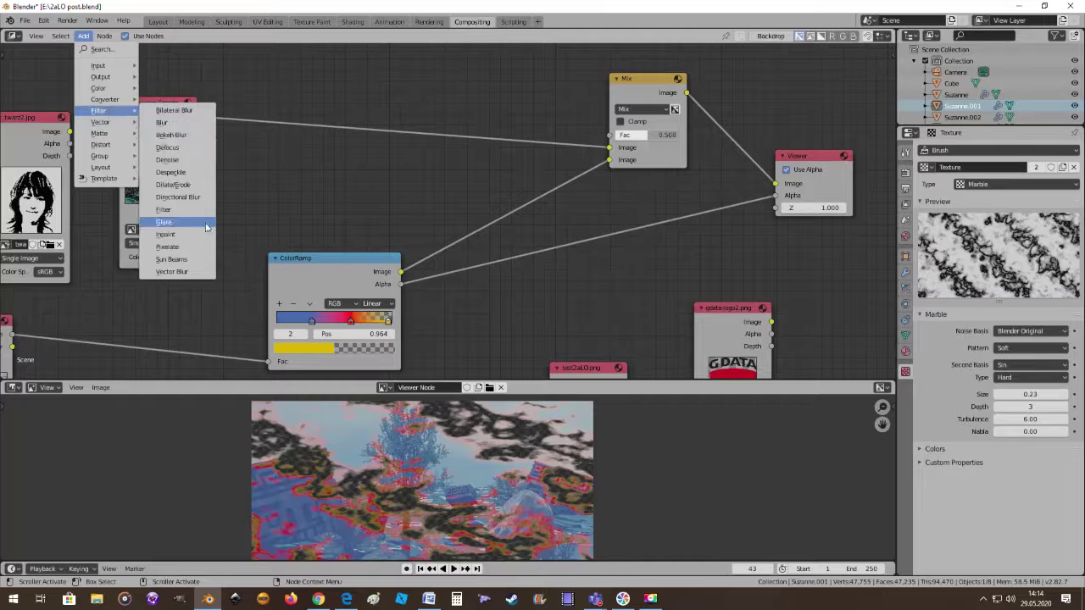
{"action": "left_click", "coordinate": [202, 234]}
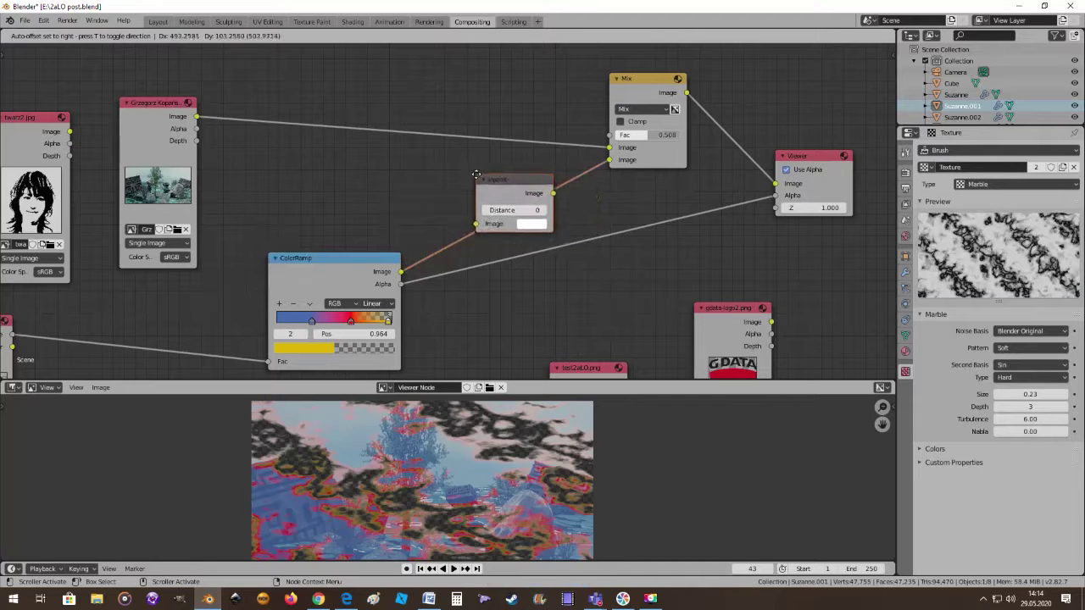
{"action": "left_click", "coordinate": [477, 180]}
Set Inpaint Distance to 351 and cut the ColorRamp Alpha link to the Viewer
{"action": "scroll", "coordinate": [555, 250], "scroll_direction": "up", "scroll_amount": 2}
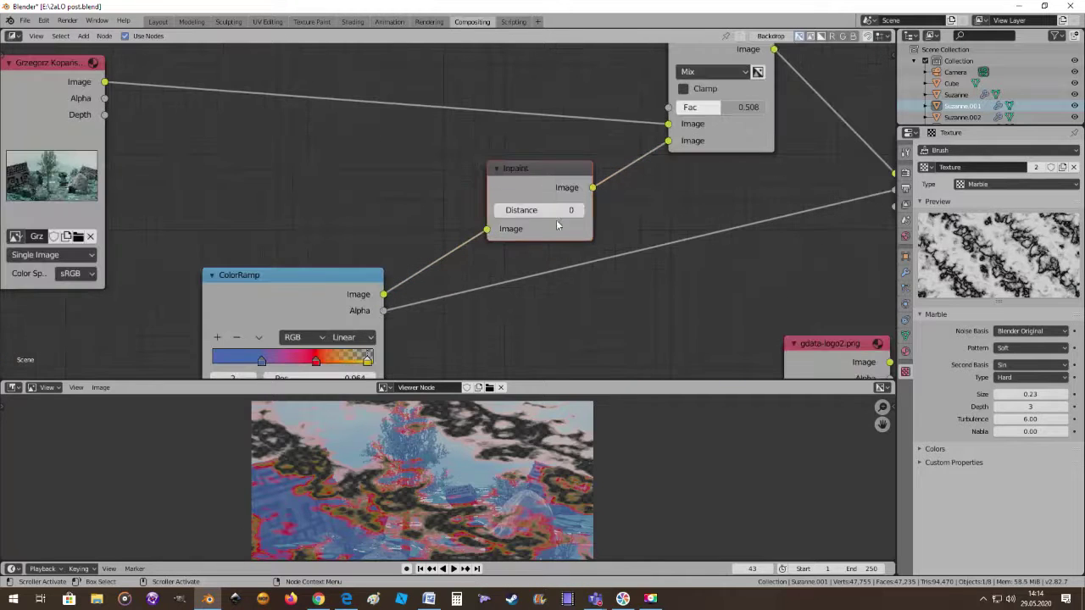
{"action": "mouse_move", "coordinate": [551, 212]}
{"action": "left_mouse_down"}
{"action": "mouse_move", "coordinate": [584, 212]}
{"action": "mouse_move", "coordinate": [511, 249]}
{"action": "left_mouse_up"}
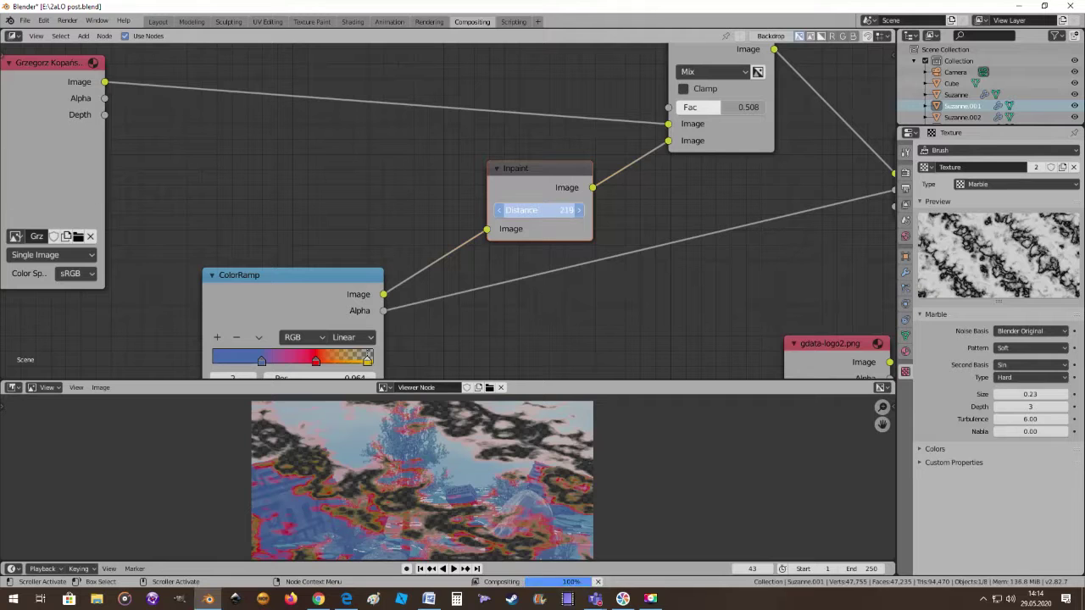
{"action": "scroll", "coordinate": [511, 249], "scroll_direction": "down", "scroll_amount": 1}
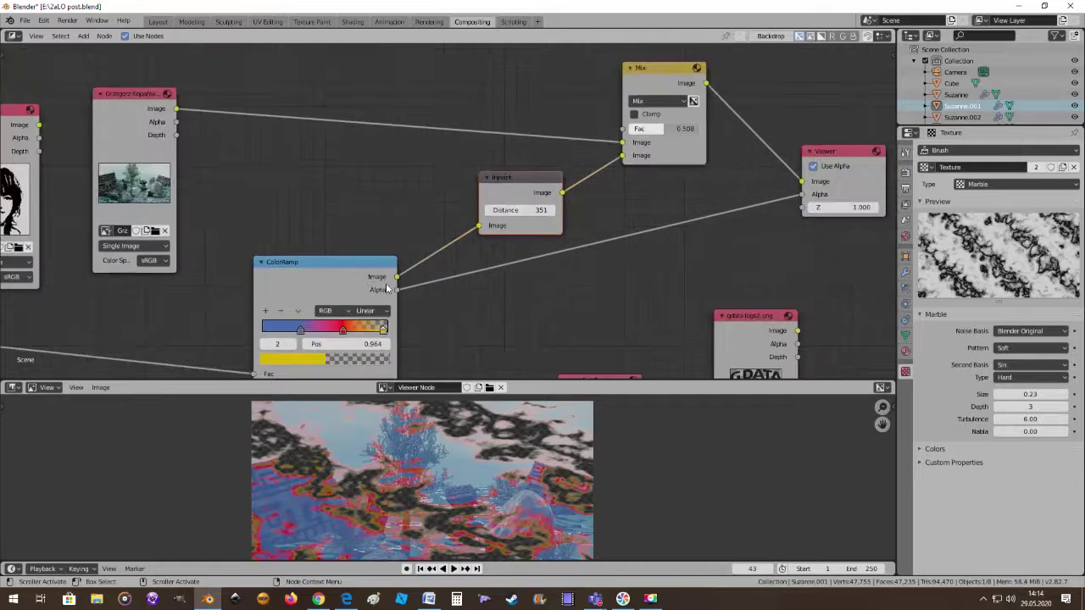
{"action": "left_click_drag", "start_coordinate": [345, 259], "coordinate": [379, 271]}
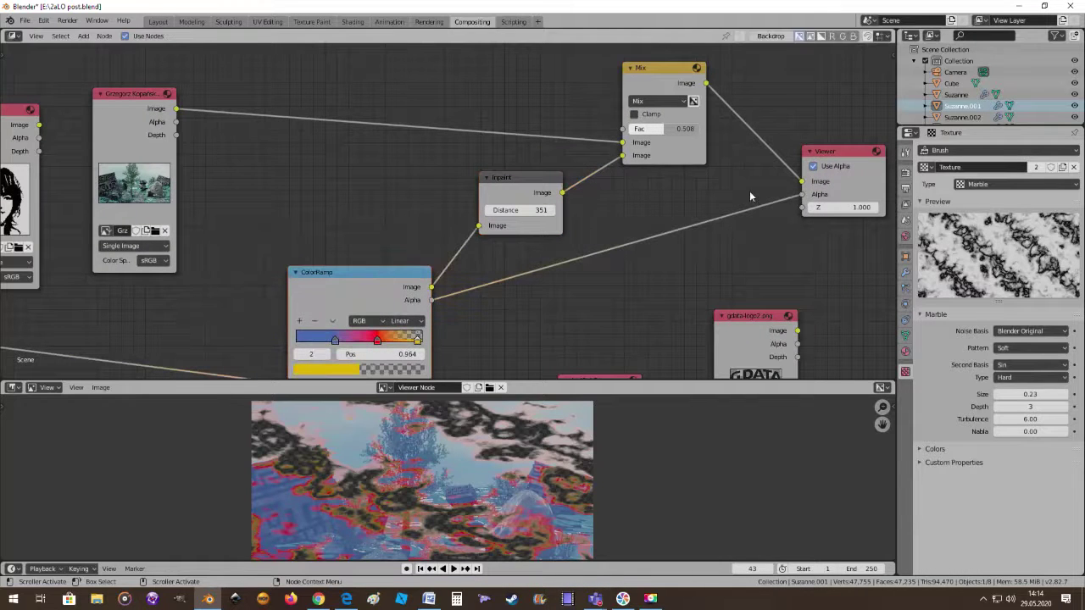
{"action": "left_click_drag", "start_coordinate": [803, 196], "coordinate": [730, 226]}
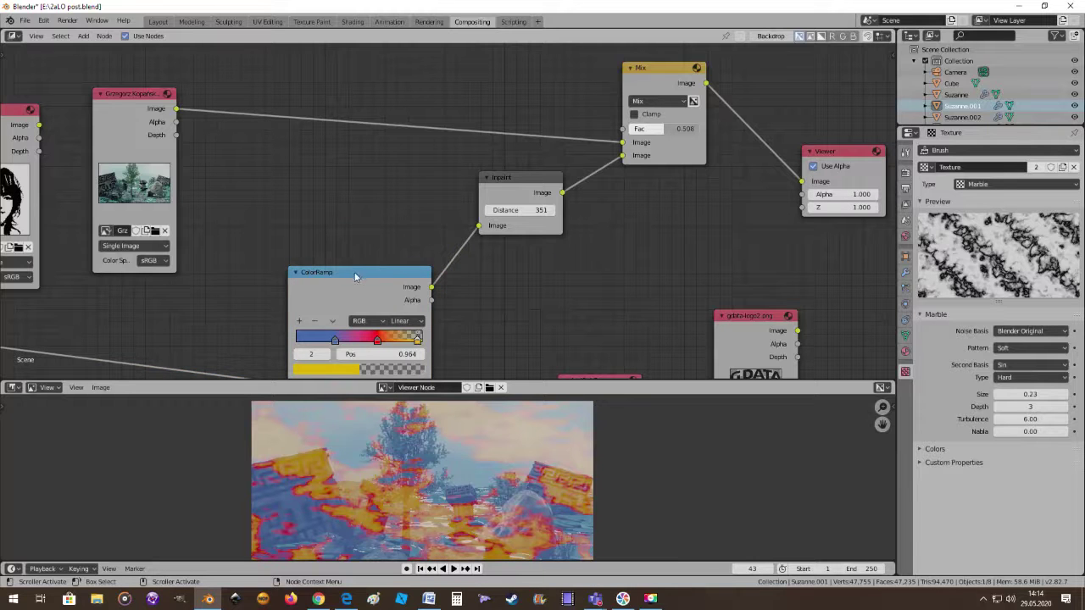
Lower the Inpaint node's Distance to 13
{"action": "left_click_drag", "start_coordinate": [356, 277], "coordinate": [333, 238]}
{"action": "middle_click_drag", "start_coordinate": [525, 244], "coordinate": [508, 207]}
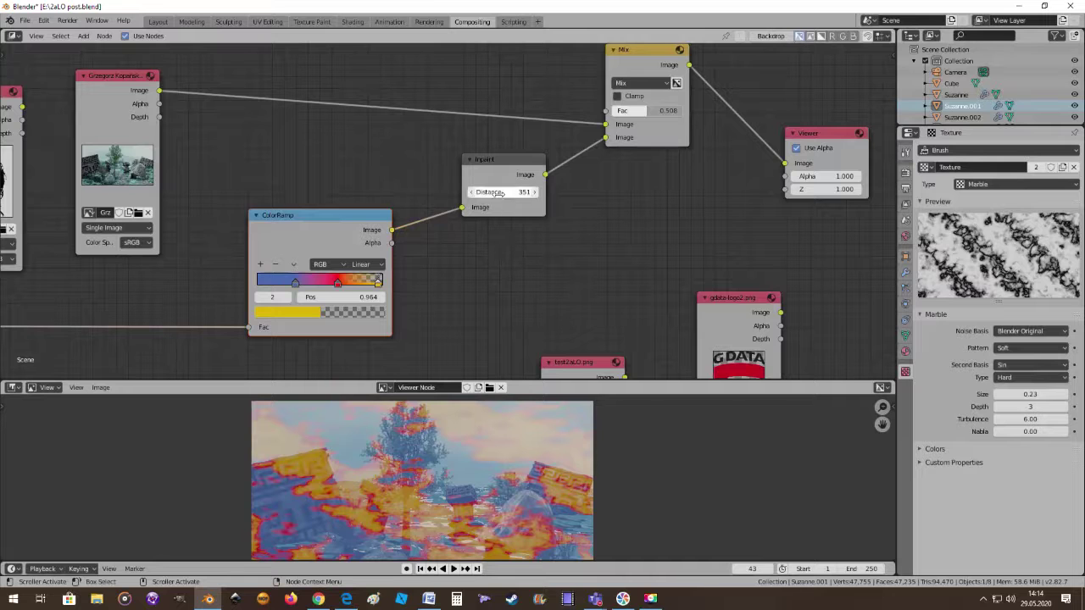
{"action": "mouse_move", "coordinate": [509, 192]}
{"action": "left_mouse_down"}
{"action": "mouse_move", "coordinate": [542, 191]}
{"action": "mouse_move", "coordinate": [508, 191]}
{"action": "left_mouse_up"}
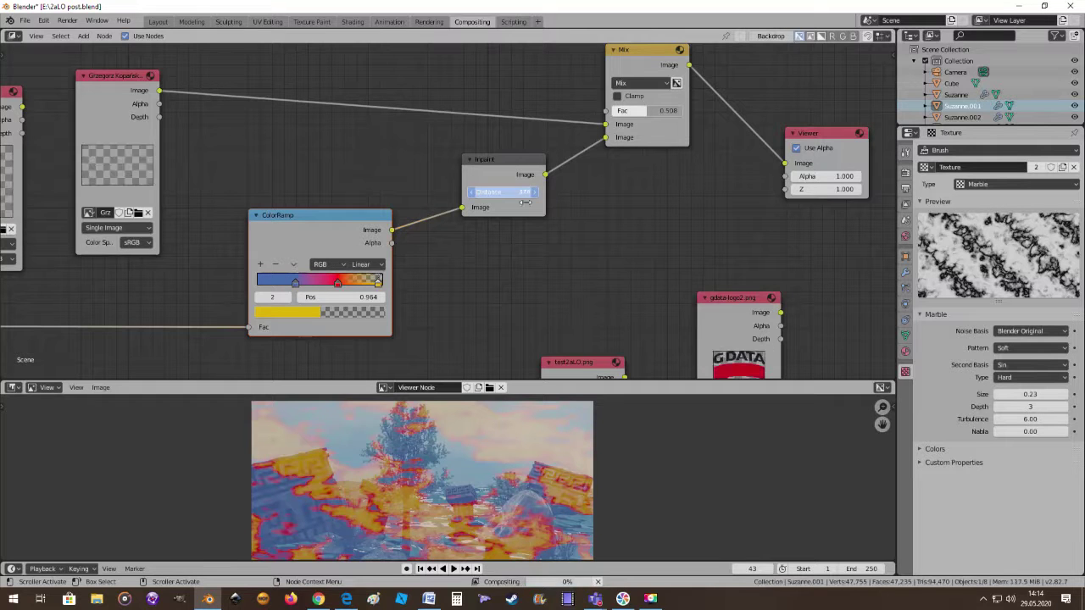
{"action": "scroll", "coordinate": [748, 303], "scroll_direction": "down", "scroll_amount": 1}
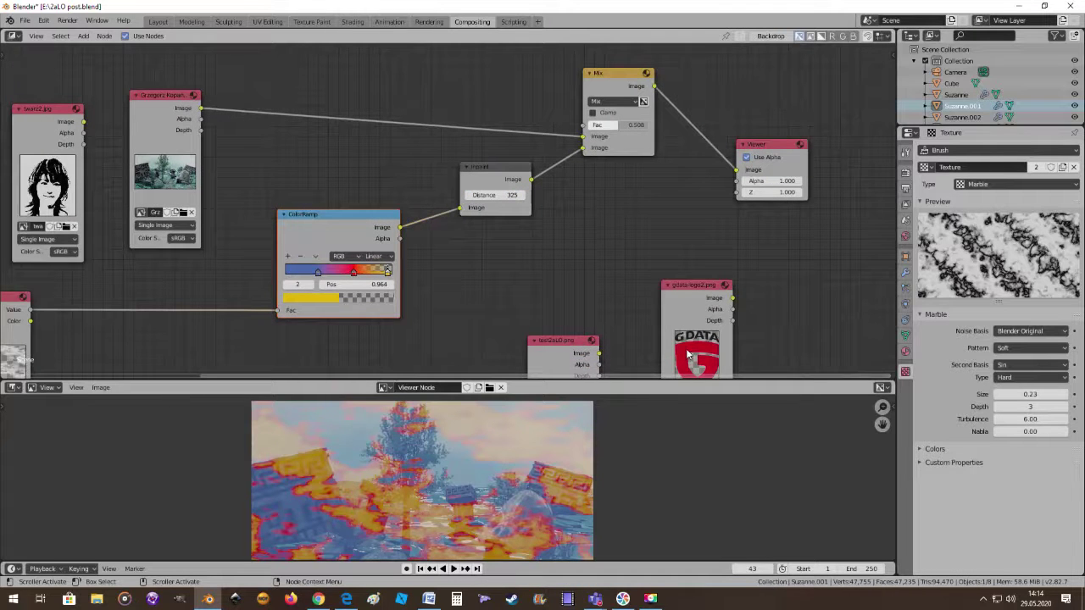
{"action": "scroll", "coordinate": [434, 312], "scroll_direction": "down", "scroll_amount": 1}
{"action": "scroll", "coordinate": [460, 307], "scroll_direction": "up", "scroll_amount": 1}
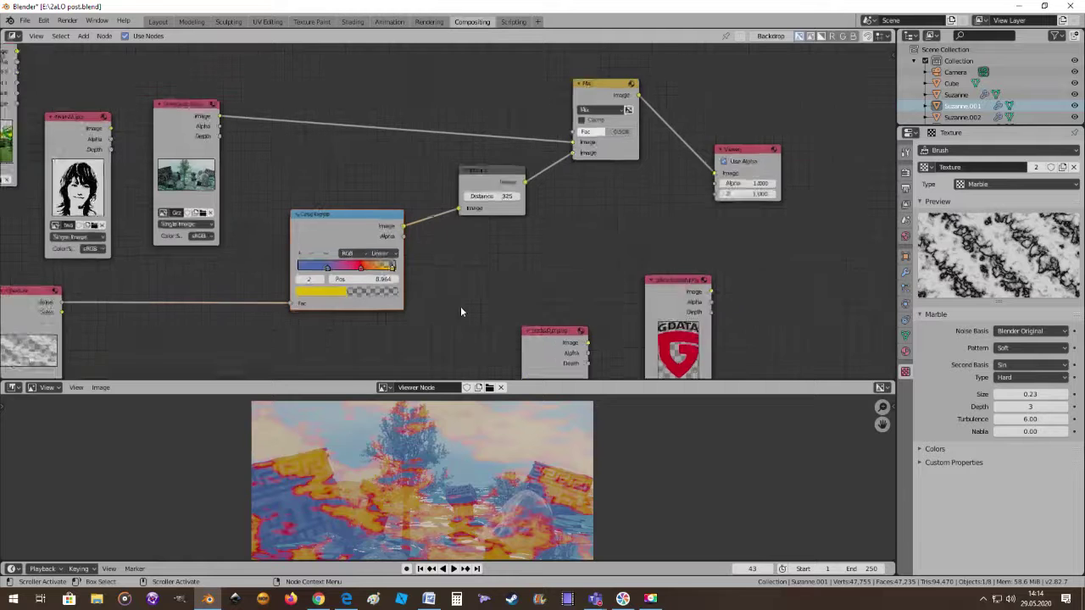
{"action": "scroll", "coordinate": [495, 220], "scroll_direction": "up", "scroll_amount": 1}
{"action": "left_click", "coordinate": [479, 191]}
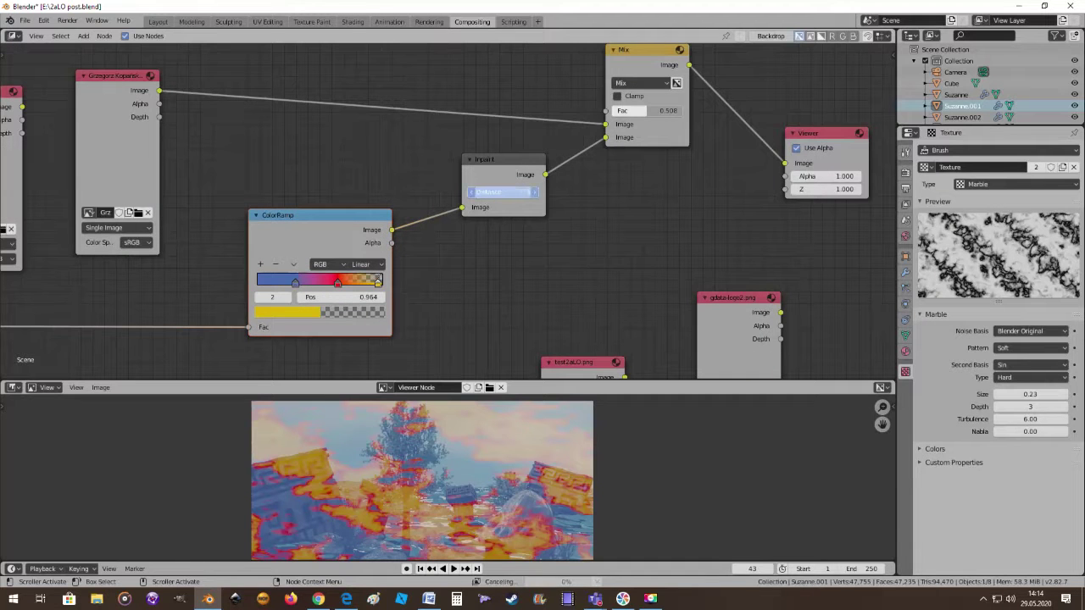
{"action": "type", "text": " 13"}
{"action": "key", "text": "Return"}
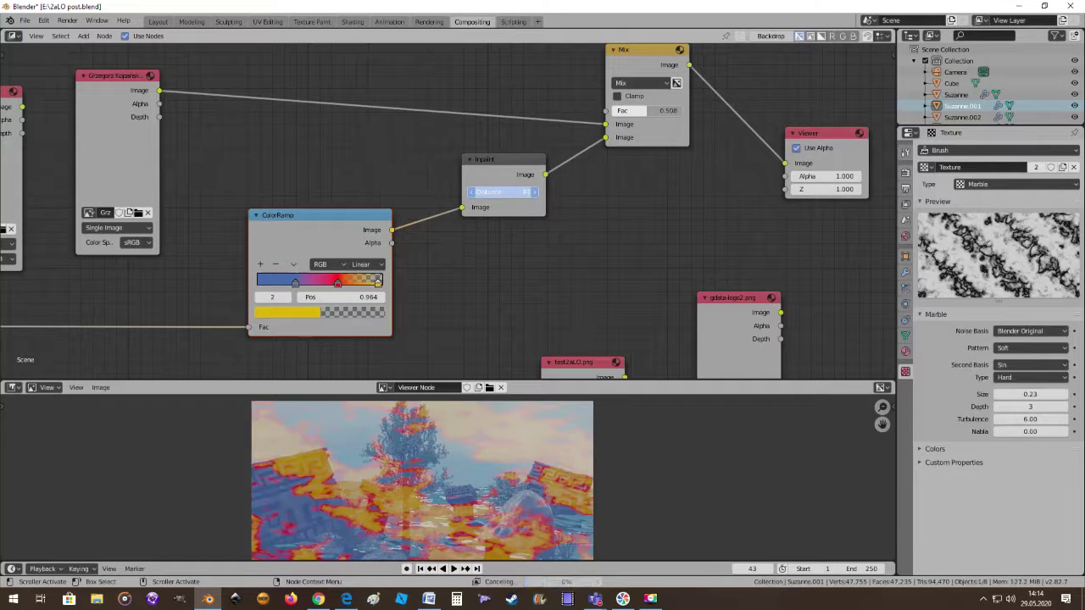
Move the Texture node up next to the ColorRamp it feeds
{"action": "middle_click_drag", "start_coordinate": [154, 378], "coordinate": [367, 351]}
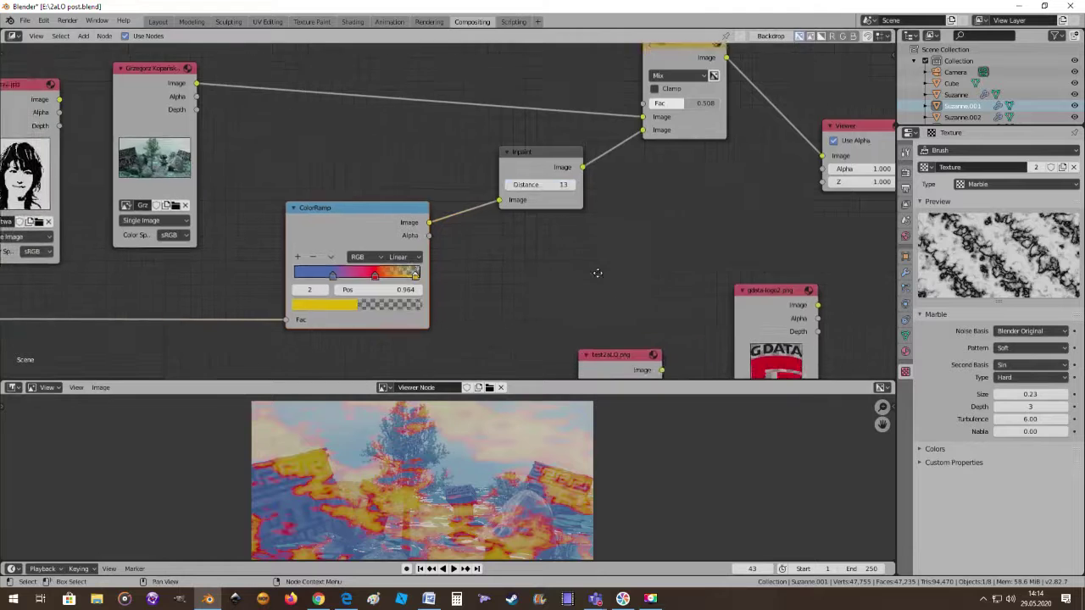
{"action": "left_click_drag", "start_coordinate": [128, 265], "coordinate": [340, 251]}
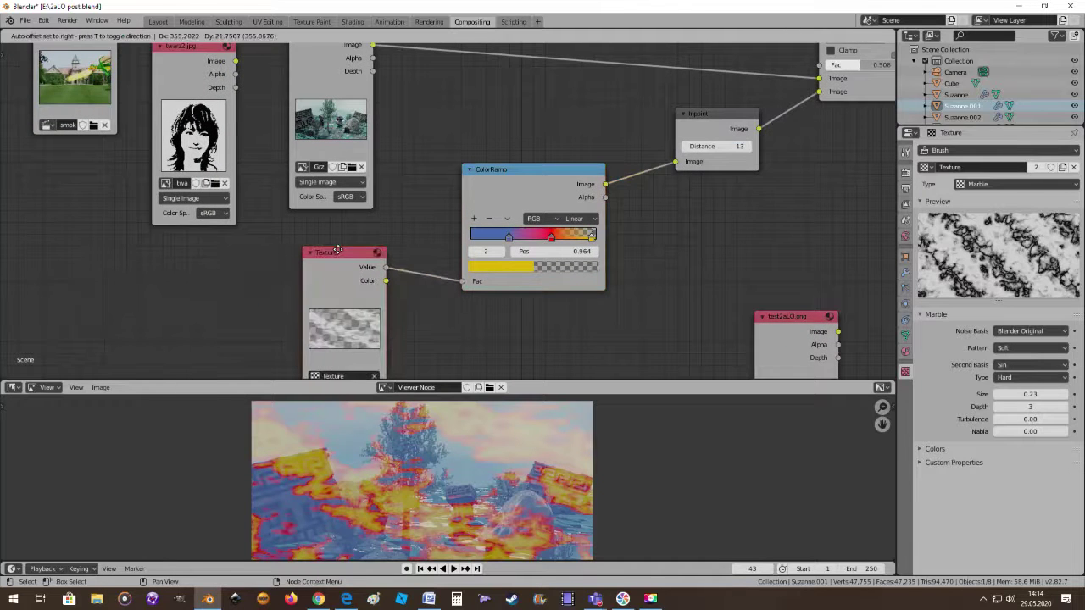
{"action": "scroll", "coordinate": [648, 251], "scroll_direction": "up", "scroll_amount": 2}
{"action": "middle_click_drag", "start_coordinate": [647, 251], "coordinate": [403, 240]}
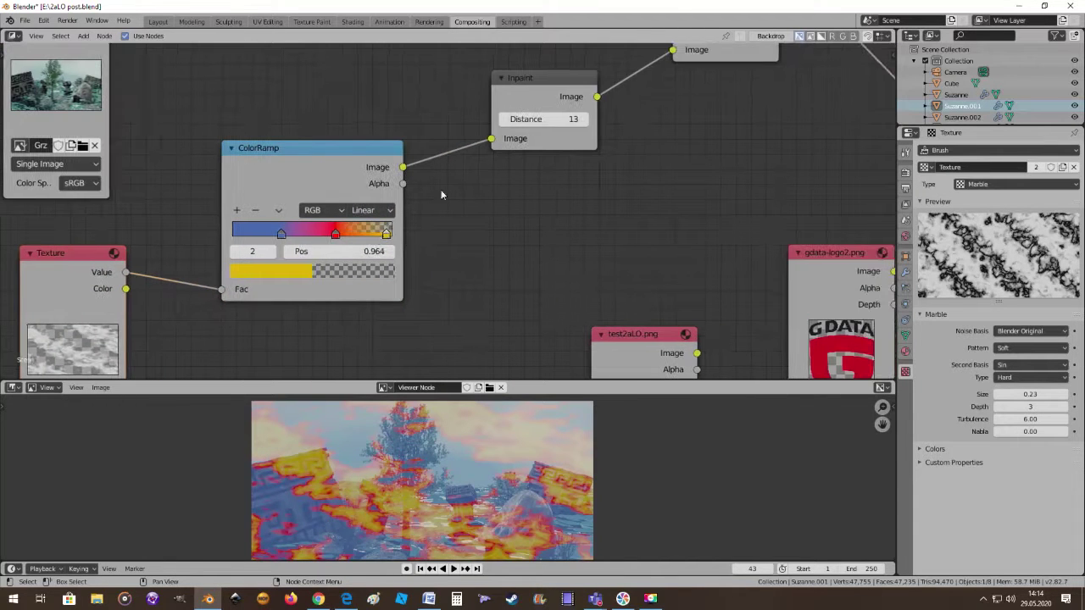
Try Inpaint Distance values such as 10 and 2, finally settling it at 19
{"action": "left_click_drag", "start_coordinate": [516, 123], "coordinate": [560, 123]}
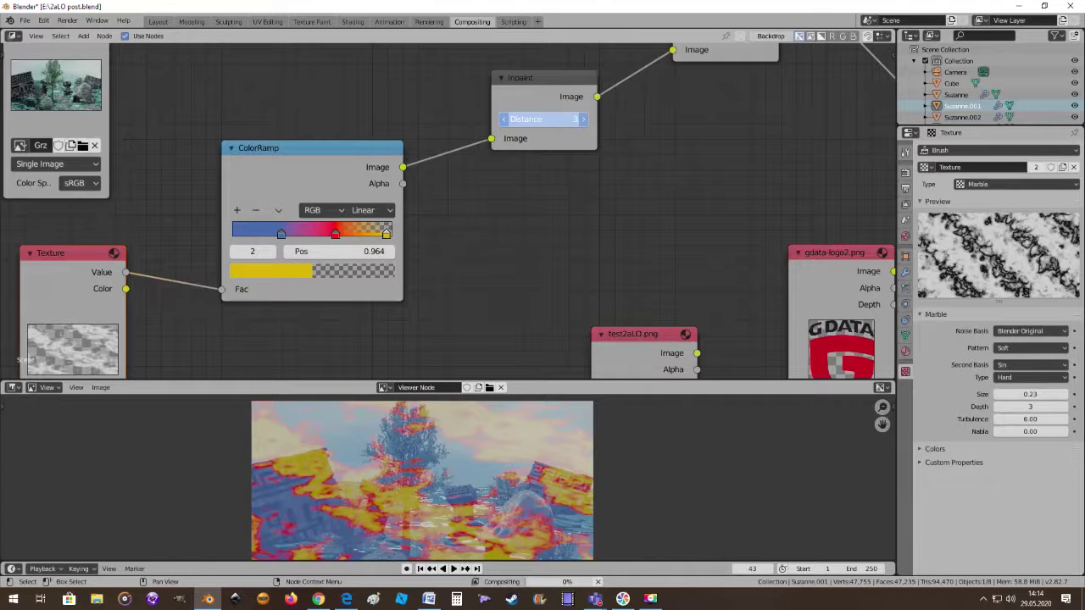
{"action": "left_click_drag", "start_coordinate": [543, 119], "coordinate": [530, 124]}
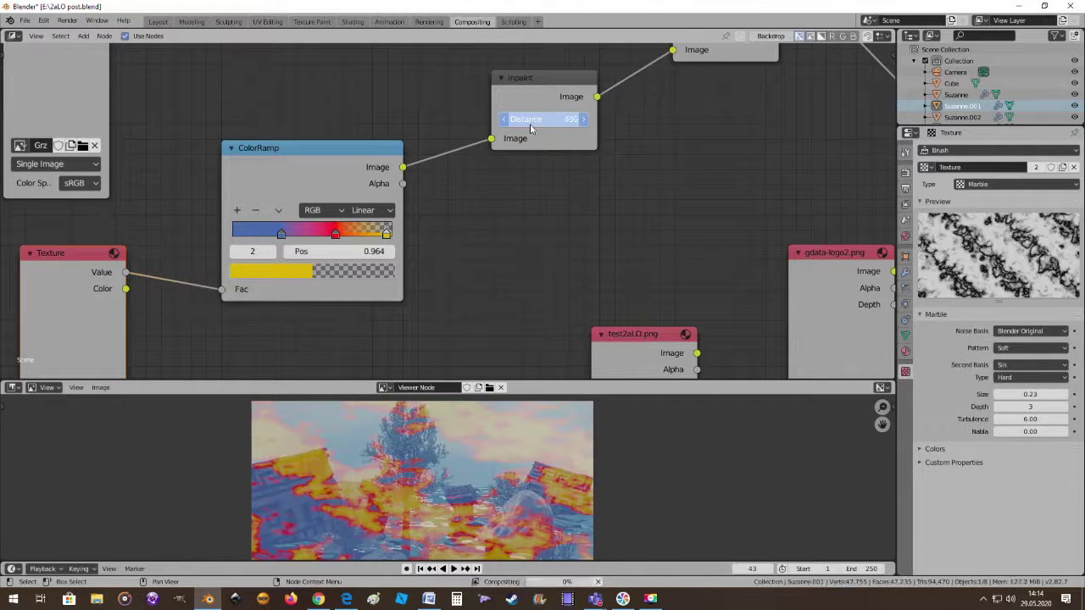
{"action": "scroll", "coordinate": [424, 495], "scroll_direction": "up", "scroll_amount": 2}
{"action": "scroll", "coordinate": [423, 497], "scroll_direction": "up", "scroll_amount": 1}
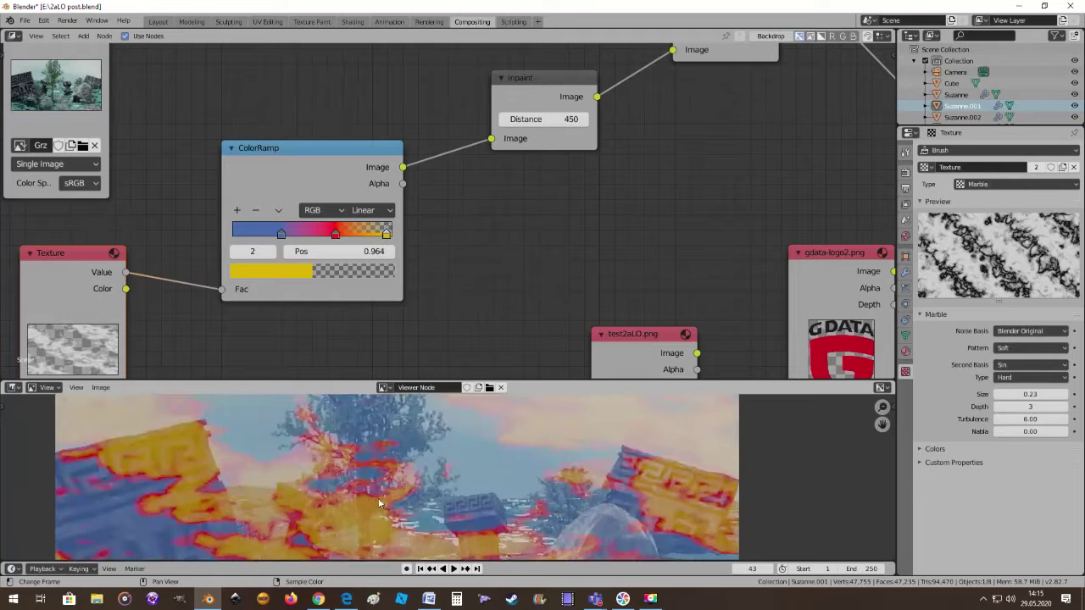
{"action": "left_click", "coordinate": [563, 119]}
{"action": "type", "text": "10"}
{"action": "key", "text": "Return"}
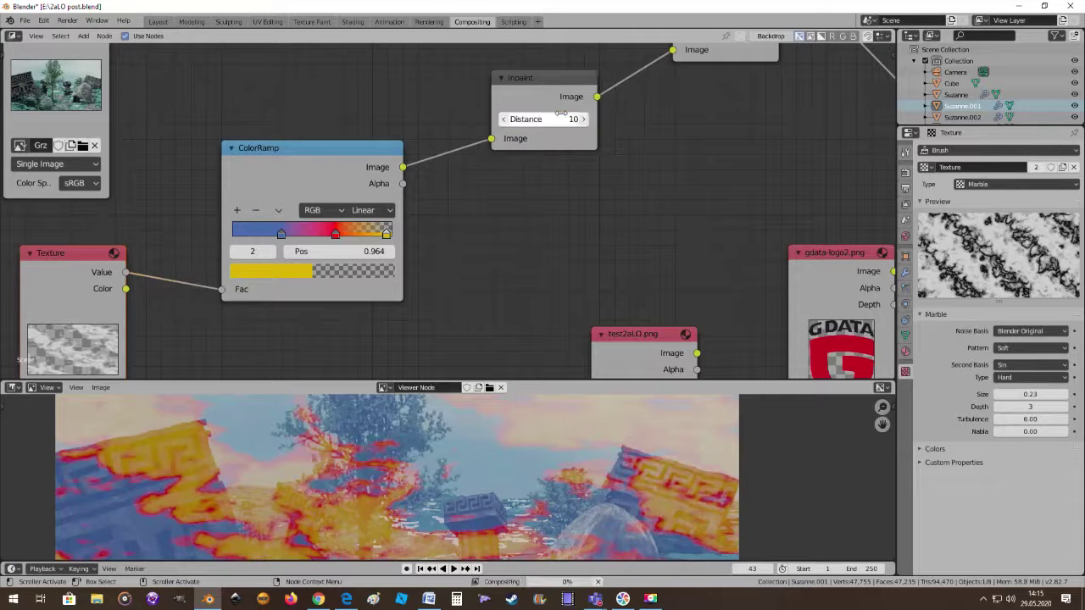
{"action": "left_click", "coordinate": [504, 119]}
{"action": "left_click", "coordinate": [504, 119]}
{"action": "double_click", "coordinate": [506, 121]}
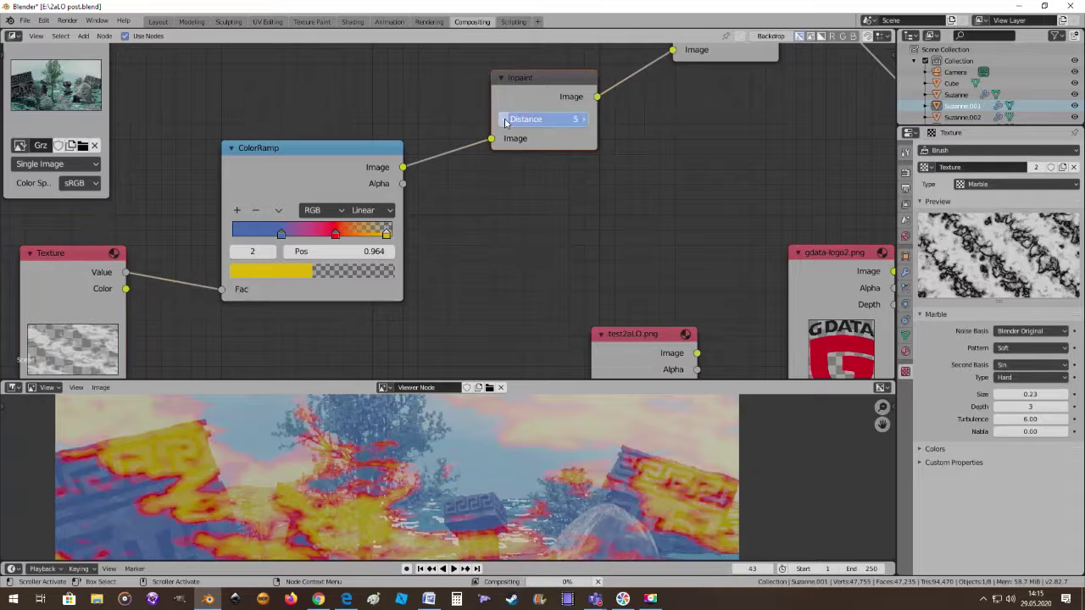
{"action": "type", "text": "2"}
{"action": "key", "text": "Return"}
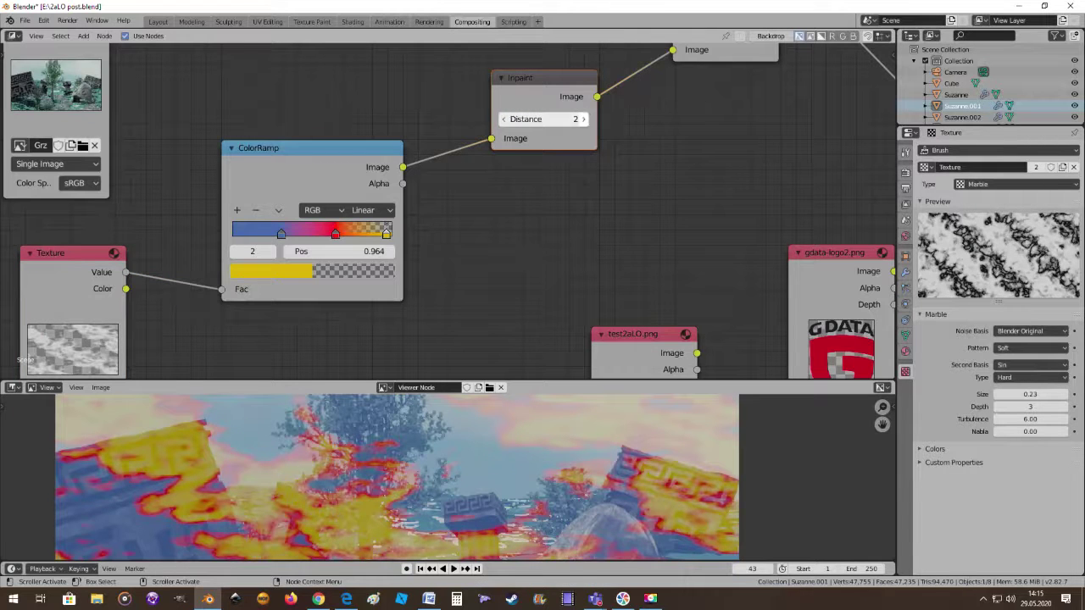
{"action": "left_click_drag", "start_coordinate": [583, 120], "coordinate": [596, 123]}
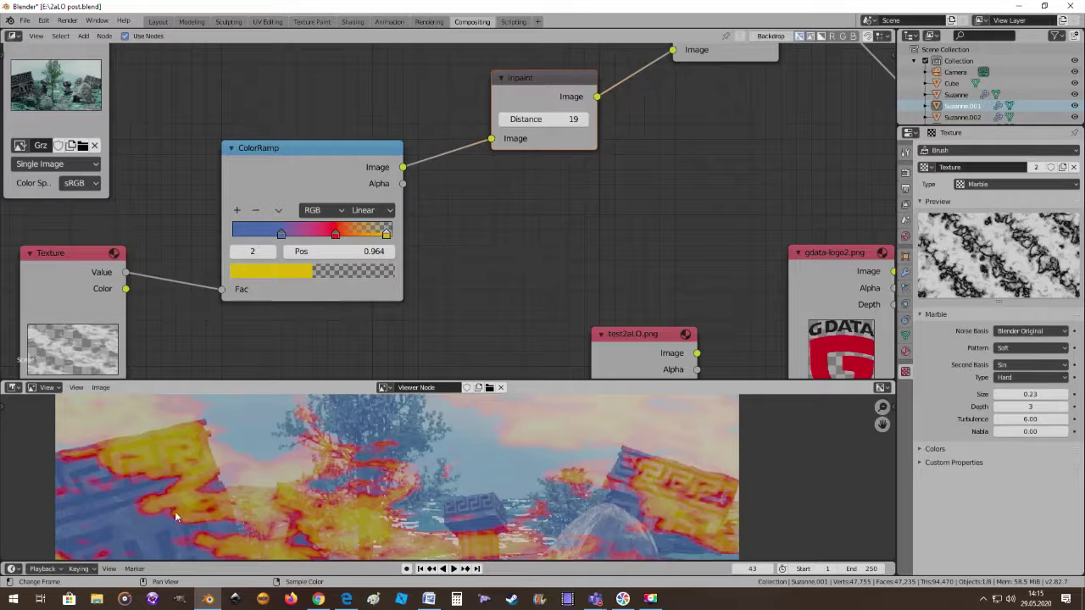
Move the ColorRamp and Inpaint nodes into a more compact layout
{"action": "scroll", "coordinate": [511, 231], "scroll_direction": "down", "scroll_amount": 2}
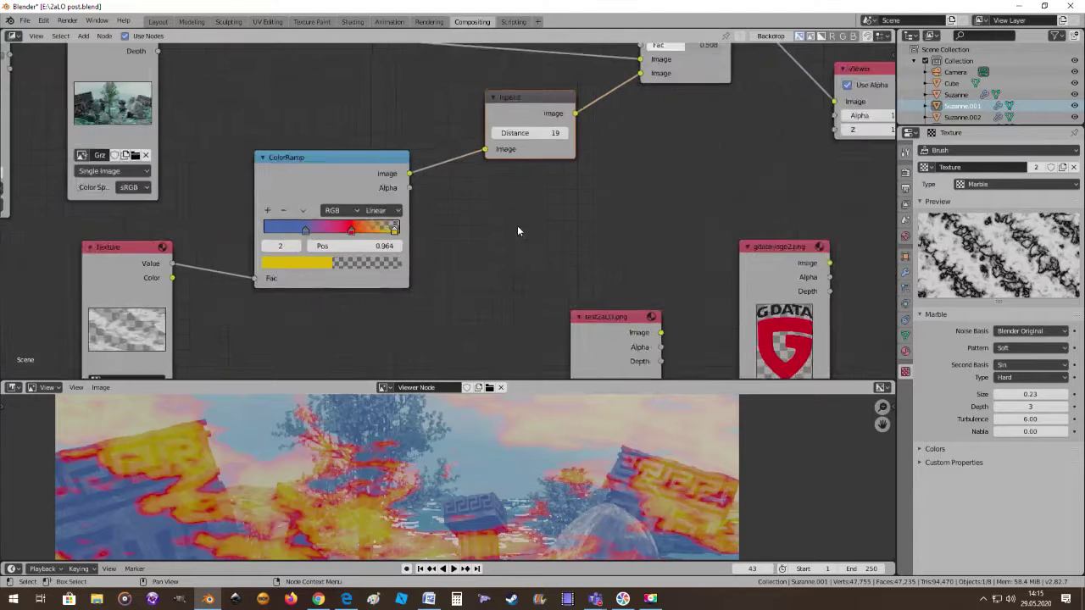
{"action": "scroll", "coordinate": [516, 230], "scroll_direction": "down", "scroll_amount": 3}
{"action": "scroll", "coordinate": [501, 235], "scroll_direction": "down", "scroll_amount": 2}
{"action": "scroll", "coordinate": [500, 239], "scroll_direction": "up", "scroll_amount": 1}
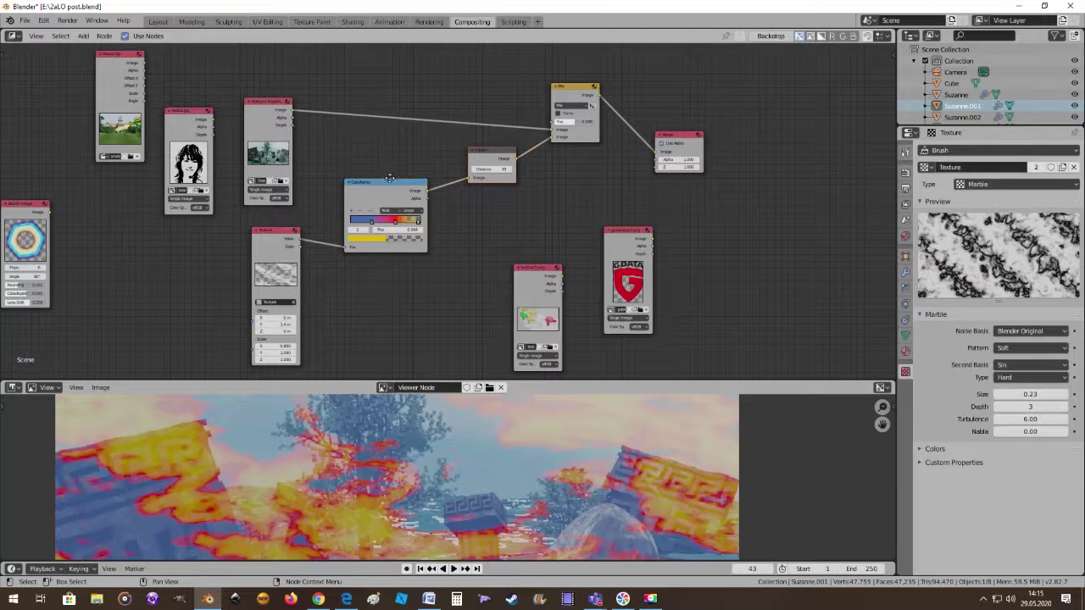
{"action": "left_click_drag", "start_coordinate": [395, 182], "coordinate": [405, 173]}
{"action": "scroll", "coordinate": [458, 208], "scroll_direction": "up", "scroll_amount": 2}
{"action": "middle_click_drag", "start_coordinate": [535, 217], "coordinate": [522, 208]}
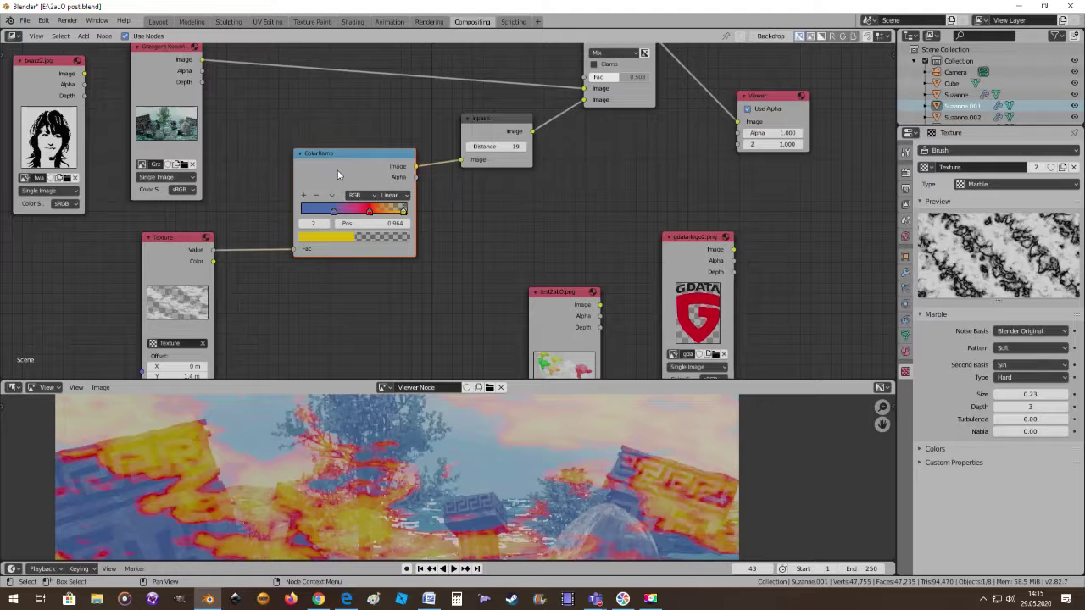
{"action": "left_click_drag", "start_coordinate": [330, 153], "coordinate": [317, 180]}
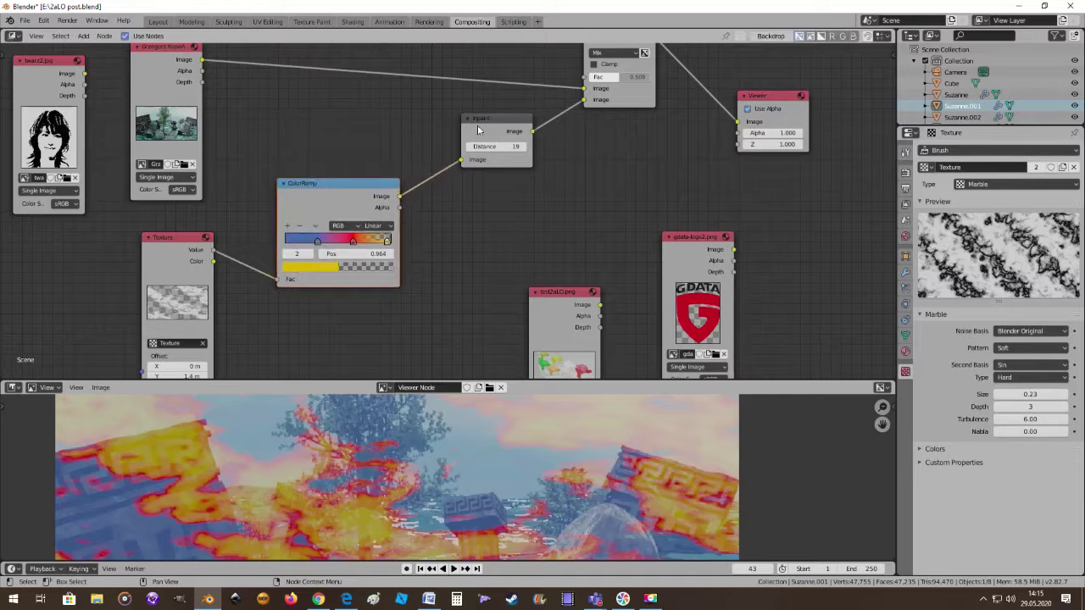
{"action": "left_click_drag", "start_coordinate": [478, 129], "coordinate": [482, 136]}
Shift the Texture and ColorRamp nodes left, then delete the Inpaint node
{"action": "left_click_drag", "start_coordinate": [175, 243], "coordinate": [83, 257]}
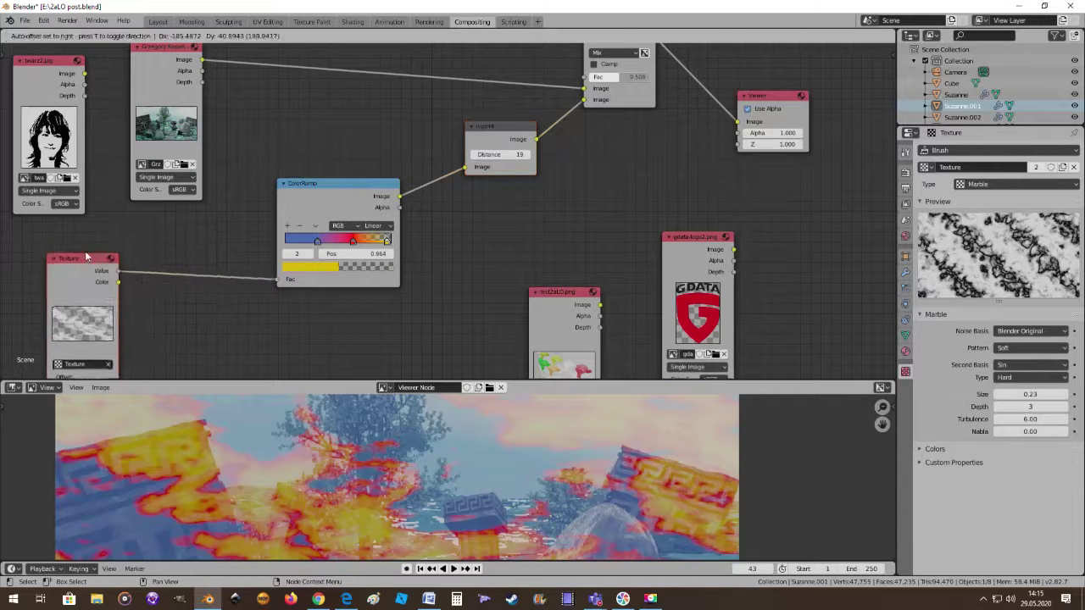
{"action": "left_click_drag", "start_coordinate": [345, 183], "coordinate": [225, 248]}
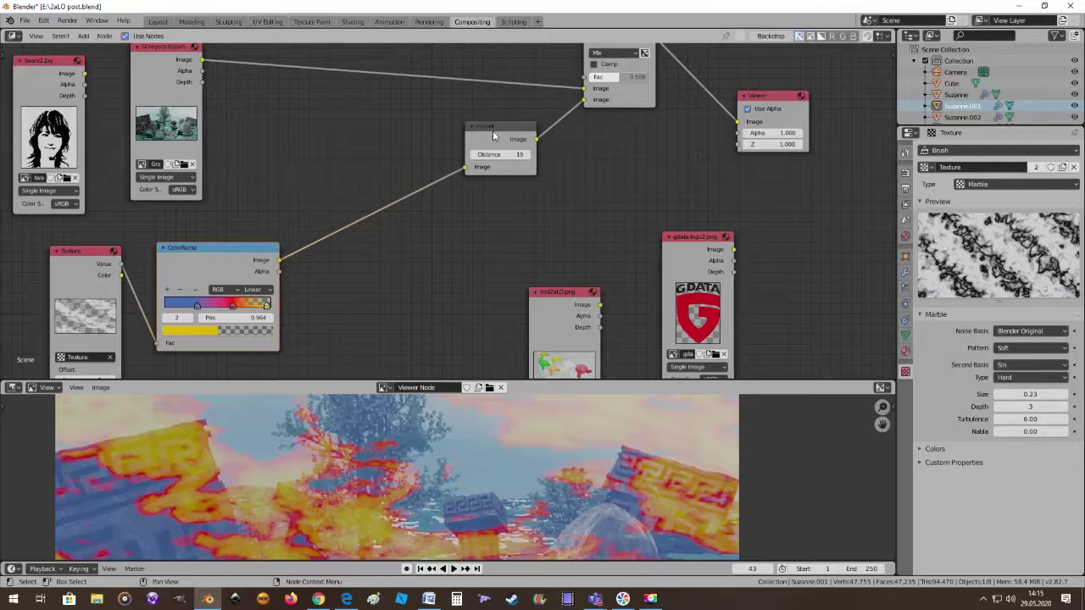
{"action": "left_click_drag", "start_coordinate": [496, 134], "coordinate": [407, 195]}
{"action": "key", "text": "x"}
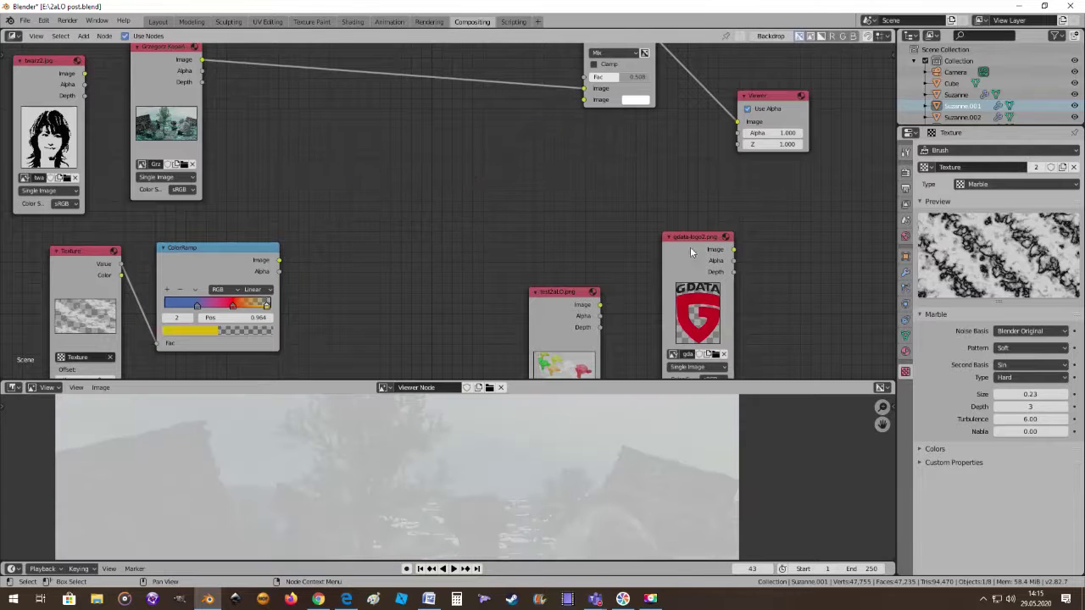
Connect the gdata-logo2 image output to the Mix node's second Image input
{"action": "left_click_drag", "start_coordinate": [711, 241], "coordinate": [393, 158]}
{"action": "middle_click_drag", "start_coordinate": [518, 169], "coordinate": [479, 259]}
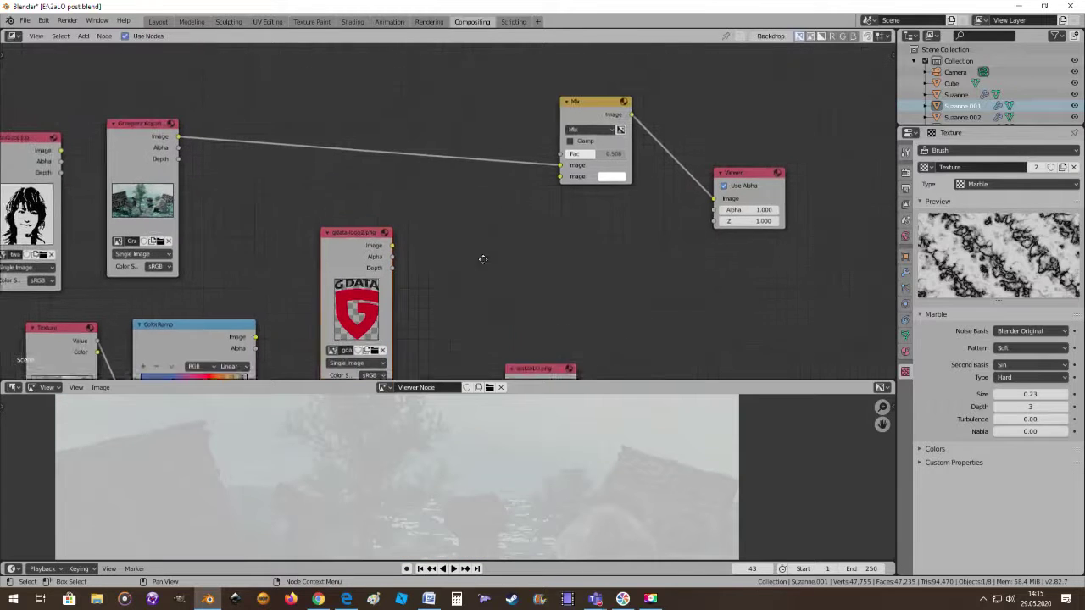
{"action": "left_click_drag", "start_coordinate": [376, 258], "coordinate": [545, 189]}
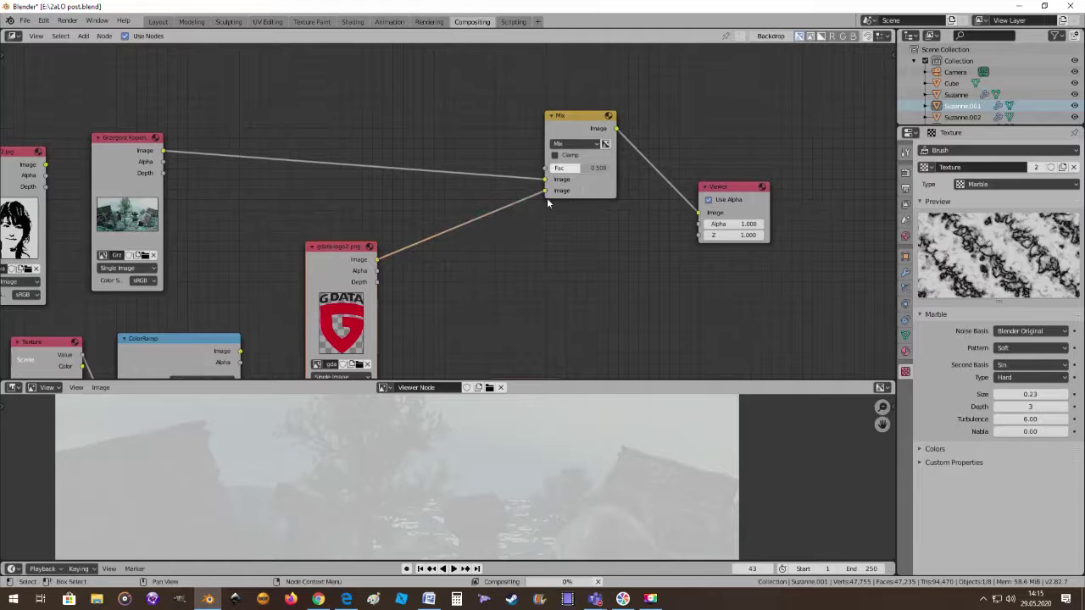
{"action": "scroll", "coordinate": [478, 282], "scroll_direction": "down", "scroll_amount": 1}
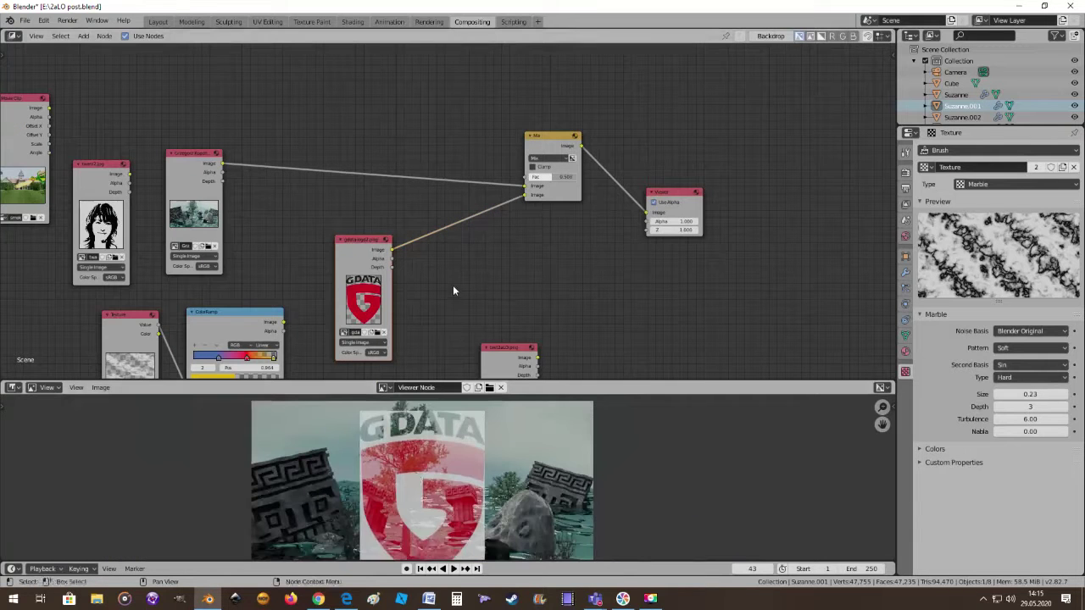
Add a Sun Beams filter node between the gdata-logo2 image and the Mix node
{"action": "left_click", "coordinate": [83, 38]}
{"action": "mouse_move", "coordinate": [99, 111]}
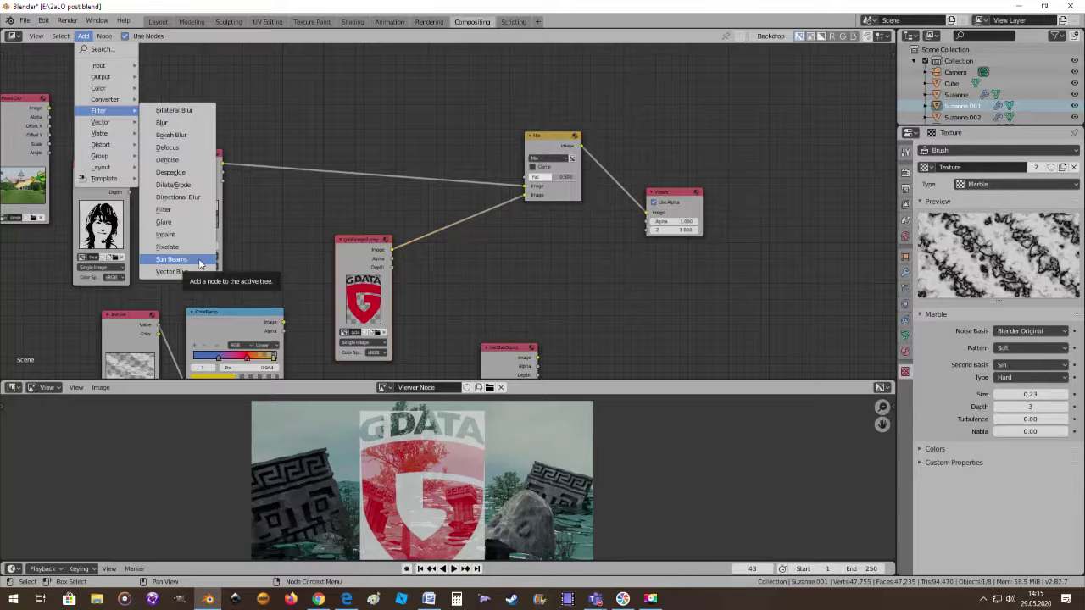
{"action": "left_click", "coordinate": [200, 264]}
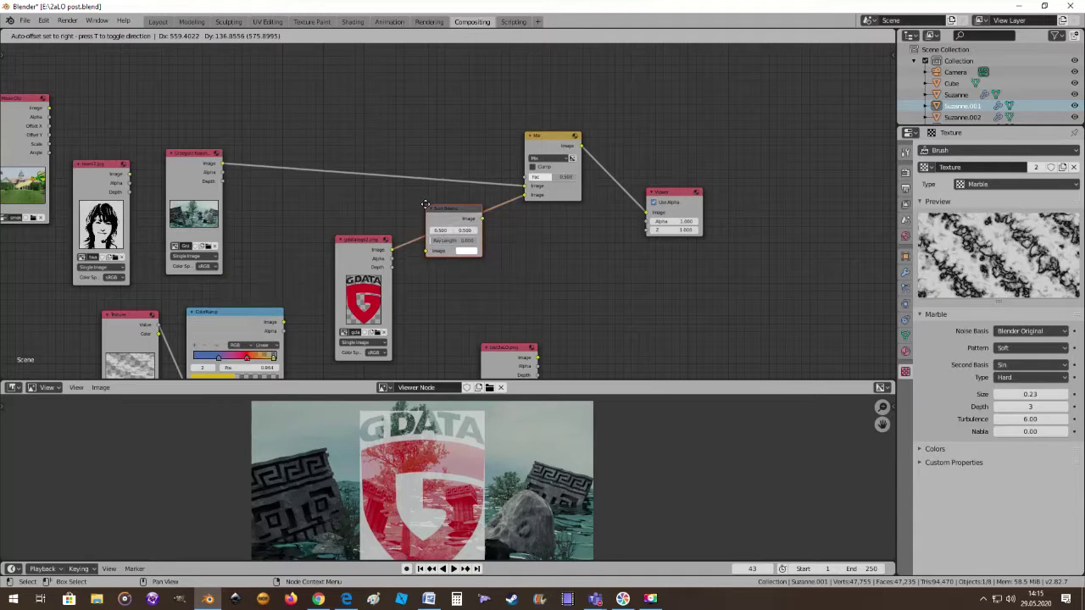
{"action": "left_click", "coordinate": [425, 204]}
{"action": "scroll", "coordinate": [459, 266], "scroll_direction": "up", "scroll_amount": 2}
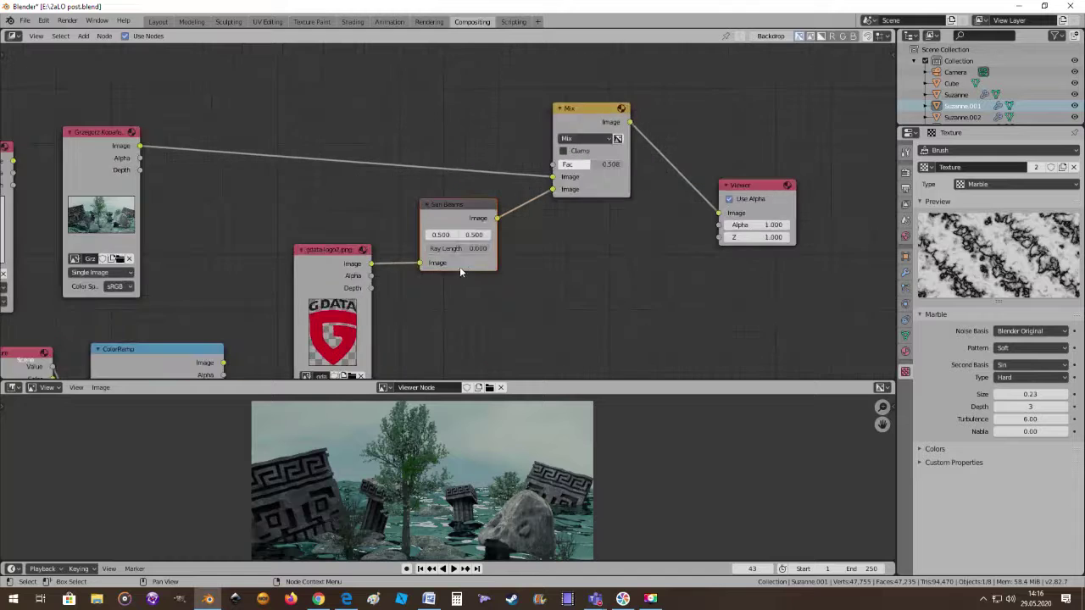
{"action": "scroll", "coordinate": [459, 266], "scroll_direction": "up", "scroll_amount": 1}
{"action": "middle_click_drag", "start_coordinate": [531, 307], "coordinate": [530, 183]}
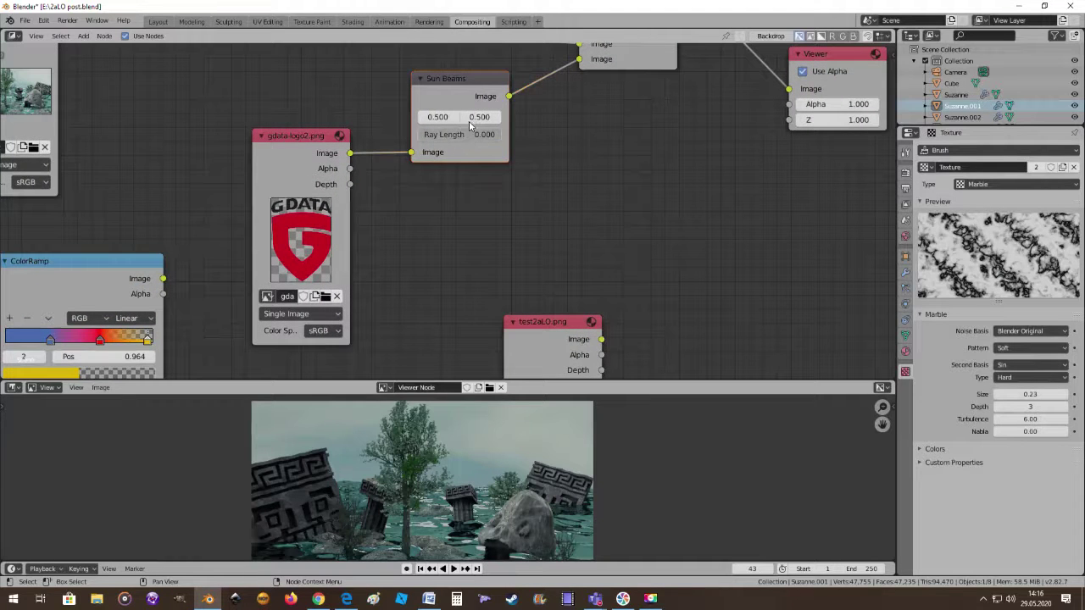
Adjust the Sun Beams Ray Length, undoing an overshoot, to end at 0.142
{"action": "left_click_drag", "start_coordinate": [451, 133], "coordinate": [515, 133]}
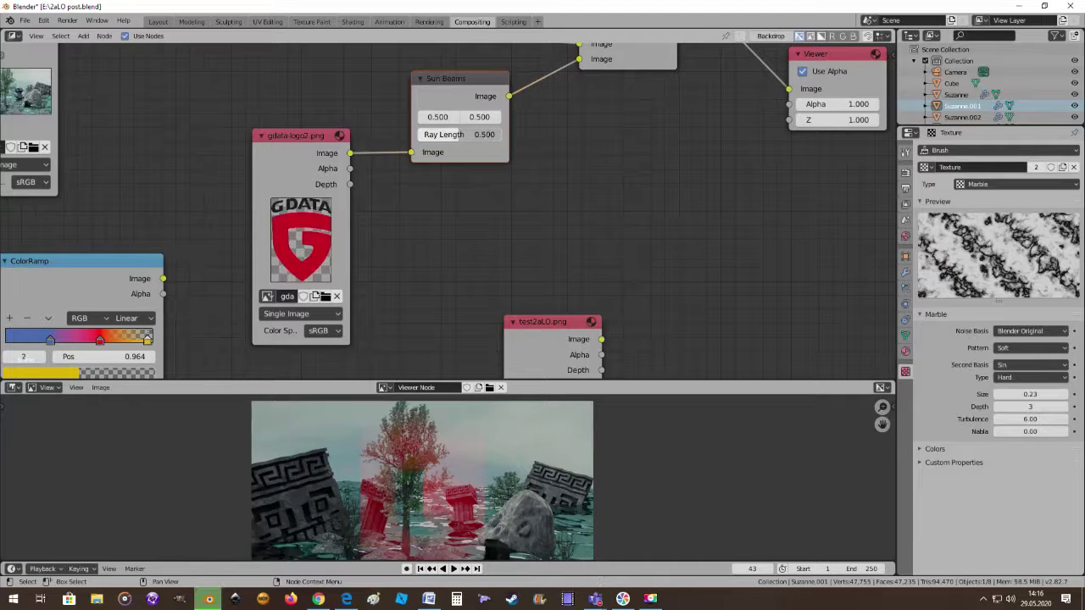
{"action": "scroll", "coordinate": [457, 449], "scroll_direction": "up", "scroll_amount": 2}
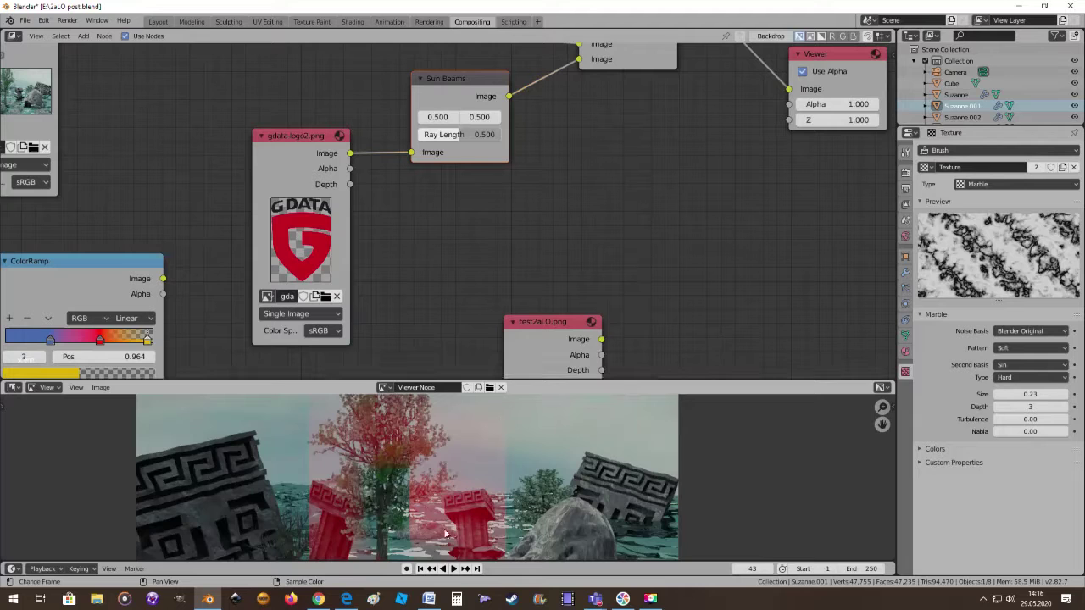
{"action": "scroll", "coordinate": [457, 449], "scroll_direction": "down", "scroll_amount": 1}
{"action": "key", "text": "ctrl+z"}
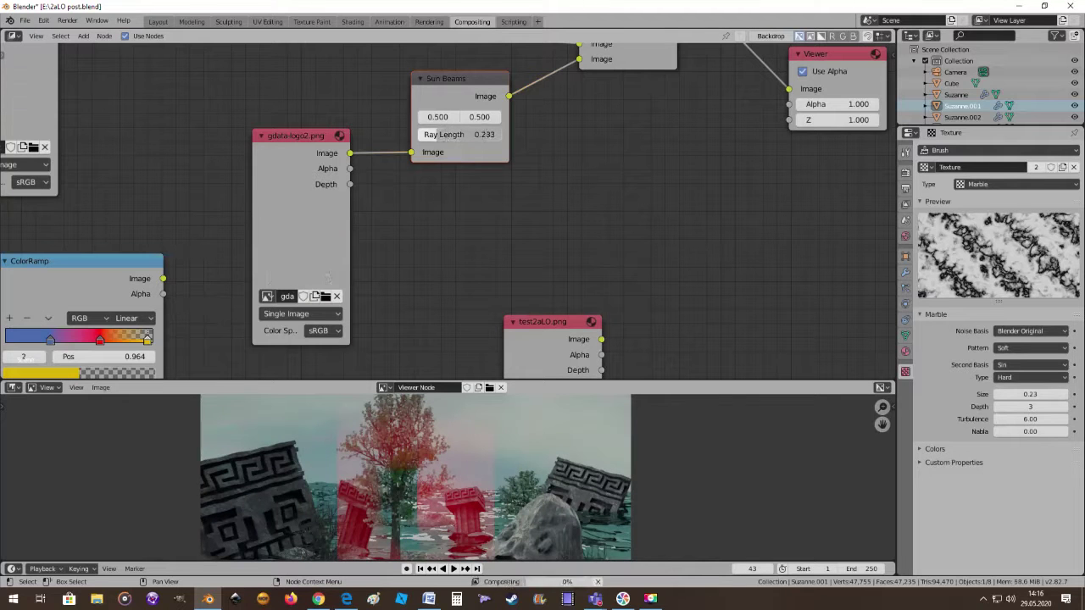
{"action": "left_click_drag", "start_coordinate": [478, 133], "coordinate": [488, 134]}
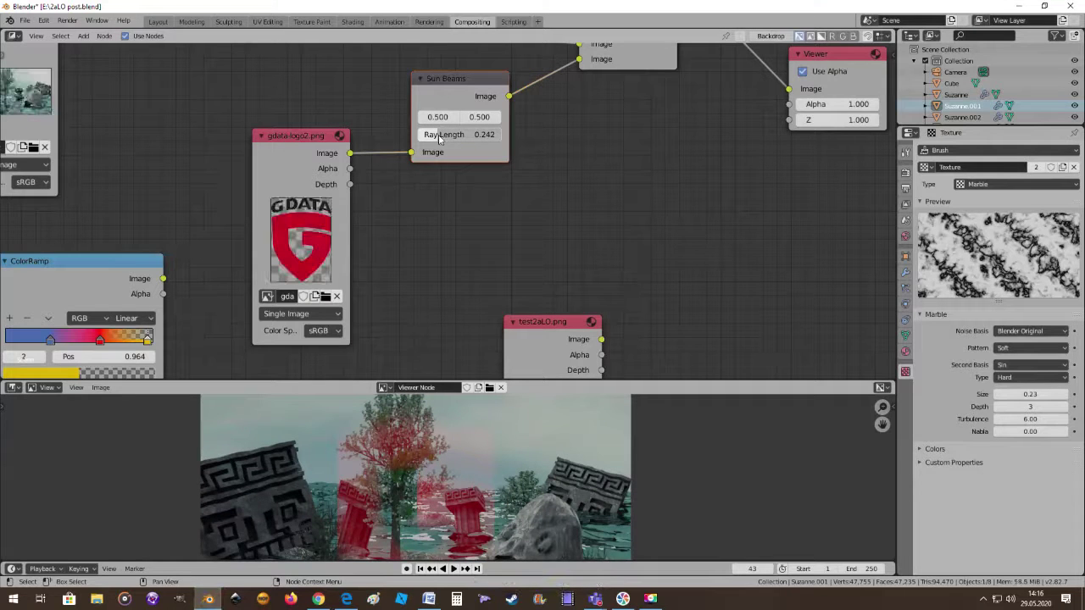
{"action": "scroll", "coordinate": [497, 434], "scroll_direction": "down", "scroll_amount": 2}
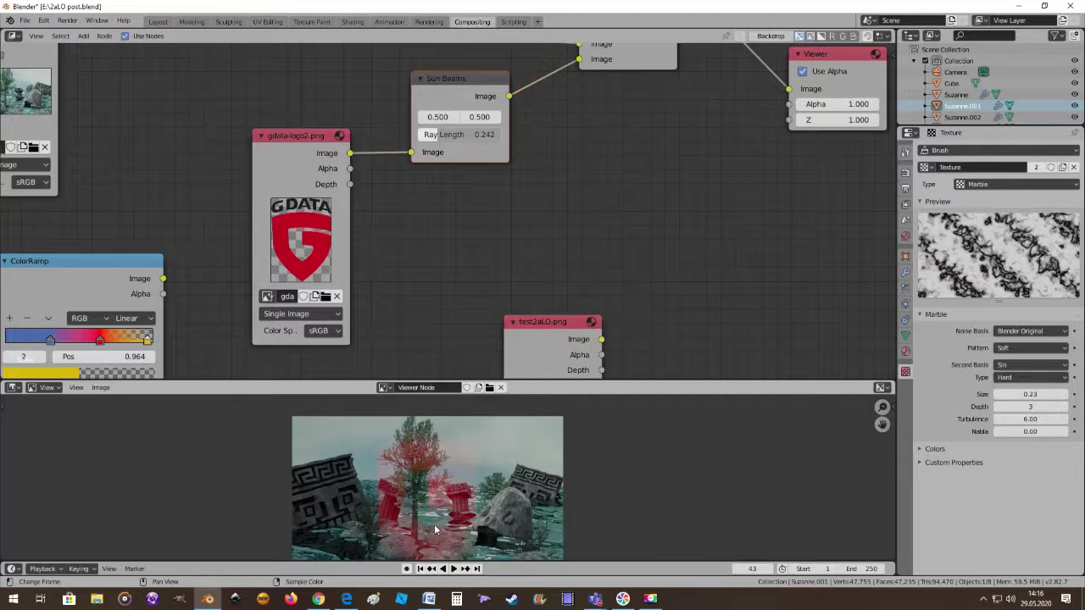
{"action": "scroll", "coordinate": [435, 530], "scroll_direction": "up", "scroll_amount": 2}
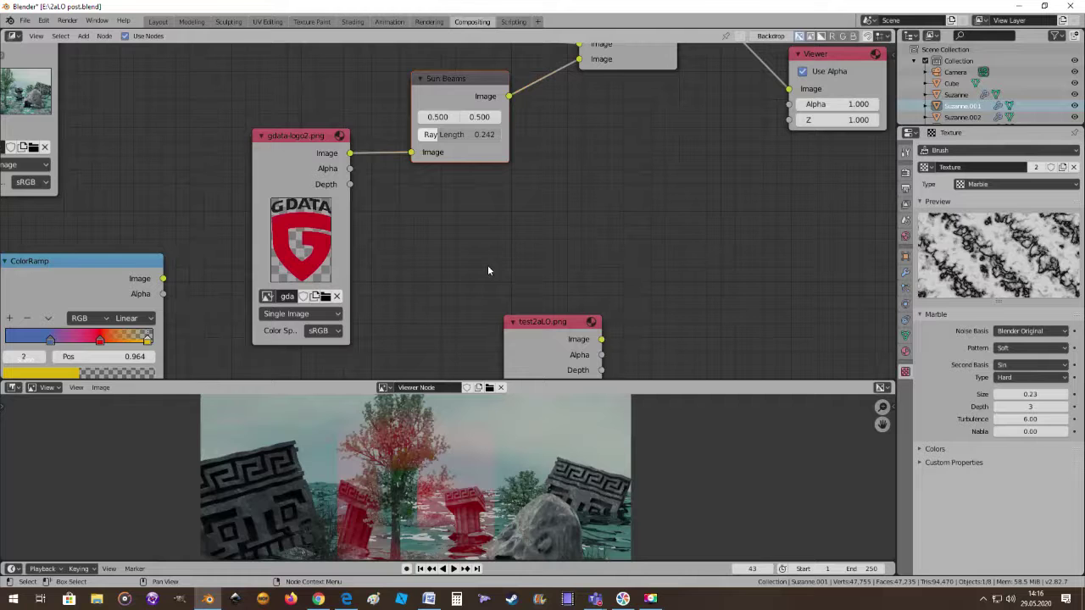
{"action": "scroll", "coordinate": [487, 271], "scroll_direction": "down", "scroll_amount": 1}
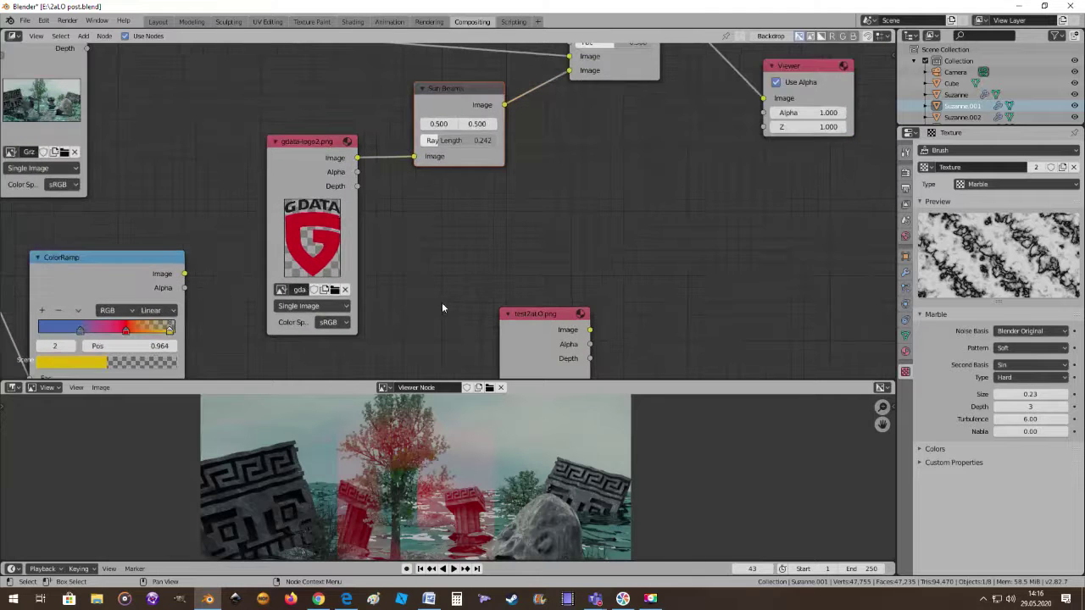
{"action": "scroll", "coordinate": [439, 305], "scroll_direction": "down", "scroll_amount": 1}
{"action": "scroll", "coordinate": [436, 312], "scroll_direction": "down", "scroll_amount": 1}
{"action": "scroll", "coordinate": [436, 313], "scroll_direction": "up", "scroll_amount": 1}
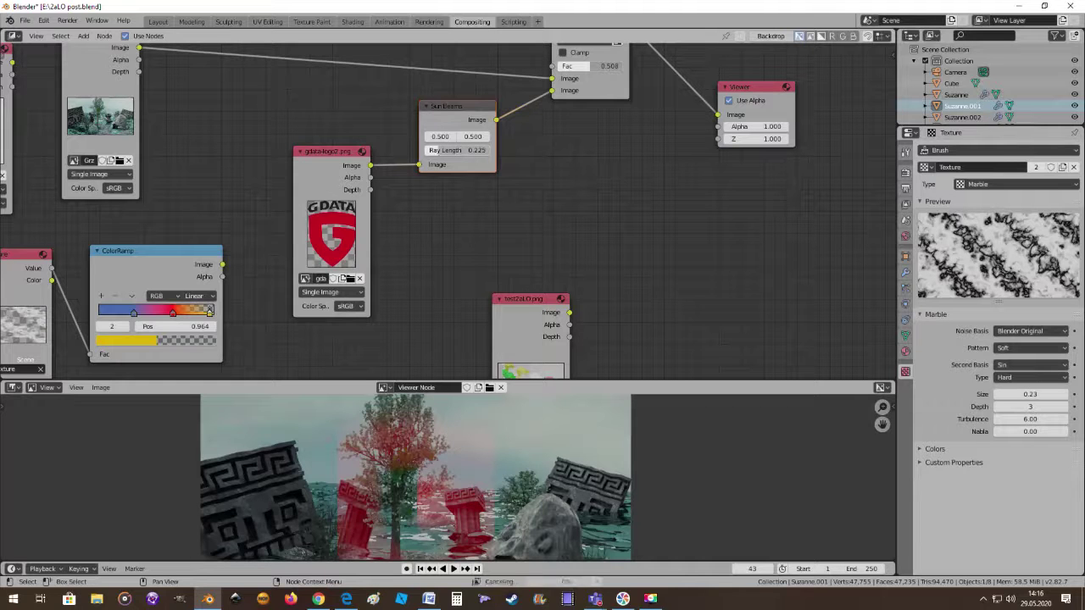
{"action": "scroll", "coordinate": [454, 150], "scroll_direction": "down", "scroll_amount": 1, "text": "ctrl"}
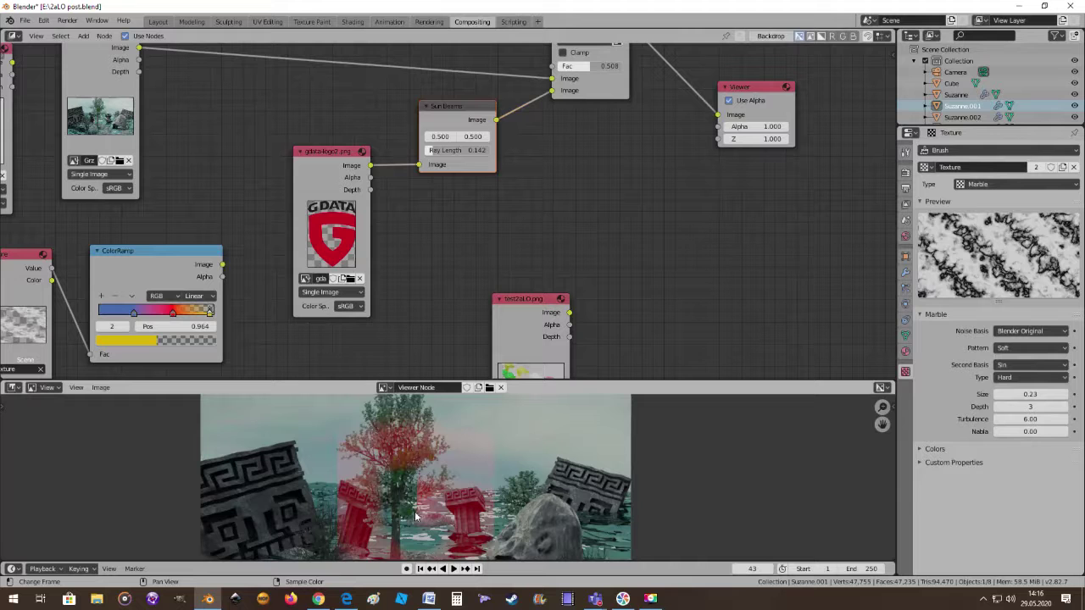
Set the Sun Beams source position to X 0.000 and Y 0.000
{"action": "left_click", "coordinate": [443, 137]}
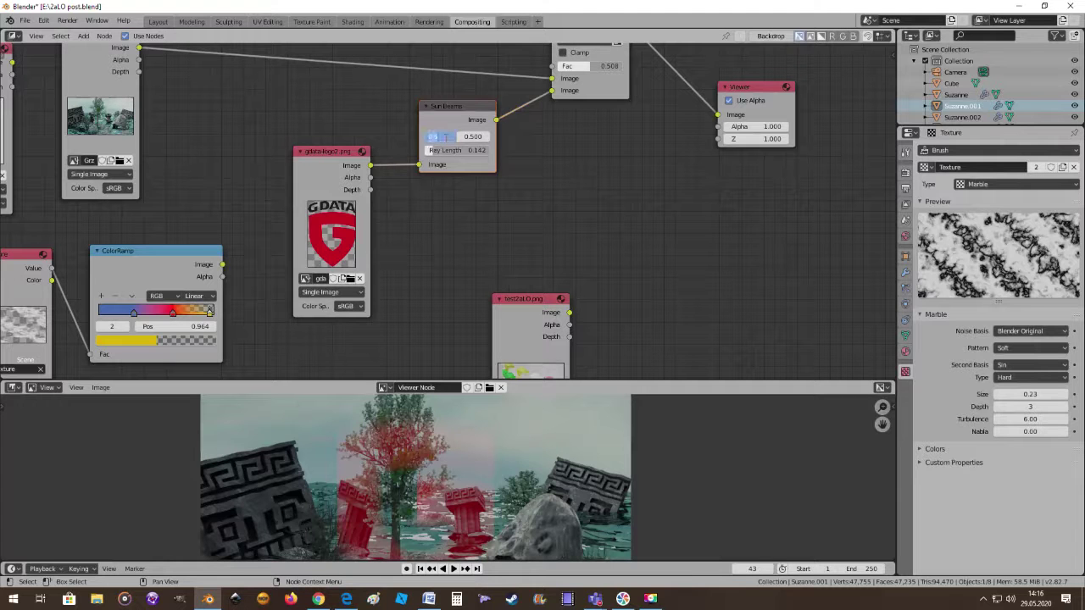
{"action": "type", "text": "0"}
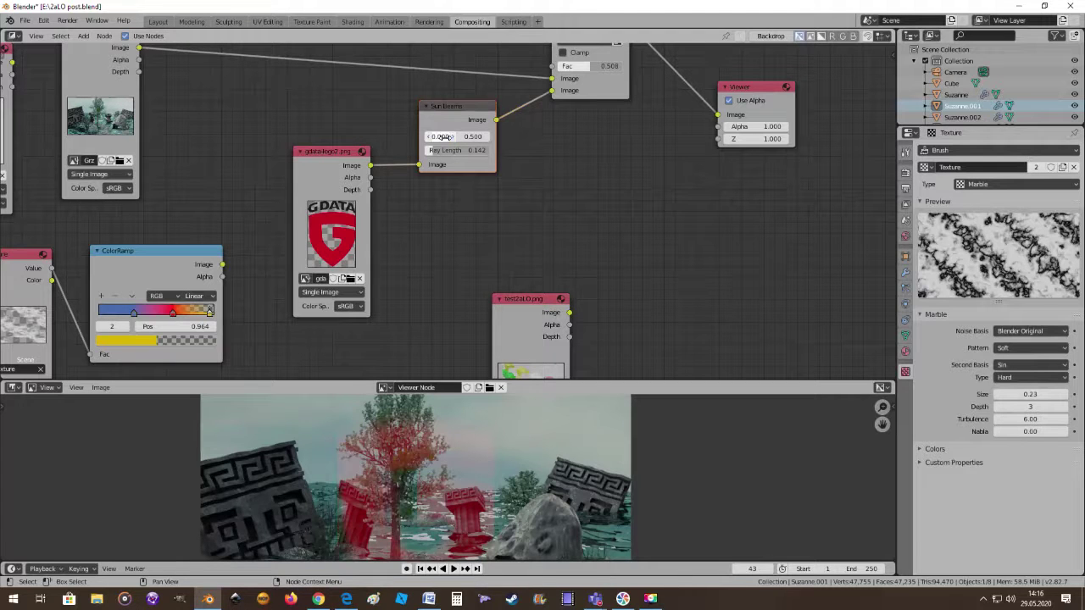
{"action": "key", "text": "Return"}
{"action": "scroll", "coordinate": [415, 445], "scroll_direction": "up", "scroll_amount": 2}
{"action": "scroll", "coordinate": [416, 440], "scroll_direction": "down", "scroll_amount": 2}
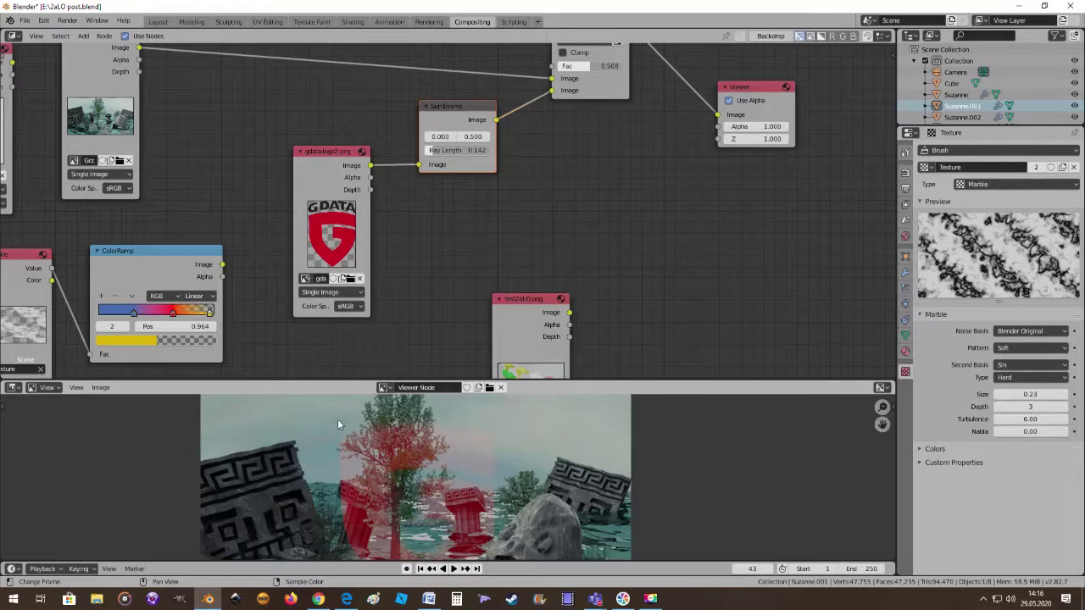
{"action": "left_click", "coordinate": [475, 137]}
{"action": "type", "text": "-7.4"}
{"action": "key", "text": "Return"}
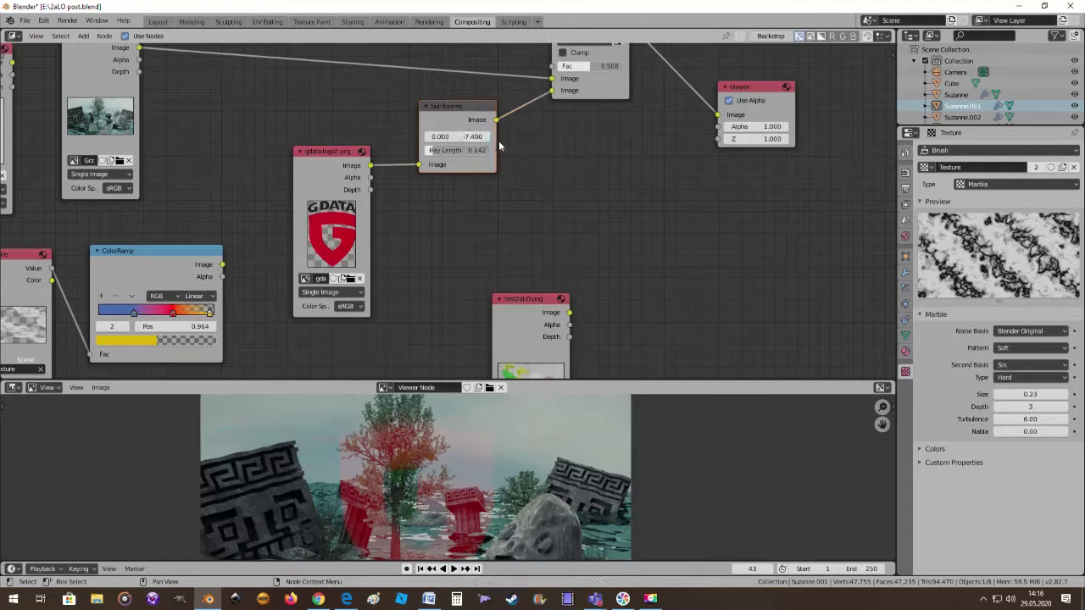
{"action": "left_click", "coordinate": [479, 140]}
{"action": "type", "text": "0"}
{"action": "key", "text": "Return"}
Lengthen the Sun Beams Ray Length to 0.658
{"action": "left_click_drag", "start_coordinate": [441, 151], "coordinate": [491, 150]}
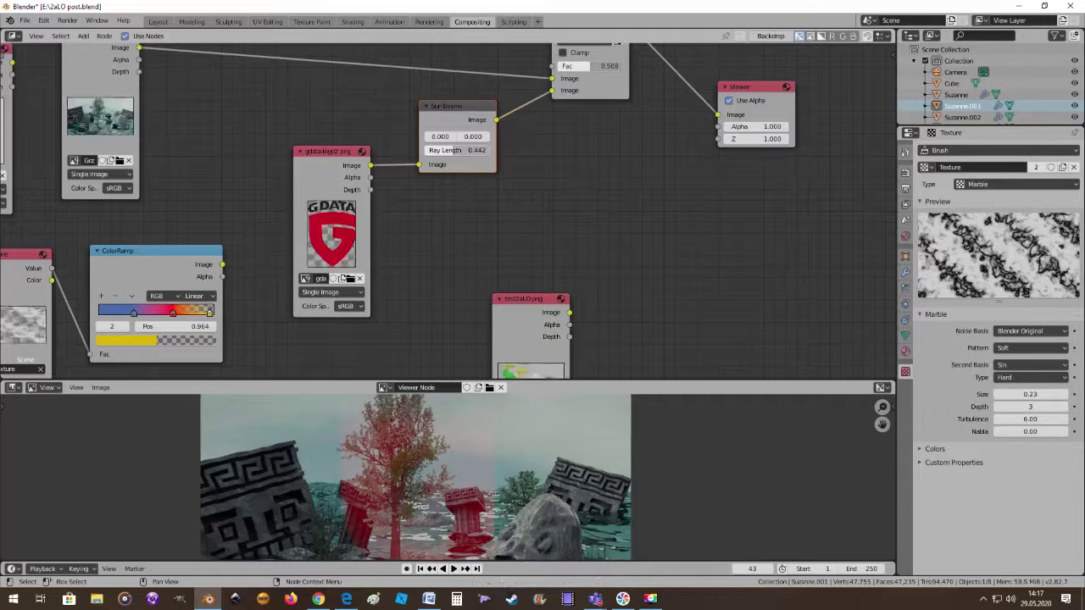
{"action": "left_click_drag", "start_coordinate": [458, 150], "coordinate": [508, 150]}
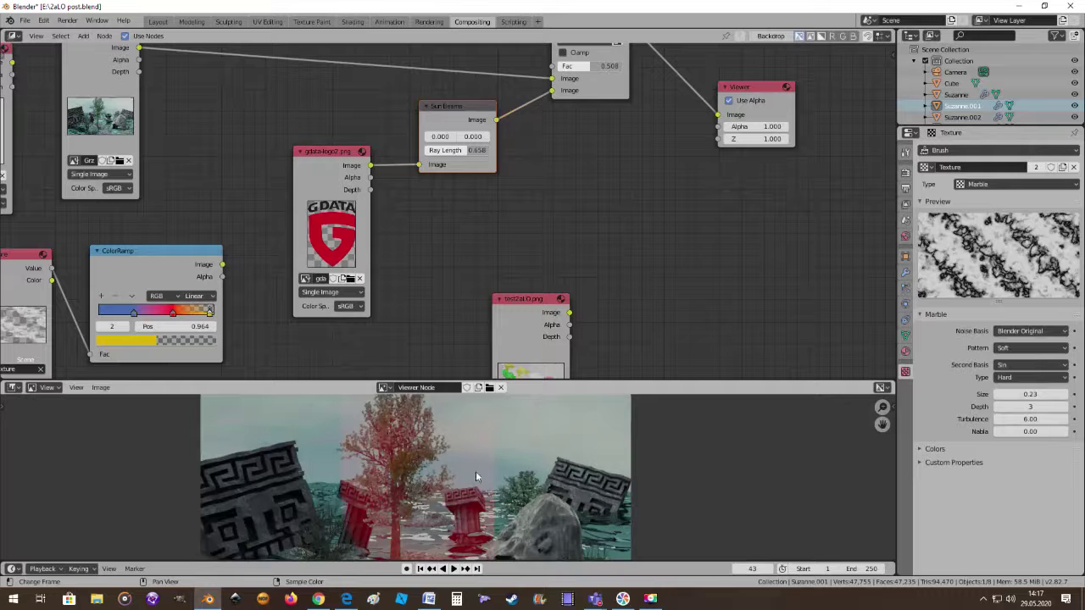
{"action": "scroll", "coordinate": [479, 467], "scroll_direction": "down", "scroll_amount": 2}
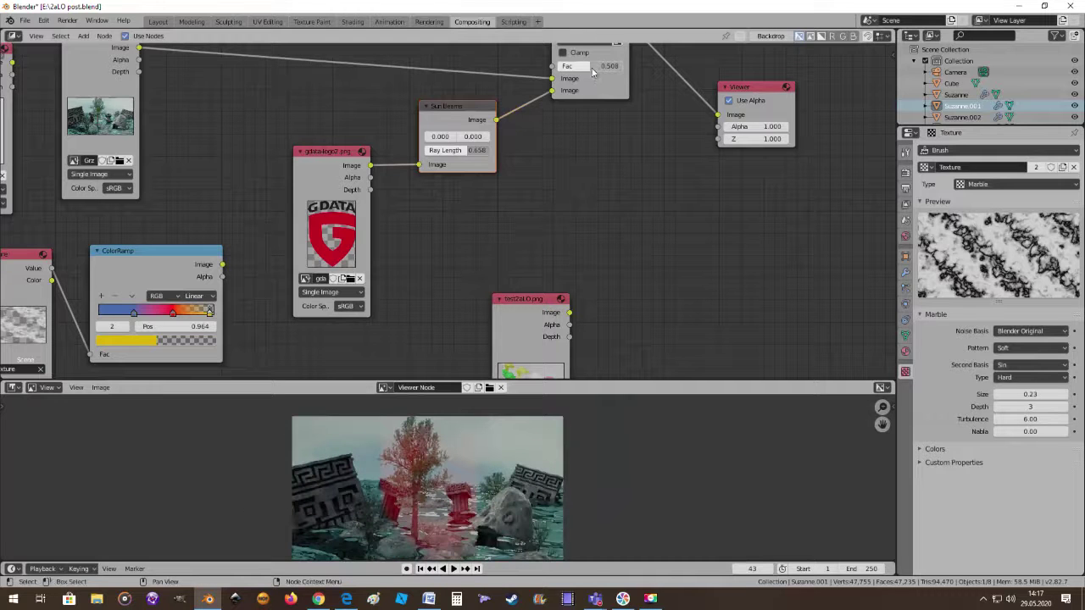
Raise the Mix Fac to 1.000 and shorten the Sun Beams Ray Length to 0.242
{"action": "mouse_move", "coordinate": [592, 67]}
{"action": "left_mouse_down"}
{"action": "mouse_move", "coordinate": [644, 68]}
{"action": "mouse_move", "coordinate": [620, 101]}
{"action": "left_mouse_up"}
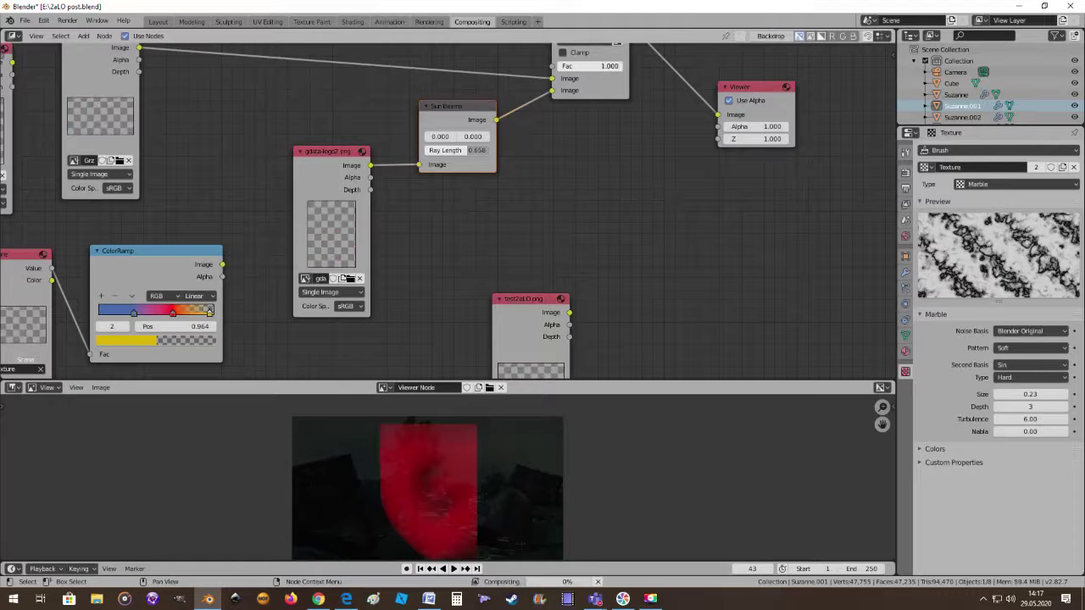
{"action": "scroll", "coordinate": [584, 299], "scroll_direction": "up", "scroll_amount": 1}
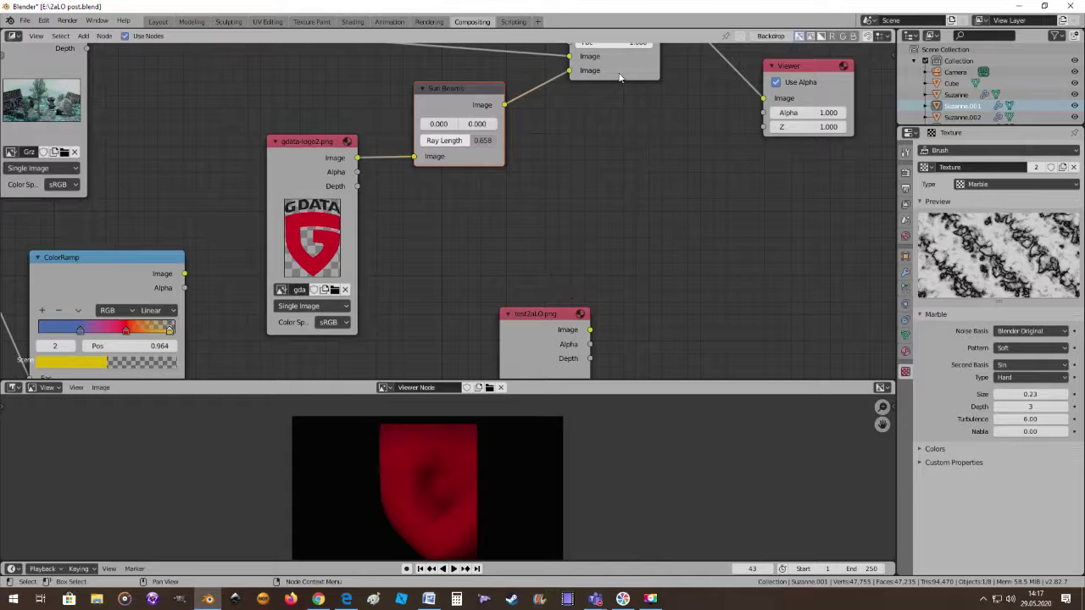
{"action": "scroll", "coordinate": [624, 173], "scroll_direction": "up", "scroll_amount": 1}
{"action": "mouse_move", "coordinate": [625, 172]}
{"action": "middle_mouse_down"}
{"action": "mouse_move", "coordinate": [633, 344]}
{"action": "mouse_move", "coordinate": [666, 264]}
{"action": "middle_mouse_up"}
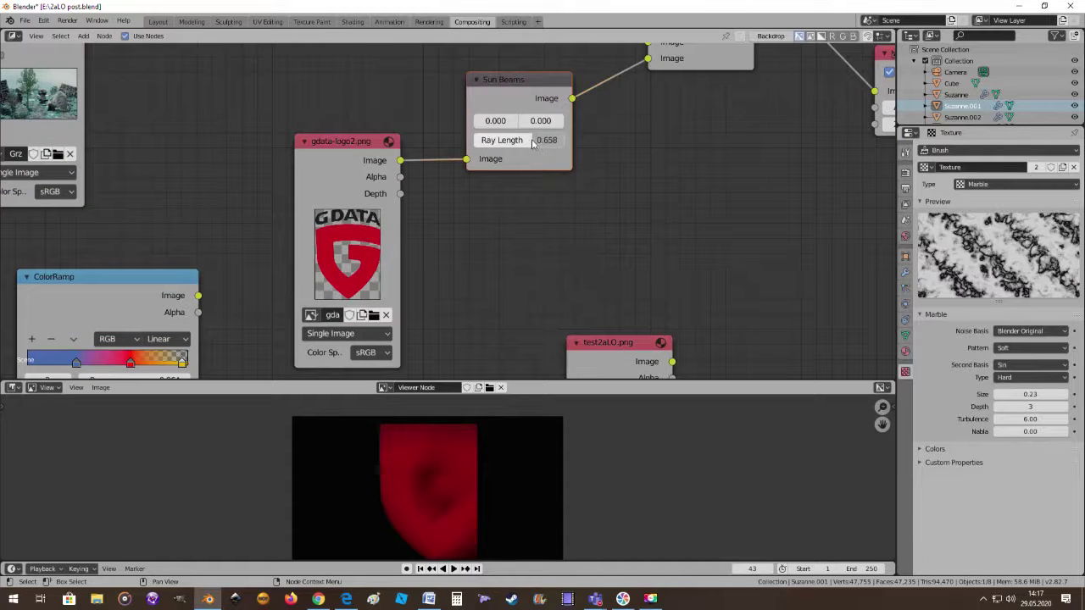
{"action": "left_click_drag", "start_coordinate": [532, 144], "coordinate": [483, 139]}
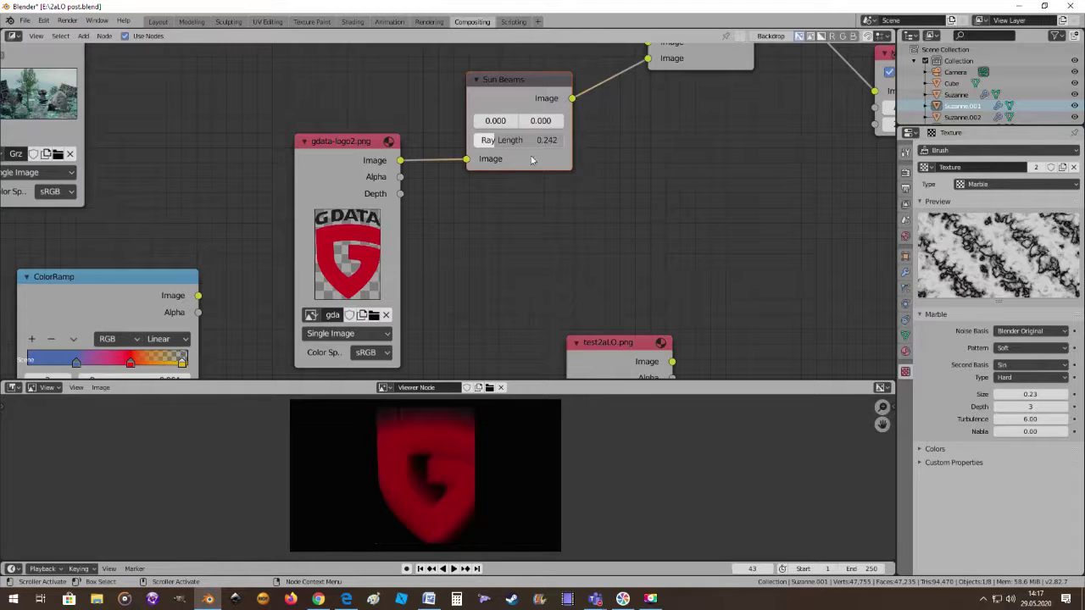
Reset the Mix node's Fac to 0.000 so only the ruins render shows
{"action": "scroll", "coordinate": [577, 221], "scroll_direction": "down", "scroll_amount": 2}
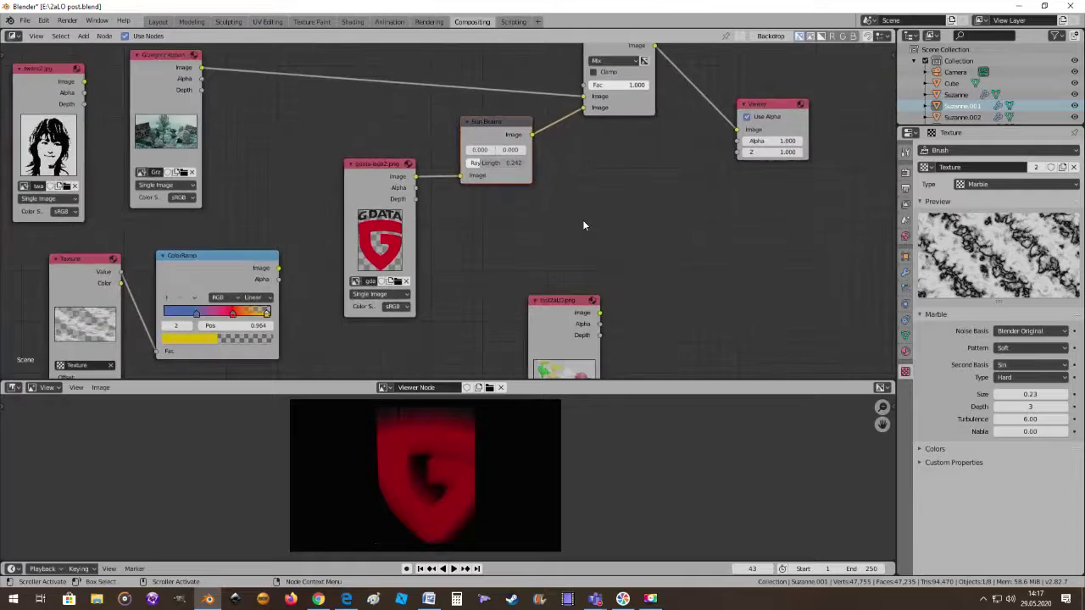
{"action": "middle_click_drag", "start_coordinate": [583, 226], "coordinate": [585, 265]}
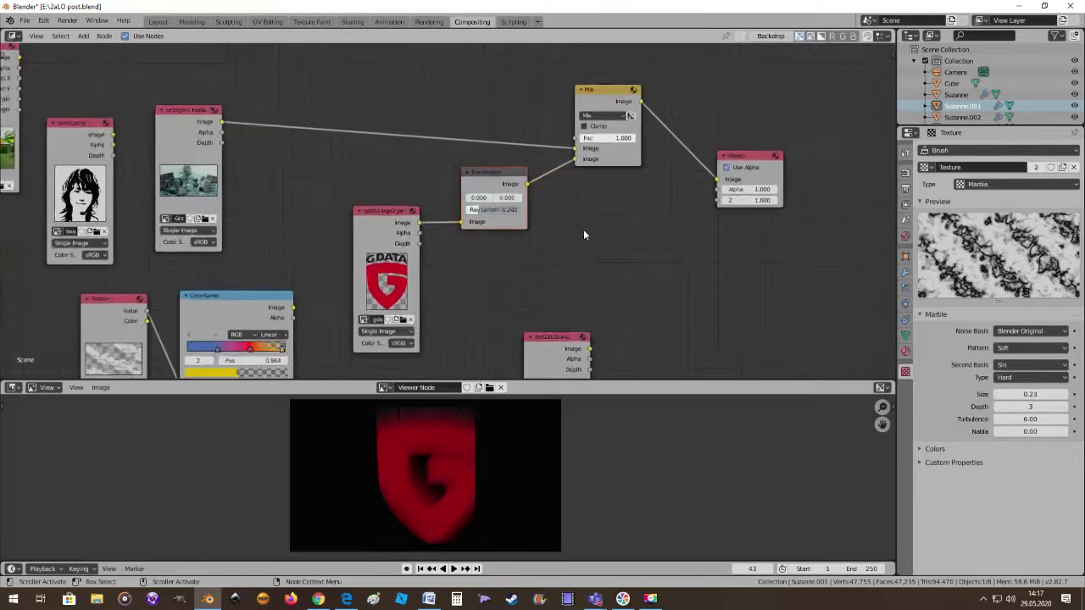
{"action": "scroll", "coordinate": [585, 227], "scroll_direction": "down", "scroll_amount": 2}
{"action": "scroll", "coordinate": [594, 210], "scroll_direction": "up", "scroll_amount": 2}
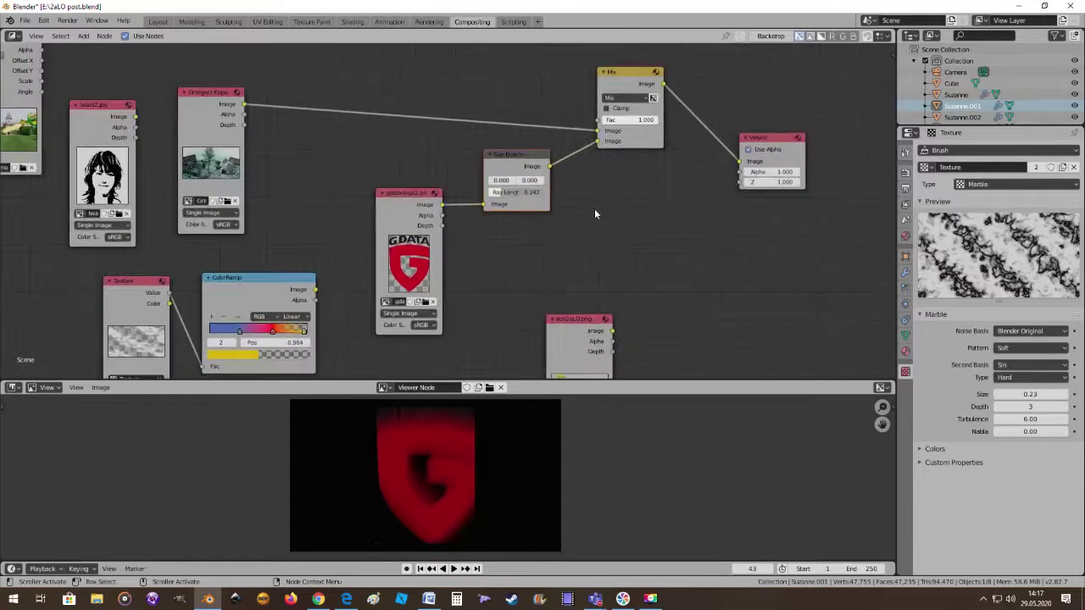
{"action": "scroll", "coordinate": [595, 212], "scroll_direction": "down", "scroll_amount": 2}
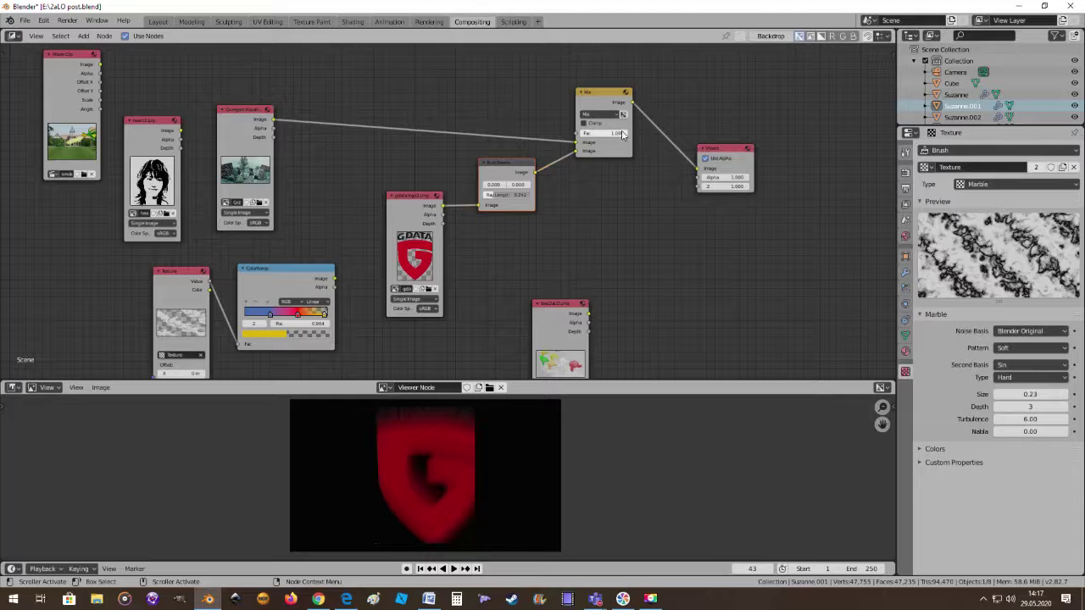
{"action": "key", "text": "BackSpace"}
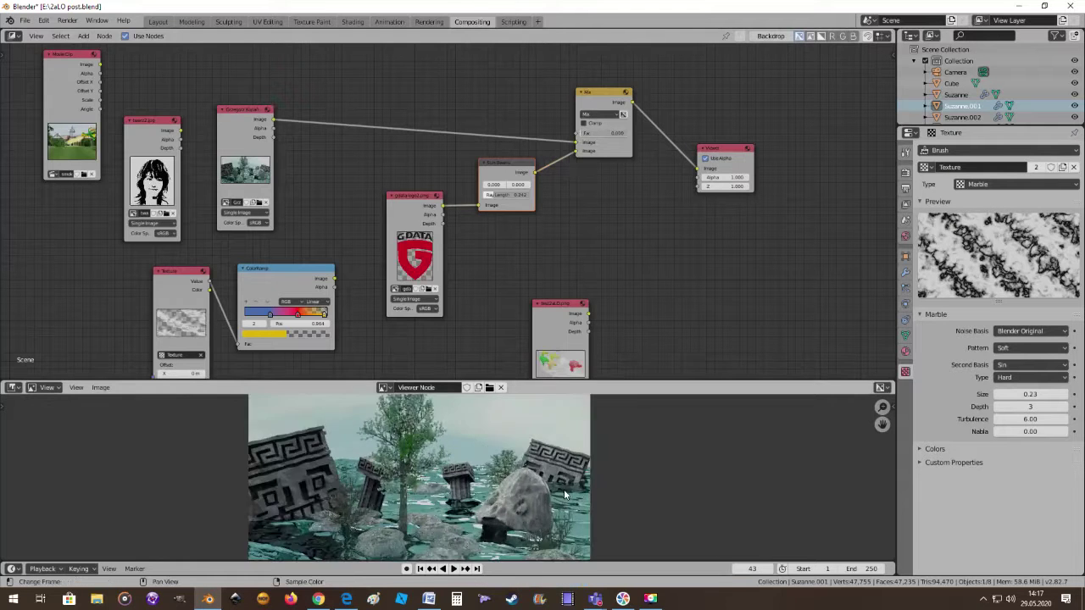
{"action": "scroll", "coordinate": [568, 488], "scroll_direction": "down", "scroll_amount": 2}
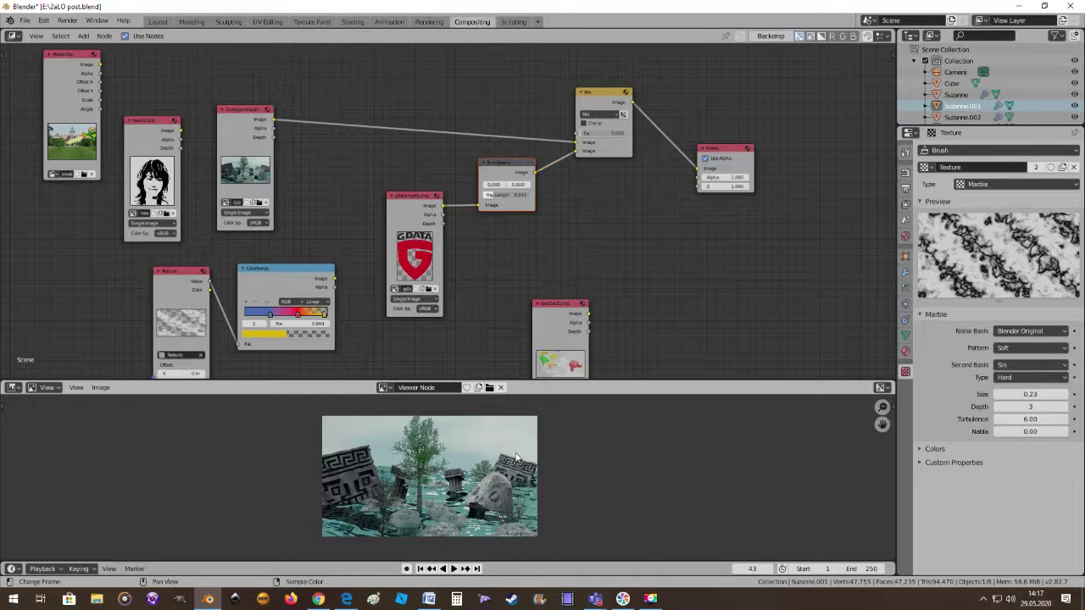
{"action": "scroll", "coordinate": [517, 459], "scroll_direction": "up", "scroll_amount": 2}
{"action": "scroll", "coordinate": [520, 458], "scroll_direction": "down", "scroll_amount": 1}
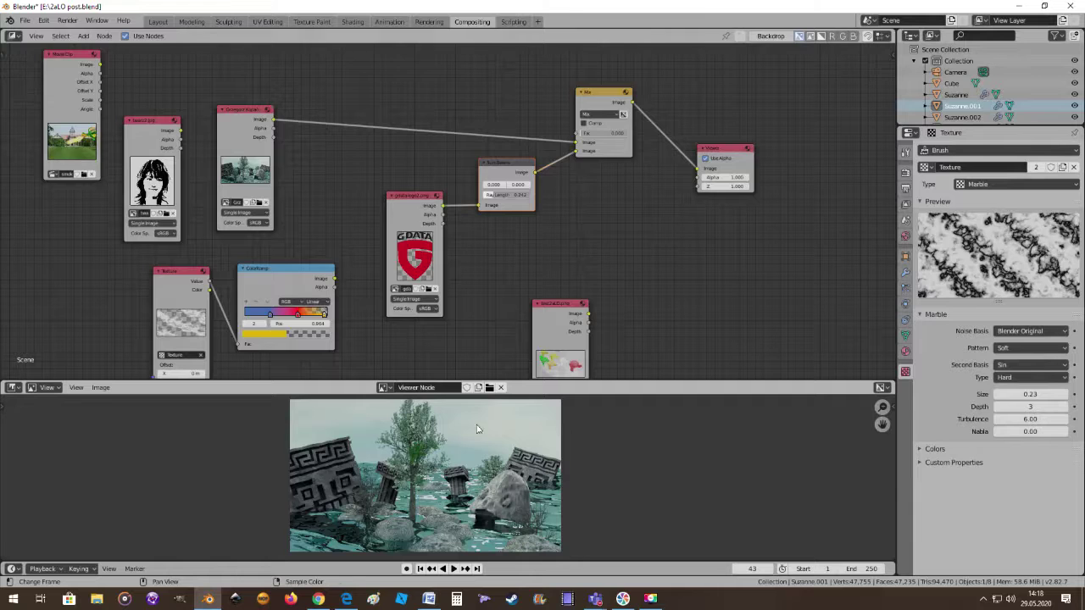
Place the Bokeh Image node beside the G DATA logo node, adjusting both positions
{"action": "scroll", "coordinate": [378, 305], "scroll_direction": "down", "scroll_amount": 2}
{"action": "scroll", "coordinate": [403, 306], "scroll_direction": "down", "scroll_amount": 1}
{"action": "scroll", "coordinate": [411, 306], "scroll_direction": "up", "scroll_amount": 1}
{"action": "scroll", "coordinate": [437, 313], "scroll_direction": "up", "scroll_amount": 1}
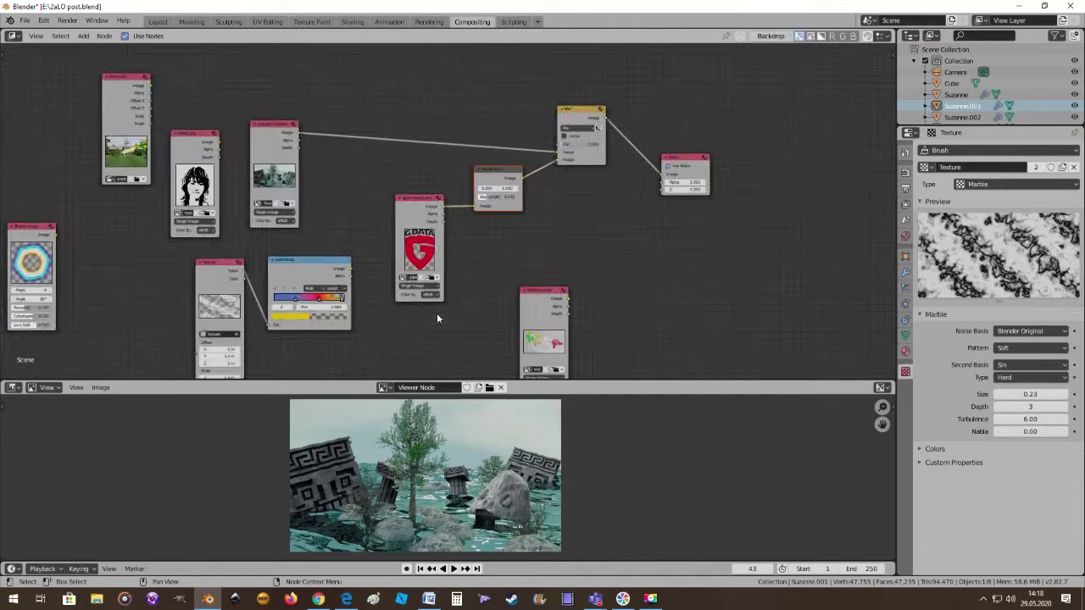
{"action": "scroll", "coordinate": [453, 337], "scroll_direction": "down", "scroll_amount": 1}
{"action": "scroll", "coordinate": [456, 338], "scroll_direction": "down", "scroll_amount": 1}
{"action": "scroll", "coordinate": [456, 339], "scroll_direction": "up", "scroll_amount": 1}
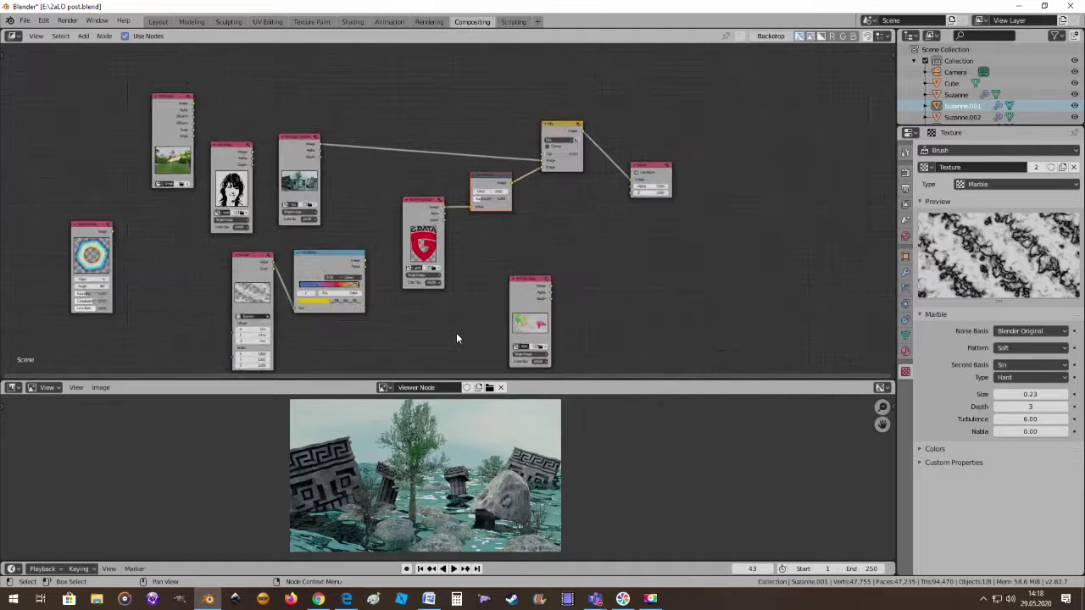
{"action": "scroll", "coordinate": [461, 336], "scroll_direction": "up", "scroll_amount": 1}
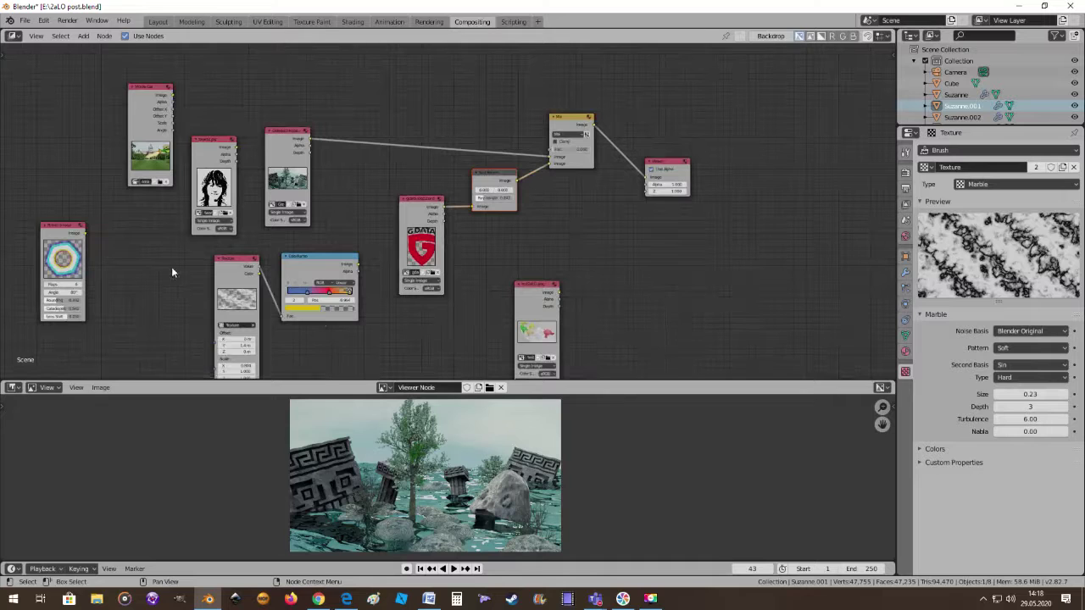
{"action": "left_click_drag", "start_coordinate": [67, 228], "coordinate": [487, 230]}
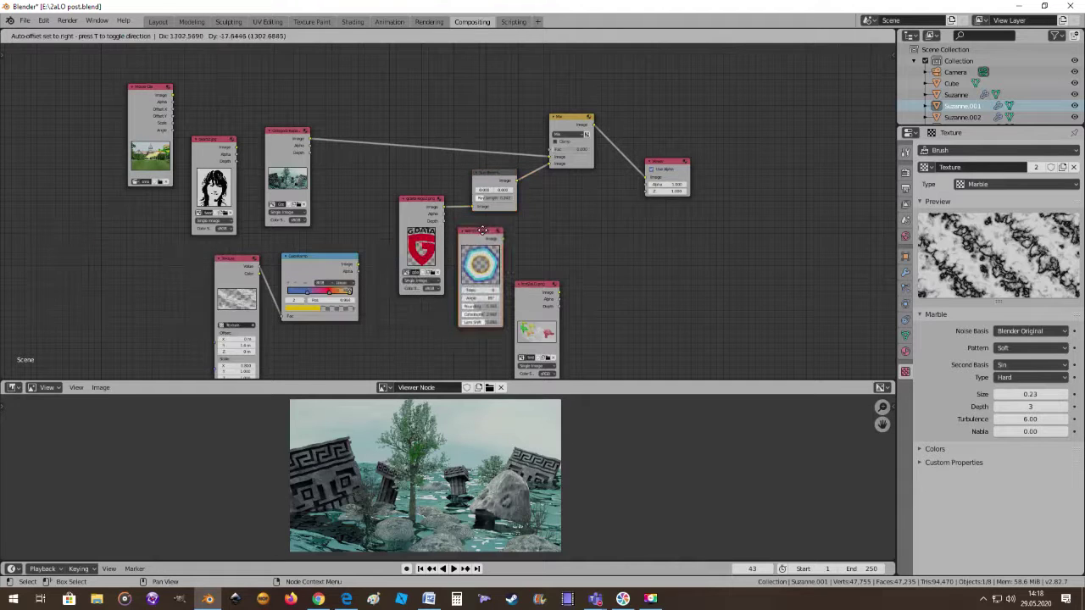
{"action": "scroll", "coordinate": [508, 246], "scroll_direction": "up", "scroll_amount": 1}
{"action": "scroll", "coordinate": [529, 251], "scroll_direction": "up", "scroll_amount": 2}
{"action": "left_click_drag", "start_coordinate": [420, 200], "coordinate": [365, 189]}
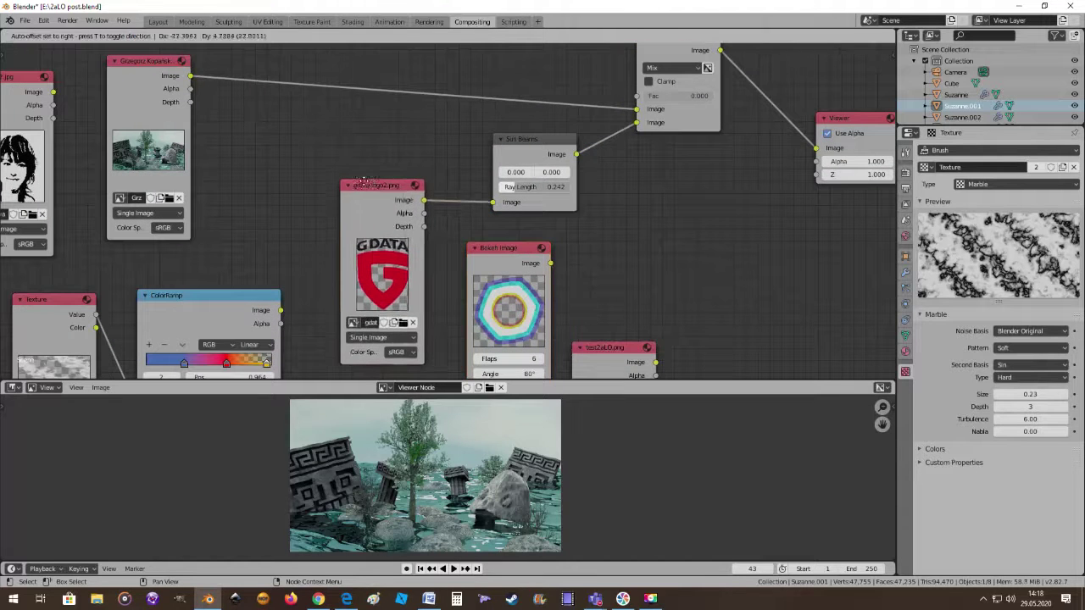
{"action": "mouse_move", "coordinate": [490, 249]}
{"action": "left_mouse_down"}
{"action": "mouse_move", "coordinate": [438, 254]}
{"action": "mouse_move", "coordinate": [493, 201]}
{"action": "left_mouse_up"}
Connect the Bokeh Image to Sun Beams' Image input and raise the Mix factor
{"action": "left_click_drag", "start_coordinate": [539, 137], "coordinate": [598, 161]}
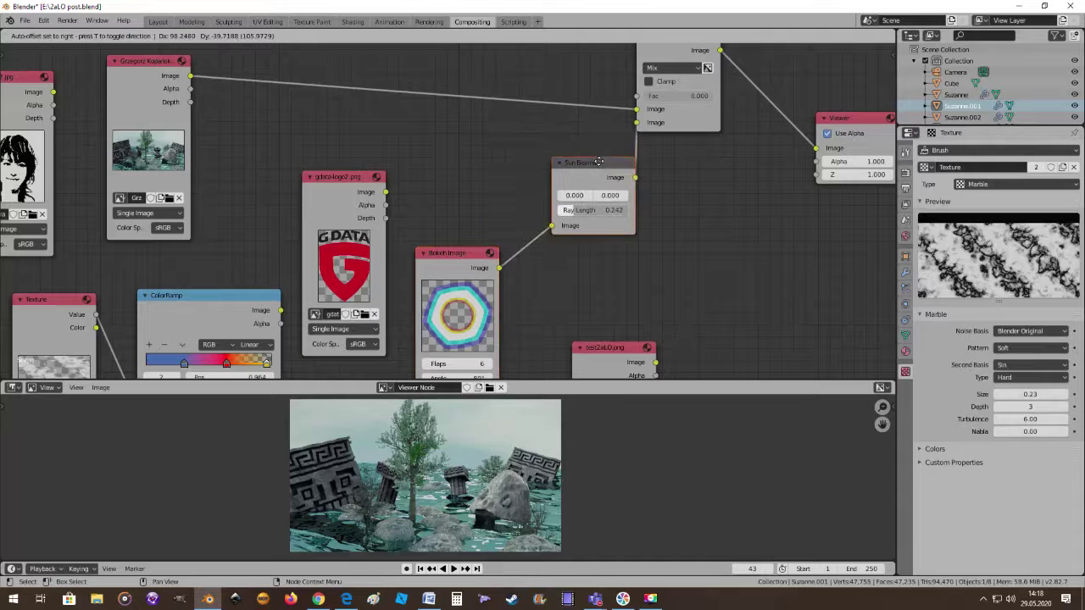
{"action": "scroll", "coordinate": [636, 182], "scroll_direction": "down", "scroll_amount": 2}
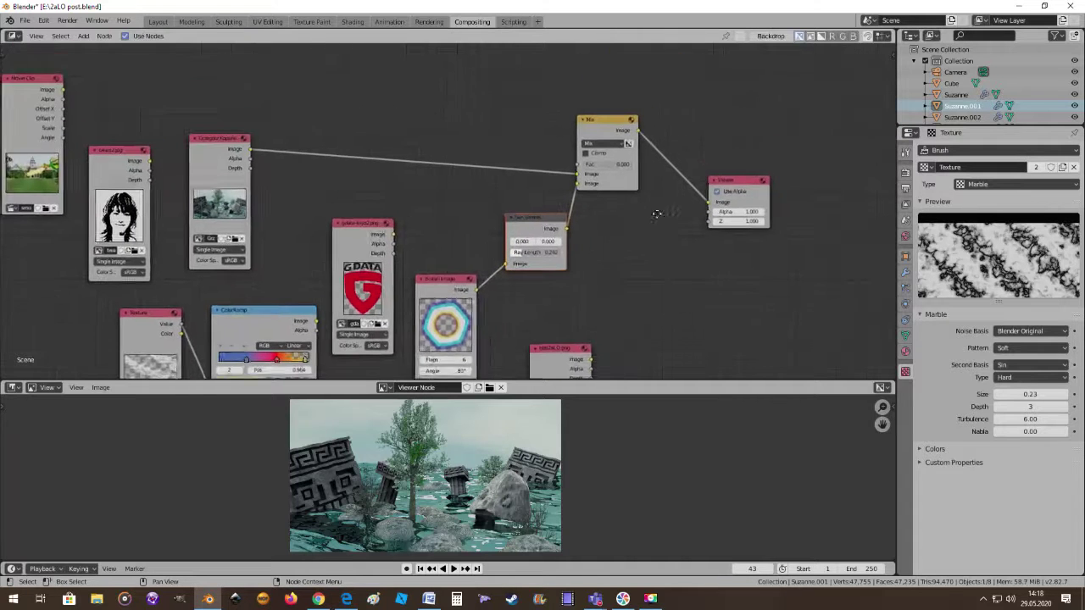
{"action": "middle_click_drag", "start_coordinate": [657, 214], "coordinate": [611, 181]}
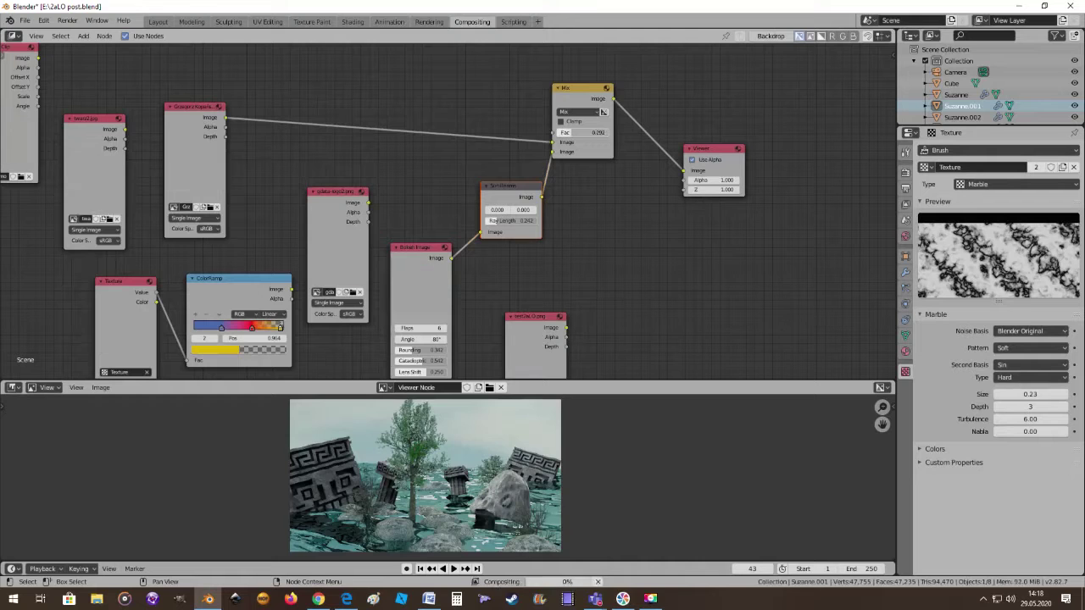
{"action": "left_click_drag", "start_coordinate": [566, 133], "coordinate": [627, 133]}
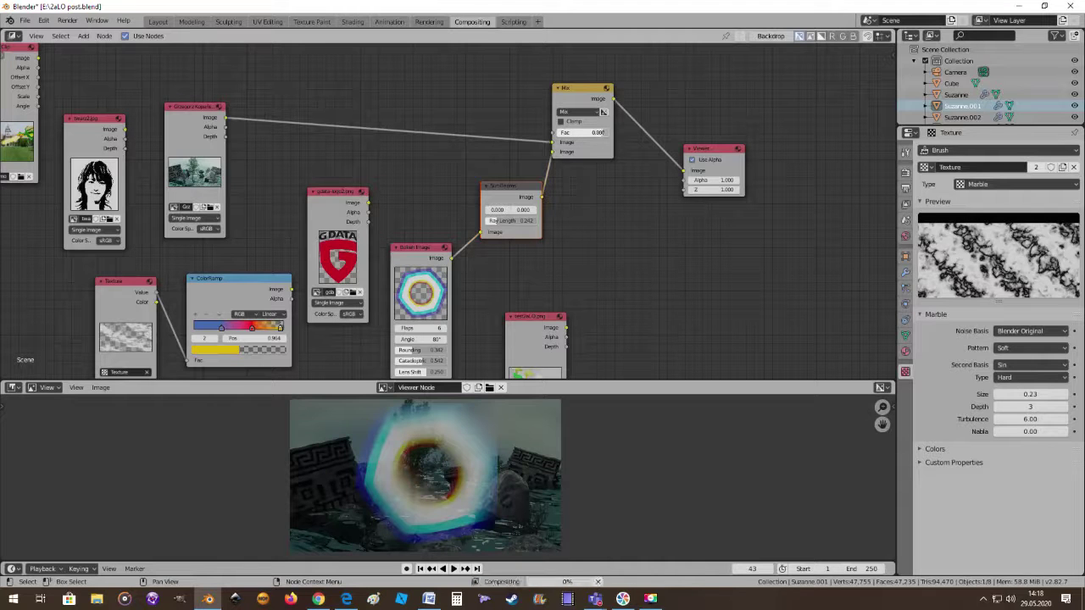
Raise the Mix factor to 0.975 and zoom the backdrop to inspect the bokeh glow
{"action": "scroll", "coordinate": [464, 432], "scroll_direction": "up", "scroll_amount": 2}
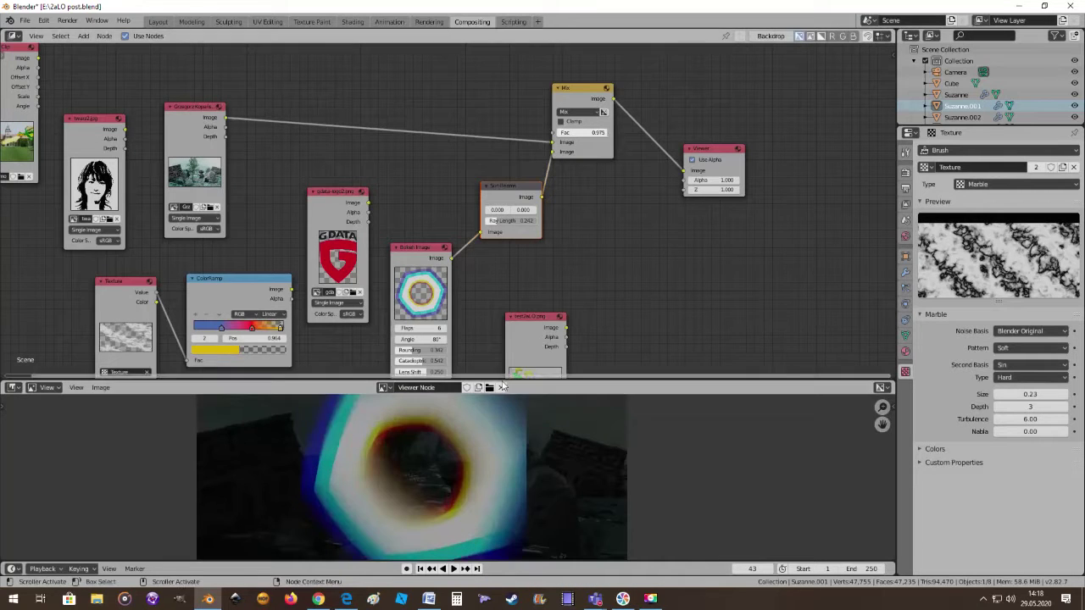
{"action": "scroll", "coordinate": [458, 466], "scroll_direction": "down", "scroll_amount": 3}
{"action": "scroll", "coordinate": [433, 500], "scroll_direction": "up", "scroll_amount": 1}
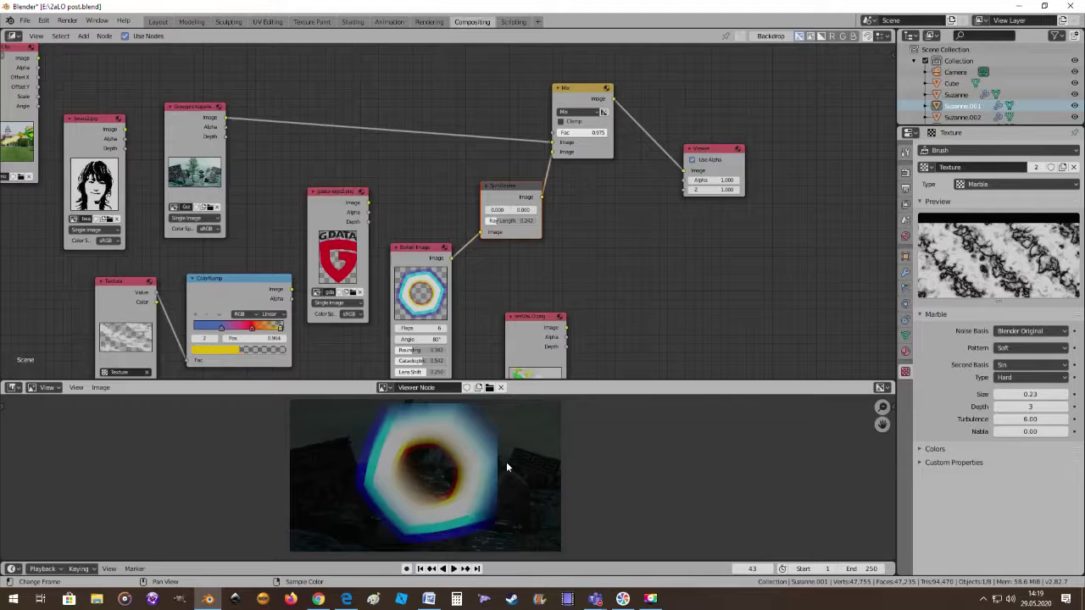
{"action": "scroll", "coordinate": [566, 260], "scroll_direction": "down", "scroll_amount": 2}
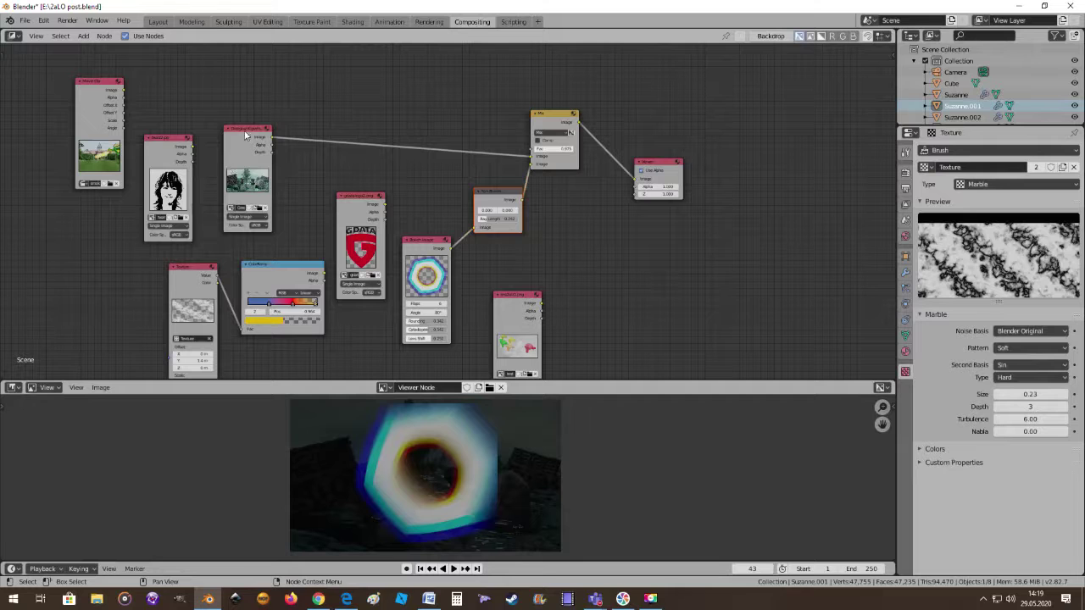
Move the ruins image node higher and briefly browse the Add menu
{"action": "left_click_drag", "start_coordinate": [244, 129], "coordinate": [252, 86]}
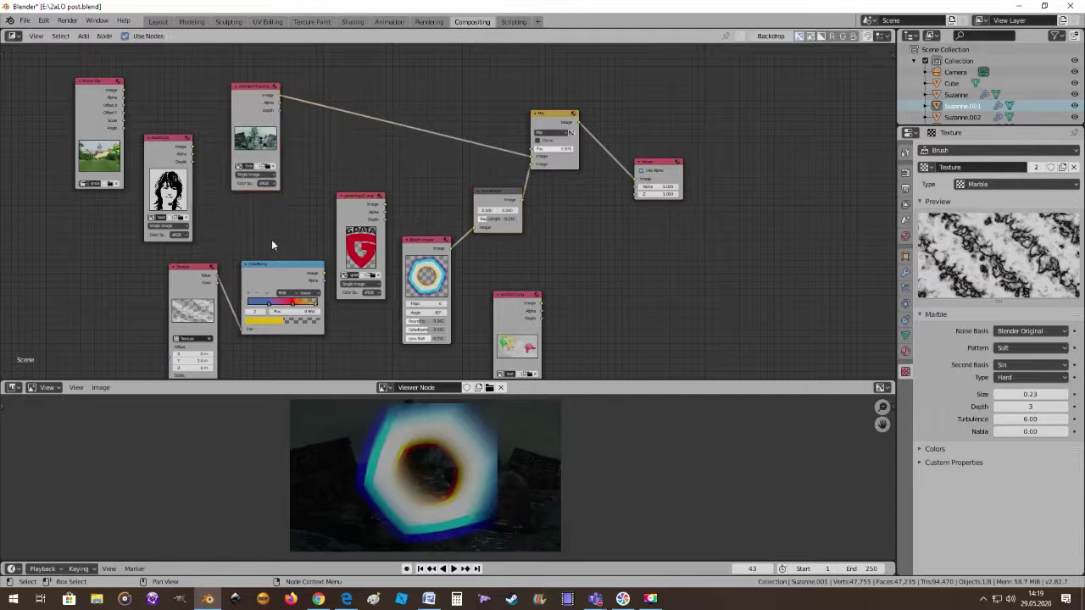
{"action": "left_click", "coordinate": [83, 35]}
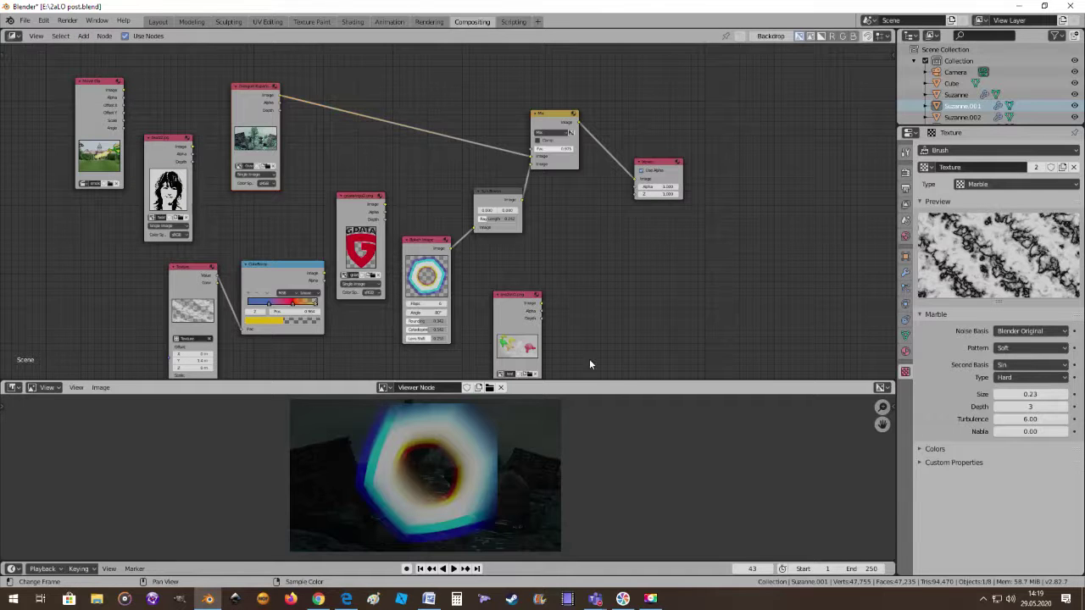
{"action": "scroll", "coordinate": [614, 316], "scroll_direction": "up", "scroll_amount": 1}
{"action": "scroll", "coordinate": [615, 316], "scroll_direction": "up", "scroll_amount": 1}
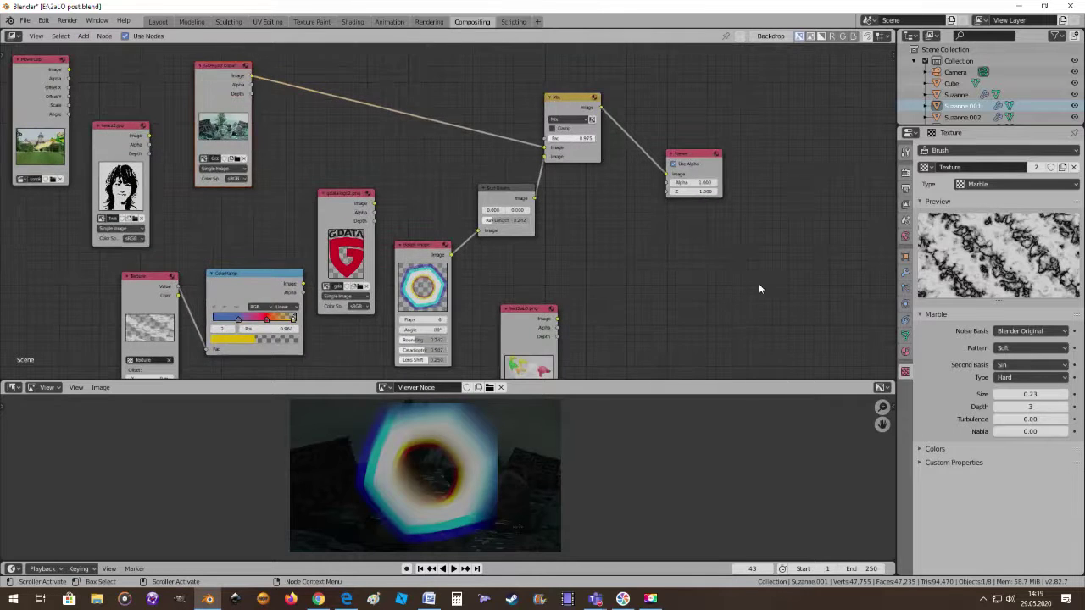
{"action": "scroll", "coordinate": [758, 289], "scroll_direction": "down", "scroll_amount": 1}
{"action": "scroll", "coordinate": [686, 288], "scroll_direction": "down", "scroll_amount": 2, "text": "shift"}
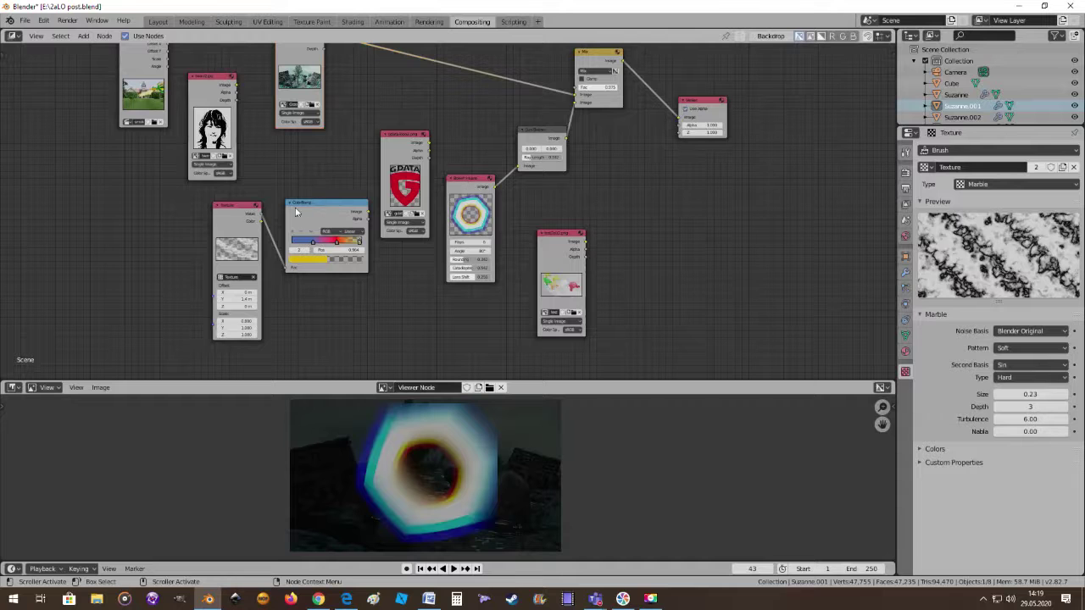
Shift the Texture, ColorRamp and G DATA logo nodes left and down, recentring the graph
{"action": "left_click_drag", "start_coordinate": [226, 205], "coordinate": [115, 220]}
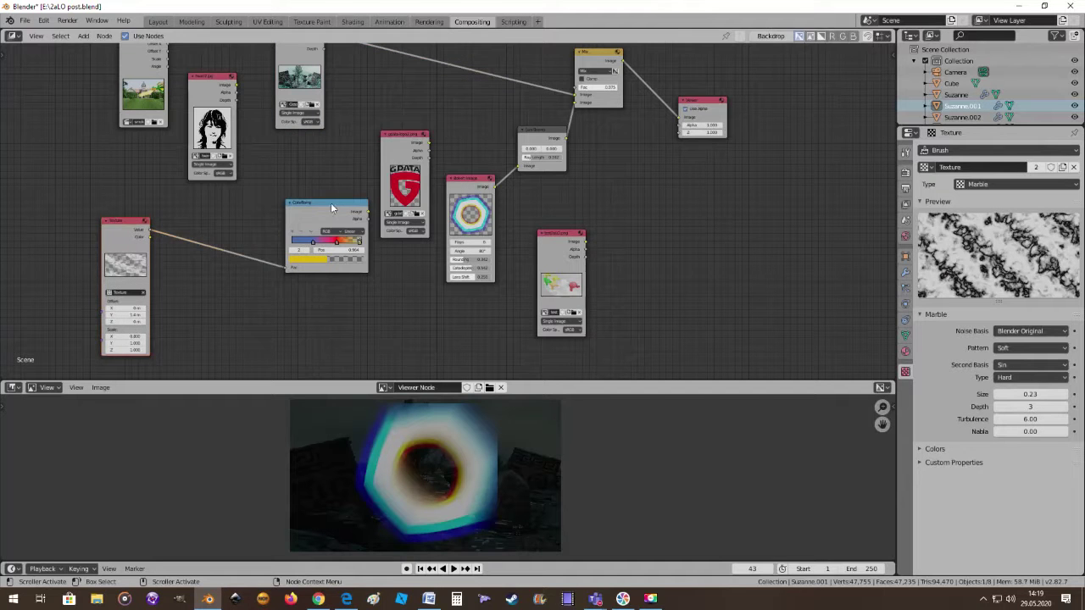
{"action": "left_click_drag", "start_coordinate": [331, 207], "coordinate": [232, 228]}
{"action": "left_click_drag", "start_coordinate": [404, 136], "coordinate": [335, 184]}
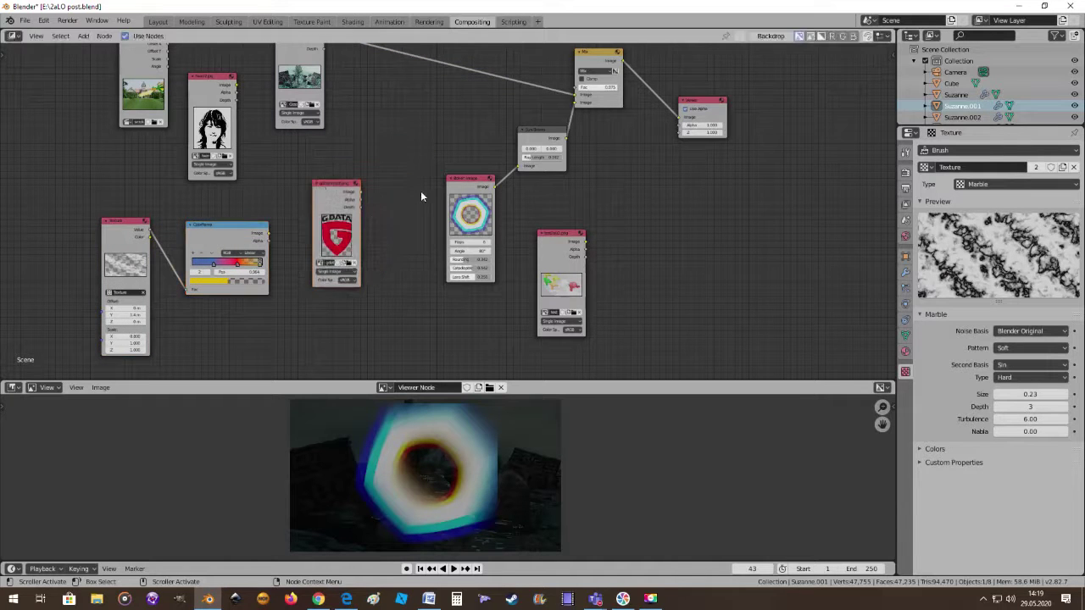
{"action": "middle_click_drag", "start_coordinate": [654, 238], "coordinate": [650, 295]}
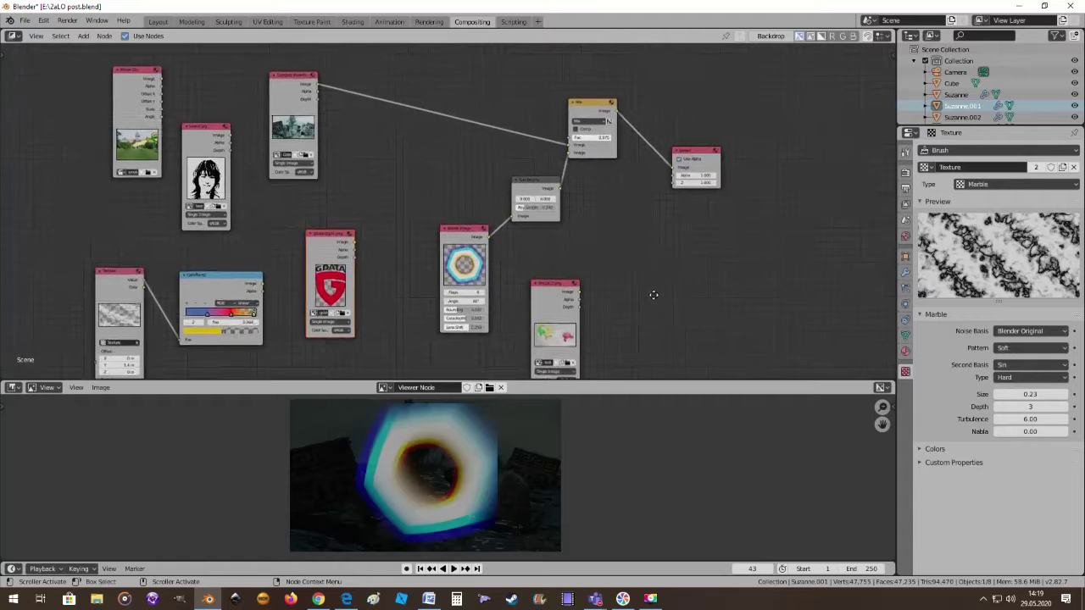
{"action": "scroll", "coordinate": [633, 304], "scroll_direction": "up", "scroll_amount": 1}
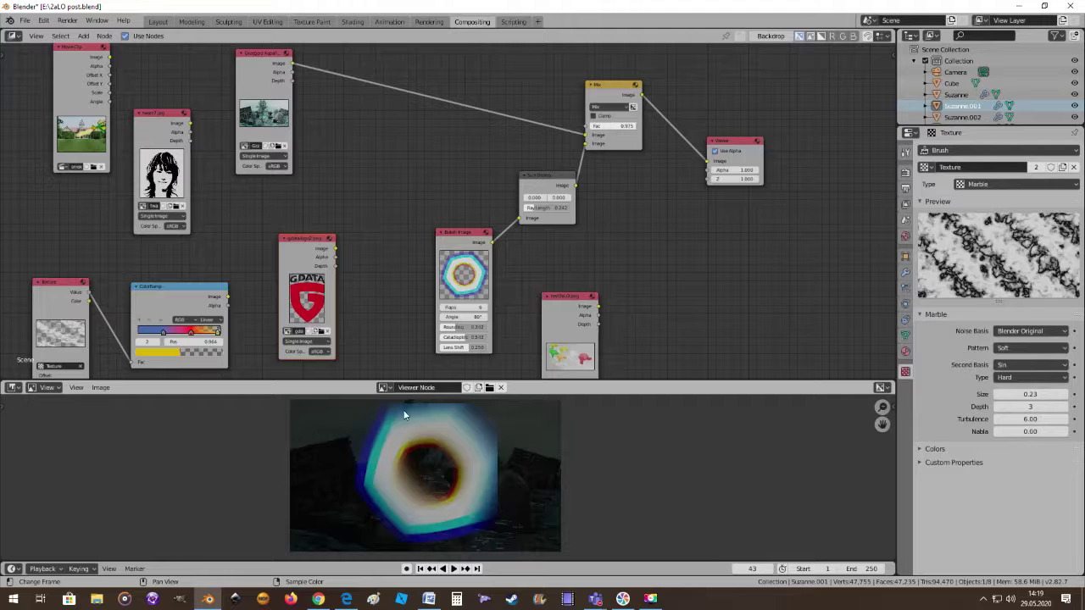
{"action": "scroll", "coordinate": [462, 246], "scroll_direction": "up", "scroll_amount": 2}
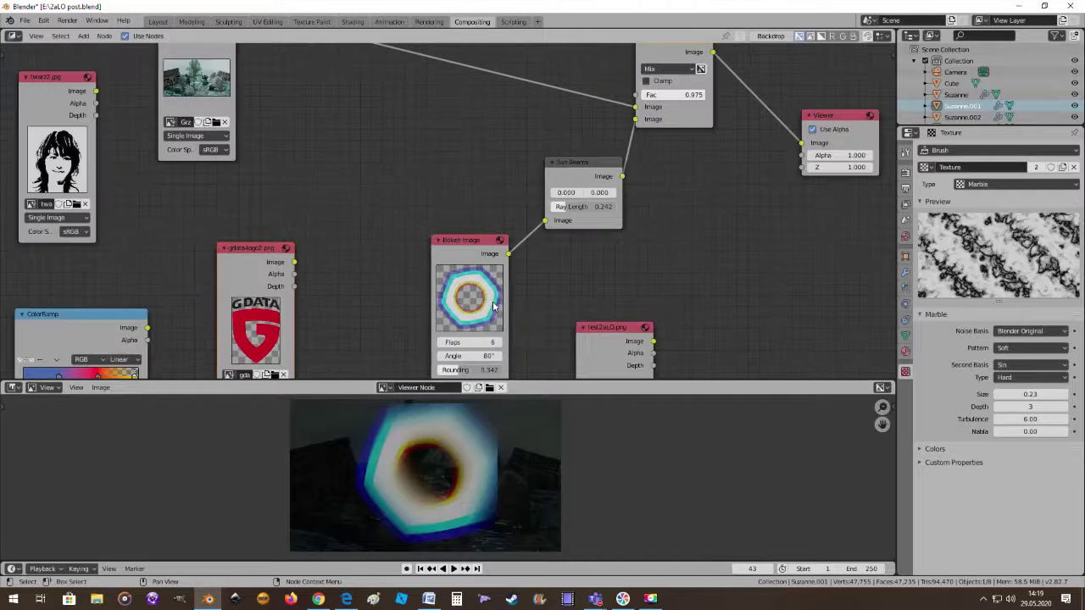
Lift the Bokeh Image node until its Catadioptric and Lens Shift fields are visible
{"action": "left_click_drag", "start_coordinate": [462, 242], "coordinate": [456, 182]}
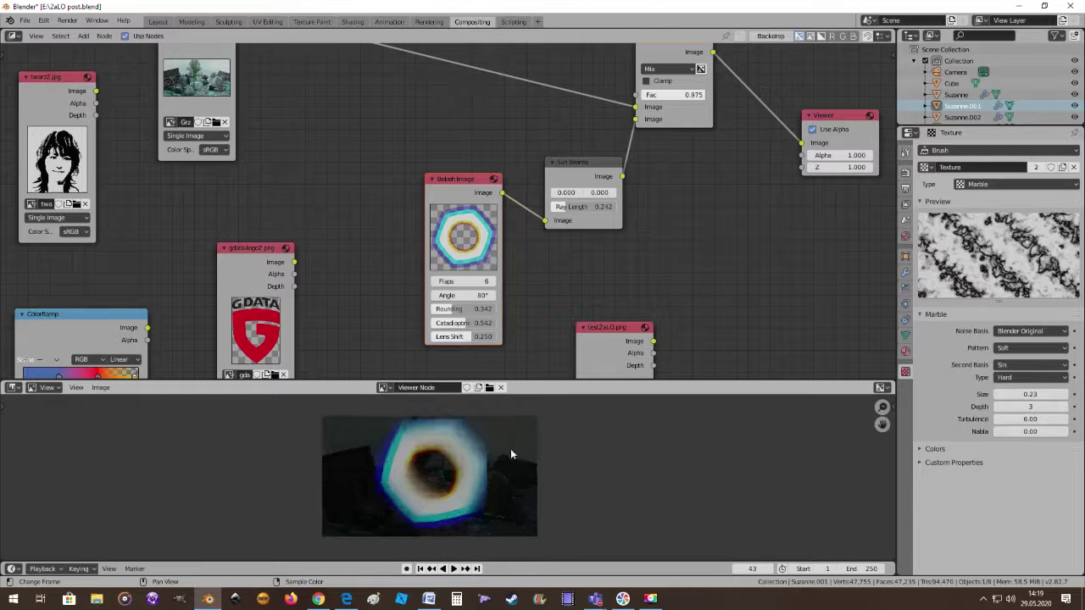
{"action": "scroll", "coordinate": [539, 448], "scroll_direction": "down", "scroll_amount": 1}
{"action": "scroll", "coordinate": [544, 503], "scroll_direction": "up", "scroll_amount": 1}
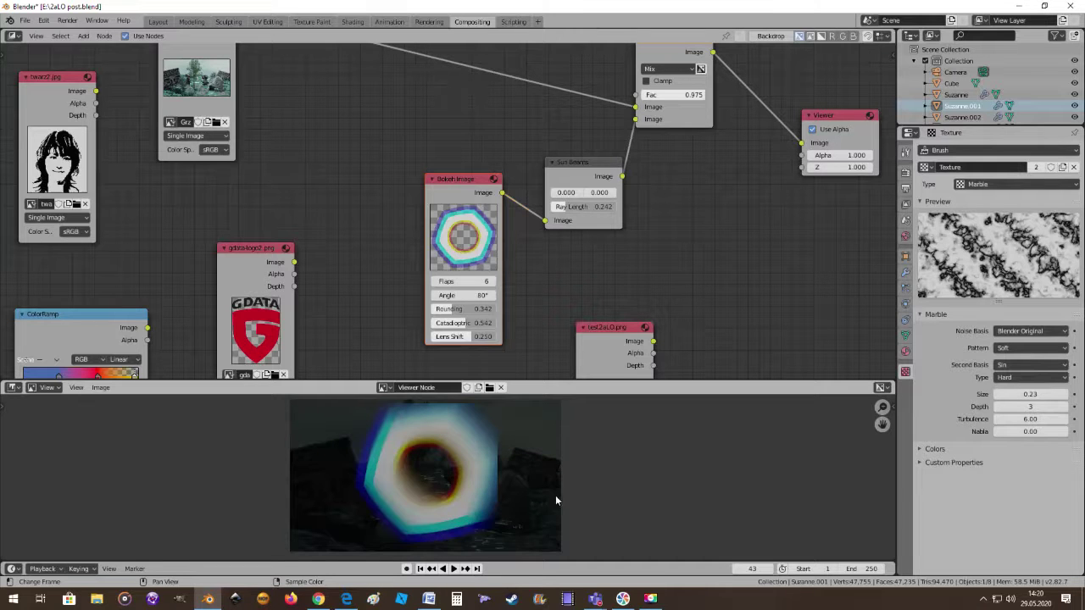
{"action": "scroll", "coordinate": [549, 431], "scroll_direction": "down", "scroll_amount": 1}
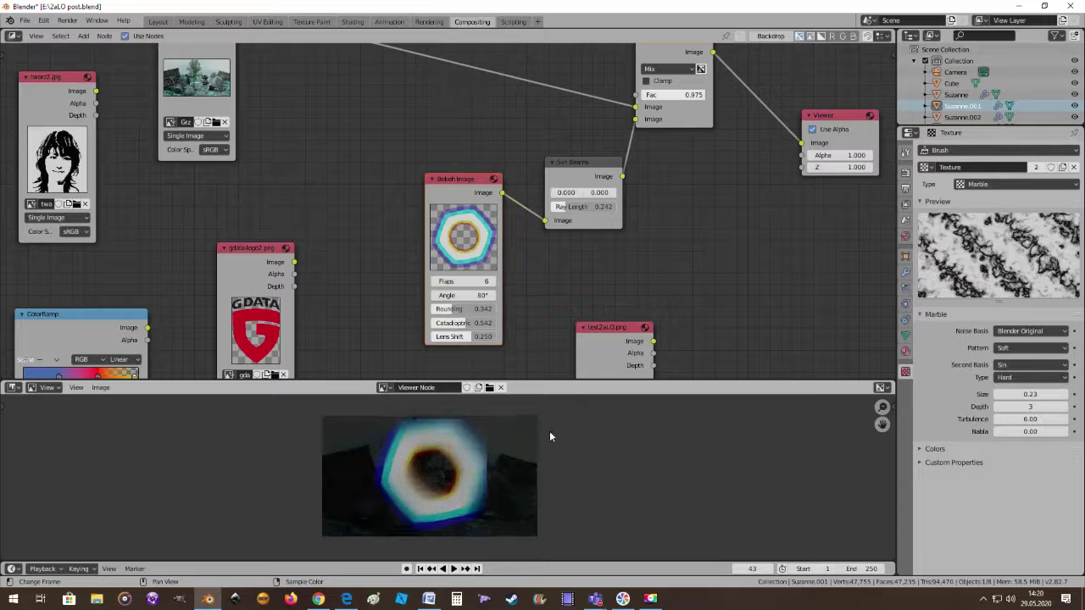
Set the Sun Beams source to 10.000, 10.000 and lengthen the rays to 0.583
{"action": "left_click", "coordinate": [565, 192]}
{"action": "type", "text": "10"}
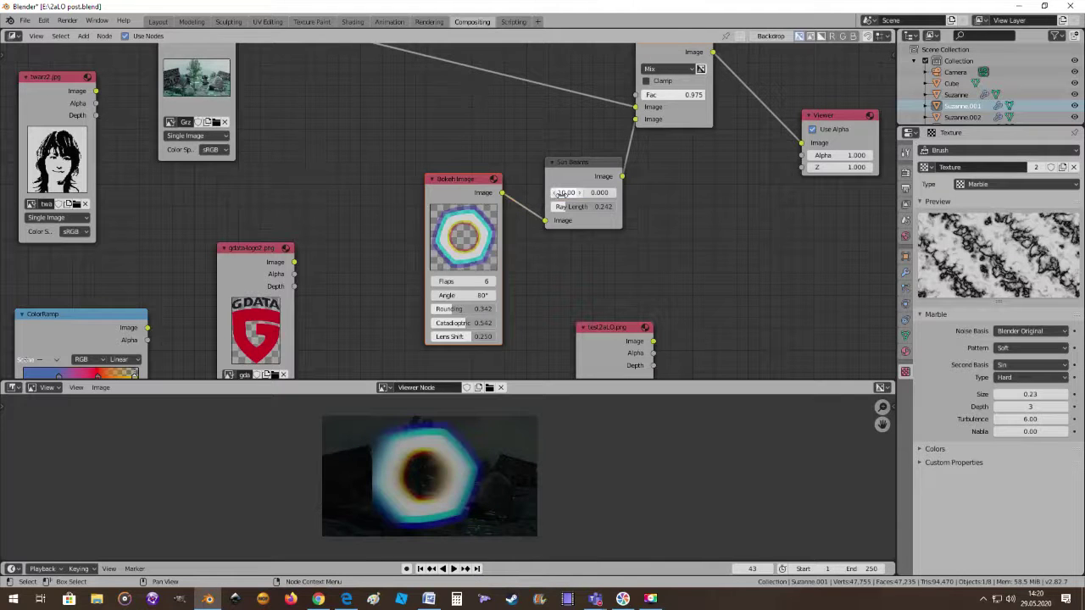
{"action": "key", "text": "Return"}
{"action": "scroll", "coordinate": [559, 243], "scroll_direction": "up", "scroll_amount": 1}
{"action": "left_click", "coordinate": [612, 190]}
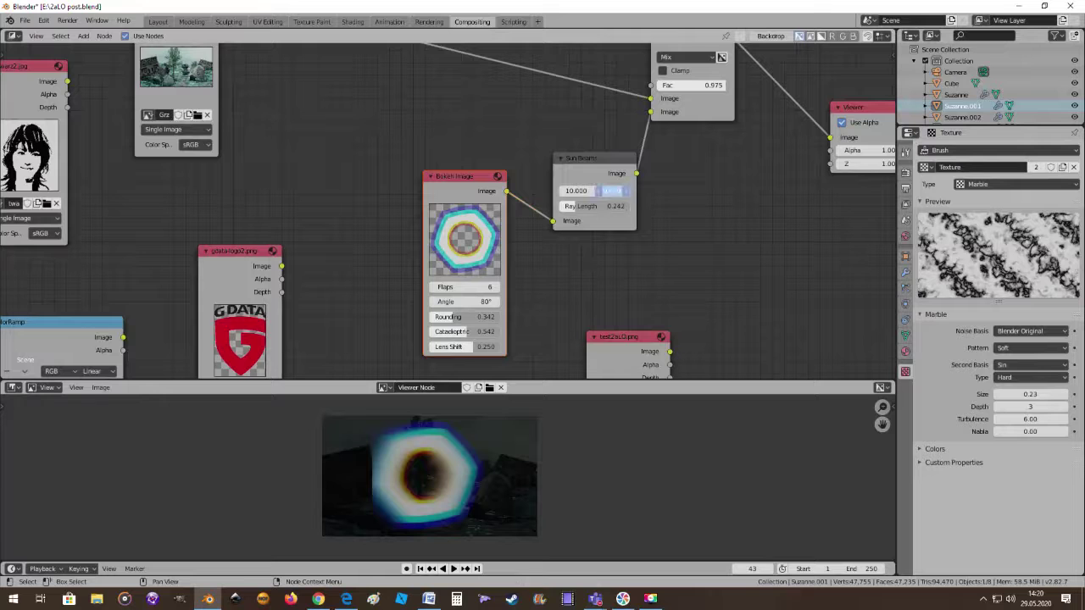
{"action": "type", "text": "10"}
{"action": "key", "text": "Return"}
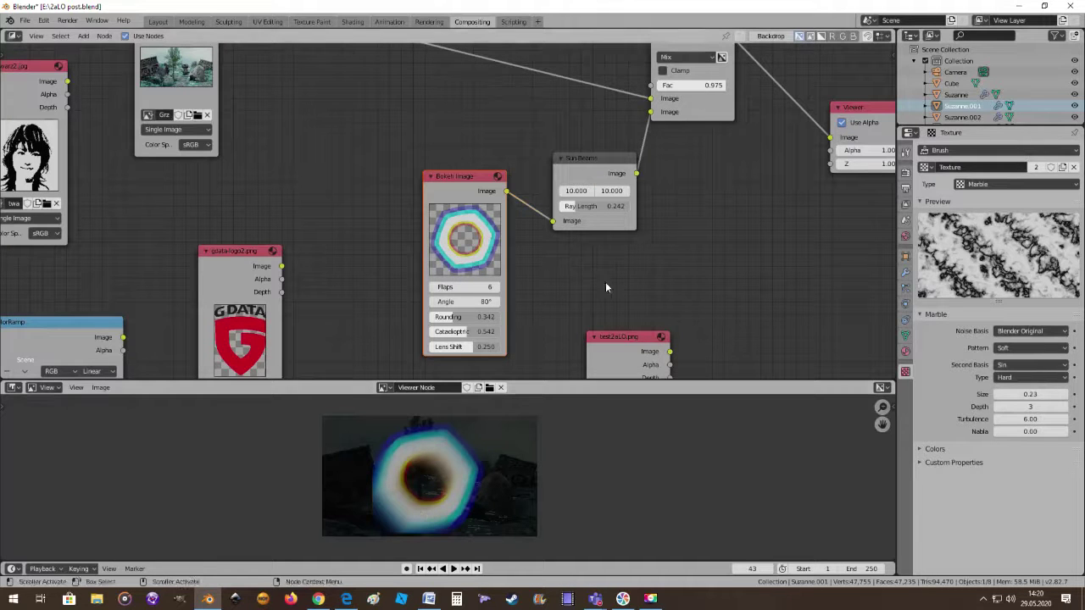
{"action": "mouse_move", "coordinate": [602, 207]}
{"action": "left_mouse_down"}
{"action": "mouse_move", "coordinate": [627, 207]}
{"action": "mouse_move", "coordinate": [616, 206]}
{"action": "left_mouse_up"}
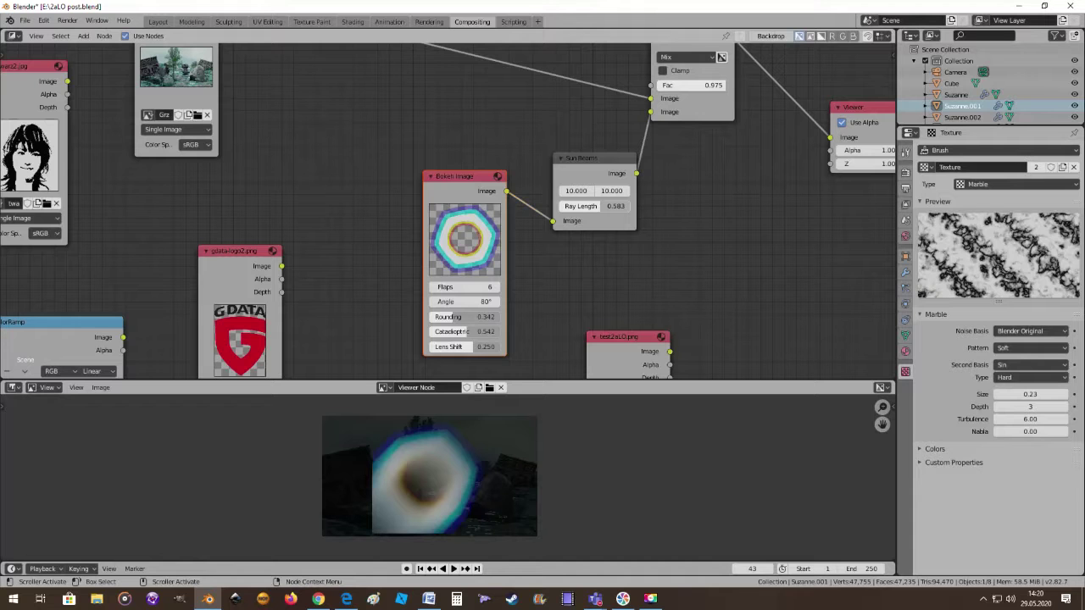
{"action": "scroll", "coordinate": [608, 389], "scroll_direction": "down", "scroll_amount": 1}
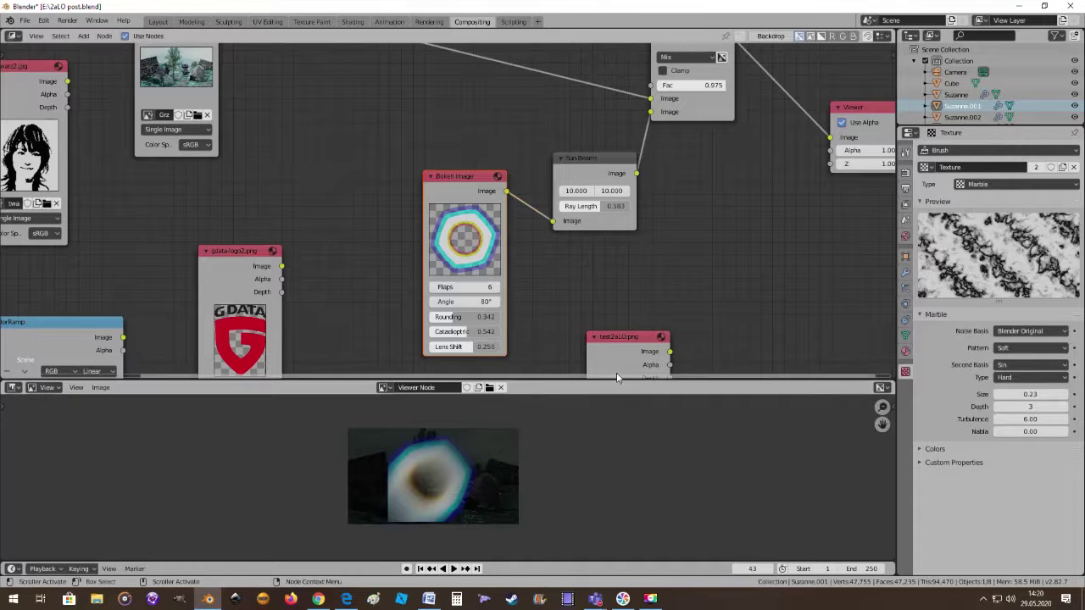
{"action": "scroll", "coordinate": [577, 324], "scroll_direction": "down", "scroll_amount": 2}
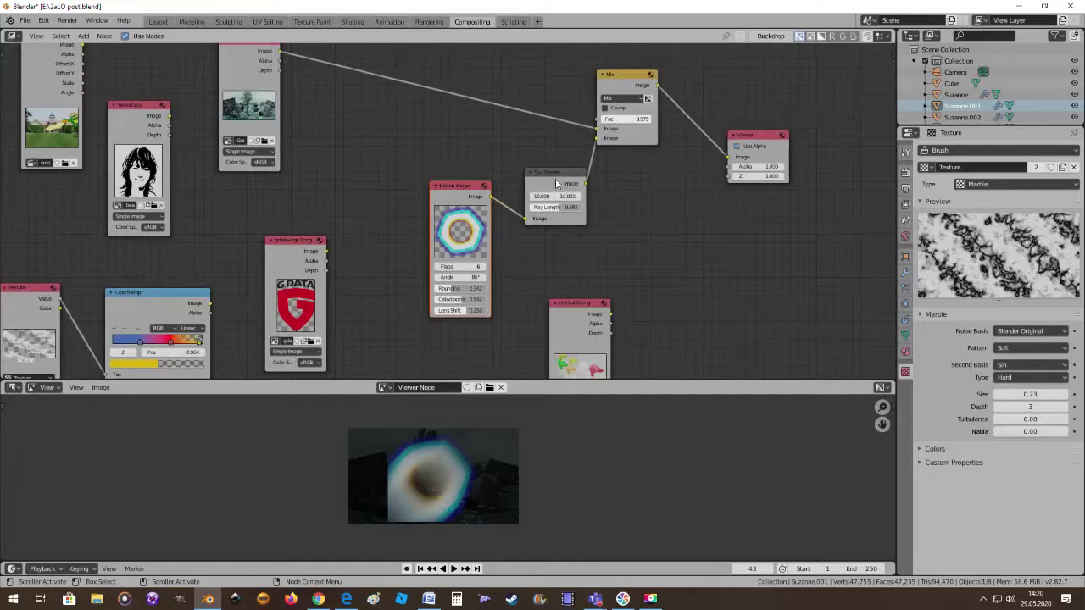
Switch the Mix node to the Add blend mode with a factor of 1.000
{"action": "mouse_move", "coordinate": [607, 208]}
{"action": "middle_mouse_down"}
{"action": "mouse_move", "coordinate": [621, 255]}
{"action": "mouse_move", "coordinate": [649, 237]}
{"action": "middle_mouse_up"}
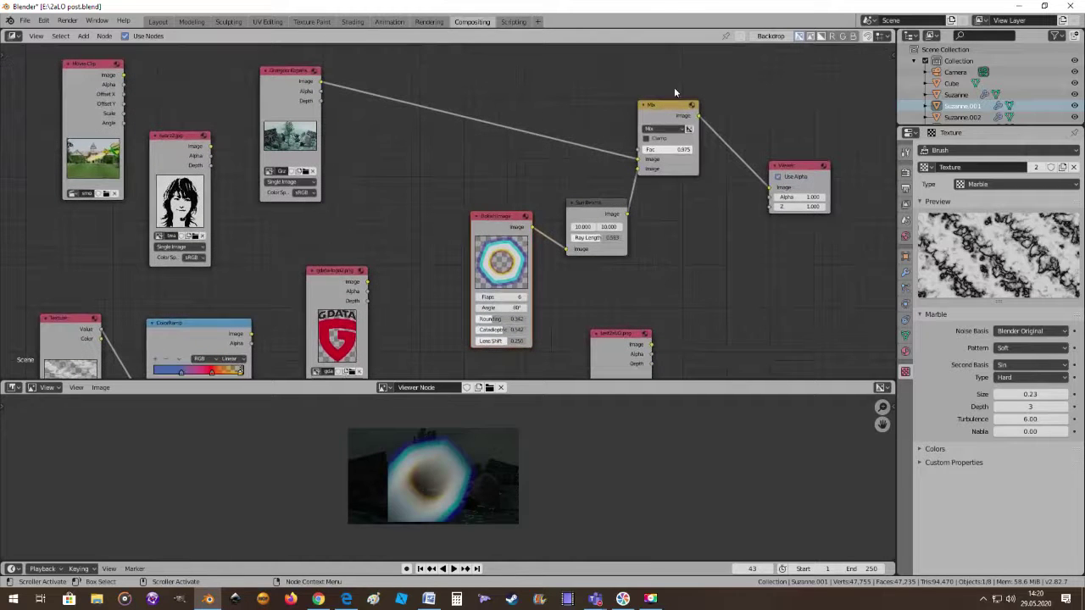
{"action": "left_click_drag", "start_coordinate": [671, 103], "coordinate": [680, 99]}
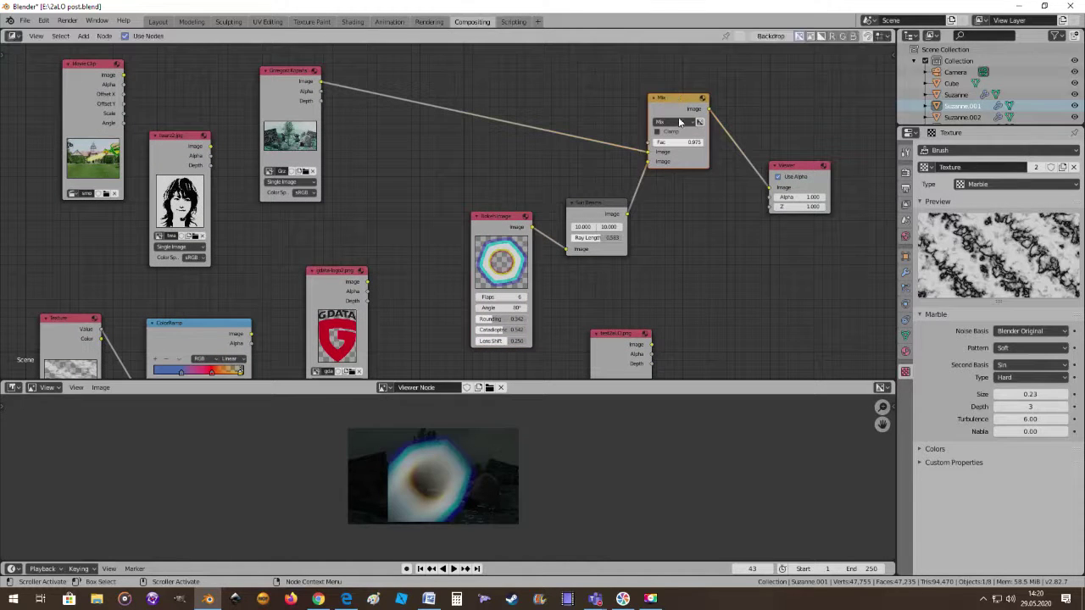
{"action": "left_click", "coordinate": [678, 122]}
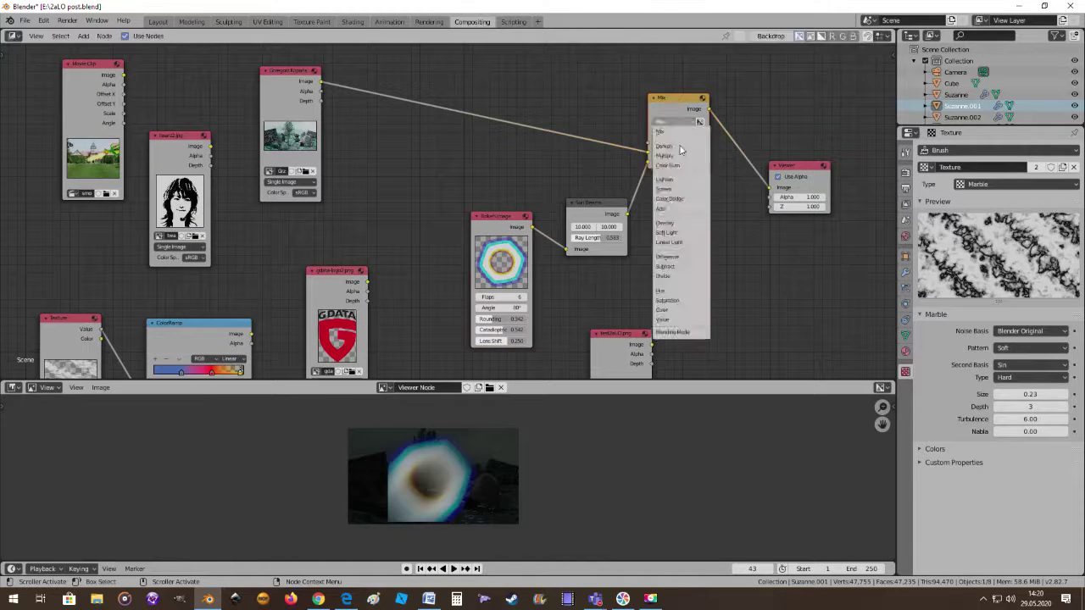
{"action": "left_click", "coordinate": [685, 208]}
{"action": "scroll", "coordinate": [522, 413], "scroll_direction": "up", "scroll_amount": 2}
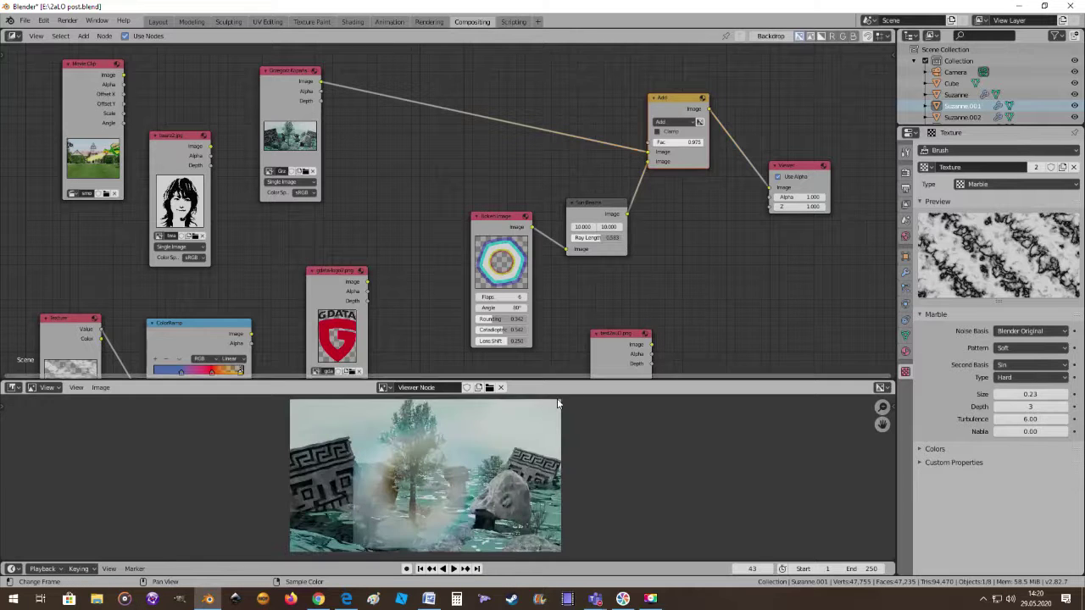
{"action": "scroll", "coordinate": [551, 402], "scroll_direction": "up", "scroll_amount": 2}
{"action": "scroll", "coordinate": [556, 399], "scroll_direction": "down", "scroll_amount": 1}
{"action": "scroll", "coordinate": [556, 399], "scroll_direction": "down", "scroll_amount": 1}
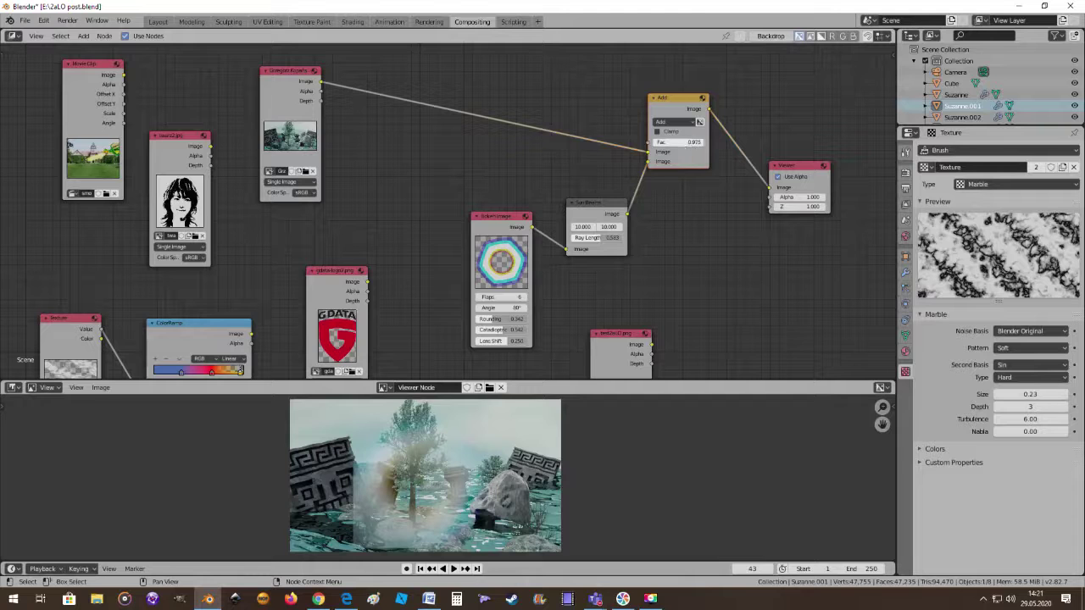
{"action": "left_click", "coordinate": [705, 142]}
{"action": "key", "text": "Return"}
Reposition the Bokeh Image and Sun Beams nodes to tidy the graph
{"action": "left_click_drag", "start_coordinate": [492, 227], "coordinate": [464, 217]}
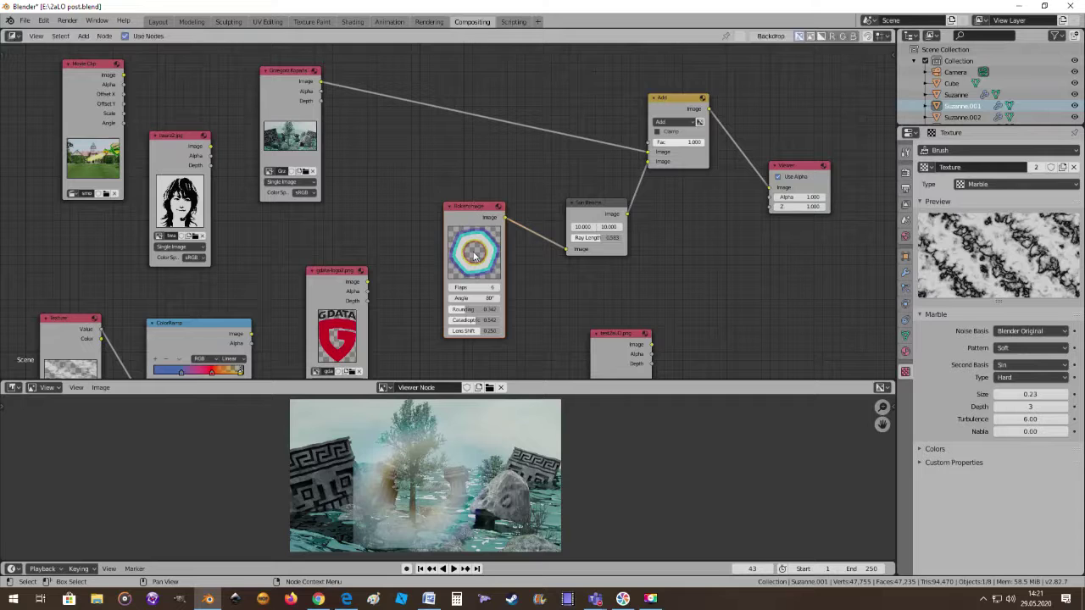
{"action": "scroll", "coordinate": [552, 465], "scroll_direction": "up", "scroll_amount": 1}
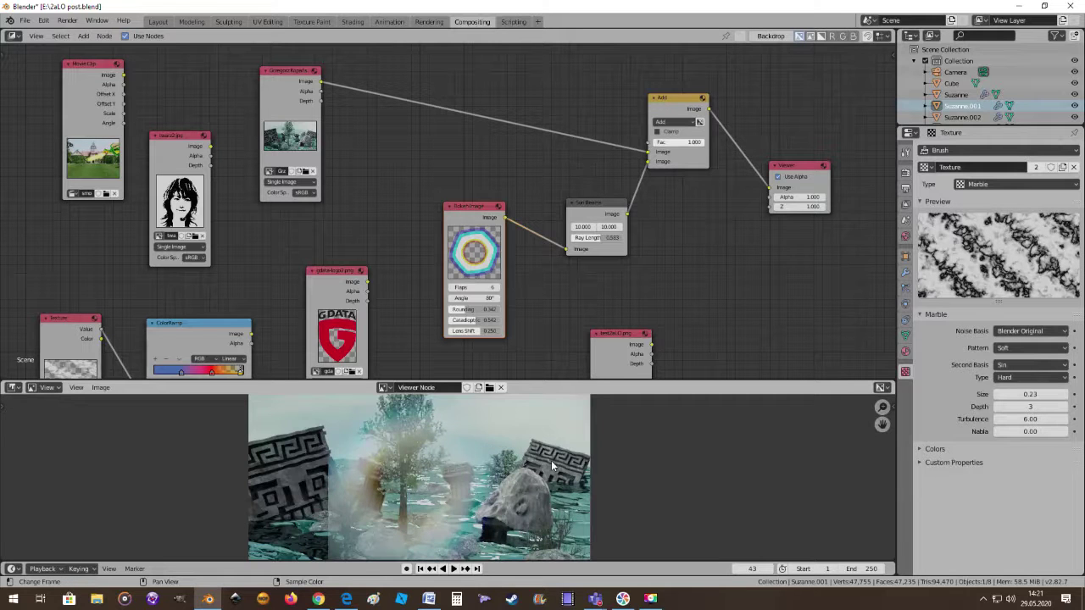
{"action": "scroll", "coordinate": [523, 468], "scroll_direction": "down", "scroll_amount": 2}
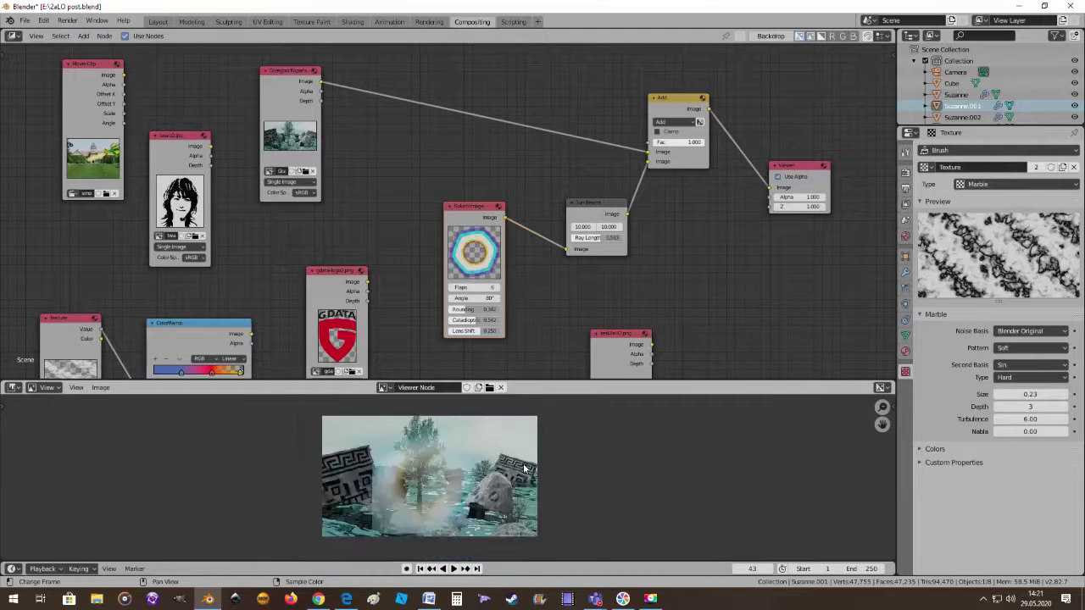
{"action": "left_click_drag", "start_coordinate": [467, 222], "coordinate": [456, 246]}
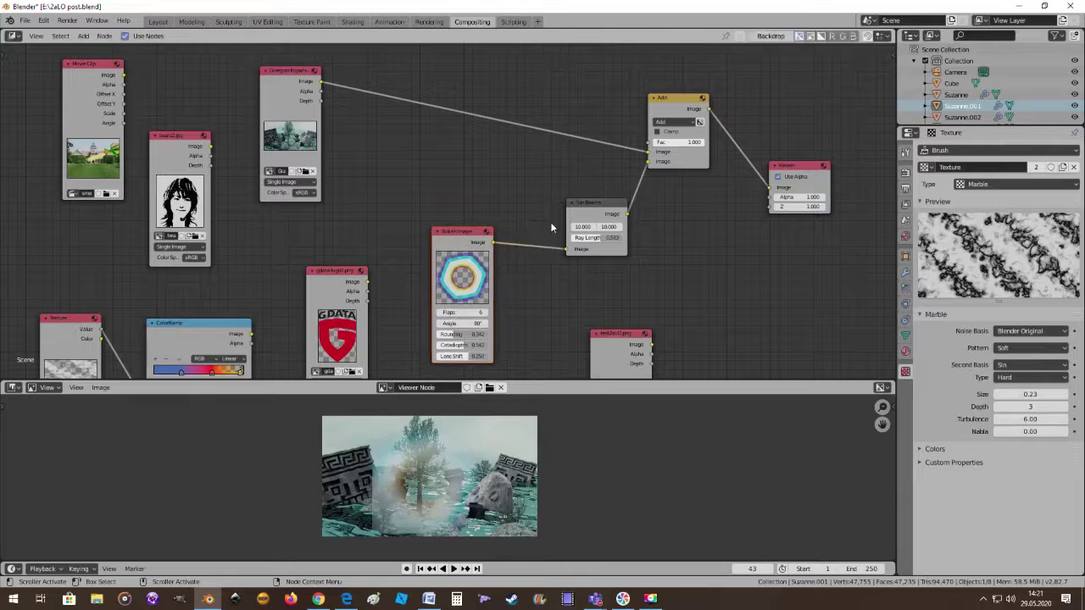
{"action": "left_click_drag", "start_coordinate": [588, 205], "coordinate": [580, 198]}
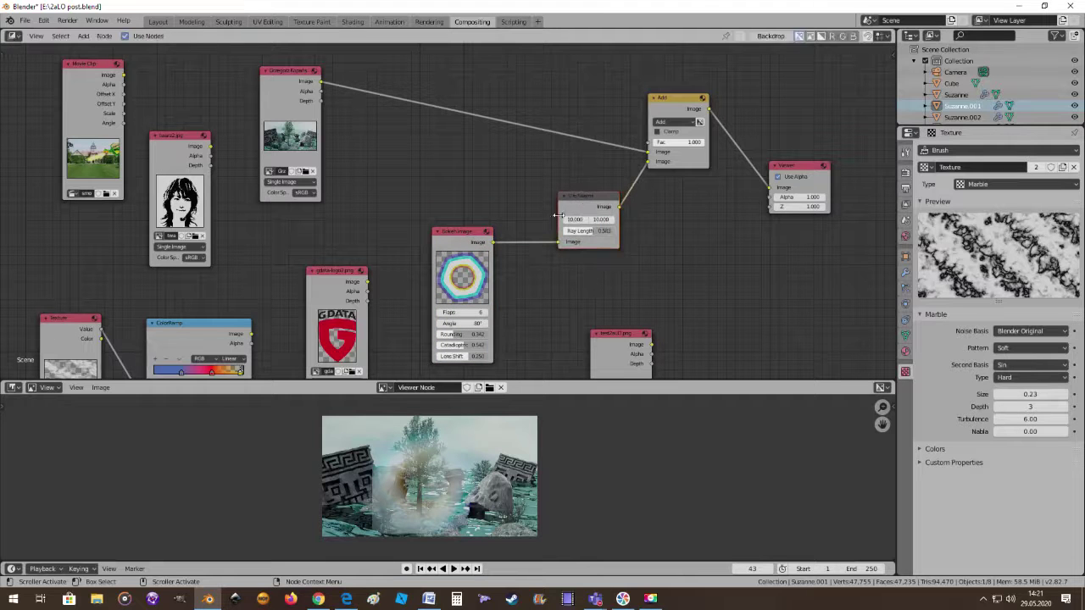
Connect the marble Texture output to Sun Beams' Image input
{"action": "scroll", "coordinate": [557, 215], "scroll_direction": "down", "scroll_amount": 1}
{"action": "scroll", "coordinate": [382, 271], "scroll_direction": "down", "scroll_amount": 1}
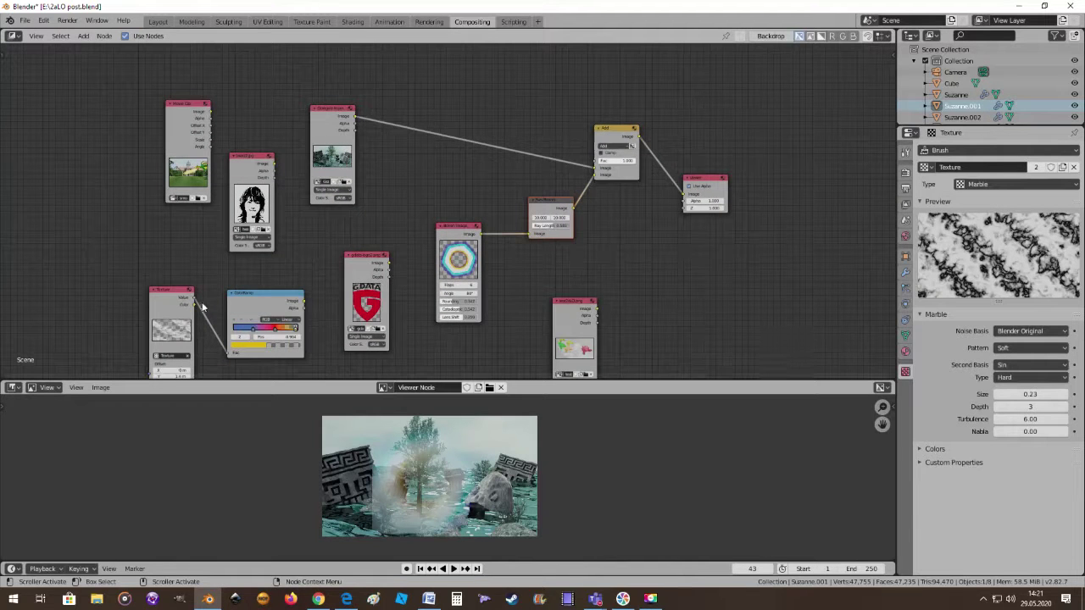
{"action": "left_click_drag", "start_coordinate": [194, 298], "coordinate": [531, 237]}
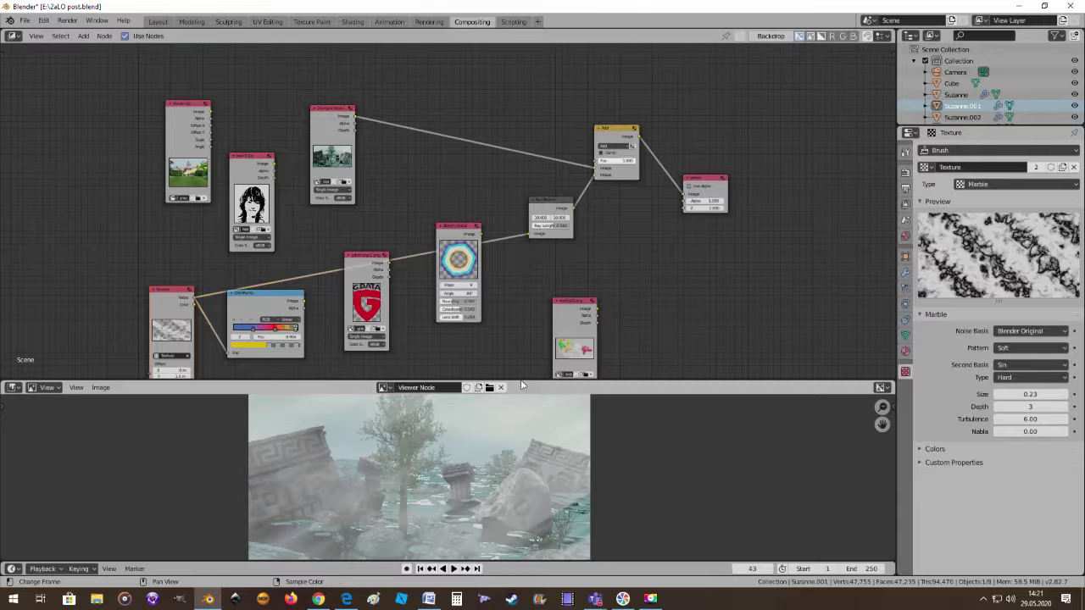
Set the Sun Beams ray length to 0.300
{"action": "scroll", "coordinate": [597, 235], "scroll_direction": "up", "scroll_amount": 1}
{"action": "scroll", "coordinate": [597, 235], "scroll_direction": "up", "scroll_amount": 1}
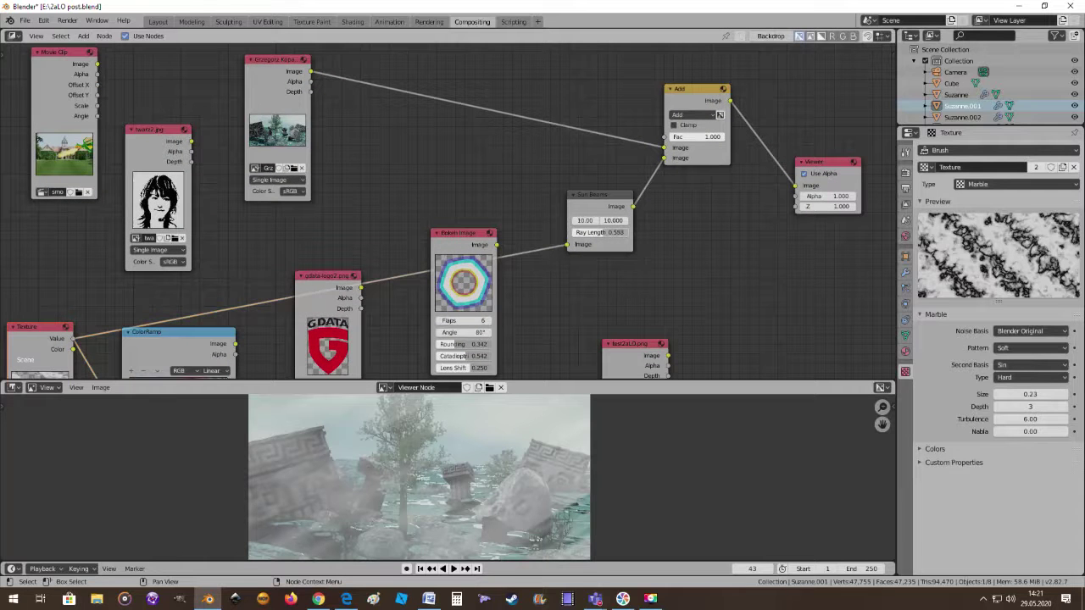
{"action": "mouse_move", "coordinate": [600, 232]}
{"action": "left_mouse_down"}
{"action": "mouse_move", "coordinate": [560, 232]}
{"action": "mouse_move", "coordinate": [627, 232]}
{"action": "mouse_move", "coordinate": [611, 233]}
{"action": "left_mouse_up"}
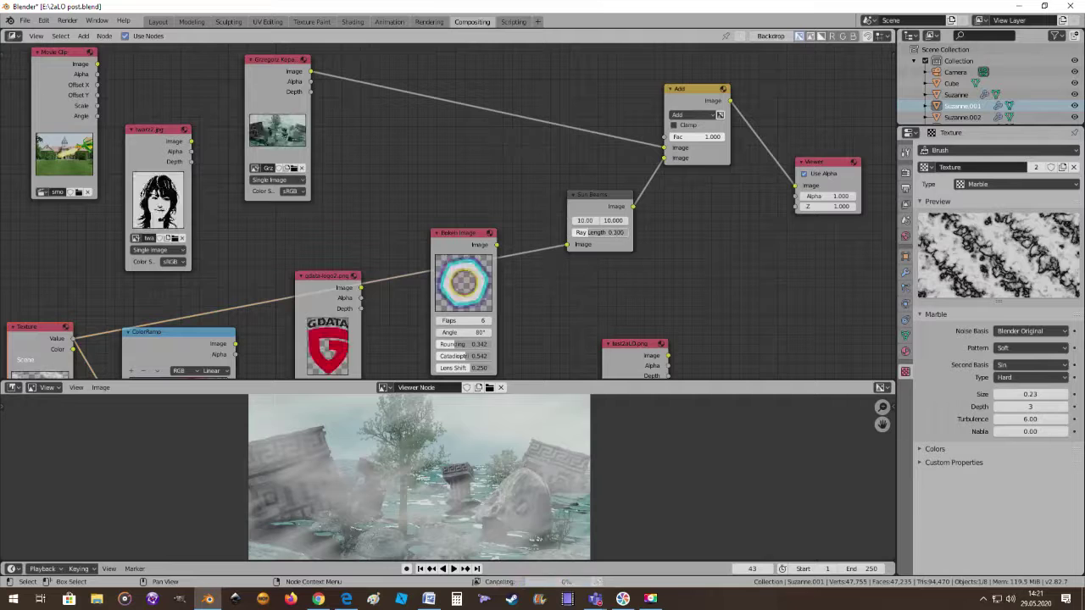
{"action": "left_click_drag", "start_coordinate": [599, 232], "coordinate": [611, 232]}
{"action": "scroll", "coordinate": [557, 506], "scroll_direction": "up", "scroll_amount": 1}
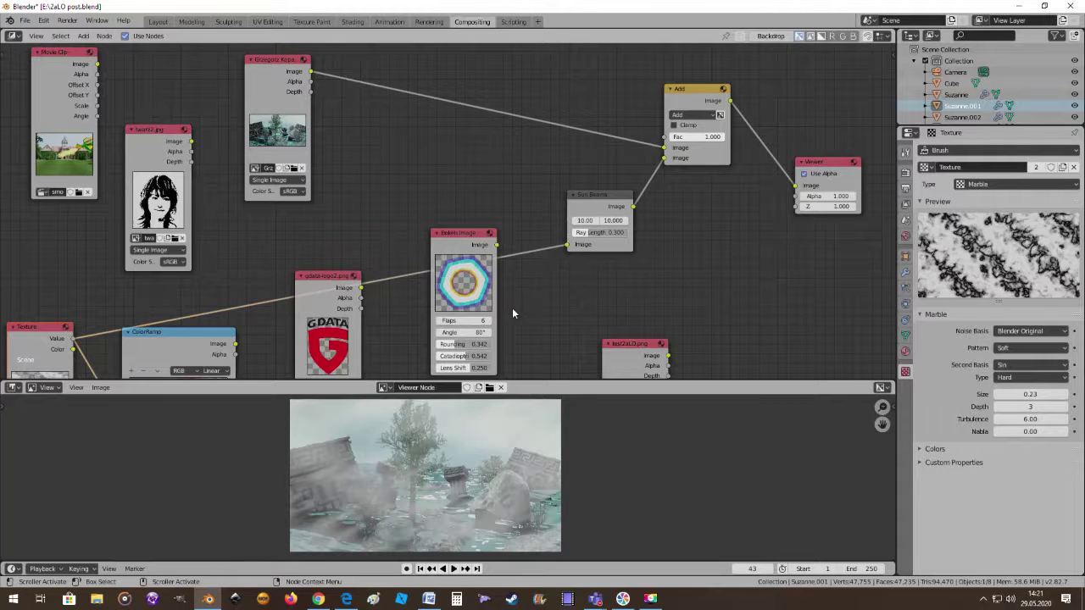
{"action": "scroll", "coordinate": [522, 302], "scroll_direction": "down", "scroll_amount": 1}
{"action": "scroll", "coordinate": [475, 314], "scroll_direction": "down", "scroll_amount": 1}
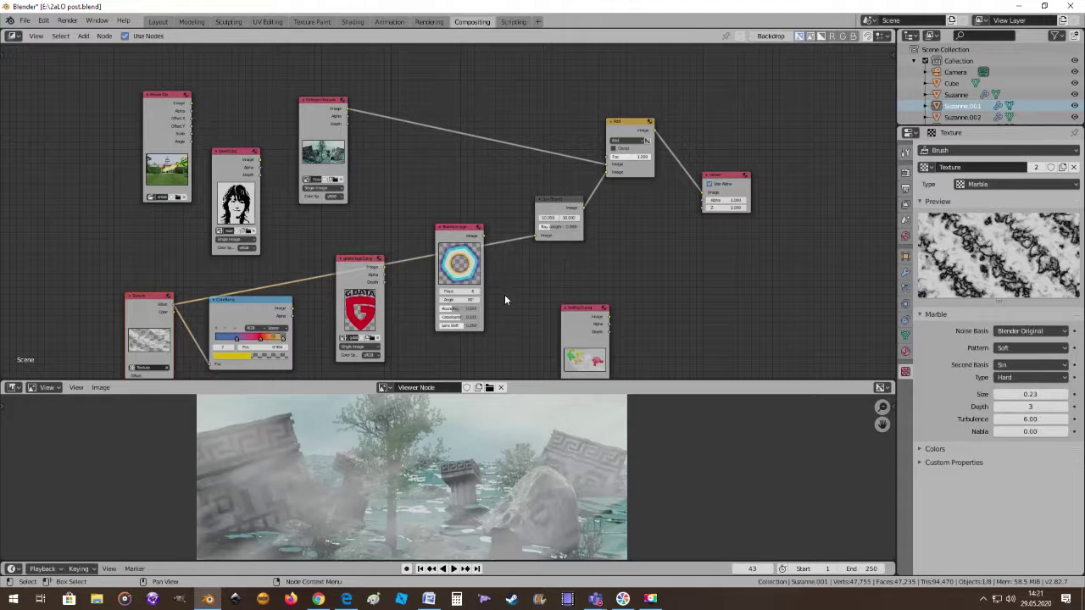
{"action": "scroll", "coordinate": [514, 293], "scroll_direction": "down", "scroll_amount": 1}
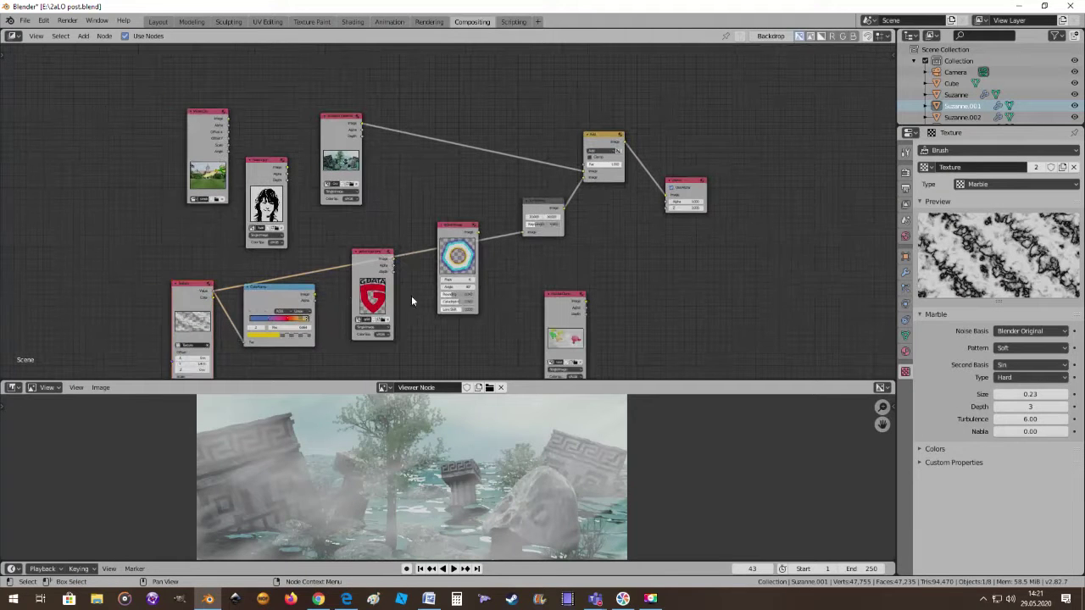
Raise the Texture node slightly and move the Bokeh Image node down beside the G DATA logo
{"action": "left_click_drag", "start_coordinate": [190, 282], "coordinate": [196, 262]}
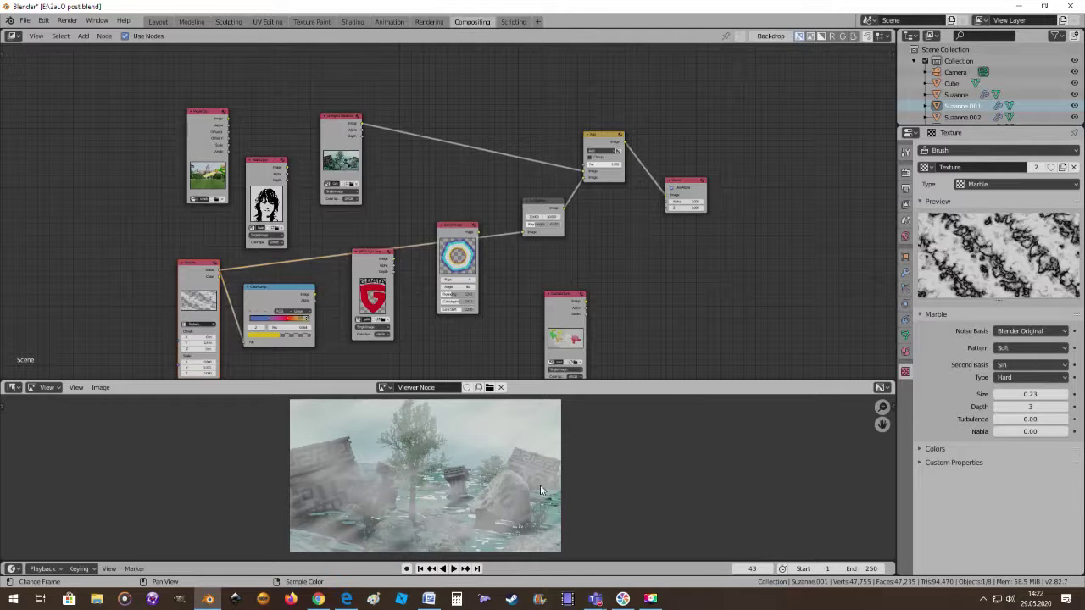
{"action": "scroll", "coordinate": [561, 473], "scroll_direction": "up", "scroll_amount": 2}
{"action": "scroll", "coordinate": [511, 260], "scroll_direction": "up", "scroll_amount": 1}
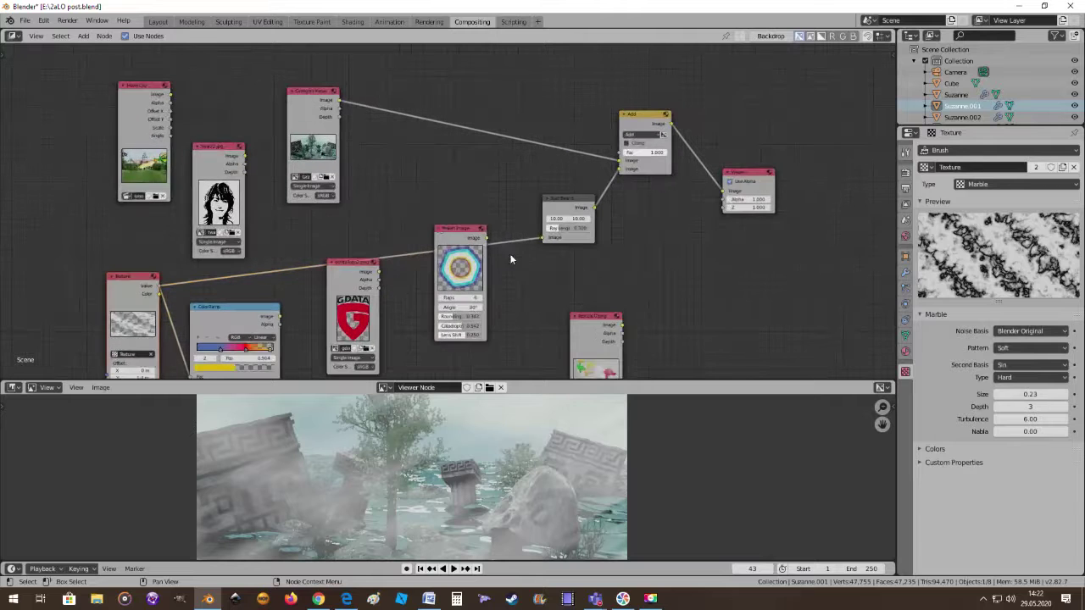
{"action": "left_click", "coordinate": [438, 227]}
{"action": "mouse_move", "coordinate": [438, 229]}
{"action": "left_mouse_down", "text": "alt"}
{"action": "mouse_move", "coordinate": [439, 314]}
{"action": "mouse_move", "coordinate": [420, 303]}
{"action": "left_mouse_up", "text": "alt"}
{"action": "left_click", "coordinate": [429, 313]}
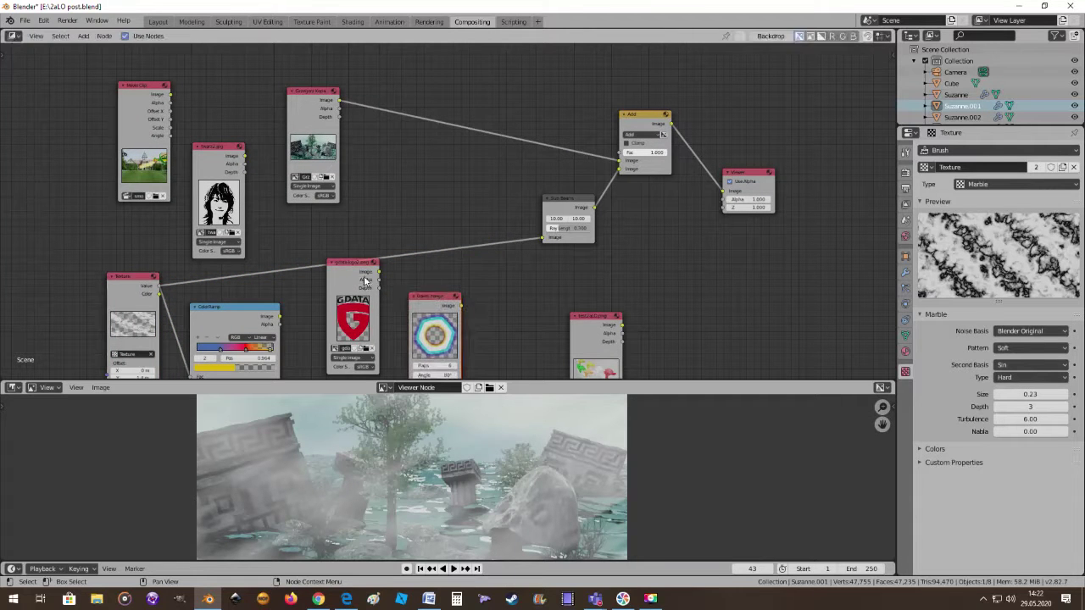
Move the G DATA logo node off the link and connect ColorRamp to Sun Beams' Image input
{"action": "left_click_drag", "start_coordinate": [354, 265], "coordinate": [353, 290], "text": "alt"}
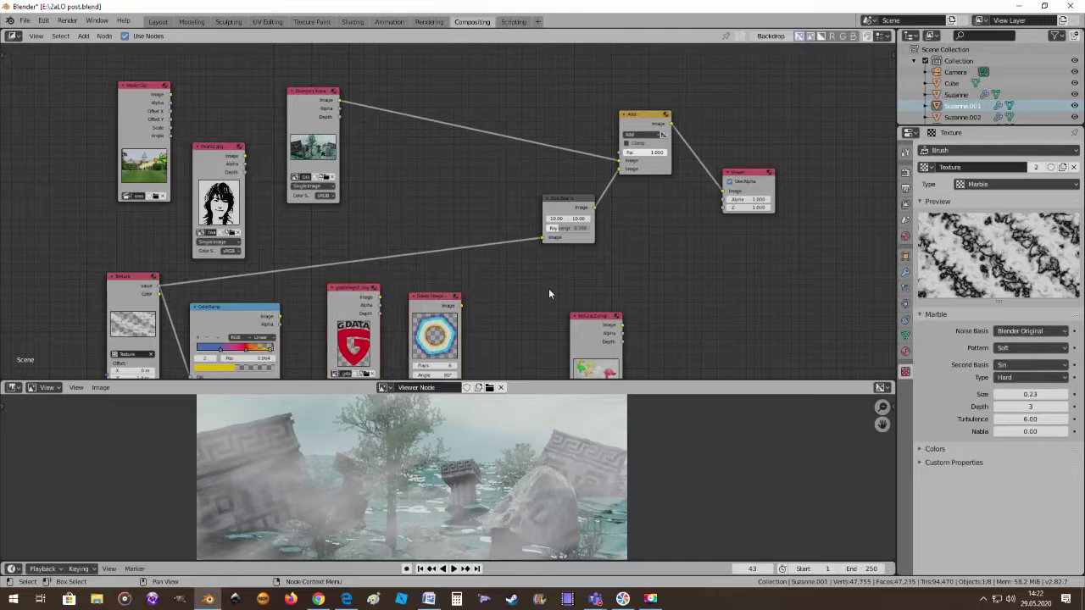
{"action": "scroll", "coordinate": [549, 294], "scroll_direction": "up", "scroll_amount": 1}
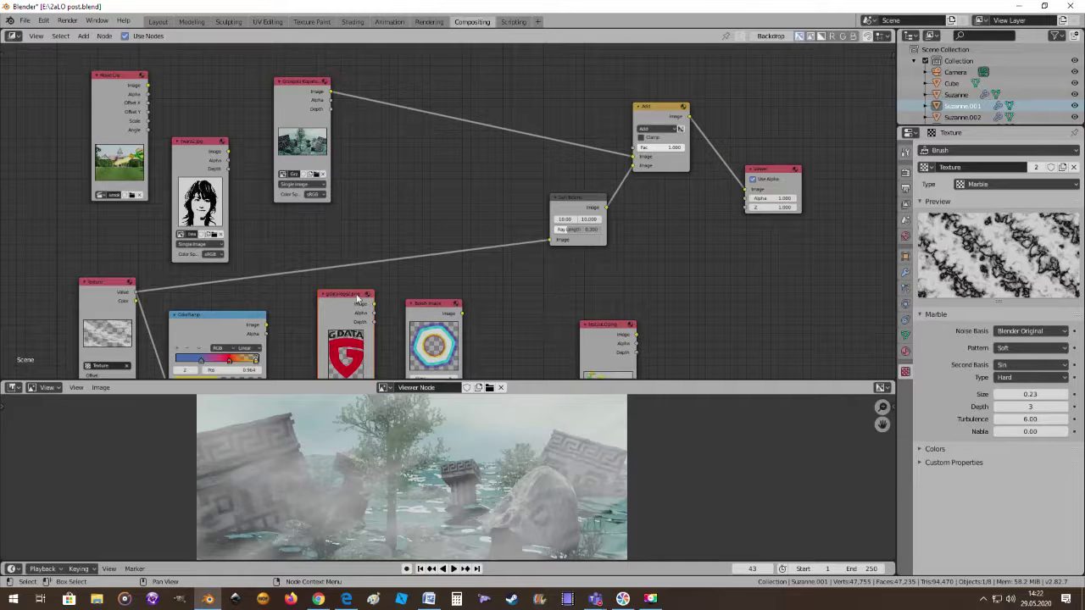
{"action": "scroll", "coordinate": [319, 298], "scroll_direction": "up", "scroll_amount": 1}
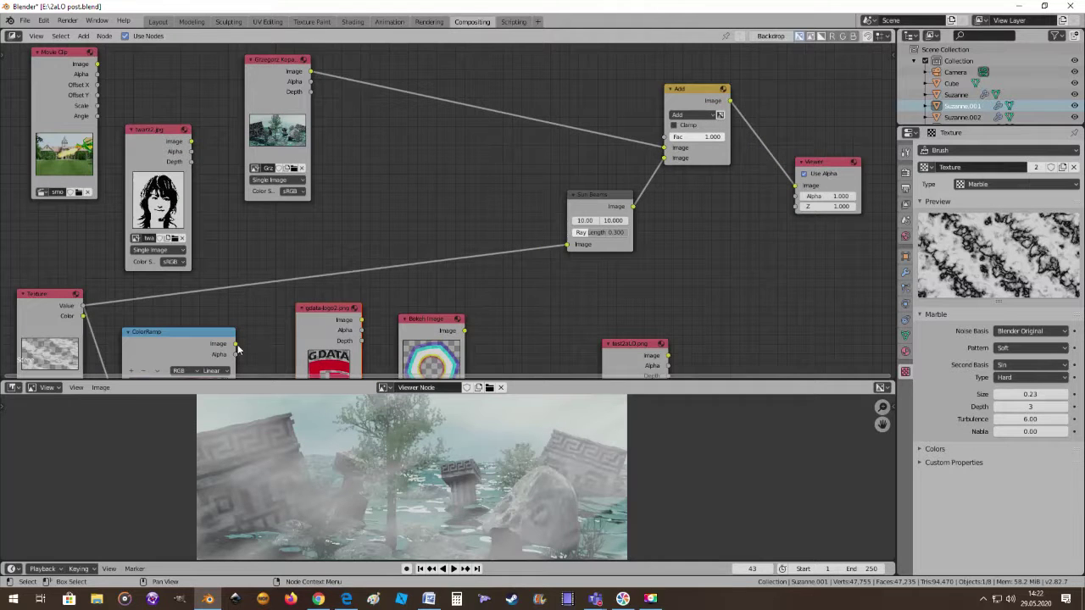
{"action": "left_click_drag", "start_coordinate": [236, 345], "coordinate": [567, 246]}
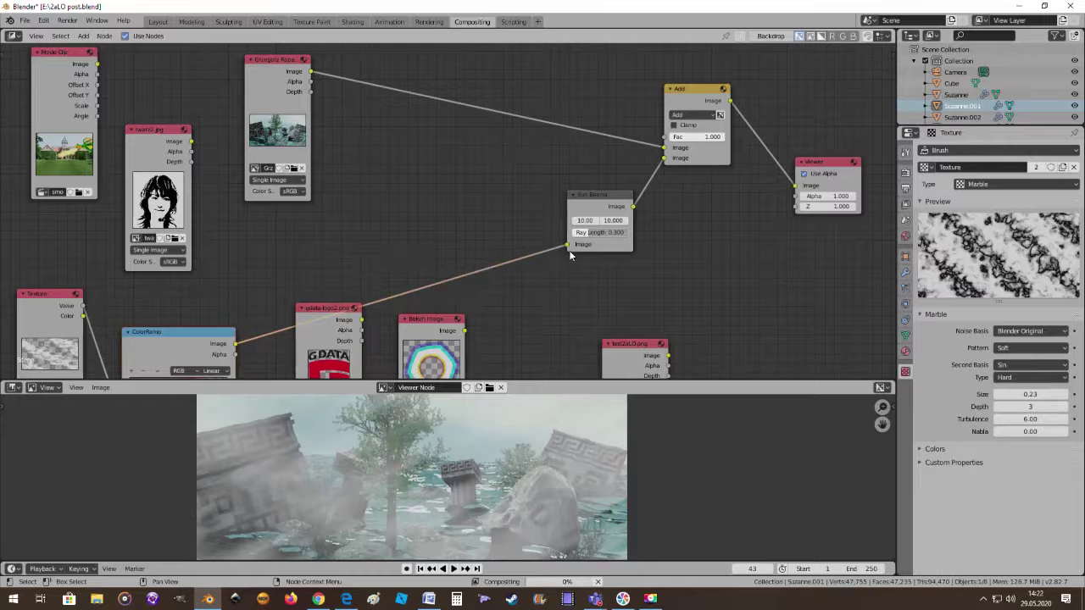
Lower the G DATA logo node and shift the Bokeh Image node right in the bottom row
{"action": "scroll", "coordinate": [185, 348], "scroll_direction": "down", "scroll_amount": 1}
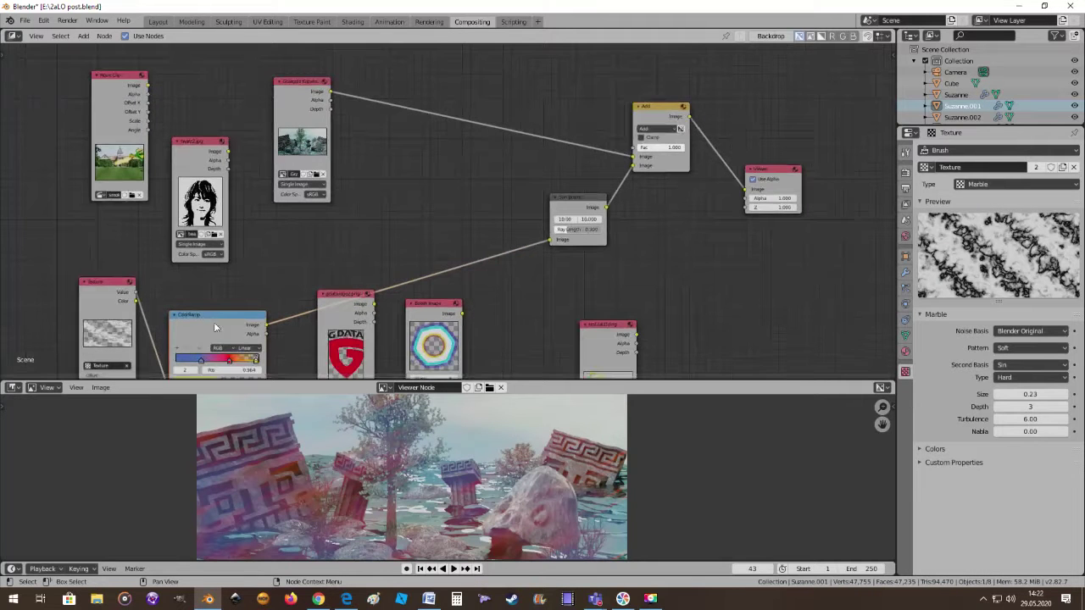
{"action": "scroll", "coordinate": [549, 283], "scroll_direction": "down", "scroll_amount": 1}
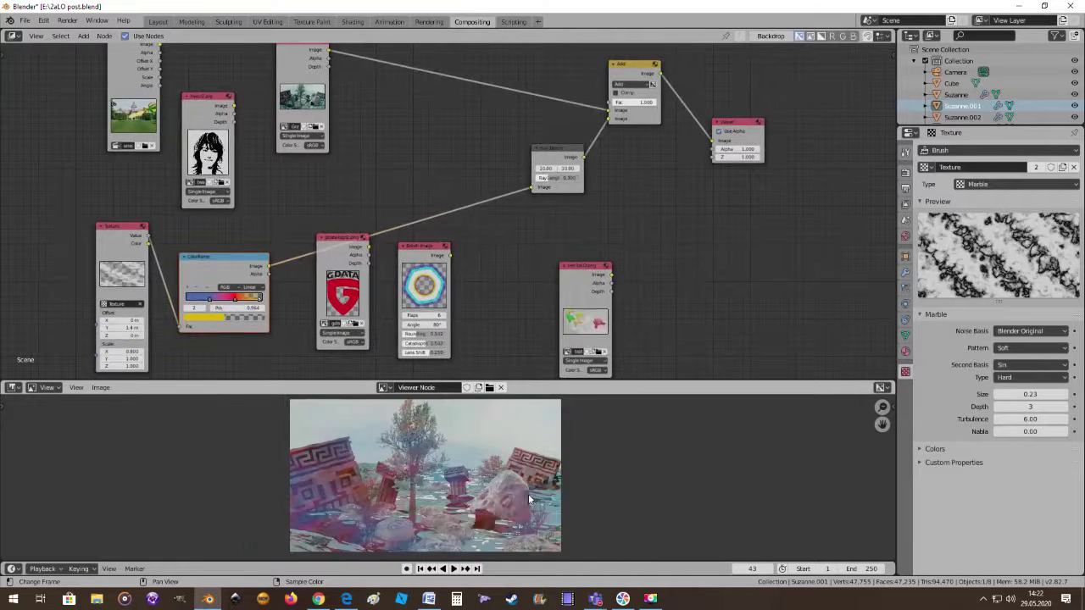
{"action": "scroll", "coordinate": [559, 504], "scroll_direction": "down", "scroll_amount": 1}
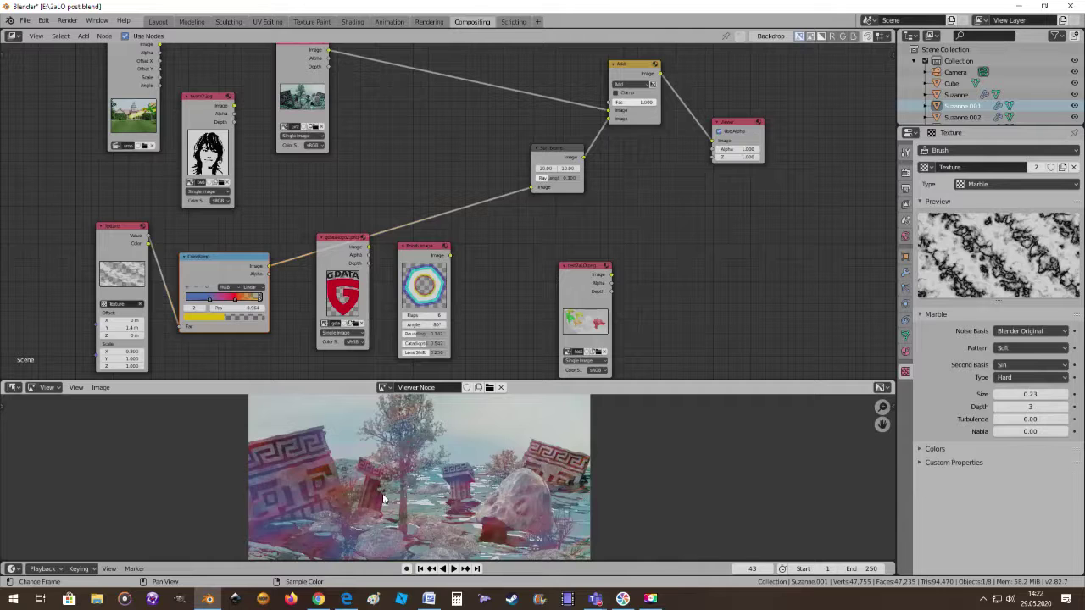
{"action": "scroll", "coordinate": [504, 475], "scroll_direction": "down", "scroll_amount": 1}
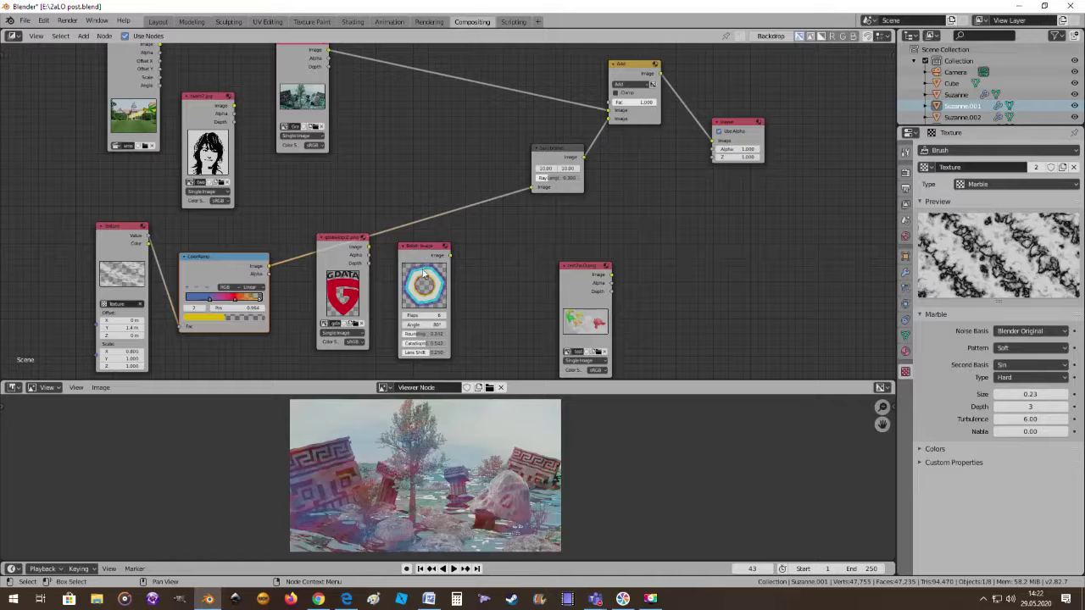
{"action": "left_click_drag", "start_coordinate": [337, 243], "coordinate": [338, 277]}
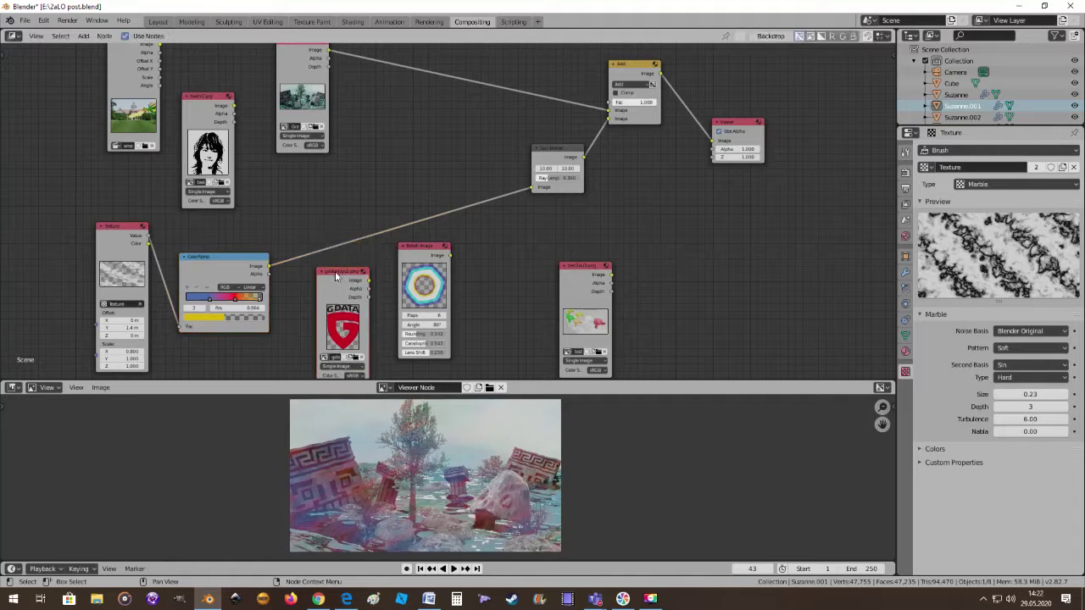
{"action": "left_click_drag", "start_coordinate": [430, 260], "coordinate": [476, 268]}
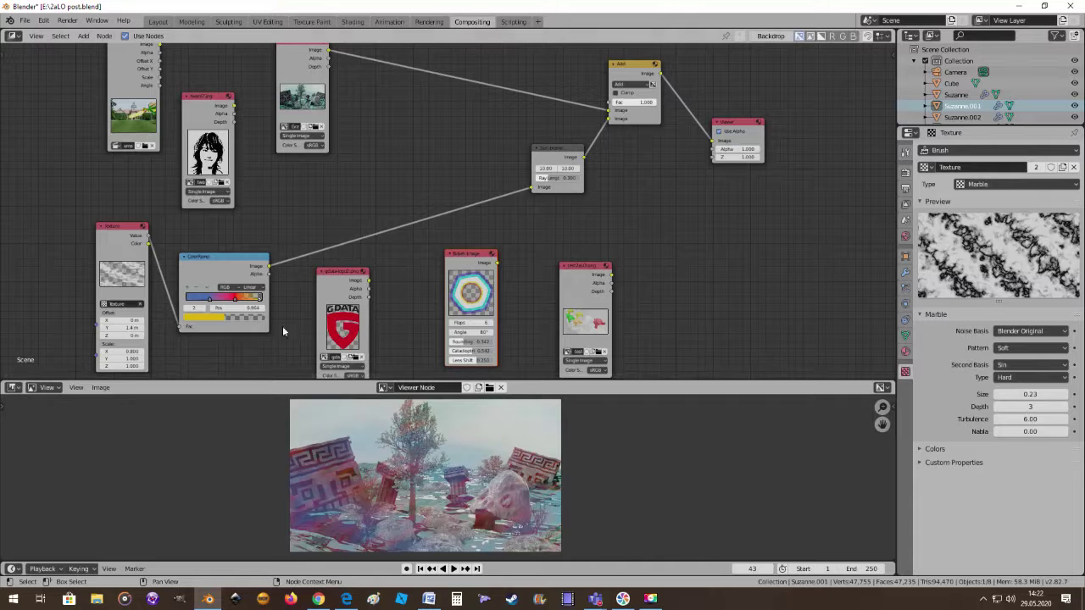
{"action": "scroll", "coordinate": [544, 509], "scroll_direction": "up", "scroll_amount": 1}
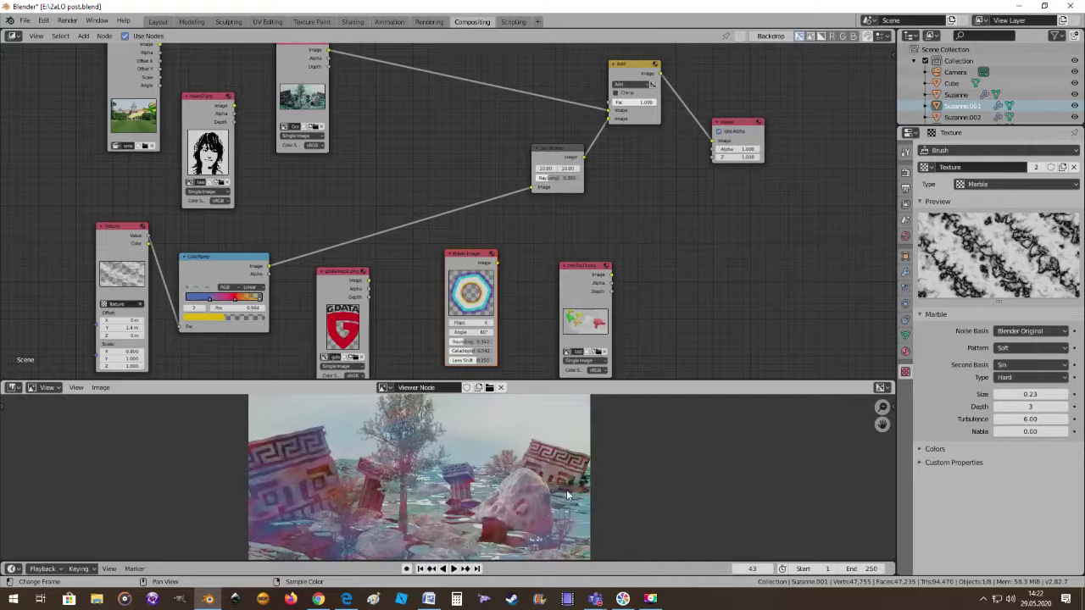
{"action": "scroll", "coordinate": [567, 493], "scroll_direction": "down", "scroll_amount": 1}
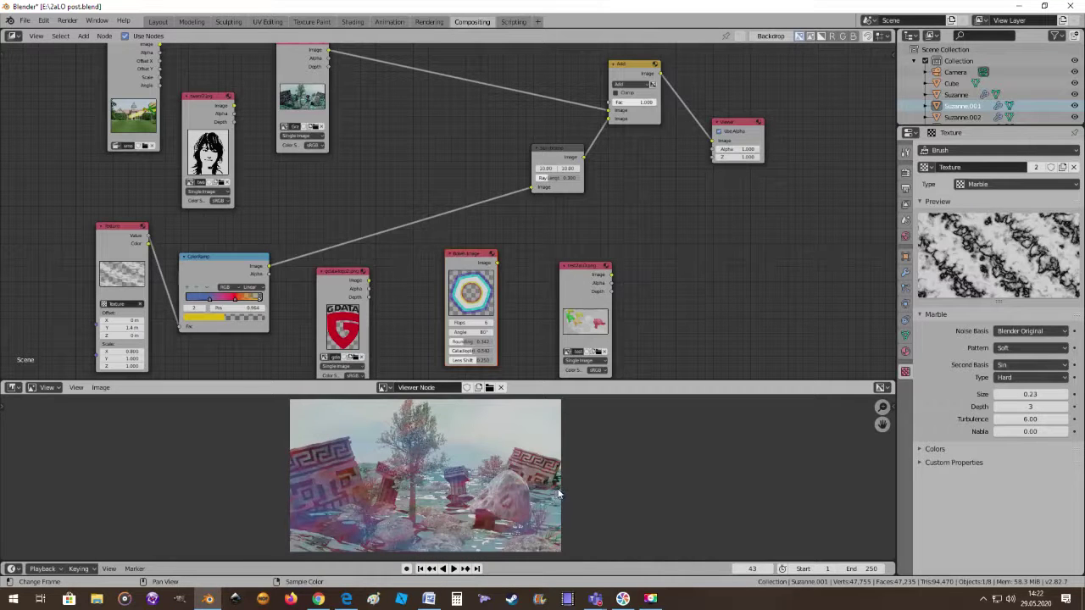
{"action": "scroll", "coordinate": [561, 492], "scroll_direction": "up", "scroll_amount": 1}
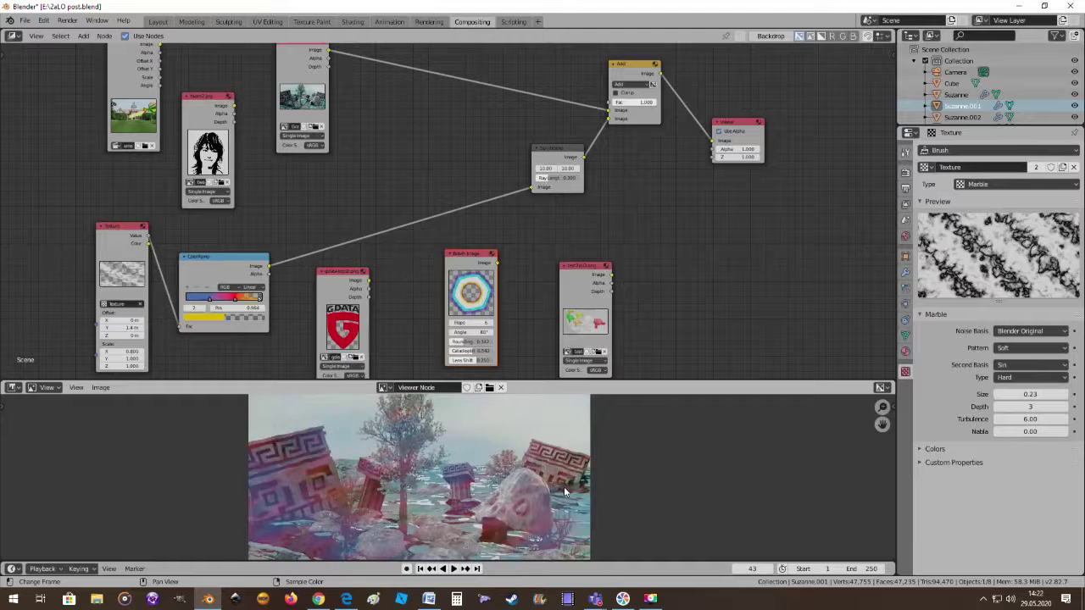
{"action": "middle_click_drag", "start_coordinate": [622, 227], "coordinate": [651, 254]}
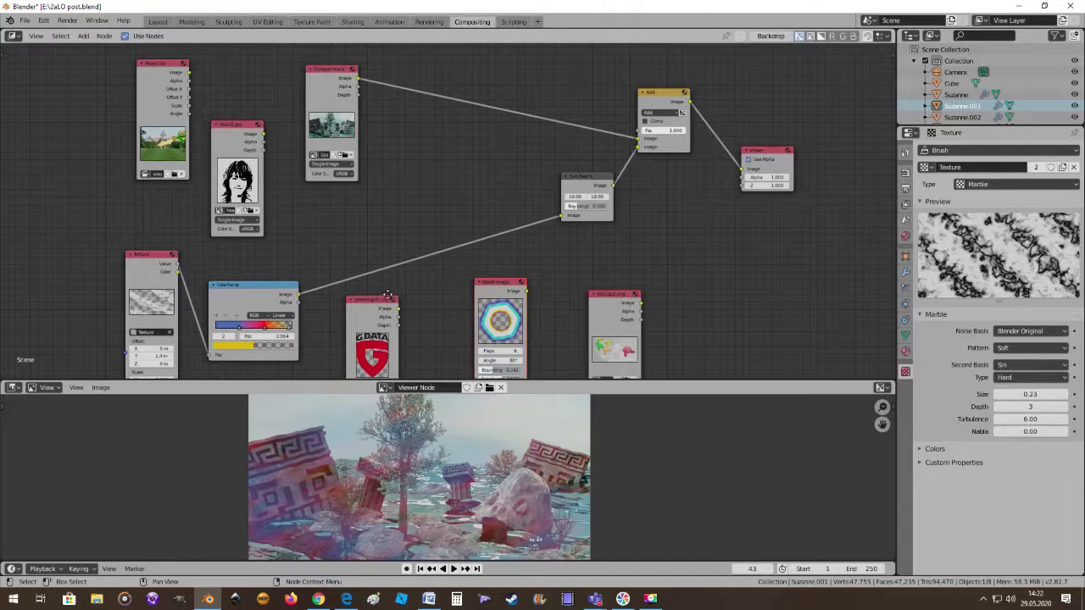
Pull the Sun Beams node out of its links and delete it
{"action": "left_click_drag", "start_coordinate": [383, 302], "coordinate": [640, 147]}
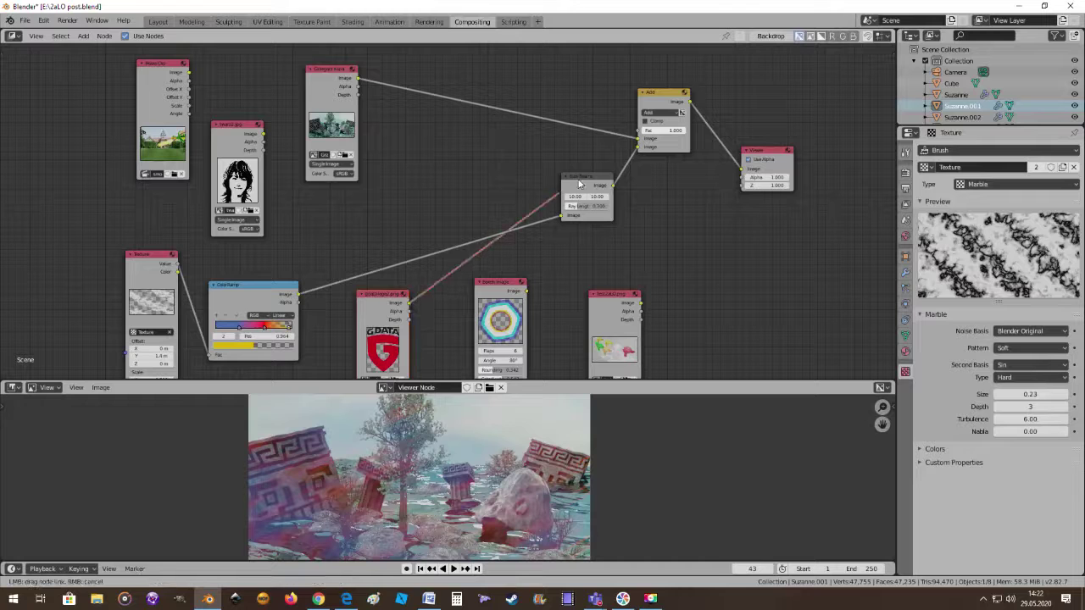
{"action": "left_click_drag", "start_coordinate": [581, 180], "coordinate": [626, 217]}
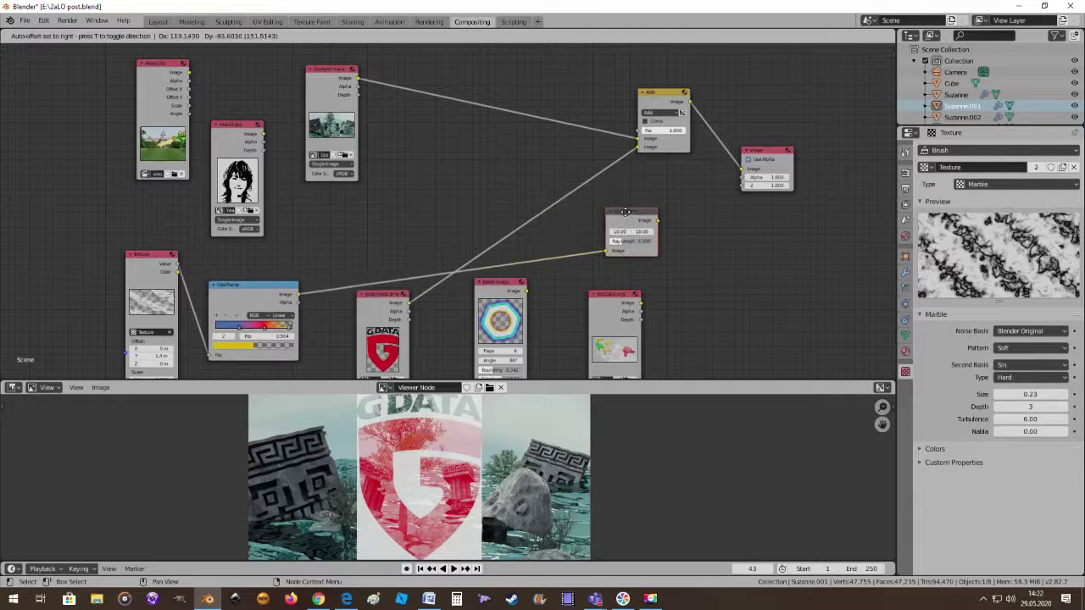
{"action": "key", "text": "x"}
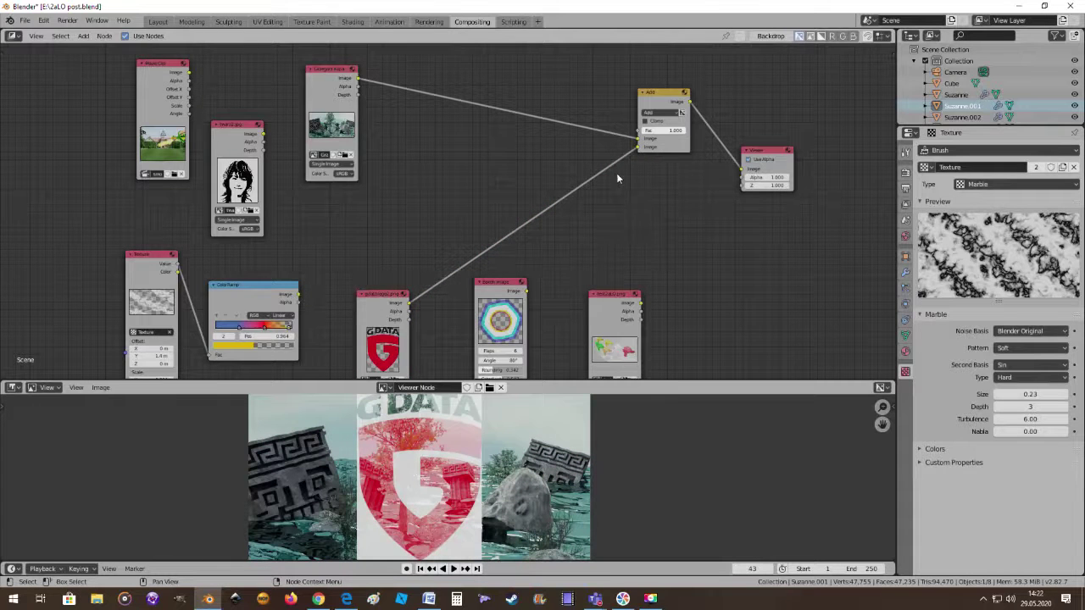
{"action": "scroll", "coordinate": [616, 172], "scroll_direction": "up", "scroll_amount": 1}
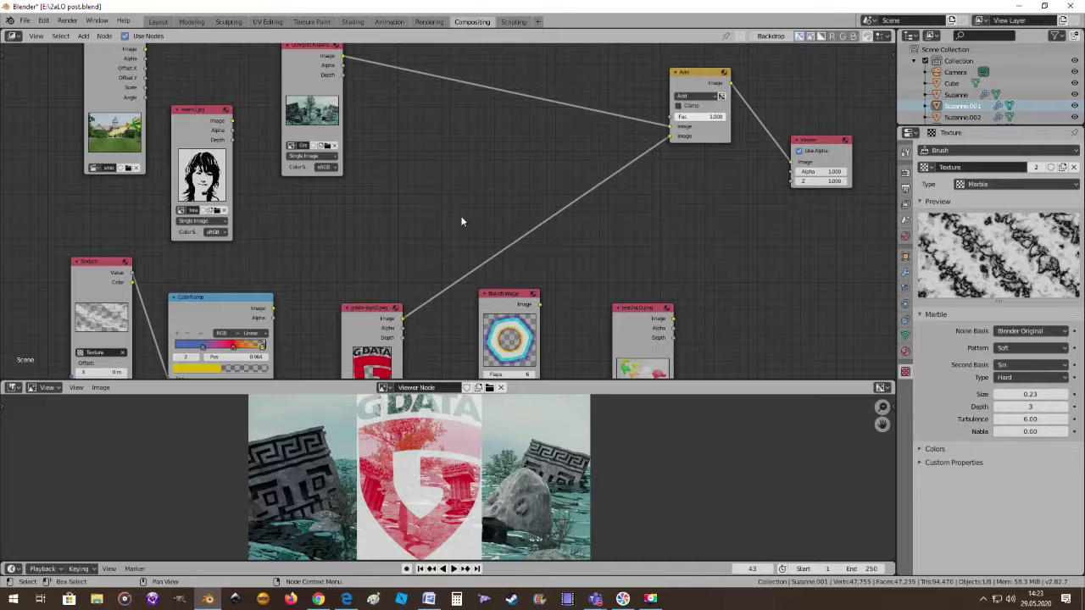
Add a Vector Blur filter node and insert it on the logo-to-Add link
{"action": "left_click", "coordinate": [83, 36]}
{"action": "mouse_move", "coordinate": [99, 110]}
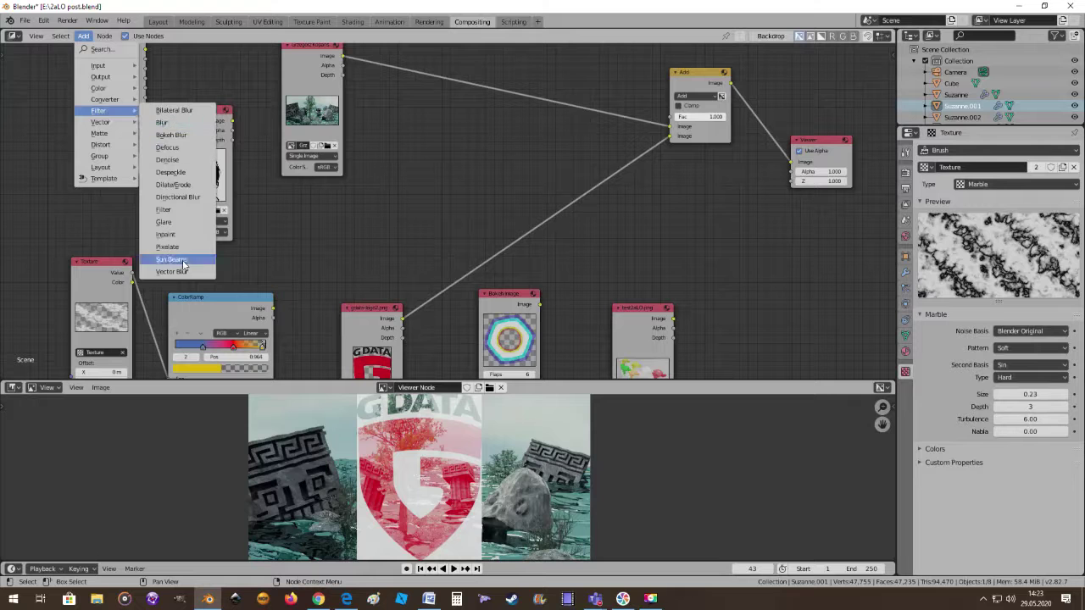
{"action": "left_click", "coordinate": [186, 274]}
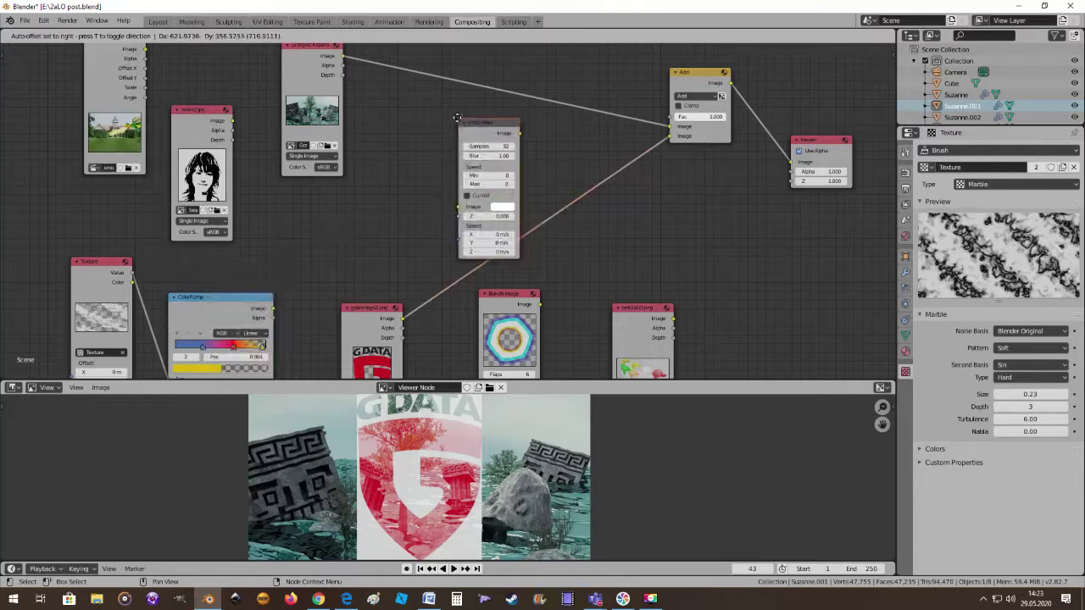
{"action": "left_click", "coordinate": [421, 117]}
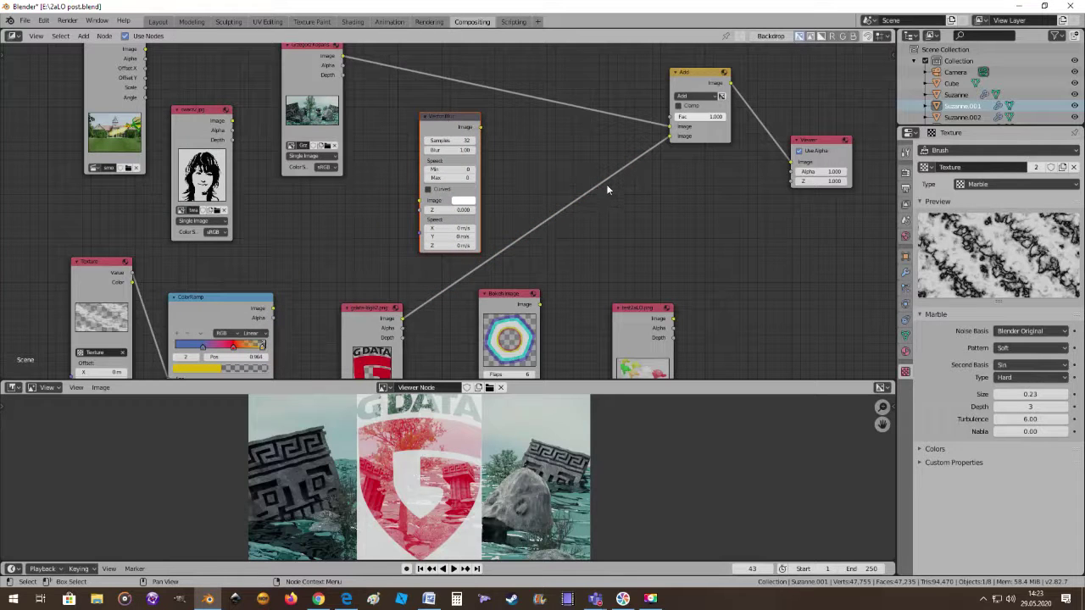
{"action": "left_click_drag", "start_coordinate": [515, 296], "coordinate": [517, 327]}
{"action": "left_click_drag", "start_coordinate": [354, 307], "coordinate": [334, 284]}
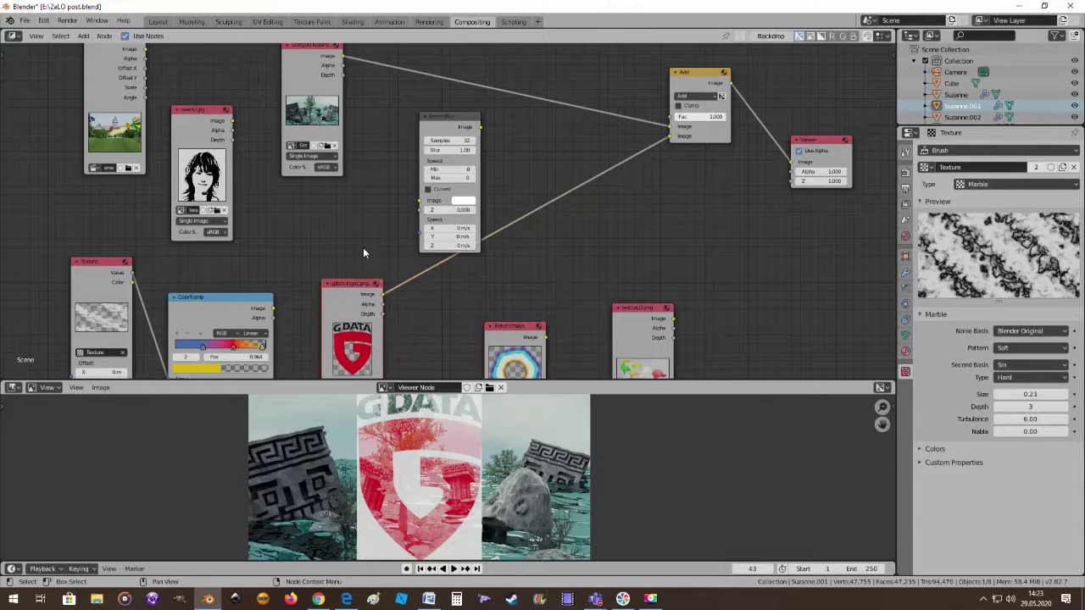
{"action": "left_click_drag", "start_coordinate": [435, 124], "coordinate": [512, 156]}
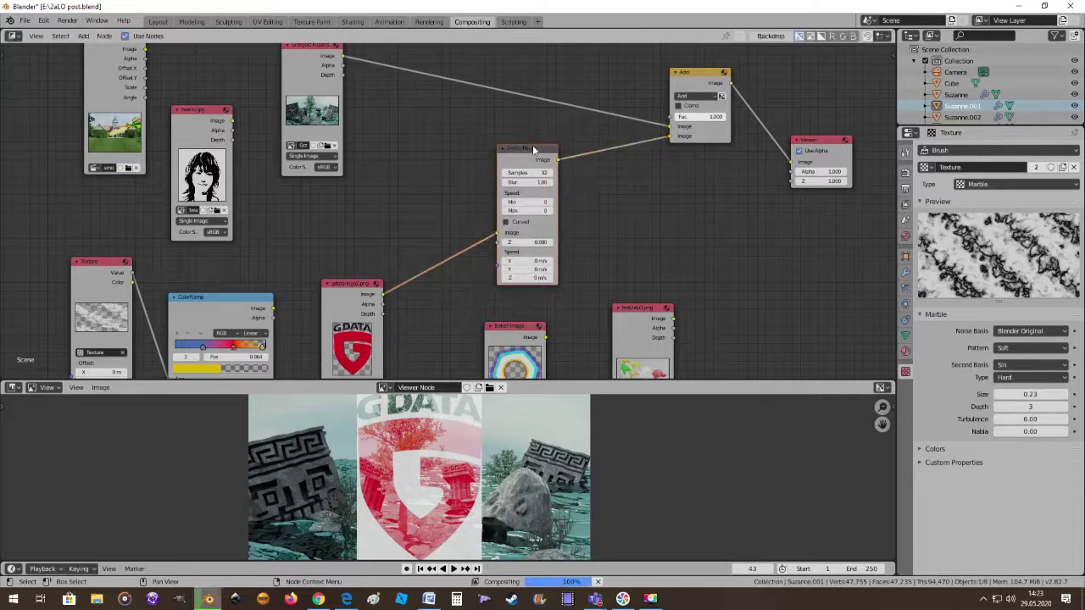
Raise the gdata-logo2.png node level with Vector Blur so their link runs straight
{"action": "scroll", "coordinate": [578, 270], "scroll_direction": "up", "scroll_amount": 2}
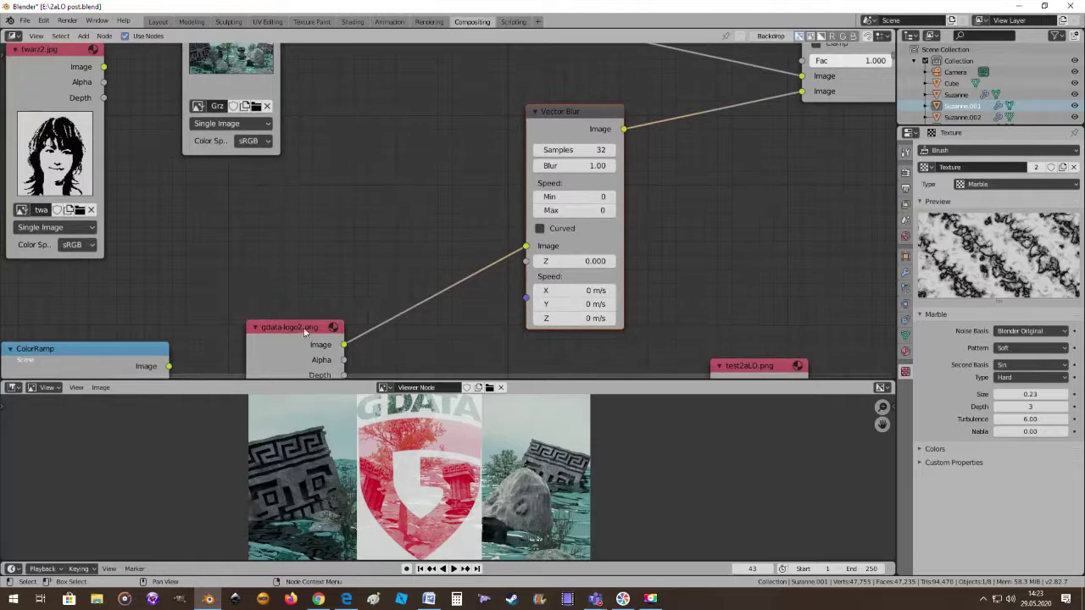
{"action": "left_click_drag", "start_coordinate": [305, 327], "coordinate": [323, 233]}
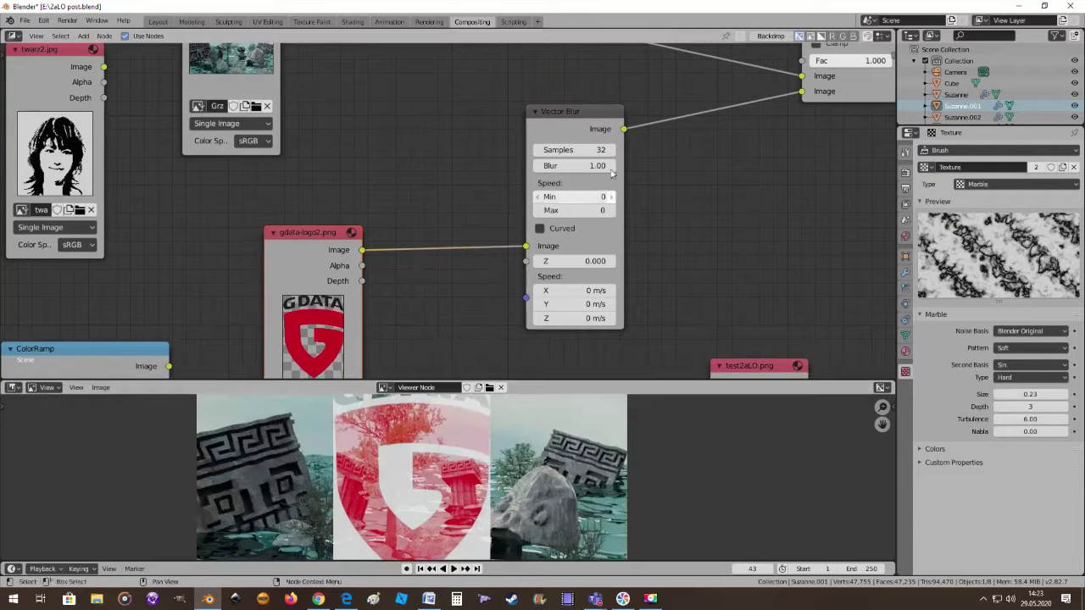
{"action": "scroll", "coordinate": [703, 506], "scroll_direction": "up", "scroll_amount": 1}
{"action": "scroll", "coordinate": [704, 506], "scroll_direction": "up", "scroll_amount": 1}
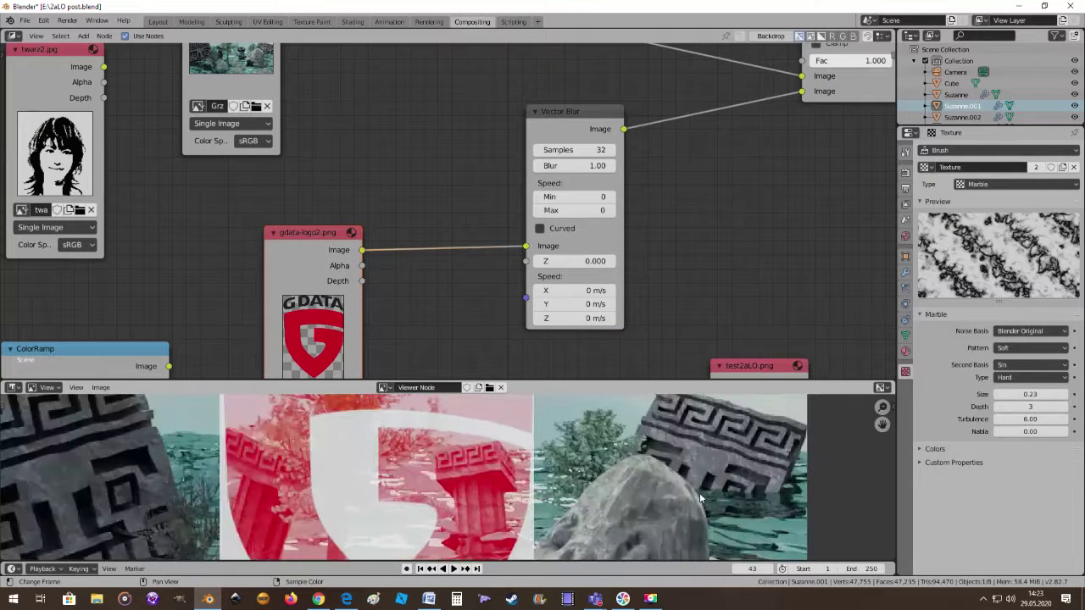
{"action": "scroll", "coordinate": [699, 496], "scroll_direction": "down", "scroll_amount": 1}
{"action": "scroll", "coordinate": [693, 485], "scroll_direction": "down", "scroll_amount": 2}
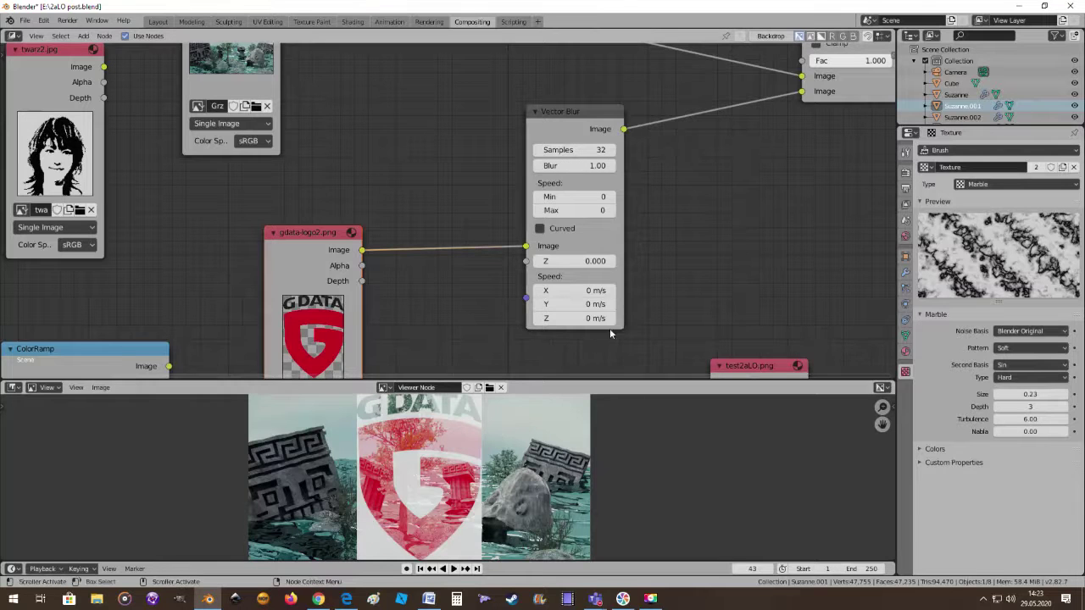
{"action": "scroll", "coordinate": [598, 318], "scroll_direction": "up", "scroll_amount": 1}
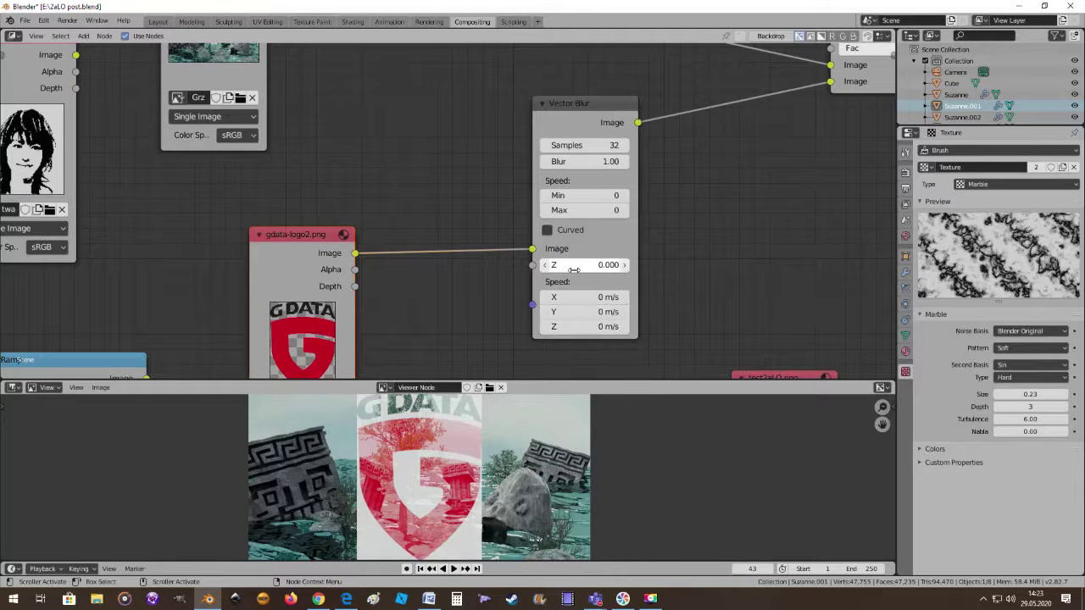
{"action": "scroll", "coordinate": [637, 275], "scroll_direction": "down", "scroll_amount": 1}
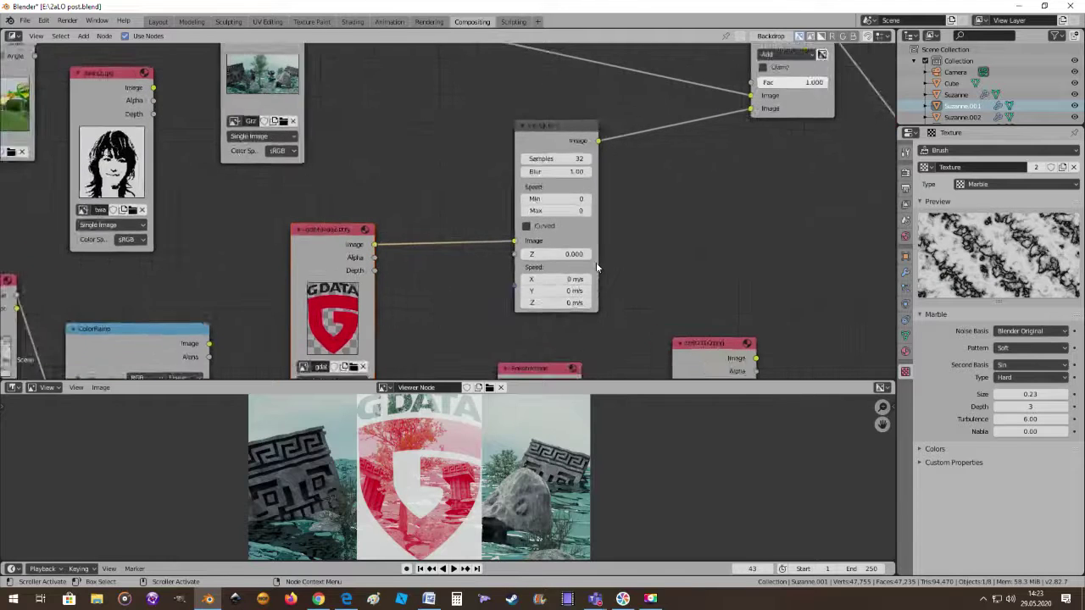
{"action": "mouse_move", "coordinate": [620, 263]}
{"action": "middle_mouse_down"}
{"action": "mouse_move", "coordinate": [574, 278]}
{"action": "mouse_move", "coordinate": [530, 272]}
{"action": "middle_mouse_up"}
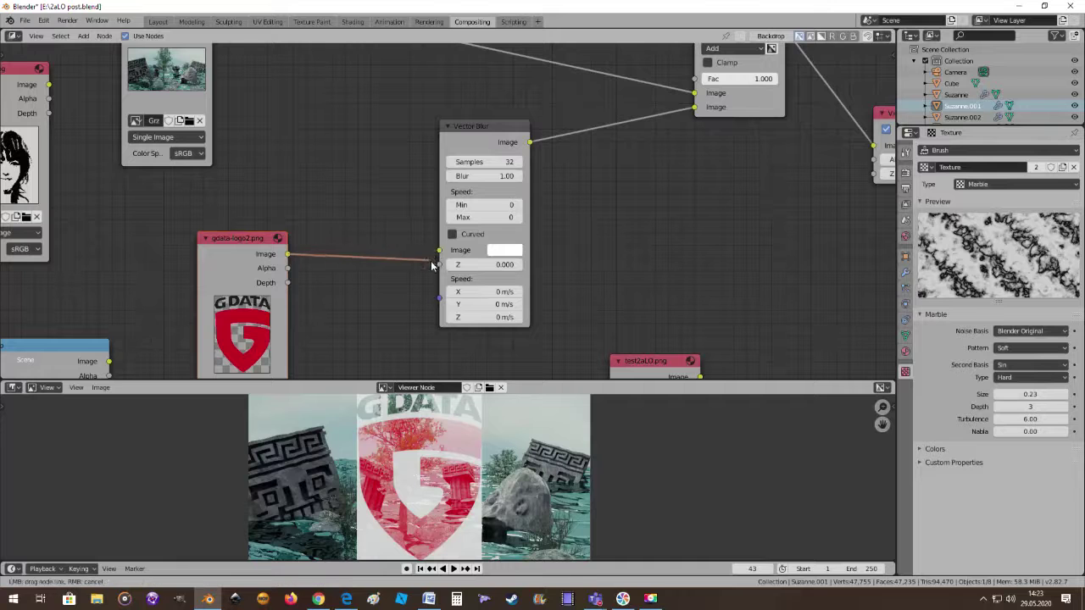
Plug the G DATA logo into Vector Blur's Z input and set the blur image colour to red
{"action": "left_click_drag", "start_coordinate": [438, 252], "coordinate": [439, 264]}
{"action": "scroll", "coordinate": [580, 290], "scroll_direction": "down", "scroll_amount": 2}
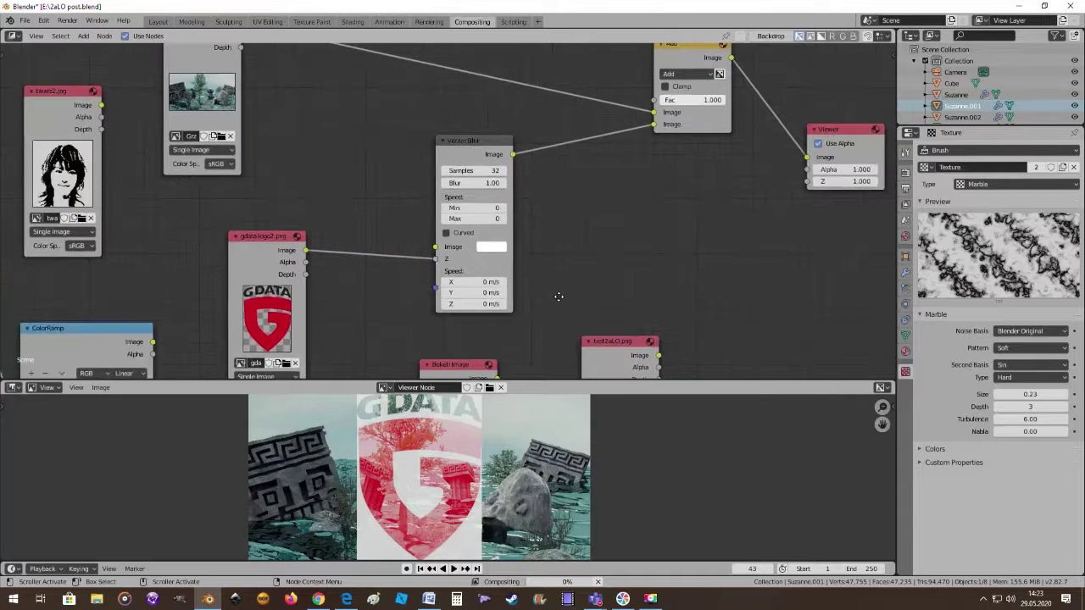
{"action": "scroll", "coordinate": [504, 411], "scroll_direction": "up", "scroll_amount": 2}
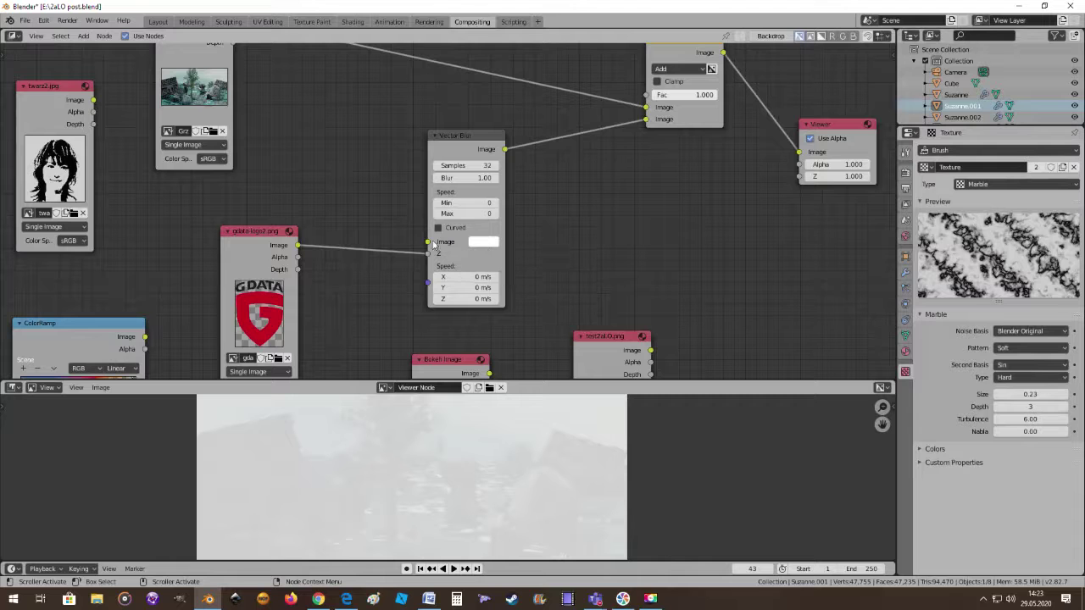
{"action": "left_click", "coordinate": [488, 246]}
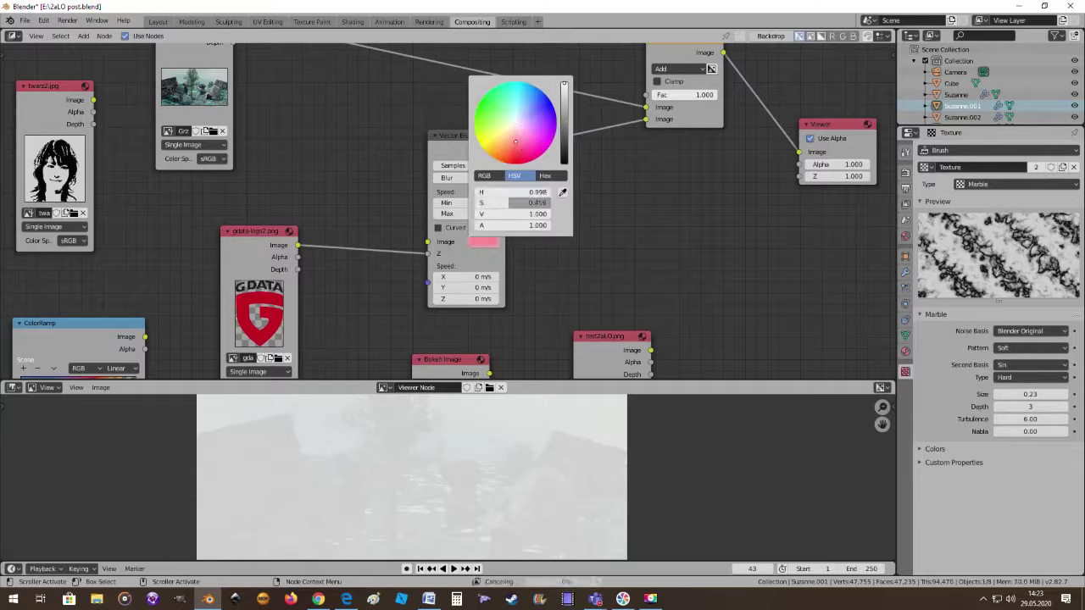
{"action": "left_click_drag", "start_coordinate": [520, 146], "coordinate": [513, 155]}
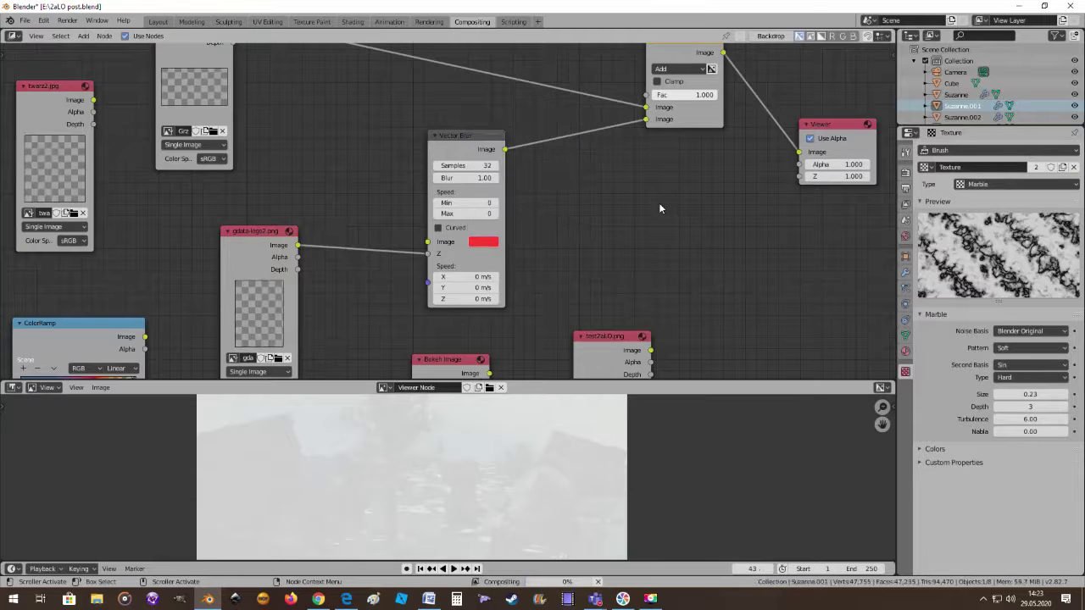
Move the logo link onto Vector Blur's Image socket
{"action": "scroll", "coordinate": [570, 272], "scroll_direction": "up", "scroll_amount": 2}
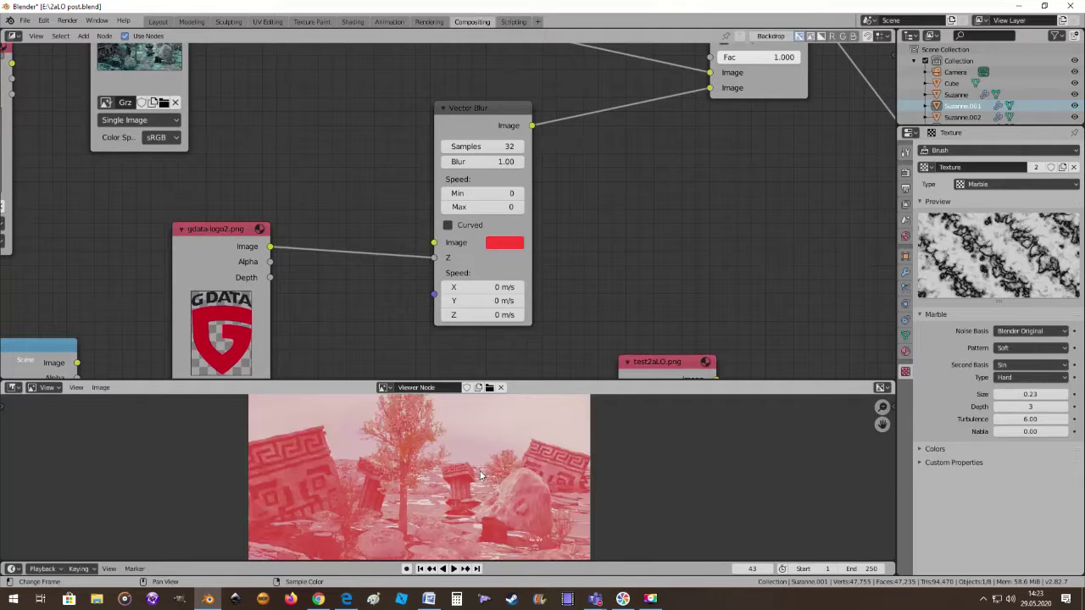
{"action": "scroll", "coordinate": [481, 474], "scroll_direction": "up", "scroll_amount": 1}
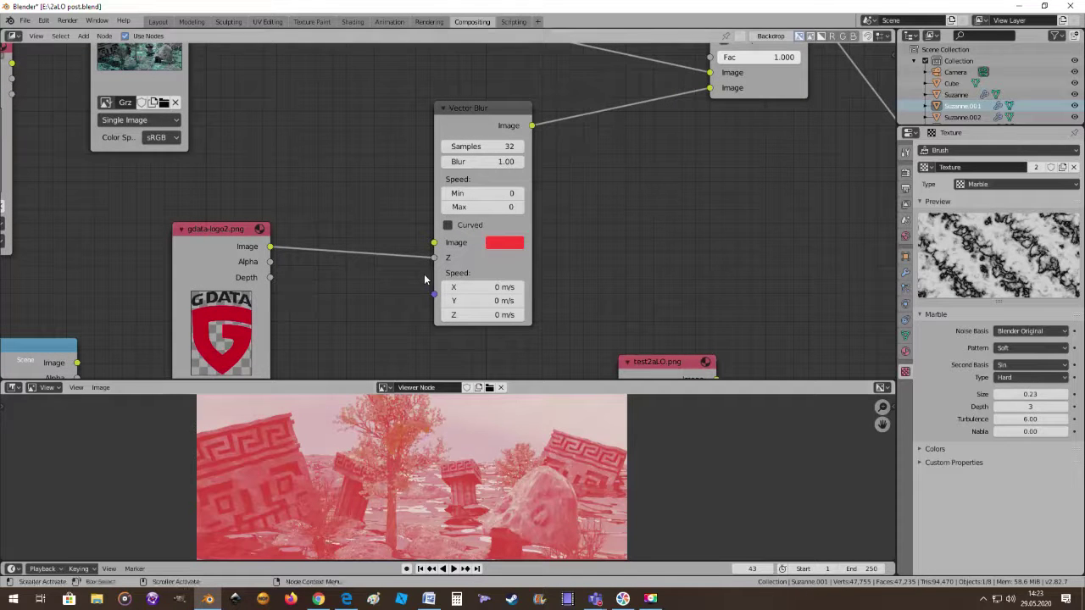
{"action": "left_click_drag", "start_coordinate": [433, 256], "coordinate": [434, 242]}
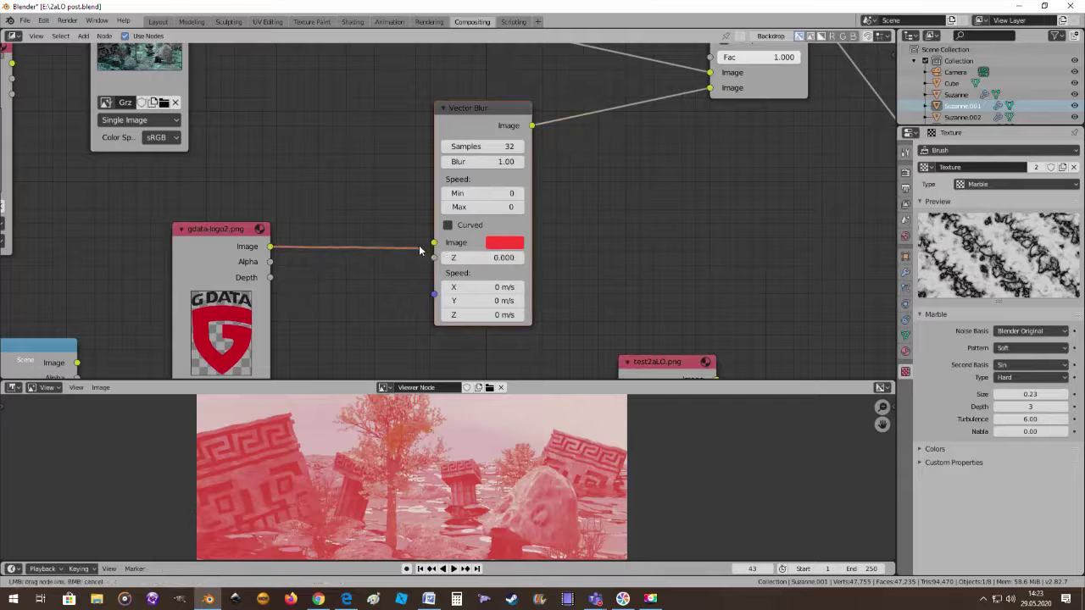
{"action": "scroll", "coordinate": [415, 344], "scroll_direction": "down", "scroll_amount": 2}
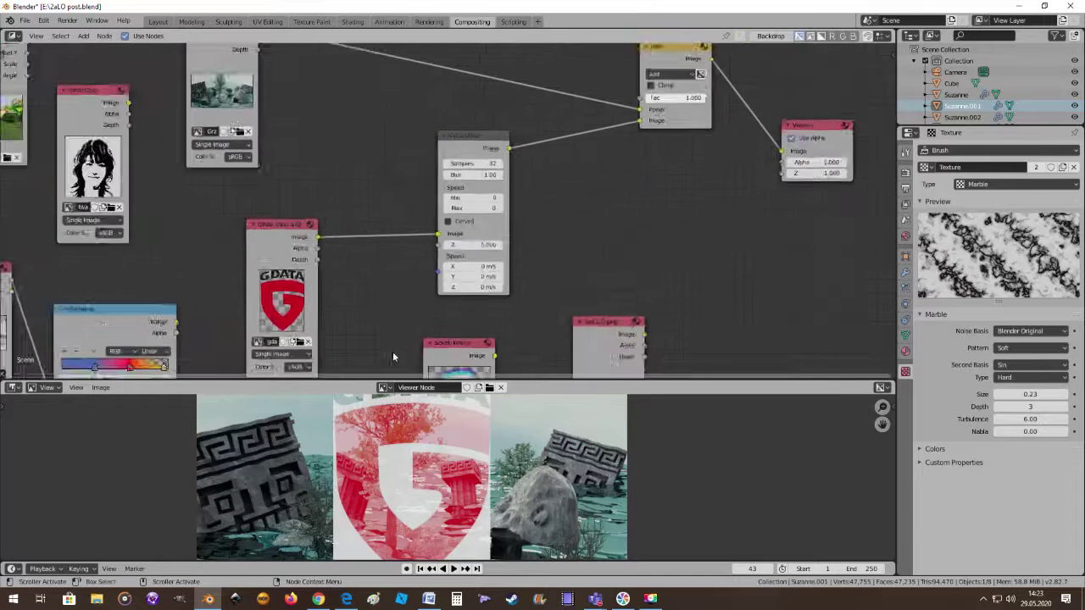
{"action": "scroll", "coordinate": [392, 352], "scroll_direction": "down", "scroll_amount": 1}
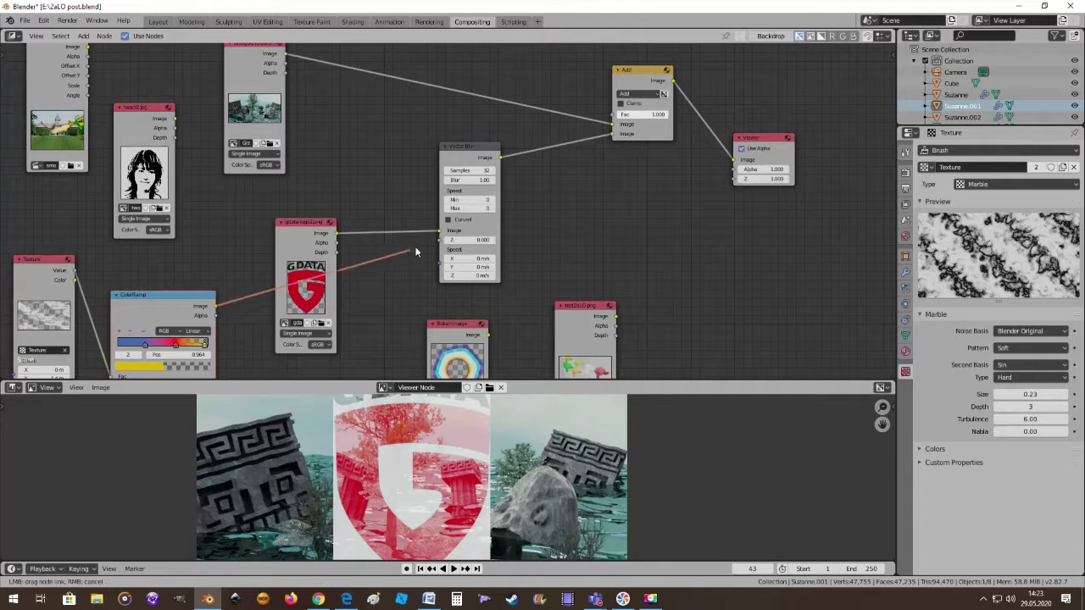
Connect the ColorRamp output to Vector Blur's Z input
{"action": "left_click_drag", "start_coordinate": [347, 281], "coordinate": [439, 243]}
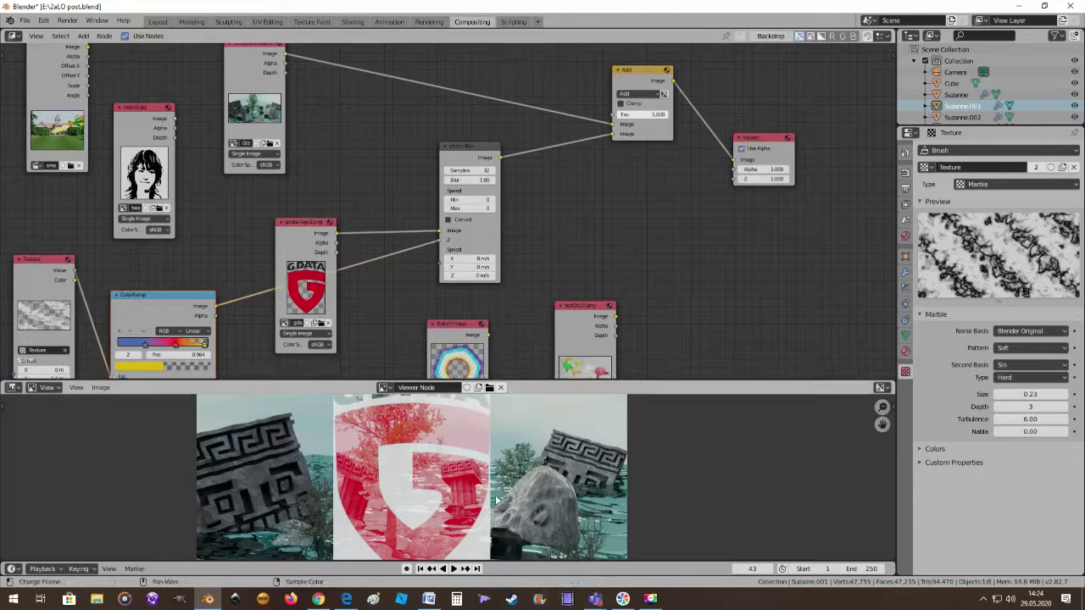
{"action": "scroll", "coordinate": [469, 499], "scroll_direction": "up", "scroll_amount": 2}
{"action": "scroll", "coordinate": [476, 504], "scroll_direction": "up", "scroll_amount": 2}
{"action": "scroll", "coordinate": [476, 504], "scroll_direction": "down", "scroll_amount": 2}
{"action": "scroll", "coordinate": [476, 502], "scroll_direction": "down", "scroll_amount": 1}
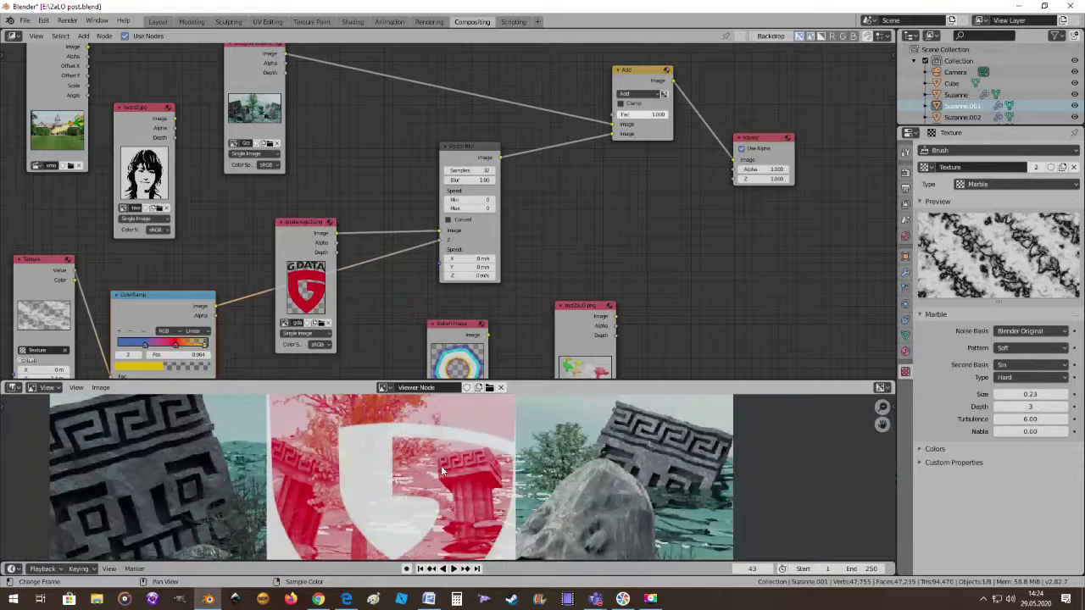
{"action": "scroll", "coordinate": [478, 497], "scroll_direction": "down", "scroll_amount": 1}
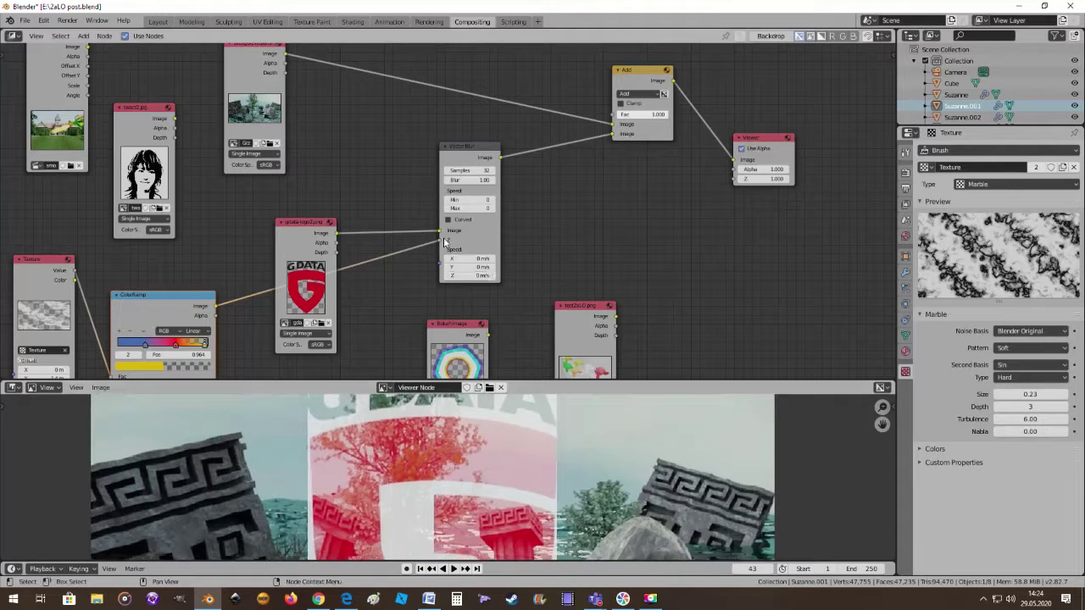
Plug the ColorRamp into Vector Blur's Image input and move the gdata-logo node aside
{"action": "left_click_drag", "start_coordinate": [440, 243], "coordinate": [440, 231]}
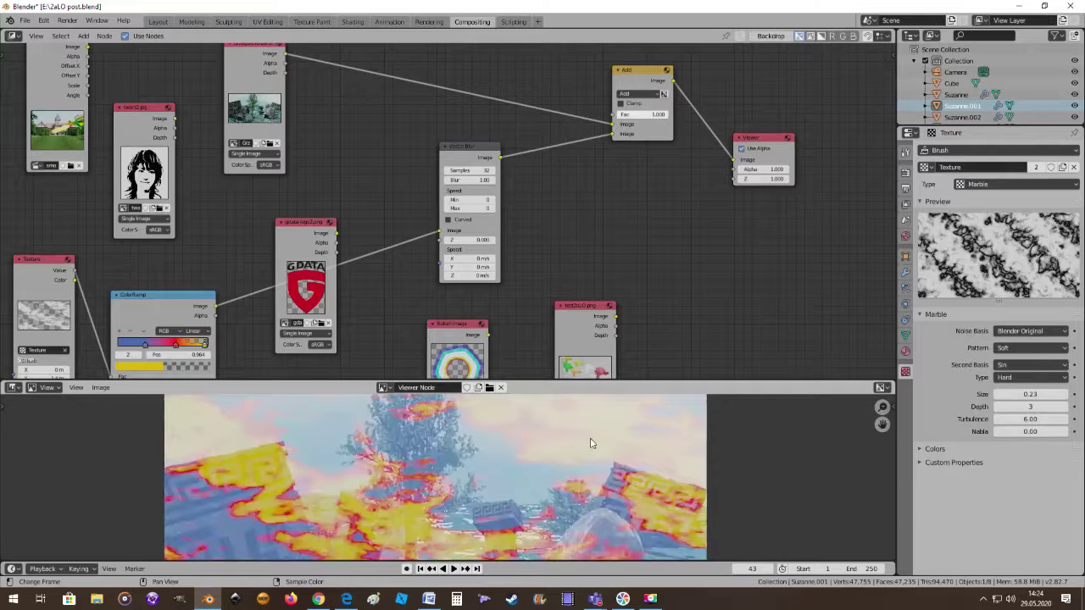
{"action": "scroll", "coordinate": [489, 305], "scroll_direction": "up", "scroll_amount": 1}
{"action": "scroll", "coordinate": [549, 278], "scroll_direction": "up", "scroll_amount": 1}
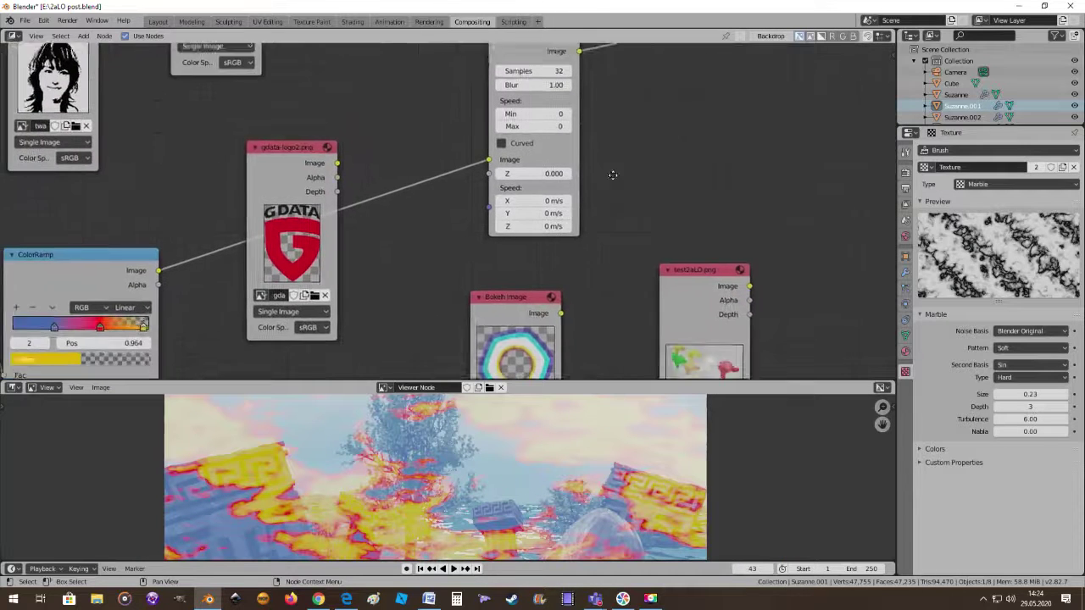
{"action": "left_click_drag", "start_coordinate": [313, 109], "coordinate": [351, 238]}
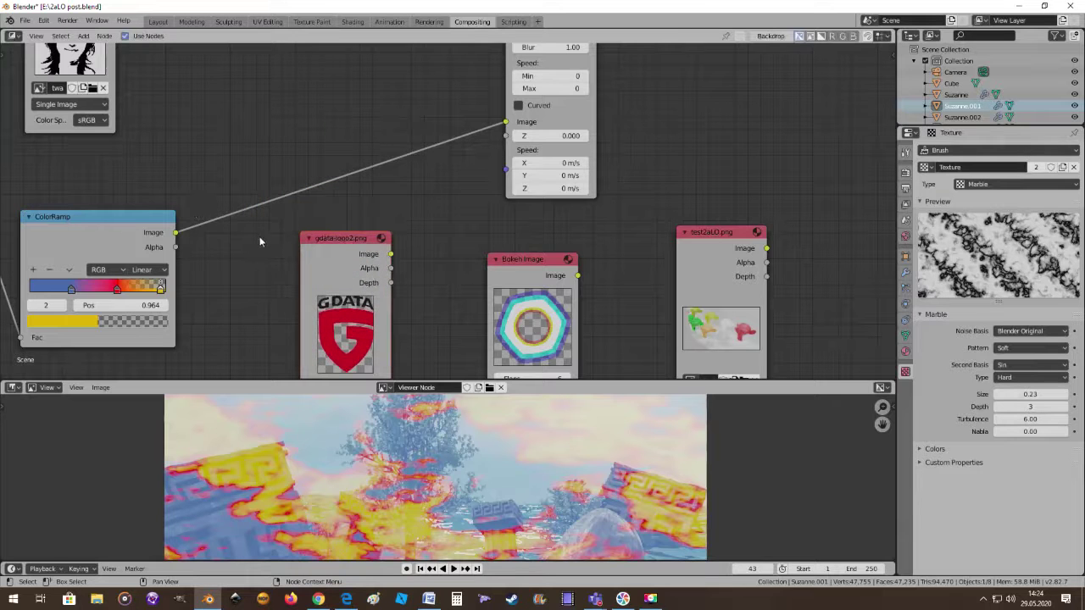
Link the ColorRamp alpha to Vector Blur's Z input, then remove that link again
{"action": "left_click_drag", "start_coordinate": [175, 247], "coordinate": [505, 137]}
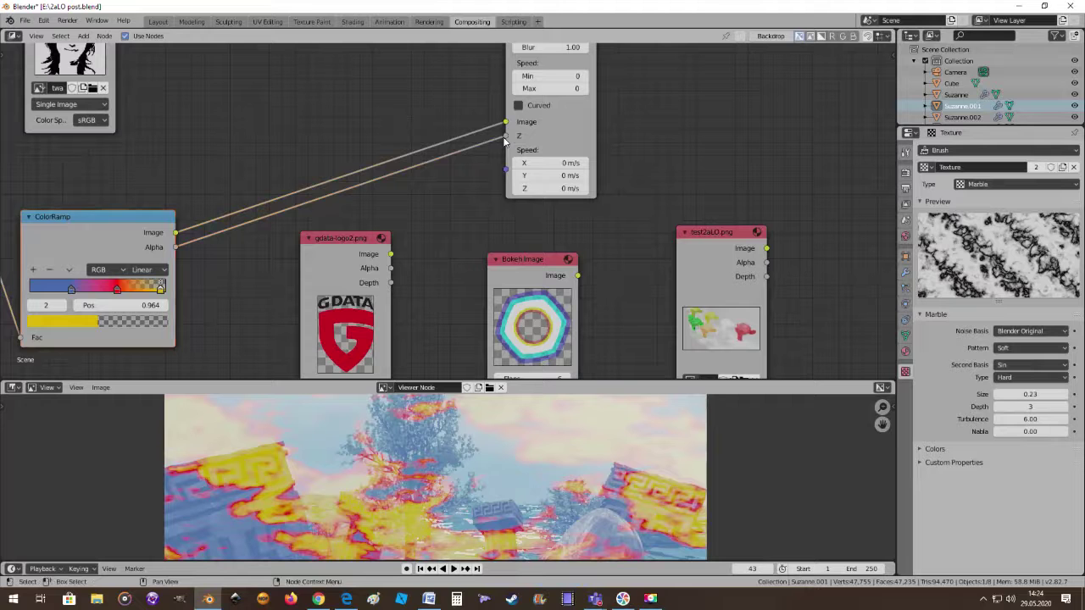
{"action": "mouse_move", "coordinate": [505, 136]}
{"action": "left_mouse_down"}
{"action": "mouse_move", "coordinate": [462, 176]}
{"action": "mouse_move", "coordinate": [415, 188]}
{"action": "left_mouse_up"}
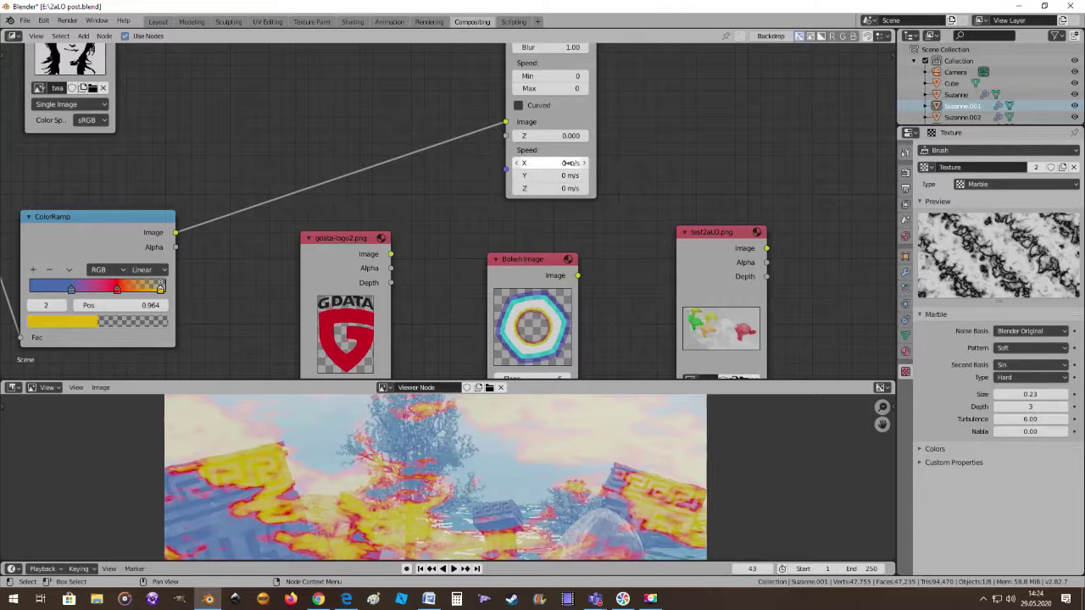
{"action": "middle_click_drag", "start_coordinate": [618, 165], "coordinate": [450, 206]}
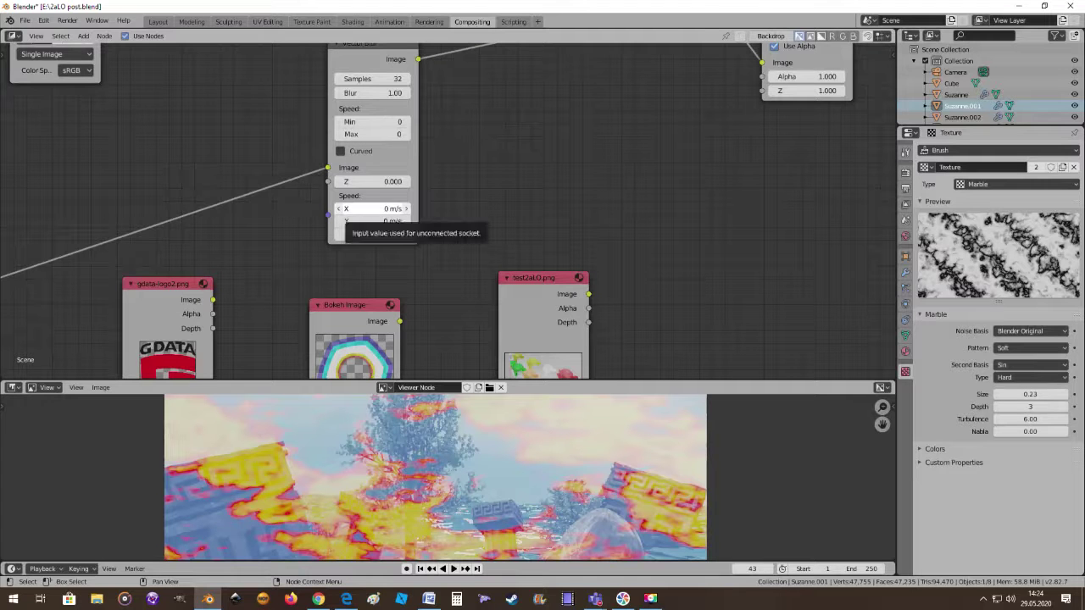
Set Vector Blur's Speed X to 1 m/s and Z to 1.000
{"action": "left_click", "coordinate": [362, 211]}
{"action": "type", "text": ".9"}
{"action": "key", "text": "Return"}
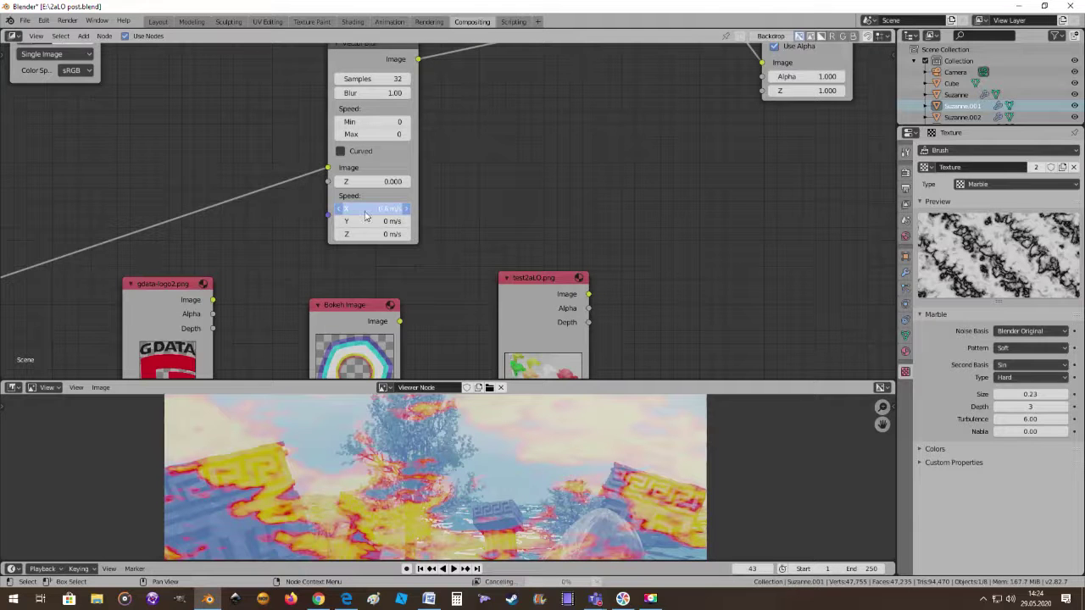
{"action": "scroll", "coordinate": [438, 303], "scroll_direction": "up", "scroll_amount": 2}
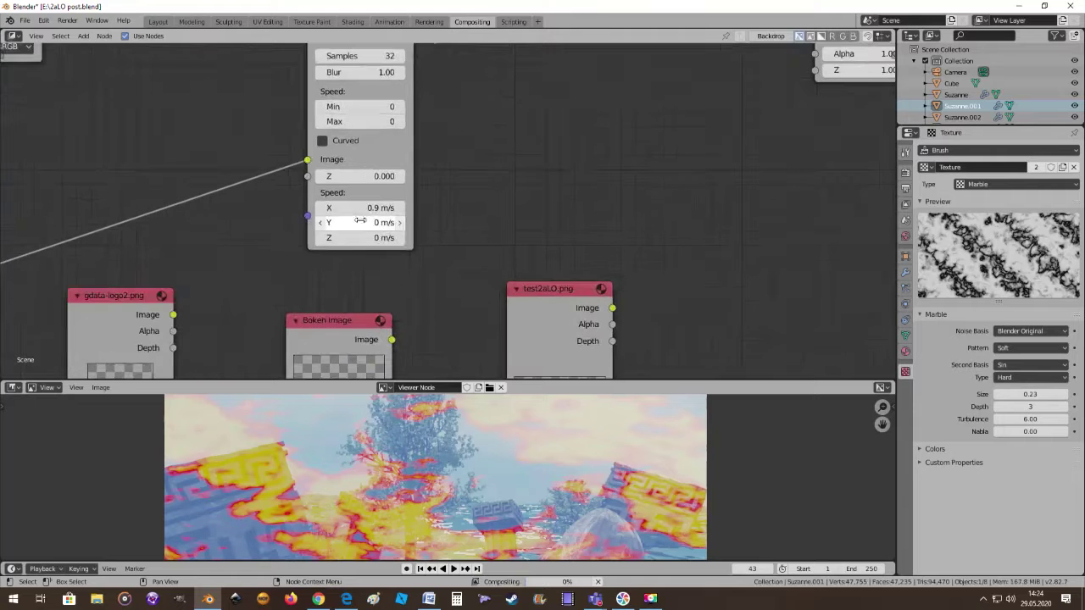
{"action": "left_click", "coordinate": [360, 207]}
{"action": "type", "text": "1"}
{"action": "key", "text": "Return"}
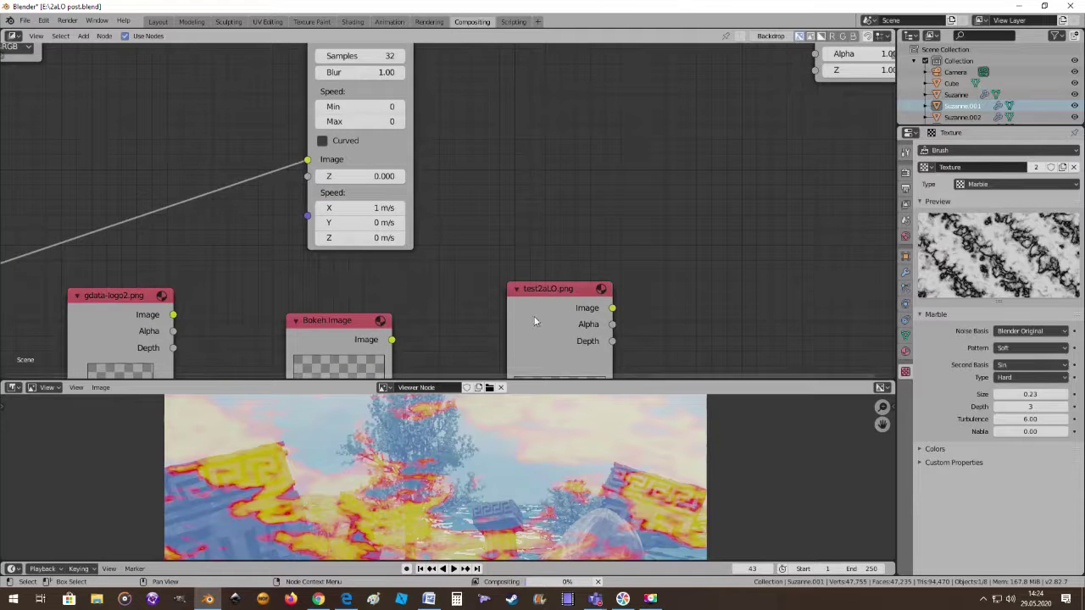
{"action": "mouse_move", "coordinate": [535, 321]}
{"action": "middle_mouse_down"}
{"action": "mouse_move", "coordinate": [477, 244]}
{"action": "mouse_move", "coordinate": [430, 223]}
{"action": "mouse_move", "coordinate": [471, 322]}
{"action": "middle_mouse_up"}
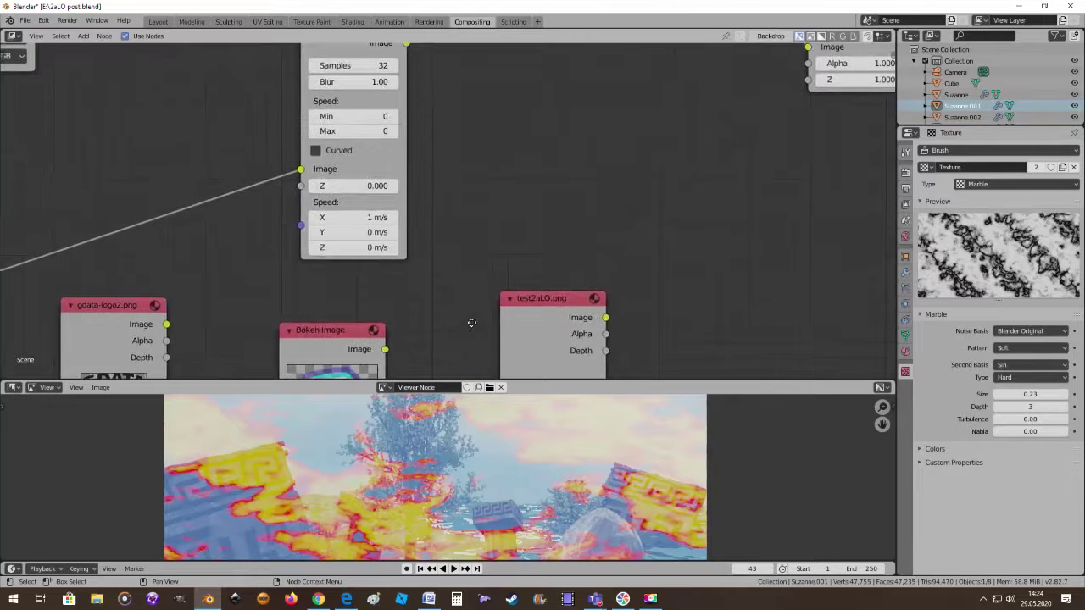
{"action": "left_click_drag", "start_coordinate": [355, 186], "coordinate": [365, 185]}
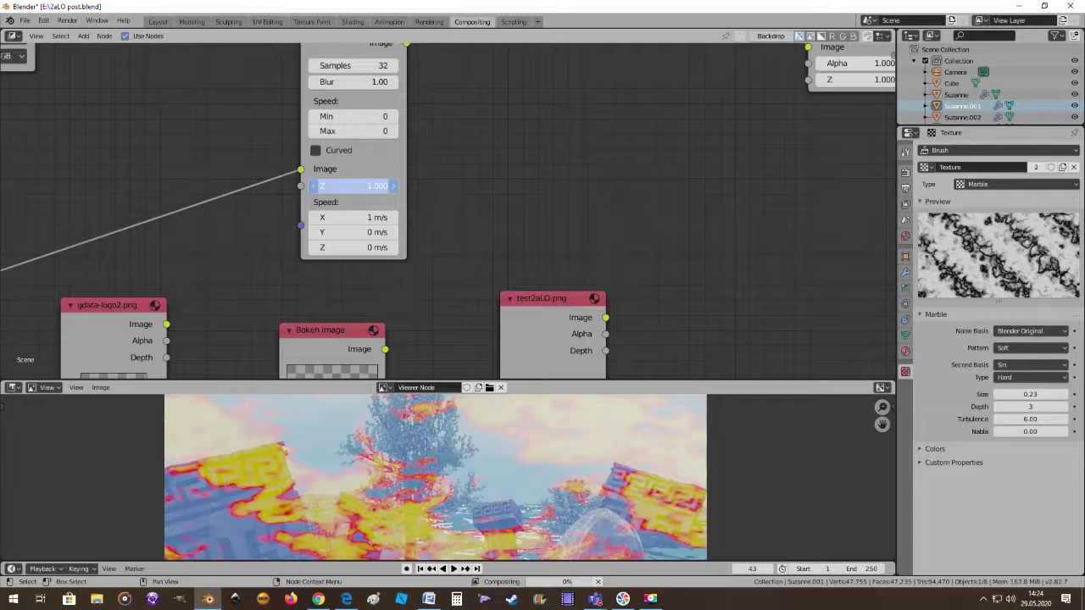
{"action": "middle_click_drag", "start_coordinate": [435, 169], "coordinate": [428, 283]}
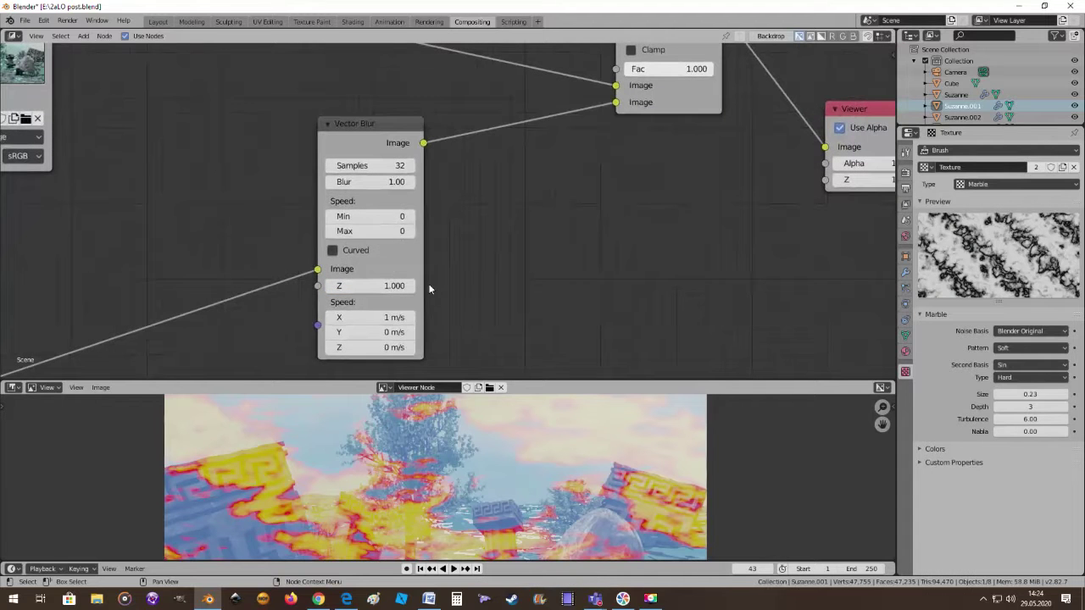
Set Vector Blur speed Min to 36, Max to 35 and Blur to 2.00
{"action": "left_click", "coordinate": [354, 217]}
{"action": "left_click_drag", "start_coordinate": [353, 217], "coordinate": [373, 216]}
{"action": "left_click", "coordinate": [343, 231]}
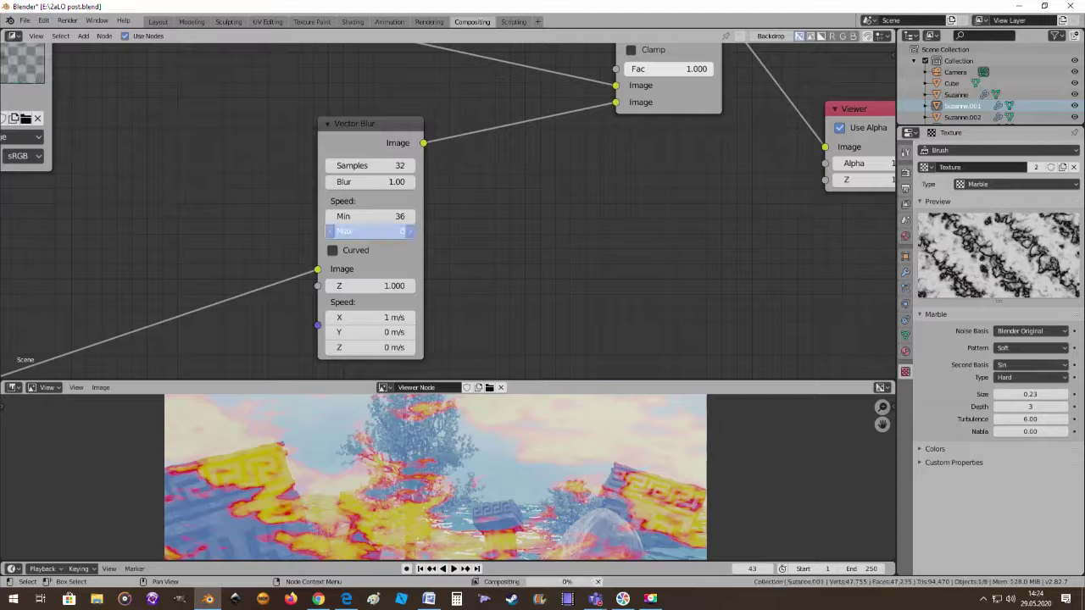
{"action": "left_click_drag", "start_coordinate": [343, 231], "coordinate": [365, 230]}
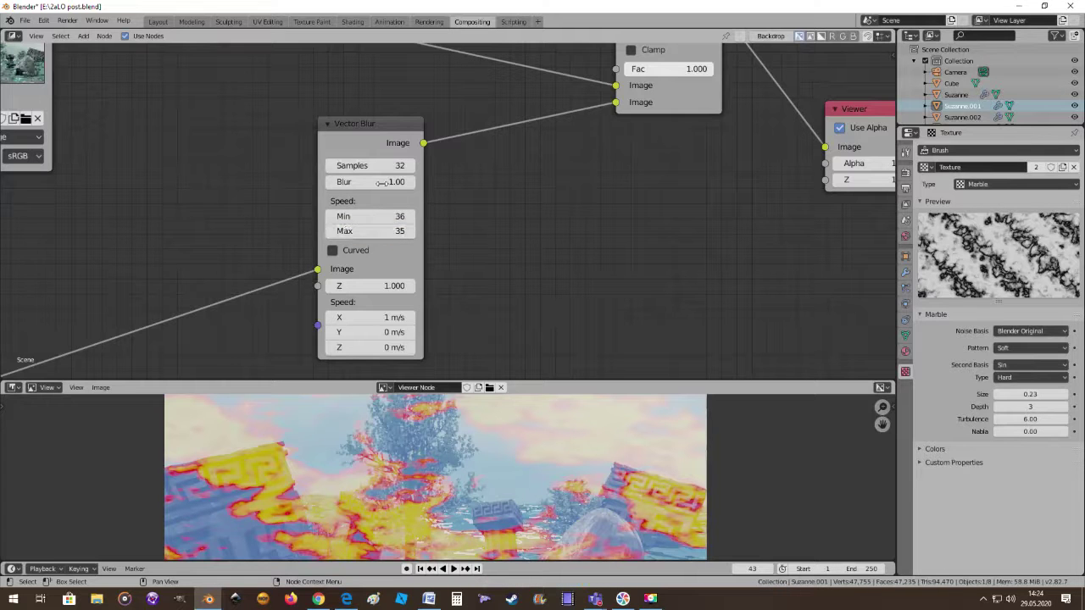
{"action": "left_click_drag", "start_coordinate": [382, 182], "coordinate": [405, 182]}
{"action": "scroll", "coordinate": [405, 258], "scroll_direction": "down", "scroll_amount": 1}
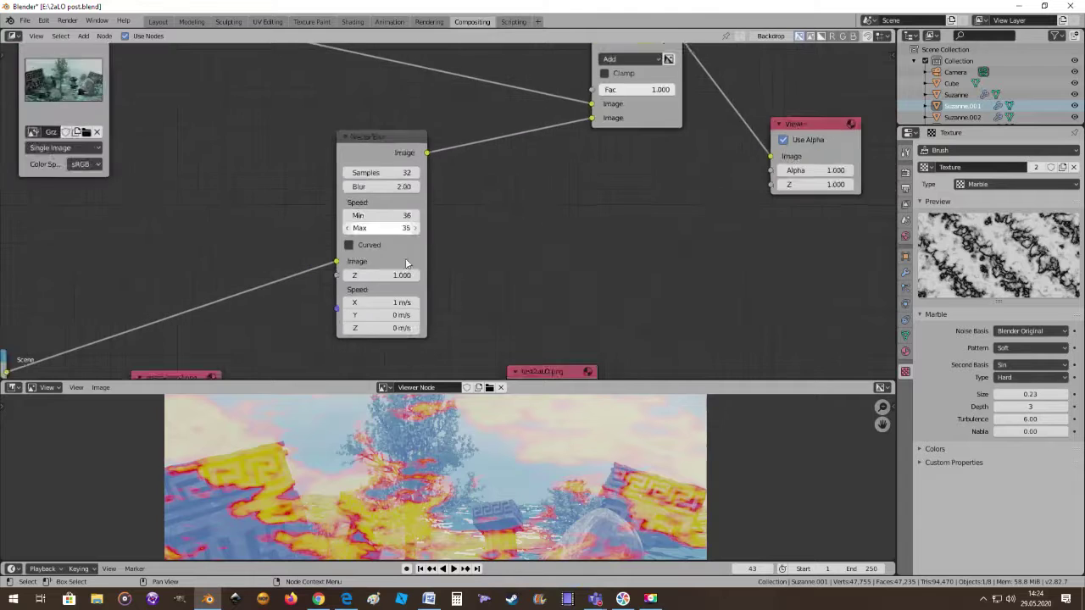
{"action": "scroll", "coordinate": [475, 229], "scroll_direction": "up", "scroll_amount": 1}
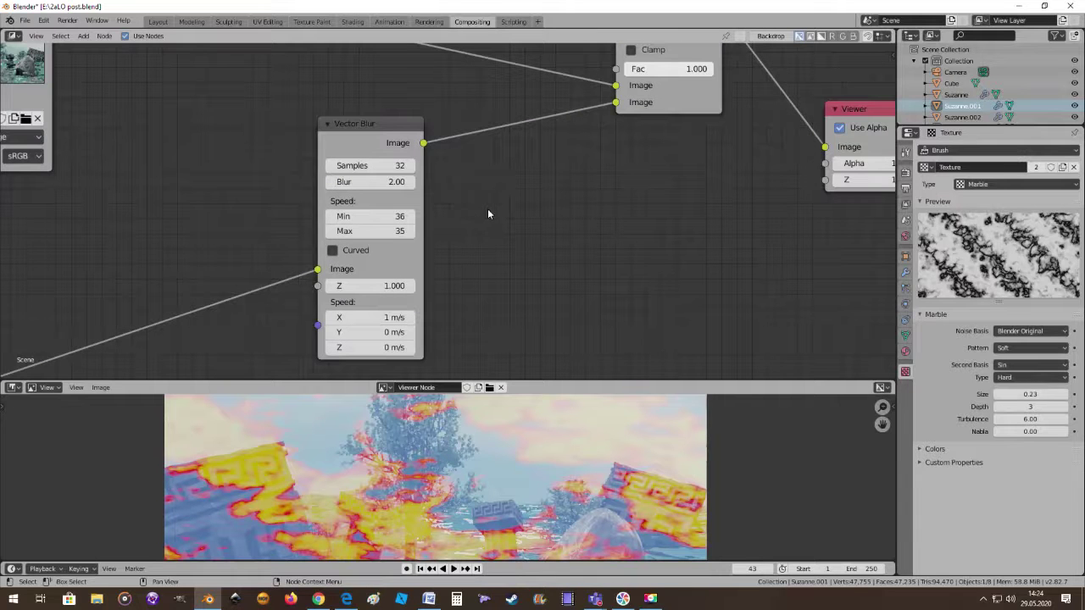
{"action": "mouse_move", "coordinate": [452, 214]}
{"action": "middle_mouse_down"}
{"action": "mouse_move", "coordinate": [647, 150]}
{"action": "mouse_move", "coordinate": [576, 189]}
{"action": "mouse_move", "coordinate": [487, 207]}
{"action": "middle_mouse_up"}
{"action": "scroll", "coordinate": [488, 208], "scroll_direction": "up", "scroll_amount": 2}
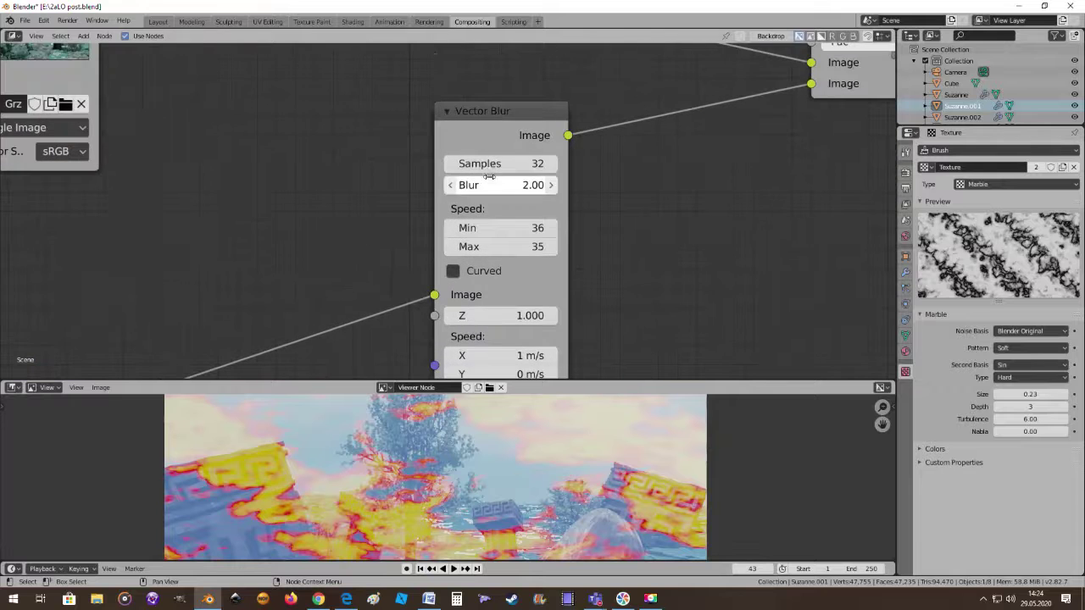
{"action": "middle_click_drag", "start_coordinate": [507, 333], "coordinate": [455, 294]}
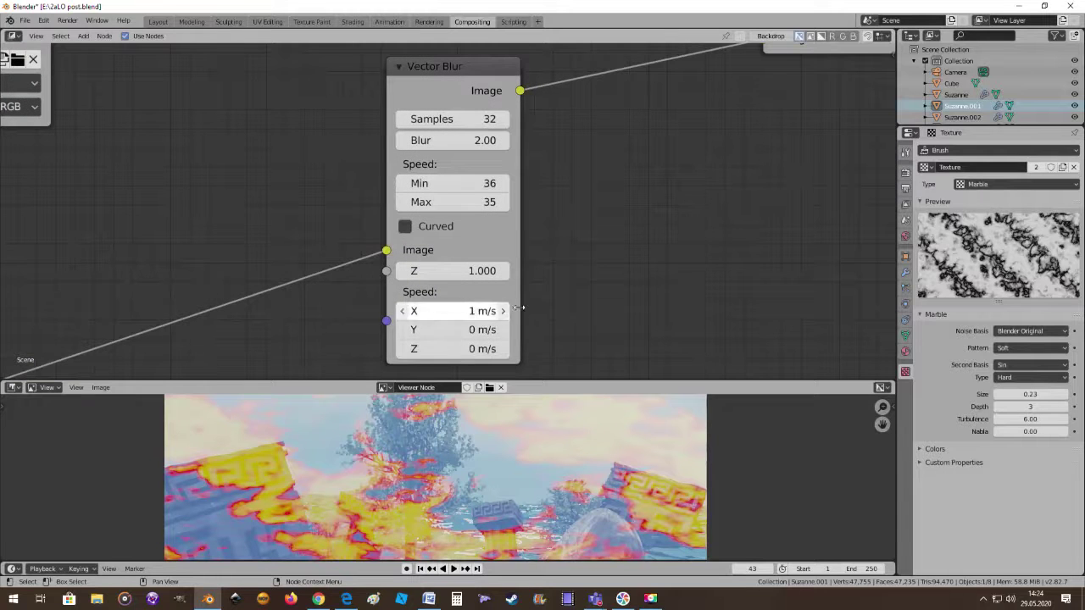
{"action": "mouse_move", "coordinate": [556, 311]}
{"action": "middle_mouse_down"}
{"action": "mouse_move", "coordinate": [551, 242]}
{"action": "mouse_move", "coordinate": [474, 237]}
{"action": "middle_mouse_up"}
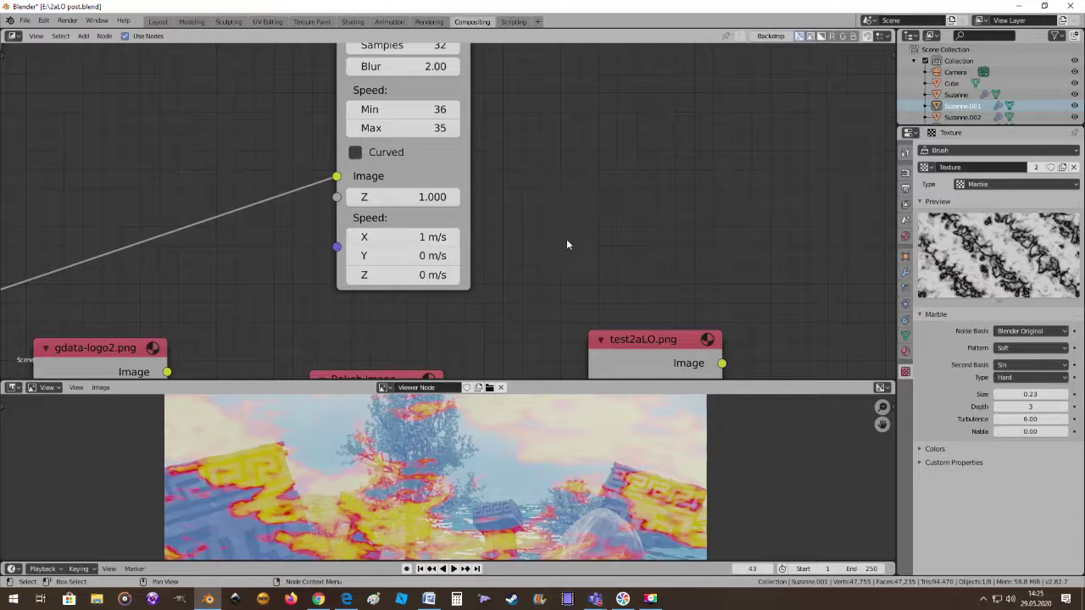
{"action": "scroll", "coordinate": [592, 242], "scroll_direction": "down", "scroll_amount": 1}
Shift Vector Blur left and move the ColorRamp and Texture nodes up closer to it
{"action": "scroll", "coordinate": [519, 191], "scroll_direction": "down", "scroll_amount": 2}
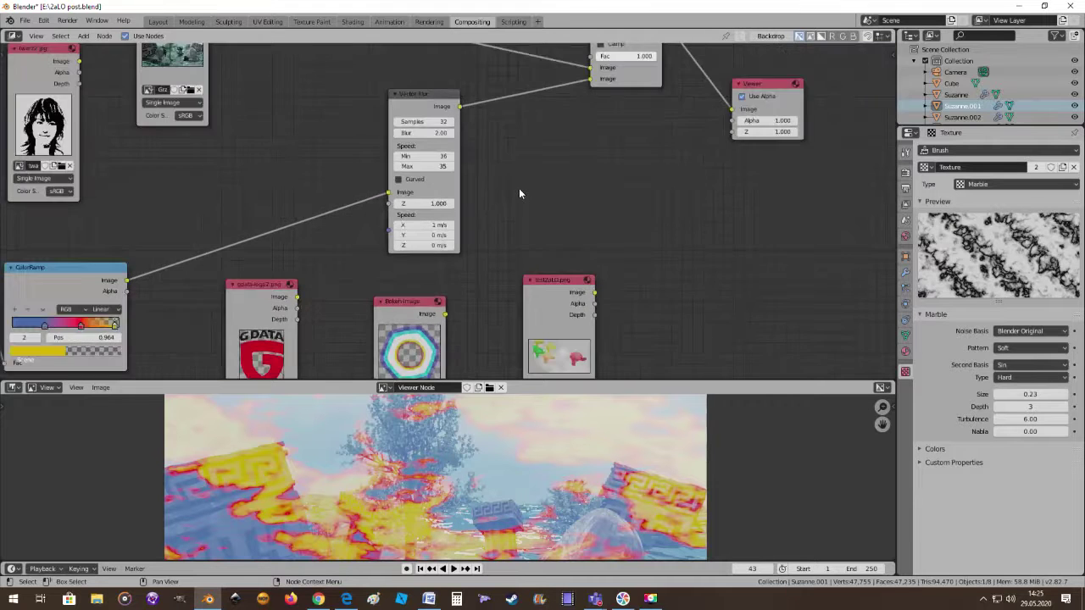
{"action": "scroll", "coordinate": [467, 175], "scroll_direction": "down", "scroll_amount": 1}
{"action": "mouse_move", "coordinate": [574, 182]}
{"action": "middle_mouse_down"}
{"action": "mouse_move", "coordinate": [630, 194]}
{"action": "mouse_move", "coordinate": [569, 212]}
{"action": "middle_mouse_up"}
{"action": "scroll", "coordinate": [629, 194], "scroll_direction": "down", "scroll_amount": 1}
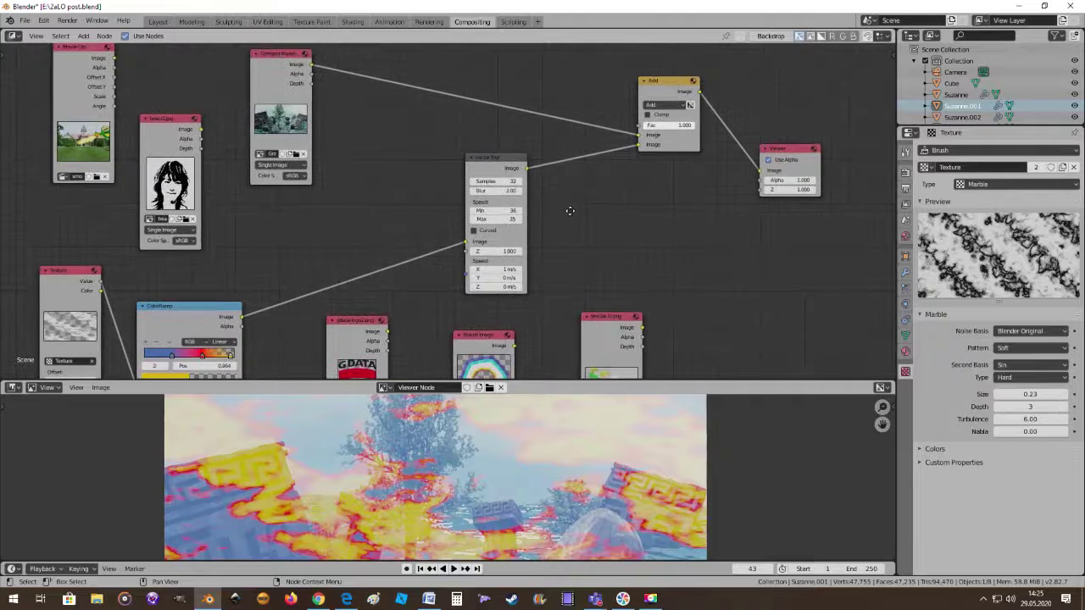
{"action": "left_click_drag", "start_coordinate": [504, 161], "coordinate": [471, 173]}
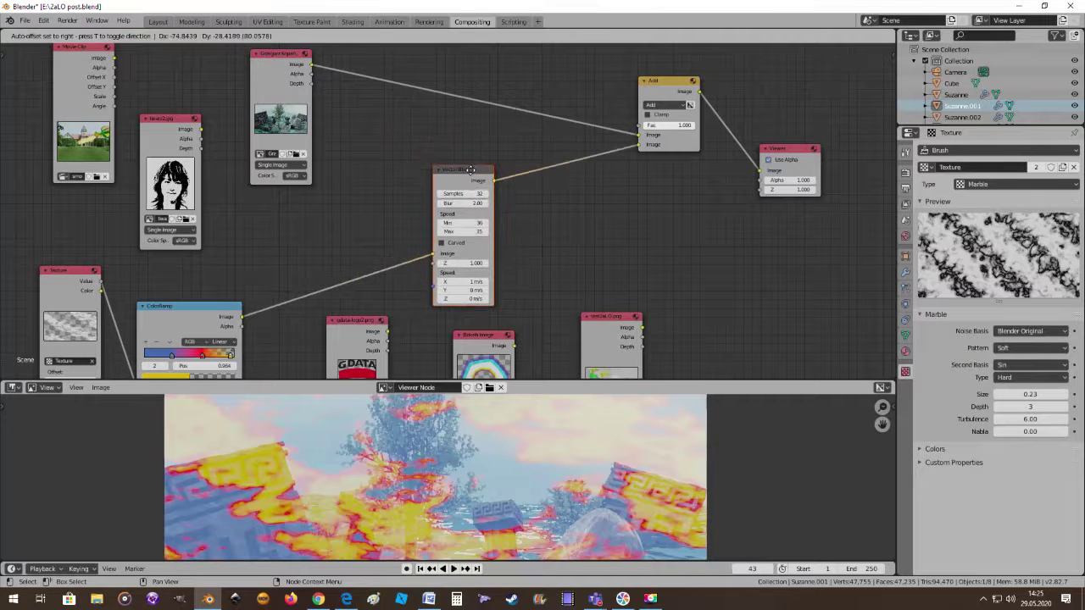
{"action": "left_click_drag", "start_coordinate": [204, 300], "coordinate": [231, 264]}
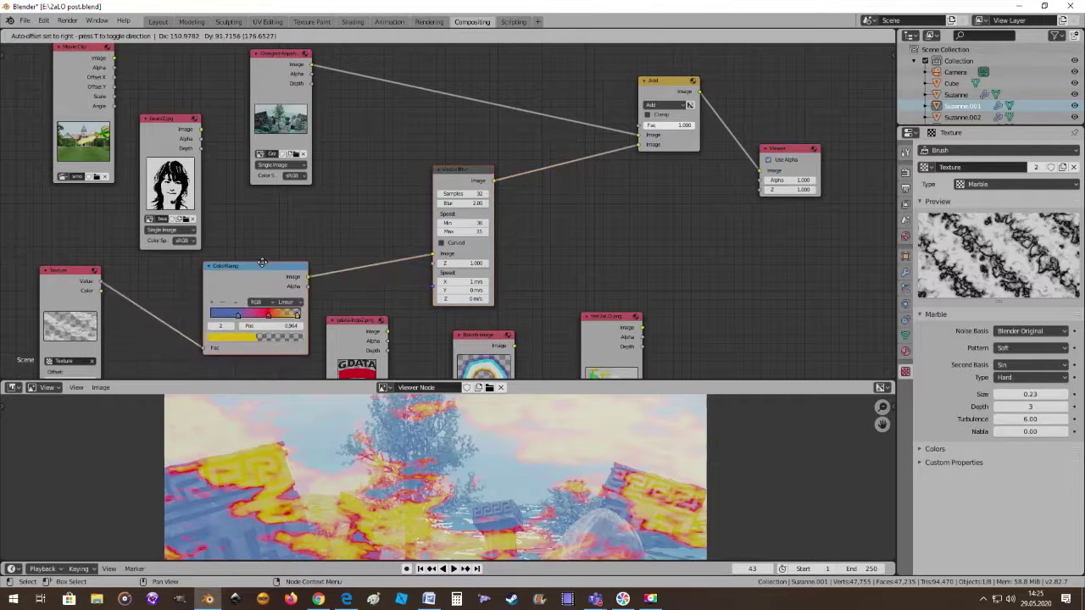
{"action": "left_click_drag", "start_coordinate": [69, 270], "coordinate": [88, 273]}
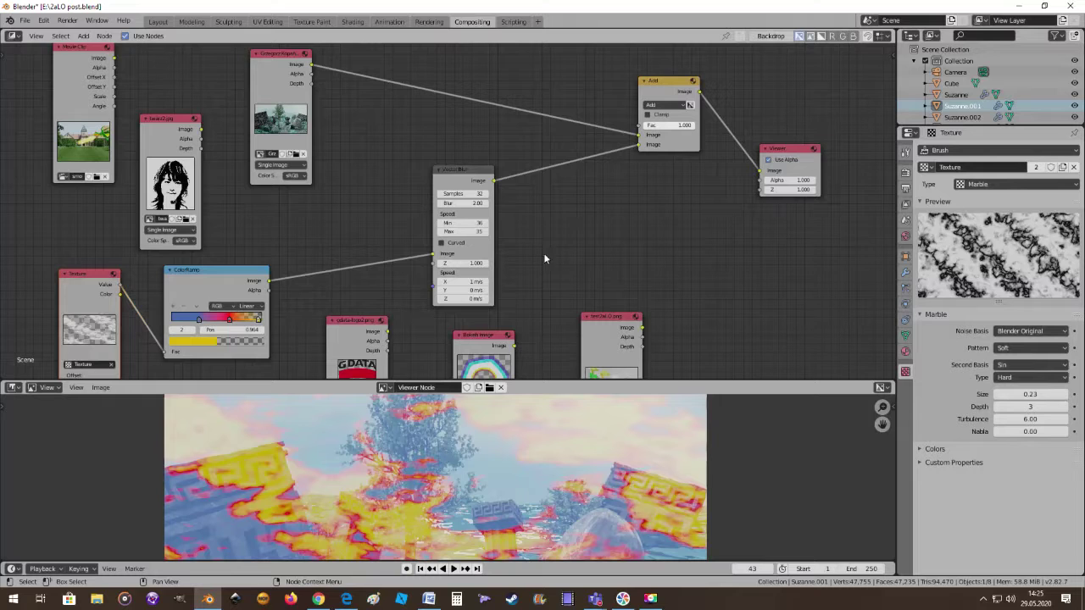
{"action": "scroll", "coordinate": [551, 255], "scroll_direction": "up", "scroll_amount": 2}
{"action": "mouse_move", "coordinate": [511, 237]}
{"action": "middle_mouse_down"}
{"action": "mouse_move", "coordinate": [506, 183]}
{"action": "mouse_move", "coordinate": [569, 191]}
{"action": "middle_mouse_up"}
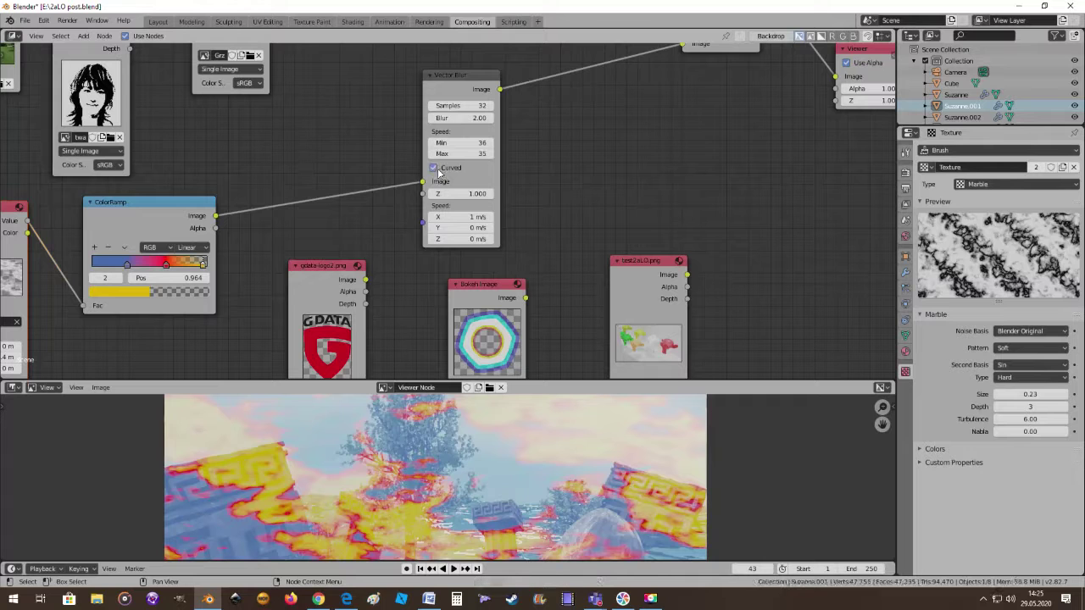
Enable Curved on Vector Blur, then nudge the ColorRamp and Vector Blur nodes into place
{"action": "left_click", "coordinate": [437, 172]}
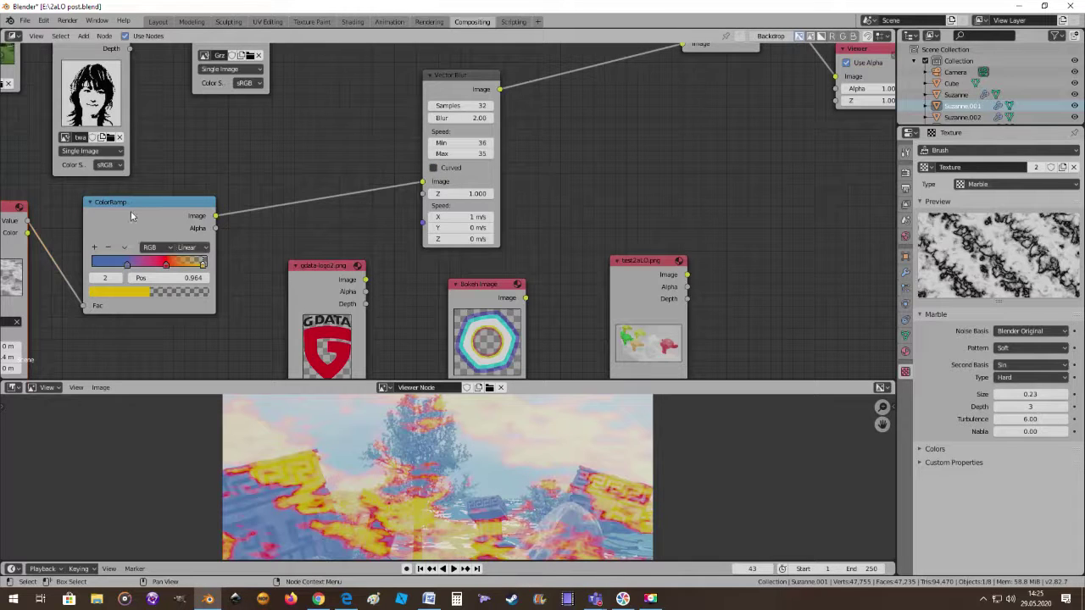
{"action": "left_click_drag", "start_coordinate": [134, 202], "coordinate": [164, 204]}
{"action": "scroll", "coordinate": [505, 220], "scroll_direction": "down", "scroll_amount": 1}
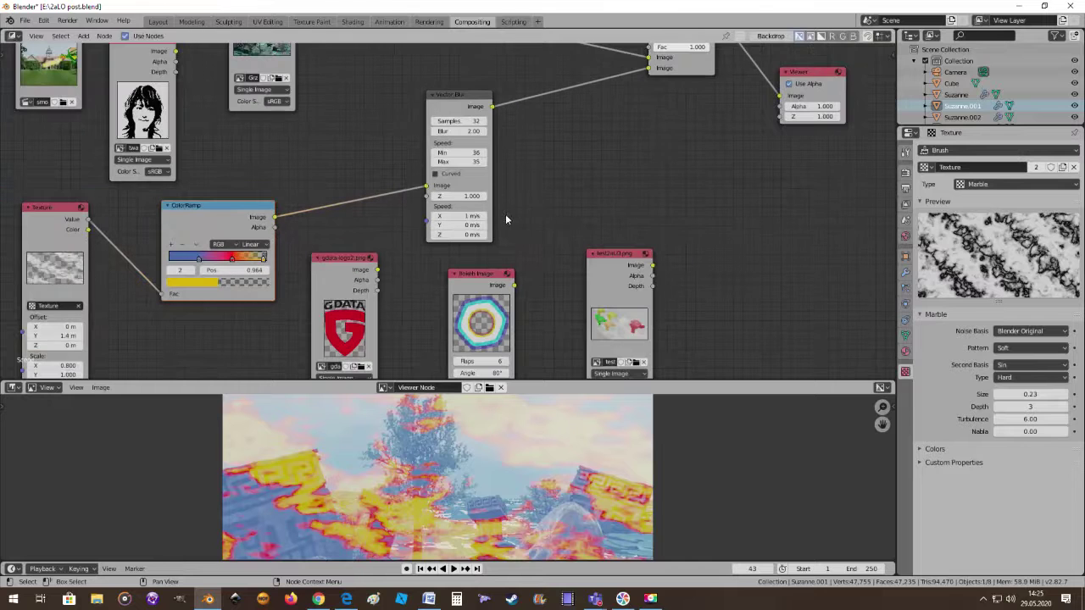
{"action": "mouse_move", "coordinate": [554, 198]}
{"action": "middle_mouse_down"}
{"action": "mouse_move", "coordinate": [615, 159]}
{"action": "mouse_move", "coordinate": [576, 228]}
{"action": "middle_mouse_up"}
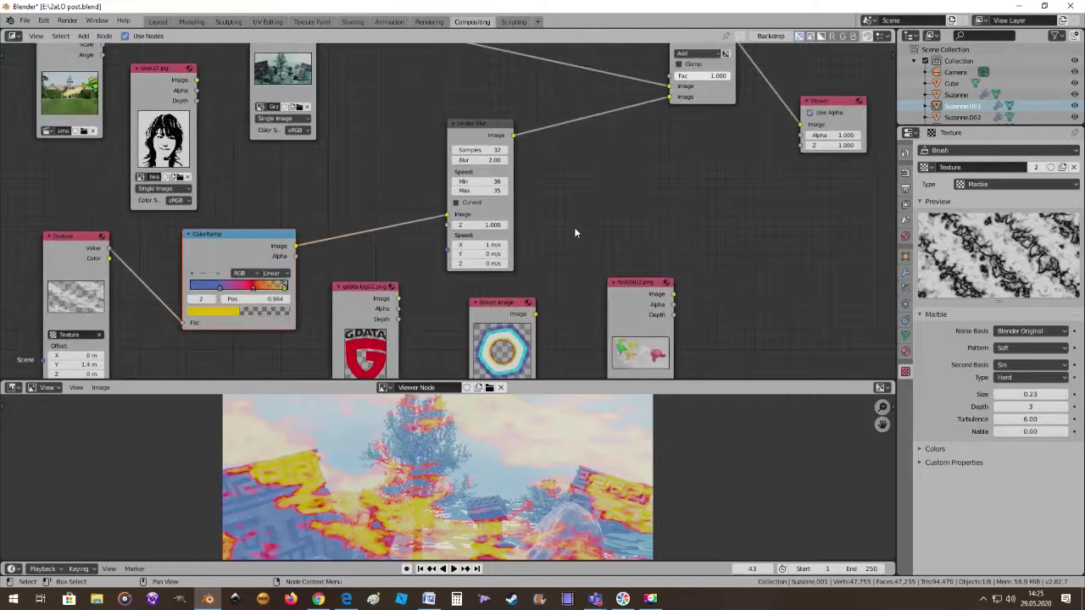
{"action": "scroll", "coordinate": [576, 233], "scroll_direction": "up", "scroll_amount": 1}
{"action": "scroll", "coordinate": [575, 233], "scroll_direction": "up", "scroll_amount": 1}
{"action": "scroll", "coordinate": [575, 233], "scroll_direction": "down", "scroll_amount": 1}
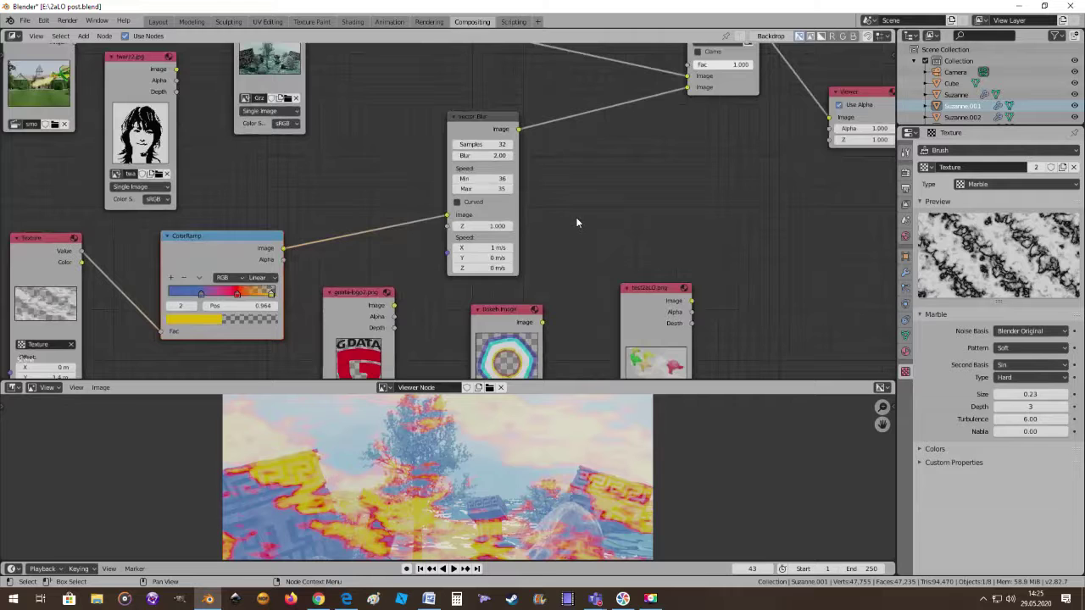
{"action": "middle_click_drag", "start_coordinate": [576, 223], "coordinate": [507, 265]}
{"action": "left_click_drag", "start_coordinate": [421, 158], "coordinate": [408, 150]}
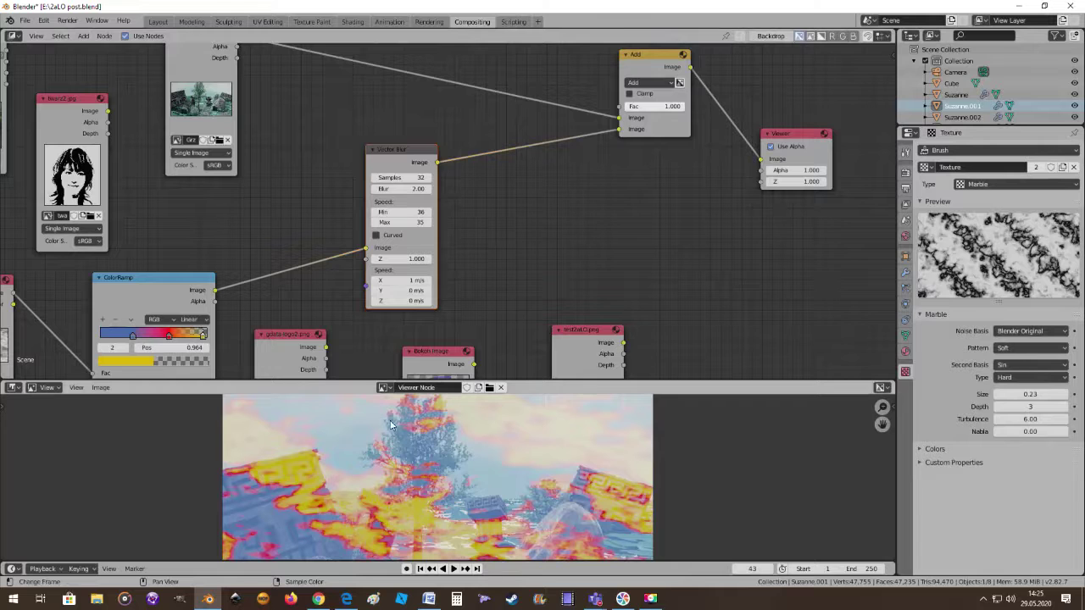
Nudge the ColorRamp slightly left and move the Movie Clip node down and left
{"action": "scroll", "coordinate": [513, 279], "scroll_direction": "up", "scroll_amount": 1}
{"action": "scroll", "coordinate": [514, 279], "scroll_direction": "up", "scroll_amount": 1}
{"action": "scroll", "coordinate": [513, 285], "scroll_direction": "down", "scroll_amount": 2}
{"action": "scroll", "coordinate": [473, 268], "scroll_direction": "down", "scroll_amount": 1}
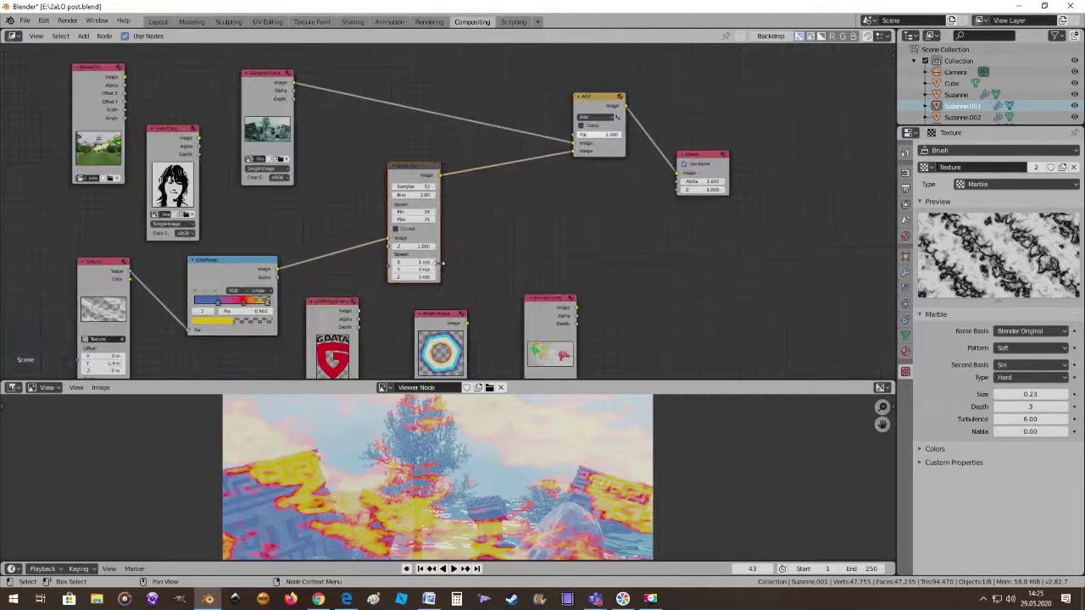
{"action": "left_click_drag", "start_coordinate": [251, 262], "coordinate": [243, 267]}
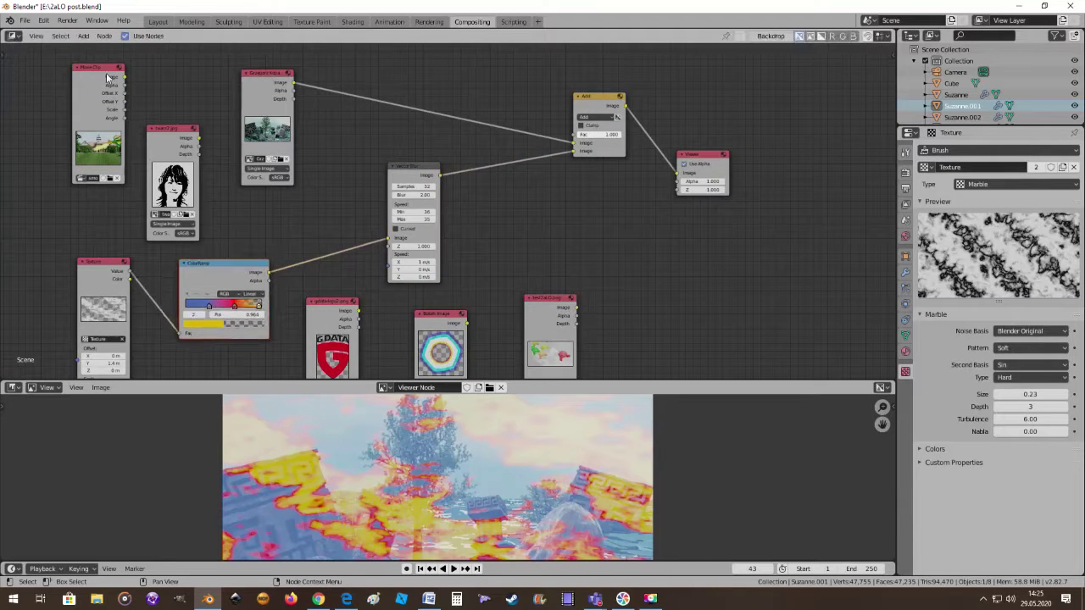
{"action": "left_click_drag", "start_coordinate": [101, 72], "coordinate": [84, 193]}
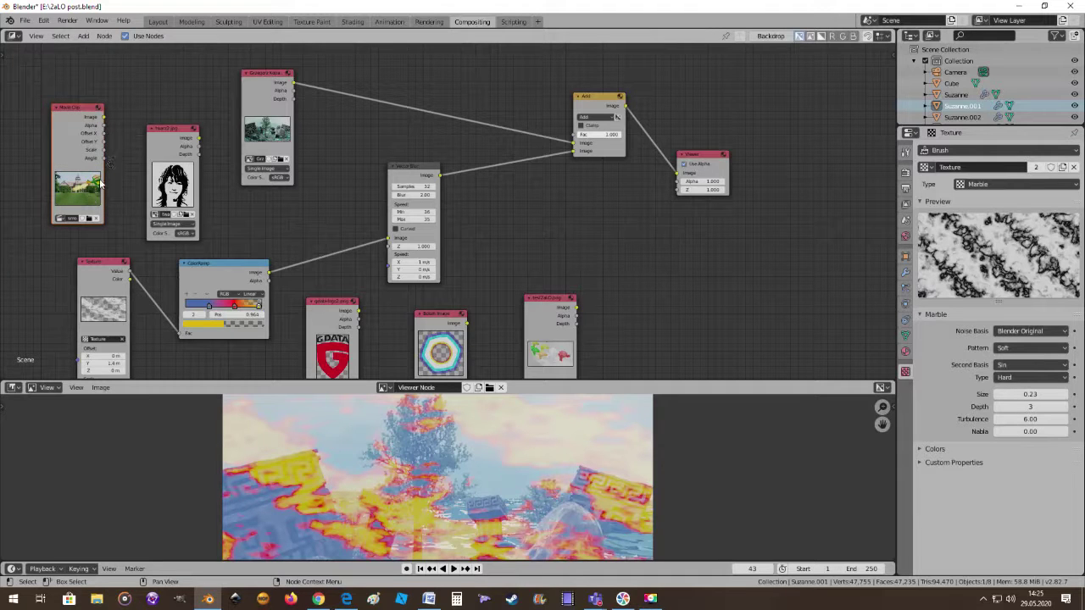
Link the Movie Clip image into Vector Blur's Image input
{"action": "left_click_drag", "start_coordinate": [104, 117], "coordinate": [389, 240]}
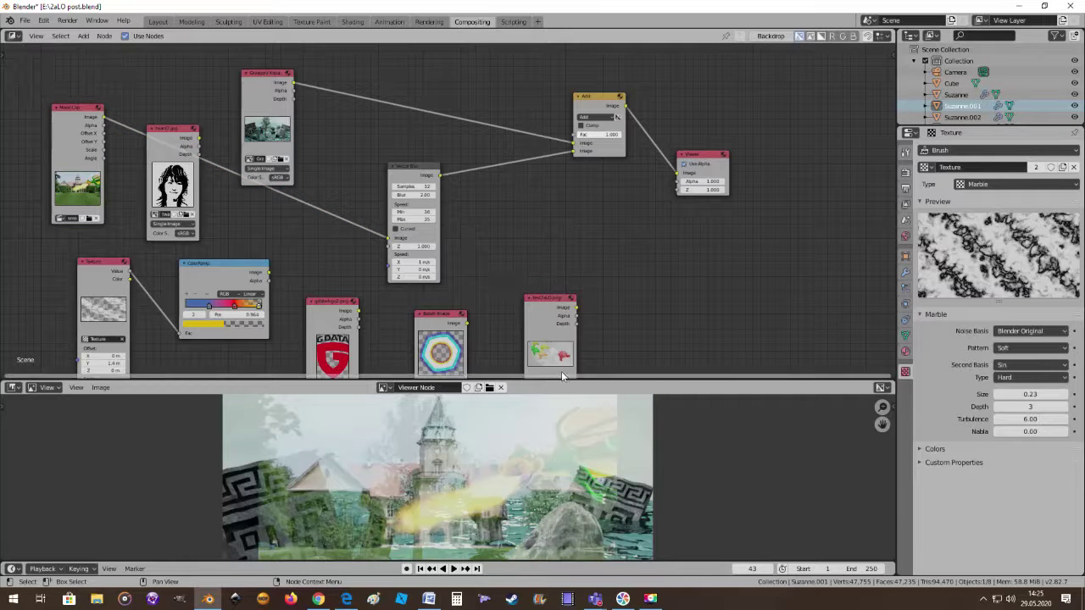
{"action": "scroll", "coordinate": [521, 286], "scroll_direction": "up", "scroll_amount": 1}
{"action": "scroll", "coordinate": [524, 290], "scroll_direction": "up", "scroll_amount": 1}
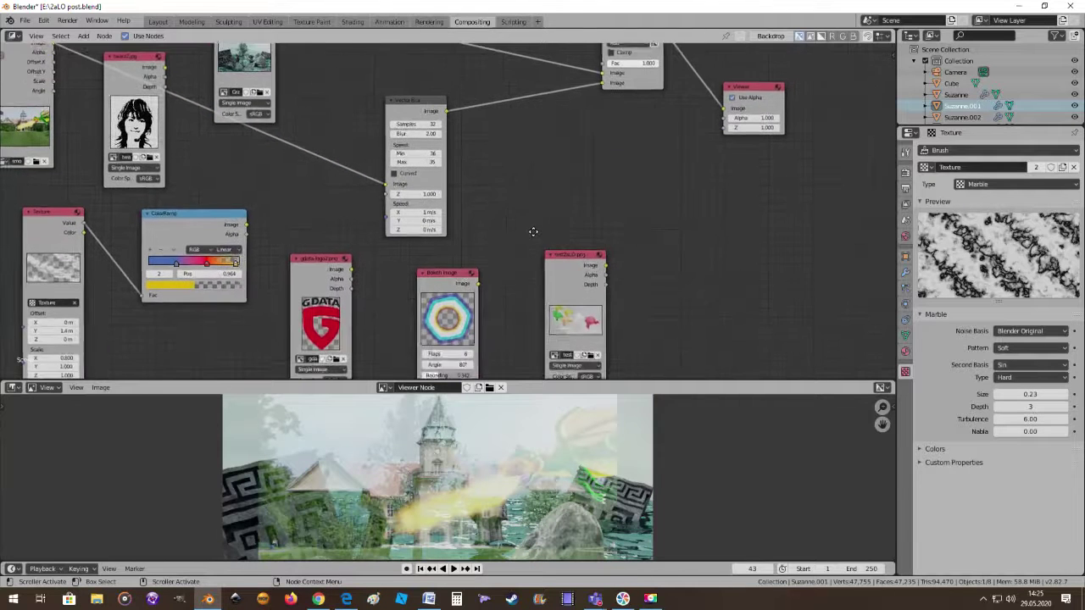
{"action": "middle_click_drag", "start_coordinate": [525, 290], "coordinate": [526, 269]}
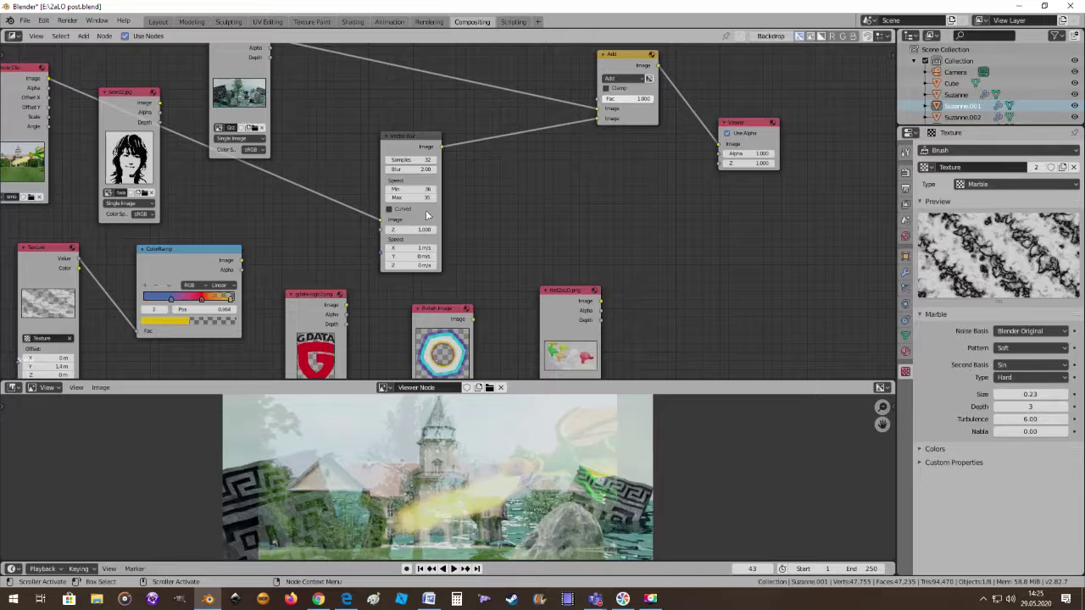
Switch the Add node's blend mode to Mix, leaving Speed X unchanged
{"action": "scroll", "coordinate": [447, 217], "scroll_direction": "up", "scroll_amount": 1}
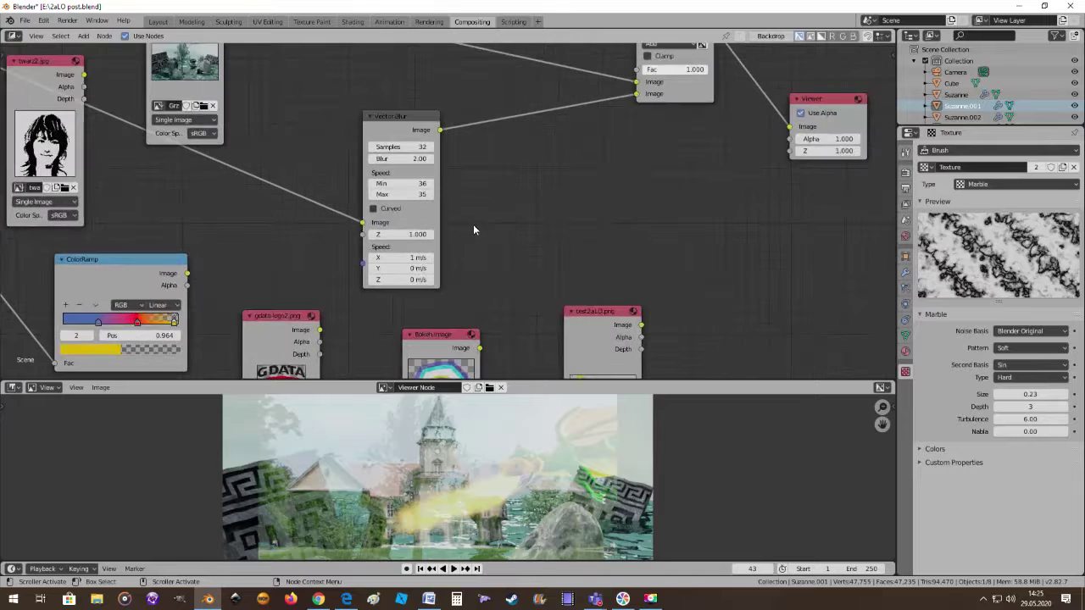
{"action": "scroll", "coordinate": [684, 62], "scroll_direction": "down", "scroll_amount": 1}
{"action": "left_click", "coordinate": [674, 60]}
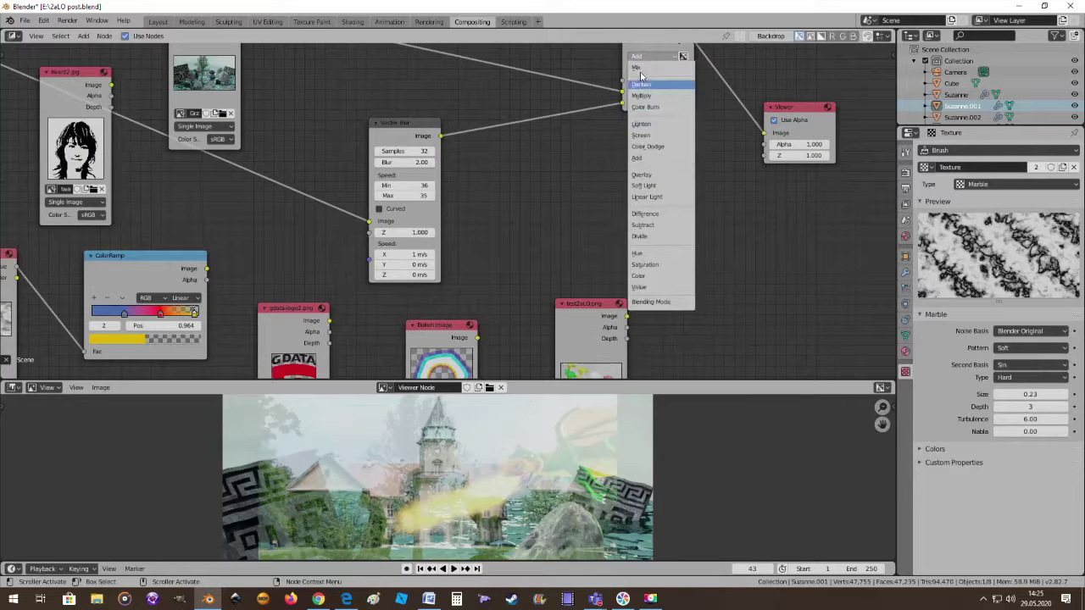
{"action": "left_click", "coordinate": [639, 68]}
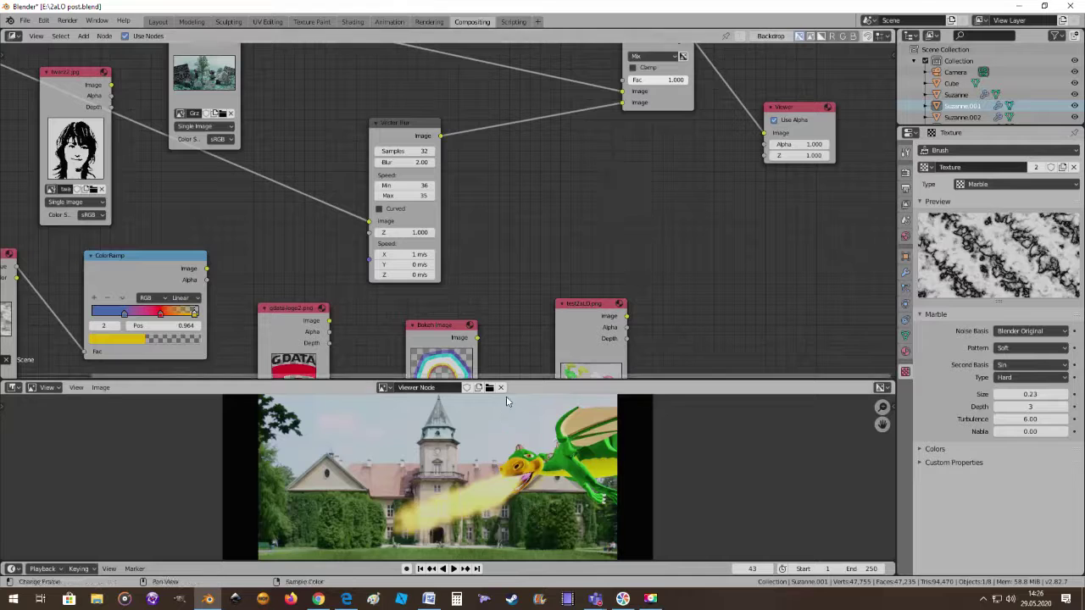
{"action": "scroll", "coordinate": [506, 407], "scroll_direction": "up", "scroll_amount": 2}
{"action": "scroll", "coordinate": [508, 424], "scroll_direction": "up", "scroll_amount": 1}
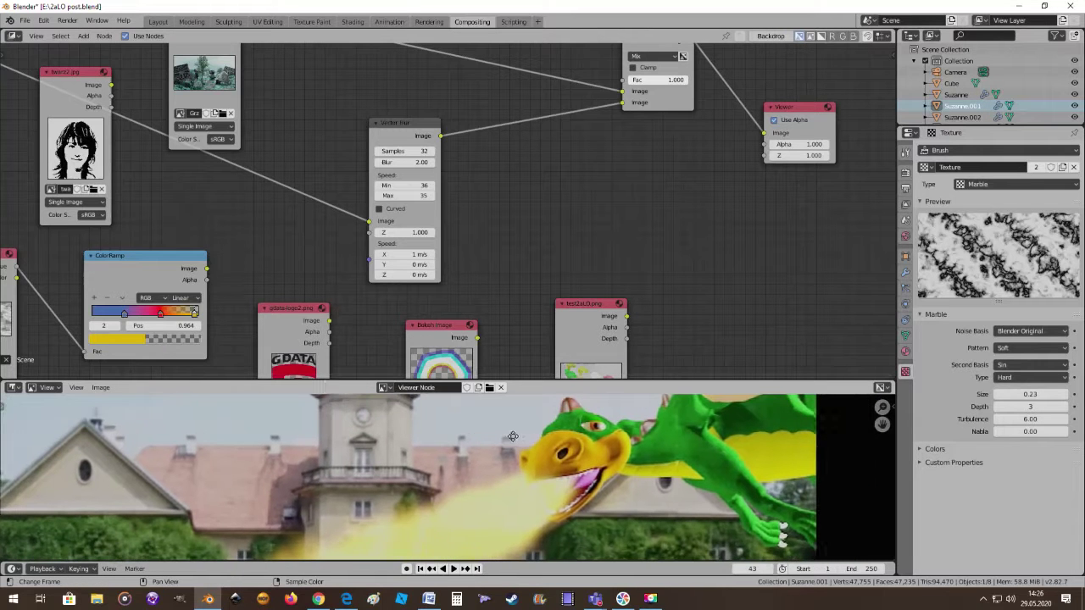
{"action": "middle_click_drag", "start_coordinate": [513, 436], "coordinate": [490, 444]}
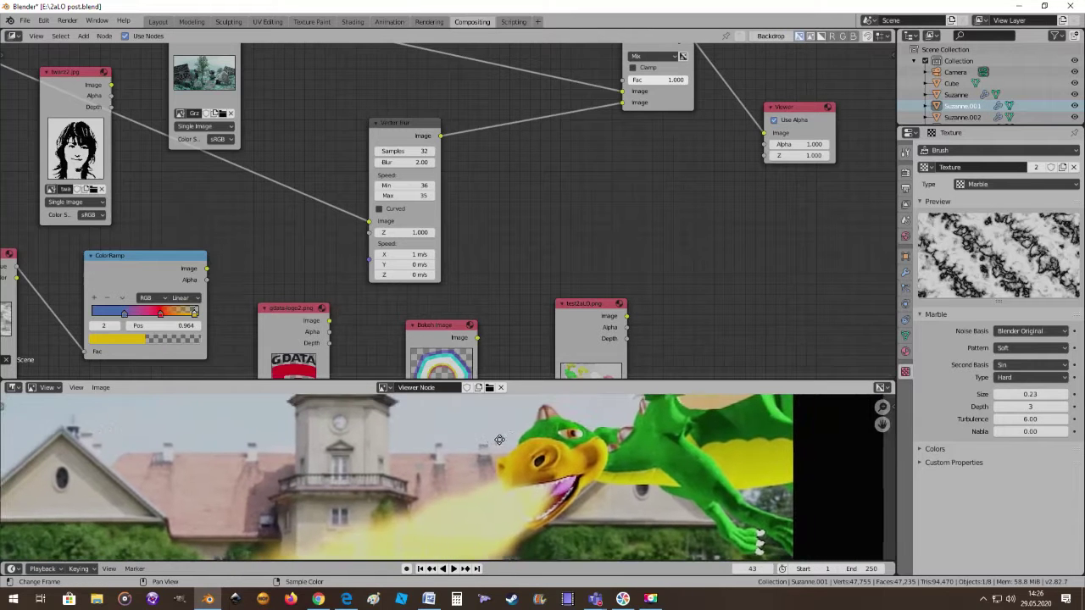
{"action": "left_click", "coordinate": [394, 254]}
{"action": "key", "text": "Return"}
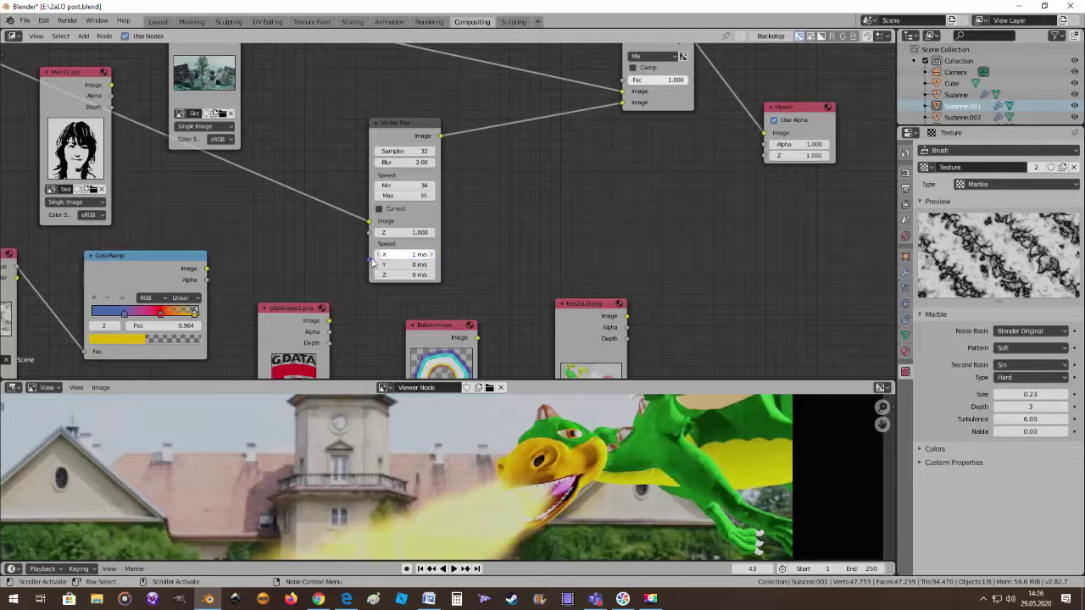
Keep Samples at 32 and set Vector Blur's Blur to 1.41 and Speed Min to 77
{"action": "left_click", "coordinate": [402, 151]}
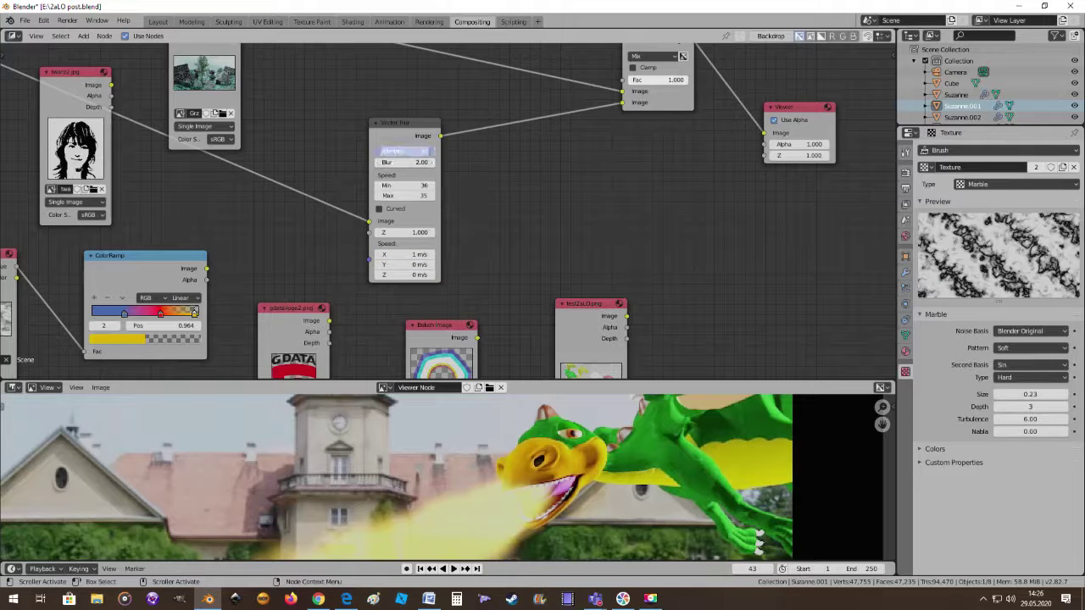
{"action": "key", "text": "Tab"}
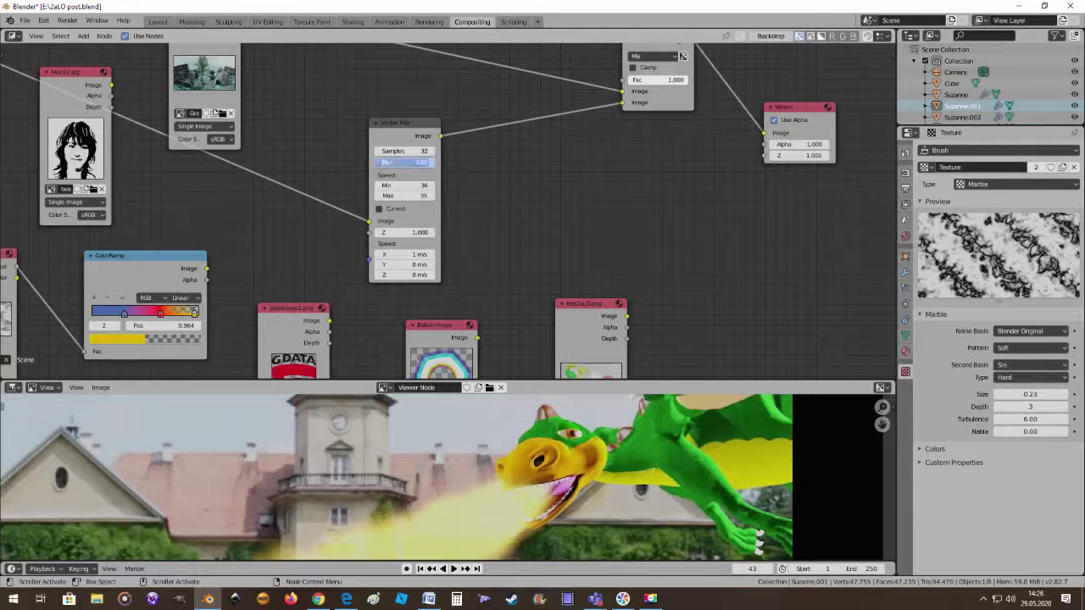
{"action": "key", "text": "Return"}
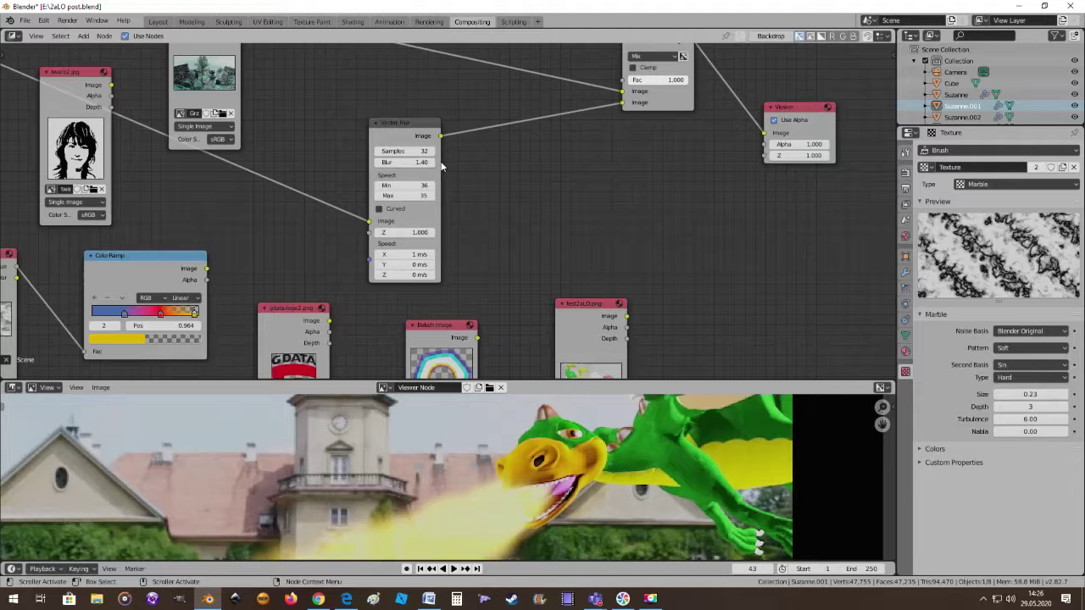
{"action": "left_click", "coordinate": [433, 162]}
{"action": "left_click_drag", "start_coordinate": [397, 186], "coordinate": [415, 195]}
{"action": "scroll", "coordinate": [430, 249], "scroll_direction": "up", "scroll_amount": 1}
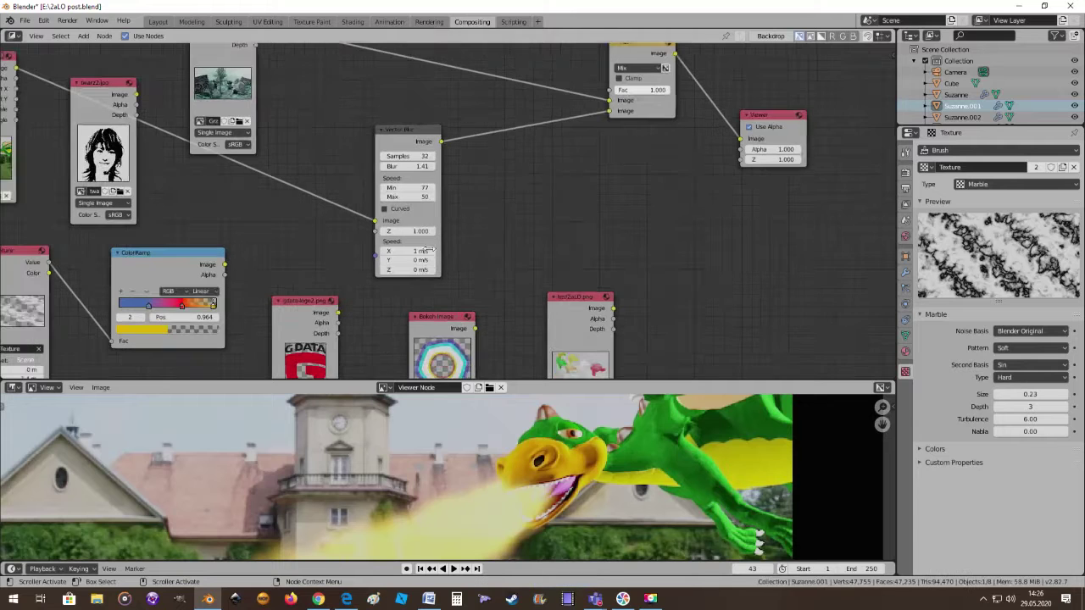
Play the animation, pause it, resume, then play it backwards
{"action": "left_click", "coordinate": [452, 569]}
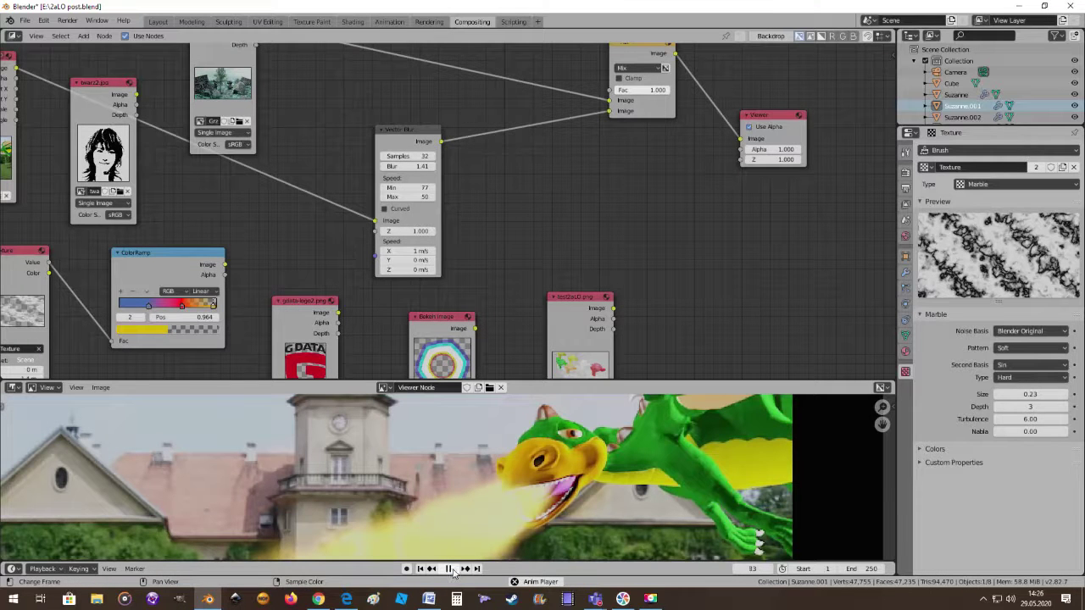
{"action": "left_click", "coordinate": [451, 570]}
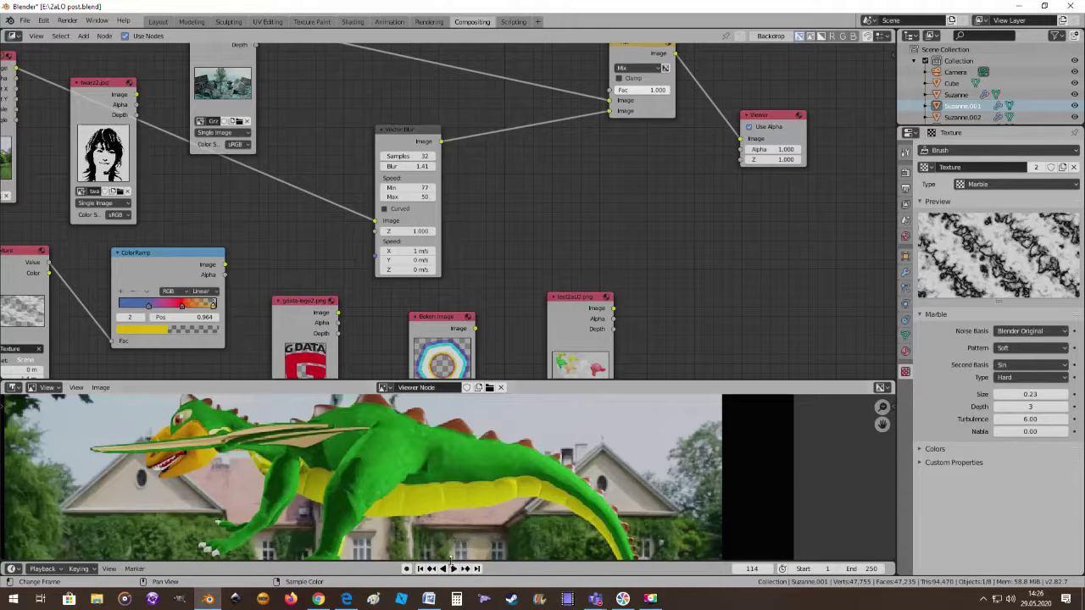
{"action": "left_click", "coordinate": [453, 569]}
{"action": "left_click", "coordinate": [451, 569]}
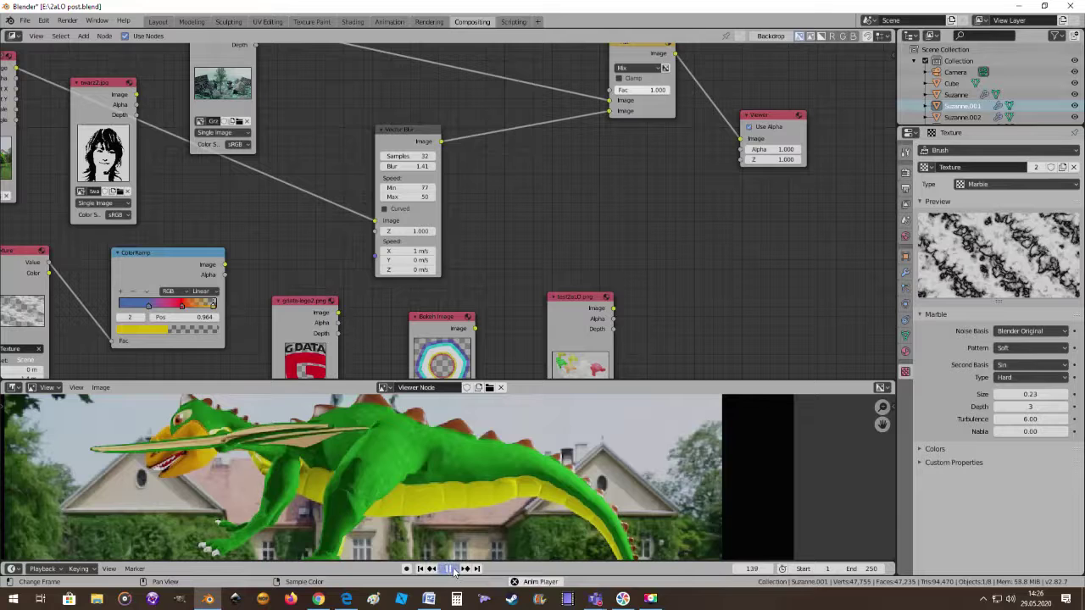
{"action": "left_click", "coordinate": [442, 569]}
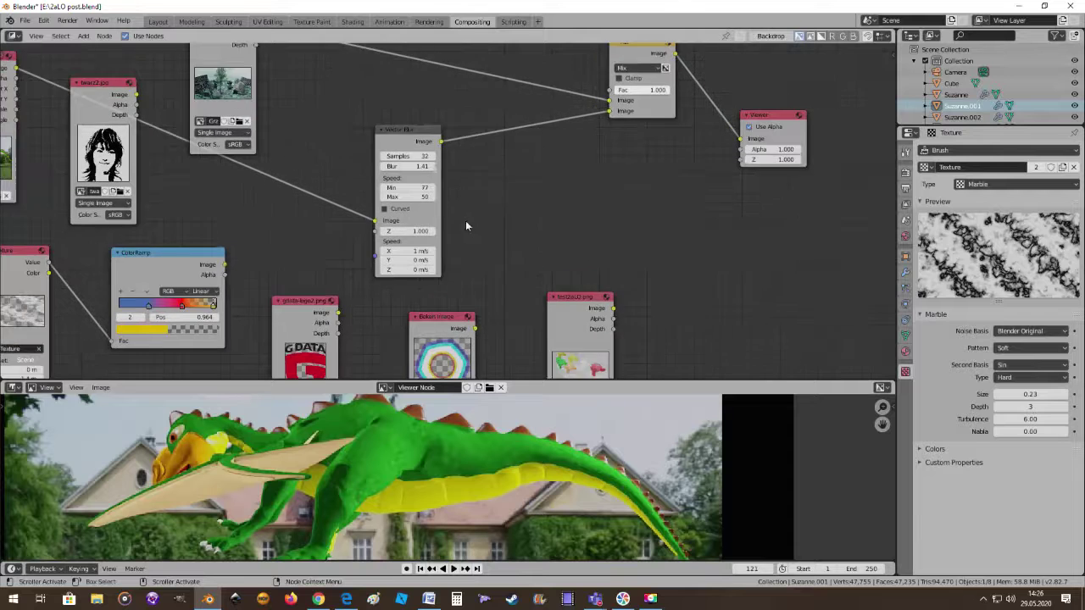
Move the portrait image node far to the right of the graph
{"action": "scroll", "coordinate": [465, 221], "scroll_direction": "up", "scroll_amount": 1}
{"action": "scroll", "coordinate": [458, 199], "scroll_direction": "up", "scroll_amount": 1}
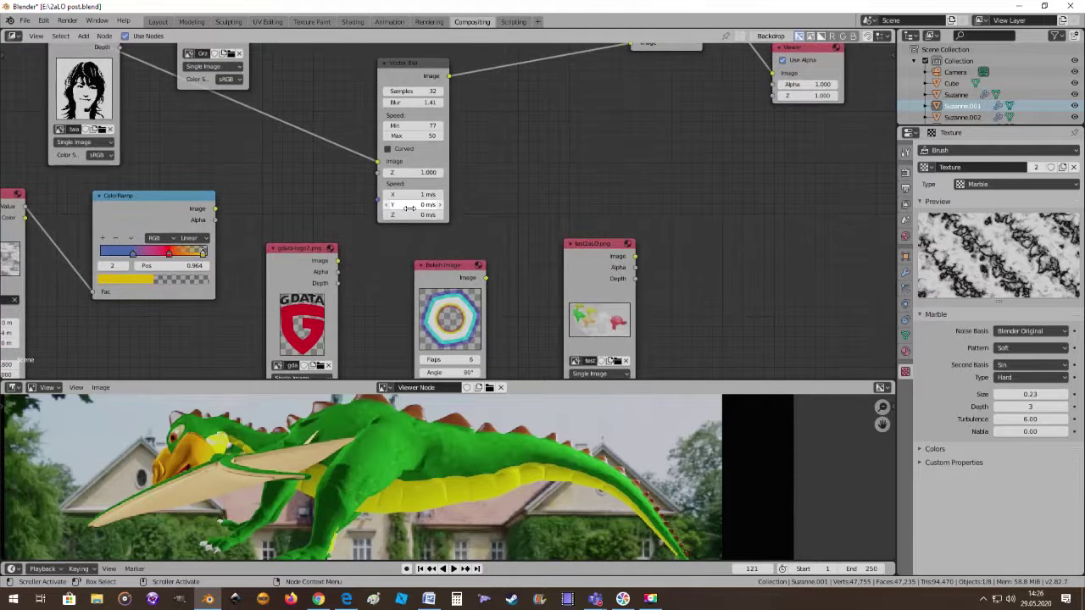
{"action": "scroll", "coordinate": [408, 208], "scroll_direction": "up", "scroll_amount": 1}
{"action": "scroll", "coordinate": [405, 207], "scroll_direction": "up", "scroll_amount": 1, "text": "shift"}
{"action": "scroll", "coordinate": [403, 206], "scroll_direction": "up", "scroll_amount": 1, "text": "shift"}
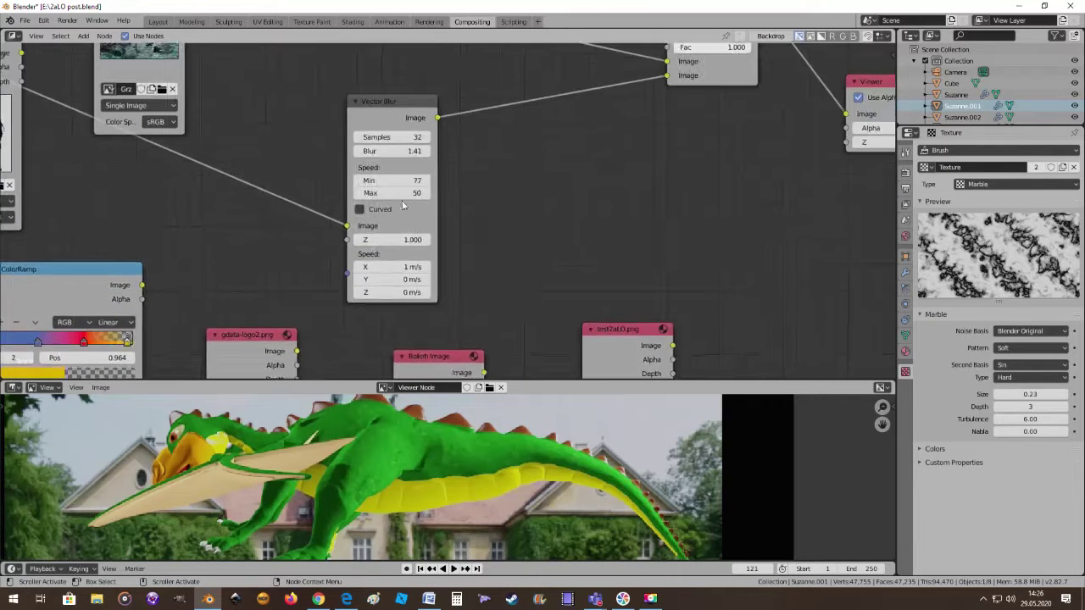
{"action": "scroll", "coordinate": [445, 215], "scroll_direction": "down", "scroll_amount": 1}
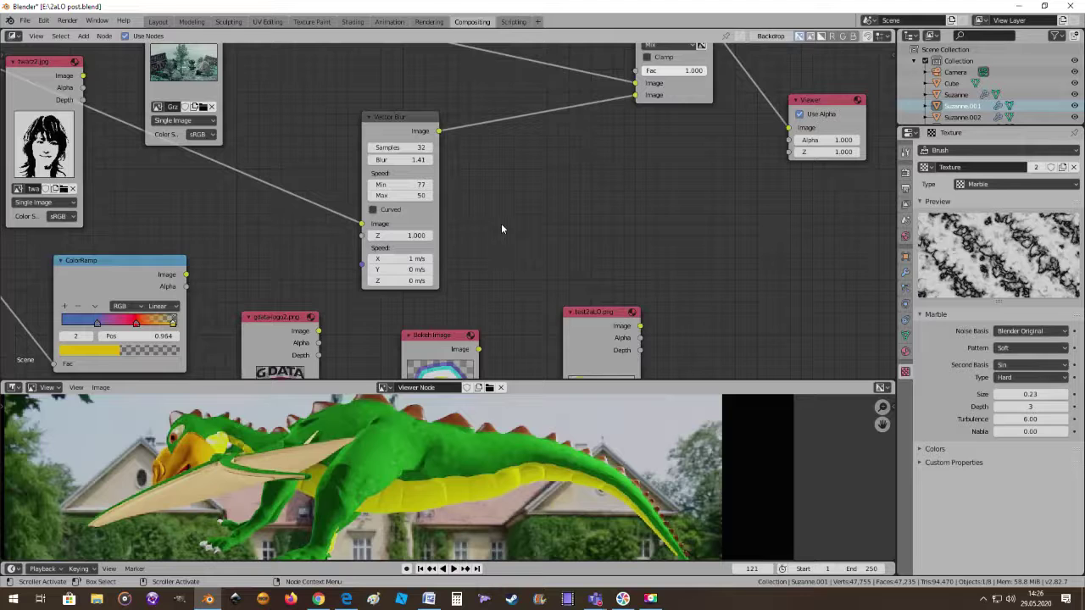
{"action": "mouse_move", "coordinate": [503, 230]}
{"action": "middle_mouse_down"}
{"action": "mouse_move", "coordinate": [491, 259]}
{"action": "mouse_move", "coordinate": [458, 256]}
{"action": "mouse_move", "coordinate": [501, 226]}
{"action": "middle_mouse_up"}
{"action": "scroll", "coordinate": [467, 225], "scroll_direction": "up", "scroll_amount": 1}
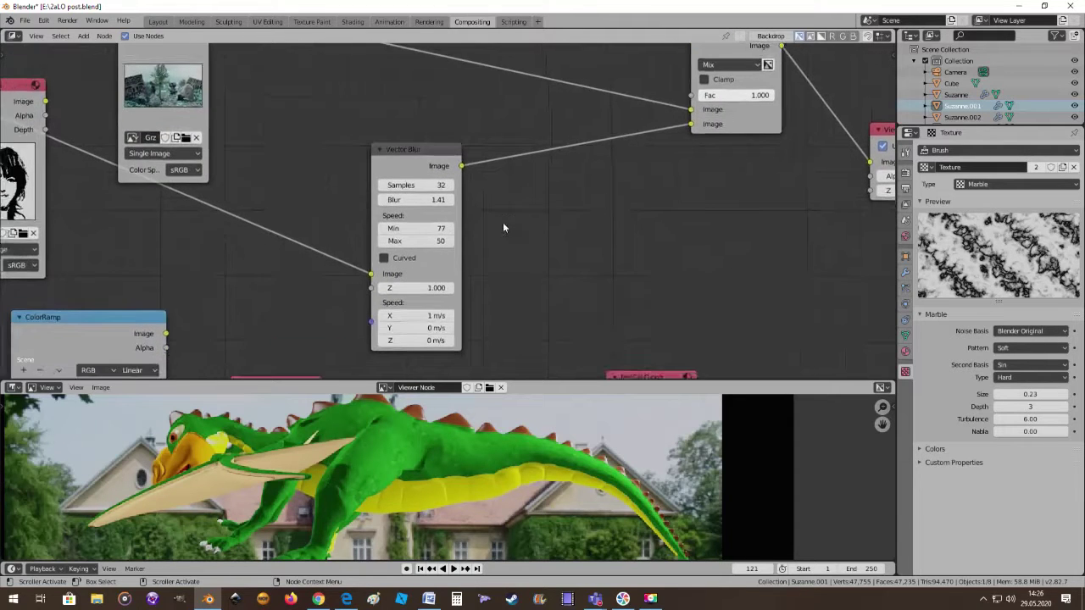
{"action": "scroll", "coordinate": [503, 225], "scroll_direction": "down", "scroll_amount": 3}
{"action": "scroll", "coordinate": [534, 458], "scroll_direction": "down", "scroll_amount": 2}
{"action": "middle_click_drag", "start_coordinate": [519, 304], "coordinate": [509, 291]}
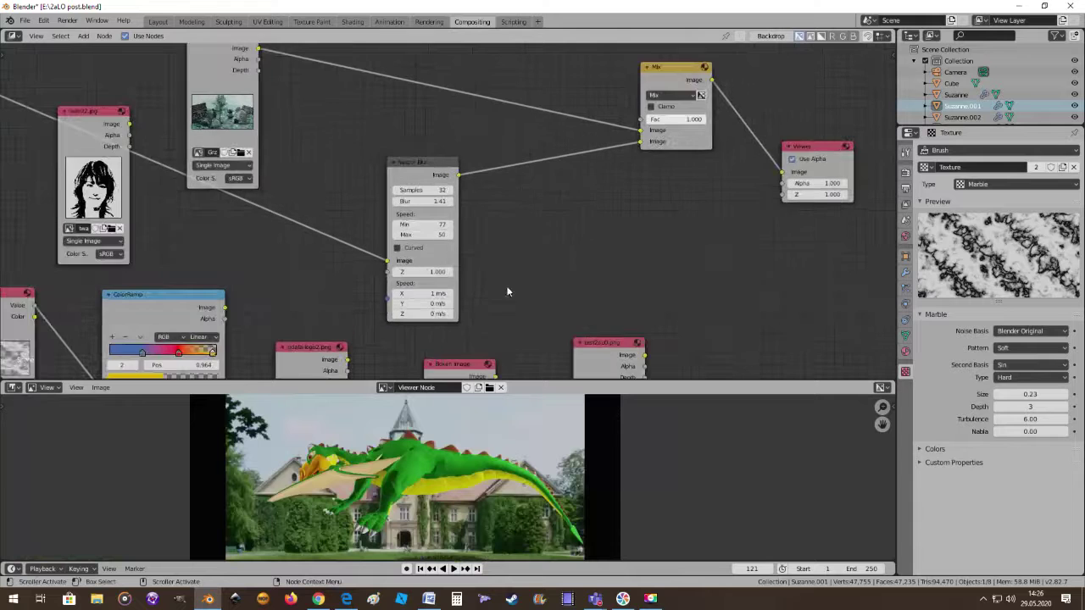
{"action": "scroll", "coordinate": [242, 251], "scroll_direction": "down", "scroll_amount": 1}
{"action": "scroll", "coordinate": [442, 250], "scroll_direction": "up", "scroll_amount": 1}
{"action": "scroll", "coordinate": [442, 251], "scroll_direction": "up", "scroll_amount": 2}
{"action": "scroll", "coordinate": [468, 246], "scroll_direction": "up", "scroll_amount": 1}
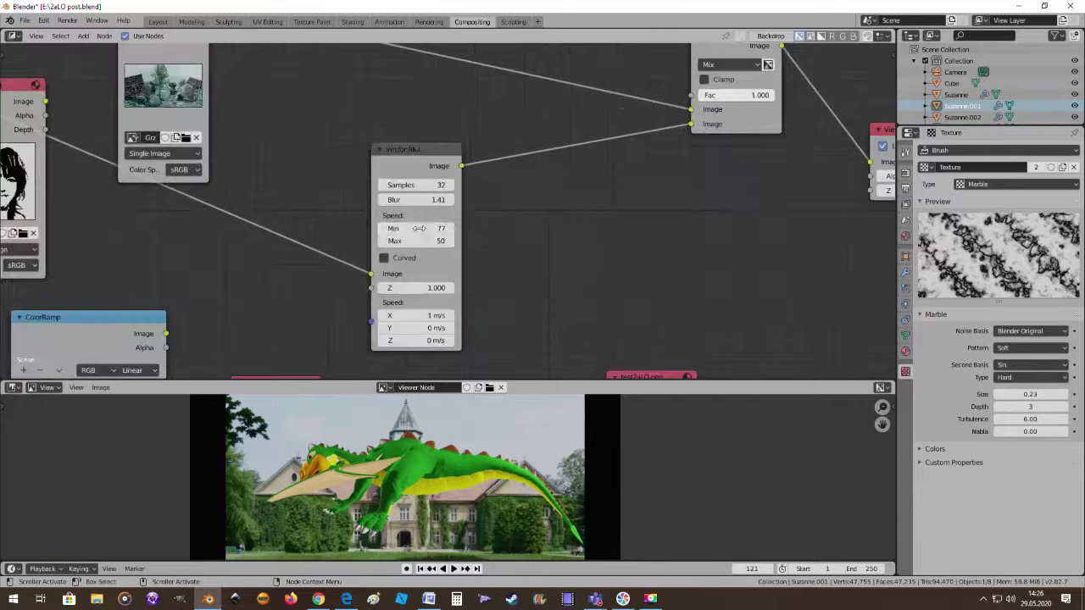
{"action": "scroll", "coordinate": [443, 282], "scroll_direction": "up", "scroll_amount": 1}
{"action": "mouse_move", "coordinate": [496, 291]}
{"action": "middle_mouse_down"}
{"action": "mouse_move", "coordinate": [436, 233]}
{"action": "mouse_move", "coordinate": [514, 239]}
{"action": "middle_mouse_up"}
{"action": "scroll", "coordinate": [560, 249], "scroll_direction": "down", "scroll_amount": 2}
{"action": "scroll", "coordinate": [560, 249], "scroll_direction": "down", "scroll_amount": 1}
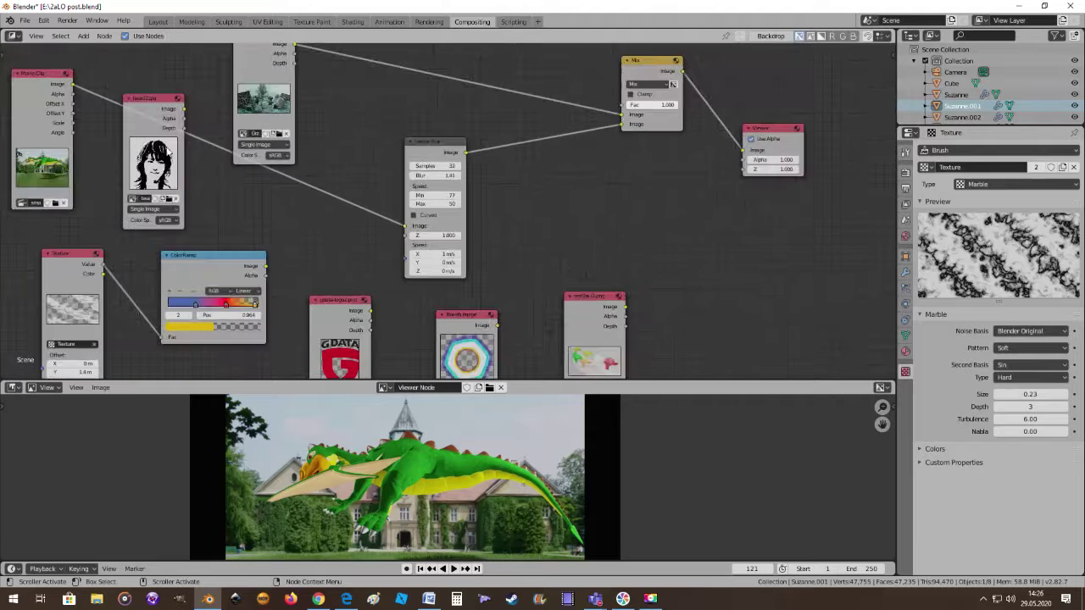
{"action": "mouse_move", "coordinate": [154, 100]}
{"action": "left_mouse_down"}
{"action": "mouse_move", "coordinate": [310, 167]}
{"action": "mouse_move", "coordinate": [588, 158]}
{"action": "mouse_move", "coordinate": [704, 227]}
{"action": "left_mouse_up"}
Move the Movie Clip node down and to the left
{"action": "scroll", "coordinate": [334, 230], "scroll_direction": "down", "scroll_amount": 2}
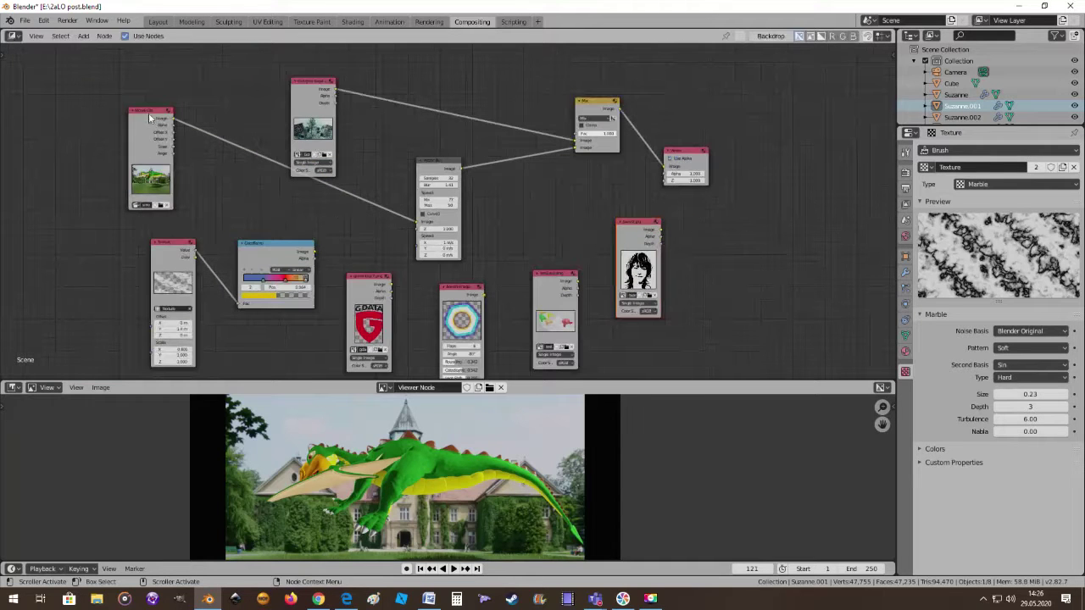
{"action": "mouse_move", "coordinate": [147, 116]}
{"action": "left_mouse_down"}
{"action": "mouse_move", "coordinate": [89, 187]}
{"action": "mouse_move", "coordinate": [100, 193]}
{"action": "left_mouse_up"}
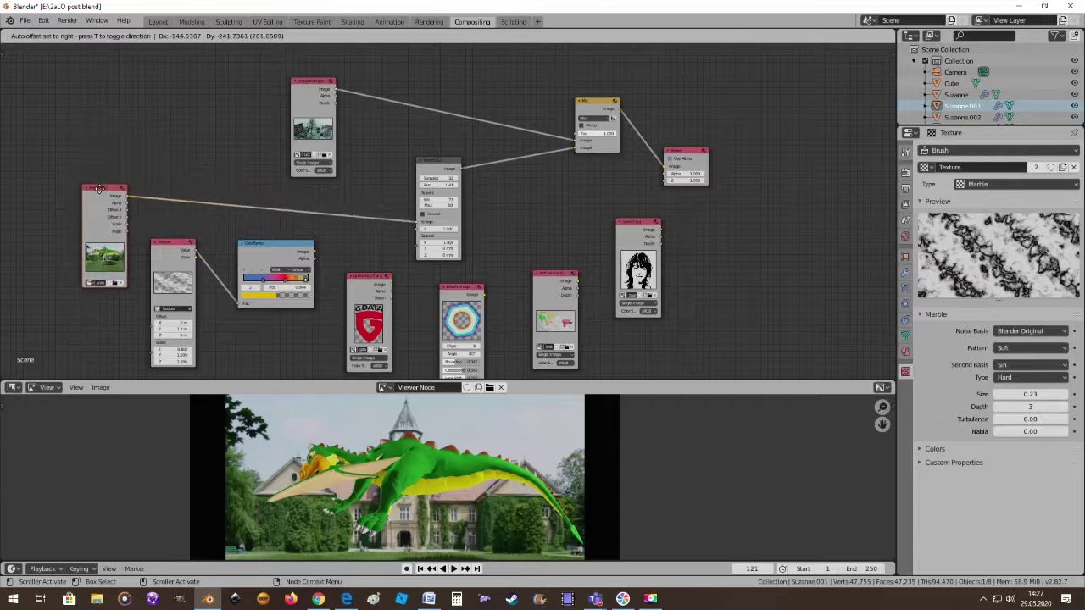
{"action": "scroll", "coordinate": [318, 178], "scroll_direction": "up", "scroll_amount": 2}
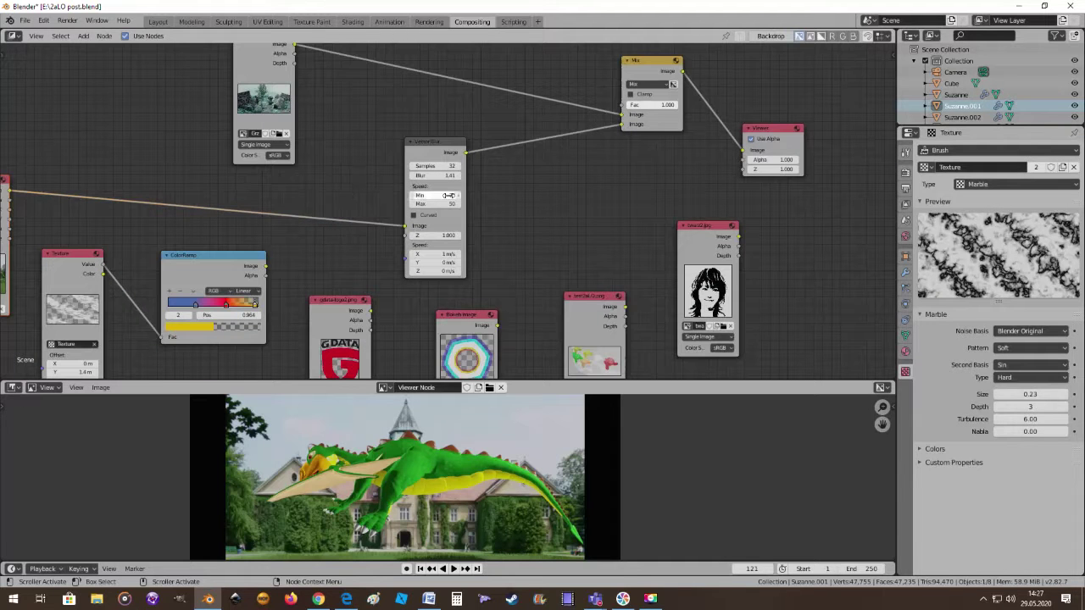
{"action": "middle_click_drag", "start_coordinate": [339, 232], "coordinate": [416, 202]}
{"action": "scroll", "coordinate": [440, 212], "scroll_direction": "up", "scroll_amount": 1}
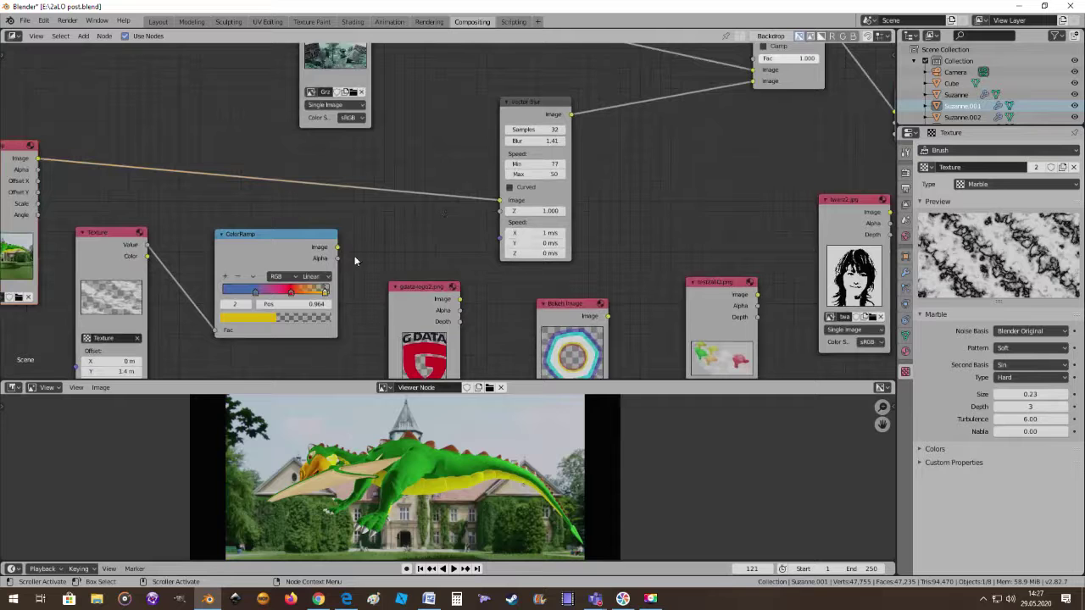
Link the ColorRamp output to Vector Blur's Z input and advance to frame 150
{"action": "left_click_drag", "start_coordinate": [338, 247], "coordinate": [500, 212]}
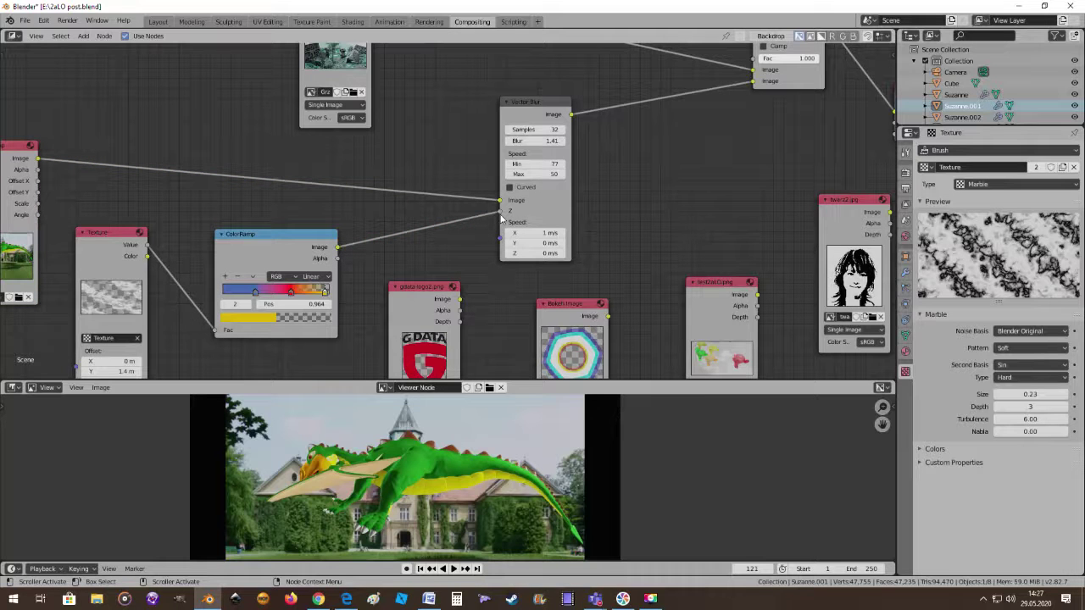
{"action": "left_click", "coordinate": [454, 569]}
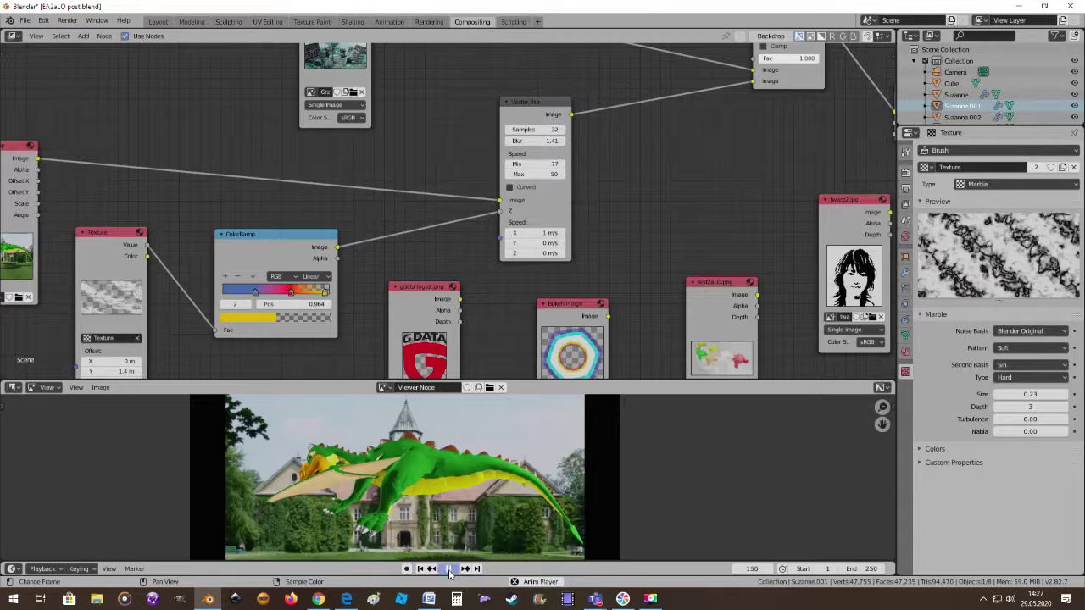
{"action": "scroll", "coordinate": [481, 489], "scroll_direction": "up", "scroll_amount": 3}
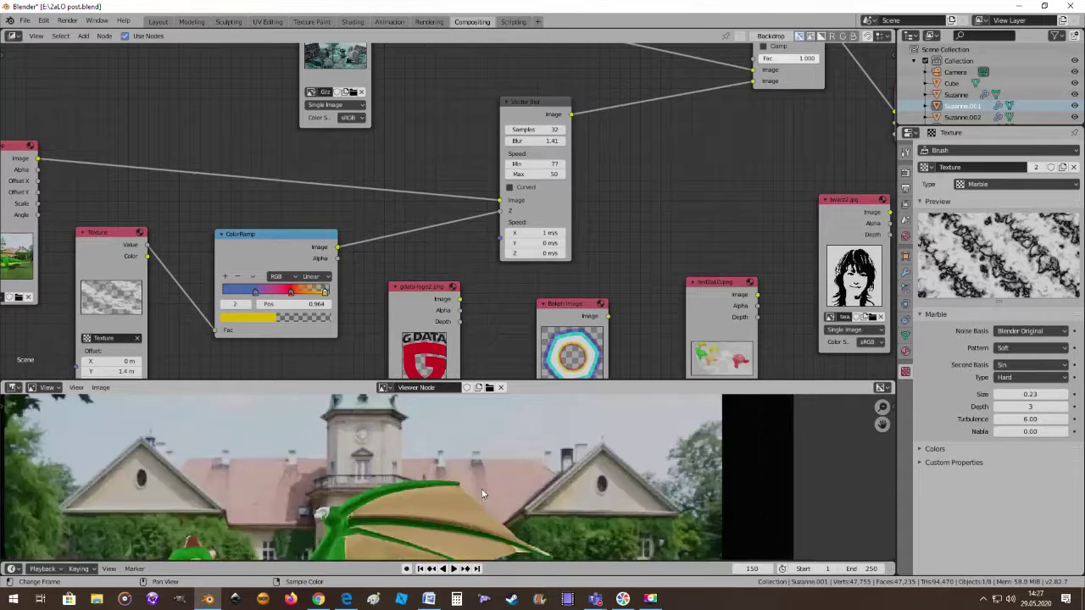
{"action": "middle_click_drag", "start_coordinate": [559, 169], "coordinate": [373, 286]}
{"action": "middle_click_drag", "start_coordinate": [370, 206], "coordinate": [438, 147]}
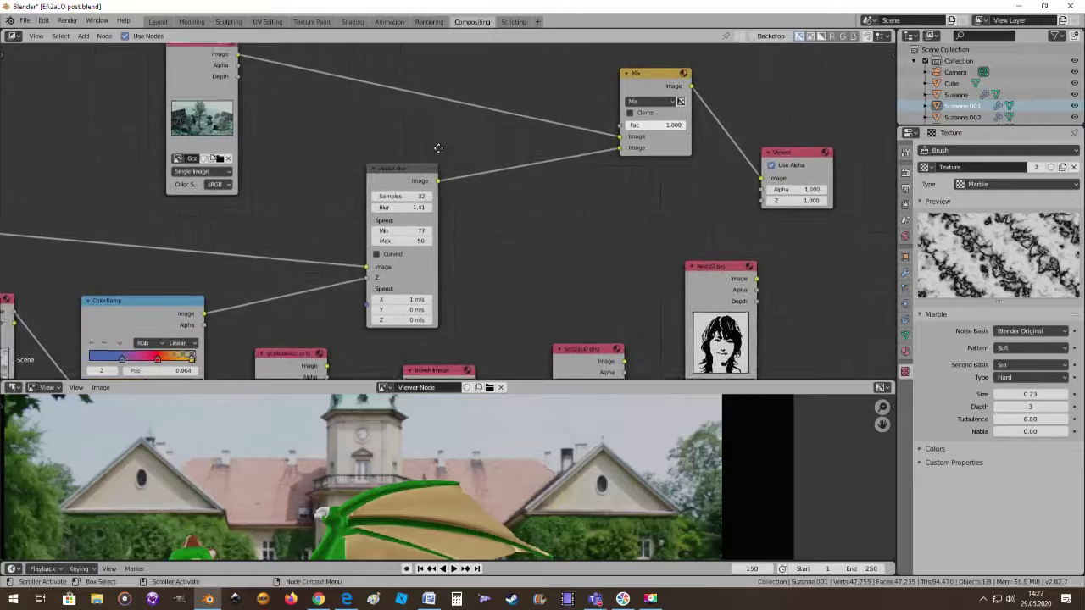
Connect the GDATA logo output to the Mix node's second Image input
{"action": "mouse_move", "coordinate": [380, 273]}
{"action": "left_mouse_down"}
{"action": "mouse_move", "coordinate": [369, 273]}
{"action": "mouse_move", "coordinate": [377, 268]}
{"action": "left_mouse_up"}
{"action": "scroll", "coordinate": [334, 273], "scroll_direction": "down", "scroll_amount": 2}
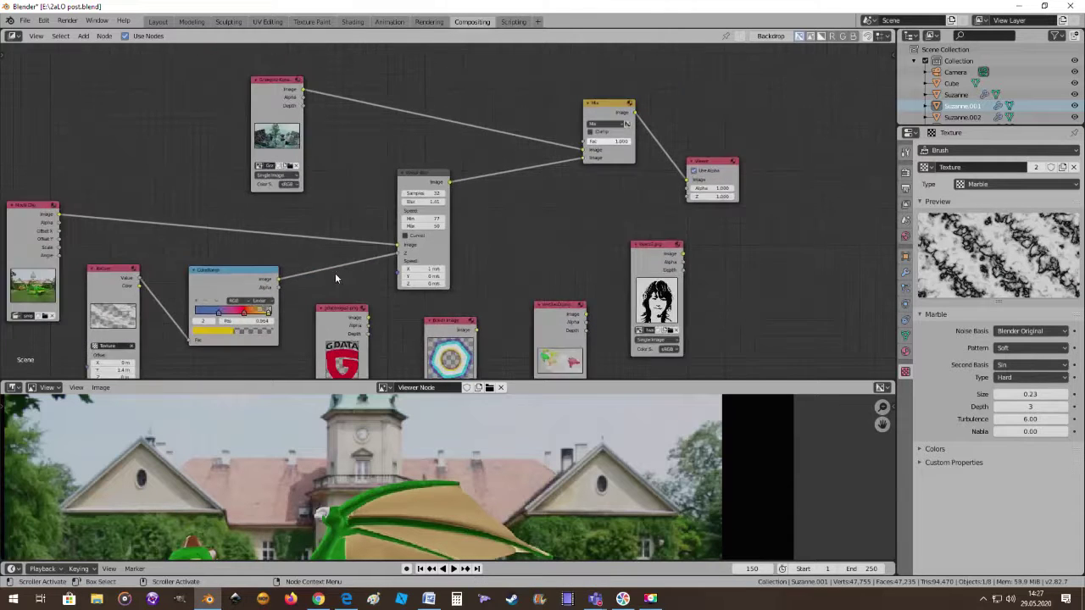
{"action": "scroll", "coordinate": [360, 273], "scroll_direction": "up", "scroll_amount": 1}
{"action": "middle_click_drag", "start_coordinate": [360, 273], "coordinate": [395, 246]}
{"action": "scroll", "coordinate": [383, 241], "scroll_direction": "down", "scroll_amount": 1}
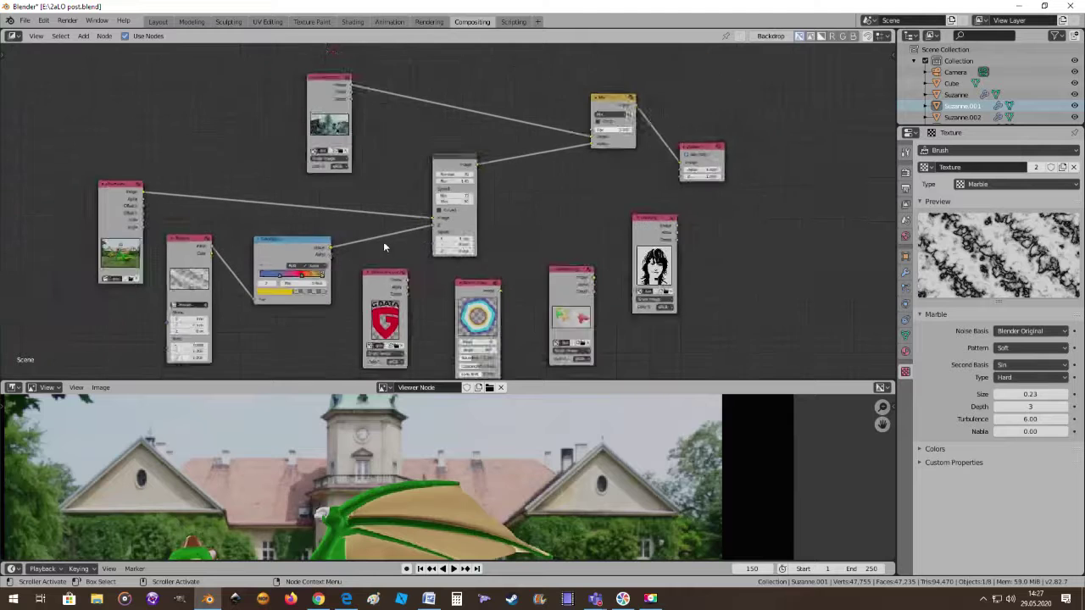
{"action": "scroll", "coordinate": [426, 242], "scroll_direction": "up", "scroll_amount": 1}
{"action": "middle_click_drag", "start_coordinate": [462, 154], "coordinate": [421, 195]}
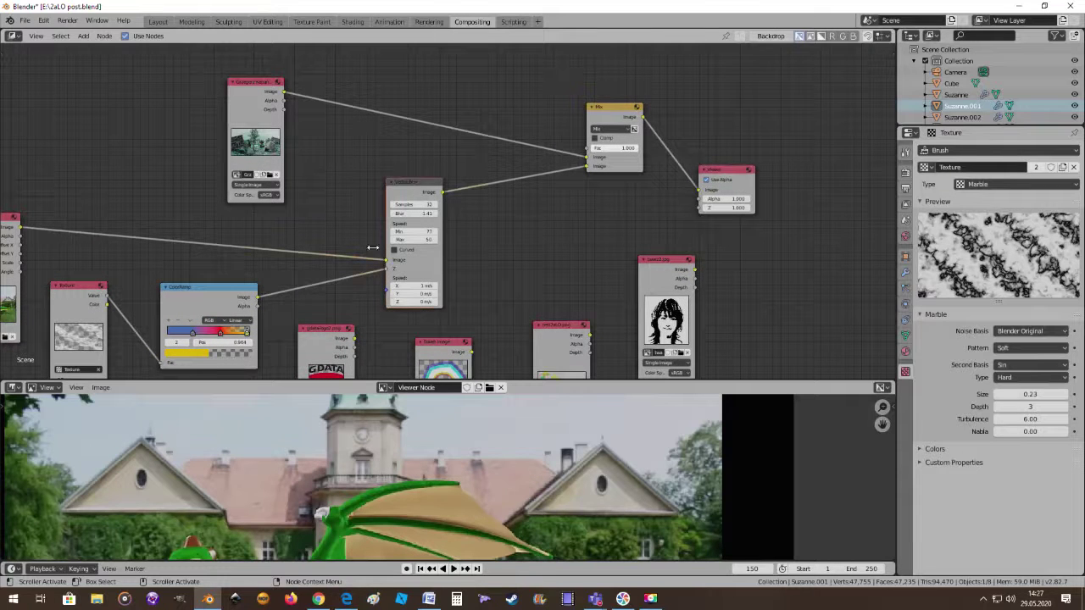
{"action": "mouse_move", "coordinate": [352, 340]}
{"action": "left_mouse_down"}
{"action": "mouse_move", "coordinate": [344, 320]}
{"action": "mouse_move", "coordinate": [590, 167]}
{"action": "left_mouse_up"}
Connect the G DATA logo to the Mix node, delete Vector Blur, and set Mix factor 0.550
{"action": "left_click_drag", "start_coordinate": [417, 183], "coordinate": [361, 148]}
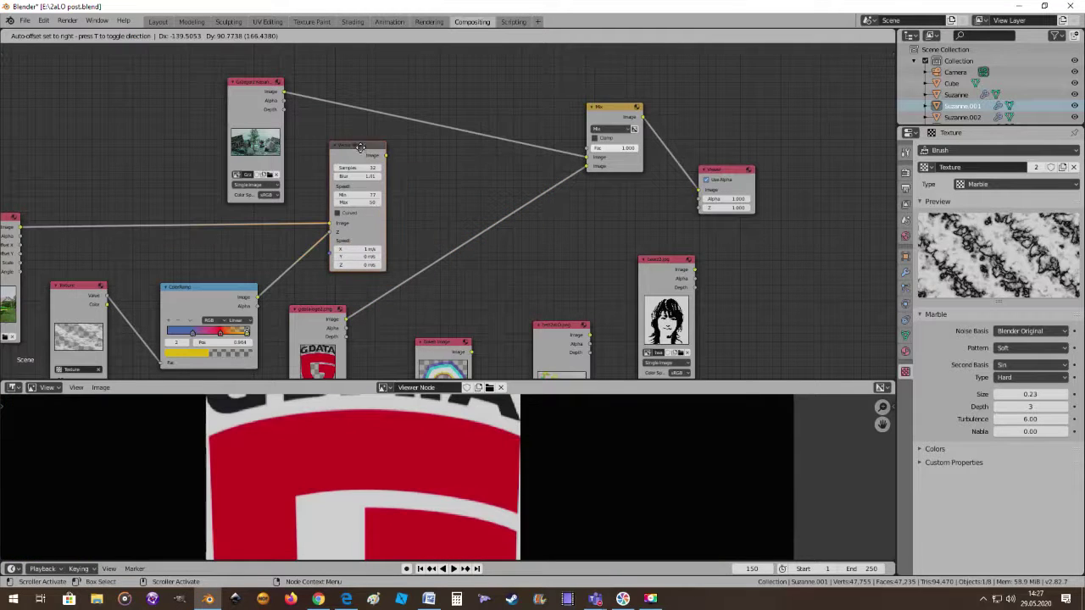
{"action": "key", "text": "x"}
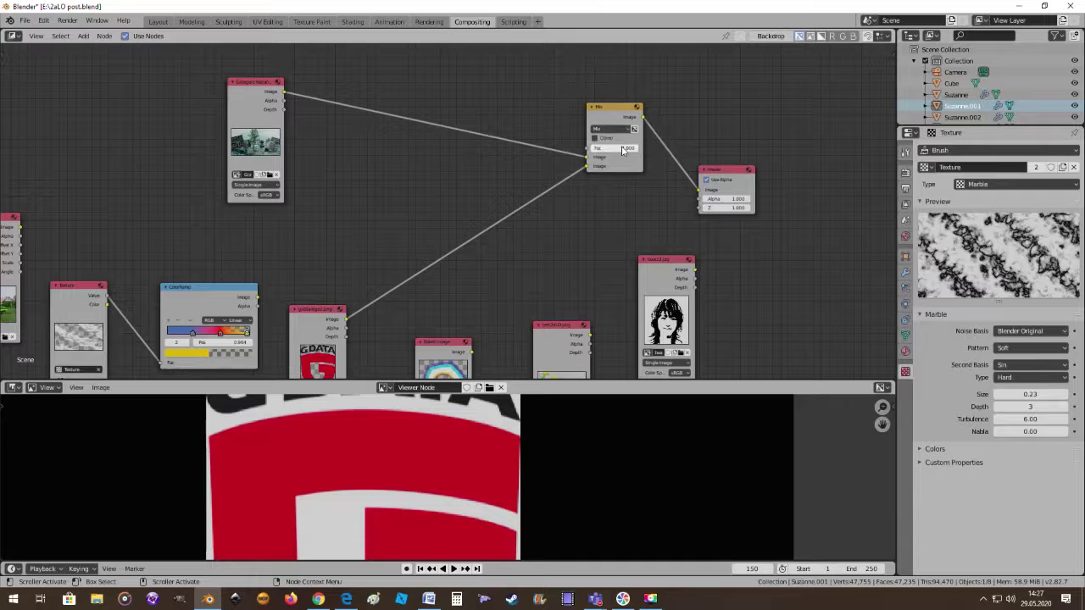
{"action": "left_click_drag", "start_coordinate": [623, 150], "coordinate": [603, 150]}
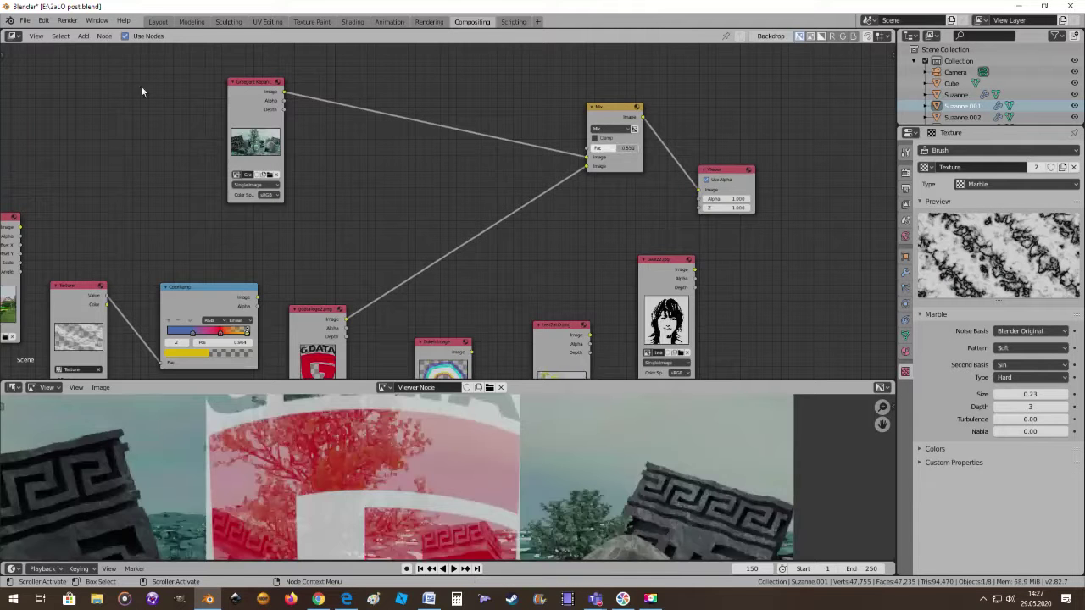
{"action": "left_click", "coordinate": [83, 36]}
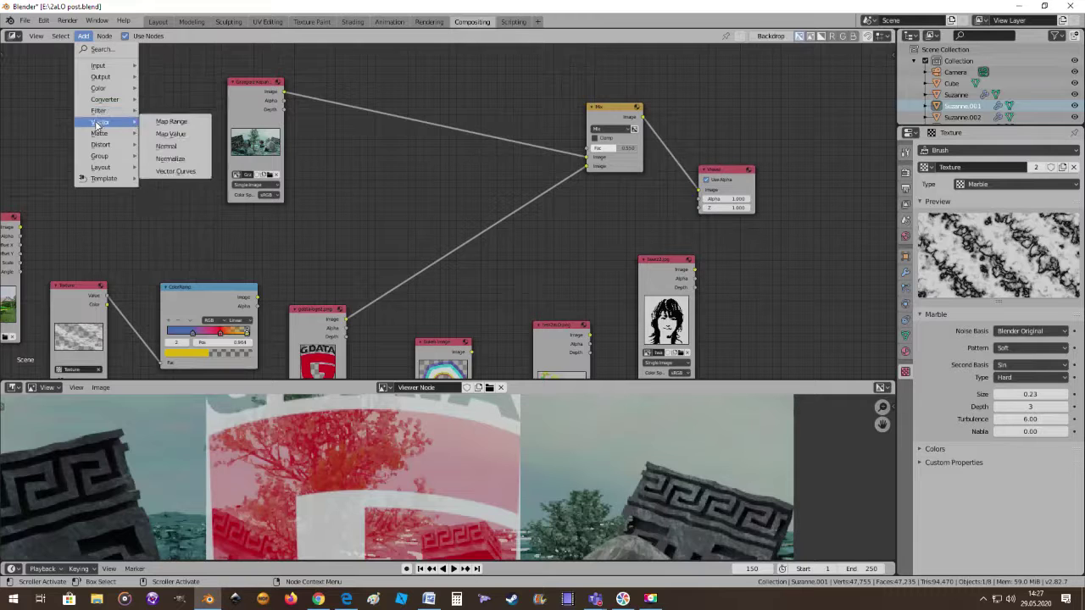
{"action": "mouse_move", "coordinate": [100, 133]}
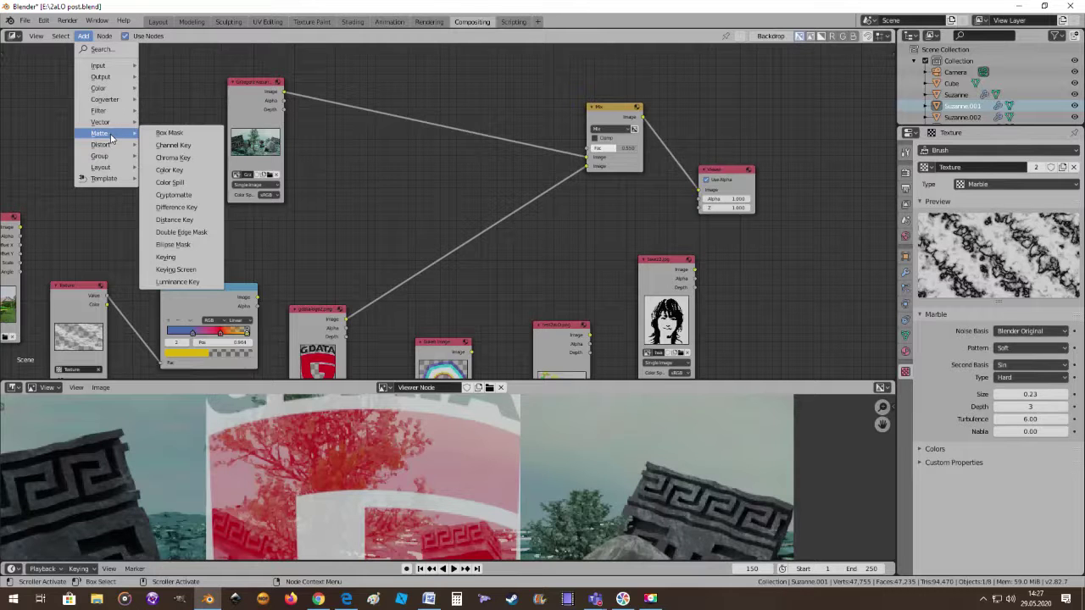
Add a Box Mask node and insert it into the ruins-to-Mix link
{"action": "left_click", "coordinate": [169, 133]}
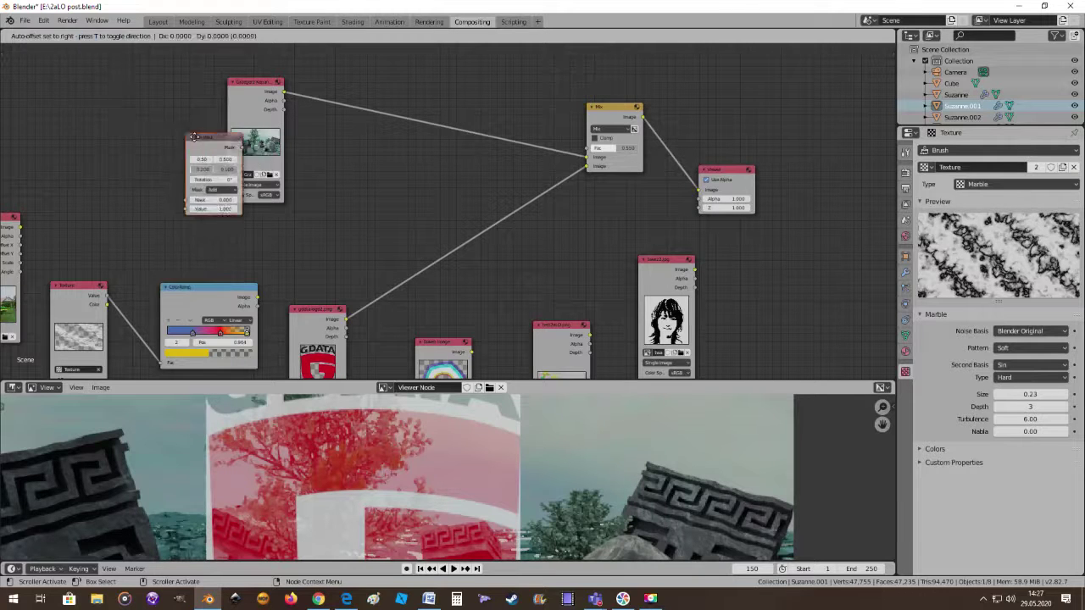
{"action": "left_click", "coordinate": [366, 137]}
{"action": "scroll", "coordinate": [441, 201], "scroll_direction": "down", "scroll_amount": 2}
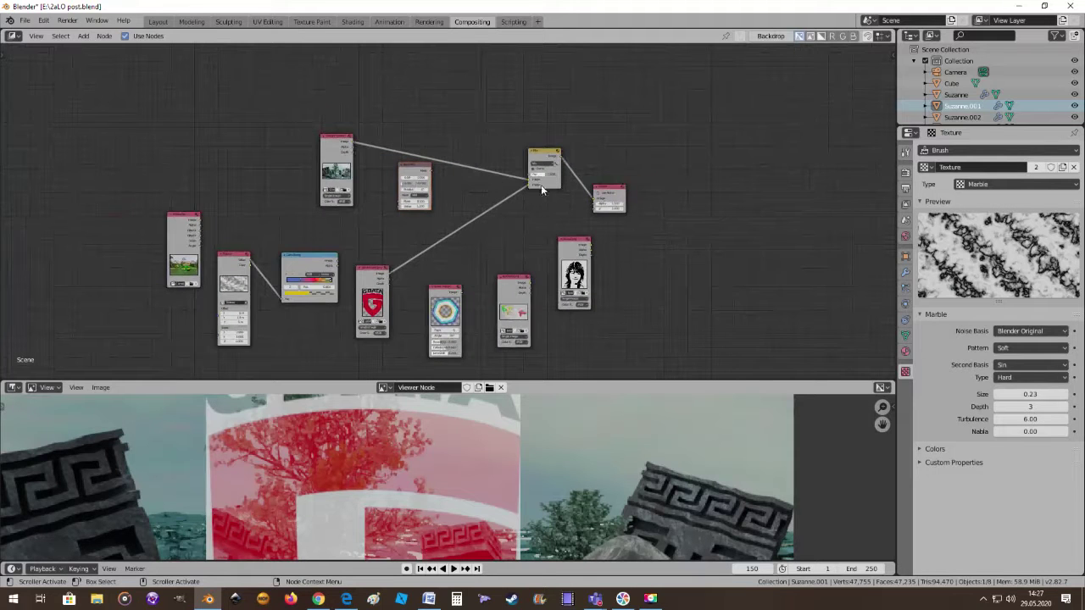
{"action": "scroll", "coordinate": [447, 180], "scroll_direction": "up", "scroll_amount": 1}
{"action": "scroll", "coordinate": [399, 153], "scroll_direction": "up", "scroll_amount": 1}
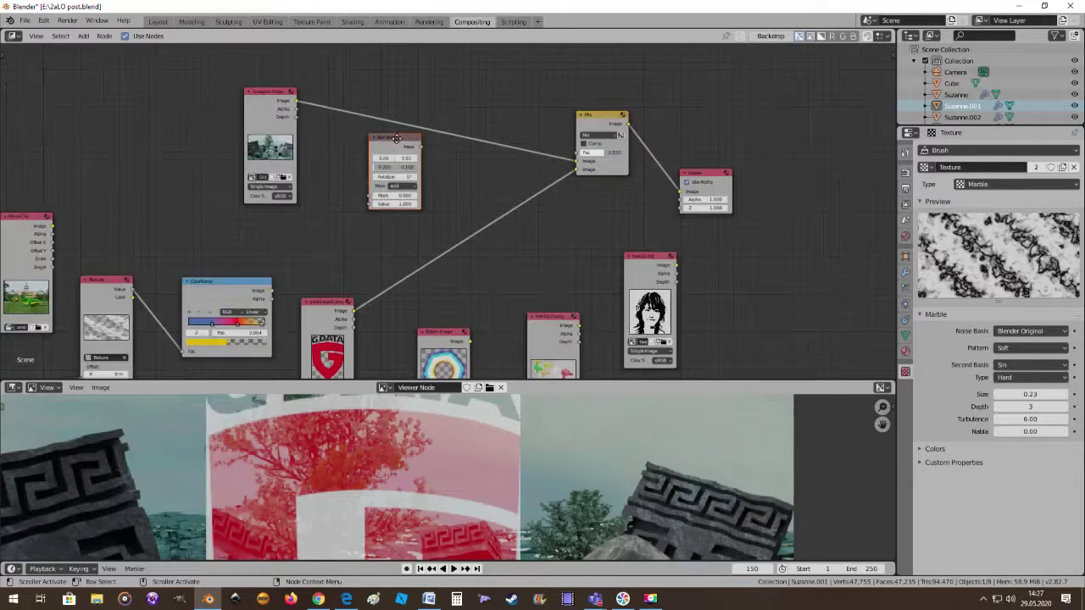
{"action": "left_click_drag", "start_coordinate": [395, 139], "coordinate": [445, 120]}
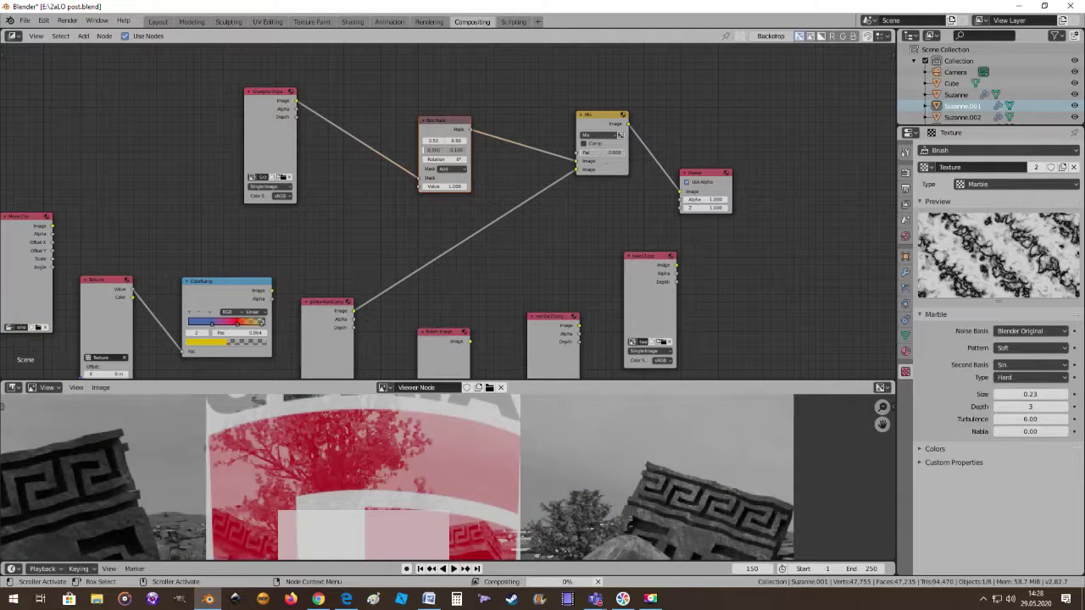
Set the Mix factor to 0.000 so a white box shows over the ruins
{"action": "left_click_drag", "start_coordinate": [604, 154], "coordinate": [518, 236]}
{"action": "scroll", "coordinate": [454, 410], "scroll_direction": "down", "scroll_amount": 3}
{"action": "scroll", "coordinate": [453, 415], "scroll_direction": "down", "scroll_amount": 1}
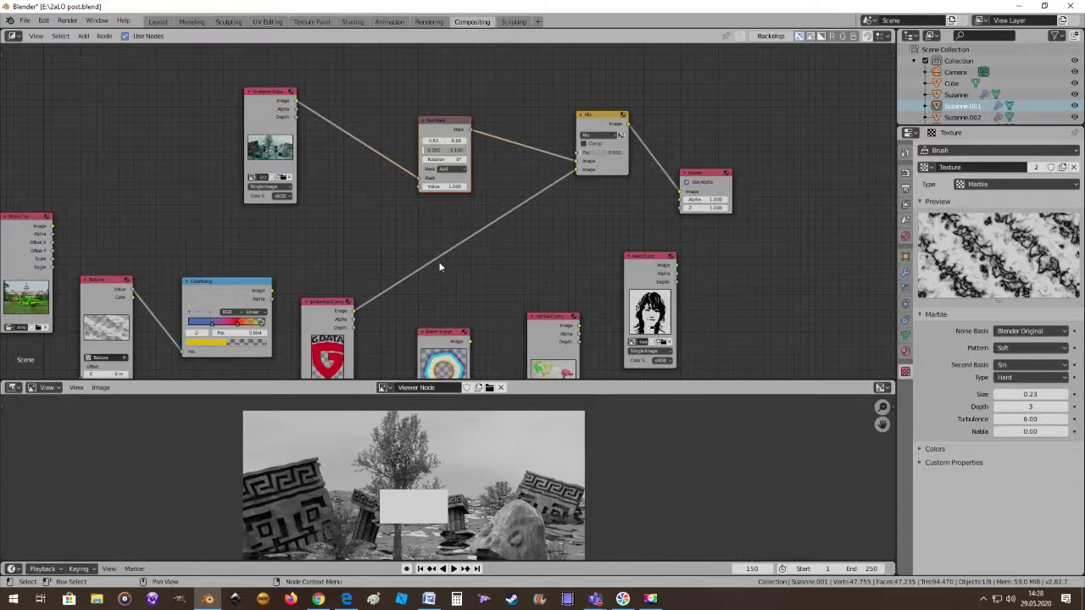
{"action": "middle_click_drag", "start_coordinate": [514, 263], "coordinate": [471, 257]}
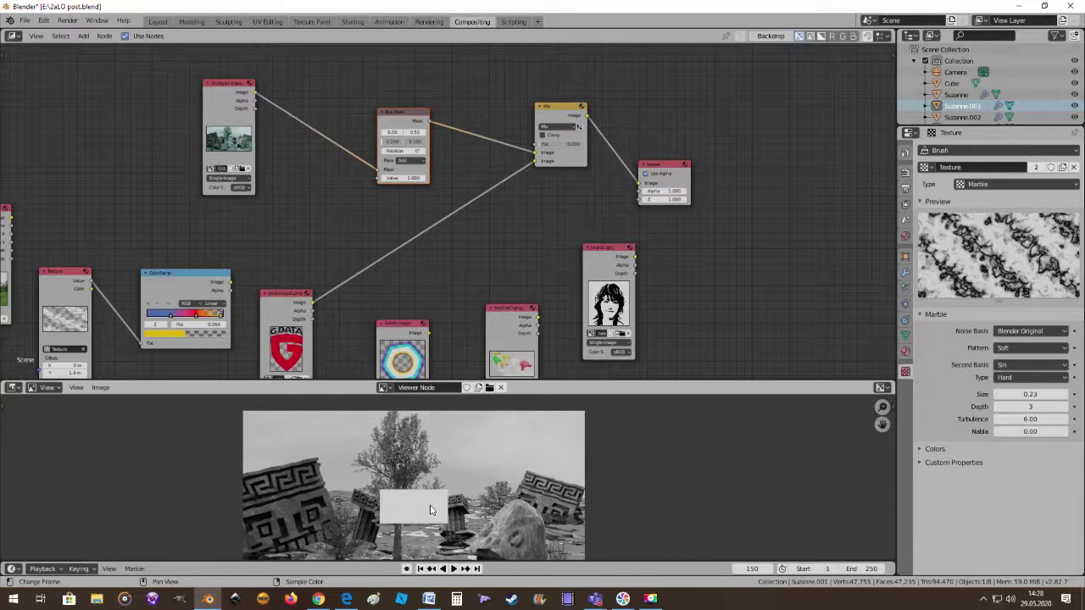
{"action": "scroll", "coordinate": [430, 510], "scroll_direction": "up", "scroll_amount": 2}
{"action": "scroll", "coordinate": [487, 313], "scroll_direction": "up", "scroll_amount": 1}
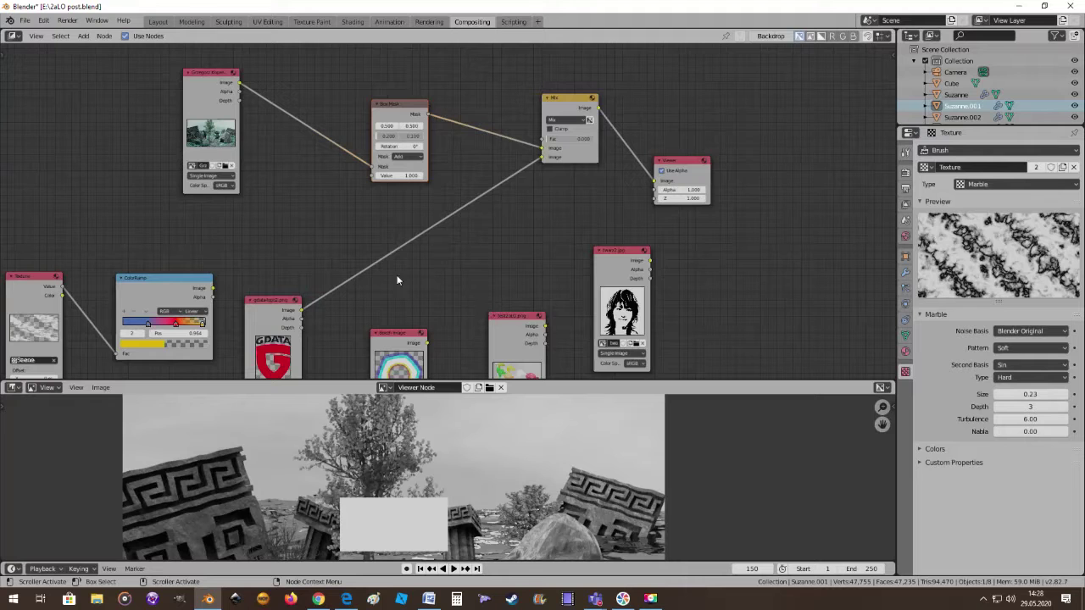
{"action": "scroll", "coordinate": [478, 239], "scroll_direction": "up", "scroll_amount": 1}
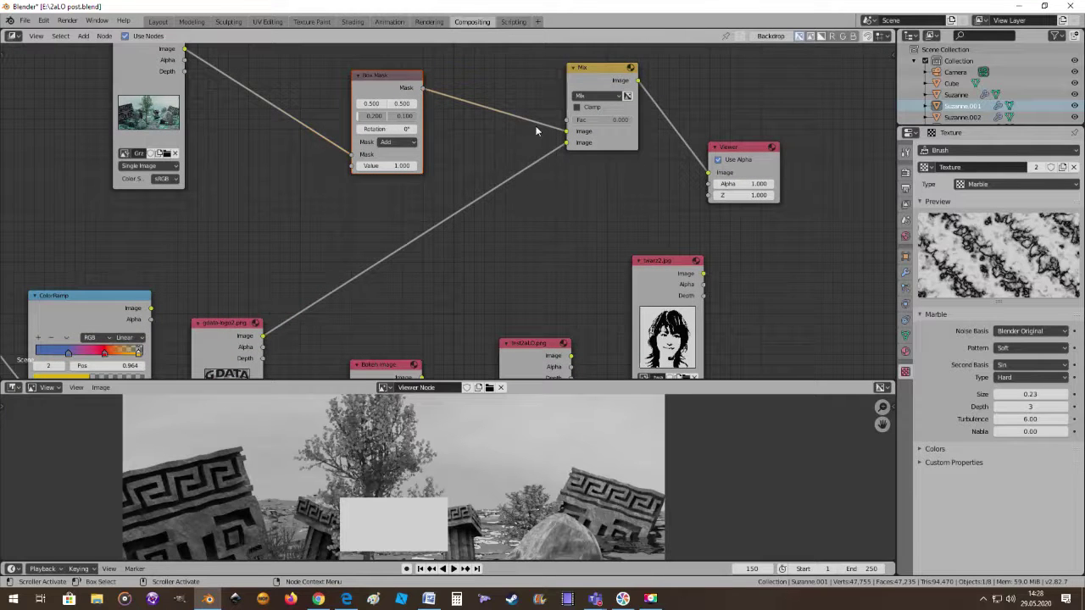
{"action": "scroll", "coordinate": [462, 140], "scroll_direction": "down", "scroll_amount": 1}
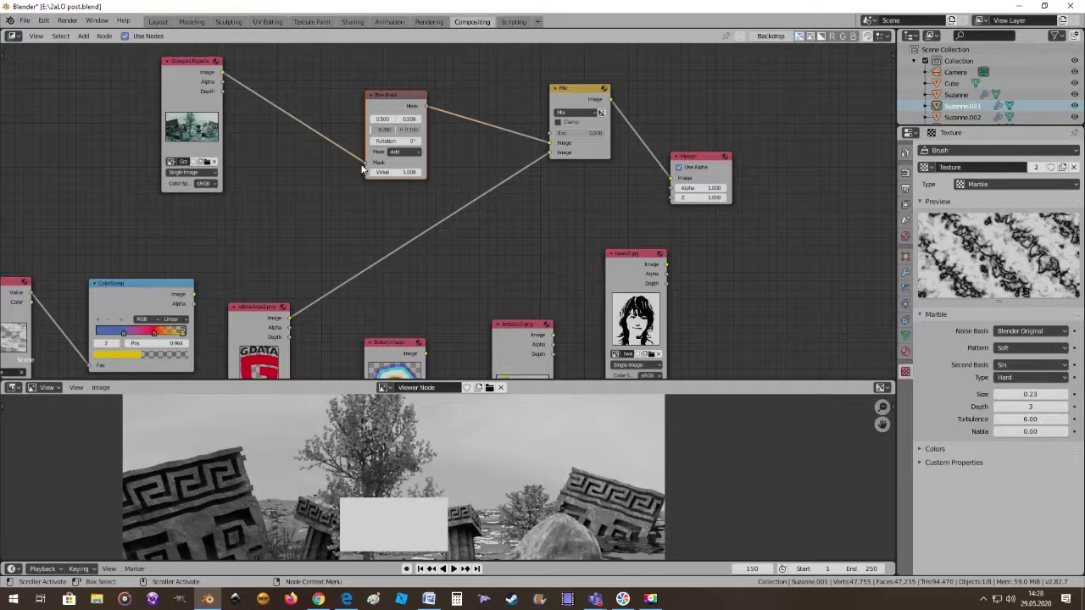
Route the Box Mask output into the Mix node's Fac socket and reposition the Box Mask node
{"action": "left_click_drag", "start_coordinate": [364, 162], "coordinate": [455, 150]}
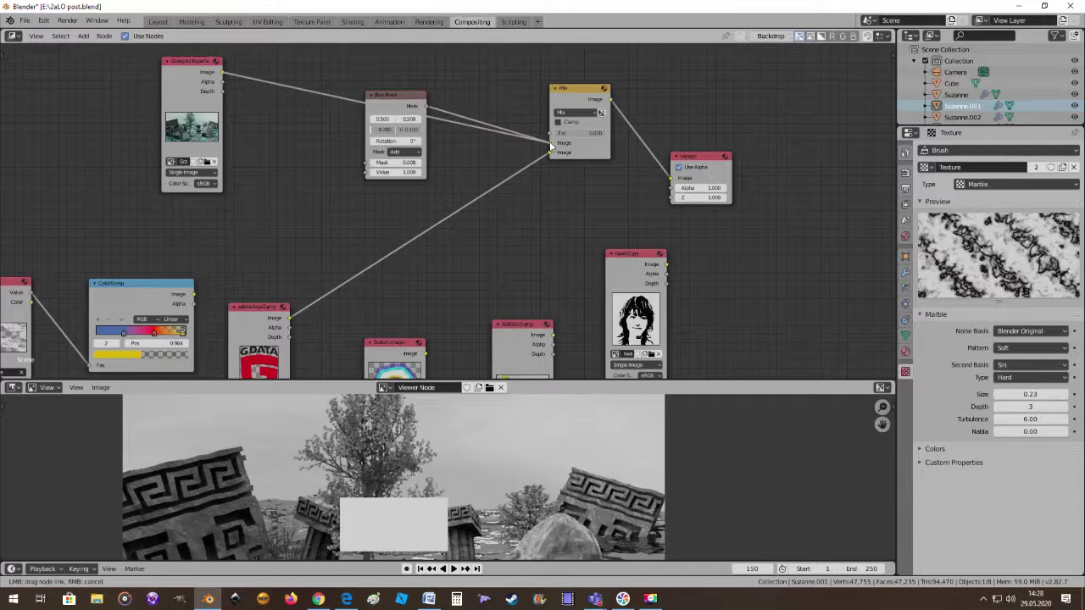
{"action": "left_click_drag", "start_coordinate": [551, 146], "coordinate": [551, 142]}
{"action": "mouse_move", "coordinate": [403, 100]}
{"action": "left_mouse_down"}
{"action": "mouse_move", "coordinate": [335, 152]}
{"action": "mouse_move", "coordinate": [550, 133]}
{"action": "left_mouse_up"}
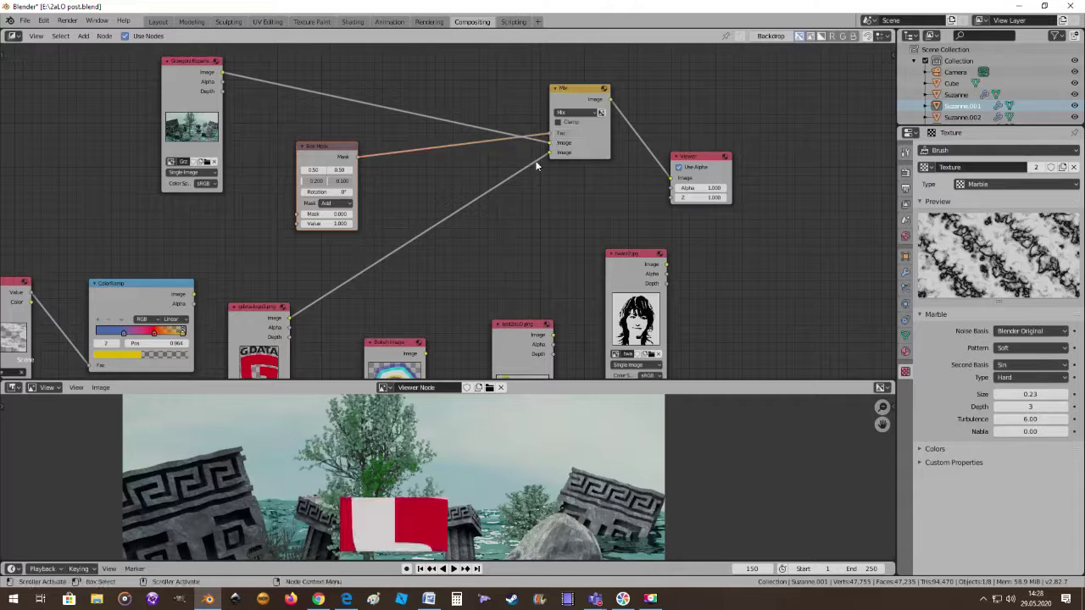
{"action": "mouse_move", "coordinate": [415, 269]}
{"action": "middle_mouse_down"}
{"action": "mouse_move", "coordinate": [426, 227]}
{"action": "mouse_move", "coordinate": [501, 223]}
{"action": "middle_mouse_up"}
{"action": "middle_click_drag", "start_coordinate": [627, 159], "coordinate": [651, 162]}
{"action": "scroll", "coordinate": [437, 510], "scroll_direction": "down", "scroll_amount": 1}
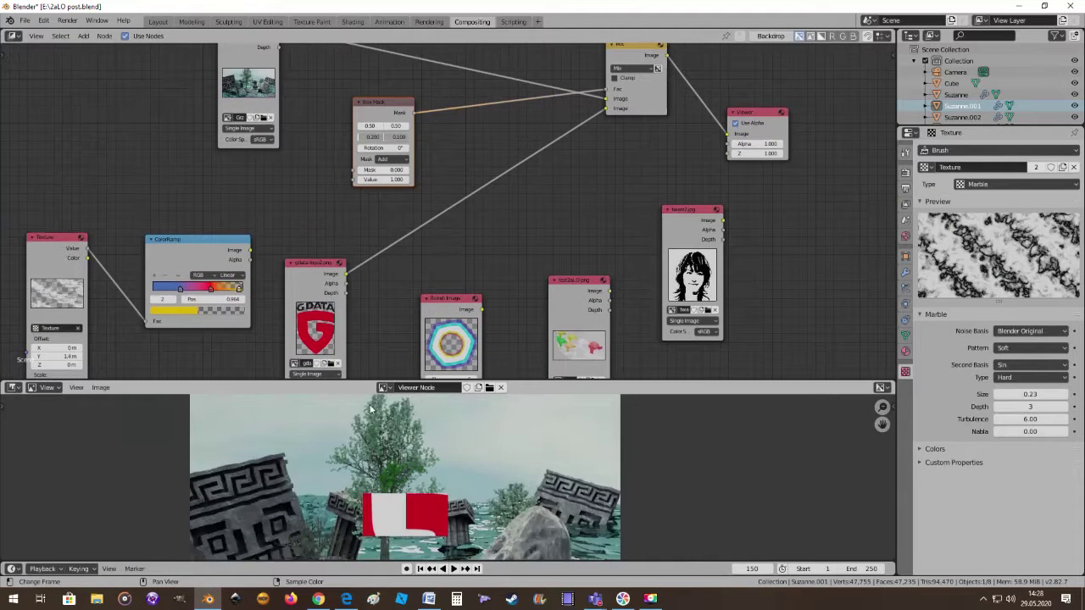
{"action": "scroll", "coordinate": [415, 518], "scroll_direction": "up", "scroll_amount": 1}
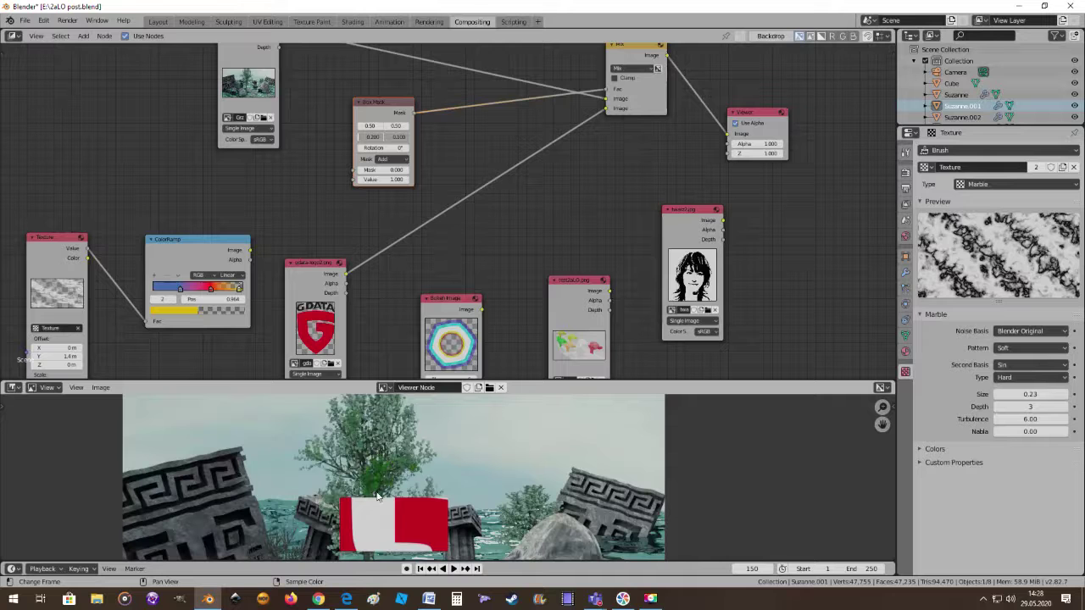
{"action": "scroll", "coordinate": [378, 497], "scroll_direction": "down", "scroll_amount": 1}
{"action": "scroll", "coordinate": [406, 169], "scroll_direction": "up", "scroll_amount": 1}
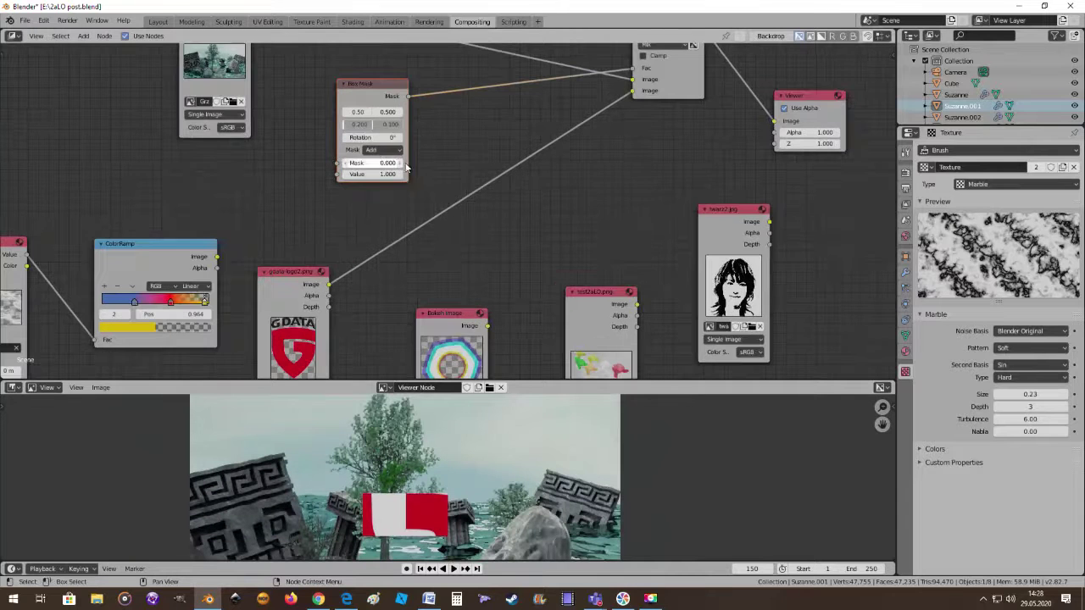
{"action": "scroll", "coordinate": [406, 174], "scroll_direction": "up", "scroll_amount": 1}
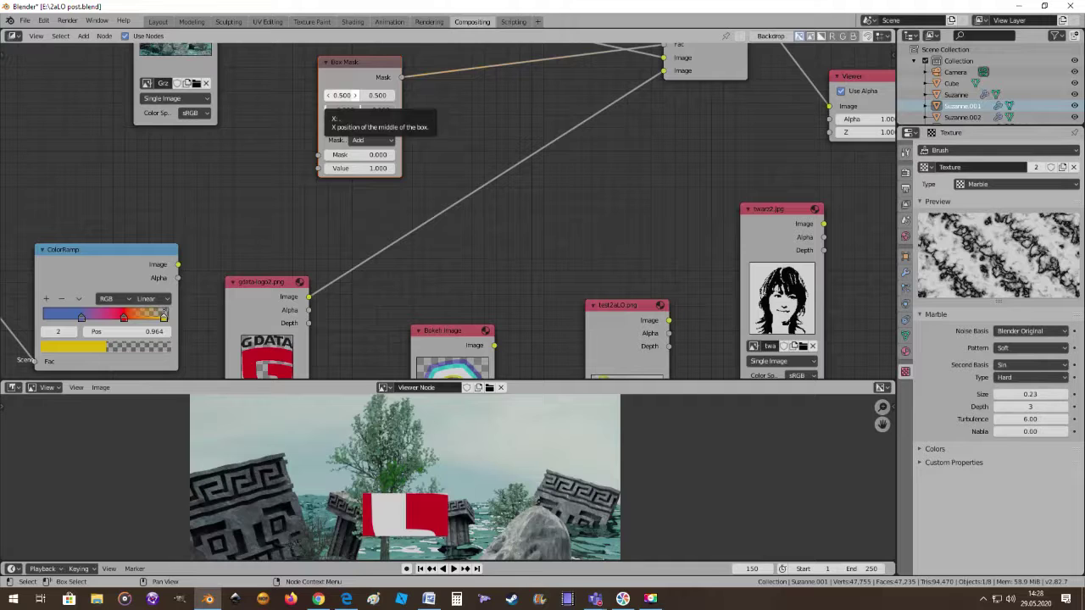
Set the Box Mask to X 0.4, width 0.533, height 0.167 and rotation 18.2°
{"action": "left_click_drag", "start_coordinate": [342, 97], "coordinate": [356, 99]}
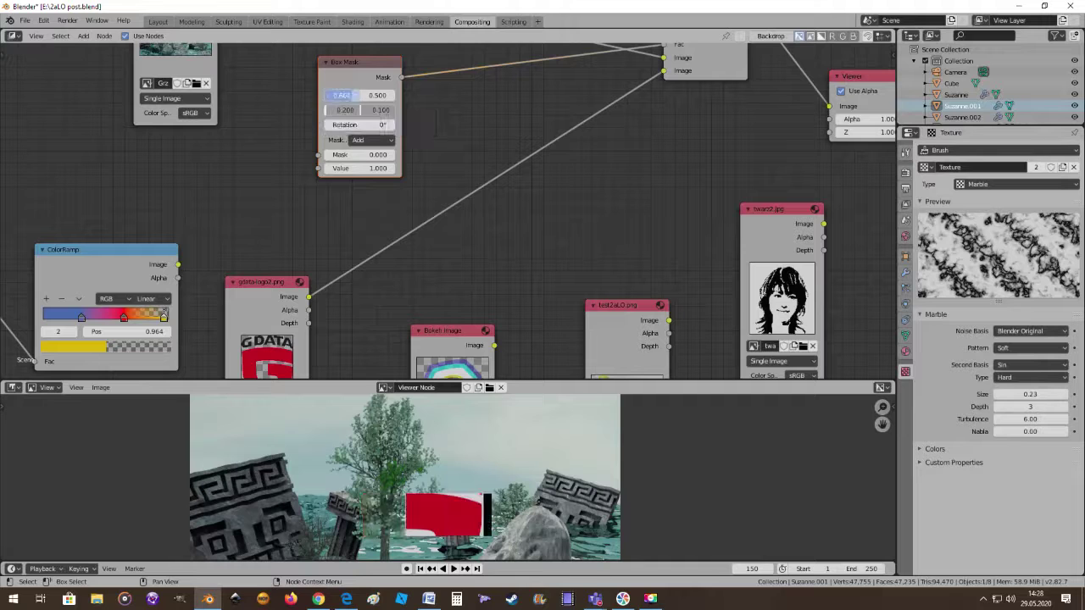
{"action": "left_click", "coordinate": [329, 98]}
{"action": "left_click", "coordinate": [329, 98]}
{"action": "left_click", "coordinate": [329, 98]}
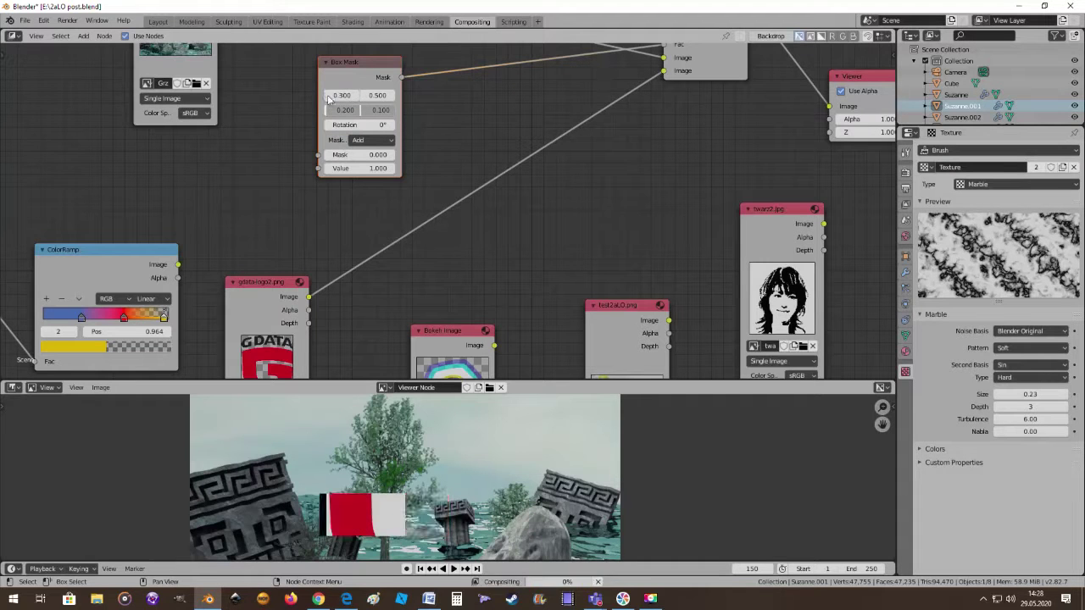
{"action": "left_click", "coordinate": [329, 99]}
{"action": "left_click_drag", "start_coordinate": [359, 99], "coordinate": [373, 110]}
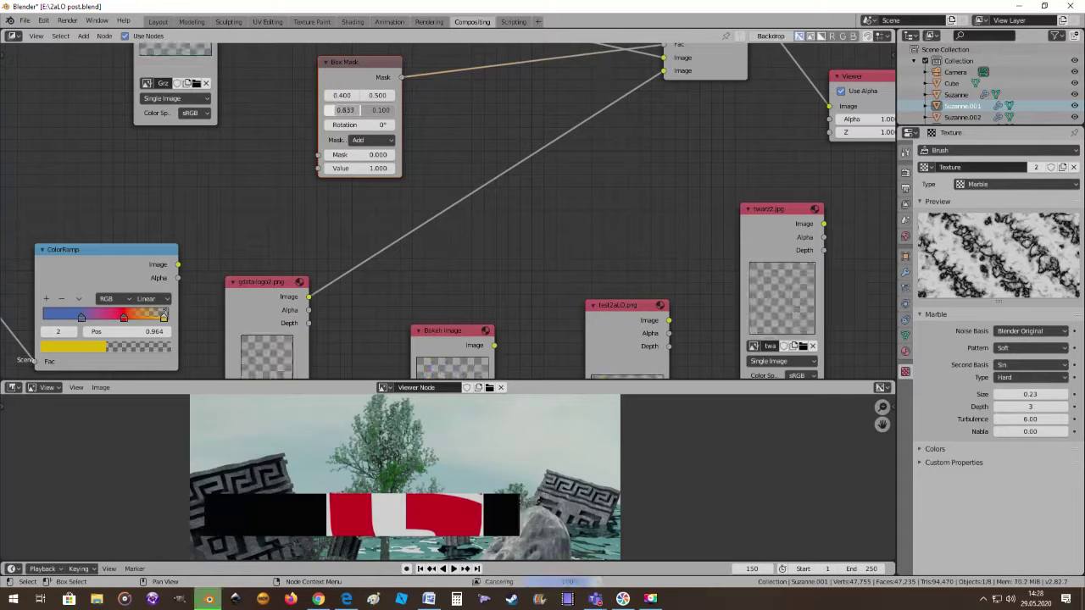
{"action": "mouse_move", "coordinate": [373, 110]}
{"action": "left_mouse_down"}
{"action": "mouse_move", "coordinate": [360, 110]}
{"action": "mouse_move", "coordinate": [394, 110]}
{"action": "left_mouse_up"}
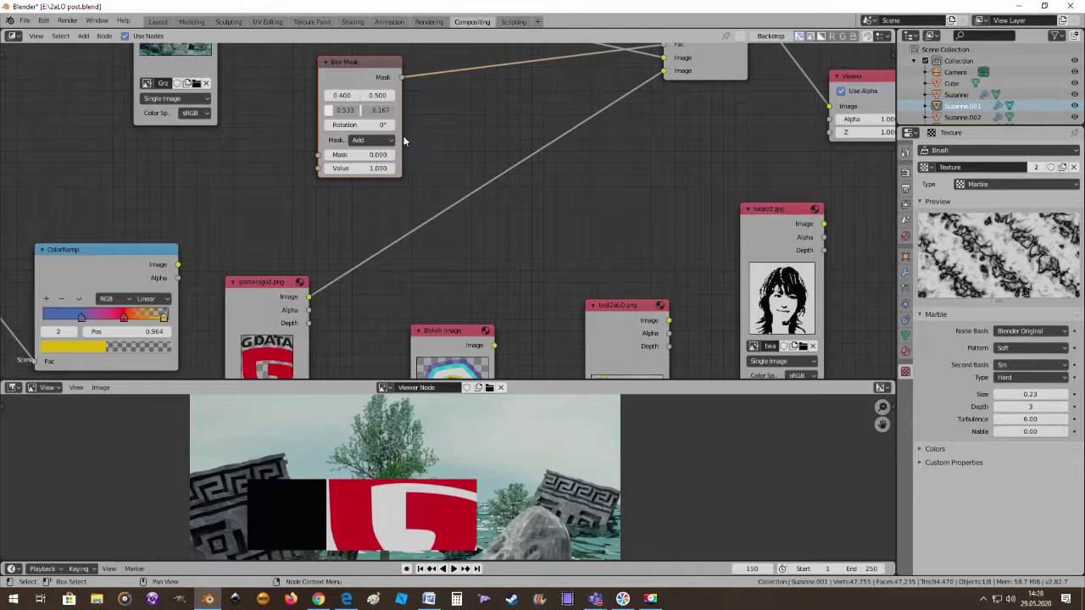
{"action": "scroll", "coordinate": [434, 464], "scroll_direction": "down", "scroll_amount": 3}
{"action": "scroll", "coordinate": [416, 488], "scroll_direction": "up", "scroll_amount": 2}
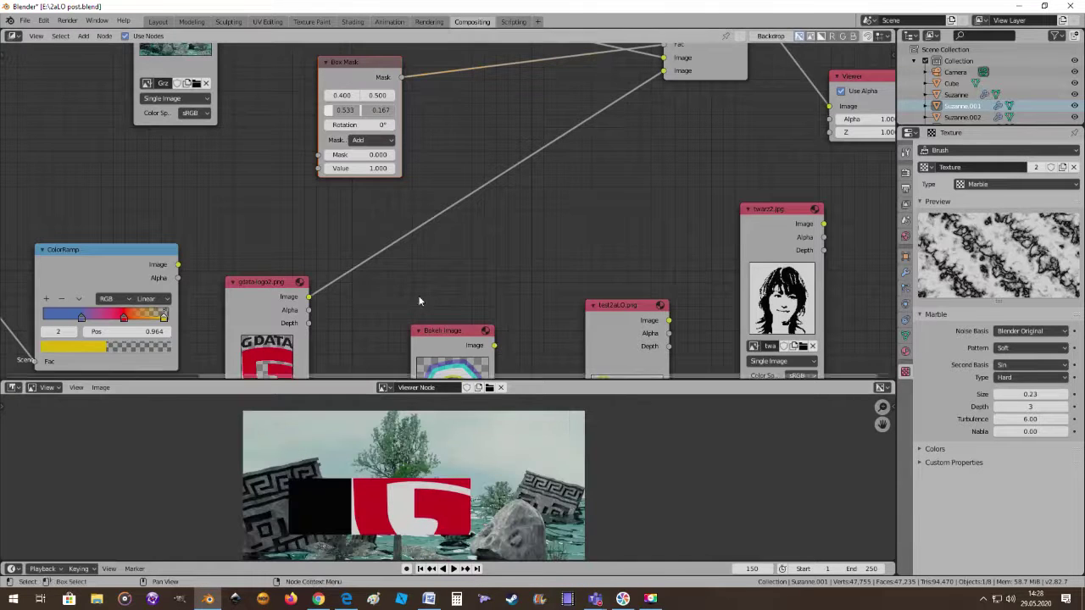
{"action": "left_click_drag", "start_coordinate": [364, 125], "coordinate": [386, 125]}
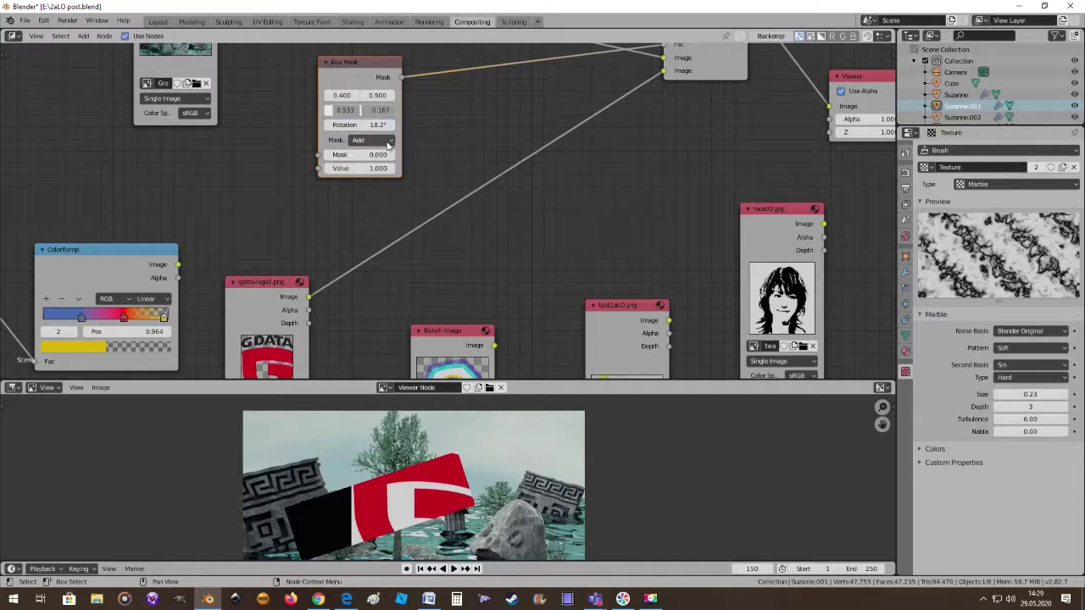
Try the Subtract and Multiply mask types, then settle on Not for the Box Mask
{"action": "left_click", "coordinate": [381, 141]}
{"action": "left_click", "coordinate": [379, 167]}
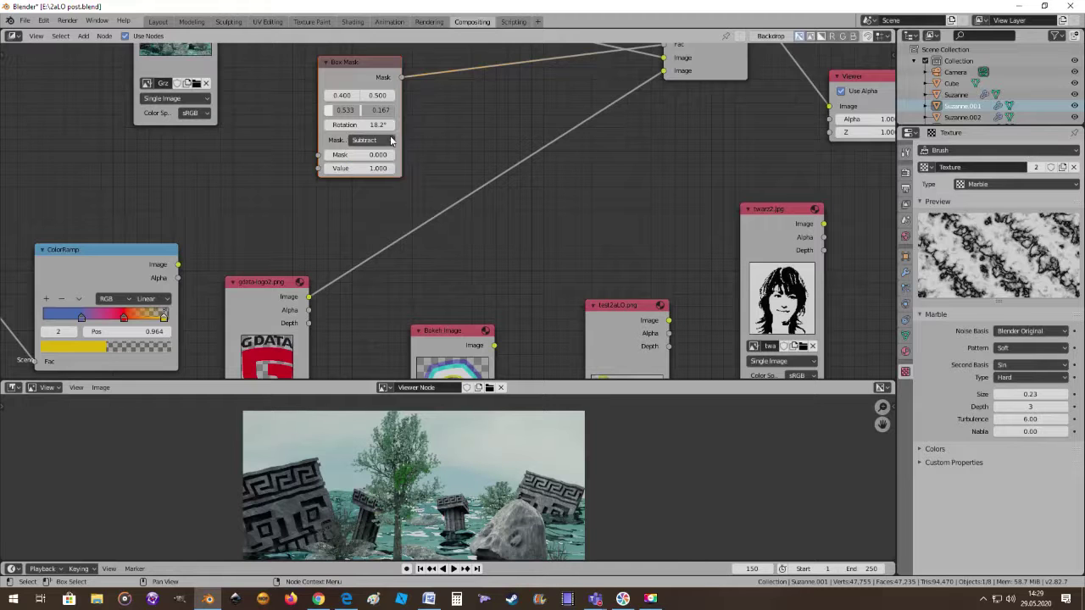
{"action": "left_click", "coordinate": [392, 141]}
{"action": "left_click", "coordinate": [380, 182]}
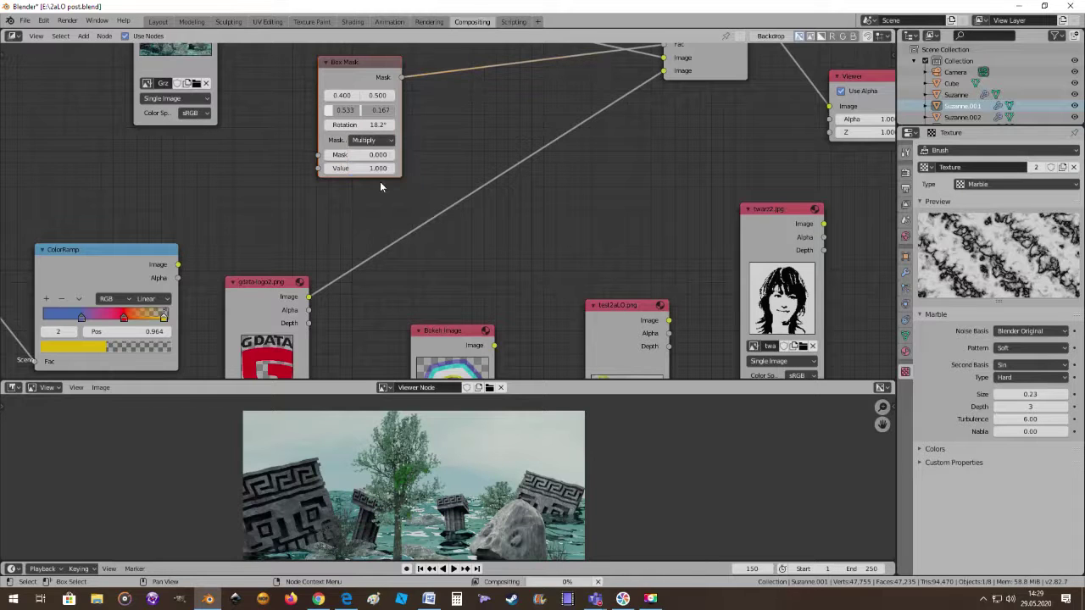
{"action": "scroll", "coordinate": [471, 165], "scroll_direction": "down", "scroll_amount": 1}
{"action": "scroll", "coordinate": [462, 164], "scroll_direction": "up", "scroll_amount": 1}
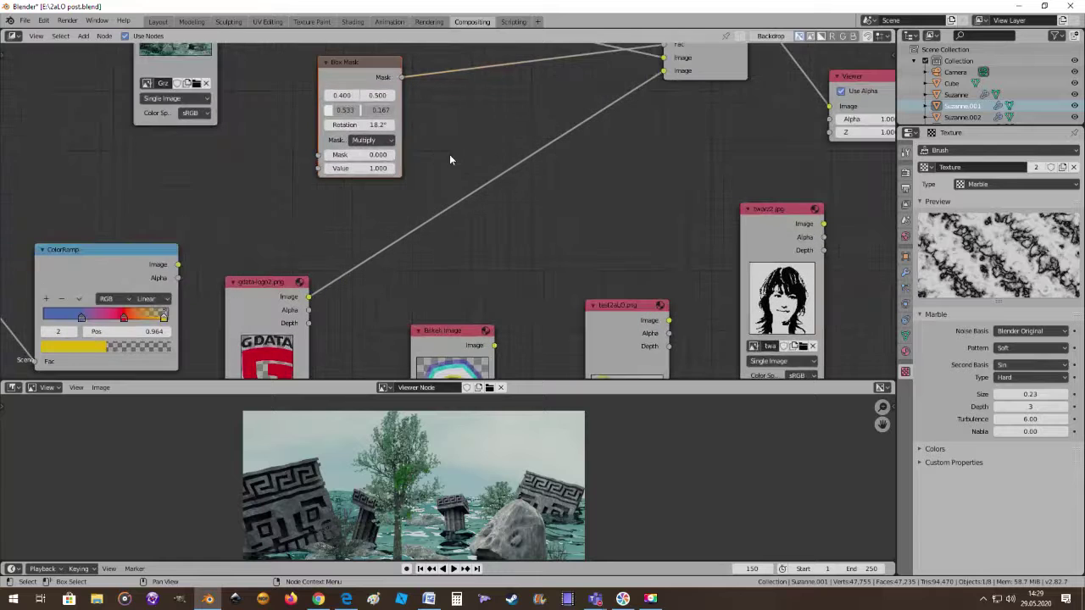
{"action": "left_click", "coordinate": [388, 141]}
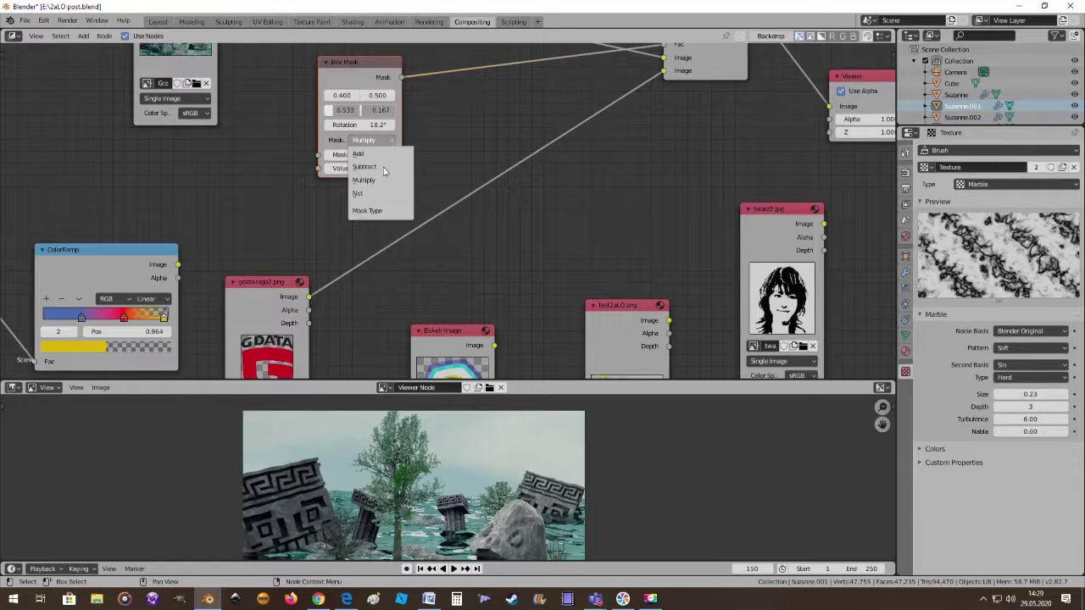
{"action": "left_click", "coordinate": [373, 192]}
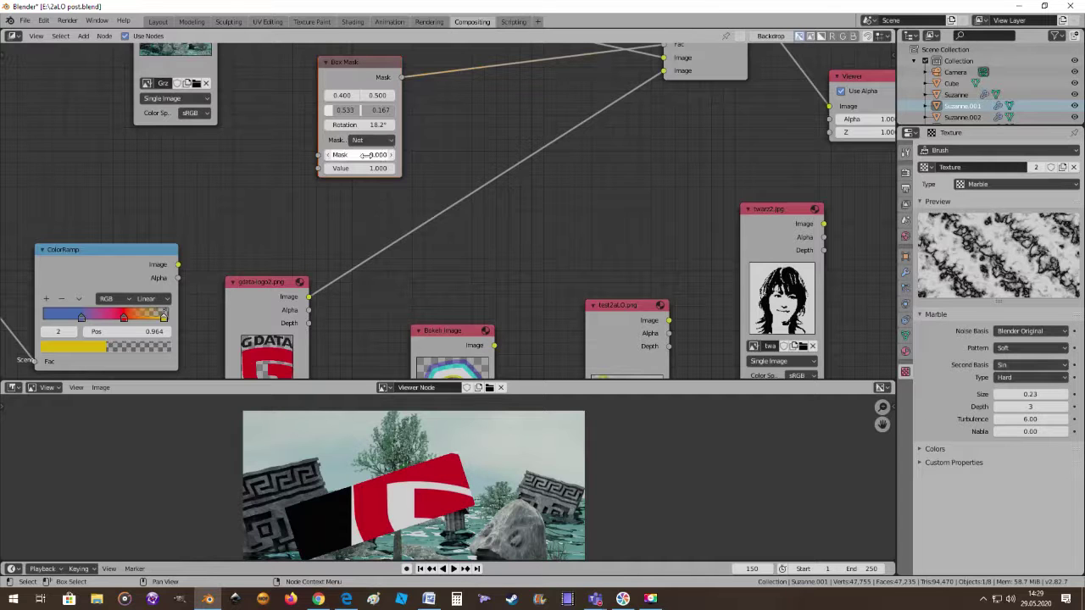
Set the Box Mask's Mask to 1 and Value to 0.7
{"action": "left_click", "coordinate": [364, 155]}
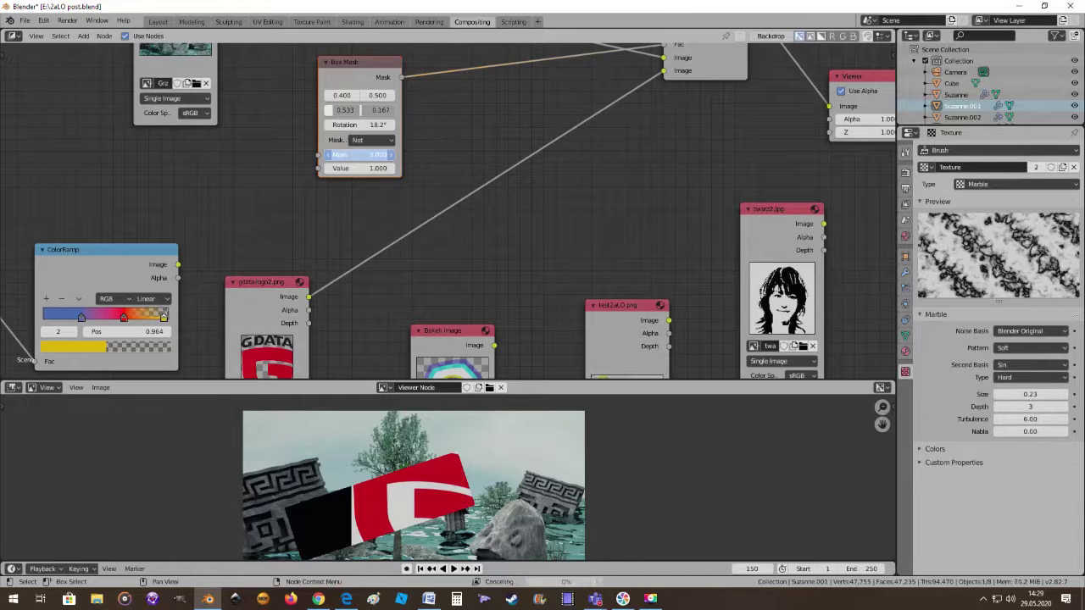
{"action": "type", "text": "1"}
{"action": "key", "text": "Tab"}
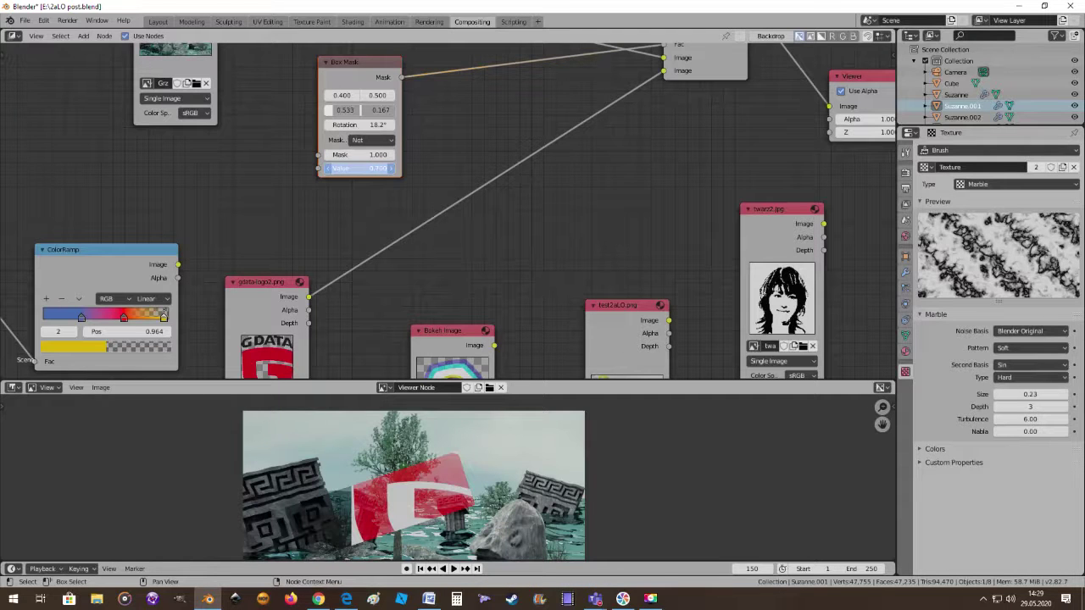
{"action": "key", "text": "Return"}
Move the Bokeh Image node up-left near the Box Mask
{"action": "scroll", "coordinate": [378, 154], "scroll_direction": "down", "scroll_amount": 3}
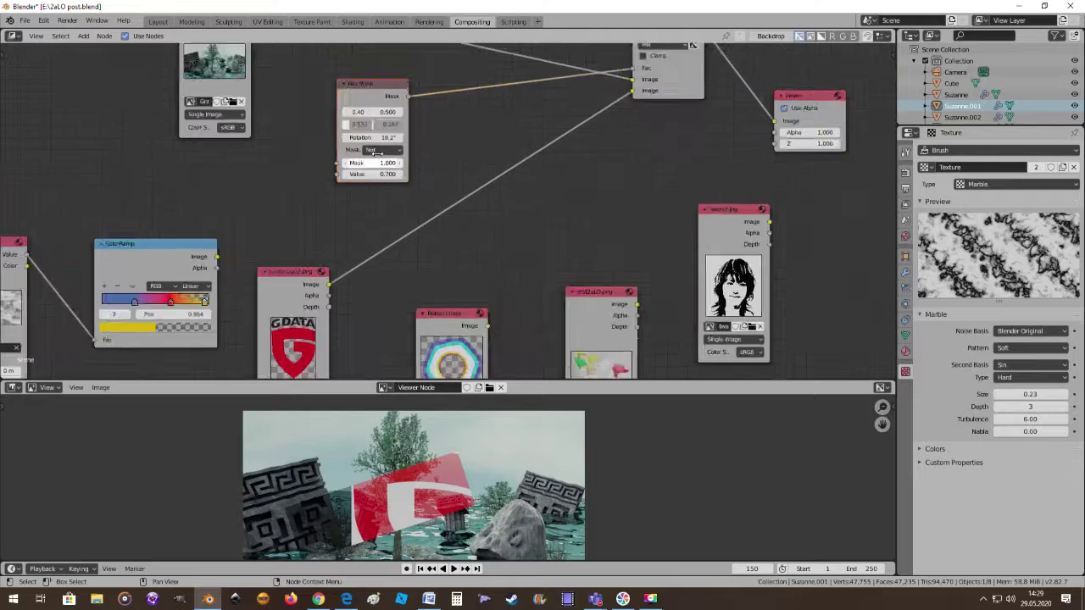
{"action": "mouse_move", "coordinate": [453, 164]}
{"action": "middle_mouse_down"}
{"action": "mouse_move", "coordinate": [494, 157]}
{"action": "mouse_move", "coordinate": [495, 172]}
{"action": "middle_mouse_up"}
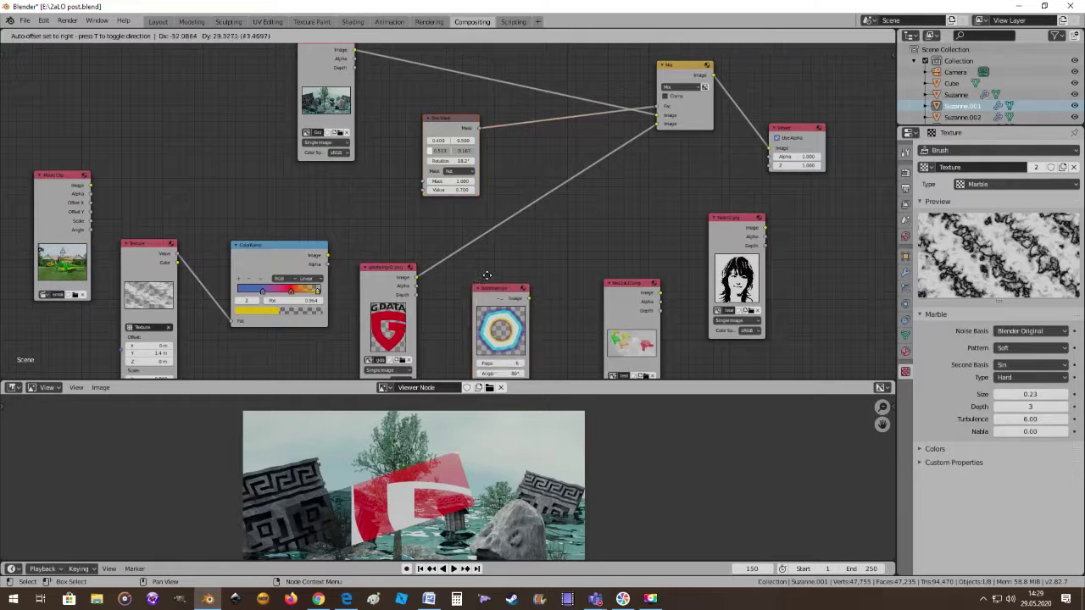
{"action": "left_click_drag", "start_coordinate": [511, 307], "coordinate": [213, 103]}
{"action": "scroll", "coordinate": [251, 158], "scroll_direction": "up", "scroll_amount": 2}
{"action": "middle_click_drag", "start_coordinate": [251, 157], "coordinate": [136, 86]}
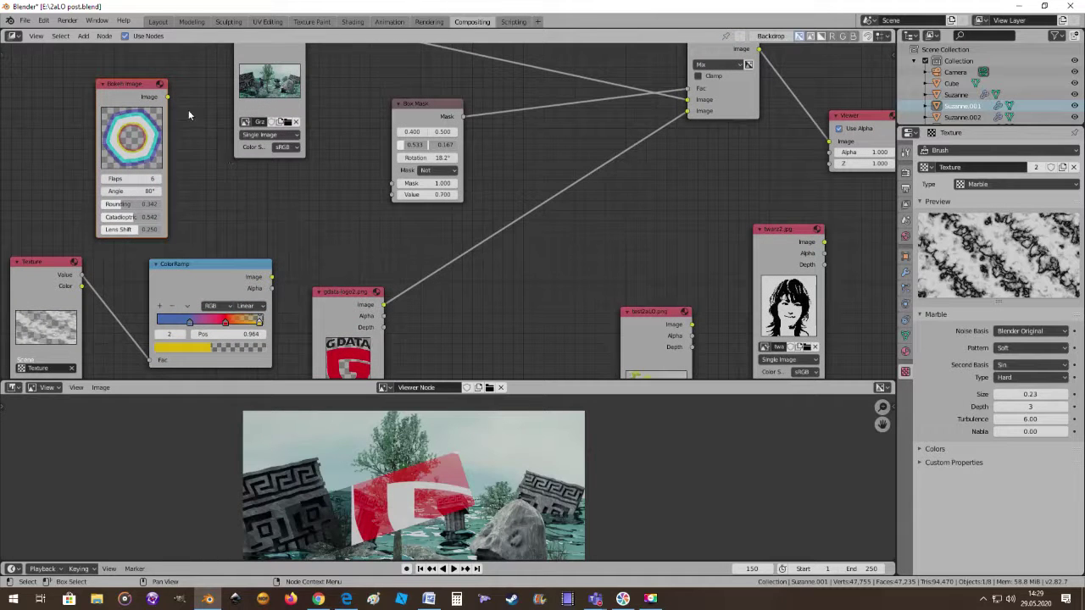
Connect the Bokeh Image output to the Box Mask's Mask input
{"action": "left_click_drag", "start_coordinate": [167, 97], "coordinate": [386, 183]}
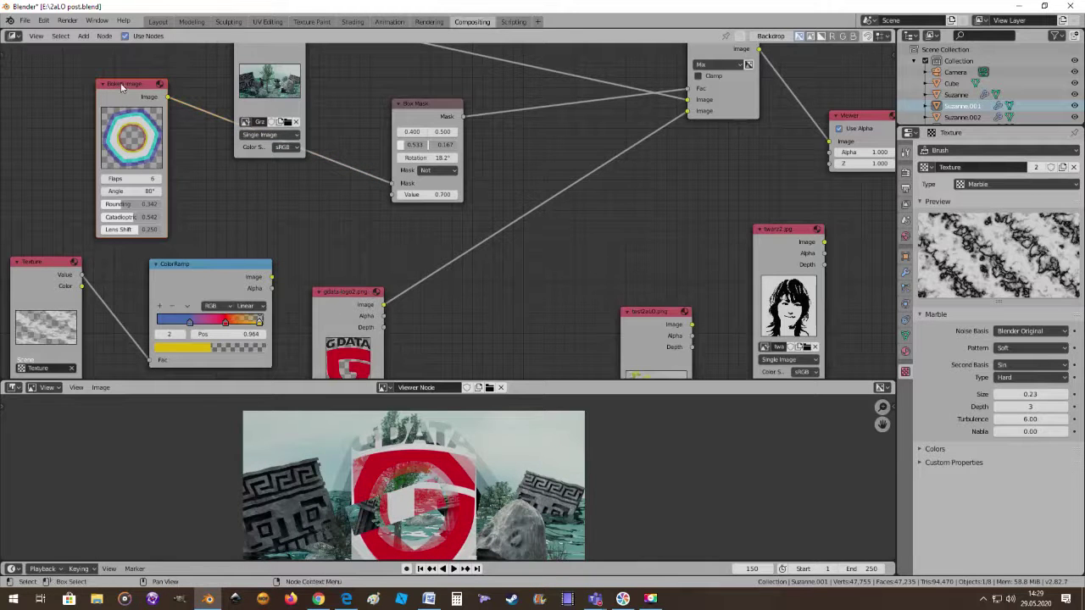
{"action": "scroll", "coordinate": [230, 104], "scroll_direction": "down", "scroll_amount": 2}
{"action": "scroll", "coordinate": [339, 145], "scroll_direction": "down", "scroll_amount": 2}
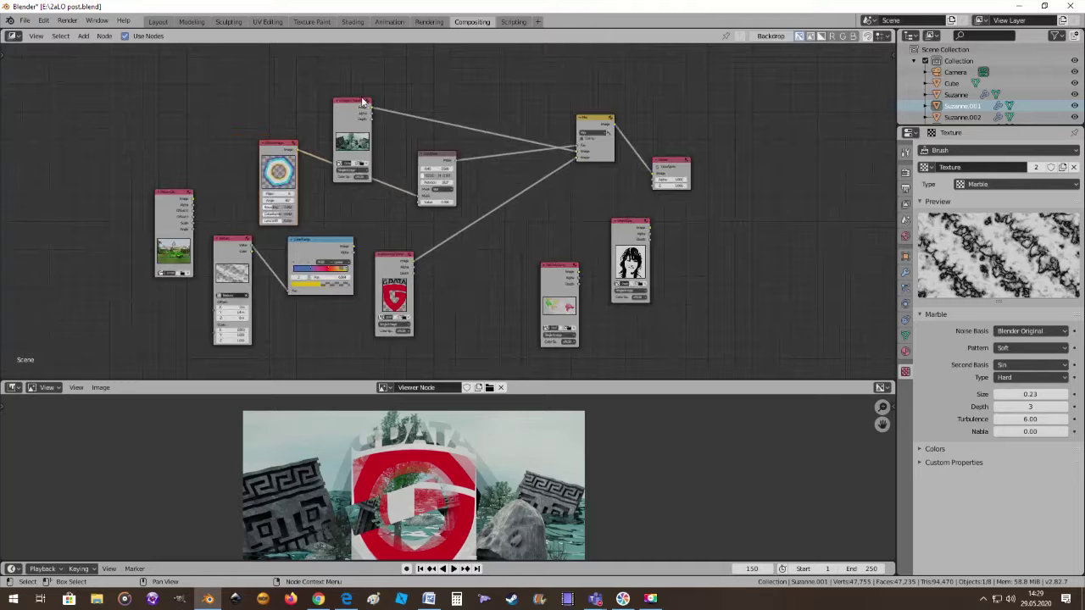
{"action": "scroll", "coordinate": [314, 197], "scroll_direction": "up", "scroll_amount": 2}
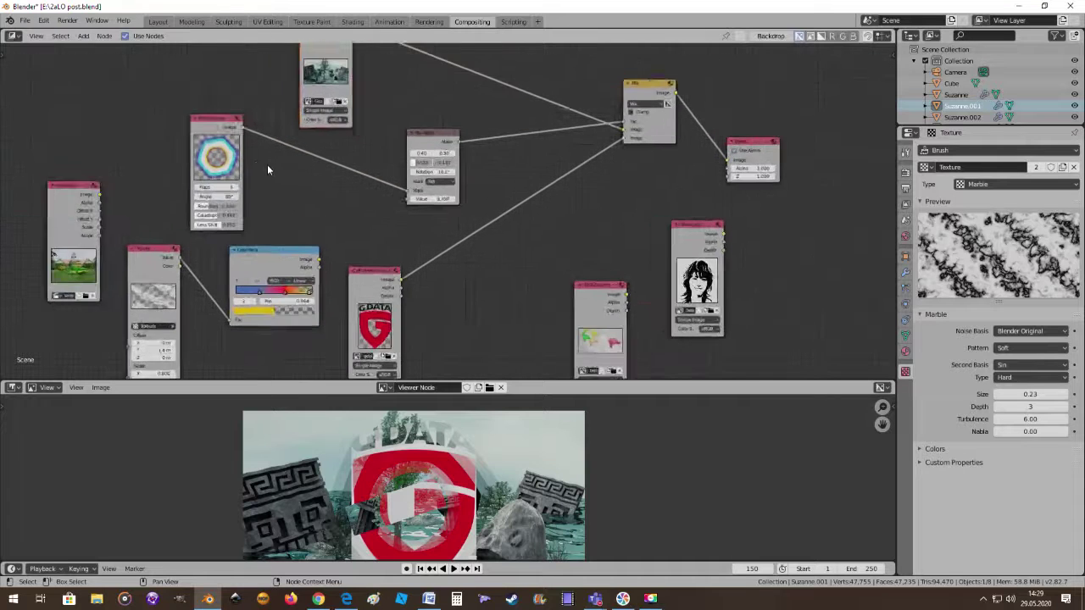
{"action": "scroll", "coordinate": [267, 165], "scroll_direction": "up", "scroll_amount": 2}
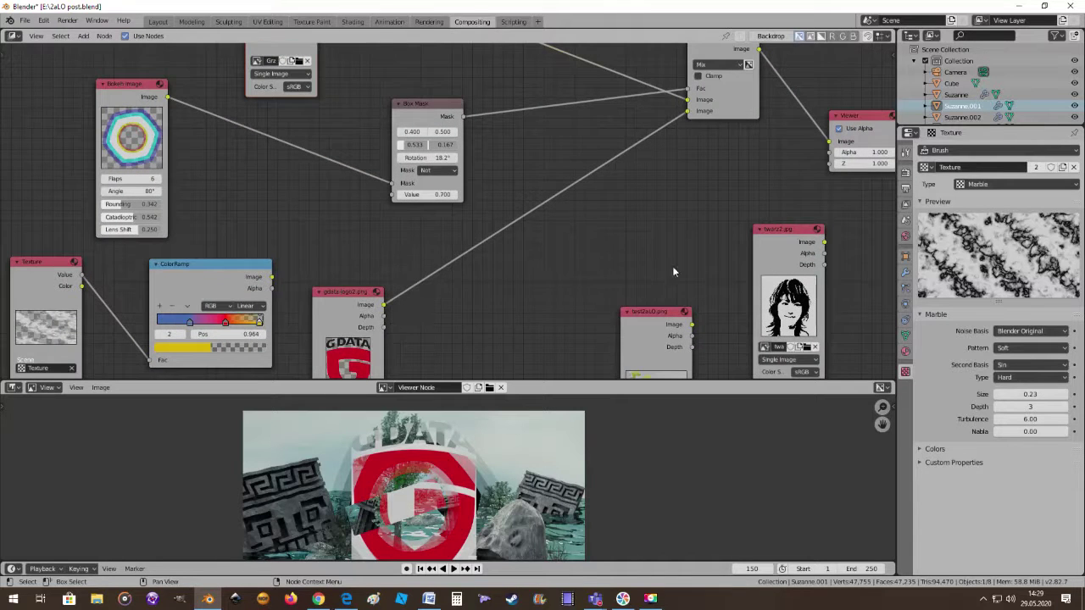
{"action": "scroll", "coordinate": [673, 271], "scroll_direction": "down", "scroll_amount": 1}
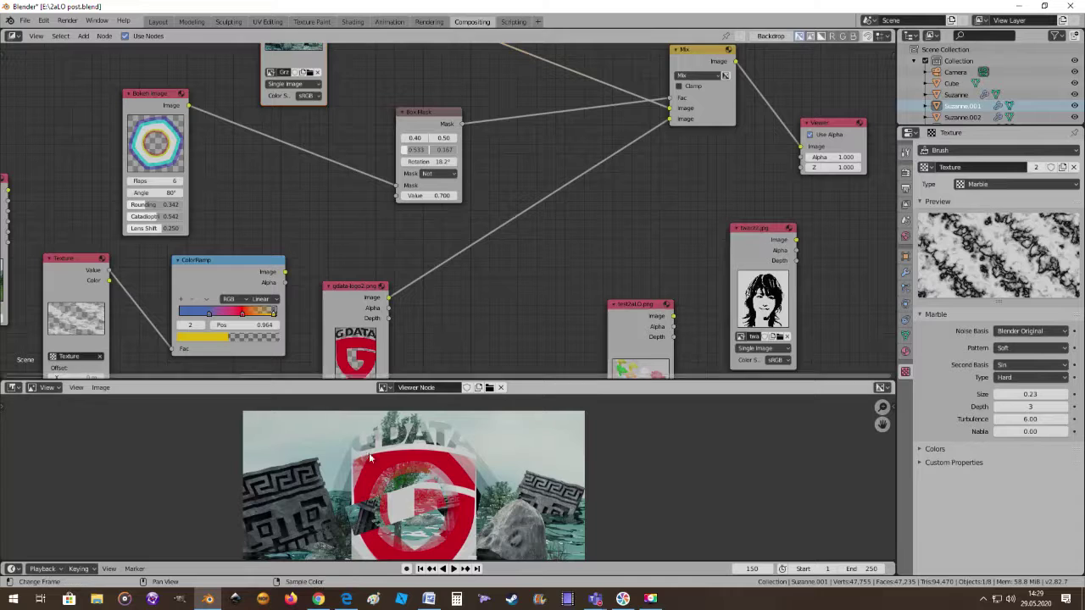
{"action": "scroll", "coordinate": [453, 232], "scroll_direction": "up", "scroll_amount": 1}
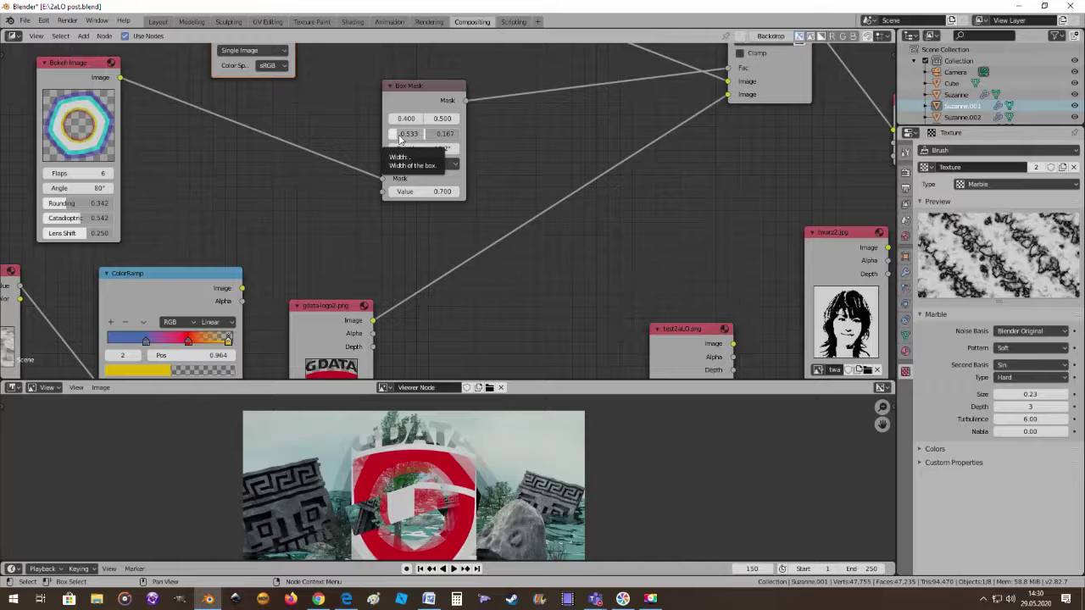
Zero the Box Mask width and height and rotate it to 23°
{"action": "left_click_drag", "start_coordinate": [400, 139], "coordinate": [365, 140]}
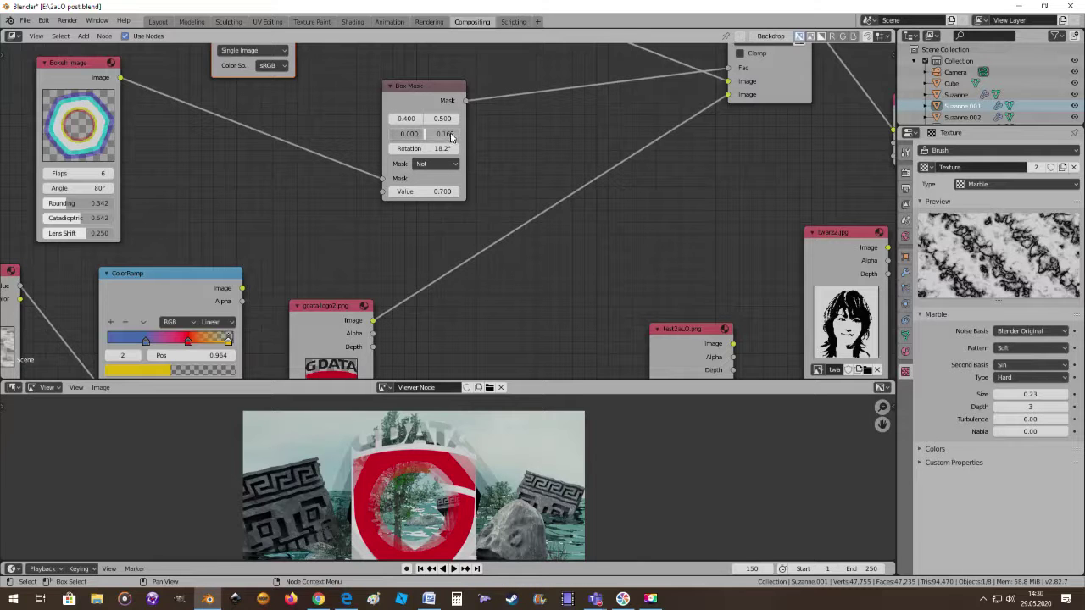
{"action": "left_click_drag", "start_coordinate": [444, 133], "coordinate": [406, 133]}
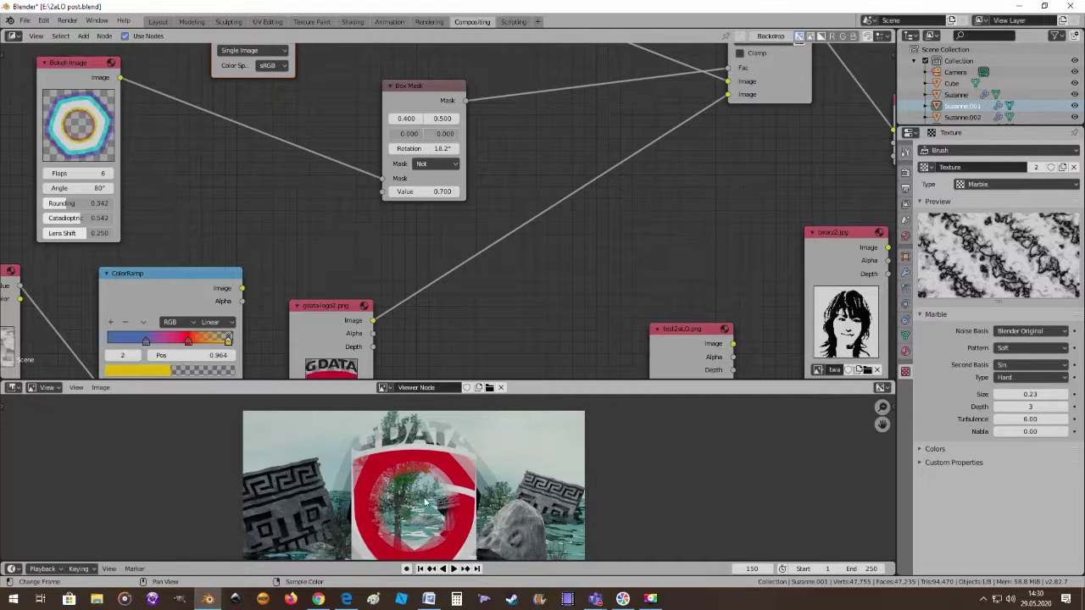
{"action": "scroll", "coordinate": [440, 466], "scroll_direction": "down", "scroll_amount": 3}
{"action": "scroll", "coordinate": [441, 465], "scroll_direction": "up", "scroll_amount": 2}
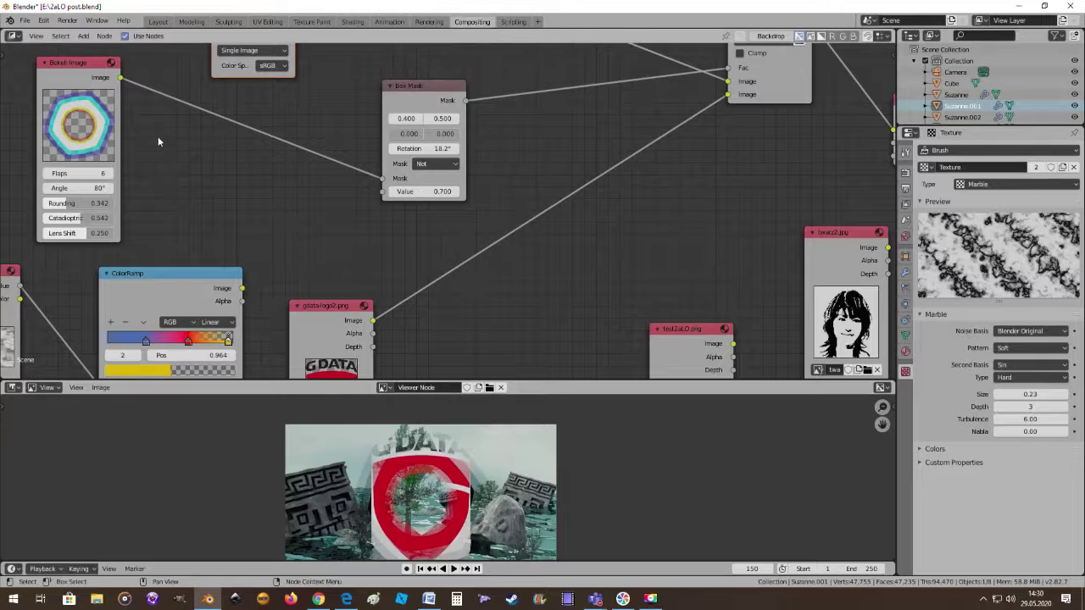
{"action": "scroll", "coordinate": [158, 142], "scroll_direction": "down", "scroll_amount": 1}
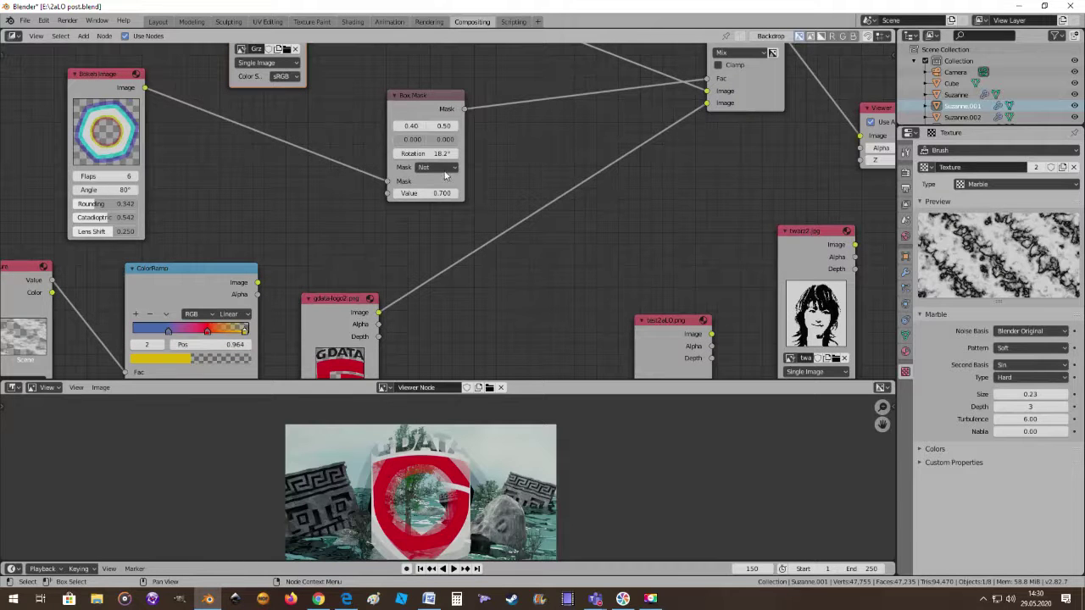
{"action": "left_click_drag", "start_coordinate": [433, 154], "coordinate": [426, 153]}
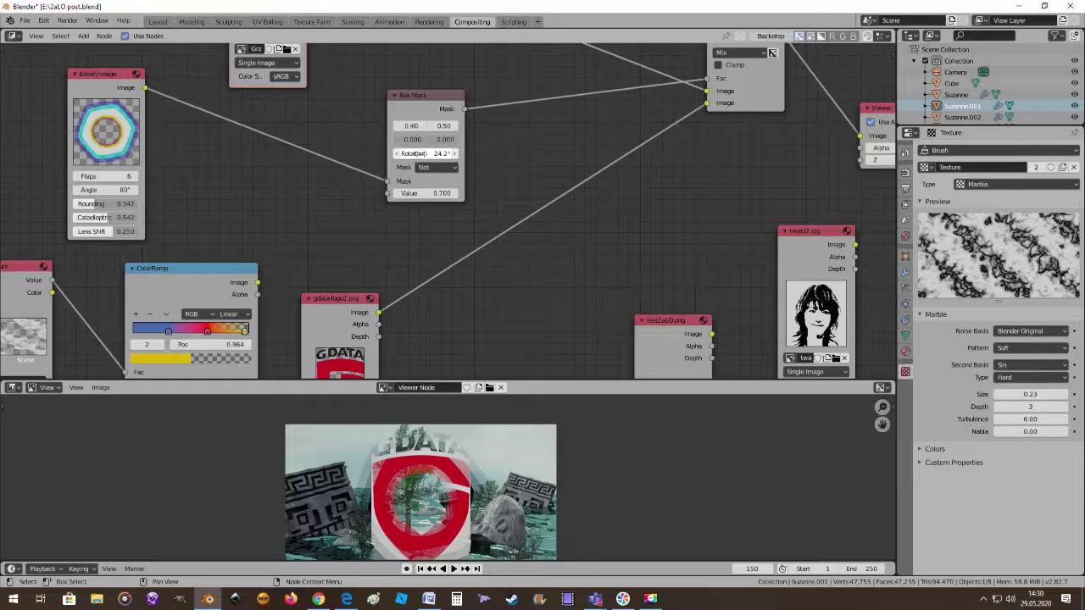
{"action": "left_click_drag", "start_coordinate": [416, 153], "coordinate": [452, 150]}
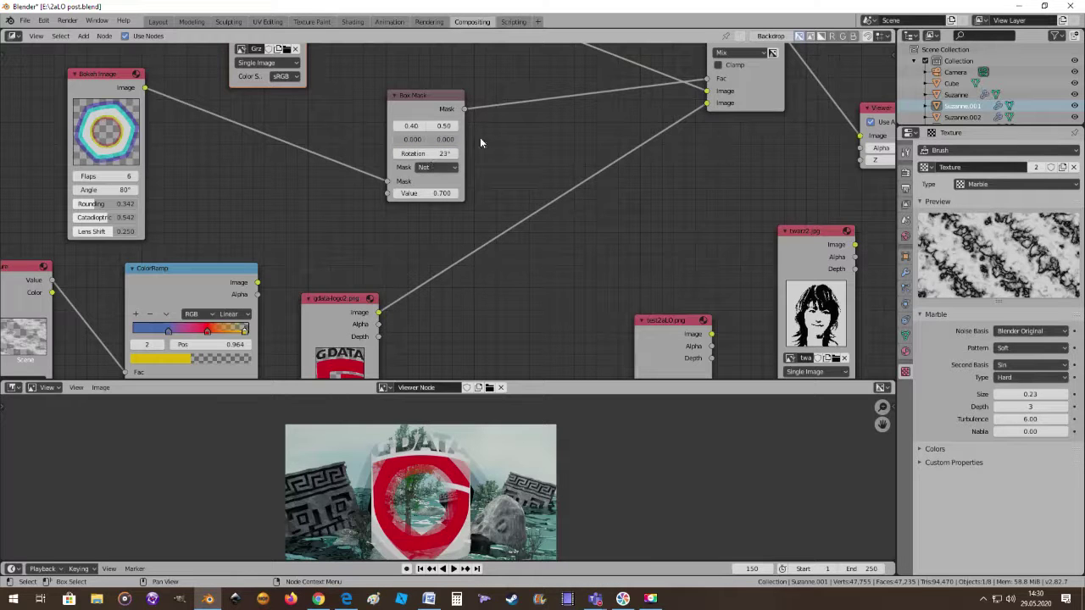
Keep the Box Mask X at 0.40, set Value to 1.000, and pull the Bokeh link off Mask
{"action": "left_click_drag", "start_coordinate": [423, 129], "coordinate": [429, 129]}
{"action": "left_click", "coordinate": [399, 127]}
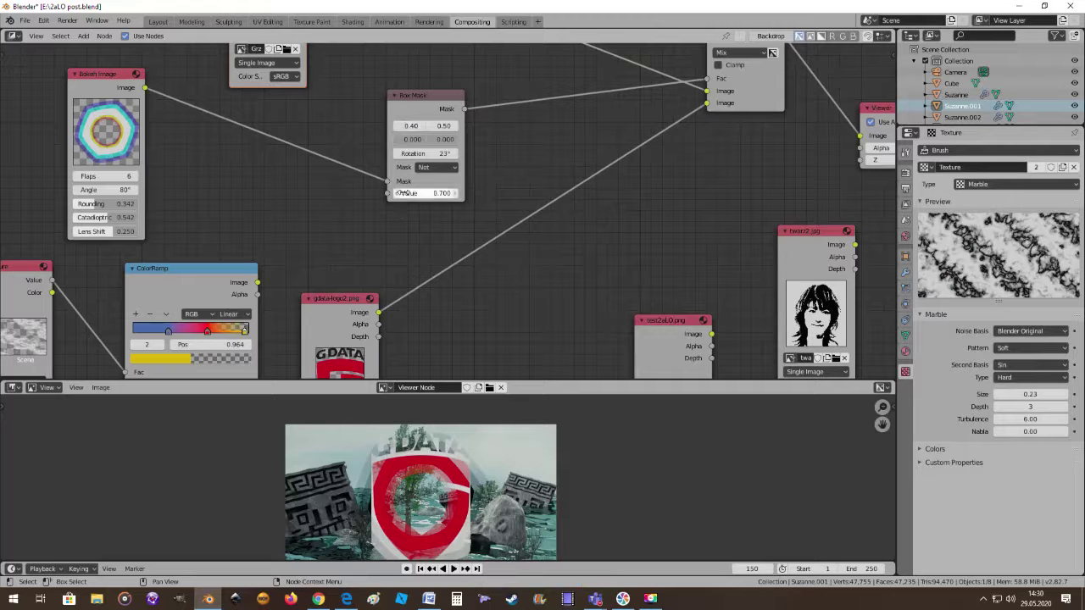
{"action": "left_click_drag", "start_coordinate": [427, 194], "coordinate": [457, 194]}
{"action": "scroll", "coordinate": [438, 211], "scroll_direction": "up", "scroll_amount": 1}
{"action": "left_click_drag", "start_coordinate": [439, 190], "coordinate": [474, 190]}
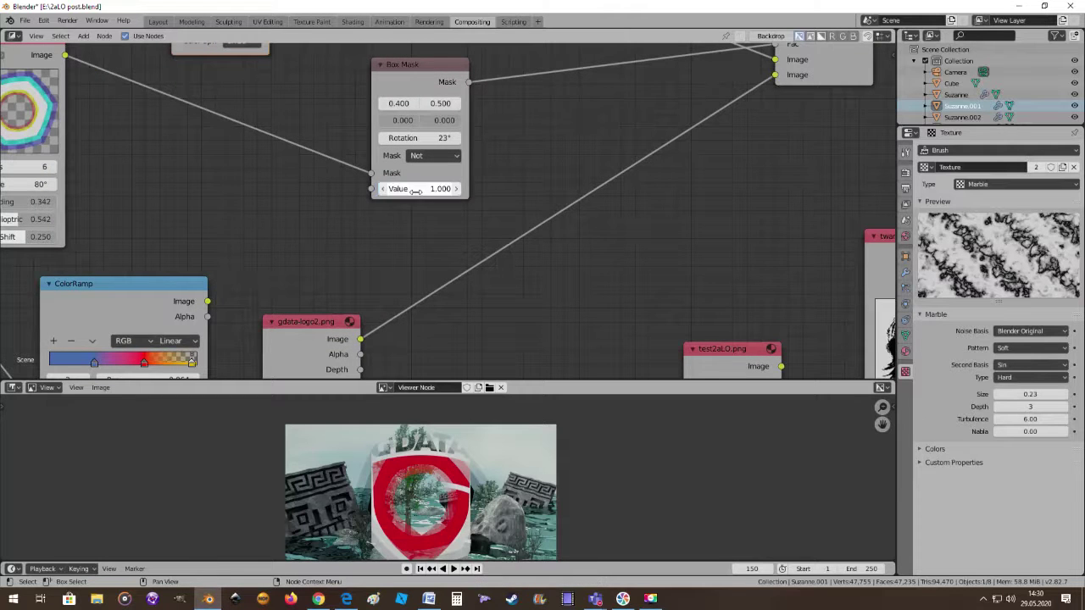
{"action": "scroll", "coordinate": [484, 208], "scroll_direction": "down", "scroll_amount": 1}
{"action": "scroll", "coordinate": [457, 203], "scroll_direction": "down", "scroll_amount": 1}
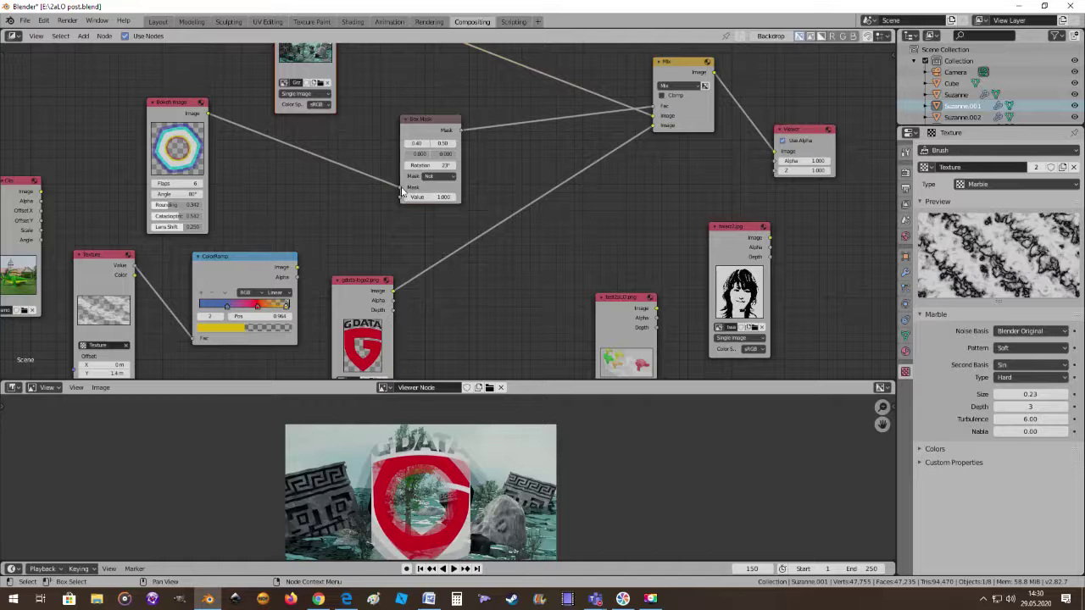
{"action": "left_click_drag", "start_coordinate": [402, 193], "coordinate": [400, 197]}
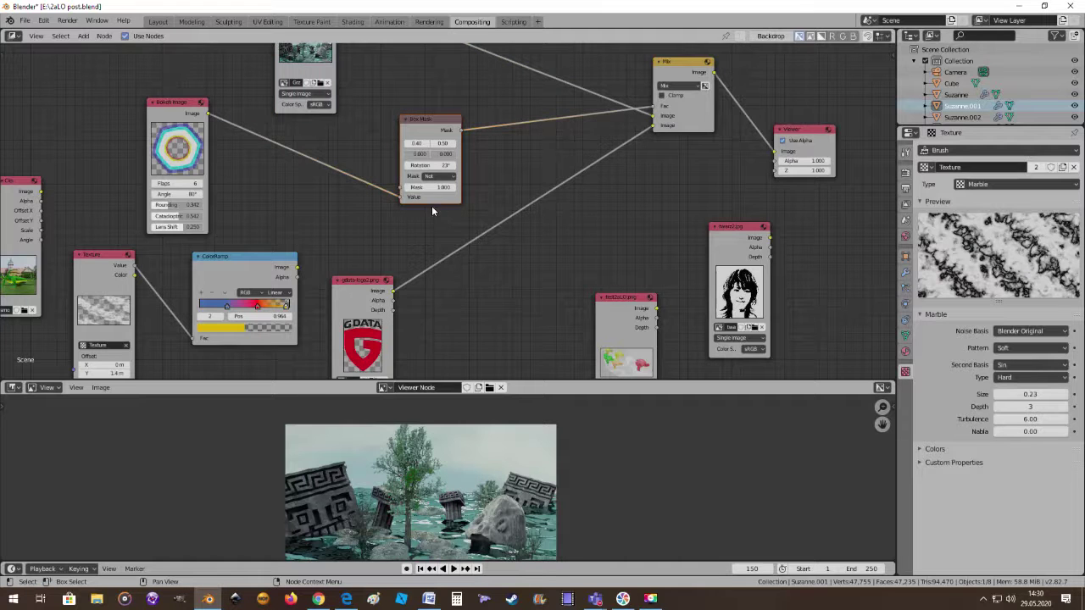
Resize the Box Mask to 0.733 by 0.200 and rotate it to 22.3°
{"action": "scroll", "coordinate": [432, 205], "scroll_direction": "up", "scroll_amount": 1}
{"action": "scroll", "coordinate": [428, 199], "scroll_direction": "up", "scroll_amount": 1}
{"action": "mouse_move", "coordinate": [390, 127]}
{"action": "left_mouse_down"}
{"action": "mouse_move", "coordinate": [454, 127]}
{"action": "mouse_move", "coordinate": [428, 127]}
{"action": "left_mouse_up"}
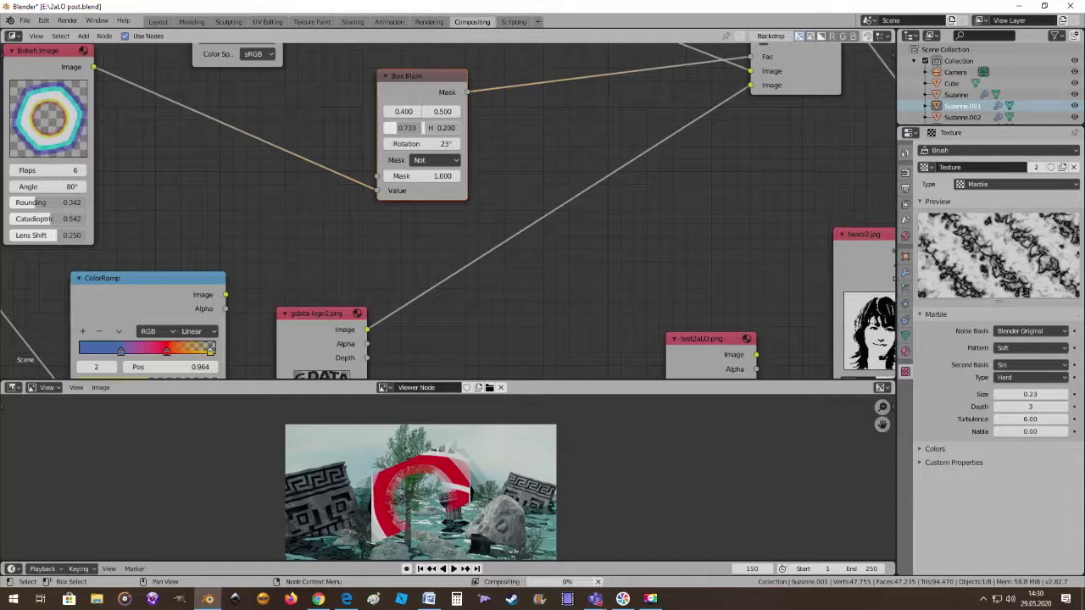
{"action": "left_click_drag", "start_coordinate": [415, 144], "coordinate": [421, 144]}
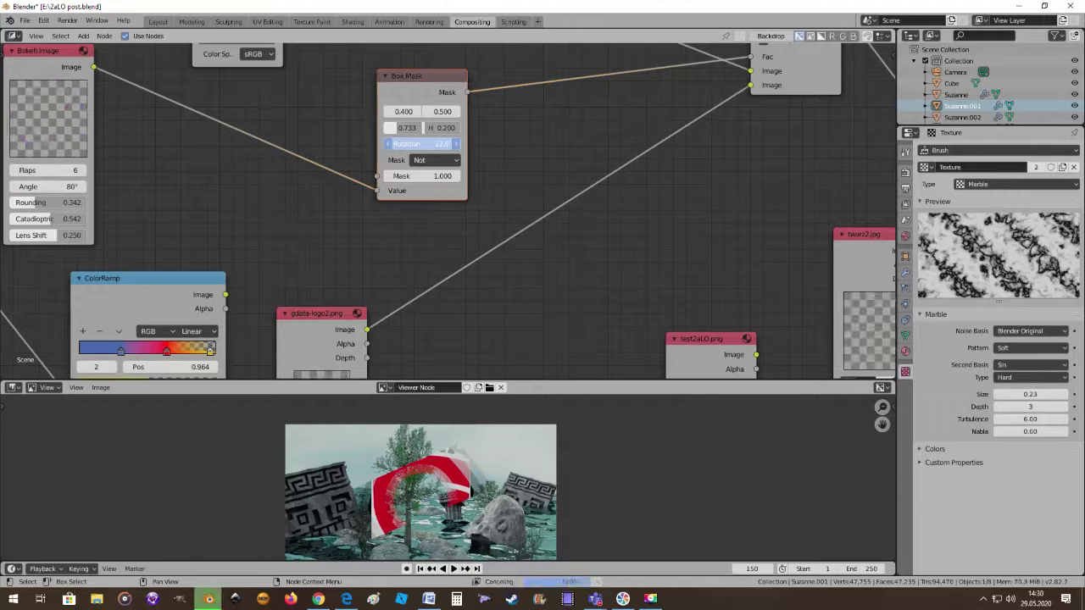
{"action": "left_click_drag", "start_coordinate": [421, 144], "coordinate": [415, 144]}
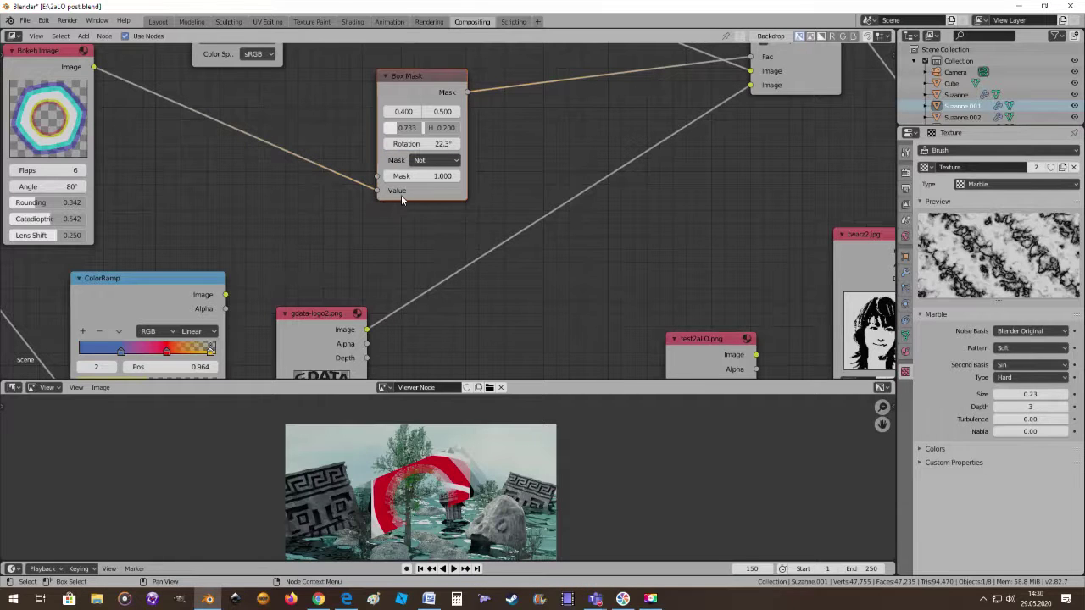
Move the twarz2.jpg portrait node beside the Box Mask and link it to the Mask input
{"action": "scroll", "coordinate": [415, 216], "scroll_direction": "down", "scroll_amount": 2}
{"action": "scroll", "coordinate": [433, 239], "scroll_direction": "up", "scroll_amount": 1}
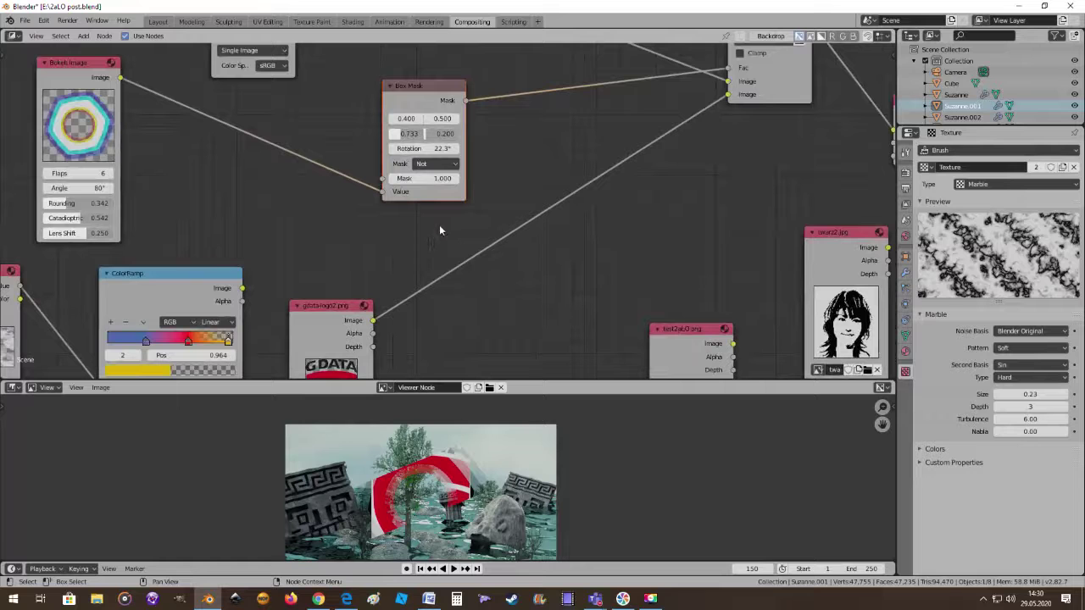
{"action": "mouse_move", "coordinate": [838, 232]}
{"action": "left_mouse_down"}
{"action": "mouse_move", "coordinate": [416, 190]}
{"action": "mouse_move", "coordinate": [301, 125]}
{"action": "mouse_move", "coordinate": [333, 146]}
{"action": "left_mouse_up"}
{"action": "left_click_drag", "start_coordinate": [382, 182], "coordinate": [383, 178]}
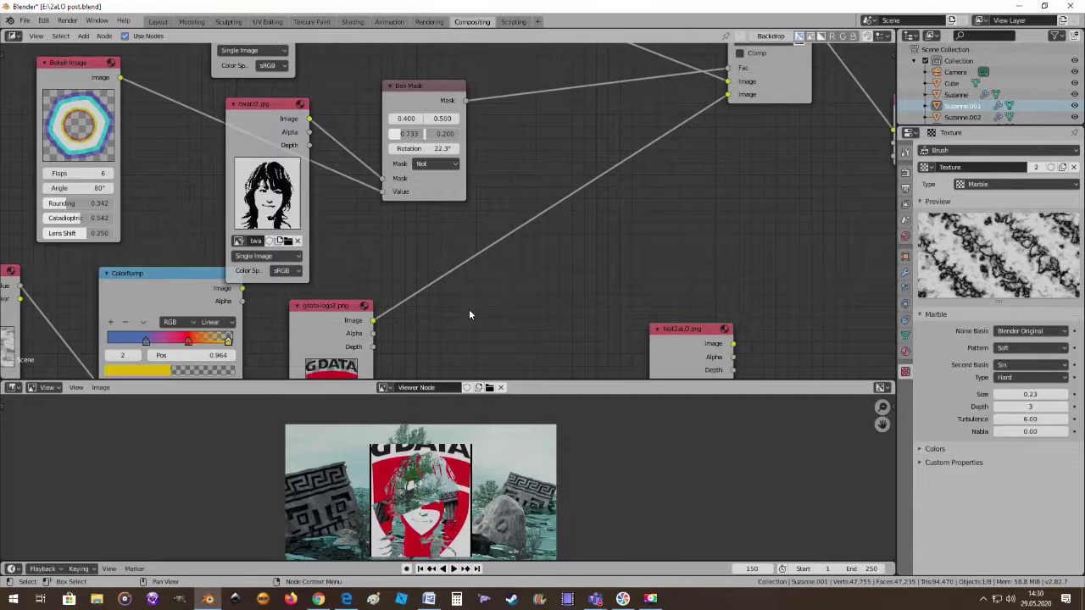
Disconnect the Bokeh image from the Value input and set the Box Mask width and height to 0
{"action": "scroll", "coordinate": [439, 345], "scroll_direction": "down", "scroll_amount": 1}
{"action": "scroll", "coordinate": [436, 370], "scroll_direction": "up", "scroll_amount": 1}
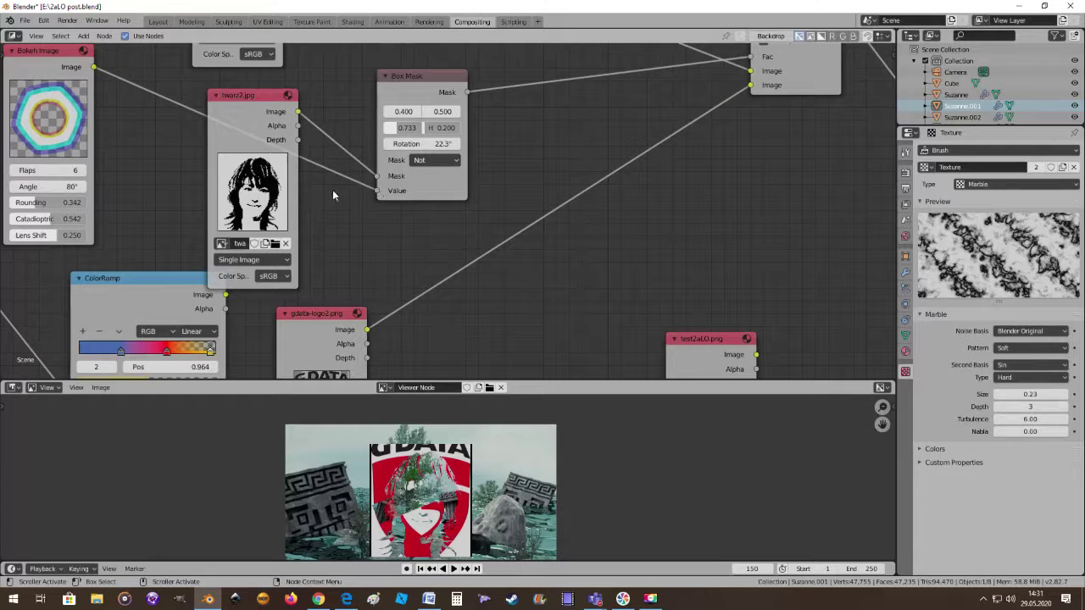
{"action": "left_click_drag", "start_coordinate": [377, 190], "coordinate": [183, 167]}
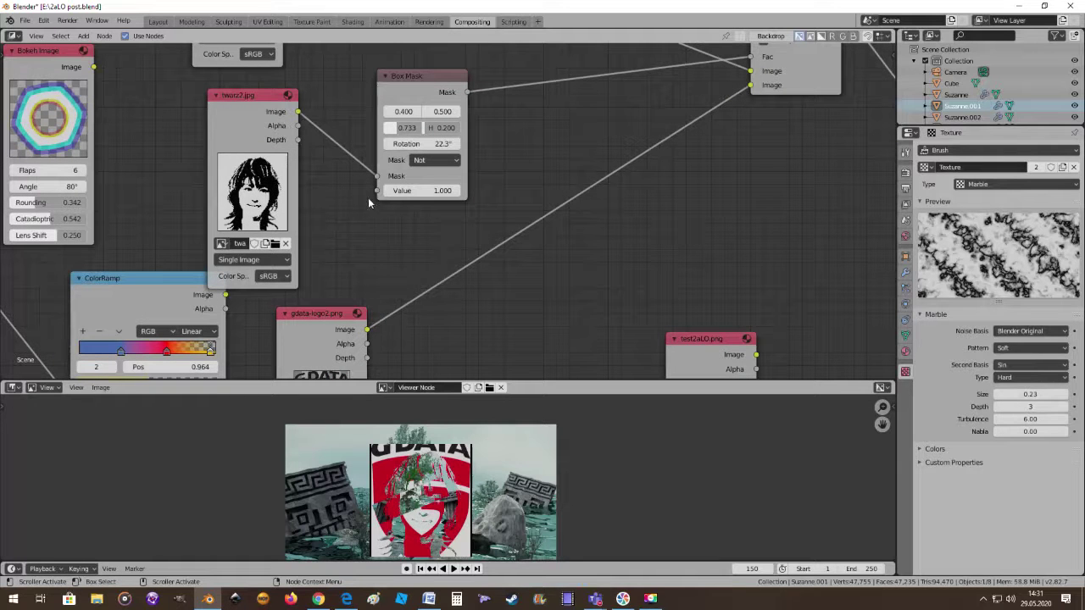
{"action": "left_click_drag", "start_coordinate": [407, 127], "coordinate": [373, 127]}
{"action": "left_click_drag", "start_coordinate": [442, 128], "coordinate": [406, 127]}
Reposition the Transform and twarz2.jpg nodes neatly beside the Box Mask
{"action": "scroll", "coordinate": [449, 473], "scroll_direction": "up", "scroll_amount": 2}
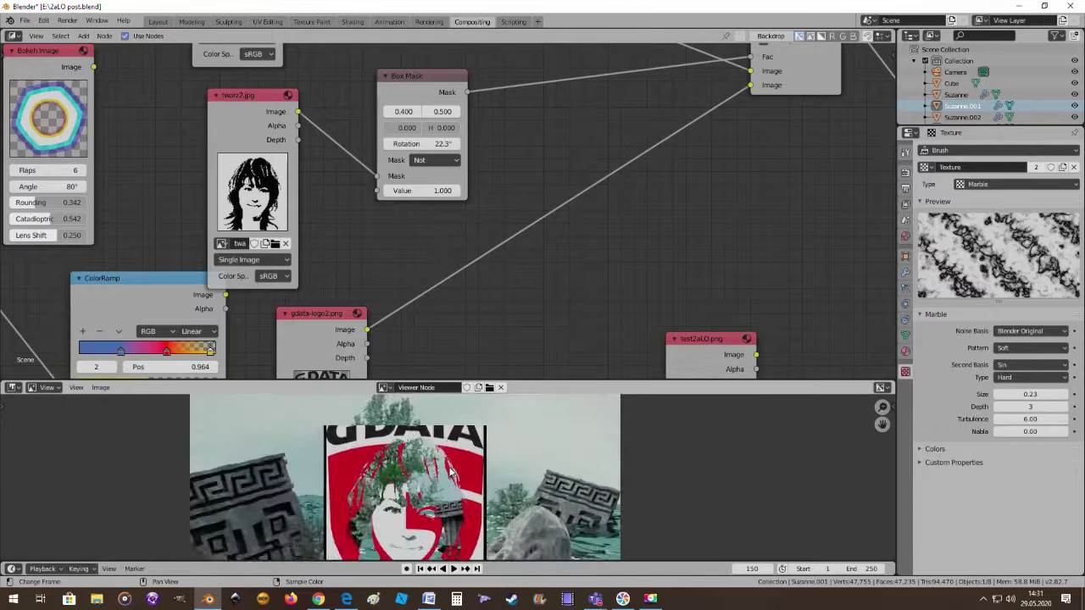
{"action": "scroll", "coordinate": [473, 358], "scroll_direction": "down", "scroll_amount": 1}
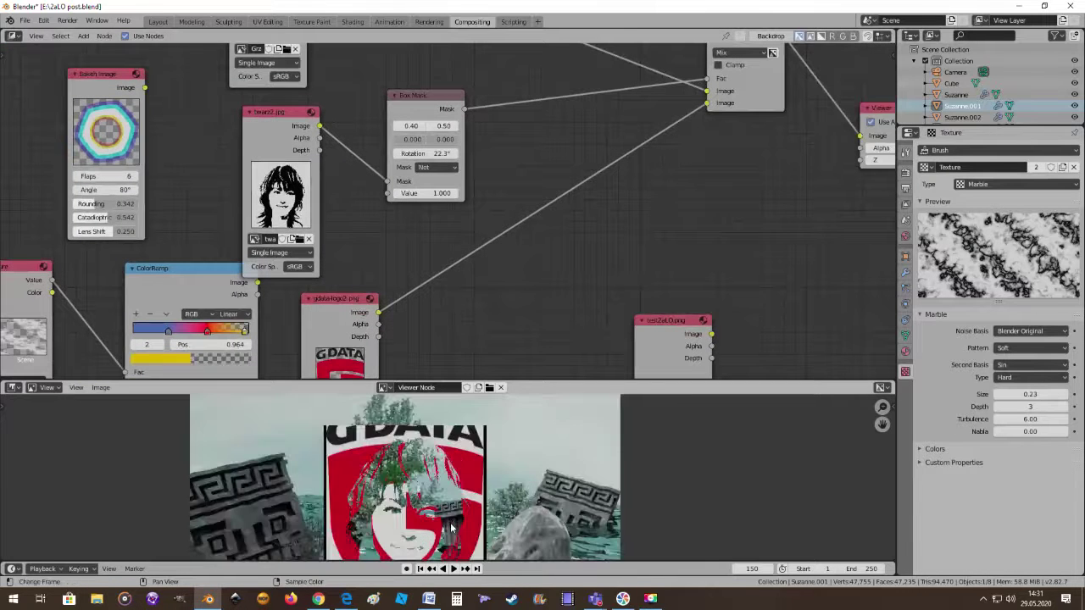
{"action": "scroll", "coordinate": [462, 506], "scroll_direction": "down", "scroll_amount": 1}
{"action": "scroll", "coordinate": [475, 510], "scroll_direction": "down", "scroll_amount": 3}
{"action": "scroll", "coordinate": [475, 510], "scroll_direction": "up", "scroll_amount": 2}
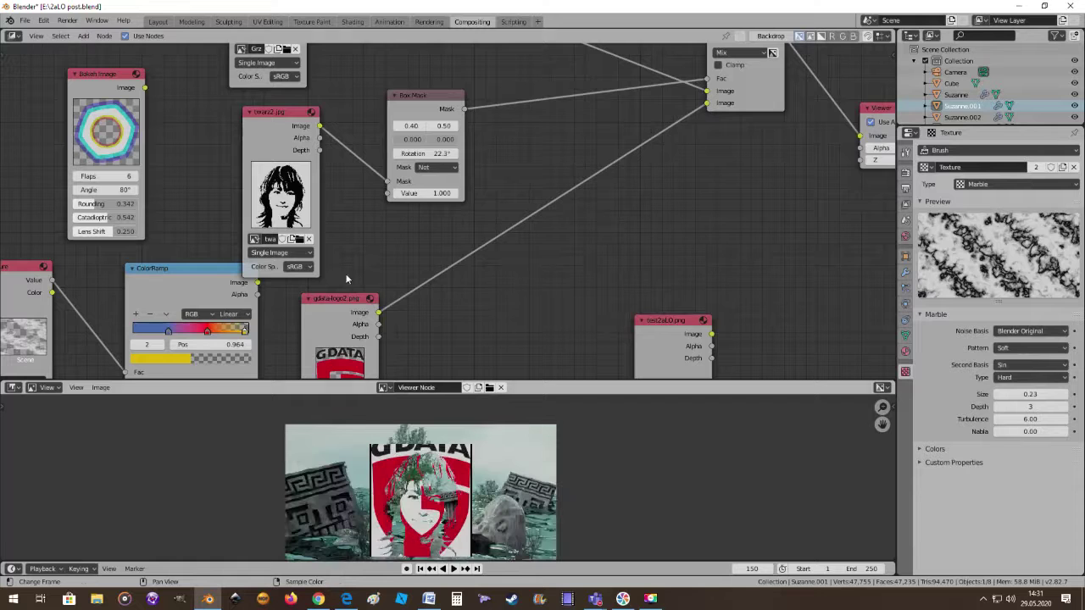
{"action": "scroll", "coordinate": [463, 280], "scroll_direction": "down", "scroll_amount": 1}
{"action": "scroll", "coordinate": [463, 280], "scroll_direction": "down", "scroll_amount": 1}
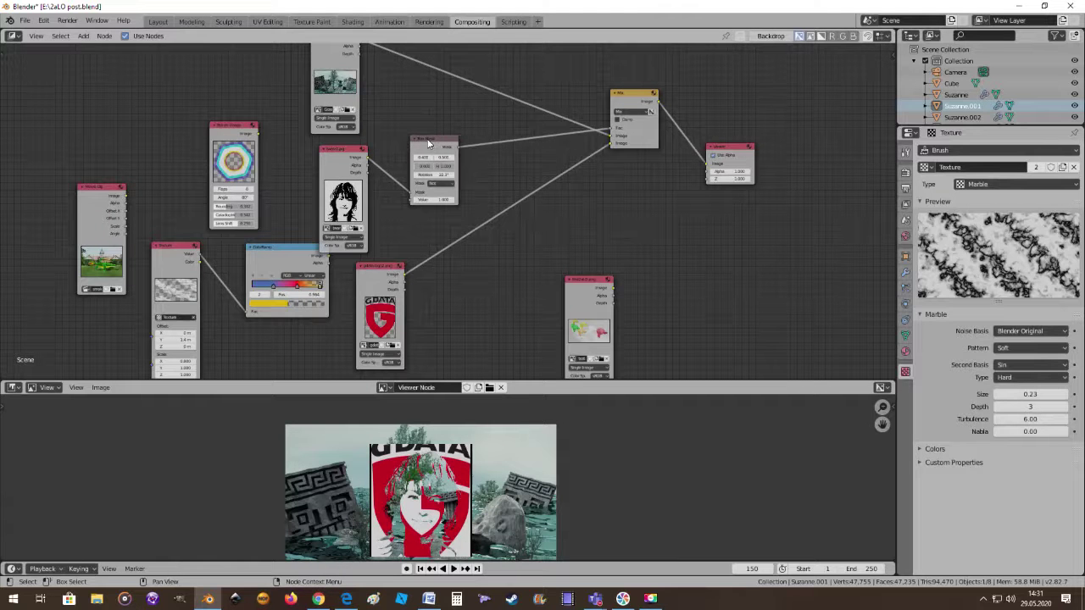
{"action": "left_click_drag", "start_coordinate": [428, 144], "coordinate": [480, 129]}
{"action": "left_click_drag", "start_coordinate": [353, 152], "coordinate": [384, 145]}
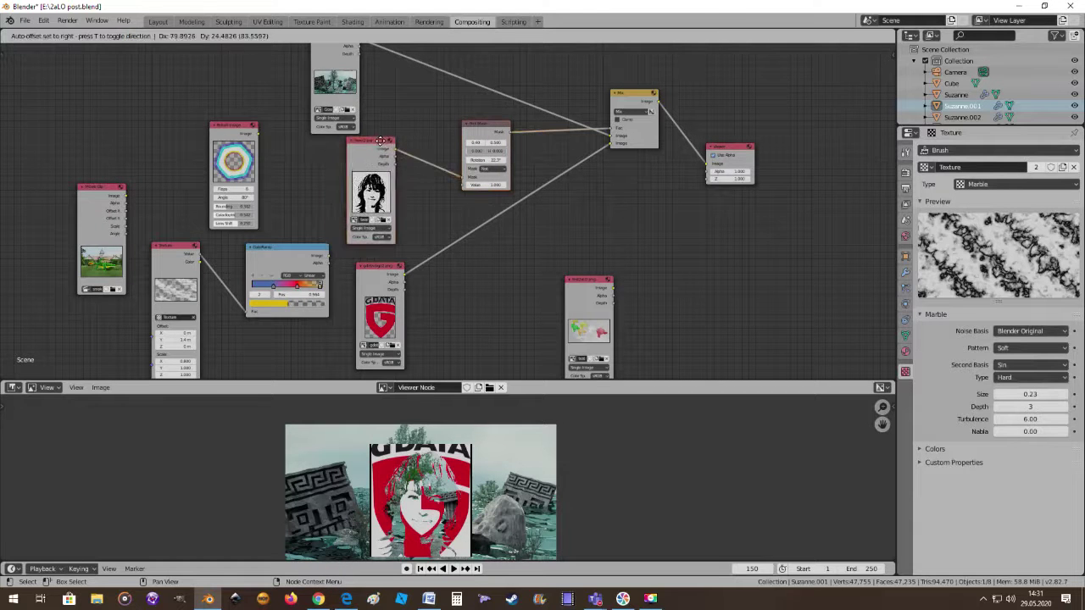
{"action": "scroll", "coordinate": [534, 146], "scroll_direction": "up", "scroll_amount": 1}
{"action": "scroll", "coordinate": [533, 145], "scroll_direction": "up", "scroll_amount": 1}
{"action": "mouse_move", "coordinate": [532, 169]}
{"action": "middle_mouse_down"}
{"action": "mouse_move", "coordinate": [500, 227]}
{"action": "mouse_move", "coordinate": [542, 210]}
{"action": "middle_mouse_up"}
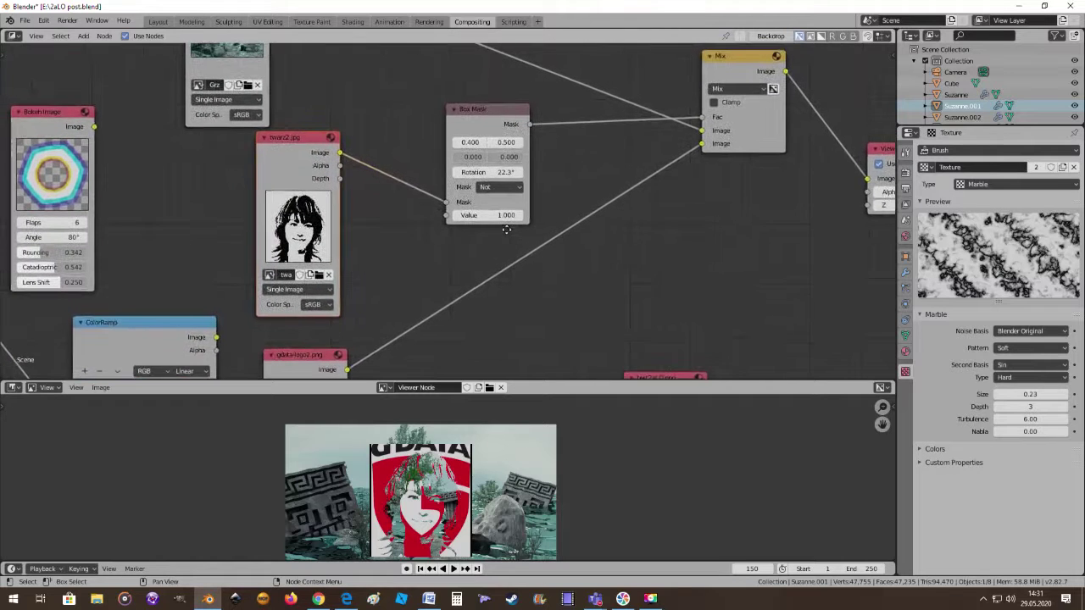
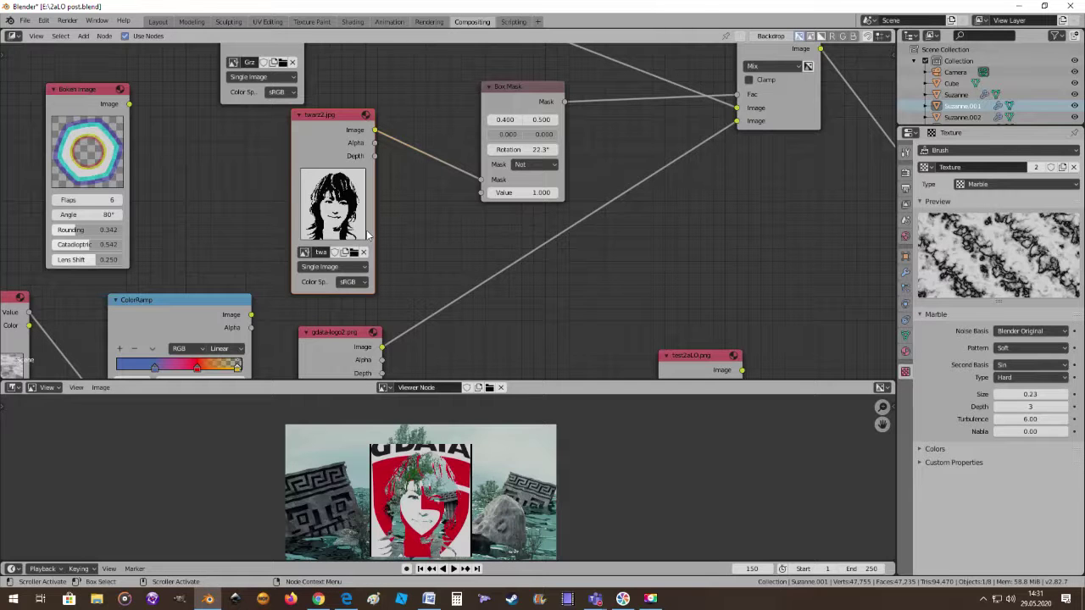
Pan the node view and drop the test2aLO.png Image node to the left, beside the other image nodes
{"action": "scroll", "coordinate": [362, 211], "scroll_direction": "up", "scroll_amount": 1}
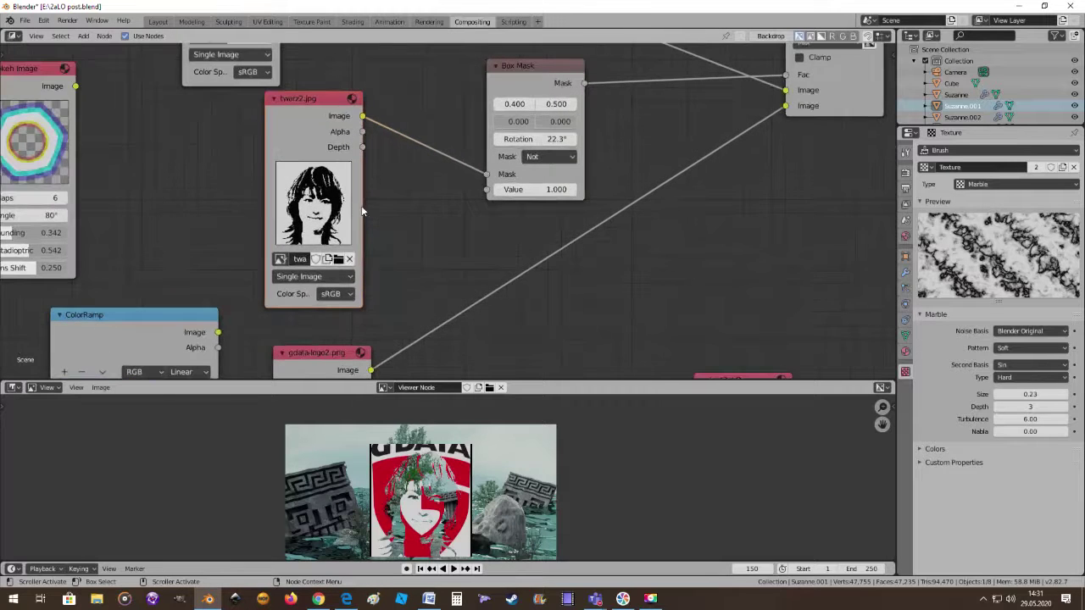
{"action": "scroll", "coordinate": [344, 214], "scroll_direction": "down", "scroll_amount": 1}
{"action": "scroll", "coordinate": [462, 516], "scroll_direction": "up", "scroll_amount": 4}
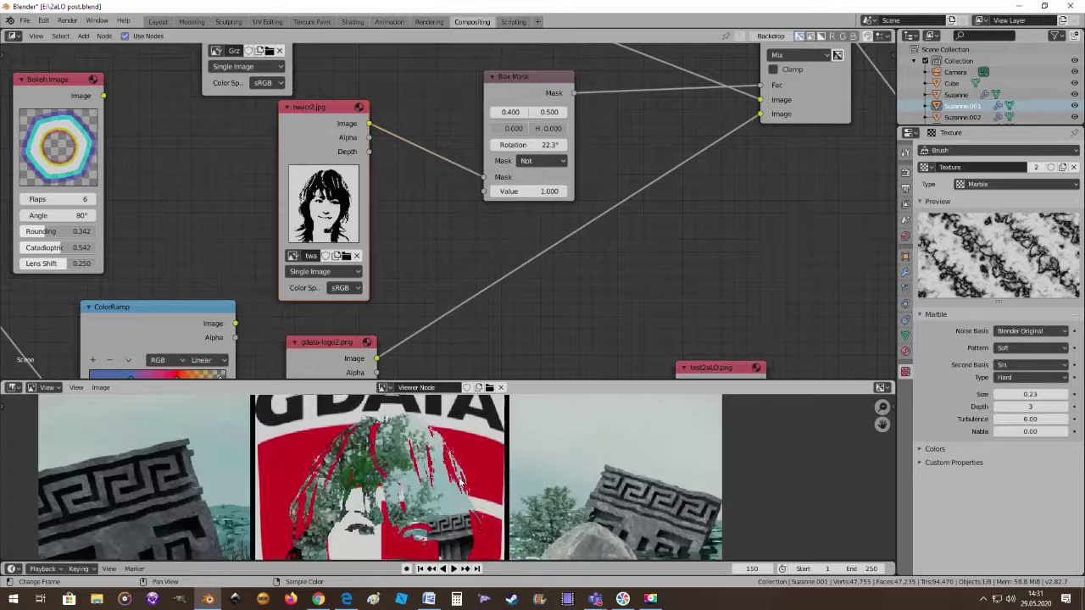
{"action": "scroll", "coordinate": [462, 482], "scroll_direction": "down", "scroll_amount": 4}
{"action": "scroll", "coordinate": [593, 339], "scroll_direction": "up", "scroll_amount": 1}
{"action": "scroll", "coordinate": [612, 338], "scroll_direction": "down", "scroll_amount": 1}
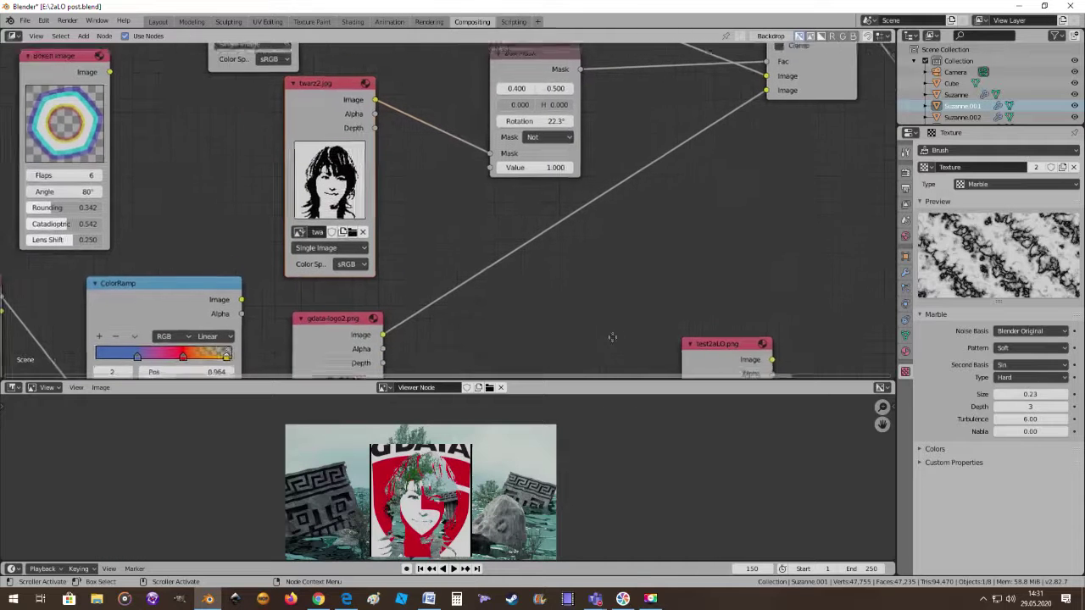
{"action": "scroll", "coordinate": [593, 332], "scroll_direction": "down", "scroll_amount": 1}
{"action": "scroll", "coordinate": [571, 330], "scroll_direction": "down", "scroll_amount": 1}
{"action": "scroll", "coordinate": [525, 338], "scroll_direction": "down", "scroll_amount": 2}
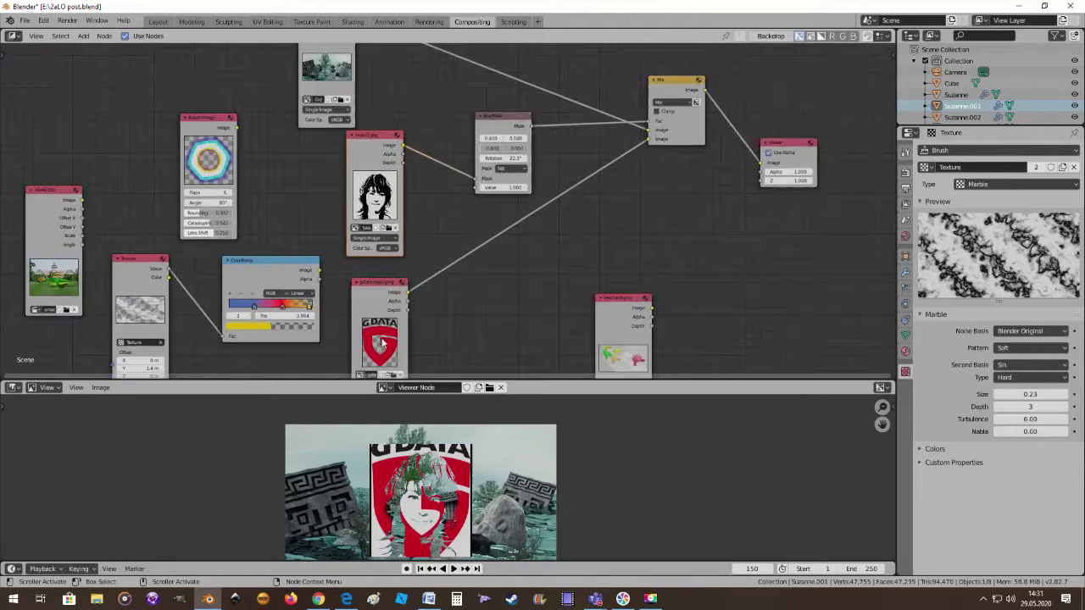
{"action": "mouse_move", "coordinate": [510, 327]}
{"action": "middle_mouse_down"}
{"action": "mouse_move", "coordinate": [480, 291]}
{"action": "mouse_move", "coordinate": [462, 330]}
{"action": "middle_mouse_up"}
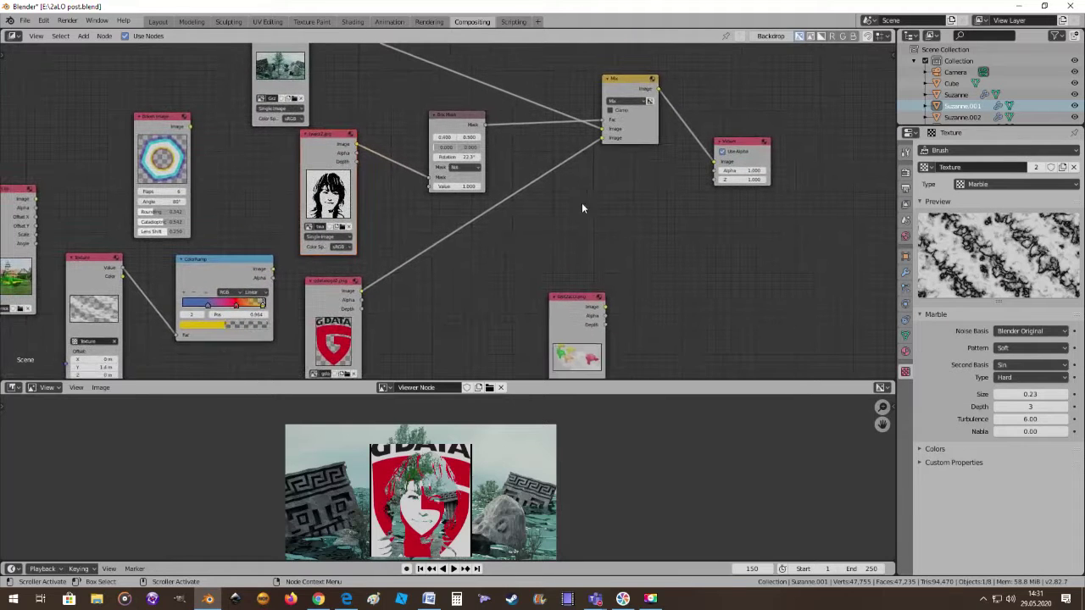
{"action": "middle_click_drag", "start_coordinate": [521, 276], "coordinate": [564, 224]}
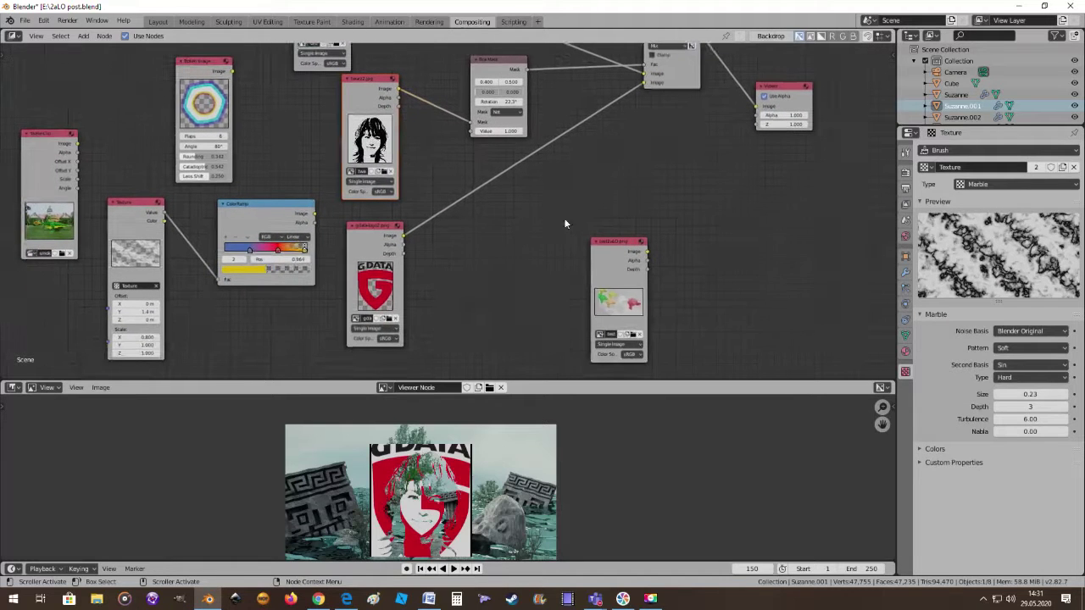
{"action": "left_click", "coordinate": [452, 210]}
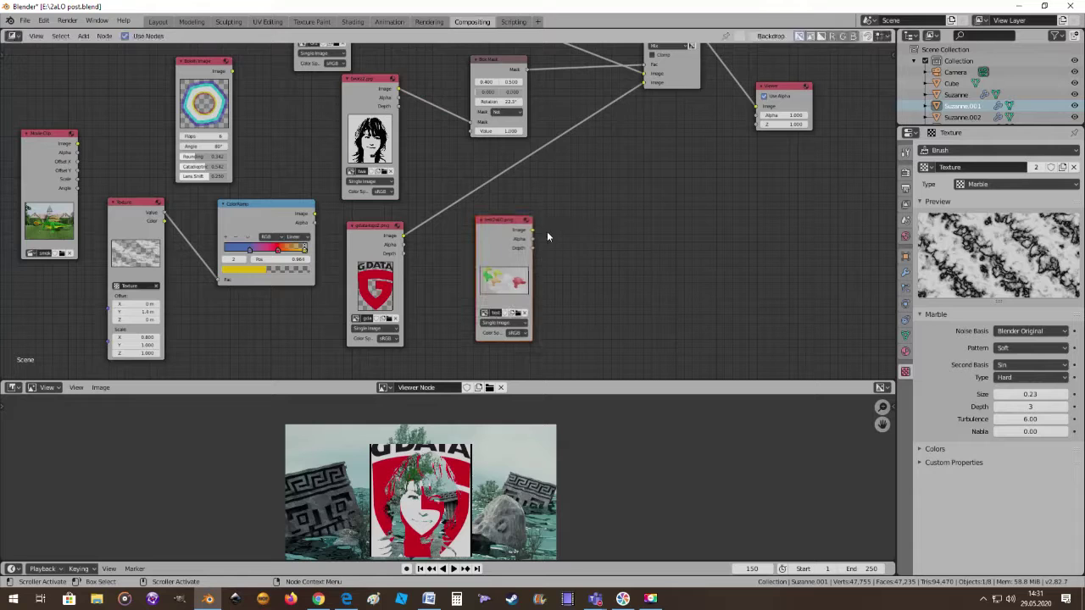
Link the test2aLO.png Image output into the Mix node's Image input
{"action": "left_click_drag", "start_coordinate": [532, 233], "coordinate": [643, 81]}
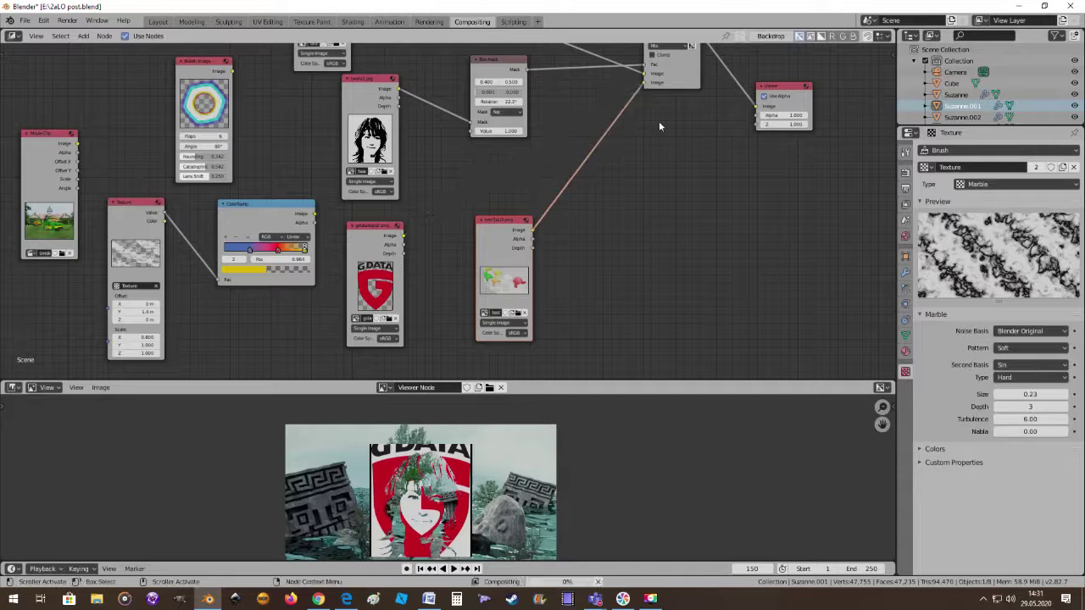
{"action": "scroll", "coordinate": [512, 471], "scroll_direction": "down", "scroll_amount": 1}
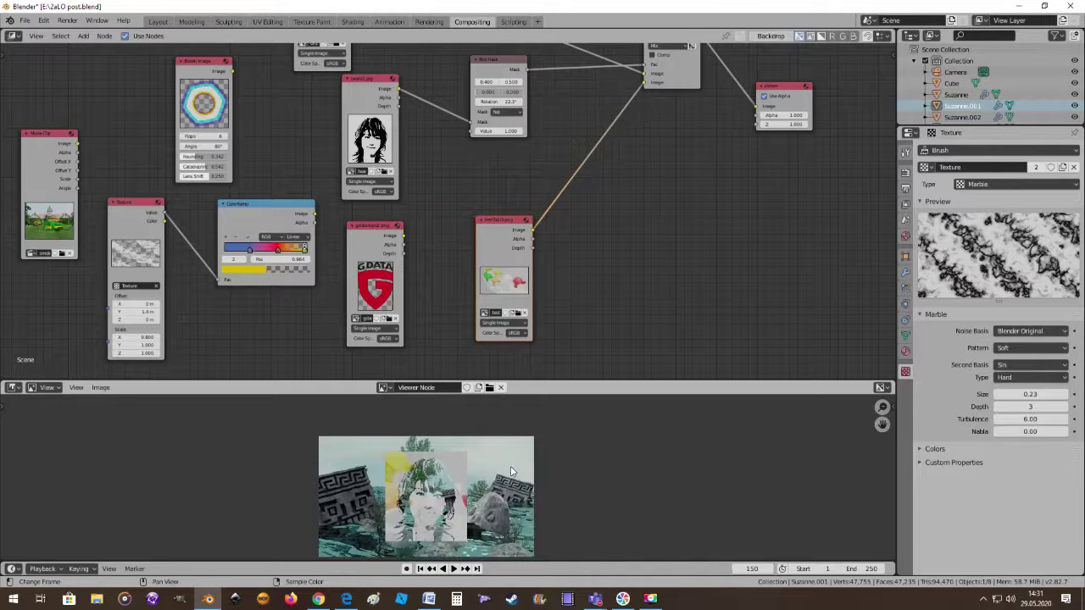
{"action": "scroll", "coordinate": [574, 331], "scroll_direction": "up", "scroll_amount": 1}
{"action": "scroll", "coordinate": [569, 327], "scroll_direction": "up", "scroll_amount": 1}
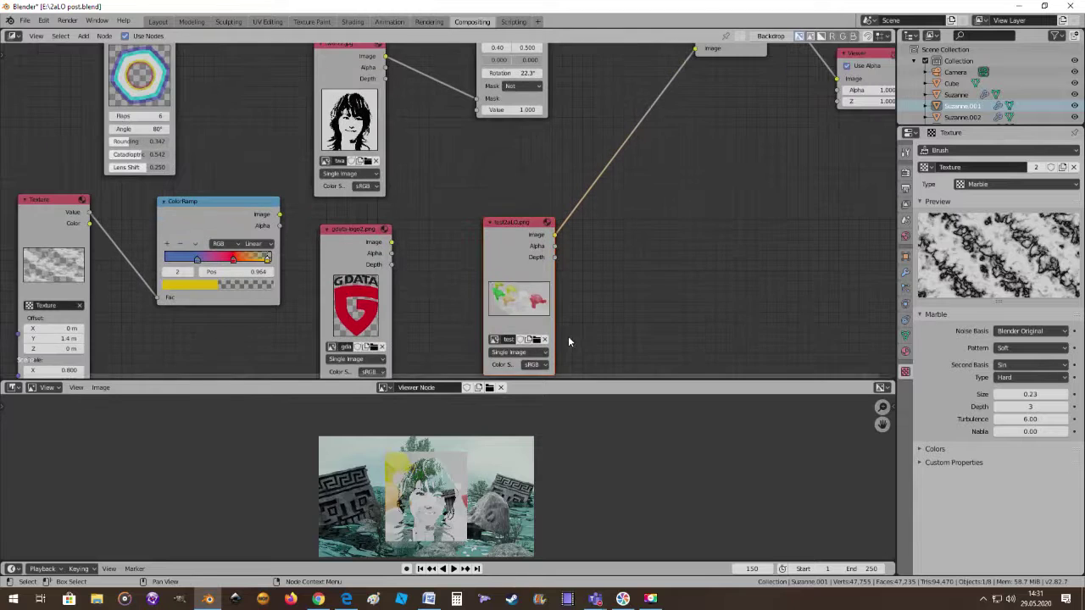
Position the Box Mask at X 0.40 and Y 2.00
{"action": "middle_click_drag", "start_coordinate": [605, 291], "coordinate": [593, 316]}
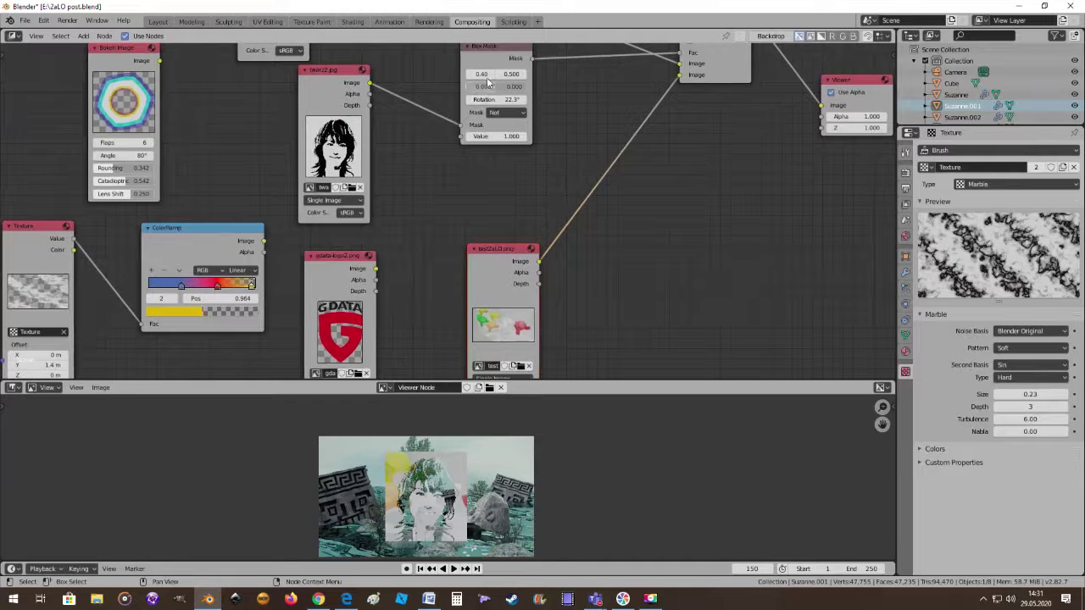
{"action": "key", "text": "Return"}
{"action": "left_click", "coordinate": [495, 74]}
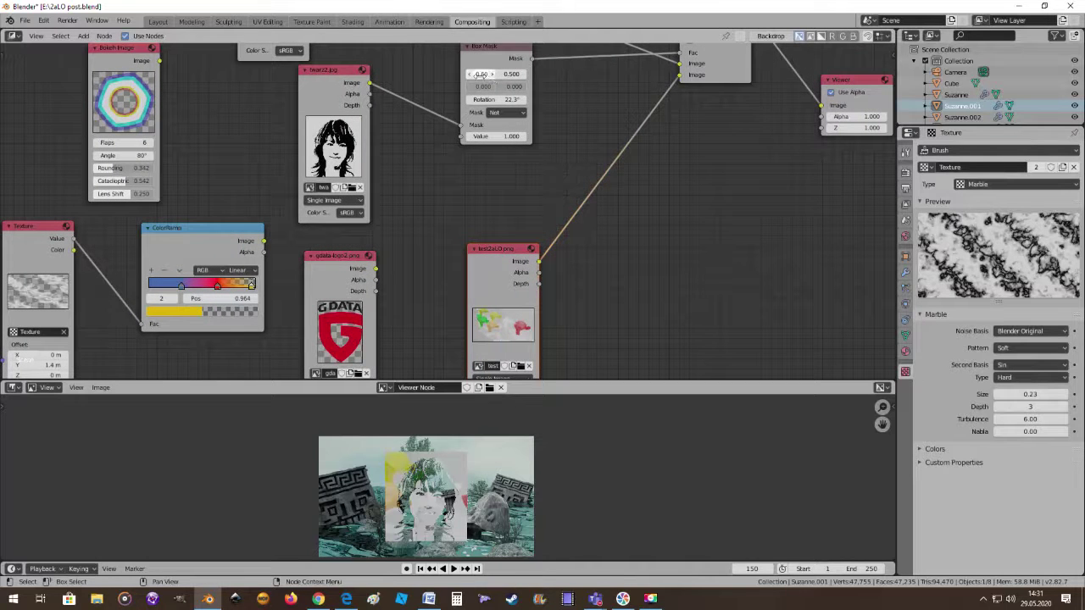
{"action": "left_click", "coordinate": [525, 76]}
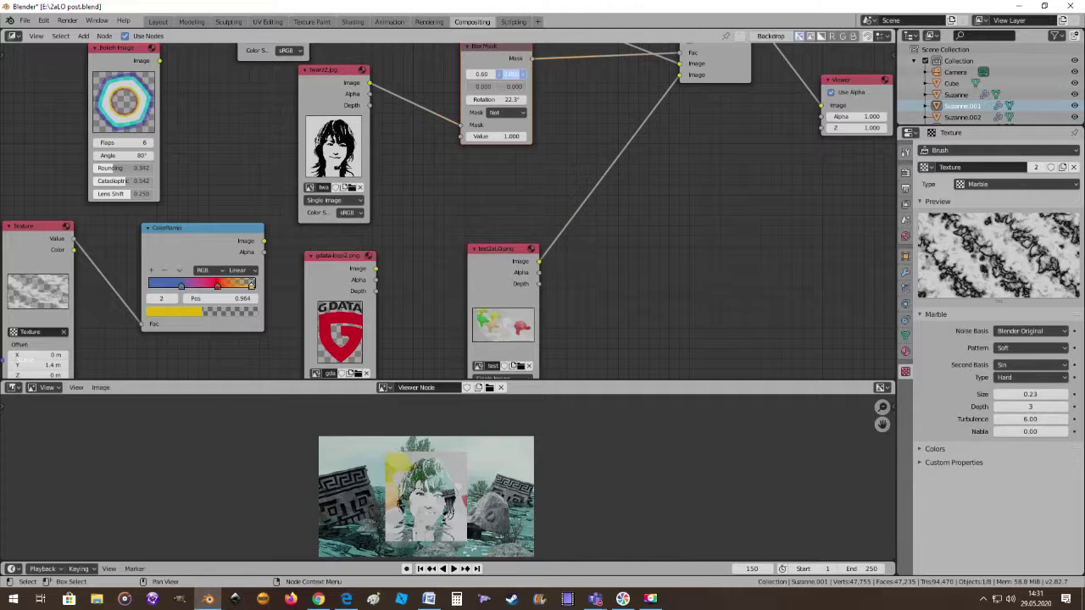
{"action": "key", "text": "Return"}
Resize the Box Mask to width 1.233 and height 1.333
{"action": "scroll", "coordinate": [473, 305], "scroll_direction": "up", "scroll_amount": 1}
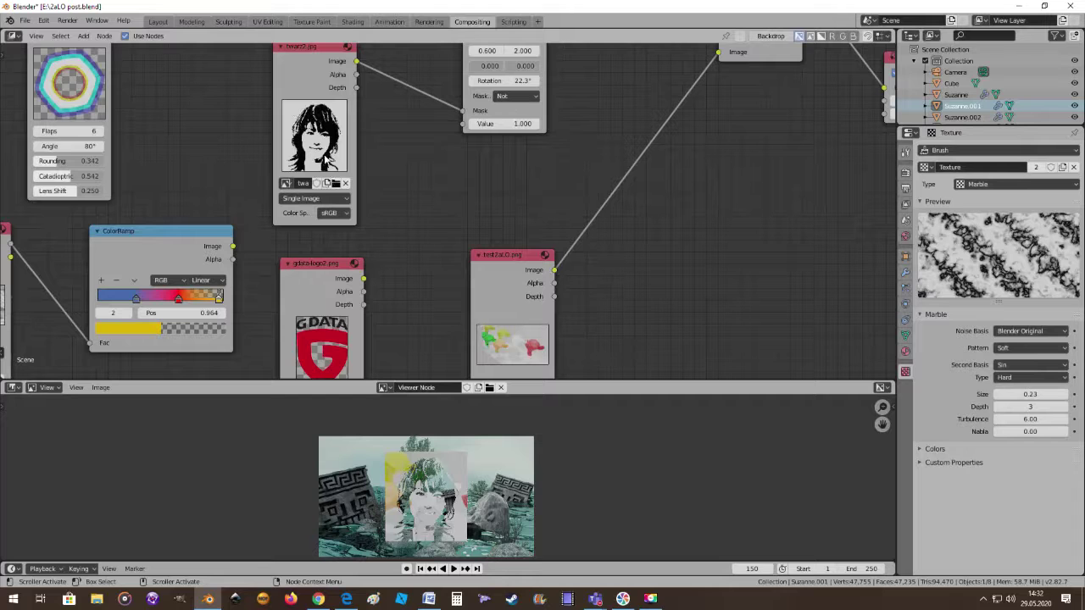
{"action": "scroll", "coordinate": [527, 190], "scroll_direction": "down", "scroll_amount": 1}
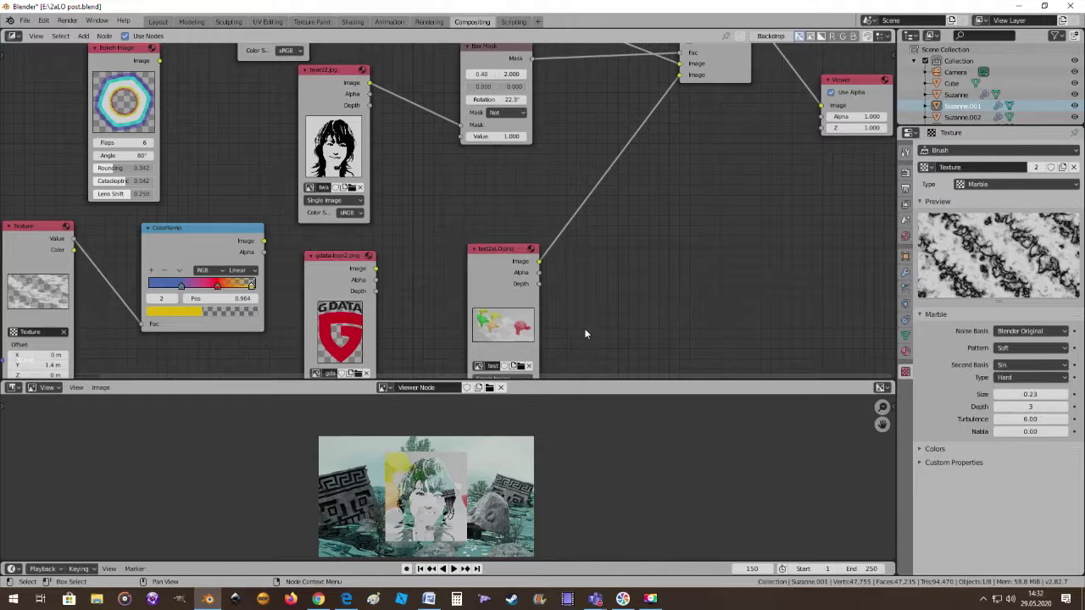
{"action": "scroll", "coordinate": [621, 332], "scroll_direction": "up", "scroll_amount": 1}
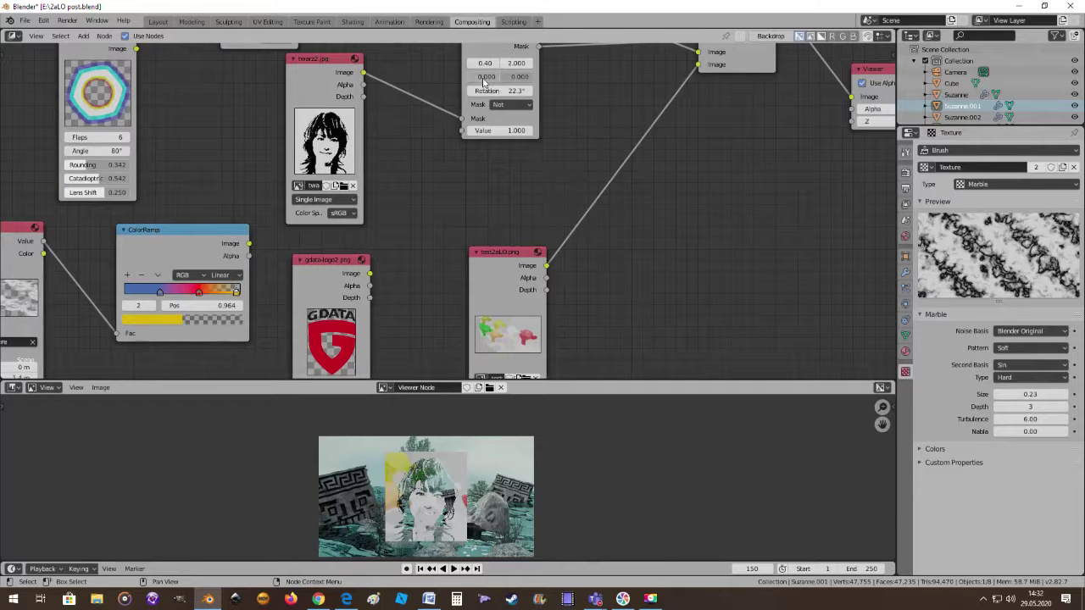
{"action": "left_click_drag", "start_coordinate": [492, 76], "coordinate": [559, 79]}
{"action": "left_click_drag", "start_coordinate": [485, 77], "coordinate": [500, 85]}
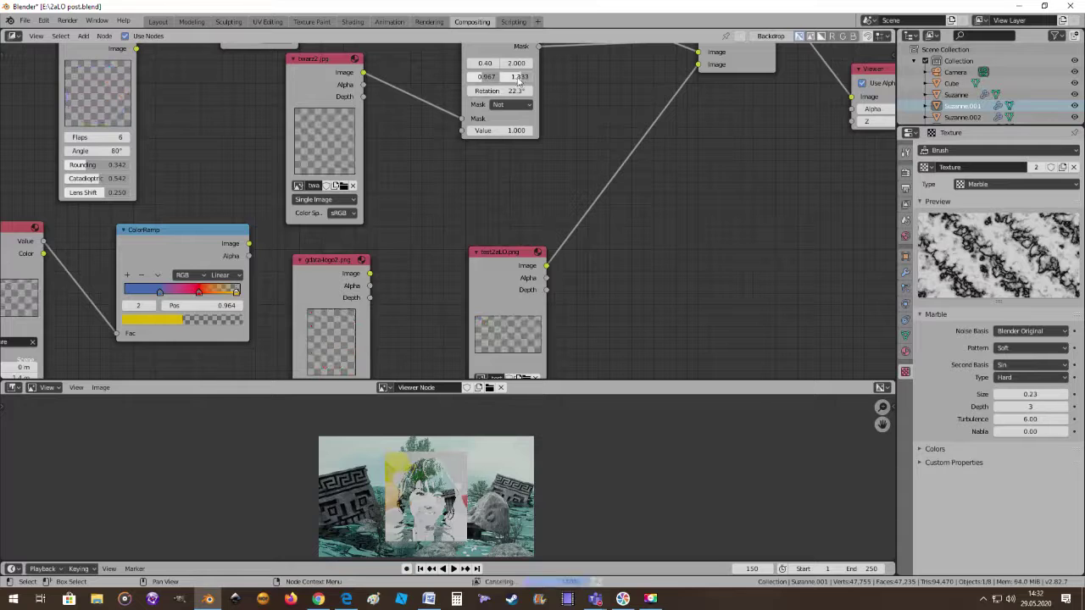
{"action": "left_click_drag", "start_coordinate": [485, 76], "coordinate": [500, 76]}
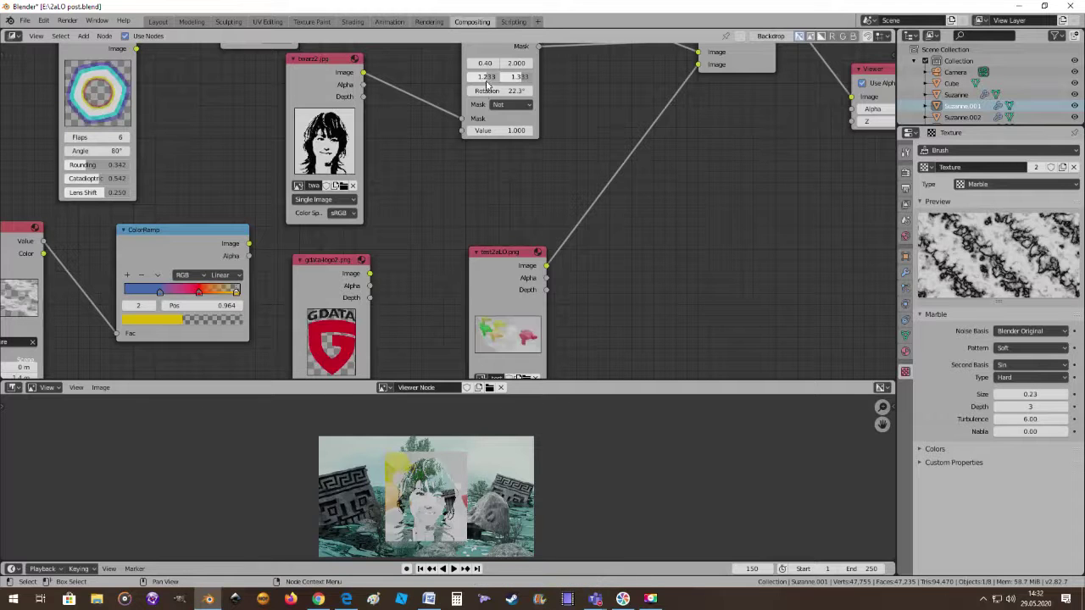
{"action": "scroll", "coordinate": [128, 132], "scroll_direction": "down", "scroll_amount": 1}
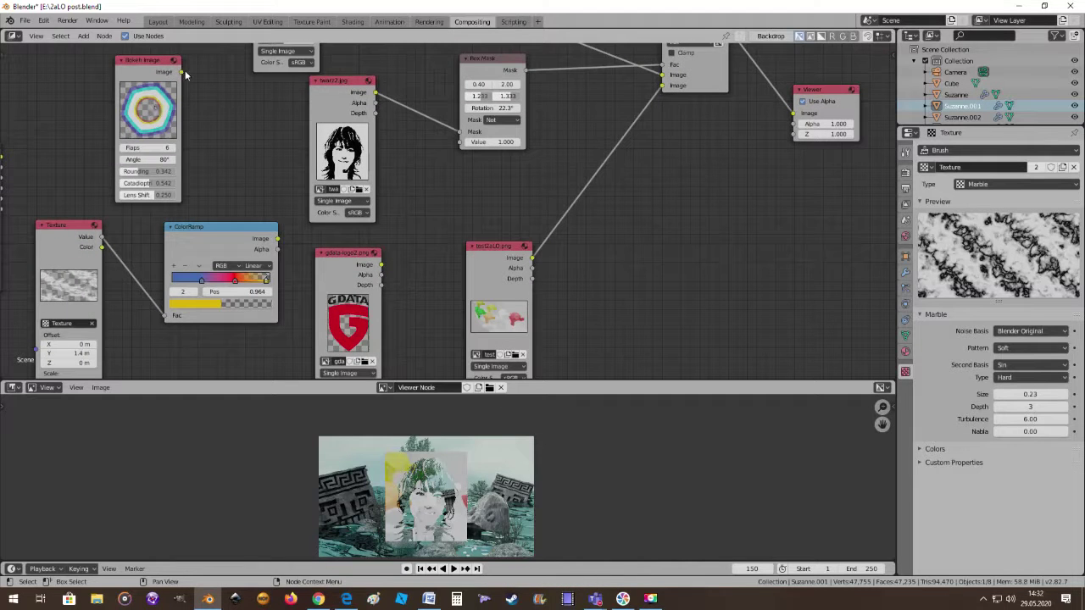
Link the Bokeh Image output into the Box Mask Value input and shift the texture image node left
{"action": "left_click_drag", "start_coordinate": [180, 71], "coordinate": [461, 142]}
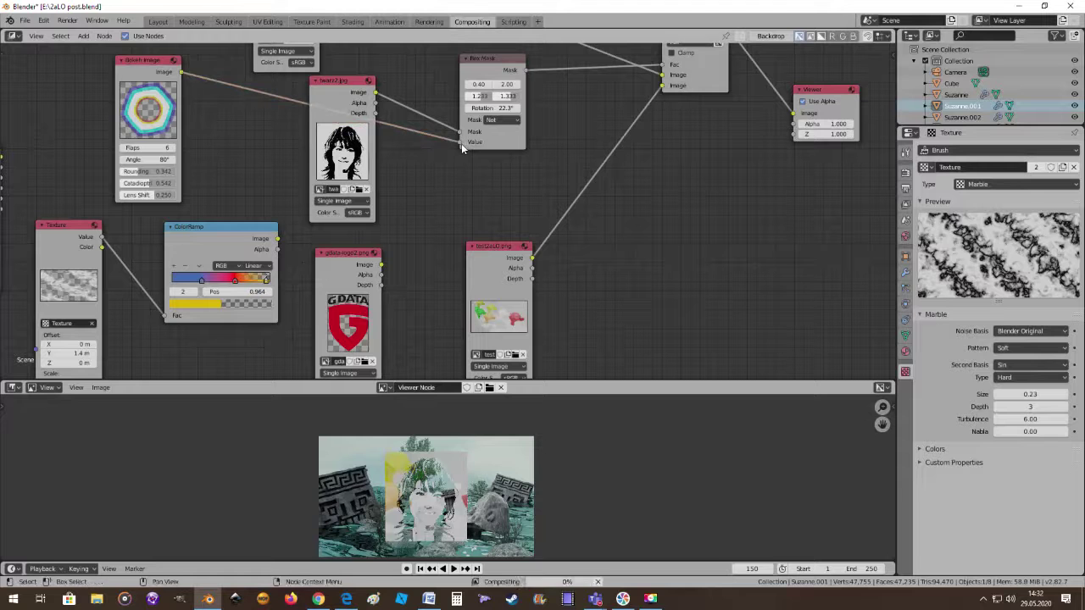
{"action": "scroll", "coordinate": [493, 190], "scroll_direction": "up", "scroll_amount": 1}
{"action": "scroll", "coordinate": [470, 489], "scroll_direction": "up", "scroll_amount": 2}
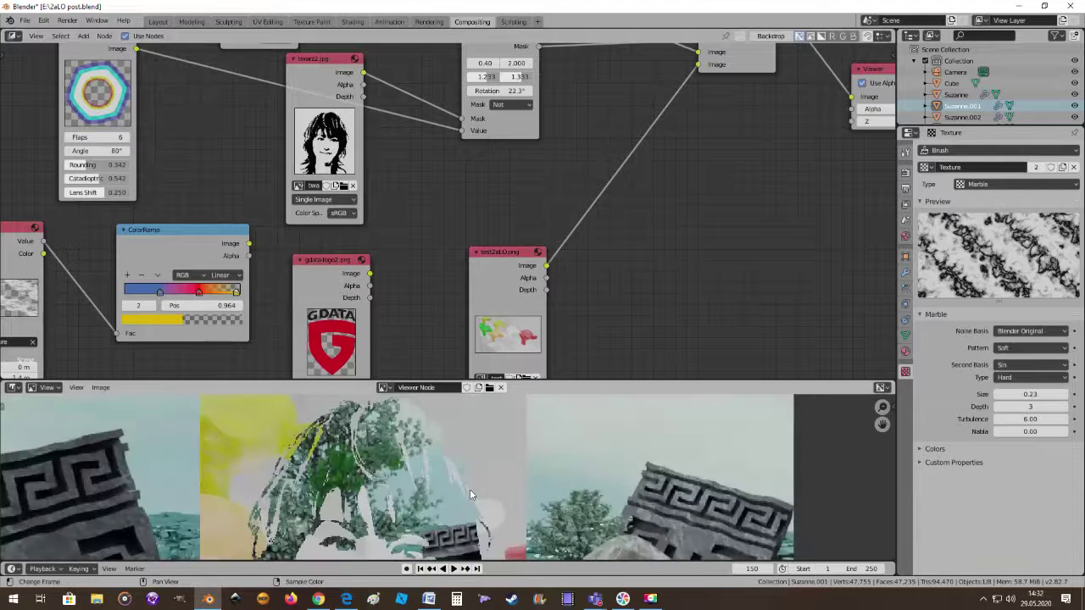
{"action": "scroll", "coordinate": [469, 494], "scroll_direction": "down", "scroll_amount": 1}
{"action": "scroll", "coordinate": [469, 494], "scroll_direction": "down", "scroll_amount": 3}
{"action": "scroll", "coordinate": [561, 271], "scroll_direction": "down", "scroll_amount": 1}
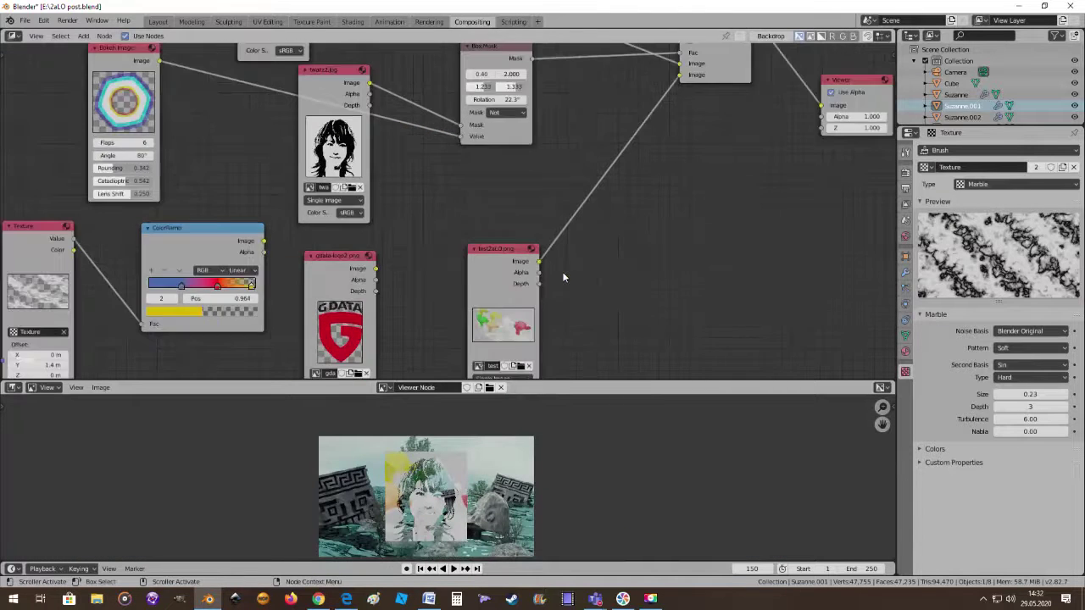
{"action": "scroll", "coordinate": [543, 261], "scroll_direction": "down", "scroll_amount": 1}
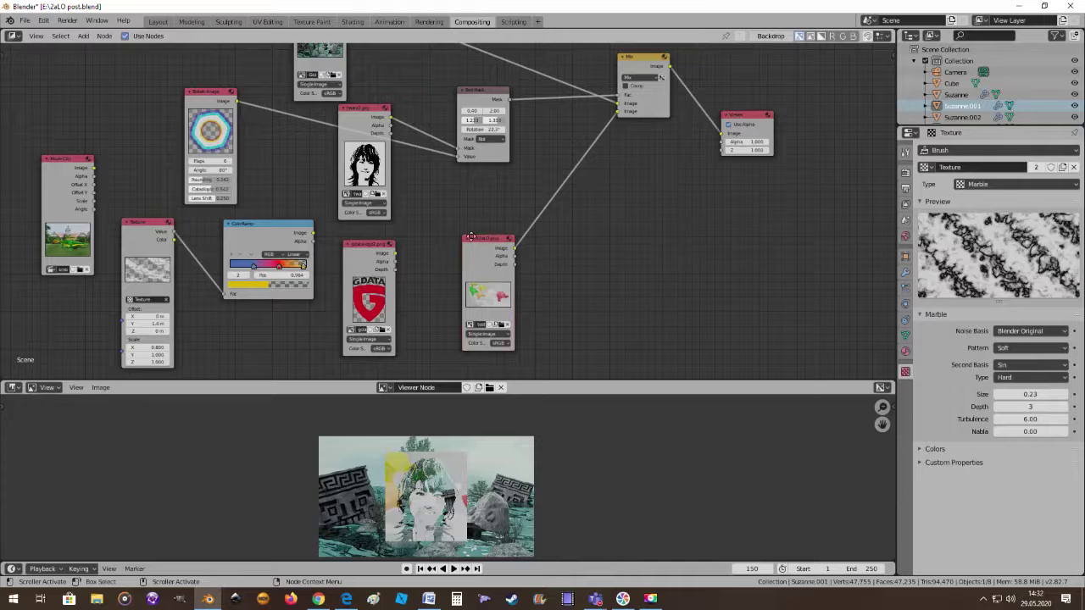
{"action": "left_click_drag", "start_coordinate": [471, 237], "coordinate": [449, 230]}
{"action": "scroll", "coordinate": [451, 217], "scroll_direction": "up", "scroll_amount": 2}
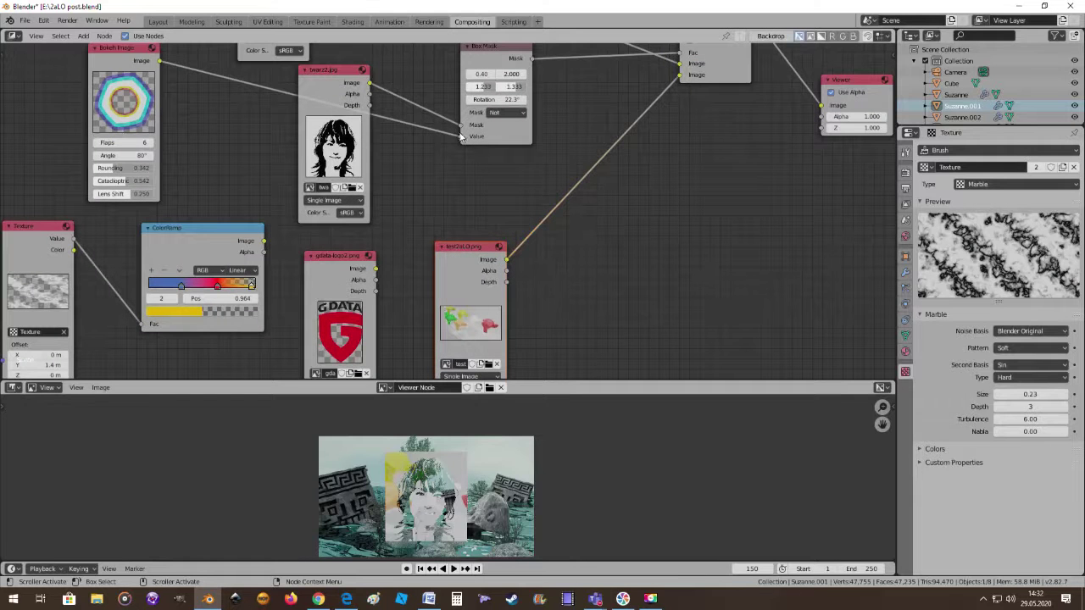
Disconnect the Bokeh Image and route the G DATA image through the Box Mask into the Mix node
{"action": "left_click_drag", "start_coordinate": [462, 140], "coordinate": [430, 139]}
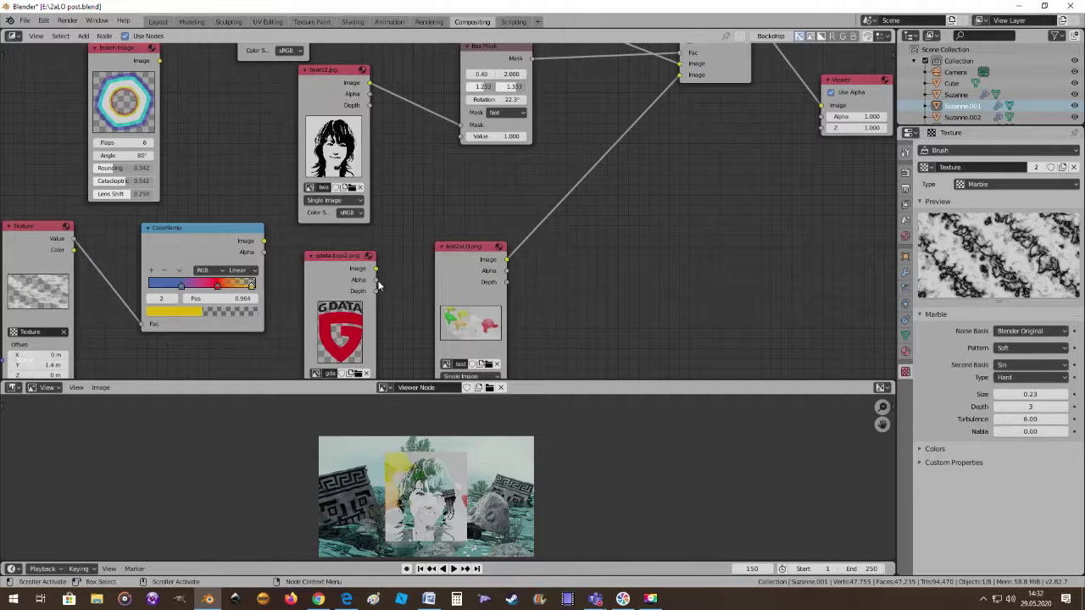
{"action": "left_click_drag", "start_coordinate": [375, 268], "coordinate": [461, 125]}
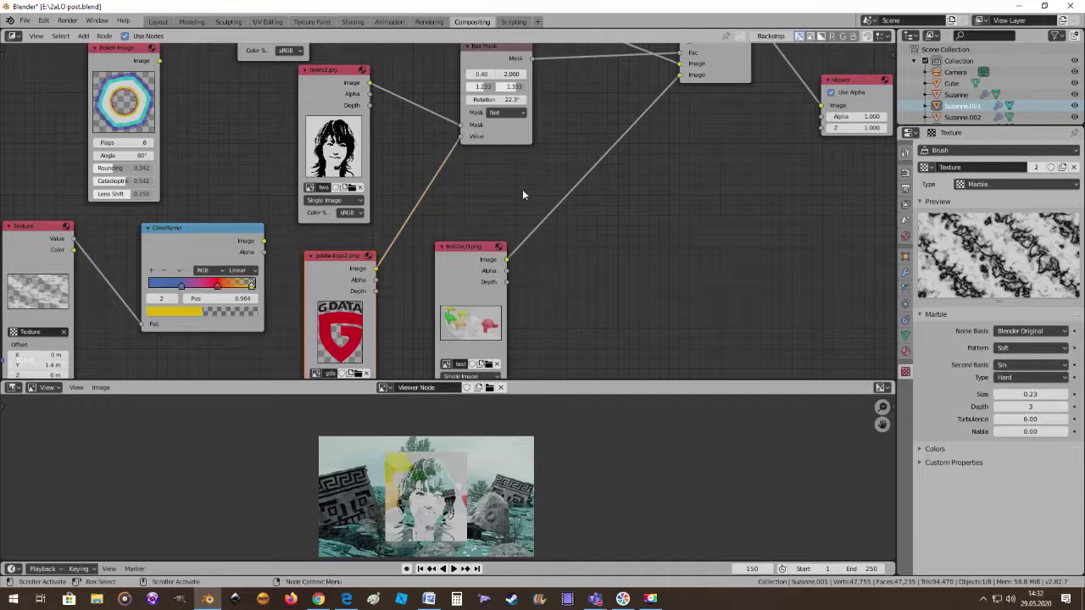
{"action": "scroll", "coordinate": [522, 191], "scroll_direction": "down", "scroll_amount": 1}
{"action": "scroll", "coordinate": [522, 203], "scroll_direction": "down", "scroll_amount": 1}
{"action": "left_click_drag", "start_coordinate": [458, 152], "coordinate": [632, 104]}
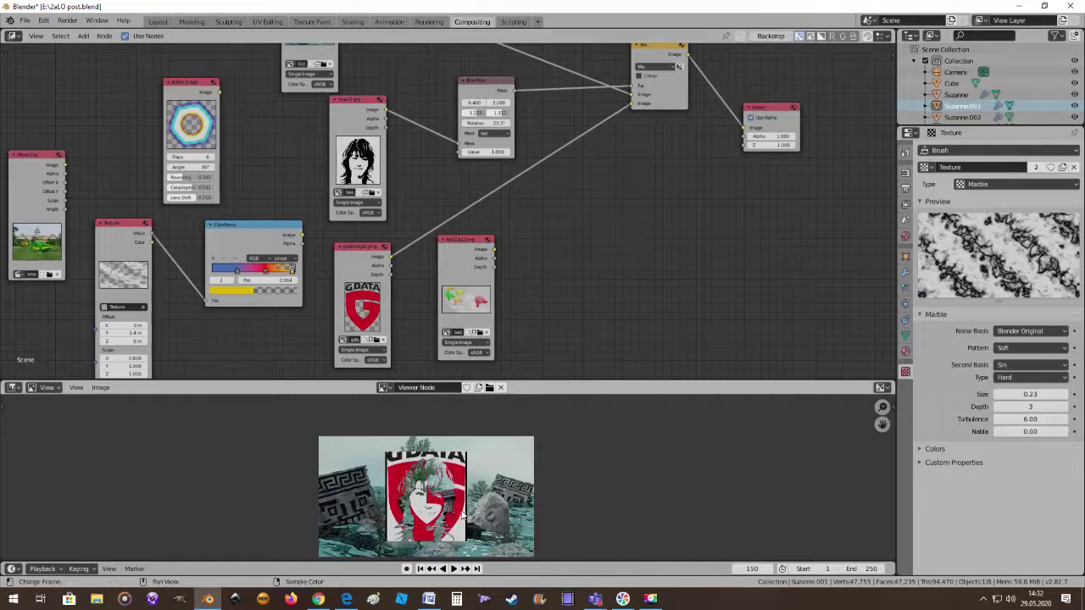
Feed the Bokeh Image into the Box Mask's Mask input for a circular cutout through the logo
{"action": "scroll", "coordinate": [447, 481], "scroll_direction": "up", "scroll_amount": 2}
{"action": "scroll", "coordinate": [448, 481], "scroll_direction": "down", "scroll_amount": 1}
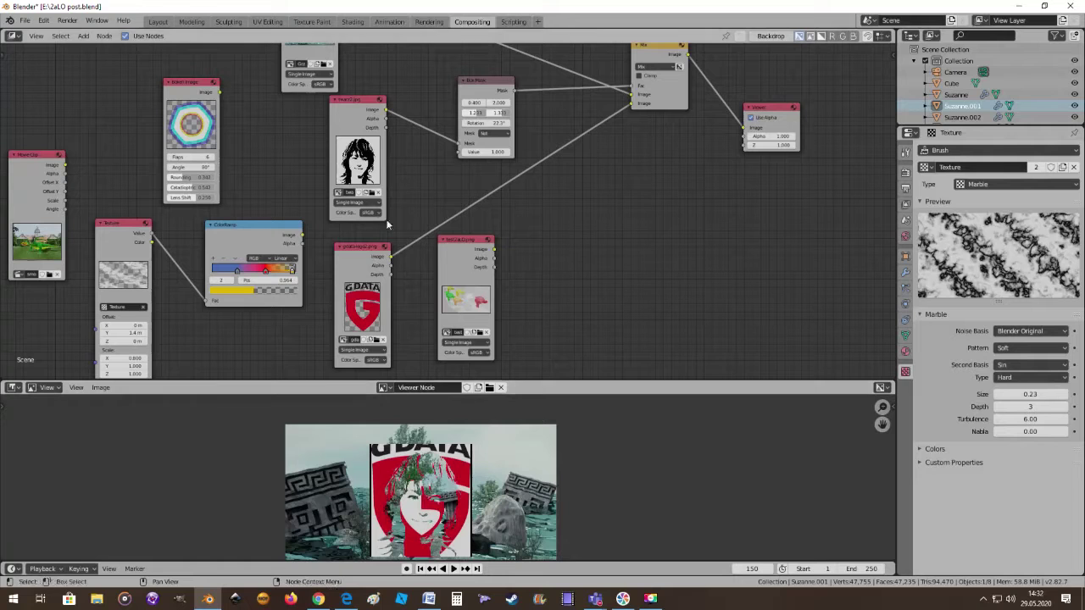
{"action": "scroll", "coordinate": [512, 556], "scroll_direction": "up", "scroll_amount": 2}
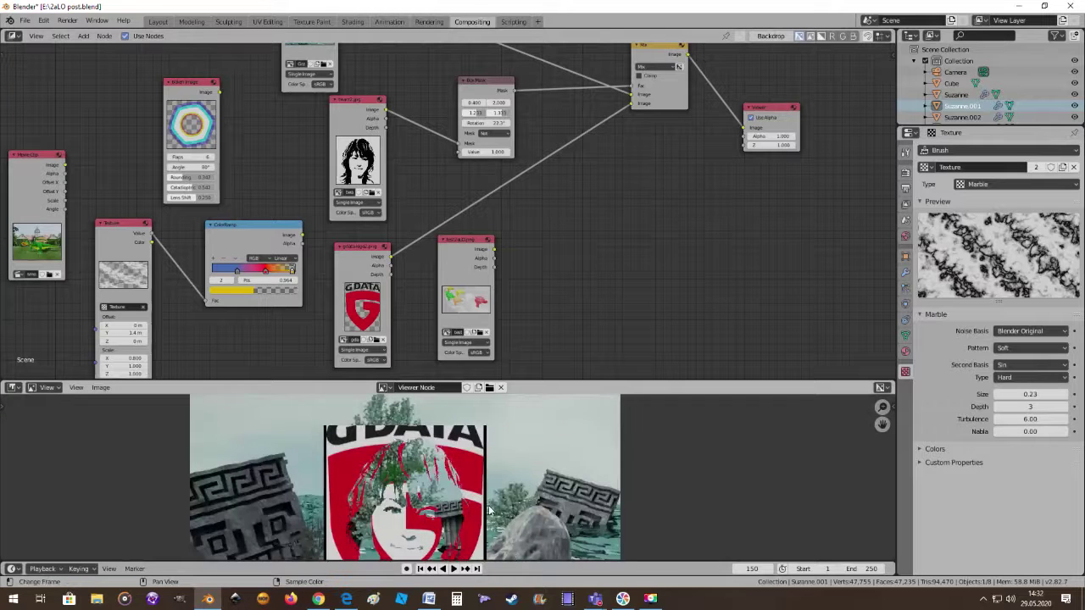
{"action": "scroll", "coordinate": [489, 508], "scroll_direction": "down", "scroll_amount": 2}
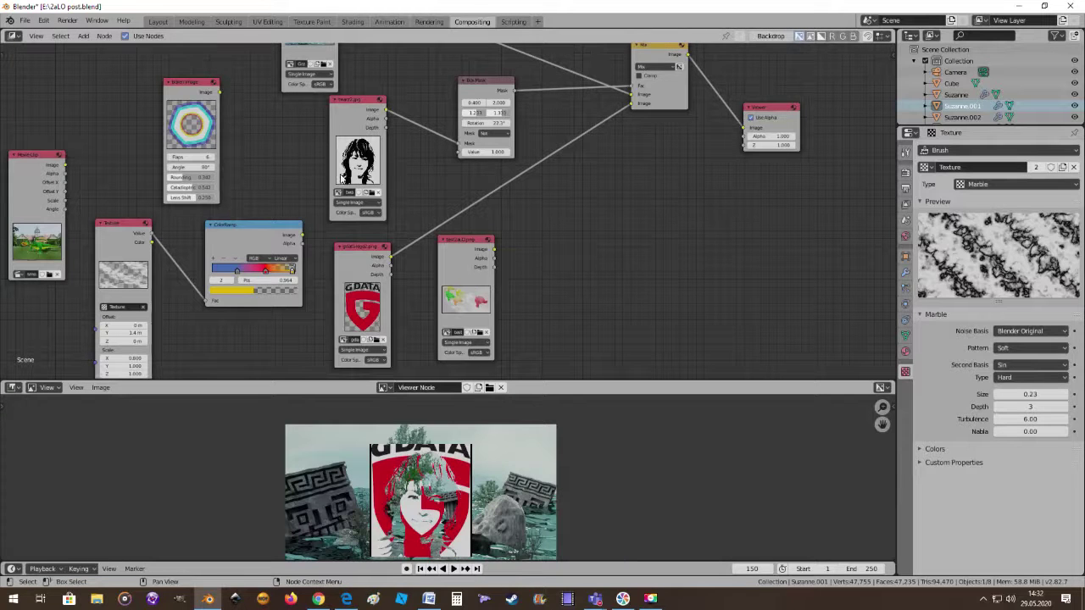
{"action": "scroll", "coordinate": [211, 68], "scroll_direction": "up", "scroll_amount": 1}
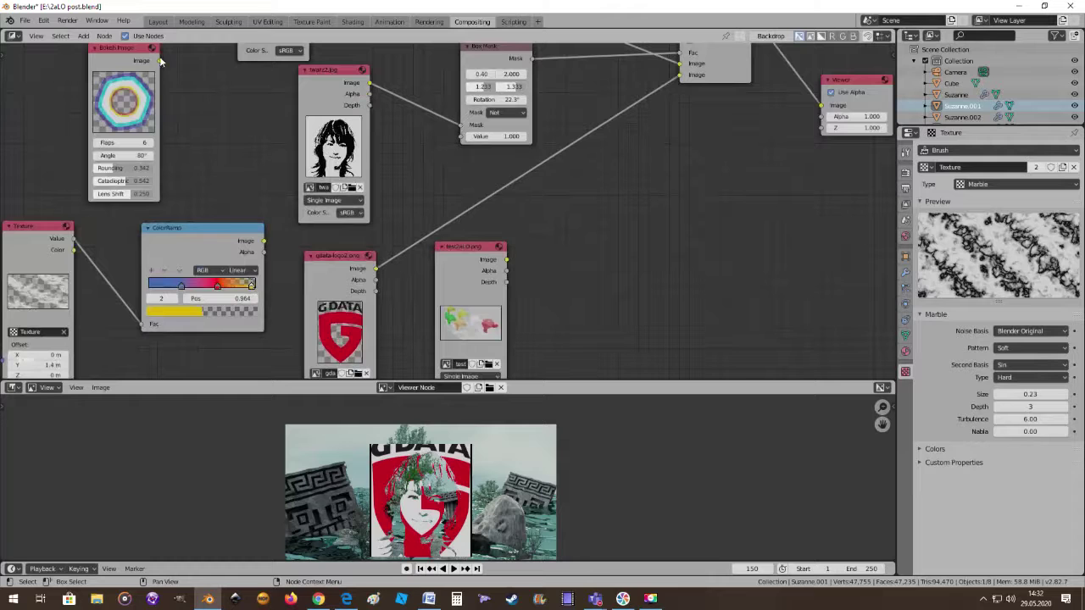
{"action": "left_click_drag", "start_coordinate": [159, 60], "coordinate": [460, 124]}
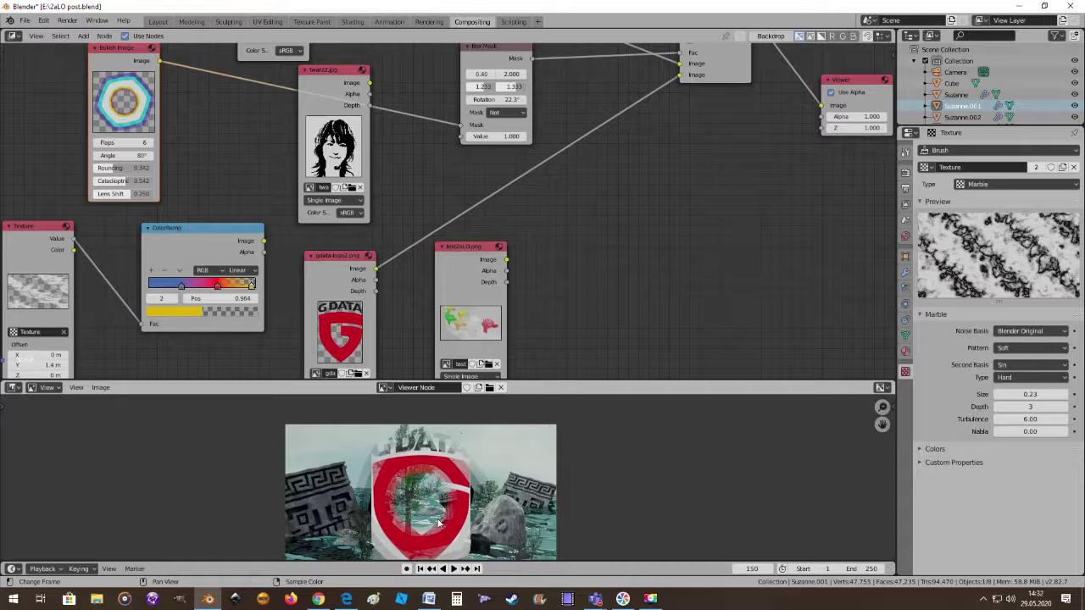
{"action": "scroll", "coordinate": [498, 471], "scroll_direction": "down", "scroll_amount": 2}
{"action": "scroll", "coordinate": [569, 230], "scroll_direction": "down", "scroll_amount": 1}
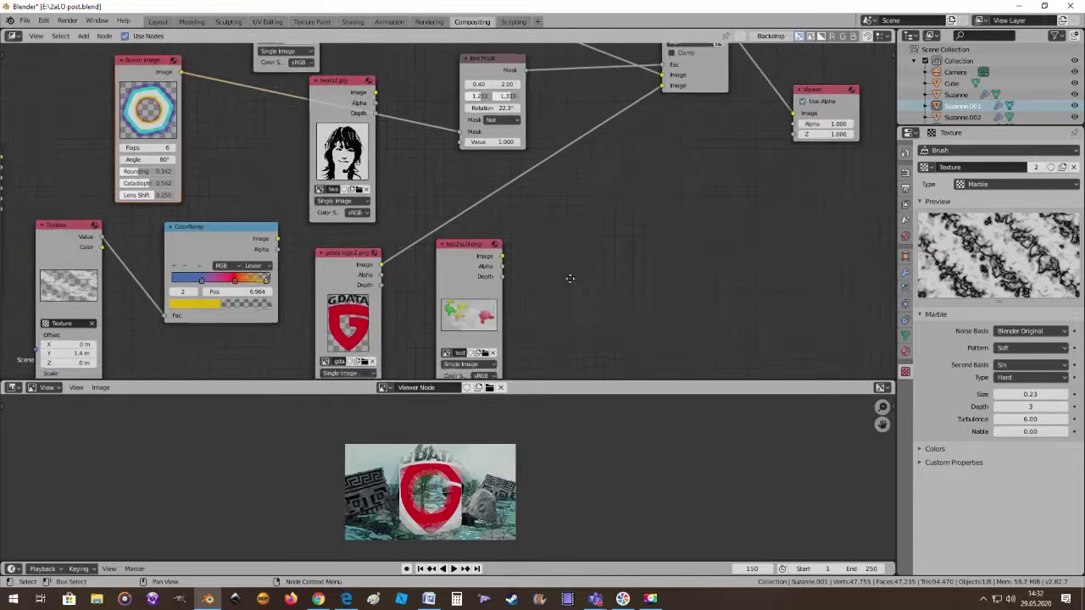
{"action": "scroll", "coordinate": [294, 161], "scroll_direction": "up", "scroll_amount": 2, "text": "shift"}
Nudge the iwarz2.jpg node aside and delete the Box Mask node
{"action": "left_click_drag", "start_coordinate": [323, 145], "coordinate": [317, 154]}
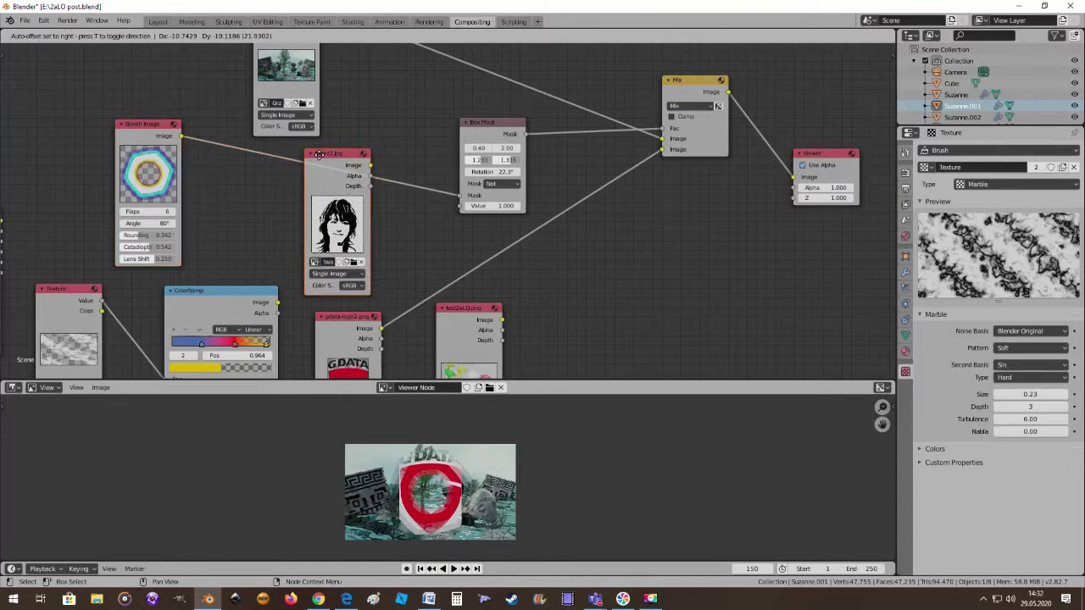
{"action": "left_click", "coordinate": [512, 123]}
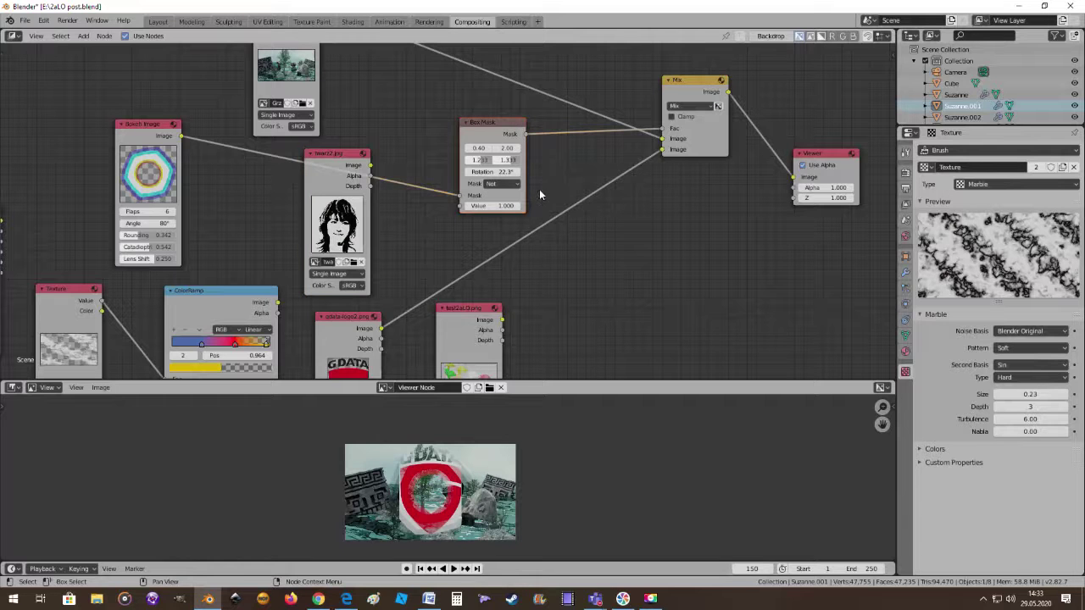
{"action": "key", "text": "x"}
Insert a Matte > Channel Key node on the logo-to-Mix link and set the Mix factor to 1.000
{"action": "left_click", "coordinate": [82, 38]}
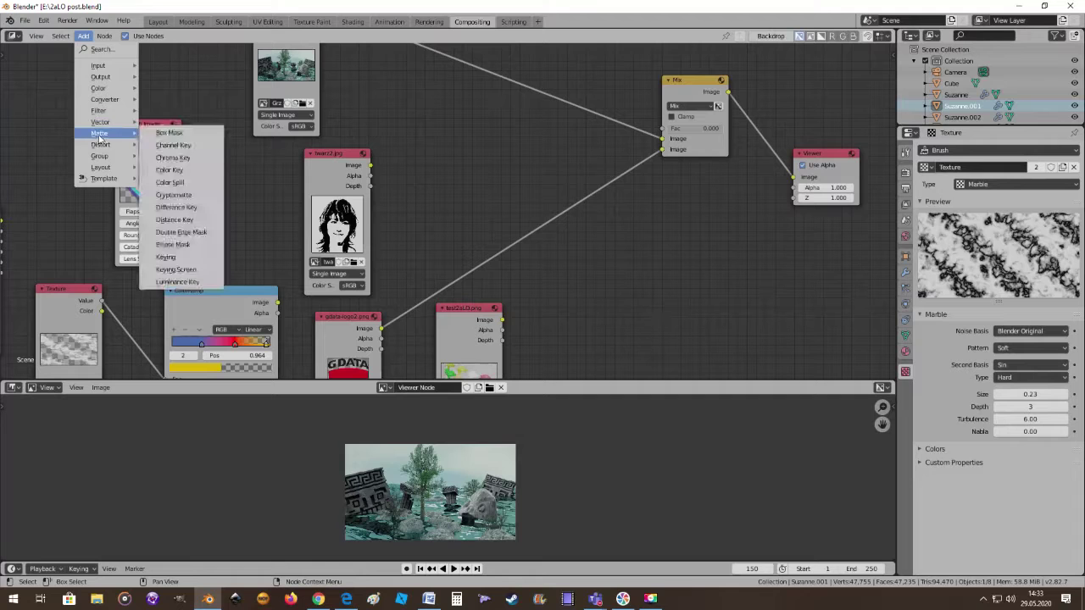
{"action": "mouse_move", "coordinate": [100, 133]}
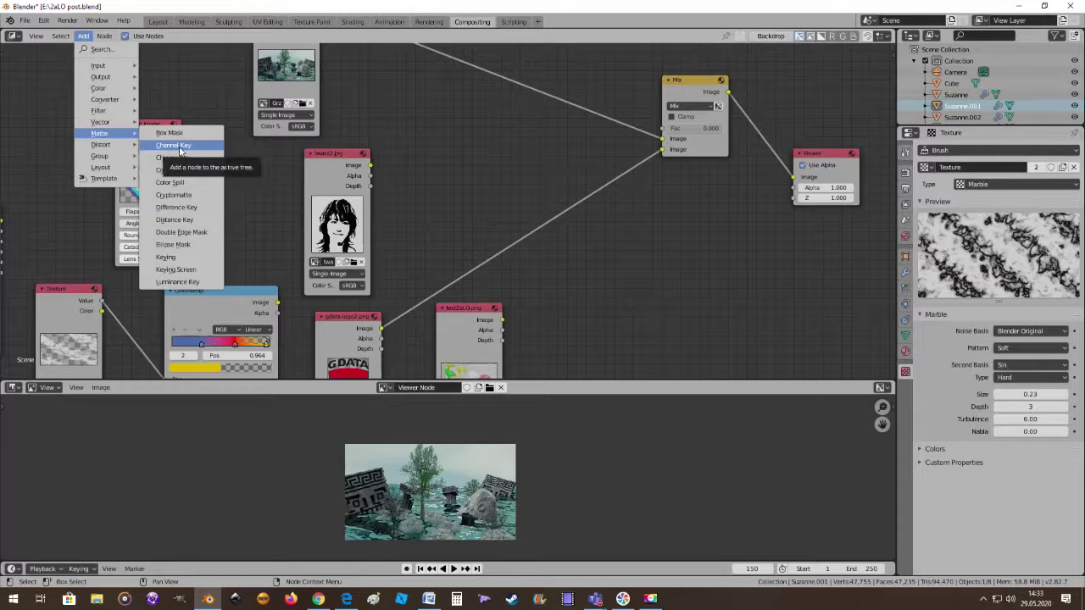
{"action": "left_click", "coordinate": [168, 146]}
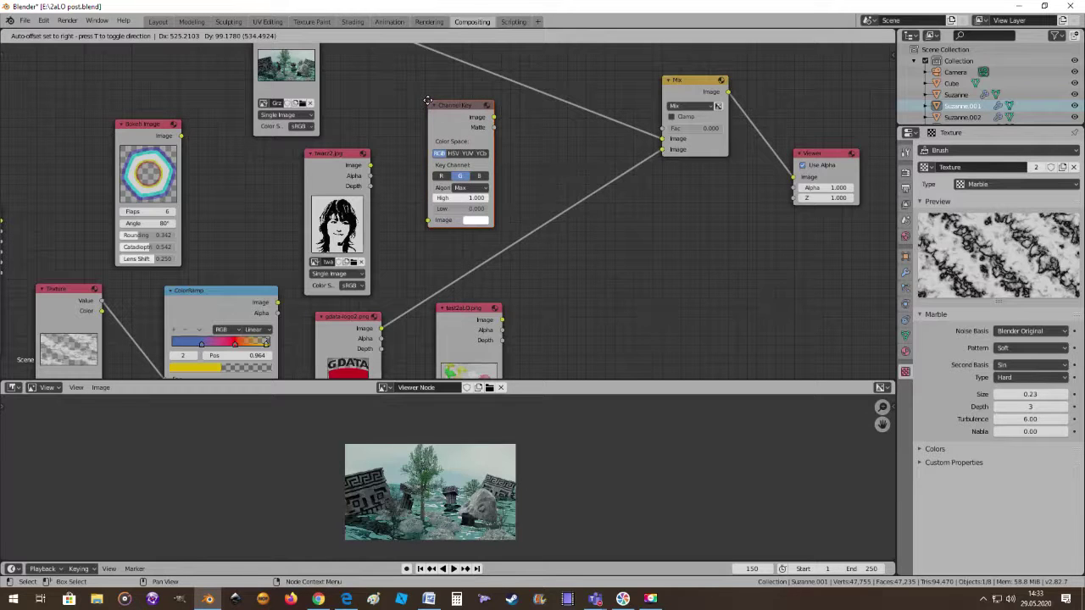
{"action": "left_click_drag", "start_coordinate": [428, 101], "coordinate": [517, 173]}
{"action": "left_click", "coordinate": [517, 173]}
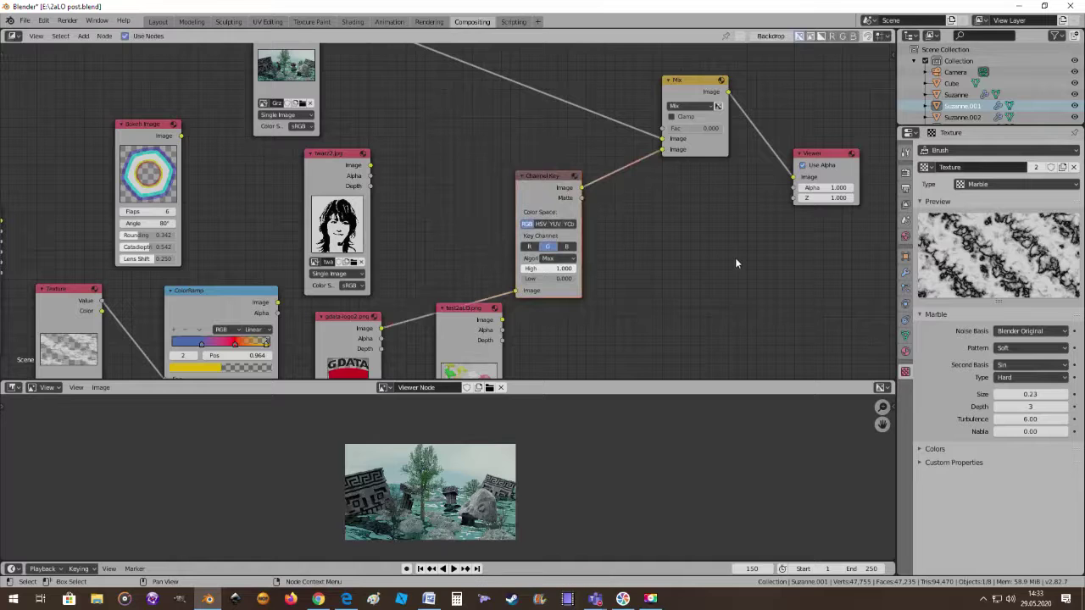
{"action": "left_click_drag", "start_coordinate": [454, 340], "coordinate": [499, 371]}
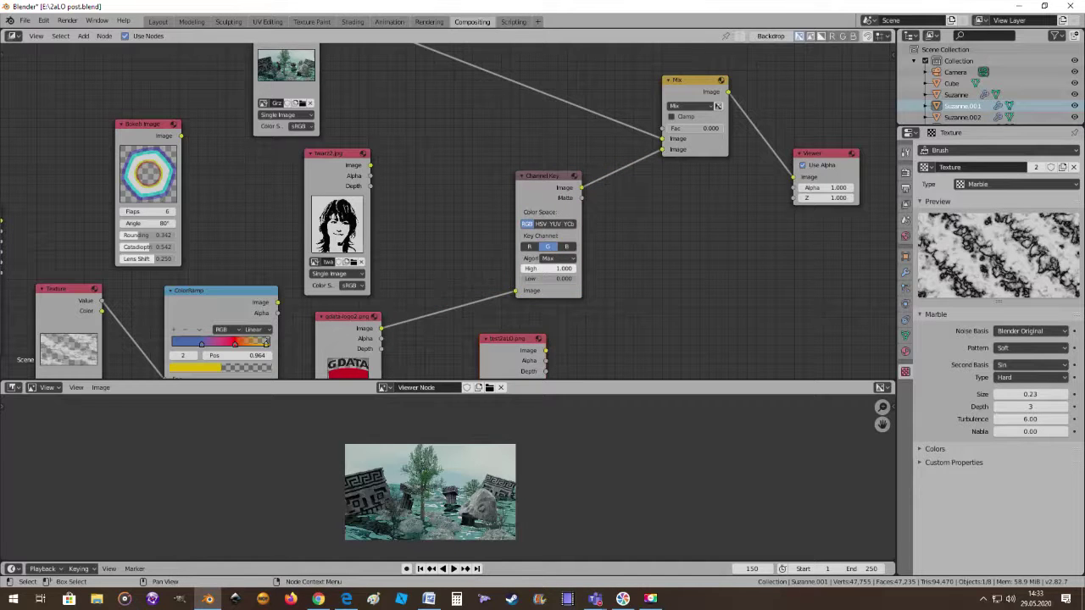
{"action": "left_click_drag", "start_coordinate": [690, 128], "coordinate": [720, 128]}
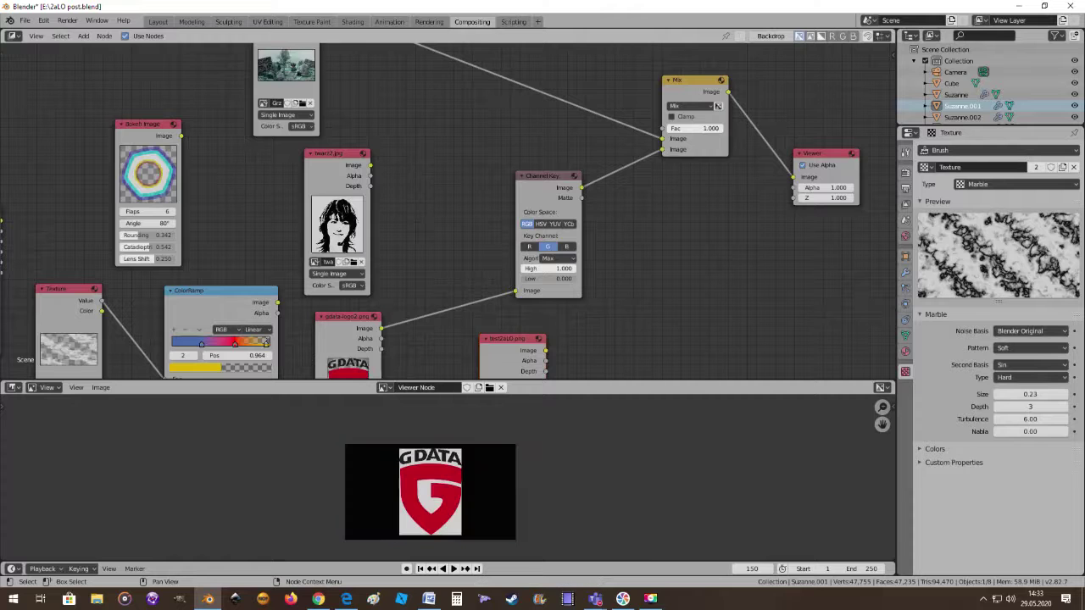
{"action": "scroll", "coordinate": [619, 234], "scroll_direction": "up", "scroll_amount": 1}
Set the Channel Key to key R with the Single algorithm, limited by G, High 0.550, Low 0.492
{"action": "scroll", "coordinate": [678, 237], "scroll_direction": "up", "scroll_amount": 2}
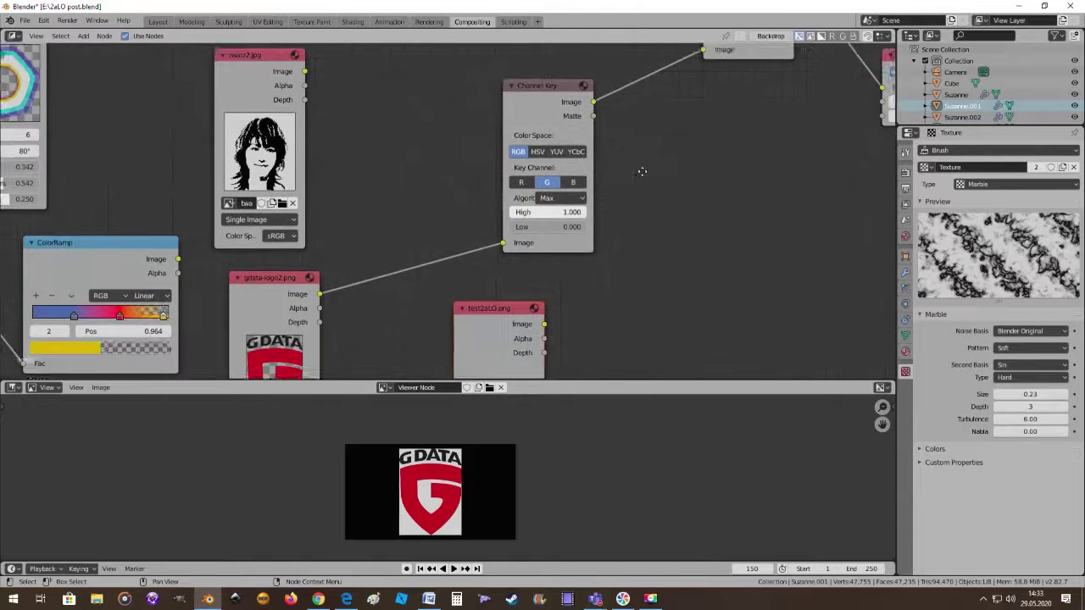
{"action": "scroll", "coordinate": [627, 161], "scroll_direction": "up", "scroll_amount": 2}
{"action": "left_click_drag", "start_coordinate": [521, 170], "coordinate": [483, 170]}
{"action": "scroll", "coordinate": [449, 212], "scroll_direction": "up", "scroll_amount": 1}
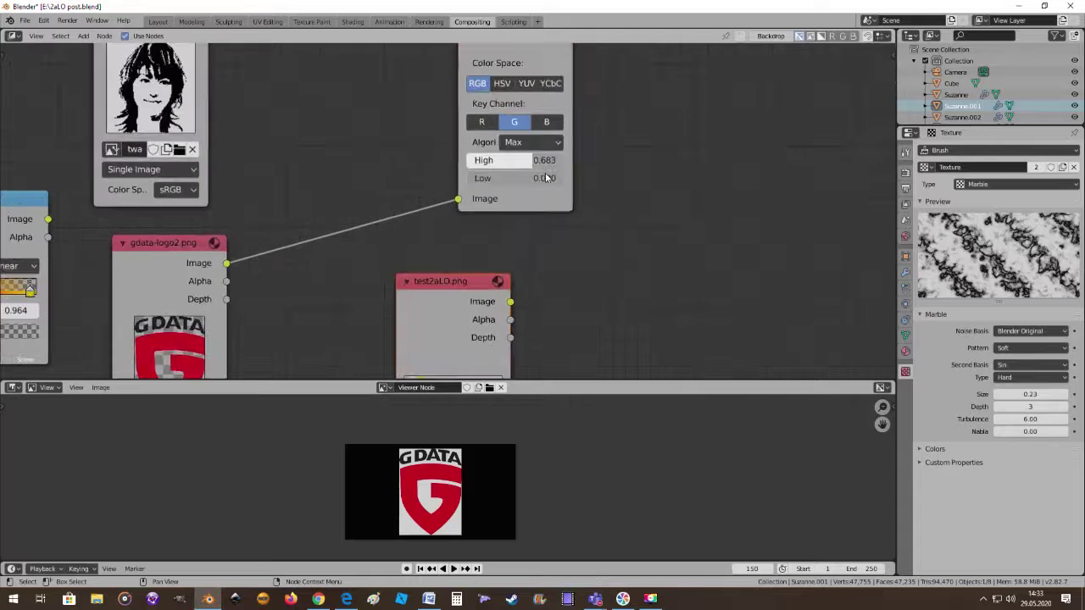
{"action": "left_click", "coordinate": [482, 124]}
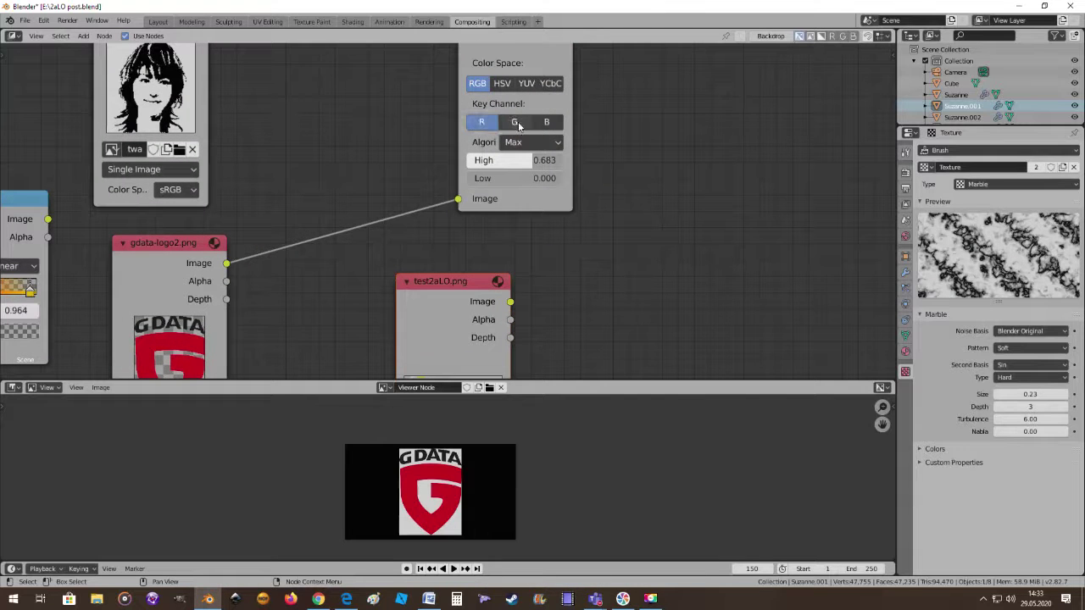
{"action": "left_click", "coordinate": [556, 144]}
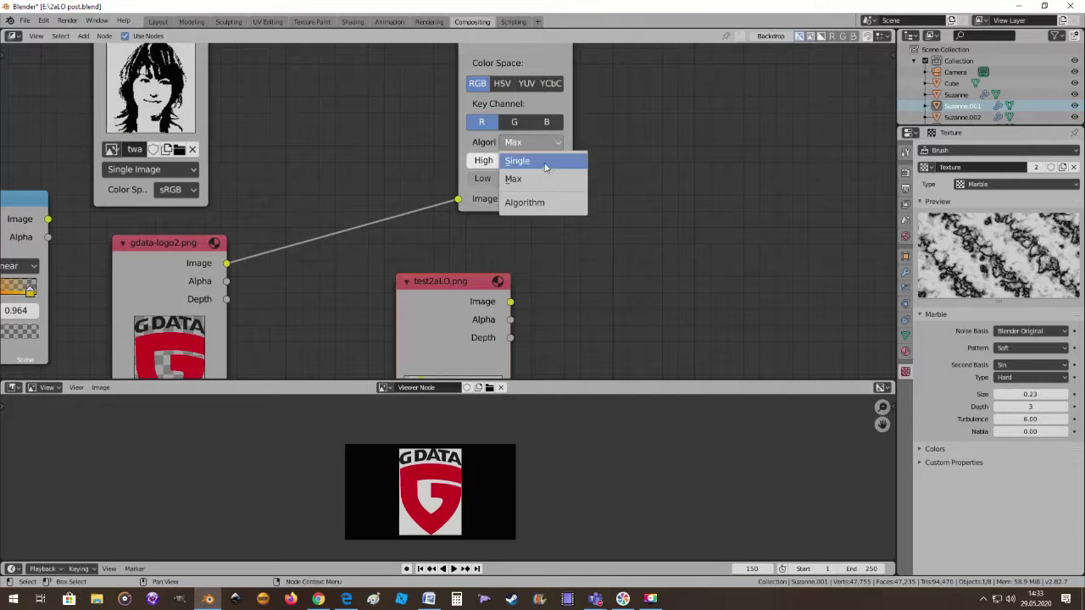
{"action": "left_click", "coordinate": [543, 162]}
{"action": "left_click", "coordinate": [514, 179]}
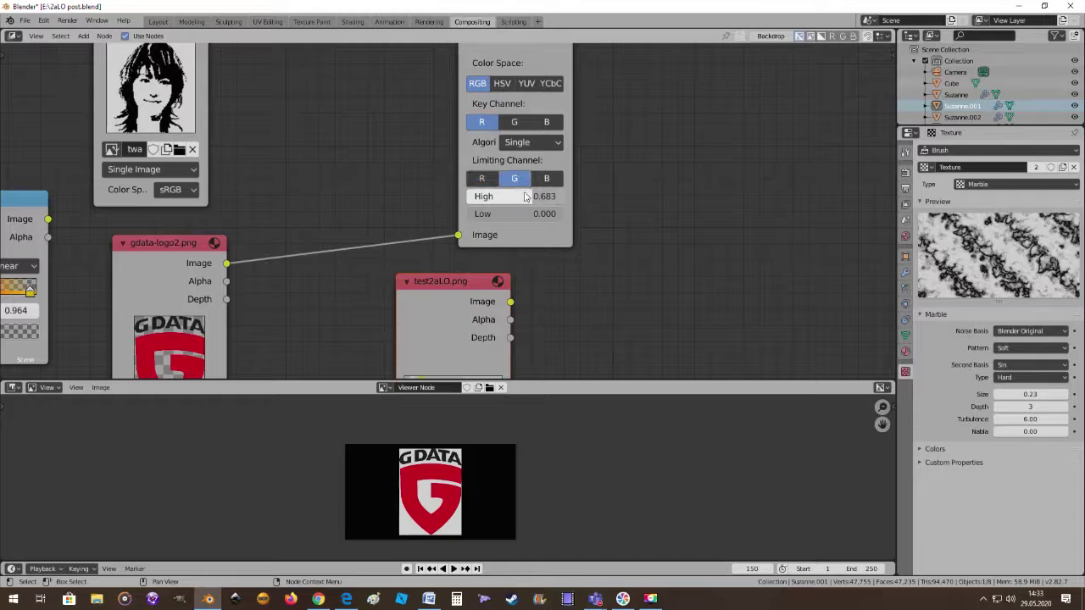
{"action": "mouse_move", "coordinate": [509, 196]}
{"action": "left_mouse_down"}
{"action": "mouse_move", "coordinate": [483, 196]}
{"action": "mouse_move", "coordinate": [542, 213]}
{"action": "left_mouse_up"}
Lower the Mix factor to 0.517 to blend the logo over the scene
{"action": "scroll", "coordinate": [658, 150], "scroll_direction": "down", "scroll_amount": 2}
{"action": "scroll", "coordinate": [657, 150], "scroll_direction": "down", "scroll_amount": 2}
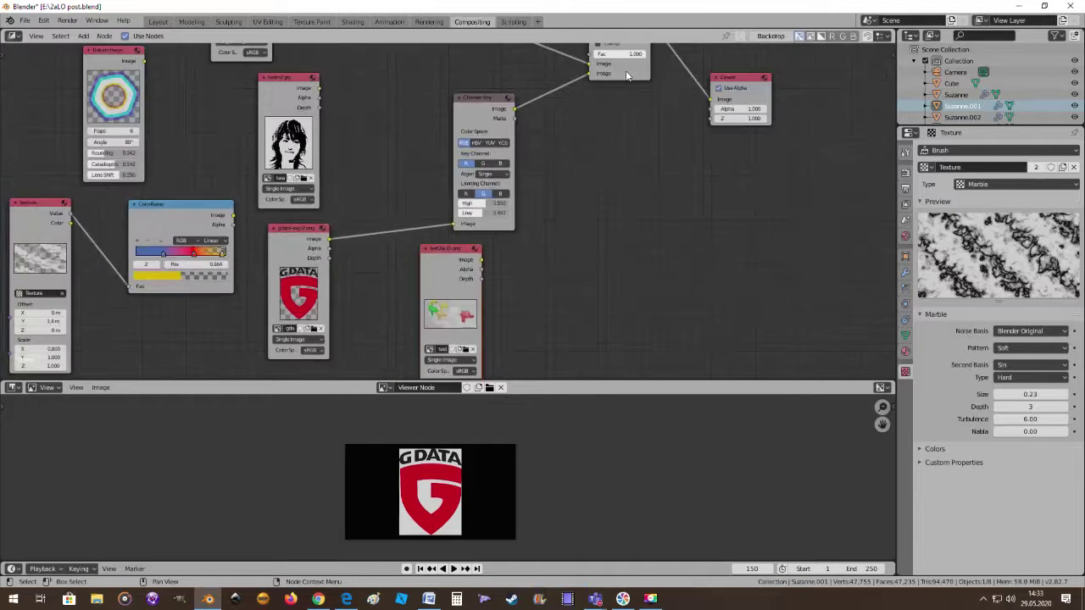
{"action": "scroll", "coordinate": [622, 86], "scroll_direction": "down", "scroll_amount": 1}
{"action": "middle_click_drag", "start_coordinate": [622, 86], "coordinate": [623, 186]}
{"action": "scroll", "coordinate": [640, 144], "scroll_direction": "up", "scroll_amount": 2}
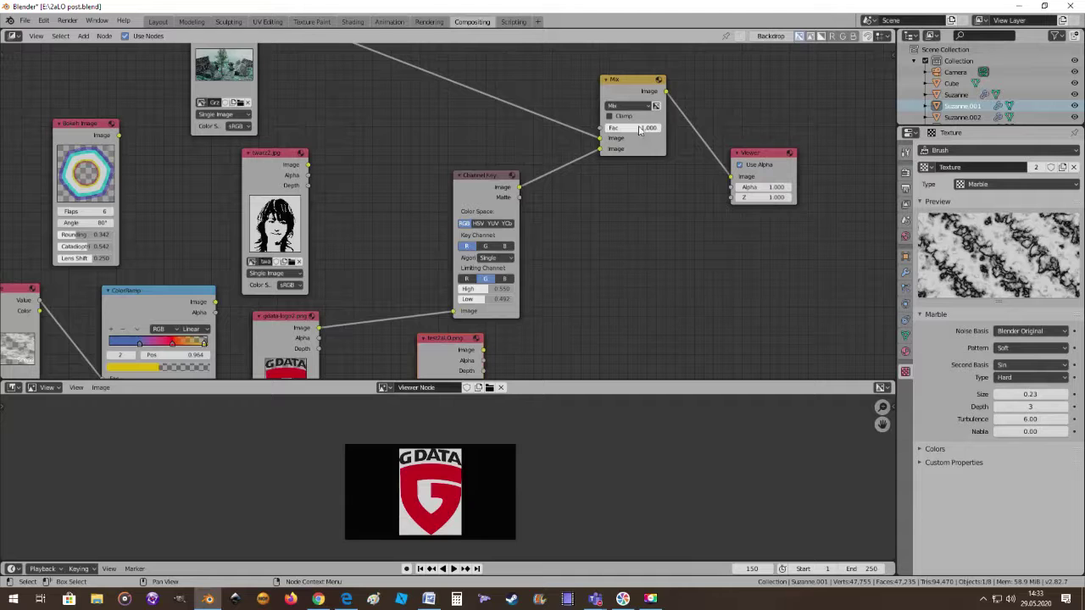
{"action": "left_click_drag", "start_coordinate": [640, 129], "coordinate": [598, 129]}
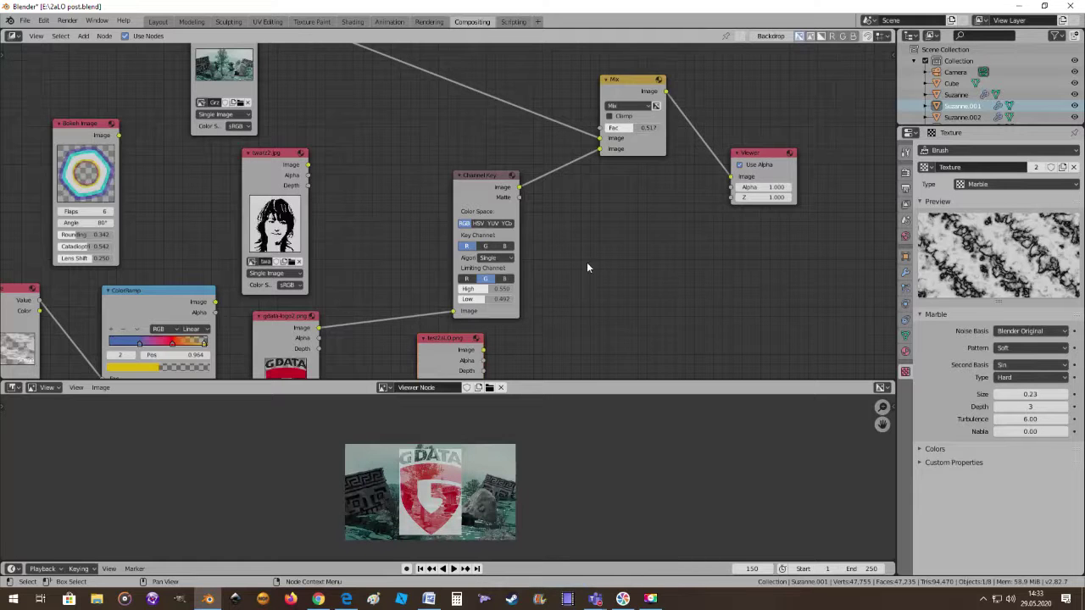
{"action": "scroll", "coordinate": [586, 267], "scroll_direction": "up", "scroll_amount": 2}
{"action": "middle_click_drag", "start_coordinate": [542, 220], "coordinate": [577, 153]}
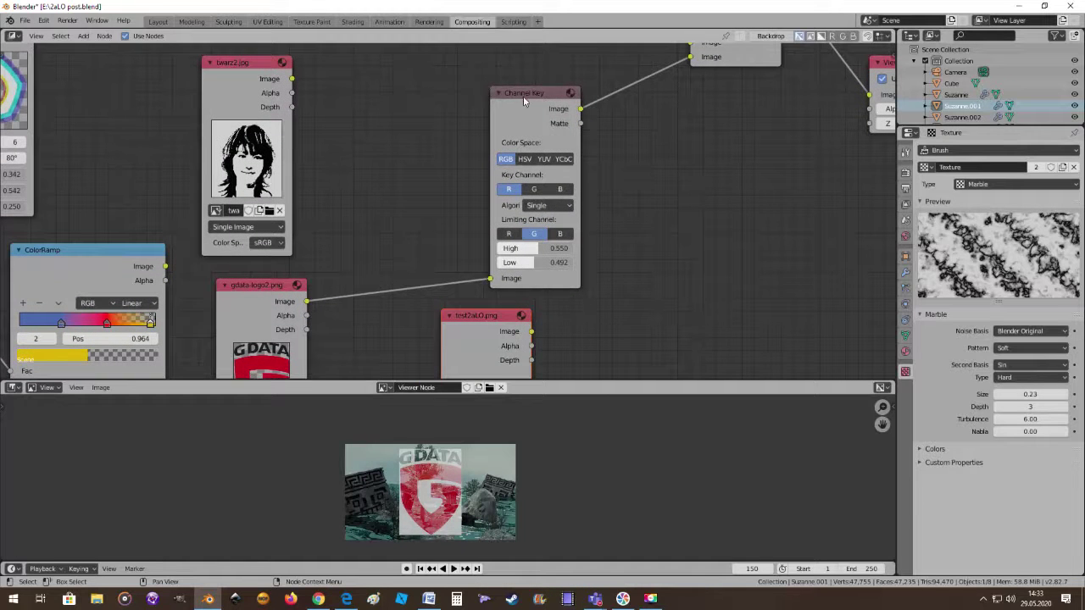
Shift the Channel Key left and connect its Matte output to the Mix Fac input
{"action": "left_click_drag", "start_coordinate": [523, 96], "coordinate": [442, 84]}
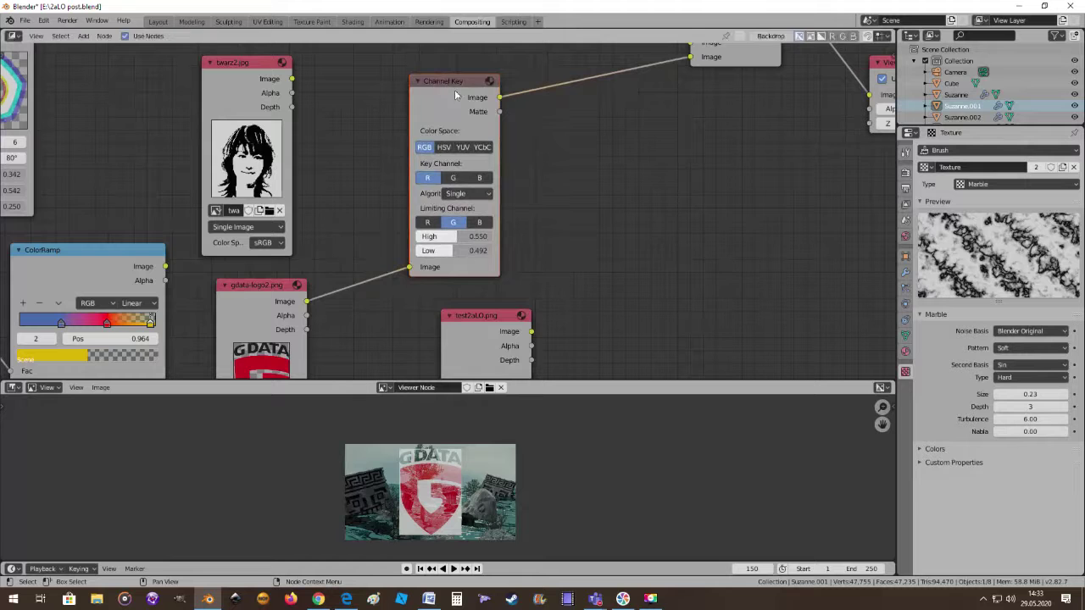
{"action": "middle_click_drag", "start_coordinate": [550, 164], "coordinate": [461, 210]}
{"action": "scroll", "coordinate": [461, 210], "scroll_direction": "down", "scroll_amount": 1}
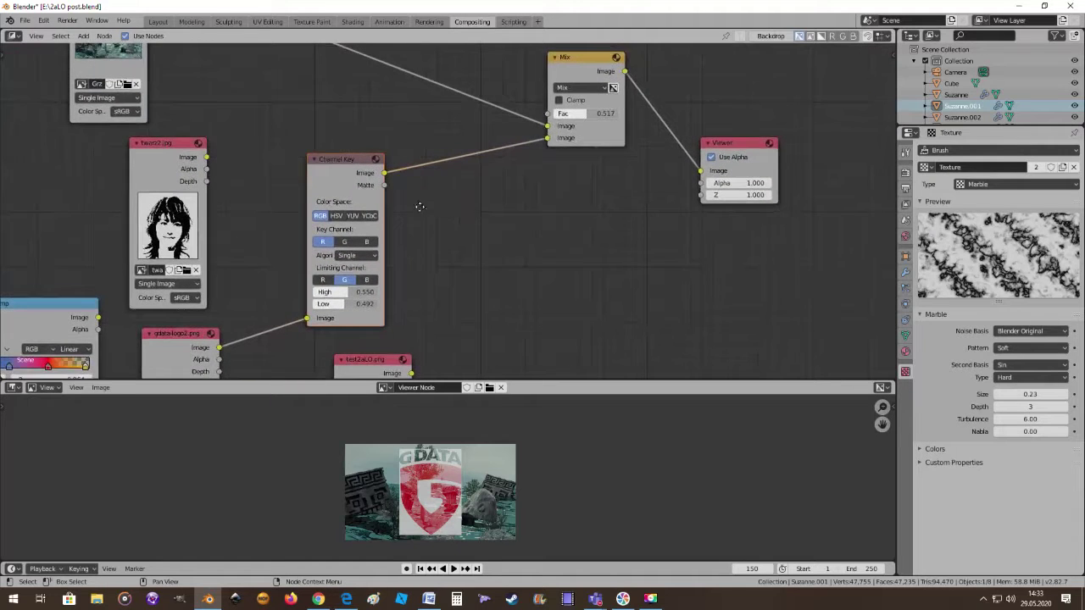
{"action": "scroll", "coordinate": [385, 218], "scroll_direction": "up", "scroll_amount": 1}
{"action": "scroll", "coordinate": [386, 216], "scroll_direction": "up", "scroll_amount": 1}
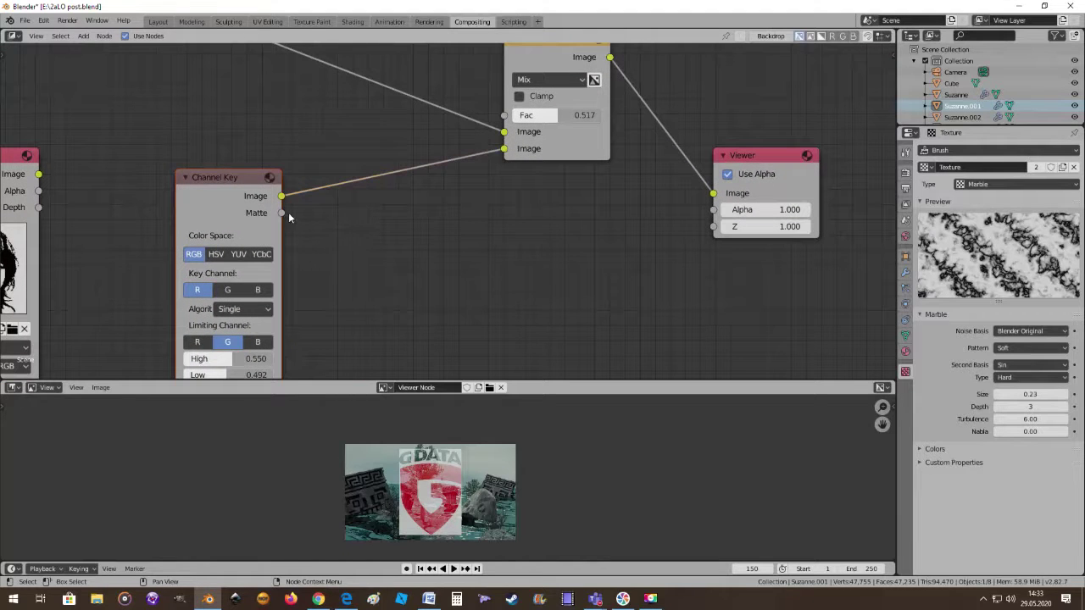
{"action": "left_click_drag", "start_coordinate": [281, 212], "coordinate": [504, 115]}
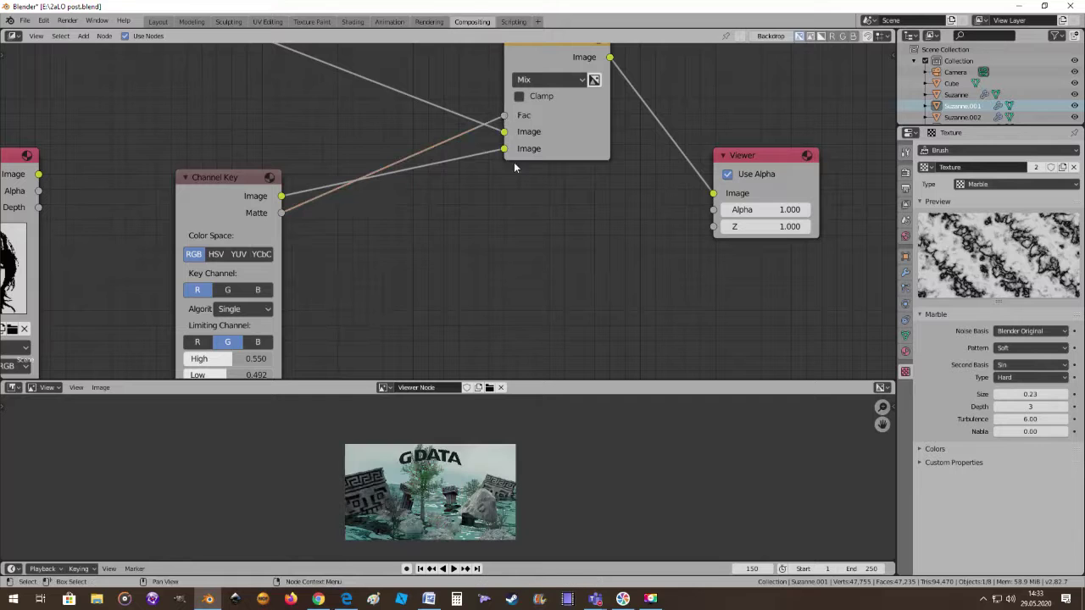
{"action": "mouse_move", "coordinate": [481, 234]}
{"action": "middle_mouse_down"}
{"action": "mouse_move", "coordinate": [491, 227]}
{"action": "mouse_move", "coordinate": [491, 249]}
{"action": "middle_mouse_up"}
{"action": "scroll", "coordinate": [490, 248], "scroll_direction": "up", "scroll_amount": 2}
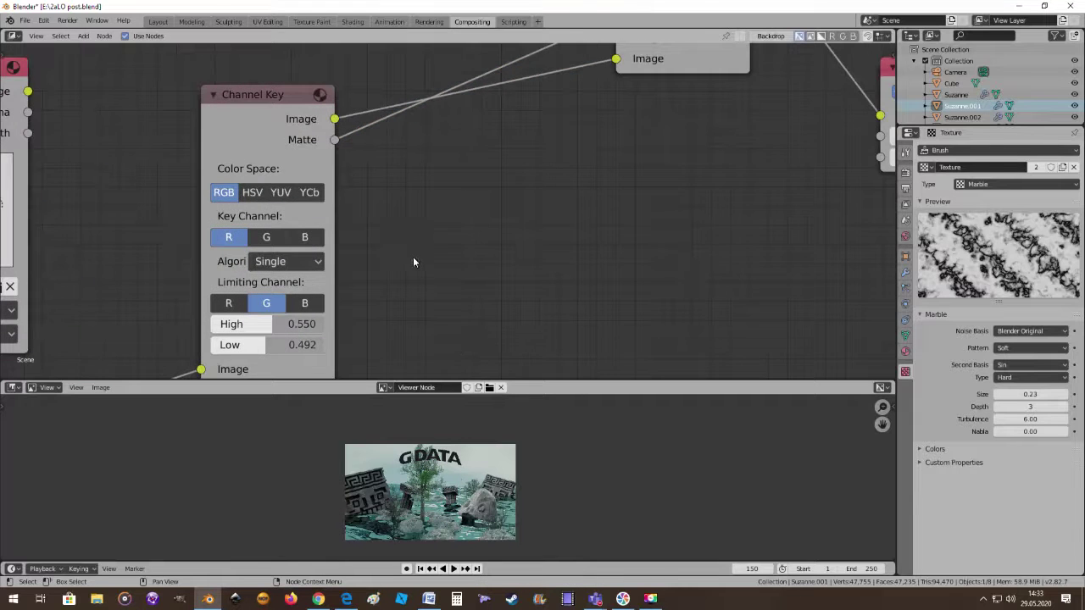
{"action": "middle_click_drag", "start_coordinate": [412, 257], "coordinate": [528, 187]}
{"action": "scroll", "coordinate": [444, 472], "scroll_direction": "up", "scroll_amount": 2}
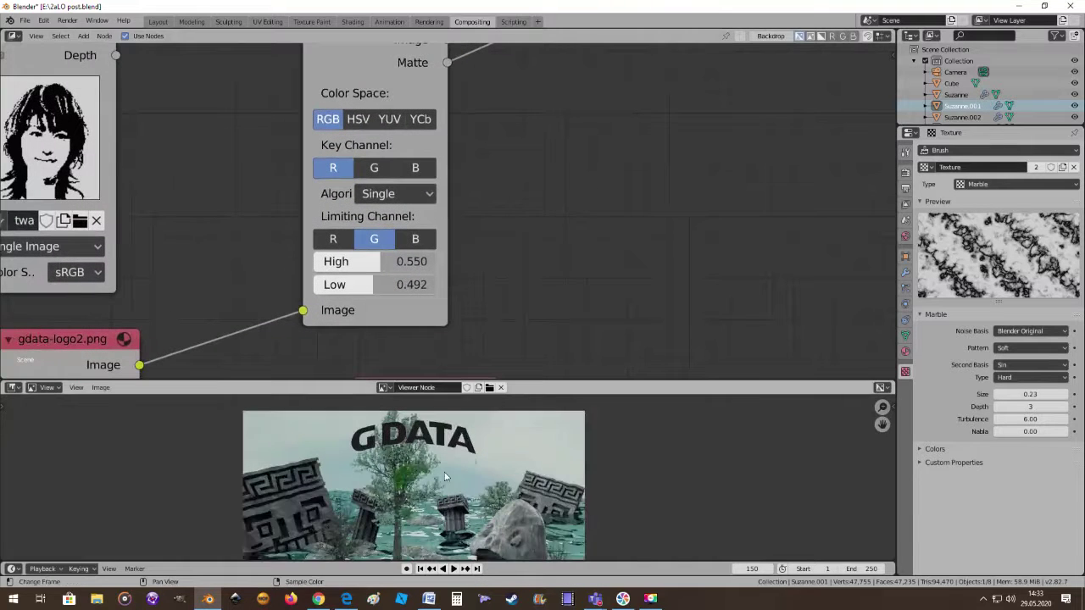
{"action": "scroll", "coordinate": [444, 472], "scroll_direction": "down", "scroll_amount": 1}
{"action": "middle_click_drag", "start_coordinate": [503, 299], "coordinate": [538, 223]}
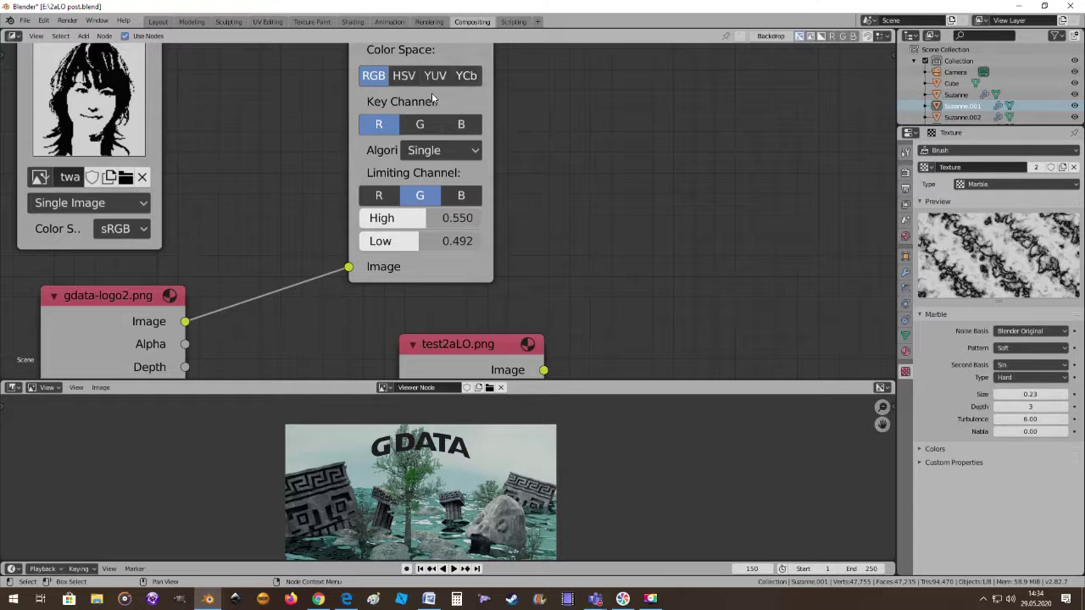
Switch the Channel Key algorithm back to Max and experiment with the High and Low thresholds
{"action": "left_click", "coordinate": [472, 152]}
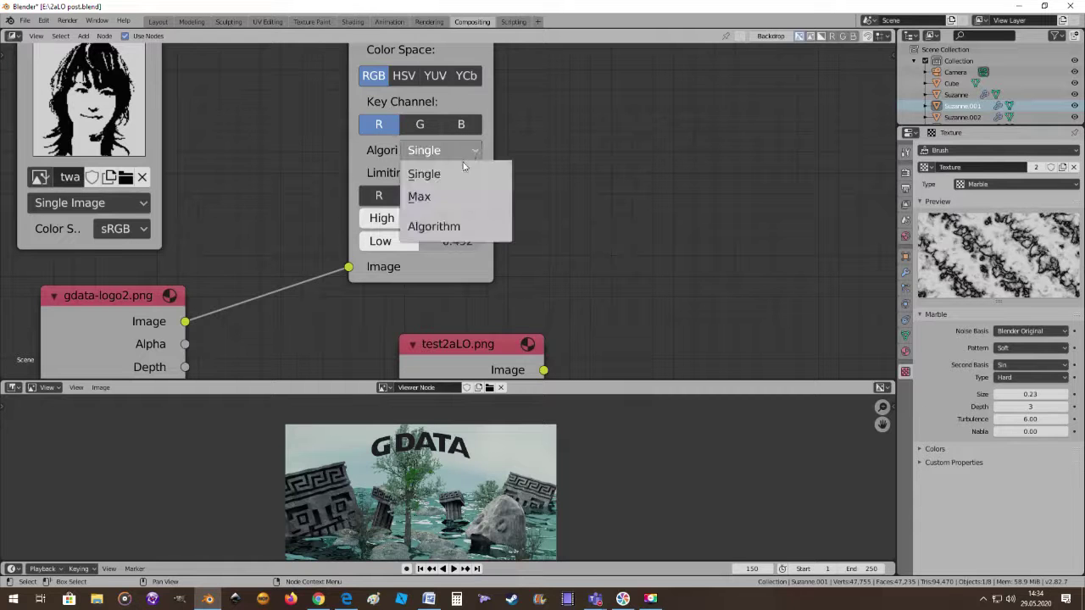
{"action": "left_click", "coordinate": [447, 196]}
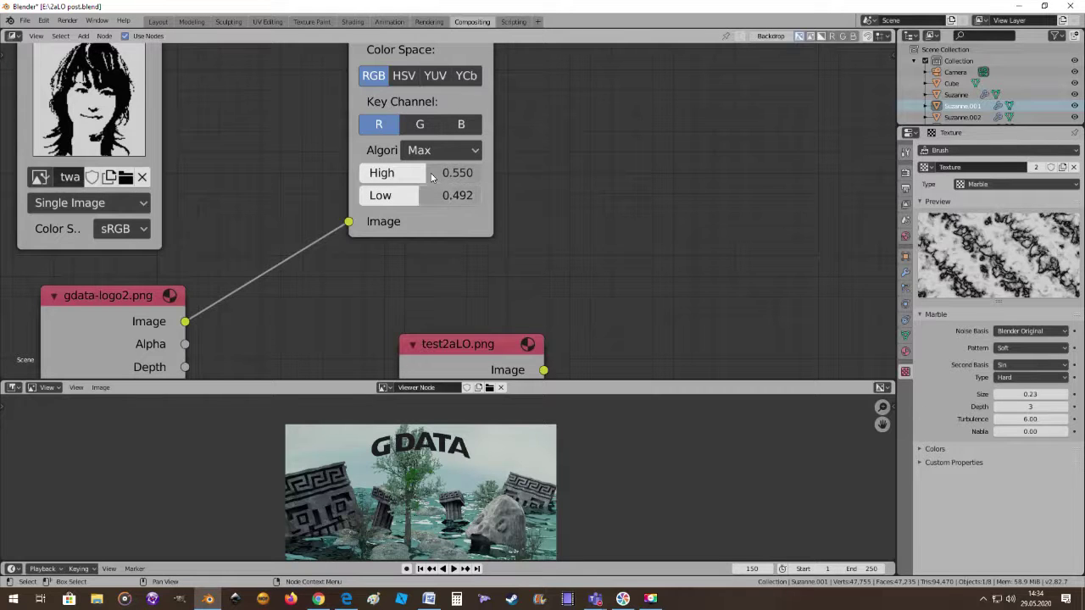
{"action": "mouse_move", "coordinate": [445, 172]}
{"action": "left_mouse_down"}
{"action": "mouse_move", "coordinate": [351, 172]}
{"action": "mouse_move", "coordinate": [396, 175]}
{"action": "mouse_move", "coordinate": [393, 195]}
{"action": "mouse_move", "coordinate": [420, 195]}
{"action": "mouse_move", "coordinate": [397, 195]}
{"action": "mouse_move", "coordinate": [416, 195]}
{"action": "mouse_move", "coordinate": [399, 195]}
{"action": "mouse_move", "coordinate": [411, 172]}
{"action": "mouse_move", "coordinate": [415, 195]}
{"action": "mouse_move", "coordinate": [409, 179]}
{"action": "mouse_move", "coordinate": [423, 201]}
{"action": "mouse_move", "coordinate": [434, 194]}
{"action": "mouse_move", "coordinate": [411, 182]}
{"action": "mouse_move", "coordinate": [356, 198]}
{"action": "mouse_move", "coordinate": [378, 176]}
{"action": "left_mouse_up"}
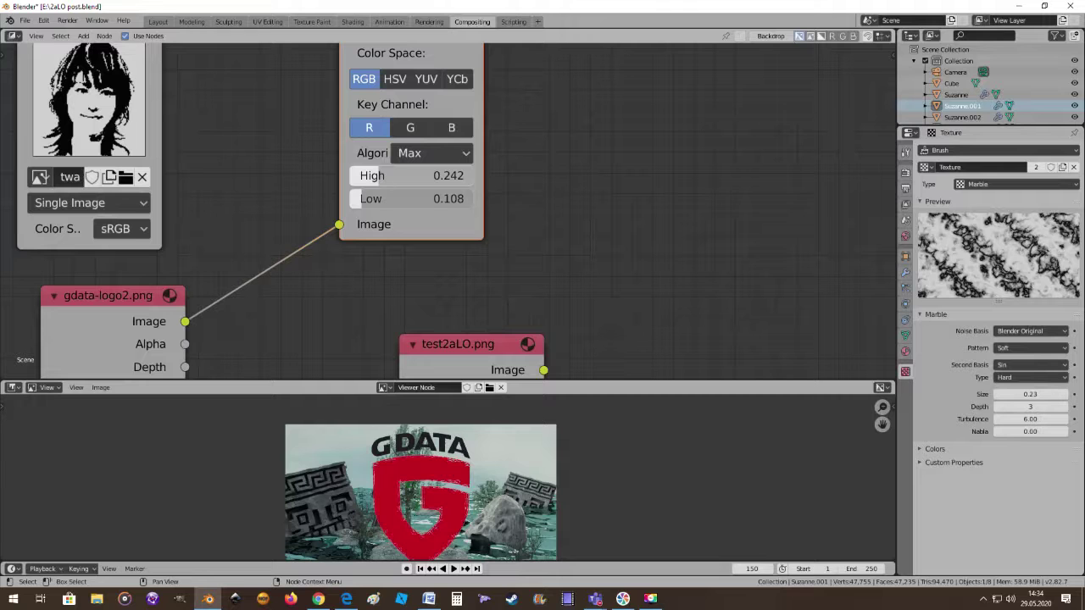
{"action": "mouse_move", "coordinate": [373, 176]}
{"action": "left_mouse_down"}
{"action": "mouse_move", "coordinate": [377, 198]}
{"action": "mouse_move", "coordinate": [396, 176]}
{"action": "mouse_move", "coordinate": [474, 175]}
{"action": "left_mouse_up"}
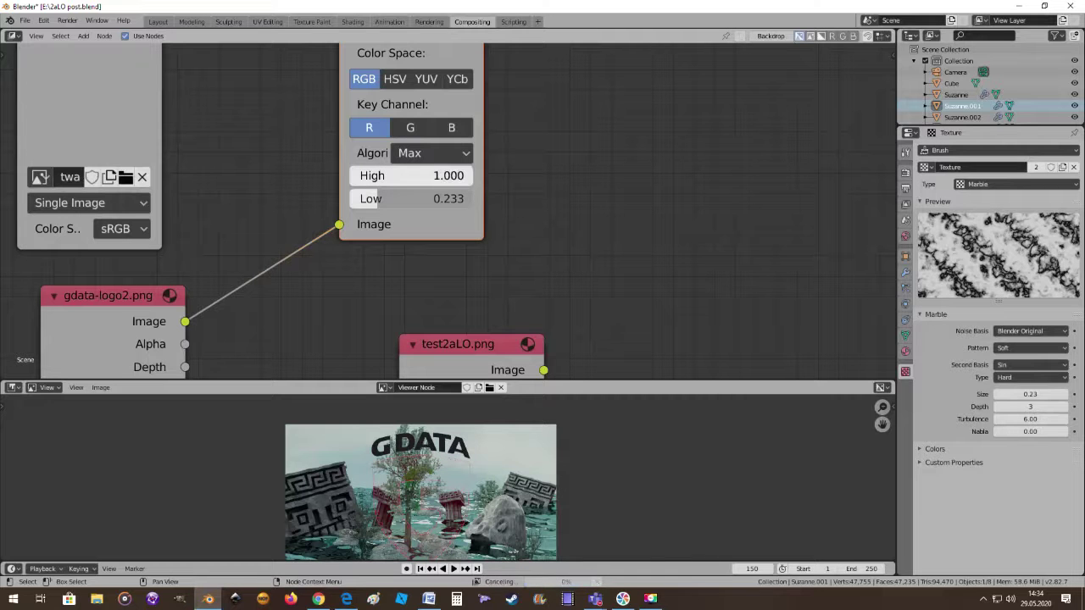
{"action": "left_click_drag", "start_coordinate": [386, 198], "coordinate": [475, 202]}
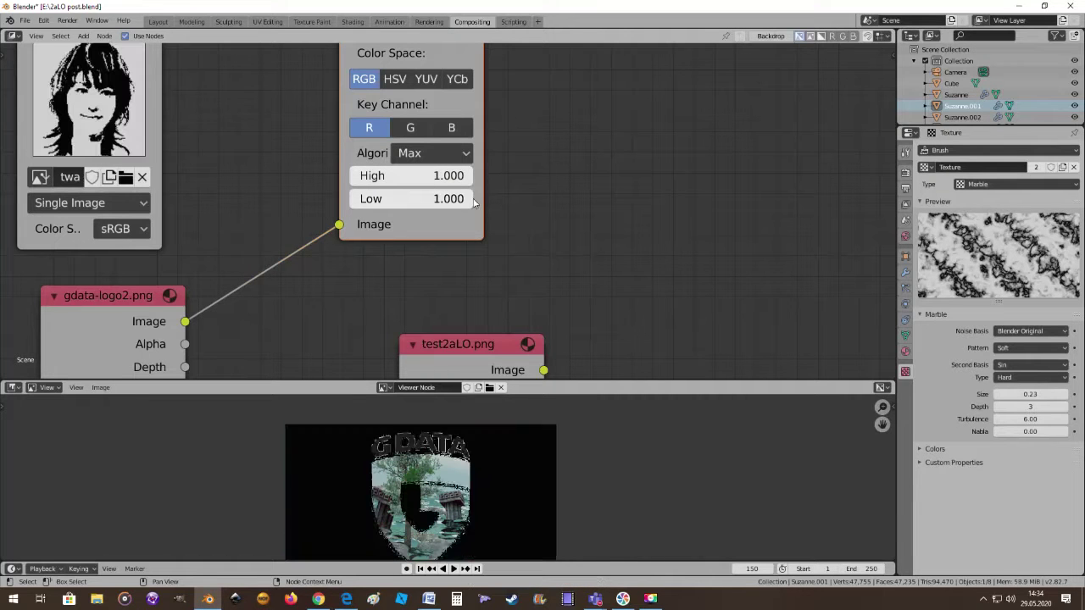
{"action": "scroll", "coordinate": [467, 512], "scroll_direction": "up", "scroll_amount": 2}
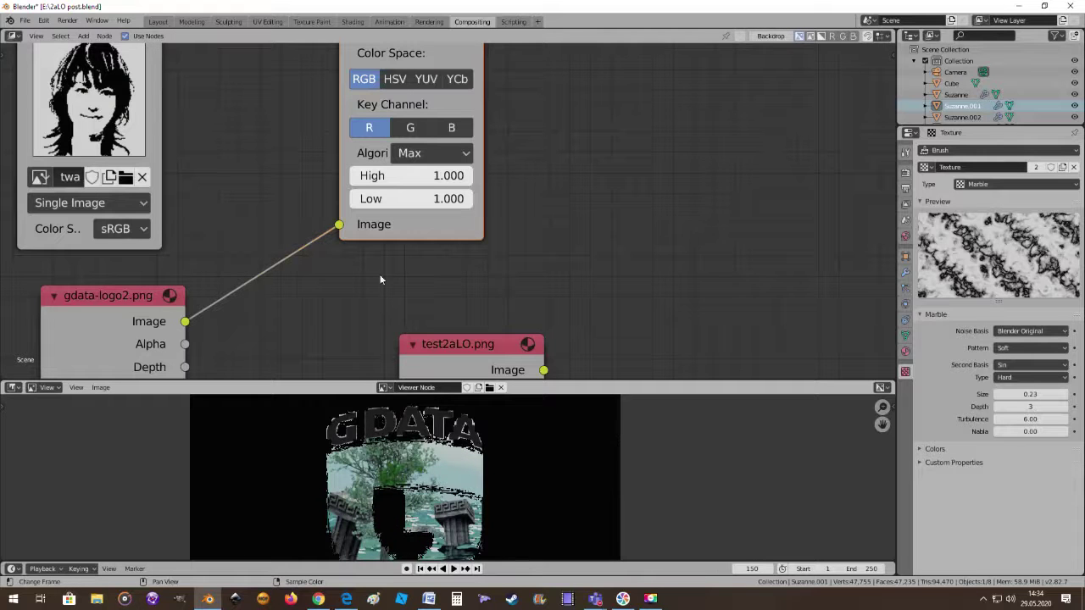
{"action": "mouse_move", "coordinate": [398, 175]}
{"action": "left_mouse_down"}
{"action": "mouse_move", "coordinate": [356, 175]}
{"action": "mouse_move", "coordinate": [418, 180]}
{"action": "left_mouse_up"}
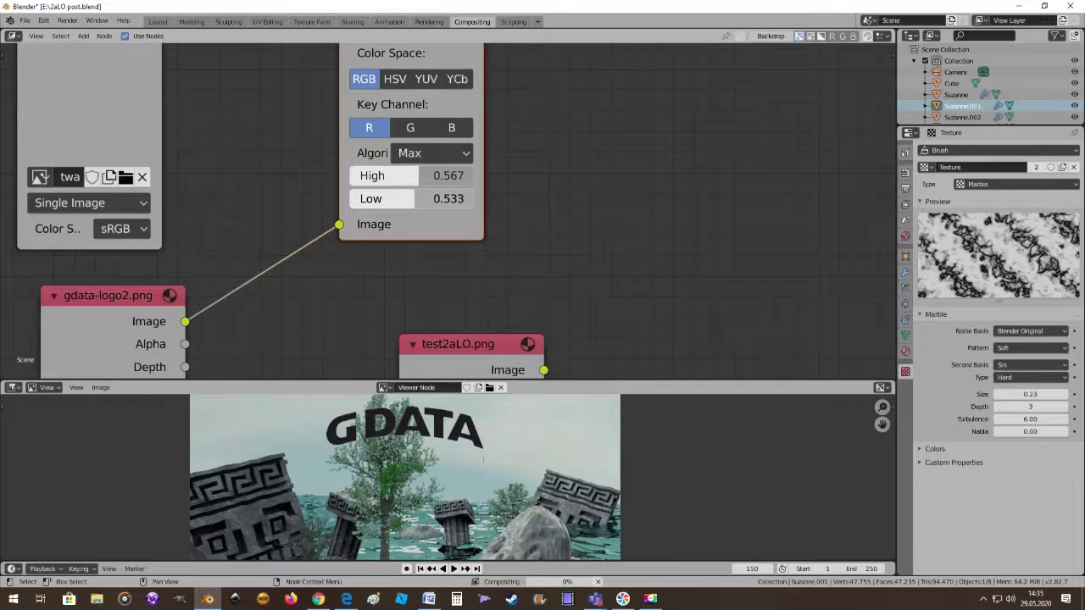
{"action": "scroll", "coordinate": [424, 203], "scroll_direction": "up", "scroll_amount": 1, "text": "ctrl"}
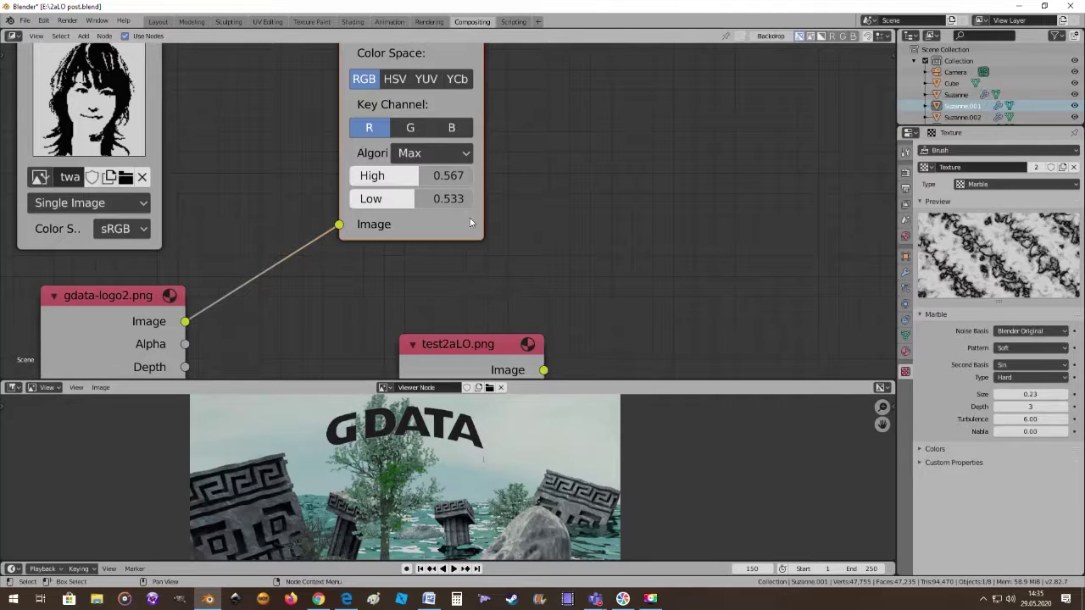
Key the logo on the G channel, briefly trying B, so the red G shield shows
{"action": "left_click", "coordinate": [411, 127]}
{"action": "scroll", "coordinate": [511, 176], "scroll_direction": "down", "scroll_amount": 1}
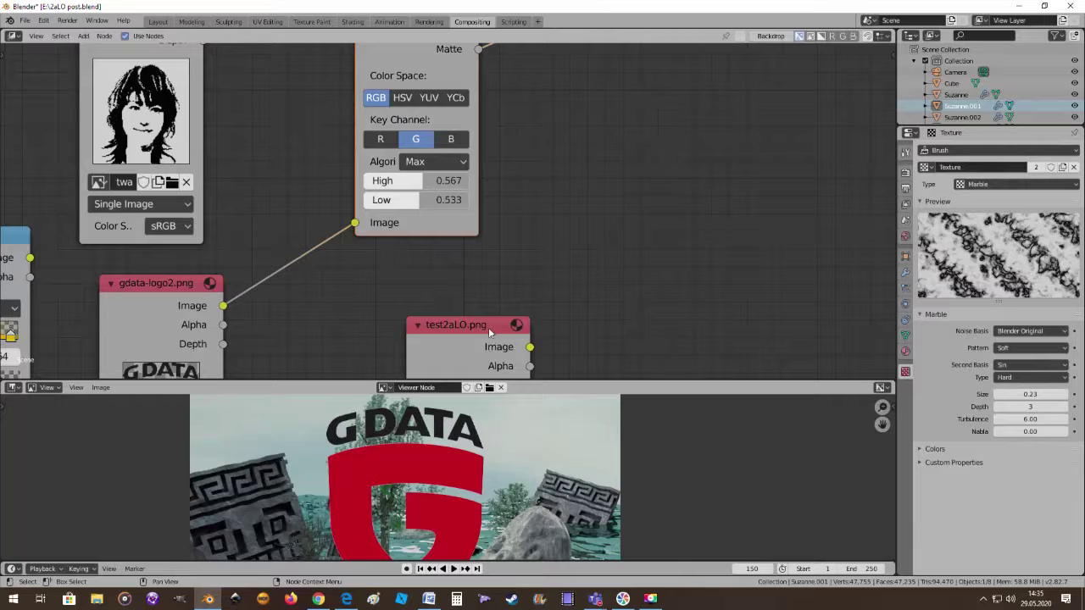
{"action": "scroll", "coordinate": [488, 327], "scroll_direction": "down", "scroll_amount": 1}
{"action": "scroll", "coordinate": [427, 495], "scroll_direction": "down", "scroll_amount": 1}
{"action": "scroll", "coordinate": [426, 495], "scroll_direction": "down", "scroll_amount": 1}
{"action": "scroll", "coordinate": [426, 489], "scroll_direction": "down", "scroll_amount": 1}
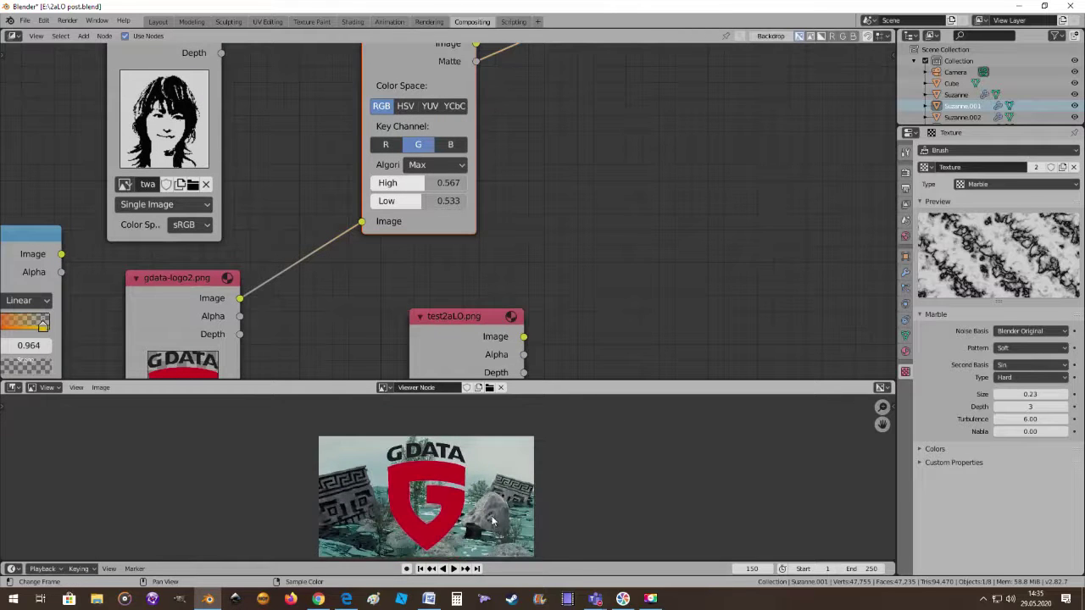
{"action": "scroll", "coordinate": [458, 474], "scroll_direction": "up", "scroll_amount": 2}
{"action": "scroll", "coordinate": [484, 455], "scroll_direction": "up", "scroll_amount": 1}
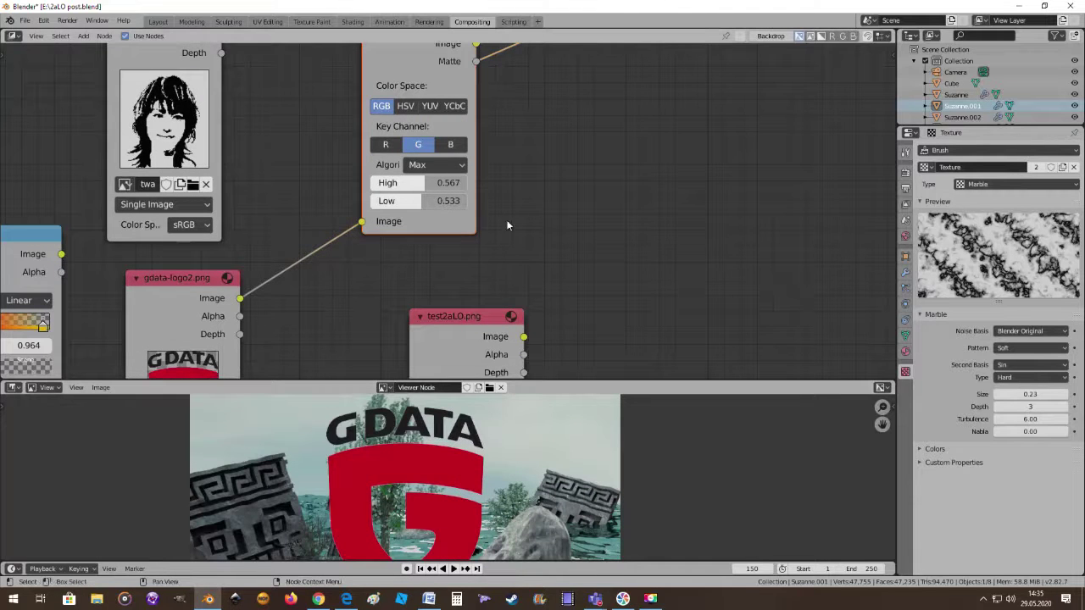
{"action": "left_click", "coordinate": [450, 145]}
{"action": "left_click", "coordinate": [418, 145]}
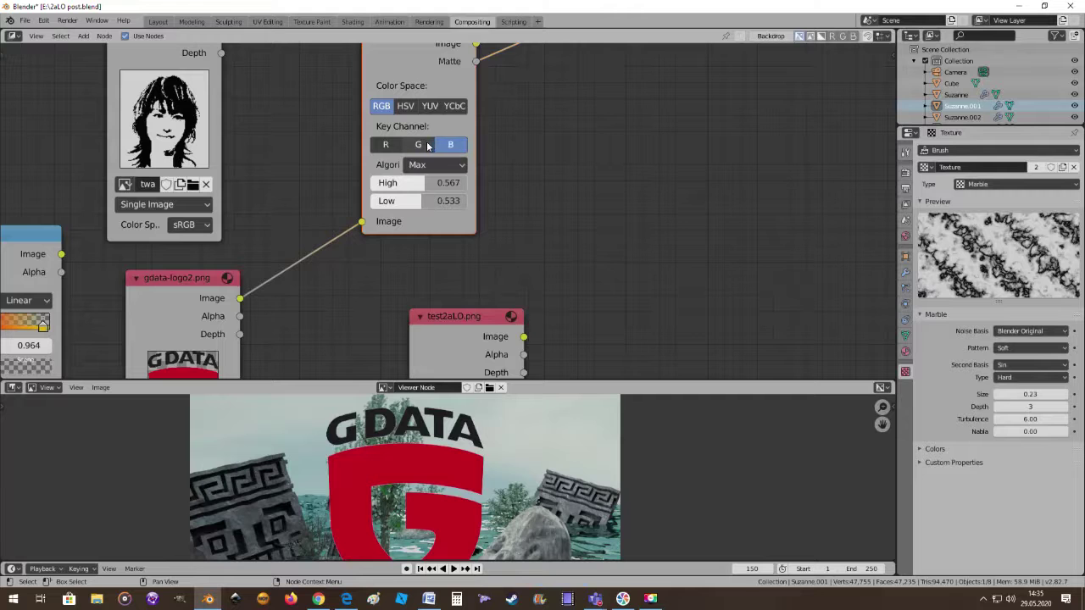
{"action": "scroll", "coordinate": [570, 223], "scroll_direction": "down", "scroll_amount": 1}
{"action": "scroll", "coordinate": [577, 222], "scroll_direction": "down", "scroll_amount": 2}
{"action": "scroll", "coordinate": [563, 222], "scroll_direction": "down", "scroll_amount": 2}
Nudge the Channel Key node up and pan to reveal the ColorRamp and image nodes
{"action": "scroll", "coordinate": [568, 245], "scroll_direction": "down", "scroll_amount": 1}
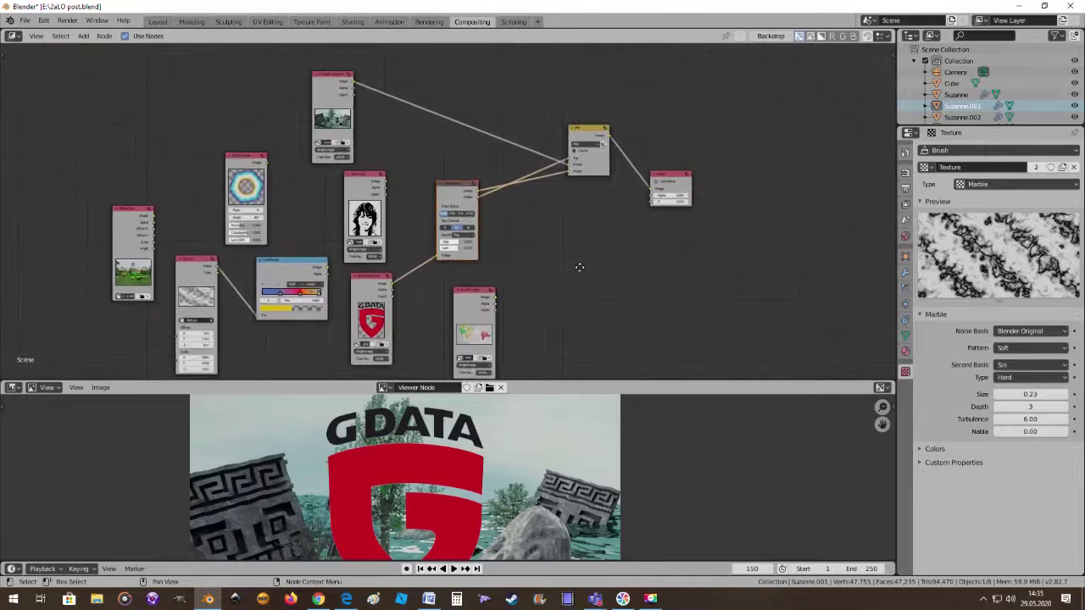
{"action": "left_click_drag", "start_coordinate": [473, 188], "coordinate": [481, 182]}
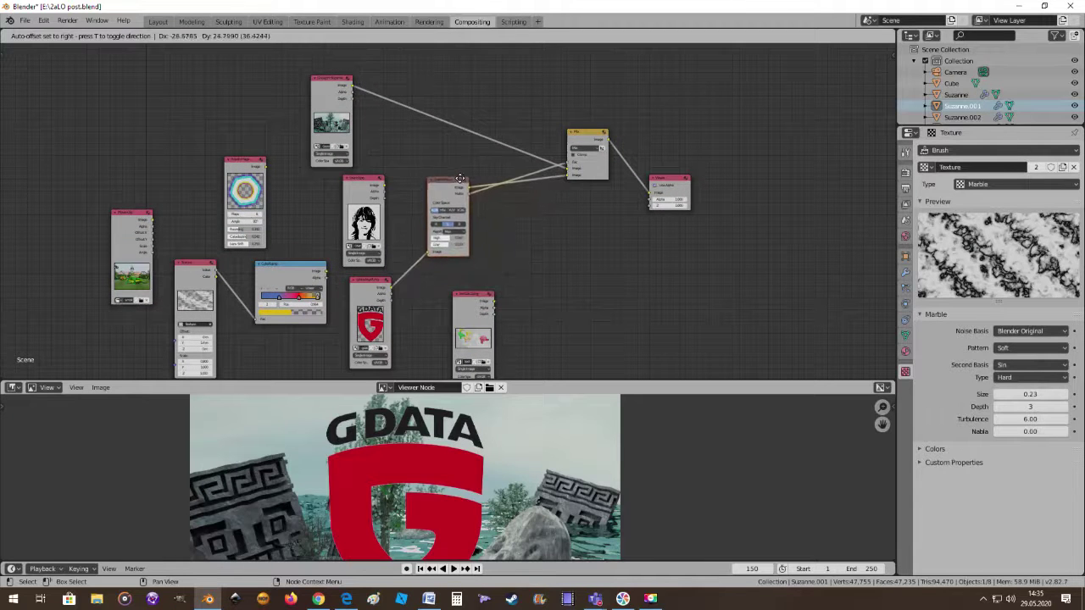
{"action": "scroll", "coordinate": [539, 218], "scroll_direction": "up", "scroll_amount": 3}
{"action": "middle_click_drag", "start_coordinate": [542, 217], "coordinate": [421, 235]}
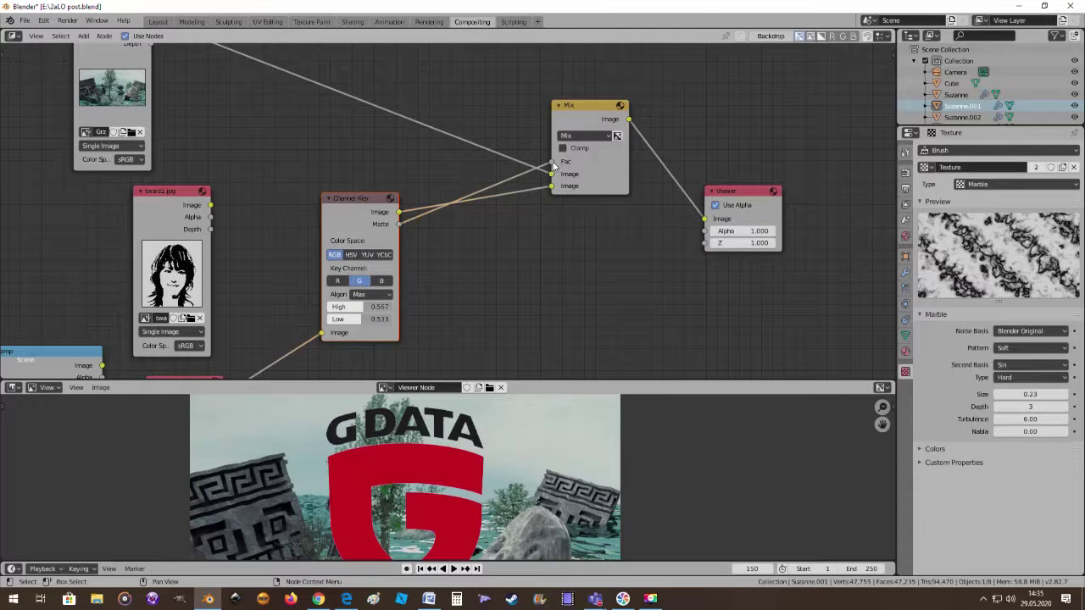
{"action": "middle_click_drag", "start_coordinate": [458, 252], "coordinate": [544, 235]}
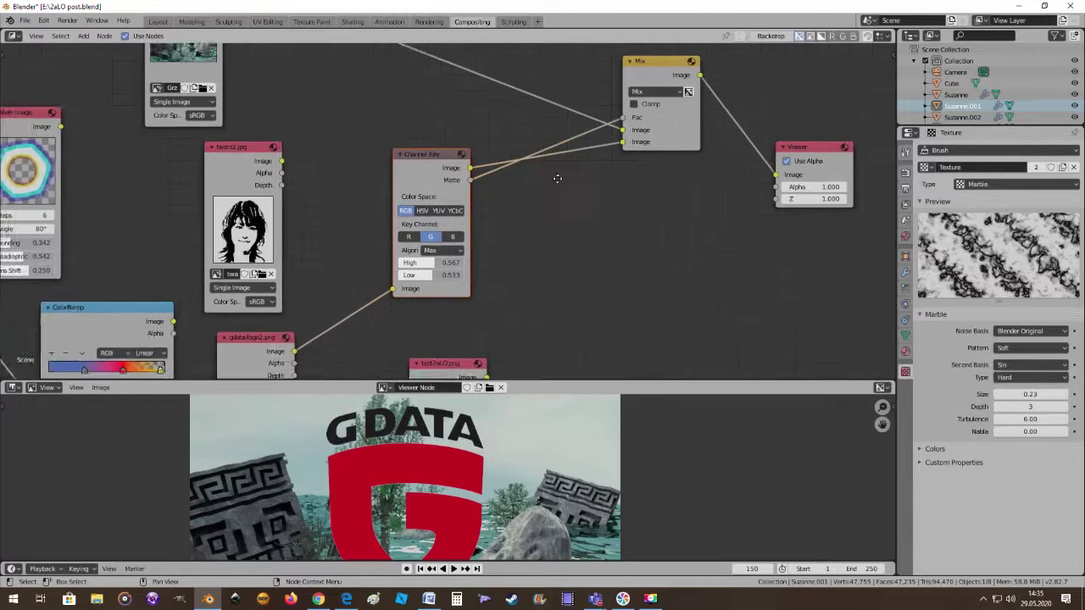
{"action": "scroll", "coordinate": [551, 234], "scroll_direction": "down", "scroll_amount": 1}
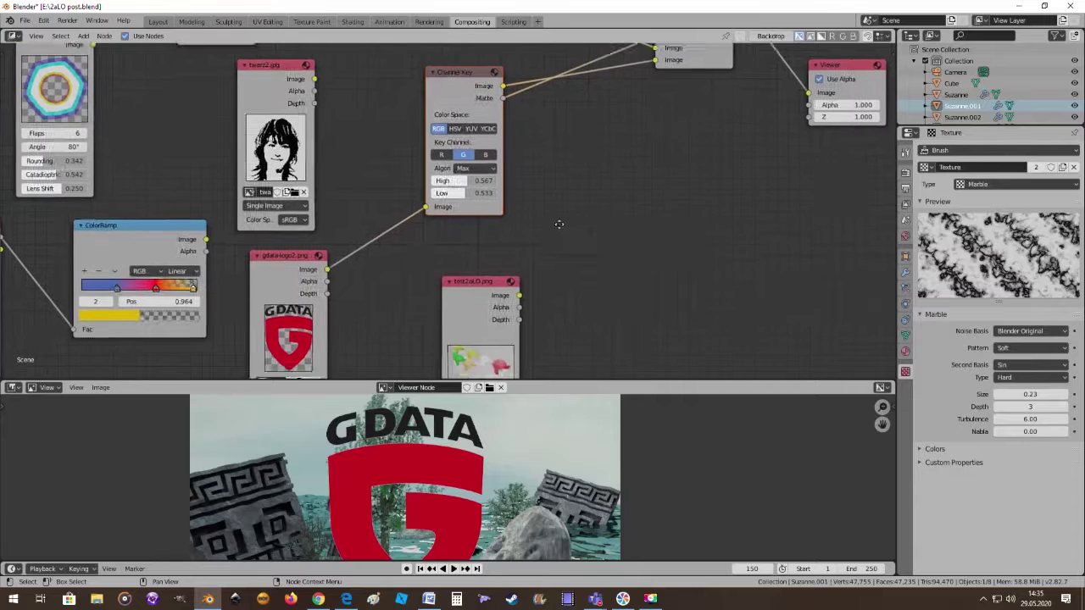
{"action": "scroll", "coordinate": [559, 234], "scroll_direction": "down", "scroll_amount": 1}
{"action": "scroll", "coordinate": [544, 231], "scroll_direction": "down", "scroll_amount": 2}
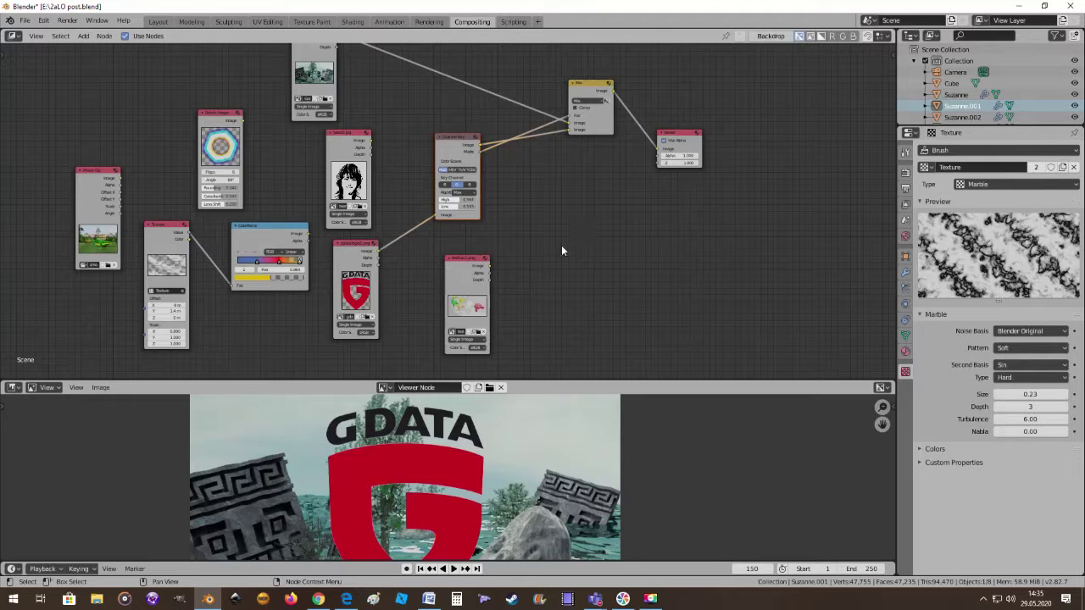
{"action": "scroll", "coordinate": [560, 246], "scroll_direction": "up", "scroll_amount": 1}
{"action": "scroll", "coordinate": [550, 242], "scroll_direction": "up", "scroll_amount": 1}
{"action": "scroll", "coordinate": [520, 205], "scroll_direction": "down", "scroll_amount": 1}
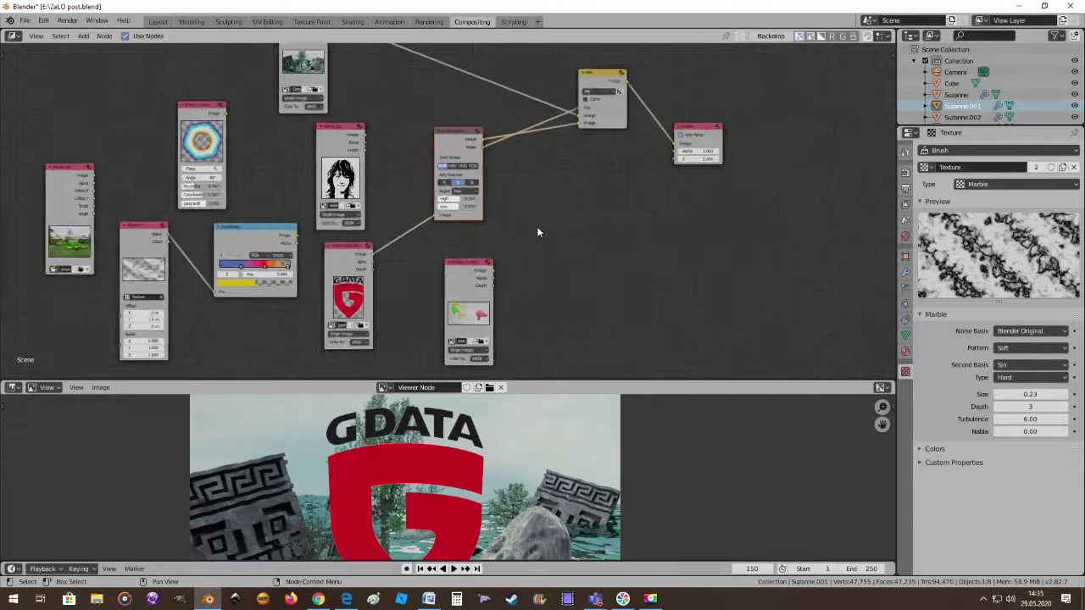
{"action": "scroll", "coordinate": [535, 225], "scroll_direction": "down", "scroll_amount": 1}
{"action": "scroll", "coordinate": [533, 227], "scroll_direction": "up", "scroll_amount": 1}
{"action": "mouse_move", "coordinate": [534, 227]}
{"action": "middle_mouse_down"}
{"action": "mouse_move", "coordinate": [540, 255]}
{"action": "mouse_move", "coordinate": [525, 255]}
{"action": "middle_mouse_up"}
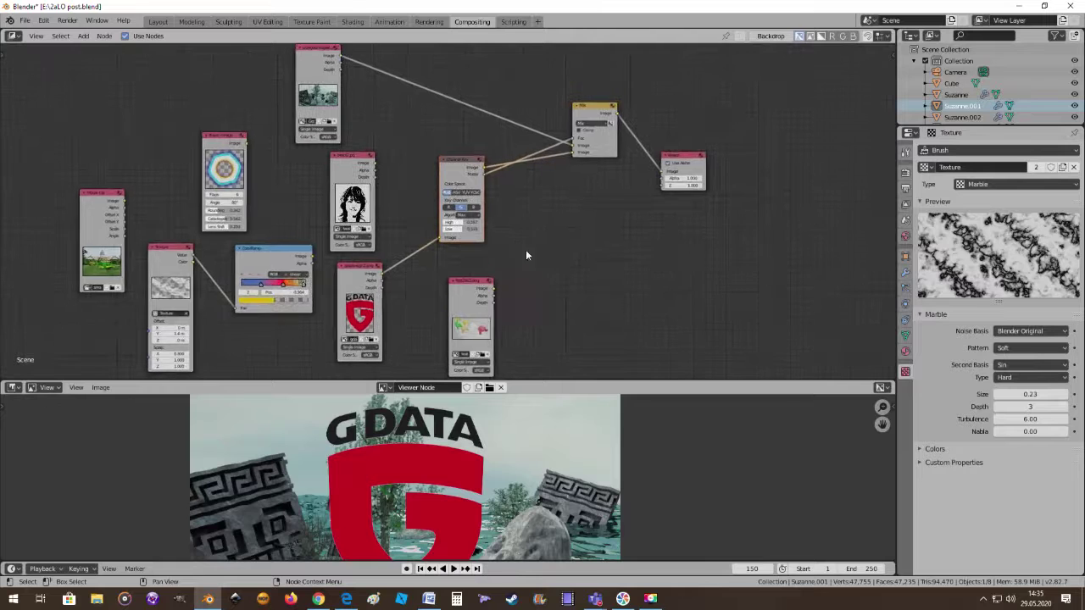
Move the G DATA and test2aLO.png nodes closer, then link test2aLO.png into the Channel Key's Image input
{"action": "left_click_drag", "start_coordinate": [360, 263], "coordinate": [348, 276]}
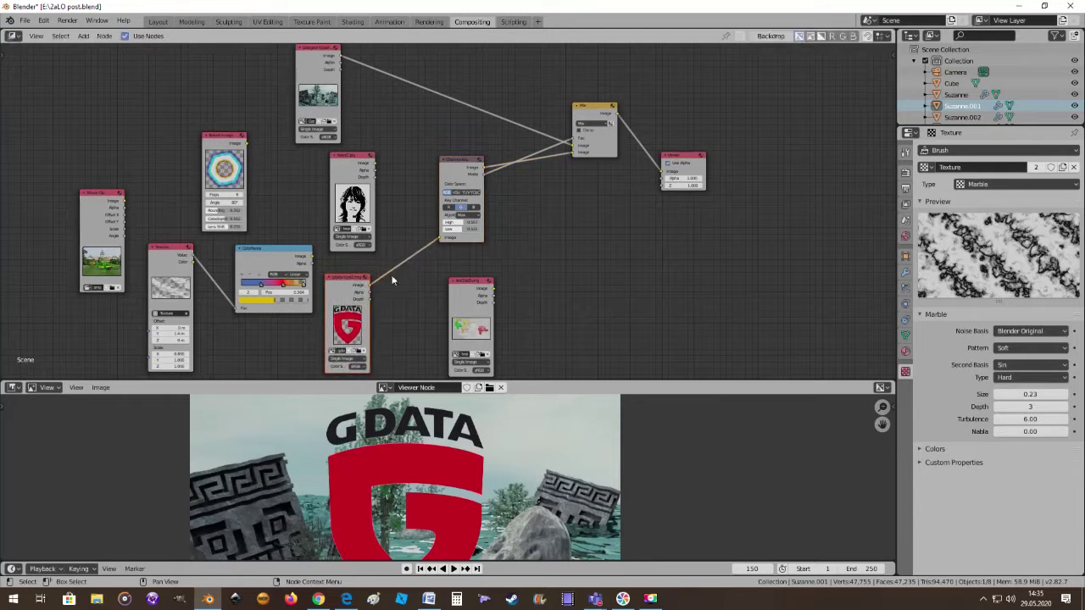
{"action": "left_click_drag", "start_coordinate": [468, 285], "coordinate": [428, 279]}
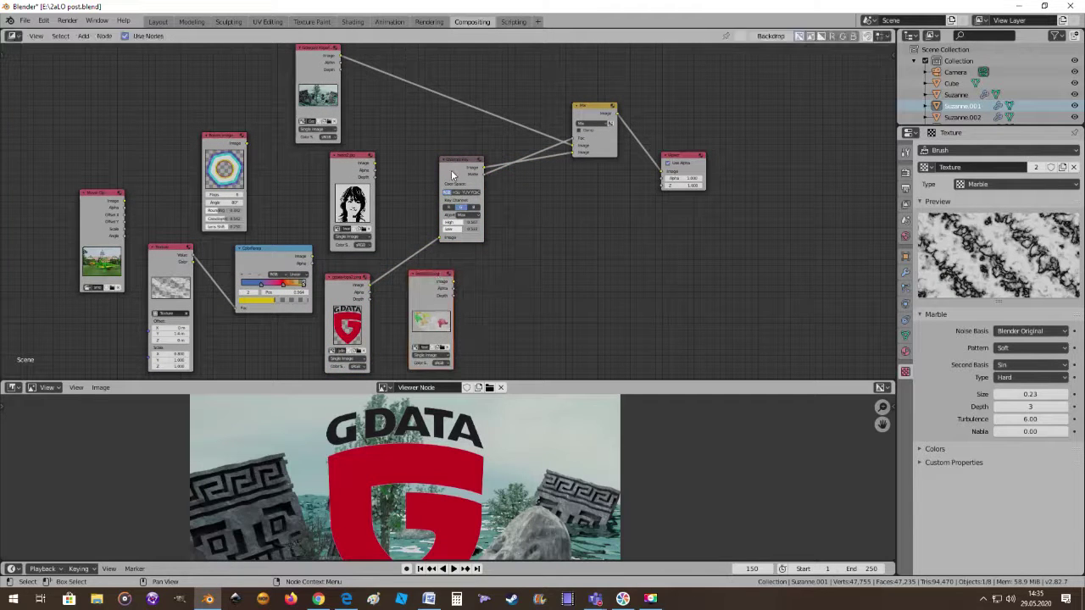
{"action": "left_click_drag", "start_coordinate": [478, 164], "coordinate": [523, 168]}
{"action": "scroll", "coordinate": [529, 264], "scroll_direction": "up", "scroll_amount": 3}
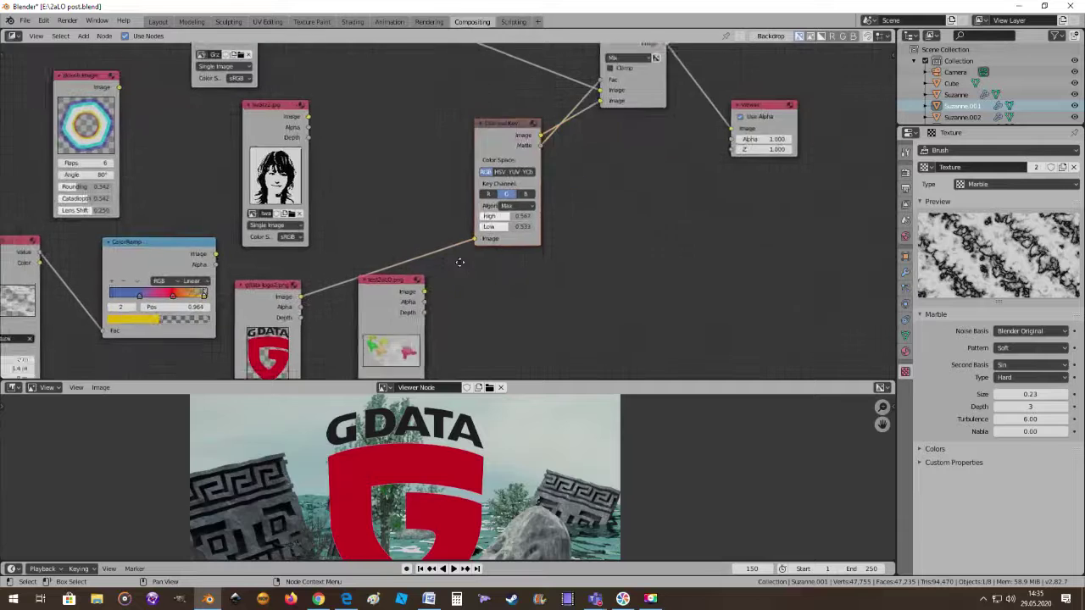
{"action": "left_click_drag", "start_coordinate": [352, 251], "coordinate": [403, 199]}
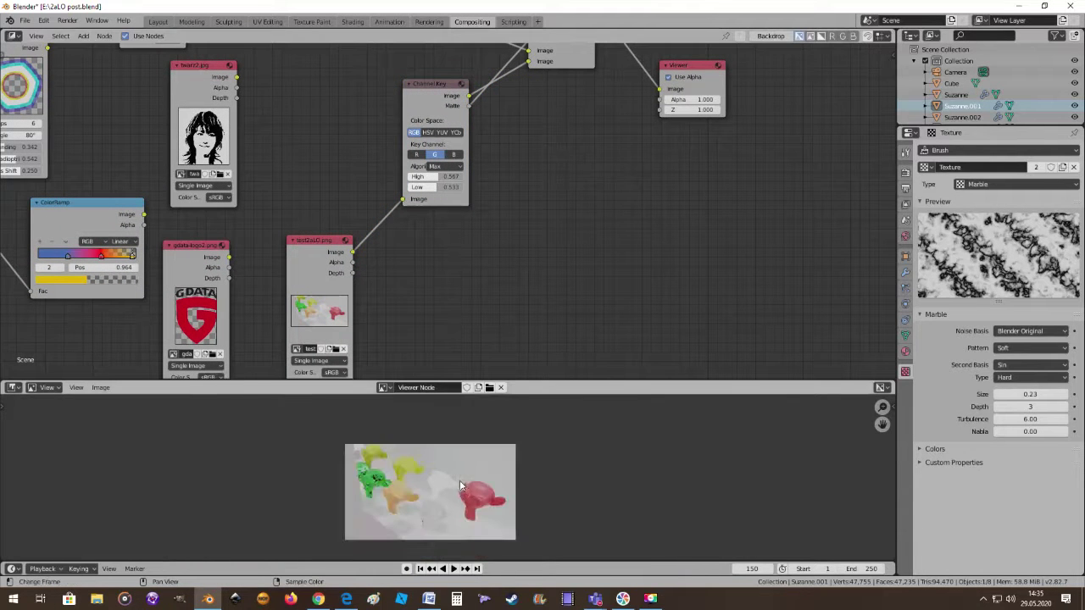
Set the Channel Key thresholds to High 1.000 and Low 0.992
{"action": "scroll", "coordinate": [471, 471], "scroll_direction": "up", "scroll_amount": 2}
{"action": "middle_click_drag", "start_coordinate": [469, 272], "coordinate": [471, 293]}
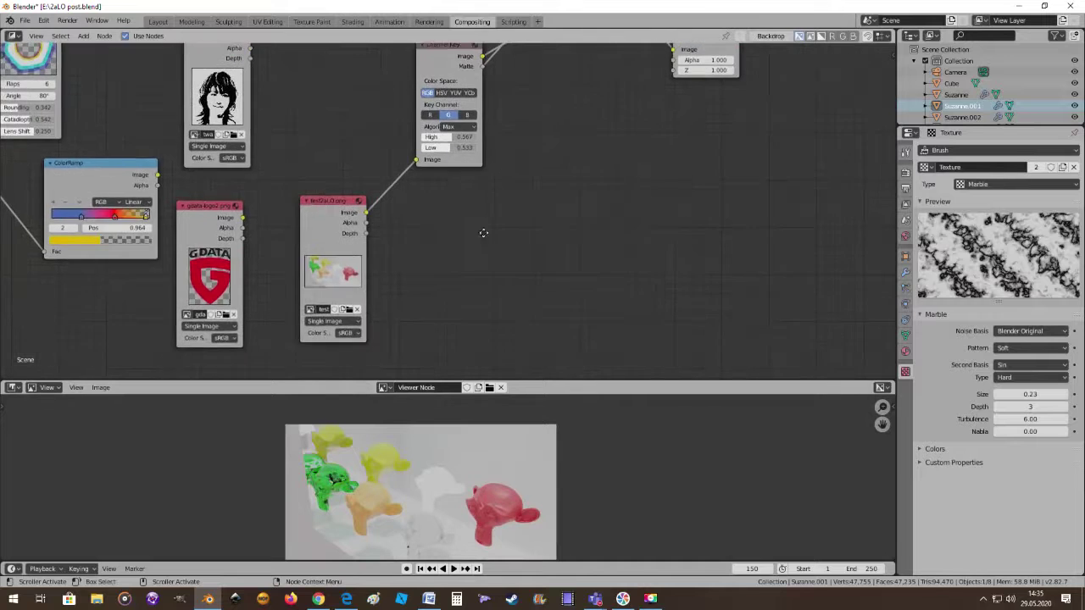
{"action": "scroll", "coordinate": [475, 287], "scroll_direction": "up", "scroll_amount": 1}
{"action": "scroll", "coordinate": [478, 285], "scroll_direction": "up", "scroll_amount": 1}
{"action": "scroll", "coordinate": [481, 282], "scroll_direction": "up", "scroll_amount": 1}
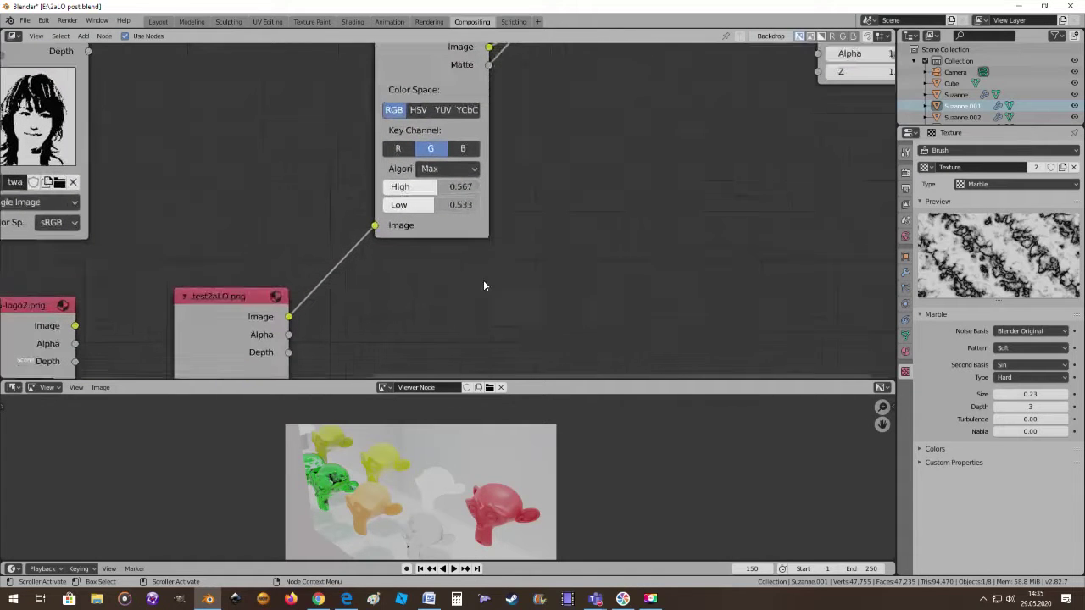
{"action": "left_click_drag", "start_coordinate": [434, 187], "coordinate": [525, 203]}
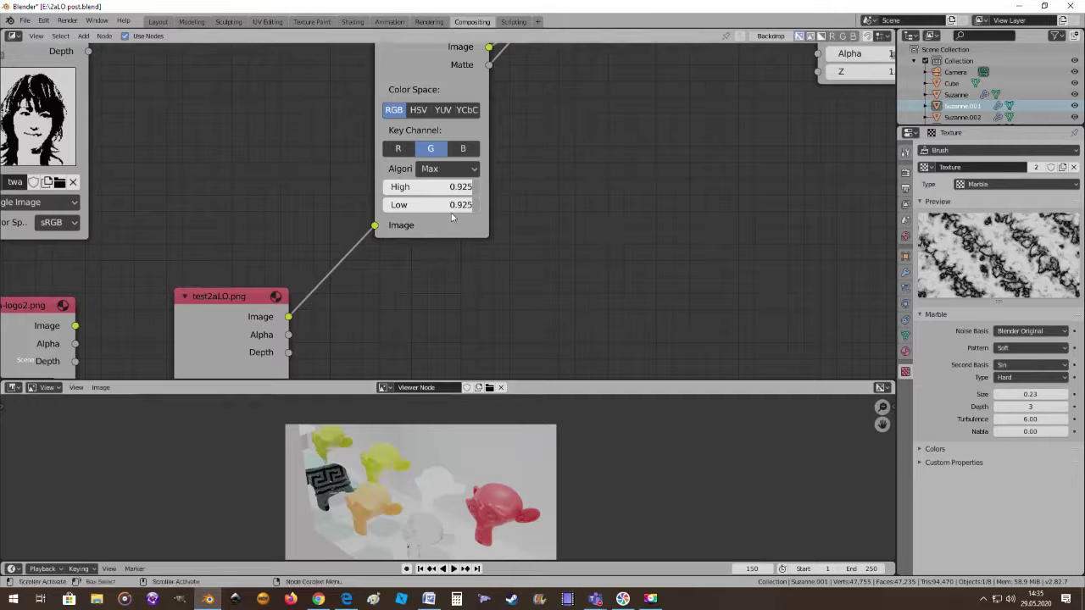
{"action": "mouse_move", "coordinate": [462, 186]}
{"action": "left_mouse_down"}
{"action": "mouse_move", "coordinate": [525, 186]}
{"action": "mouse_move", "coordinate": [525, 204]}
{"action": "mouse_move", "coordinate": [509, 188]}
{"action": "left_mouse_up"}
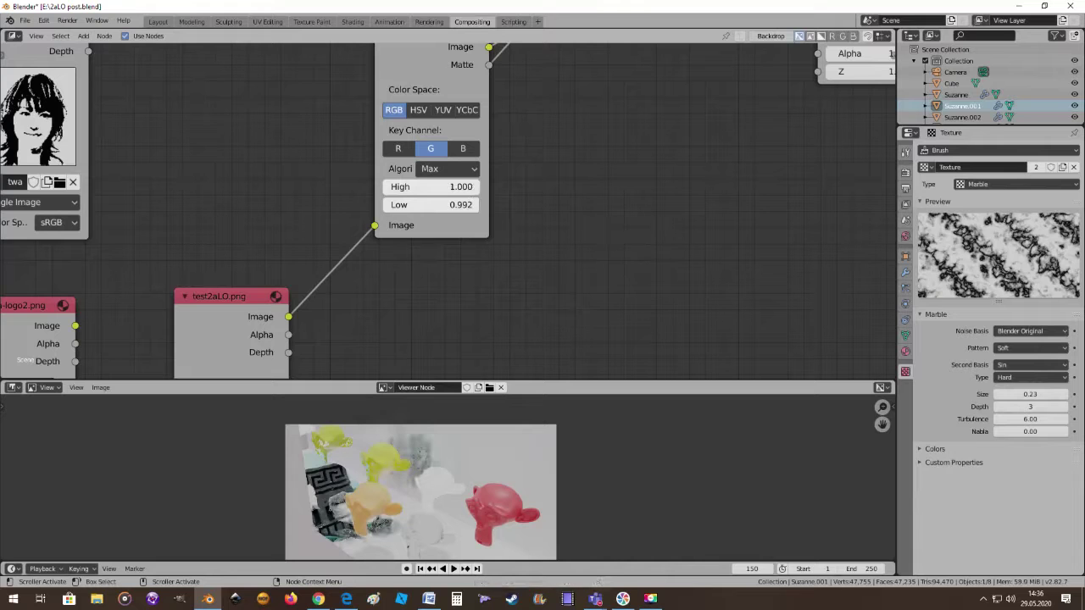
Switch the Channel Key's key channel from G to B, then to R
{"action": "scroll", "coordinate": [361, 451], "scroll_direction": "up", "scroll_amount": 1}
{"action": "scroll", "coordinate": [361, 451], "scroll_direction": "up", "scroll_amount": 1}
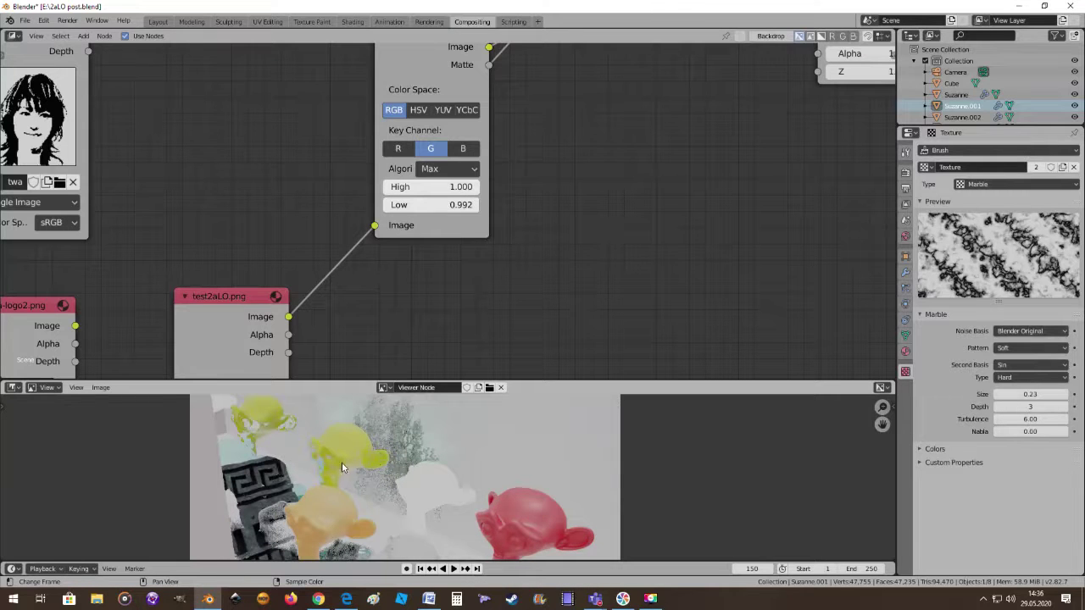
{"action": "middle_click_drag", "start_coordinate": [726, 501], "coordinate": [809, 449]}
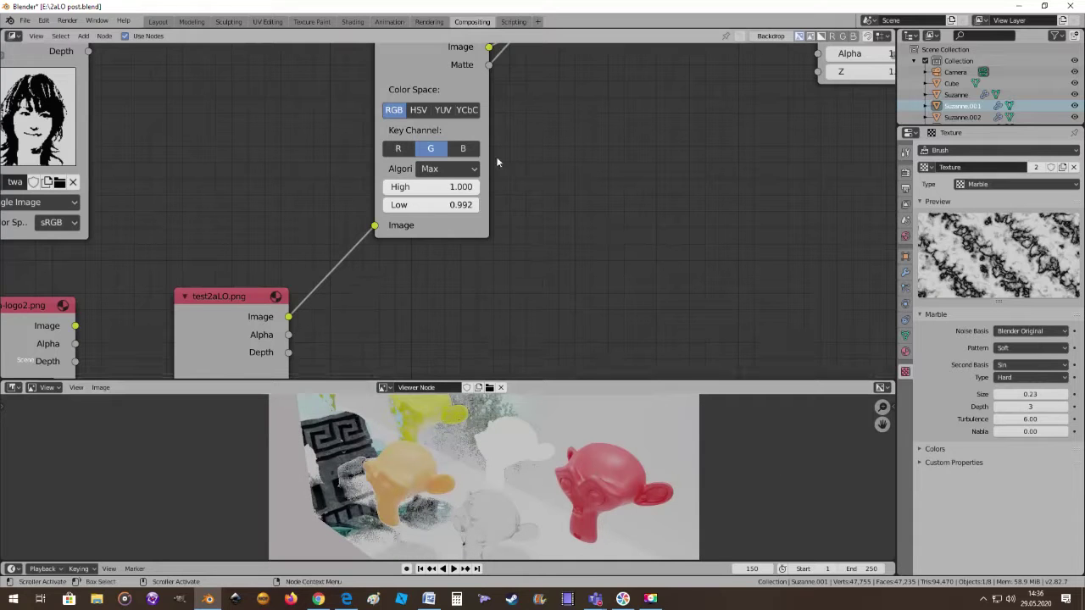
{"action": "left_click", "coordinate": [471, 150]}
{"action": "scroll", "coordinate": [589, 483], "scroll_direction": "down", "scroll_amount": 1}
{"action": "scroll", "coordinate": [589, 483], "scroll_direction": "down", "scroll_amount": 2}
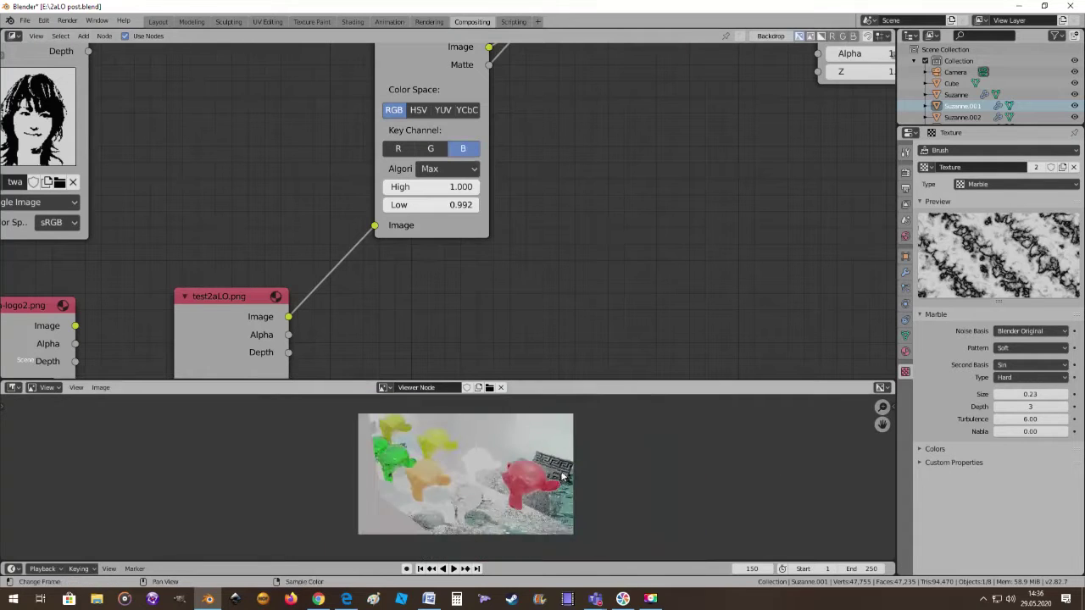
{"action": "scroll", "coordinate": [589, 483], "scroll_direction": "up", "scroll_amount": 2}
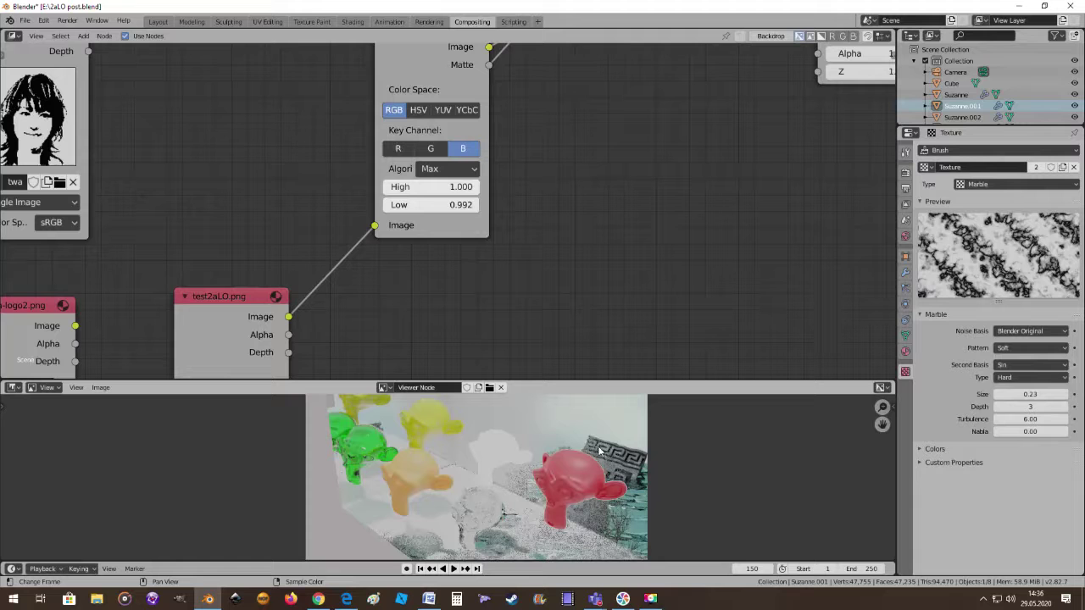
{"action": "left_click", "coordinate": [396, 150]}
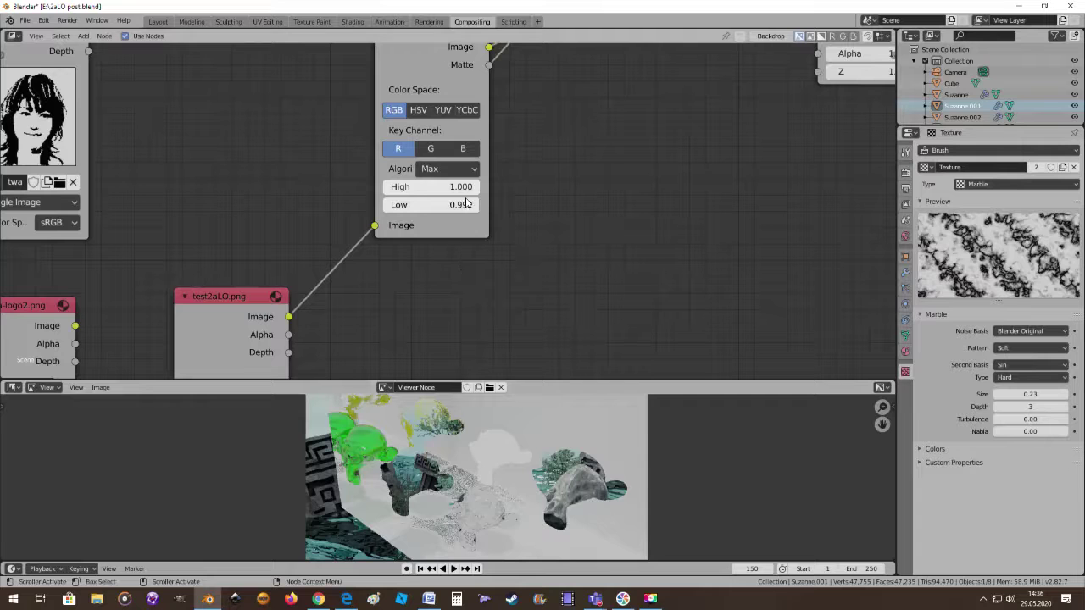
Retune the Channel Key thresholds to High 0.883 and Low 0.833
{"action": "mouse_move", "coordinate": [432, 187]}
{"action": "left_mouse_down"}
{"action": "mouse_move", "coordinate": [398, 187]}
{"action": "mouse_move", "coordinate": [415, 204]}
{"action": "mouse_move", "coordinate": [450, 186]}
{"action": "left_mouse_up"}
{"action": "key", "text": "ctrl+z"}
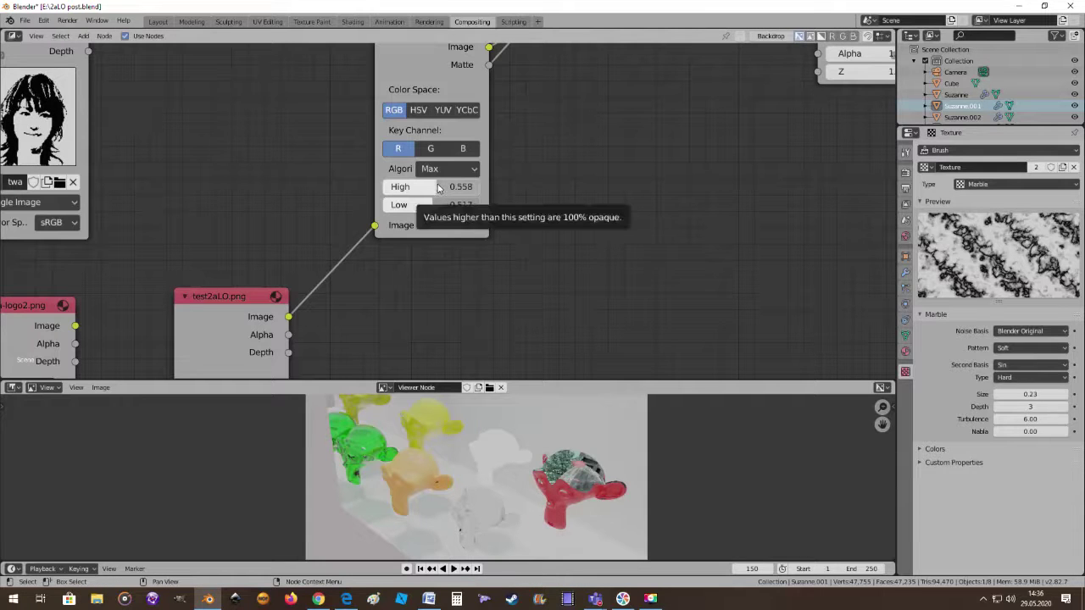
{"action": "left_click_drag", "start_coordinate": [437, 188], "coordinate": [526, 188]}
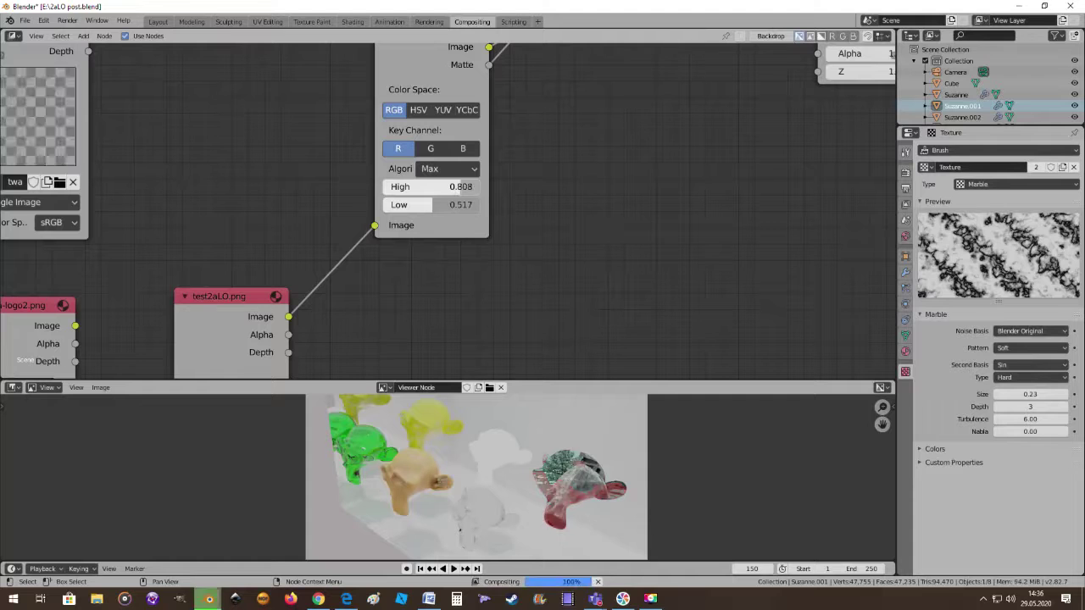
{"action": "left_click_drag", "start_coordinate": [525, 188], "coordinate": [619, 189]}
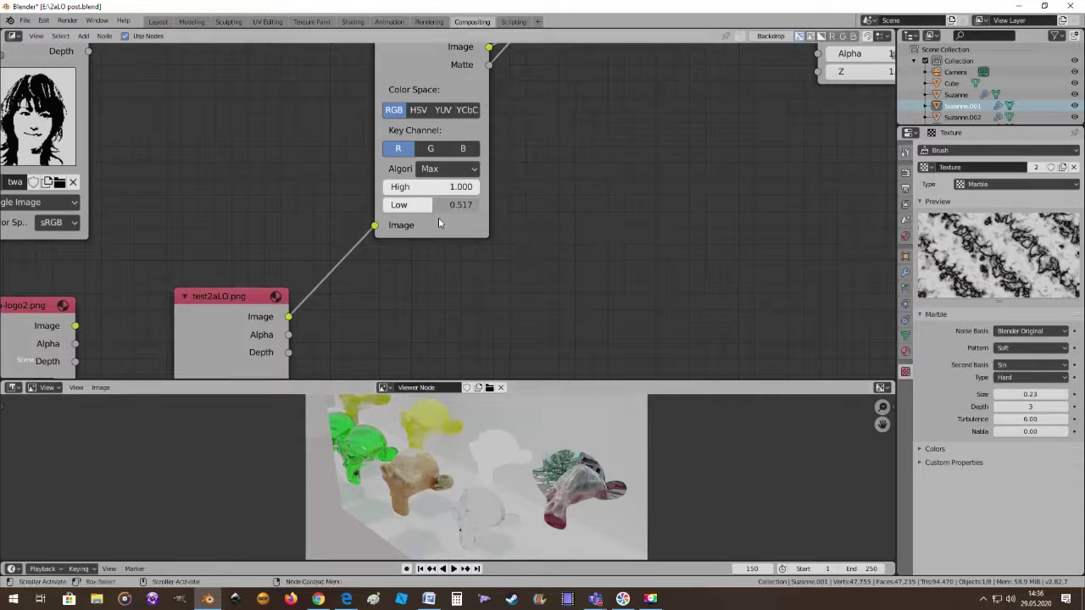
{"action": "mouse_move", "coordinate": [432, 204]}
{"action": "left_mouse_down"}
{"action": "mouse_move", "coordinate": [517, 204]}
{"action": "mouse_move", "coordinate": [483, 205]}
{"action": "left_mouse_up"}
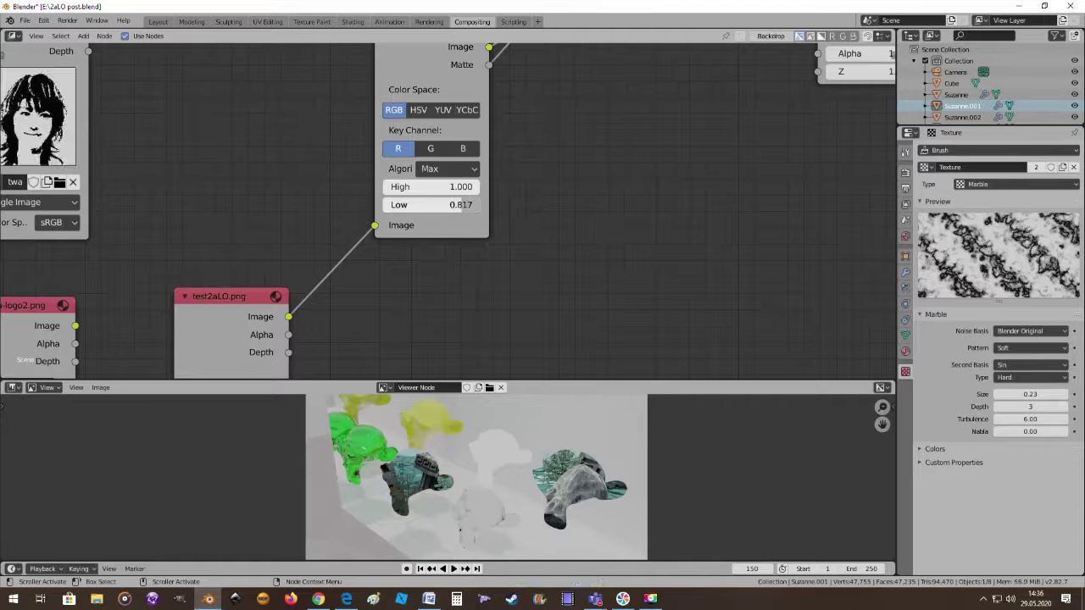
{"action": "left_click_drag", "start_coordinate": [460, 204], "coordinate": [466, 205]}
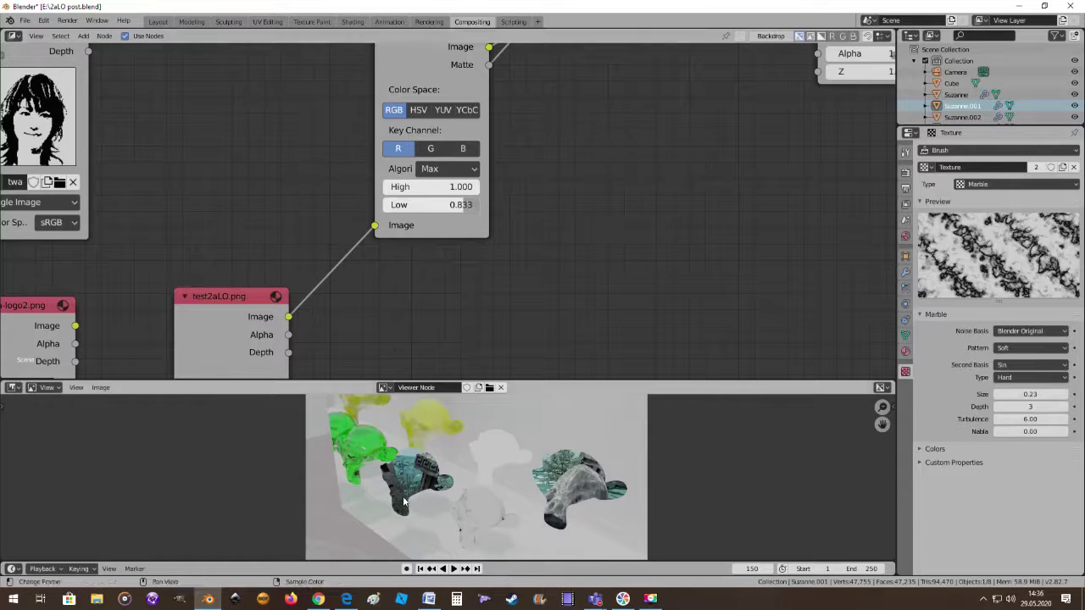
Move the test2aLO image node beside Channel Key and bring up the Add > Matte list
{"action": "scroll", "coordinate": [564, 475], "scroll_direction": "down", "scroll_amount": 3}
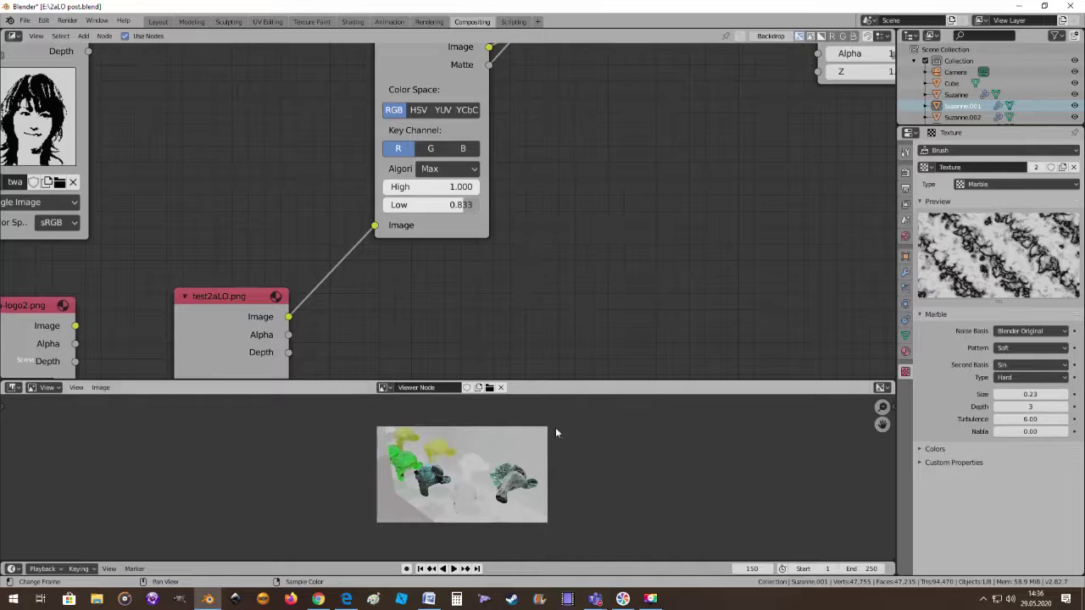
{"action": "scroll", "coordinate": [490, 262], "scroll_direction": "down", "scroll_amount": 2}
{"action": "middle_click_drag", "start_coordinate": [501, 186], "coordinate": [518, 269]}
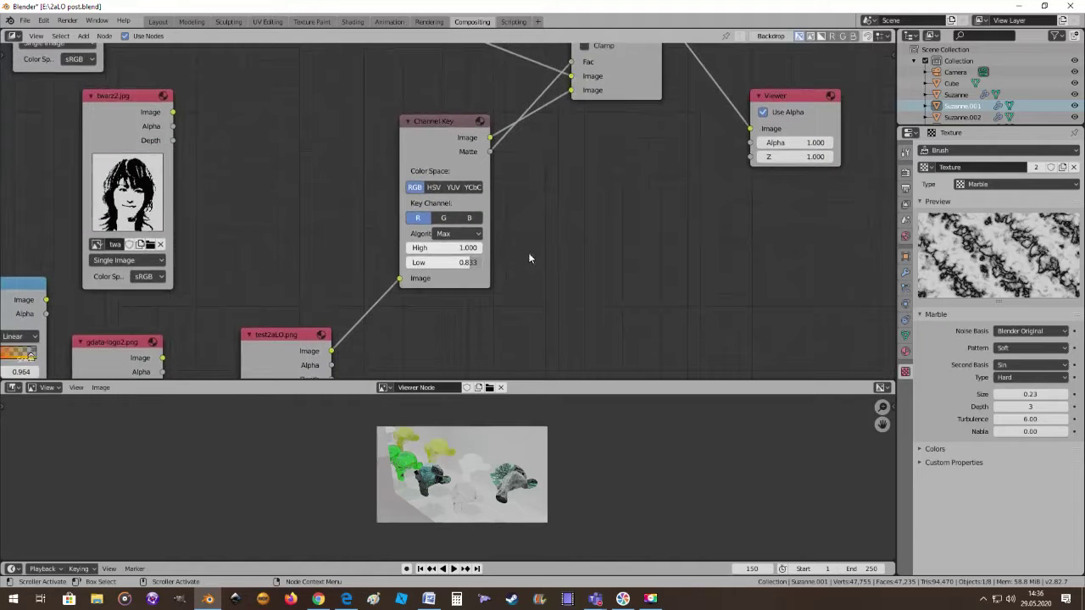
{"action": "scroll", "coordinate": [551, 253], "scroll_direction": "down", "scroll_amount": 2}
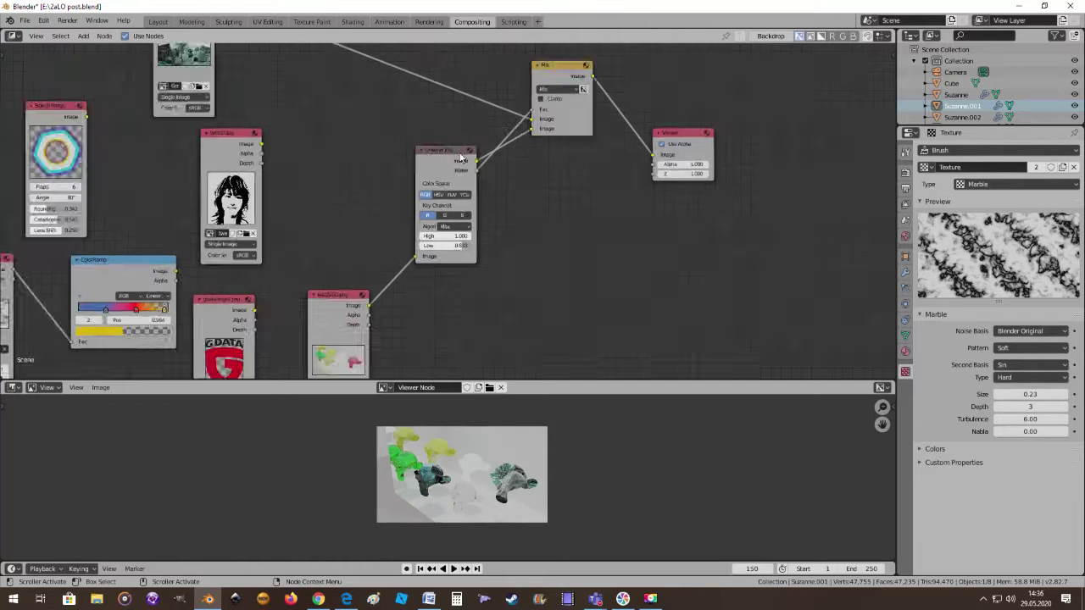
{"action": "left_click_drag", "start_coordinate": [449, 153], "coordinate": [422, 153]}
{"action": "scroll", "coordinate": [504, 254], "scroll_direction": "up", "scroll_amount": 1}
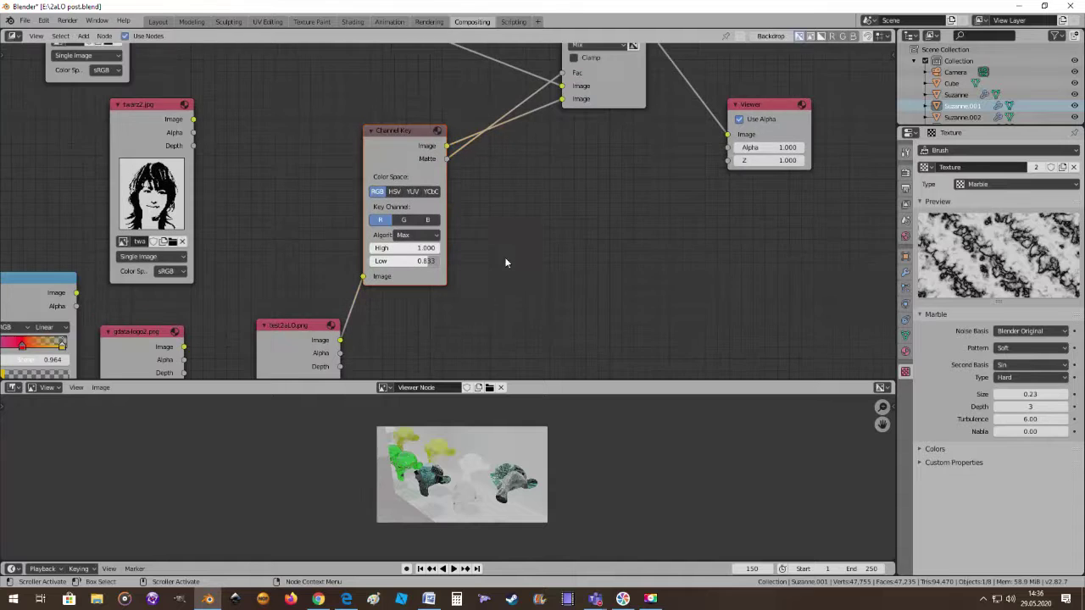
{"action": "scroll", "coordinate": [504, 254], "scroll_direction": "up", "scroll_amount": 1}
{"action": "middle_click_drag", "start_coordinate": [503, 252], "coordinate": [511, 236]}
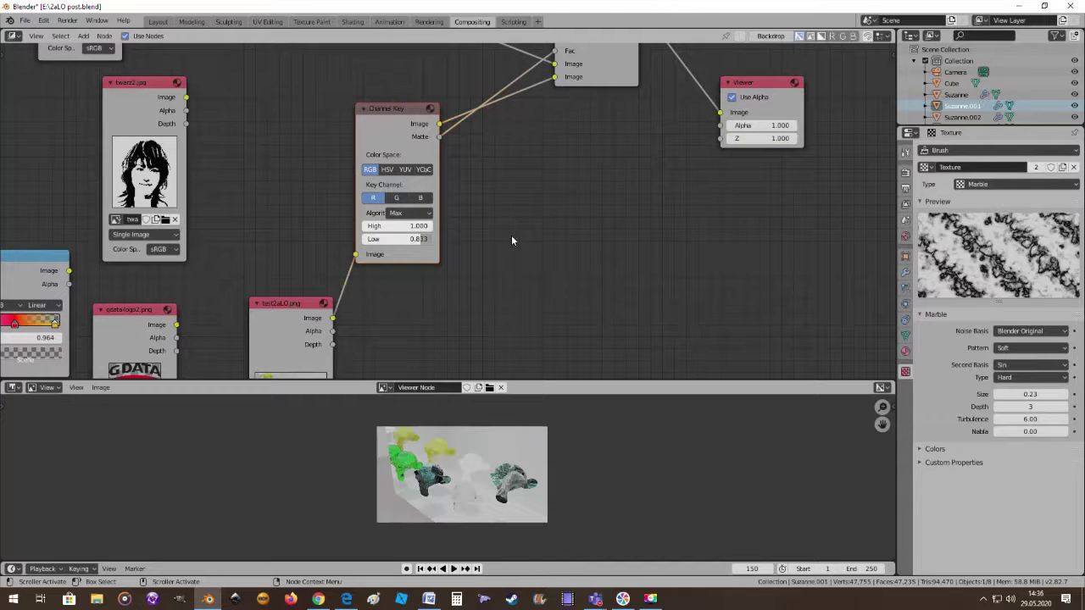
{"action": "scroll", "coordinate": [511, 241], "scroll_direction": "down", "scroll_amount": 1}
{"action": "scroll", "coordinate": [511, 241], "scroll_direction": "up", "scroll_amount": 1}
{"action": "left_click_drag", "start_coordinate": [280, 307], "coordinate": [264, 242]}
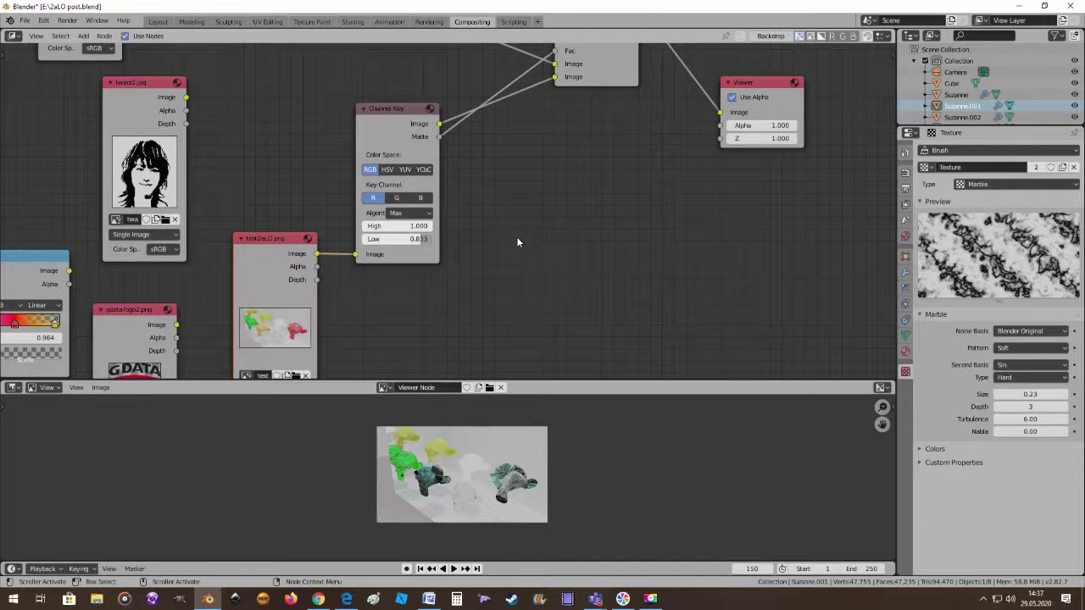
{"action": "left_click", "coordinate": [83, 36]}
{"action": "mouse_move", "coordinate": [100, 133]}
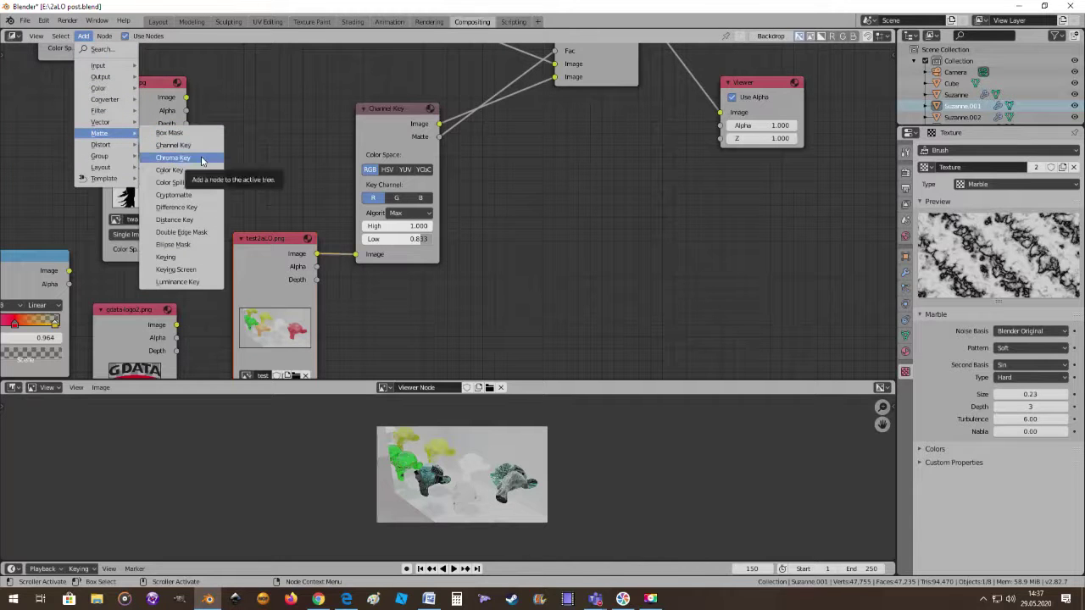
Add a Chroma Key node from the Matte list and place it in the tree
{"action": "left_click", "coordinate": [201, 161]}
{"action": "left_click", "coordinate": [498, 161]}
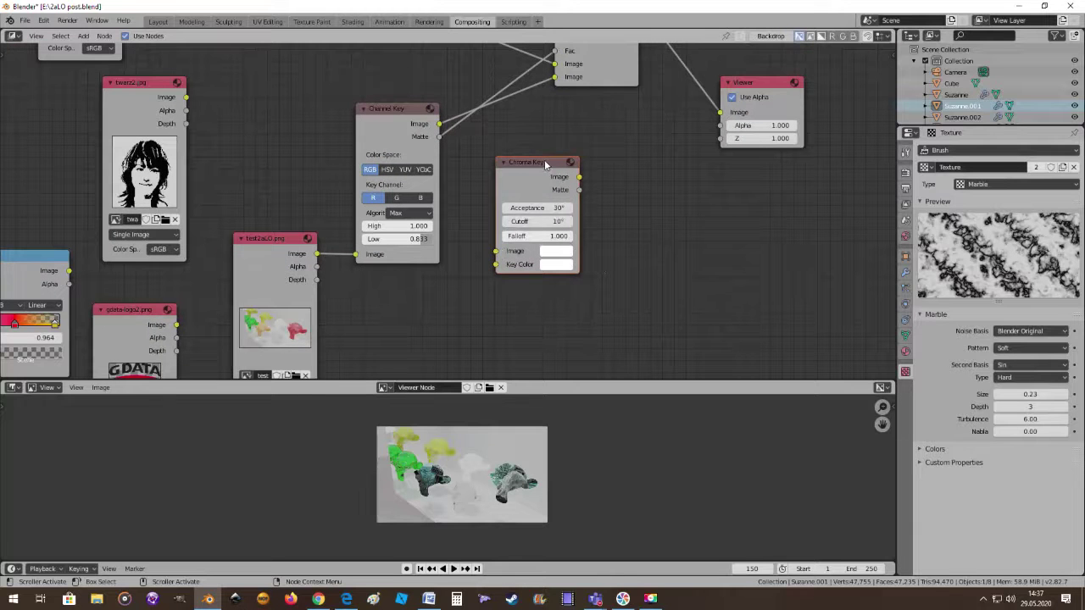
{"action": "left_click_drag", "start_coordinate": [533, 163], "coordinate": [505, 155]}
Unlink the Mix Fac input, delete Channel Key, and insert Chroma Key between test2aLO and Mix
{"action": "scroll", "coordinate": [505, 155], "scroll_direction": "down", "scroll_amount": 1}
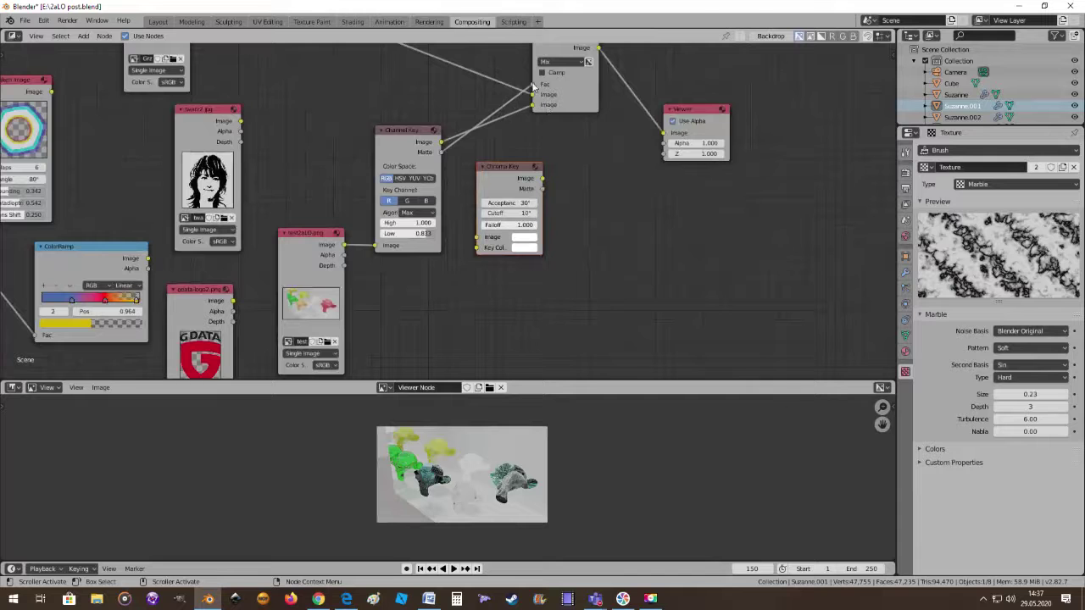
{"action": "left_click_drag", "start_coordinate": [533, 85], "coordinate": [460, 99]}
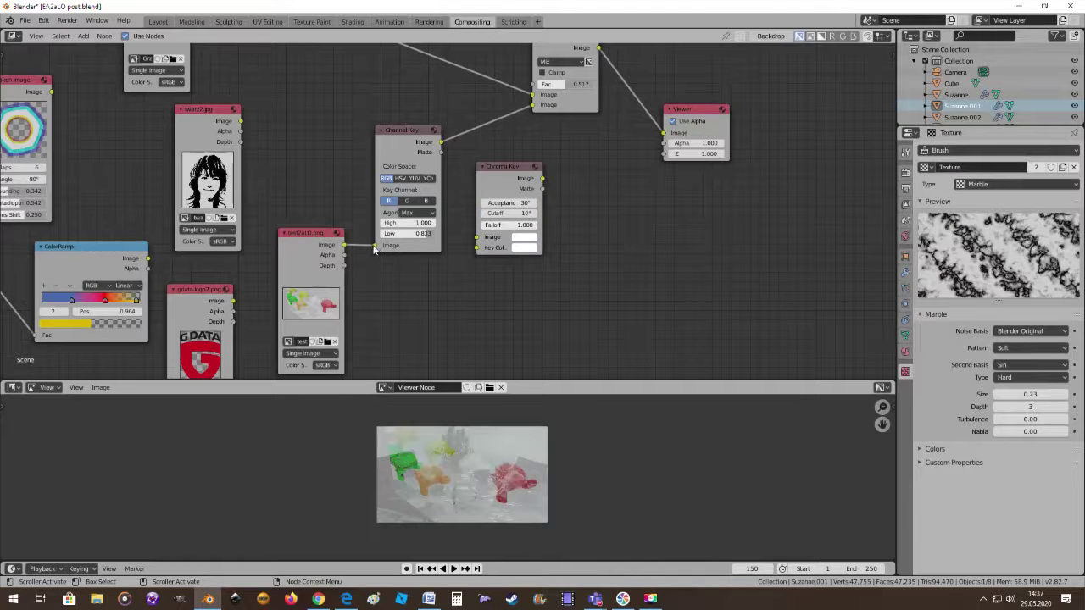
{"action": "left_click_drag", "start_coordinate": [375, 245], "coordinate": [532, 104]}
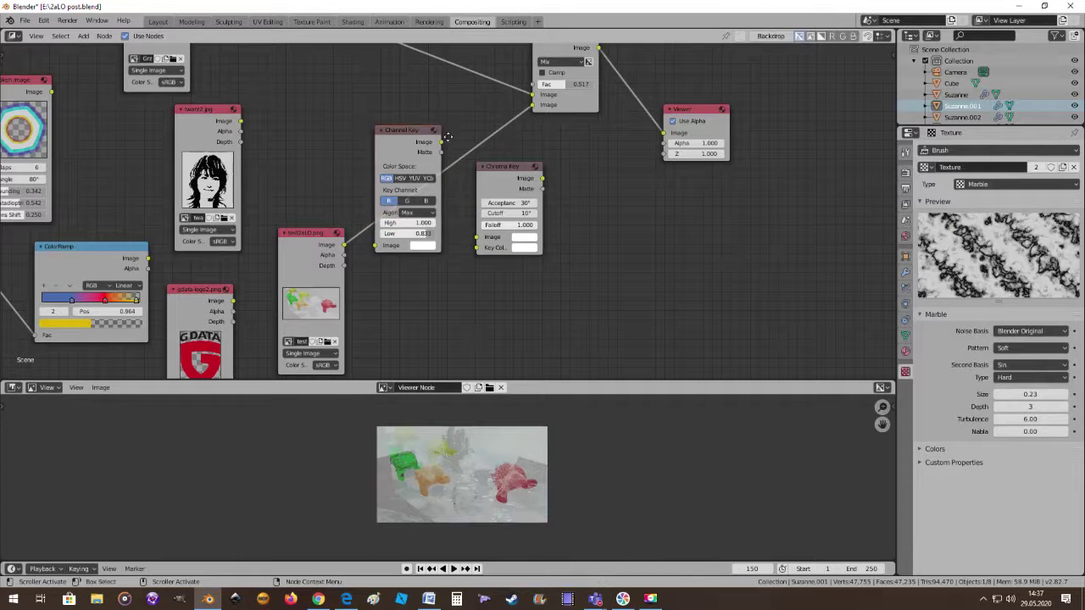
{"action": "left_click_drag", "start_coordinate": [434, 133], "coordinate": [666, 214]}
{"action": "key", "text": "x"}
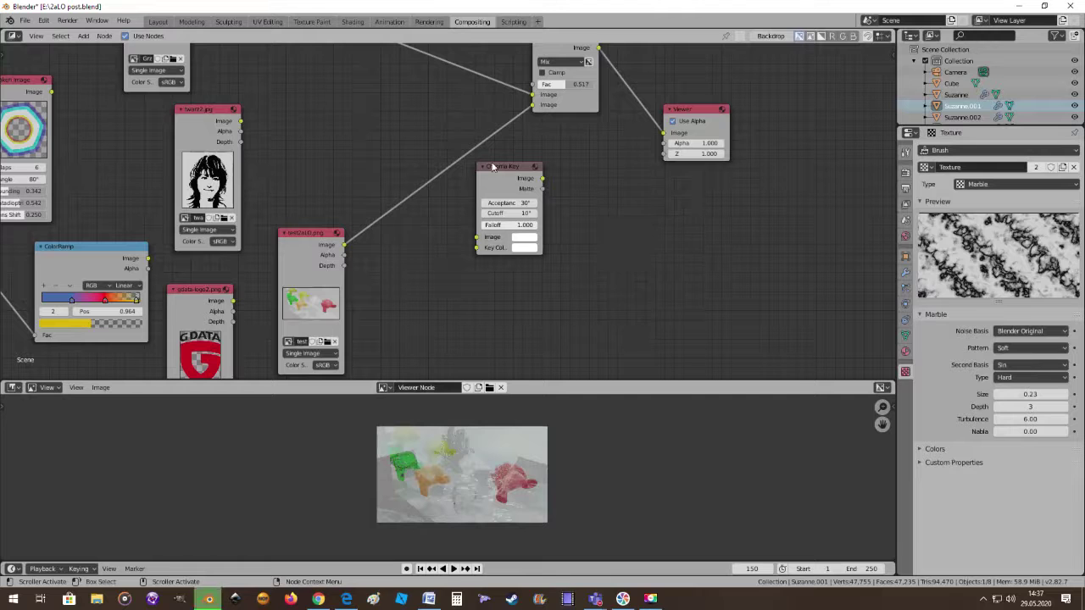
{"action": "left_click_drag", "start_coordinate": [510, 176], "coordinate": [434, 159]}
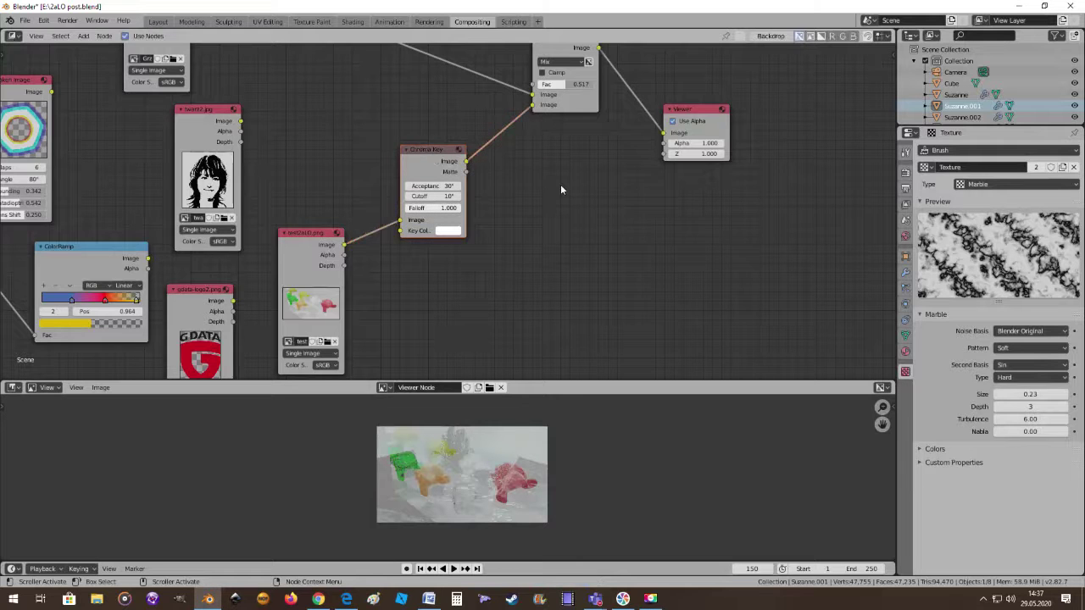
{"action": "scroll", "coordinate": [560, 184], "scroll_direction": "up", "scroll_amount": 1}
Connect the Chroma Key Matte output to the Mix node's Fac input
{"action": "scroll", "coordinate": [557, 204], "scroll_direction": "up", "scroll_amount": 1}
{"action": "scroll", "coordinate": [528, 225], "scroll_direction": "up", "scroll_amount": 2}
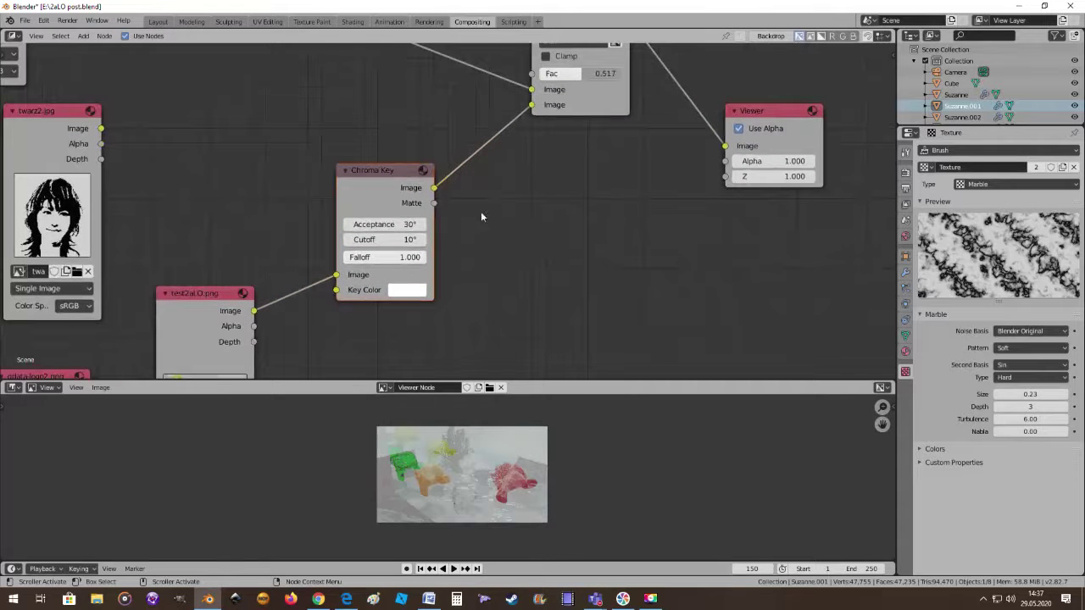
{"action": "scroll", "coordinate": [495, 464], "scroll_direction": "up", "scroll_amount": 1}
{"action": "scroll", "coordinate": [510, 461], "scroll_direction": "up", "scroll_amount": 1}
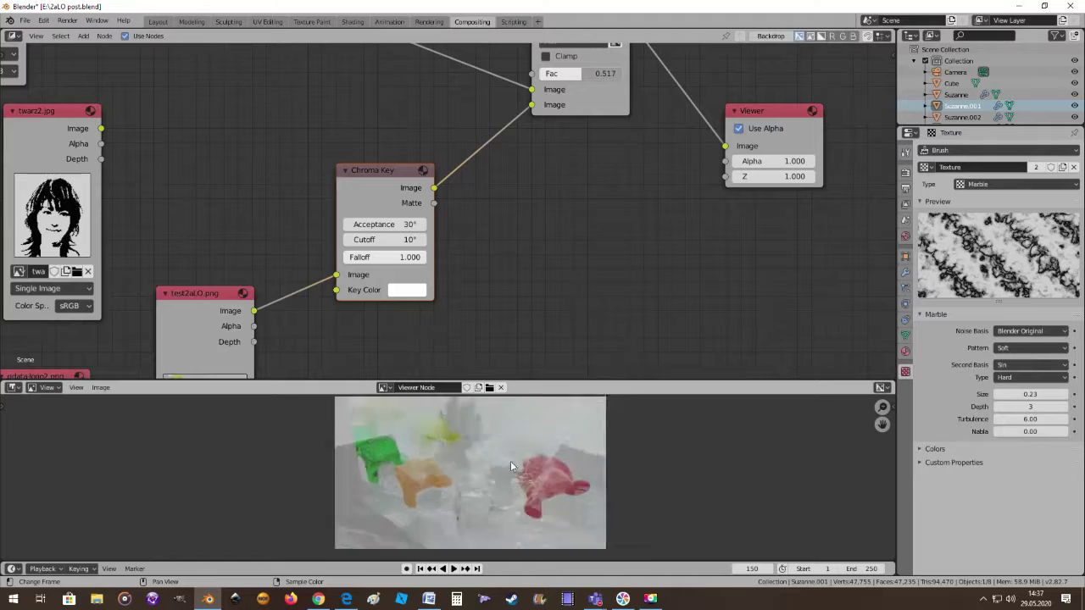
{"action": "scroll", "coordinate": [510, 461], "scroll_direction": "down", "scroll_amount": 2}
{"action": "scroll", "coordinate": [493, 221], "scroll_direction": "down", "scroll_amount": 1}
{"action": "scroll", "coordinate": [572, 208], "scroll_direction": "up", "scroll_amount": 1}
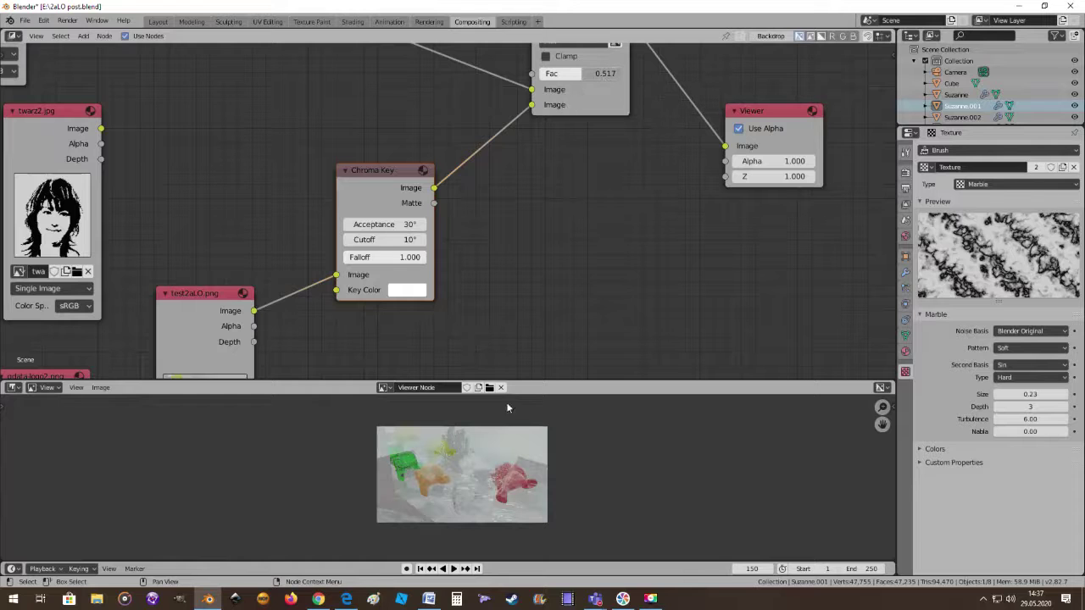
{"action": "left_click_drag", "start_coordinate": [377, 174], "coordinate": [342, 177]}
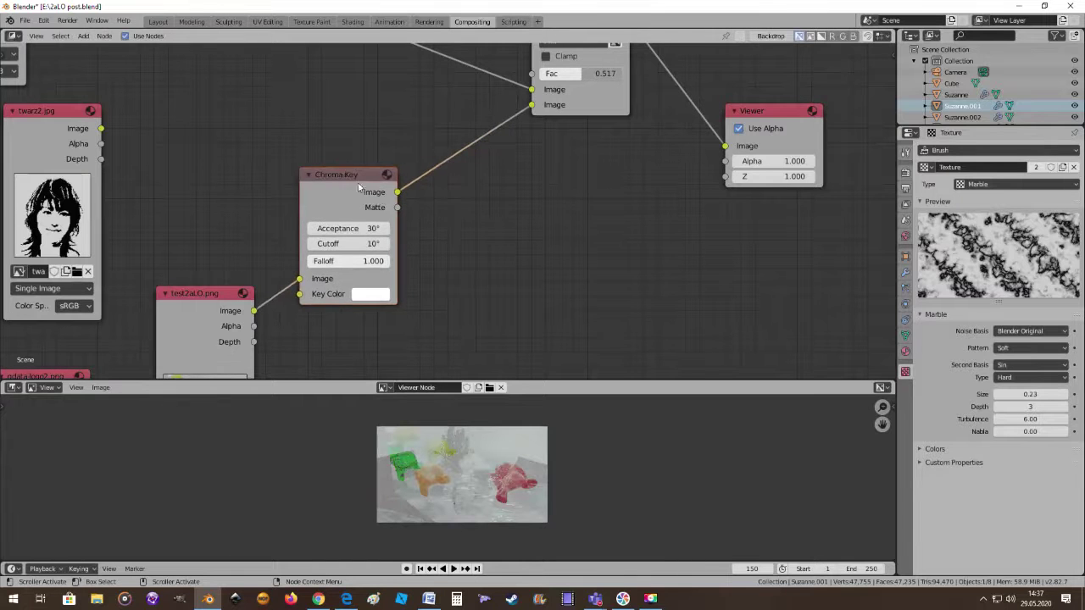
{"action": "scroll", "coordinate": [436, 219], "scroll_direction": "down", "scroll_amount": 1}
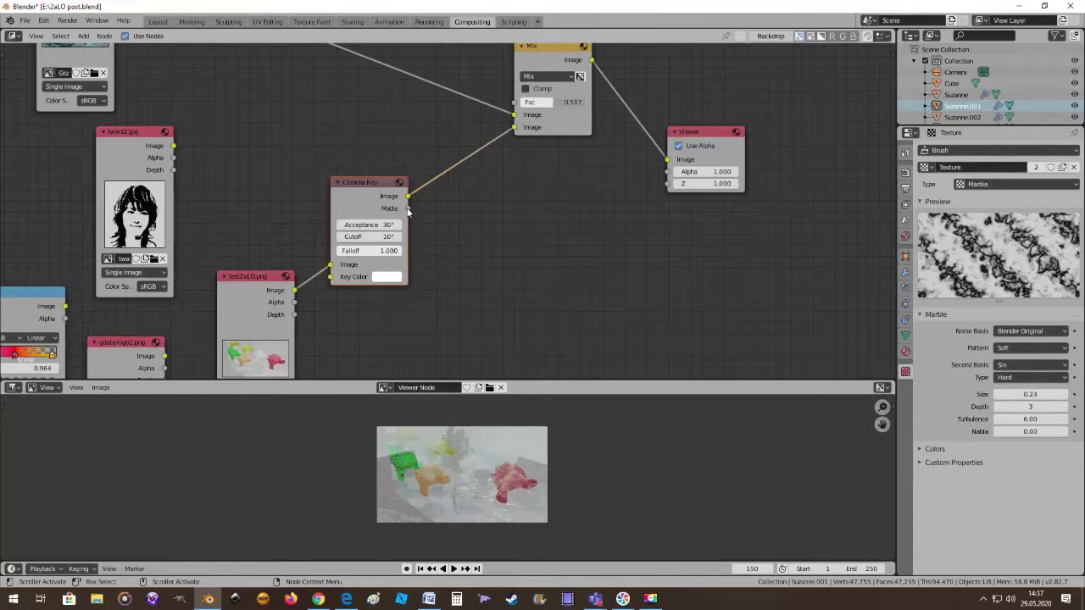
{"action": "left_click_drag", "start_coordinate": [408, 208], "coordinate": [513, 103]}
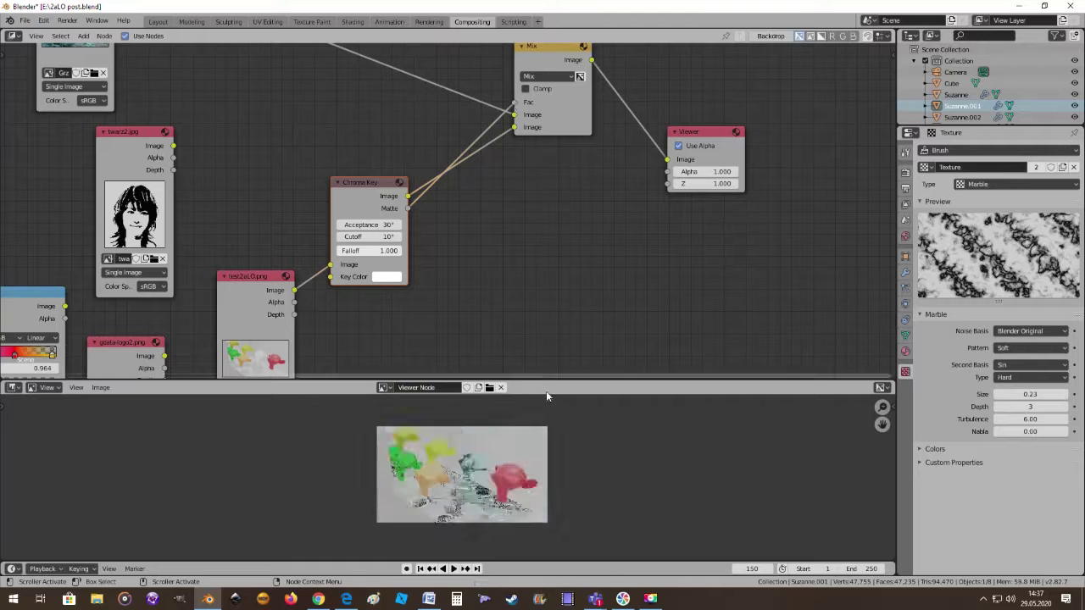
Nudge the Chroma Key node right and zoom the view to inspect the keyed composite
{"action": "scroll", "coordinate": [543, 423], "scroll_direction": "up", "scroll_amount": 4}
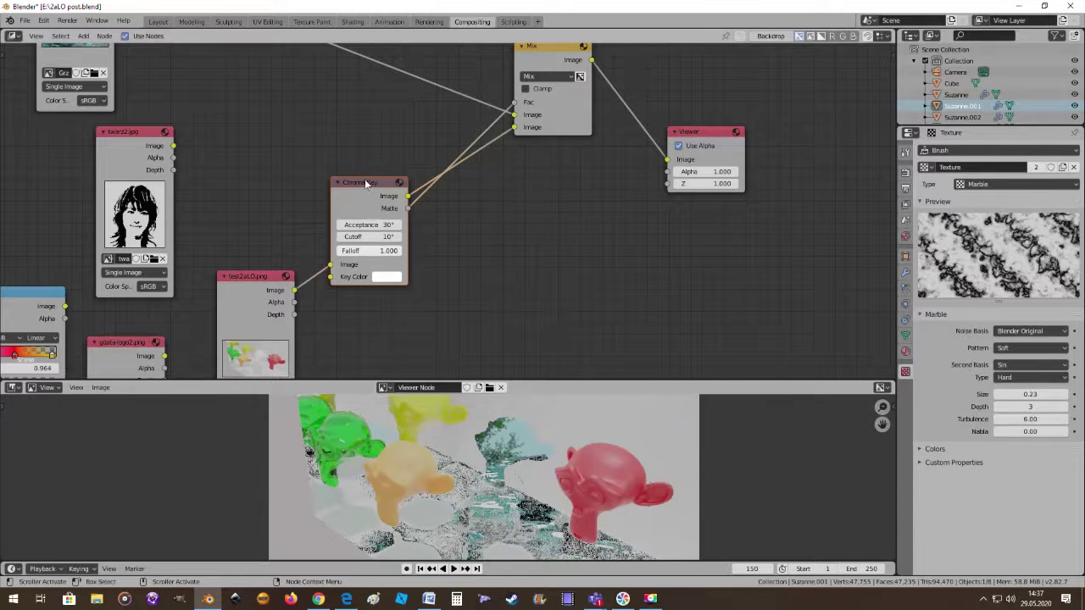
{"action": "left_click_drag", "start_coordinate": [366, 184], "coordinate": [401, 182]}
{"action": "scroll", "coordinate": [477, 310], "scroll_direction": "up", "scroll_amount": 1}
{"action": "scroll", "coordinate": [495, 256], "scroll_direction": "up", "scroll_amount": 1}
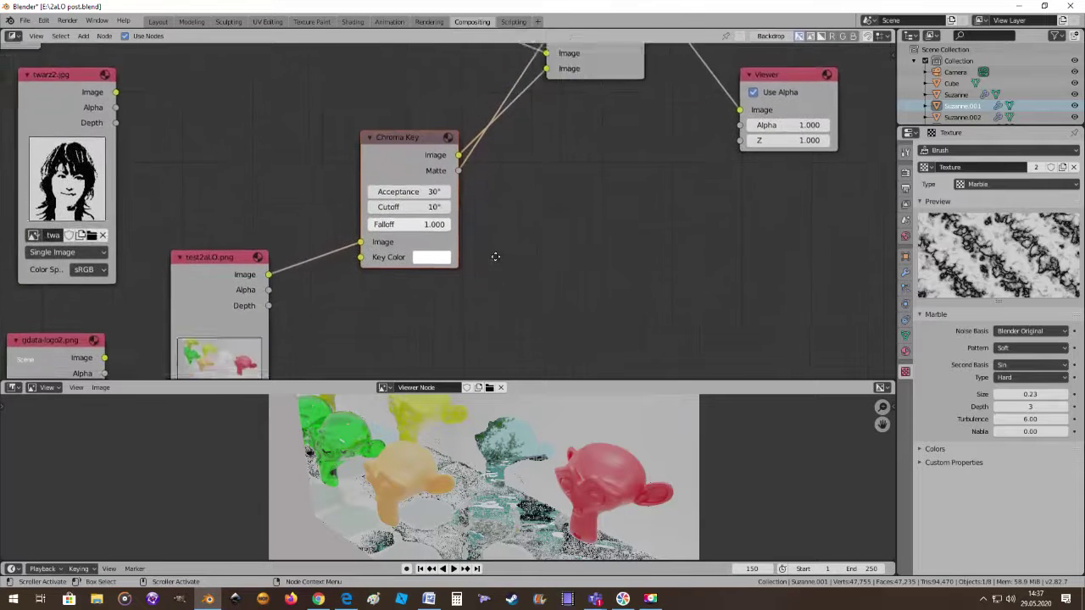
{"action": "scroll", "coordinate": [495, 255], "scroll_direction": "up", "scroll_amount": 1}
{"action": "scroll", "coordinate": [497, 256], "scroll_direction": "up", "scroll_amount": 1}
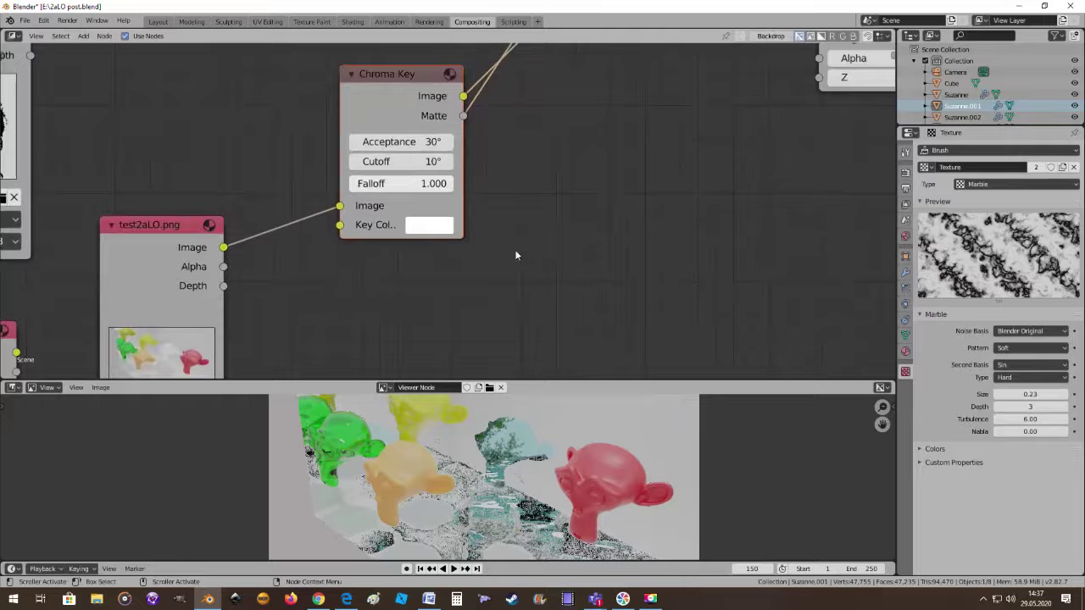
{"action": "mouse_move", "coordinate": [516, 255]}
{"action": "middle_mouse_down"}
{"action": "mouse_move", "coordinate": [545, 225]}
{"action": "mouse_move", "coordinate": [525, 240]}
{"action": "mouse_move", "coordinate": [574, 268]}
{"action": "middle_mouse_up"}
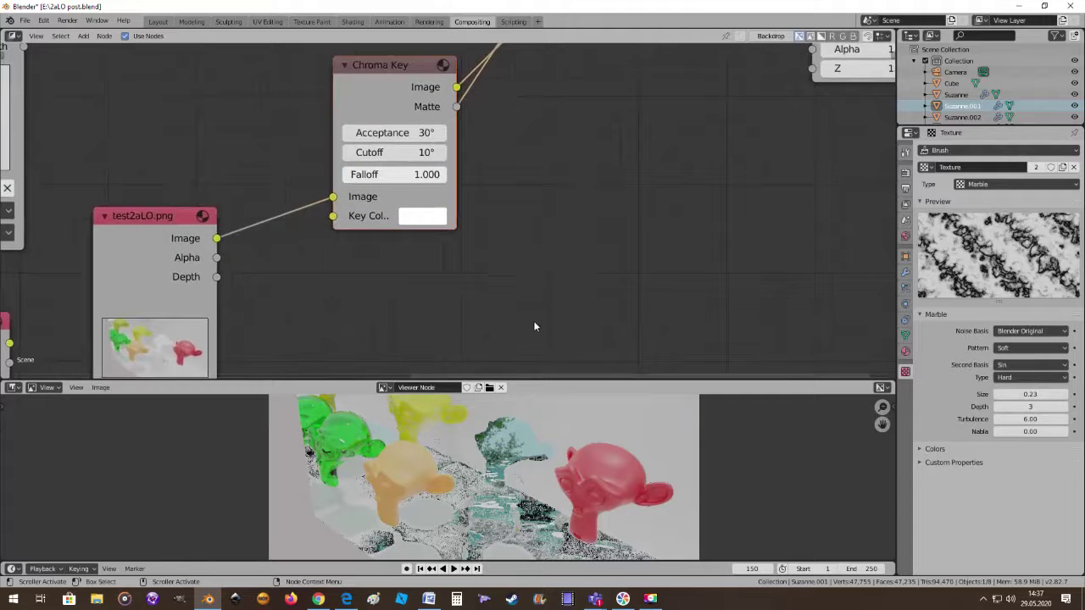
{"action": "scroll", "coordinate": [437, 227], "scroll_direction": "down", "scroll_amount": 1}
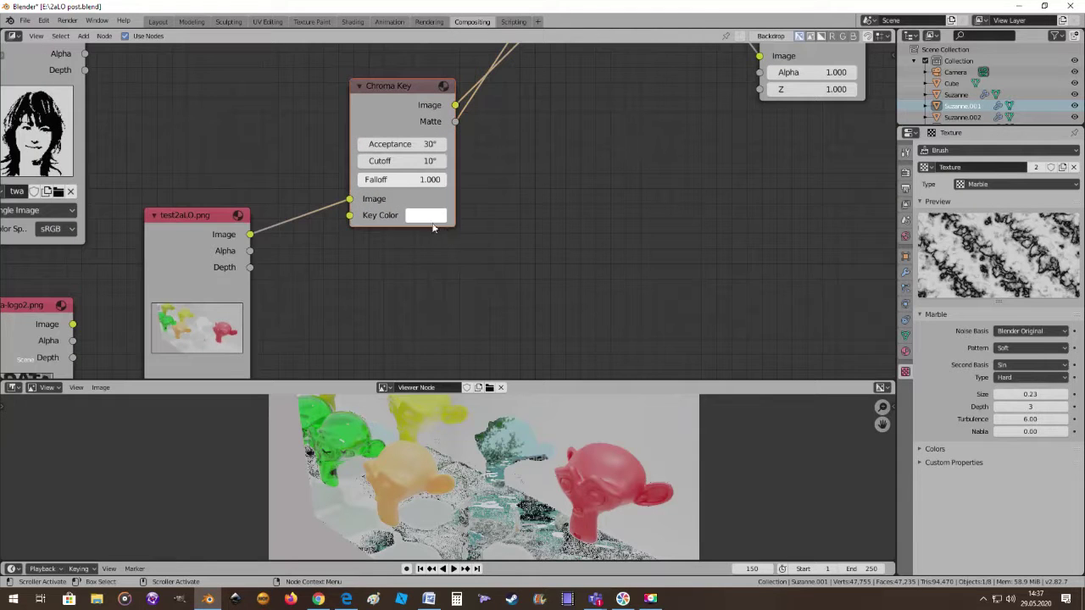
{"action": "scroll", "coordinate": [493, 284], "scroll_direction": "down", "scroll_amount": 1}
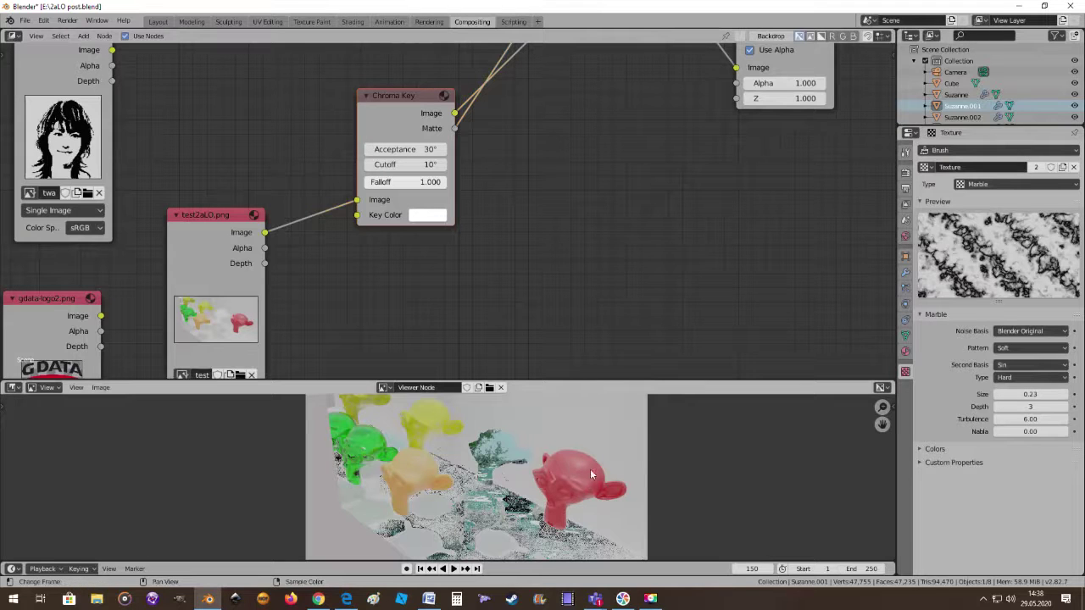
Eyedropper the red monkey in the viewer as the Chroma Key colour
{"action": "left_click", "coordinate": [425, 217]}
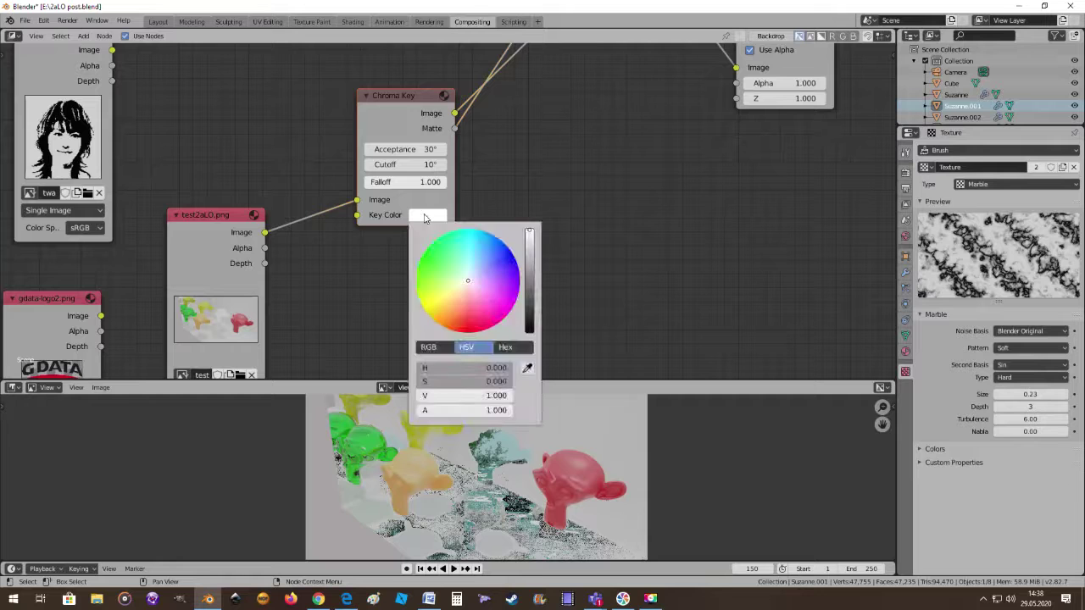
{"action": "left_click", "coordinate": [526, 368]}
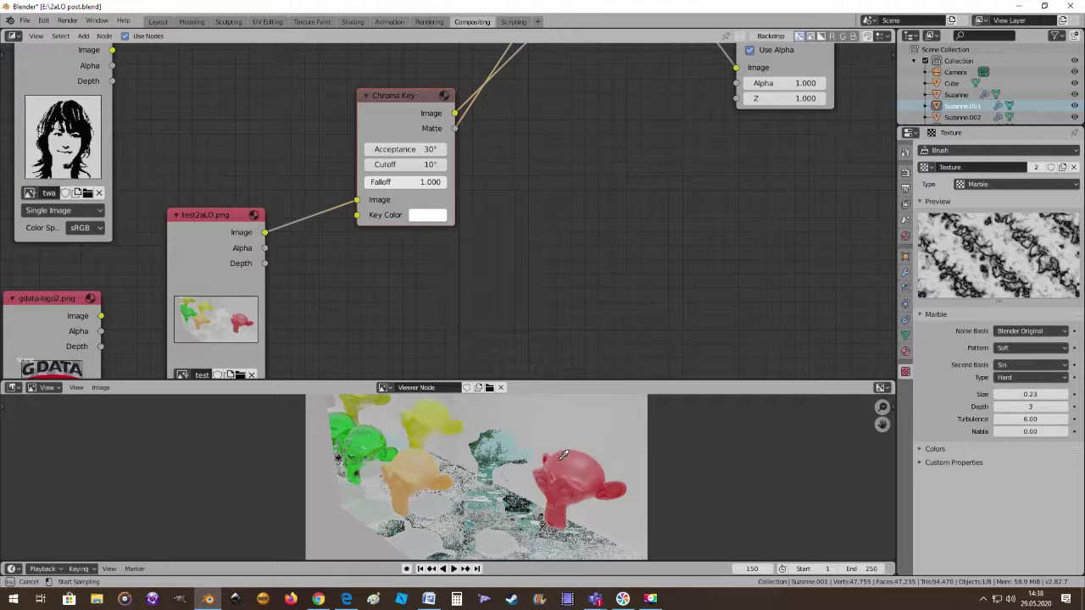
{"action": "left_click", "coordinate": [564, 465]}
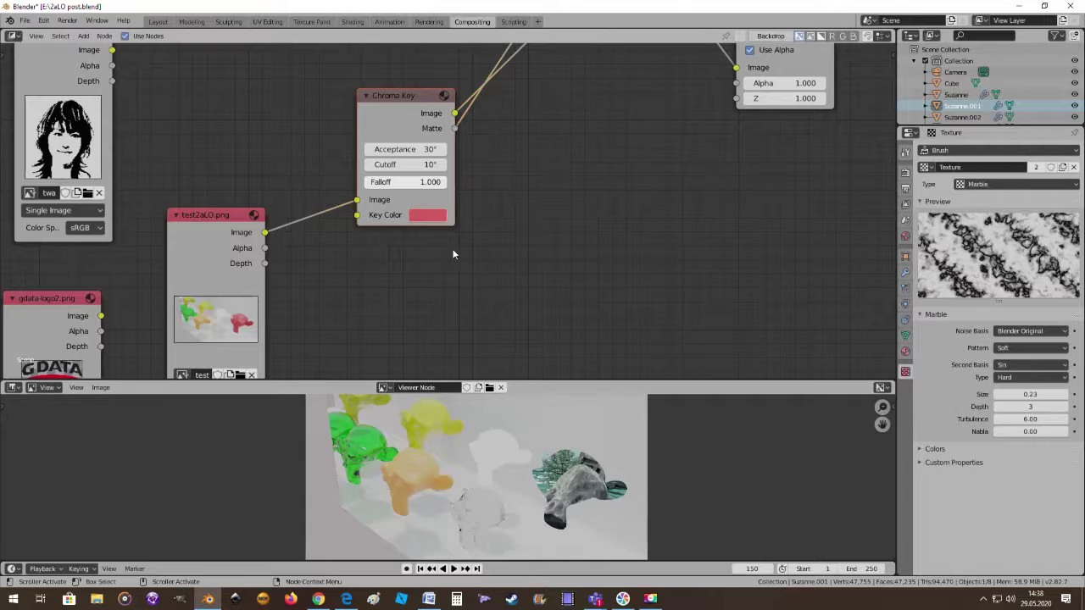
Resample the key colour from the yellow monkey and drop Cutoff to 0°
{"action": "left_click", "coordinate": [428, 215]}
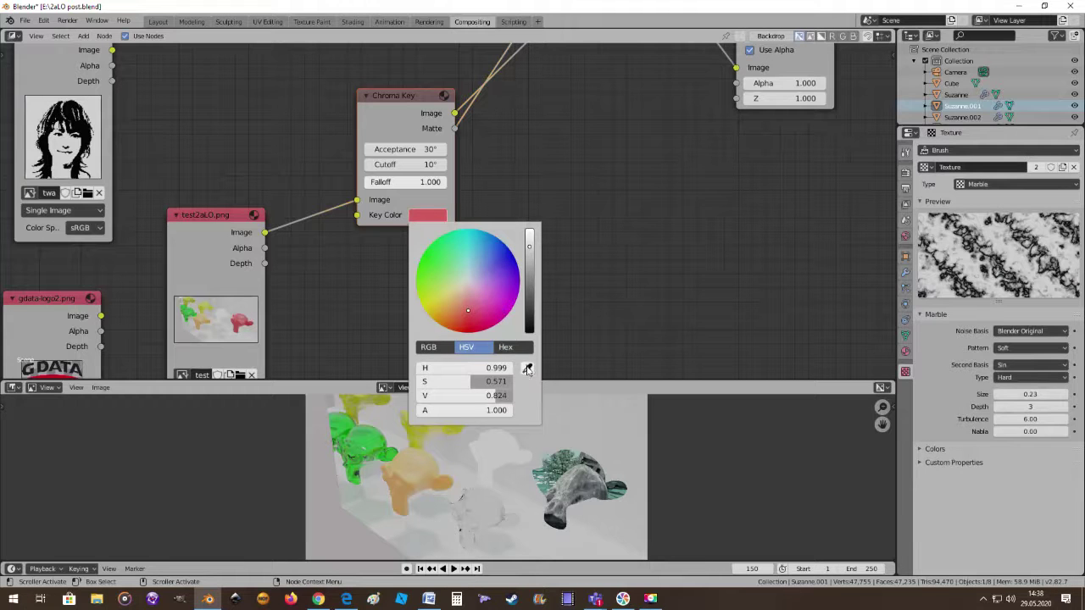
{"action": "left_click", "coordinate": [527, 368]}
{"action": "left_click", "coordinate": [441, 411]}
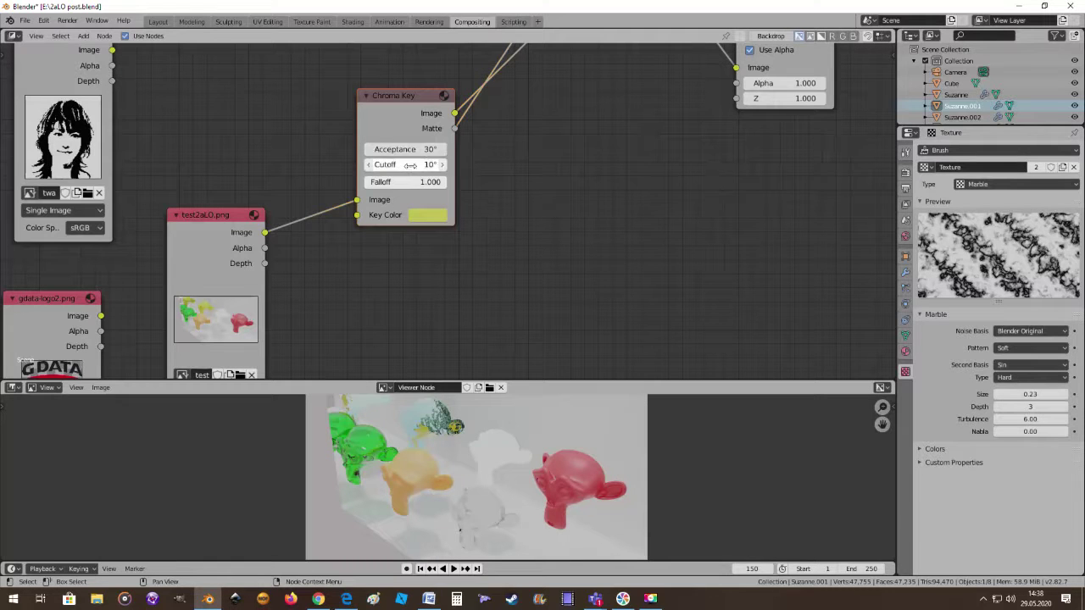
{"action": "mouse_move", "coordinate": [410, 164]}
{"action": "left_mouse_down"}
{"action": "mouse_move", "coordinate": [470, 165]}
{"action": "mouse_move", "coordinate": [444, 183]}
{"action": "left_mouse_up"}
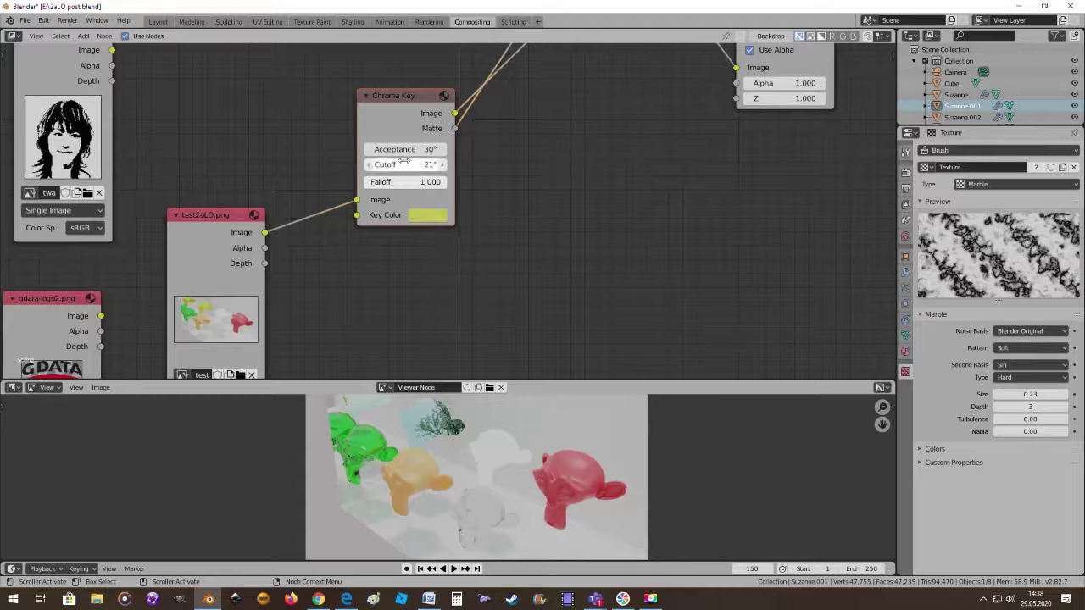
{"action": "mouse_move", "coordinate": [405, 149]}
{"action": "left_mouse_down"}
{"action": "mouse_move", "coordinate": [392, 150]}
{"action": "mouse_move", "coordinate": [405, 149]}
{"action": "mouse_move", "coordinate": [395, 164]}
{"action": "mouse_move", "coordinate": [368, 165]}
{"action": "mouse_move", "coordinate": [427, 164]}
{"action": "left_mouse_up"}
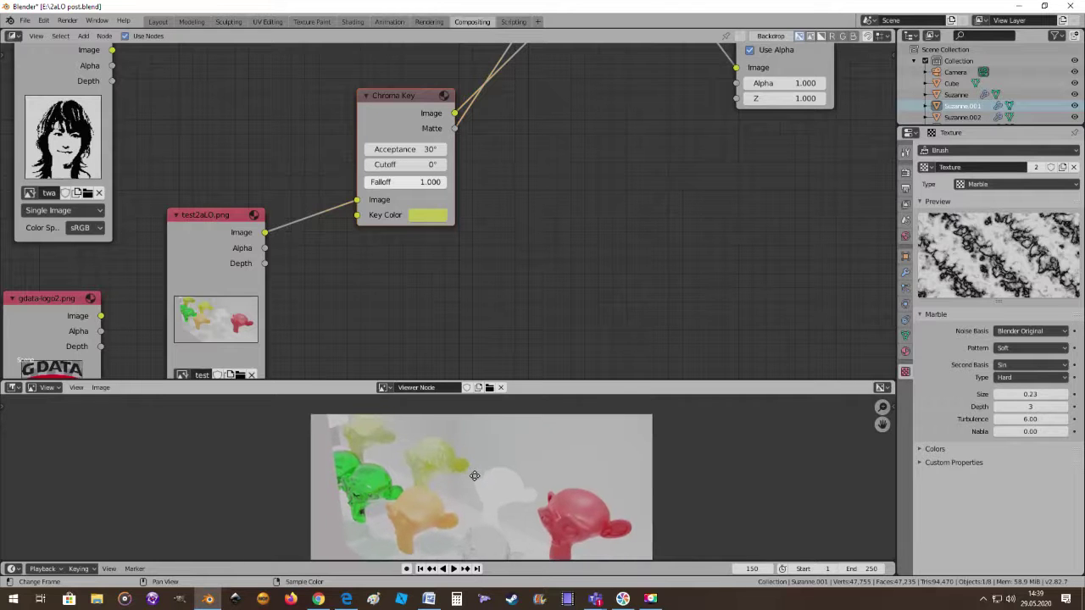
Sample a new key colour for the Chroma Key from the render
{"action": "scroll", "coordinate": [435, 505], "scroll_direction": "up", "scroll_amount": 2}
{"action": "scroll", "coordinate": [455, 472], "scroll_direction": "up", "scroll_amount": 1}
{"action": "scroll", "coordinate": [512, 519], "scroll_direction": "up", "scroll_amount": 1}
{"action": "left_click", "coordinate": [512, 519]}
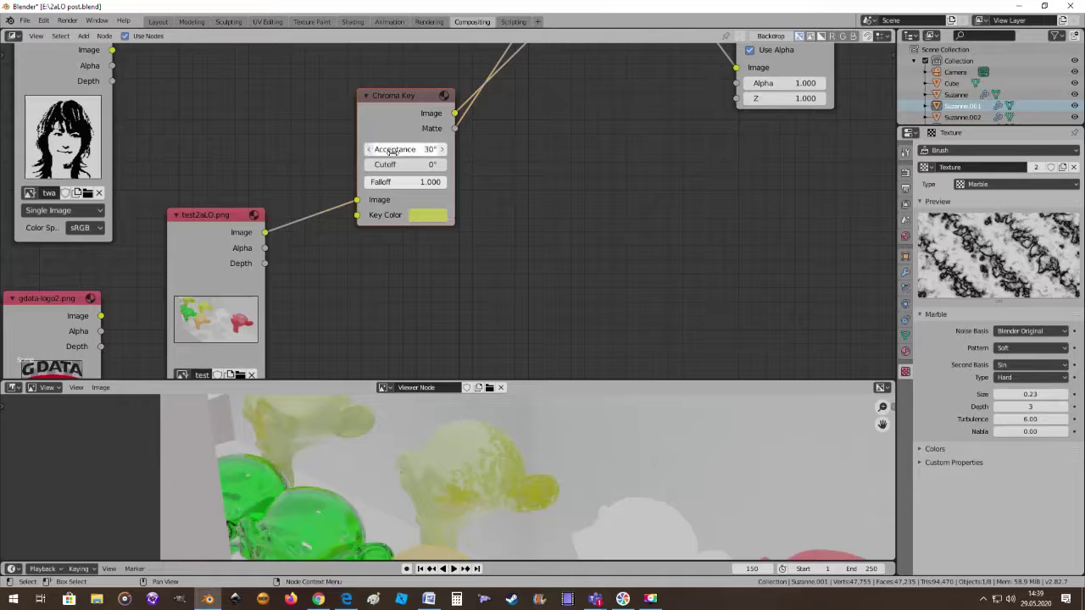
Set Chroma Key Acceptance and Cutoff both to 1° and inspect the speckled monkey
{"action": "mouse_move", "coordinate": [394, 149]}
{"action": "left_mouse_down"}
{"action": "mouse_move", "coordinate": [432, 149]}
{"action": "mouse_move", "coordinate": [377, 149]}
{"action": "left_mouse_up"}
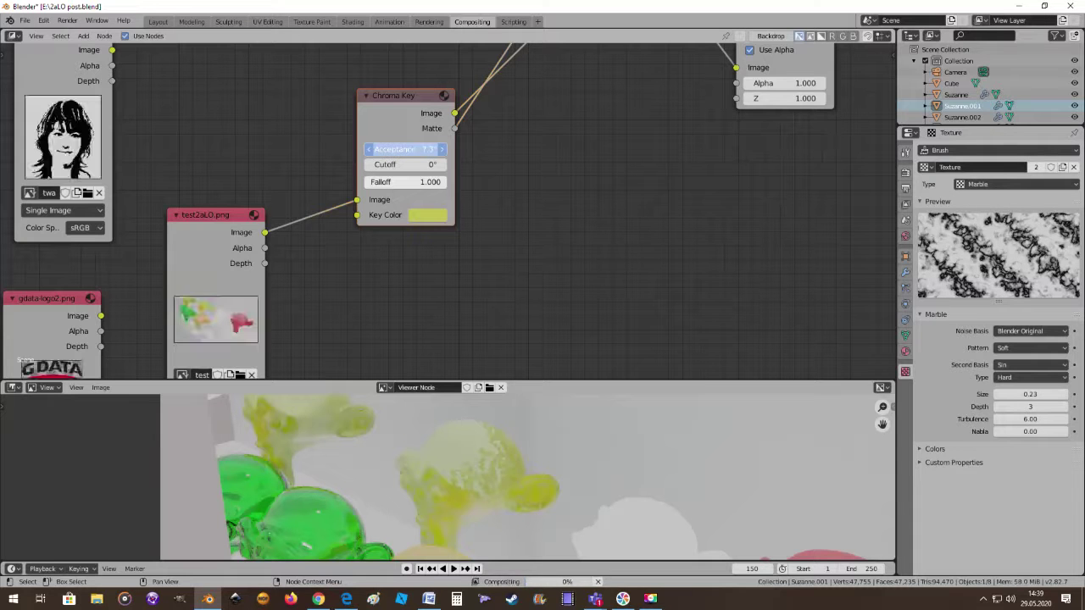
{"action": "left_click_drag", "start_coordinate": [377, 150], "coordinate": [409, 149]}
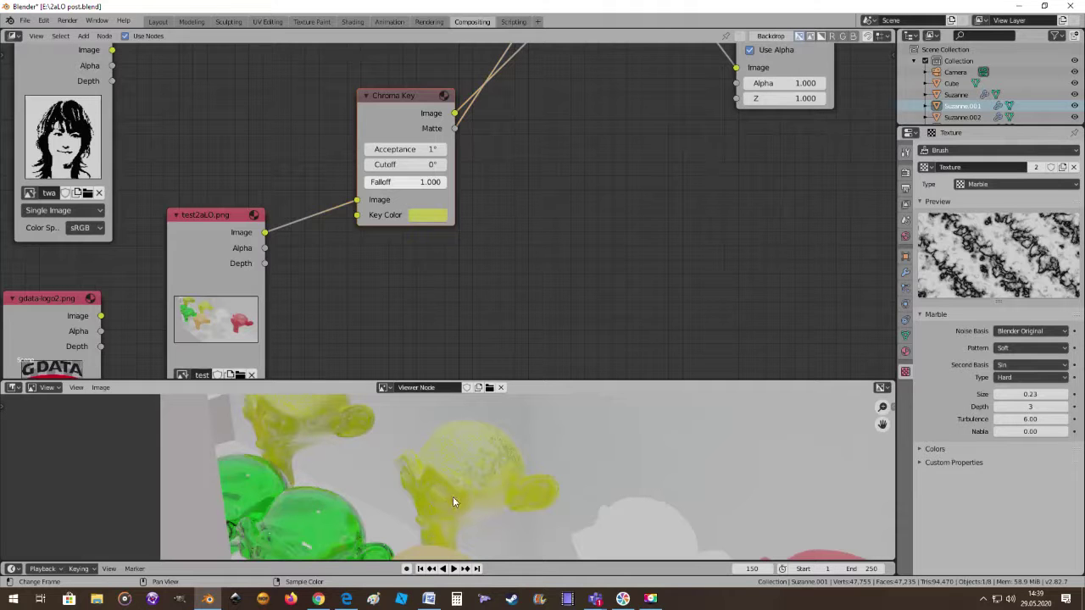
{"action": "mouse_move", "coordinate": [406, 164]}
{"action": "left_mouse_down"}
{"action": "mouse_move", "coordinate": [449, 163]}
{"action": "mouse_move", "coordinate": [406, 163]}
{"action": "left_mouse_up"}
{"action": "type", "text": "1"}
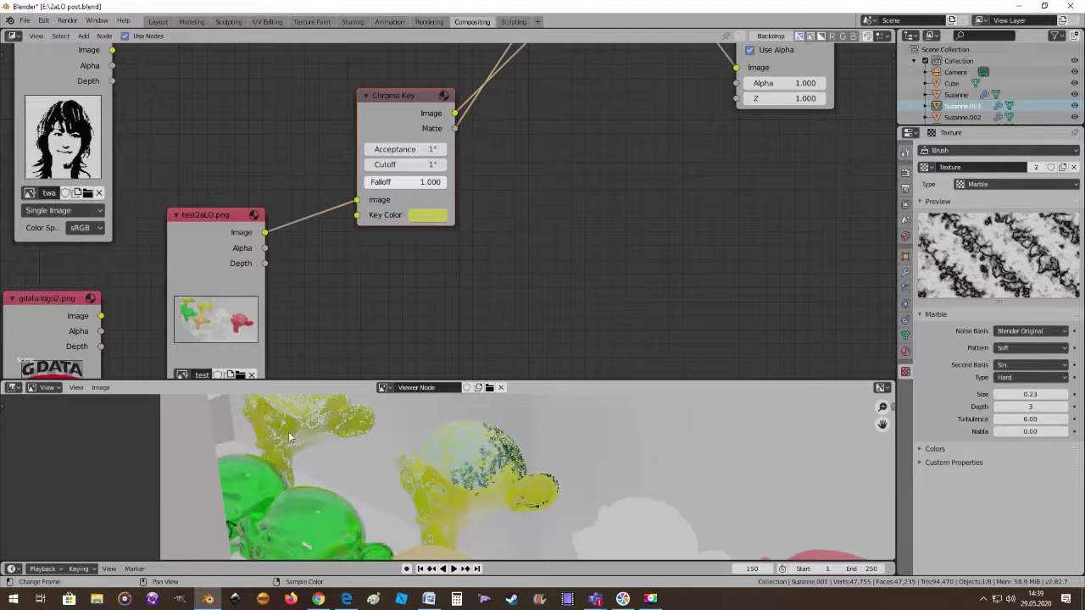
{"action": "scroll", "coordinate": [329, 421], "scroll_direction": "down", "scroll_amount": 1}
{"action": "scroll", "coordinate": [330, 420], "scroll_direction": "down", "scroll_amount": 1}
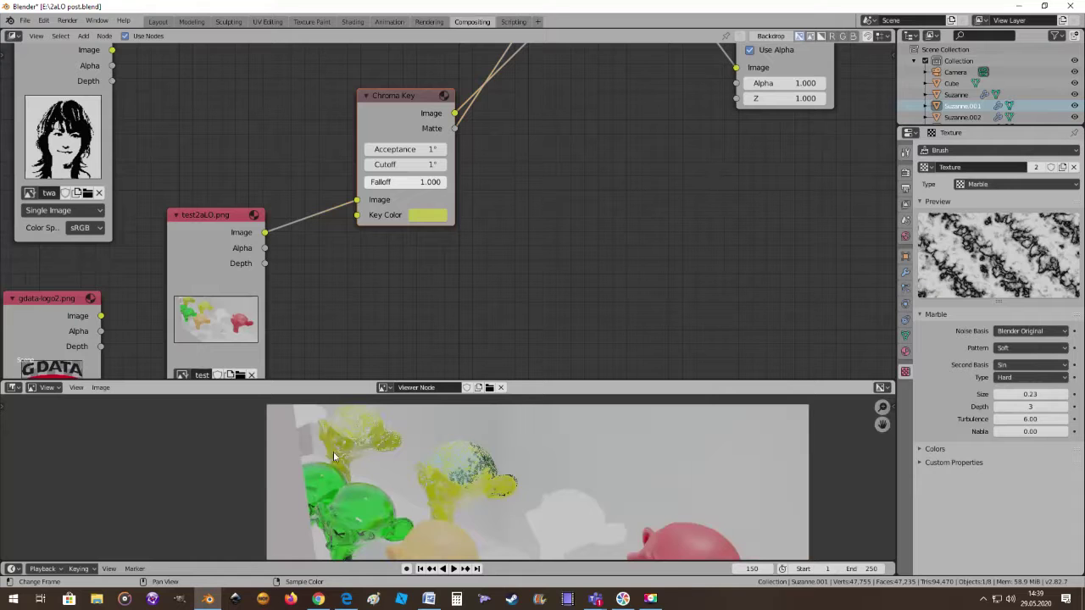
{"action": "scroll", "coordinate": [366, 440], "scroll_direction": "up", "scroll_amount": 2}
{"action": "scroll", "coordinate": [305, 438], "scroll_direction": "up", "scroll_amount": 2}
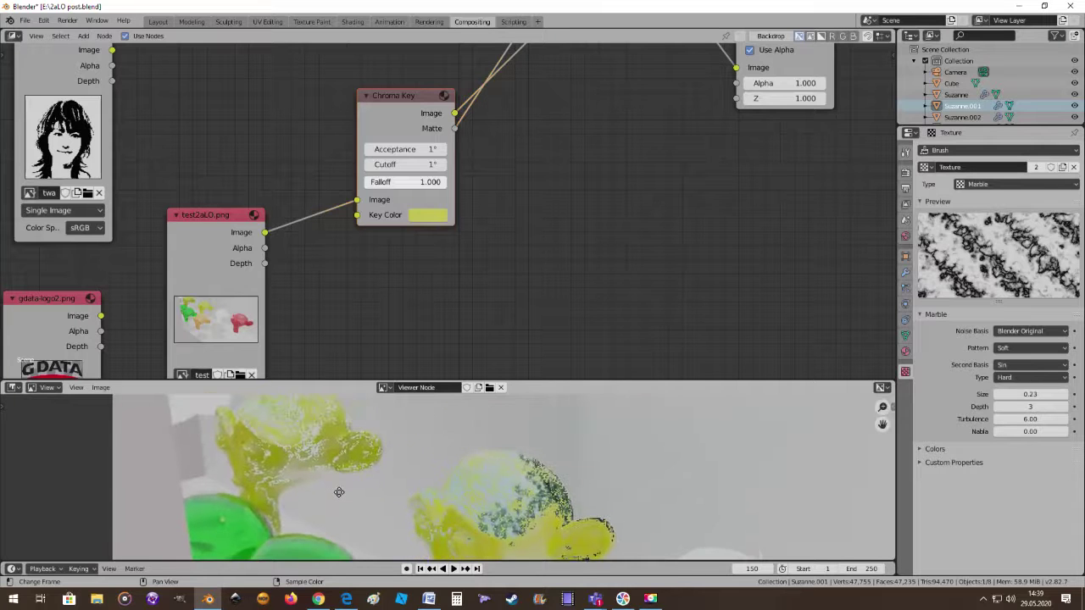
{"action": "scroll", "coordinate": [420, 515], "scroll_direction": "down", "scroll_amount": 1}
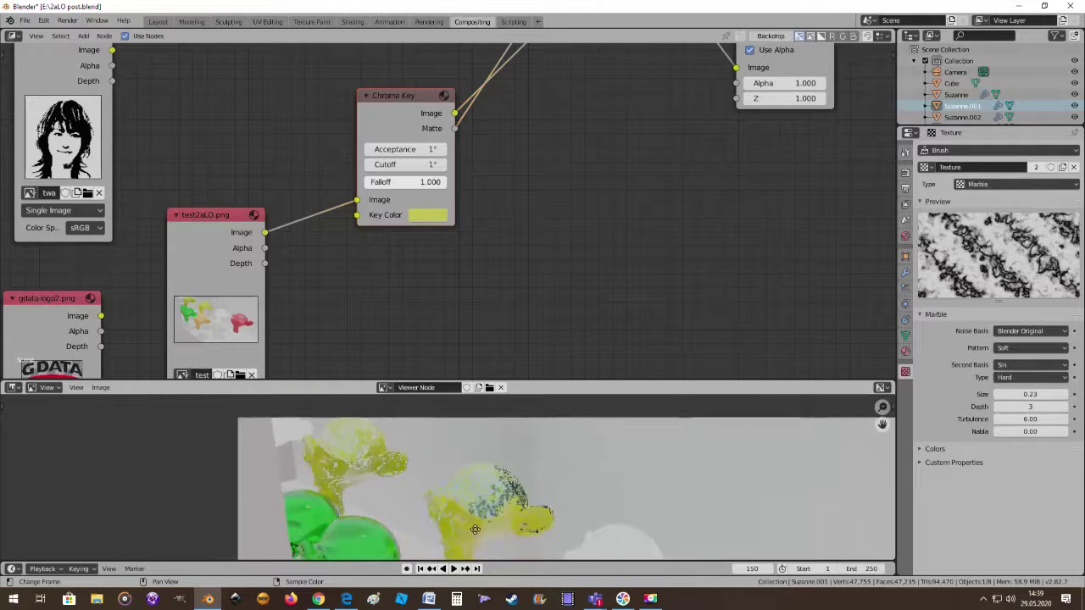
{"action": "middle_click_drag", "start_coordinate": [420, 514], "coordinate": [401, 465]}
Enter Chroma Key Acceptance 30° and Cutoff 10°
{"action": "scroll", "coordinate": [438, 310], "scroll_direction": "down", "scroll_amount": 1}
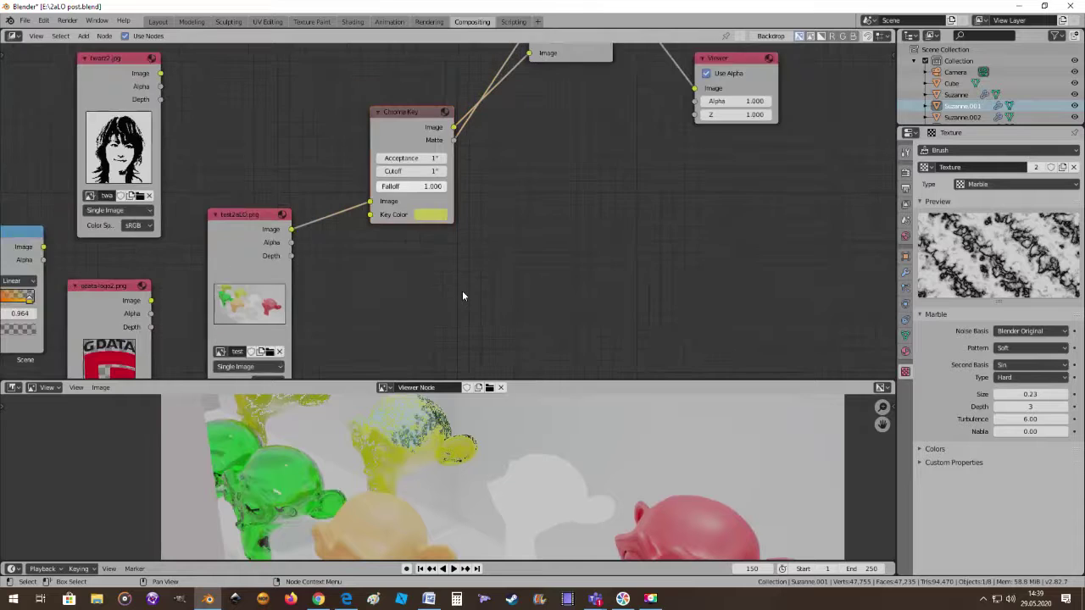
{"action": "scroll", "coordinate": [462, 291], "scroll_direction": "down", "scroll_amount": 1}
{"action": "scroll", "coordinate": [462, 291], "scroll_direction": "down", "scroll_amount": 1}
{"action": "double_click", "coordinate": [415, 158]}
{"action": "type", "text": "30"}
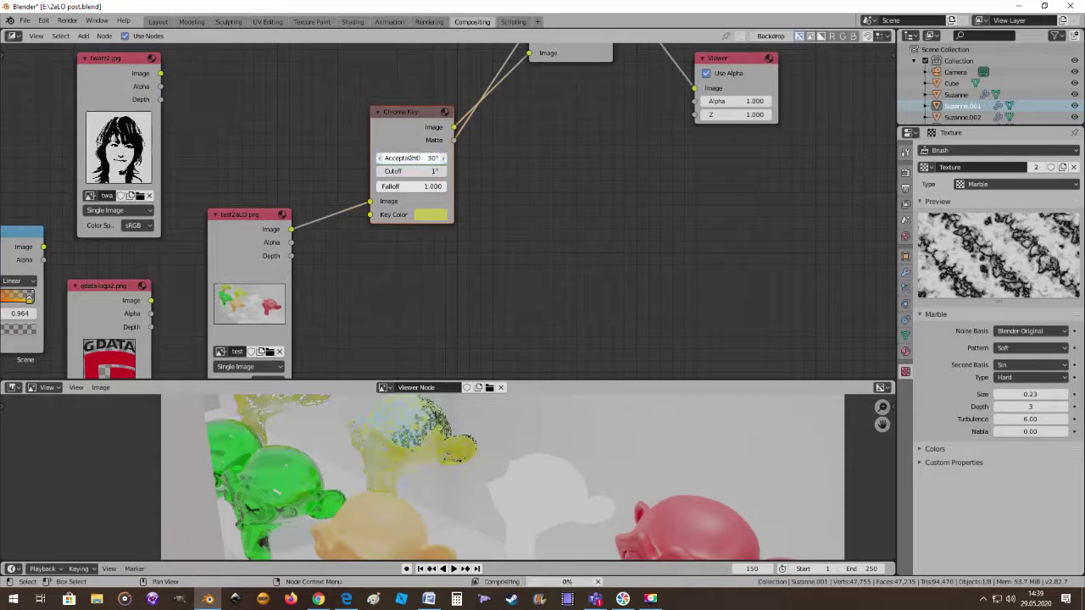
{"action": "double_click", "coordinate": [414, 170]}
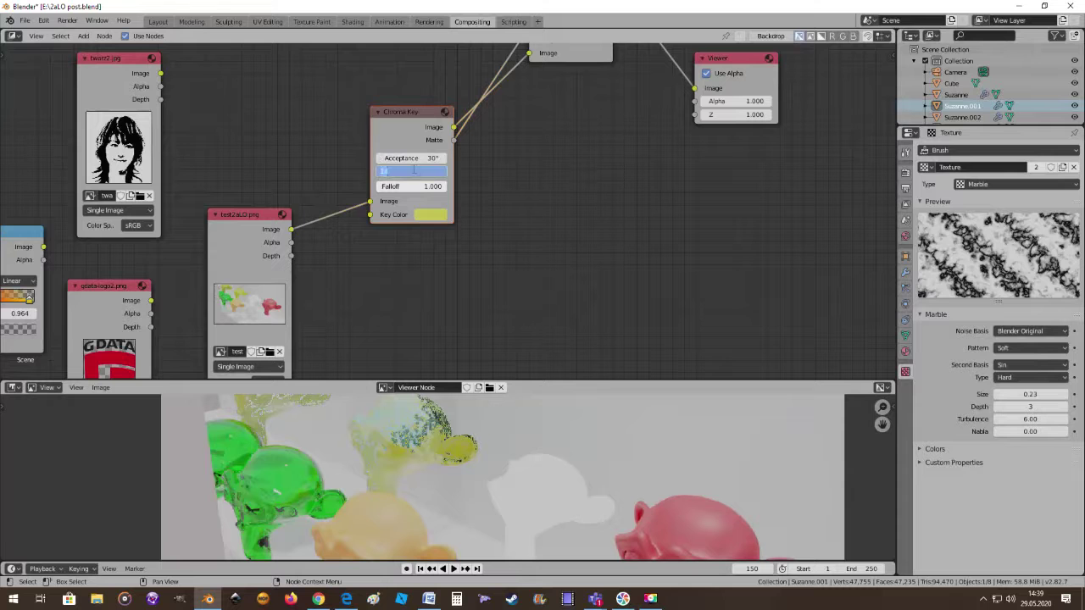
{"action": "key", "text": "Return"}
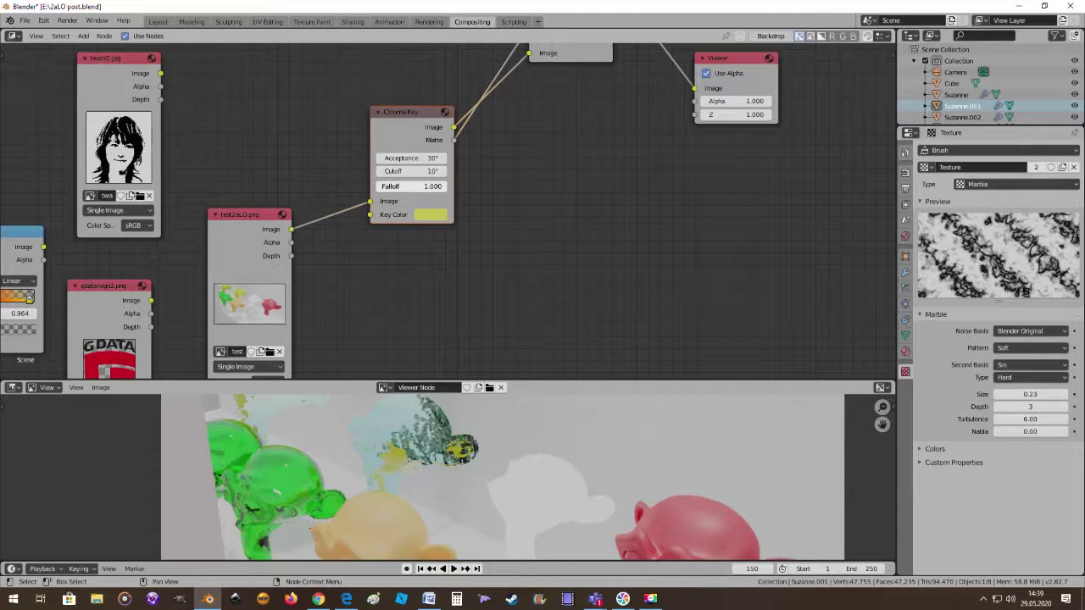
Try the Falloff slider, leave it at 1.000, and reposition the Chroma Key node
{"action": "left_click_drag", "start_coordinate": [415, 186], "coordinate": [381, 186]}
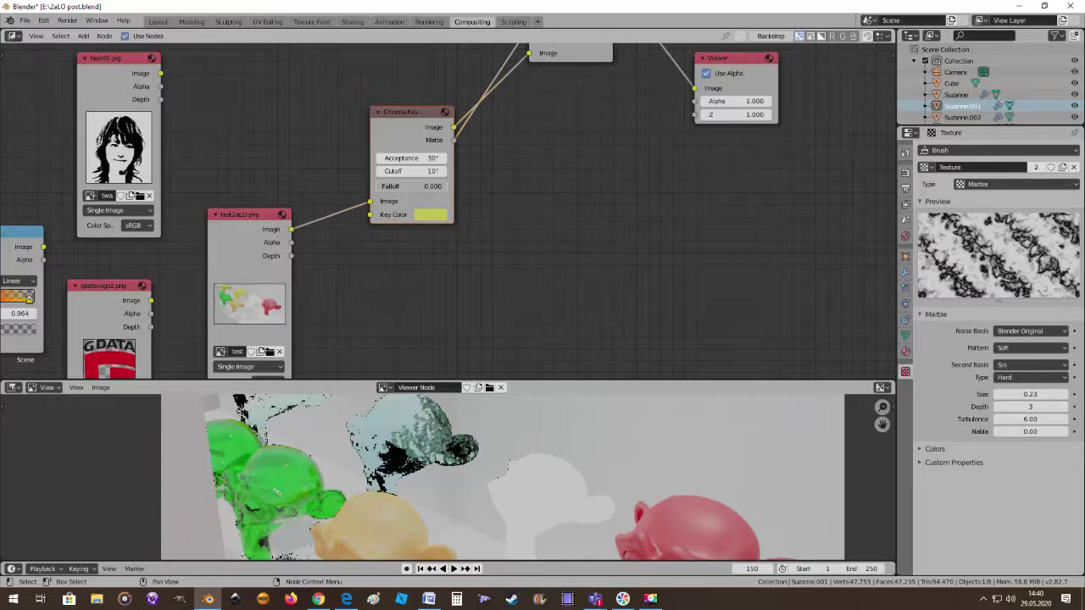
{"action": "left_click_drag", "start_coordinate": [390, 186], "coordinate": [434, 186]}
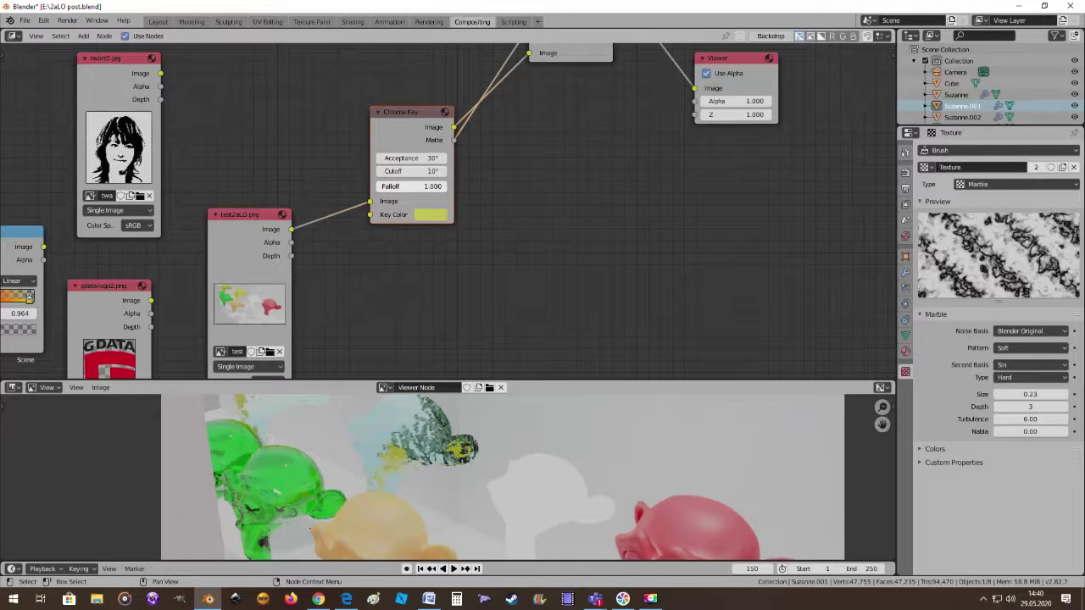
{"action": "scroll", "coordinate": [557, 193], "scroll_direction": "down", "scroll_amount": 3}
{"action": "middle_click_drag", "start_coordinate": [548, 213], "coordinate": [371, 244]}
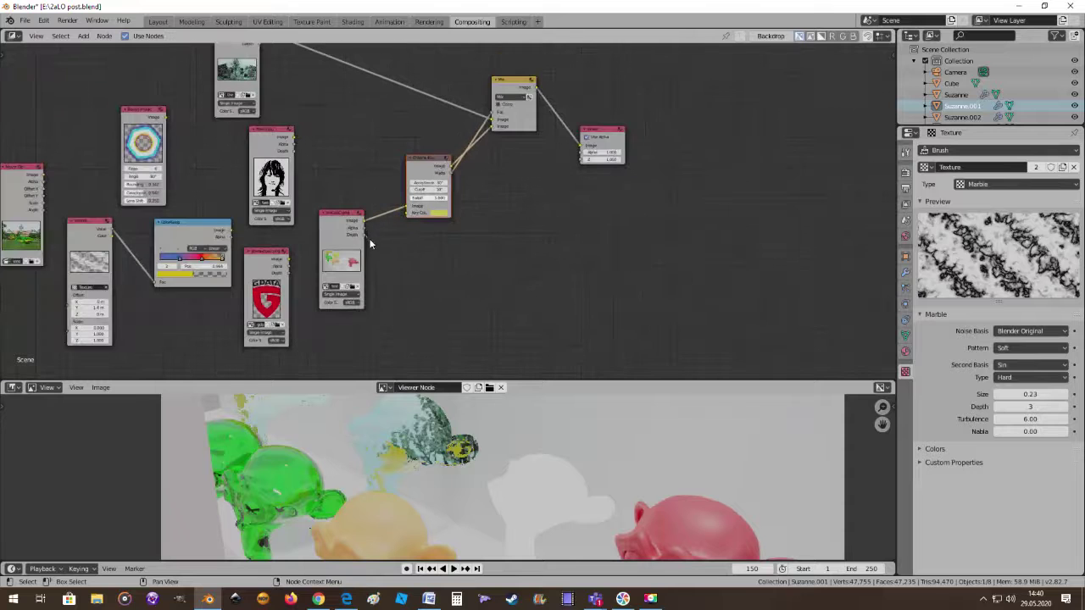
{"action": "left_click_drag", "start_coordinate": [334, 216], "coordinate": [334, 225]}
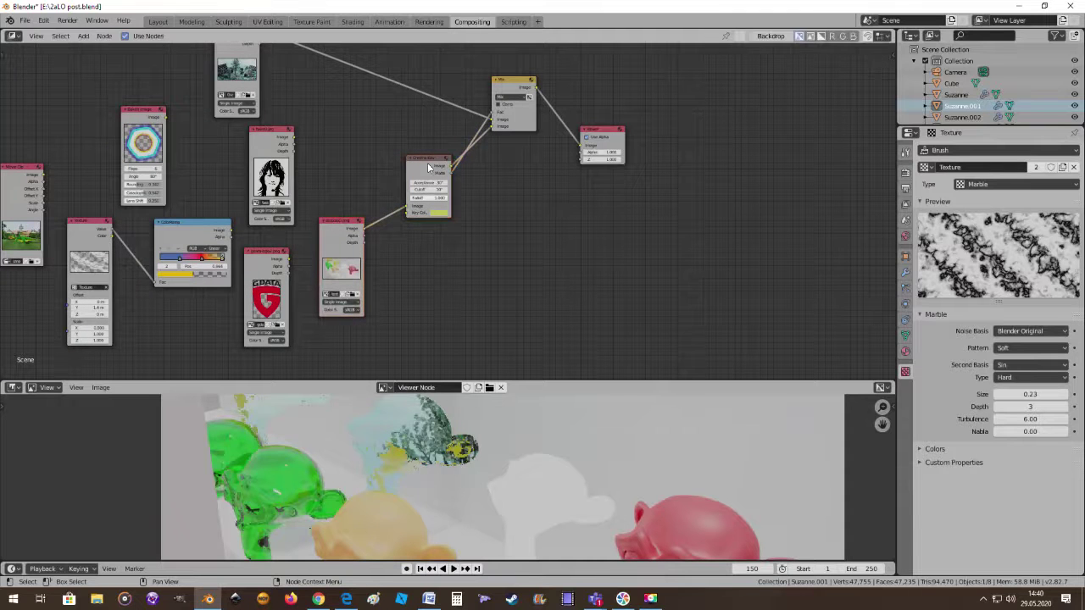
{"action": "left_click_drag", "start_coordinate": [425, 157], "coordinate": [437, 161]}
{"action": "scroll", "coordinate": [496, 241], "scroll_direction": "up", "scroll_amount": 2}
{"action": "scroll", "coordinate": [426, 244], "scroll_direction": "up", "scroll_amount": 1}
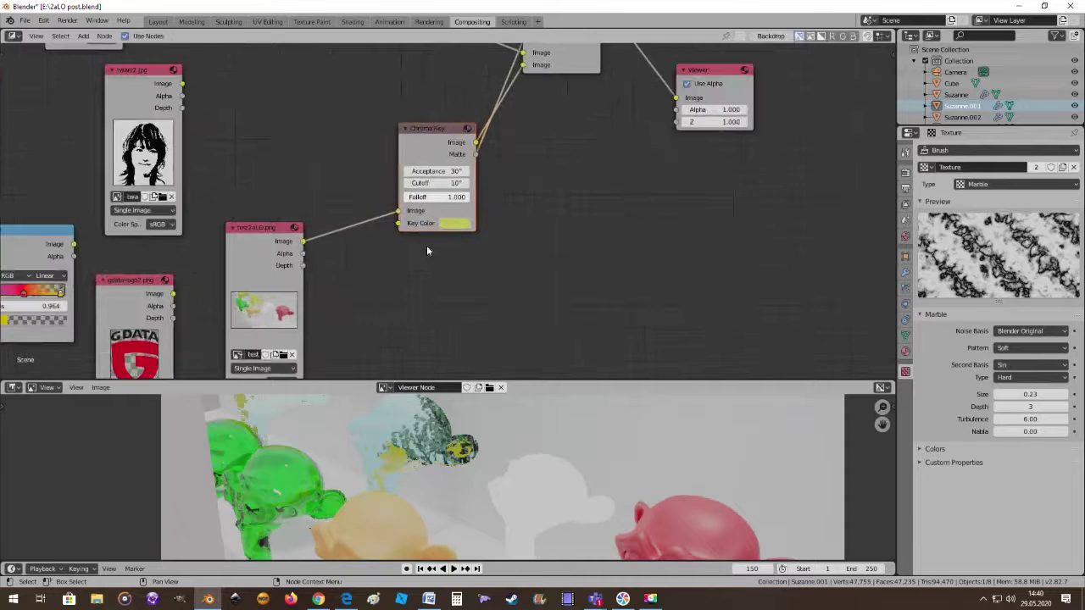
{"action": "scroll", "coordinate": [480, 245], "scroll_direction": "up", "scroll_amount": 1}
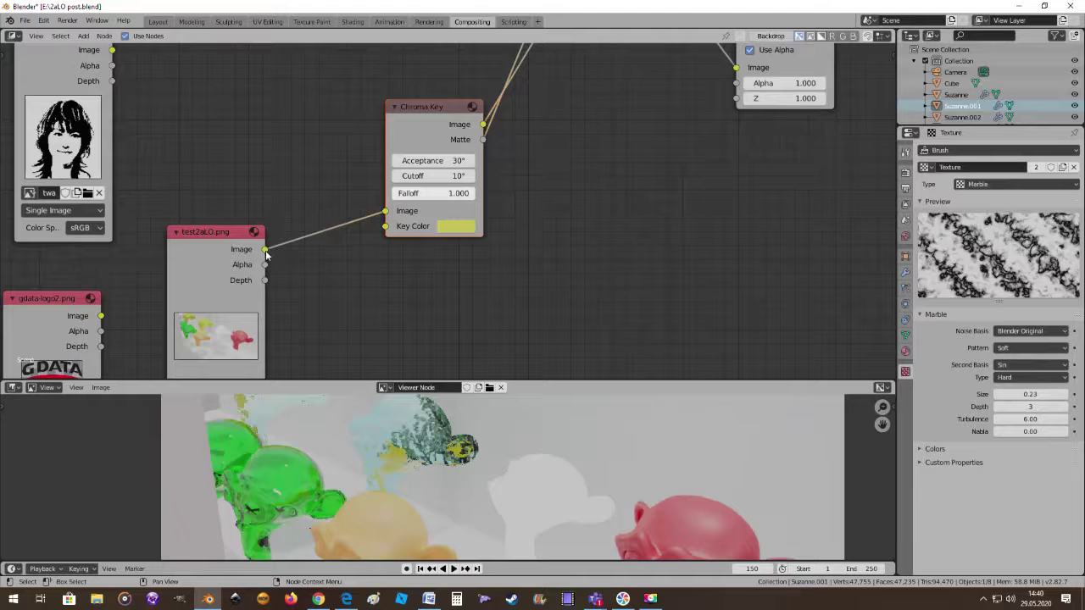
{"action": "left_click_drag", "start_coordinate": [265, 249], "coordinate": [385, 226]}
{"action": "scroll", "coordinate": [619, 303], "scroll_direction": "down", "scroll_amount": 1}
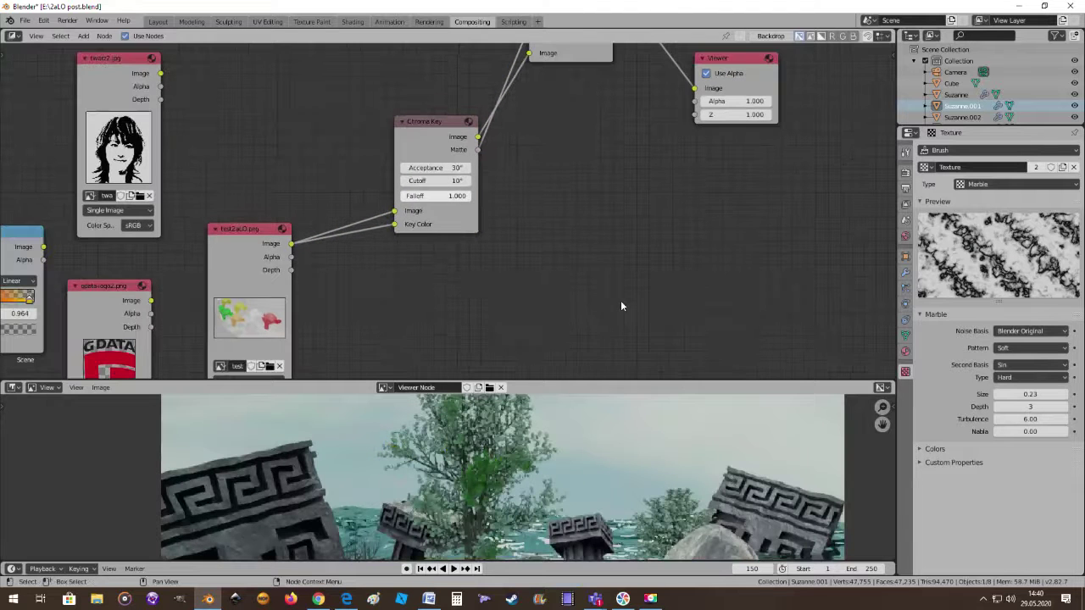
{"action": "scroll", "coordinate": [502, 481], "scroll_direction": "down", "scroll_amount": 4}
{"action": "scroll", "coordinate": [502, 475], "scroll_direction": "up", "scroll_amount": 6}
{"action": "scroll", "coordinate": [526, 470], "scroll_direction": "down", "scroll_amount": 1}
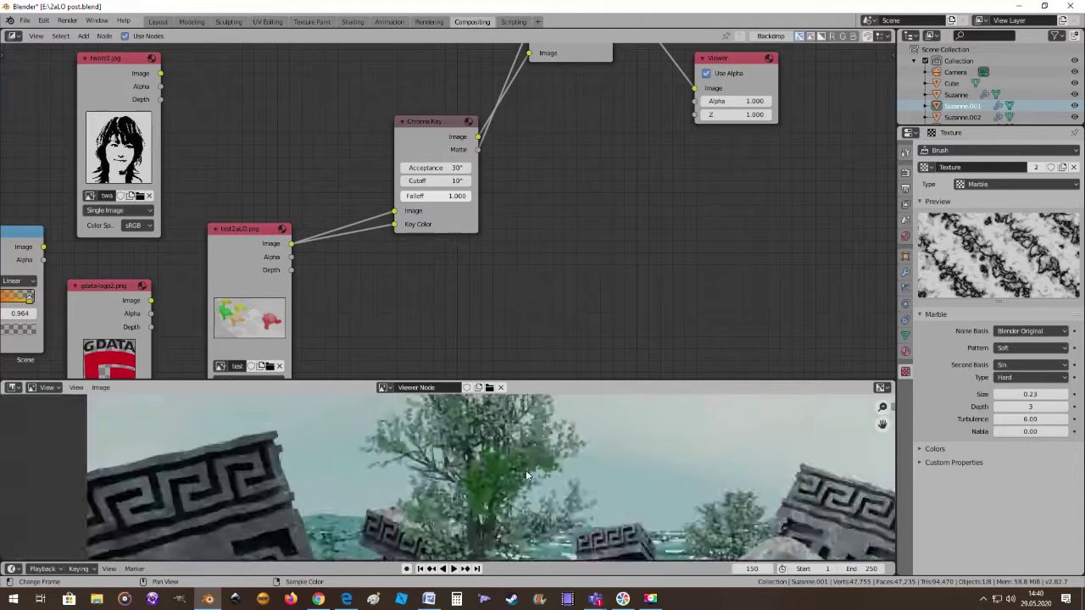
{"action": "scroll", "coordinate": [526, 469], "scroll_direction": "down", "scroll_amount": 2}
{"action": "scroll", "coordinate": [526, 466], "scroll_direction": "down", "scroll_amount": 1}
{"action": "scroll", "coordinate": [526, 467], "scroll_direction": "down", "scroll_amount": 2}
{"action": "scroll", "coordinate": [526, 472], "scroll_direction": "up", "scroll_amount": 2}
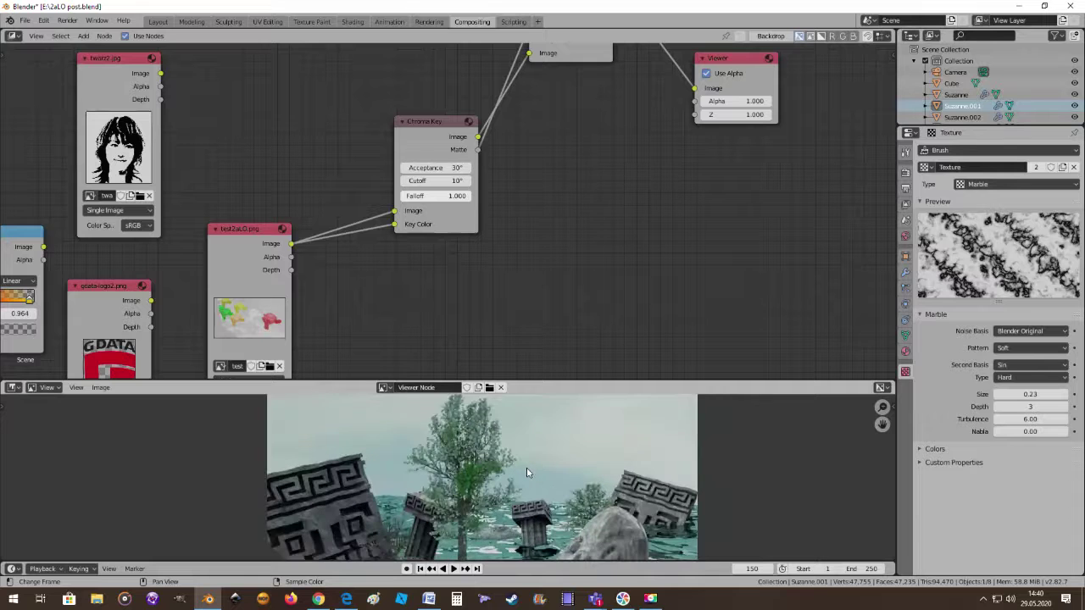
{"action": "scroll", "coordinate": [527, 472], "scroll_direction": "down", "scroll_amount": 1}
{"action": "middle_click_drag", "start_coordinate": [496, 331], "coordinate": [506, 243]}
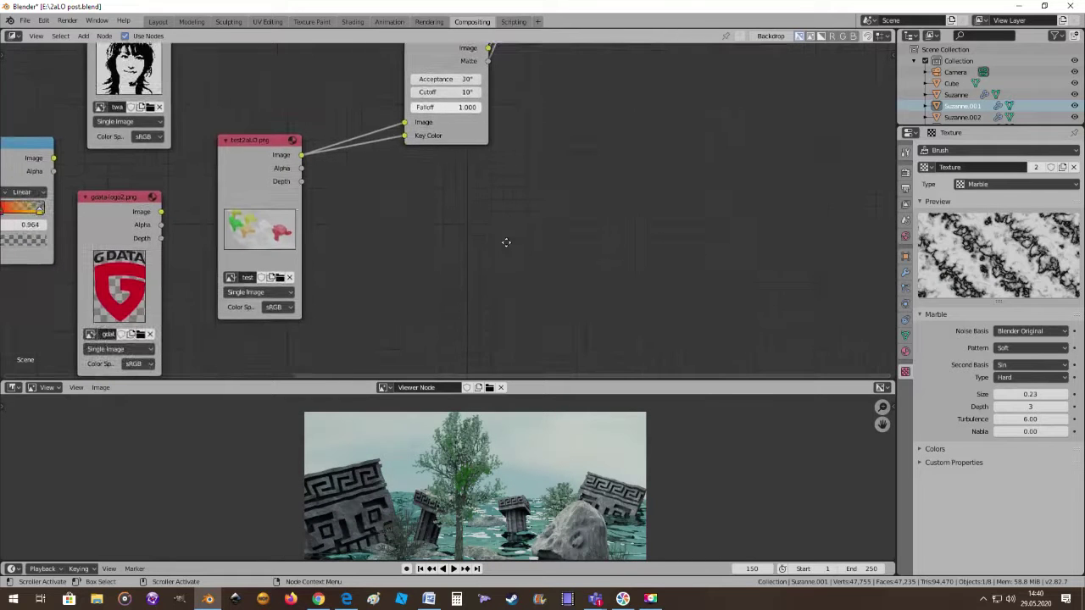
{"action": "middle_click_drag", "start_coordinate": [436, 264], "coordinate": [447, 332]}
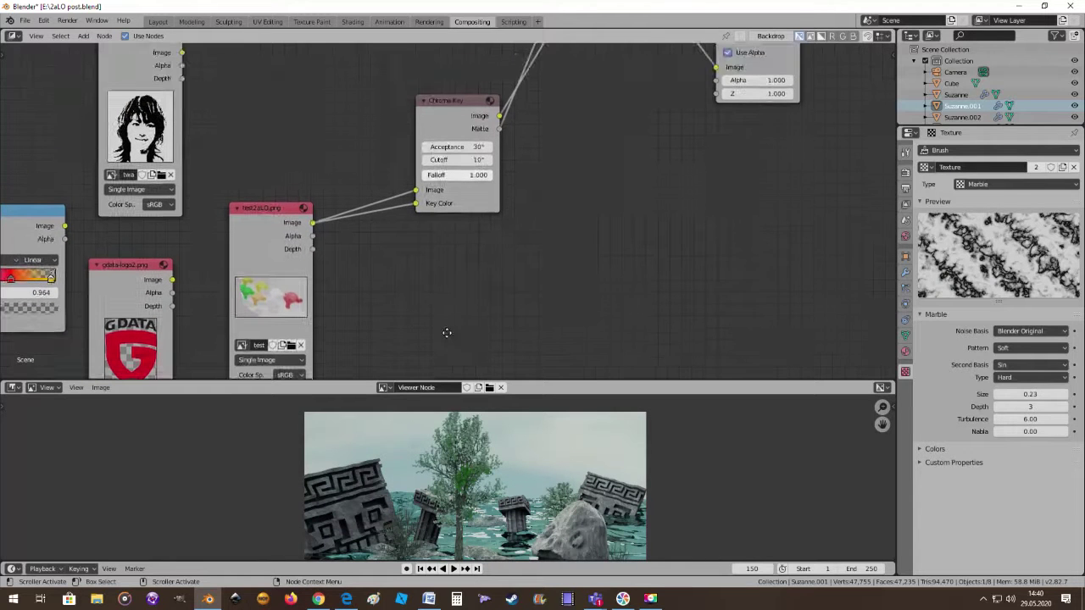
{"action": "middle_click_drag", "start_coordinate": [498, 279], "coordinate": [404, 199]}
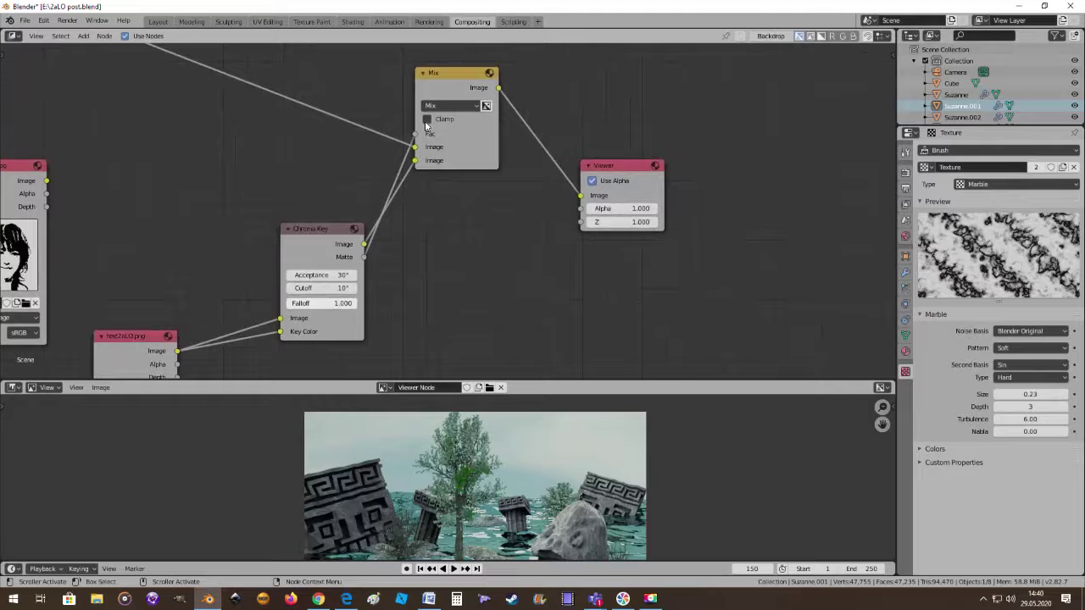
{"action": "middle_click_drag", "start_coordinate": [371, 347], "coordinate": [491, 201]}
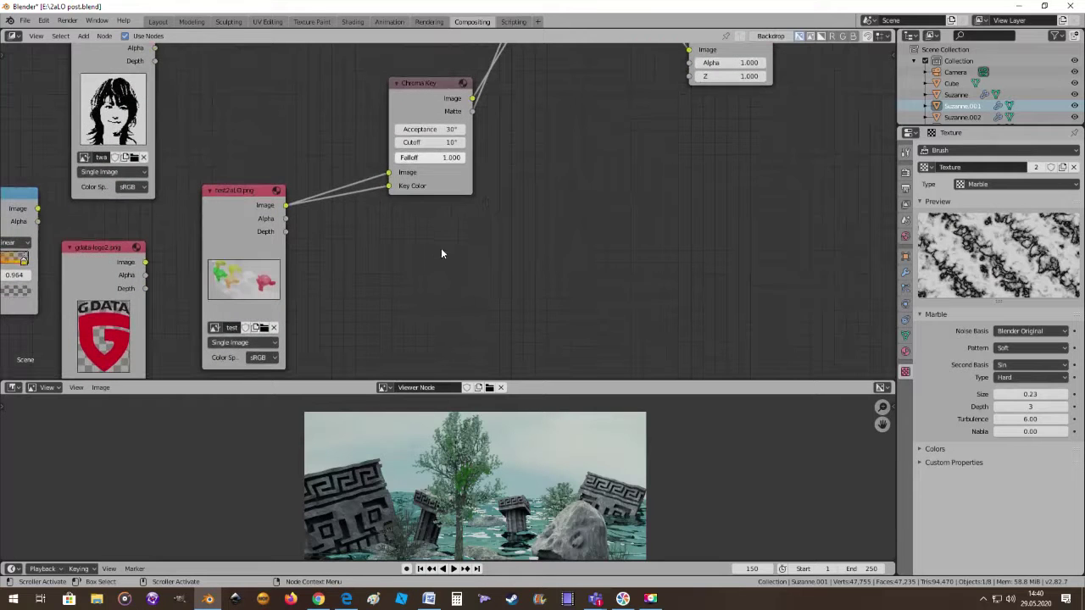
{"action": "middle_click_drag", "start_coordinate": [479, 246], "coordinate": [541, 219]}
{"action": "scroll", "coordinate": [502, 204], "scroll_direction": "up", "scroll_amount": 1}
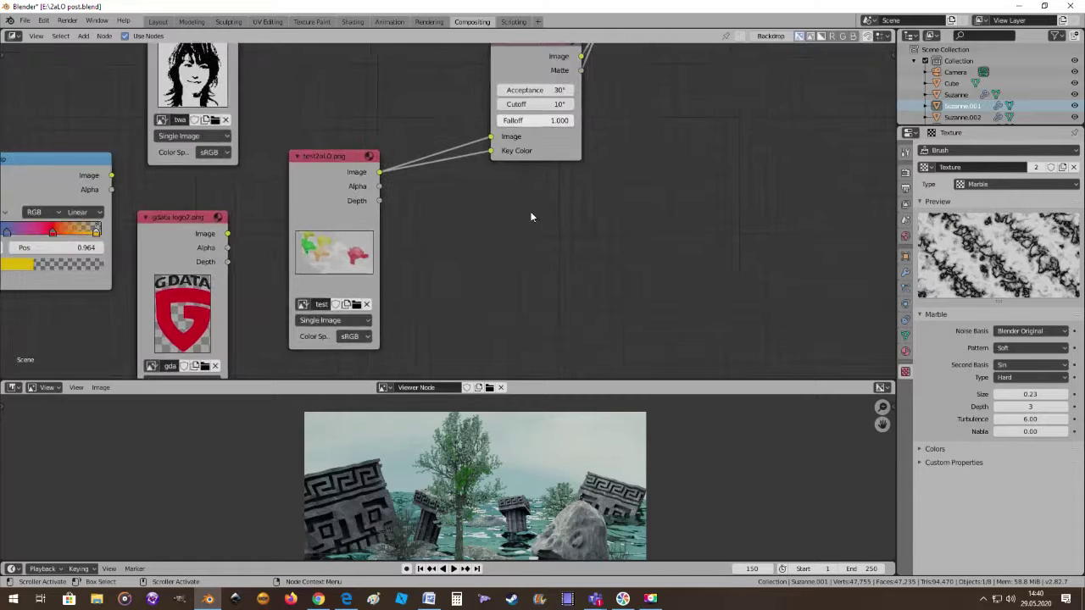
{"action": "left_click_drag", "start_coordinate": [491, 151], "coordinate": [463, 173]}
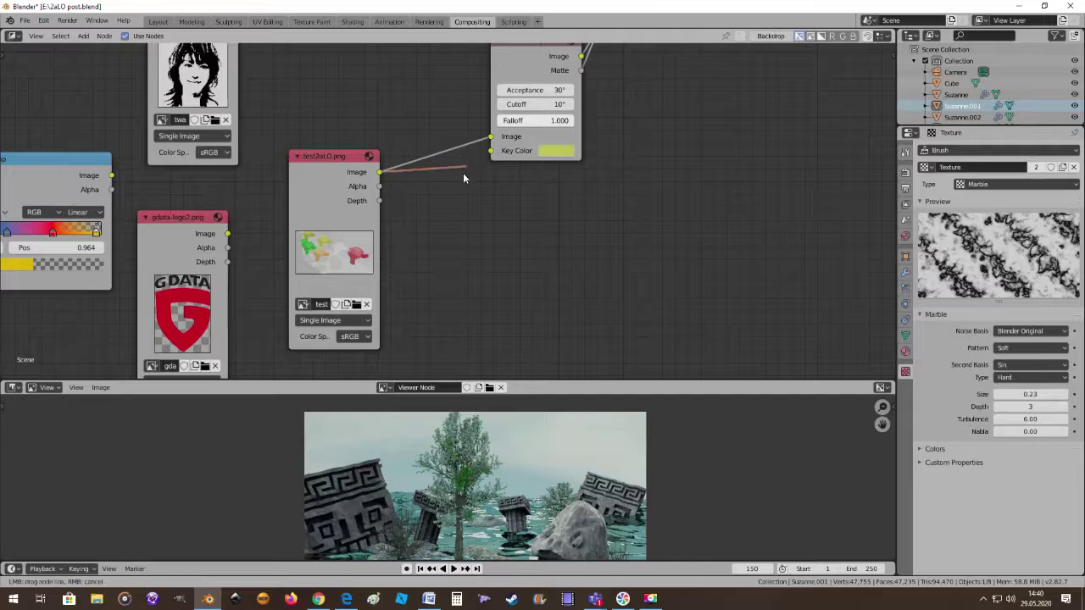
{"action": "scroll", "coordinate": [372, 150], "scroll_direction": "down", "scroll_amount": 1}
{"action": "scroll", "coordinate": [319, 95], "scroll_direction": "down", "scroll_amount": 1}
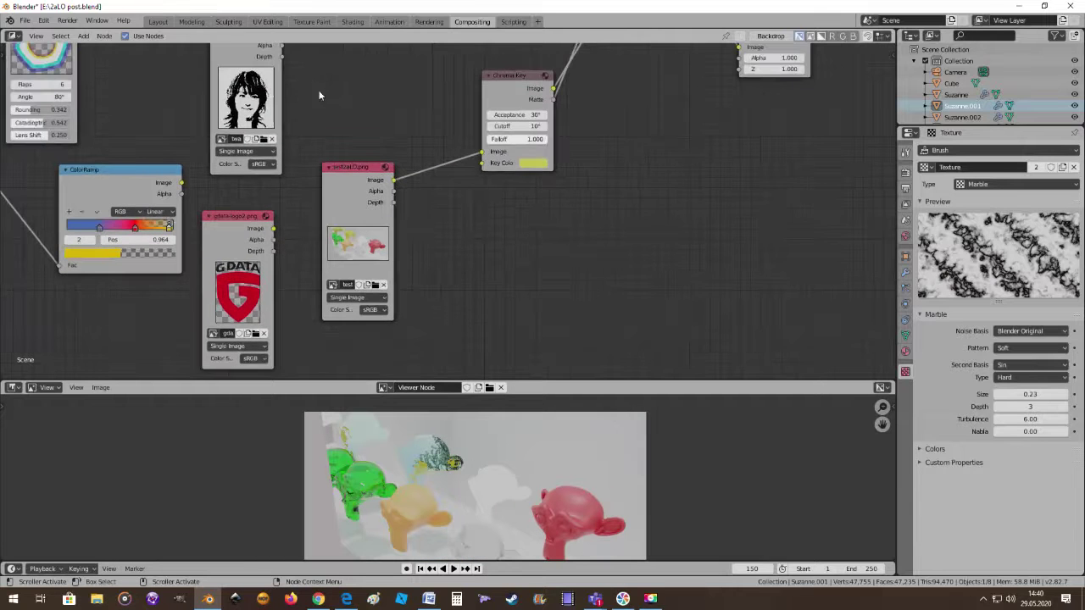
Connect the tweez2.jpg image to the Chroma Key's Key Color input
{"action": "middle_click_drag", "start_coordinate": [311, 137], "coordinate": [294, 112]}
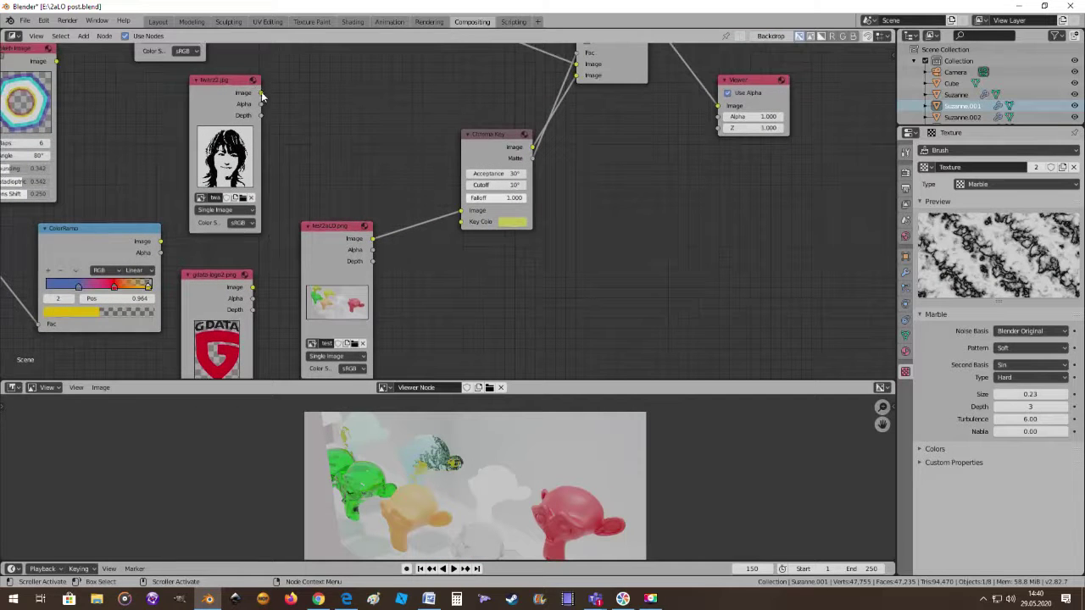
{"action": "left_click_drag", "start_coordinate": [261, 93], "coordinate": [461, 221]}
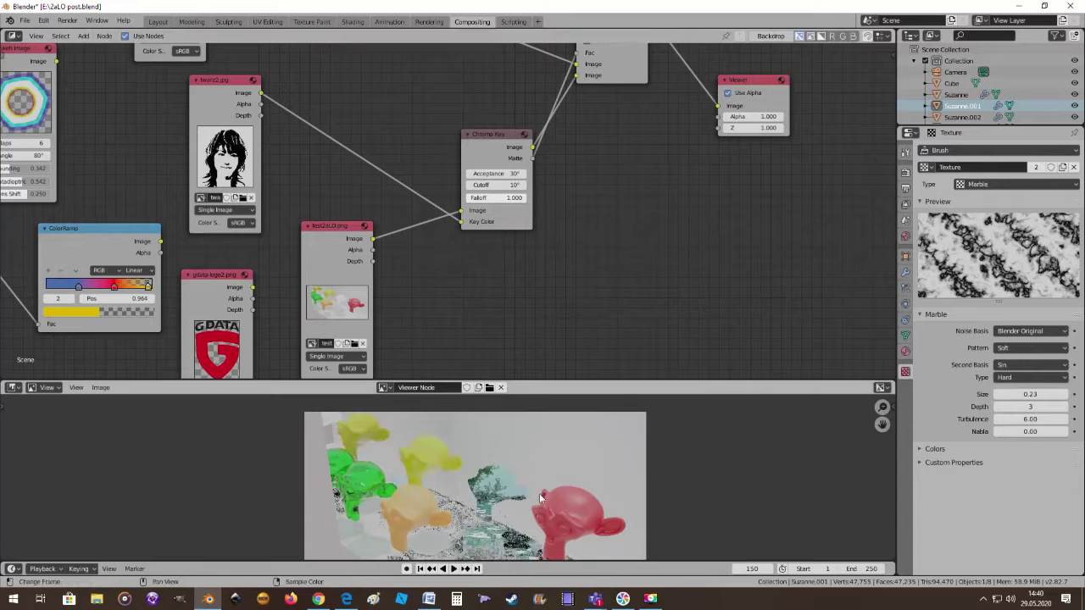
{"action": "middle_click_drag", "start_coordinate": [515, 339], "coordinate": [522, 289]}
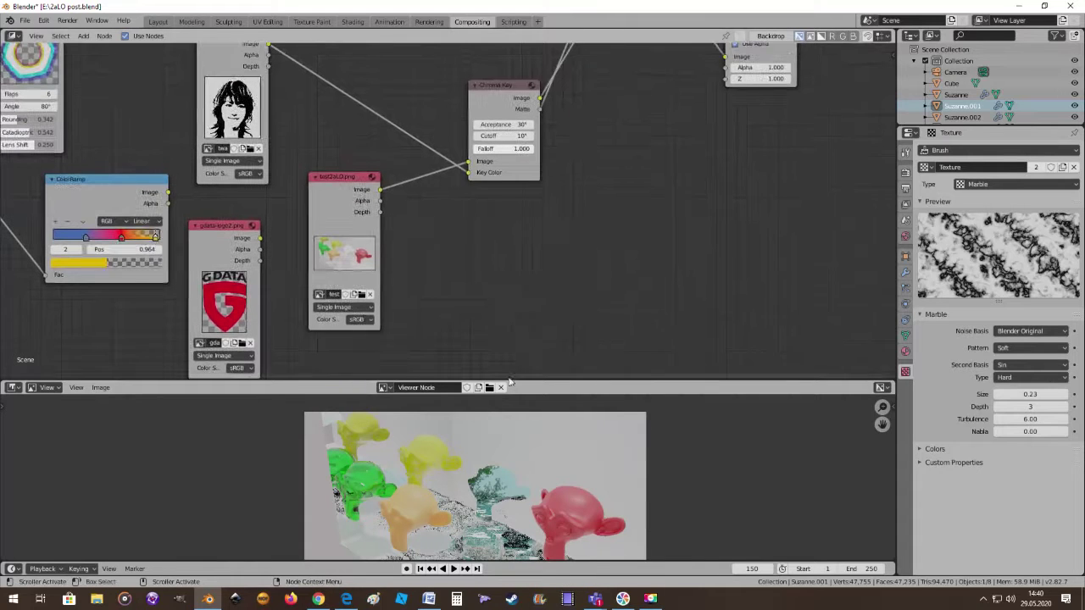
{"action": "scroll", "coordinate": [498, 321], "scroll_direction": "down", "scroll_amount": 1}
{"action": "scroll", "coordinate": [506, 441], "scroll_direction": "down", "scroll_amount": 1}
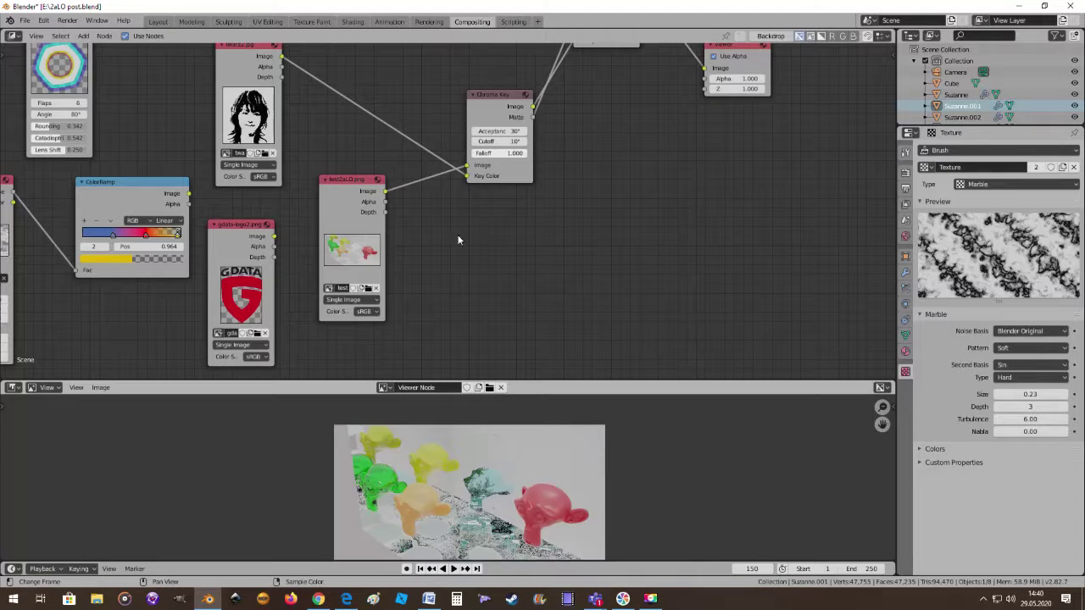
Cut that link and feed the gdata-logo2 image output into Key Color instead
{"action": "left_click_drag", "start_coordinate": [465, 175], "coordinate": [386, 123]}
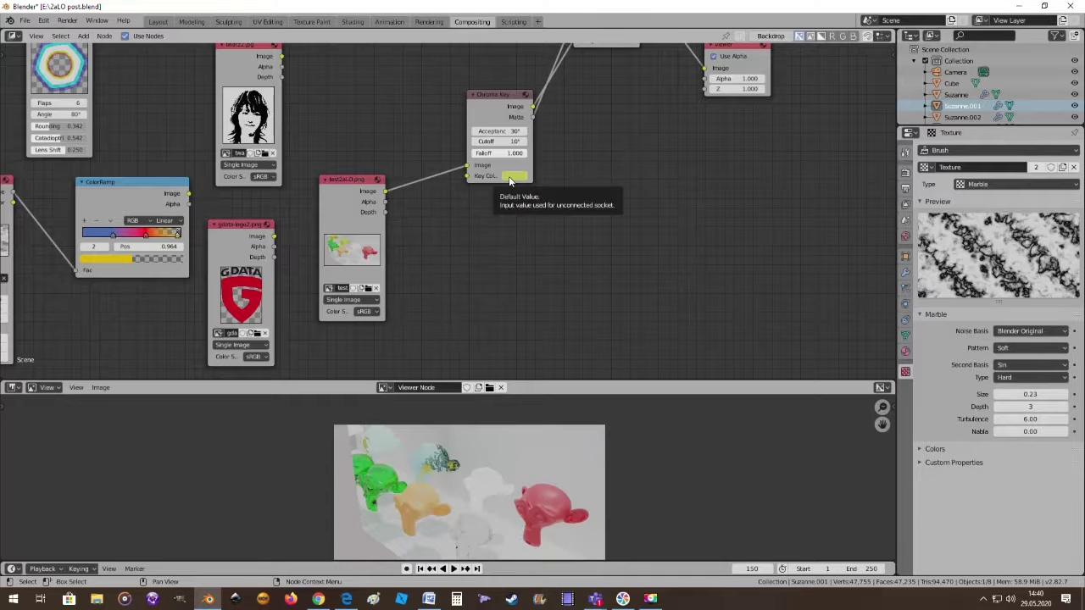
{"action": "mouse_move", "coordinate": [177, 308]}
{"action": "middle_mouse_down"}
{"action": "mouse_move", "coordinate": [219, 325]}
{"action": "mouse_move", "coordinate": [126, 319]}
{"action": "middle_mouse_up"}
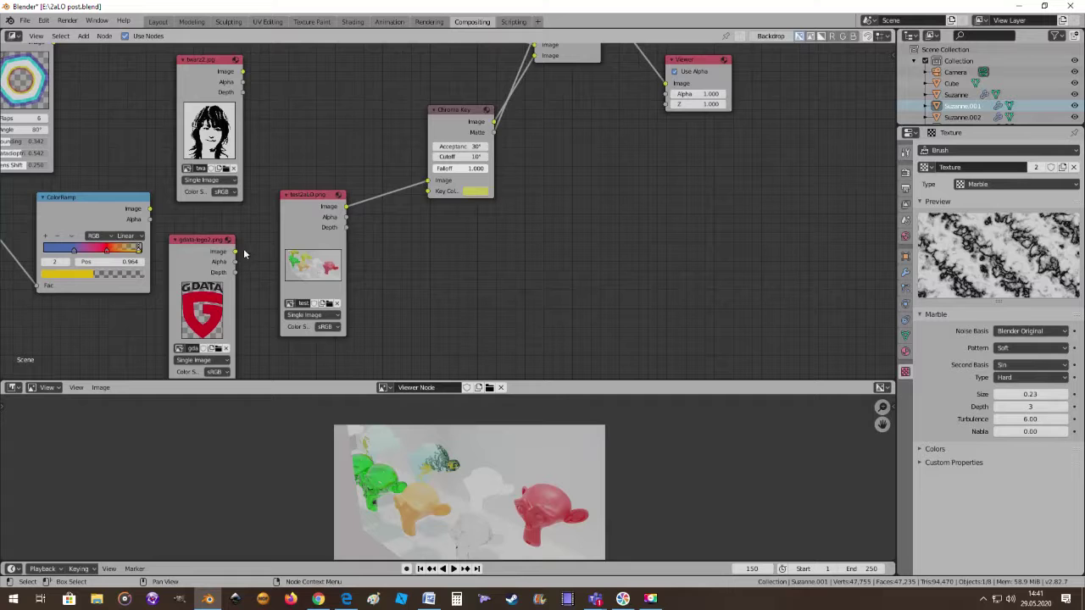
{"action": "left_click_drag", "start_coordinate": [236, 252], "coordinate": [428, 191]}
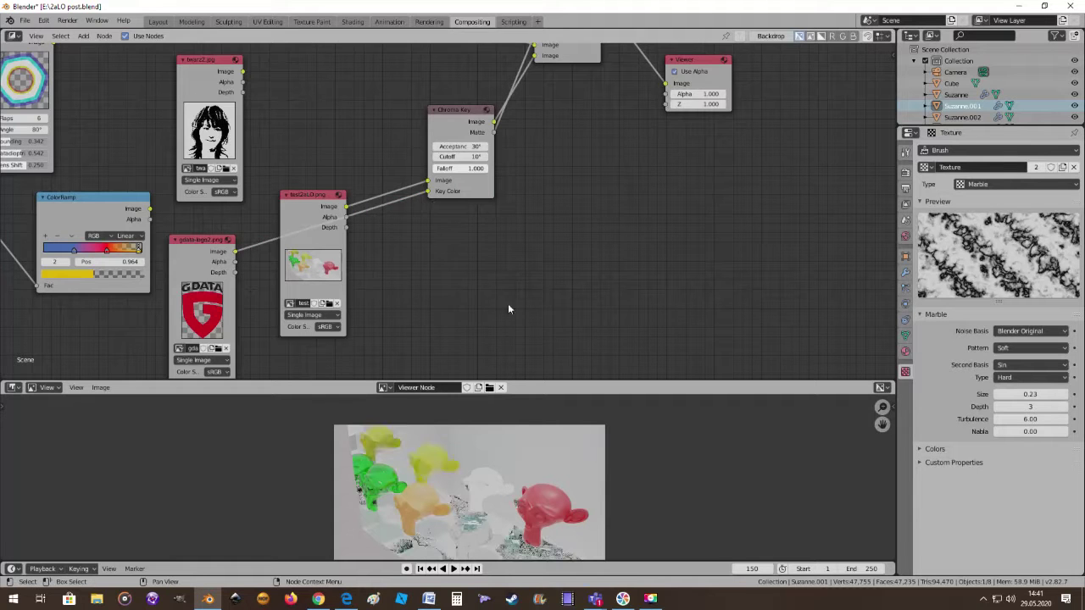
{"action": "mouse_move", "coordinate": [523, 322]}
{"action": "middle_mouse_down"}
{"action": "mouse_move", "coordinate": [513, 234]}
{"action": "mouse_move", "coordinate": [521, 297]}
{"action": "middle_mouse_up"}
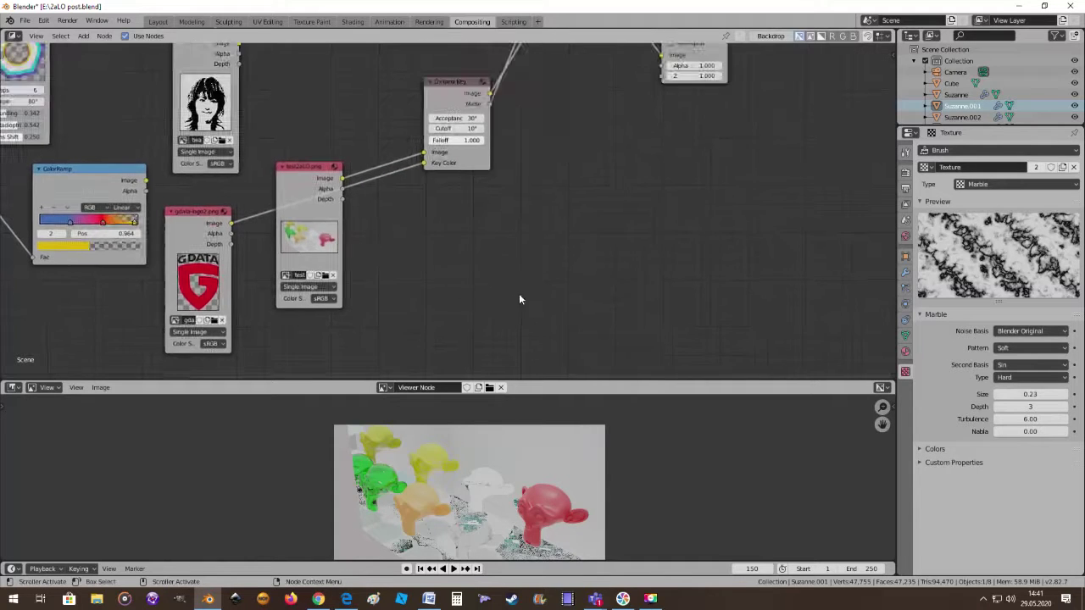
{"action": "scroll", "coordinate": [533, 491], "scroll_direction": "down", "scroll_amount": 3}
{"action": "scroll", "coordinate": [535, 491], "scroll_direction": "up", "scroll_amount": 2}
{"action": "mouse_move", "coordinate": [447, 271]}
{"action": "middle_mouse_down"}
{"action": "mouse_move", "coordinate": [447, 235]}
{"action": "mouse_move", "coordinate": [458, 266]}
{"action": "mouse_move", "coordinate": [508, 304]}
{"action": "middle_mouse_up"}
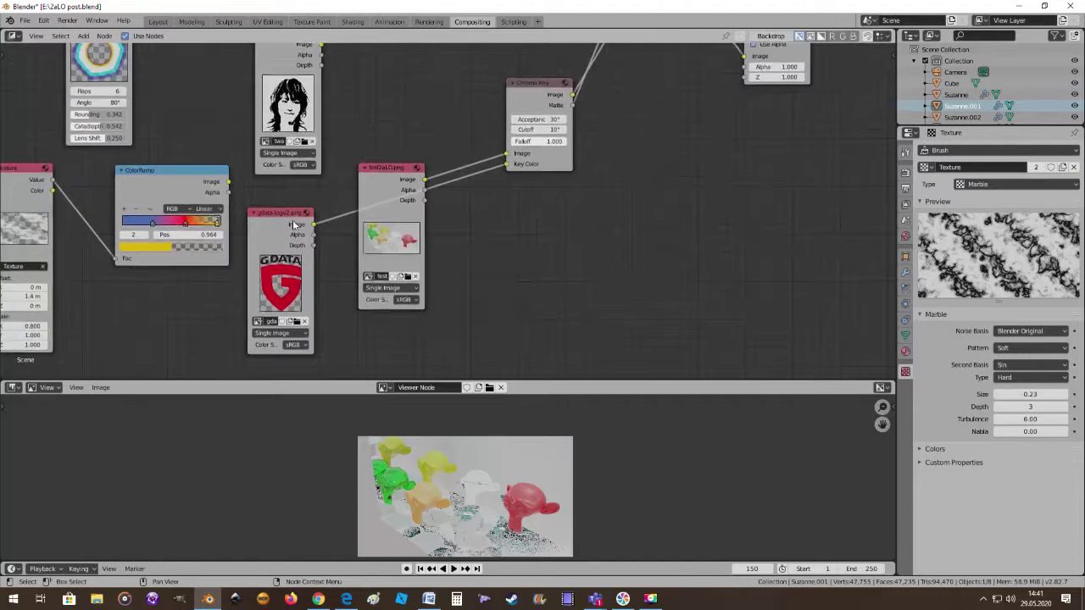
{"action": "left_click", "coordinate": [288, 295]}
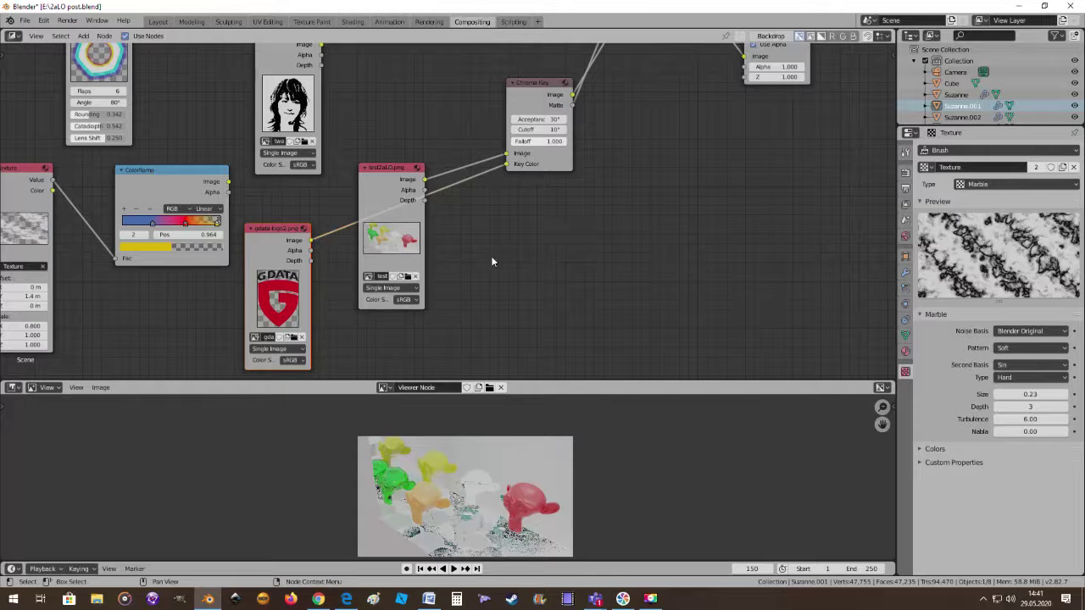
{"action": "middle_click_drag", "start_coordinate": [617, 322], "coordinate": [588, 328]}
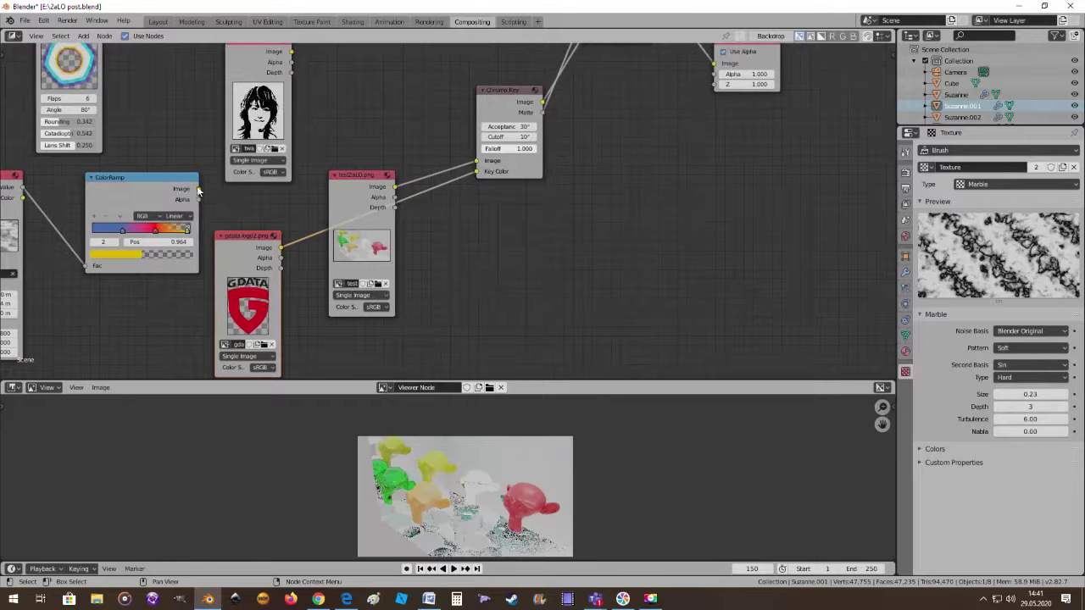
Connect the ColorRamp output to the Chroma Key's Key Color input
{"action": "left_click_drag", "start_coordinate": [206, 191], "coordinate": [479, 173]}
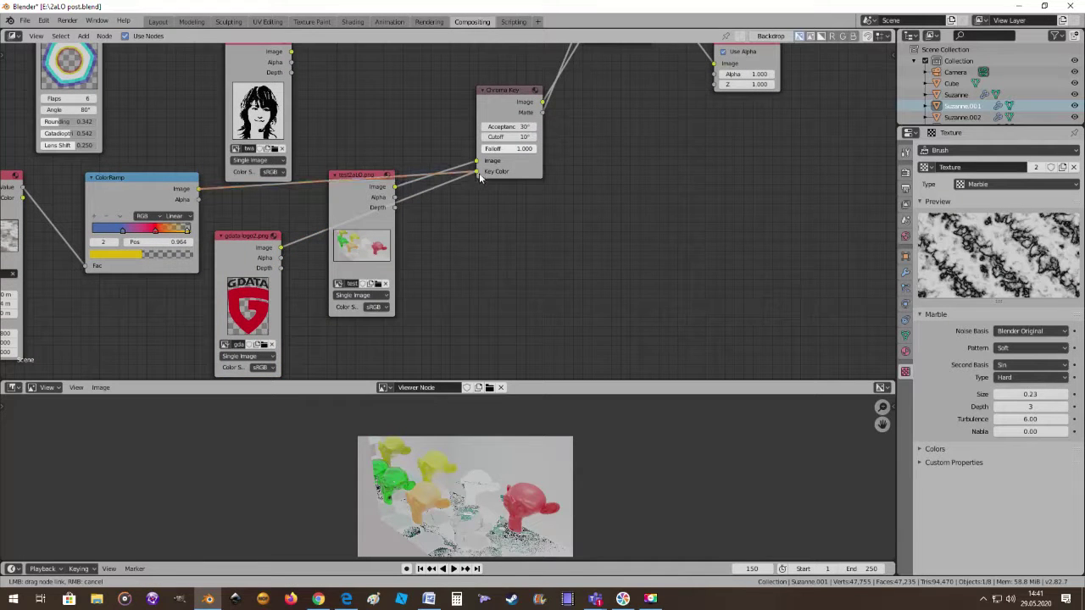
{"action": "scroll", "coordinate": [456, 513], "scroll_direction": "up", "scroll_amount": 1}
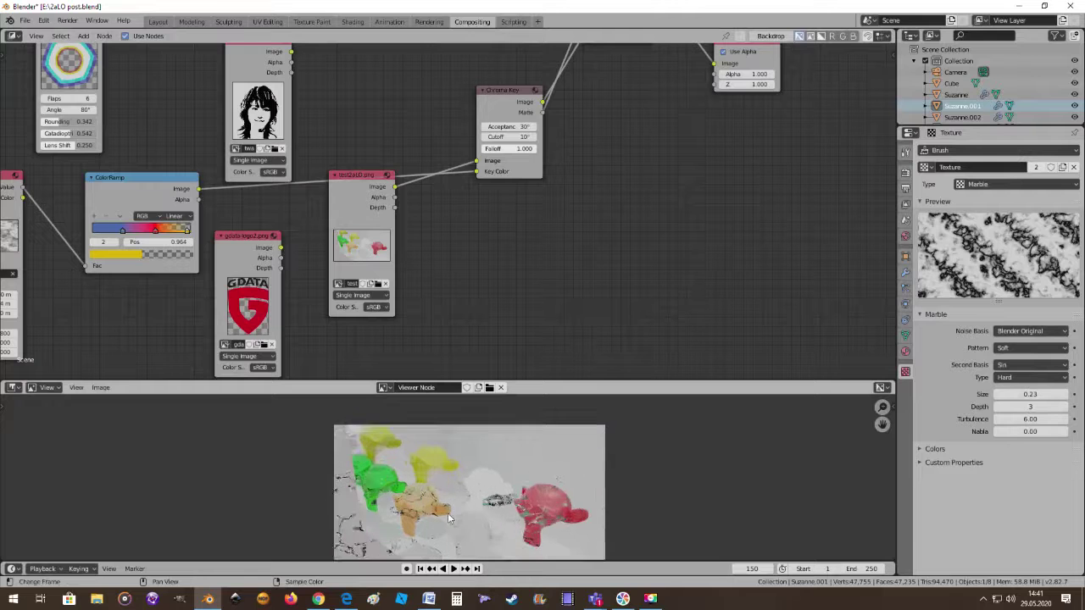
{"action": "scroll", "coordinate": [448, 513], "scroll_direction": "down", "scroll_amount": 1}
{"action": "scroll", "coordinate": [448, 509], "scroll_direction": "down", "scroll_amount": 1}
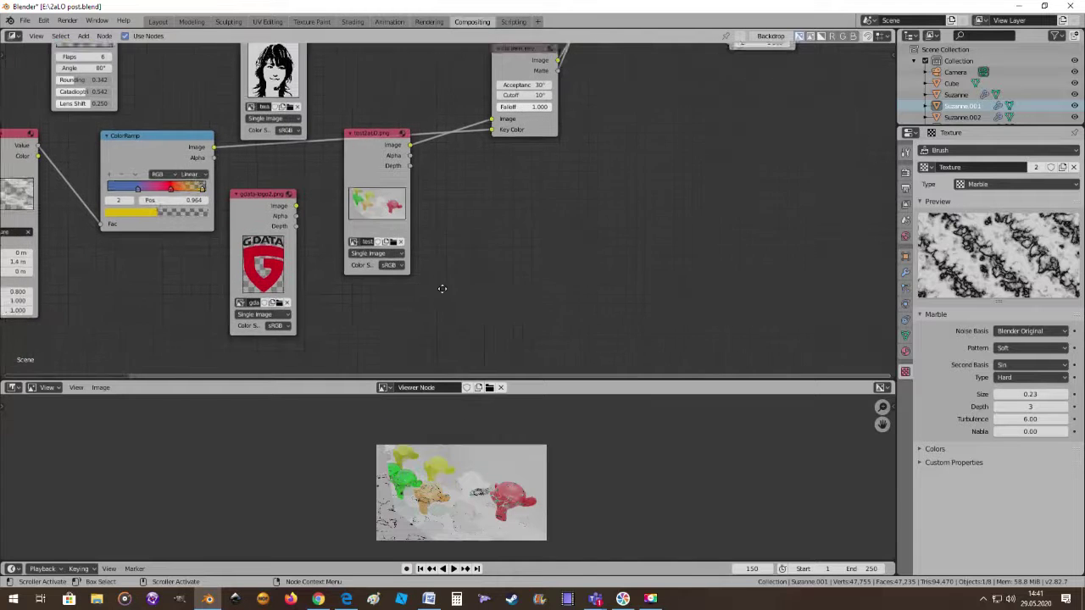
Make the viewer preview area taller and reposition the render within it
{"action": "middle_click_drag", "start_coordinate": [425, 352], "coordinate": [450, 315]}
{"action": "scroll", "coordinate": [504, 517], "scroll_direction": "up", "scroll_amount": 3}
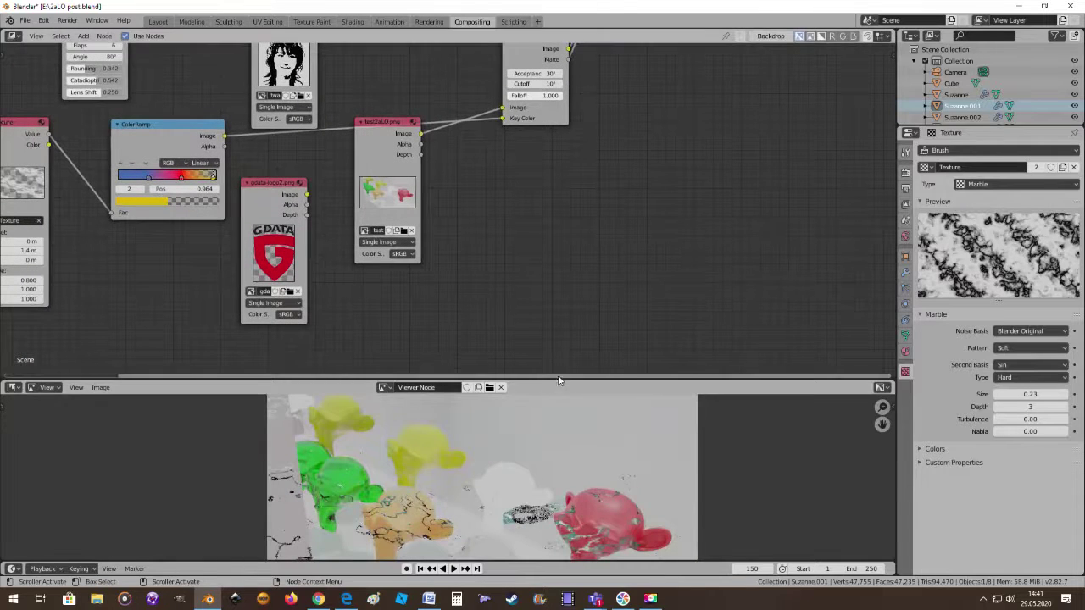
{"action": "left_click_drag", "start_coordinate": [555, 380], "coordinate": [550, 336]}
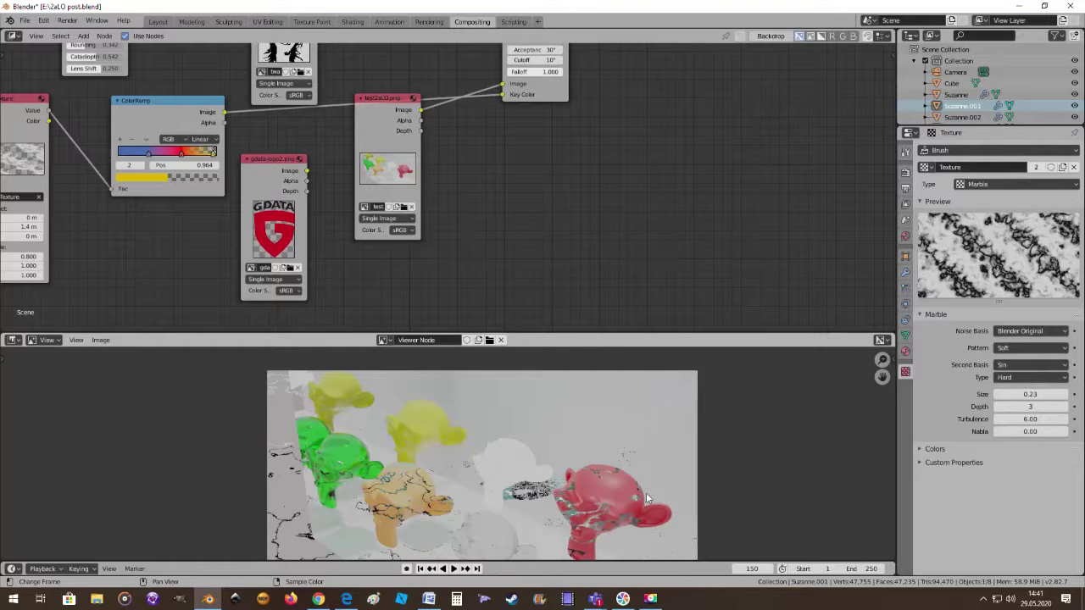
{"action": "middle_click_drag", "start_coordinate": [647, 494], "coordinate": [632, 463]}
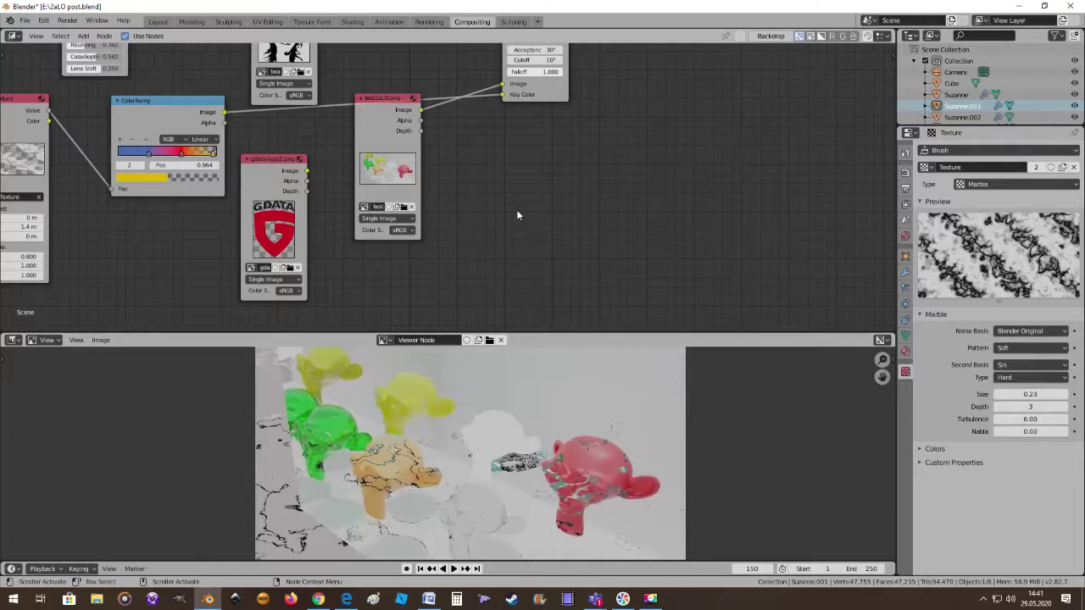
{"action": "middle_click_drag", "start_coordinate": [516, 211], "coordinate": [637, 230]}
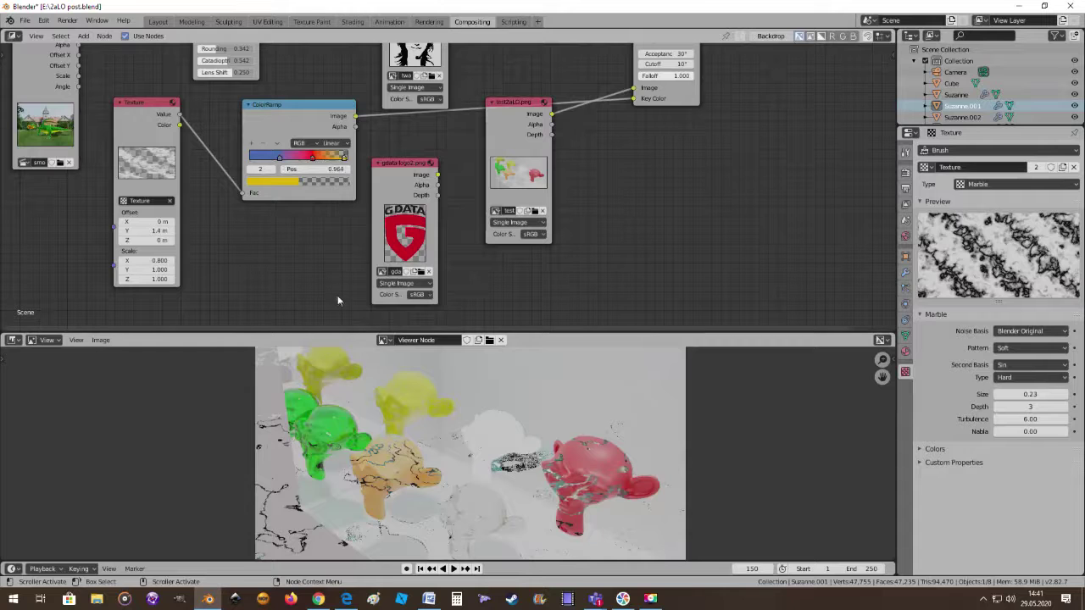
{"action": "scroll", "coordinate": [443, 440], "scroll_direction": "up", "scroll_amount": 1}
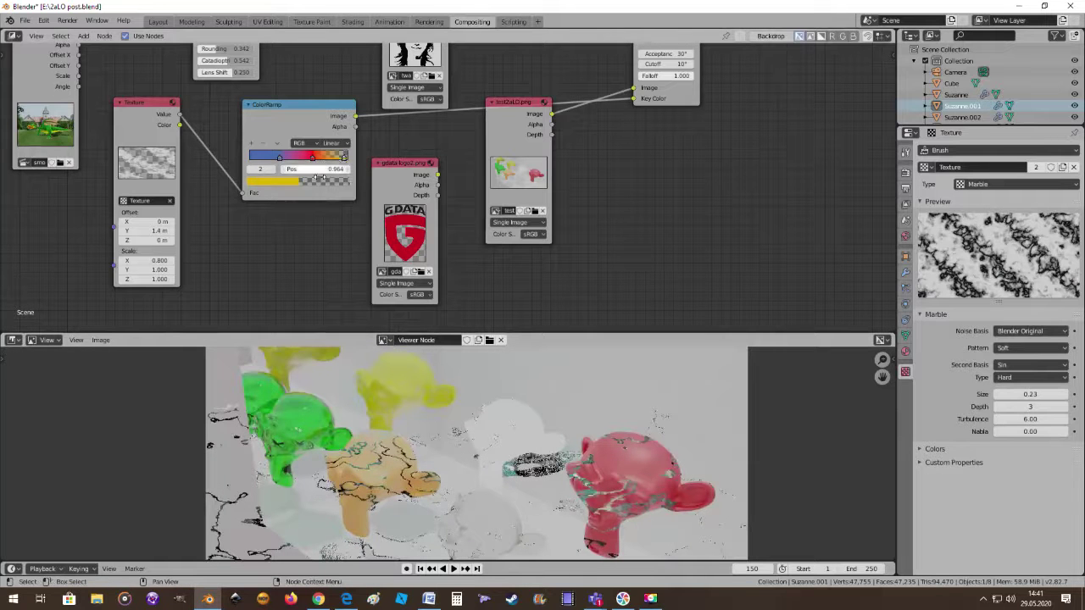
Rearrange the ColorRamp stops into a blue-to-red-to-yellow gradient with red mid-ramp
{"action": "left_click", "coordinate": [287, 182]}
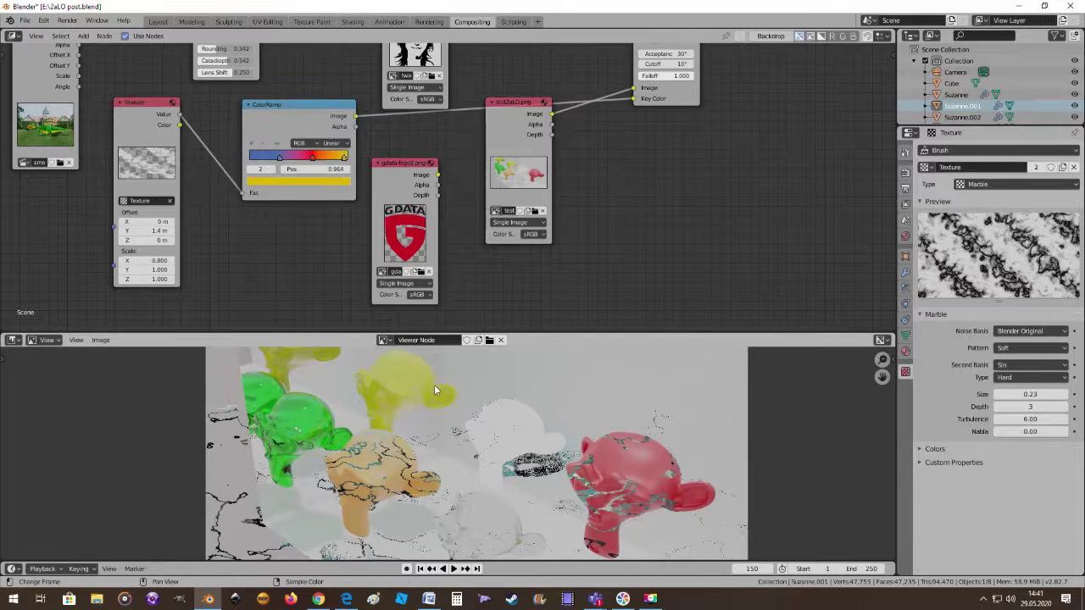
{"action": "mouse_move", "coordinate": [280, 159]}
{"action": "left_mouse_down"}
{"action": "mouse_move", "coordinate": [263, 159]}
{"action": "mouse_move", "coordinate": [299, 161]}
{"action": "left_mouse_up"}
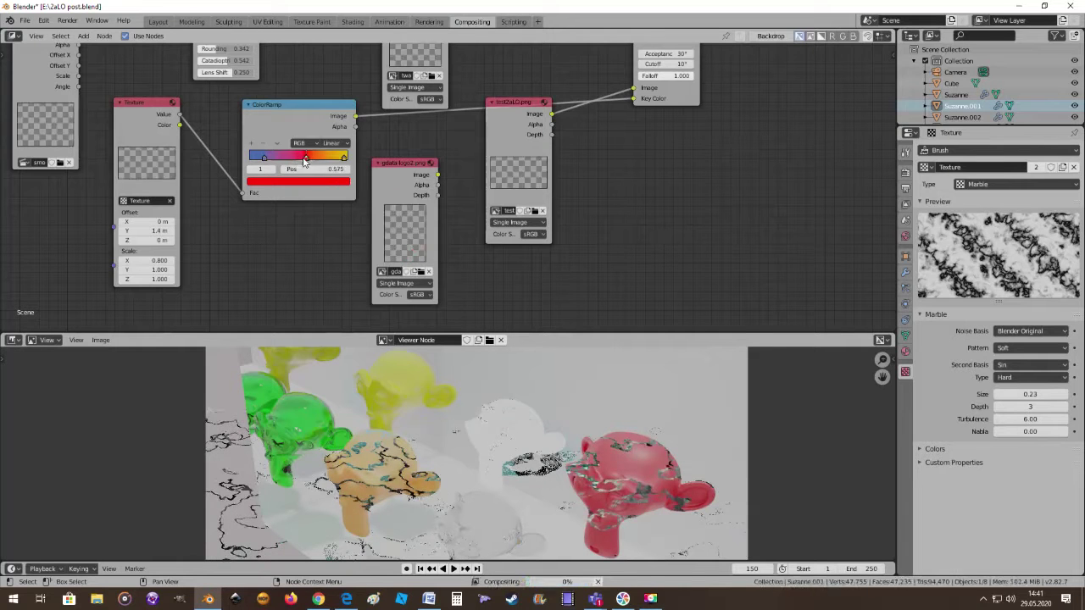
{"action": "mouse_move", "coordinate": [299, 161]}
{"action": "left_mouse_down"}
{"action": "mouse_move", "coordinate": [285, 165]}
{"action": "mouse_move", "coordinate": [317, 161]}
{"action": "left_mouse_up"}
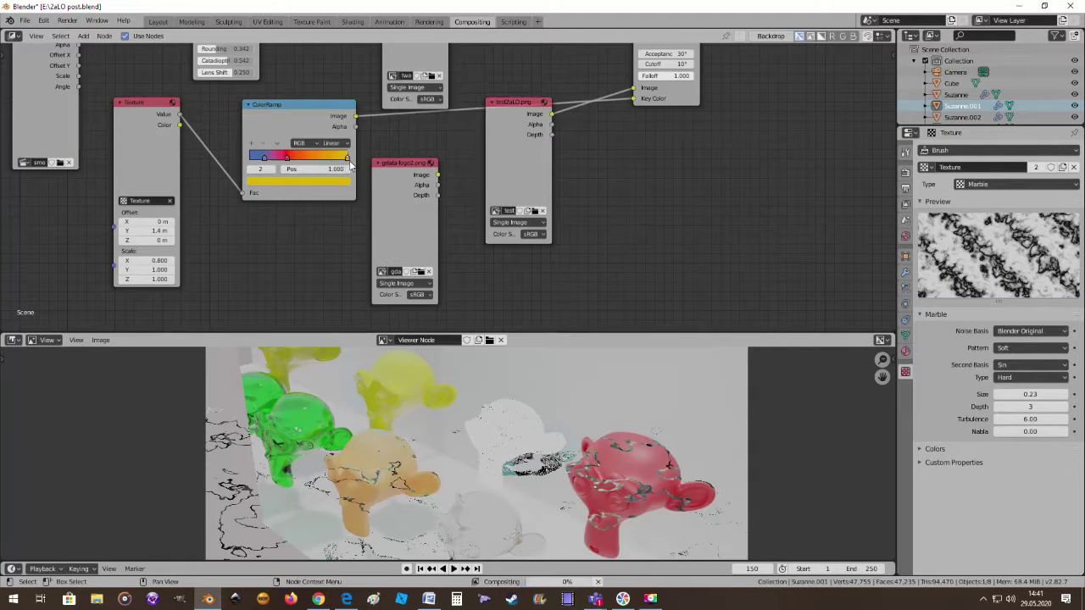
{"action": "left_click_drag", "start_coordinate": [315, 165], "coordinate": [352, 165]}
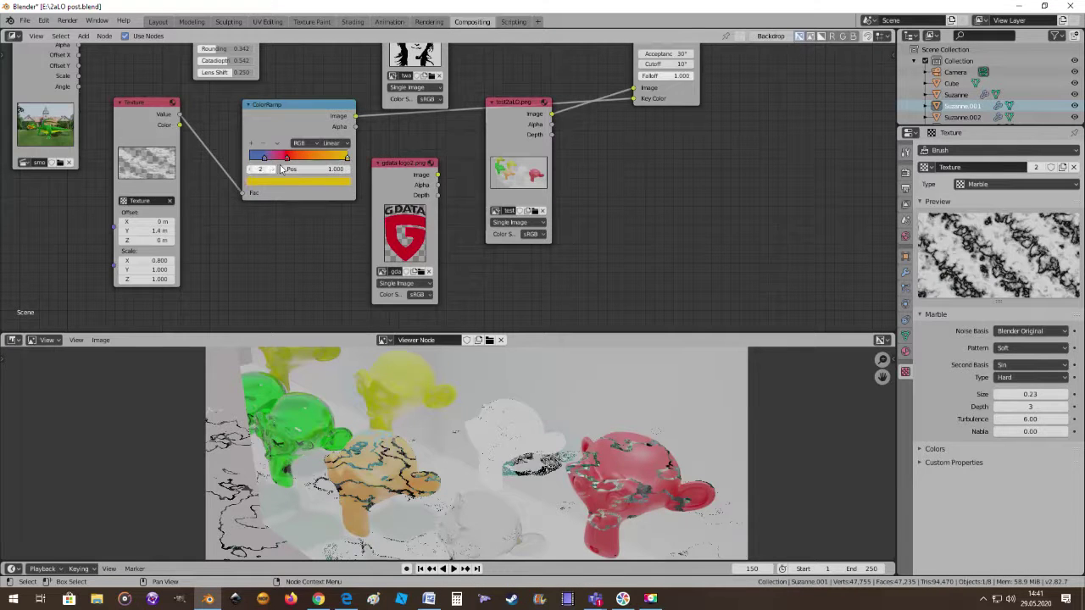
{"action": "mouse_move", "coordinate": [286, 158]}
{"action": "left_mouse_down"}
{"action": "mouse_move", "coordinate": [313, 162]}
{"action": "mouse_move", "coordinate": [273, 160]}
{"action": "left_mouse_up"}
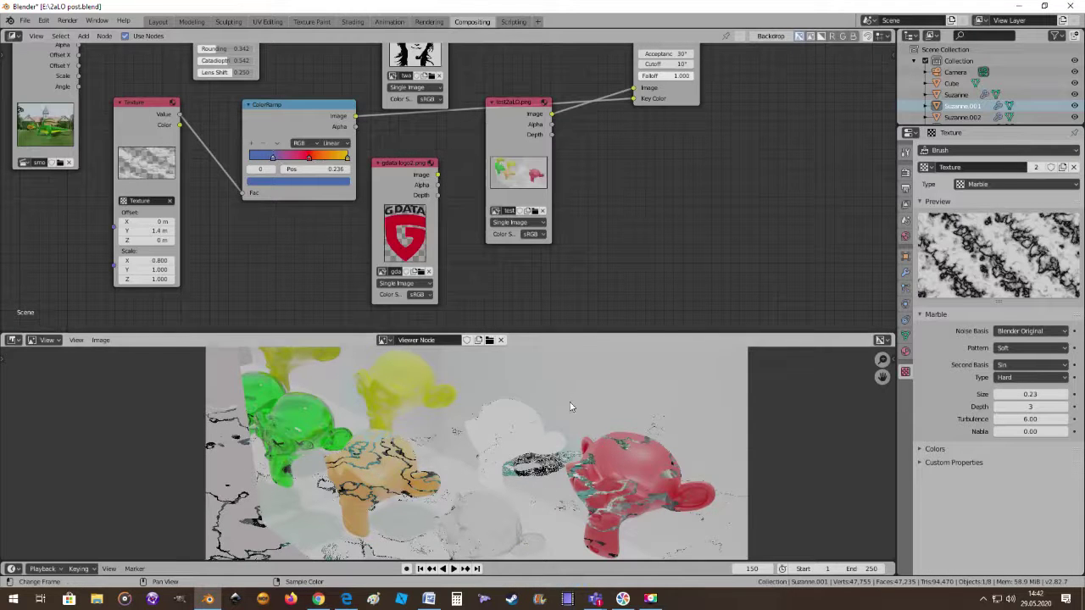
{"action": "scroll", "coordinate": [559, 449], "scroll_direction": "up", "scroll_amount": 1}
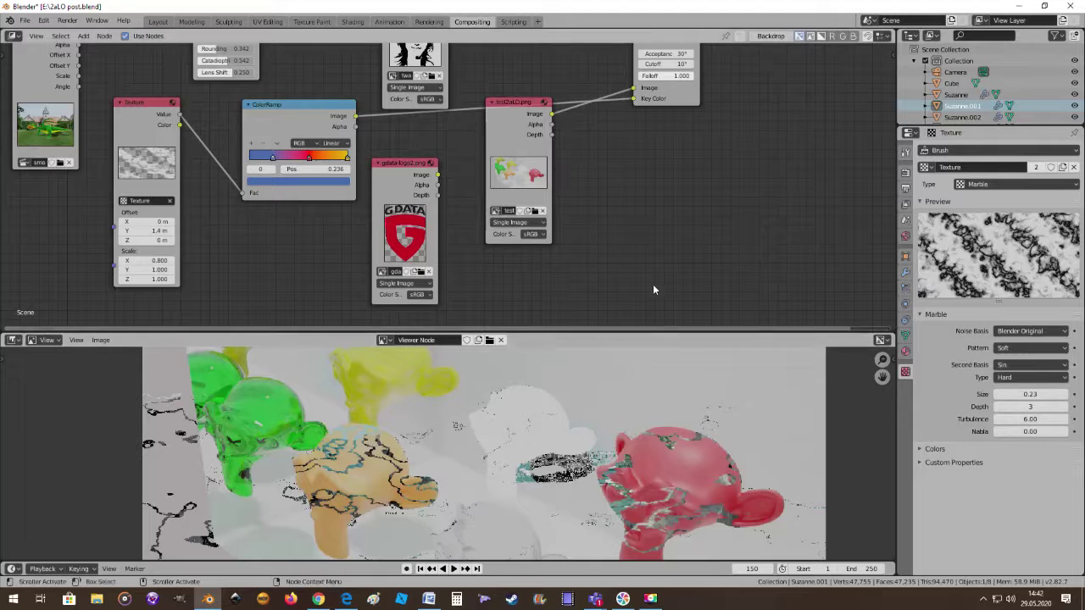
{"action": "scroll", "coordinate": [653, 290], "scroll_direction": "up", "scroll_amount": 2}
Reframe the node tree and move the Chroma Key node up and left
{"action": "middle_click_drag", "start_coordinate": [593, 212], "coordinate": [547, 142]}
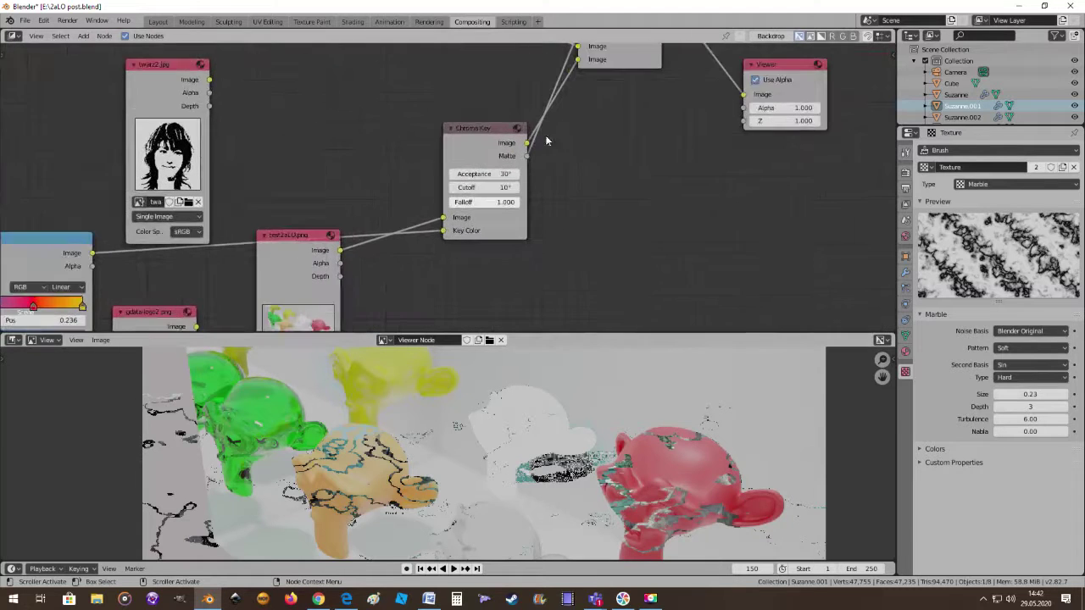
{"action": "scroll", "coordinate": [607, 141], "scroll_direction": "down", "scroll_amount": 2}
{"action": "scroll", "coordinate": [609, 142], "scroll_direction": "down", "scroll_amount": 1}
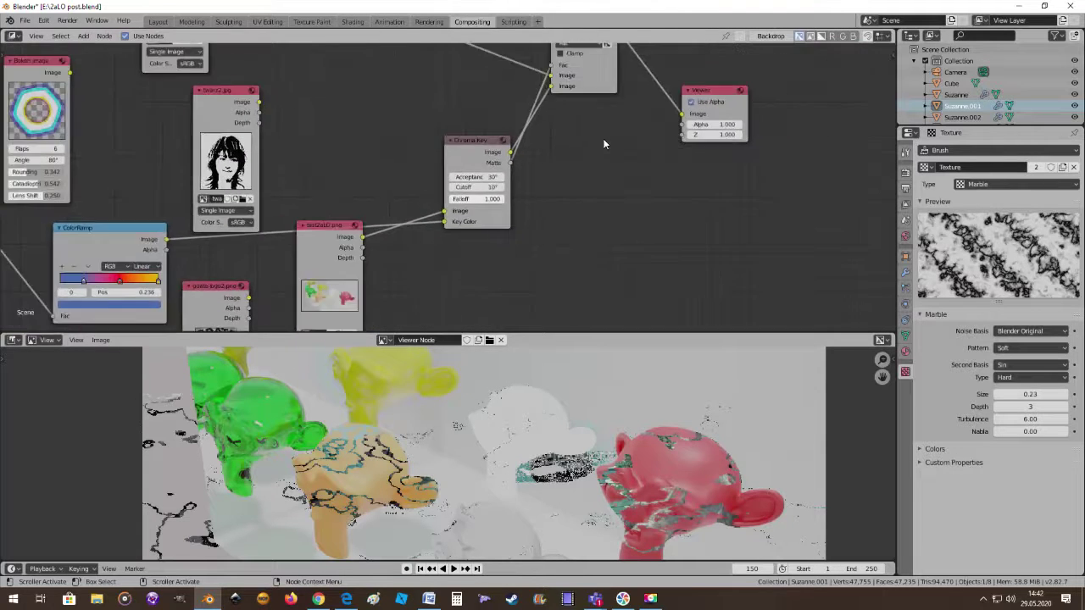
{"action": "scroll", "coordinate": [603, 143], "scroll_direction": "down", "scroll_amount": 1}
{"action": "middle_click_drag", "start_coordinate": [586, 140], "coordinate": [556, 178]}
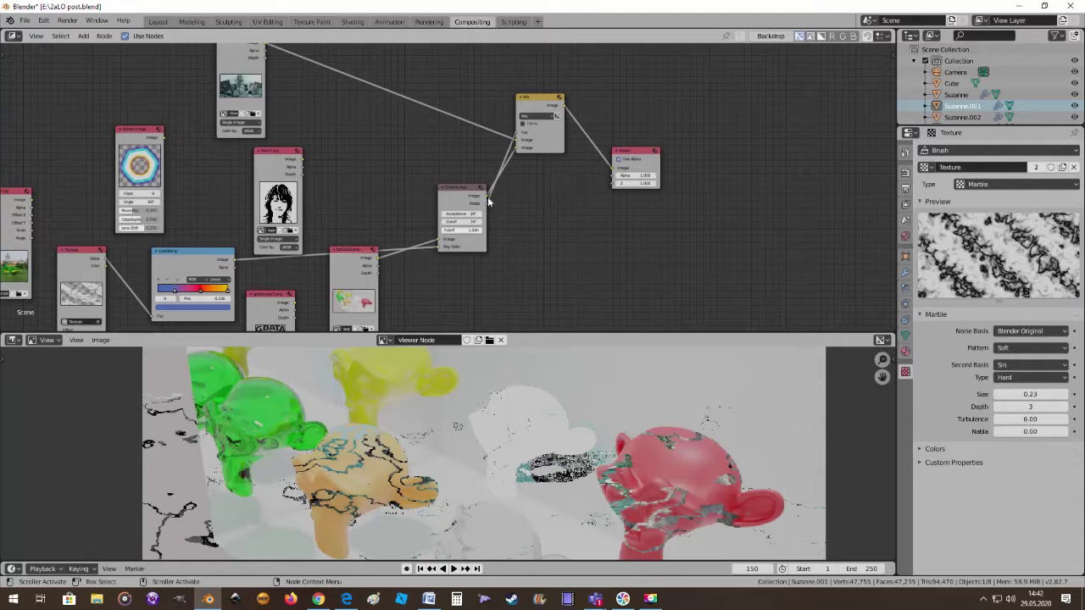
{"action": "mouse_move", "coordinate": [488, 201]}
{"action": "middle_mouse_down"}
{"action": "mouse_move", "coordinate": [556, 218]}
{"action": "mouse_move", "coordinate": [588, 203]}
{"action": "mouse_move", "coordinate": [557, 170]}
{"action": "mouse_move", "coordinate": [480, 155]}
{"action": "middle_mouse_up"}
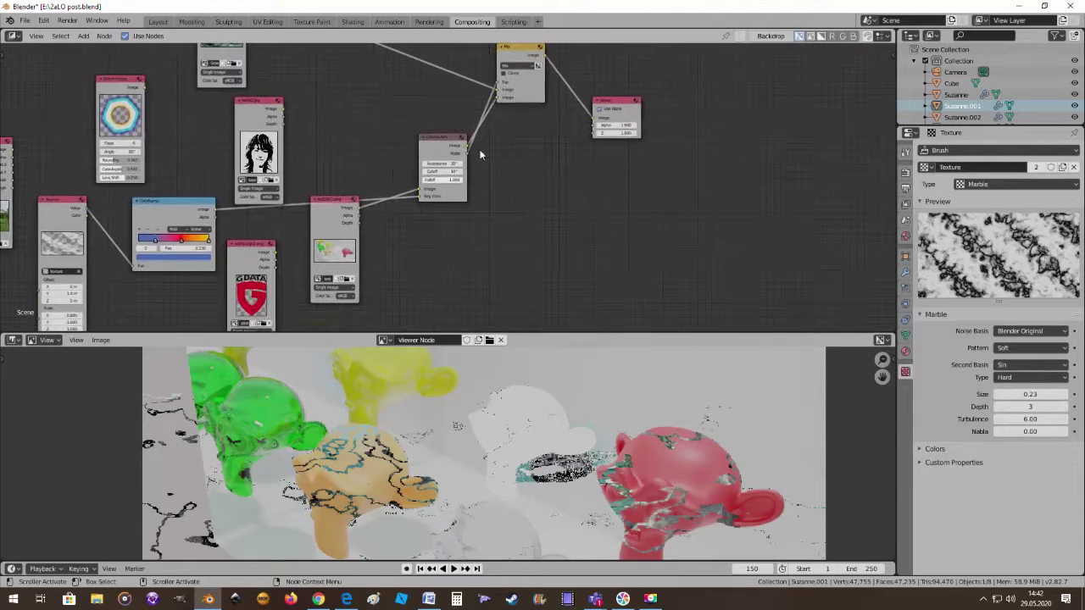
{"action": "left_click_drag", "start_coordinate": [441, 142], "coordinate": [416, 125]}
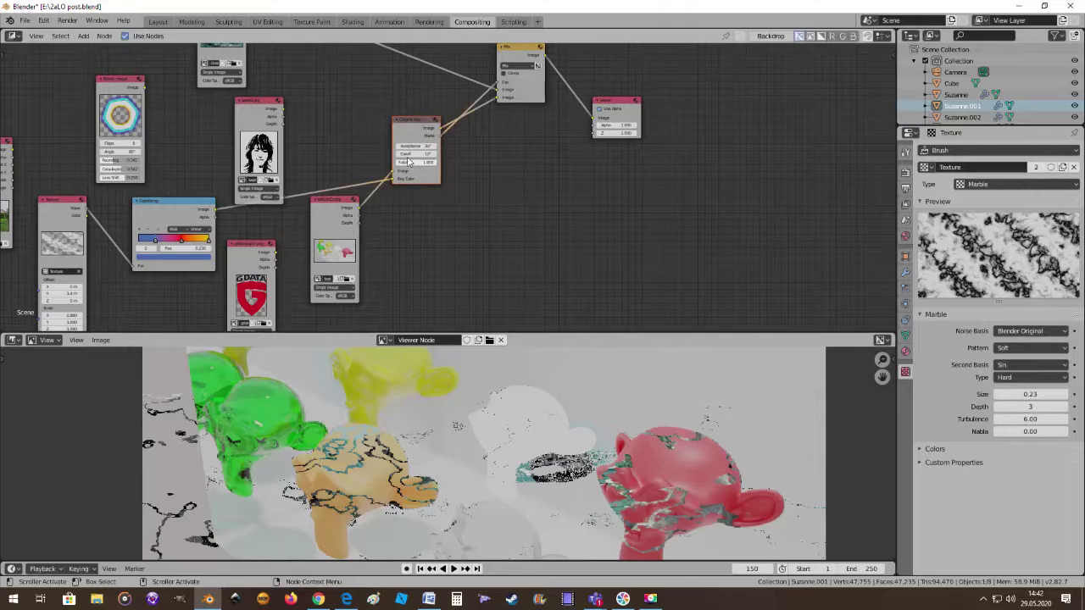
{"action": "scroll", "coordinate": [492, 161], "scroll_direction": "up", "scroll_amount": 2}
{"action": "middle_click_drag", "start_coordinate": [492, 161], "coordinate": [379, 245]}
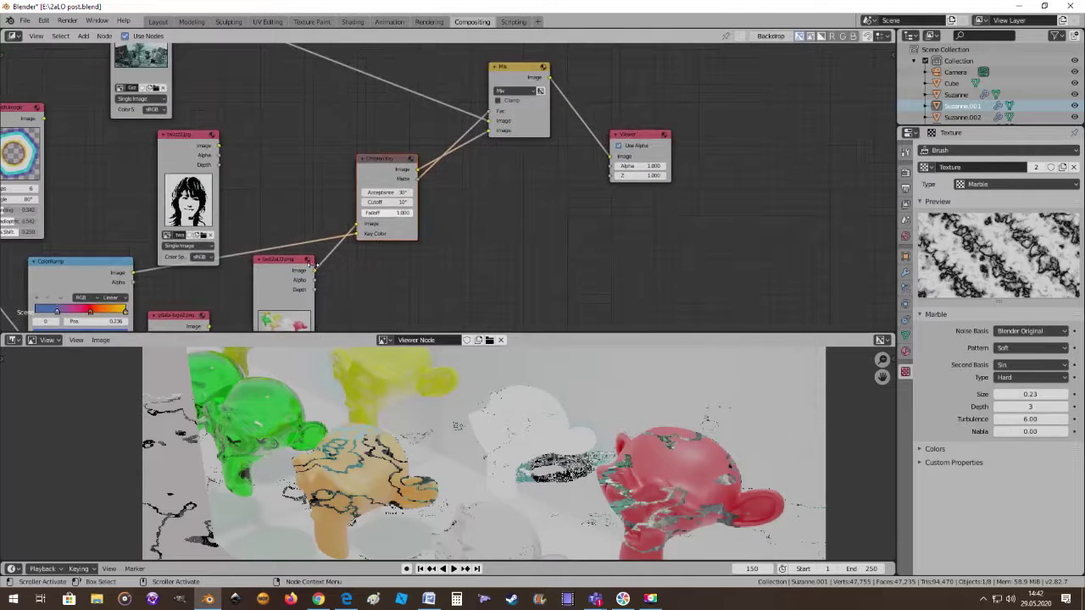
Add a Color Key node from the Matte menu and position it up and left
{"action": "left_click", "coordinate": [86, 37]}
{"action": "mouse_move", "coordinate": [99, 133]}
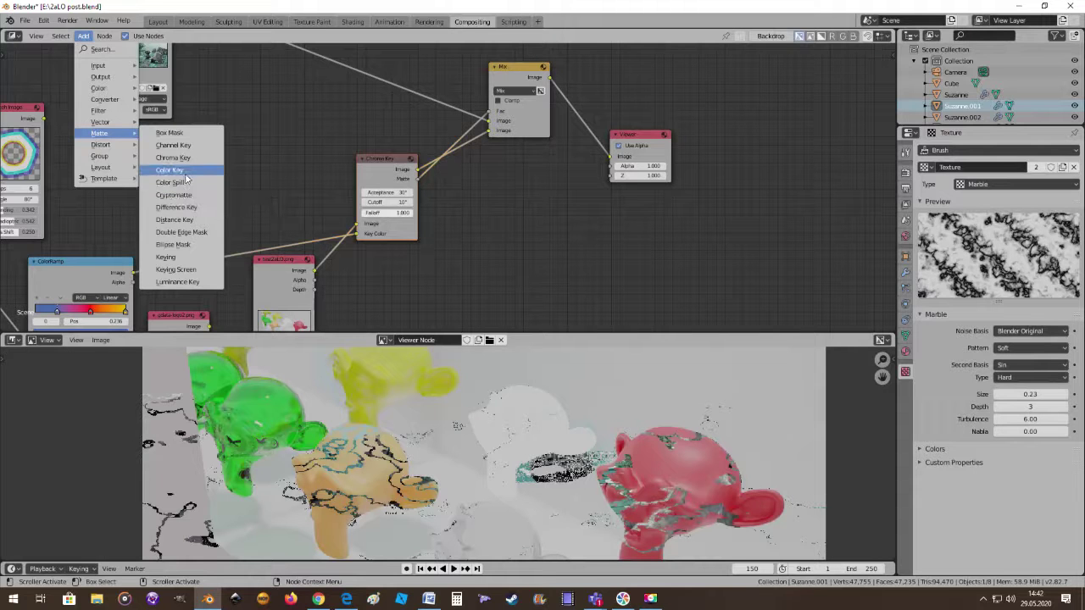
{"action": "left_click", "coordinate": [186, 173]}
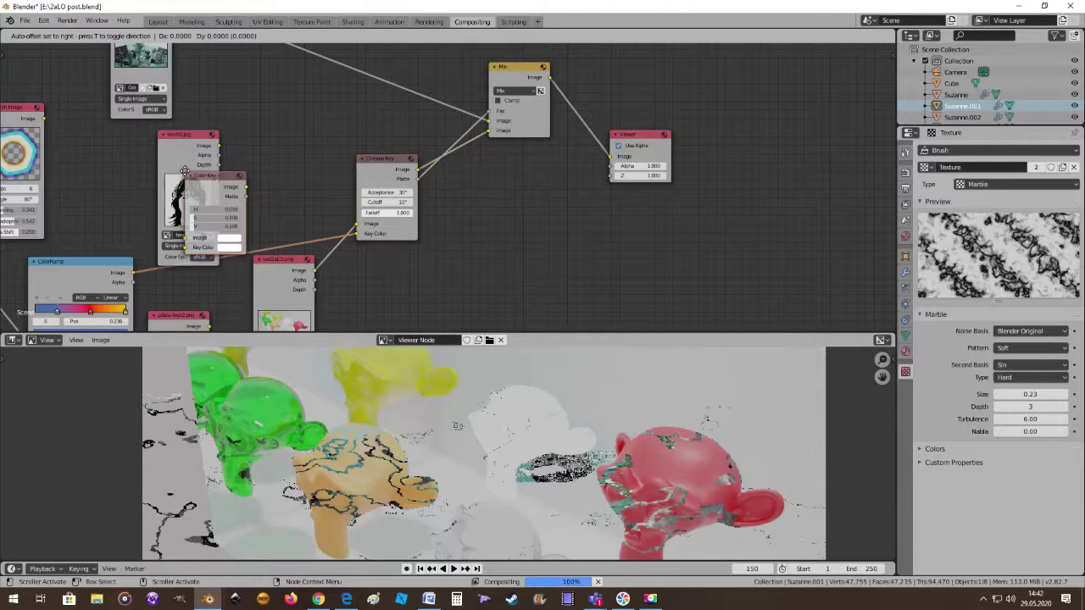
{"action": "scroll", "coordinate": [542, 190], "scroll_direction": "up", "scroll_amount": 2}
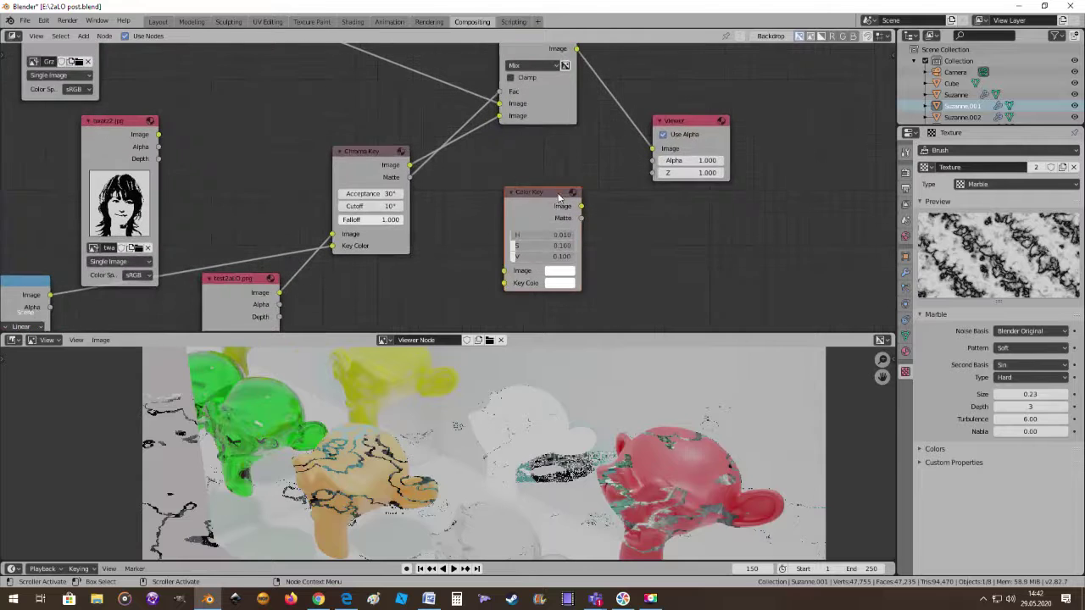
{"action": "scroll", "coordinate": [474, 217], "scroll_direction": "up", "scroll_amount": 1}
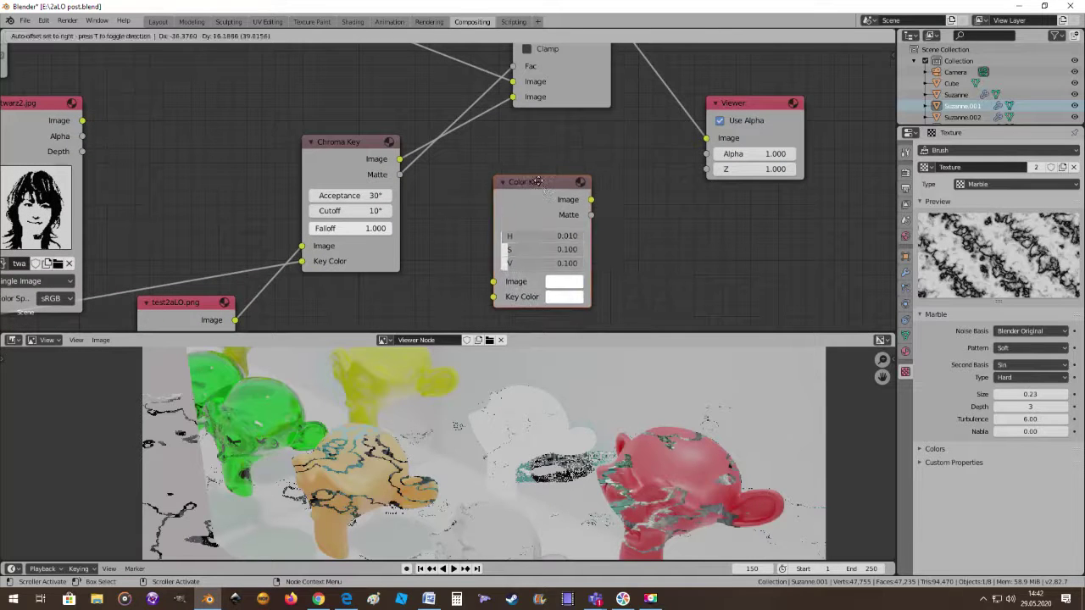
{"action": "left_click_drag", "start_coordinate": [567, 198], "coordinate": [539, 185]}
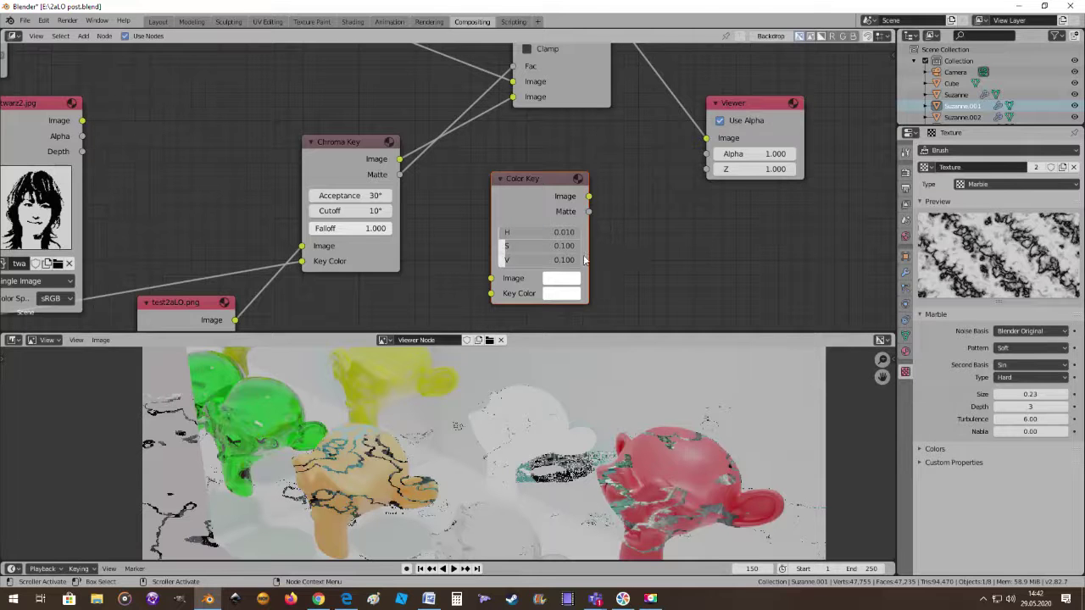
Link test2aLO straight into the Mix node and delete the Chroma Key node
{"action": "scroll", "coordinate": [606, 246], "scroll_direction": "down", "scroll_amount": 2}
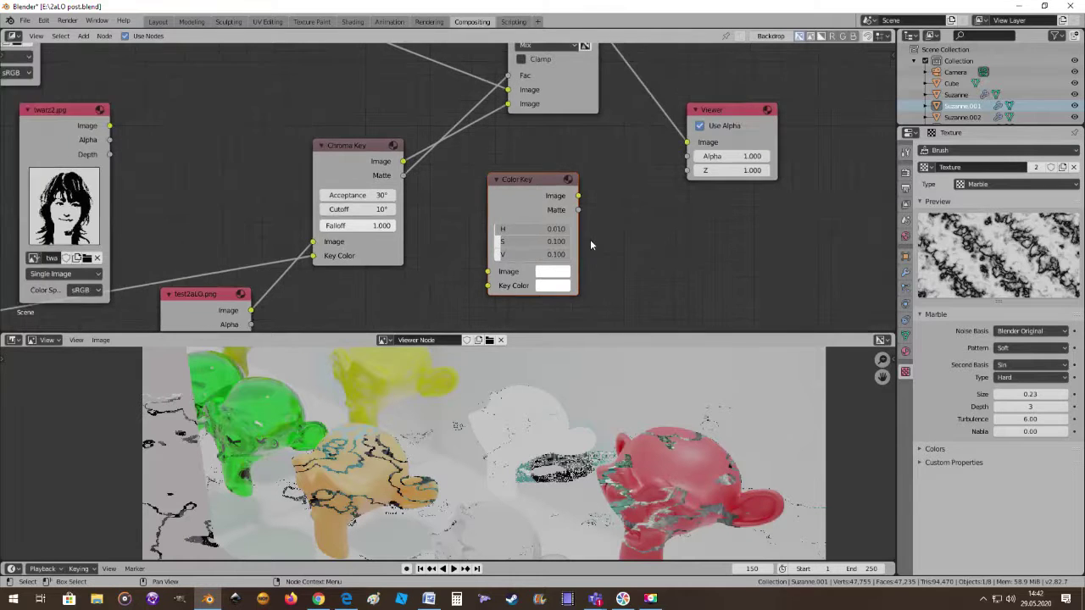
{"action": "scroll", "coordinate": [589, 242], "scroll_direction": "down", "scroll_amount": 2}
{"action": "left_click_drag", "start_coordinate": [393, 159], "coordinate": [367, 145]}
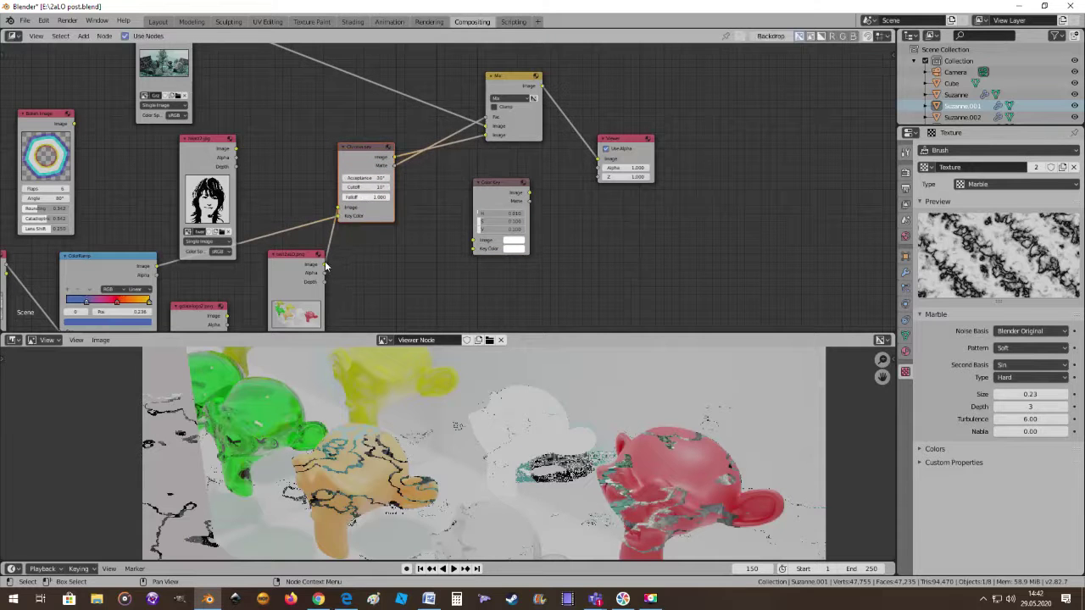
{"action": "left_click_drag", "start_coordinate": [323, 265], "coordinate": [484, 136]}
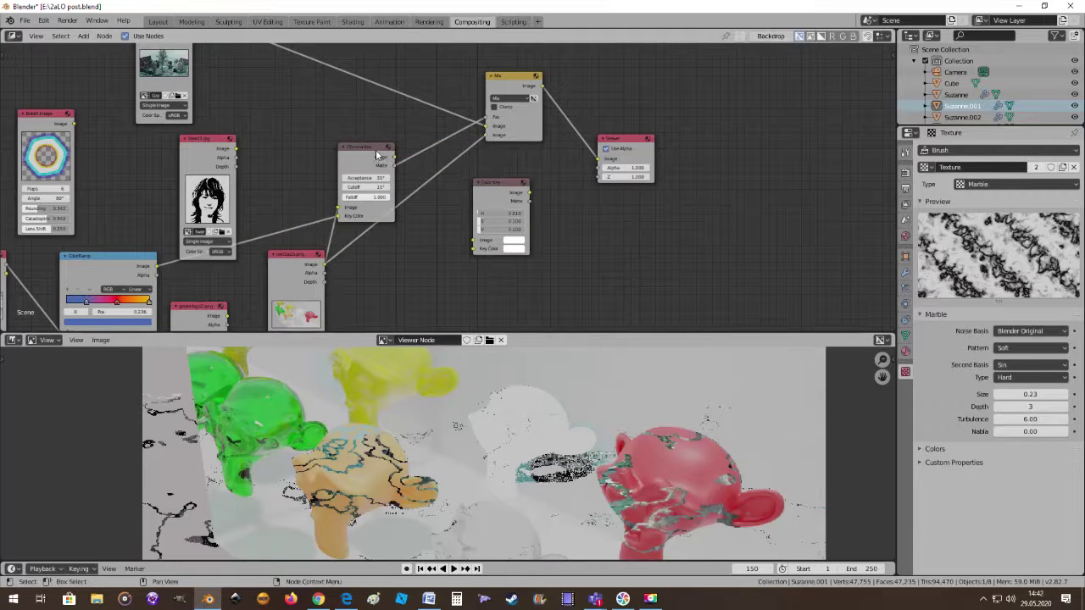
{"action": "left_click_drag", "start_coordinate": [376, 149], "coordinate": [345, 123]}
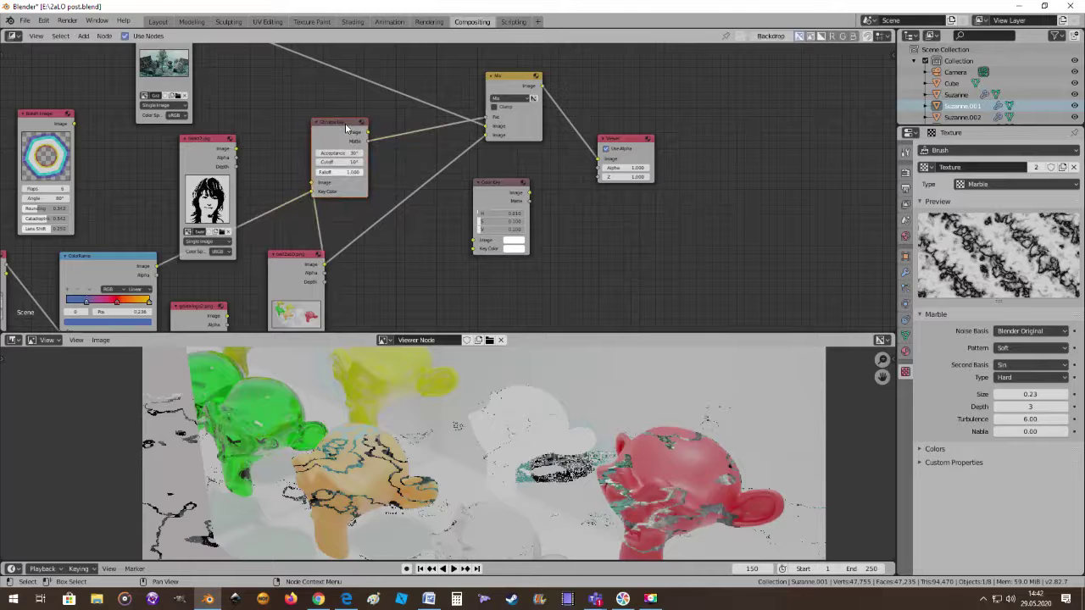
{"action": "key", "text": "x"}
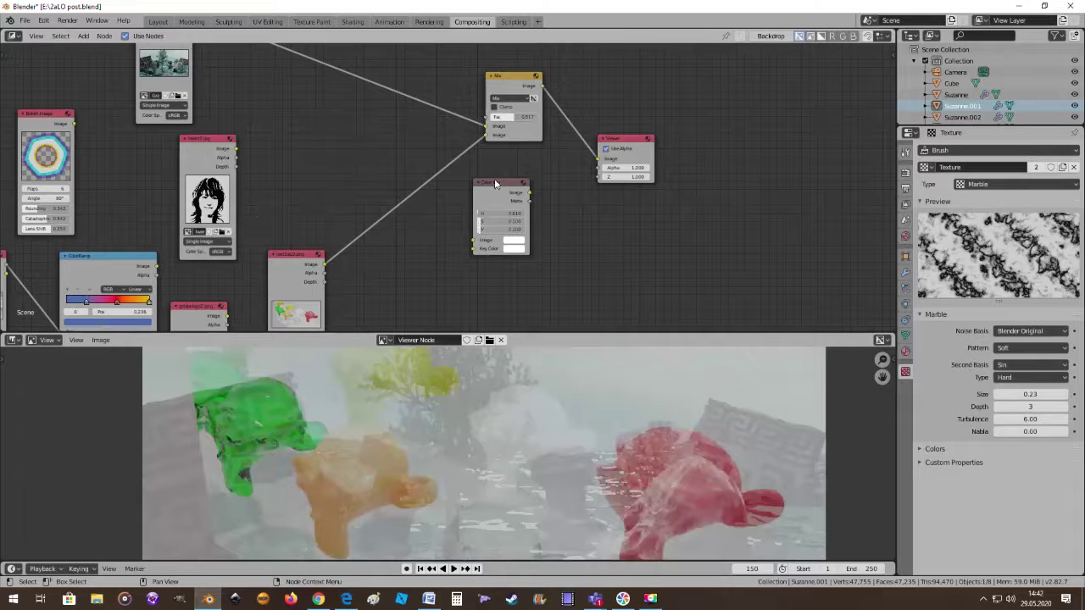
Insert Color Key into the test2aLO–Mix link and feed its Matte into Mix Fac
{"action": "left_click_drag", "start_coordinate": [496, 188], "coordinate": [400, 181]}
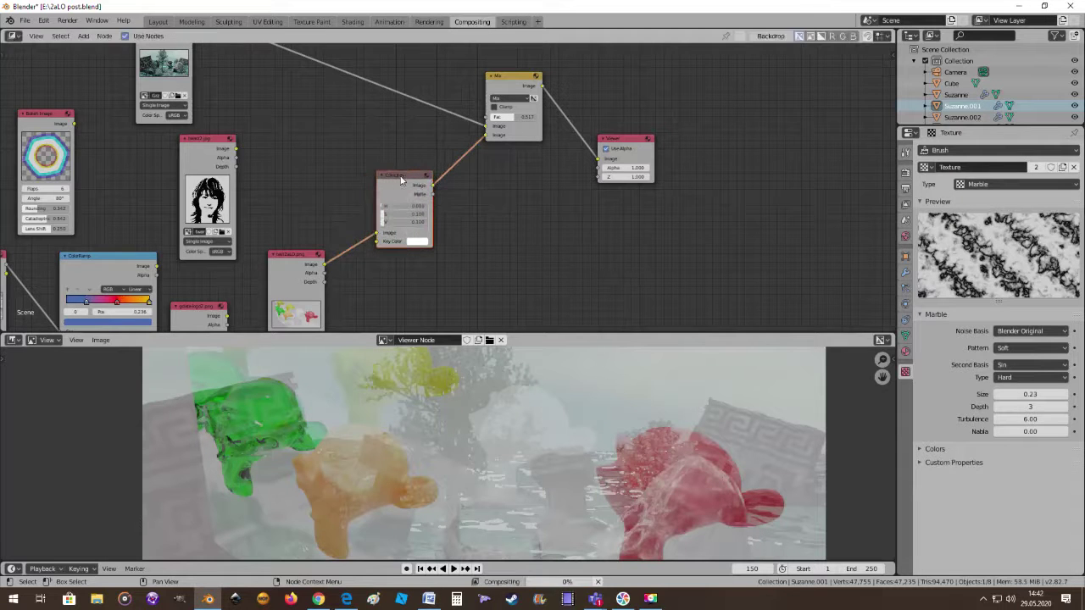
{"action": "scroll", "coordinate": [474, 218], "scroll_direction": "up", "scroll_amount": 2}
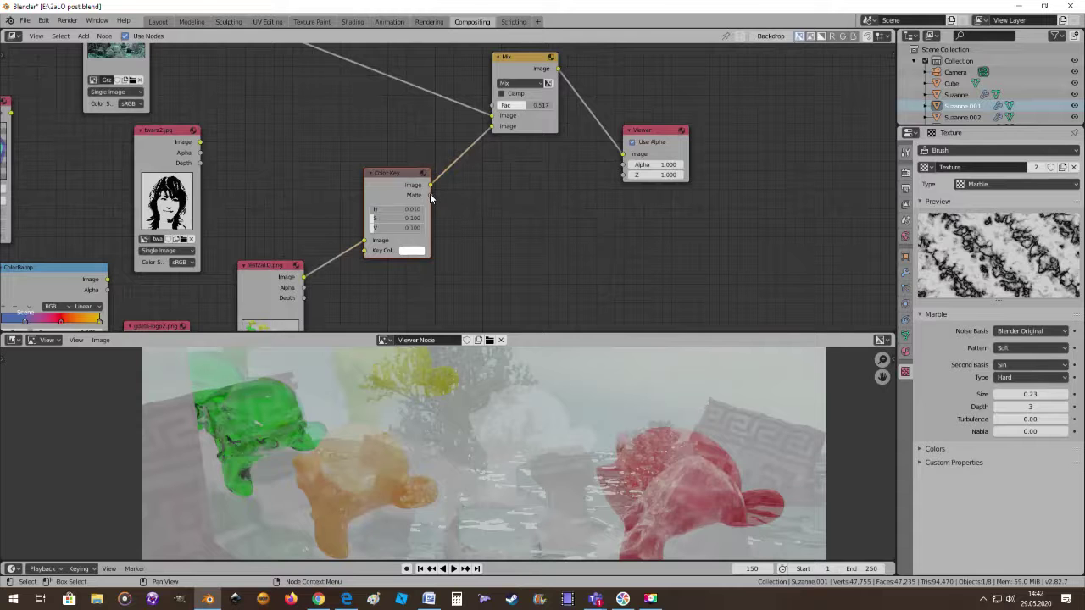
{"action": "left_click_drag", "start_coordinate": [431, 195], "coordinate": [491, 105]}
{"action": "scroll", "coordinate": [540, 245], "scroll_direction": "down", "scroll_amount": 1}
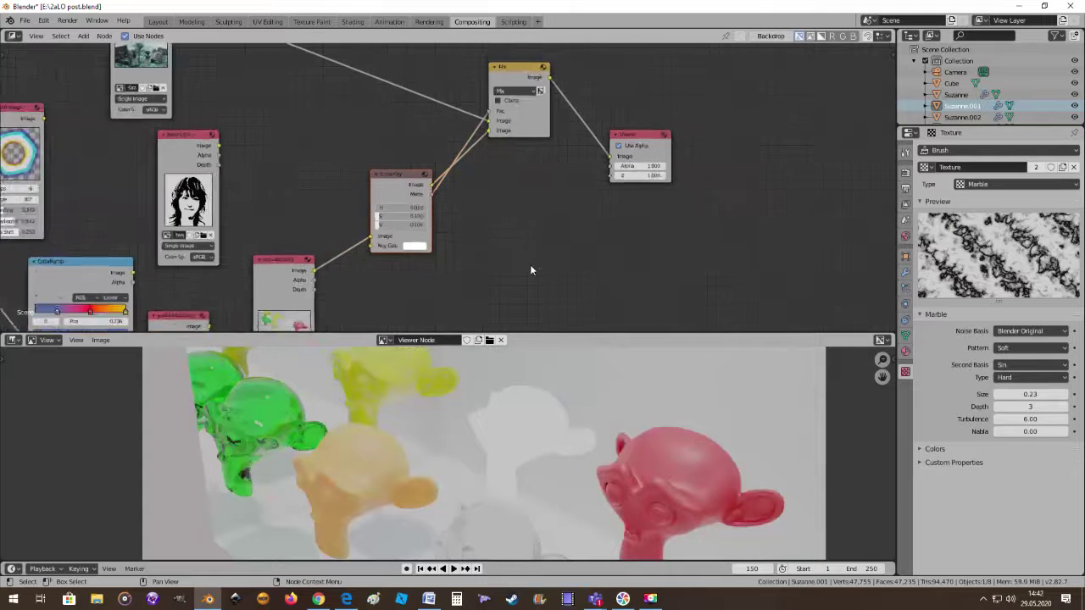
{"action": "scroll", "coordinate": [530, 264], "scroll_direction": "down", "scroll_amount": 1}
{"action": "scroll", "coordinate": [504, 263], "scroll_direction": "down", "scroll_amount": 1}
{"action": "scroll", "coordinate": [519, 534], "scroll_direction": "down", "scroll_amount": 3}
{"action": "scroll", "coordinate": [520, 534], "scroll_direction": "up", "scroll_amount": 1}
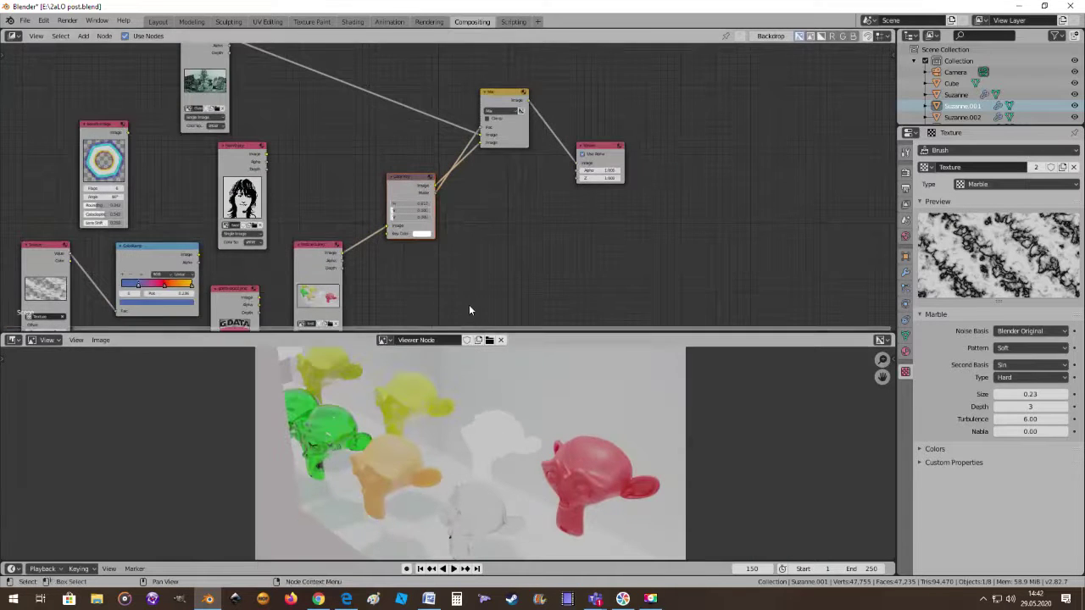
{"action": "scroll", "coordinate": [465, 298], "scroll_direction": "up", "scroll_amount": 2}
{"action": "scroll", "coordinate": [457, 283], "scroll_direction": "up", "scroll_amount": 1}
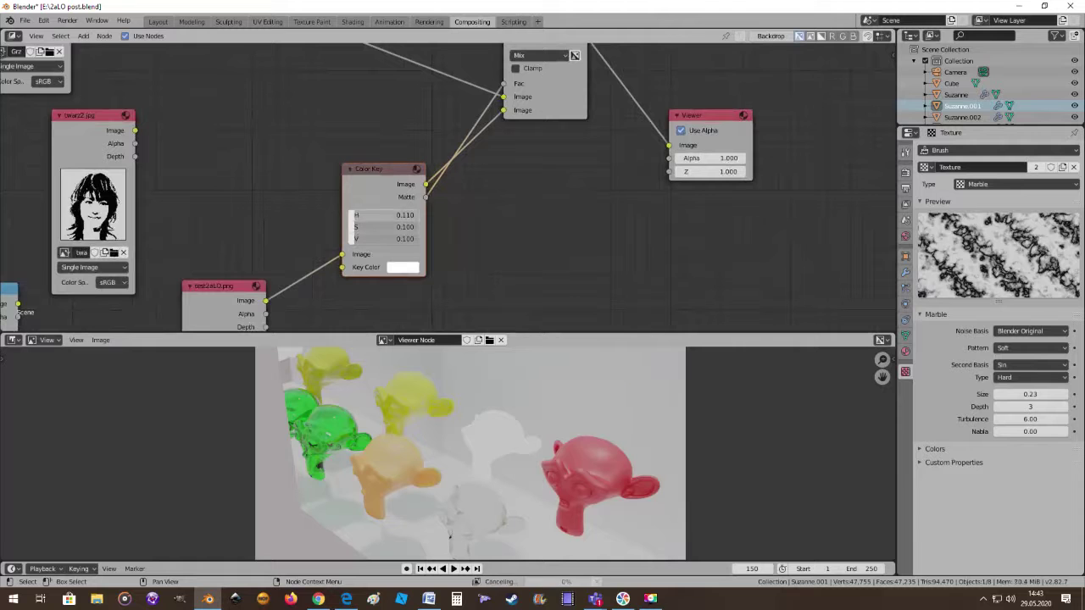
Set Color Key H to 1.000 and make the key colour full-brightness red
{"action": "mouse_move", "coordinate": [358, 215]}
{"action": "left_mouse_down"}
{"action": "mouse_move", "coordinate": [385, 215]}
{"action": "mouse_move", "coordinate": [426, 239]}
{"action": "mouse_move", "coordinate": [370, 227]}
{"action": "mouse_move", "coordinate": [383, 227]}
{"action": "mouse_move", "coordinate": [371, 216]}
{"action": "mouse_move", "coordinate": [403, 217]}
{"action": "left_mouse_up"}
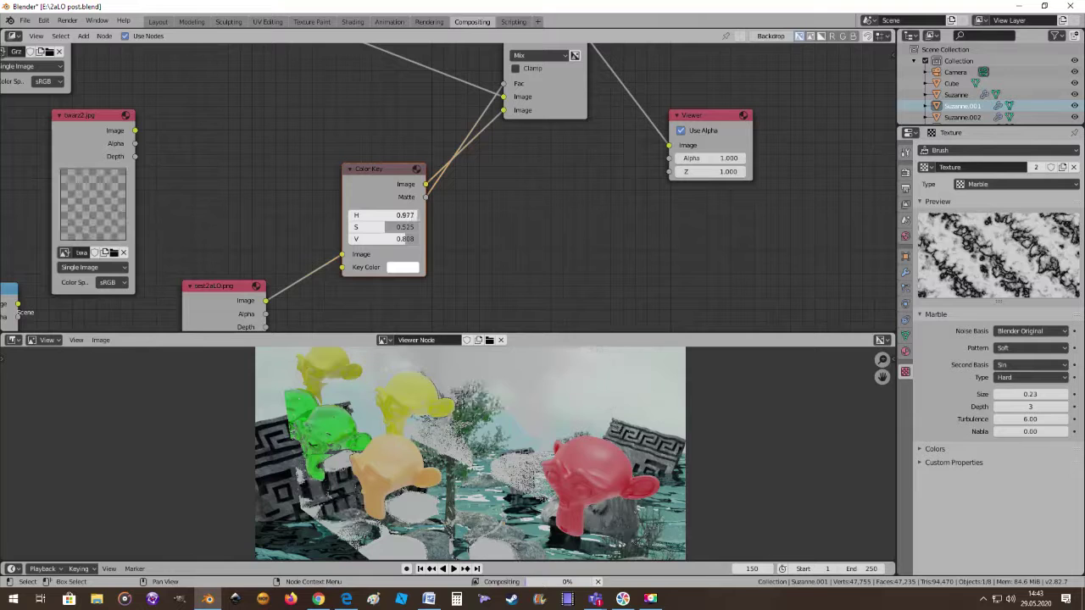
{"action": "mouse_move", "coordinate": [403, 216]}
{"action": "left_mouse_down"}
{"action": "mouse_move", "coordinate": [422, 226]}
{"action": "mouse_move", "coordinate": [346, 234]}
{"action": "mouse_move", "coordinate": [417, 239]}
{"action": "mouse_move", "coordinate": [424, 226]}
{"action": "left_mouse_up"}
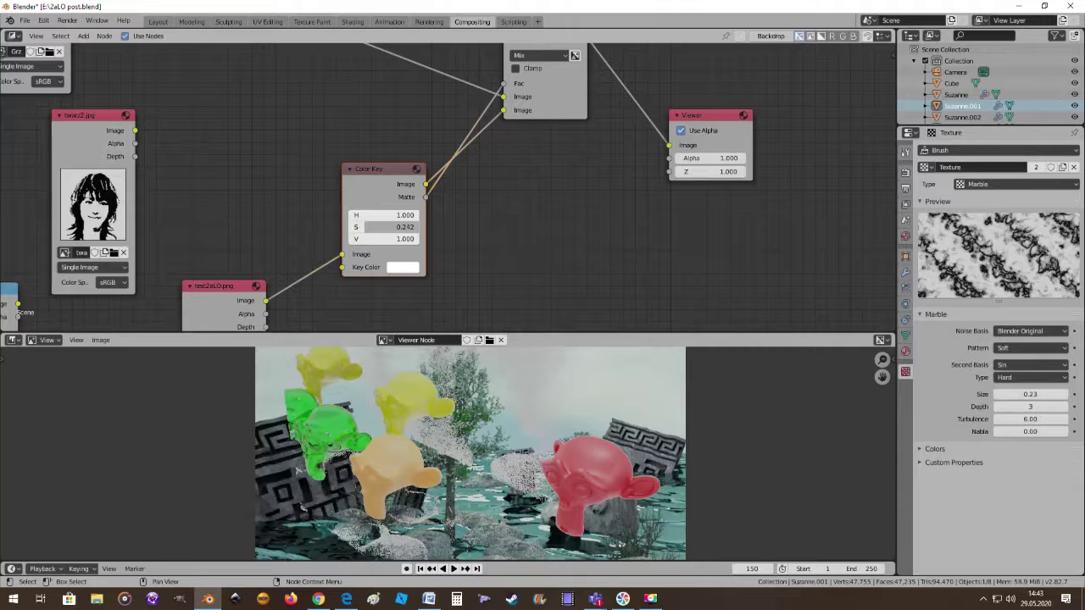
{"action": "left_click", "coordinate": [400, 269]}
{"action": "left_click", "coordinate": [434, 173]}
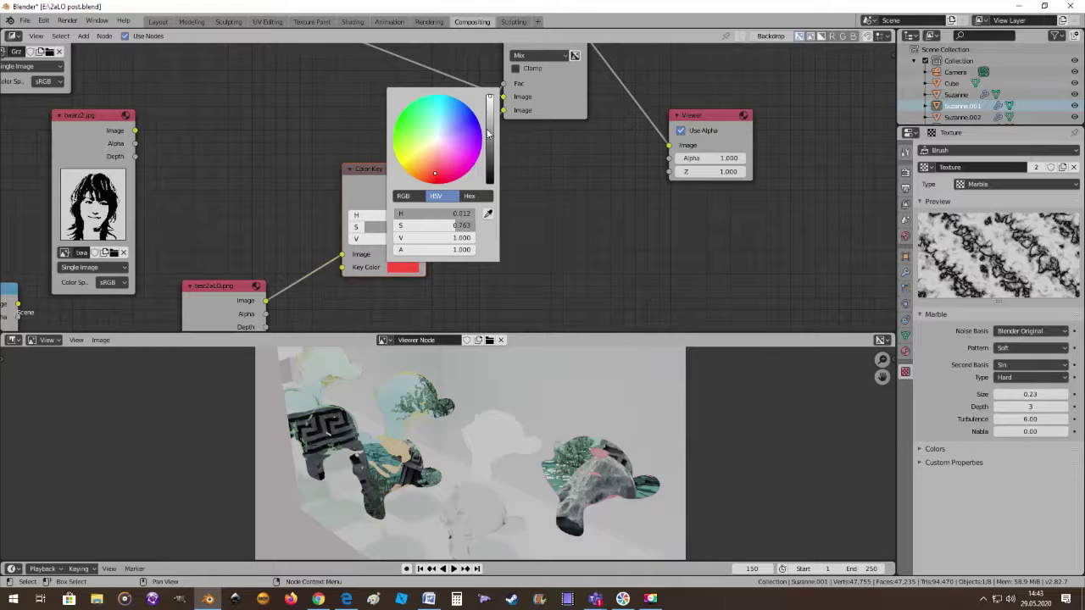
{"action": "left_click_drag", "start_coordinate": [489, 133], "coordinate": [489, 184]}
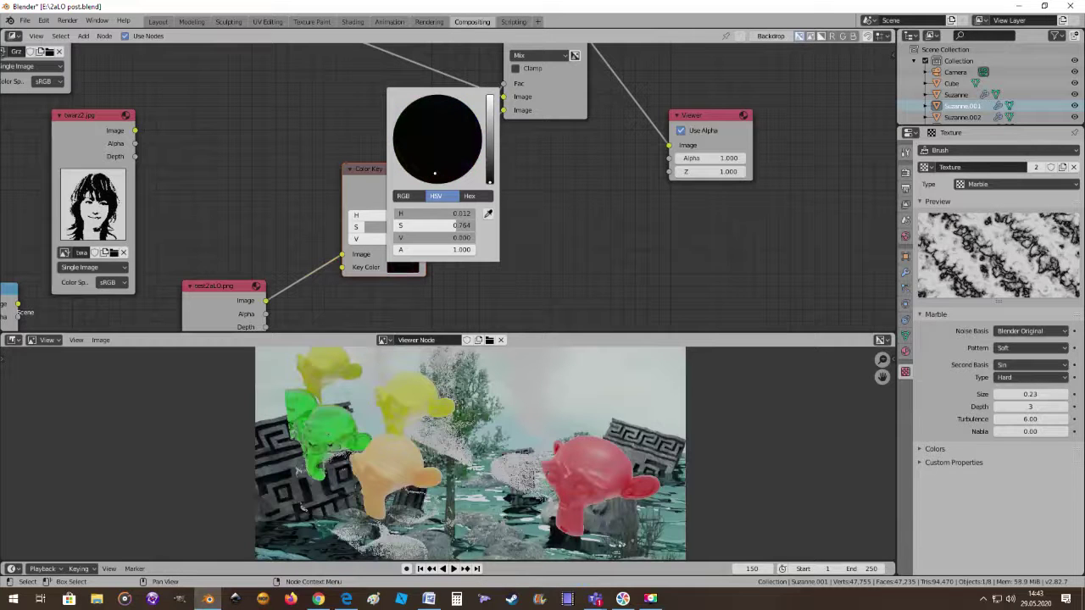
{"action": "left_click_drag", "start_coordinate": [489, 183], "coordinate": [488, 99]}
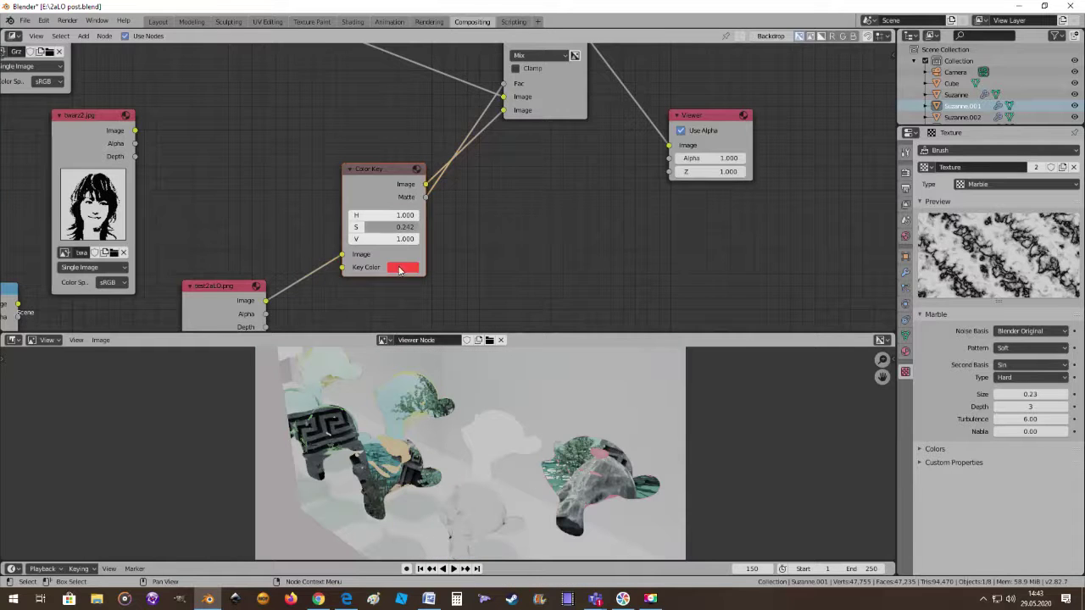
Shift the Color Key node slightly left, then grab it again for removal
{"action": "scroll", "coordinate": [481, 272], "scroll_direction": "down", "scroll_amount": 1}
{"action": "scroll", "coordinate": [491, 265], "scroll_direction": "down", "scroll_amount": 1}
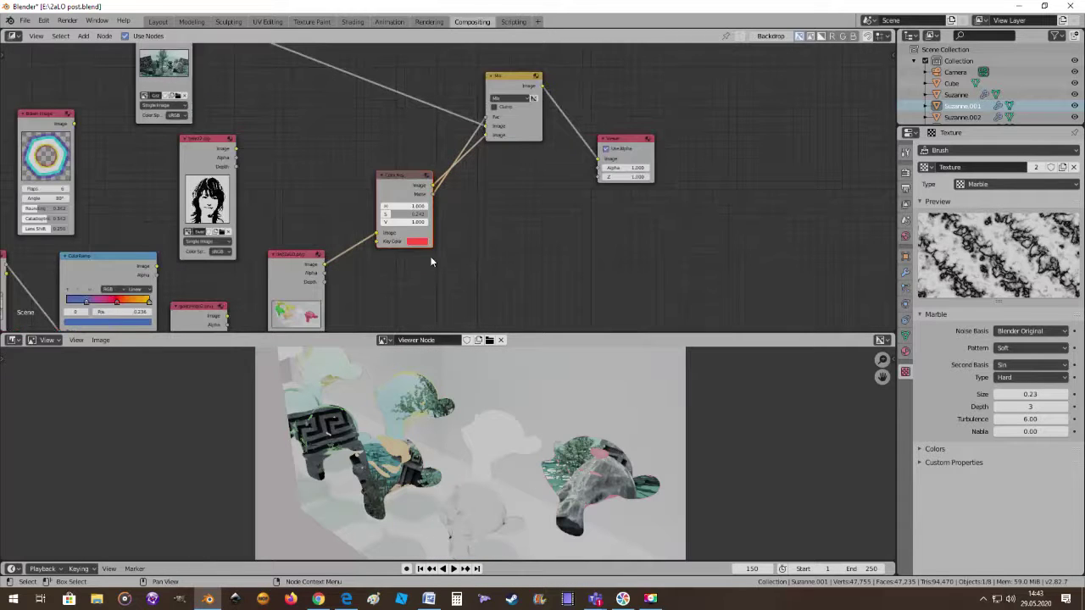
{"action": "scroll", "coordinate": [415, 229], "scroll_direction": "up", "scroll_amount": 1}
{"action": "left_click_drag", "start_coordinate": [398, 175], "coordinate": [395, 176]}
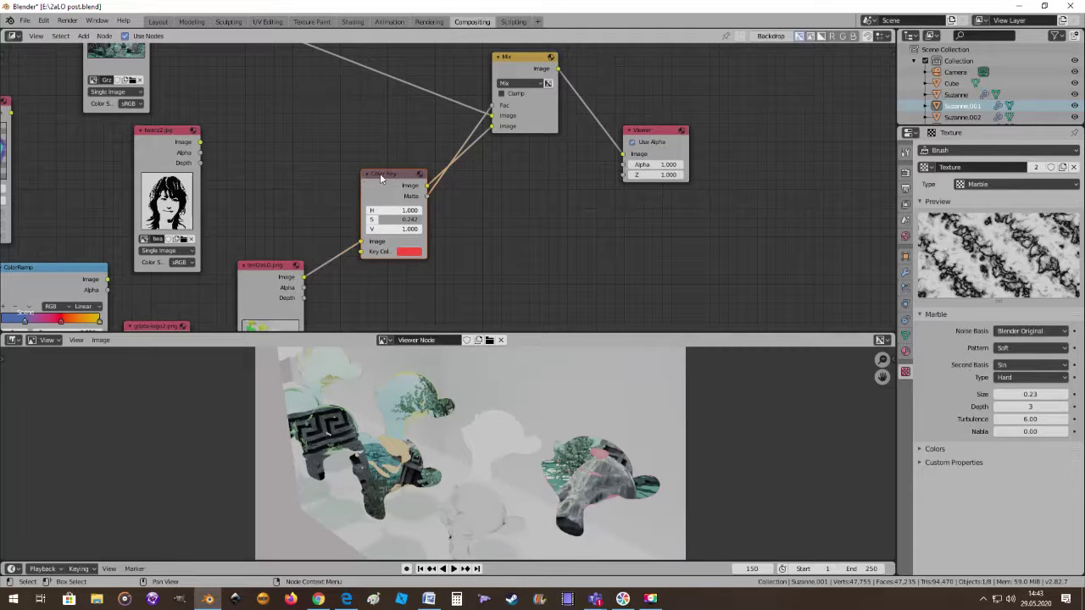
{"action": "left_click_drag", "start_coordinate": [380, 178], "coordinate": [371, 179]}
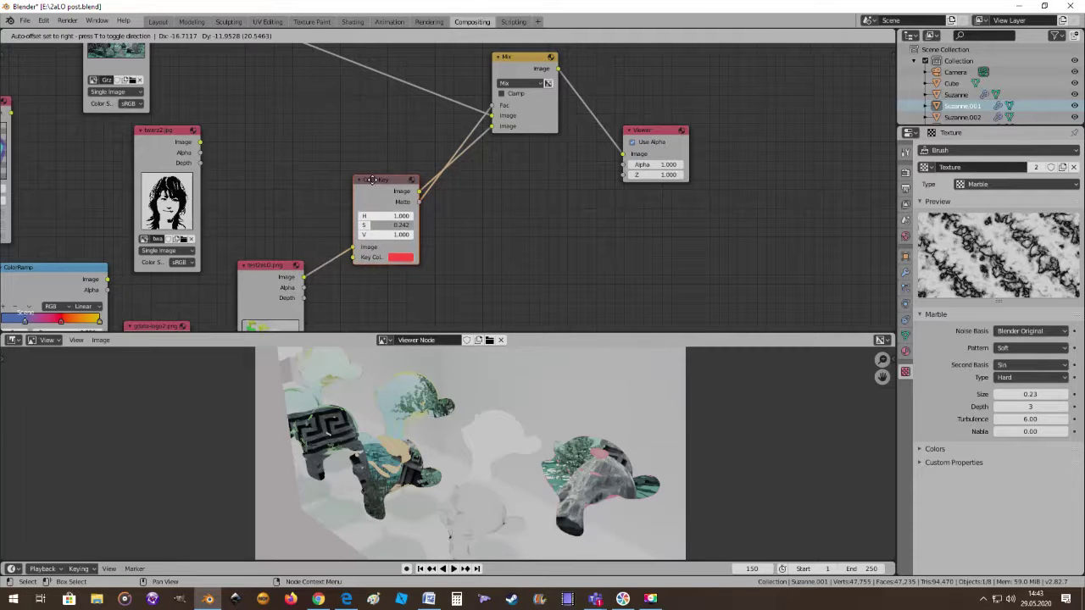
{"action": "left_click", "coordinate": [304, 276]}
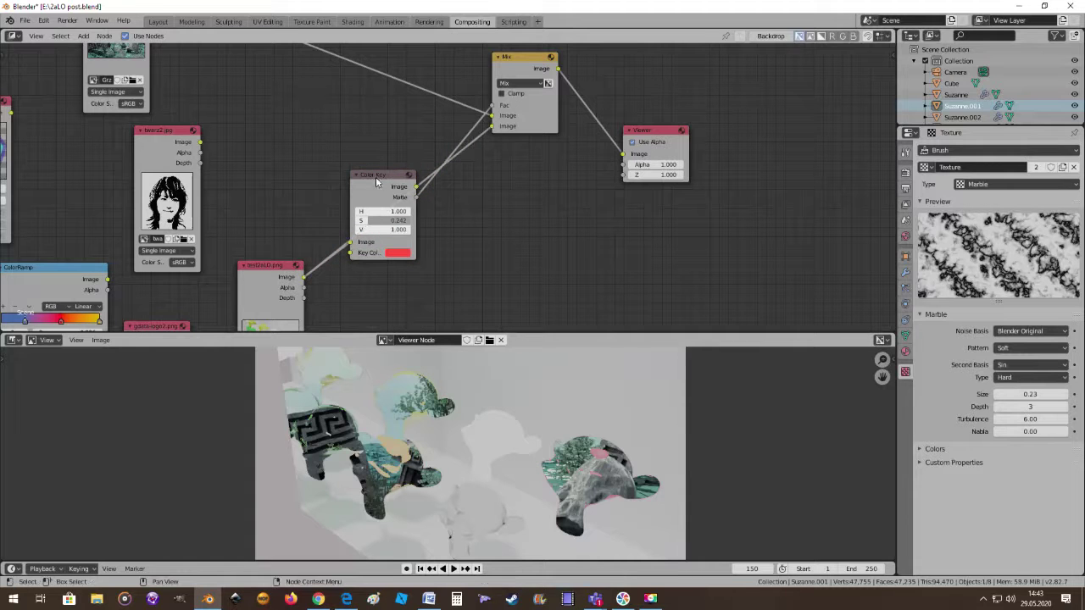
{"action": "left_click_drag", "start_coordinate": [376, 177], "coordinate": [540, 215]}
Dissolve the Color Key node and drop a Color Spill node onto the test2aLO–Mix link
{"action": "key", "text": "ctrl+x"}
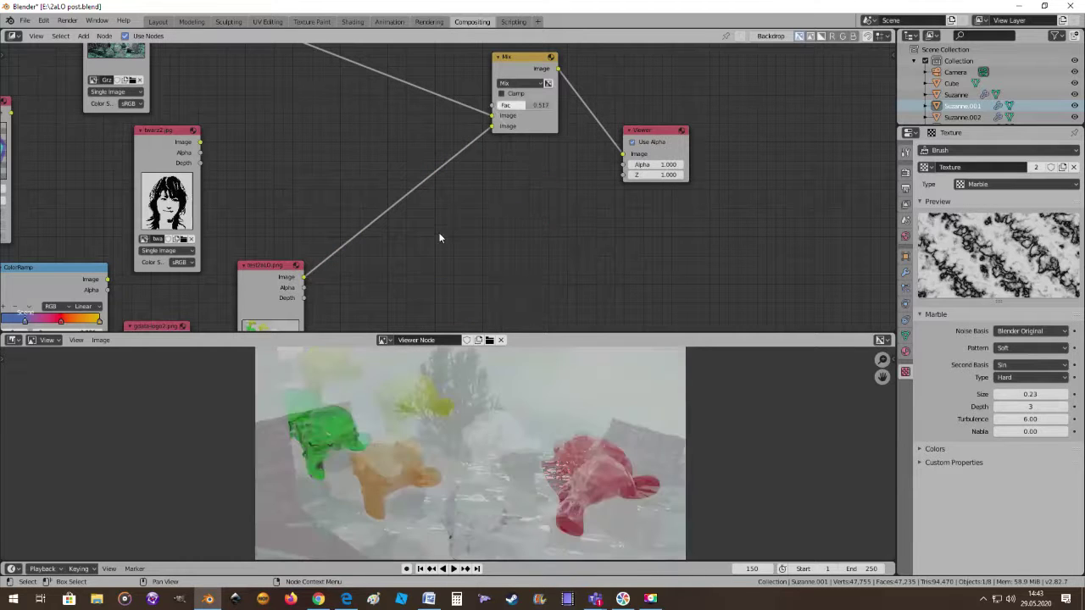
{"action": "left_click", "coordinate": [83, 36]}
{"action": "mouse_move", "coordinate": [100, 133]}
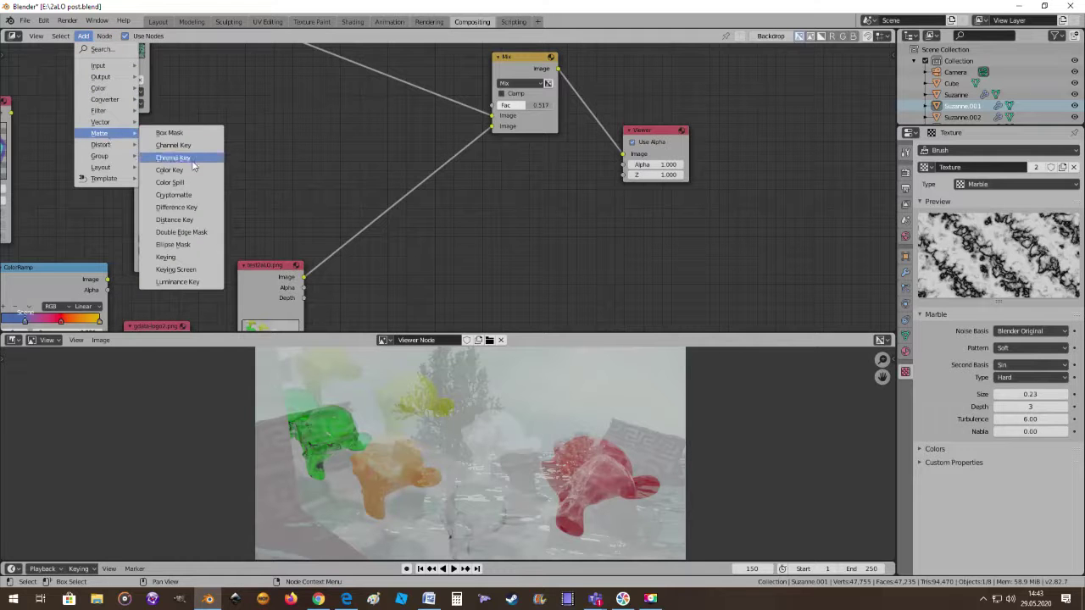
{"action": "left_click", "coordinate": [169, 182]}
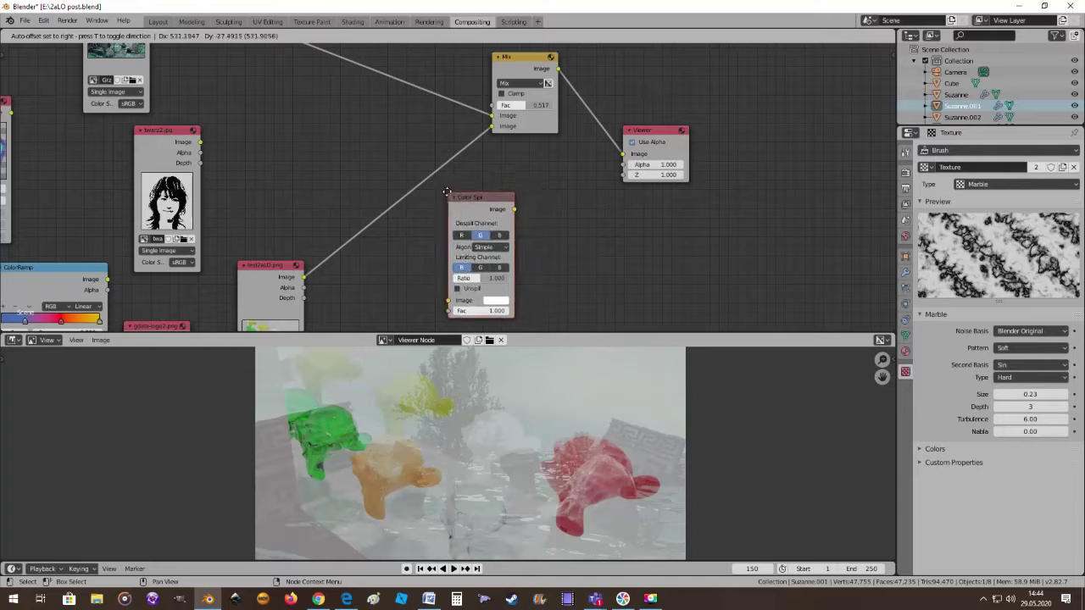
{"action": "left_click", "coordinate": [348, 167]}
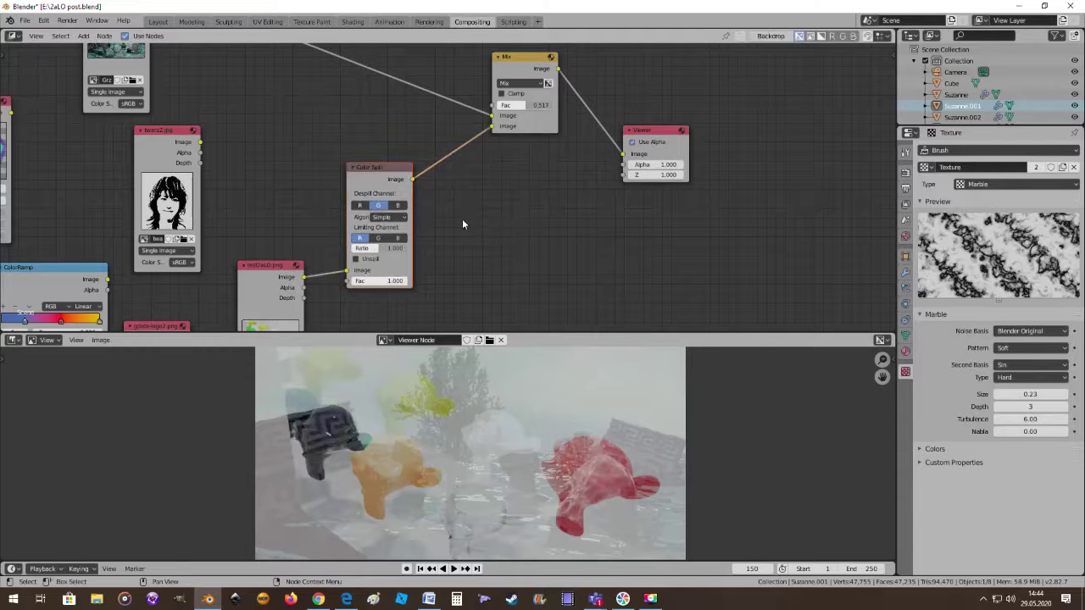
Bring the Color Spill node into view and set the Mix factor to 1.000
{"action": "scroll", "coordinate": [466, 227], "scroll_direction": "up", "scroll_amount": 2}
{"action": "middle_click_drag", "start_coordinate": [477, 235], "coordinate": [544, 214]}
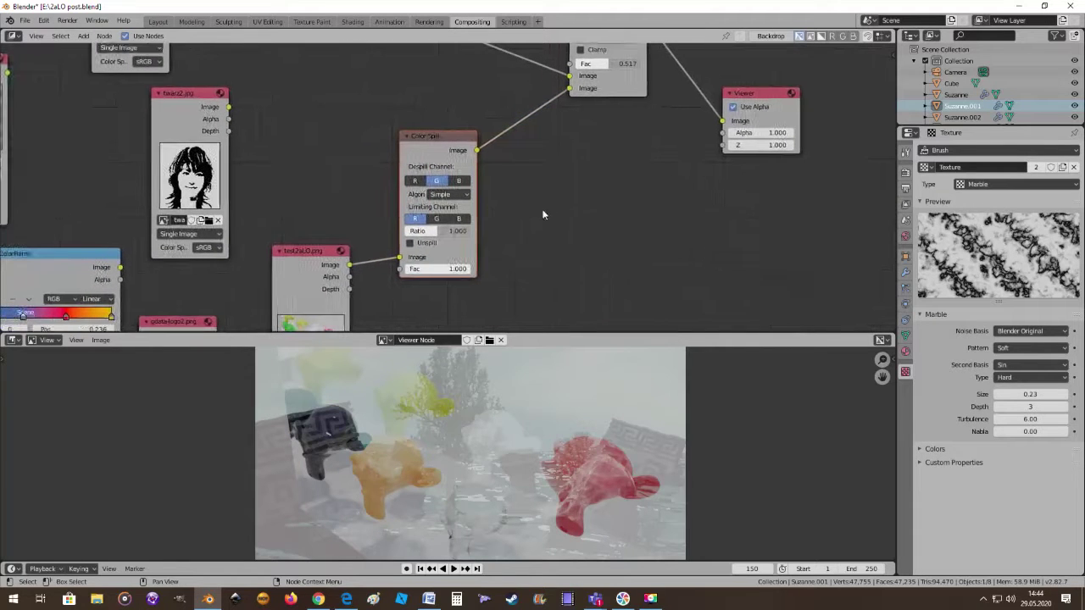
{"action": "mouse_move", "coordinate": [606, 63]}
{"action": "left_mouse_down"}
{"action": "mouse_move", "coordinate": [644, 64]}
{"action": "mouse_move", "coordinate": [593, 64]}
{"action": "mouse_move", "coordinate": [644, 63]}
{"action": "left_mouse_up"}
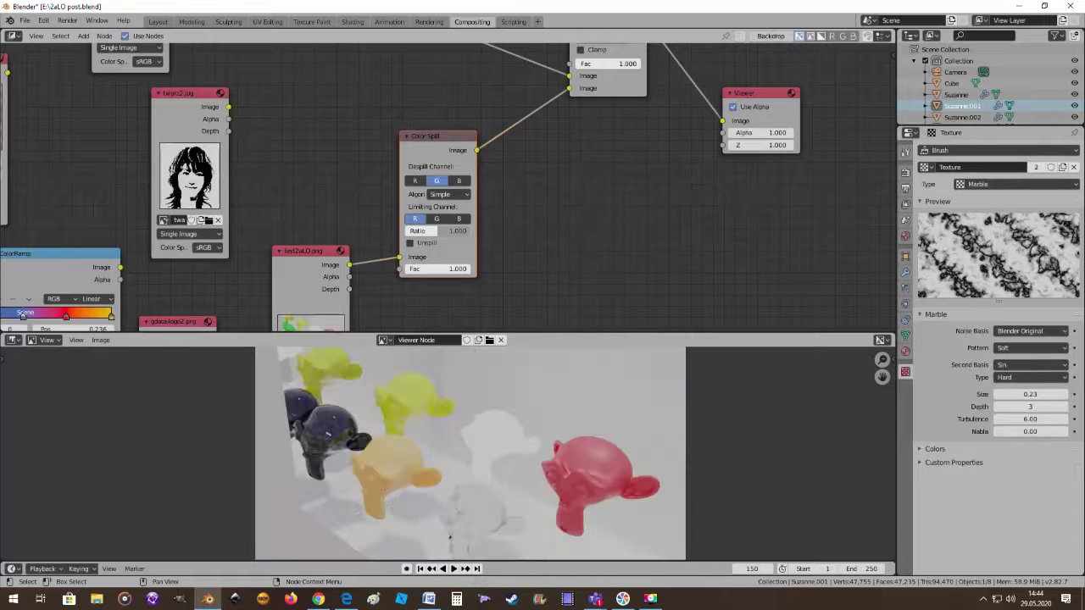
{"action": "scroll", "coordinate": [556, 216], "scroll_direction": "up", "scroll_amount": 2}
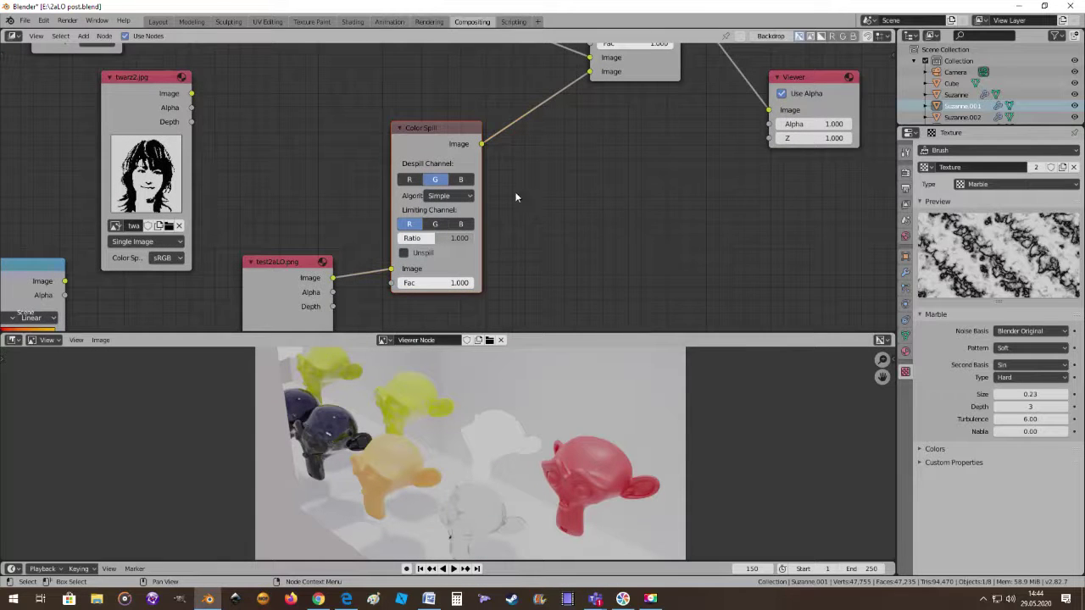
Move the Color Spill node up-right and set it to despill red, limited by green
{"action": "scroll", "coordinate": [527, 202], "scroll_direction": "up", "scroll_amount": 1}
{"action": "mouse_move", "coordinate": [440, 116]}
{"action": "left_mouse_down"}
{"action": "mouse_move", "coordinate": [458, 117]}
{"action": "mouse_move", "coordinate": [460, 87]}
{"action": "left_mouse_up"}
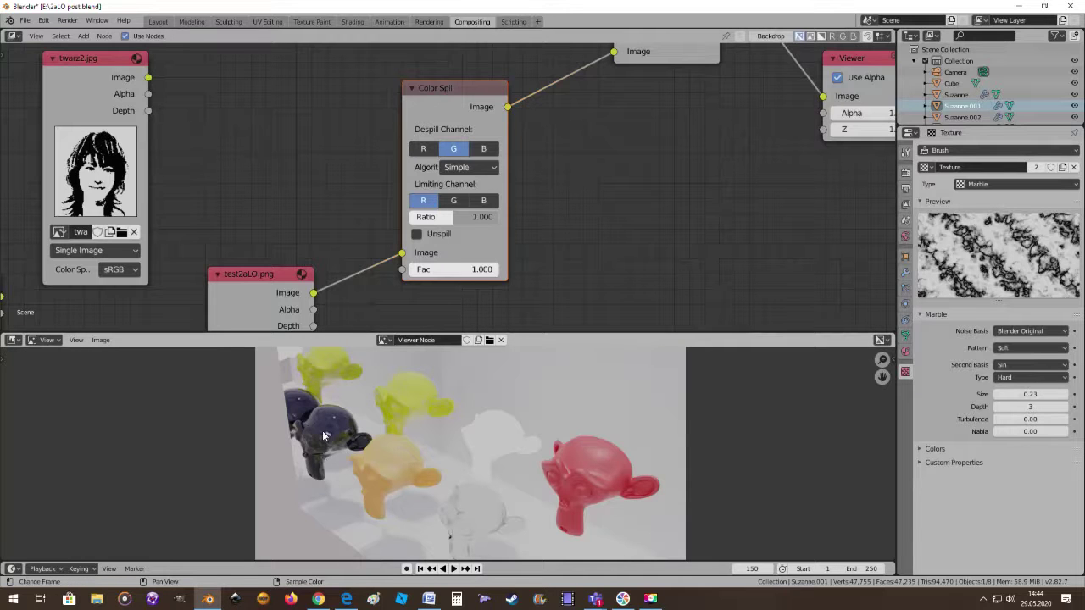
{"action": "left_click", "coordinate": [426, 151]}
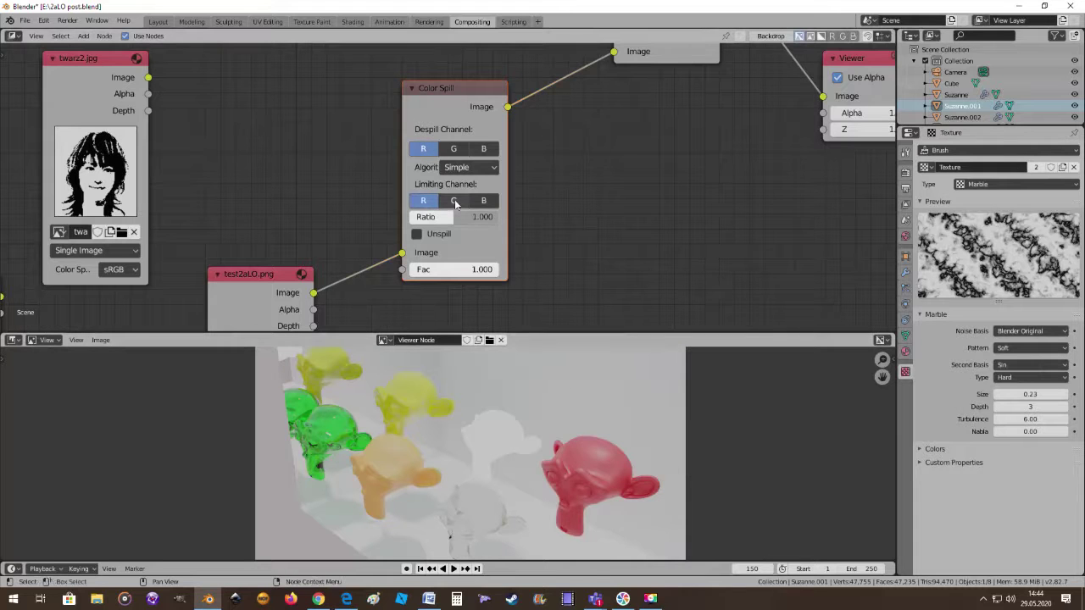
{"action": "left_click", "coordinate": [455, 200]}
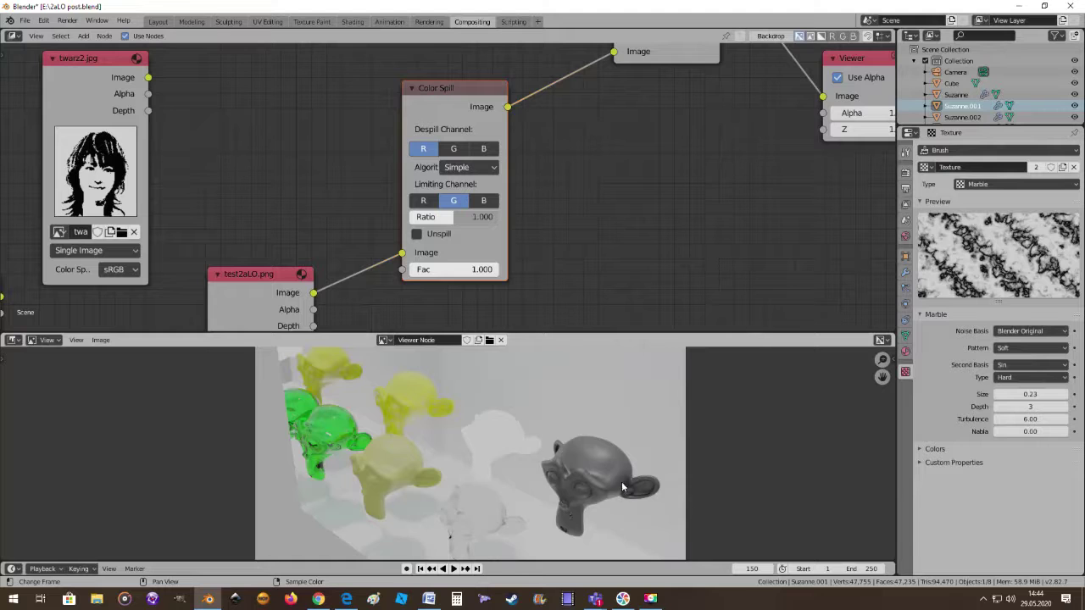
{"action": "scroll", "coordinate": [621, 482], "scroll_direction": "down", "scroll_amount": 1}
{"action": "scroll", "coordinate": [615, 484], "scroll_direction": "up", "scroll_amount": 1}
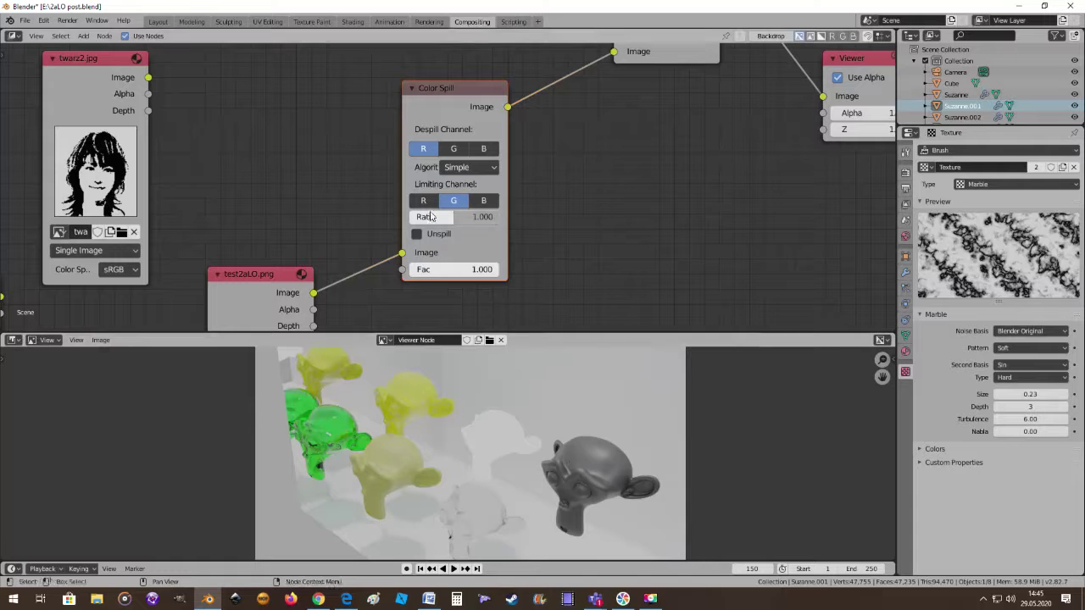
Switch the limiting channel to blue and settle the spill ratio at 0.992
{"action": "left_click_drag", "start_coordinate": [455, 219], "coordinate": [475, 218]}
{"action": "mouse_move", "coordinate": [458, 217]}
{"action": "left_mouse_down"}
{"action": "mouse_move", "coordinate": [491, 217]}
{"action": "mouse_move", "coordinate": [449, 217]}
{"action": "left_mouse_up"}
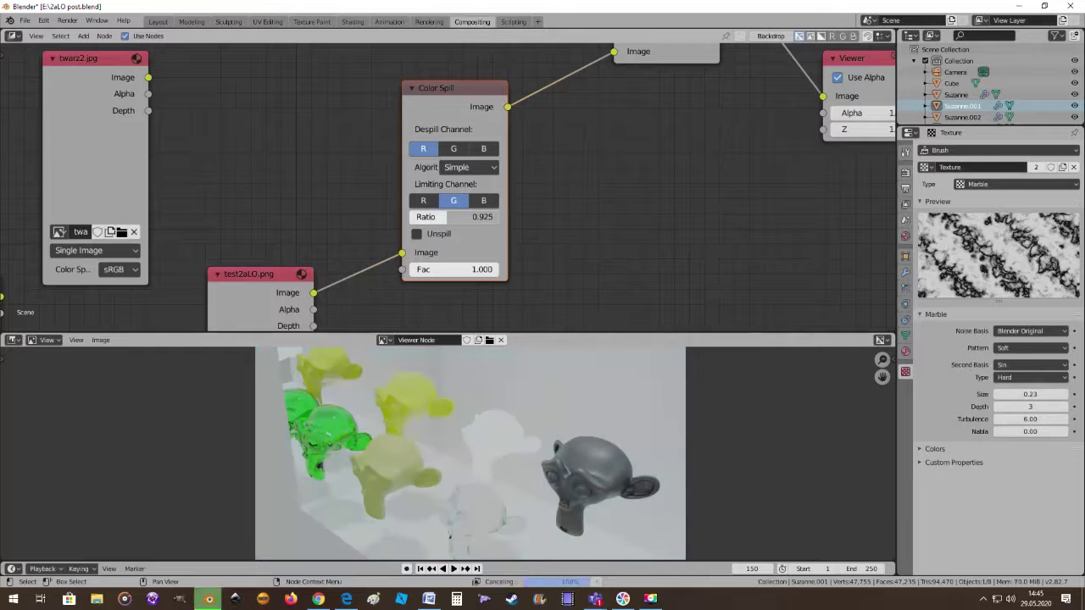
{"action": "left_click_drag", "start_coordinate": [422, 217], "coordinate": [482, 217]}
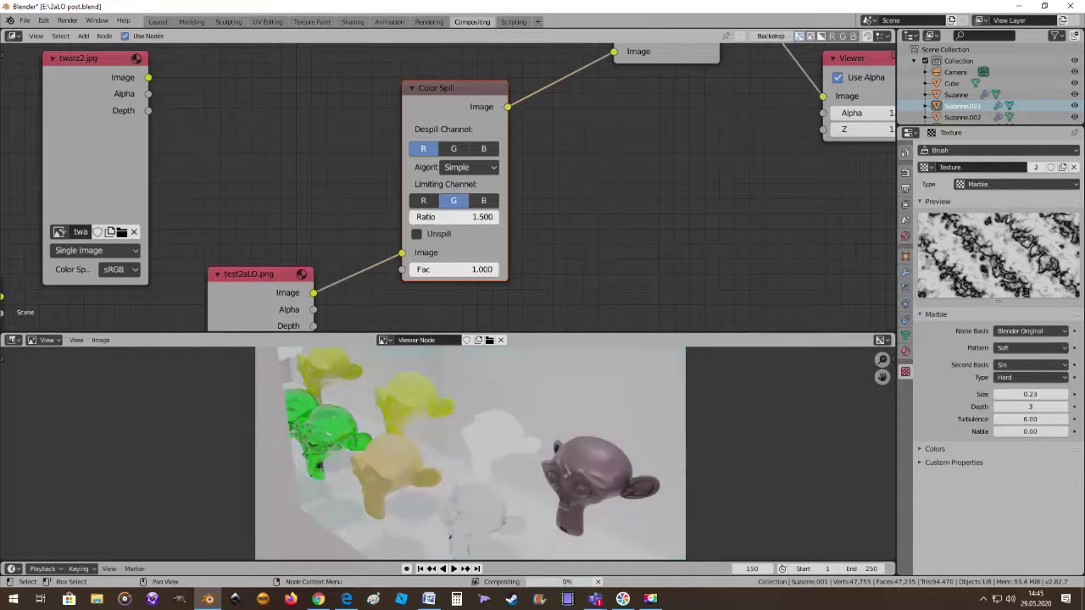
{"action": "left_click", "coordinate": [485, 201]}
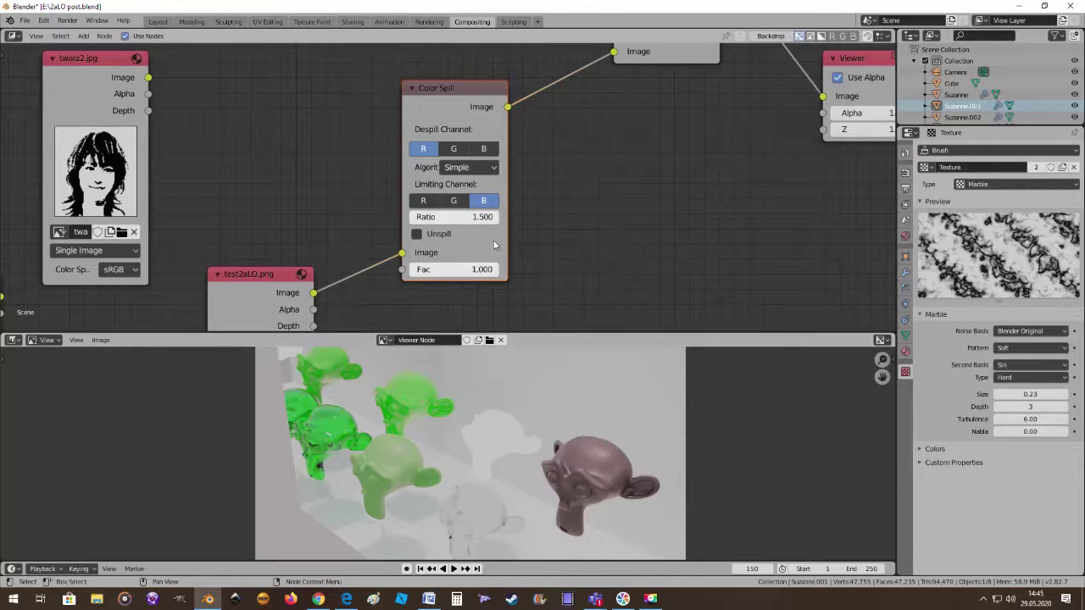
{"action": "left_click_drag", "start_coordinate": [458, 216], "coordinate": [441, 216]}
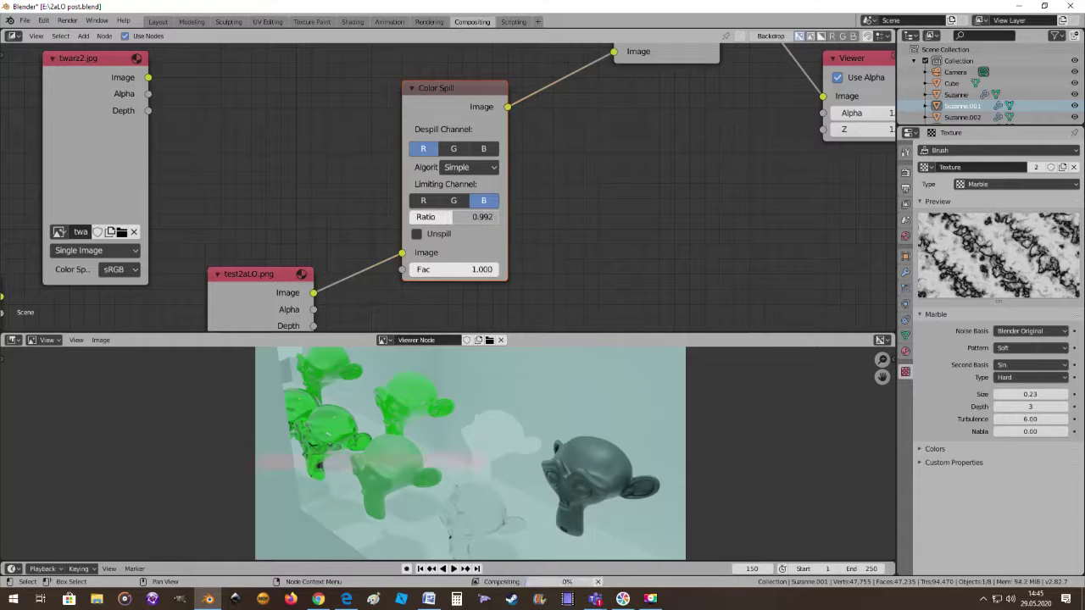
{"action": "mouse_move", "coordinate": [441, 216]}
{"action": "left_mouse_down"}
{"action": "mouse_move", "coordinate": [464, 278]}
{"action": "mouse_move", "coordinate": [399, 273]}
{"action": "mouse_move", "coordinate": [501, 273]}
{"action": "left_mouse_up"}
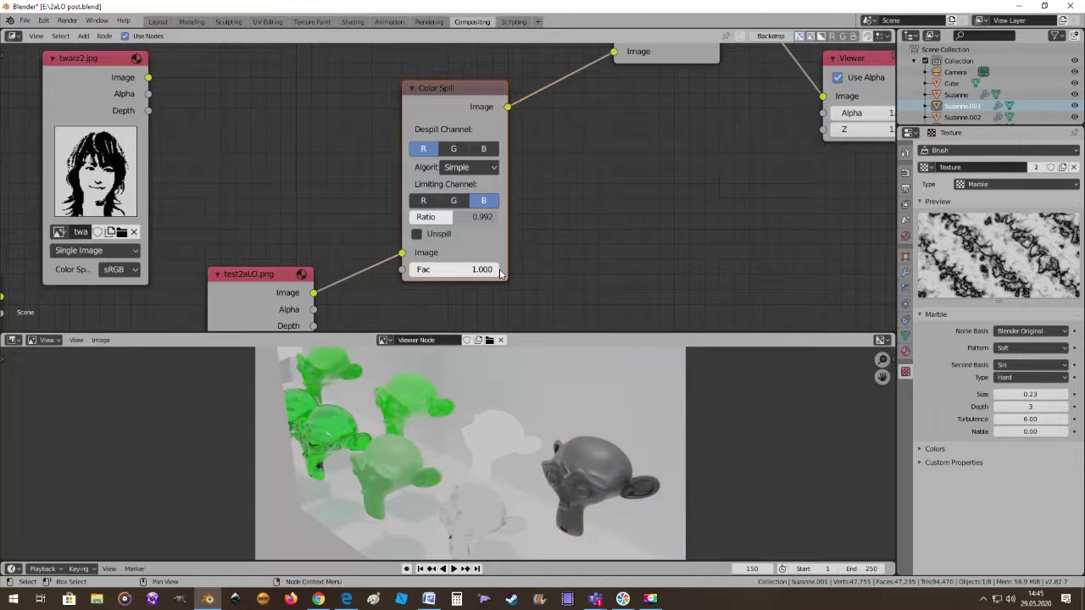
Try various Despill and Limiting channel combinations on the Color Spill node
{"action": "left_click", "coordinate": [484, 150]}
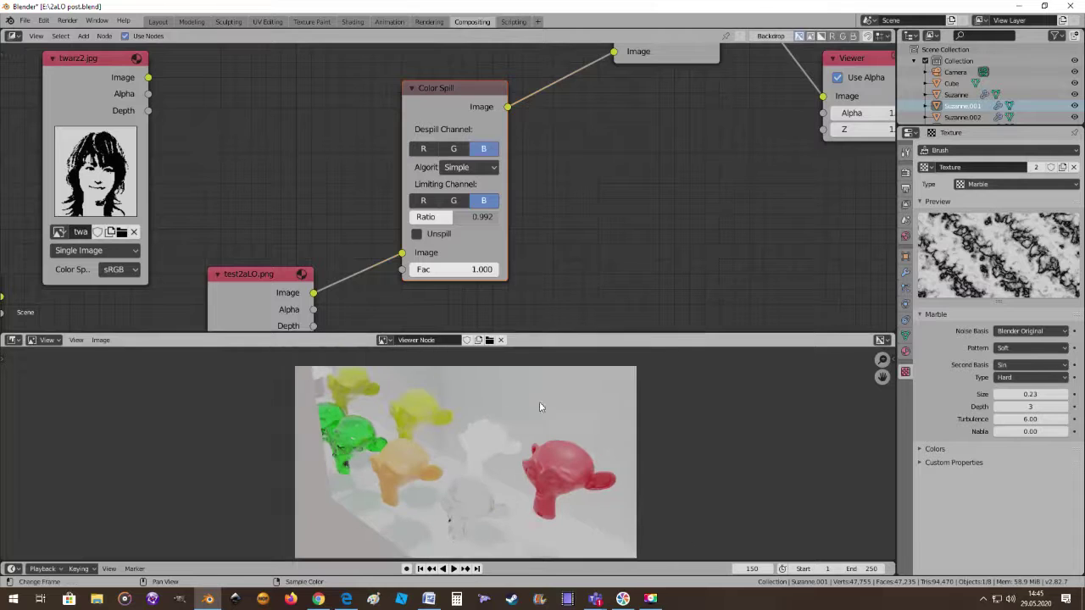
{"action": "left_click", "coordinate": [463, 206]}
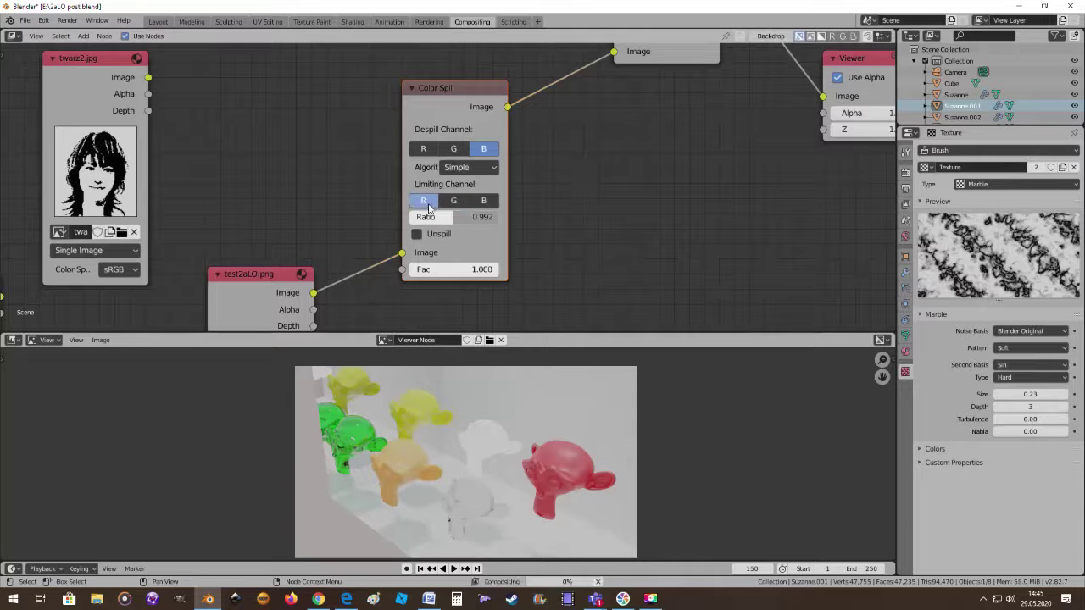
{"action": "left_click", "coordinate": [480, 201]}
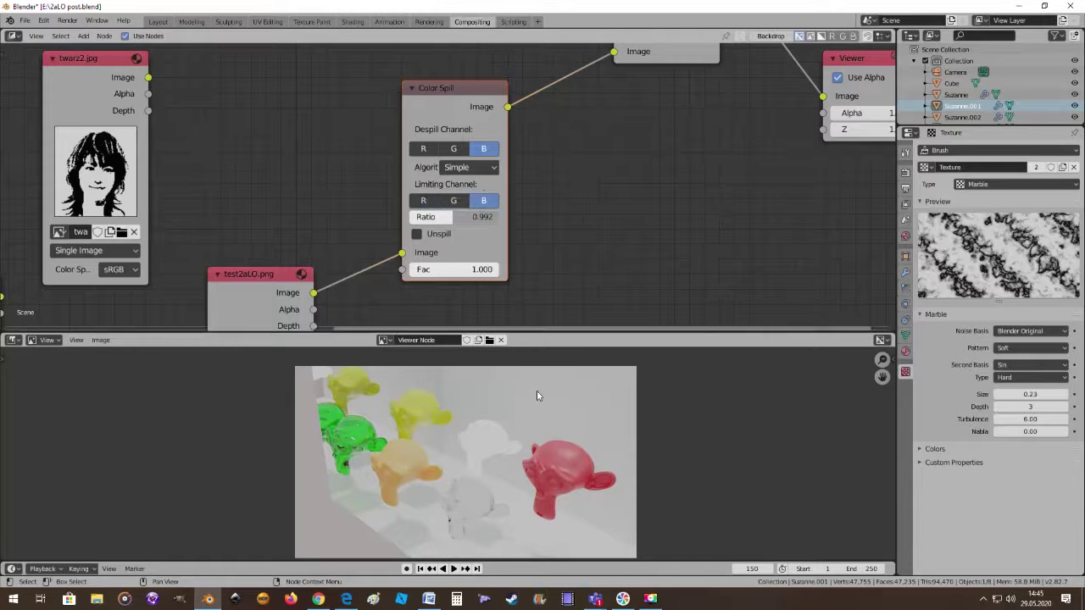
{"action": "left_click", "coordinate": [420, 151]}
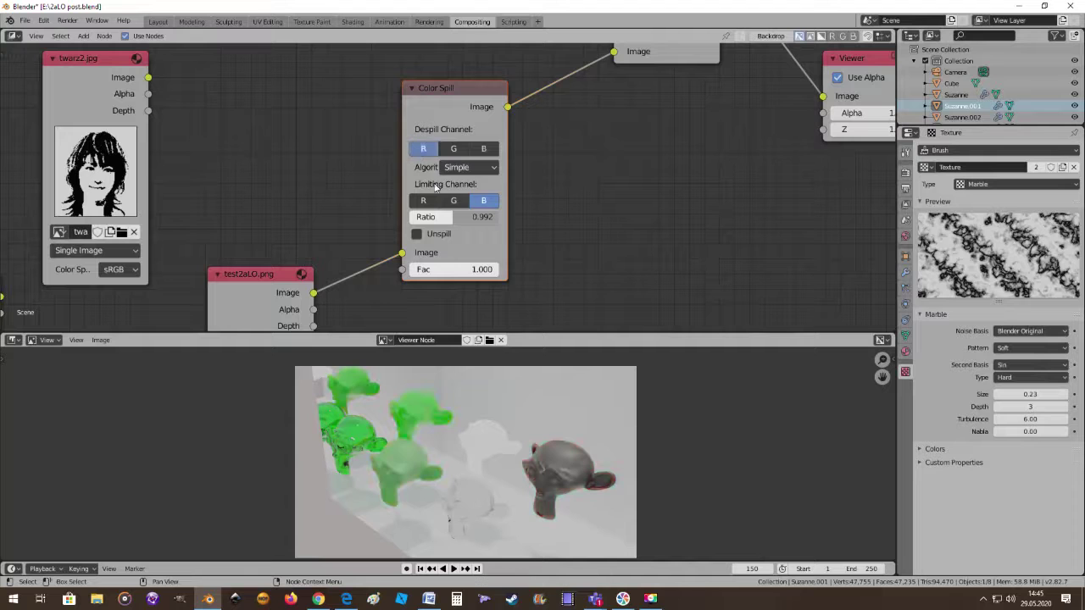
{"action": "left_click", "coordinate": [453, 206]}
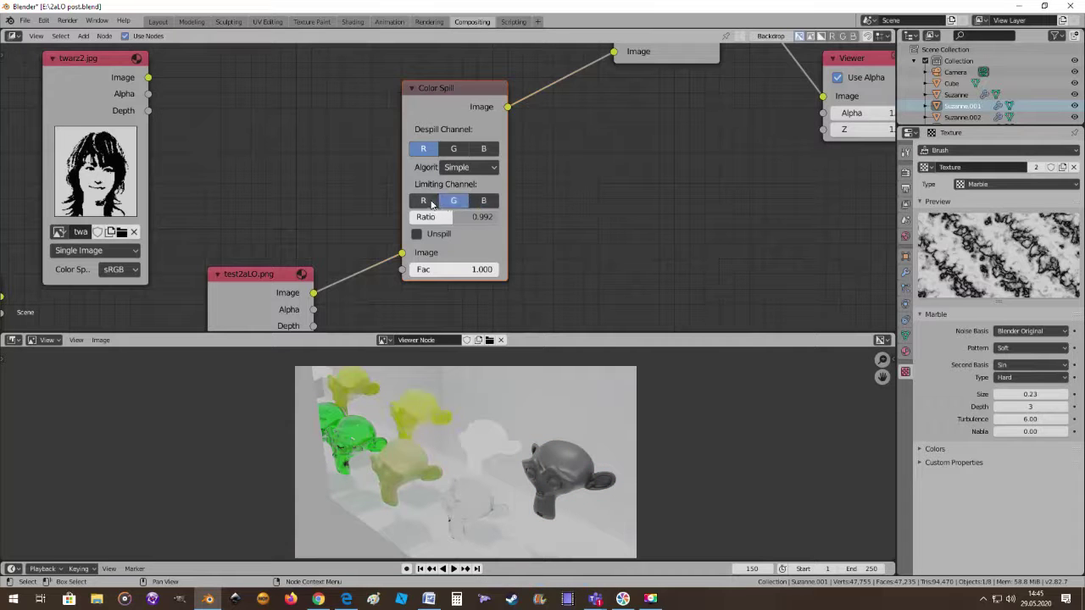
{"action": "left_click", "coordinate": [430, 203]}
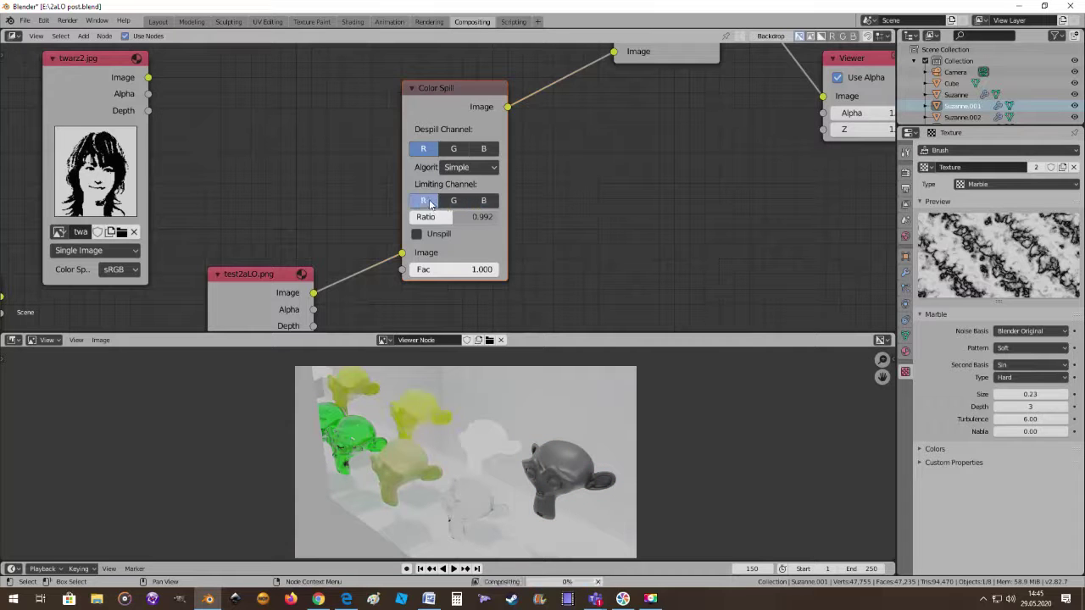
Set Color Spill to despill G, limited by B, with ratio 1.500
{"action": "left_click", "coordinate": [453, 150]}
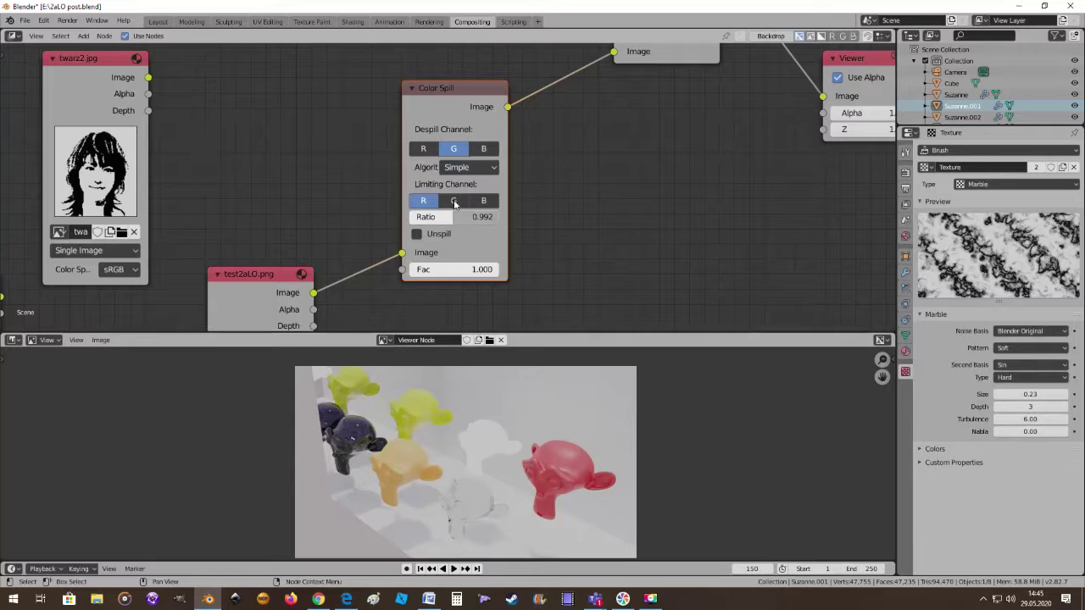
{"action": "left_click", "coordinate": [455, 201]}
{"action": "left_click", "coordinate": [484, 201]}
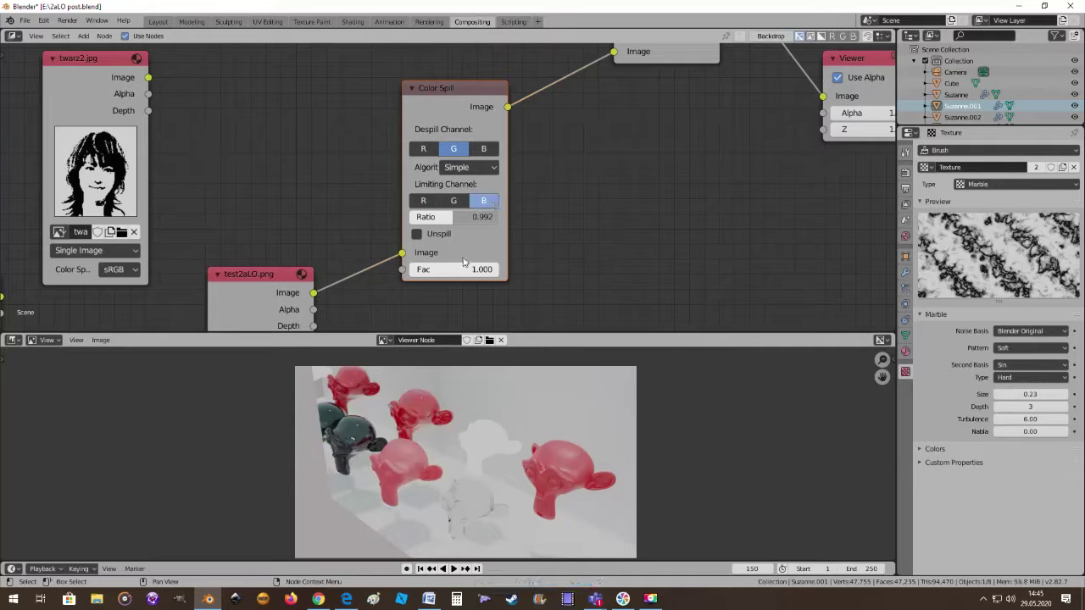
{"action": "scroll", "coordinate": [449, 430], "scroll_direction": "up", "scroll_amount": 2}
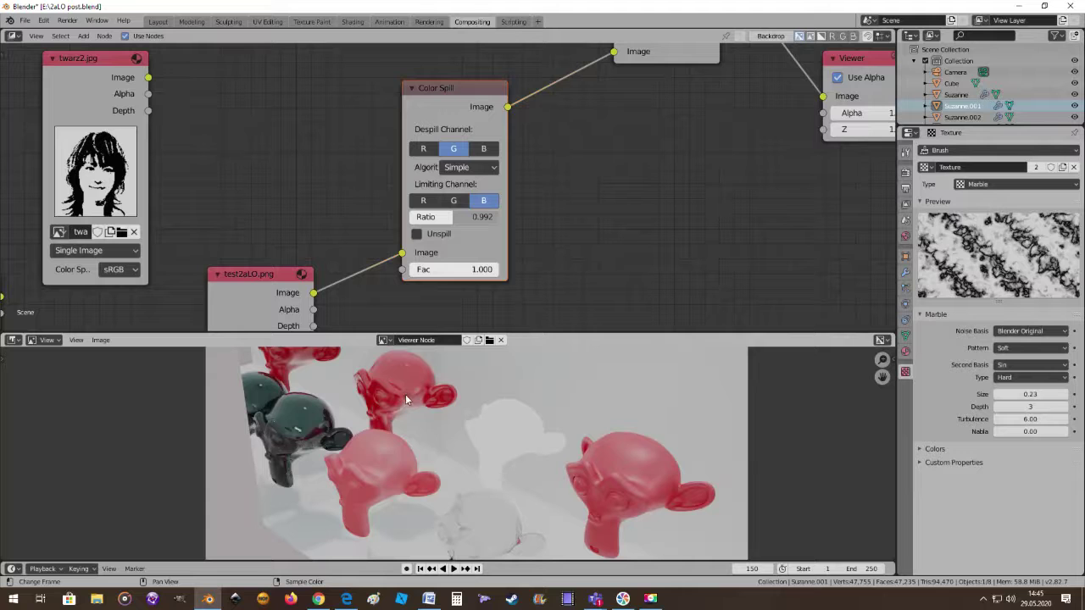
{"action": "scroll", "coordinate": [366, 444], "scroll_direction": "down", "scroll_amount": 1}
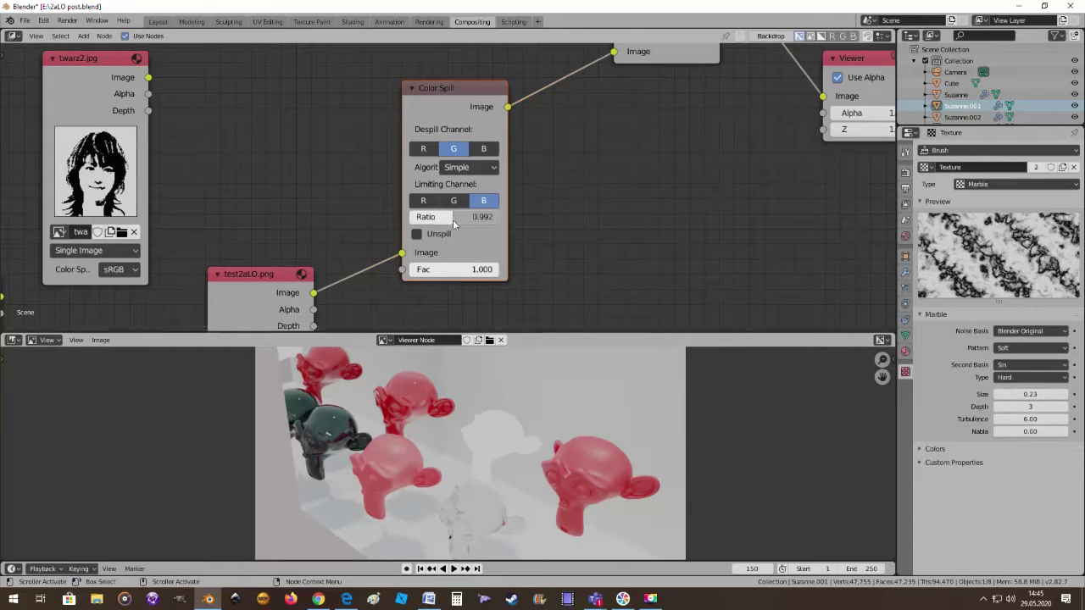
{"action": "left_click_drag", "start_coordinate": [453, 220], "coordinate": [508, 220]}
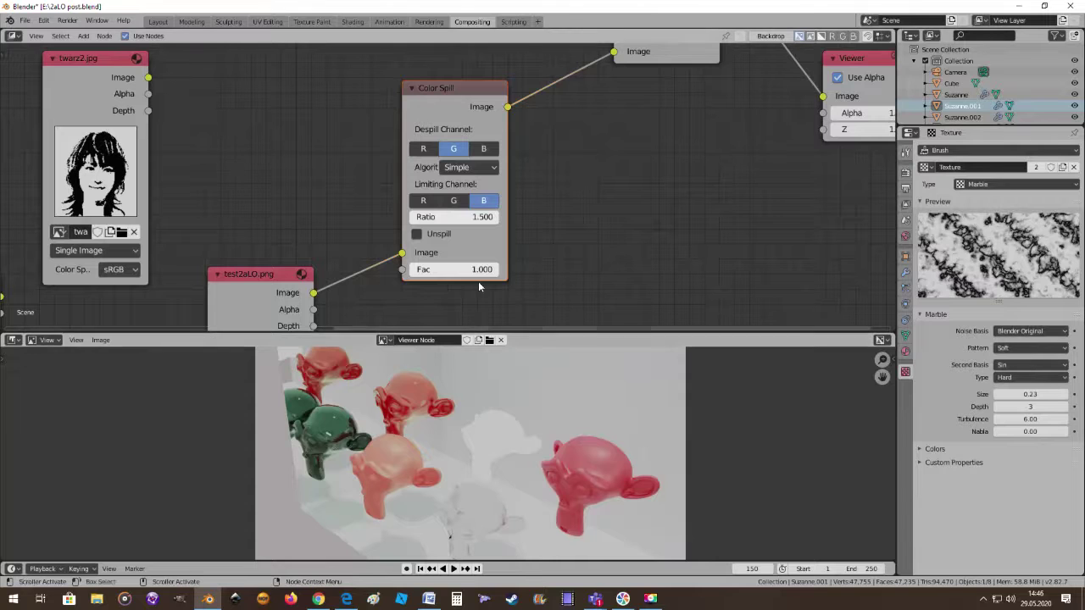
Enable Unspill with R 0.487, G 0.588 and B 0.050 on Color Spill
{"action": "left_click", "coordinate": [418, 238]}
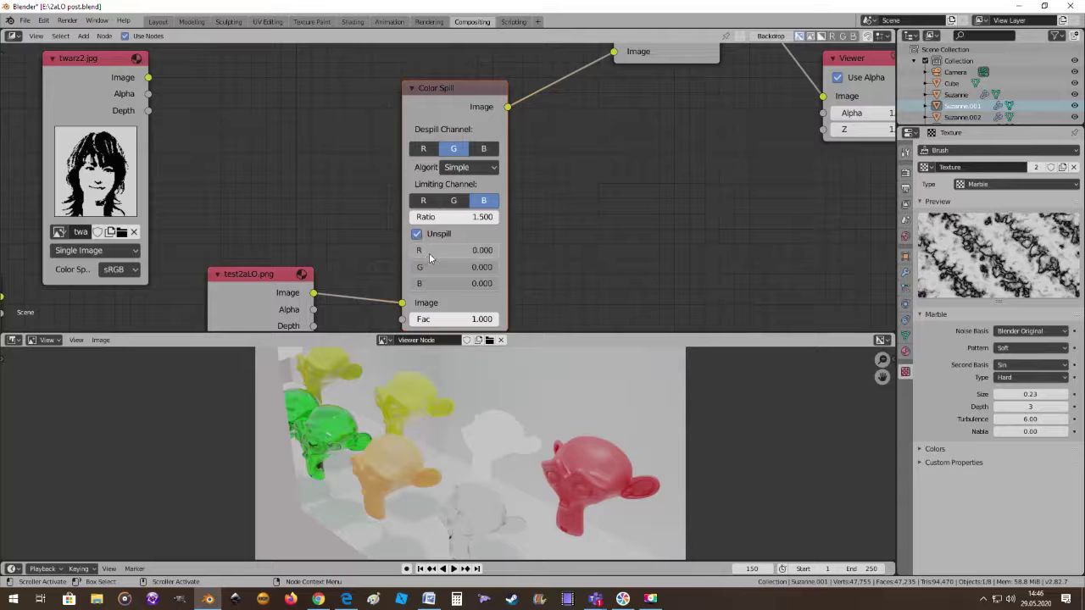
{"action": "mouse_move", "coordinate": [429, 257]}
{"action": "left_mouse_down"}
{"action": "mouse_move", "coordinate": [485, 250]}
{"action": "mouse_move", "coordinate": [449, 250]}
{"action": "left_mouse_up"}
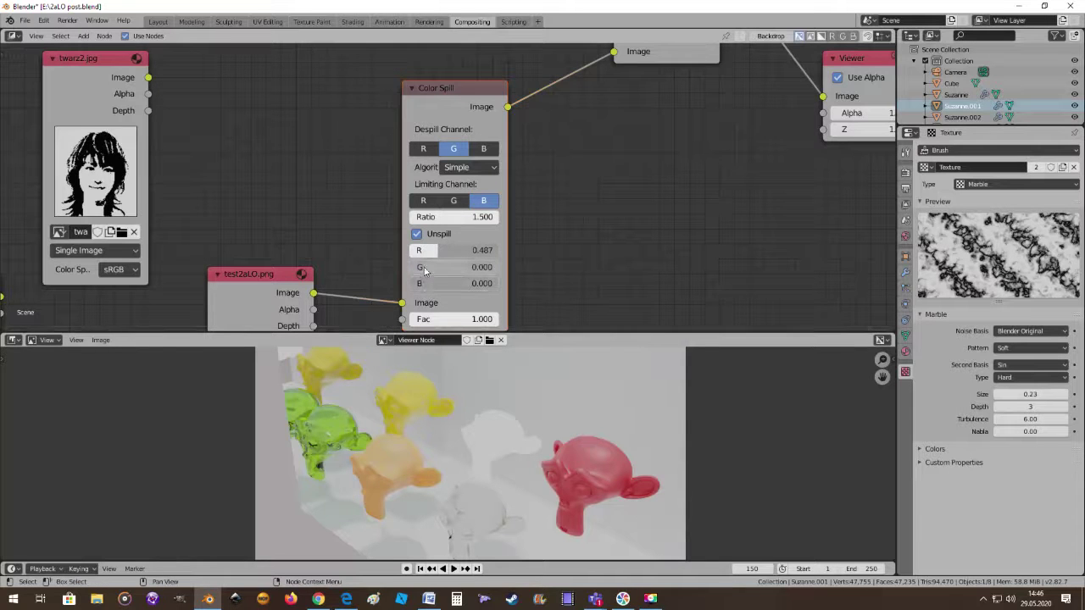
{"action": "mouse_move", "coordinate": [425, 270]}
{"action": "left_mouse_down"}
{"action": "mouse_move", "coordinate": [462, 267]}
{"action": "mouse_move", "coordinate": [442, 266]}
{"action": "mouse_move", "coordinate": [449, 285]}
{"action": "mouse_move", "coordinate": [474, 284]}
{"action": "mouse_move", "coordinate": [428, 284]}
{"action": "mouse_move", "coordinate": [452, 267]}
{"action": "left_mouse_up"}
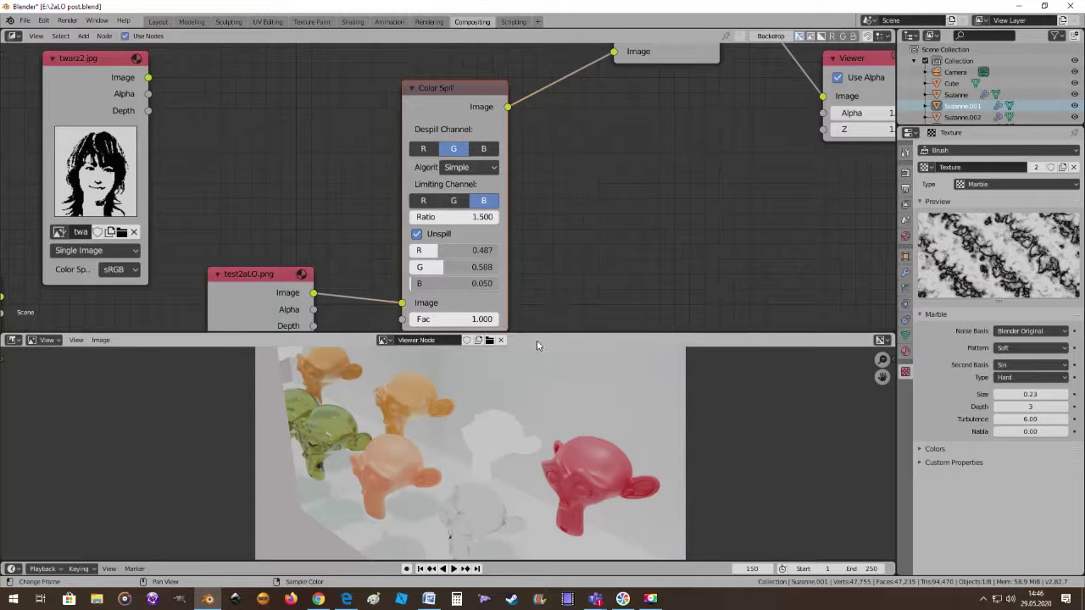
{"action": "scroll", "coordinate": [542, 219], "scroll_direction": "down", "scroll_amount": 1}
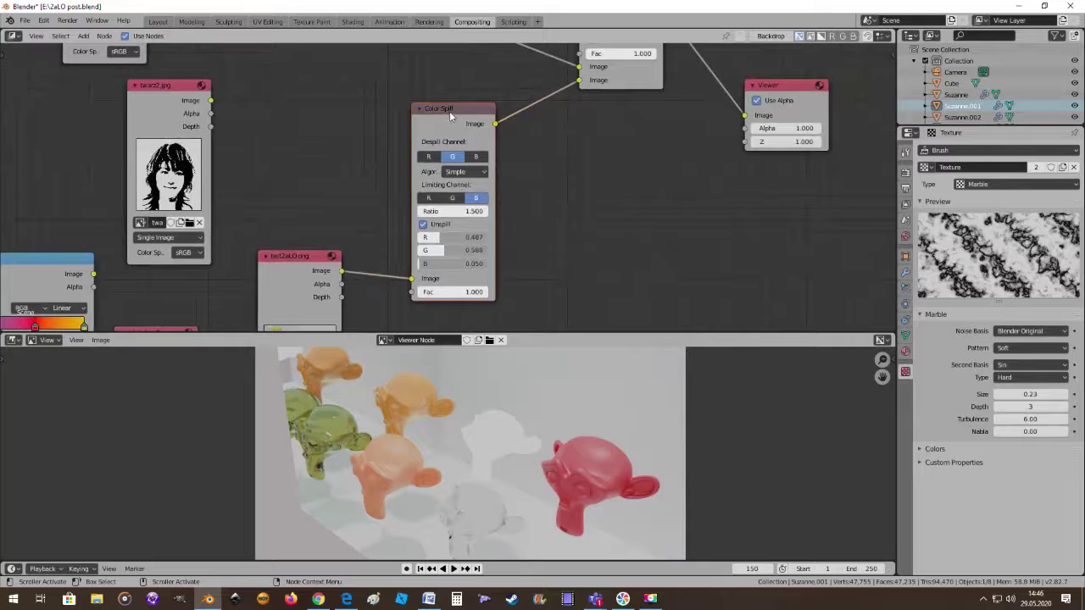
{"action": "left_click_drag", "start_coordinate": [450, 111], "coordinate": [430, 97]}
Switch the Color Spill algorithm to Average
{"action": "left_click", "coordinate": [462, 158]}
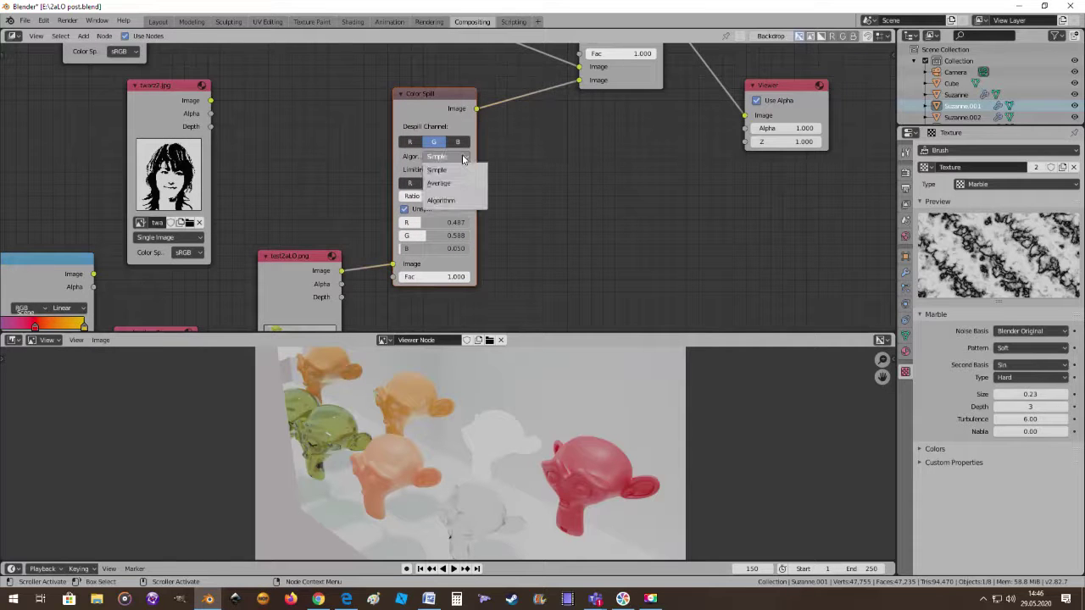
{"action": "left_click", "coordinate": [460, 184]}
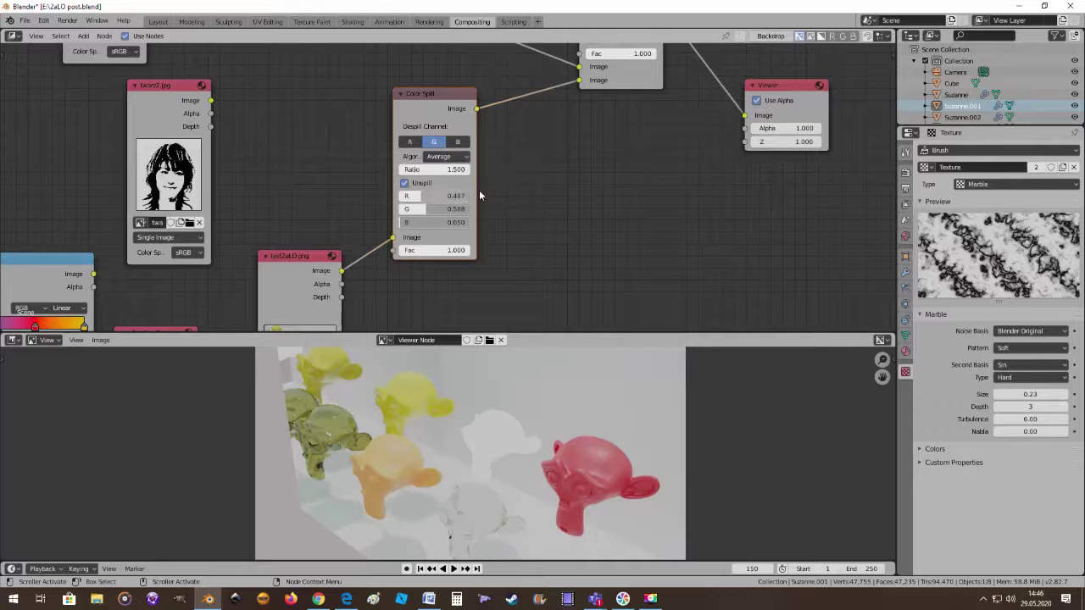
{"action": "scroll", "coordinate": [489, 183], "scroll_direction": "up", "scroll_amount": 1}
{"action": "scroll", "coordinate": [499, 179], "scroll_direction": "down", "scroll_amount": 1}
{"action": "scroll", "coordinate": [466, 252], "scroll_direction": "down", "scroll_amount": 2}
{"action": "scroll", "coordinate": [462, 256], "scroll_direction": "down", "scroll_amount": 1}
{"action": "scroll", "coordinate": [491, 250], "scroll_direction": "up", "scroll_amount": 3}
{"action": "scroll", "coordinate": [512, 242], "scroll_direction": "down", "scroll_amount": 2}
Move the Color Spill node slightly right and the render image node up a little
{"action": "mouse_move", "coordinate": [536, 230]}
{"action": "middle_mouse_down"}
{"action": "mouse_move", "coordinate": [542, 154]}
{"action": "mouse_move", "coordinate": [511, 216]}
{"action": "middle_mouse_up"}
{"action": "left_click_drag", "start_coordinate": [461, 119], "coordinate": [489, 119]}
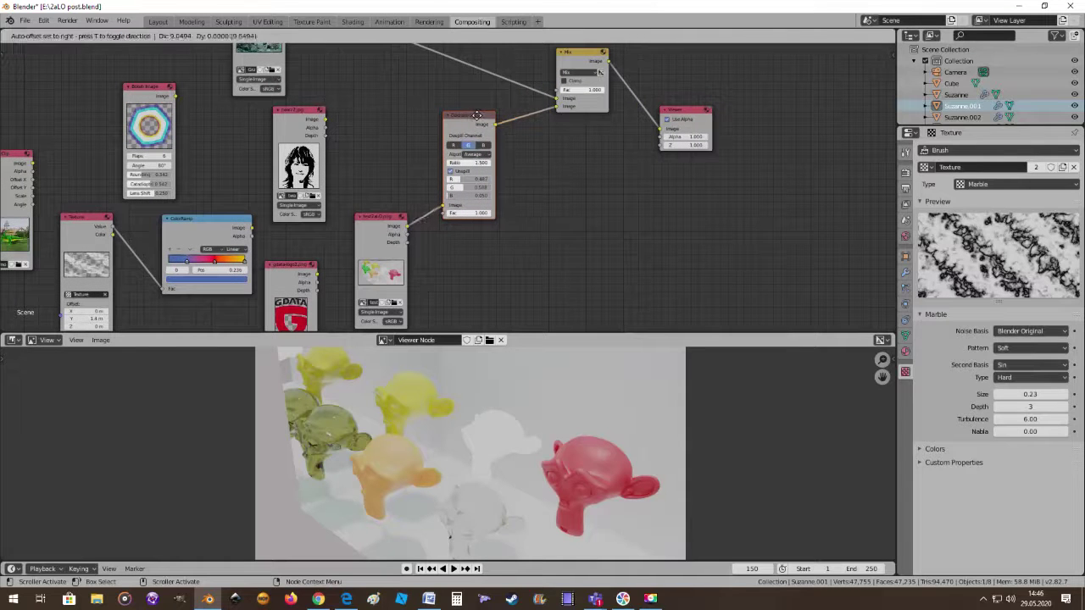
{"action": "scroll", "coordinate": [536, 244], "scroll_direction": "up", "scroll_amount": 1}
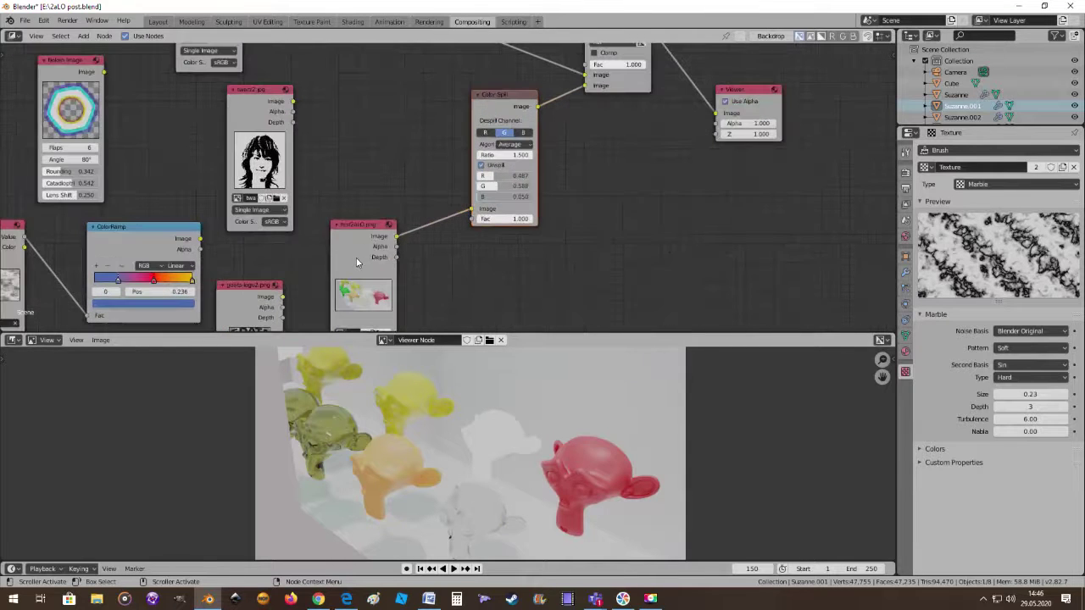
{"action": "left_click_drag", "start_coordinate": [362, 229], "coordinate": [363, 211]}
{"action": "scroll", "coordinate": [436, 188], "scroll_direction": "down", "scroll_amount": 1}
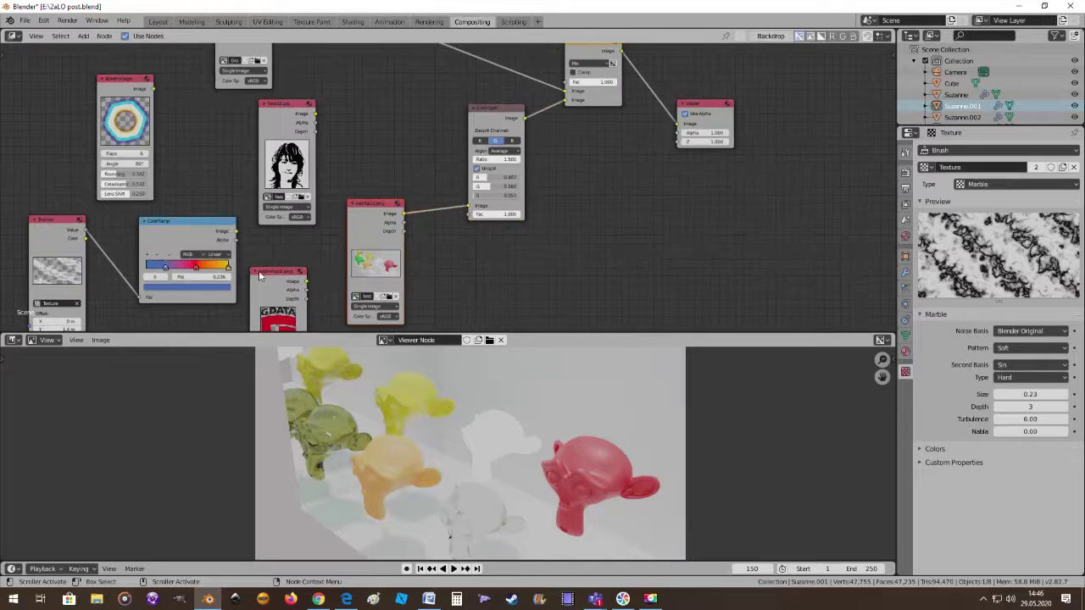
{"action": "scroll", "coordinate": [273, 277], "scroll_direction": "up", "scroll_amount": 1}
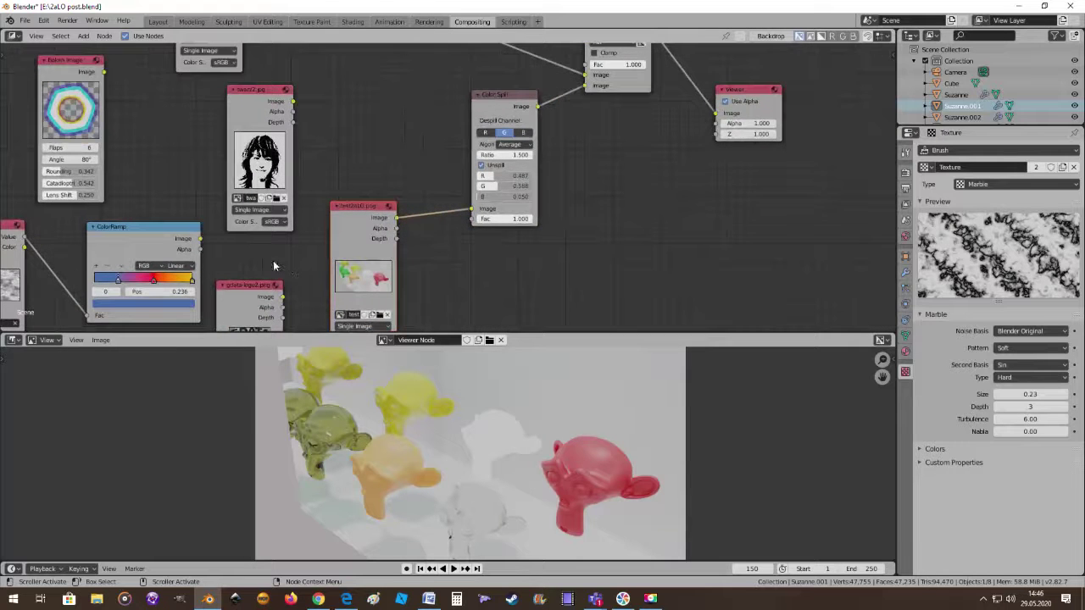
{"action": "scroll", "coordinate": [273, 260], "scroll_direction": "up", "scroll_amount": 1}
Feed the ColorRamp output into Color Spill Fac and move ColorRamp up-right
{"action": "left_click_drag", "start_coordinate": [180, 243], "coordinate": [476, 222]}
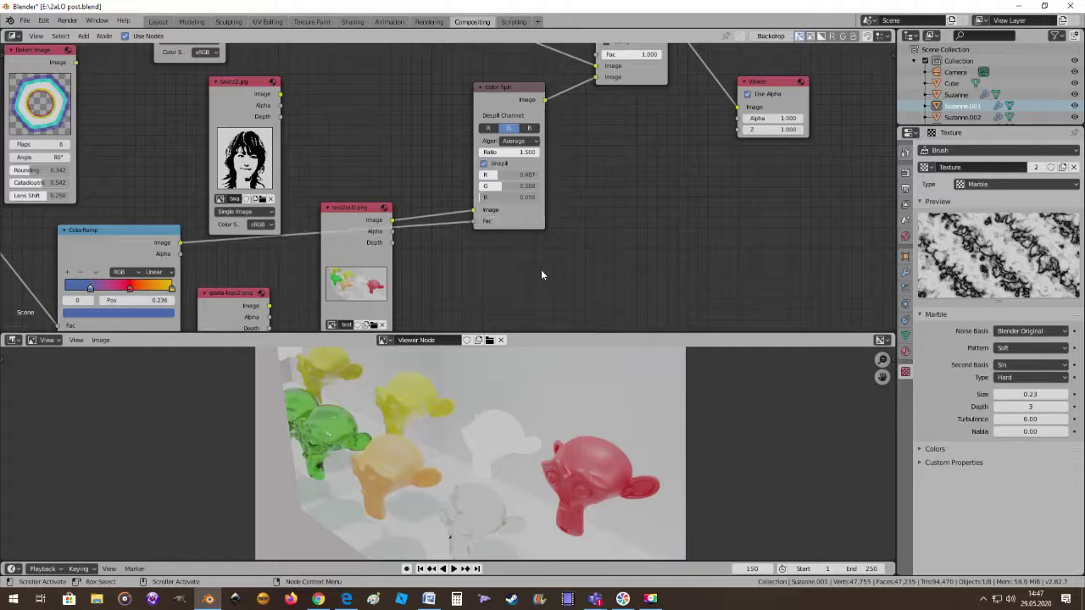
{"action": "scroll", "coordinate": [481, 384], "scroll_direction": "down", "scroll_amount": 1}
{"action": "scroll", "coordinate": [382, 398], "scroll_direction": "down", "scroll_amount": 3}
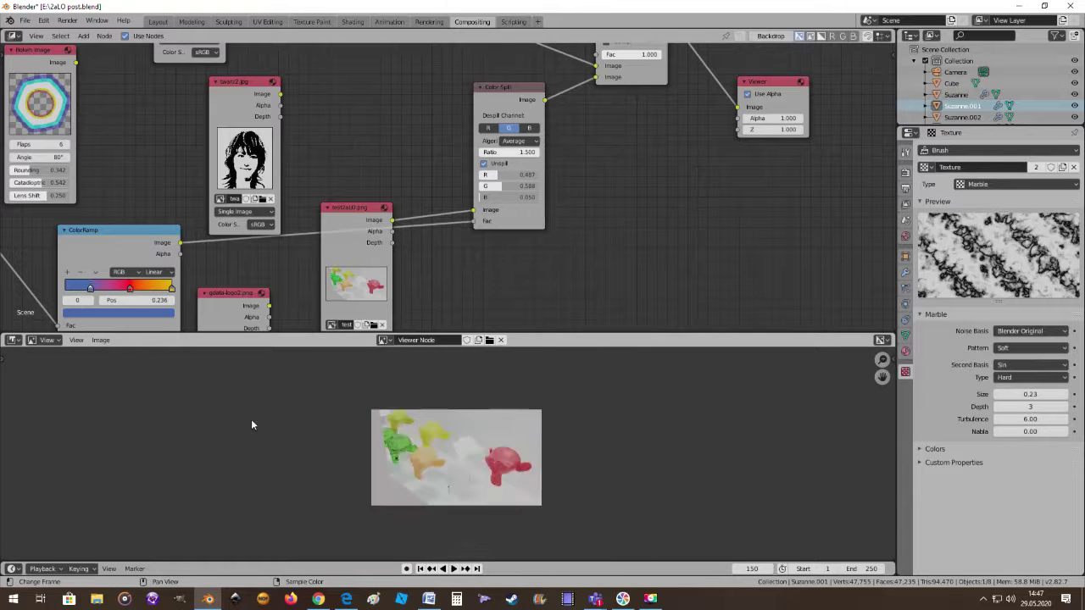
{"action": "scroll", "coordinate": [251, 419], "scroll_direction": "up", "scroll_amount": 3}
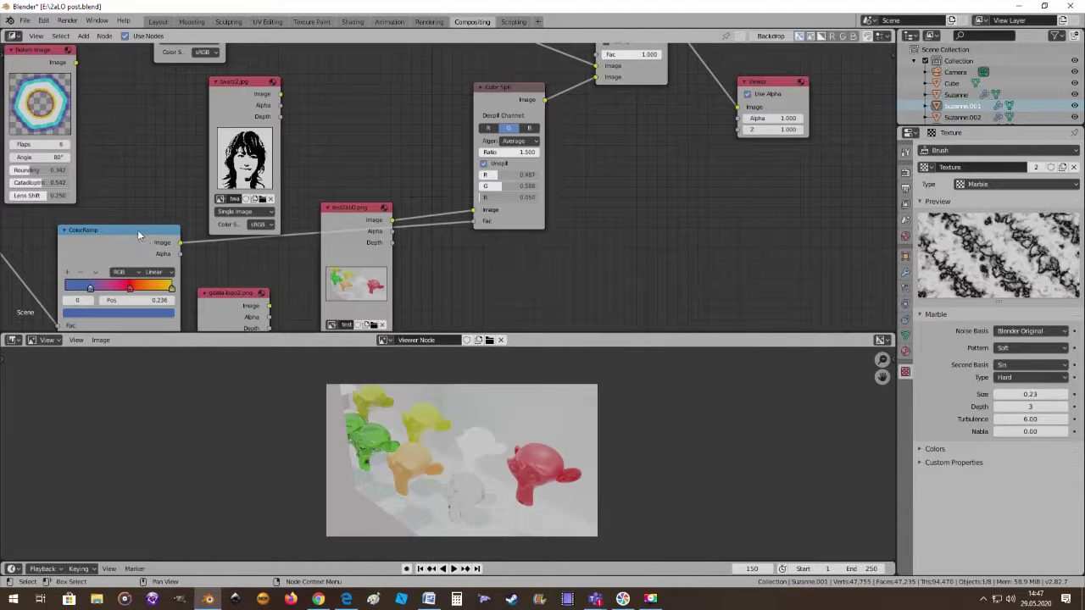
{"action": "left_click_drag", "start_coordinate": [137, 229], "coordinate": [149, 219]}
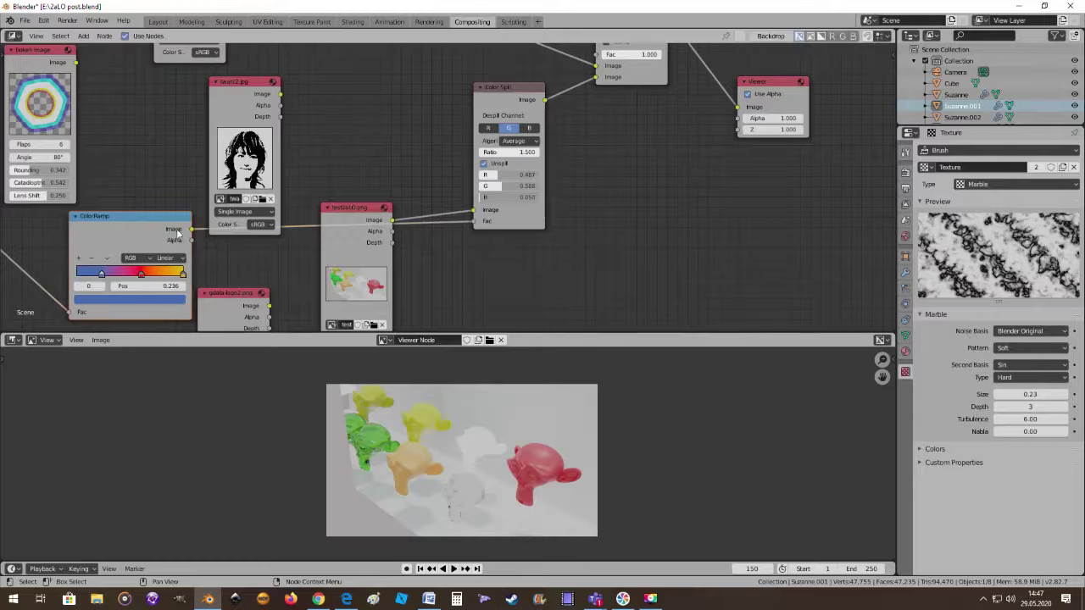
{"action": "scroll", "coordinate": [169, 263], "scroll_direction": "down", "scroll_amount": 1}
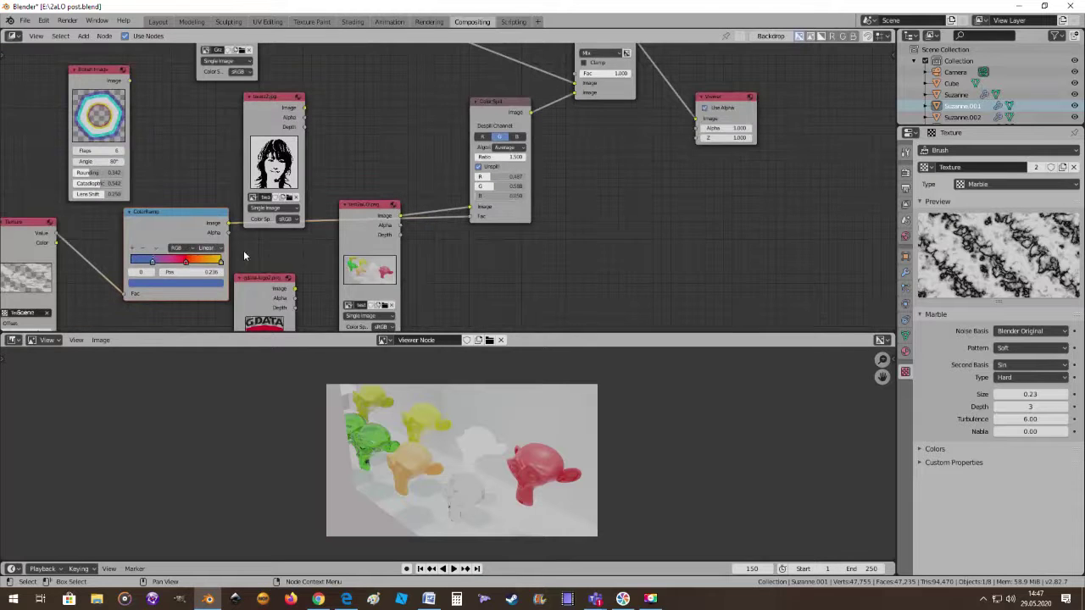
{"action": "scroll", "coordinate": [293, 267], "scroll_direction": "up", "scroll_amount": 1}
{"action": "scroll", "coordinate": [499, 263], "scroll_direction": "up", "scroll_amount": 1}
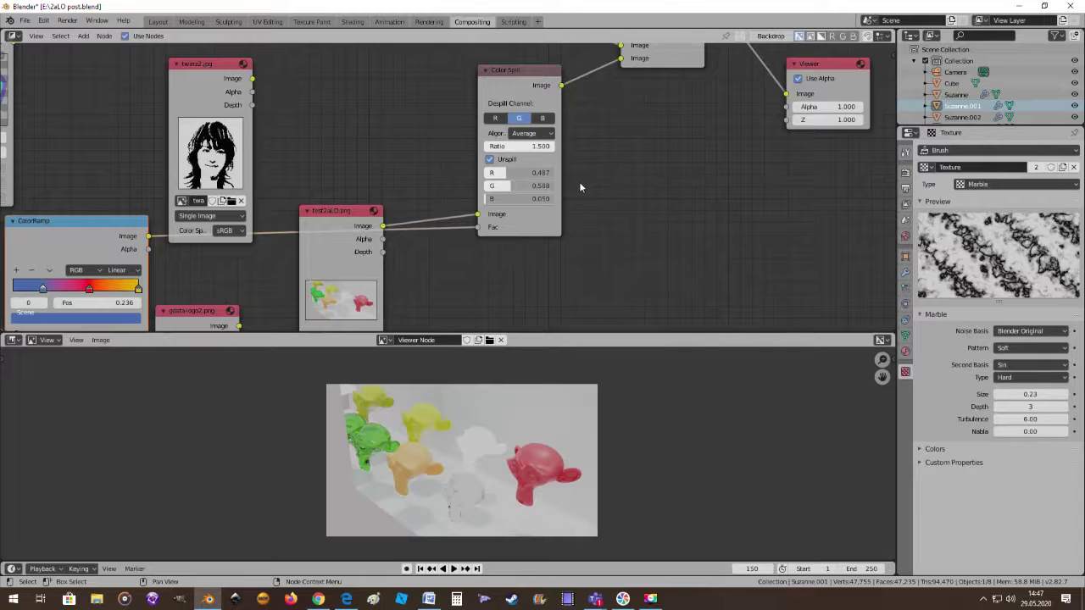
{"action": "scroll", "coordinate": [579, 181], "scroll_direction": "up", "scroll_amount": 1}
Set the Color Spill ratio to 1.033 and unlink its Fac, leaving it at 1.000
{"action": "left_click_drag", "start_coordinate": [543, 139], "coordinate": [509, 139]}
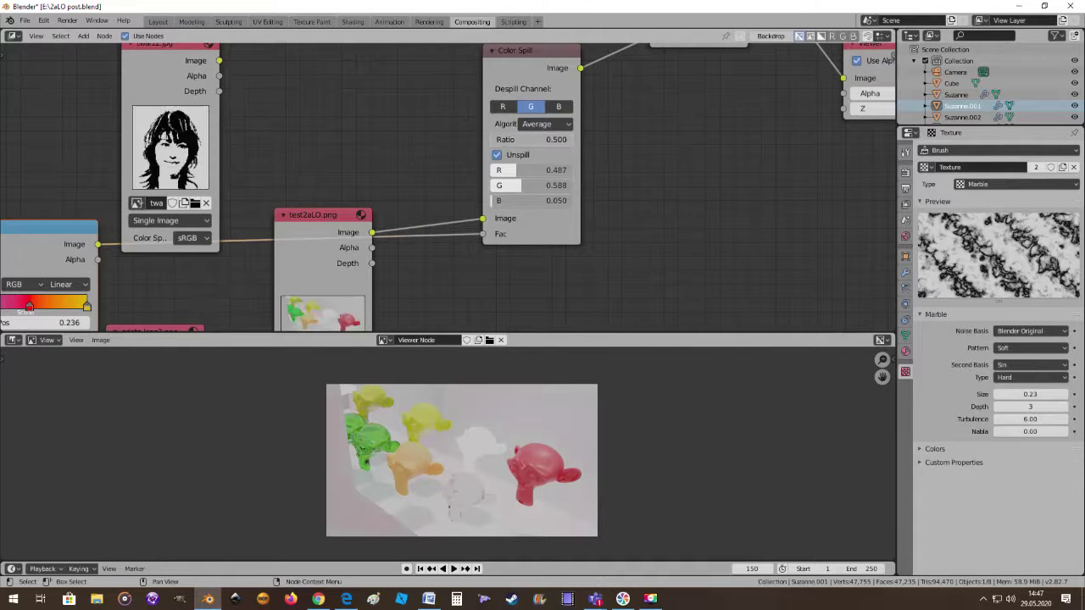
{"action": "scroll", "coordinate": [682, 219], "scroll_direction": "up", "scroll_amount": 1}
{"action": "scroll", "coordinate": [682, 219], "scroll_direction": "up", "scroll_amount": 1}
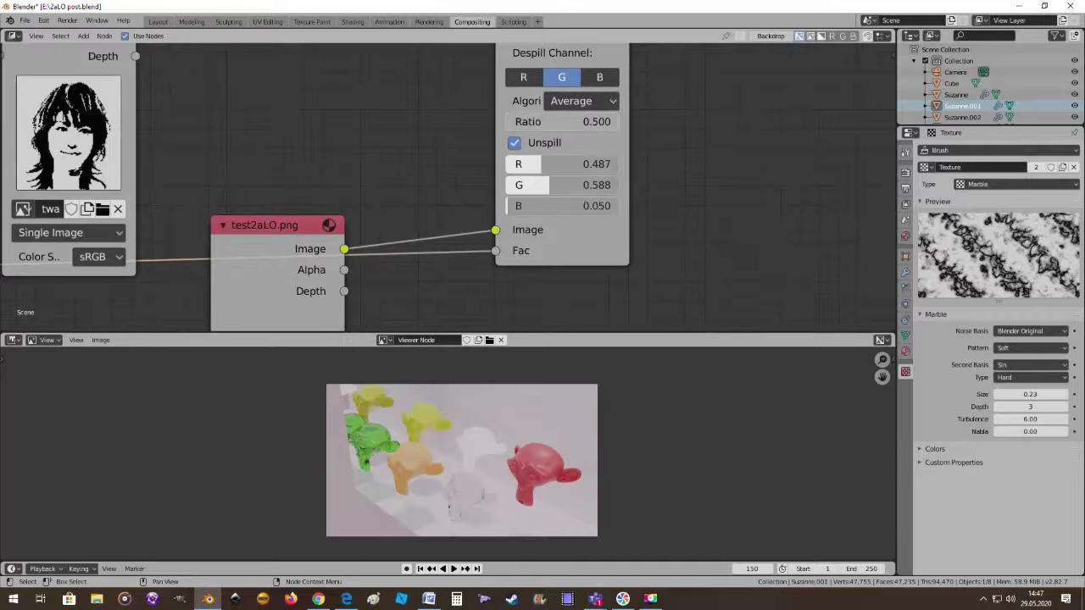
{"action": "left_click_drag", "start_coordinate": [559, 121], "coordinate": [585, 121]}
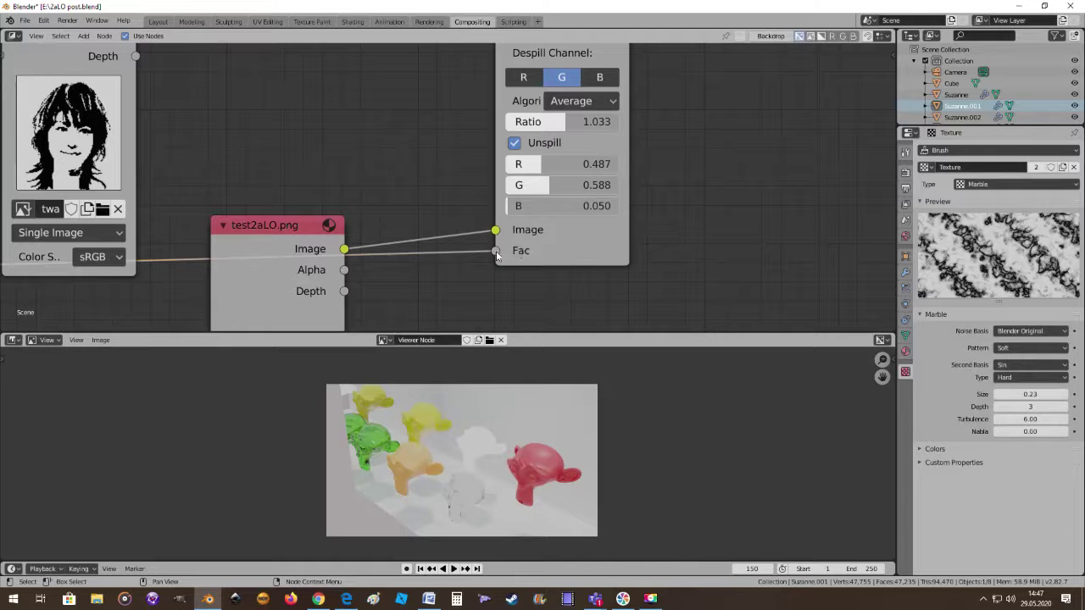
{"action": "left_click_drag", "start_coordinate": [497, 254], "coordinate": [486, 258]}
{"action": "scroll", "coordinate": [133, 283], "scroll_direction": "down", "scroll_amount": 2}
{"action": "scroll", "coordinate": [202, 269], "scroll_direction": "down", "scroll_amount": 2}
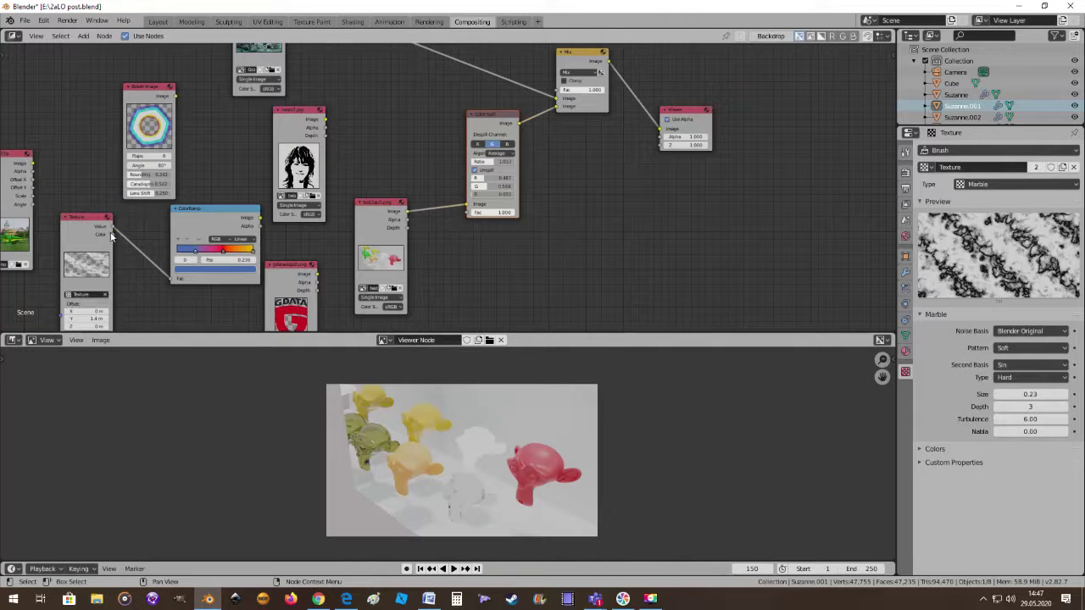
Connect the Texture node's output to the Color Spill Fac socket
{"action": "left_click_drag", "start_coordinate": [112, 236], "coordinate": [467, 213]}
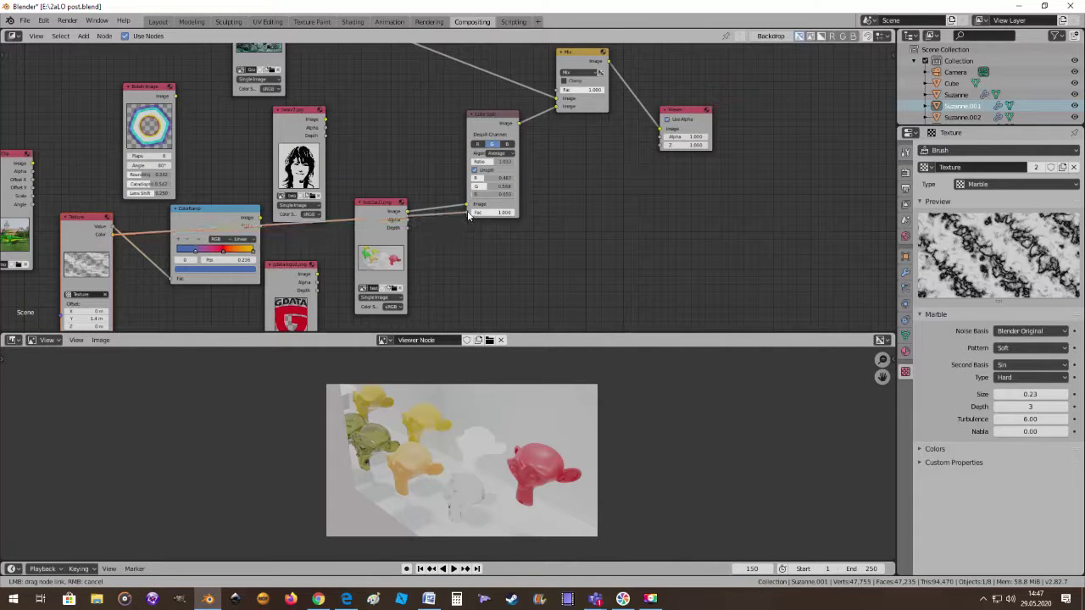
{"action": "scroll", "coordinate": [405, 457], "scroll_direction": "up", "scroll_amount": 3}
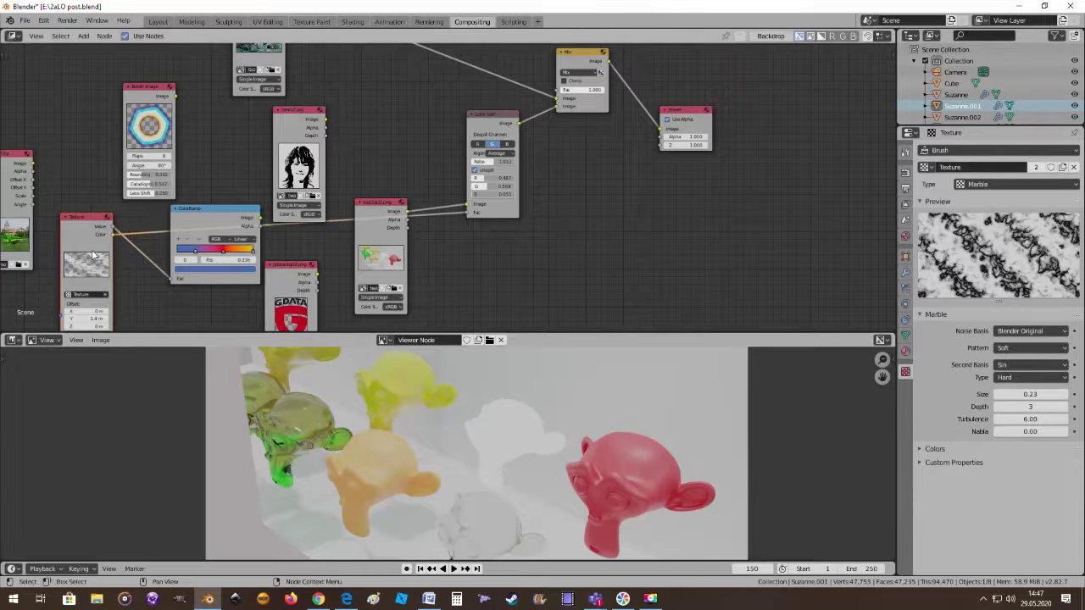
{"action": "scroll", "coordinate": [487, 262], "scroll_direction": "up", "scroll_amount": 2}
{"action": "scroll", "coordinate": [498, 289], "scroll_direction": "up", "scroll_amount": 1}
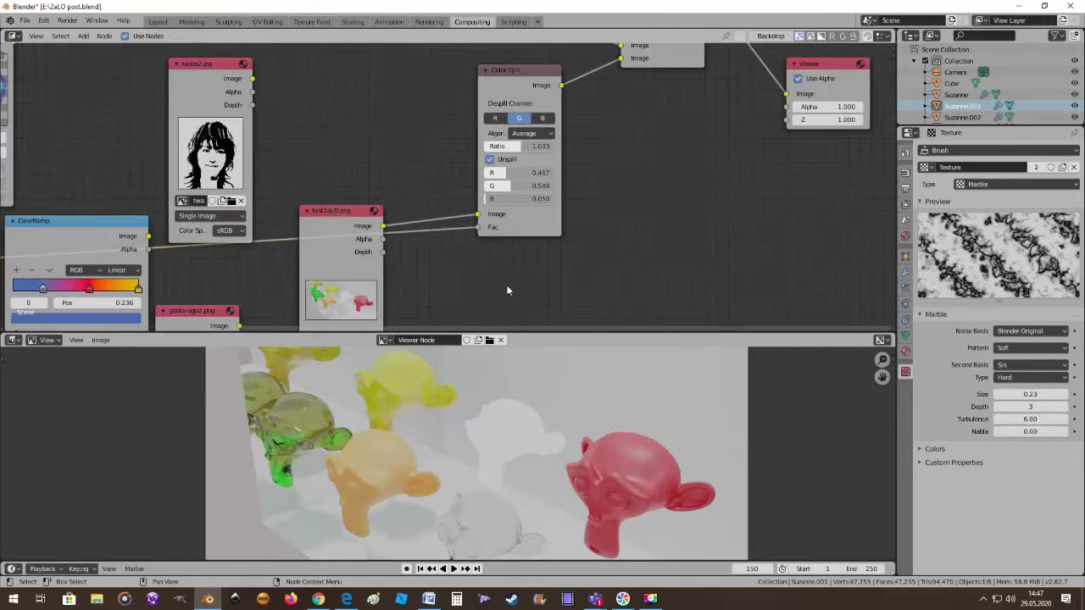
{"action": "scroll", "coordinate": [504, 287], "scroll_direction": "down", "scroll_amount": 1}
{"action": "scroll", "coordinate": [313, 453], "scroll_direction": "up", "scroll_amount": 1}
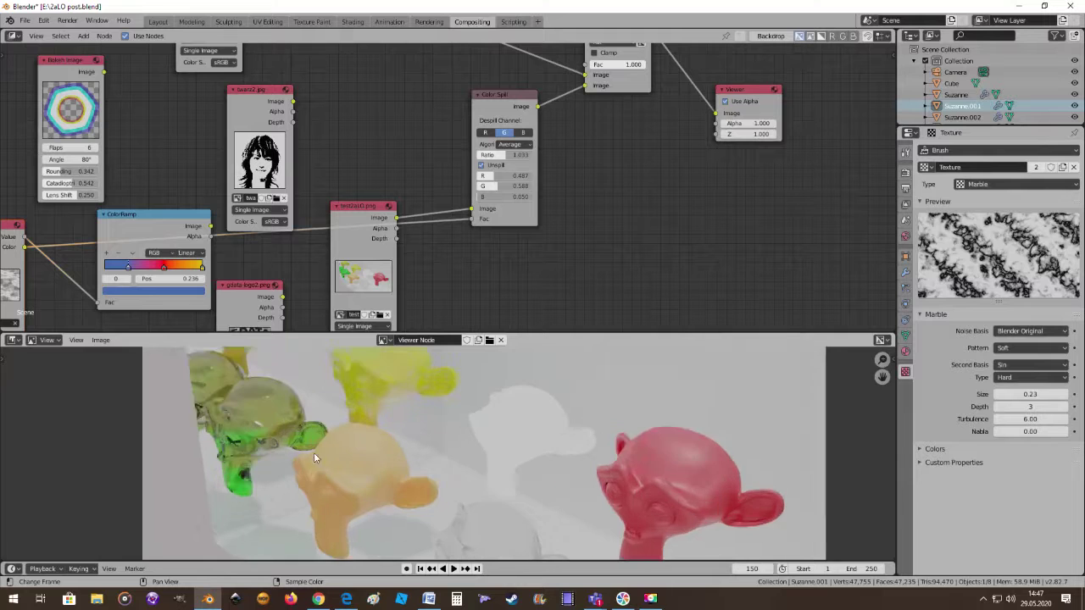
{"action": "scroll", "coordinate": [244, 442], "scroll_direction": "up", "scroll_amount": 1}
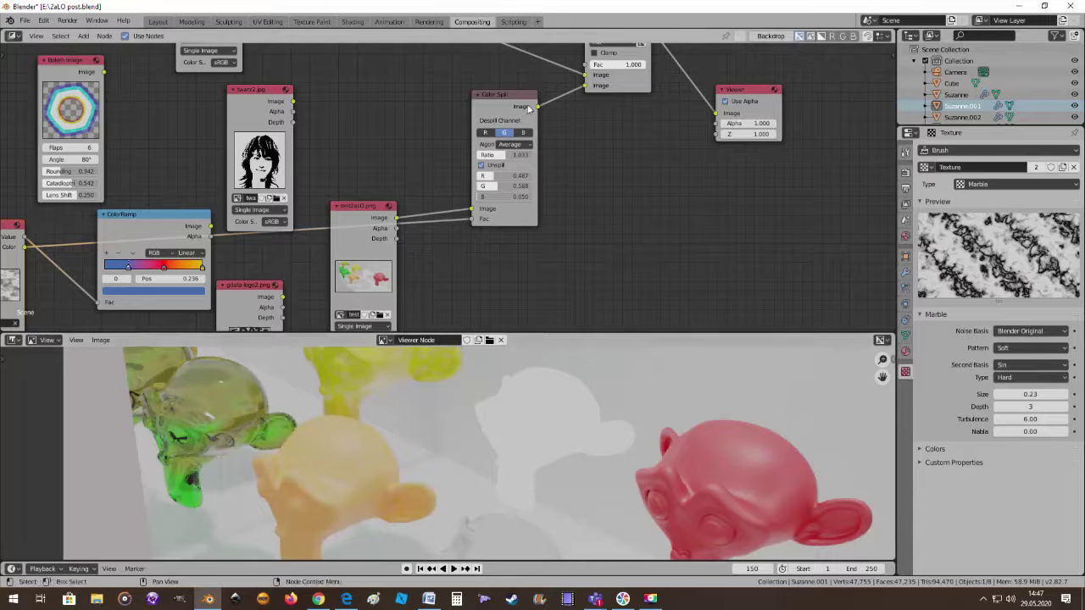
Nudge Color Spill slightly left and move the ColorRamp node down out of the way
{"action": "left_click_drag", "start_coordinate": [514, 98], "coordinate": [506, 104]}
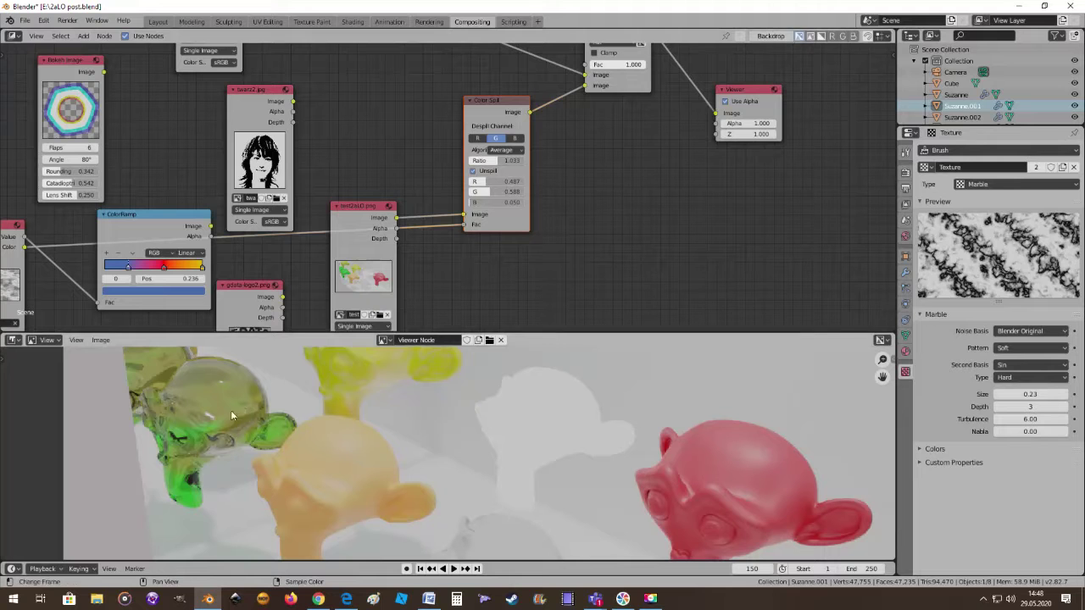
{"action": "scroll", "coordinate": [475, 292], "scroll_direction": "down", "scroll_amount": 1}
{"action": "scroll", "coordinate": [481, 293], "scroll_direction": "up", "scroll_amount": 1}
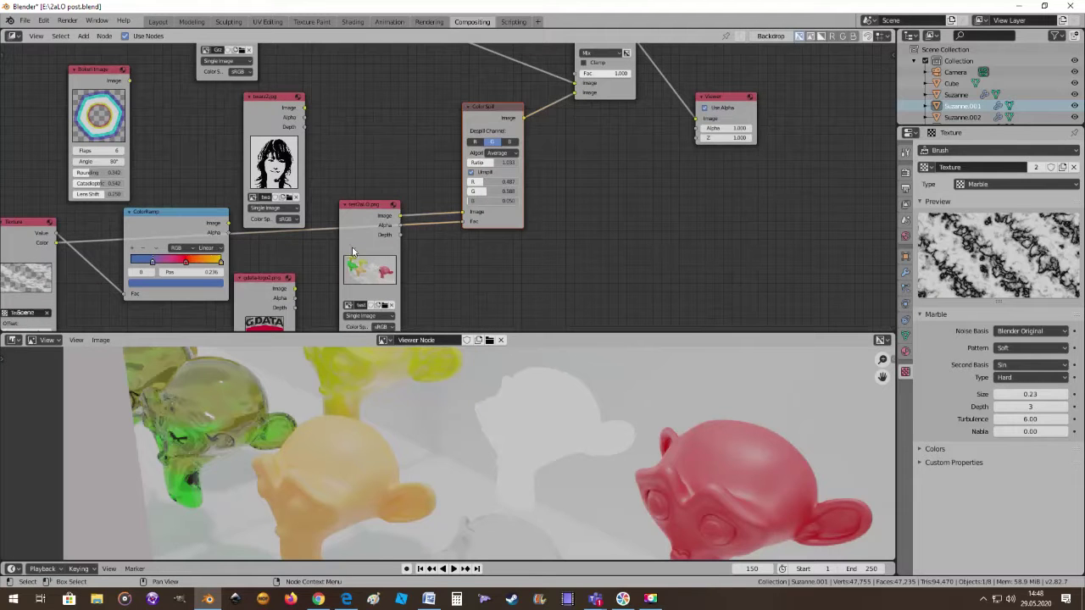
{"action": "left_click_drag", "start_coordinate": [172, 217], "coordinate": [157, 274]}
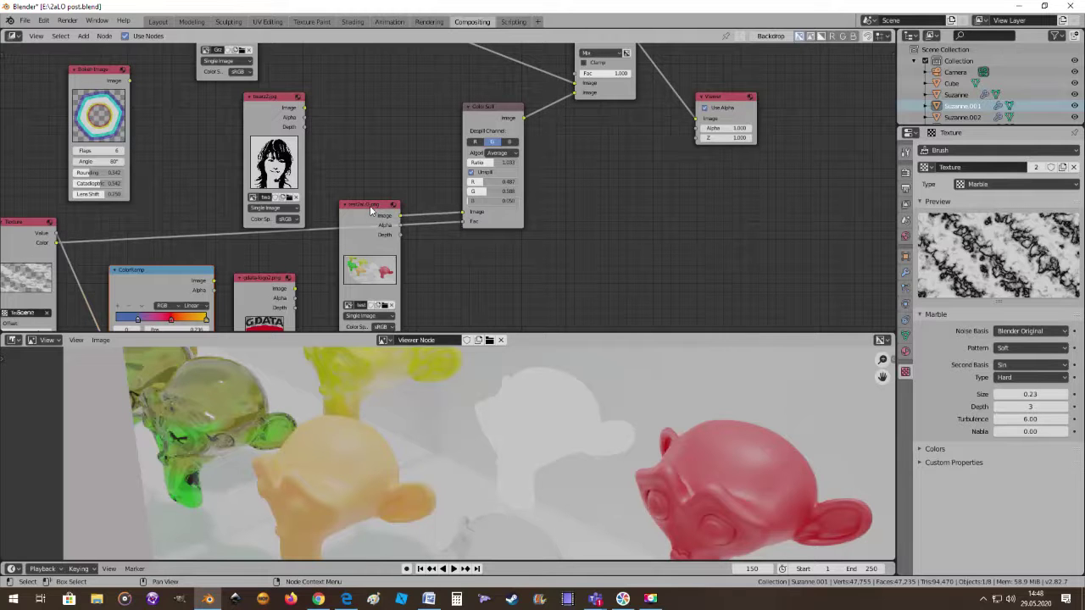
Move the portrait Image node up-left beside the bokeh image
{"action": "key", "text": "KP_Decimal"}
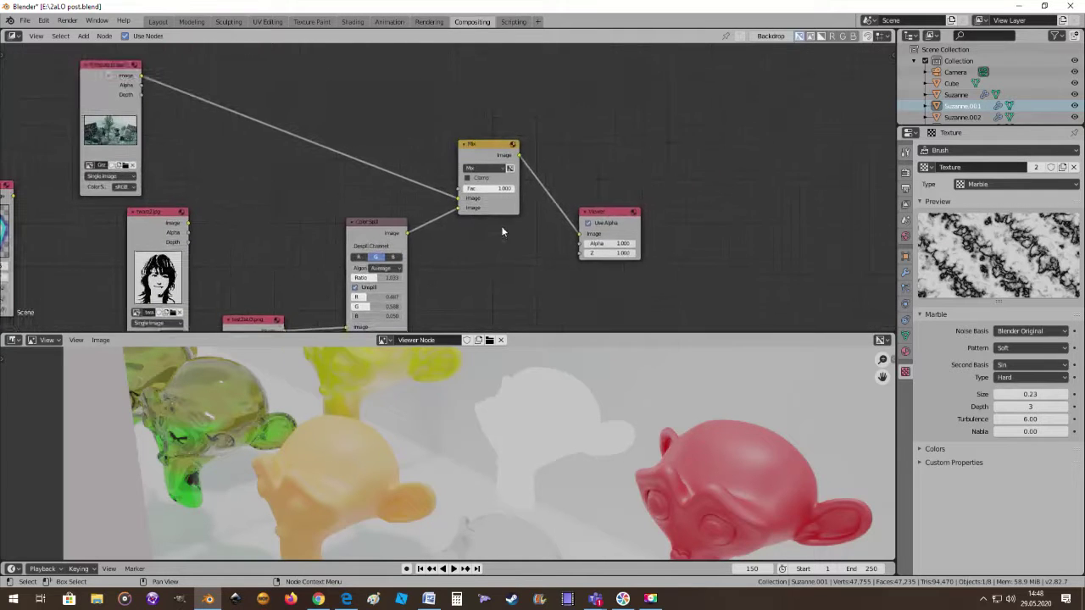
{"action": "scroll", "coordinate": [497, 280], "scroll_direction": "down", "scroll_amount": 2}
{"action": "scroll", "coordinate": [491, 272], "scroll_direction": "down", "scroll_amount": 1}
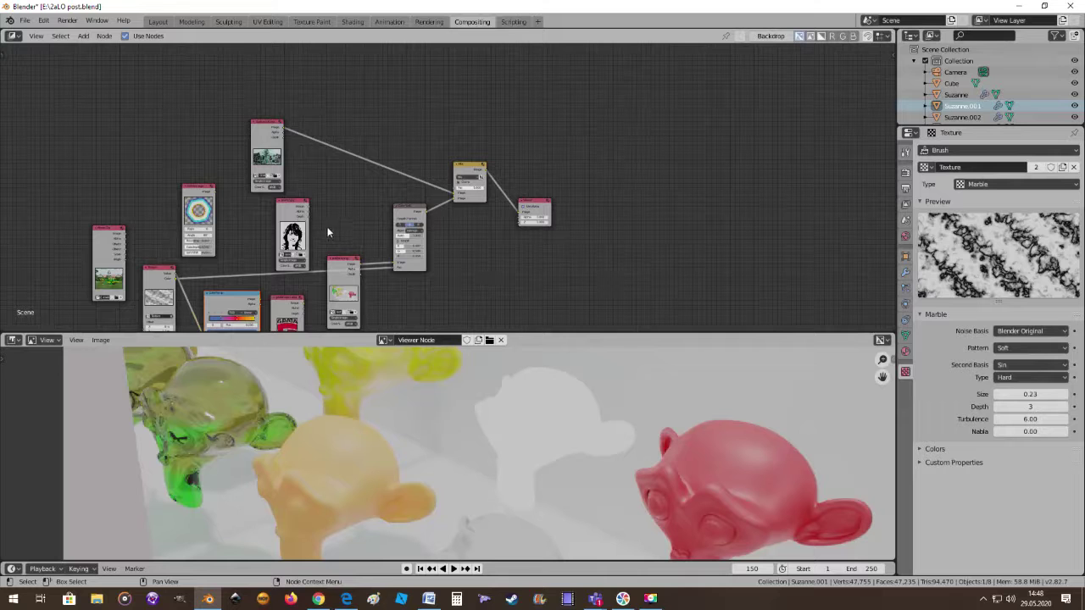
{"action": "left_click_drag", "start_coordinate": [291, 205], "coordinate": [154, 173]}
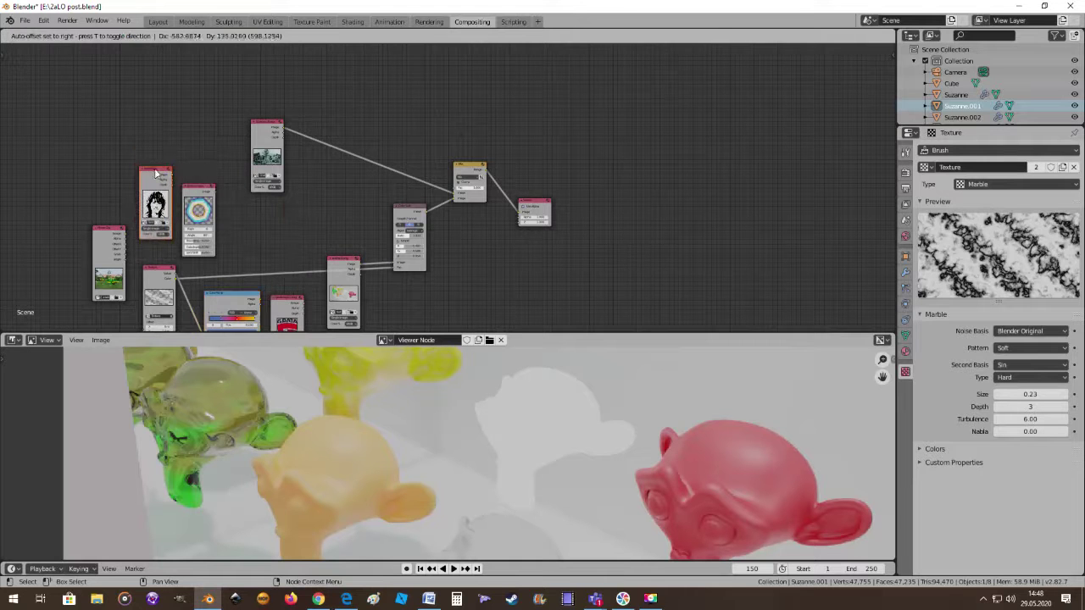
{"action": "scroll", "coordinate": [467, 252], "scroll_direction": "up", "scroll_amount": 1}
{"action": "middle_click_drag", "start_coordinate": [467, 252], "coordinate": [468, 193]}
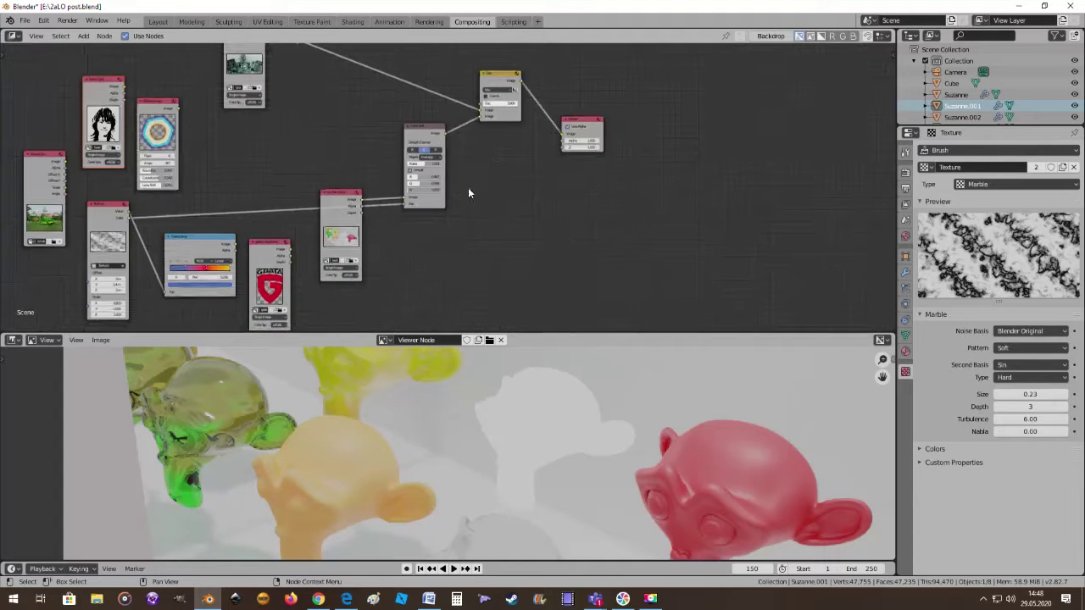
{"action": "left_click_drag", "start_coordinate": [344, 197], "coordinate": [338, 195]}
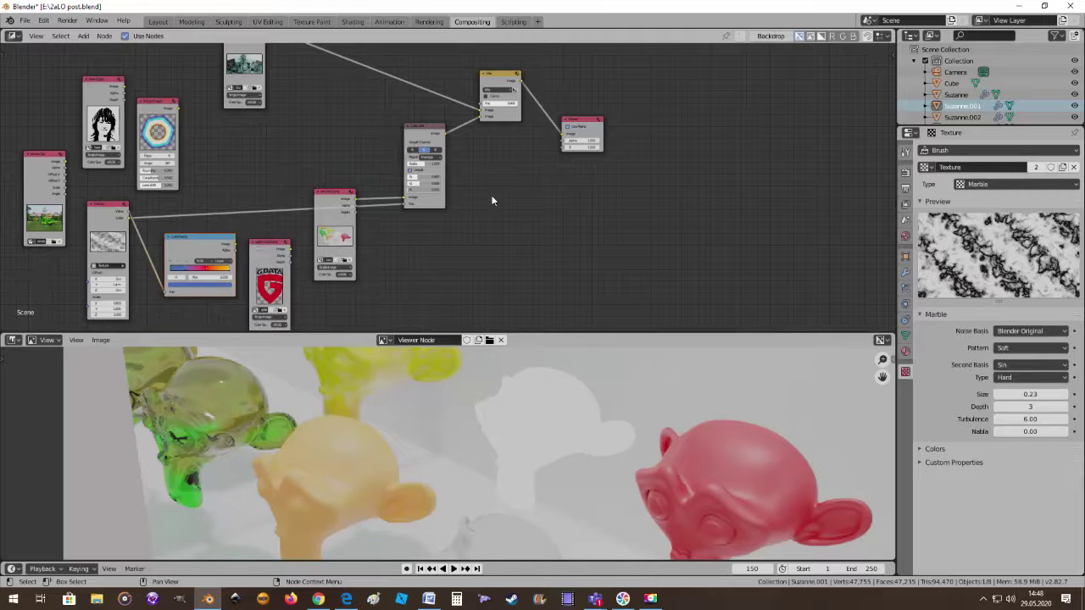
Move the Color Spill node slightly up and left
{"action": "scroll", "coordinate": [521, 280], "scroll_direction": "up", "scroll_amount": 2}
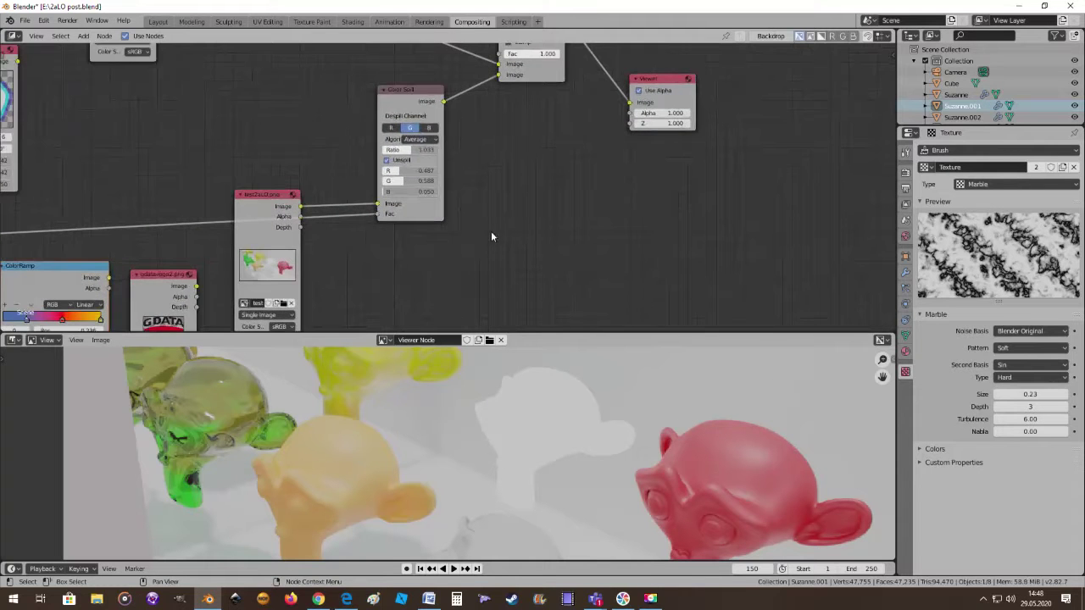
{"action": "middle_click_drag", "start_coordinate": [491, 230], "coordinate": [488, 274]}
{"action": "scroll", "coordinate": [488, 274], "scroll_direction": "up", "scroll_amount": 1}
{"action": "scroll", "coordinate": [489, 275], "scroll_direction": "up", "scroll_amount": 1}
{"action": "scroll", "coordinate": [486, 246], "scroll_direction": "up", "scroll_amount": 1}
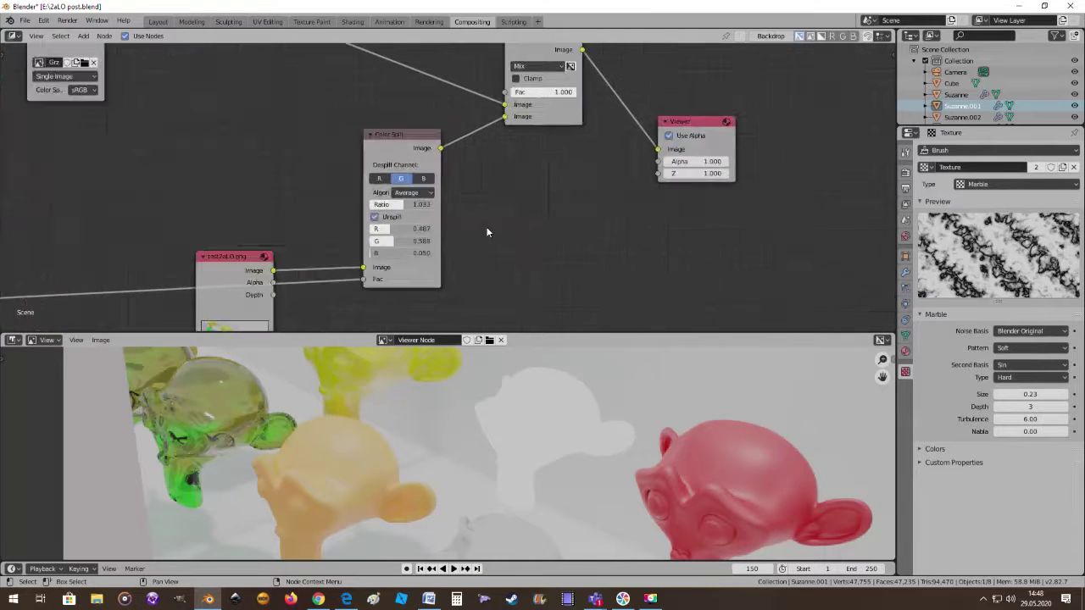
{"action": "scroll", "coordinate": [487, 231], "scroll_direction": "up", "scroll_amount": 1}
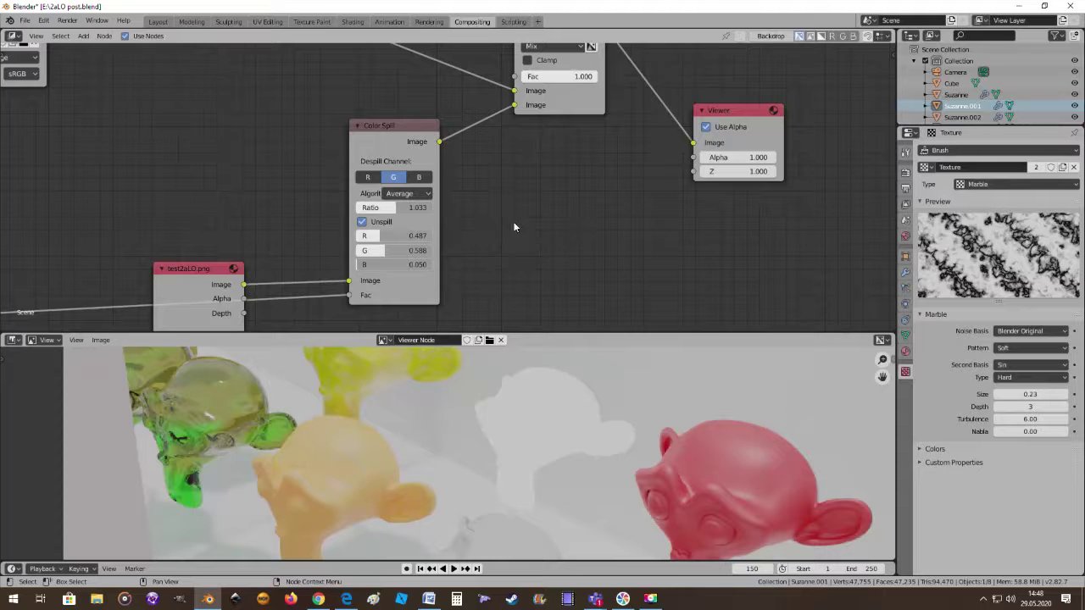
{"action": "scroll", "coordinate": [513, 227], "scroll_direction": "down", "scroll_amount": 1}
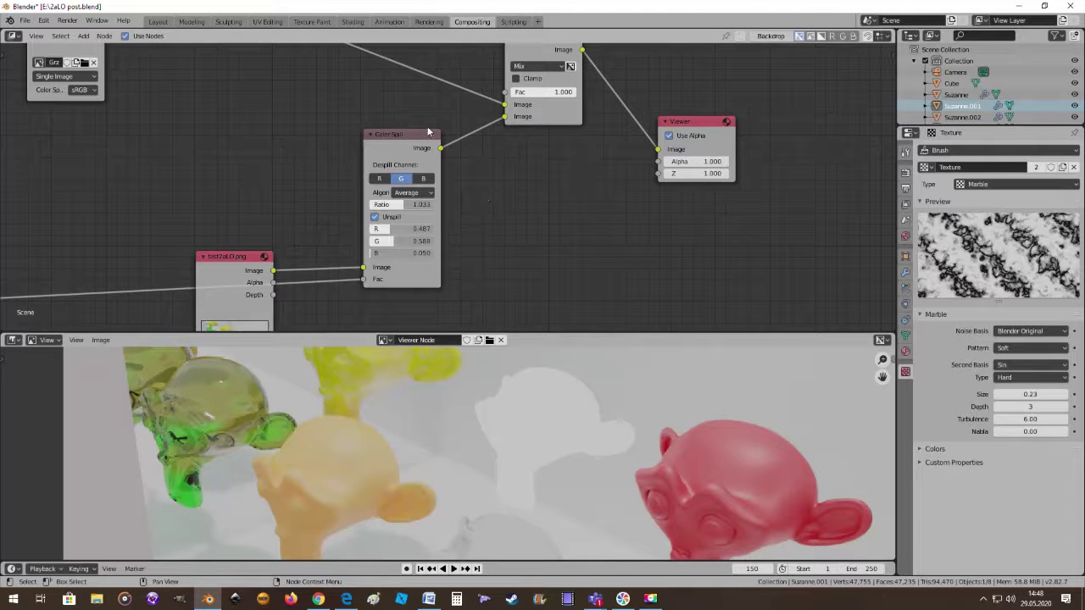
{"action": "left_click_drag", "start_coordinate": [428, 132], "coordinate": [412, 124]}
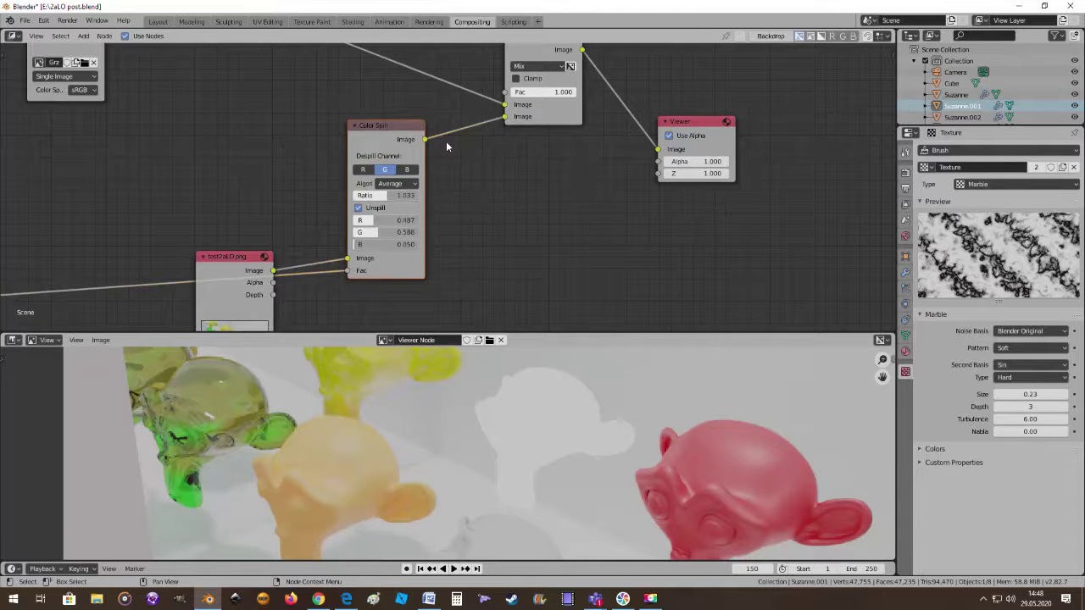
Add a Cryptomatte node from the Matte category beside Color Spill, nudging Color Spill slightly upward
{"action": "left_click", "coordinate": [83, 36]}
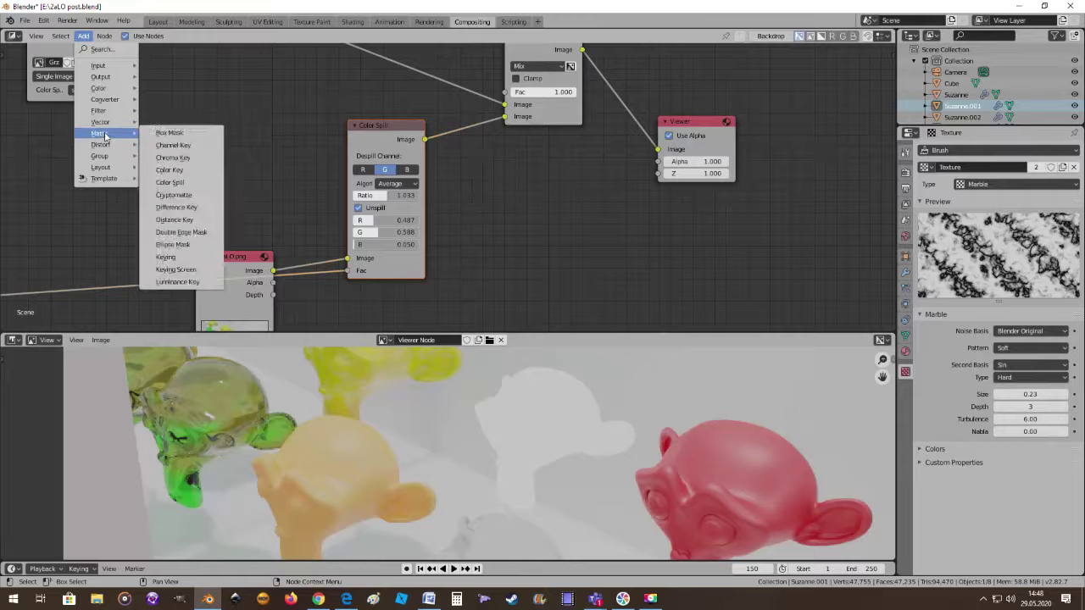
{"action": "mouse_move", "coordinate": [100, 134]}
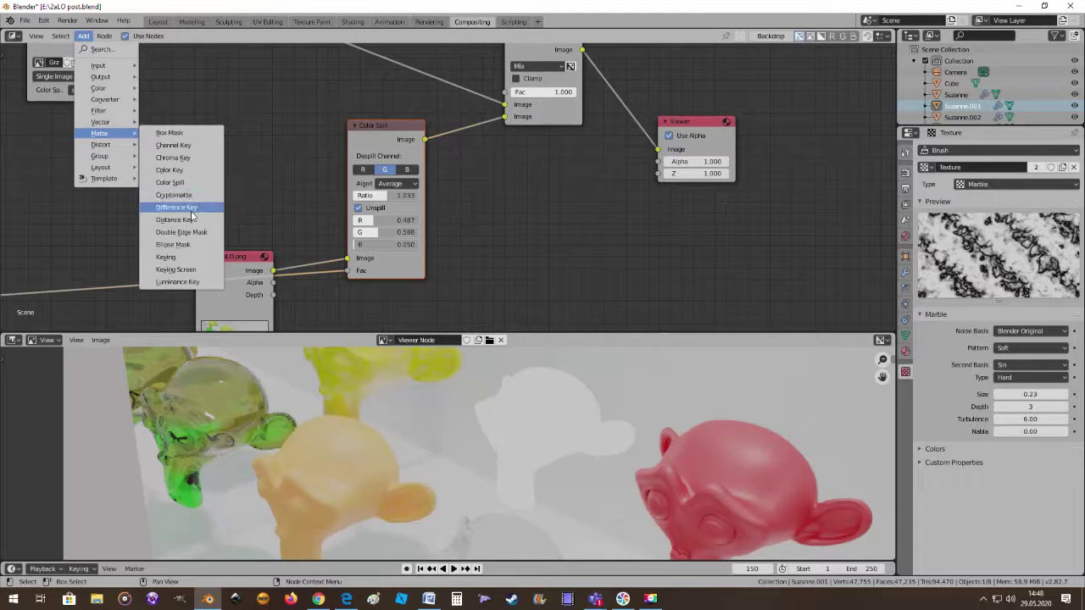
{"action": "left_click", "coordinate": [185, 197]}
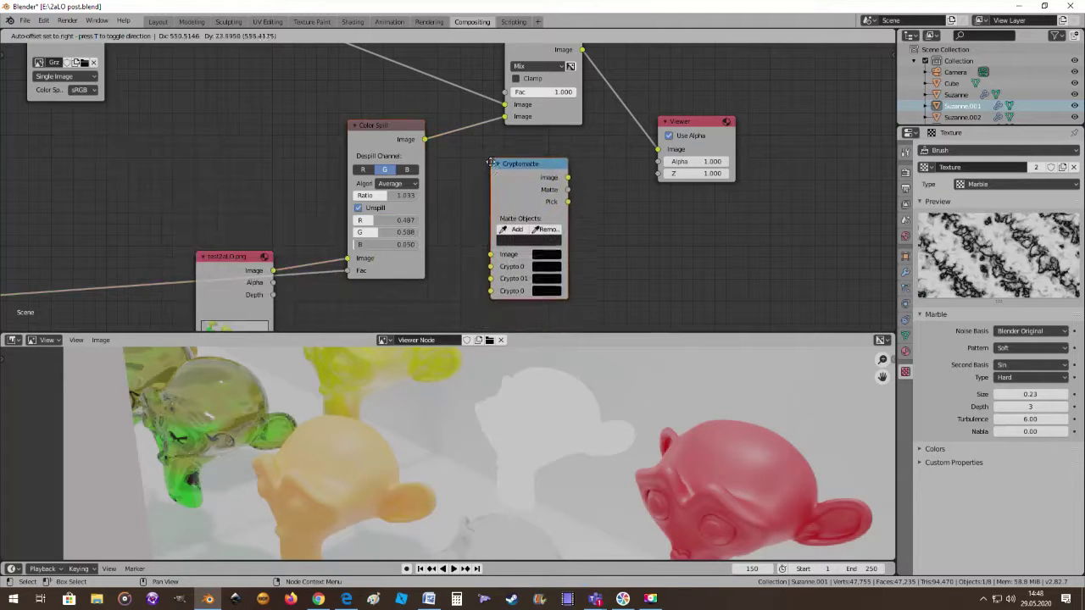
{"action": "scroll", "coordinate": [463, 193], "scroll_direction": "down", "scroll_amount": 2}
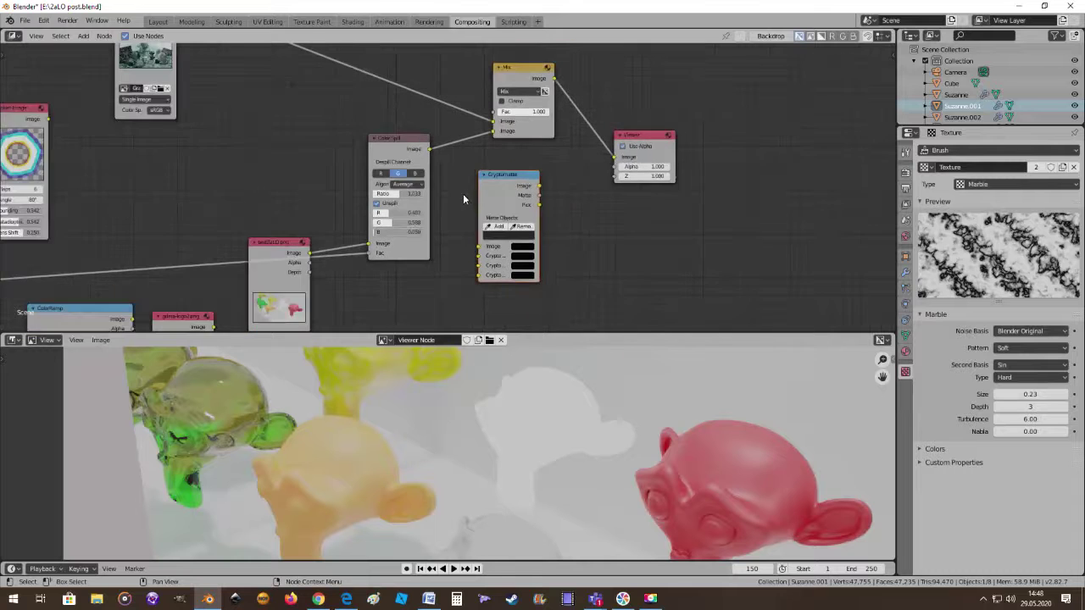
{"action": "scroll", "coordinate": [464, 192], "scroll_direction": "up", "scroll_amount": 1}
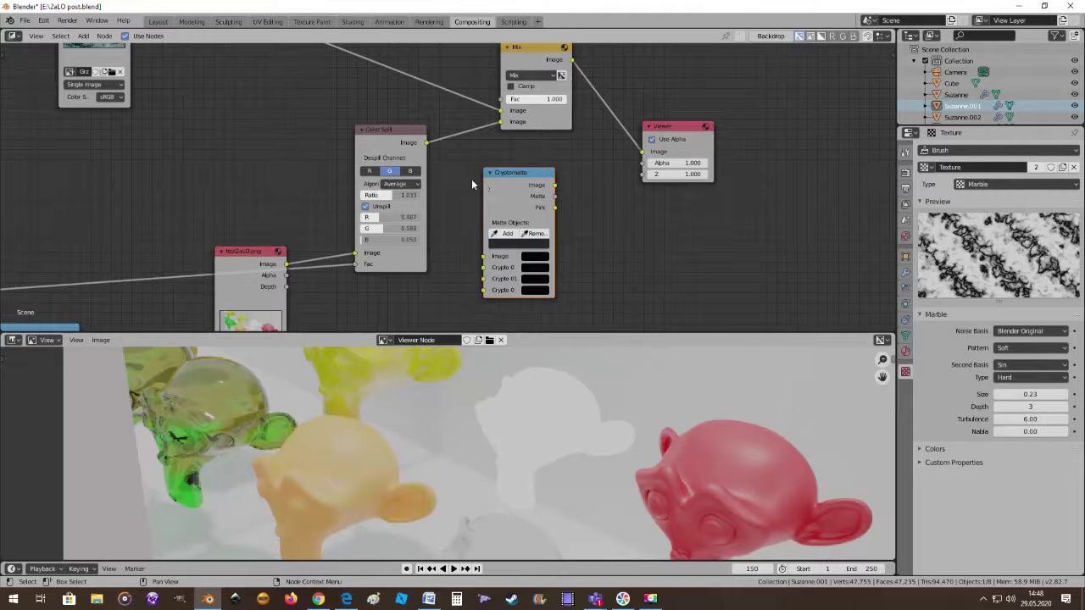
{"action": "left_click_drag", "start_coordinate": [400, 131], "coordinate": [400, 120]}
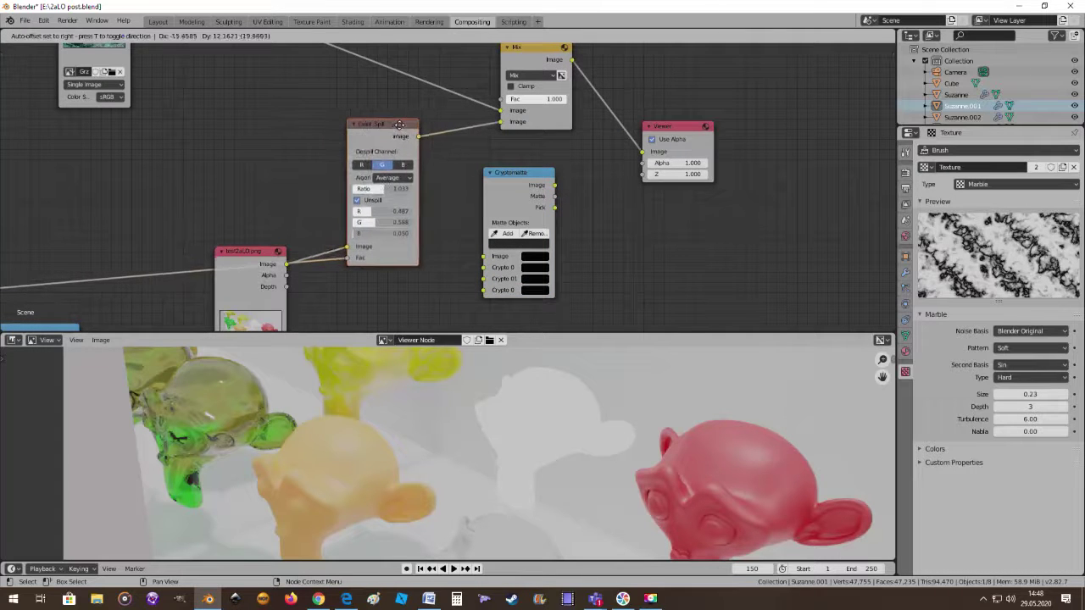
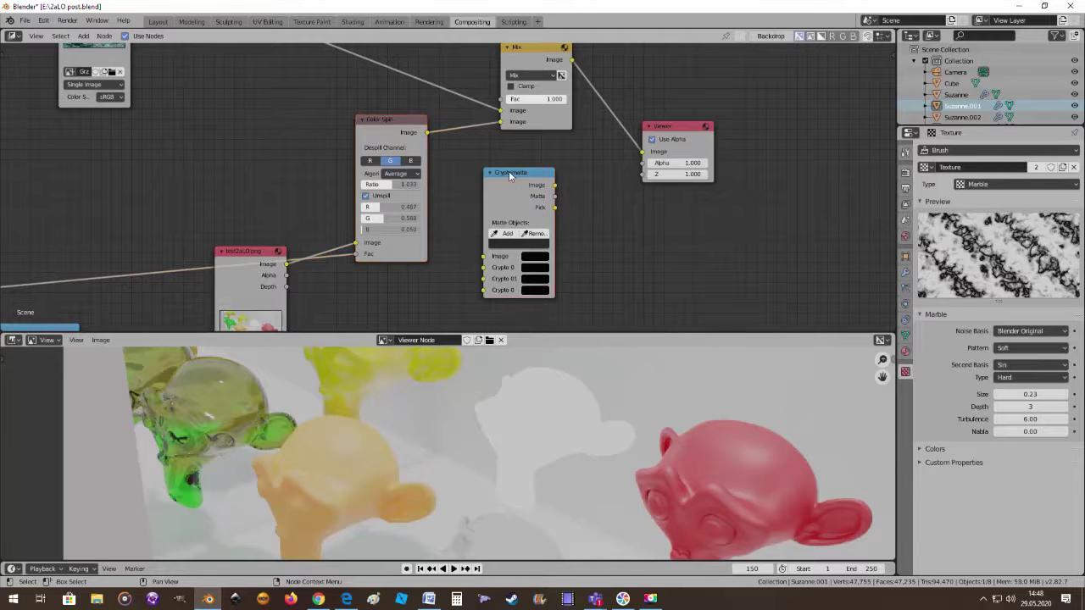
Rearrange the nodes, link the render straight into the Mix, and delete the Color Spill node
{"action": "left_click_drag", "start_coordinate": [509, 171], "coordinate": [481, 159]}
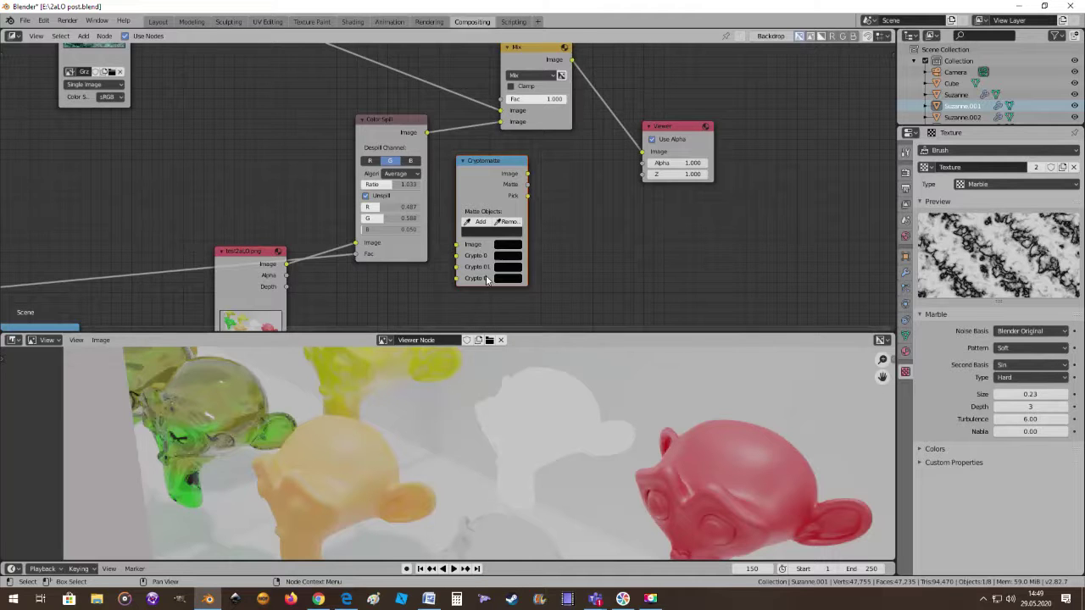
{"action": "scroll", "coordinate": [484, 266], "scroll_direction": "down", "scroll_amount": 1}
{"action": "scroll", "coordinate": [430, 172], "scroll_direction": "down", "scroll_amount": 1}
{"action": "left_click_drag", "start_coordinate": [415, 148], "coordinate": [350, 128]}
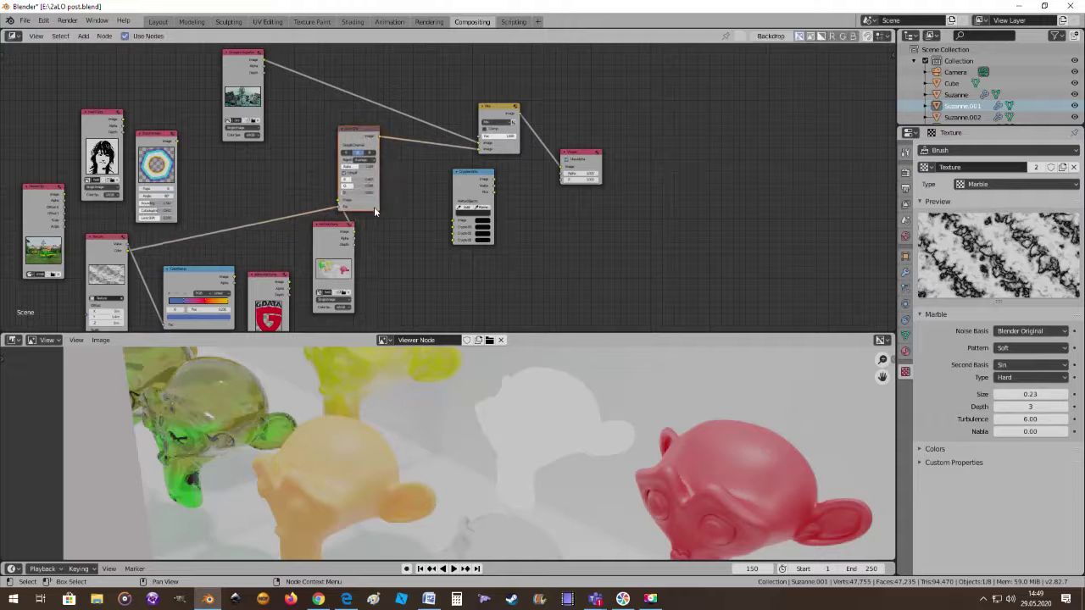
{"action": "left_click_drag", "start_coordinate": [356, 231], "coordinate": [480, 150]}
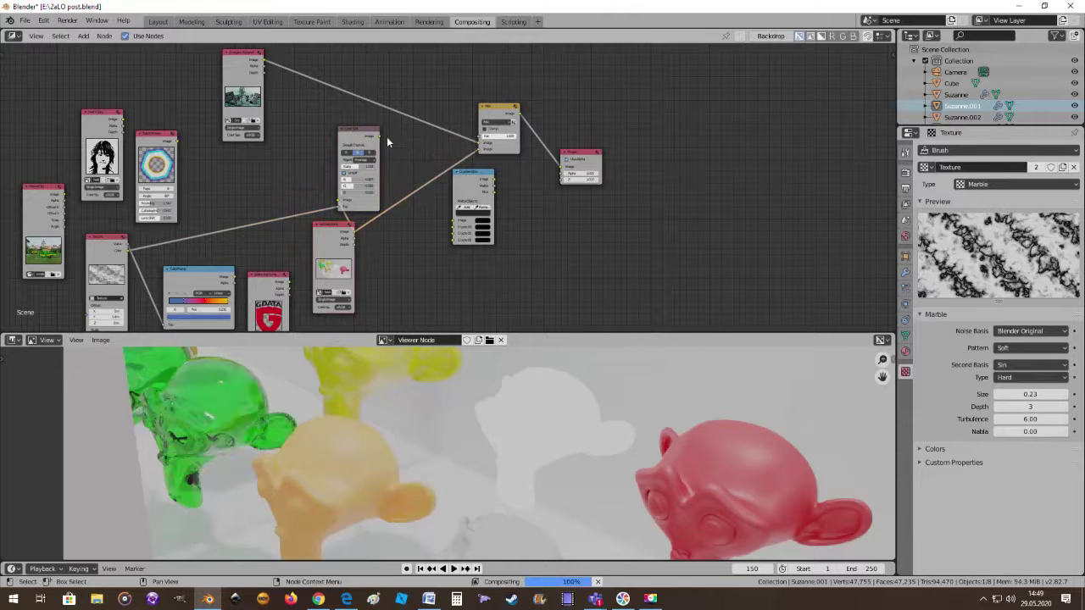
{"action": "left_click_drag", "start_coordinate": [358, 133], "coordinate": [345, 123]}
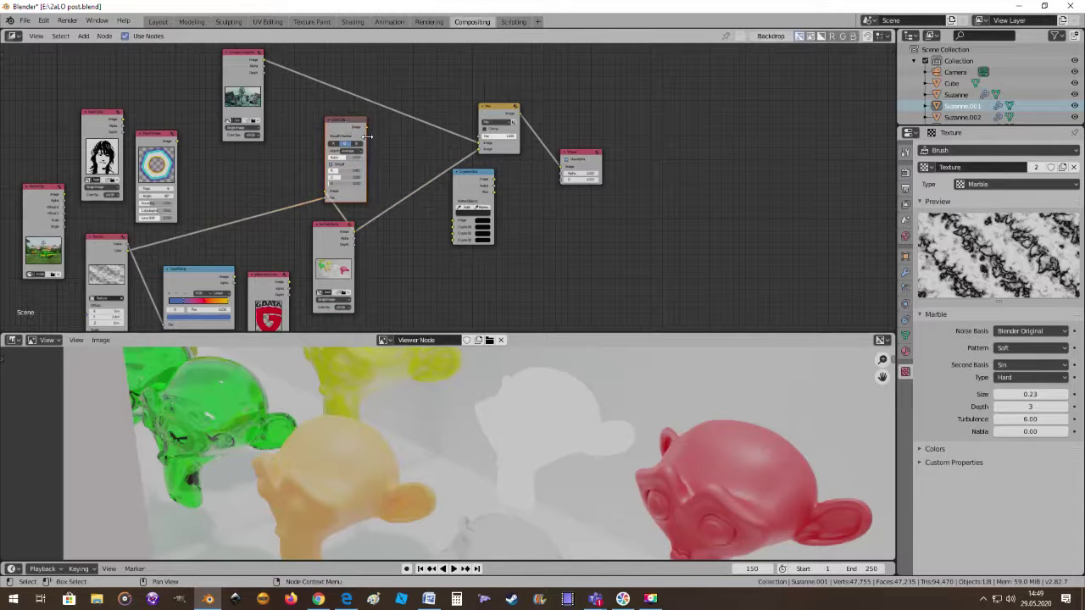
{"action": "key", "text": "x"}
Insert Cryptomatte between the test2aLO render and the Mix, feeding its Matte into Mix Fac
{"action": "scroll", "coordinate": [449, 207], "scroll_direction": "up", "scroll_amount": 1}
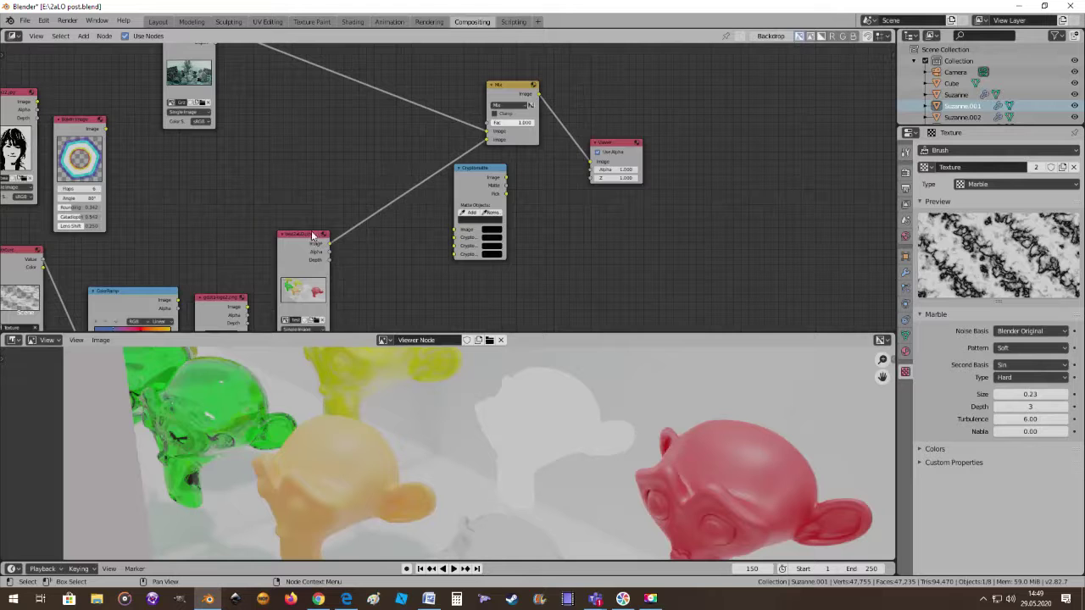
{"action": "left_click_drag", "start_coordinate": [312, 237], "coordinate": [256, 156]}
{"action": "scroll", "coordinate": [465, 184], "scroll_direction": "up", "scroll_amount": 1}
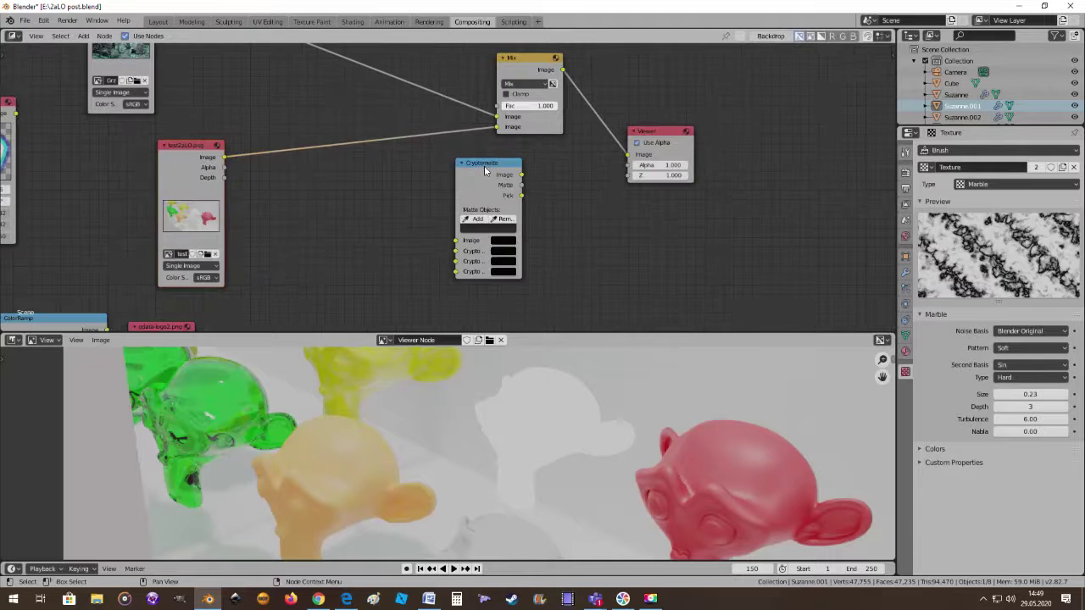
{"action": "left_click_drag", "start_coordinate": [484, 166], "coordinate": [362, 119]}
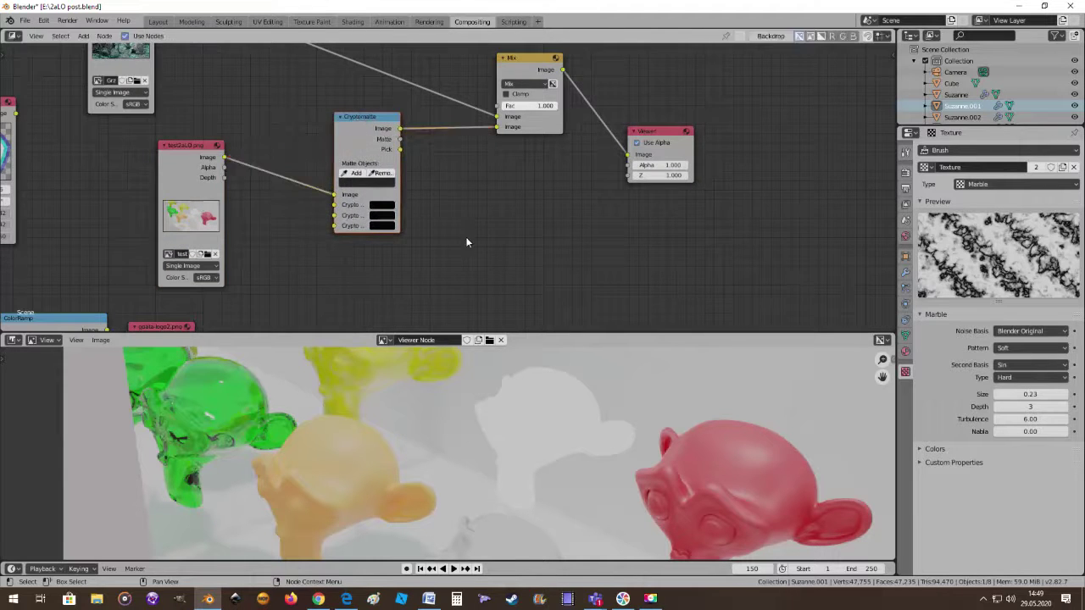
{"action": "scroll", "coordinate": [466, 243], "scroll_direction": "down", "scroll_amount": 1}
{"action": "middle_click_drag", "start_coordinate": [449, 254], "coordinate": [417, 212]}
{"action": "scroll", "coordinate": [417, 212], "scroll_direction": "up", "scroll_amount": 1}
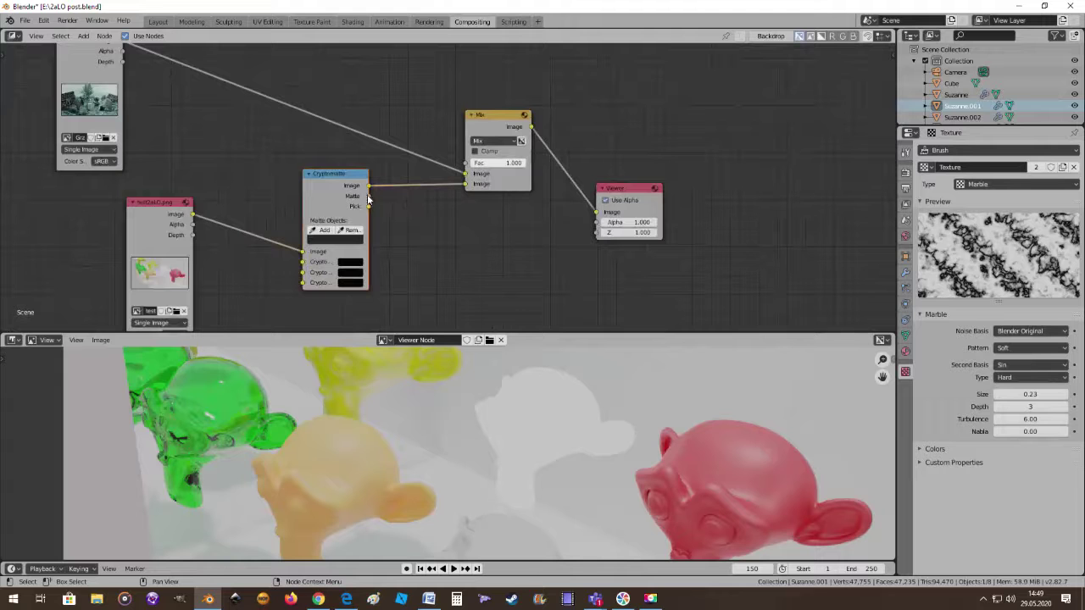
{"action": "left_click_drag", "start_coordinate": [369, 196], "coordinate": [467, 163]}
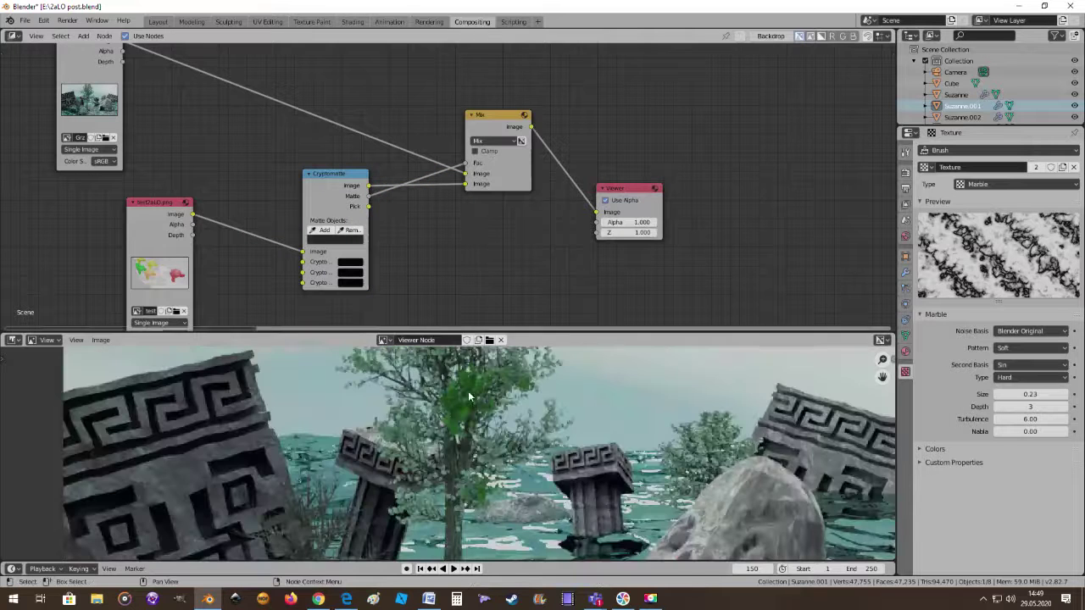
Try sampling matte objects with the Cryptomatte Add eyedropper, then cancel the sampling
{"action": "scroll", "coordinate": [440, 253], "scroll_direction": "up", "scroll_amount": 2}
{"action": "middle_click_drag", "start_coordinate": [440, 253], "coordinate": [488, 222]}
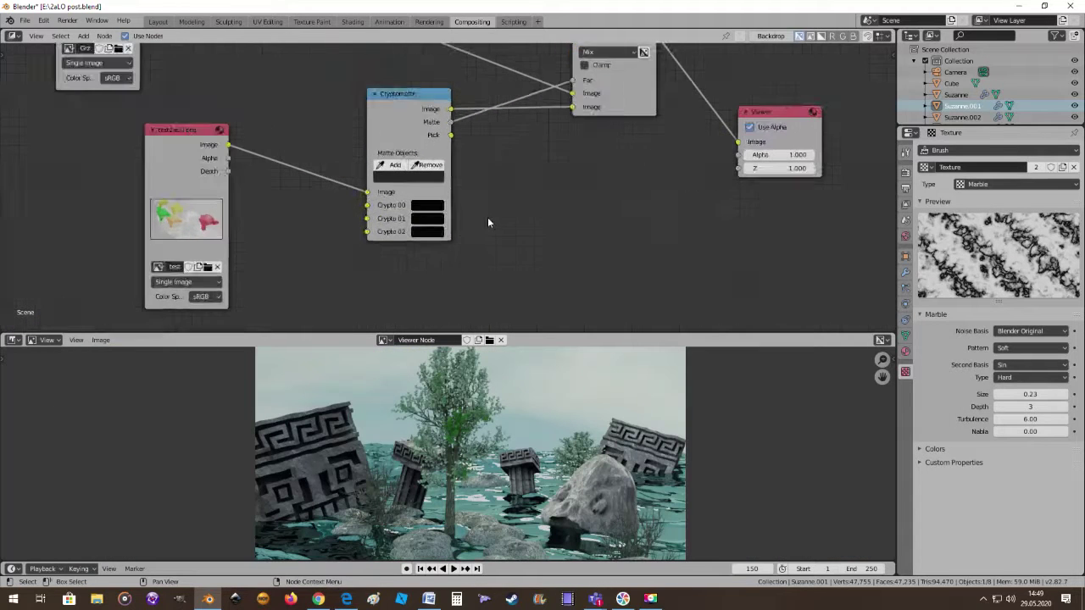
{"action": "scroll", "coordinate": [487, 223], "scroll_direction": "up", "scroll_amount": 1}
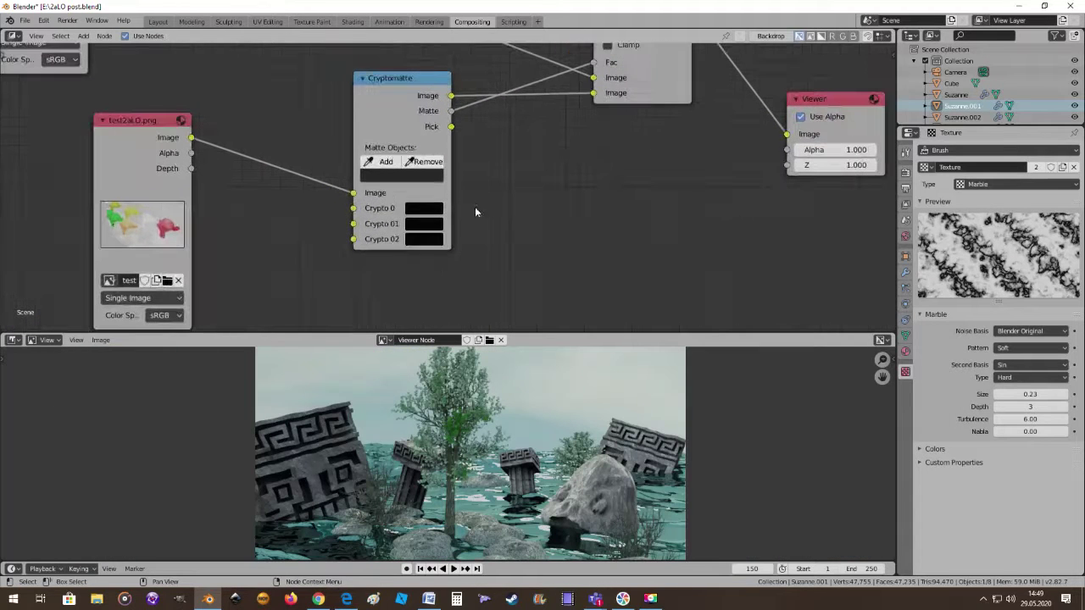
{"action": "left_click", "coordinate": [386, 164]}
{"action": "left_click", "coordinate": [149, 137]}
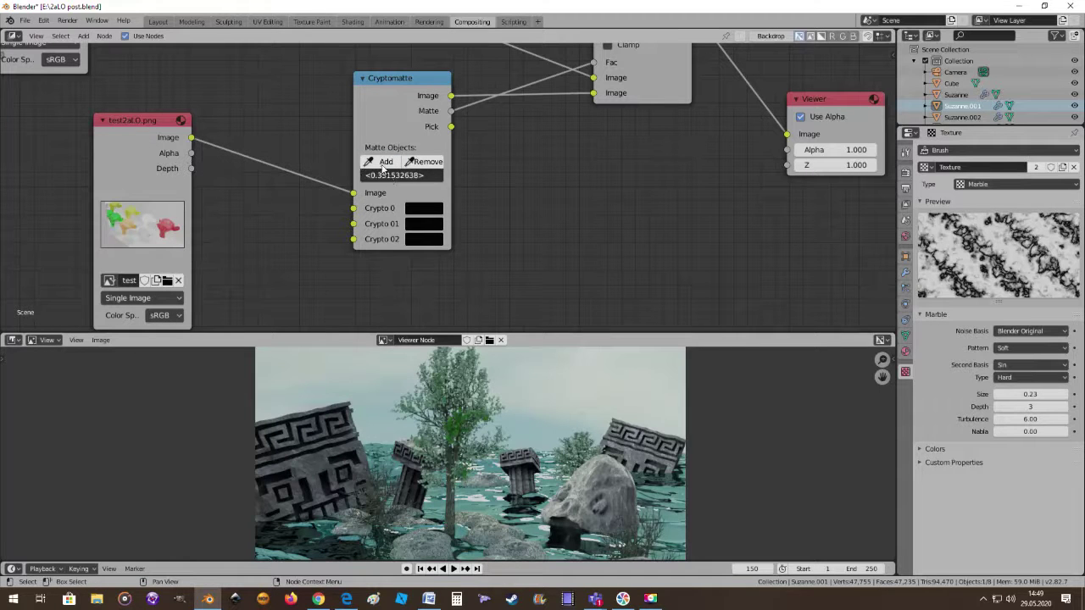
{"action": "scroll", "coordinate": [339, 213], "scroll_direction": "down", "scroll_amount": 2}
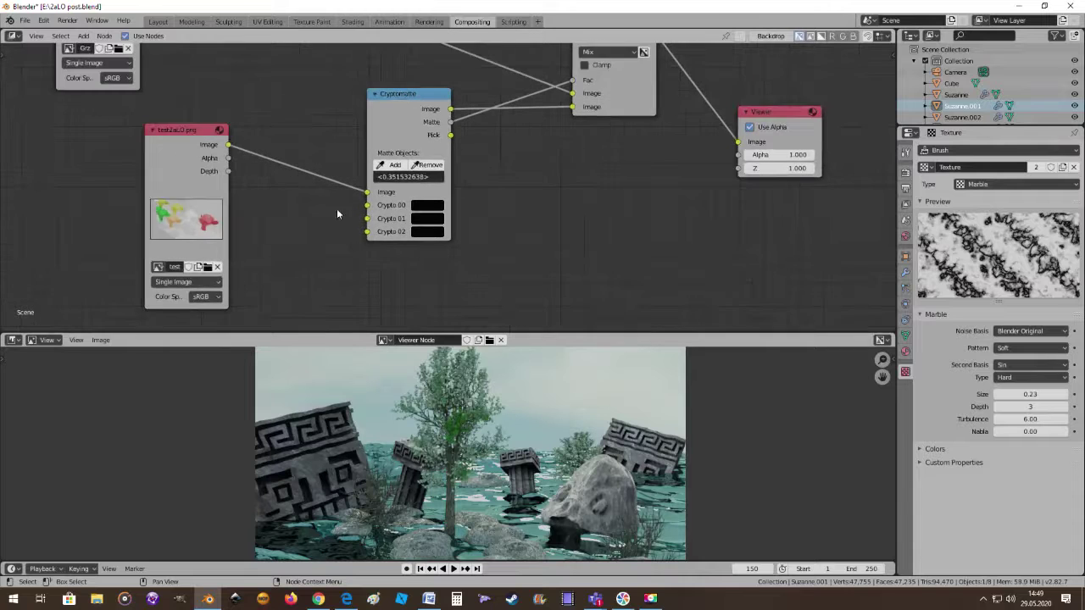
{"action": "middle_click_drag", "start_coordinate": [495, 227], "coordinate": [481, 190]}
{"action": "left_click", "coordinate": [405, 140]}
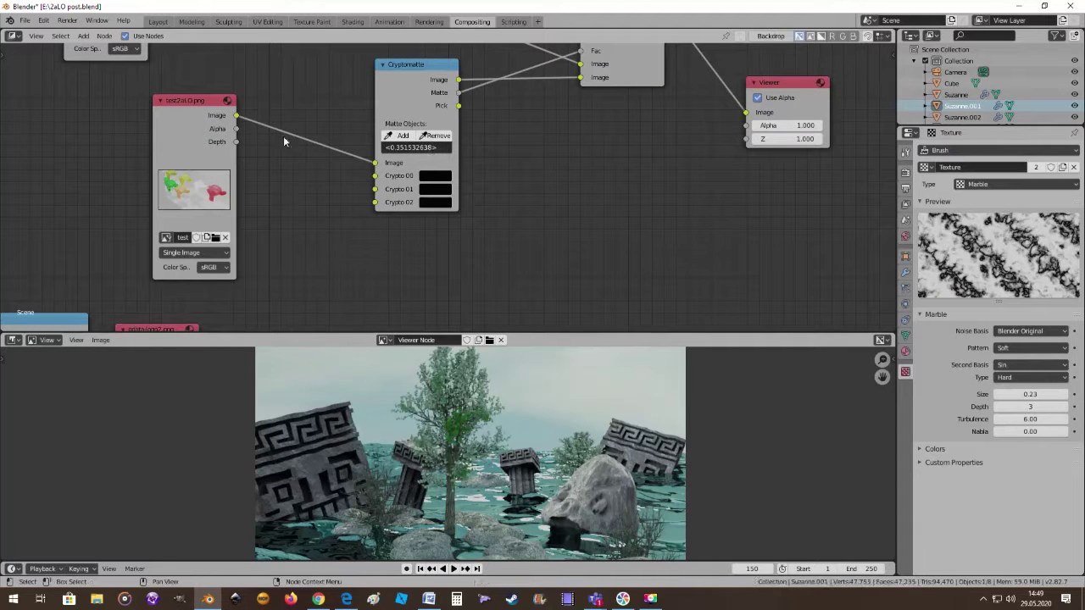
{"action": "left_click", "coordinate": [437, 135]}
{"action": "left_click", "coordinate": [175, 130]}
Move the portrait image node beside the G DATA node
{"action": "scroll", "coordinate": [255, 169], "scroll_direction": "down", "scroll_amount": 1}
{"action": "scroll", "coordinate": [339, 204], "scroll_direction": "down", "scroll_amount": 1}
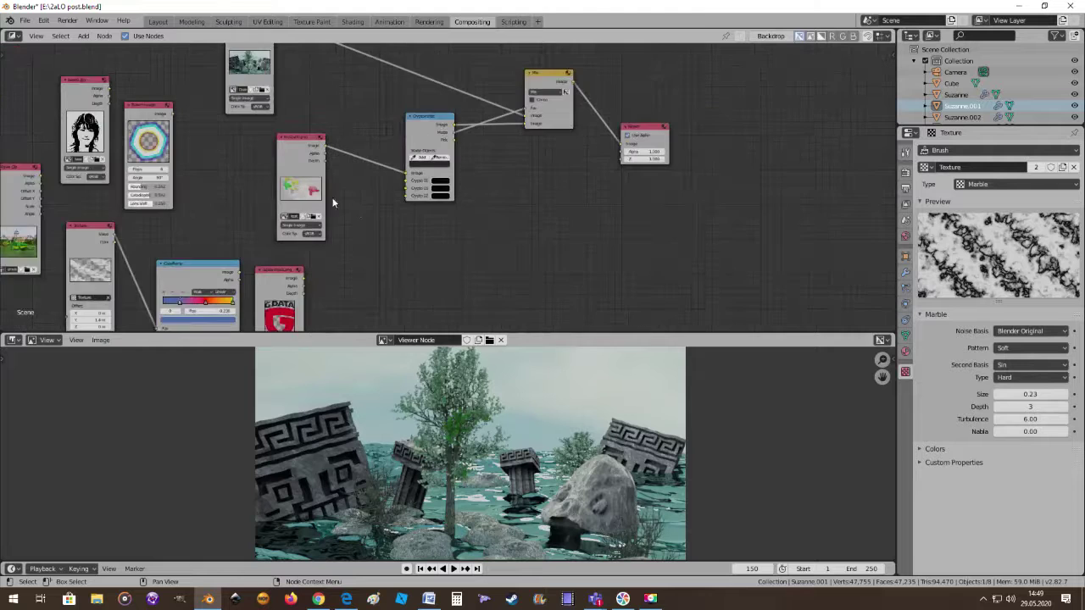
{"action": "middle_click_drag", "start_coordinate": [358, 212], "coordinate": [371, 218]}
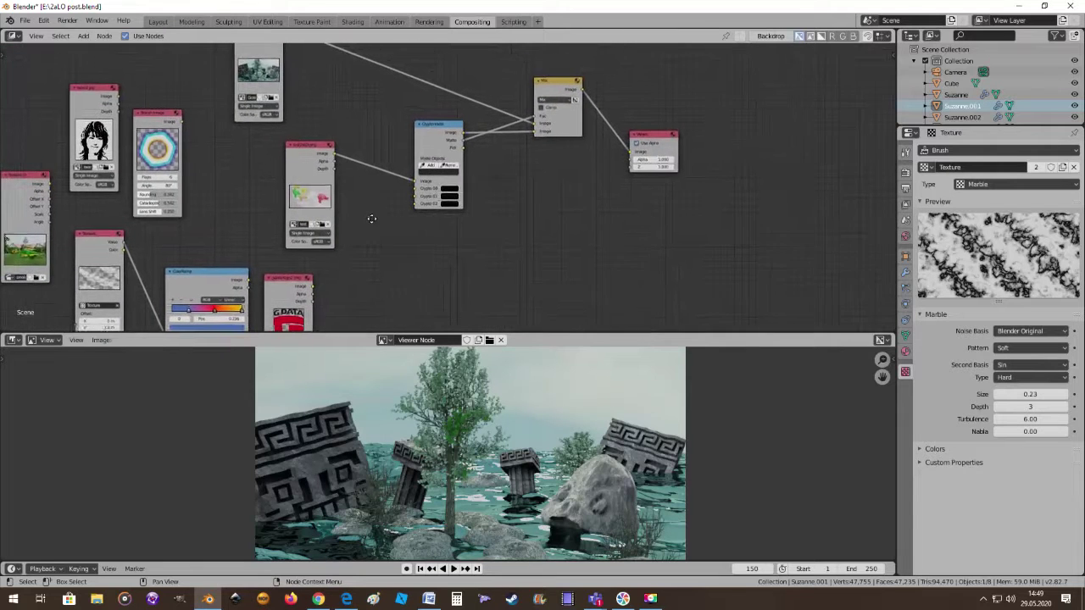
{"action": "scroll", "coordinate": [372, 218], "scroll_direction": "down", "scroll_amount": 1}
{"action": "middle_click_drag", "start_coordinate": [372, 212], "coordinate": [186, 174]}
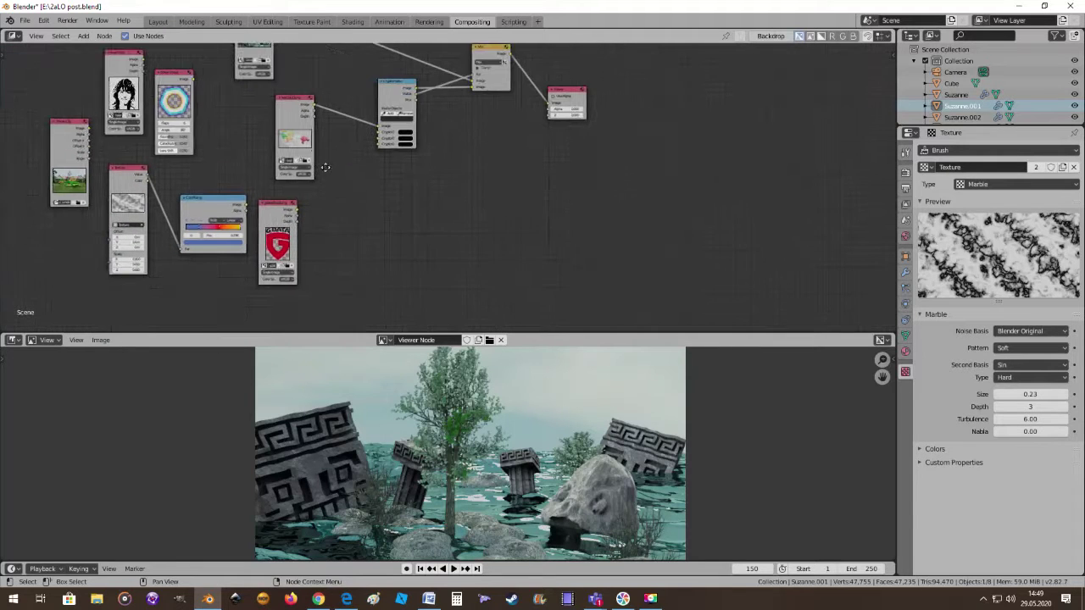
{"action": "left_click_drag", "start_coordinate": [122, 64], "coordinate": [351, 200]}
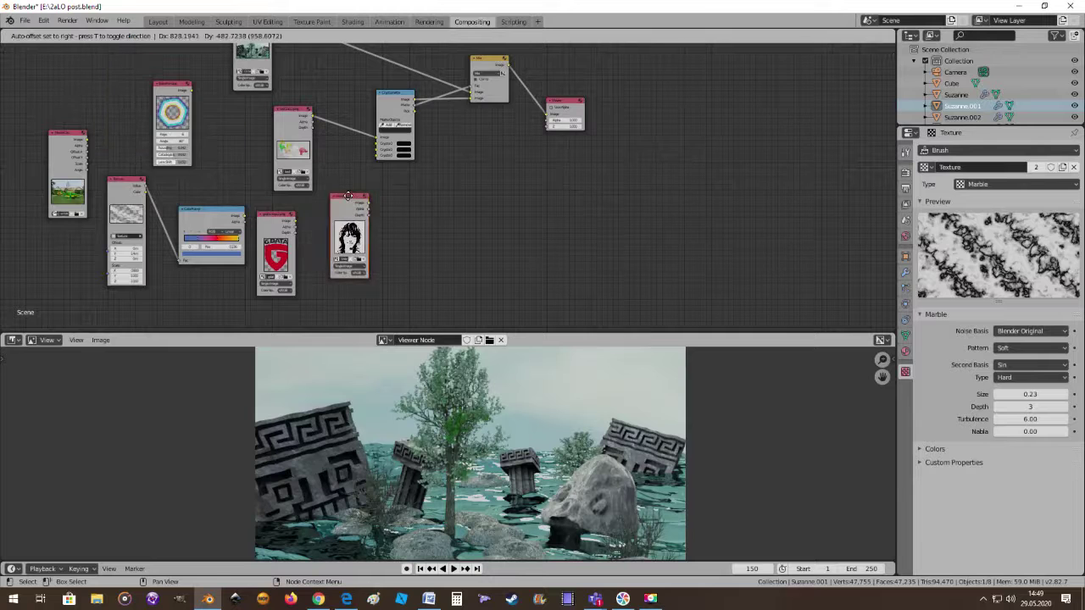
{"action": "scroll", "coordinate": [373, 192], "scroll_direction": "up", "scroll_amount": 1}
{"action": "scroll", "coordinate": [413, 149], "scroll_direction": "up", "scroll_amount": 2}
{"action": "scroll", "coordinate": [407, 153], "scroll_direction": "down", "scroll_amount": 1}
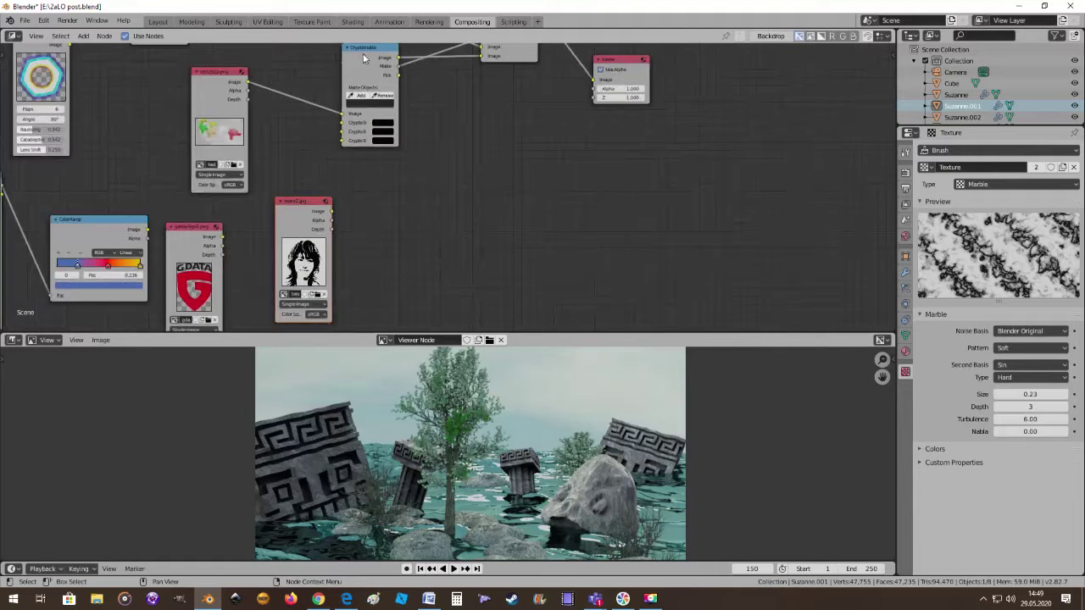
Set the Crypto 0 input to a bright, saturated green
{"action": "scroll", "coordinate": [450, 156], "scroll_direction": "up", "scroll_amount": 1}
{"action": "left_click", "coordinate": [366, 104]}
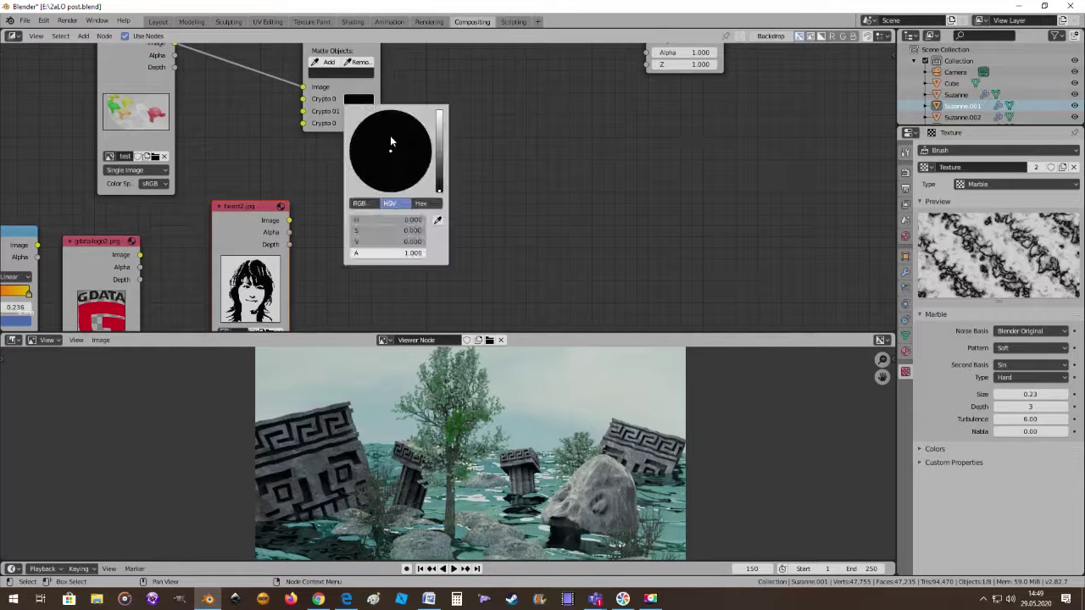
{"action": "left_click_drag", "start_coordinate": [439, 188], "coordinate": [439, 137]}
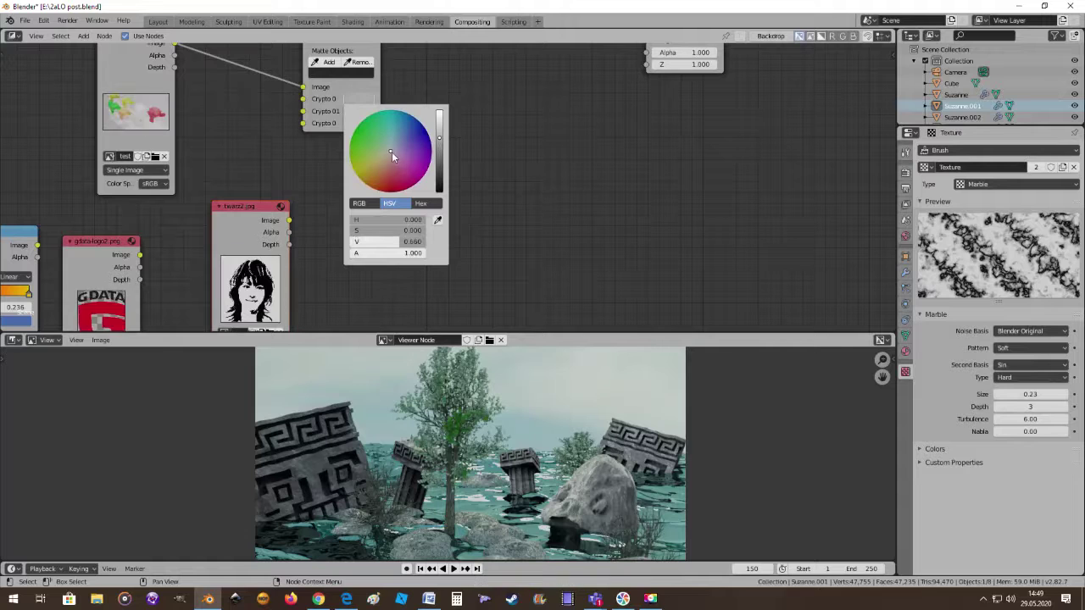
{"action": "left_click", "coordinate": [359, 150]}
{"action": "left_click_drag", "start_coordinate": [359, 150], "coordinate": [355, 153]}
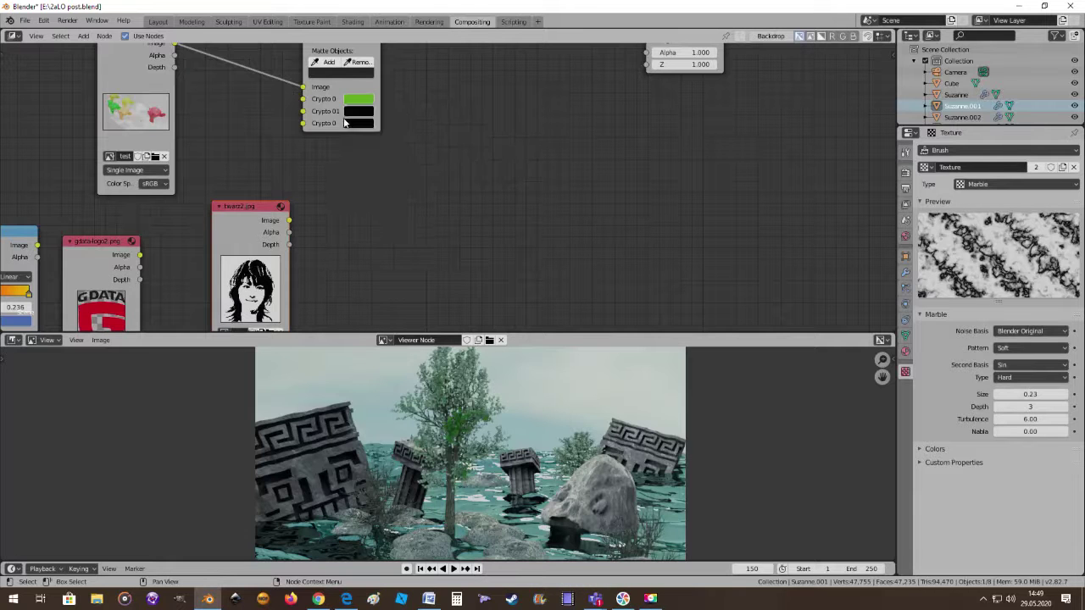
Make Crypto 01 blue and the third Crypto input yellow
{"action": "left_click", "coordinate": [348, 121]}
{"action": "left_click_drag", "start_coordinate": [439, 191], "coordinate": [439, 140]}
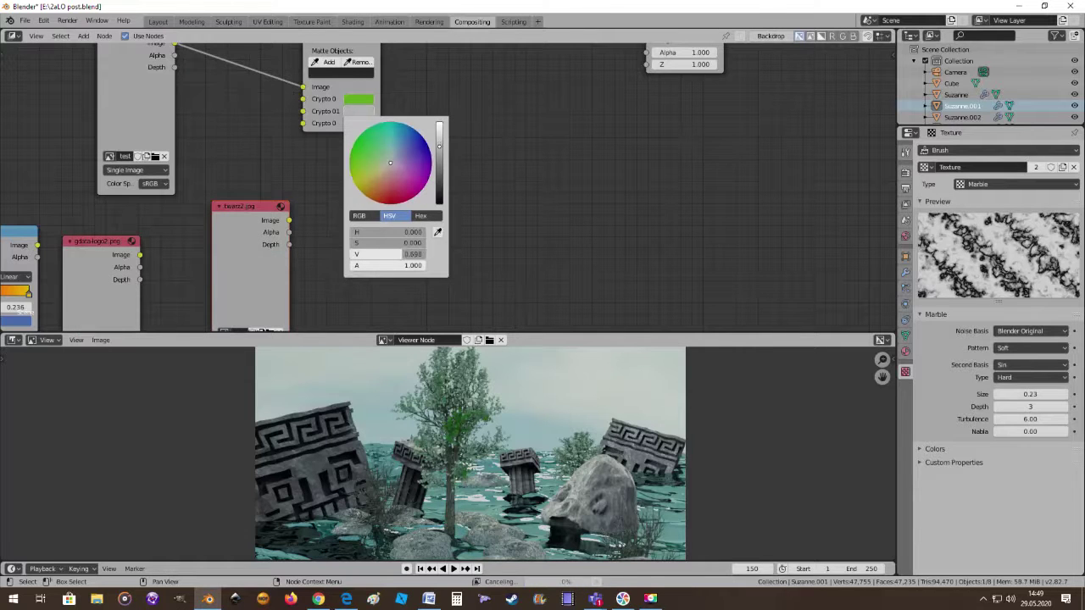
{"action": "left_click", "coordinate": [424, 143]}
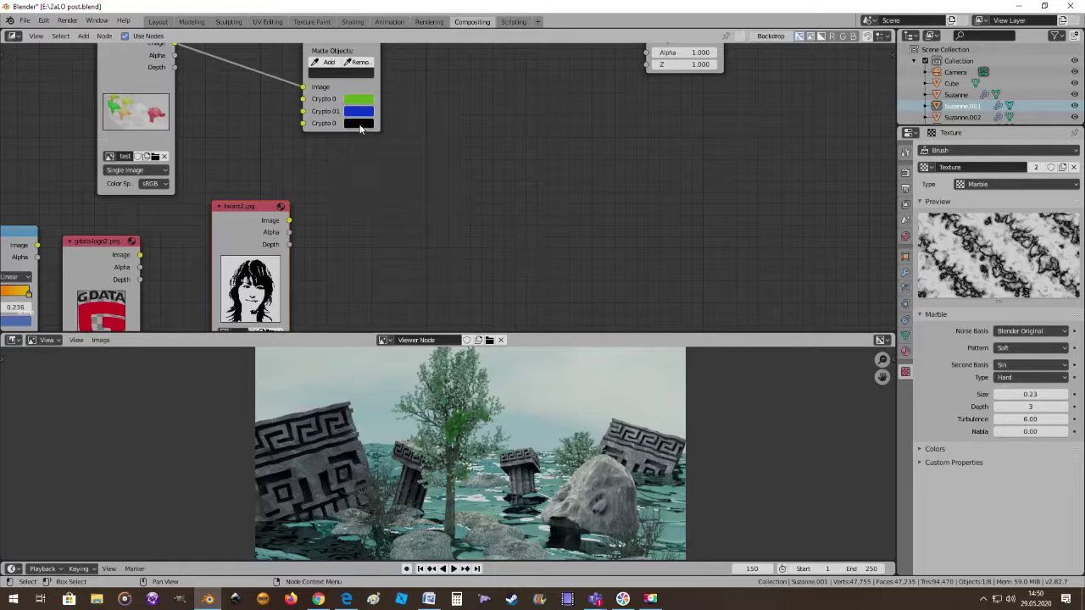
{"action": "left_click", "coordinate": [360, 125]}
{"action": "left_click_drag", "start_coordinate": [439, 213], "coordinate": [439, 137]}
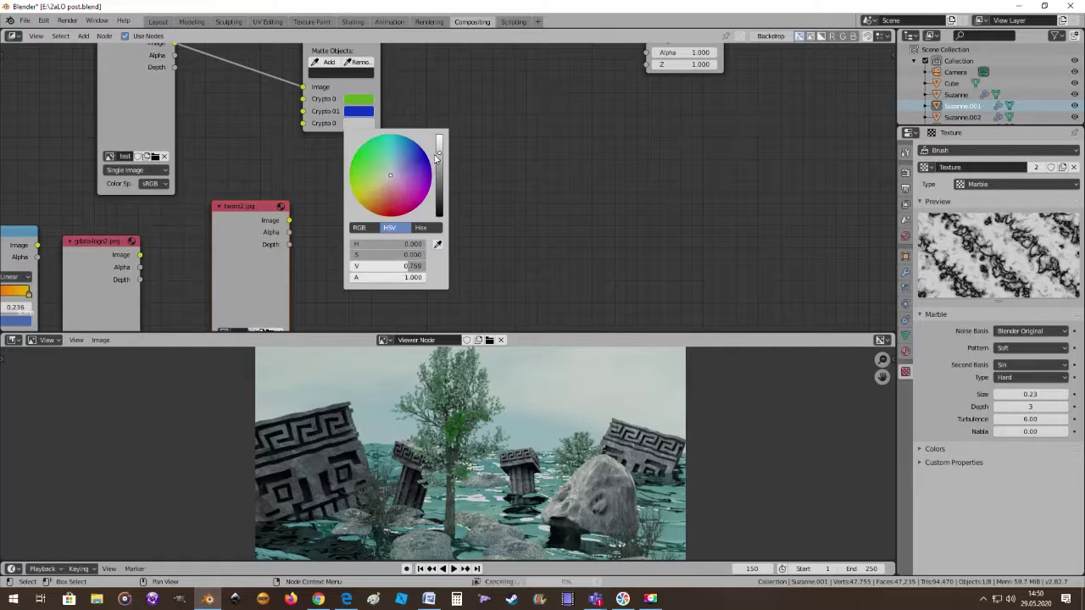
{"action": "left_click", "coordinate": [366, 202]}
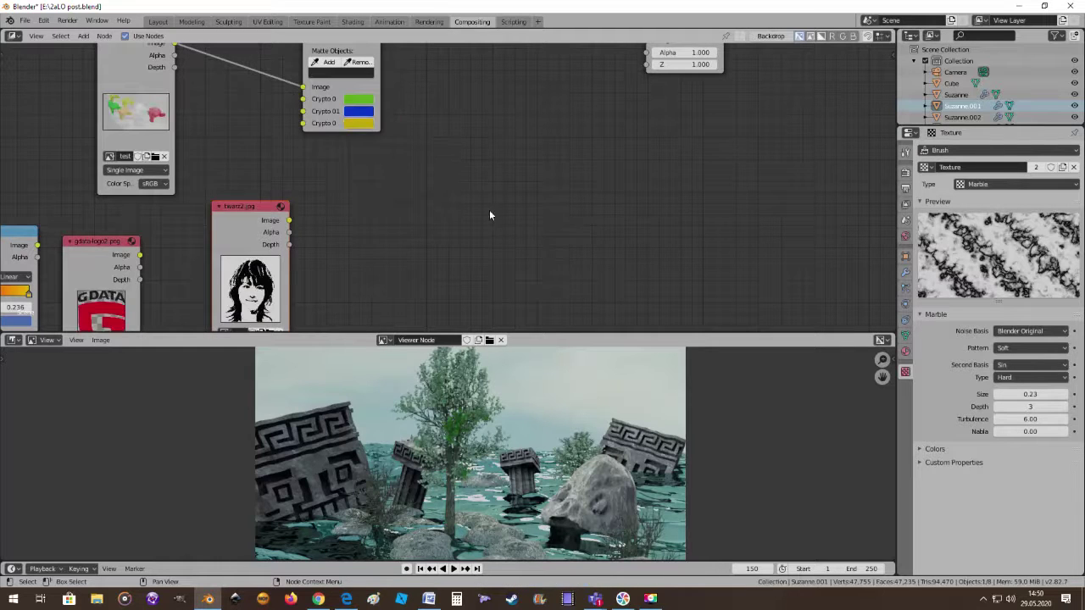
{"action": "mouse_move", "coordinate": [489, 215]}
{"action": "middle_mouse_down"}
{"action": "mouse_move", "coordinate": [562, 252]}
{"action": "mouse_move", "coordinate": [542, 296]}
{"action": "middle_mouse_up"}
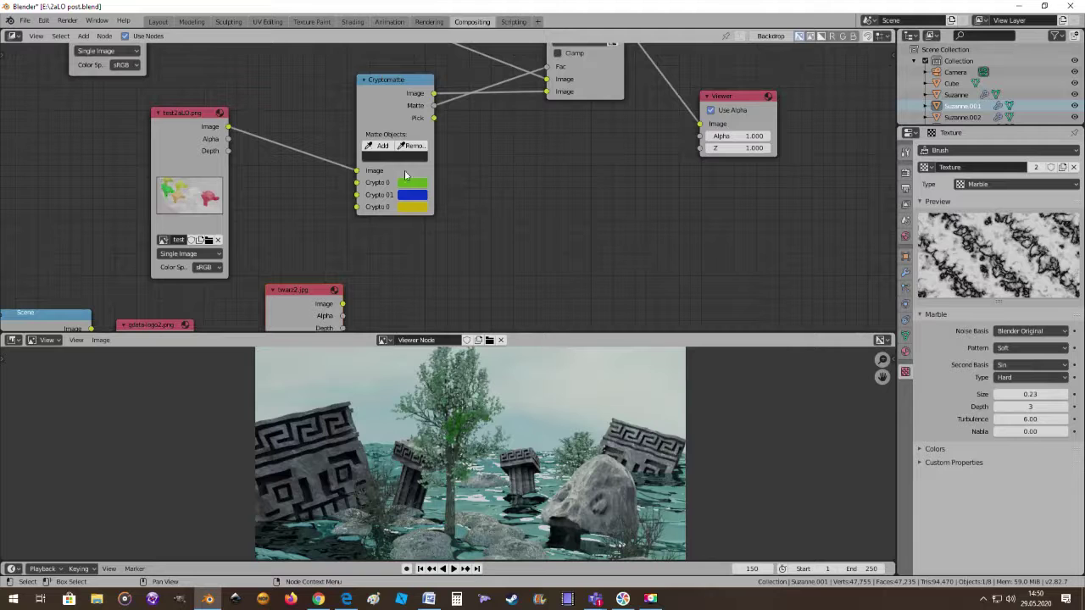
Sample two objects into the Cryptomatte matte list from the test2aLO preview
{"action": "left_click", "coordinate": [379, 146]}
{"action": "left_click", "coordinate": [174, 160]}
{"action": "left_click", "coordinate": [377, 146]}
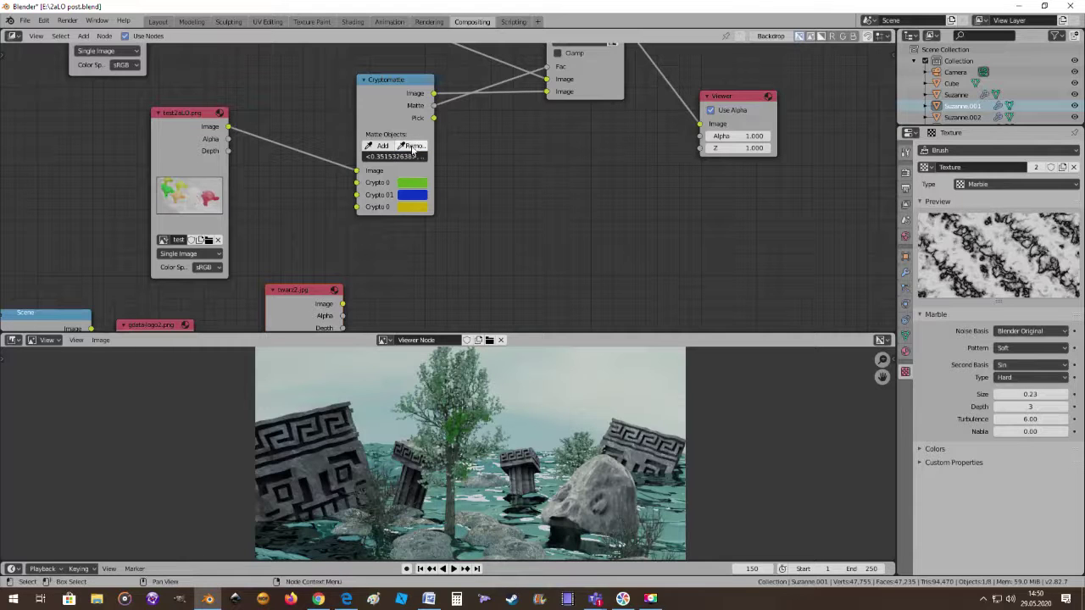
{"action": "left_click", "coordinate": [193, 152]}
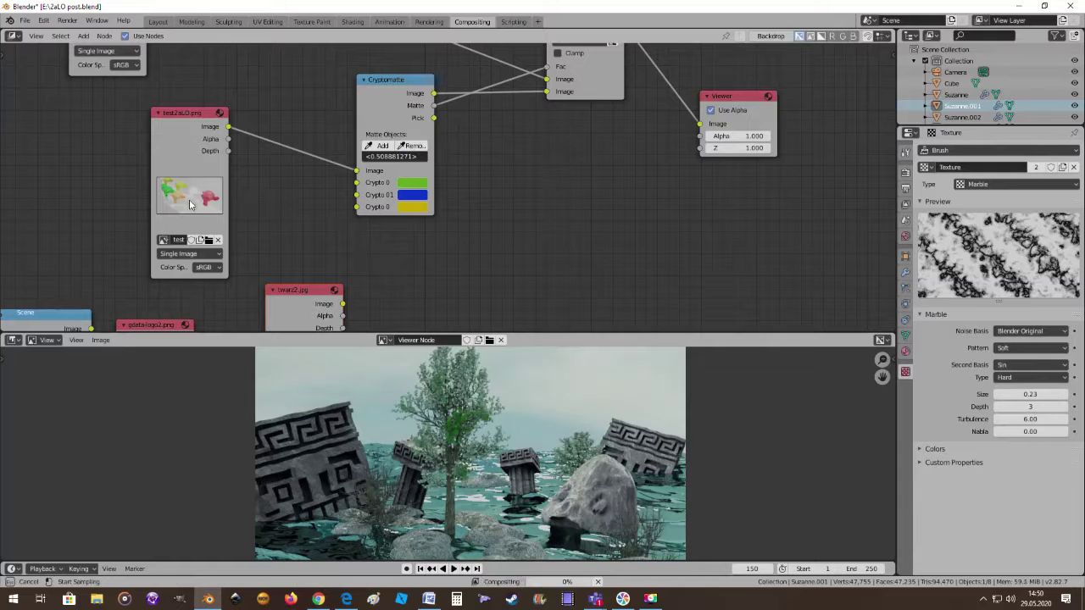
Clear the Matte Objects value and resample the object from the test2aLO render preview
{"action": "left_click", "coordinate": [418, 159]}
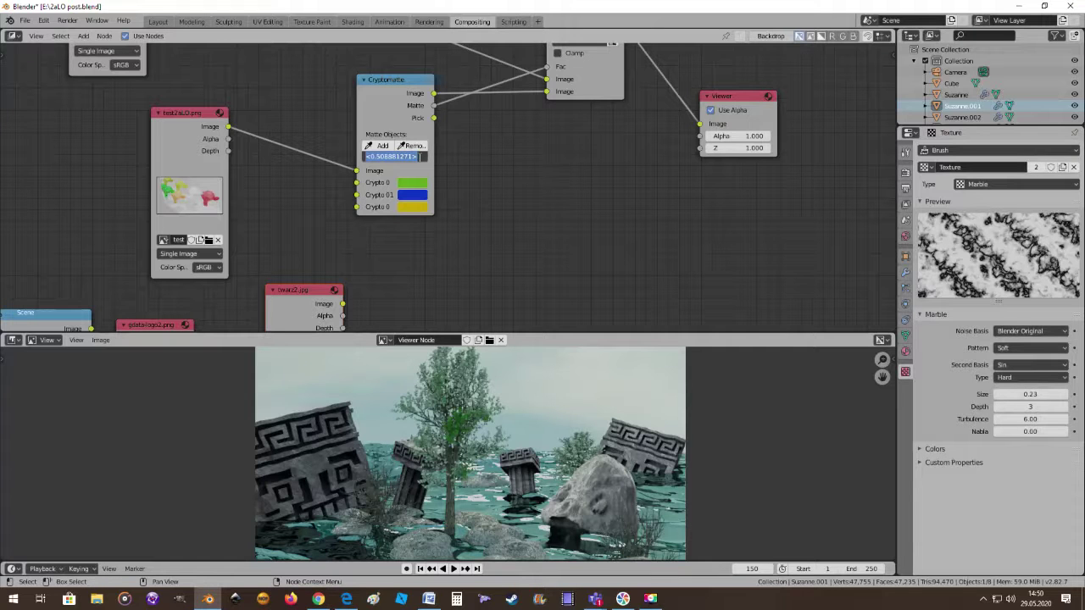
{"action": "key", "text": "BackSpace"}
{"action": "key", "text": "Return"}
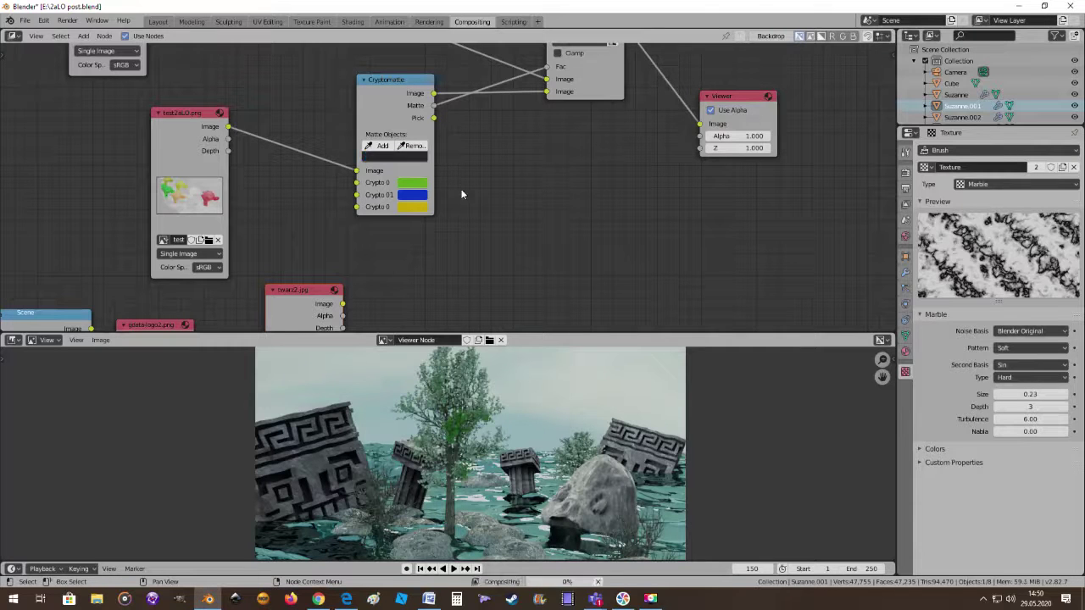
{"action": "left_click", "coordinate": [383, 146]}
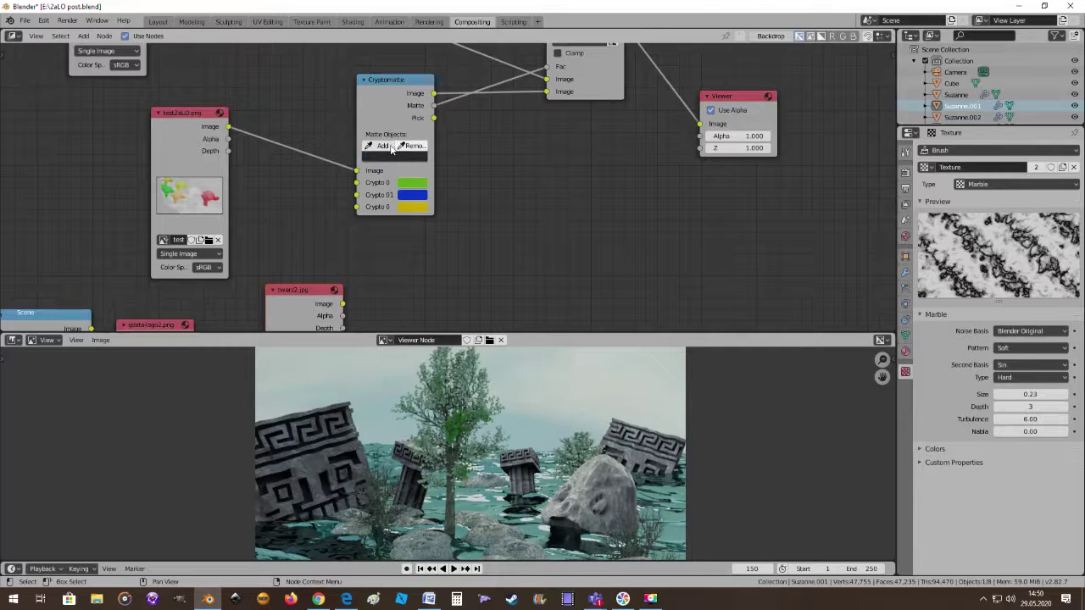
{"action": "left_click", "coordinate": [190, 197]}
{"action": "scroll", "coordinate": [373, 251], "scroll_direction": "down", "scroll_amount": 2}
{"action": "scroll", "coordinate": [296, 252], "scroll_direction": "down", "scroll_amount": 1}
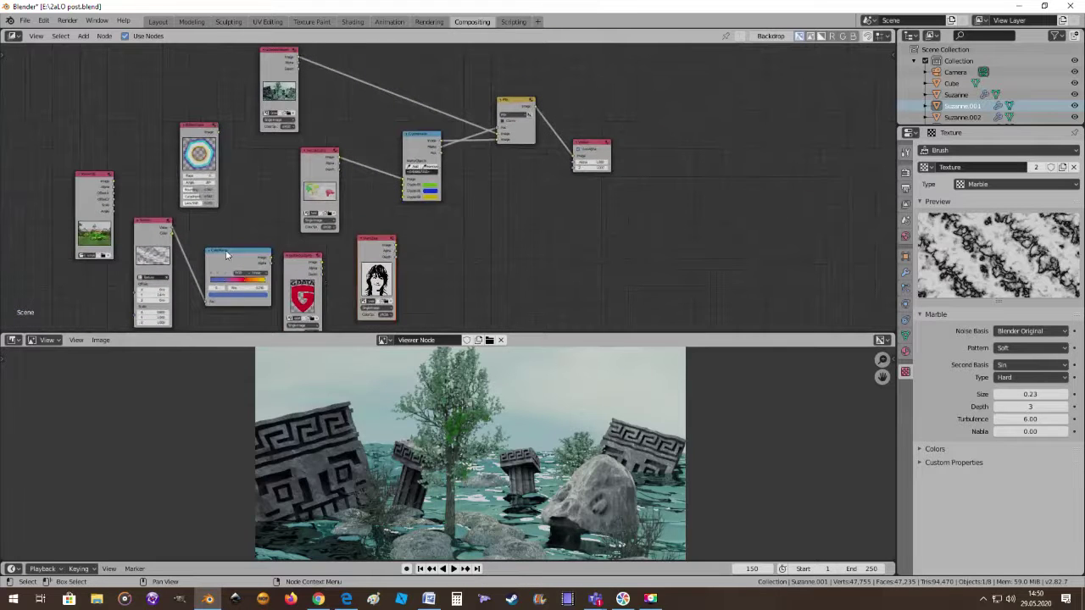
Rearrange the image and Cryptomatte nodes and link the G DATA image to Crypto 01
{"action": "scroll", "coordinate": [310, 262], "scroll_direction": "up", "scroll_amount": 2}
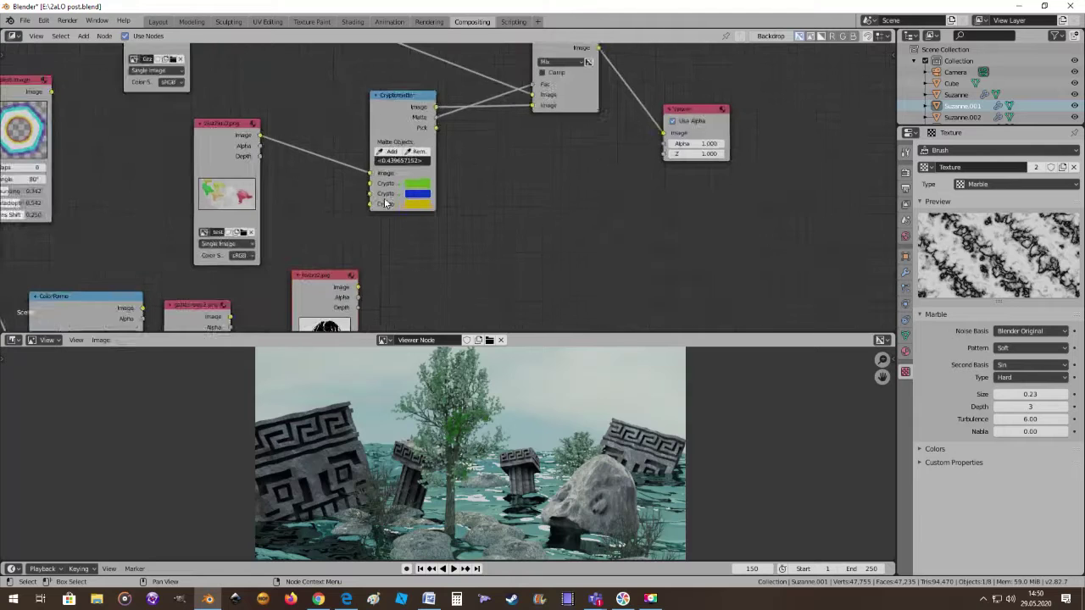
{"action": "scroll", "coordinate": [374, 219], "scroll_direction": "down", "scroll_amount": 1}
{"action": "left_click_drag", "start_coordinate": [250, 278], "coordinate": [270, 269]}
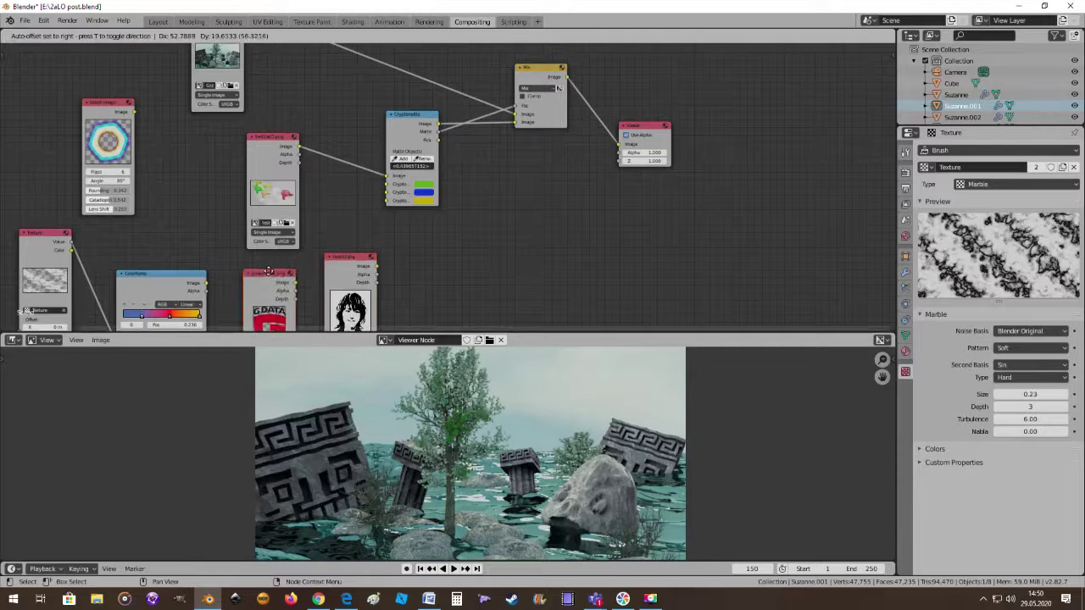
{"action": "mouse_move", "coordinate": [345, 260]}
{"action": "left_mouse_down"}
{"action": "mouse_move", "coordinate": [330, 256]}
{"action": "mouse_move", "coordinate": [386, 184]}
{"action": "left_mouse_up"}
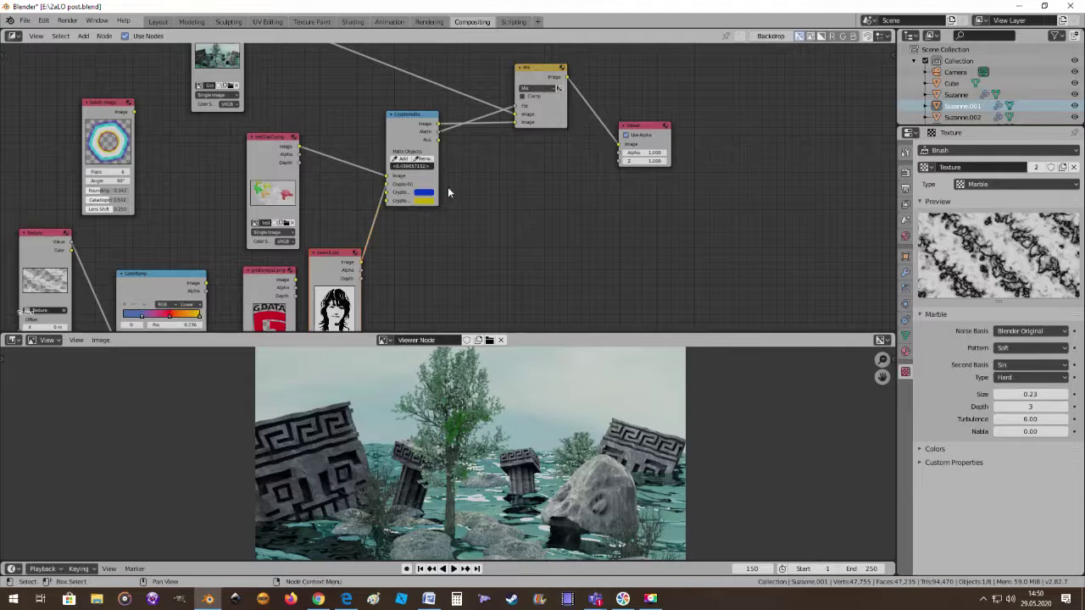
{"action": "left_click_drag", "start_coordinate": [415, 122], "coordinate": [457, 166]}
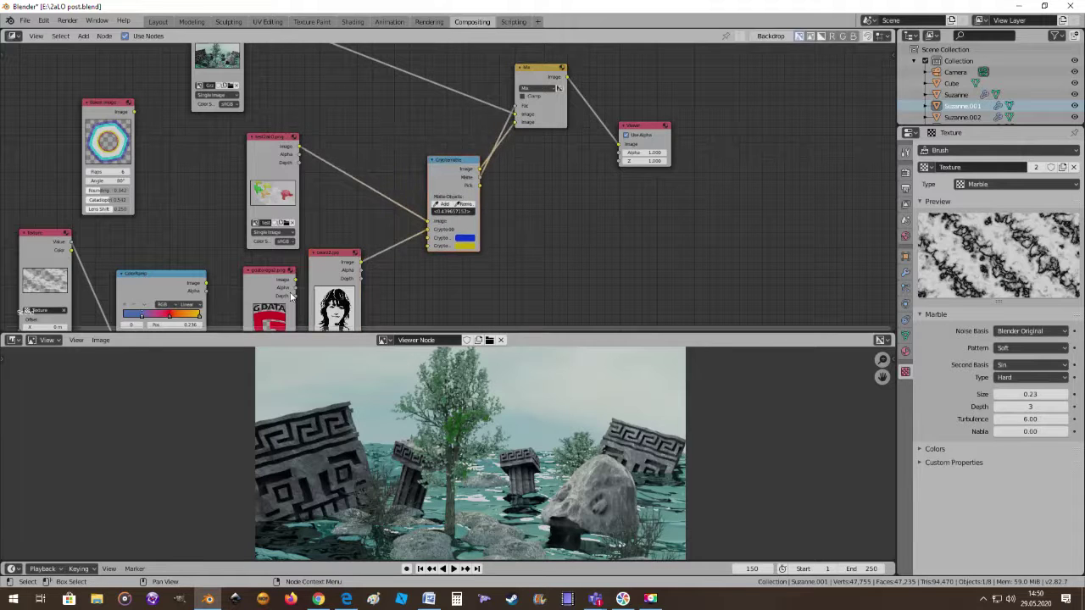
{"action": "left_click_drag", "start_coordinate": [296, 279], "coordinate": [428, 238]}
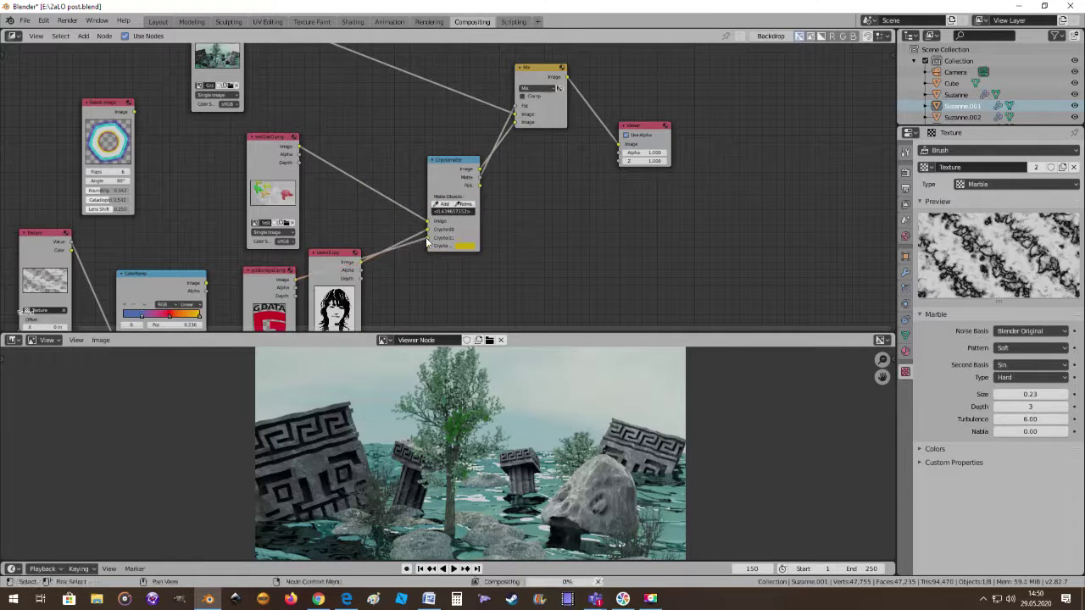
Link the ColorRamp image output into the Cryptomatte node and nudge the tesa22.png node down
{"action": "left_click_drag", "start_coordinate": [291, 270], "coordinate": [280, 293]}
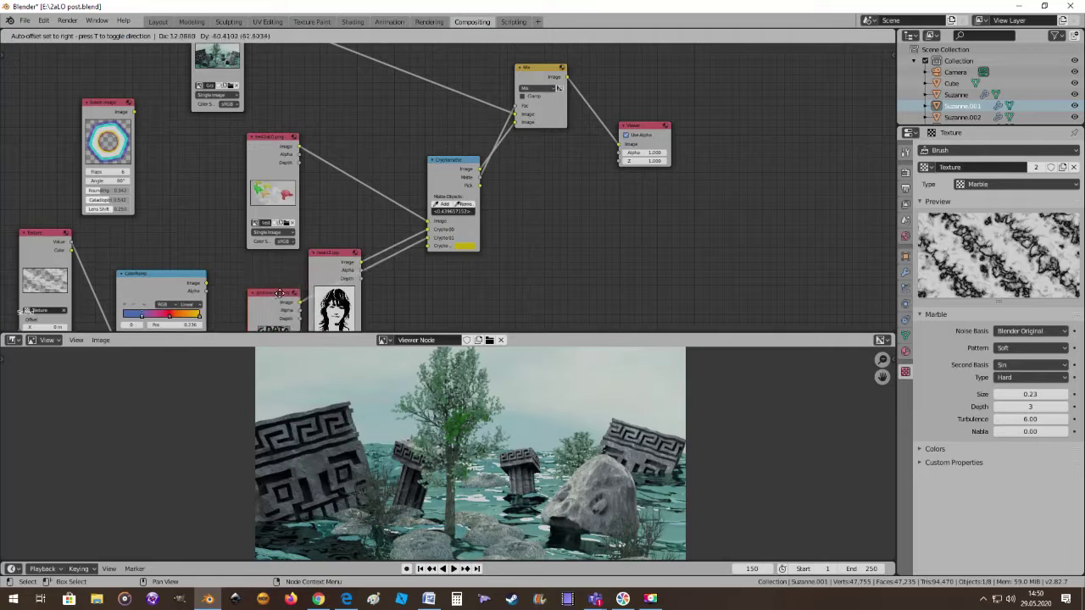
{"action": "left_click_drag", "start_coordinate": [321, 260], "coordinate": [321, 218]}
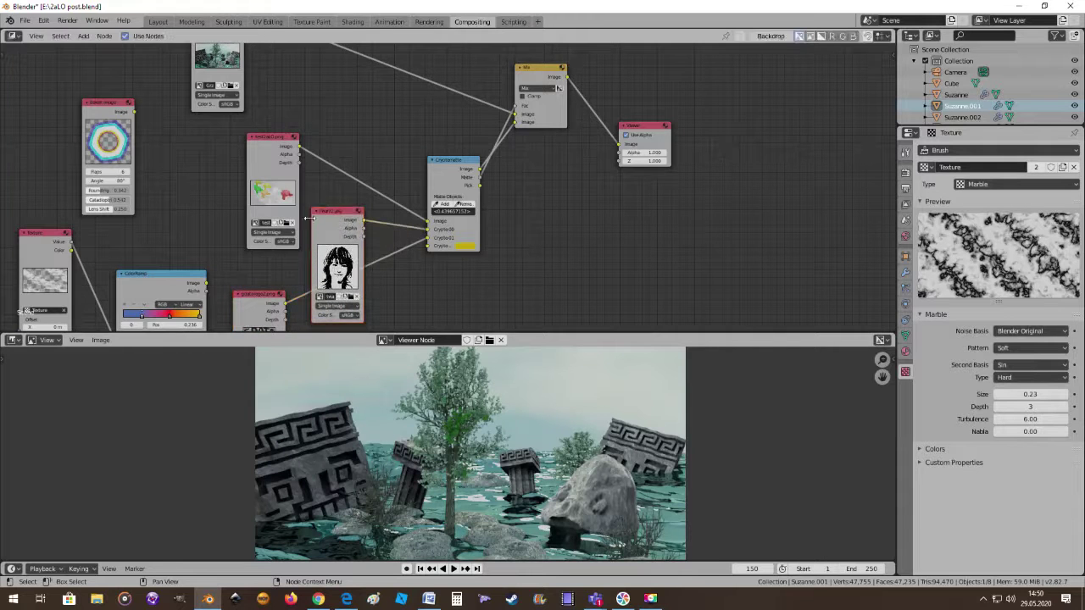
{"action": "key", "text": "Home"}
{"action": "scroll", "coordinate": [232, 271], "scroll_direction": "up", "scroll_amount": 1}
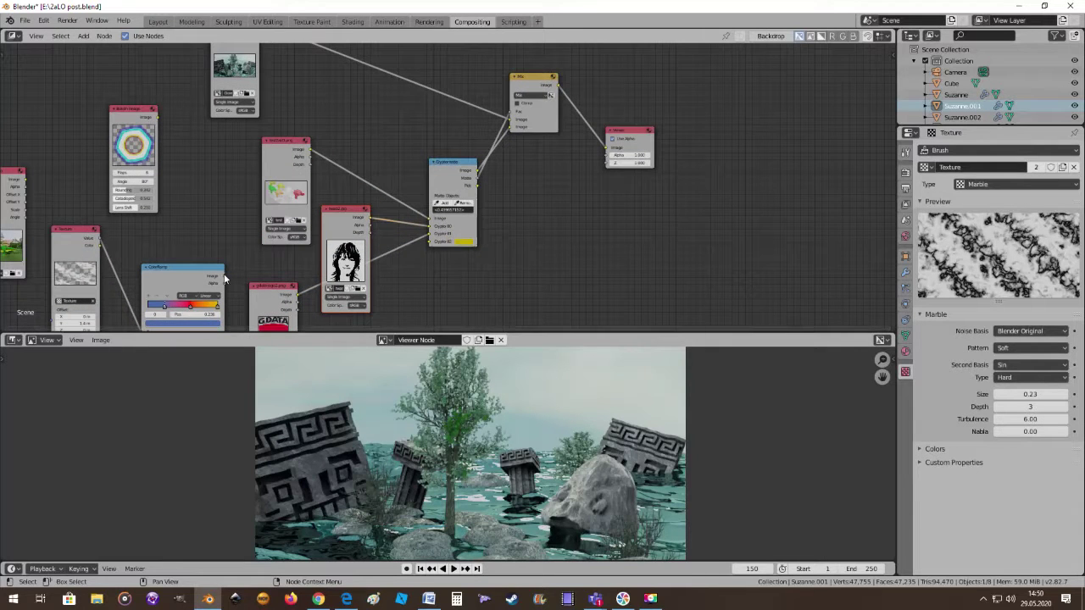
{"action": "left_click_drag", "start_coordinate": [225, 276], "coordinate": [428, 243]}
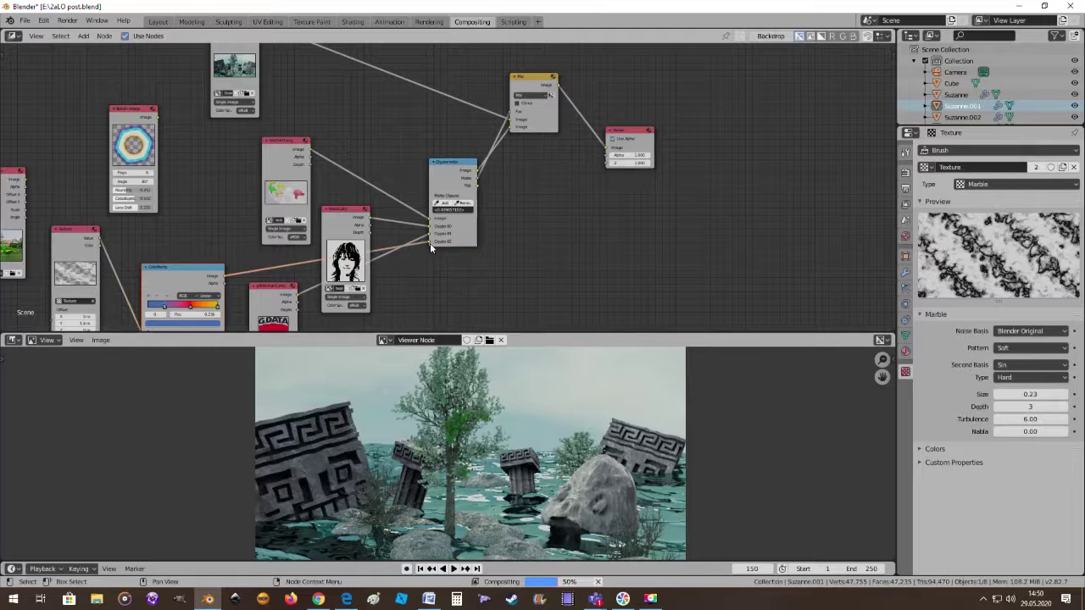
{"action": "scroll", "coordinate": [492, 267], "scroll_direction": "up", "scroll_amount": 2}
{"action": "middle_click_drag", "start_coordinate": [512, 272], "coordinate": [188, 174]}
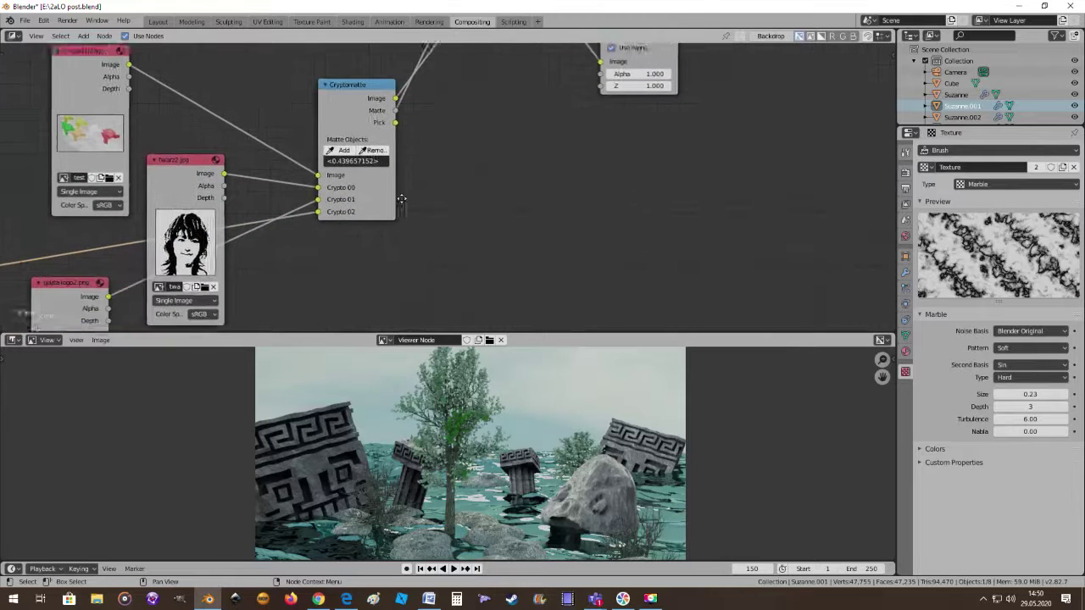
{"action": "left_click_drag", "start_coordinate": [178, 143], "coordinate": [177, 172]}
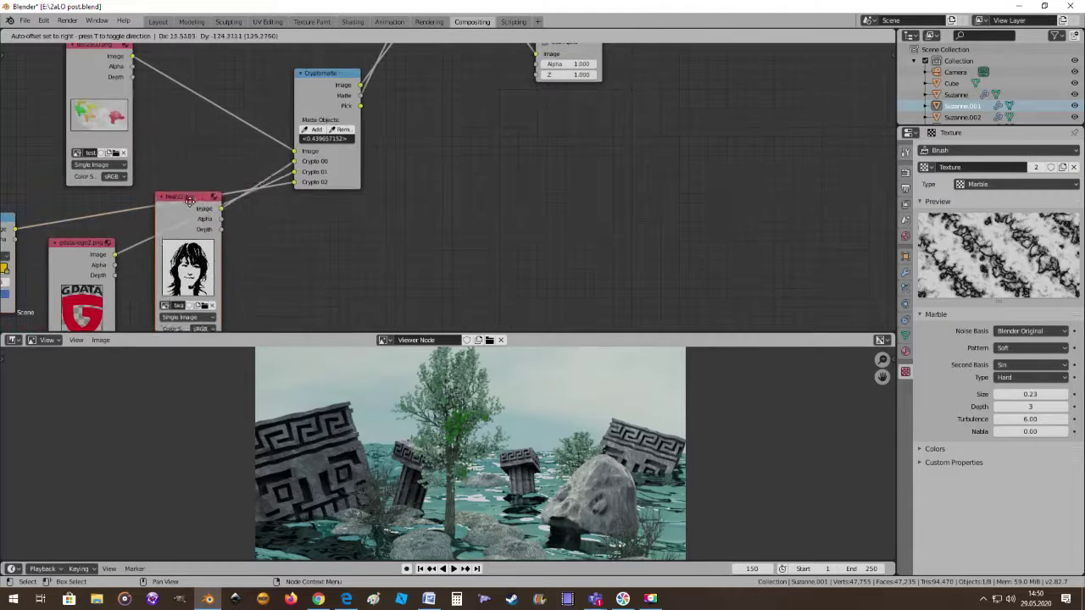
{"action": "scroll", "coordinate": [374, 229], "scroll_direction": "down", "scroll_amount": 2}
Switch the Mix node's blend type to Add
{"action": "middle_click_drag", "start_coordinate": [374, 229], "coordinate": [392, 285]}
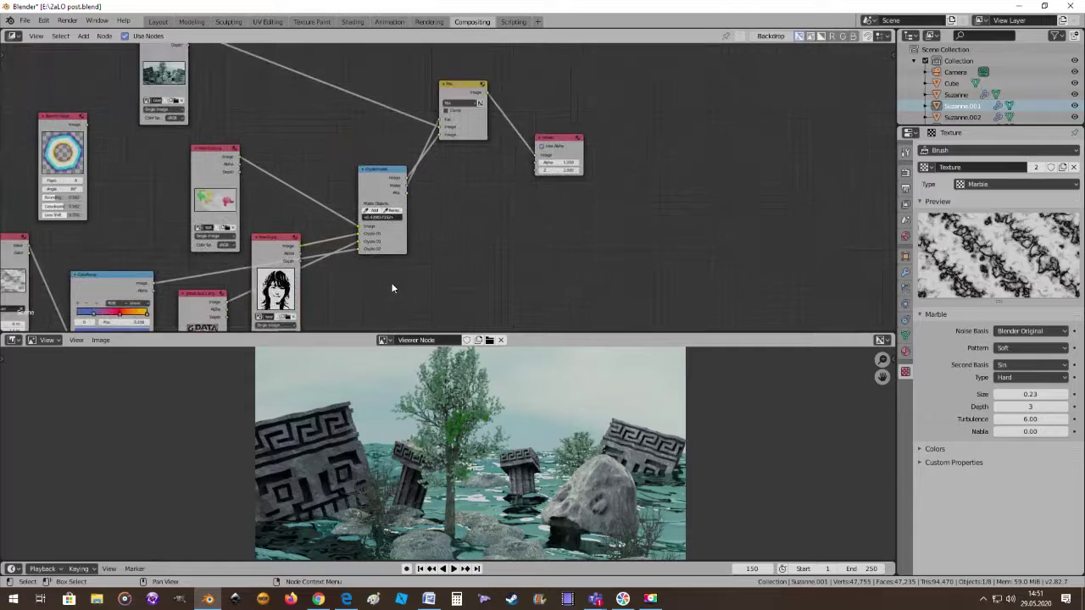
{"action": "scroll", "coordinate": [439, 247], "scroll_direction": "up", "scroll_amount": 1}
{"action": "middle_click_drag", "start_coordinate": [455, 245], "coordinate": [466, 248]}
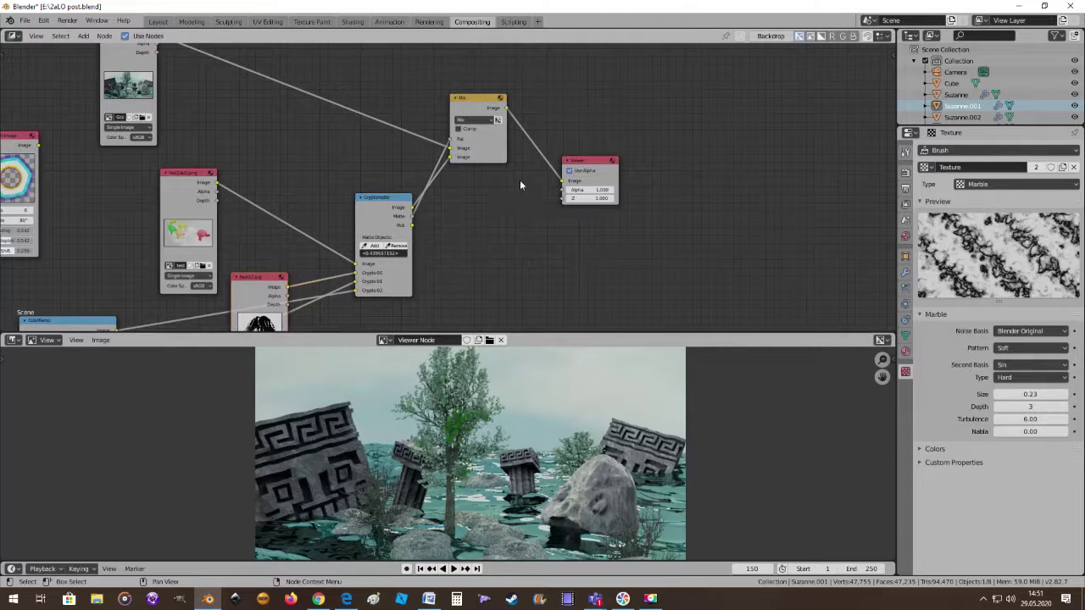
{"action": "scroll", "coordinate": [506, 151], "scroll_direction": "up", "scroll_amount": 2}
{"action": "scroll", "coordinate": [510, 119], "scroll_direction": "down", "scroll_amount": 1}
{"action": "left_click", "coordinate": [509, 96]}
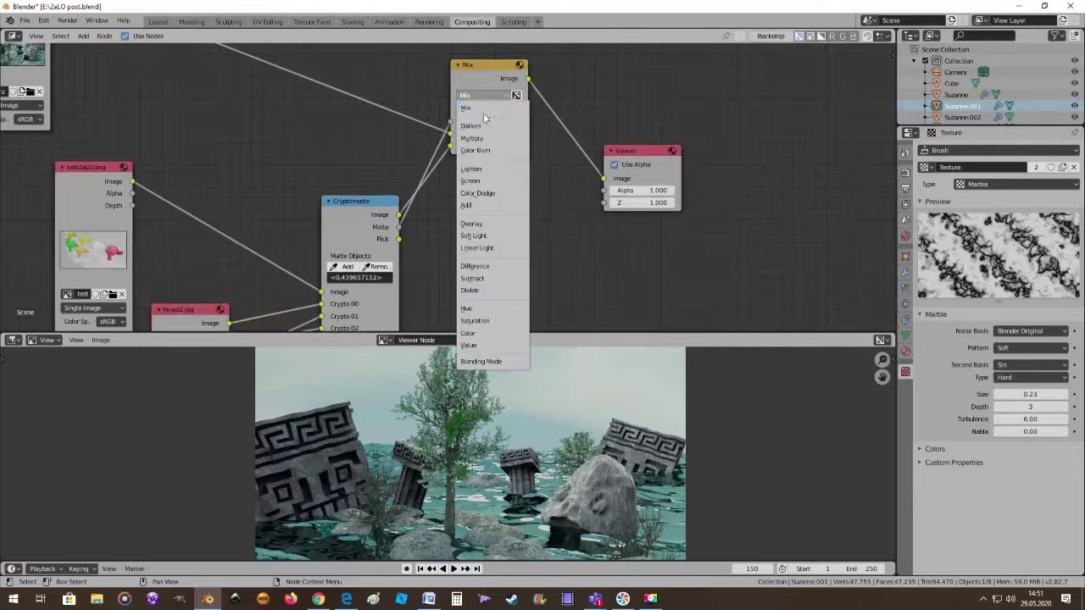
{"action": "left_click", "coordinate": [477, 205]}
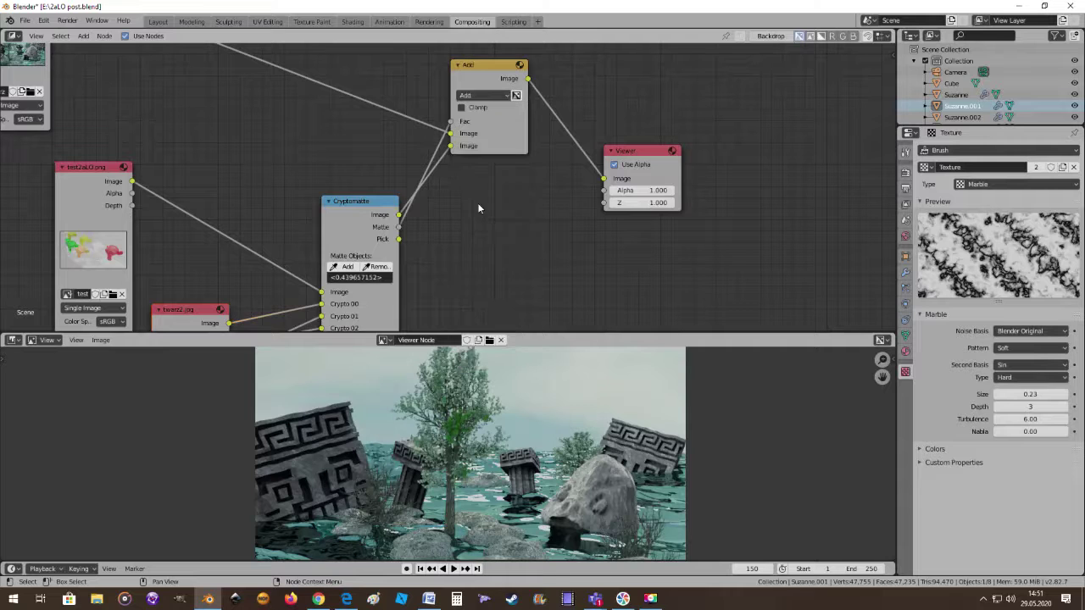
Move the Cryptomatte node up slightly and nudge the portrait image node right and down
{"action": "mouse_move", "coordinate": [445, 239]}
{"action": "middle_mouse_down"}
{"action": "mouse_move", "coordinate": [466, 153]}
{"action": "mouse_move", "coordinate": [395, 218]}
{"action": "middle_mouse_up"}
{"action": "scroll", "coordinate": [466, 153], "scroll_direction": "up", "scroll_amount": 1}
{"action": "scroll", "coordinate": [466, 154], "scroll_direction": "down", "scroll_amount": 1}
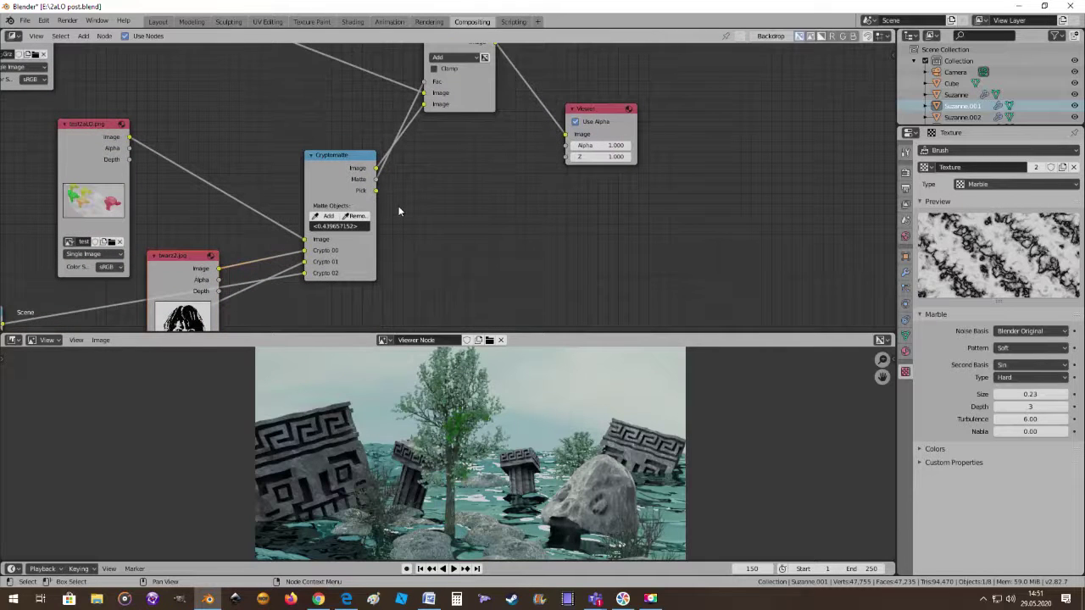
{"action": "middle_click_drag", "start_coordinate": [480, 156], "coordinate": [504, 187]}
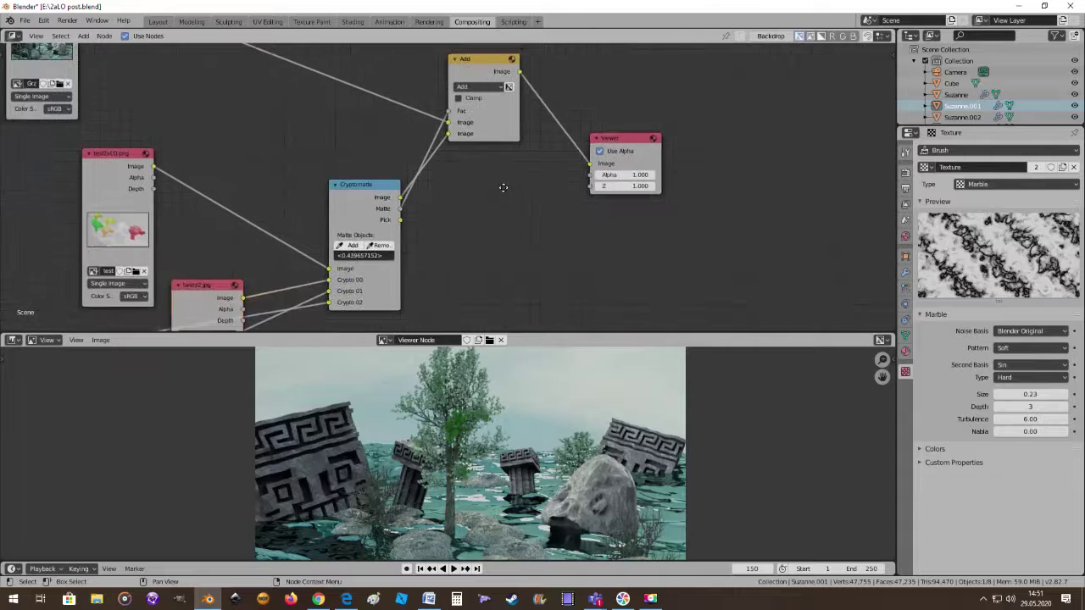
{"action": "left_click_drag", "start_coordinate": [367, 196], "coordinate": [360, 166]}
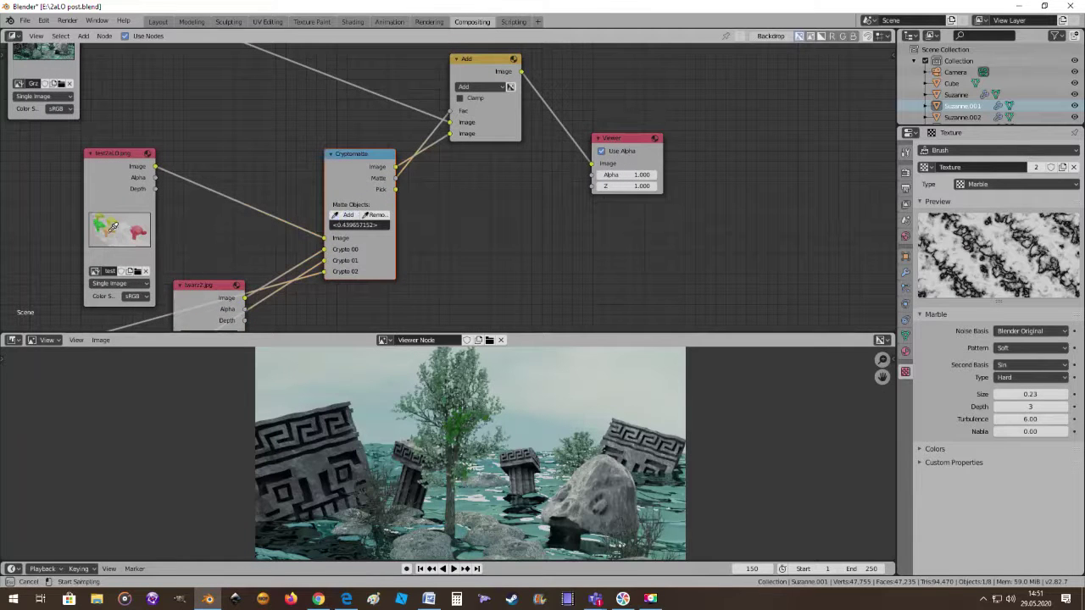
{"action": "mouse_move", "coordinate": [453, 275]}
{"action": "middle_mouse_down"}
{"action": "mouse_move", "coordinate": [531, 249]}
{"action": "mouse_move", "coordinate": [613, 188]}
{"action": "middle_mouse_up"}
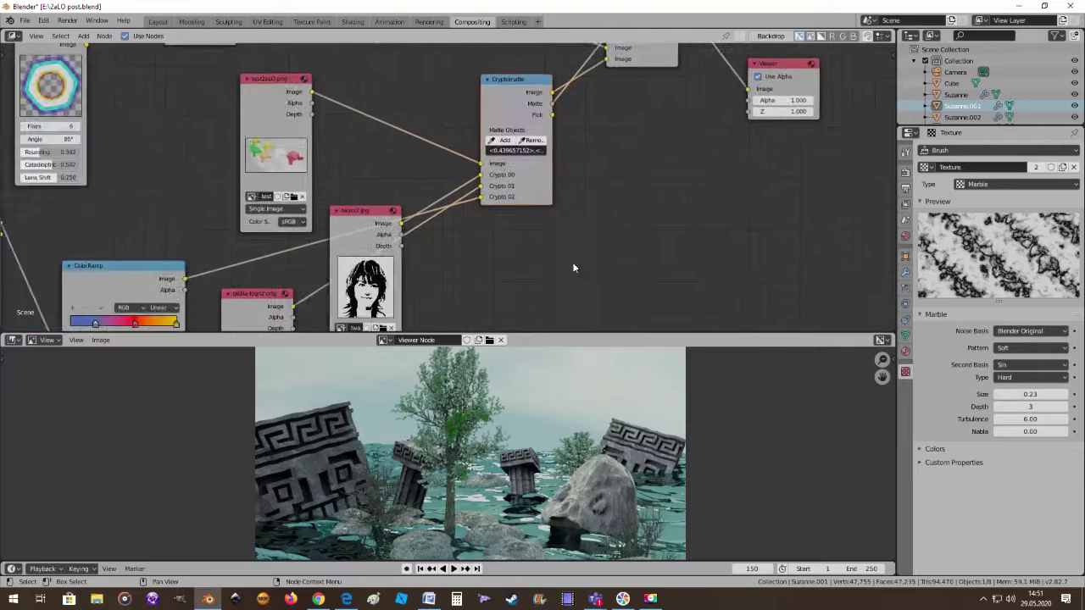
{"action": "middle_click_drag", "start_coordinate": [358, 220], "coordinate": [370, 165]}
{"action": "left_click_drag", "start_coordinate": [371, 158], "coordinate": [392, 169]}
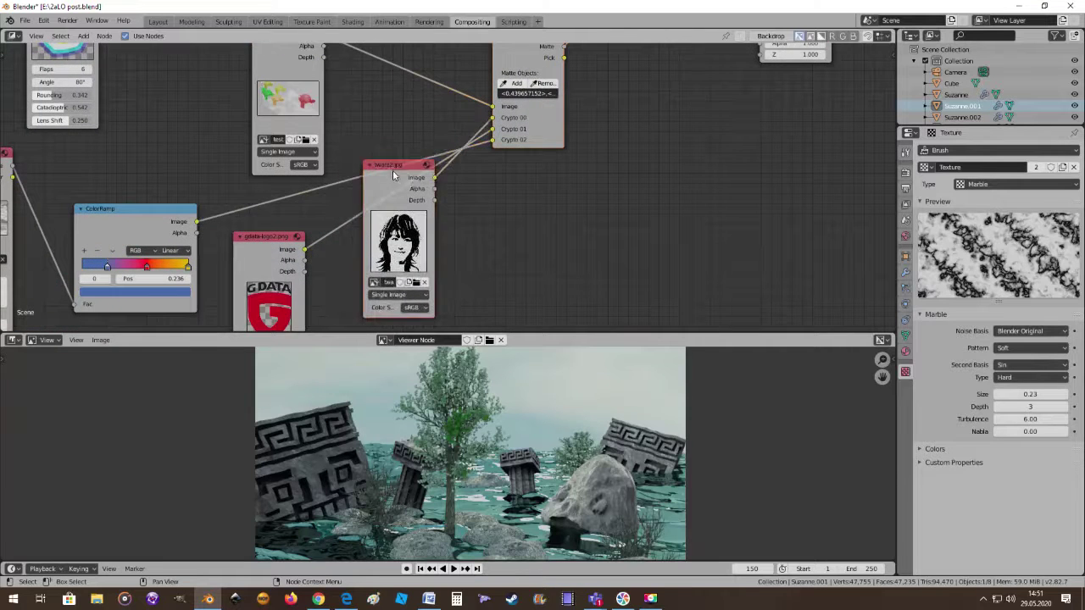
Shift the Add node to the right
{"action": "scroll", "coordinate": [520, 259], "scroll_direction": "down", "scroll_amount": 2}
{"action": "scroll", "coordinate": [513, 257], "scroll_direction": "down", "scroll_amount": 2}
{"action": "scroll", "coordinate": [508, 252], "scroll_direction": "up", "scroll_amount": 1}
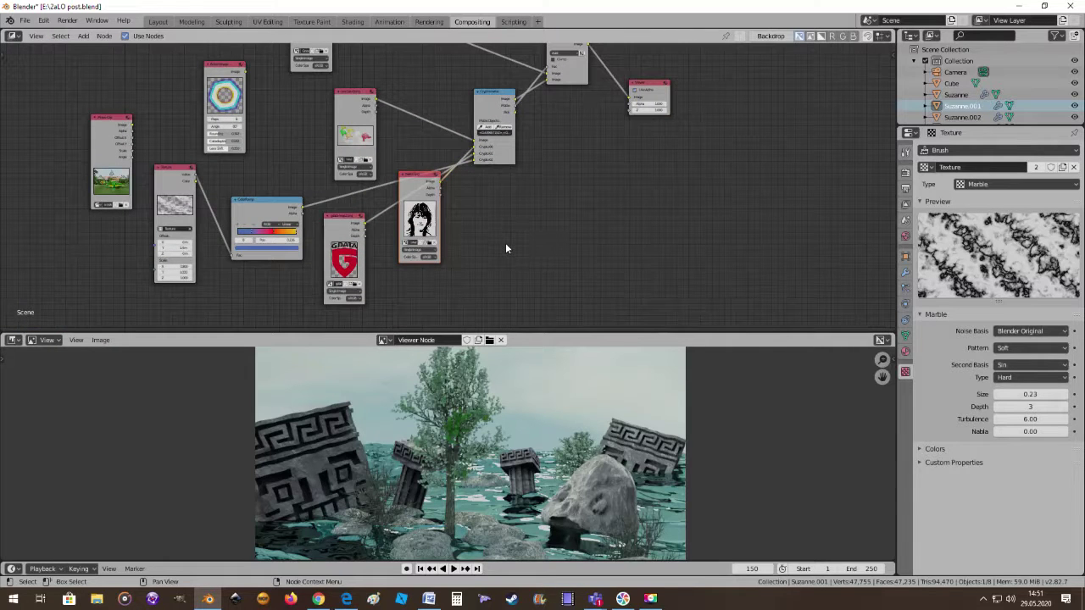
{"action": "middle_click_drag", "start_coordinate": [655, 215], "coordinate": [552, 273]}
{"action": "middle_click_drag", "start_coordinate": [464, 202], "coordinate": [464, 226]}
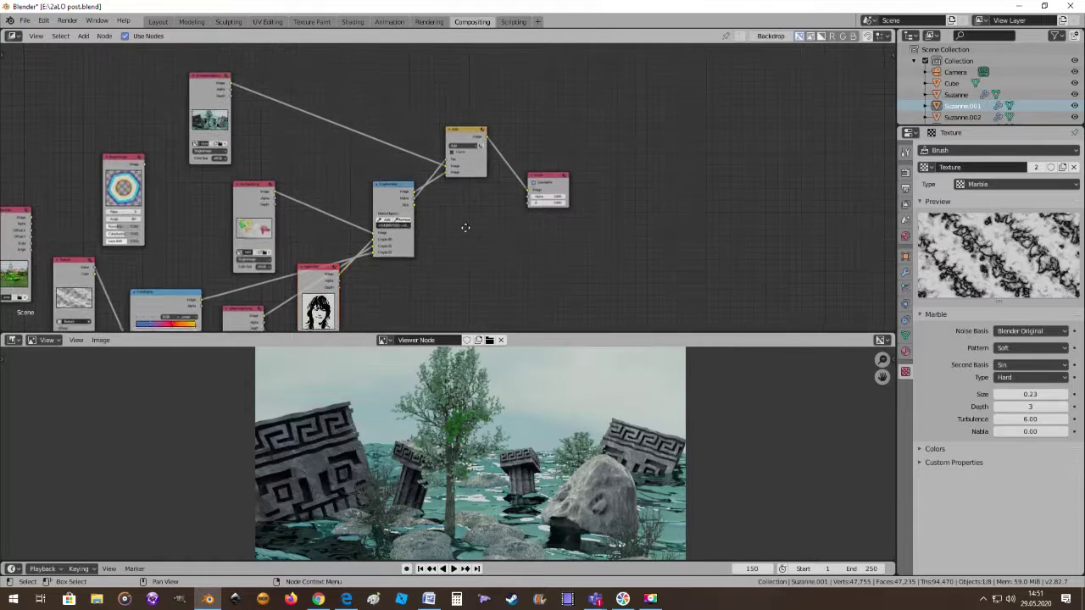
{"action": "mouse_move", "coordinate": [472, 136]}
{"action": "left_mouse_down"}
{"action": "mouse_move", "coordinate": [500, 130]}
{"action": "mouse_move", "coordinate": [492, 162]}
{"action": "left_mouse_up"}
{"action": "scroll", "coordinate": [495, 204], "scroll_direction": "up", "scroll_amount": 1}
{"action": "scroll", "coordinate": [492, 182], "scroll_direction": "up", "scroll_amount": 1}
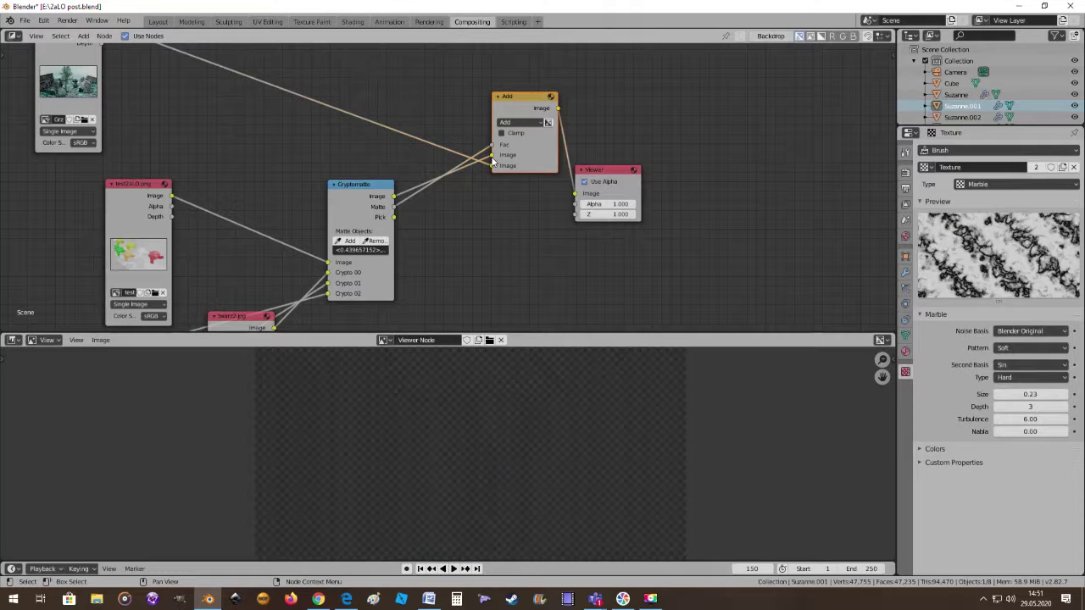
Reconnect image links into the Add node and try, then remove, a Pick-to-Viewer alpha link
{"action": "left_click_drag", "start_coordinate": [495, 169], "coordinate": [493, 165]}
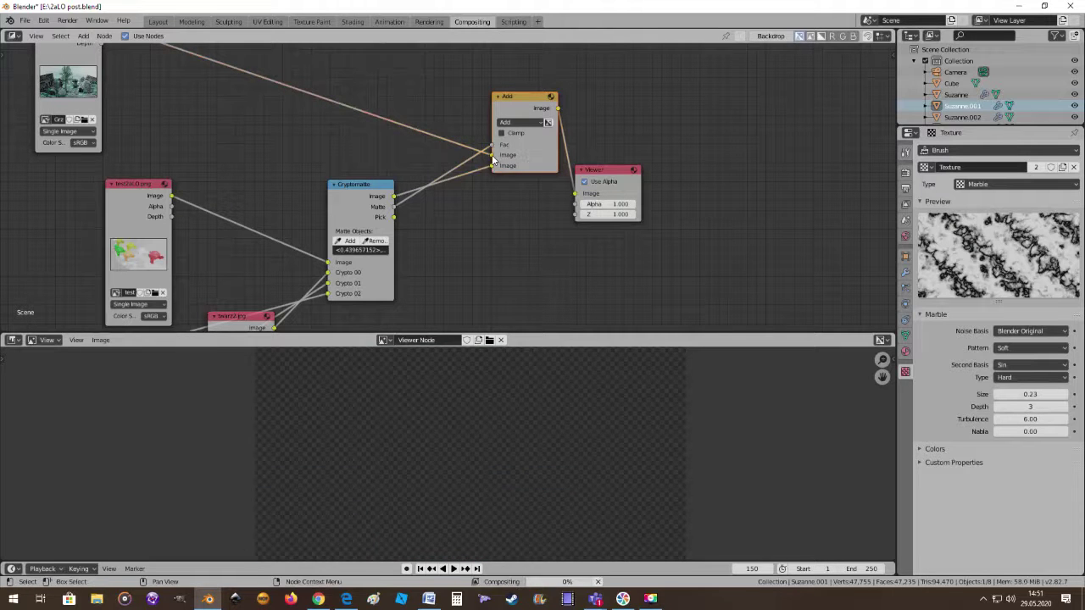
{"action": "left_click_drag", "start_coordinate": [394, 217], "coordinate": [575, 205]}
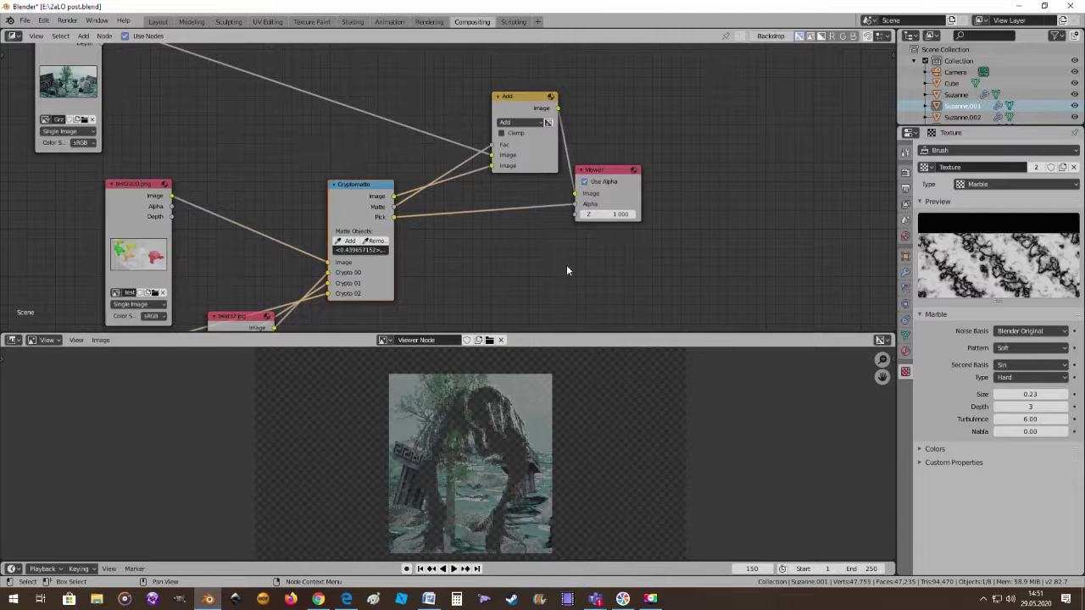
{"action": "mouse_move", "coordinate": [478, 278]}
{"action": "middle_mouse_down"}
{"action": "mouse_move", "coordinate": [528, 200]}
{"action": "mouse_move", "coordinate": [528, 234]}
{"action": "middle_mouse_up"}
{"action": "scroll", "coordinate": [529, 215], "scroll_direction": "up", "scroll_amount": 1}
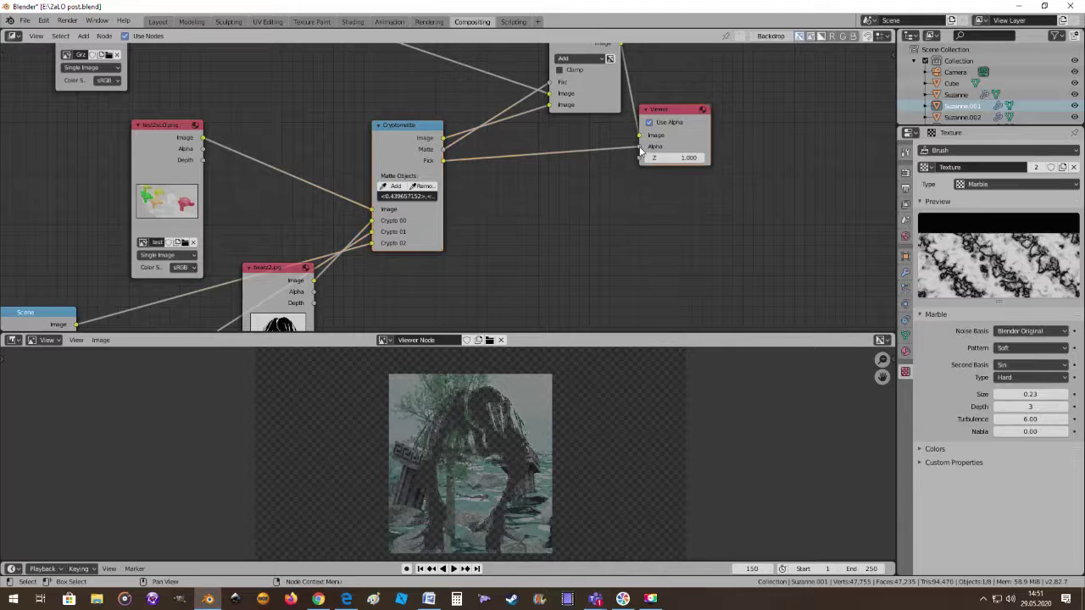
{"action": "left_click_drag", "start_coordinate": [642, 151], "coordinate": [640, 146]}
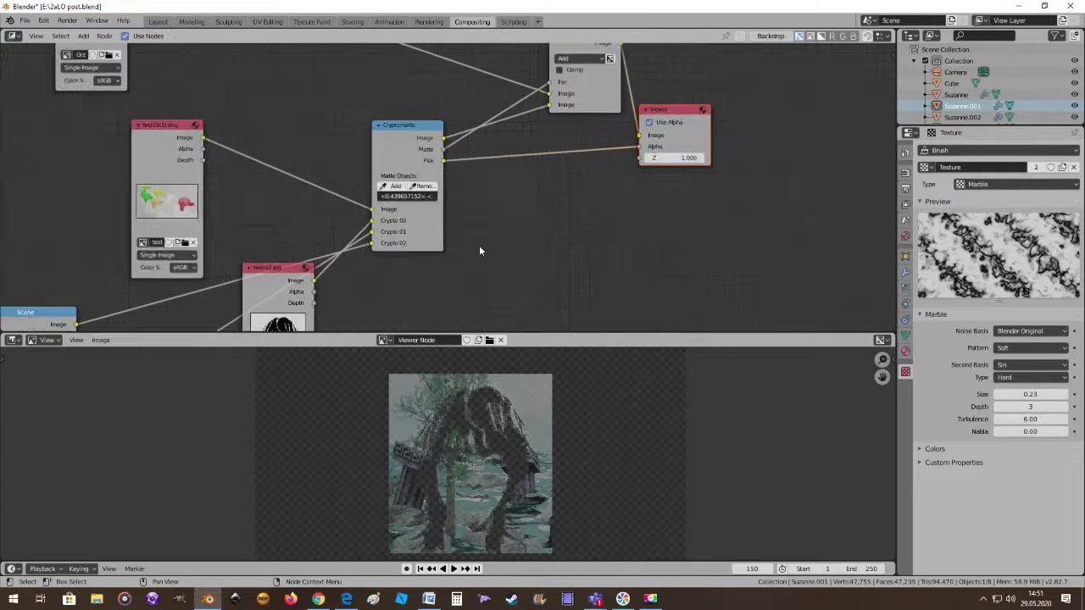
Move the twarz2 node up and slide the ColorRamp's right stop to 0.300
{"action": "mouse_move", "coordinate": [479, 251]}
{"action": "middle_mouse_down"}
{"action": "mouse_move", "coordinate": [547, 182]}
{"action": "mouse_move", "coordinate": [500, 271]}
{"action": "mouse_move", "coordinate": [460, 310]}
{"action": "mouse_move", "coordinate": [488, 246]}
{"action": "mouse_move", "coordinate": [468, 247]}
{"action": "mouse_move", "coordinate": [561, 206]}
{"action": "mouse_move", "coordinate": [521, 218]}
{"action": "middle_mouse_up"}
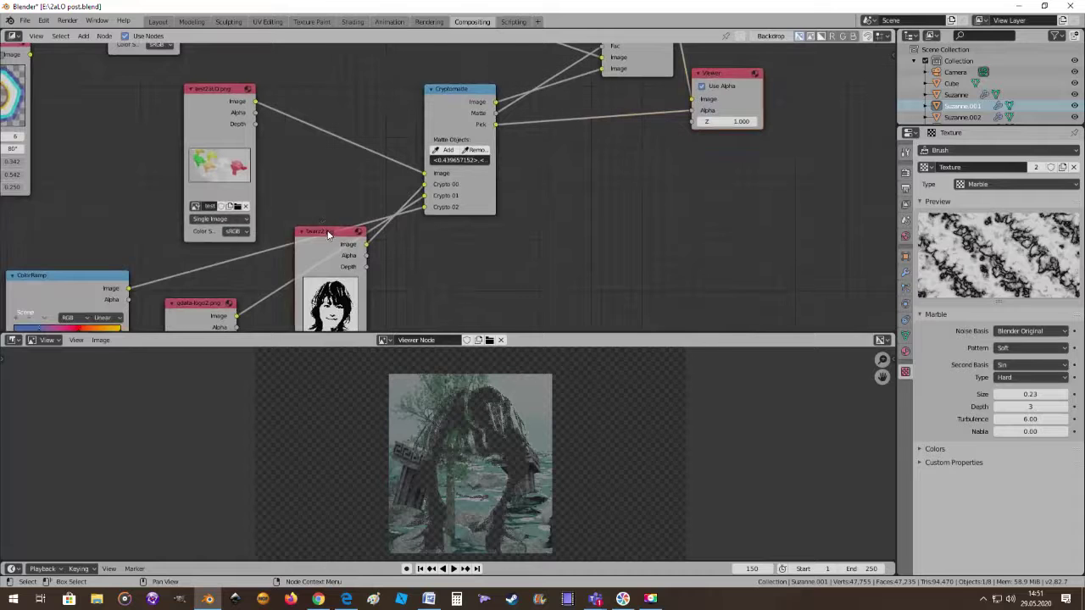
{"action": "mouse_move", "coordinate": [329, 235]}
{"action": "left_mouse_down"}
{"action": "mouse_move", "coordinate": [310, 175]}
{"action": "mouse_move", "coordinate": [322, 198]}
{"action": "left_mouse_up"}
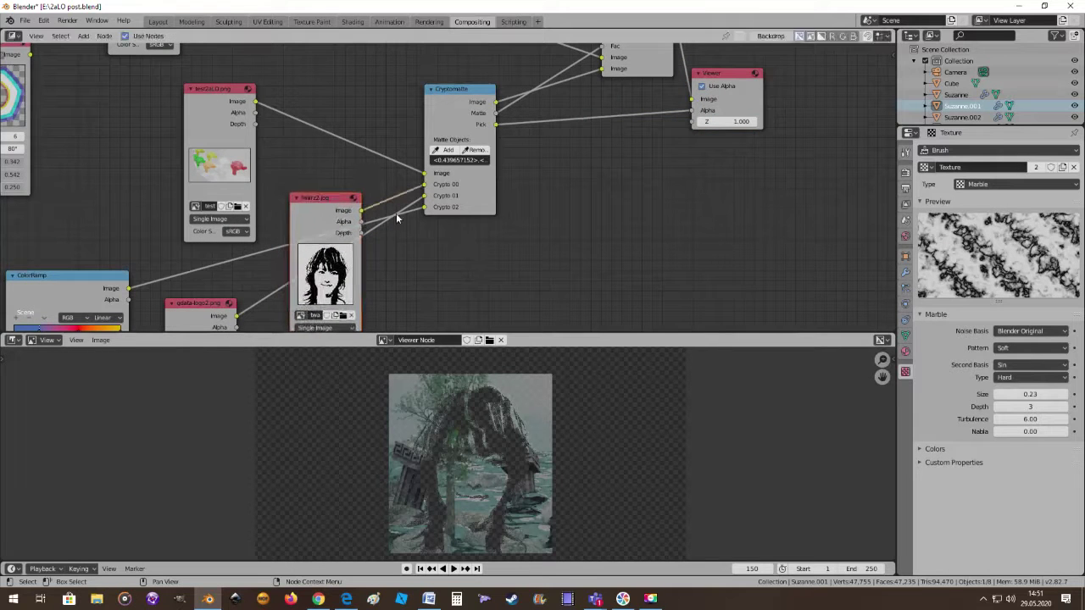
{"action": "mouse_move", "coordinate": [446, 275]}
{"action": "middle_mouse_down"}
{"action": "mouse_move", "coordinate": [523, 220]}
{"action": "mouse_move", "coordinate": [523, 209]}
{"action": "middle_mouse_up"}
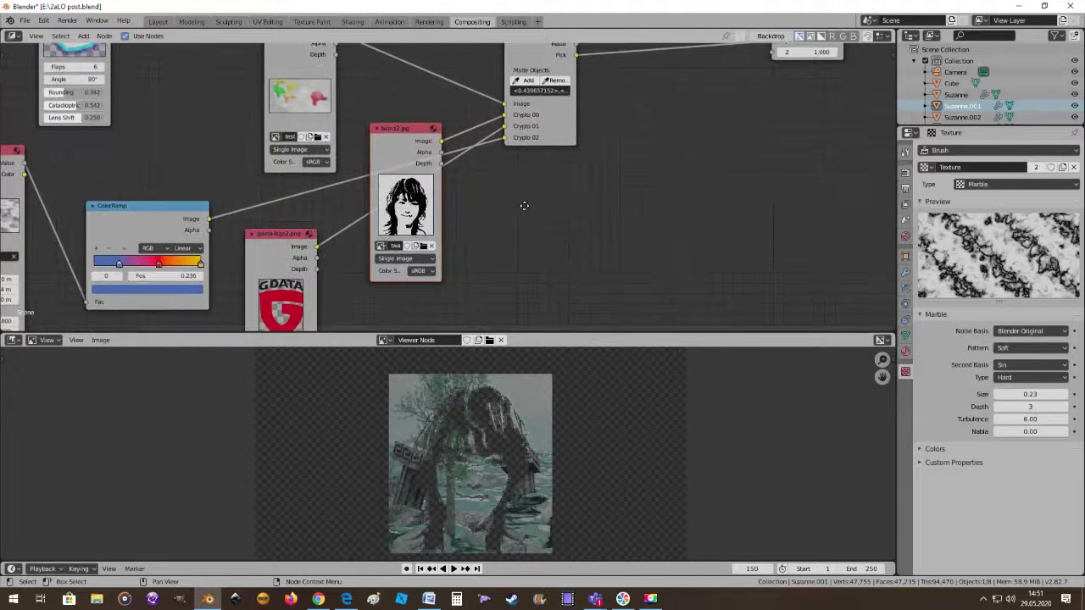
{"action": "left_click_drag", "start_coordinate": [202, 267], "coordinate": [124, 266]}
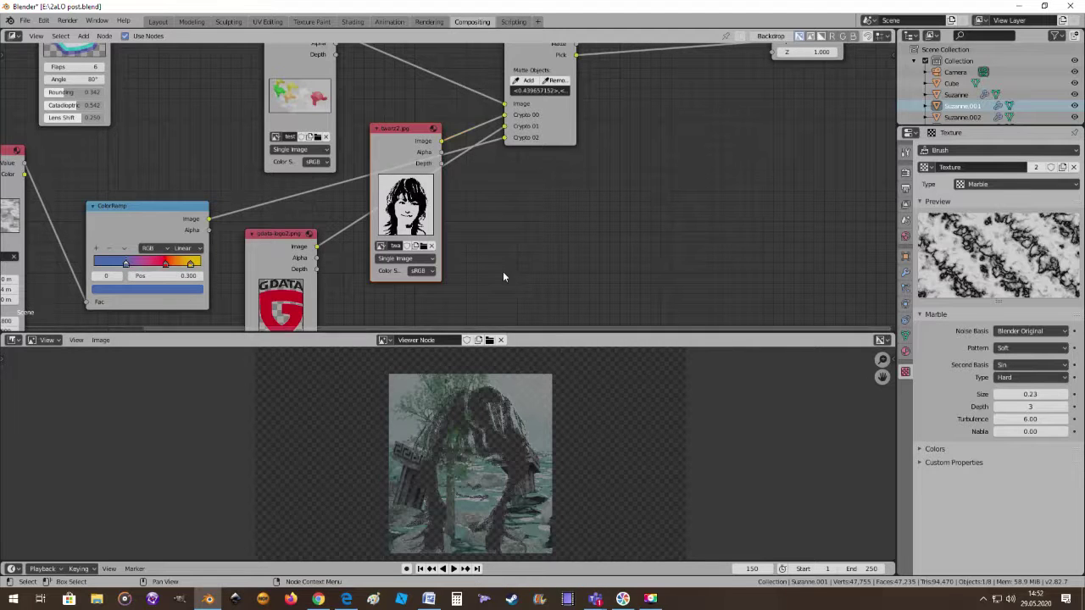
Connect a link into the Cryptomatte Crypto inputs so G DATA shows in the viewer
{"action": "scroll", "coordinate": [508, 250], "scroll_direction": "down", "scroll_amount": 1}
{"action": "mouse_move", "coordinate": [519, 248]}
{"action": "middle_mouse_down"}
{"action": "mouse_move", "coordinate": [467, 269]}
{"action": "mouse_move", "coordinate": [383, 248]}
{"action": "mouse_move", "coordinate": [415, 226]}
{"action": "middle_mouse_up"}
{"action": "left_click_drag", "start_coordinate": [374, 166], "coordinate": [372, 143]}
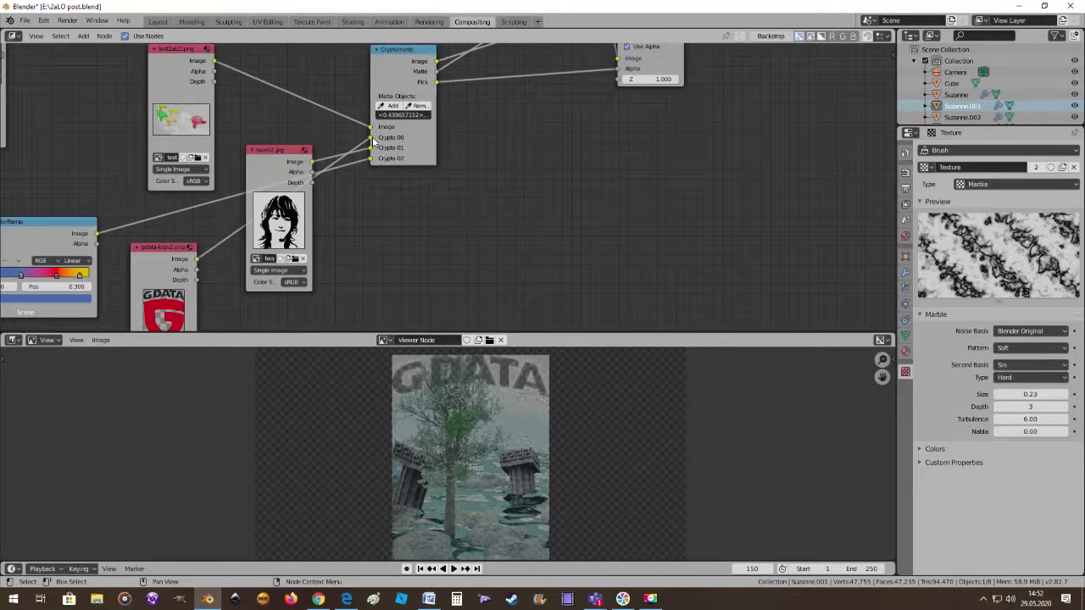
{"action": "middle_click_drag", "start_coordinate": [555, 138], "coordinate": [509, 219]}
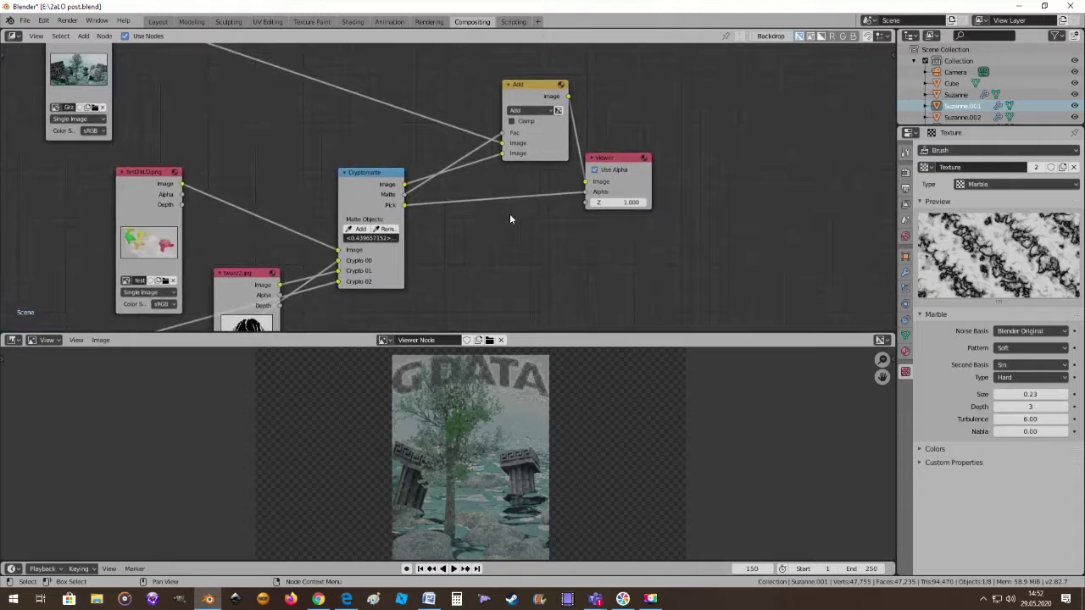
Set the Add node's blend mode to Mix after briefly trying Lighten
{"action": "left_click", "coordinate": [542, 111]}
{"action": "left_click", "coordinate": [532, 124]}
{"action": "left_click", "coordinate": [546, 111]}
{"action": "left_click", "coordinate": [533, 172]}
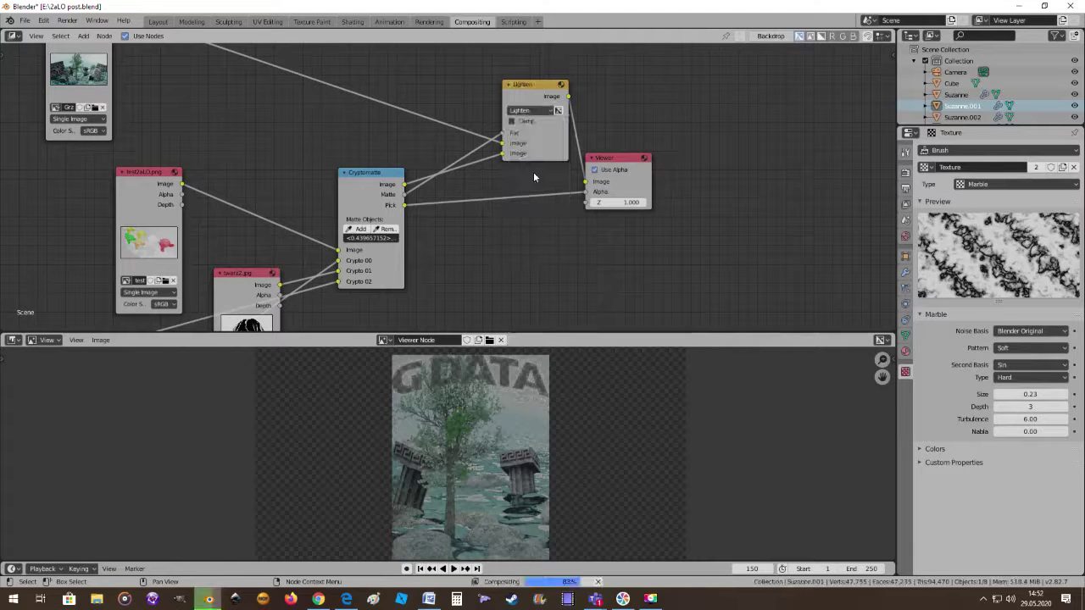
{"action": "left_click", "coordinate": [537, 115]}
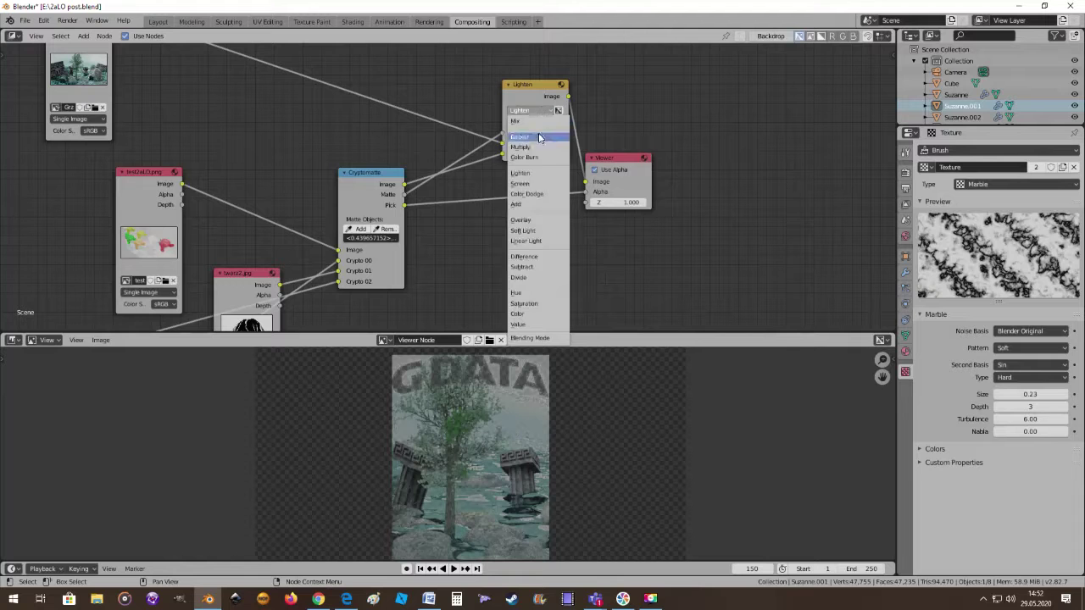
{"action": "left_click", "coordinate": [535, 124]}
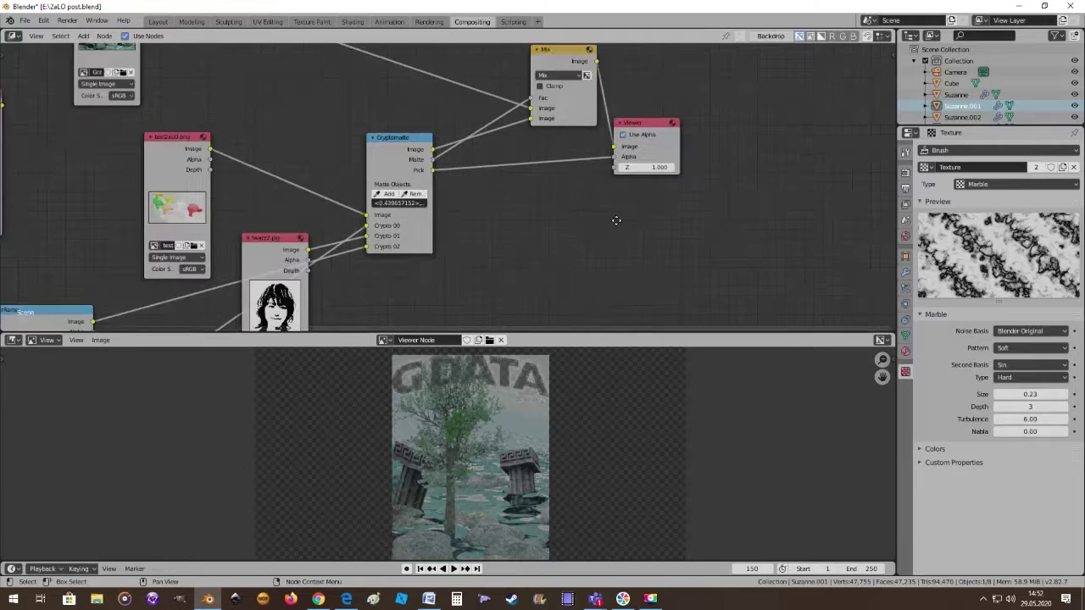
Start the Cryptomatte matte eyedropper and cancel it without adding an object
{"action": "middle_click_drag", "start_coordinate": [542, 210], "coordinate": [575, 247]}
{"action": "scroll", "coordinate": [575, 241], "scroll_direction": "up", "scroll_amount": 1}
{"action": "scroll", "coordinate": [508, 402], "scroll_direction": "up", "scroll_amount": 2}
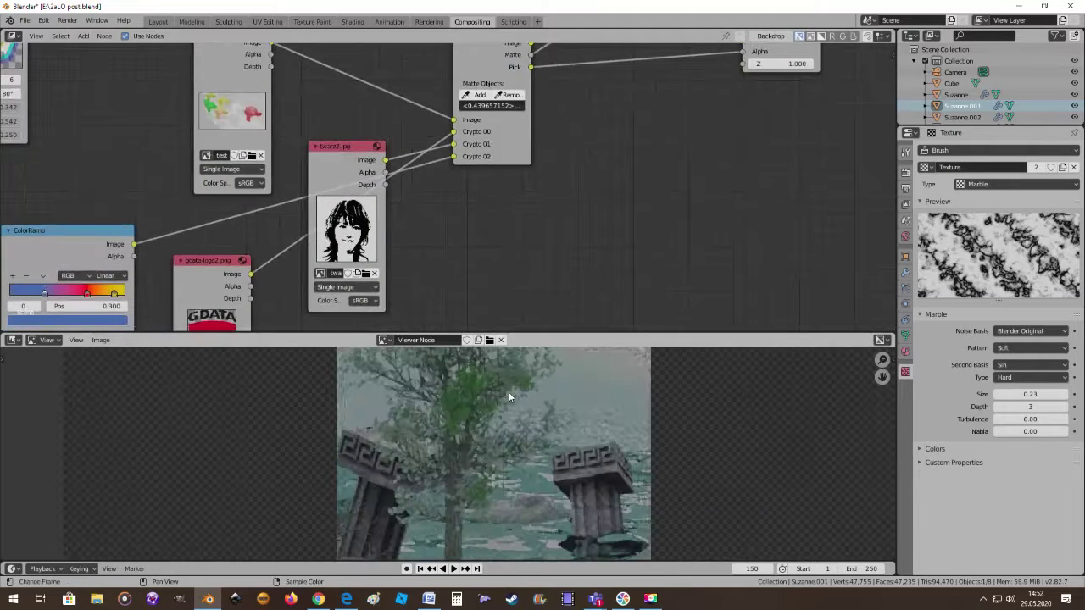
{"action": "scroll", "coordinate": [509, 402], "scroll_direction": "down", "scroll_amount": 3}
{"action": "scroll", "coordinate": [508, 402], "scroll_direction": "down", "scroll_amount": 1}
{"action": "middle_click_drag", "start_coordinate": [511, 263], "coordinate": [559, 218]}
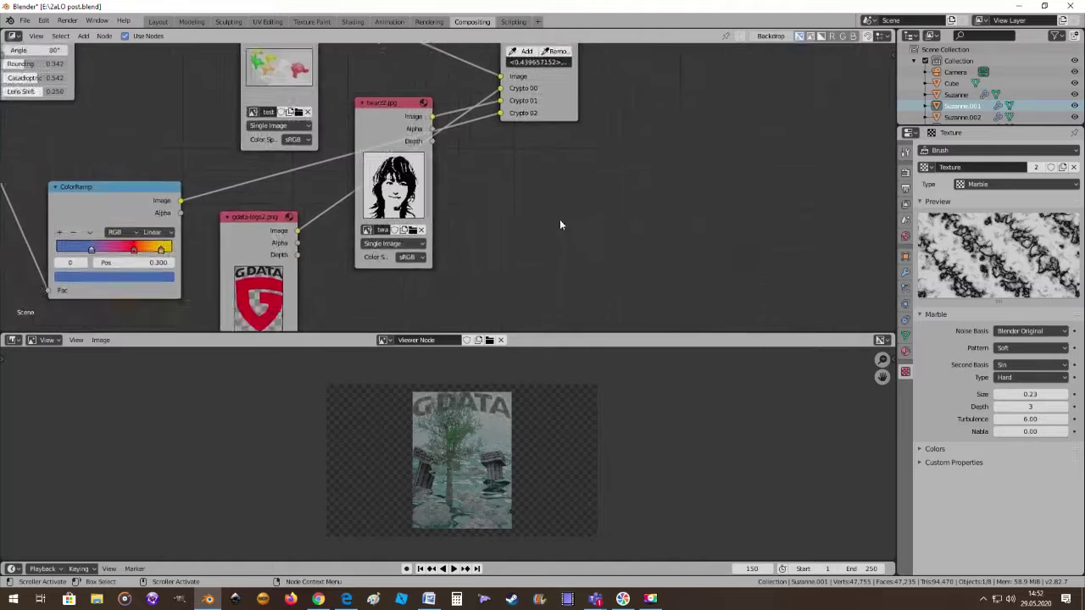
{"action": "middle_click_drag", "start_coordinate": [462, 49], "coordinate": [435, 8]}
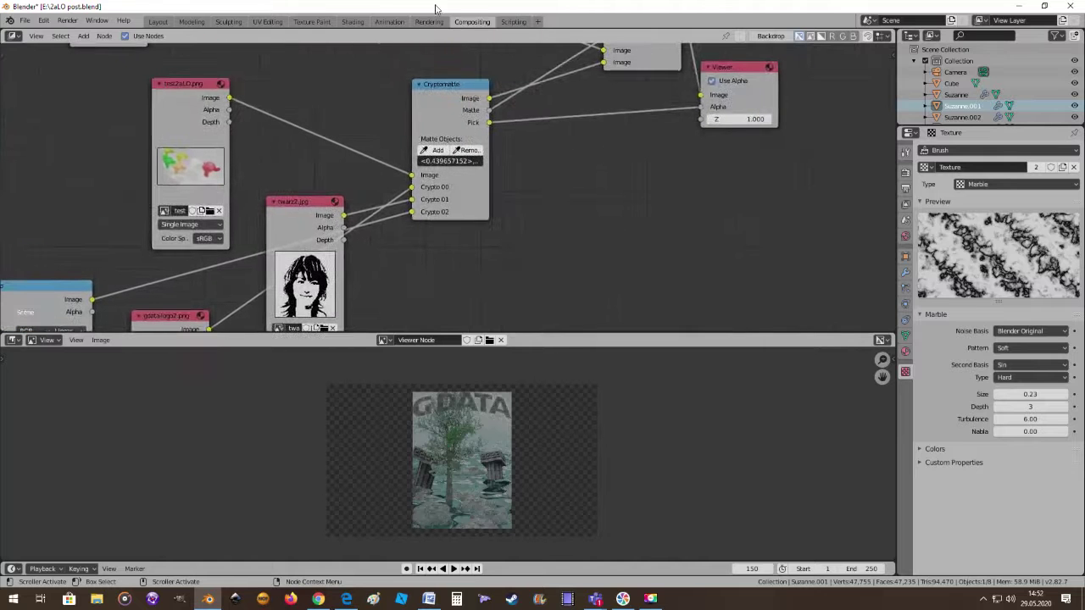
{"action": "left_click", "coordinate": [433, 149]}
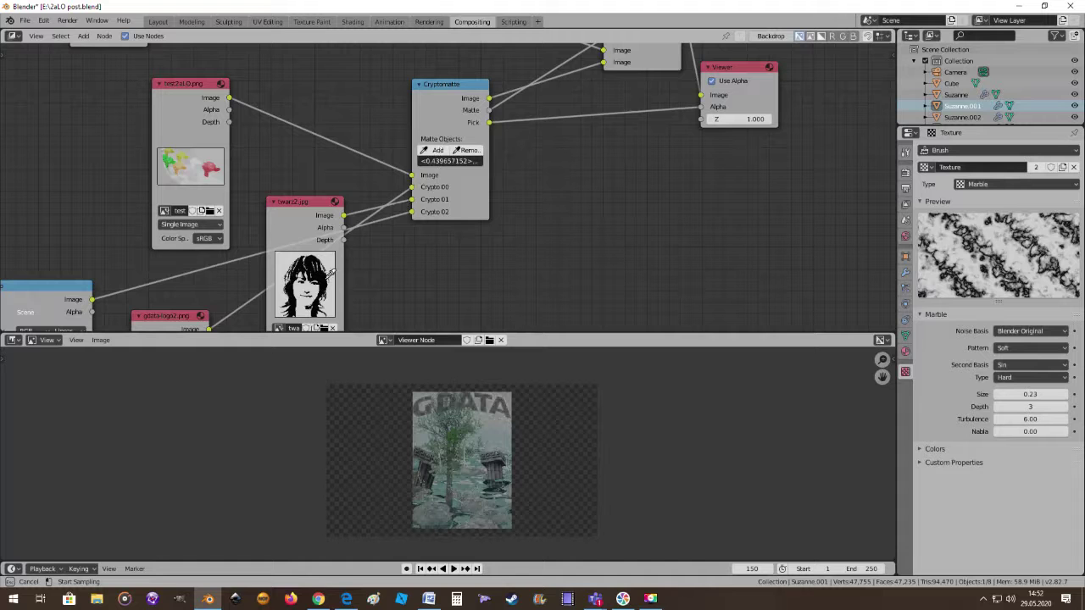
{"action": "left_click", "coordinate": [331, 272]}
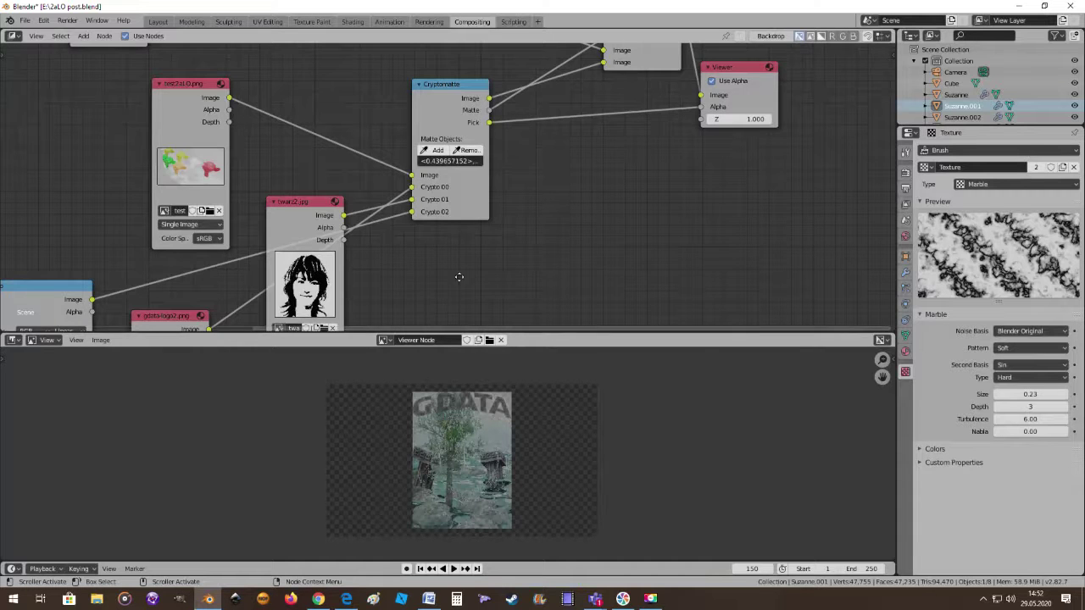
{"action": "middle_click_drag", "start_coordinate": [455, 284], "coordinate": [477, 217]}
{"action": "scroll", "coordinate": [497, 476], "scroll_direction": "up", "scroll_amount": 4}
{"action": "scroll", "coordinate": [496, 472], "scroll_direction": "down", "scroll_amount": 2}
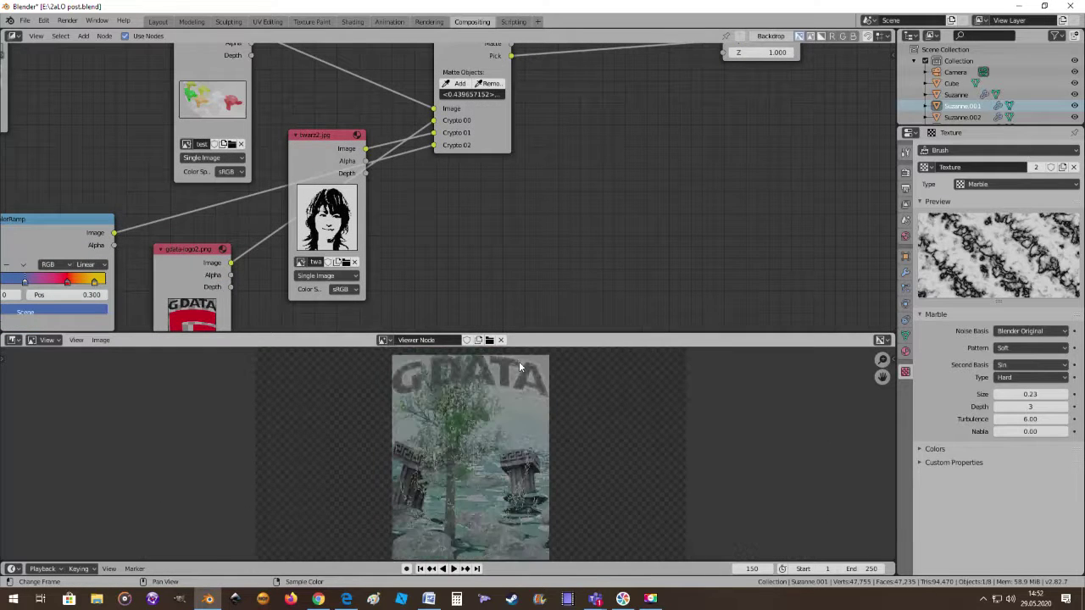
{"action": "scroll", "coordinate": [519, 361], "scroll_direction": "down", "scroll_amount": 2}
{"action": "mouse_move", "coordinate": [537, 181]}
{"action": "middle_mouse_down"}
{"action": "mouse_move", "coordinate": [517, 220]}
{"action": "mouse_move", "coordinate": [530, 194]}
{"action": "middle_mouse_up"}
Delete the existing ID from the Cryptomatte Matte Objects field, leaving it empty
{"action": "left_click", "coordinate": [468, 106]}
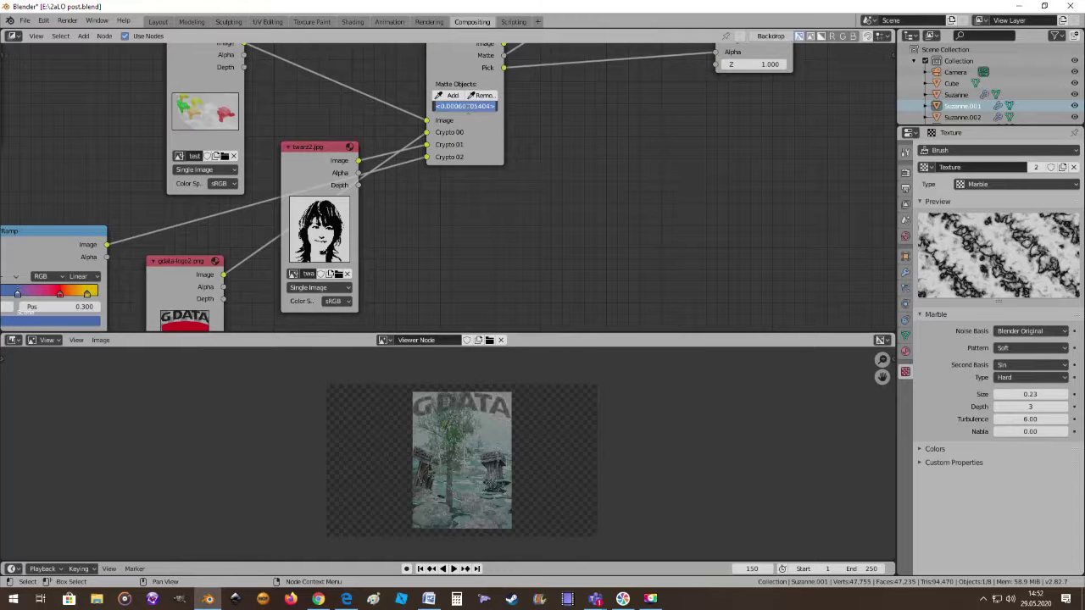
{"action": "key", "text": "BackSpace"}
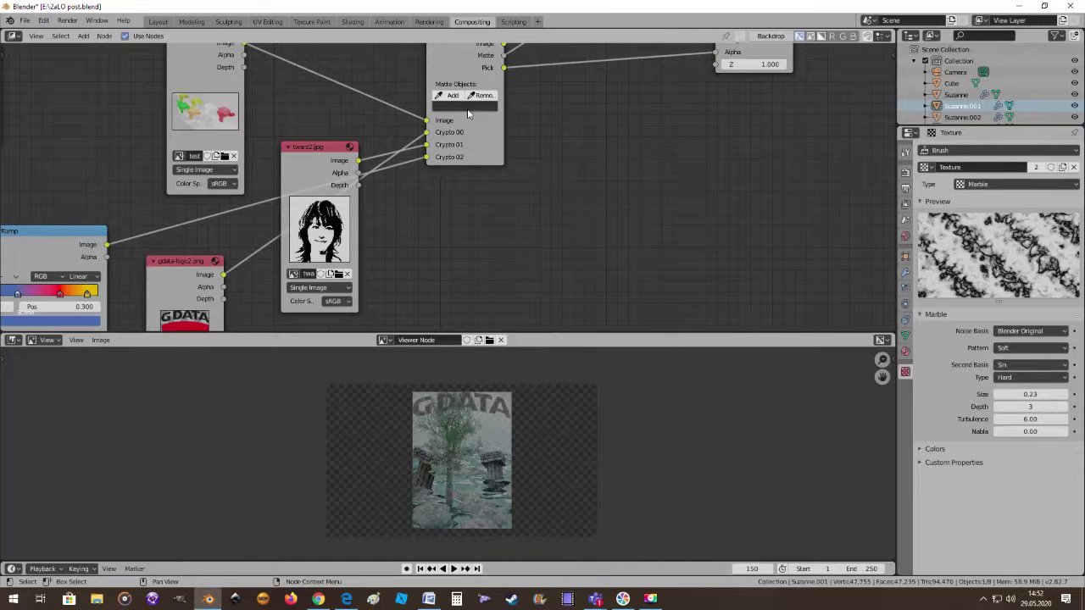
{"action": "key", "text": "Return"}
{"action": "scroll", "coordinate": [559, 205], "scroll_direction": "up", "scroll_amount": 3}
{"action": "scroll", "coordinate": [551, 176], "scroll_direction": "down", "scroll_amount": 2}
{"action": "scroll", "coordinate": [535, 192], "scroll_direction": "down", "scroll_amount": 1}
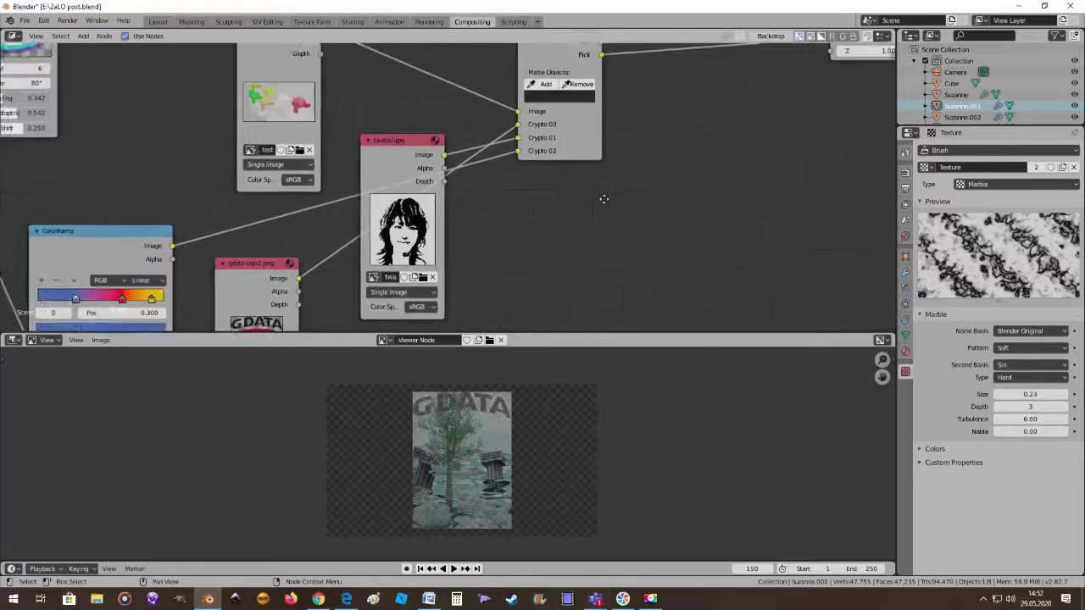
{"action": "scroll", "coordinate": [577, 217], "scroll_direction": "down", "scroll_amount": 1}
{"action": "scroll", "coordinate": [533, 214], "scroll_direction": "down", "scroll_amount": 1}
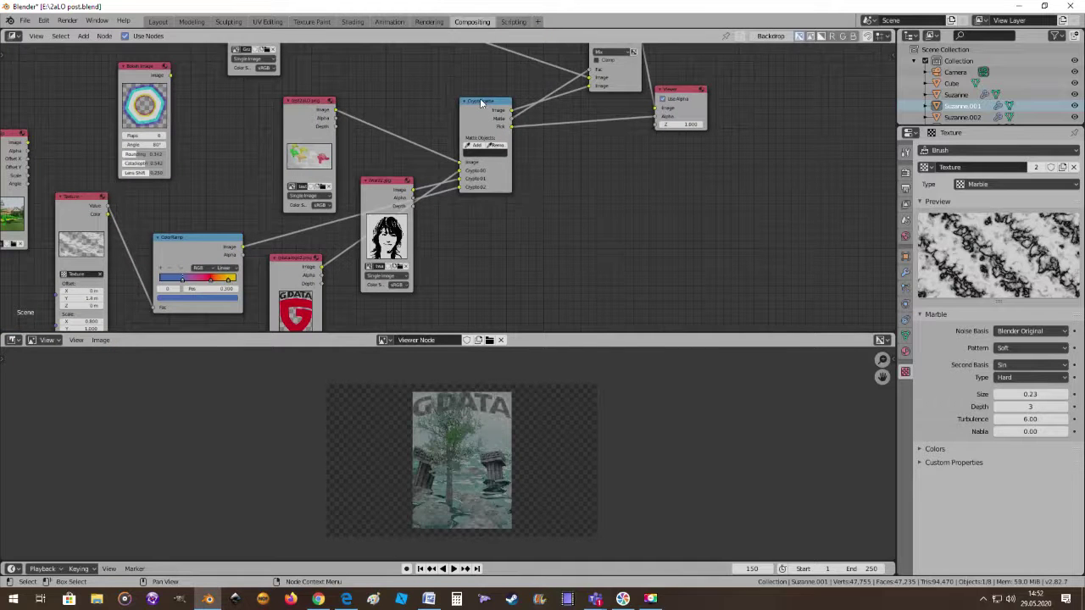
Nudge the Cryptomatte node down-left and pan to show its inputs
{"action": "left_click_drag", "start_coordinate": [480, 99], "coordinate": [475, 114]}
{"action": "scroll", "coordinate": [569, 197], "scroll_direction": "up", "scroll_amount": 1}
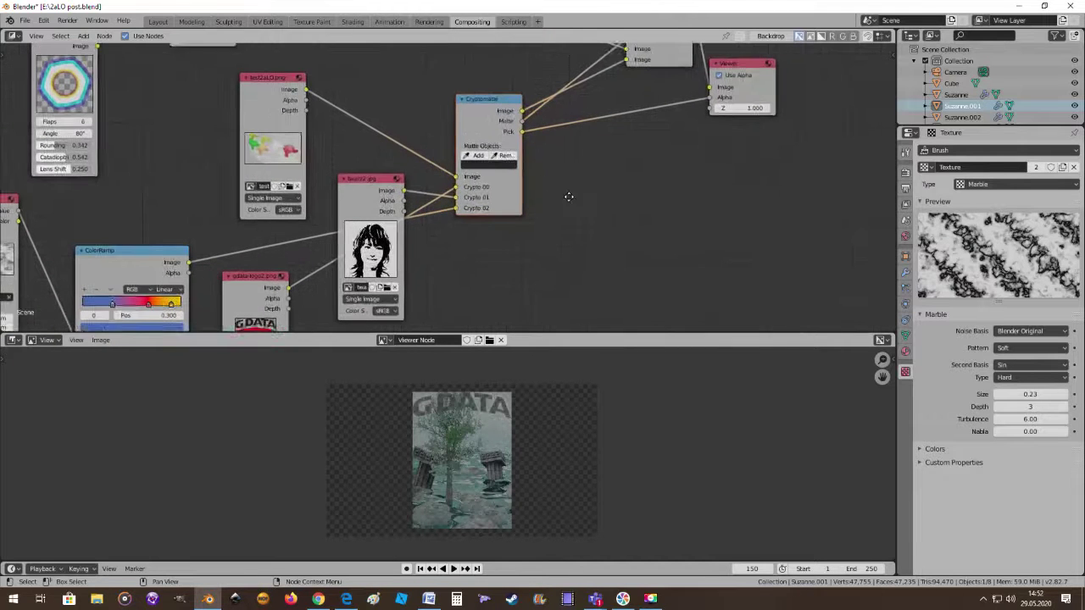
{"action": "mouse_move", "coordinate": [569, 197]}
{"action": "middle_mouse_down"}
{"action": "mouse_move", "coordinate": [601, 187]}
{"action": "mouse_move", "coordinate": [573, 172]}
{"action": "mouse_move", "coordinate": [553, 136]}
{"action": "mouse_move", "coordinate": [545, 268]}
{"action": "mouse_move", "coordinate": [457, 339]}
{"action": "mouse_move", "coordinate": [480, 231]}
{"action": "middle_mouse_up"}
{"action": "scroll", "coordinate": [504, 293], "scroll_direction": "up", "scroll_amount": 1}
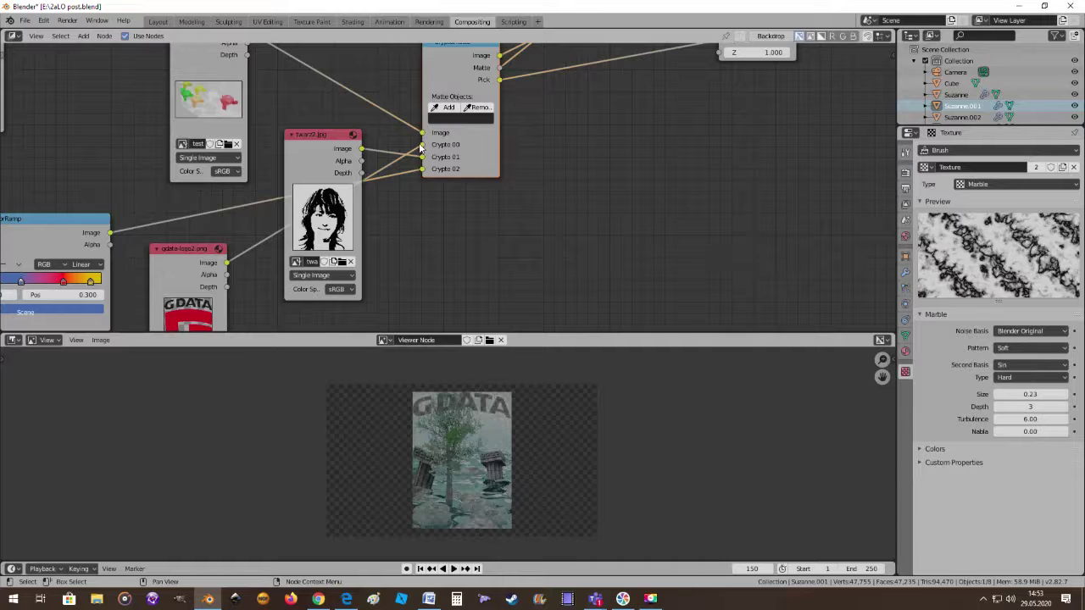
{"action": "middle_click_drag", "start_coordinate": [589, 205], "coordinate": [545, 283]}
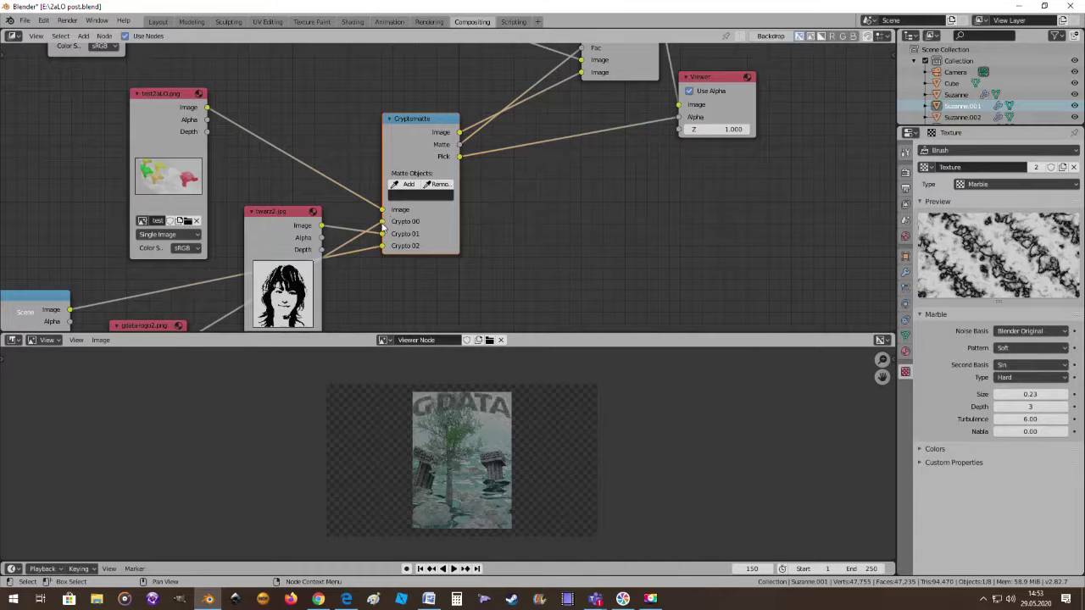
Move the Crypto 00 link onto the Cryptomatte Image socket so the full ruins render shows
{"action": "left_click_drag", "start_coordinate": [382, 223], "coordinate": [383, 211]}
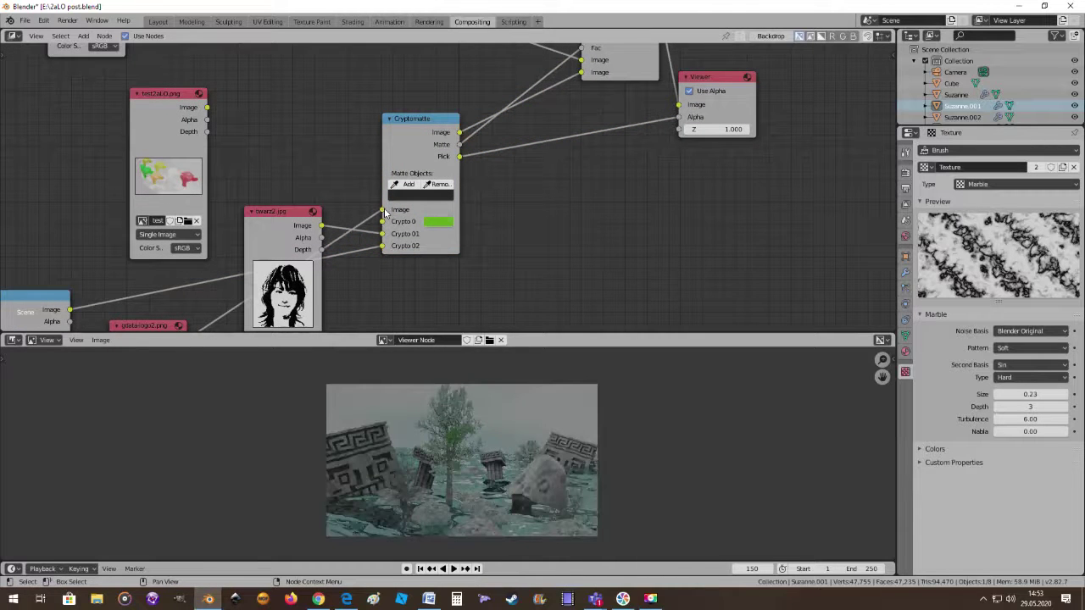
{"action": "scroll", "coordinate": [522, 407], "scroll_direction": "up", "scroll_amount": 3}
{"action": "scroll", "coordinate": [448, 267], "scroll_direction": "down", "scroll_amount": 1}
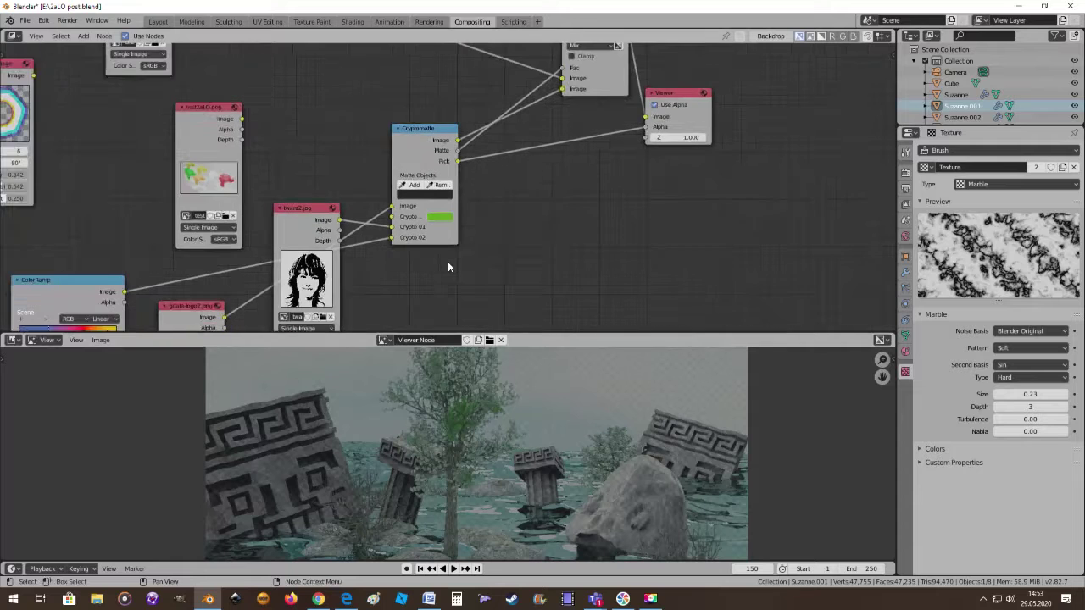
{"action": "scroll", "coordinate": [414, 244], "scroll_direction": "down", "scroll_amount": 1}
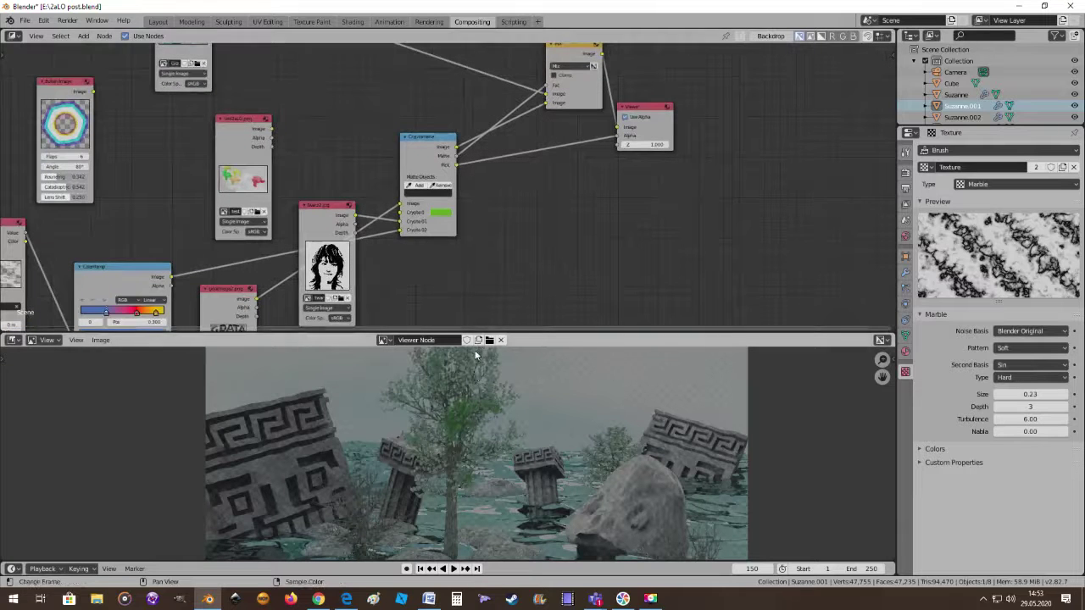
{"action": "scroll", "coordinate": [455, 262], "scroll_direction": "down", "scroll_amount": 1}
{"action": "scroll", "coordinate": [487, 252], "scroll_direction": "down", "scroll_amount": 2}
{"action": "scroll", "coordinate": [488, 252], "scroll_direction": "up", "scroll_amount": 1}
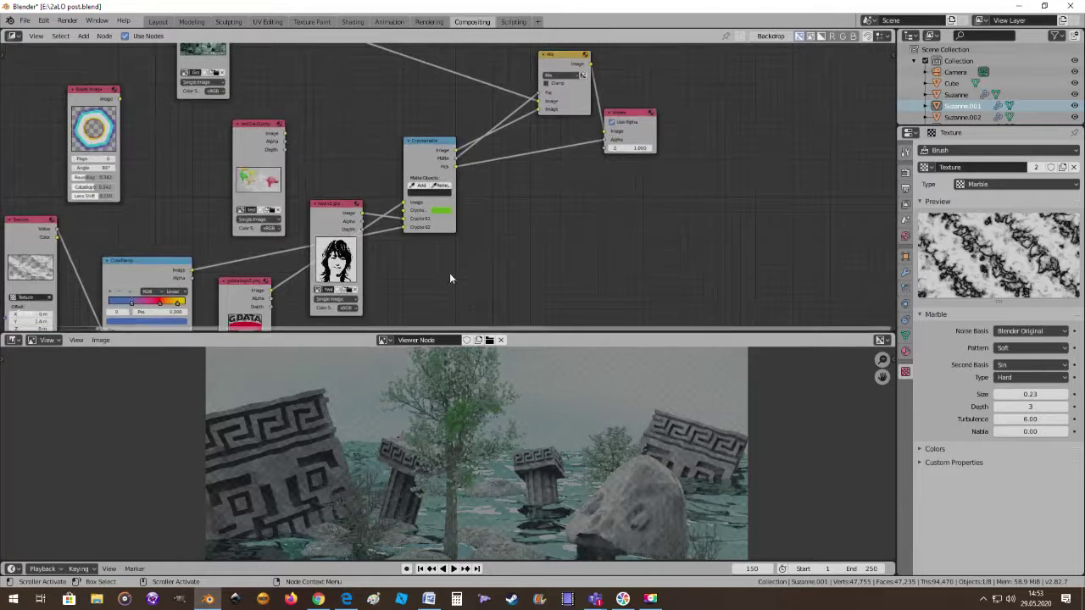
{"action": "scroll", "coordinate": [450, 264], "scroll_direction": "up", "scroll_amount": 1}
{"action": "scroll", "coordinate": [466, 250], "scroll_direction": "up", "scroll_amount": 1}
Eyedrop an object in the render to add matte ID 0.55201149
{"action": "mouse_move", "coordinate": [483, 248]}
{"action": "middle_mouse_down"}
{"action": "mouse_move", "coordinate": [576, 133]}
{"action": "mouse_move", "coordinate": [526, 141]}
{"action": "middle_mouse_up"}
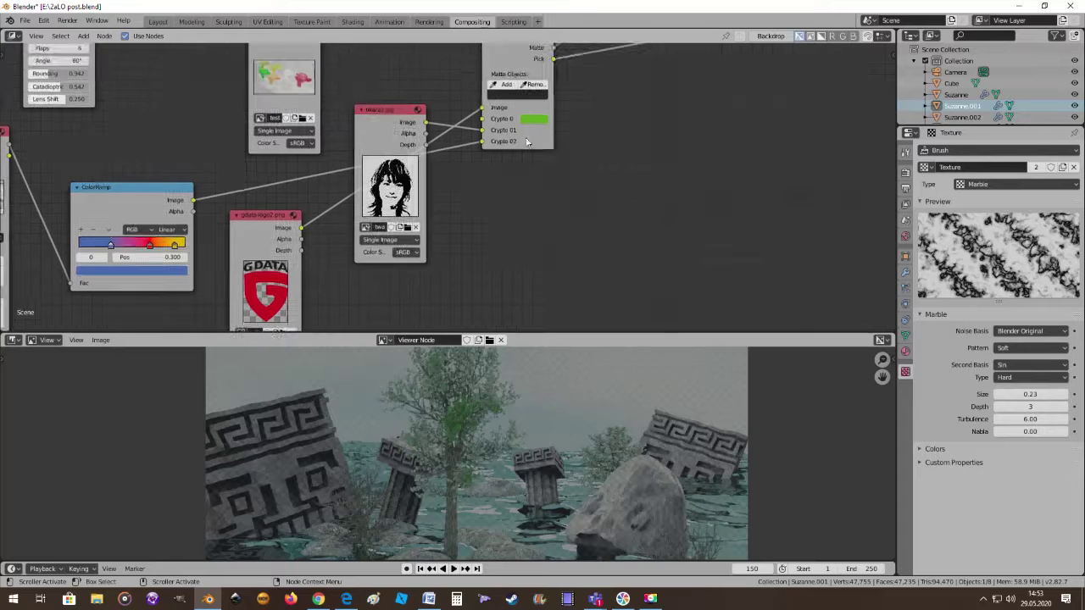
{"action": "left_click", "coordinate": [508, 85]}
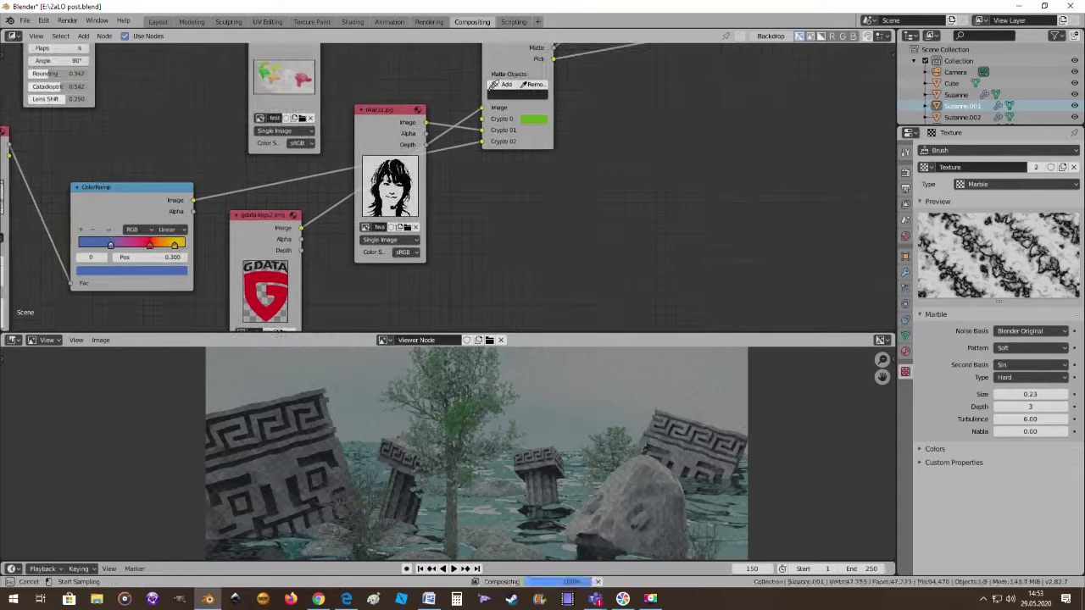
{"action": "left_click", "coordinate": [271, 270]}
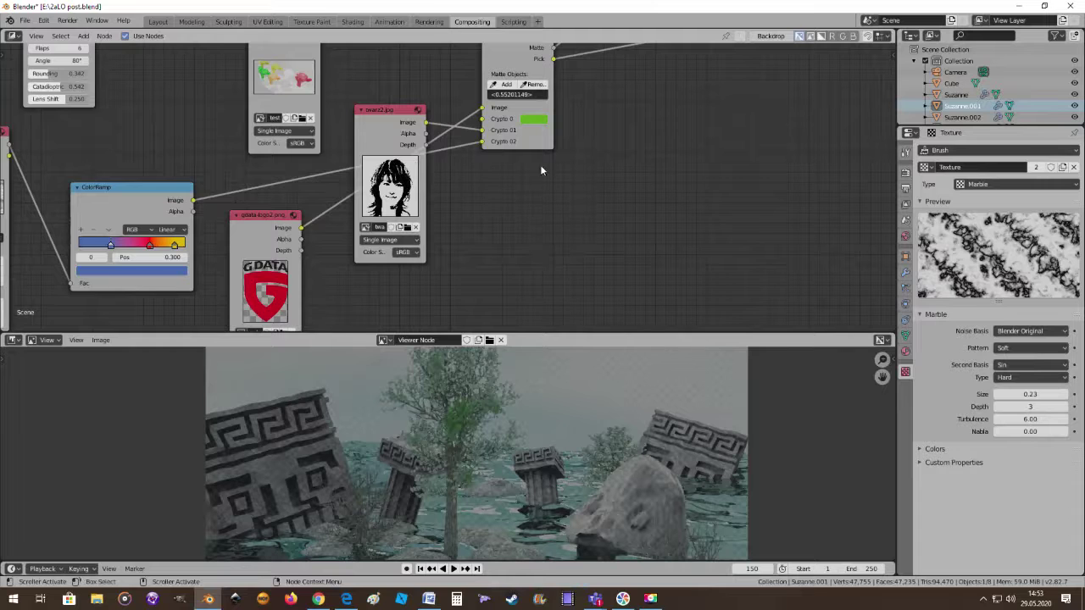
{"action": "middle_click_drag", "start_coordinate": [541, 170], "coordinate": [454, 218]}
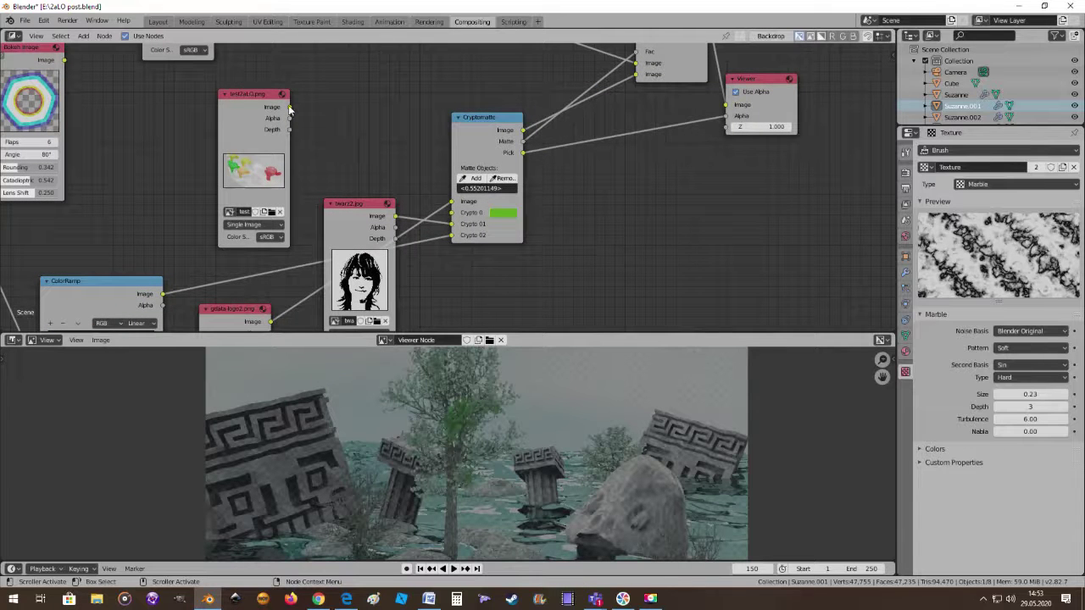
Connect the test2aLO.png Image output into the Cryptomatte node
{"action": "left_click_drag", "start_coordinate": [289, 108], "coordinate": [452, 202]}
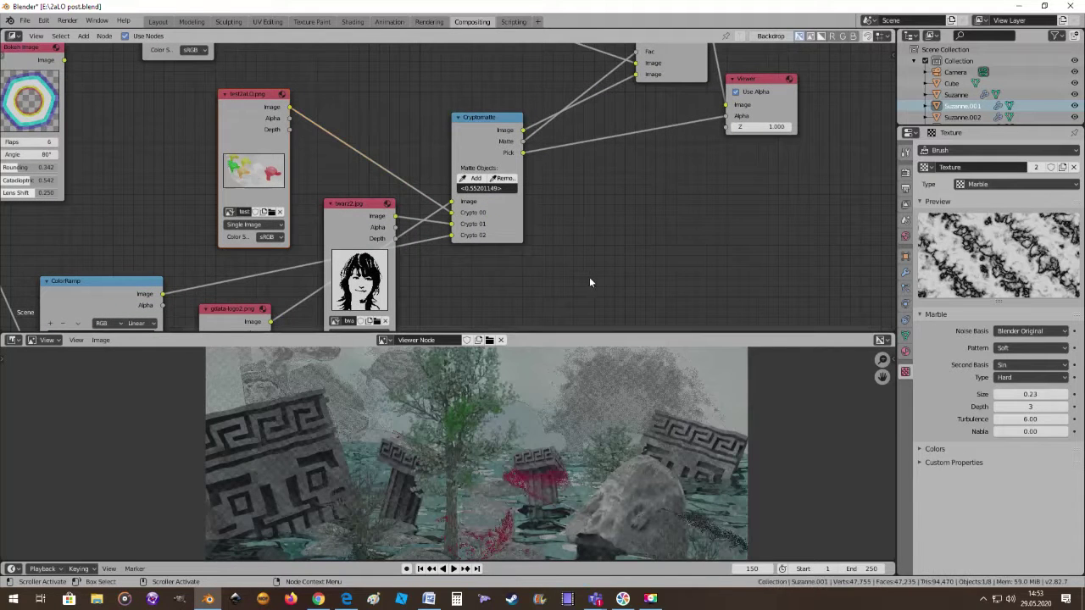
{"action": "middle_click_drag", "start_coordinate": [597, 269], "coordinate": [611, 207]}
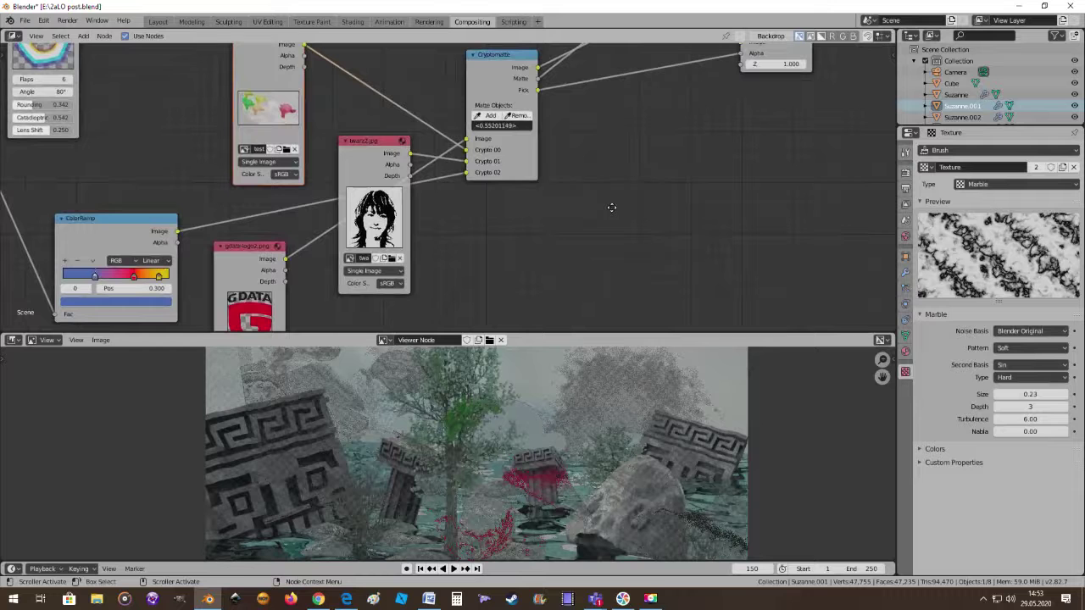
{"action": "left_click", "coordinate": [490, 116]}
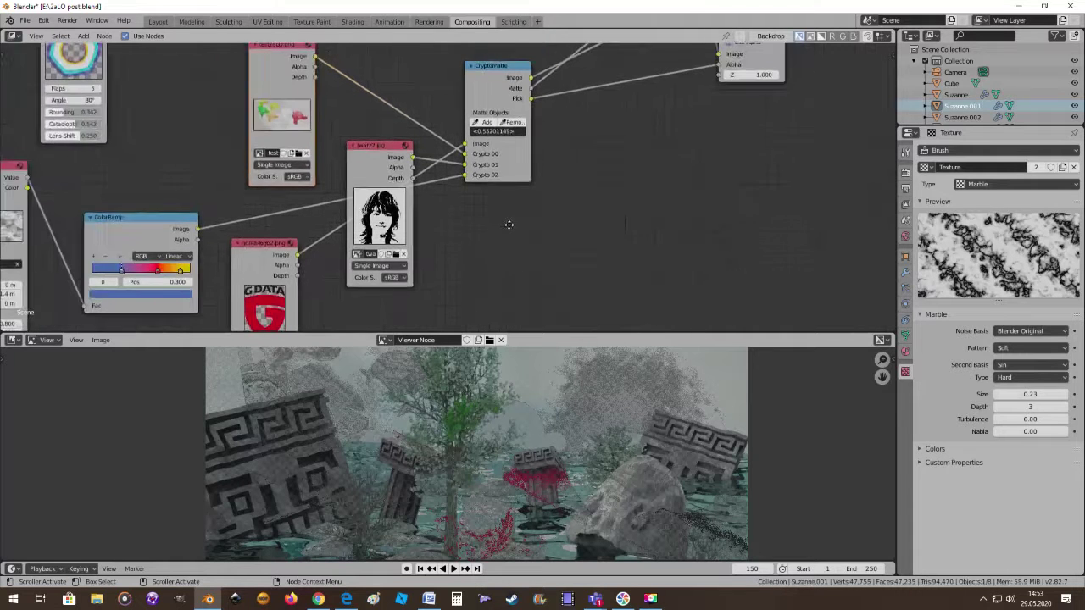
{"action": "middle_click_drag", "start_coordinate": [509, 223], "coordinate": [472, 253]}
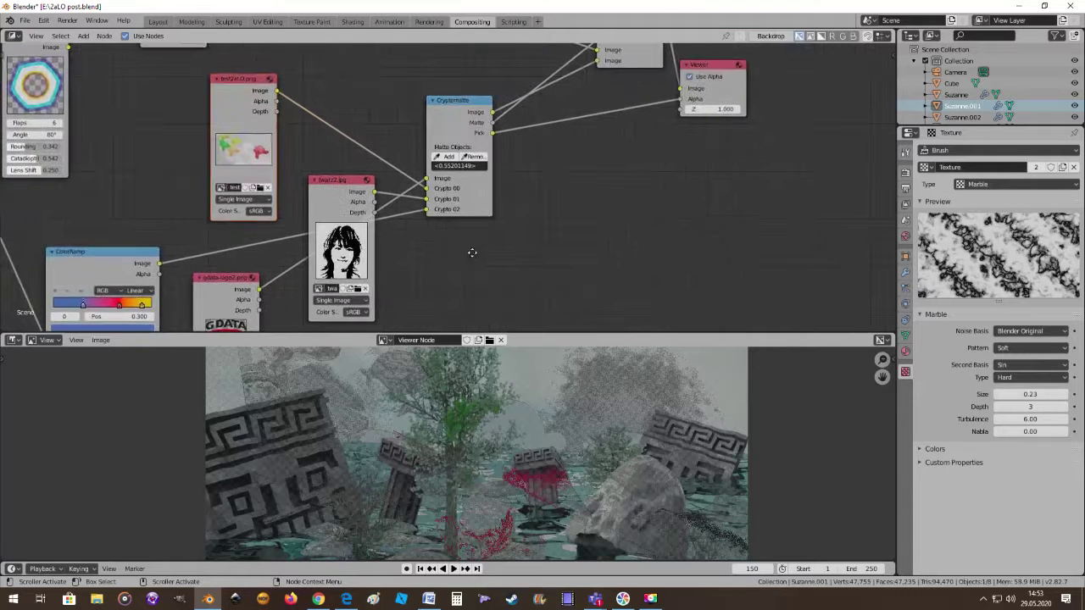
Empty the Cryptomatte matte object list to remove the red highlight
{"action": "left_click", "coordinate": [479, 166]}
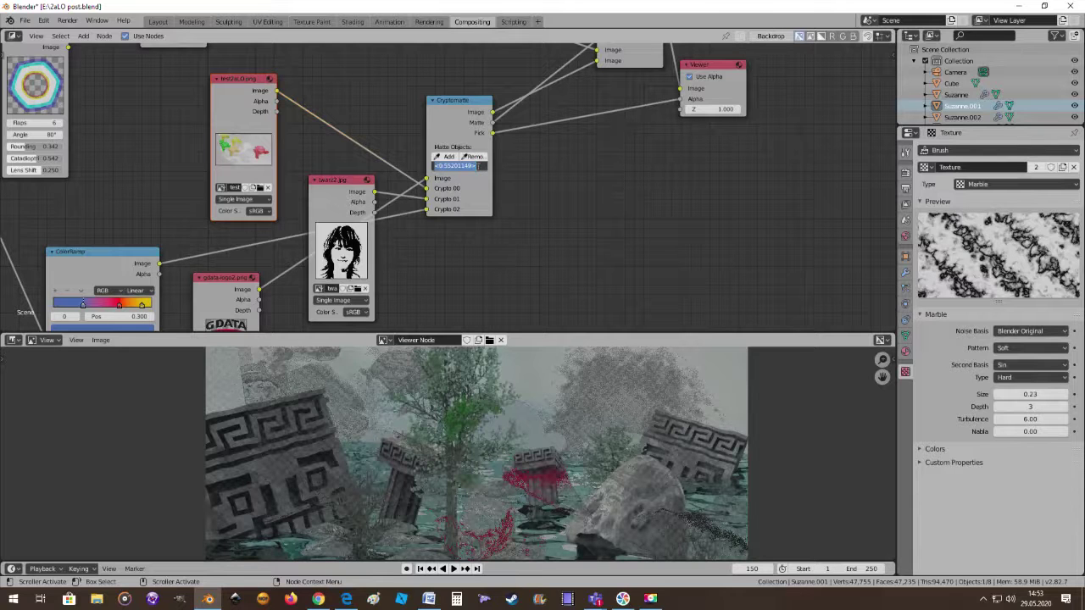
{"action": "key", "text": "BackSpace"}
{"action": "key", "text": "Return"}
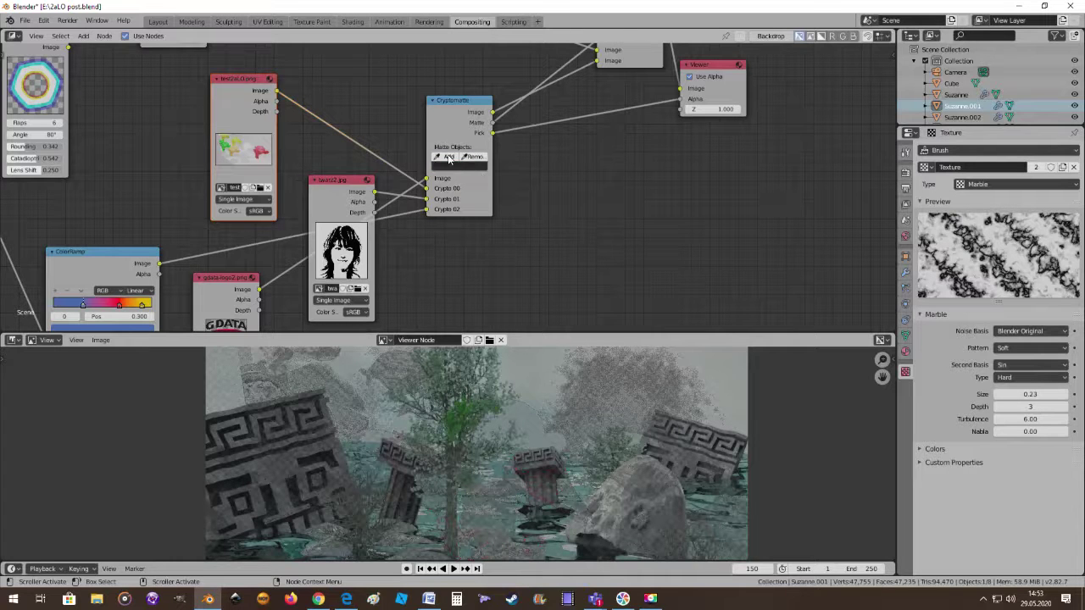
Eyedrop an object from the render into the Cryptomatte matte list
{"action": "left_click", "coordinate": [449, 159]}
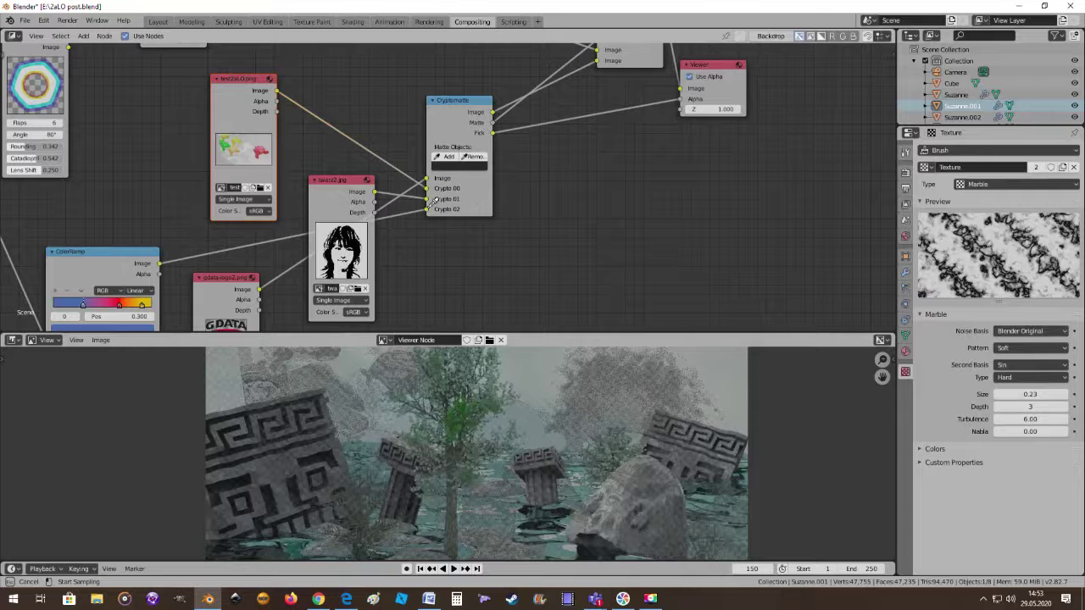
{"action": "left_click", "coordinate": [431, 461]}
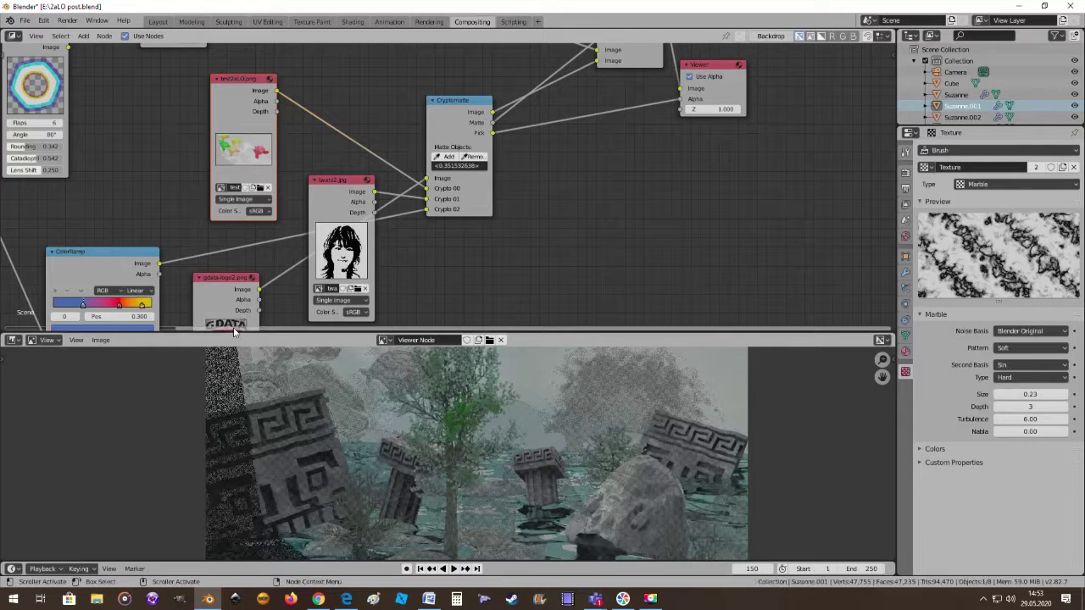
{"action": "scroll", "coordinate": [431, 461], "scroll_direction": "down", "scroll_amount": 3}
{"action": "scroll", "coordinate": [421, 464], "scroll_direction": "up", "scroll_amount": 1}
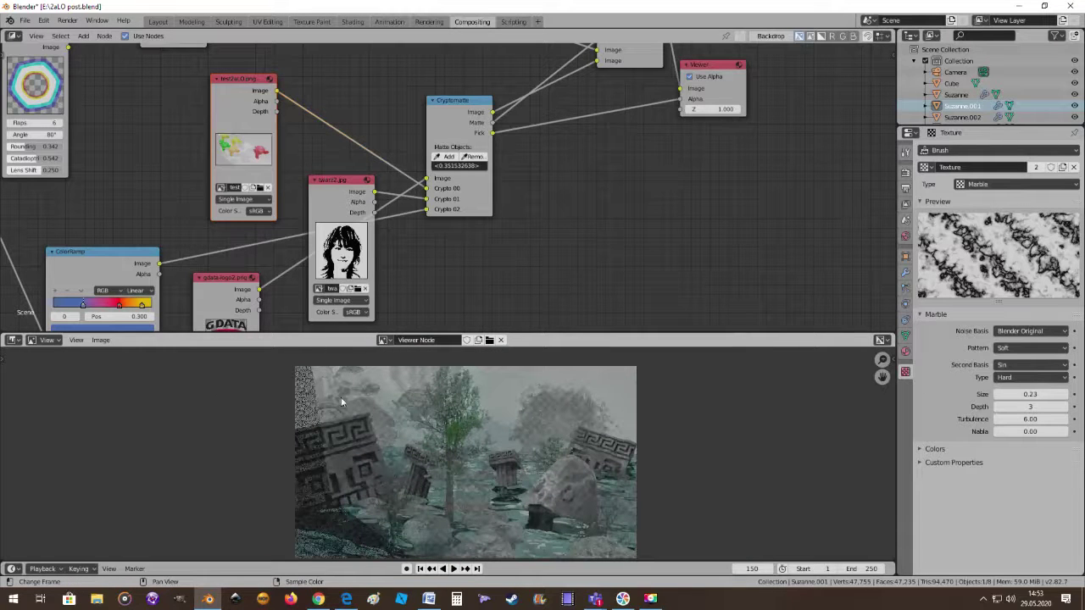
{"action": "middle_click_drag", "start_coordinate": [289, 315], "coordinate": [310, 170]}
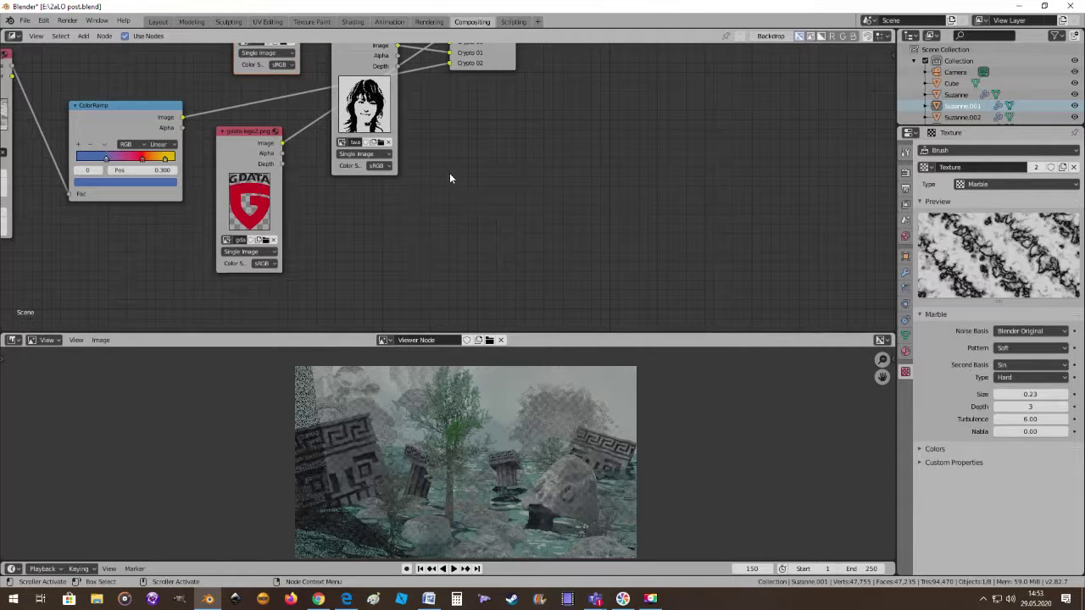
{"action": "scroll", "coordinate": [449, 178], "scroll_direction": "up", "scroll_amount": 2, "text": "shift"}
{"action": "scroll", "coordinate": [475, 254], "scroll_direction": "up", "scroll_amount": 2, "text": "shift"}
Clear the matte list and re-sample the object to get ID 0.55201149
{"action": "left_click", "coordinate": [491, 137]}
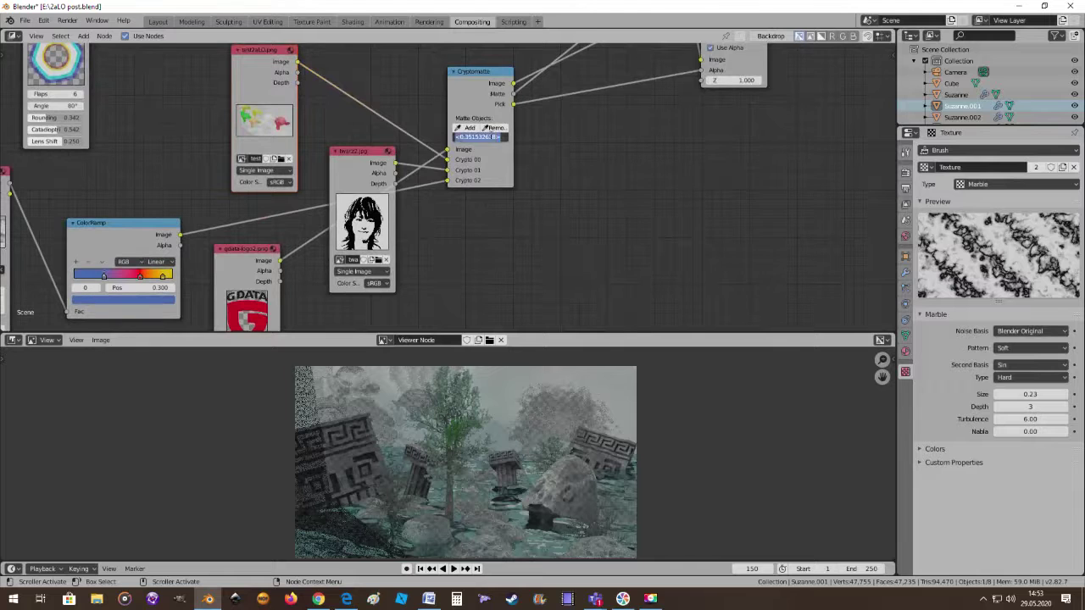
{"action": "key", "text": "BackSpace"}
{"action": "left_click", "coordinate": [467, 127]}
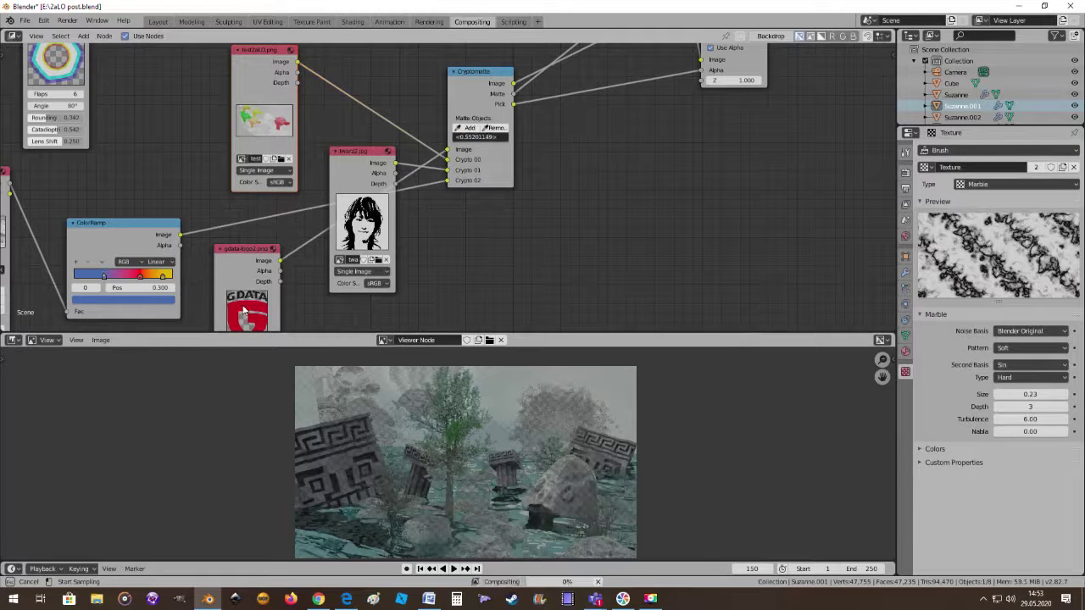
{"action": "left_click", "coordinate": [500, 473]}
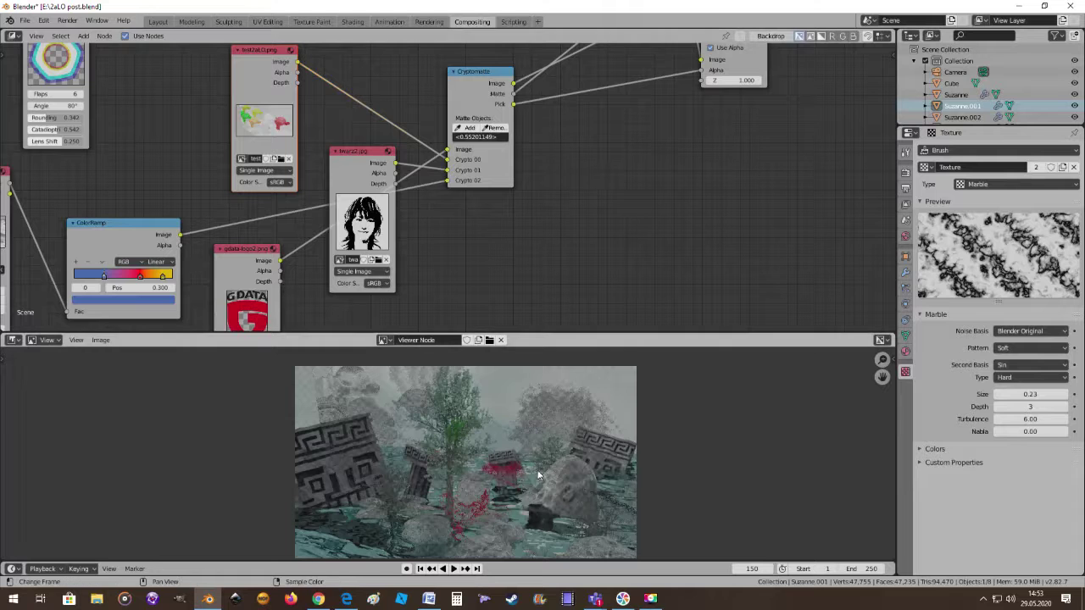
Pan and zoom the viewer preview to inspect the red-highlighted object
{"action": "middle_click_drag", "start_coordinate": [526, 504], "coordinate": [483, 433]}
{"action": "scroll", "coordinate": [407, 407], "scroll_direction": "up", "scroll_amount": 3}
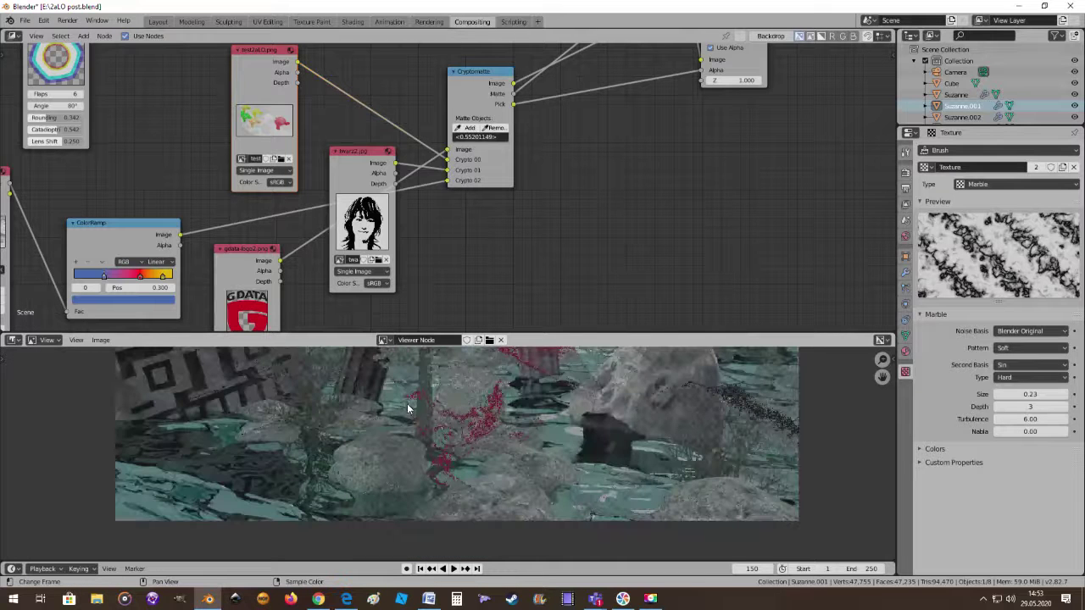
{"action": "scroll", "coordinate": [509, 433], "scroll_direction": "up", "scroll_amount": 2}
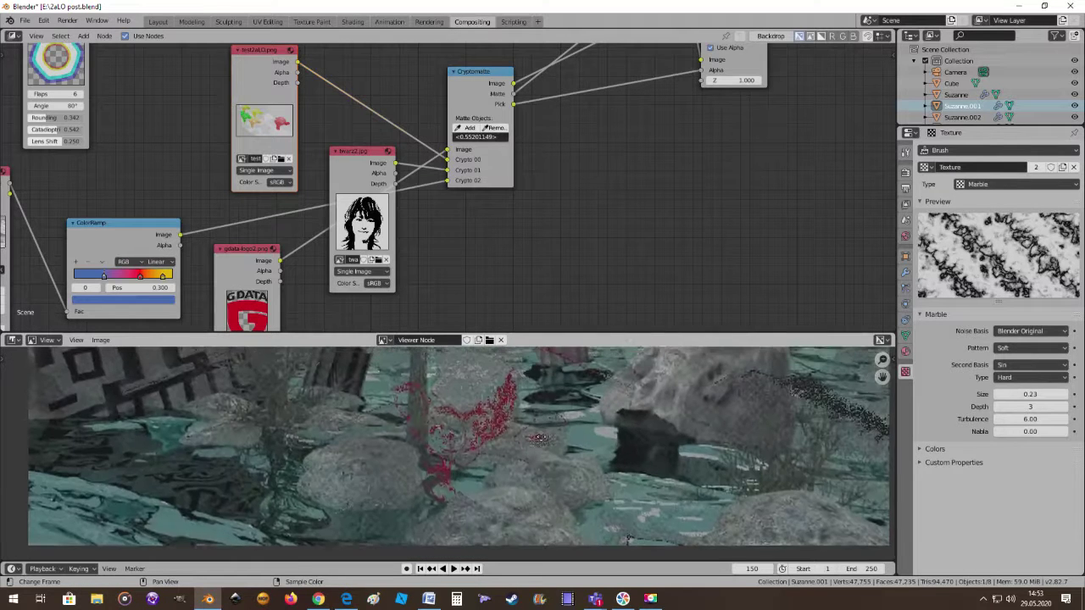
{"action": "middle_click_drag", "start_coordinate": [519, 425], "coordinate": [496, 508]}
{"action": "scroll", "coordinate": [495, 509], "scroll_direction": "down", "scroll_amount": 1}
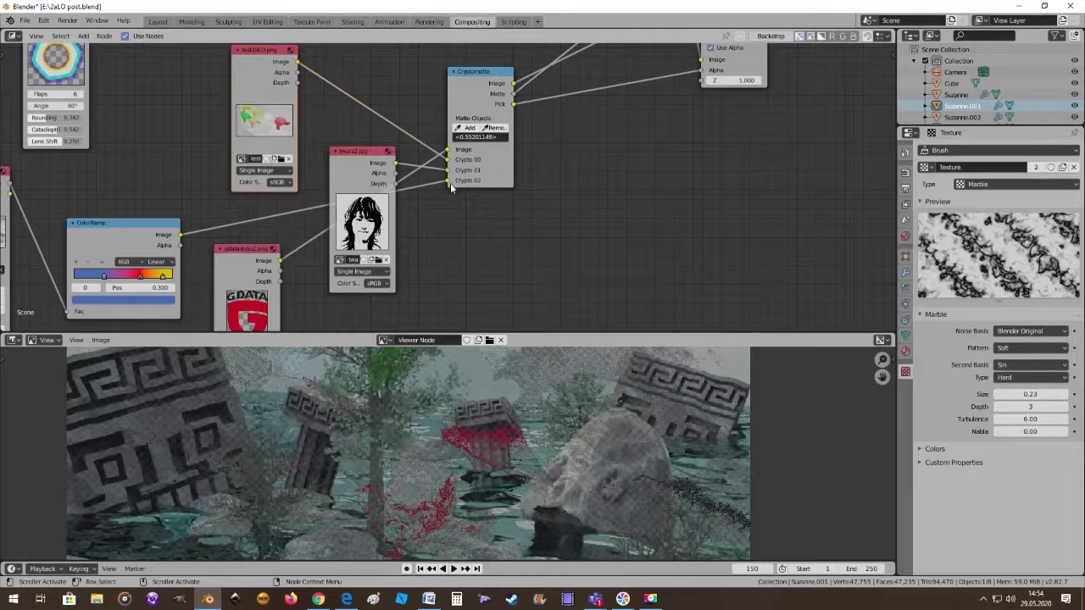
{"action": "scroll", "coordinate": [450, 182], "scroll_direction": "down", "scroll_amount": 2}
{"action": "scroll", "coordinate": [451, 177], "scroll_direction": "down", "scroll_amount": 2}
{"action": "scroll", "coordinate": [452, 171], "scroll_direction": "down", "scroll_amount": 1}
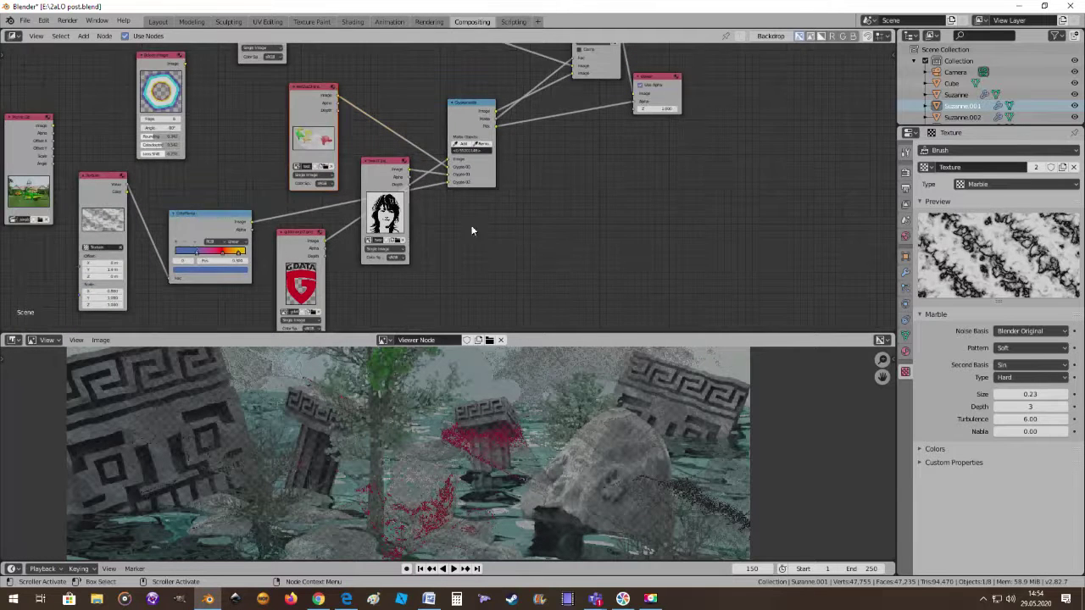
{"action": "middle_click_drag", "start_coordinate": [472, 231], "coordinate": [550, 243]}
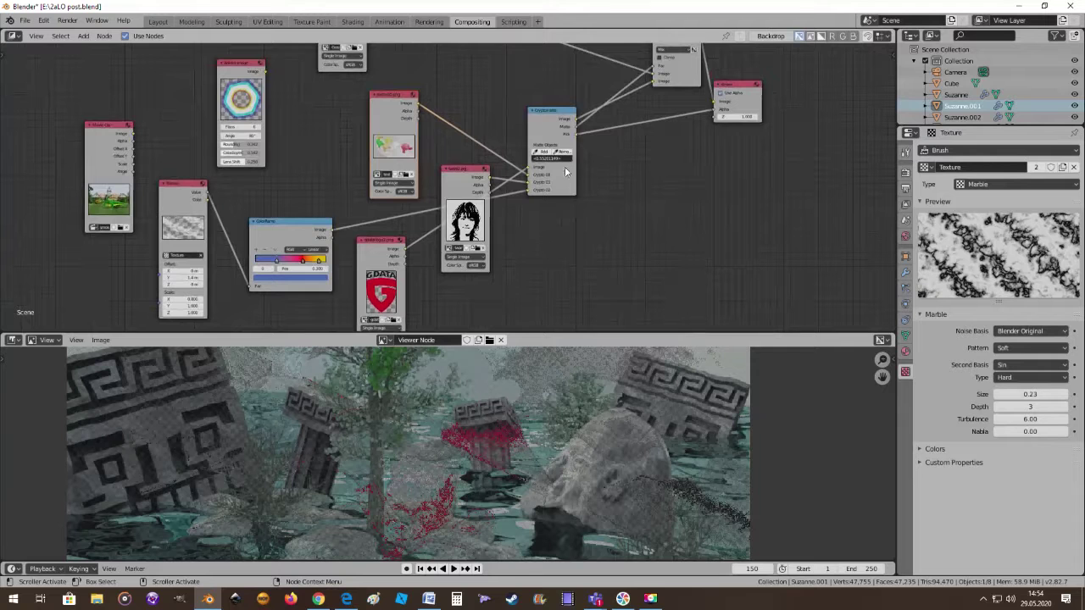
Eyedrop a second object in the render to add it to the matte
{"action": "left_click", "coordinate": [545, 155]}
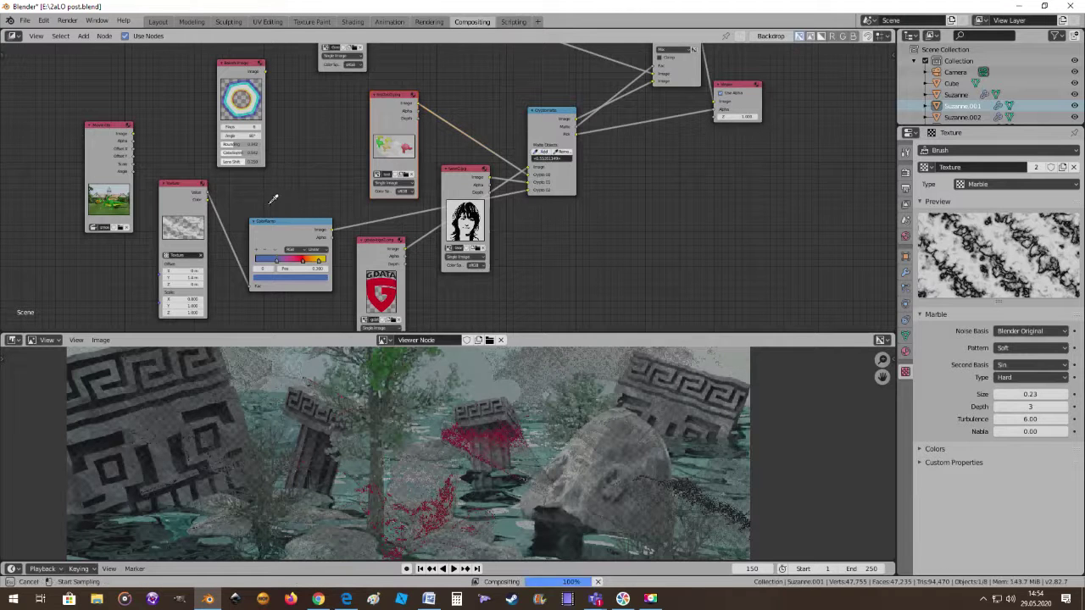
{"action": "left_click", "coordinate": [198, 219]}
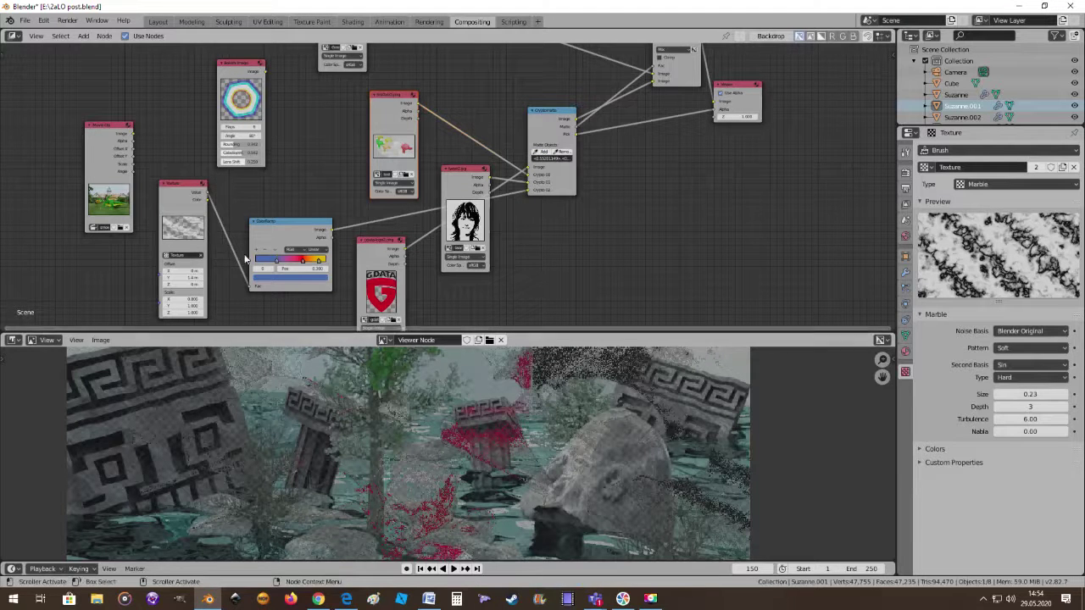
{"action": "scroll", "coordinate": [208, 234], "scroll_direction": "down", "scroll_amount": 1}
{"action": "scroll", "coordinate": [532, 428], "scroll_direction": "down", "scroll_amount": 3}
{"action": "scroll", "coordinate": [548, 436], "scroll_direction": "up", "scroll_amount": 1}
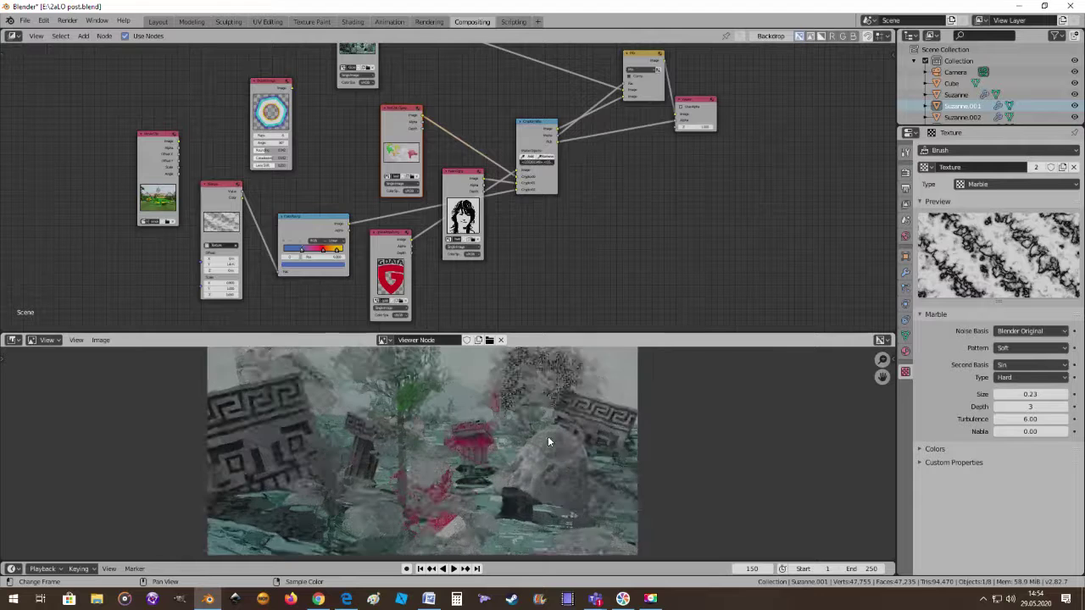
{"action": "scroll", "coordinate": [548, 435], "scroll_direction": "up", "scroll_amount": 1}
Reposition the render preview and node graph to review the highlighted area
{"action": "middle_click_drag", "start_coordinate": [441, 440], "coordinate": [344, 447]}
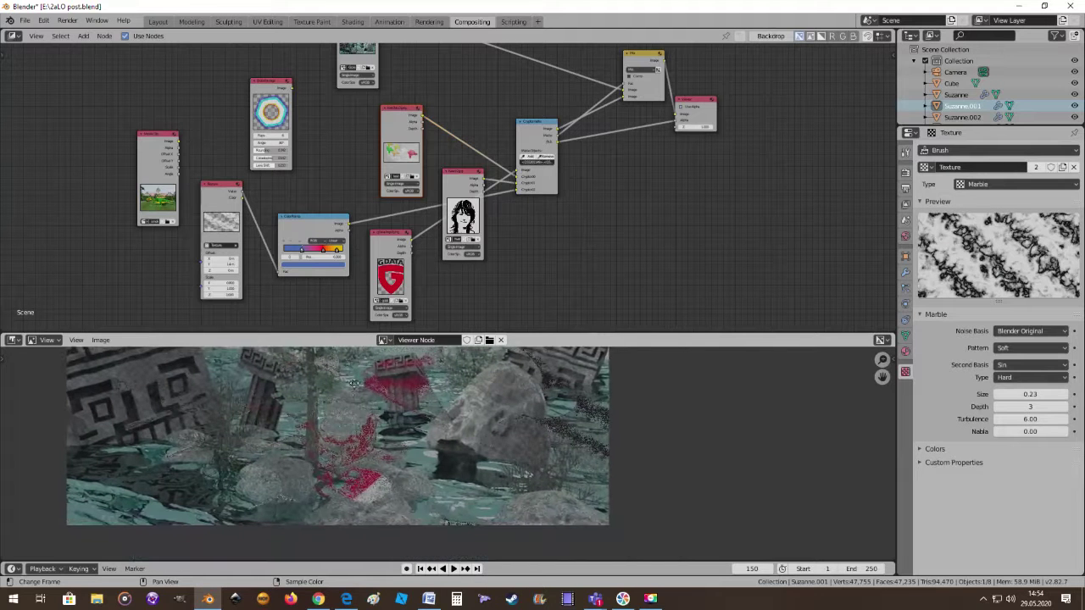
{"action": "scroll", "coordinate": [414, 432], "scroll_direction": "down", "scroll_amount": 1}
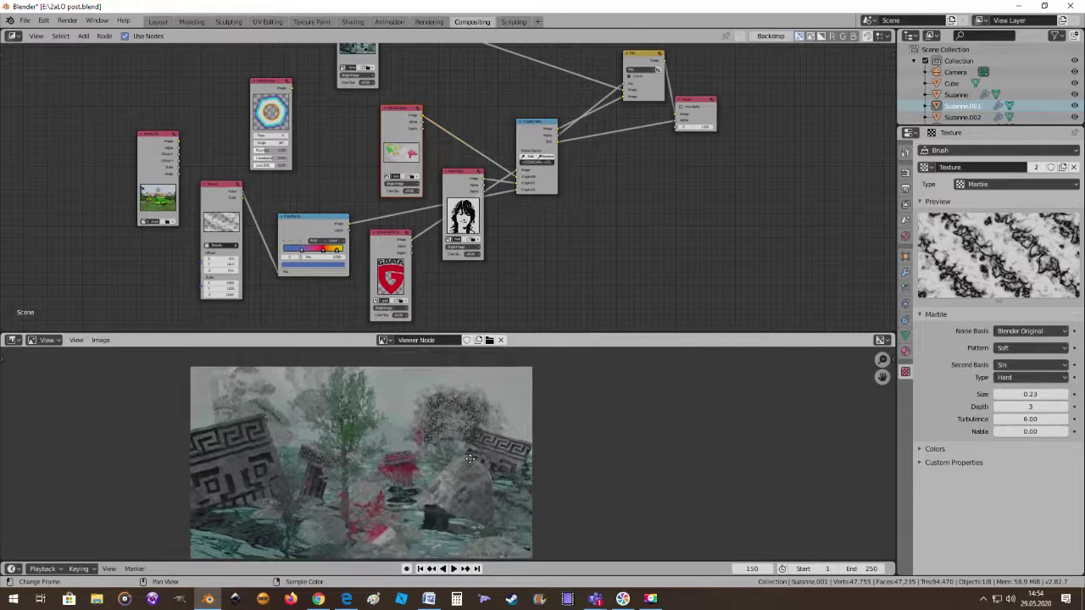
{"action": "scroll", "coordinate": [547, 432], "scroll_direction": "down", "scroll_amount": 1}
{"action": "middle_click_drag", "start_coordinate": [548, 433], "coordinate": [551, 456]}
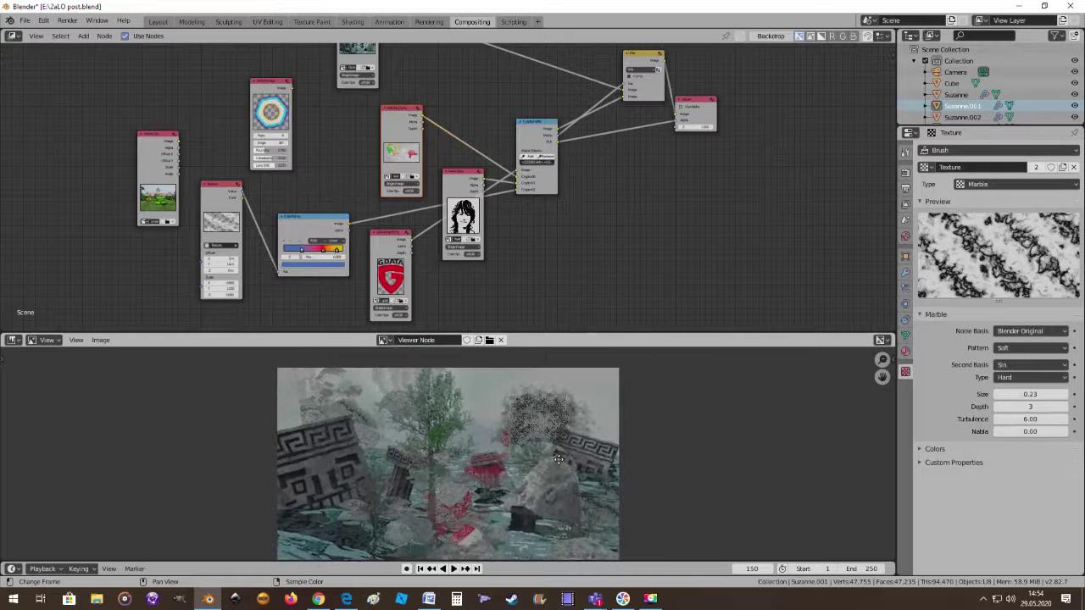
{"action": "scroll", "coordinate": [555, 462], "scroll_direction": "up", "scroll_amount": 2}
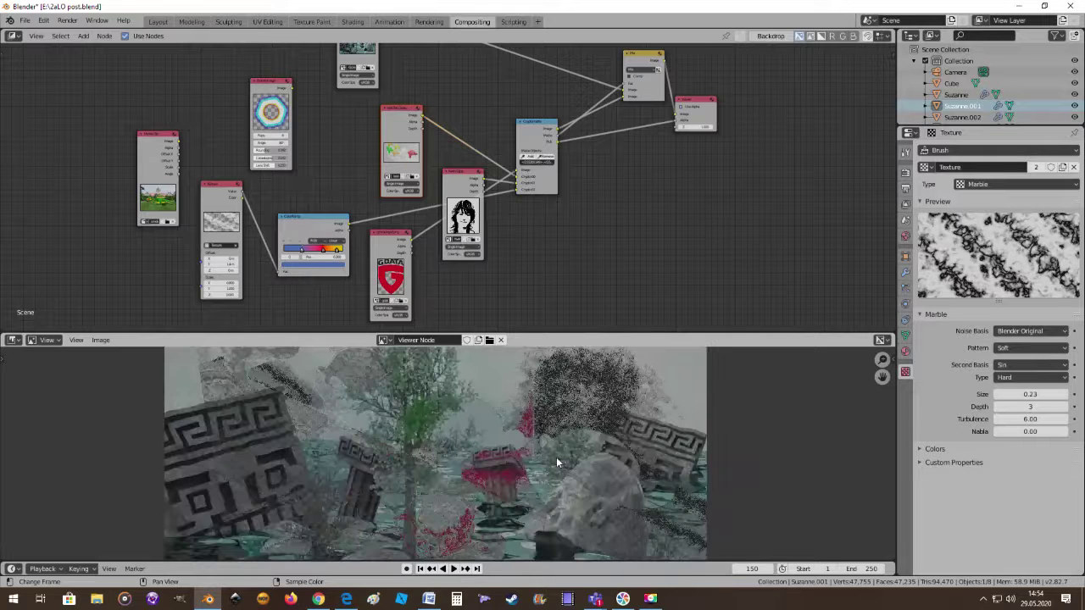
{"action": "mouse_move", "coordinate": [635, 263]}
{"action": "middle_mouse_down"}
{"action": "mouse_move", "coordinate": [521, 220]}
{"action": "mouse_move", "coordinate": [606, 181]}
{"action": "middle_mouse_up"}
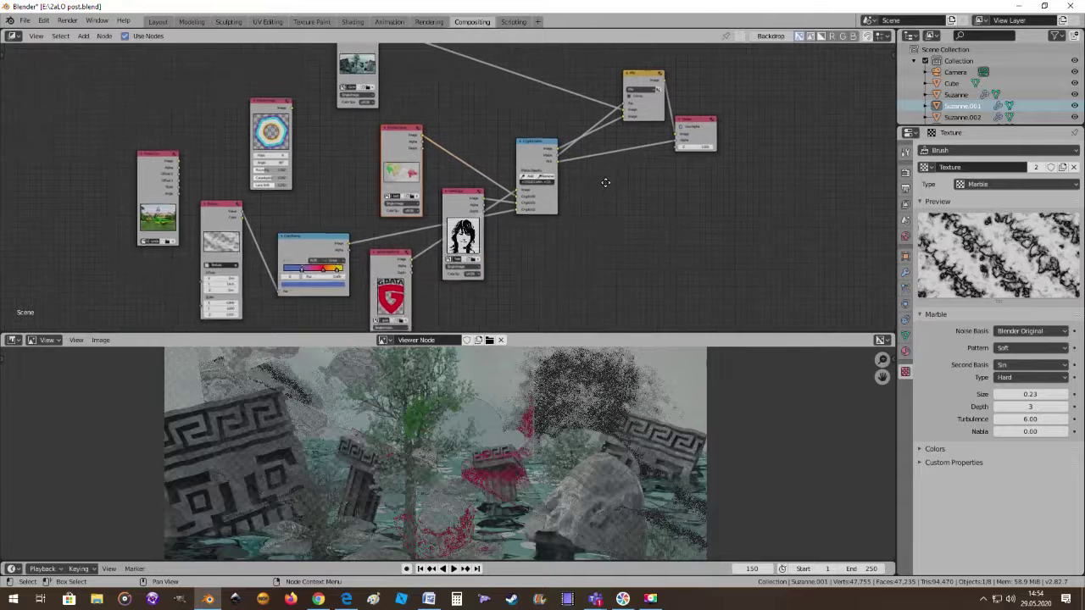
{"action": "scroll", "coordinate": [544, 394], "scroll_direction": "down", "scroll_amount": 1}
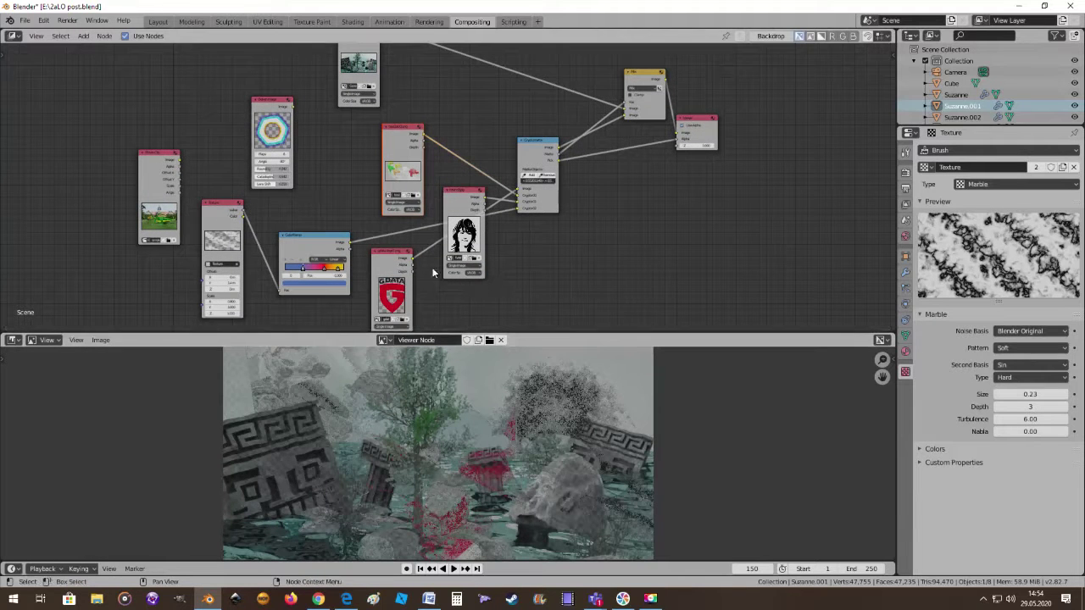
{"action": "scroll", "coordinate": [525, 229], "scroll_direction": "up", "scroll_amount": 1}
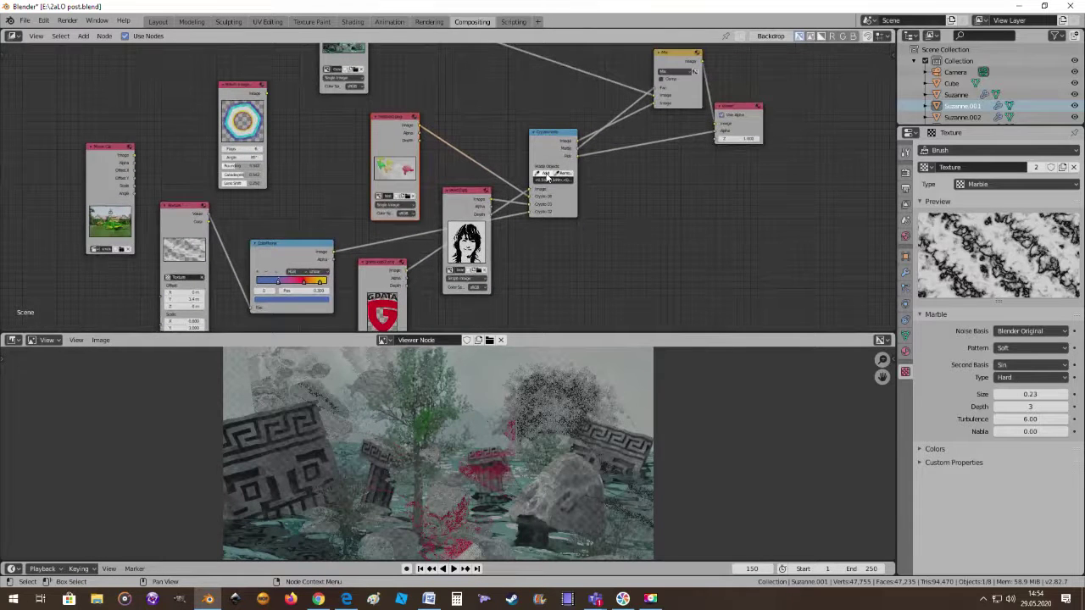
Eyedrop another object from the rendered preview into the Cryptomatte matte list
{"action": "scroll", "coordinate": [591, 188], "scroll_direction": "up", "scroll_amount": 1}
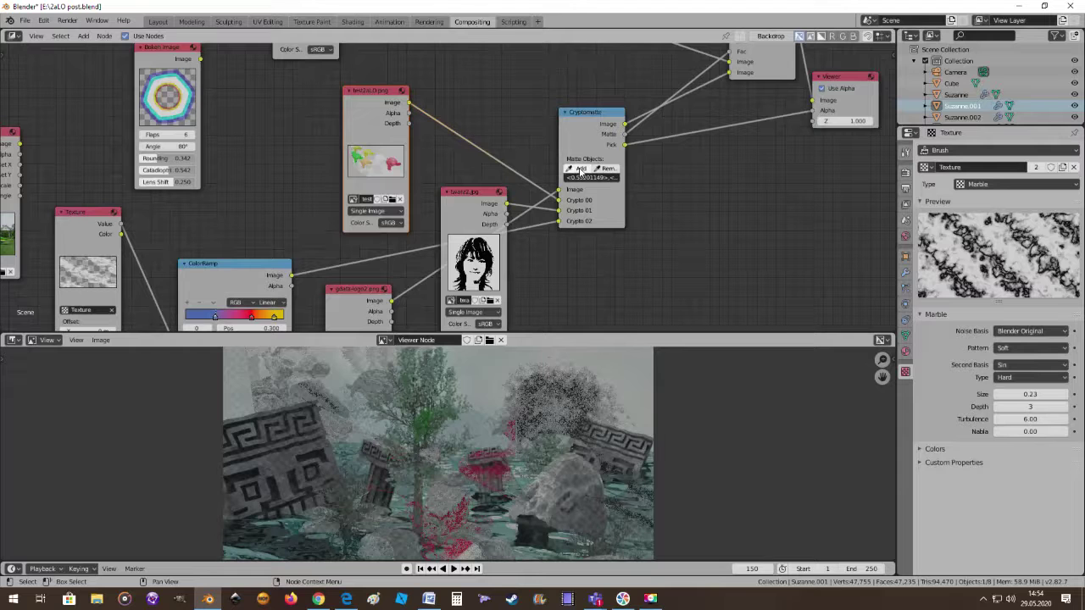
{"action": "left_click", "coordinate": [579, 168]}
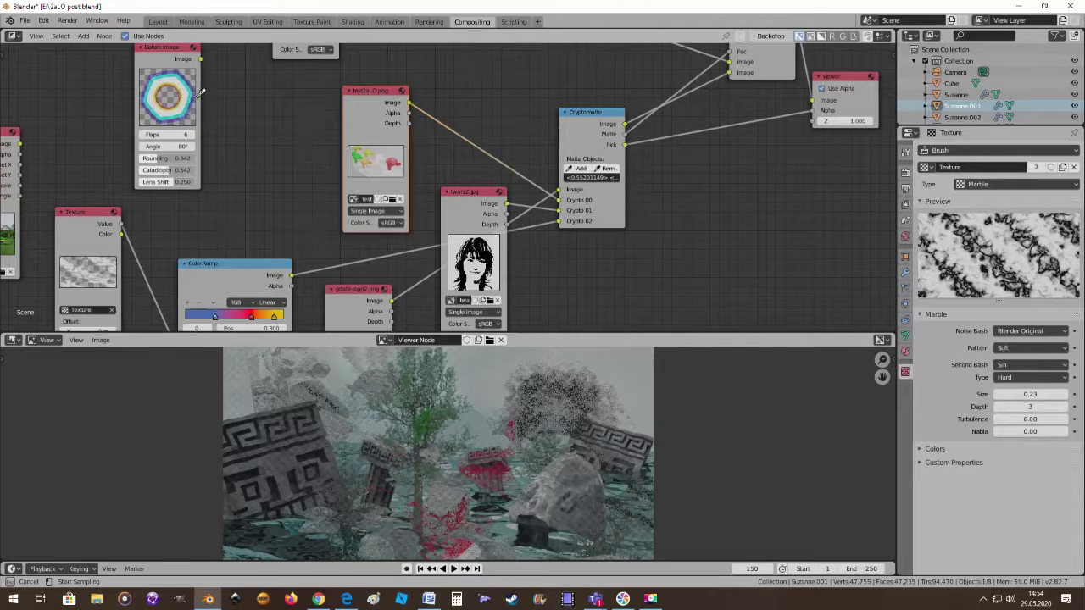
{"action": "left_click", "coordinate": [343, 434]}
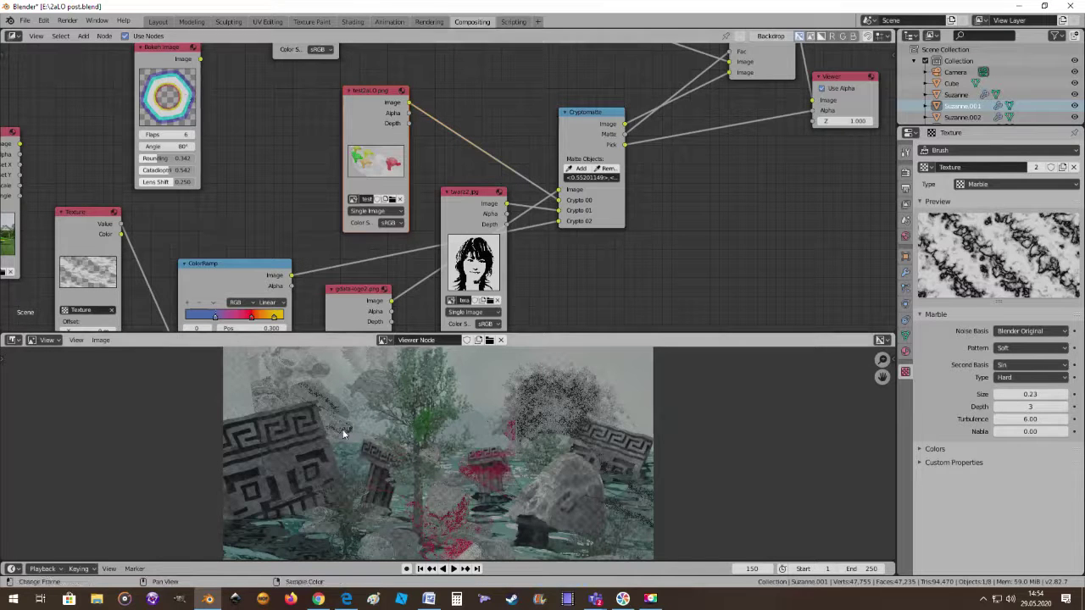
{"action": "scroll", "coordinate": [328, 248], "scroll_direction": "up", "scroll_amount": 1}
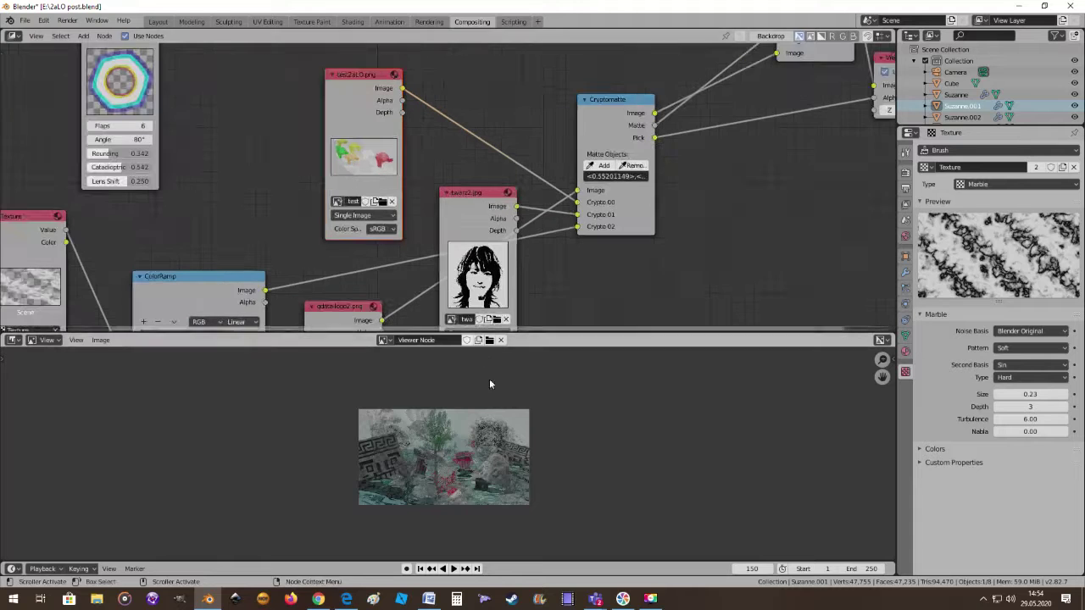
{"action": "scroll", "coordinate": [677, 217], "scroll_direction": "down", "scroll_amount": 1}
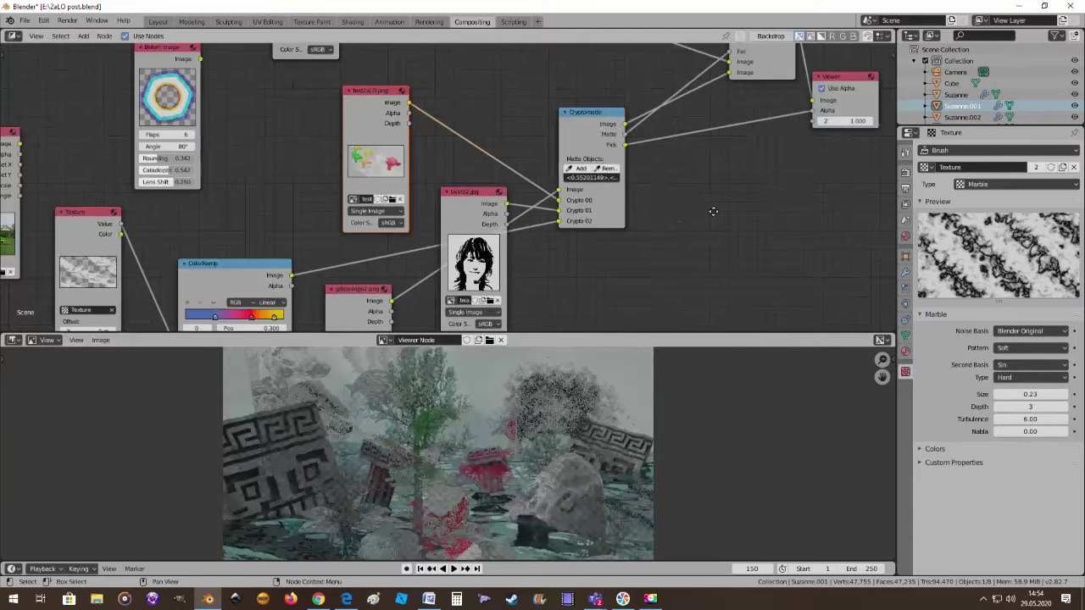
Add the red shrine from the Viewer image as a further matte object
{"action": "middle_click_drag", "start_coordinate": [713, 211], "coordinate": [778, 199]}
{"action": "middle_click_drag", "start_coordinate": [793, 240], "coordinate": [726, 250]}
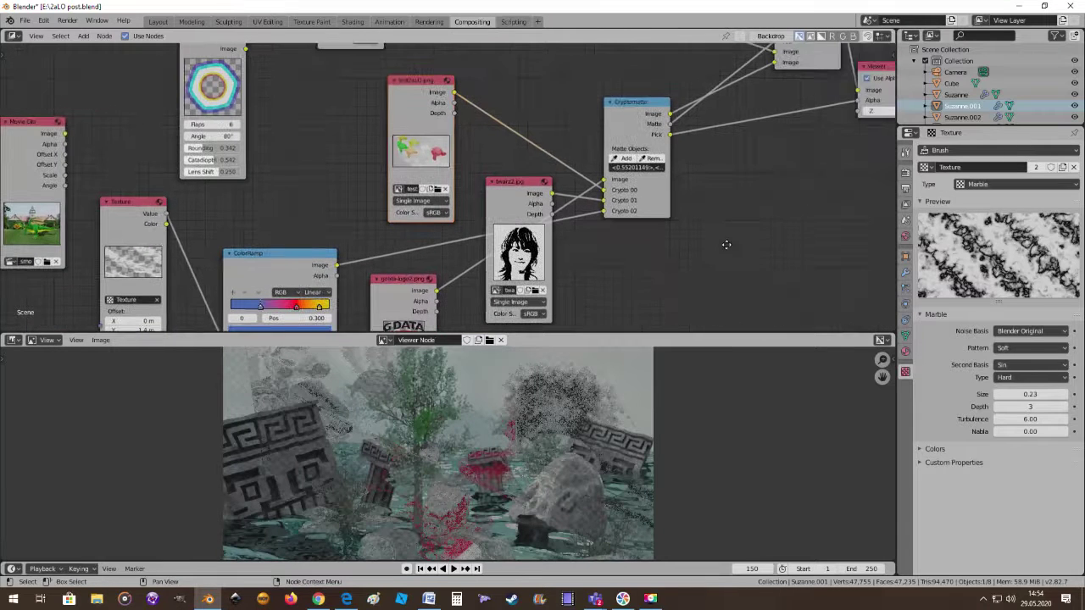
{"action": "left_click", "coordinate": [628, 164]}
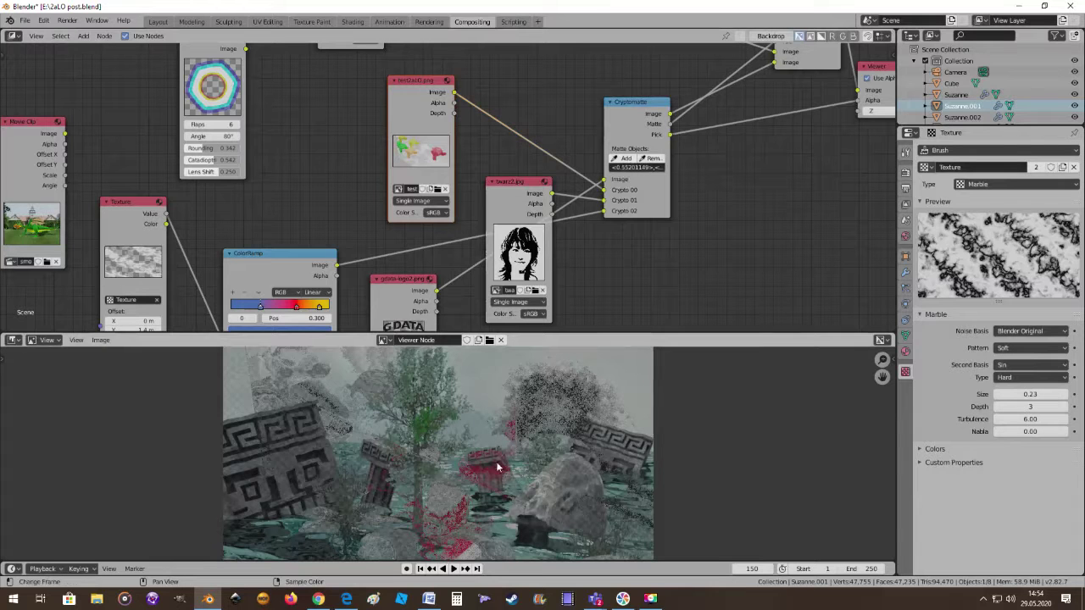
{"action": "left_click", "coordinate": [315, 354]}
{"action": "scroll", "coordinate": [582, 454], "scroll_direction": "down", "scroll_amount": 1}
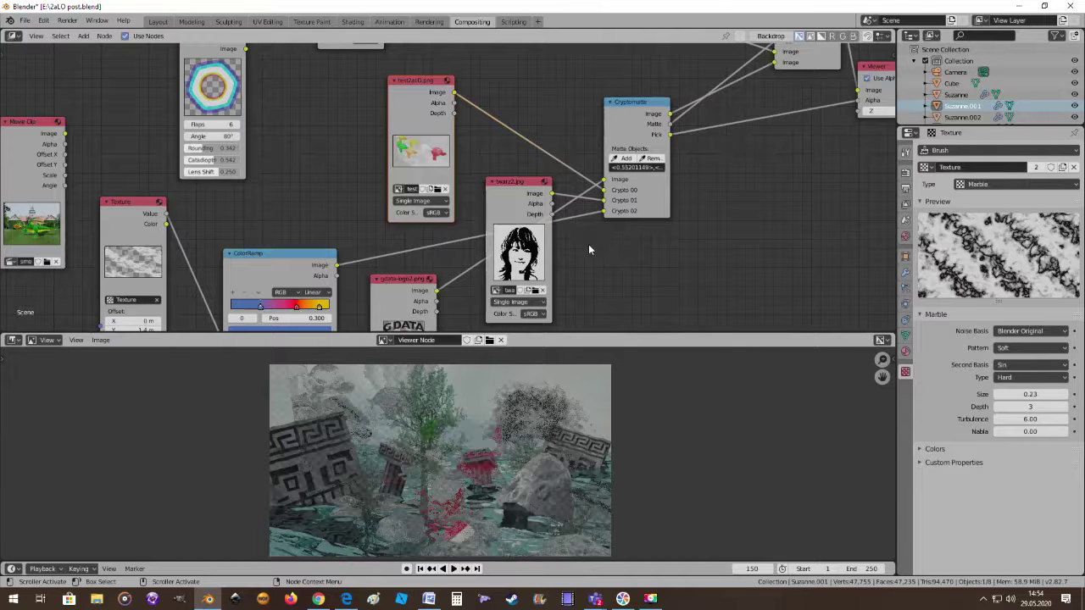
{"action": "middle_click_drag", "start_coordinate": [695, 271], "coordinate": [554, 240]}
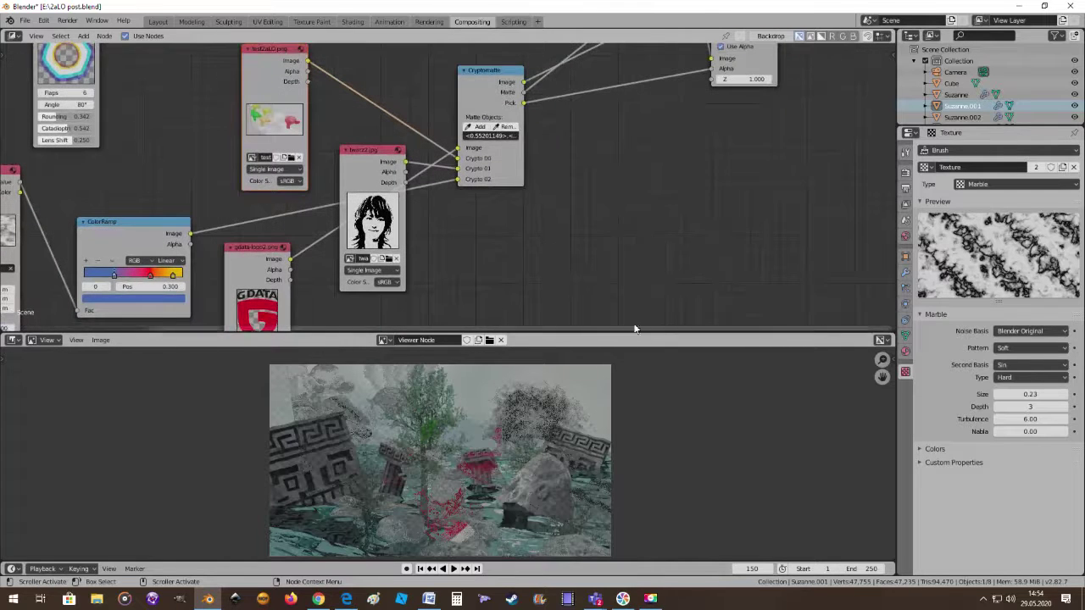
{"action": "middle_click_drag", "start_coordinate": [513, 148], "coordinate": [540, 201]}
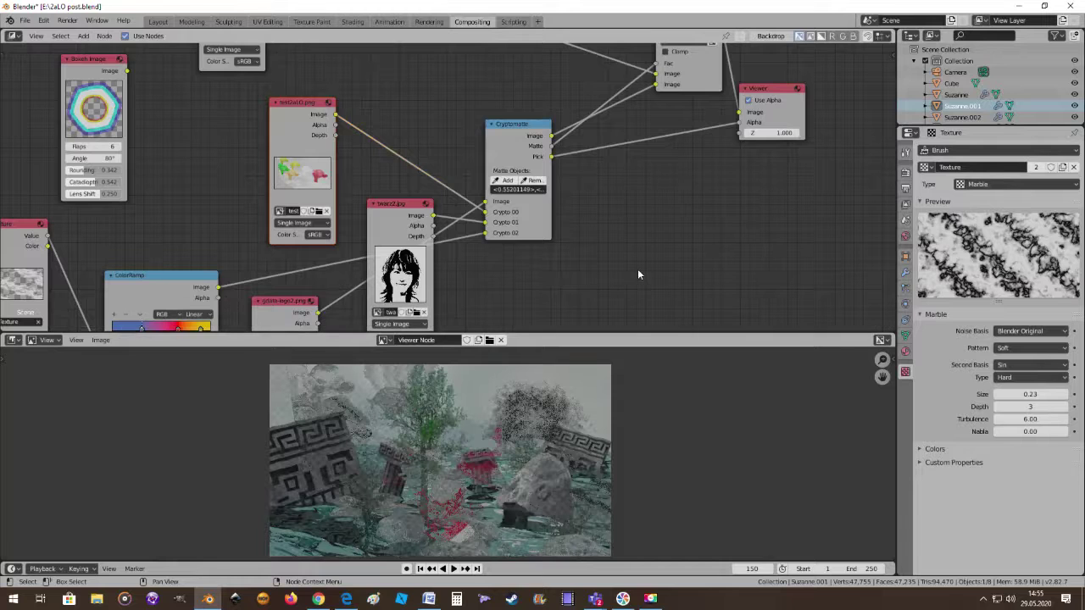
{"action": "scroll", "coordinate": [619, 265], "scroll_direction": "down", "scroll_amount": 1}
{"action": "scroll", "coordinate": [629, 247], "scroll_direction": "down", "scroll_amount": 1}
{"action": "mouse_move", "coordinate": [588, 215]}
{"action": "middle_mouse_down"}
{"action": "mouse_move", "coordinate": [512, 265]}
{"action": "mouse_move", "coordinate": [448, 226]}
{"action": "mouse_move", "coordinate": [603, 213]}
{"action": "middle_mouse_up"}
{"action": "scroll", "coordinate": [522, 261], "scroll_direction": "up", "scroll_amount": 2}
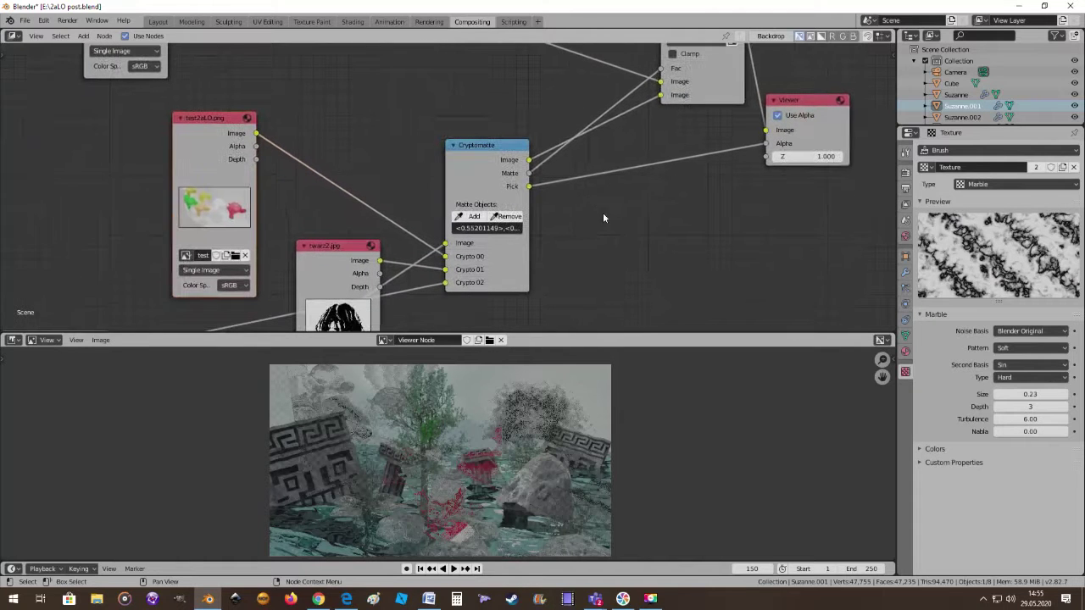
{"action": "scroll", "coordinate": [604, 213], "scroll_direction": "down", "scroll_amount": 1}
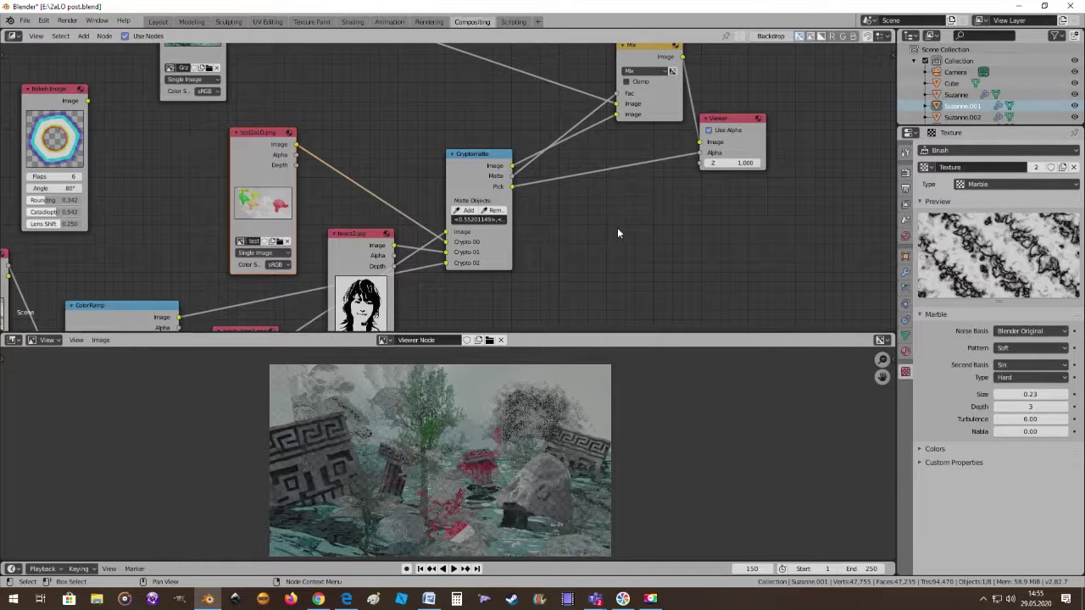
{"action": "scroll", "coordinate": [623, 234], "scroll_direction": "down", "scroll_amount": 1}
{"action": "scroll", "coordinate": [627, 233], "scroll_direction": "down", "scroll_amount": 1}
{"action": "scroll", "coordinate": [623, 231], "scroll_direction": "down", "scroll_amount": 1}
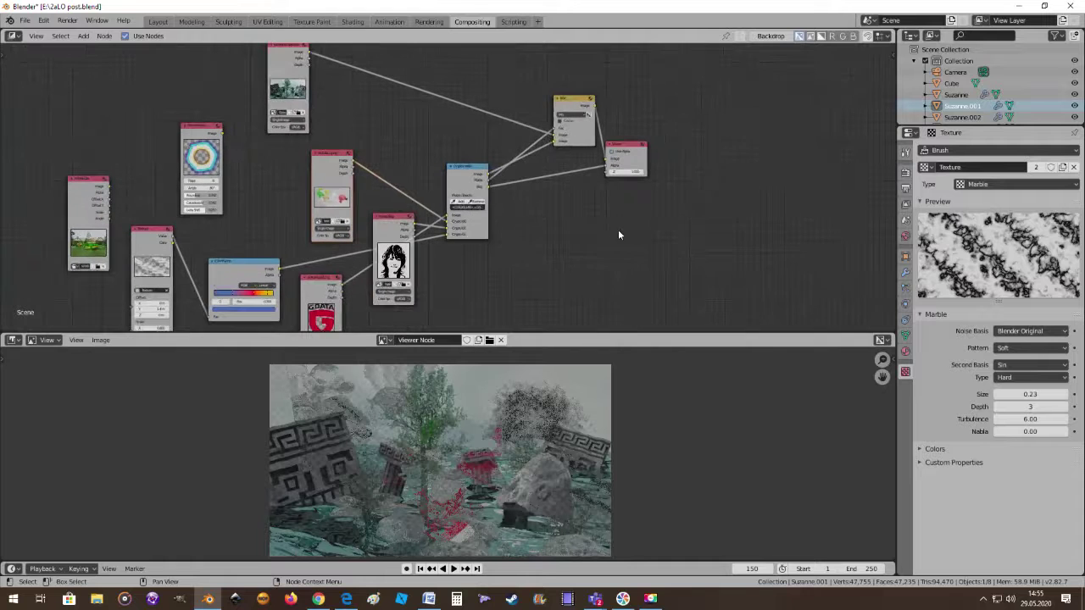
Shift the portrait image node down-right and the Cryptomatte node slightly right and down
{"action": "left_click_drag", "start_coordinate": [384, 221], "coordinate": [400, 267]}
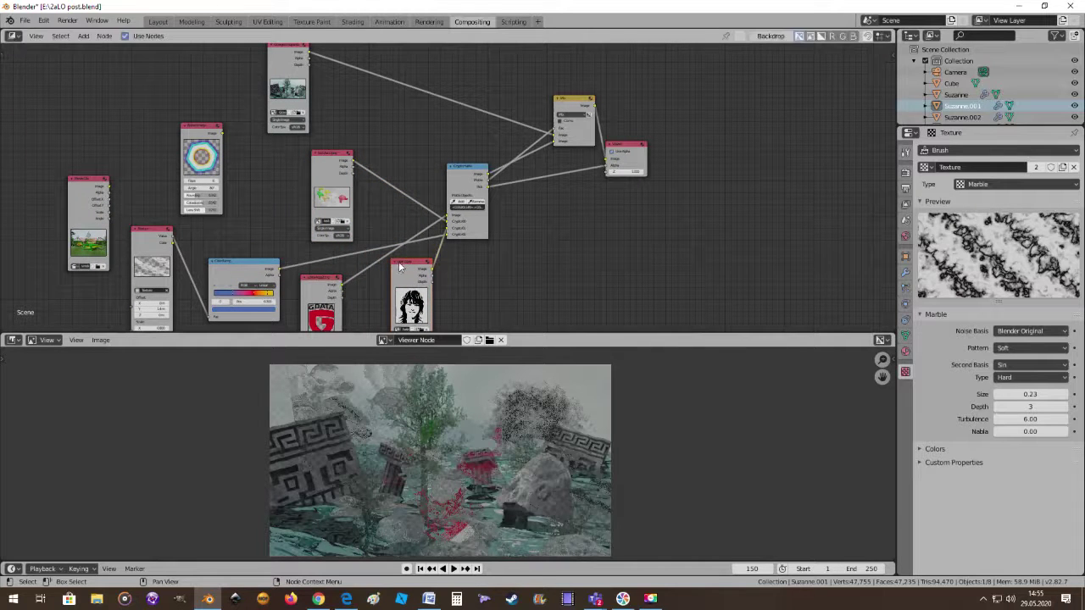
{"action": "scroll", "coordinate": [558, 247], "scroll_direction": "up", "scroll_amount": 1}
{"action": "mouse_move", "coordinate": [558, 247]}
{"action": "middle_mouse_down"}
{"action": "mouse_move", "coordinate": [532, 243]}
{"action": "mouse_move", "coordinate": [594, 229]}
{"action": "mouse_move", "coordinate": [565, 254]}
{"action": "mouse_move", "coordinate": [550, 244]}
{"action": "middle_mouse_up"}
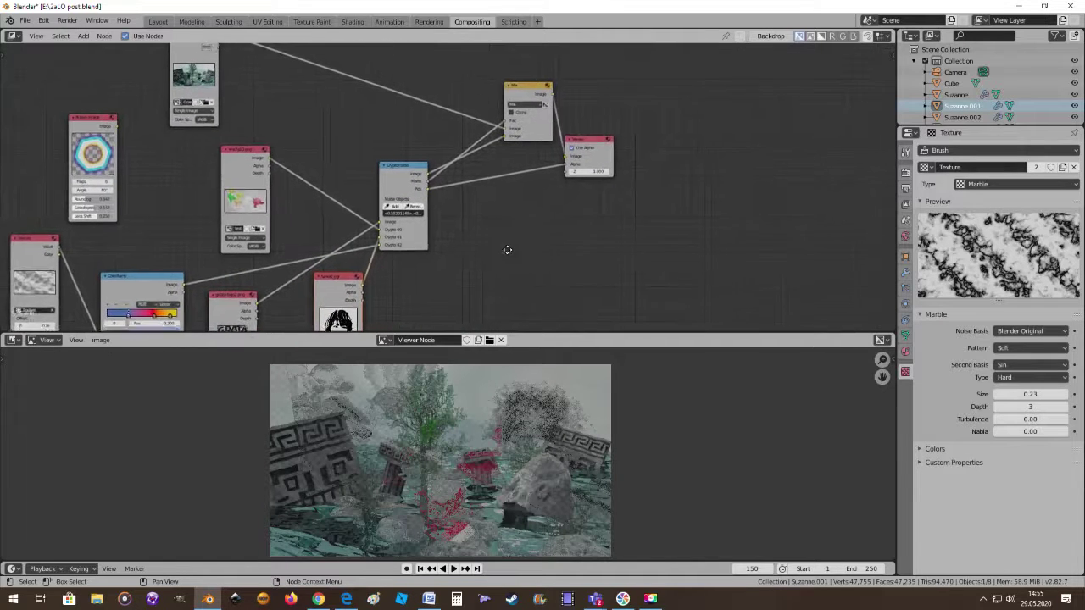
{"action": "scroll", "coordinate": [548, 246], "scroll_direction": "up", "scroll_amount": 1}
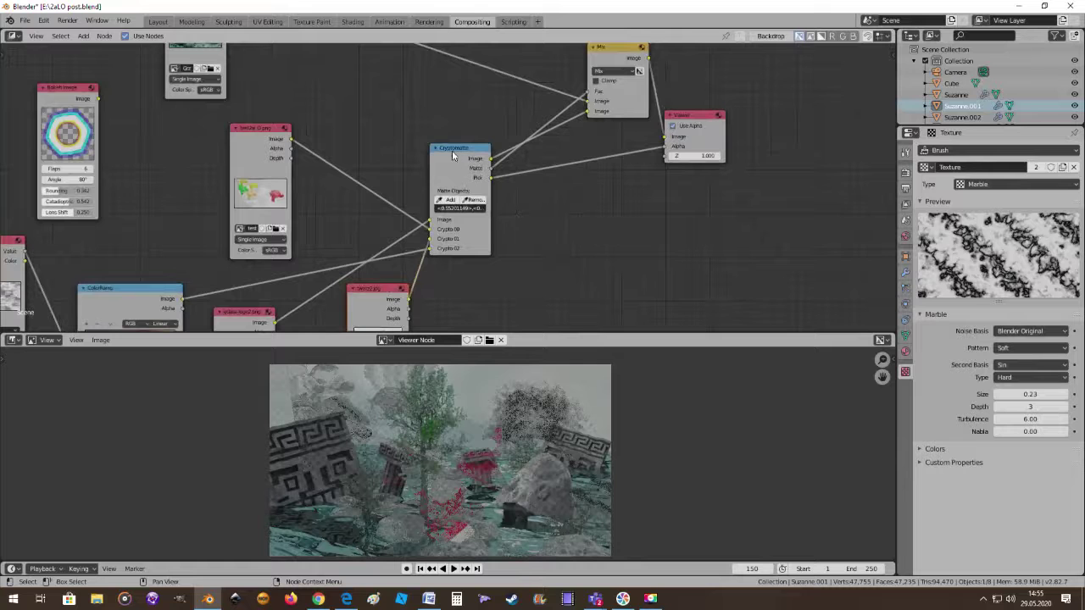
{"action": "left_click_drag", "start_coordinate": [460, 150], "coordinate": [482, 158]}
{"action": "scroll", "coordinate": [578, 215], "scroll_direction": "down", "scroll_amount": 1}
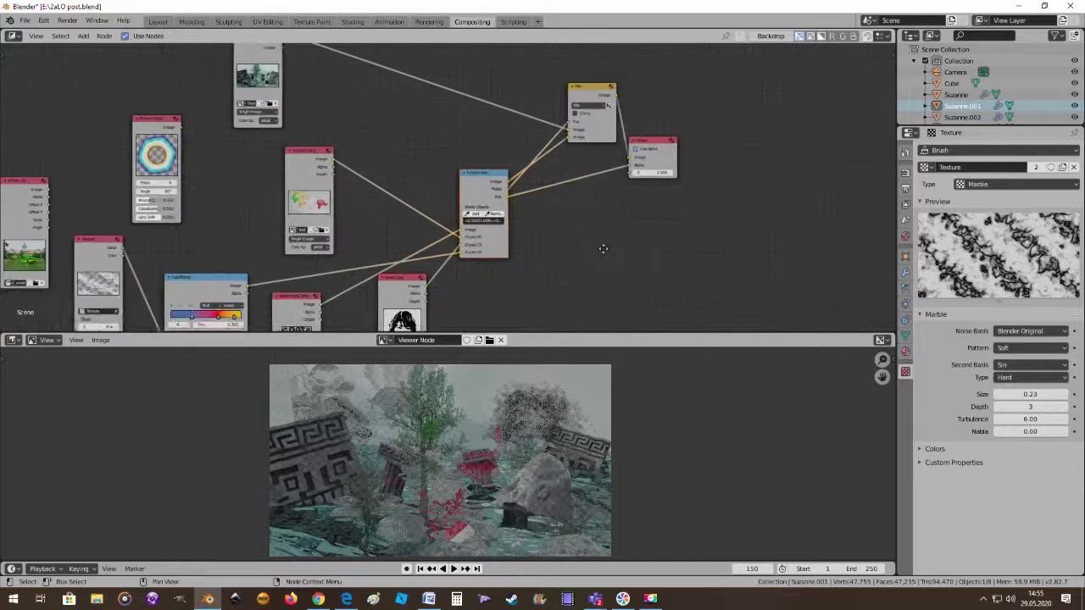
{"action": "middle_click_drag", "start_coordinate": [585, 233], "coordinate": [635, 280]}
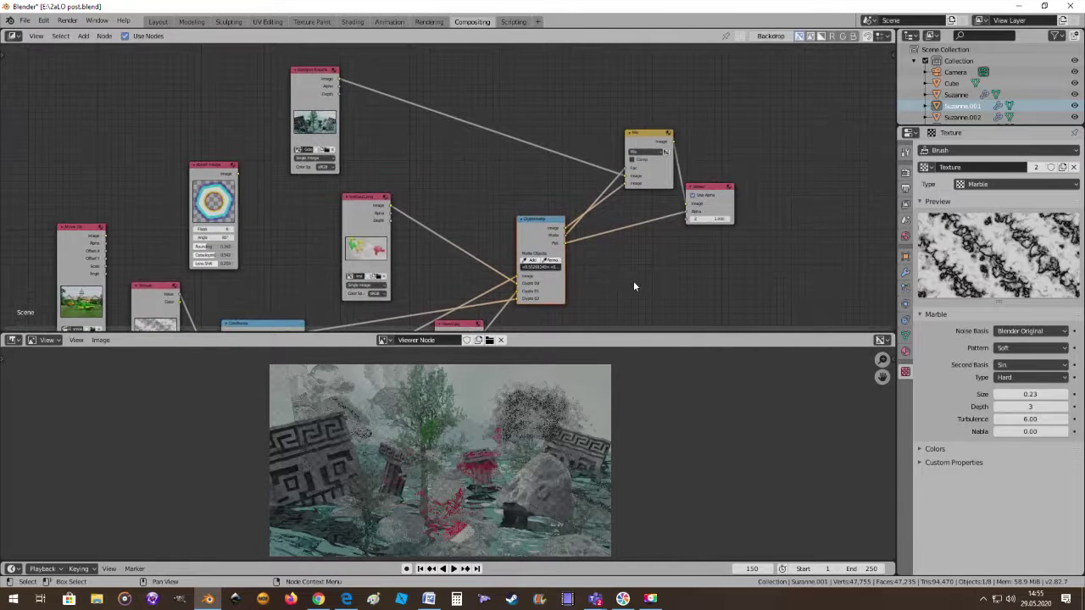
Link the test render image directly to the Mix node and delete the Cryptomatte node
{"action": "middle_click_drag", "start_coordinate": [581, 304], "coordinate": [525, 241]}
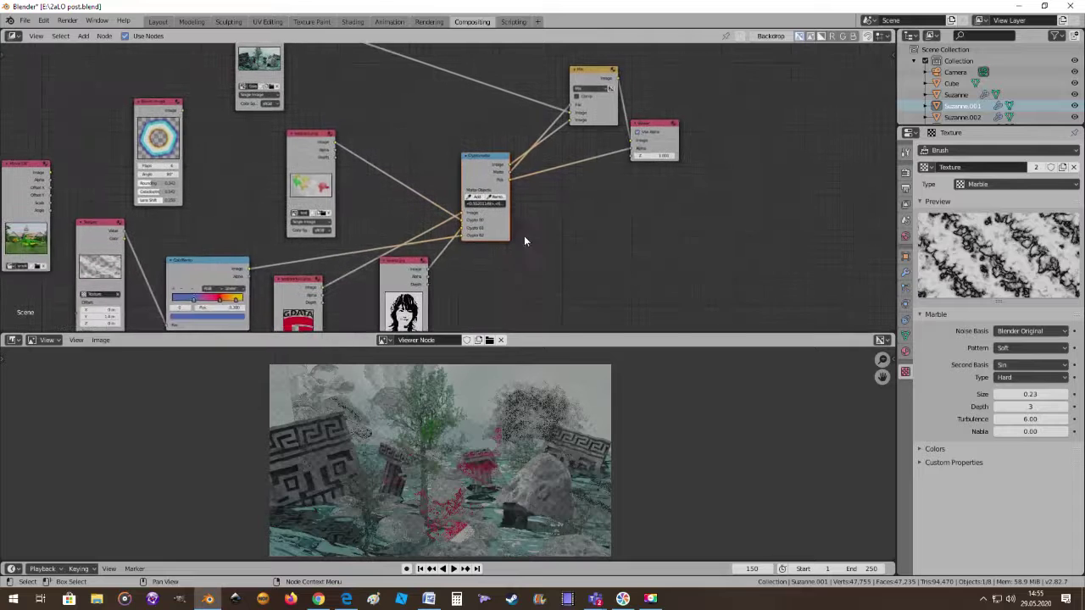
{"action": "mouse_move", "coordinate": [335, 142]}
{"action": "left_mouse_down"}
{"action": "mouse_move", "coordinate": [570, 120]}
{"action": "mouse_move", "coordinate": [532, 158]}
{"action": "mouse_move", "coordinate": [488, 174]}
{"action": "left_mouse_up"}
{"action": "key", "text": "x"}
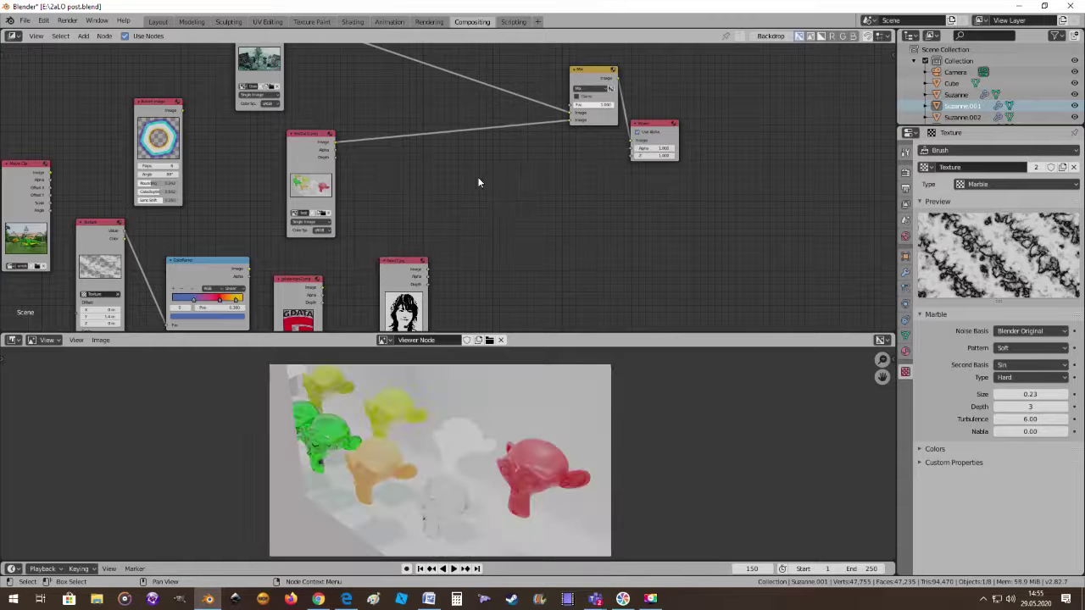
{"action": "scroll", "coordinate": [489, 196], "scroll_direction": "up", "scroll_amount": 1}
{"action": "scroll", "coordinate": [467, 234], "scroll_direction": "down", "scroll_amount": 2}
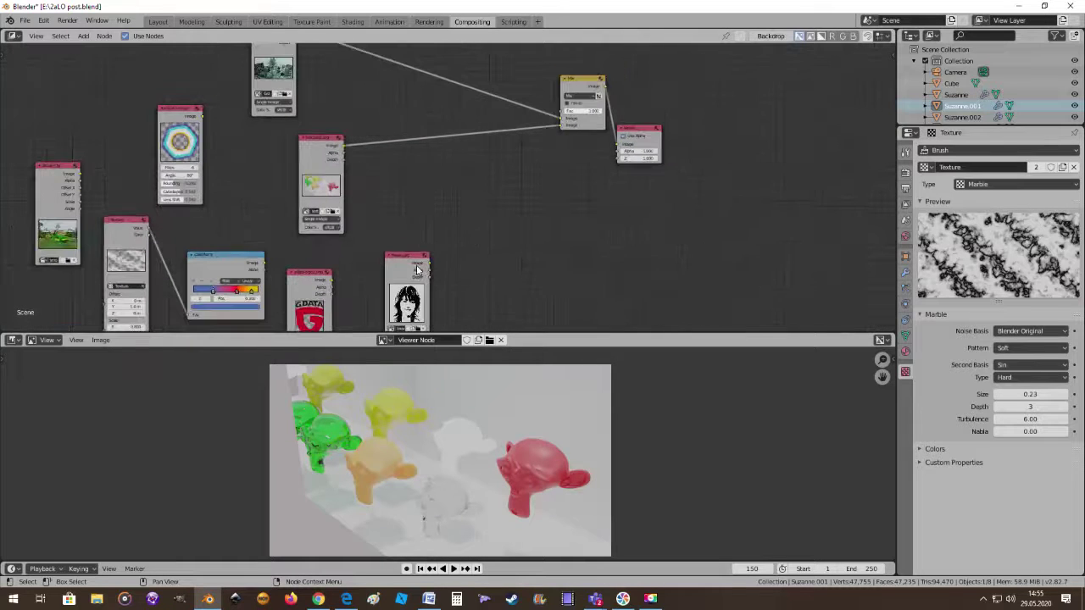
{"action": "left_click_drag", "start_coordinate": [407, 259], "coordinate": [395, 273]}
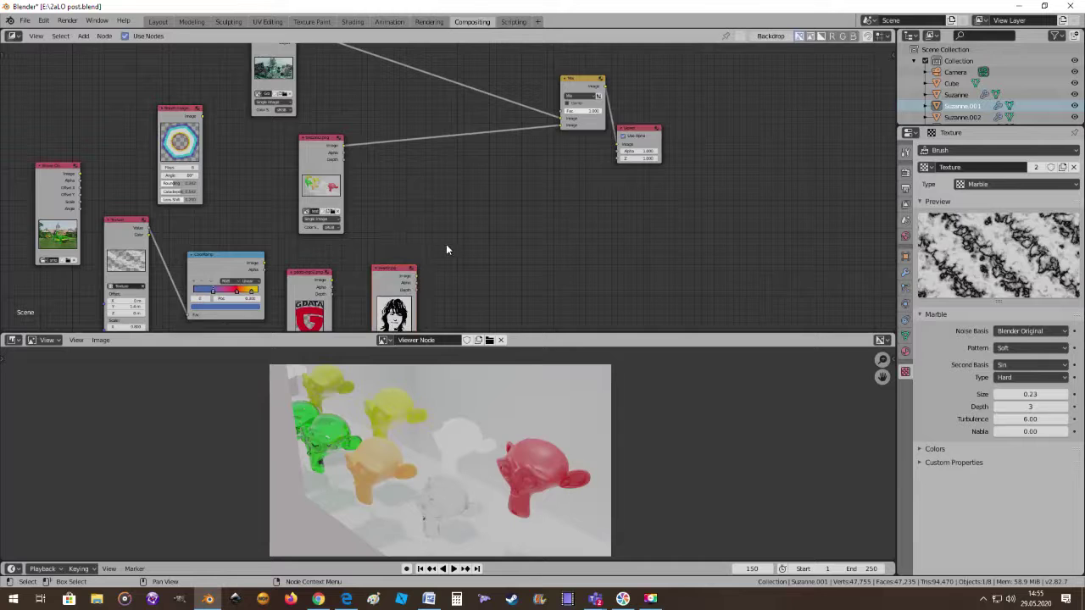
{"action": "middle_click_drag", "start_coordinate": [447, 249], "coordinate": [459, 315]}
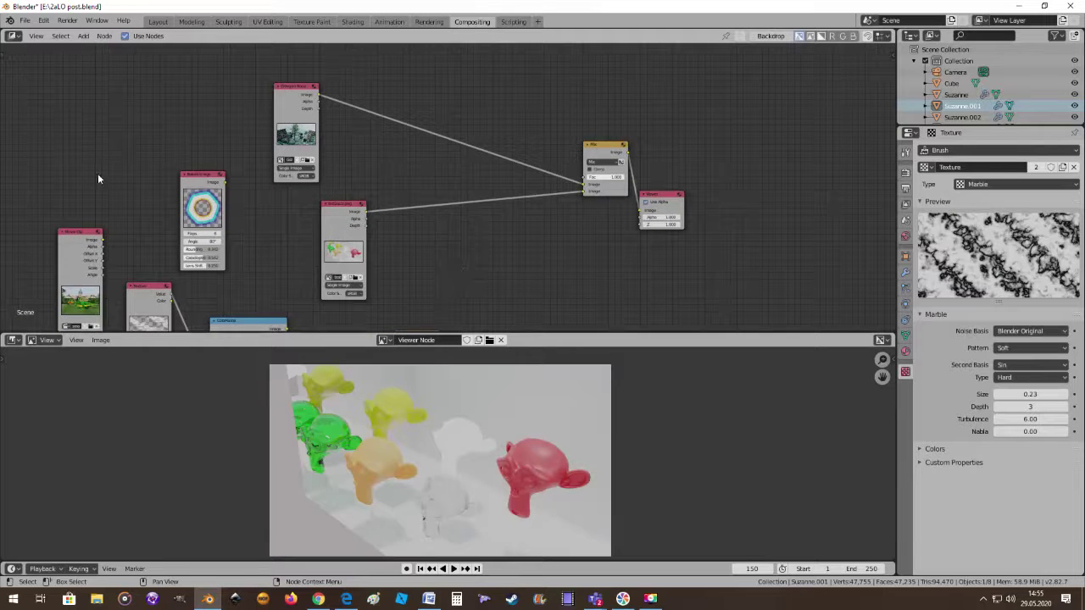
Add a Matte > Difference Key node and drop it onto the test2aLO.png-to-Mix link
{"action": "left_click", "coordinate": [83, 35]}
{"action": "mouse_move", "coordinate": [100, 133]}
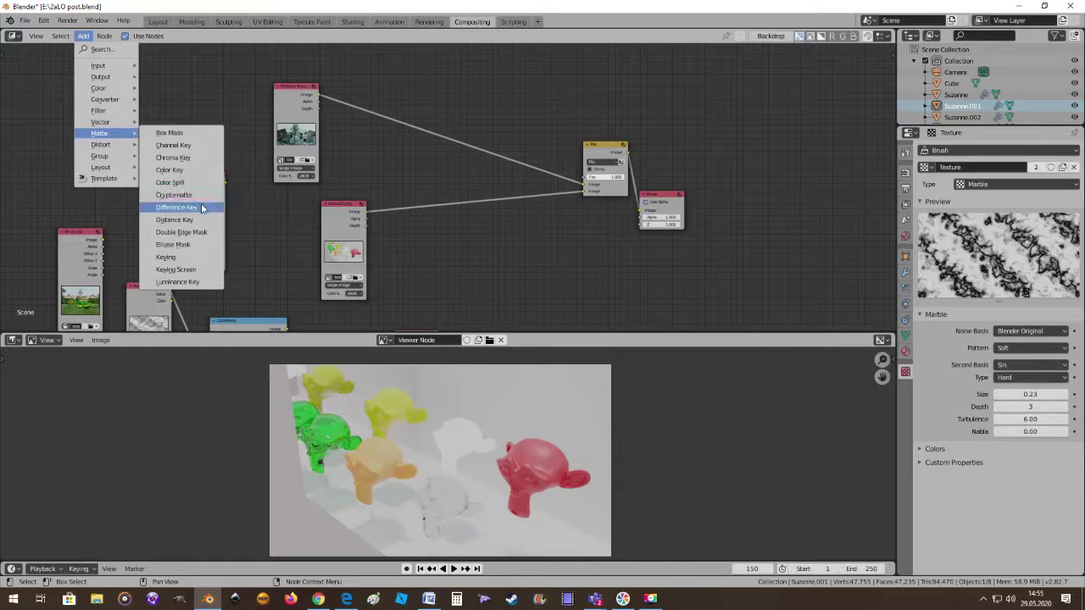
{"action": "left_click", "coordinate": [200, 207]}
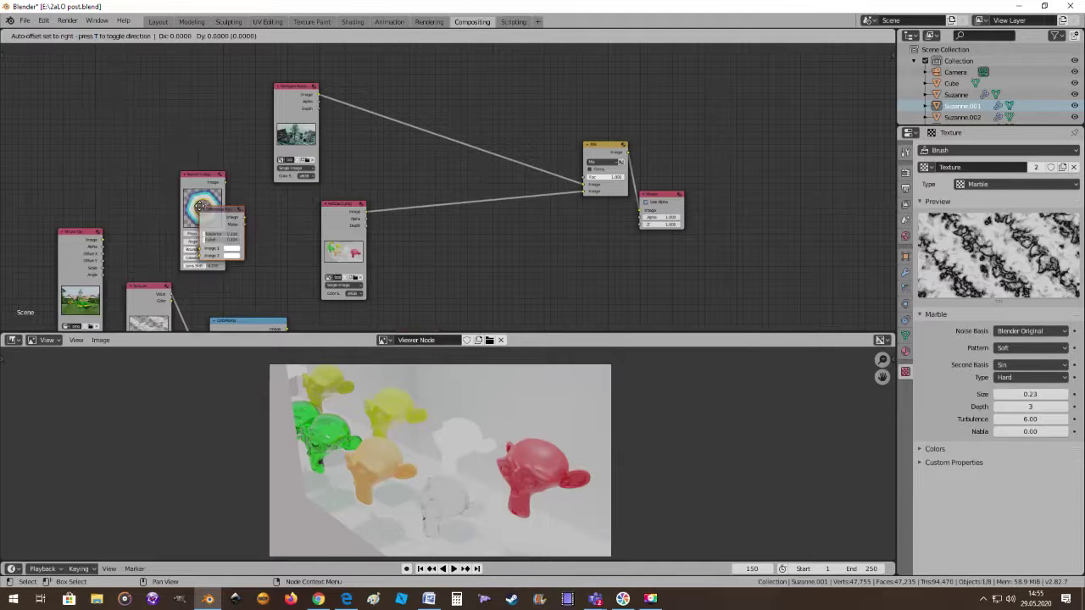
{"action": "left_click", "coordinate": [487, 225]}
{"action": "scroll", "coordinate": [532, 266], "scroll_direction": "up", "scroll_amount": 1}
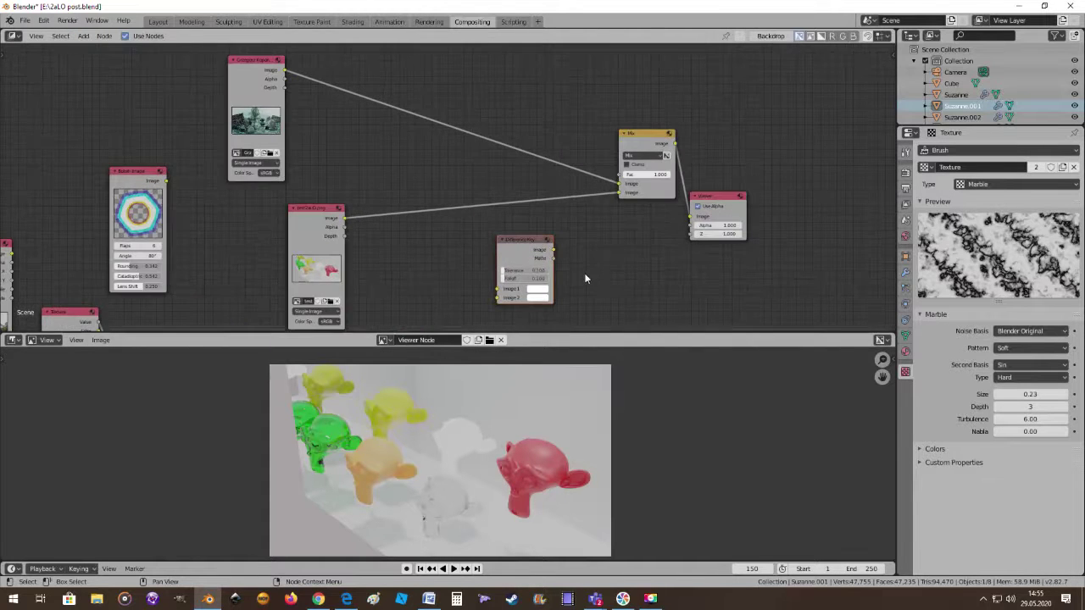
{"action": "mouse_move", "coordinate": [583, 274]}
{"action": "middle_mouse_down"}
{"action": "mouse_move", "coordinate": [559, 223]}
{"action": "mouse_move", "coordinate": [508, 226]}
{"action": "mouse_move", "coordinate": [443, 179]}
{"action": "mouse_move", "coordinate": [450, 195]}
{"action": "mouse_move", "coordinate": [430, 222]}
{"action": "middle_mouse_up"}
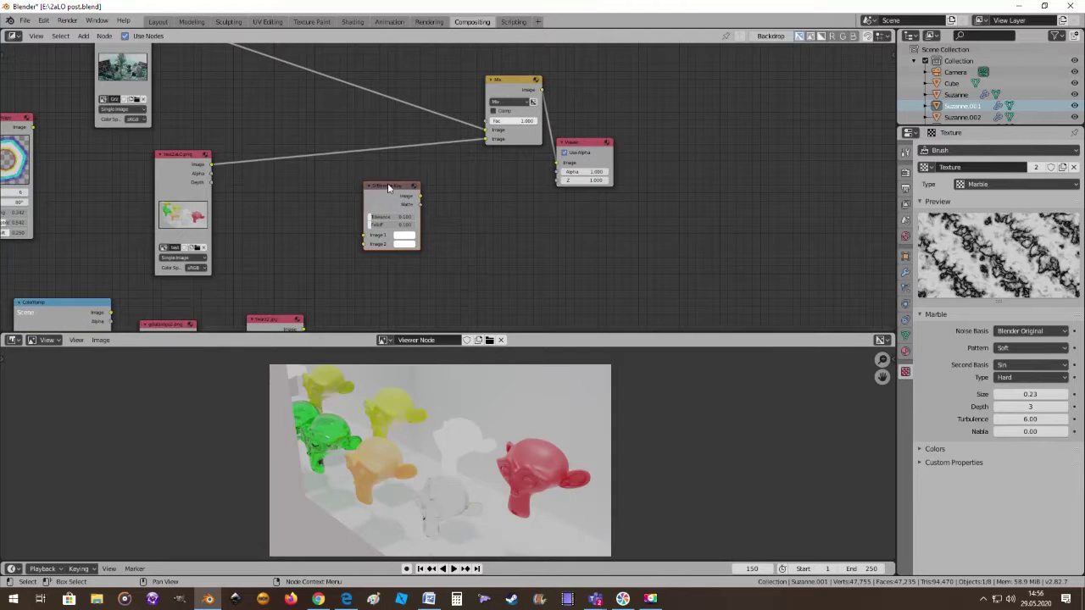
{"action": "left_click_drag", "start_coordinate": [387, 183], "coordinate": [340, 140]}
{"action": "scroll", "coordinate": [423, 207], "scroll_direction": "up", "scroll_amount": 1}
{"action": "middle_click_drag", "start_coordinate": [422, 207], "coordinate": [444, 251]}
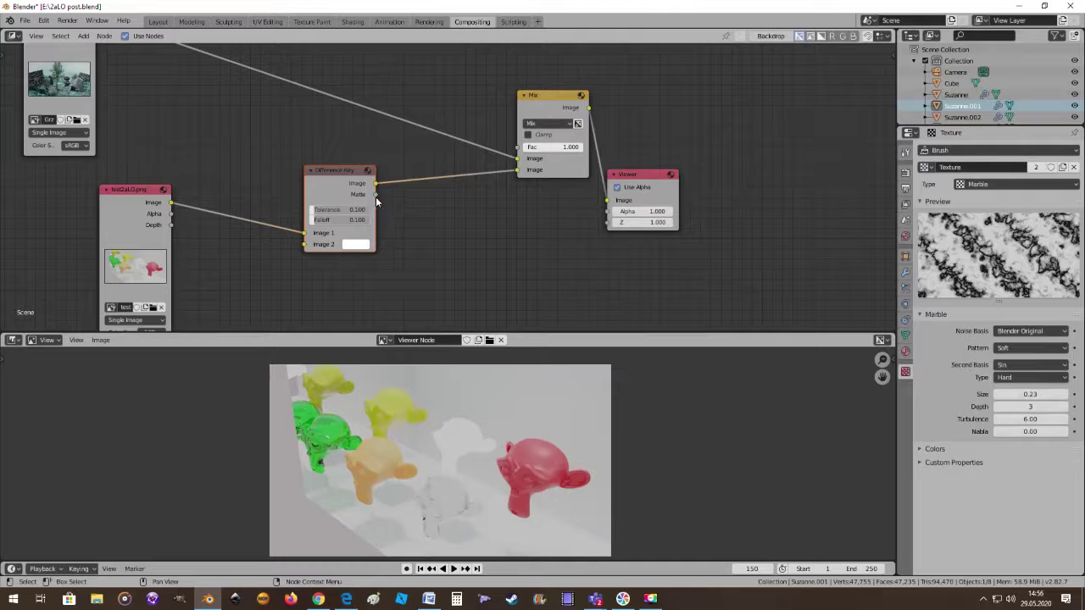
Drive the Mix factor with the difference matte and tune Tolerance down to 0.333
{"action": "left_click_drag", "start_coordinate": [375, 194], "coordinate": [517, 148]}
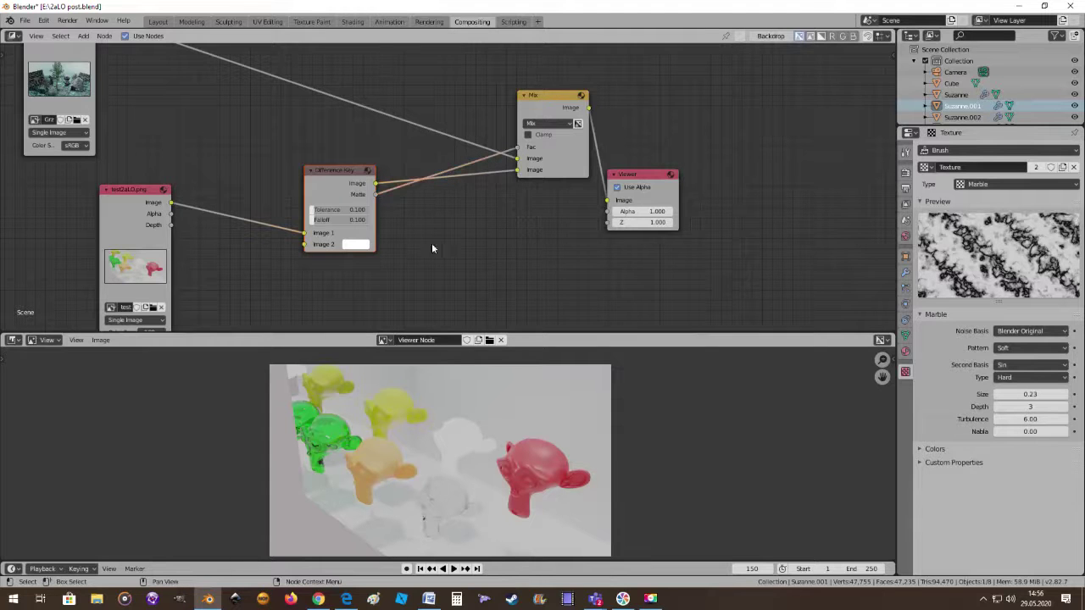
{"action": "middle_click_drag", "start_coordinate": [431, 248], "coordinate": [453, 220]}
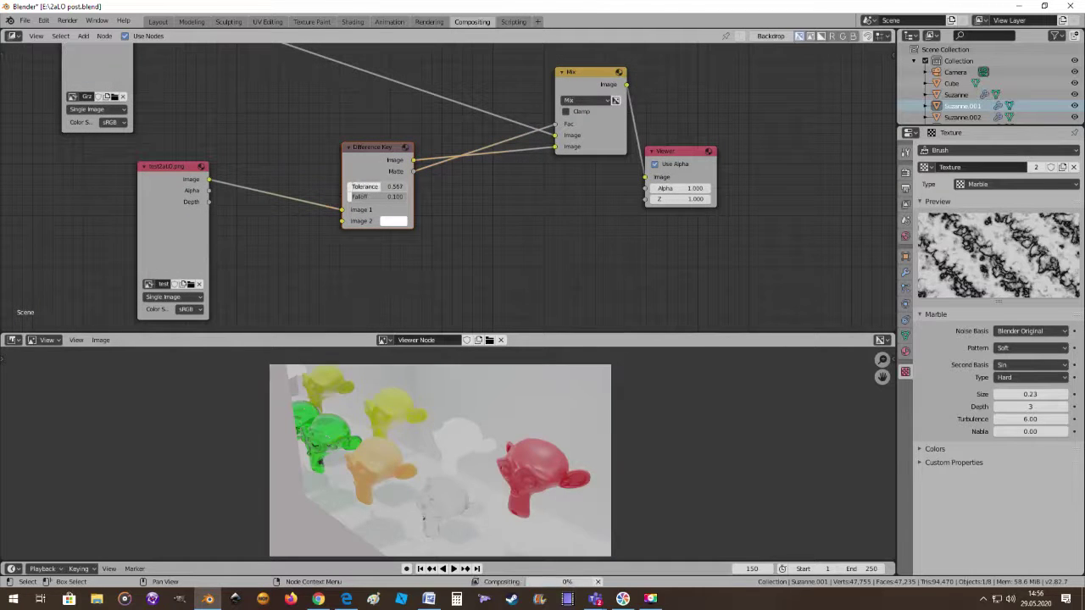
{"action": "left_click_drag", "start_coordinate": [373, 186], "coordinate": [438, 232]}
{"action": "scroll", "coordinate": [439, 235], "scroll_direction": "up", "scroll_amount": 1}
{"action": "middle_click_drag", "start_coordinate": [438, 235], "coordinate": [449, 233]}
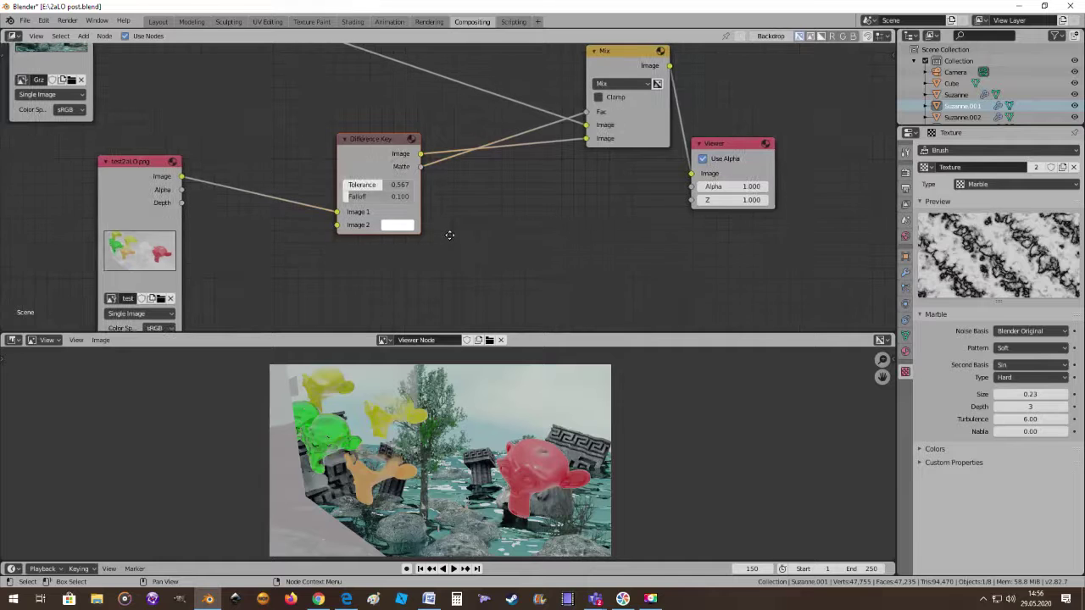
{"action": "left_click_drag", "start_coordinate": [383, 185], "coordinate": [347, 186]}
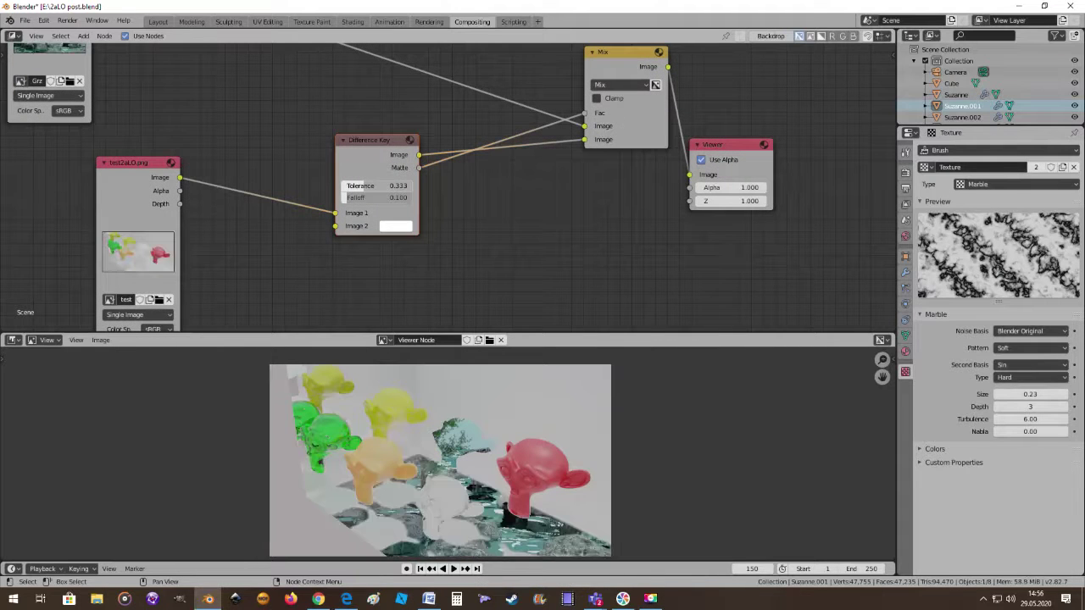
Try a Difference Key Falloff of 0.475, then return it to 0.000
{"action": "left_click_drag", "start_coordinate": [366, 195], "coordinate": [407, 195]}
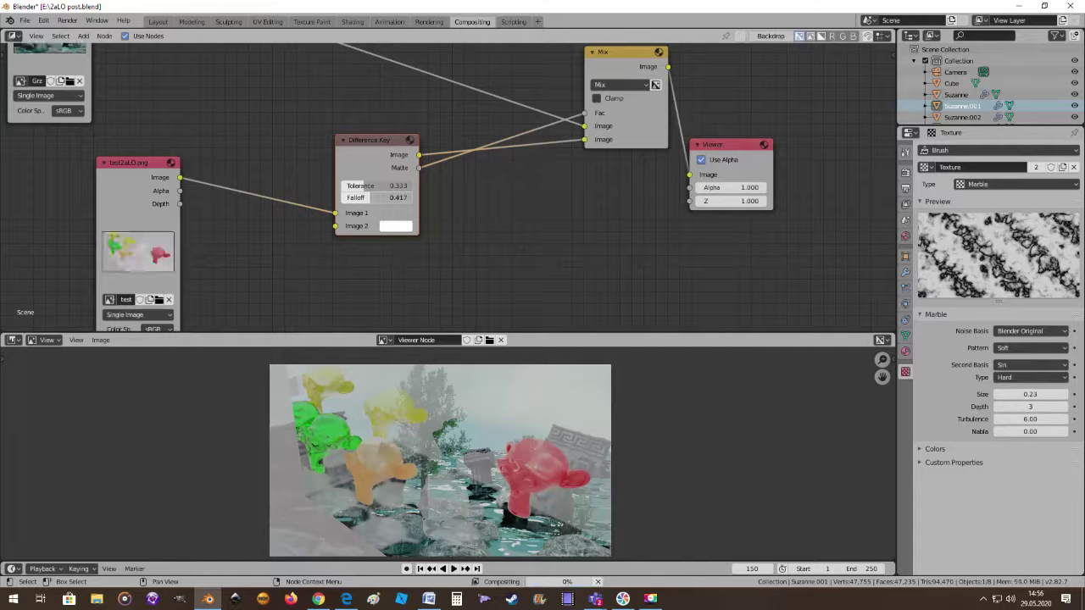
{"action": "left_click_drag", "start_coordinate": [407, 197], "coordinate": [266, 219]}
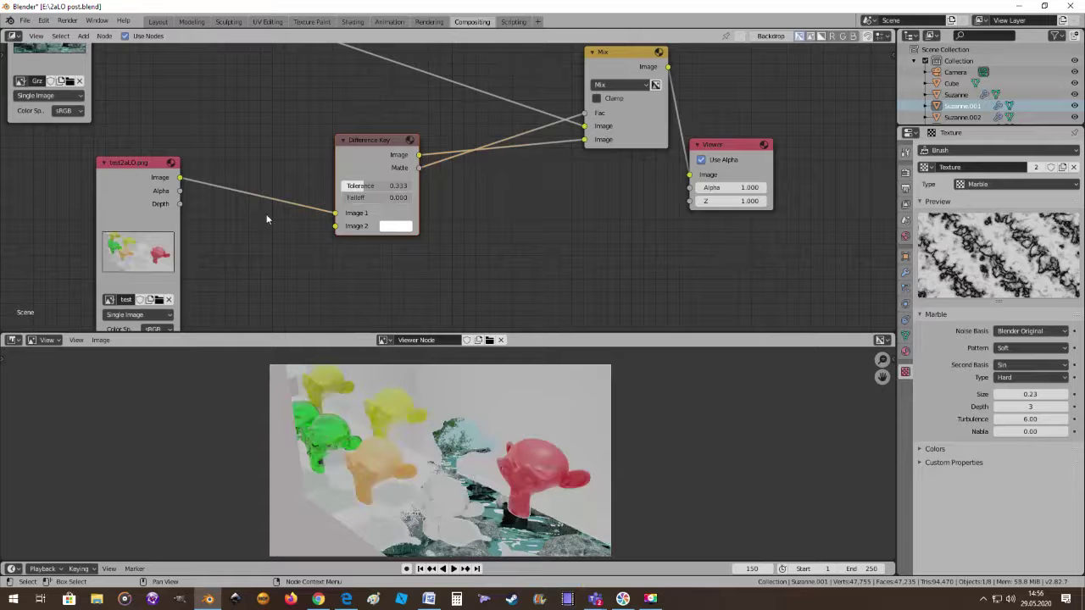
{"action": "scroll", "coordinate": [391, 227], "scroll_direction": "down", "scroll_amount": 1}
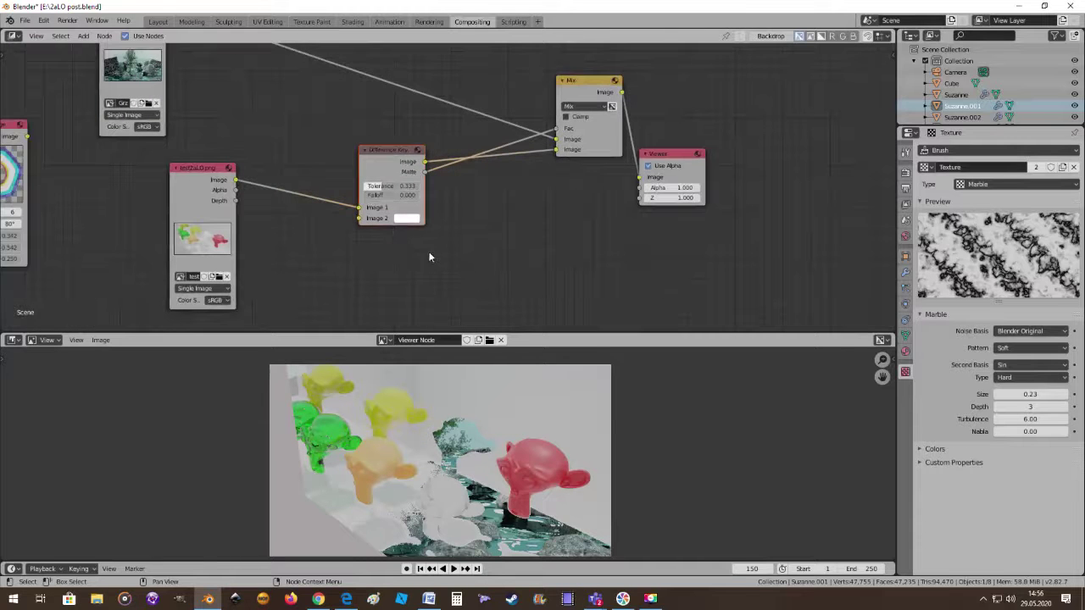
{"action": "middle_click_drag", "start_coordinate": [429, 257], "coordinate": [440, 198]}
Change the Difference Key's Image 2 colour from pinkish to bright green on the colour wheel
{"action": "left_click", "coordinate": [422, 162]}
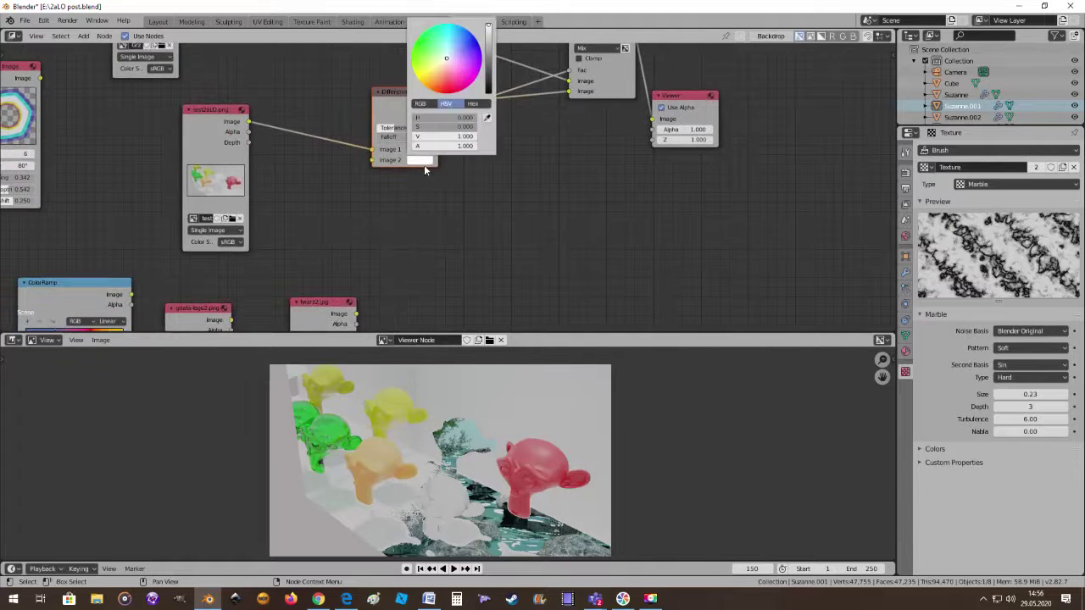
{"action": "left_click", "coordinate": [444, 82]}
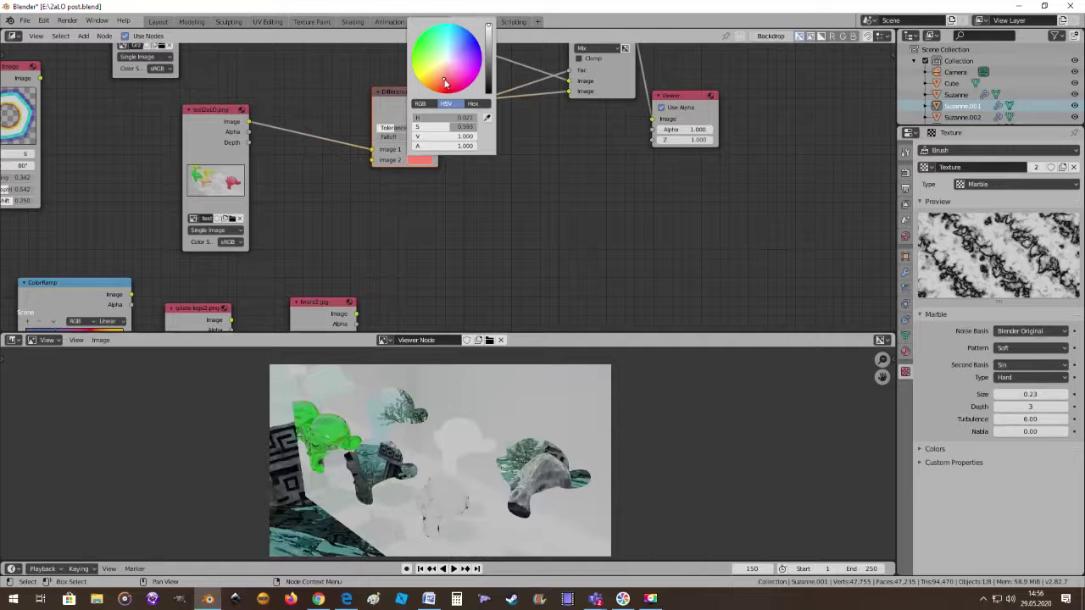
{"action": "left_click_drag", "start_coordinate": [462, 79], "coordinate": [423, 47]}
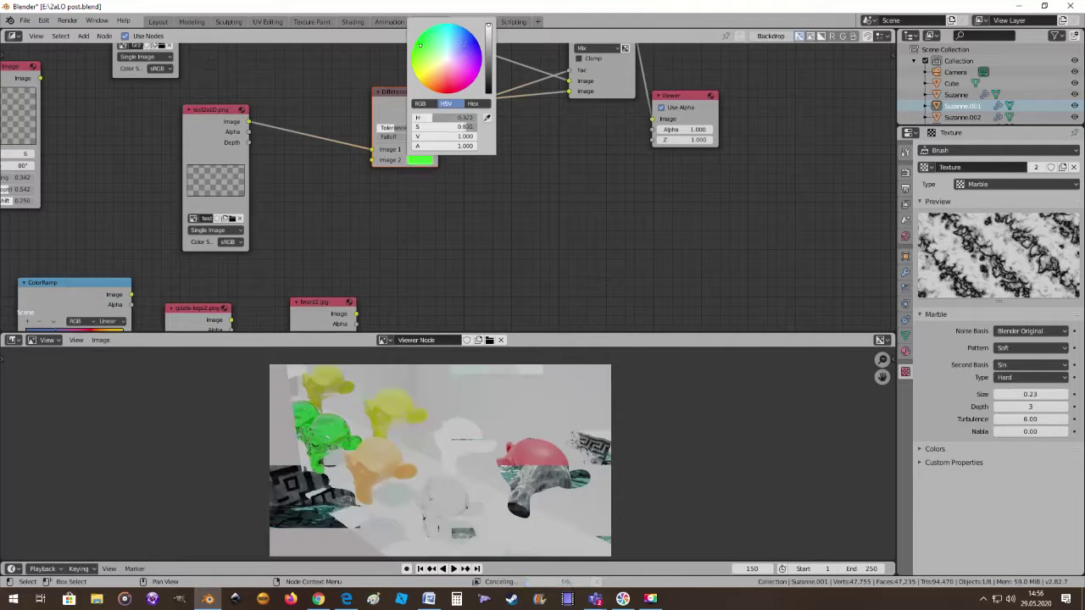
{"action": "right_click", "coordinate": [423, 47]}
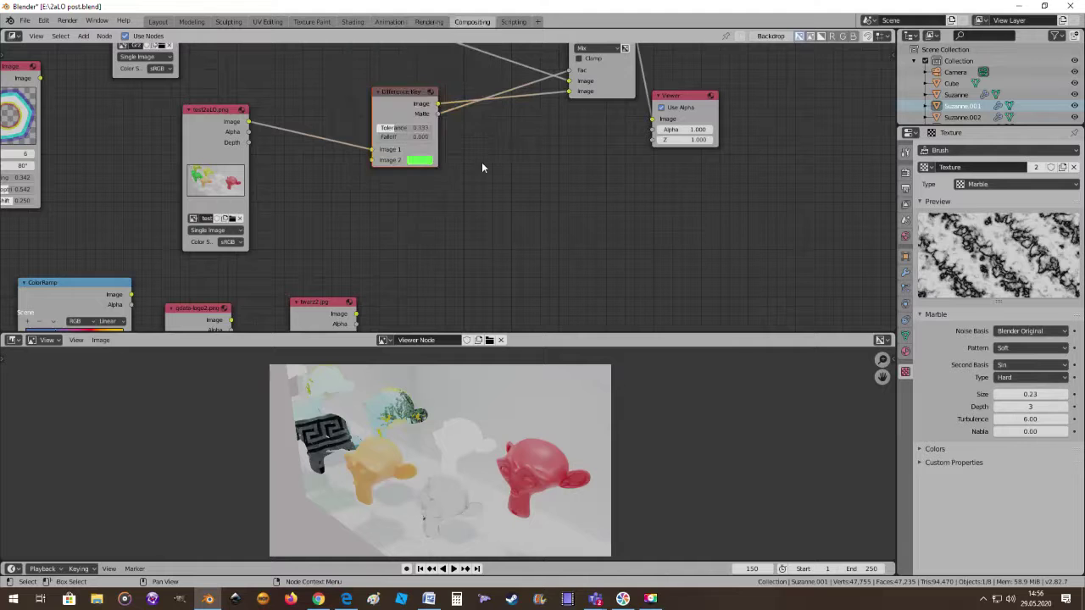
{"action": "scroll", "coordinate": [308, 249], "scroll_direction": "down", "scroll_amount": 2}
{"action": "scroll", "coordinate": [171, 132], "scroll_direction": "up", "scroll_amount": 1}
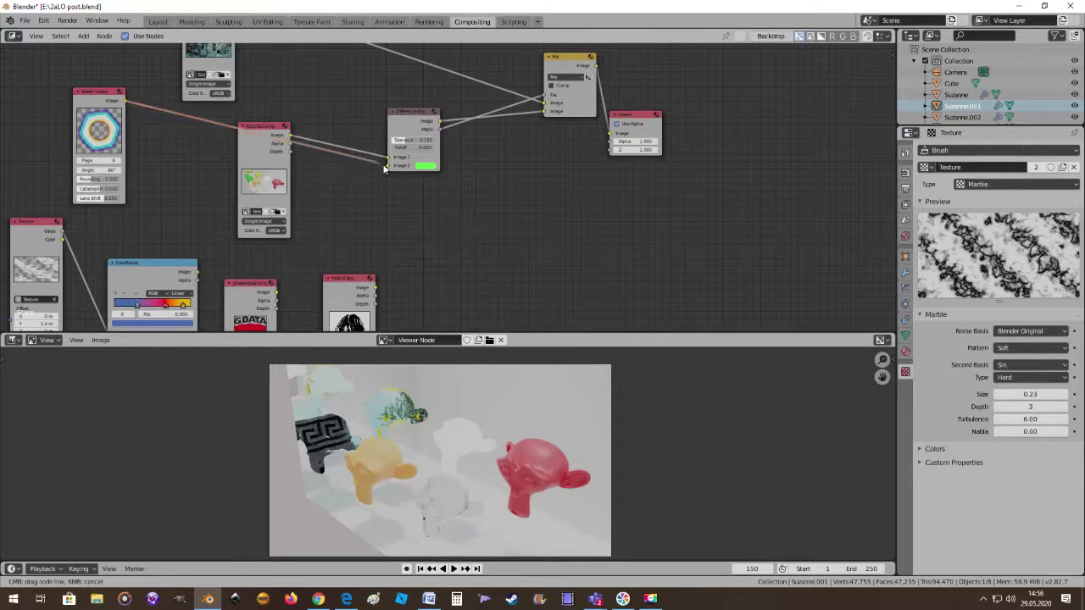
Link the Bokeh Image output into the Difference Key's Image 2 input
{"action": "left_click_drag", "start_coordinate": [125, 100], "coordinate": [390, 165]}
{"action": "scroll", "coordinate": [434, 245], "scroll_direction": "up", "scroll_amount": 1}
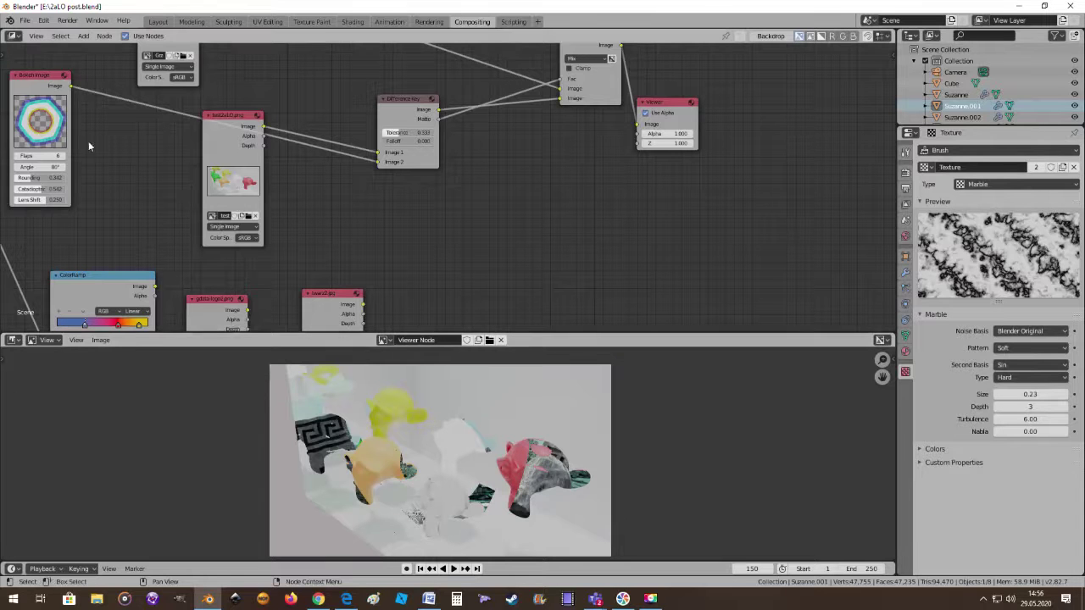
{"action": "scroll", "coordinate": [254, 197], "scroll_direction": "down", "scroll_amount": 1}
{"action": "scroll", "coordinate": [356, 222], "scroll_direction": "down", "scroll_amount": 1}
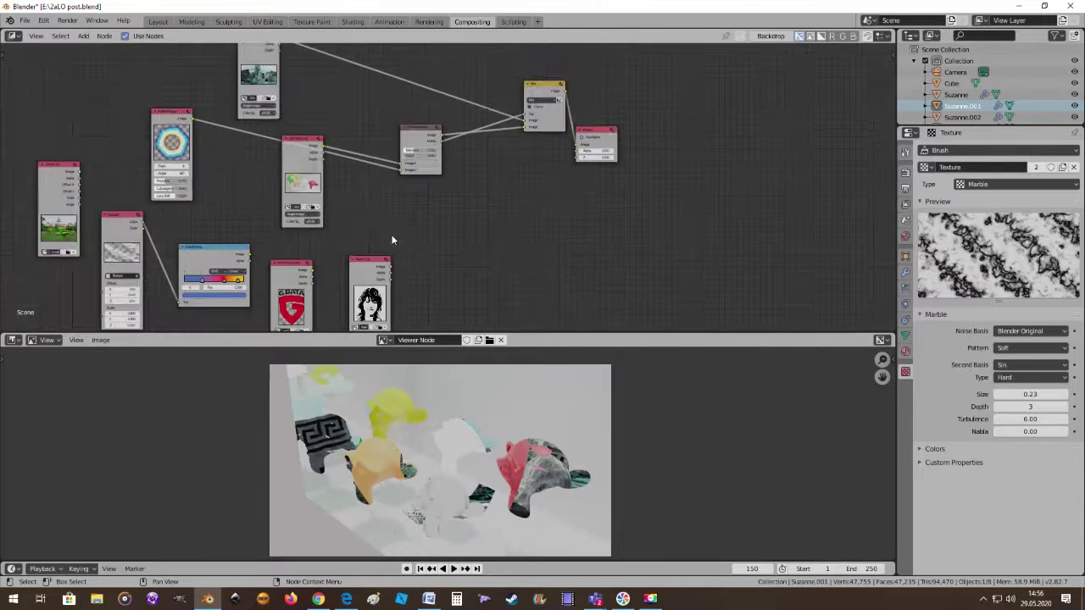
{"action": "scroll", "coordinate": [399, 257], "scroll_direction": "up", "scroll_amount": 1}
{"action": "scroll", "coordinate": [399, 256], "scroll_direction": "up", "scroll_amount": 1}
Move the twarz2.jpg portrait node closer and connect its Image output to Image 2
{"action": "left_click_drag", "start_coordinate": [353, 282], "coordinate": [362, 208]}
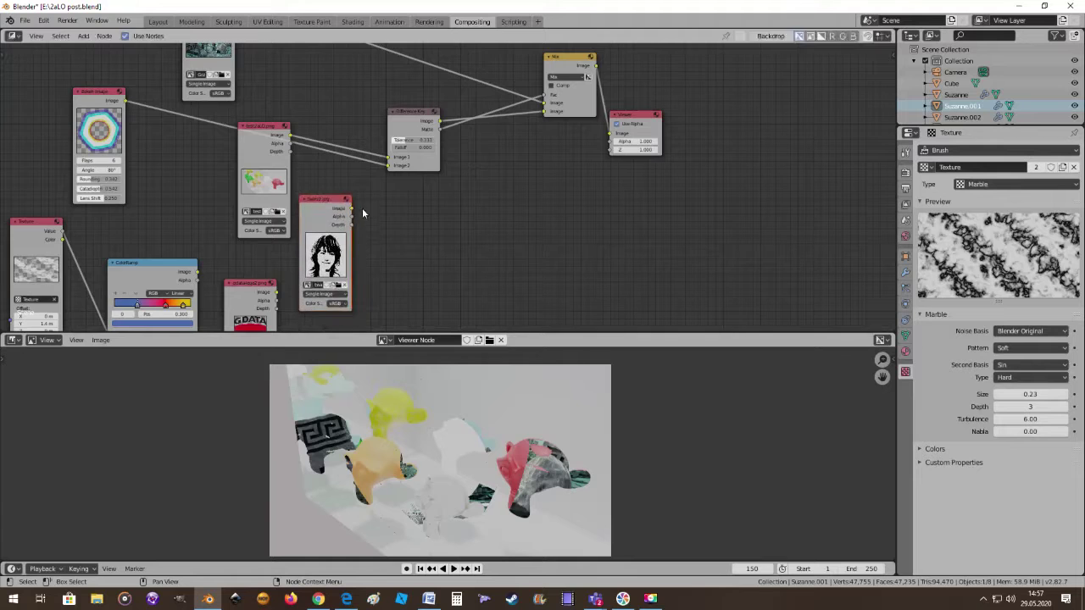
{"action": "scroll", "coordinate": [373, 216], "scroll_direction": "up", "scroll_amount": 1}
{"action": "middle_click_drag", "start_coordinate": [373, 218], "coordinate": [324, 253]}
{"action": "left_click_drag", "start_coordinate": [314, 249], "coordinate": [359, 196]}
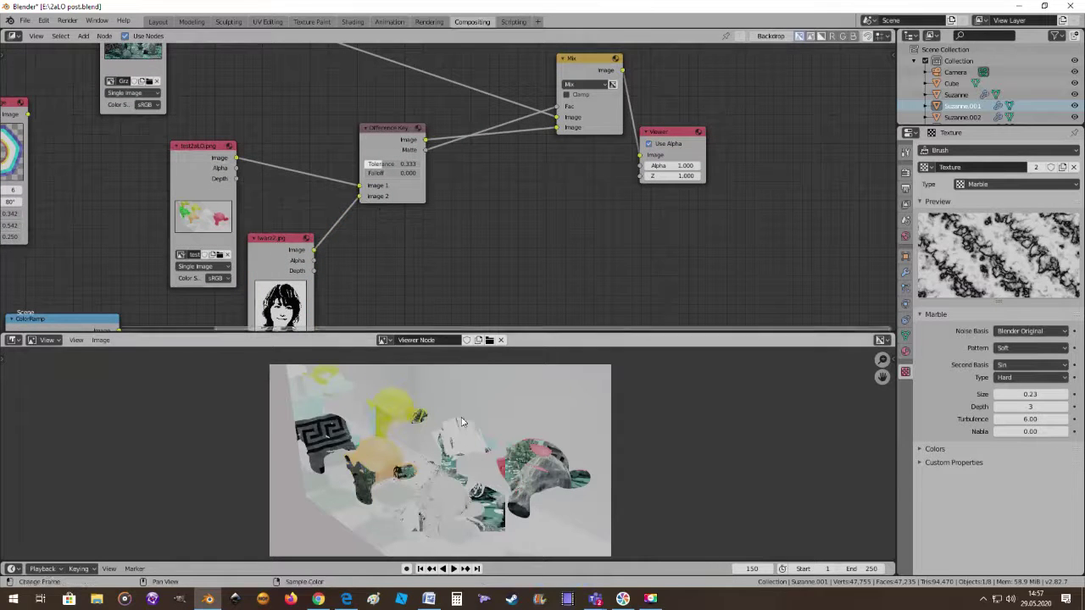
Raise the Difference Key Tolerance from 0 to 0.500
{"action": "scroll", "coordinate": [475, 432], "scroll_direction": "down", "scroll_amount": 1}
{"action": "scroll", "coordinate": [475, 432], "scroll_direction": "up", "scroll_amount": 1}
{"action": "scroll", "coordinate": [480, 433], "scroll_direction": "up", "scroll_amount": 1}
{"action": "scroll", "coordinate": [483, 475], "scroll_direction": "up", "scroll_amount": 1}
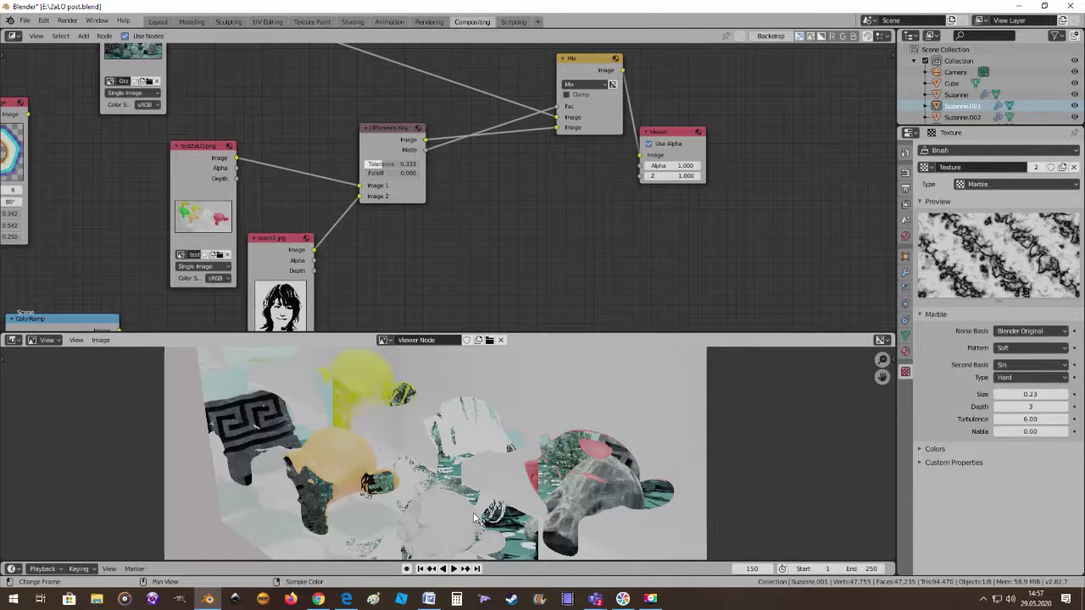
{"action": "scroll", "coordinate": [434, 515], "scroll_direction": "down", "scroll_amount": 1}
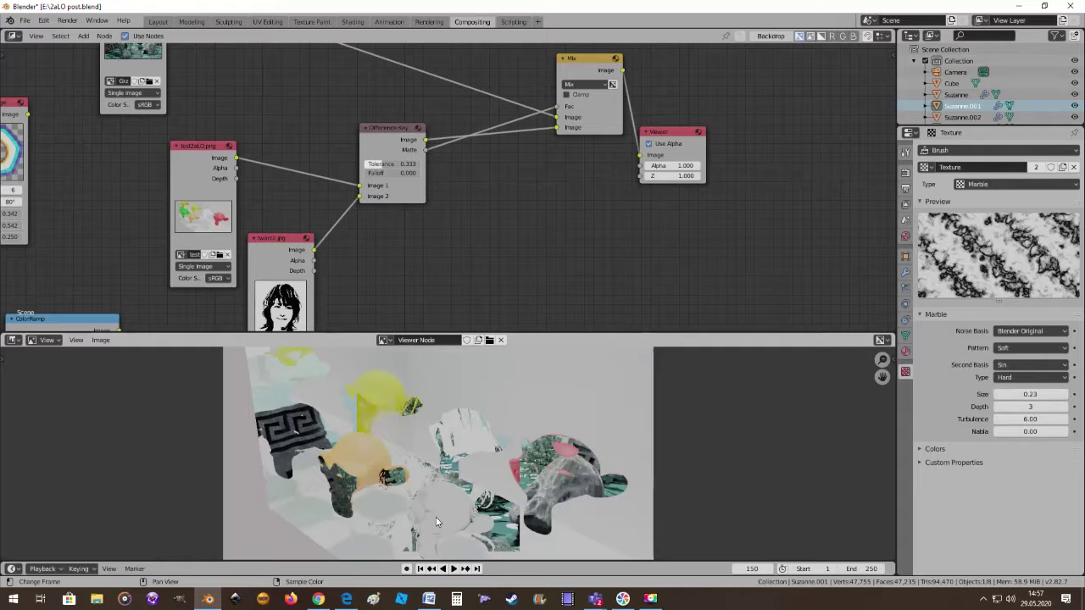
{"action": "scroll", "coordinate": [436, 517], "scroll_direction": "down", "scroll_amount": 1}
{"action": "scroll", "coordinate": [435, 517], "scroll_direction": "down", "scroll_amount": 1}
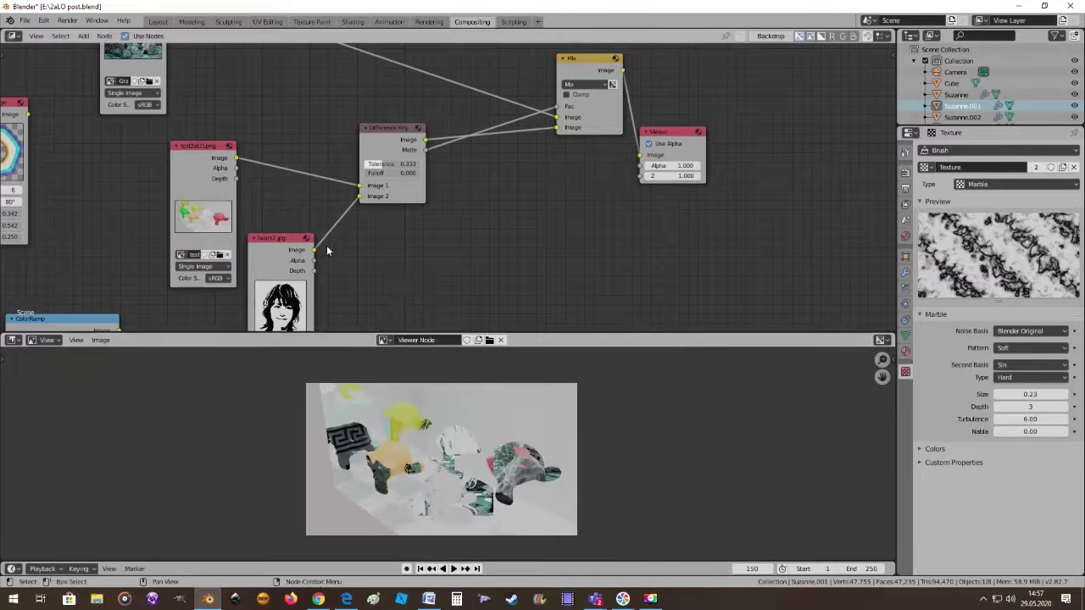
{"action": "scroll", "coordinate": [446, 254], "scroll_direction": "up", "scroll_amount": 1}
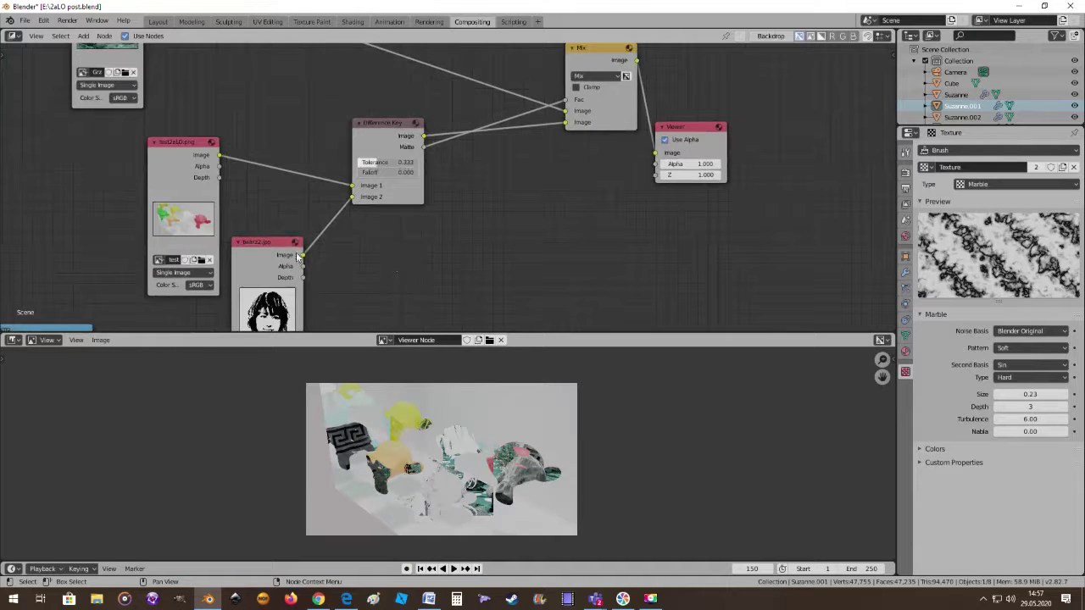
{"action": "left_click_drag", "start_coordinate": [377, 123], "coordinate": [386, 118]}
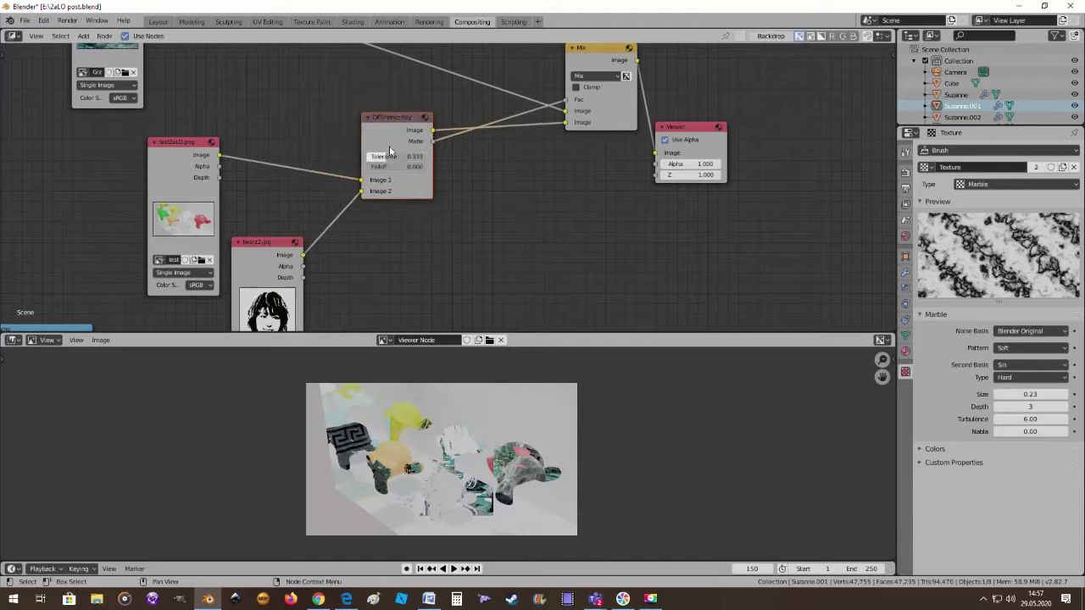
{"action": "mouse_move", "coordinate": [397, 156]}
{"action": "left_mouse_down"}
{"action": "mouse_move", "coordinate": [445, 156]}
{"action": "mouse_move", "coordinate": [382, 156]}
{"action": "left_mouse_up"}
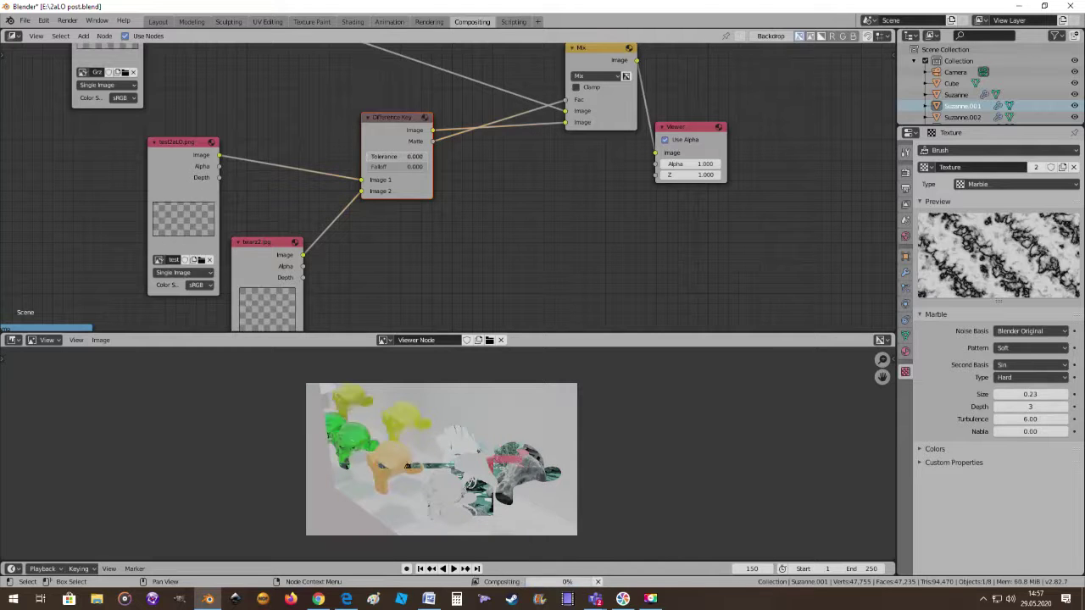
{"action": "left_click_drag", "start_coordinate": [381, 156], "coordinate": [403, 156]}
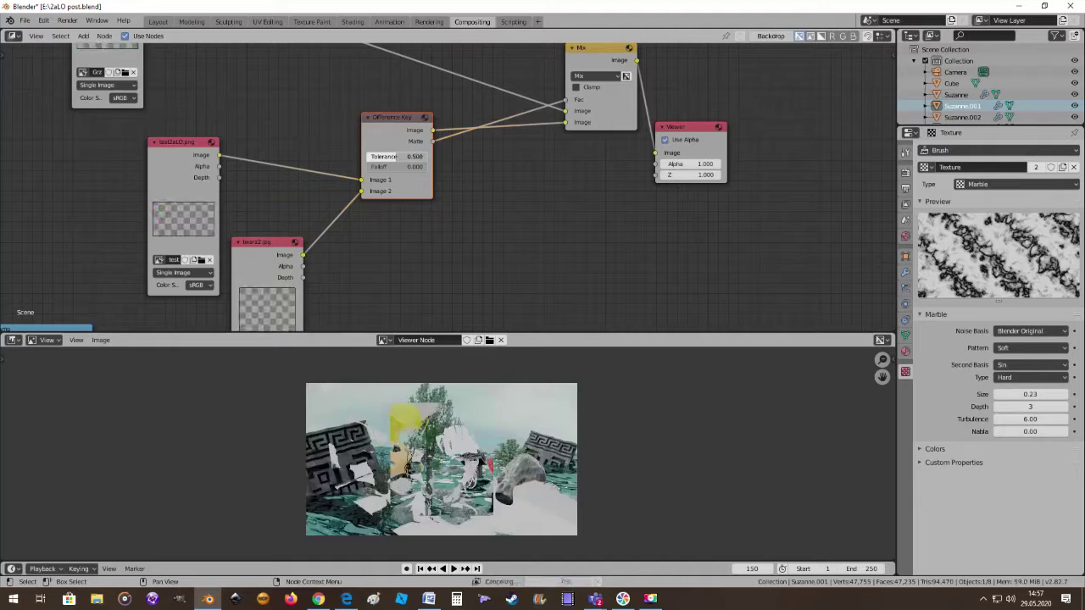
{"action": "left_click_drag", "start_coordinate": [403, 156], "coordinate": [406, 156]}
Try the Difference Key Falloff at 0.650, then return it to 0.000
{"action": "scroll", "coordinate": [480, 484], "scroll_direction": "up", "scroll_amount": 2}
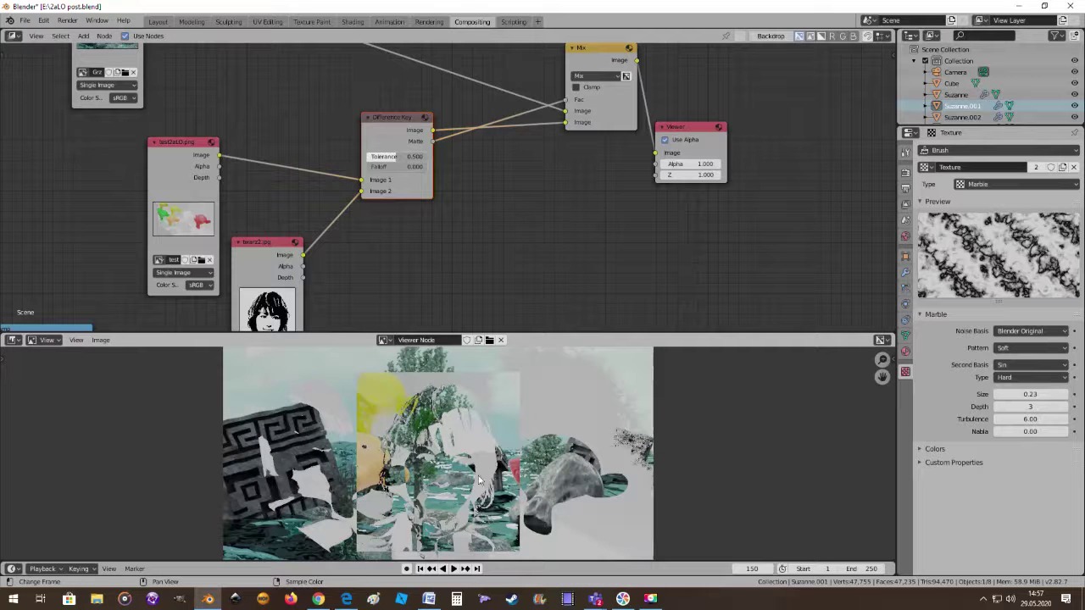
{"action": "scroll", "coordinate": [424, 485], "scroll_direction": "up", "scroll_amount": 2}
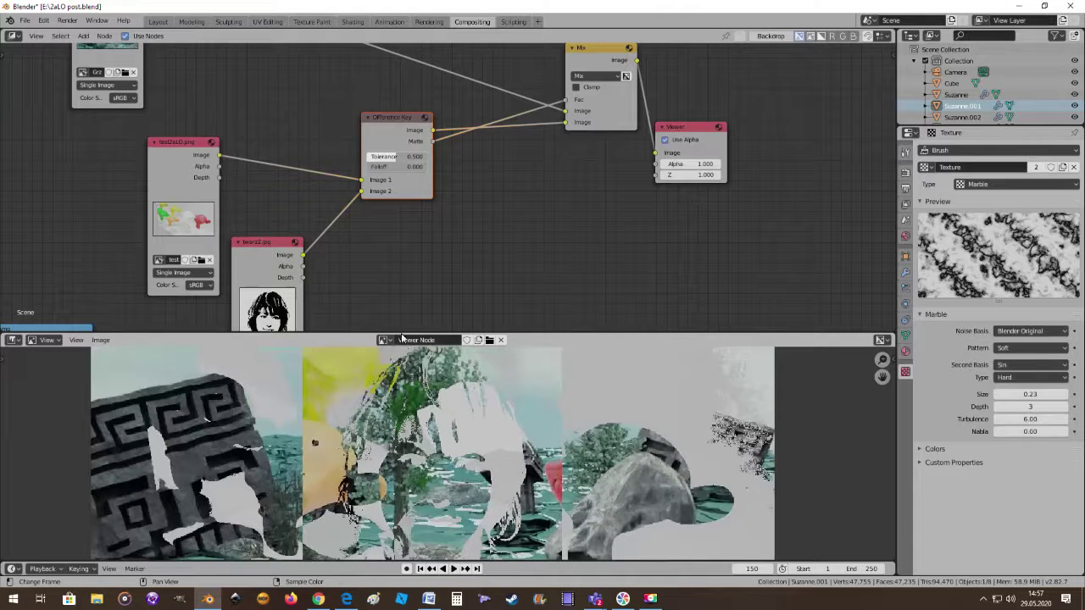
{"action": "left_click_drag", "start_coordinate": [379, 170], "coordinate": [421, 170]}
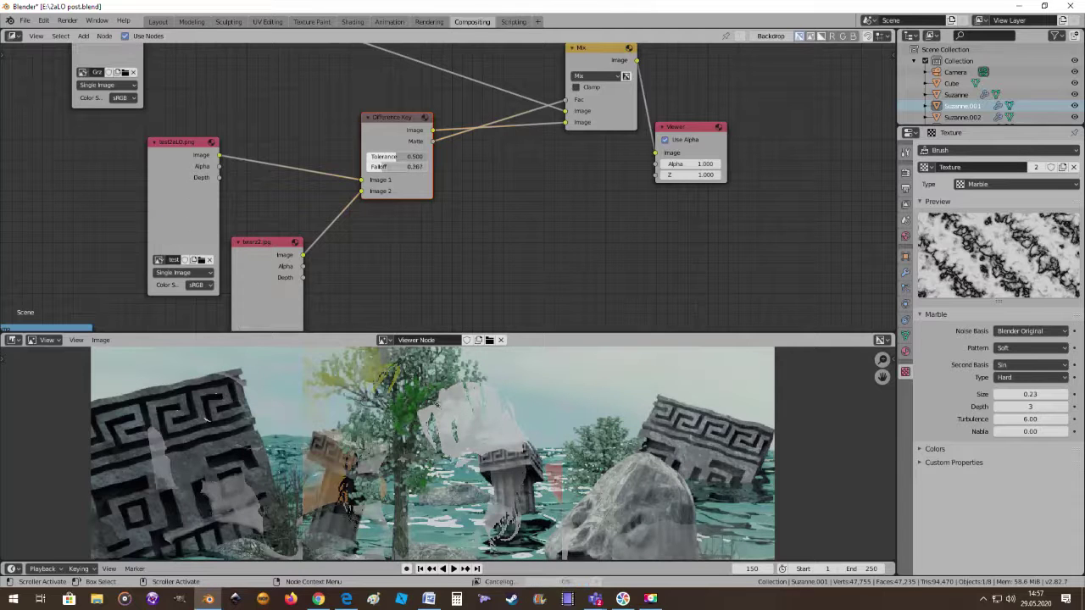
{"action": "left_click_drag", "start_coordinate": [413, 166], "coordinate": [372, 166]}
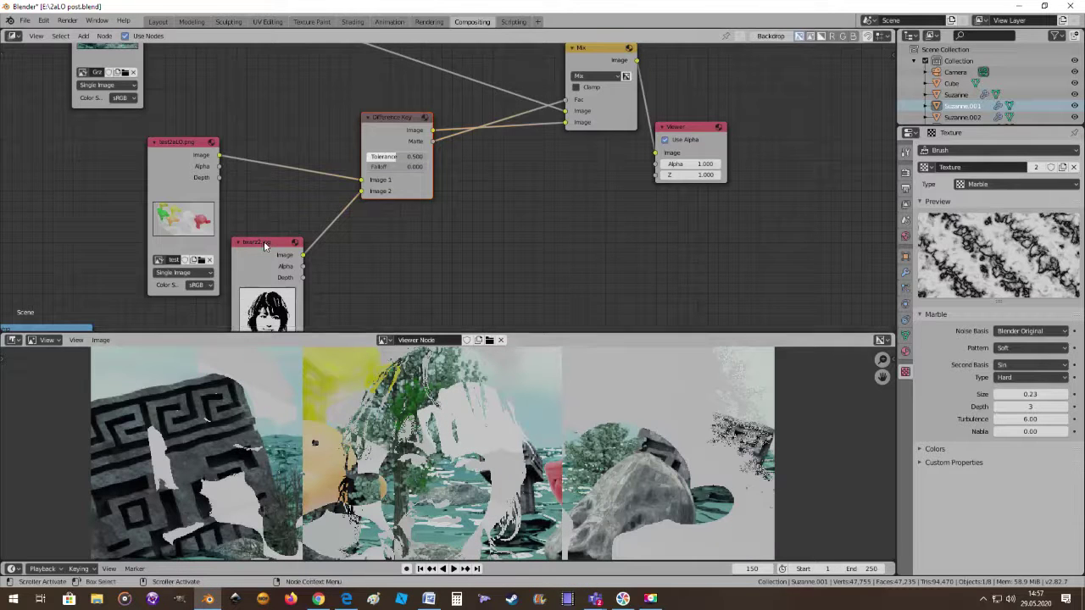
{"action": "left_click_drag", "start_coordinate": [264, 244], "coordinate": [272, 259]}
{"action": "scroll", "coordinate": [407, 240], "scroll_direction": "down", "scroll_amount": 3}
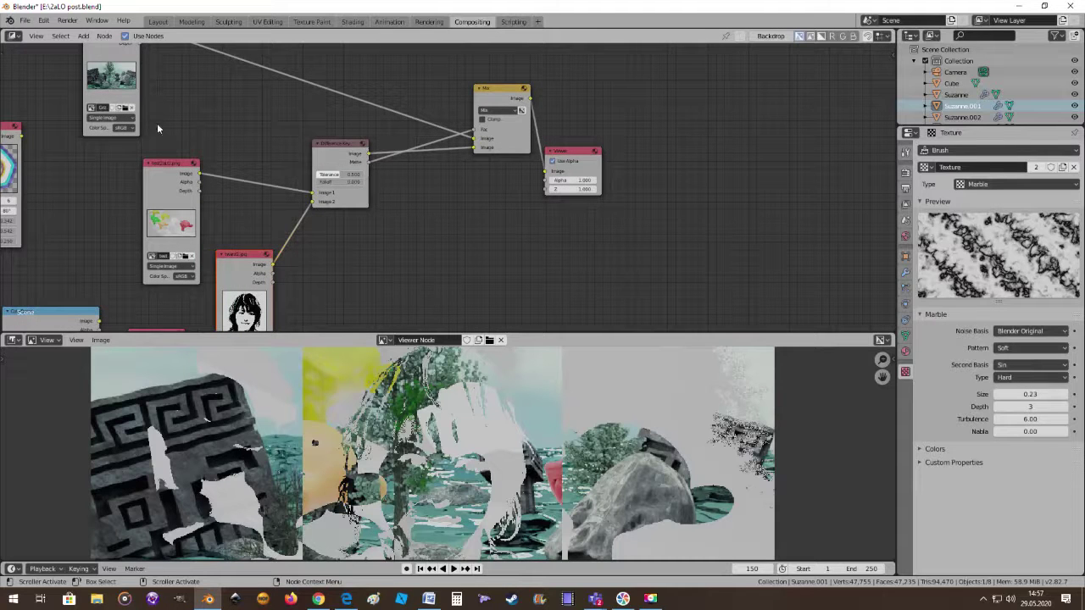
Add a Distance Key node, route the render straight into Mix, and delete the Difference Key
{"action": "left_click", "coordinate": [83, 36]}
{"action": "mouse_move", "coordinate": [100, 133]}
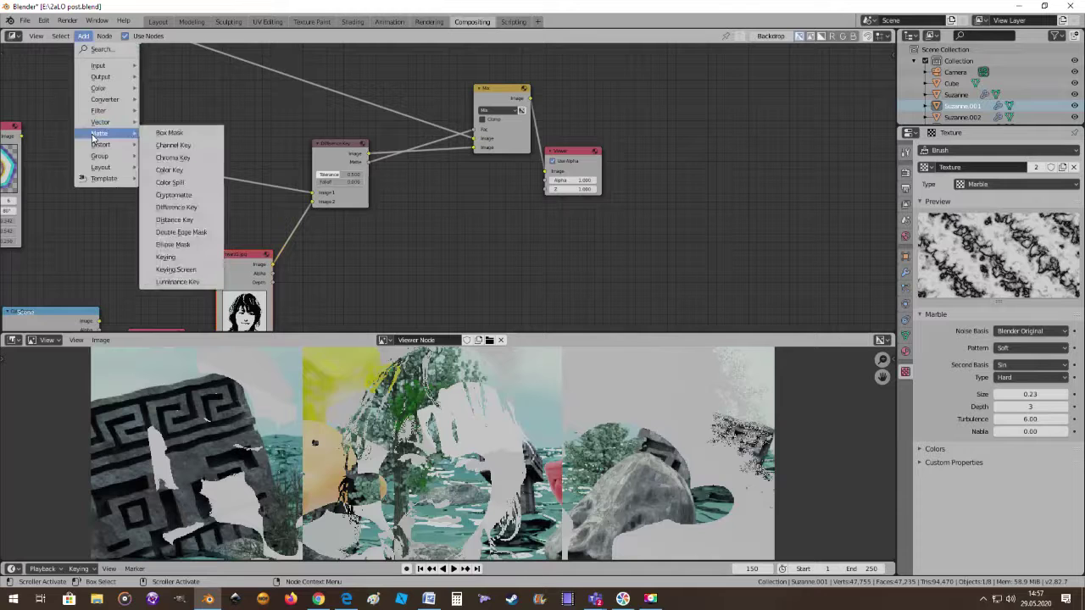
{"action": "left_click", "coordinate": [196, 221]}
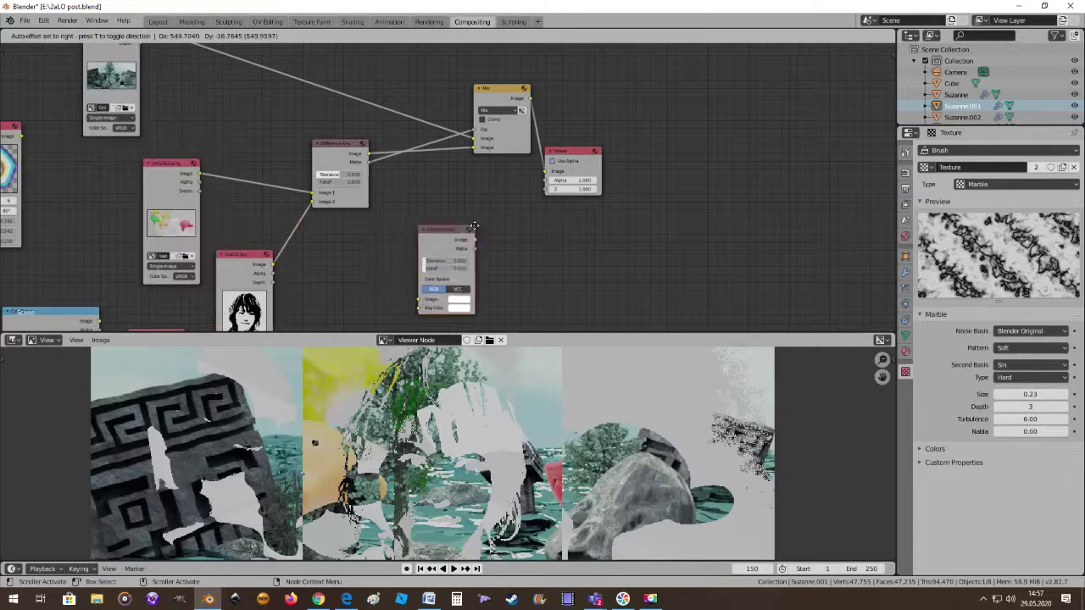
{"action": "left_click", "coordinate": [471, 218]}
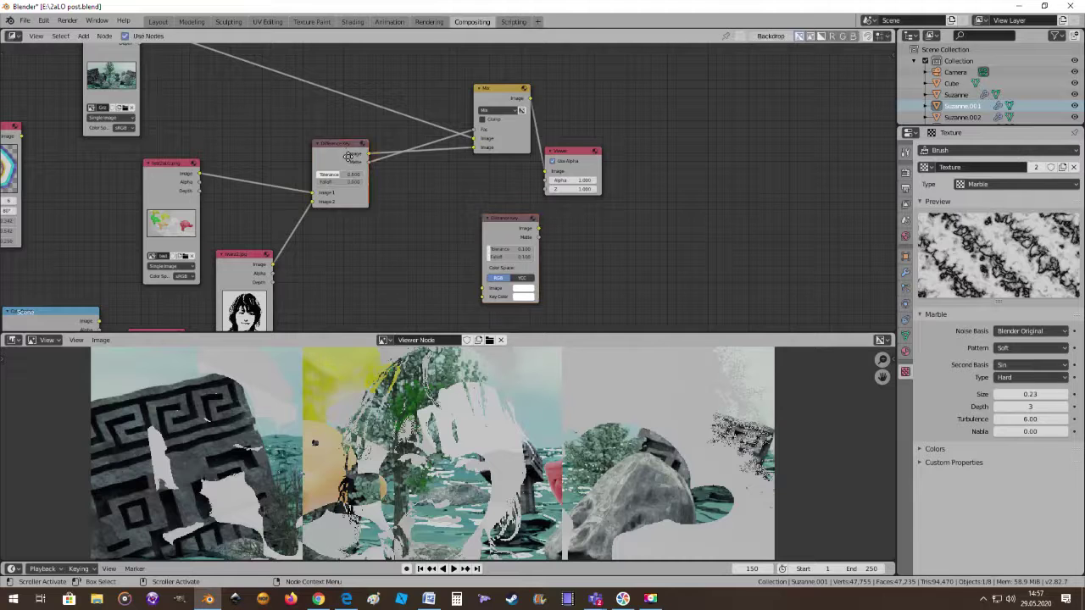
{"action": "left_click_drag", "start_coordinate": [348, 157], "coordinate": [363, 191]}
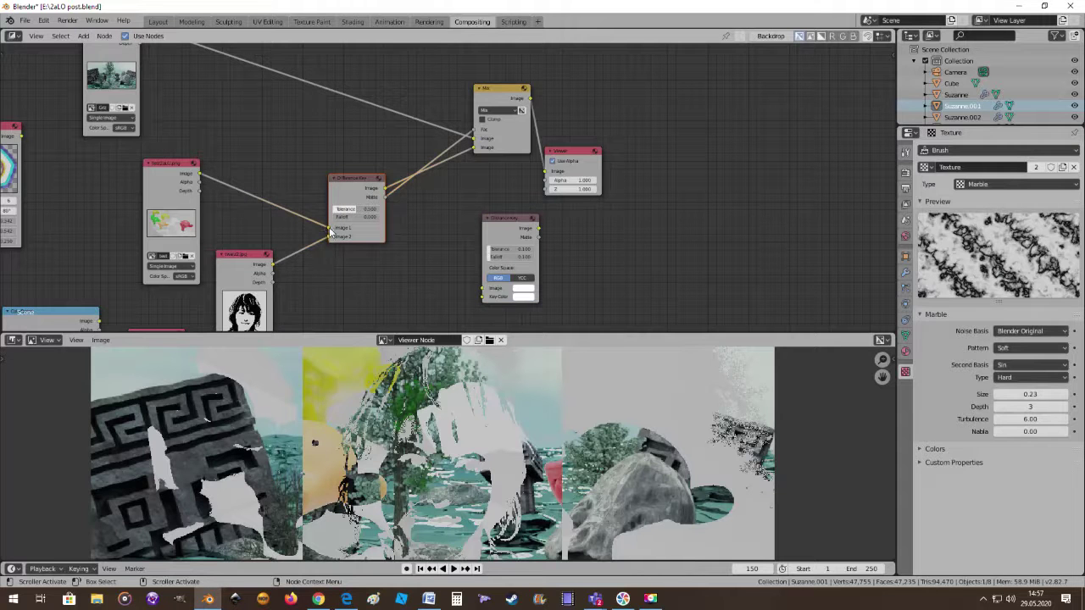
{"action": "mouse_move", "coordinate": [329, 229]}
{"action": "left_mouse_down"}
{"action": "mouse_move", "coordinate": [474, 138]}
{"action": "mouse_move", "coordinate": [447, 193]}
{"action": "left_mouse_up"}
{"action": "left_click_drag", "start_coordinate": [360, 178], "coordinate": [366, 199]}
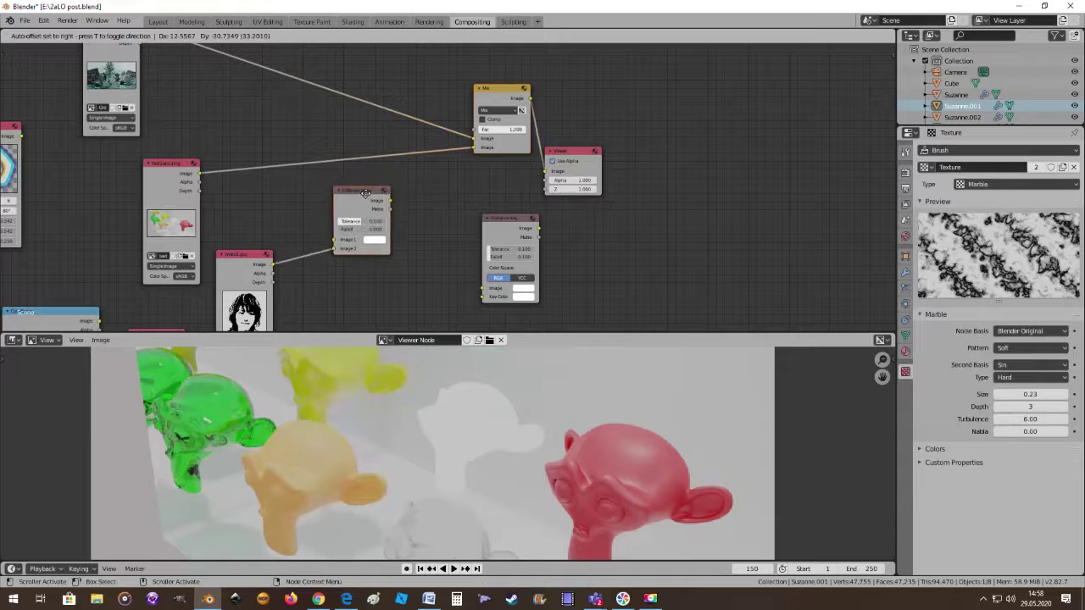
{"action": "key", "text": "x"}
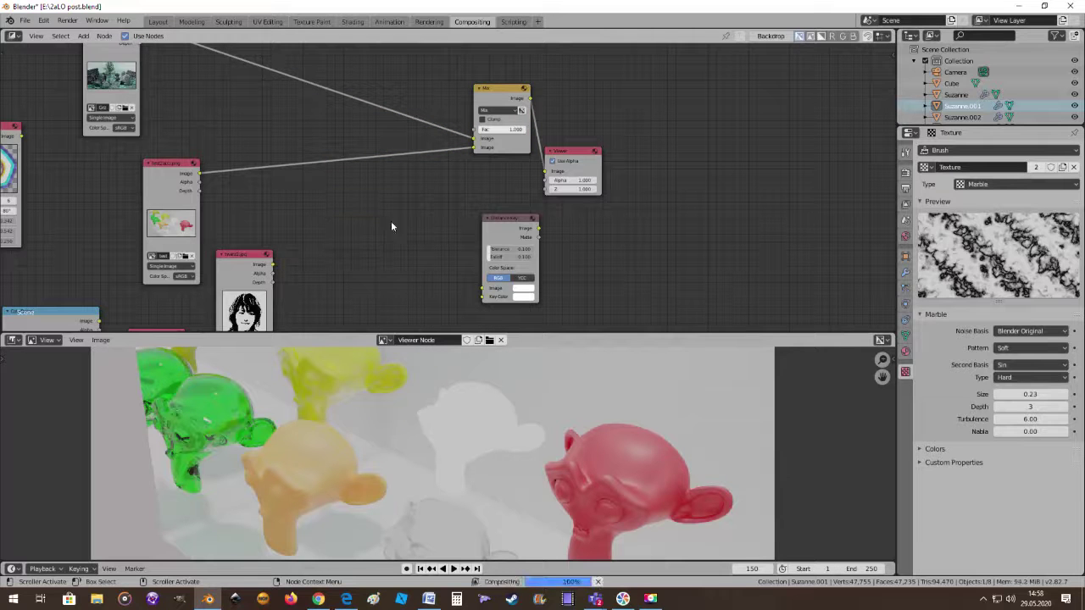
Insert the Distance Key into the Mix link and use its Matte as the Mix factor
{"action": "left_click_drag", "start_coordinate": [500, 220], "coordinate": [329, 134]}
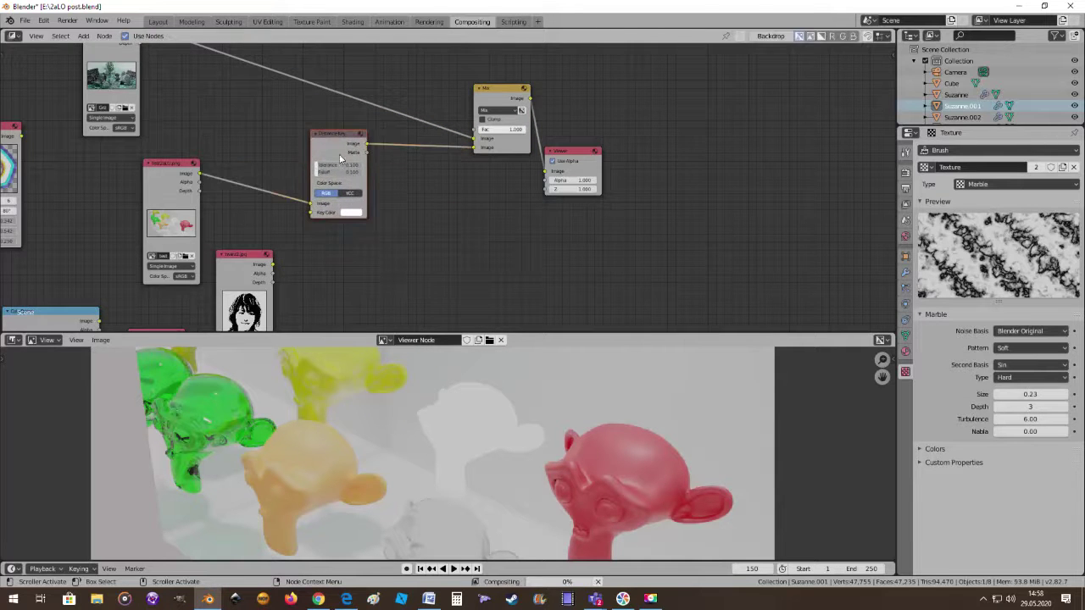
{"action": "scroll", "coordinate": [392, 249], "scroll_direction": "up", "scroll_amount": 1}
{"action": "scroll", "coordinate": [430, 247], "scroll_direction": "up", "scroll_amount": 1}
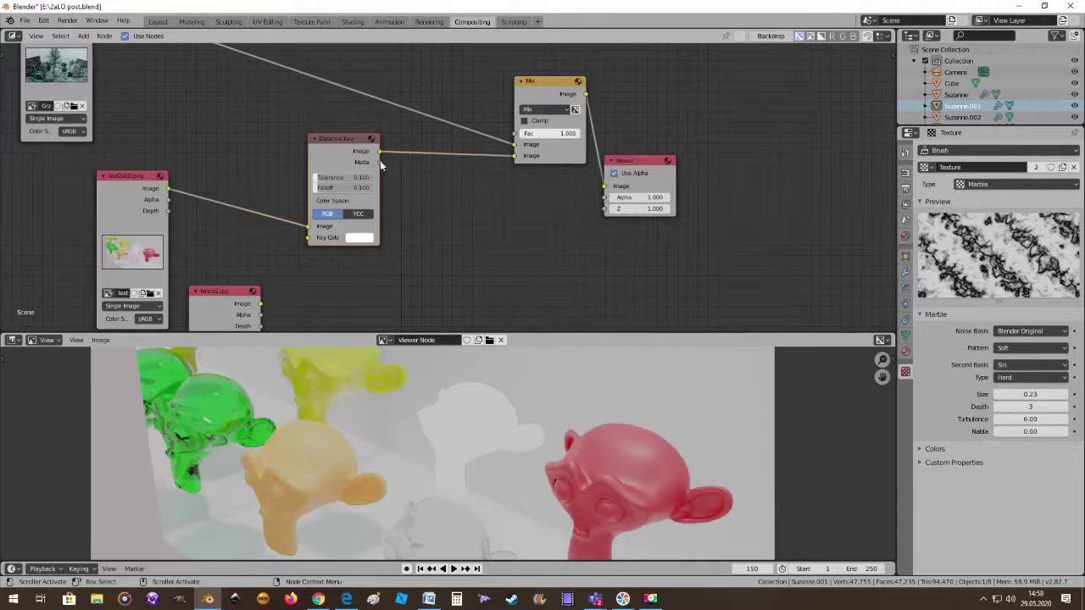
{"action": "left_click_drag", "start_coordinate": [380, 161], "coordinate": [517, 136]}
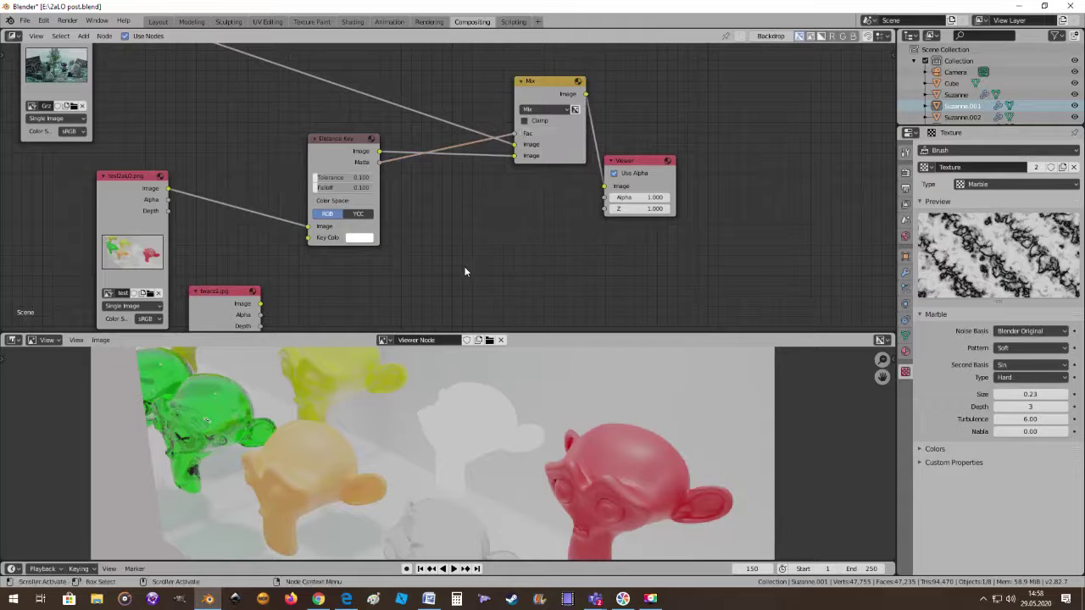
{"action": "scroll", "coordinate": [449, 264], "scroll_direction": "down", "scroll_amount": 1}
{"action": "scroll", "coordinate": [431, 258], "scroll_direction": "down", "scroll_amount": 1}
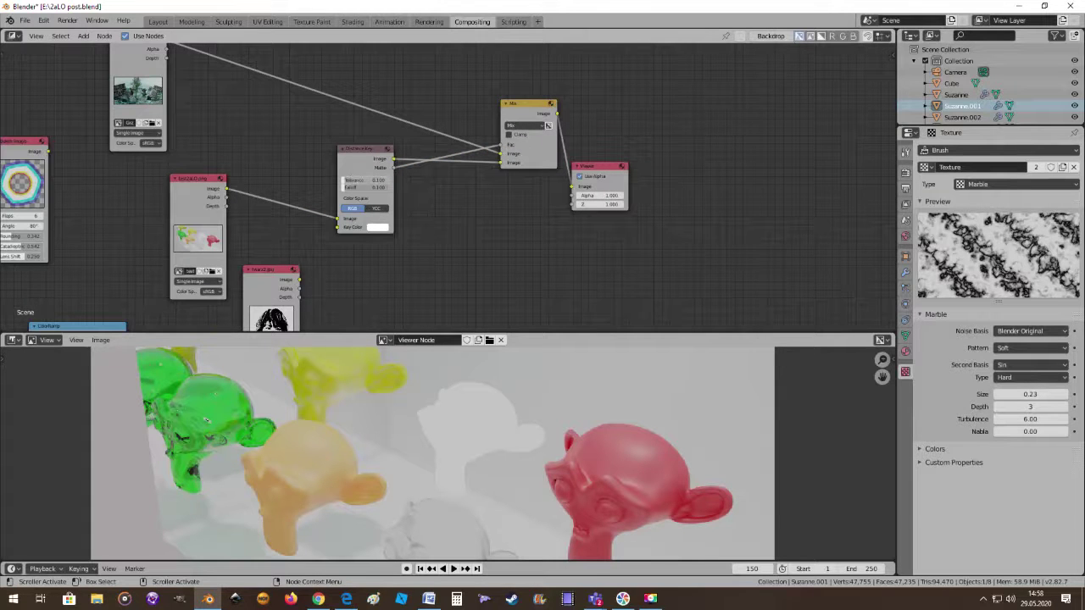
Set Distance Key Tolerance to about 0.717 and Falloff to 0.017, keeping RGB colour space
{"action": "mouse_move", "coordinate": [364, 180]}
{"action": "left_mouse_down"}
{"action": "mouse_move", "coordinate": [398, 180]}
{"action": "mouse_move", "coordinate": [385, 180]}
{"action": "left_mouse_up"}
{"action": "scroll", "coordinate": [374, 223], "scroll_direction": "up", "scroll_amount": 1}
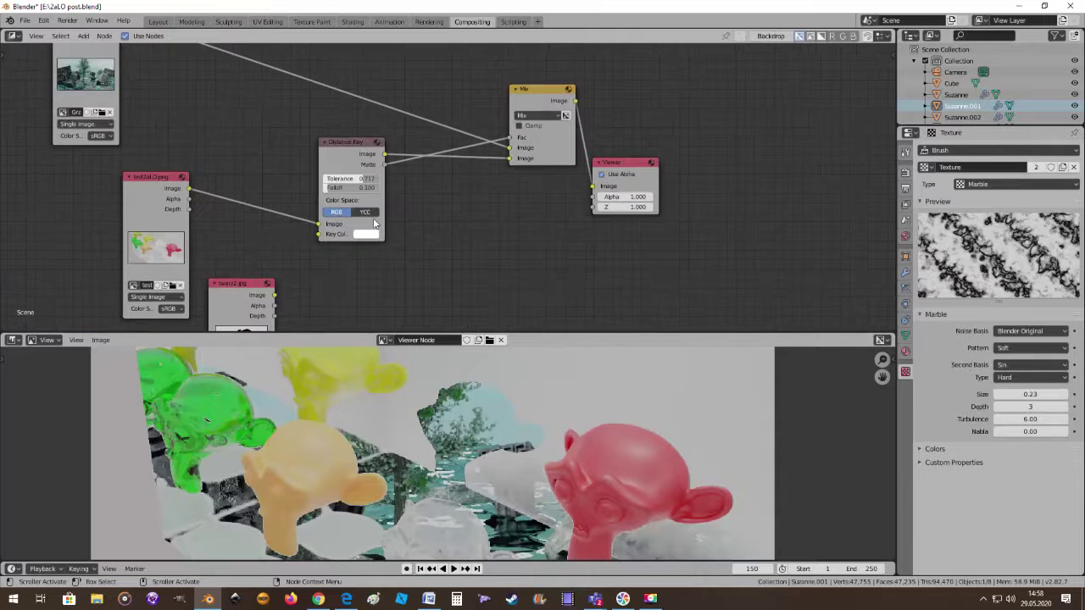
{"action": "scroll", "coordinate": [368, 220], "scroll_direction": "up", "scroll_amount": 1}
{"action": "left_click", "coordinate": [359, 213]}
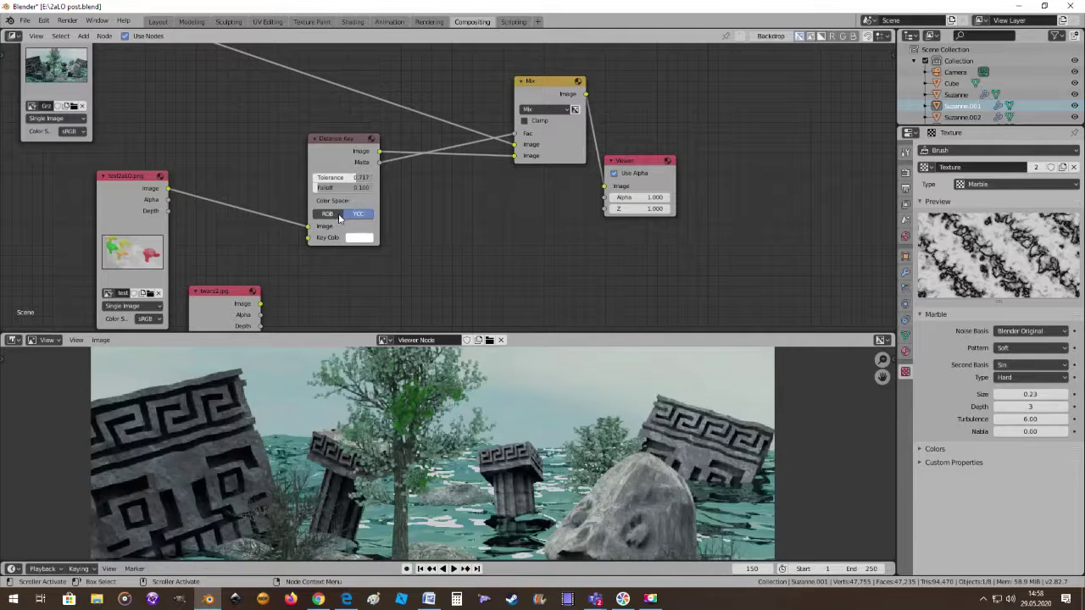
{"action": "left_click", "coordinate": [328, 214]}
{"action": "mouse_move", "coordinate": [332, 187]}
{"action": "left_mouse_down"}
{"action": "mouse_move", "coordinate": [355, 187]}
{"action": "mouse_move", "coordinate": [334, 187]}
{"action": "left_mouse_up"}
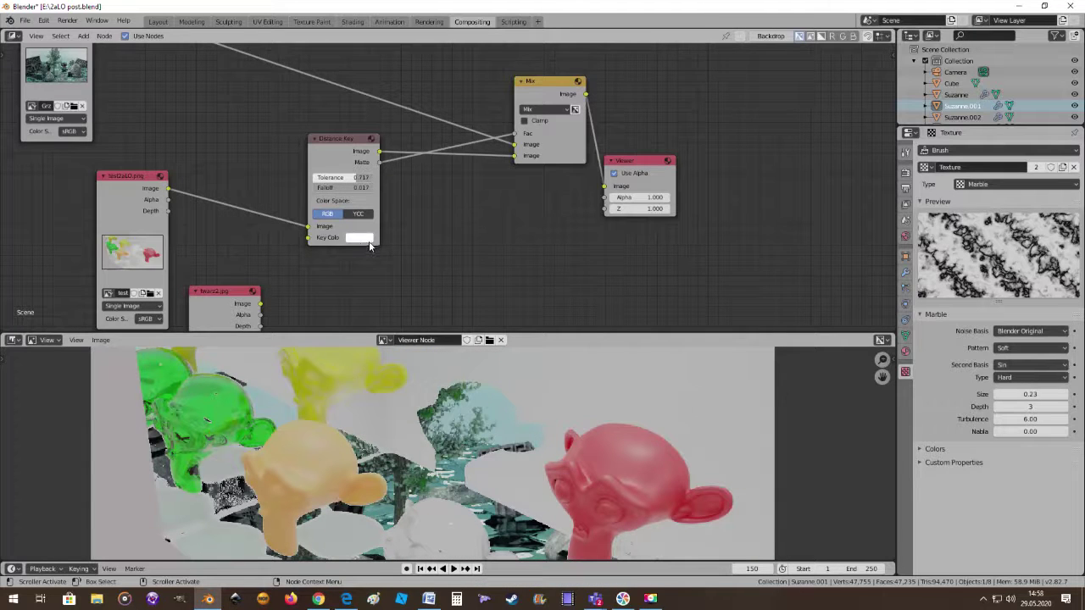
{"action": "scroll", "coordinate": [385, 246], "scroll_direction": "down", "scroll_amount": 1}
{"action": "scroll", "coordinate": [389, 246], "scroll_direction": "down", "scroll_amount": 1}
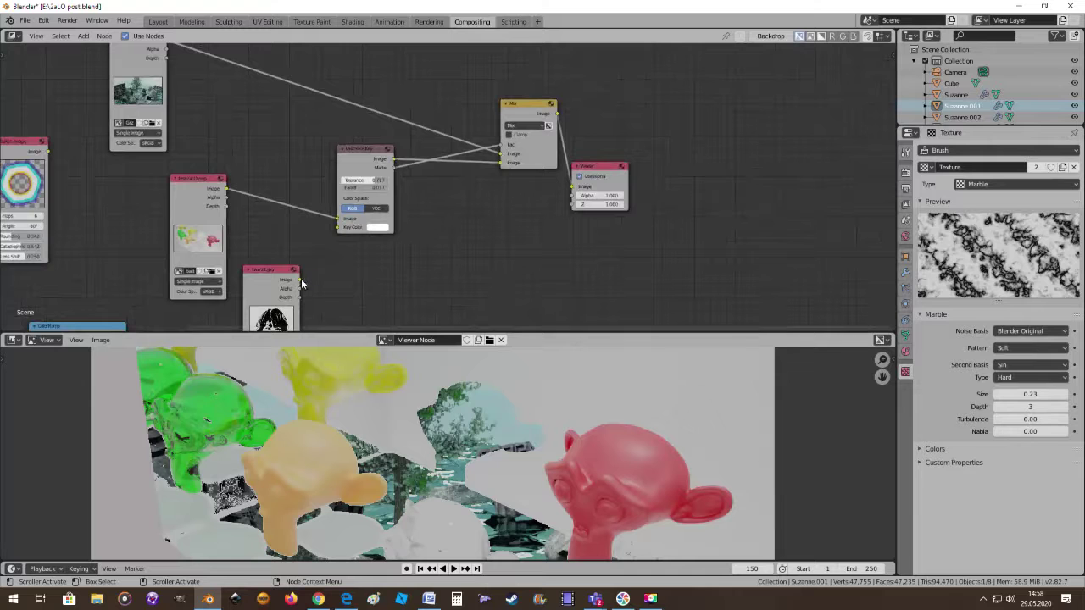
Feed the portrait image into the Distance Key's Key Color and lower Tolerance to about 0.48
{"action": "left_click_drag", "start_coordinate": [298, 279], "coordinate": [337, 227]}
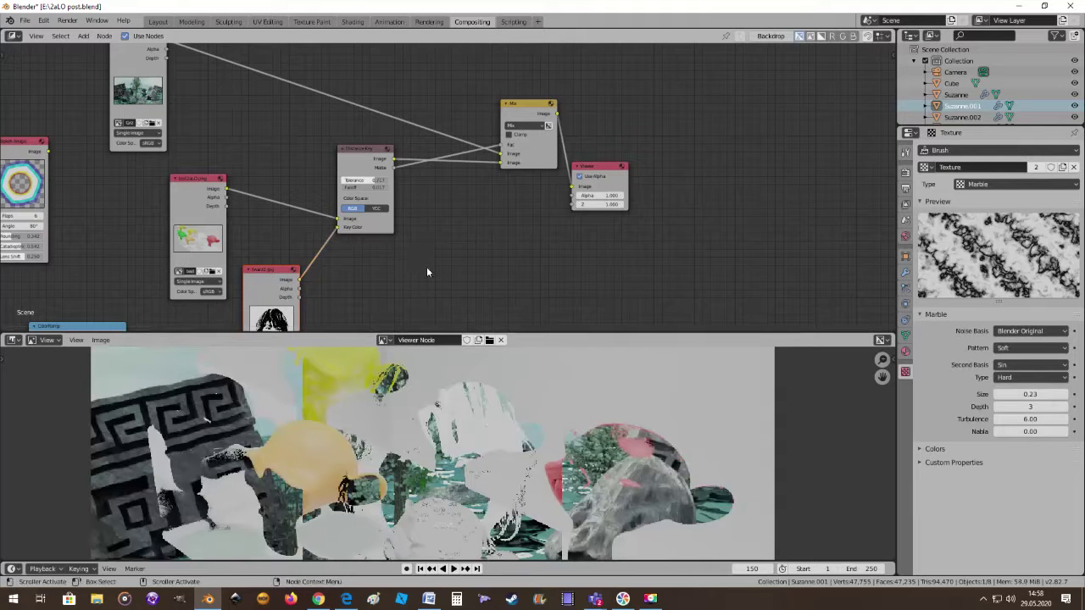
{"action": "scroll", "coordinate": [426, 266], "scroll_direction": "down", "scroll_amount": 1}
{"action": "scroll", "coordinate": [377, 185], "scroll_direction": "up", "scroll_amount": 1}
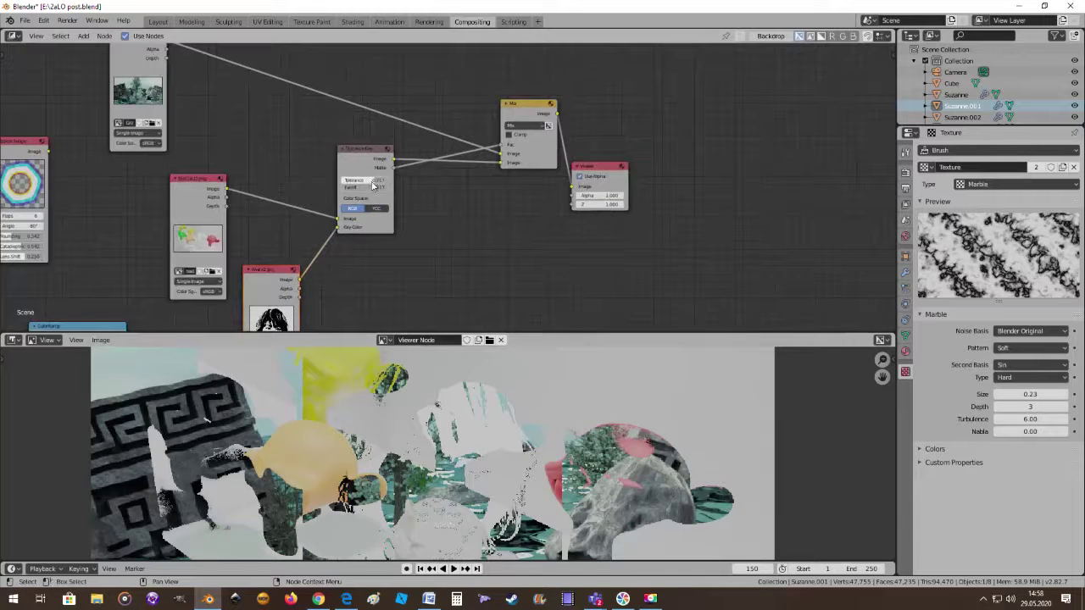
{"action": "mouse_move", "coordinate": [373, 180]}
{"action": "left_mouse_down"}
{"action": "mouse_move", "coordinate": [356, 180]}
{"action": "mouse_move", "coordinate": [385, 180]}
{"action": "left_mouse_up"}
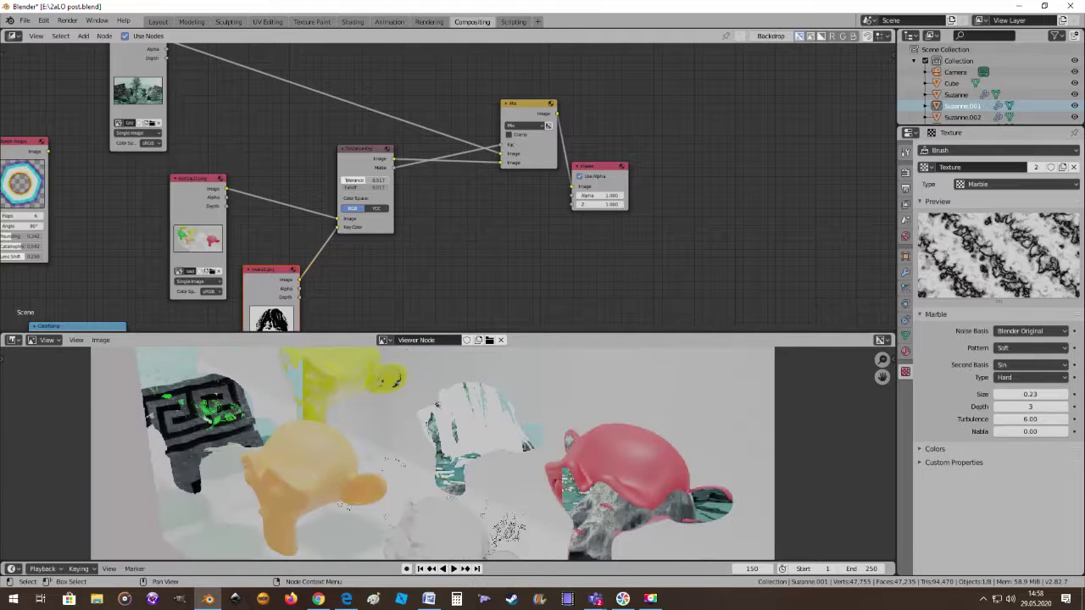
{"action": "left_click_drag", "start_coordinate": [364, 179], "coordinate": [352, 180]}
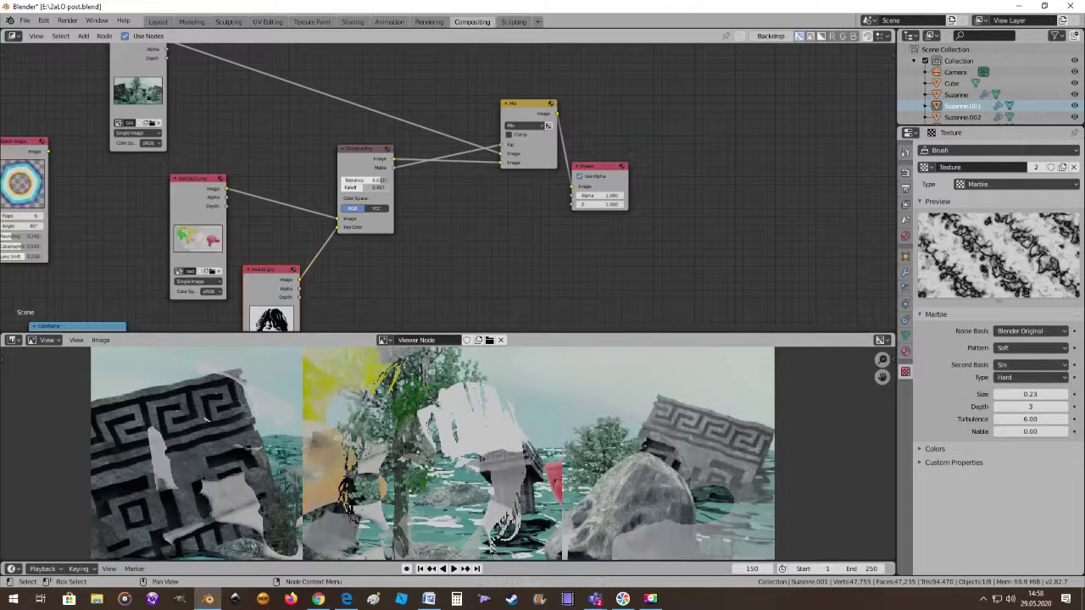
{"action": "scroll", "coordinate": [407, 243], "scroll_direction": "up", "scroll_amount": 1}
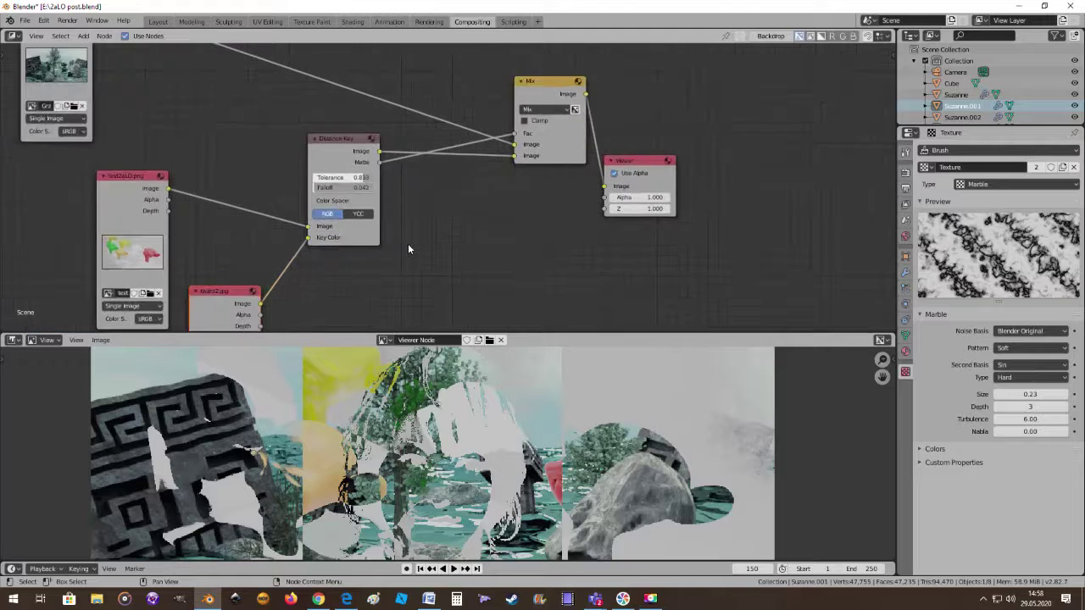
{"action": "scroll", "coordinate": [408, 243], "scroll_direction": "up", "scroll_amount": 1}
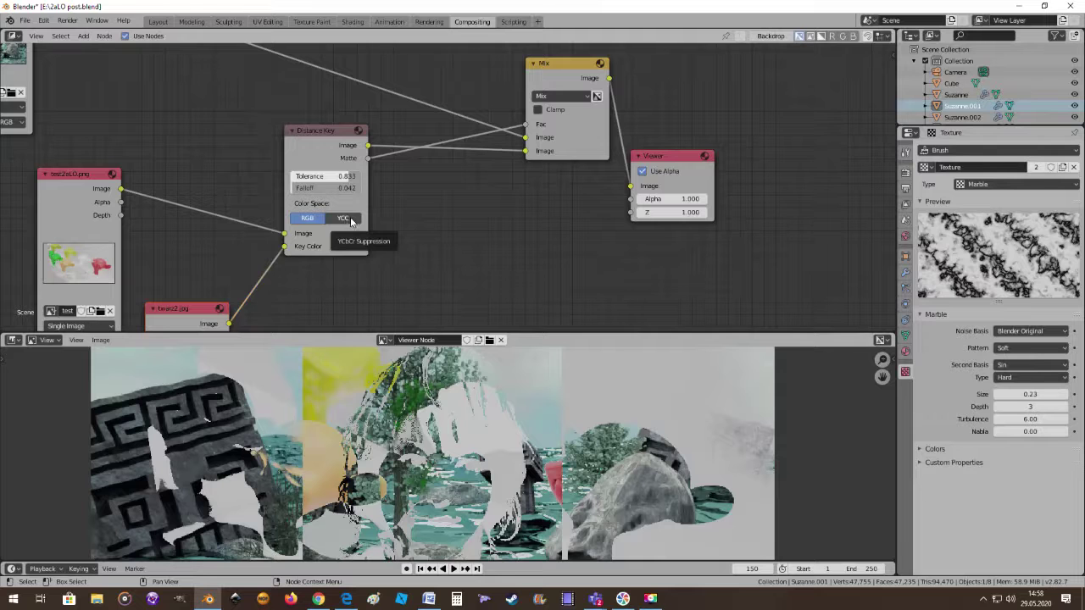
{"action": "scroll", "coordinate": [351, 221], "scroll_direction": "down", "scroll_amount": 1}
{"action": "scroll", "coordinate": [373, 216], "scroll_direction": "down", "scroll_amount": 1}
{"action": "scroll", "coordinate": [392, 212], "scroll_direction": "down", "scroll_amount": 2}
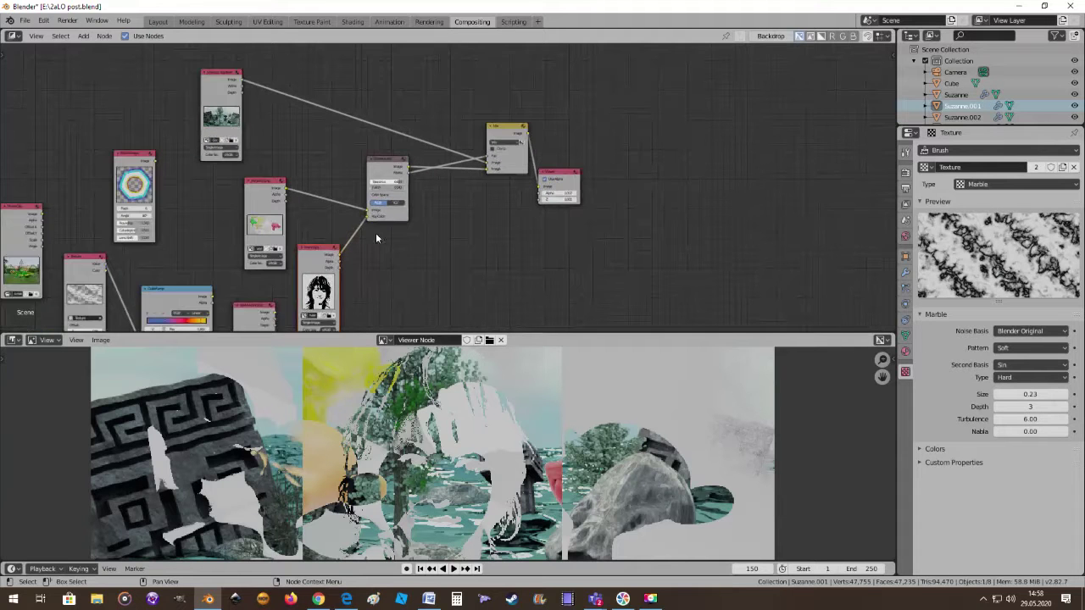
{"action": "scroll", "coordinate": [376, 238], "scroll_direction": "up", "scroll_amount": 2}
Connect the portrait image to the Mix node's image input
{"action": "middle_click_drag", "start_coordinate": [410, 226], "coordinate": [402, 190]}
{"action": "left_click_drag", "start_coordinate": [286, 251], "coordinate": [487, 133]}
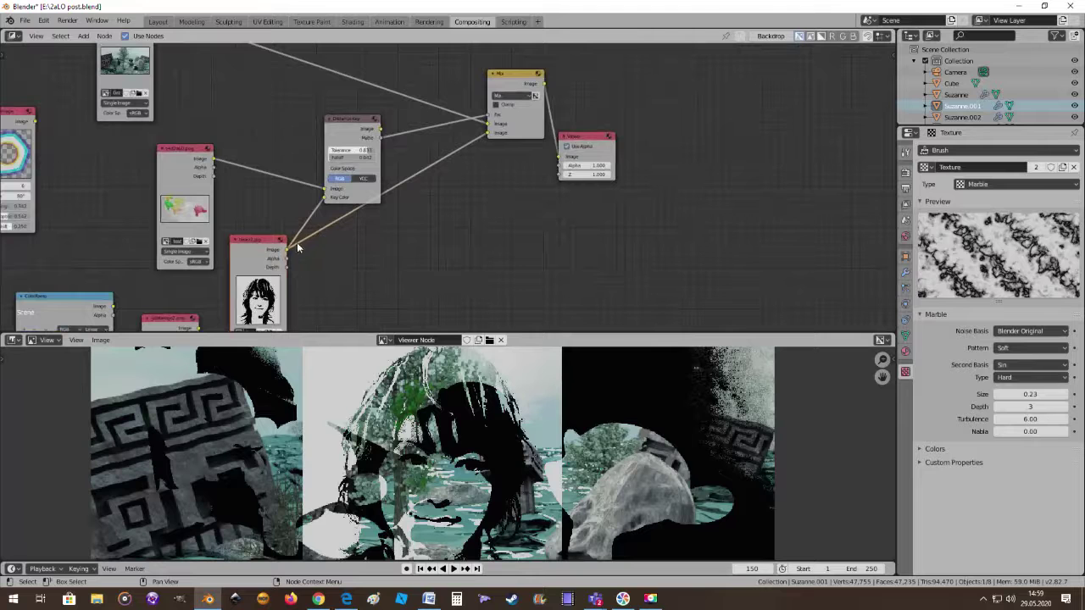
{"action": "left_click_drag", "start_coordinate": [268, 245], "coordinate": [262, 228]}
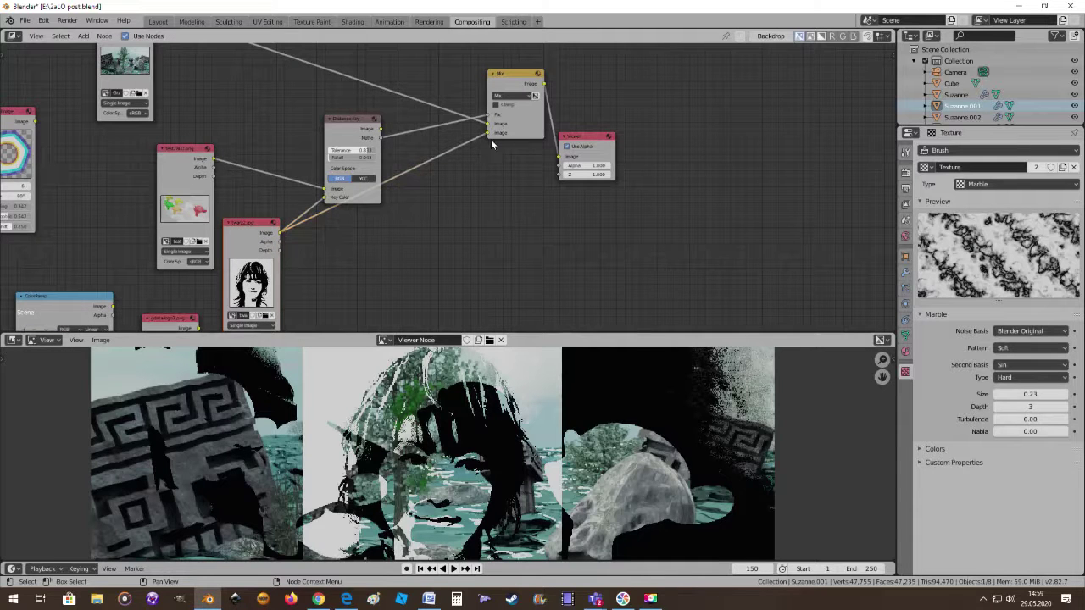
{"action": "scroll", "coordinate": [490, 141], "scroll_direction": "down", "scroll_amount": 1}
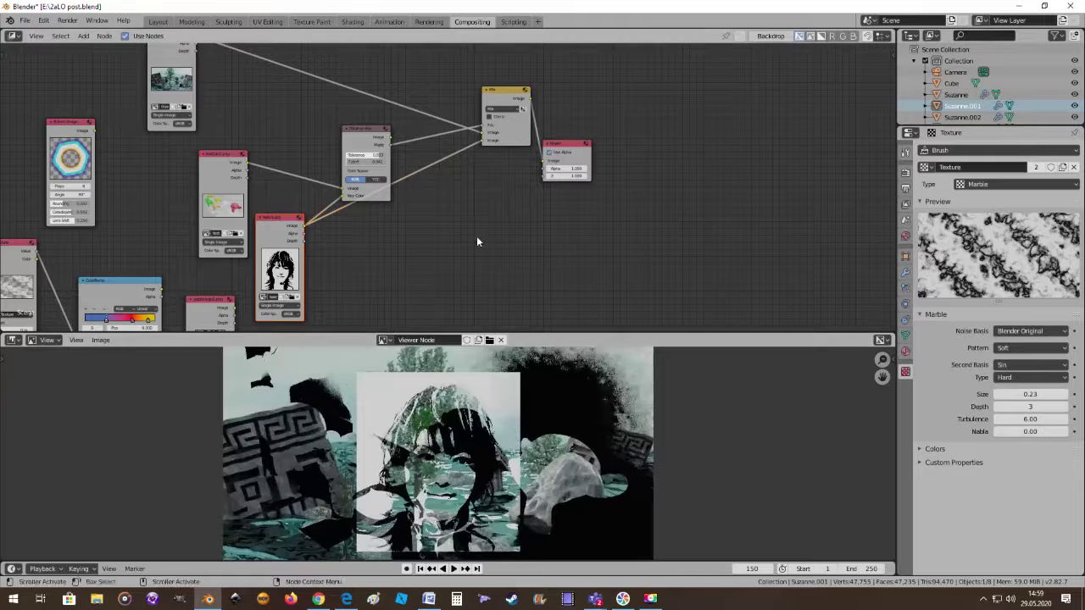
{"action": "scroll", "coordinate": [477, 242], "scroll_direction": "up", "scroll_amount": 1}
Set Distance Key Tolerance to 0.592 and Falloff to about 0.36
{"action": "left_click_drag", "start_coordinate": [343, 147], "coordinate": [322, 147]}
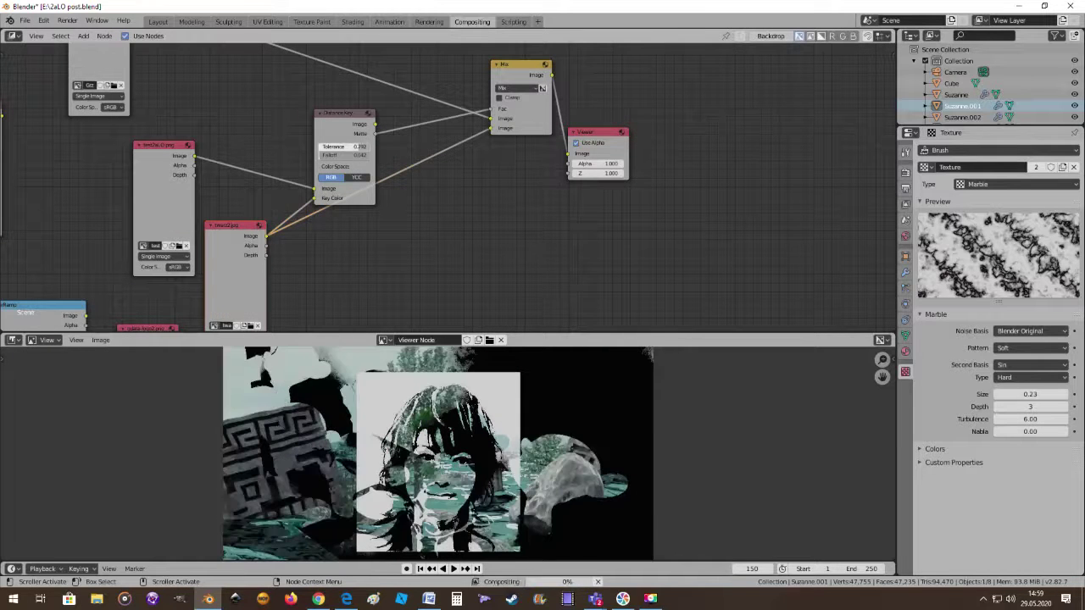
{"action": "left_click_drag", "start_coordinate": [322, 147], "coordinate": [321, 146]}
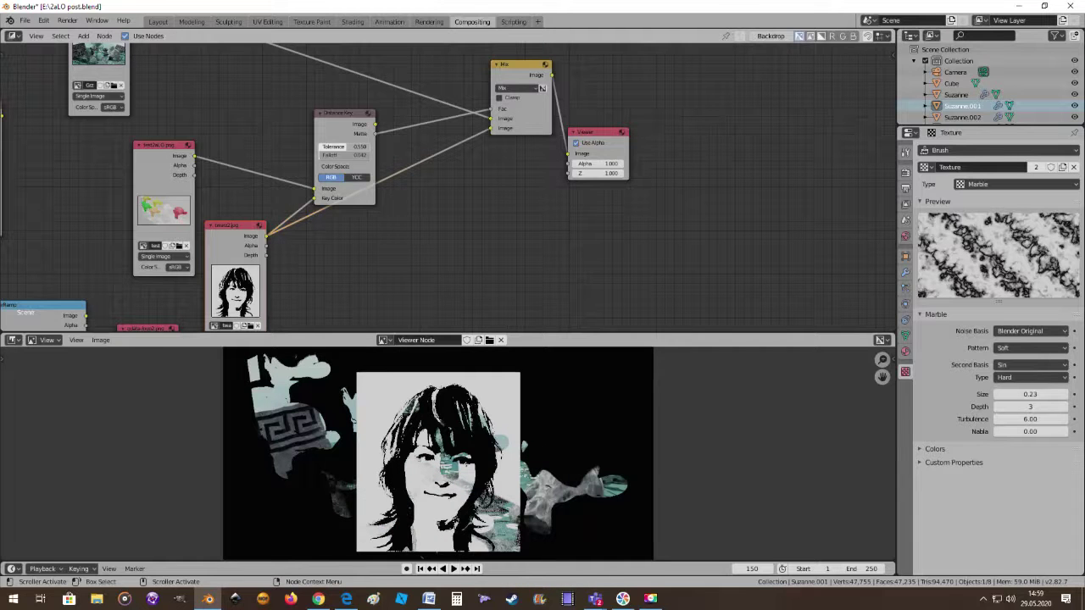
{"action": "mouse_move", "coordinate": [339, 155]}
{"action": "left_mouse_down"}
{"action": "mouse_move", "coordinate": [360, 155]}
{"action": "mouse_move", "coordinate": [335, 155]}
{"action": "left_mouse_up"}
{"action": "scroll", "coordinate": [424, 251], "scroll_direction": "down", "scroll_amount": 2}
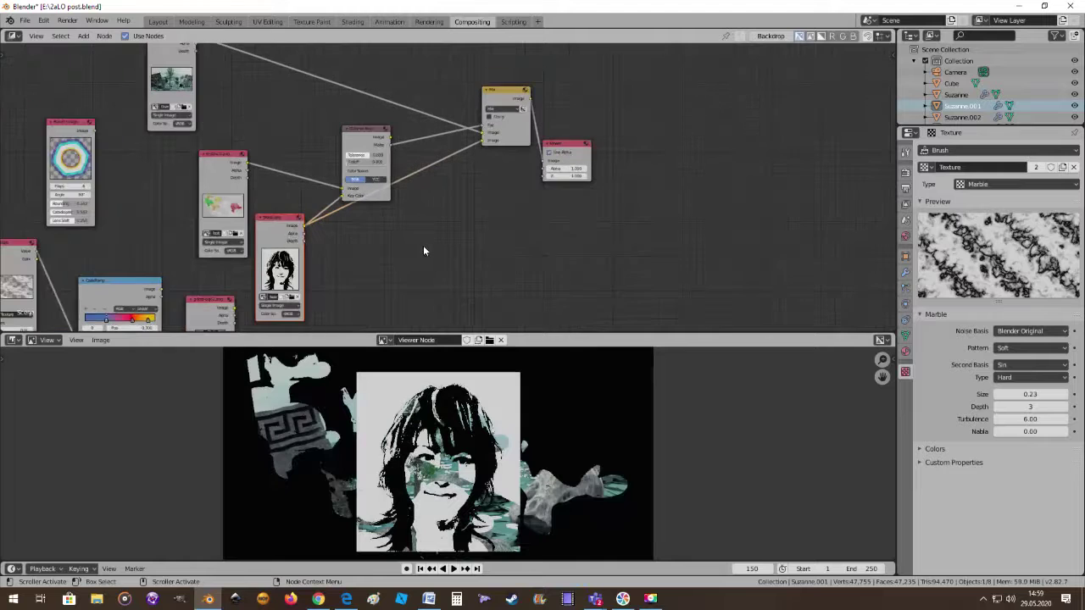
{"action": "left_click_drag", "start_coordinate": [297, 220], "coordinate": [344, 245]}
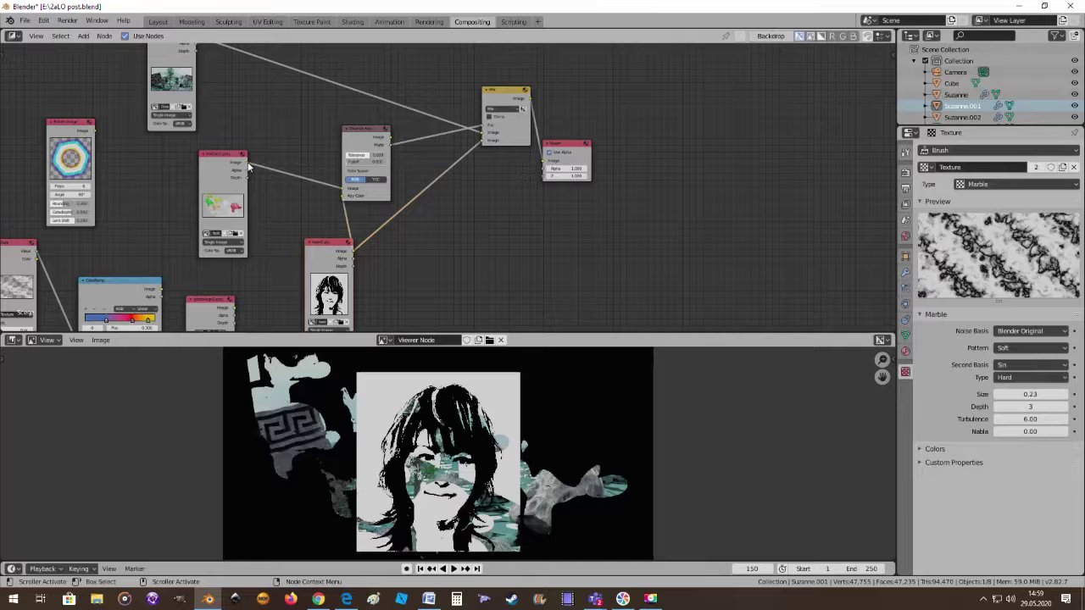
Feed test2aLO.png into the Mix input and the portrait into the Distance Key's Image input
{"action": "left_click_drag", "start_coordinate": [290, 169], "coordinate": [483, 140]}
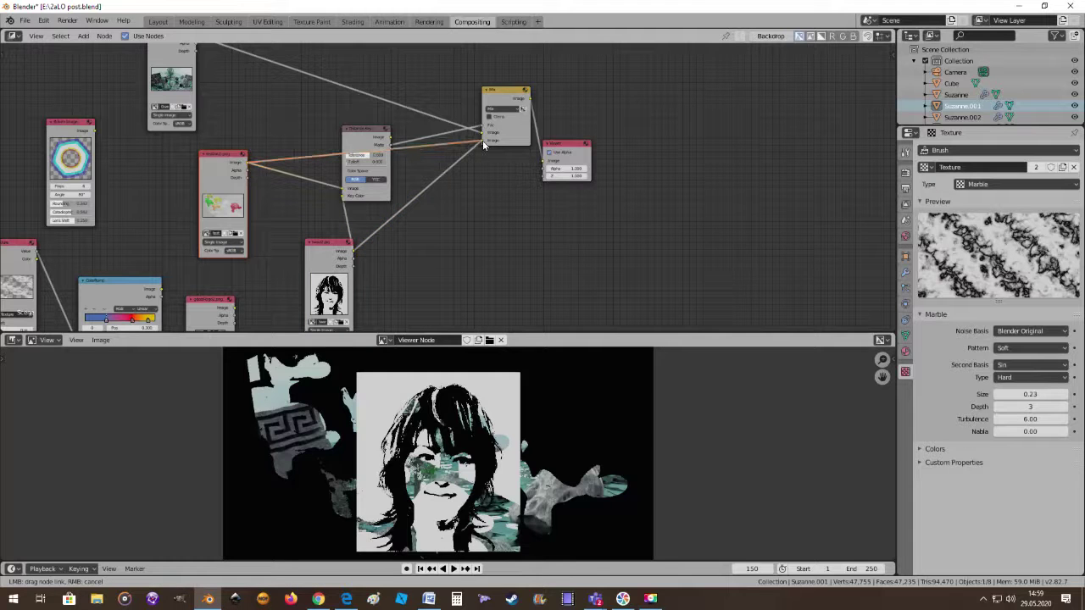
{"action": "scroll", "coordinate": [454, 180], "scroll_direction": "up", "scroll_amount": 1}
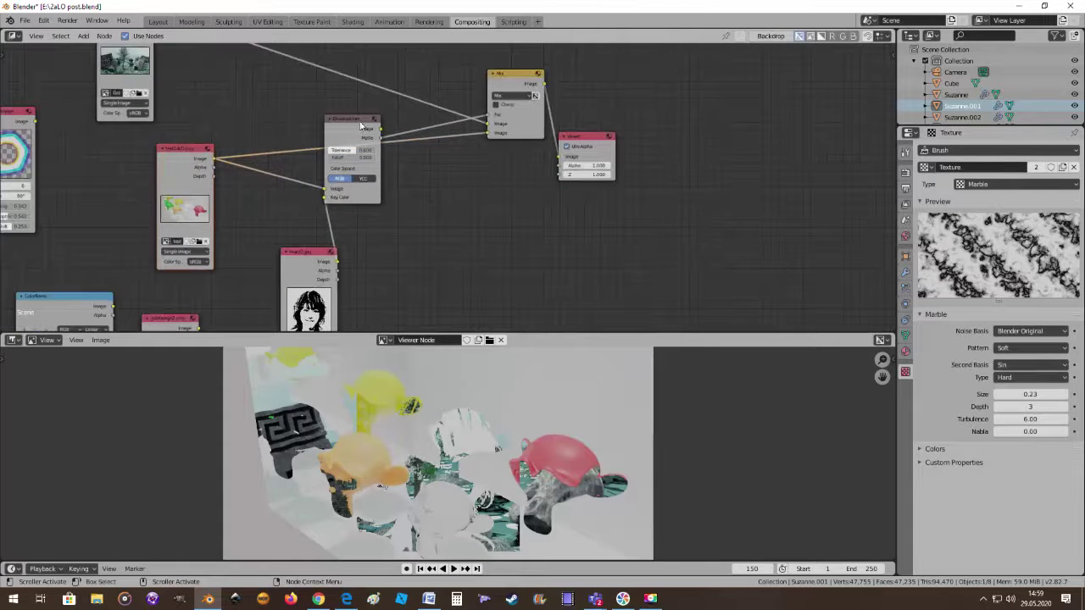
{"action": "left_click_drag", "start_coordinate": [360, 125], "coordinate": [406, 173]}
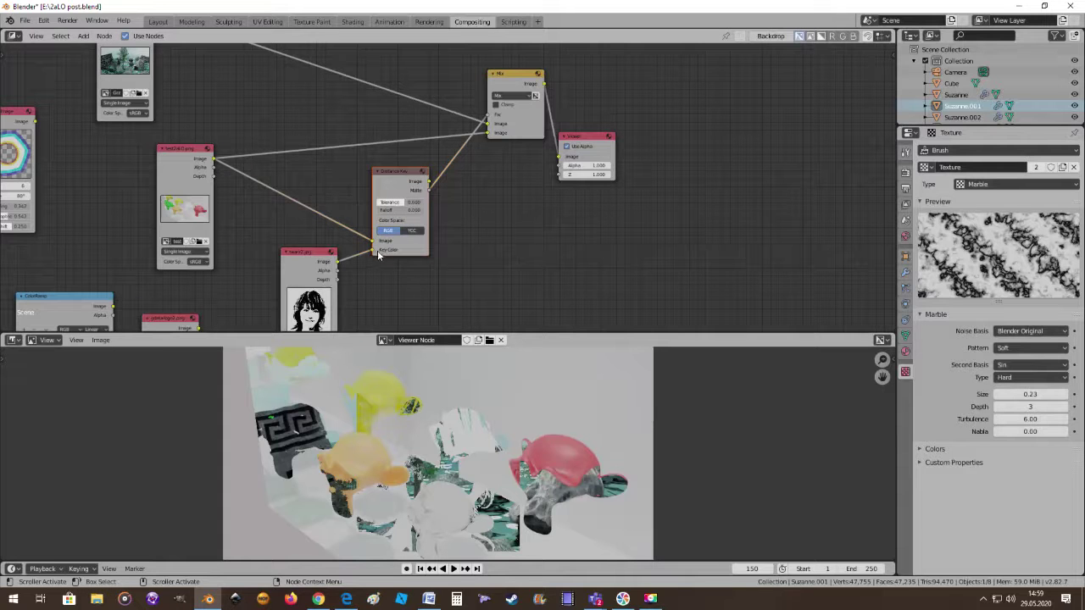
{"action": "left_click_drag", "start_coordinate": [372, 252], "coordinate": [371, 242]}
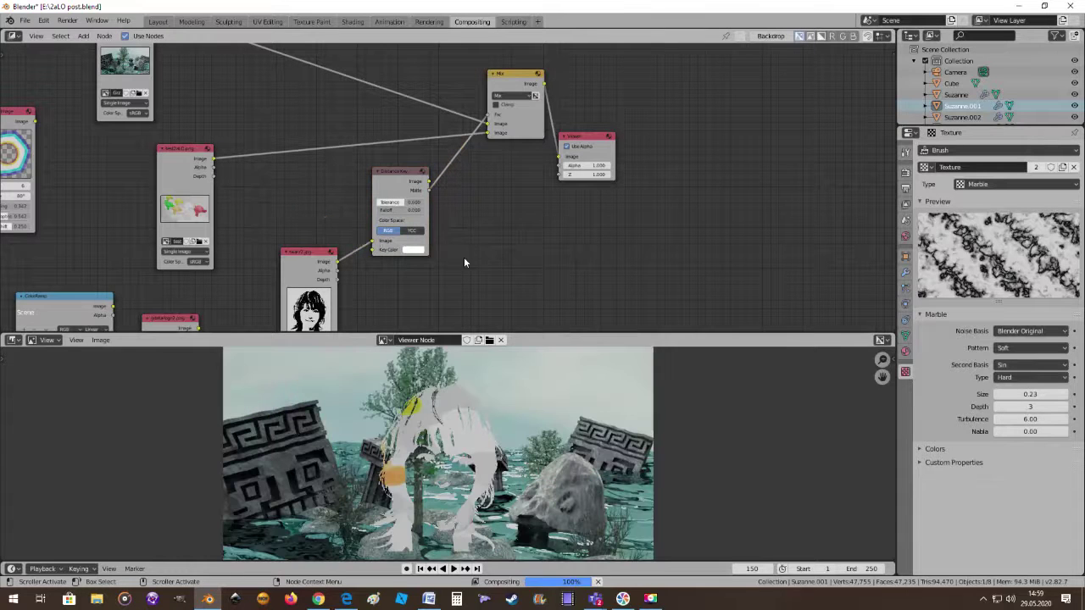
{"action": "left_click_drag", "start_coordinate": [308, 251], "coordinate": [280, 218]}
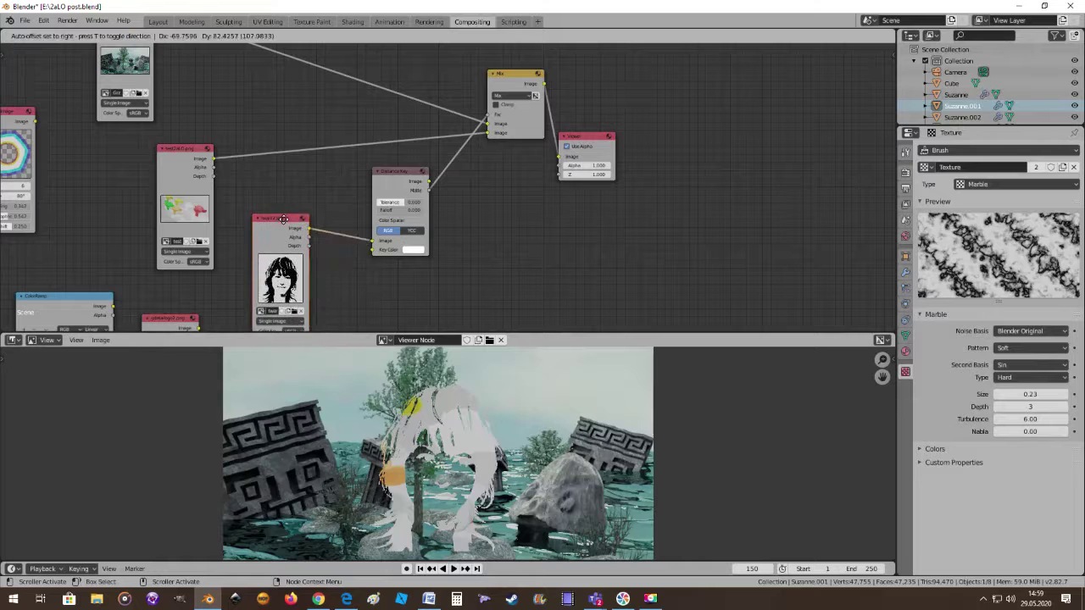
{"action": "left_click_drag", "start_coordinate": [410, 175], "coordinate": [387, 168]}
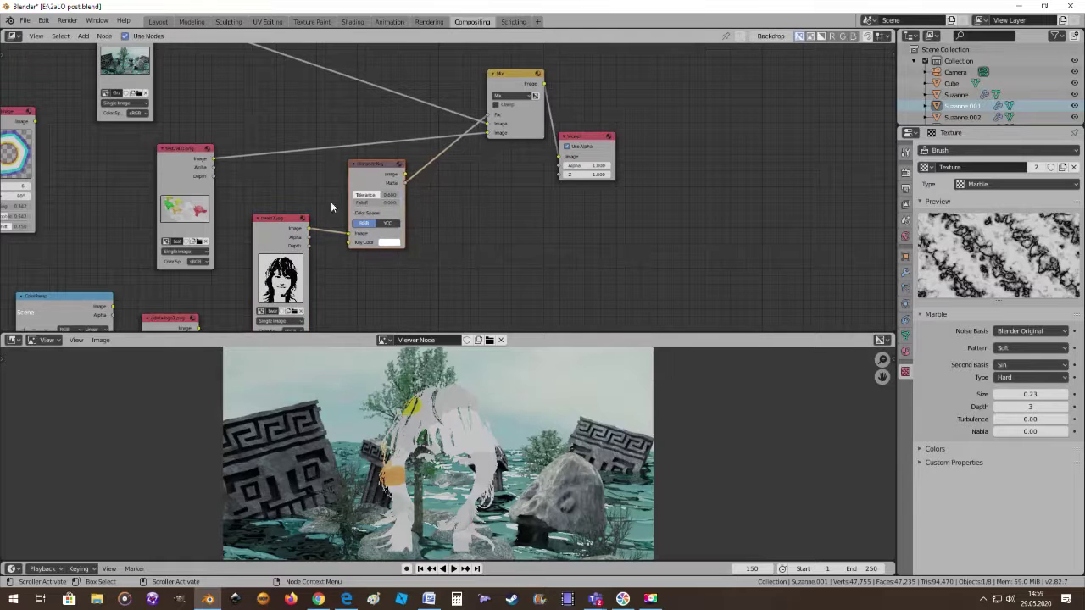
Lower the Distance Key Tolerance to 0.250 and set Falloff back to 0.000
{"action": "scroll", "coordinate": [431, 262], "scroll_direction": "up", "scroll_amount": 1}
{"action": "scroll", "coordinate": [439, 252], "scroll_direction": "up", "scroll_amount": 1}
{"action": "scroll", "coordinate": [439, 252], "scroll_direction": "up", "scroll_amount": 1}
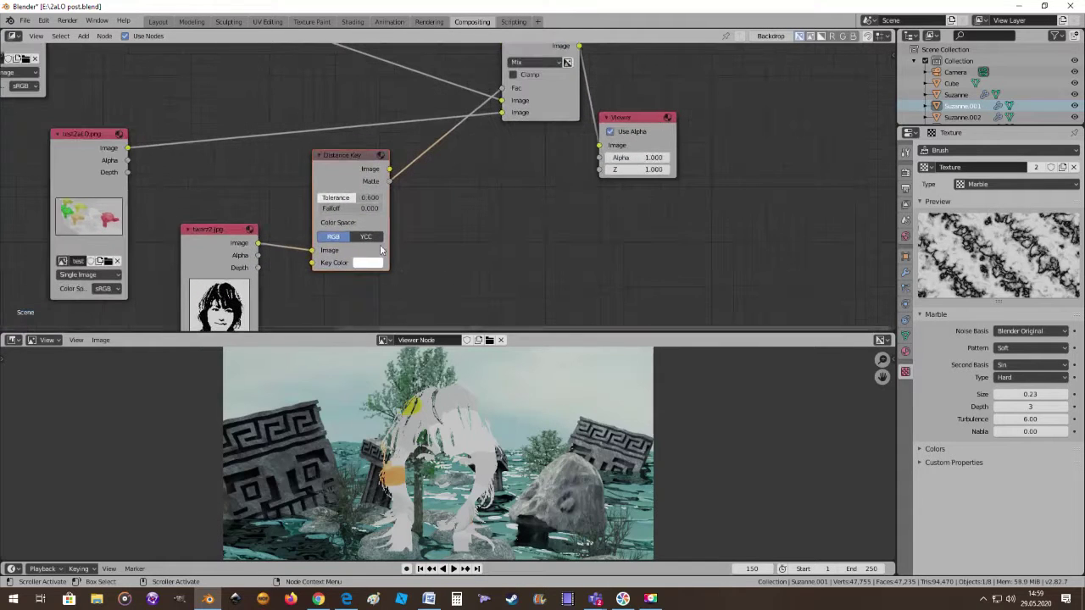
{"action": "mouse_move", "coordinate": [358, 199]}
{"action": "left_mouse_down"}
{"action": "mouse_move", "coordinate": [322, 199]}
{"action": "mouse_move", "coordinate": [372, 209]}
{"action": "left_mouse_up"}
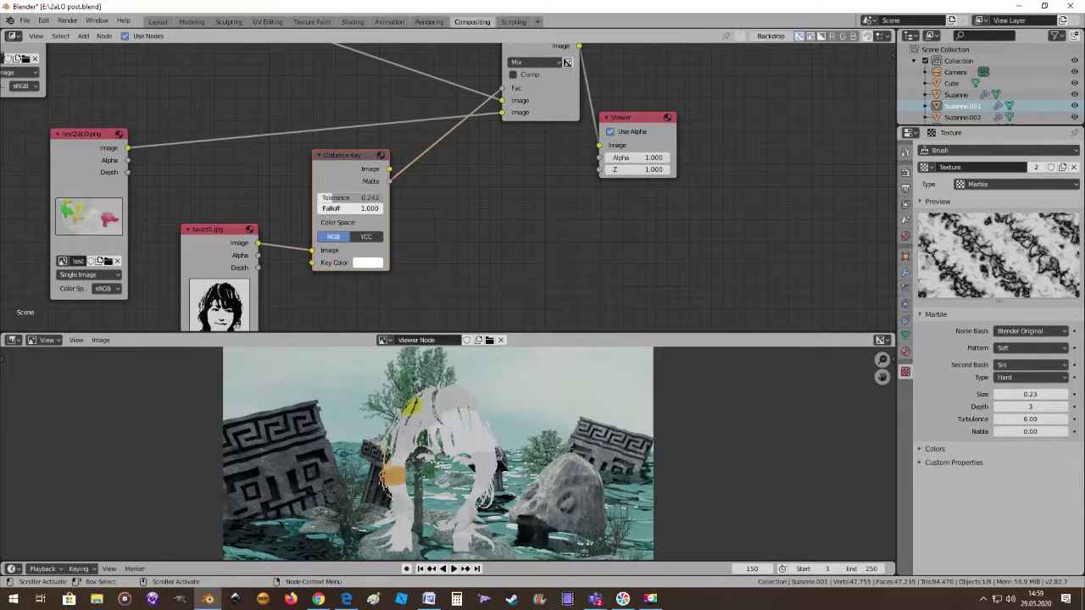
{"action": "left_click_drag", "start_coordinate": [373, 208], "coordinate": [322, 208]}
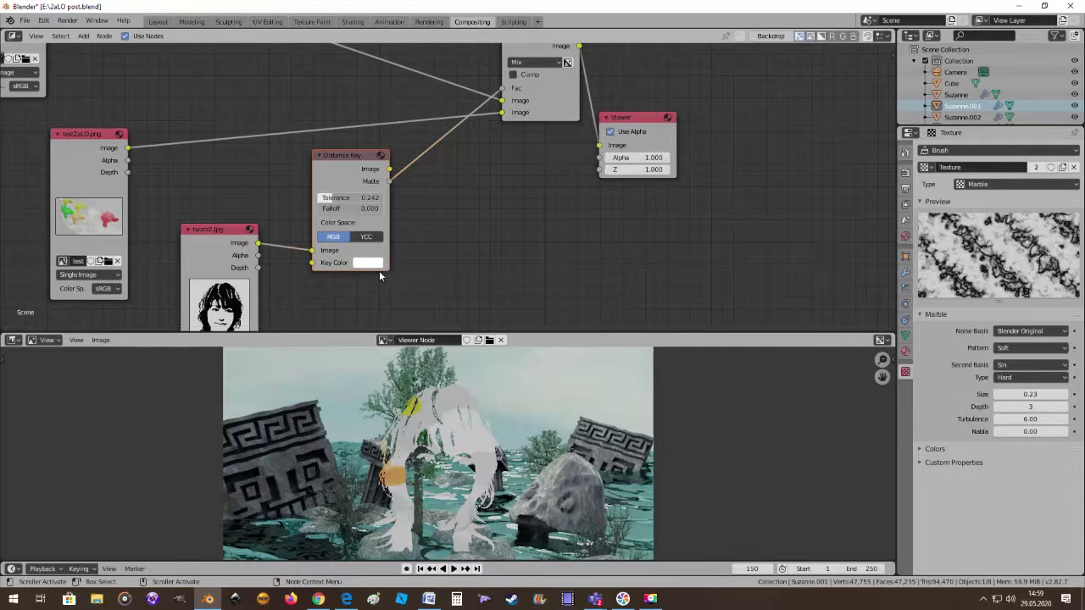
Remove the Distance Key matte link from the Mix factor socket
{"action": "scroll", "coordinate": [379, 270], "scroll_direction": "down", "scroll_amount": 1}
{"action": "scroll", "coordinate": [466, 406], "scroll_direction": "down", "scroll_amount": 1}
{"action": "scroll", "coordinate": [473, 384], "scroll_direction": "up", "scroll_amount": 1}
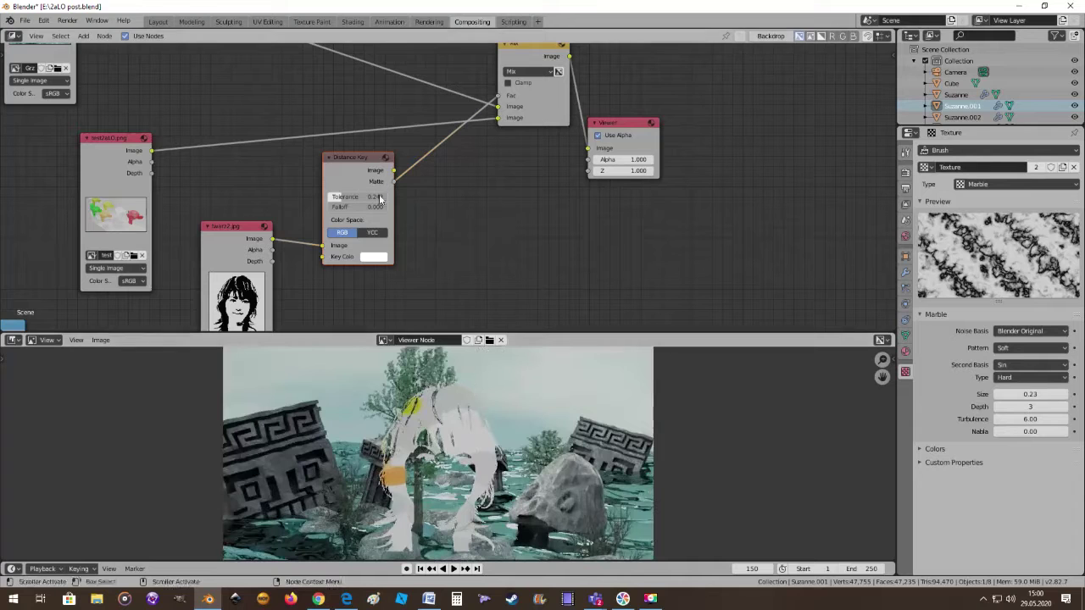
{"action": "left_click_drag", "start_coordinate": [354, 159], "coordinate": [380, 161]}
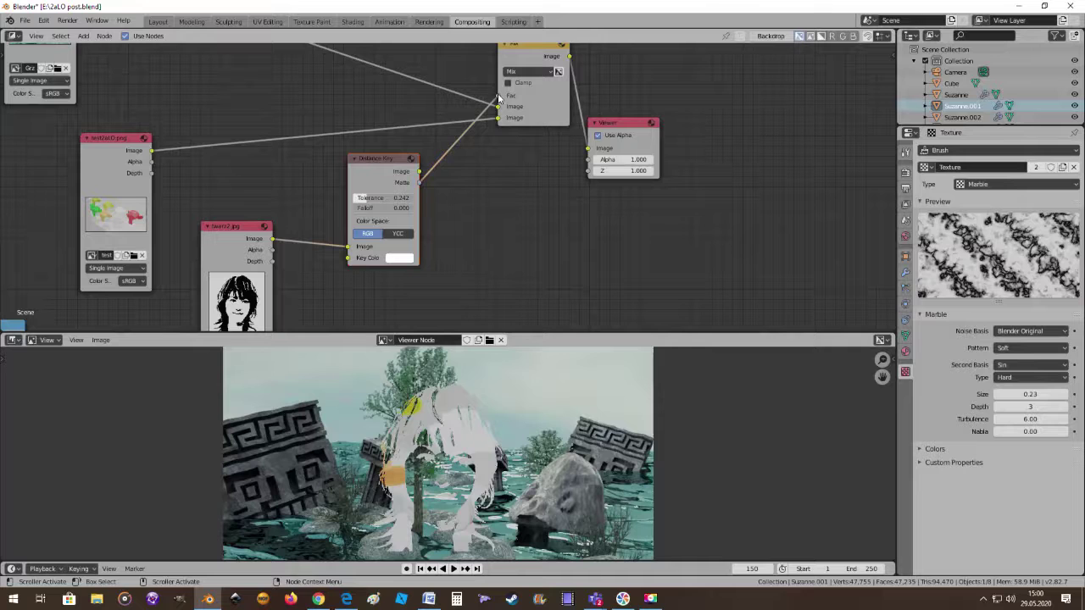
{"action": "left_click_drag", "start_coordinate": [498, 100], "coordinate": [487, 197]}
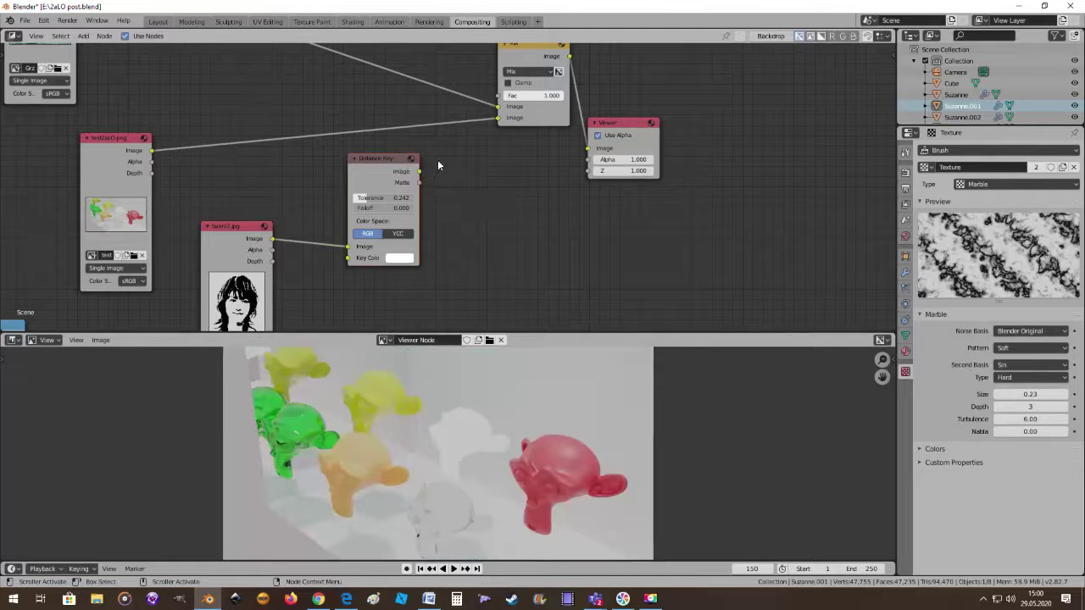
Replace the Distance Key with a Double Edge Mask node linked to the Mix factor
{"action": "key", "text": "x"}
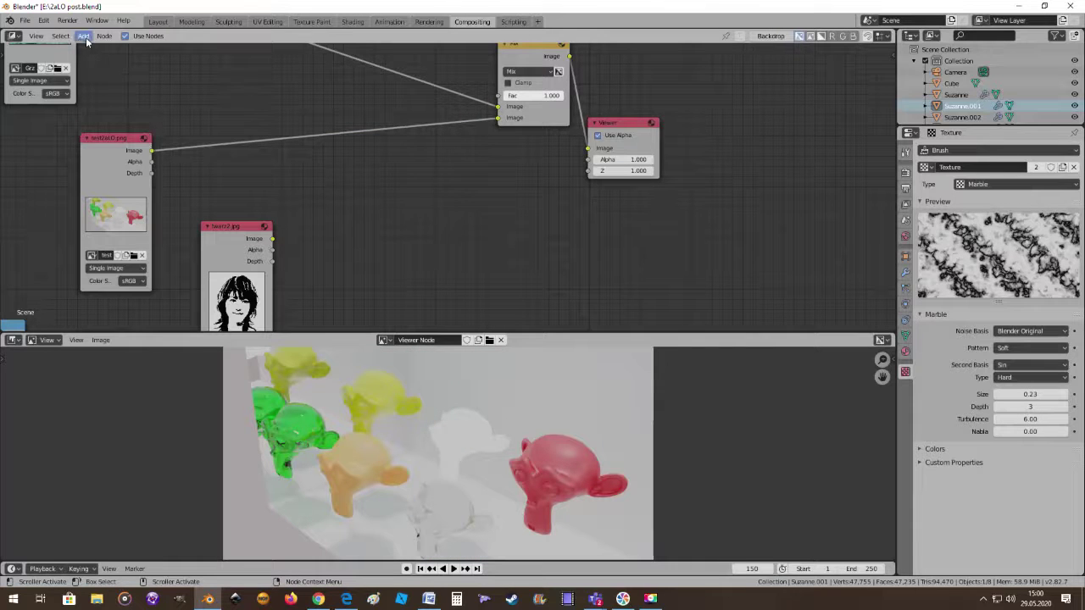
{"action": "left_click", "coordinate": [86, 38]}
{"action": "mouse_move", "coordinate": [100, 133]}
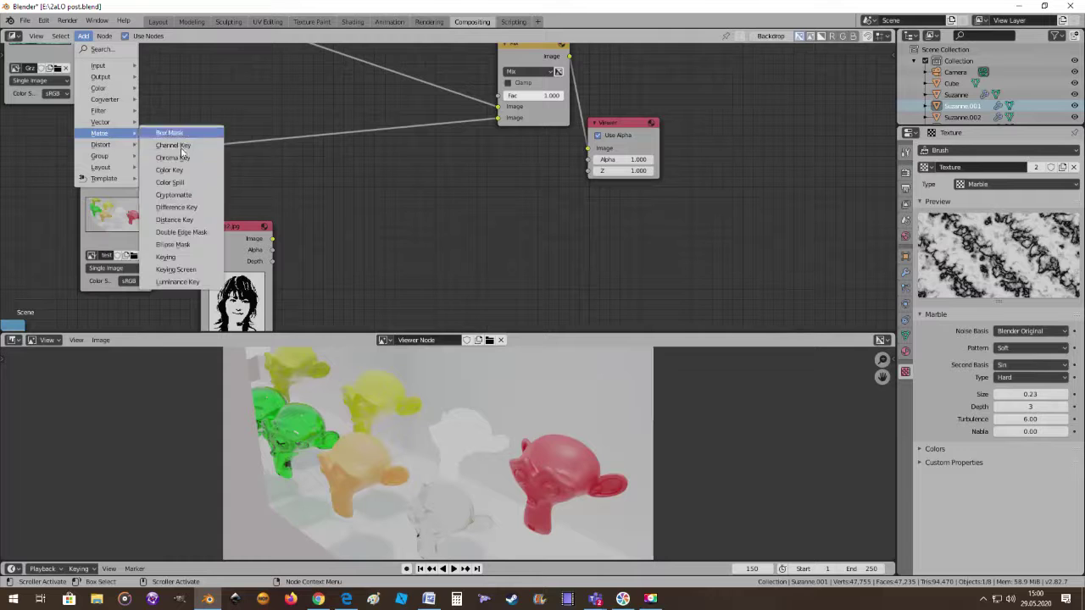
{"action": "left_click", "coordinate": [203, 238]}
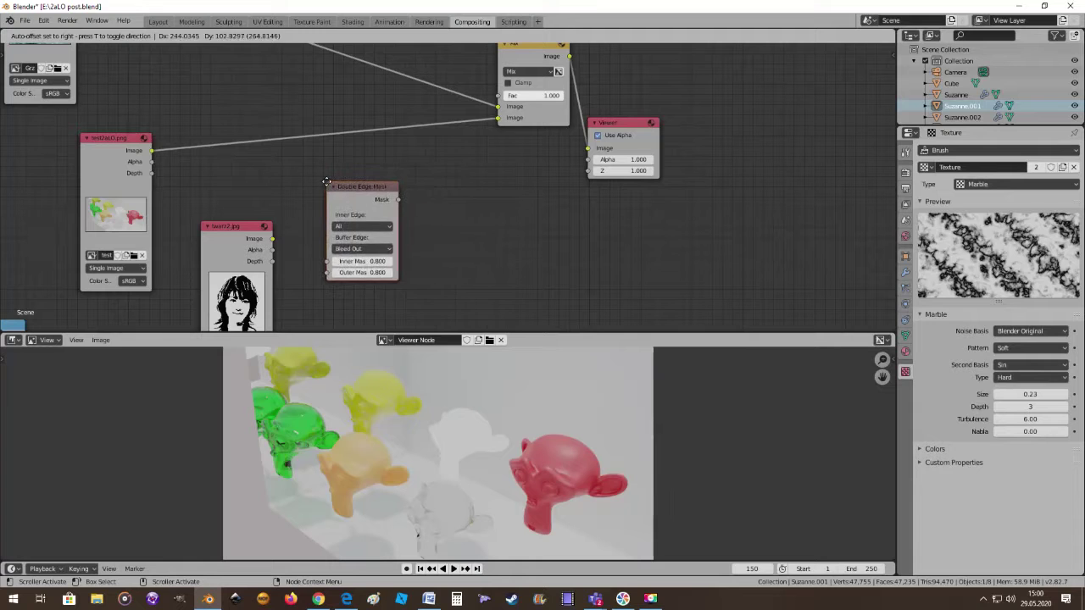
{"action": "left_click", "coordinate": [336, 181]}
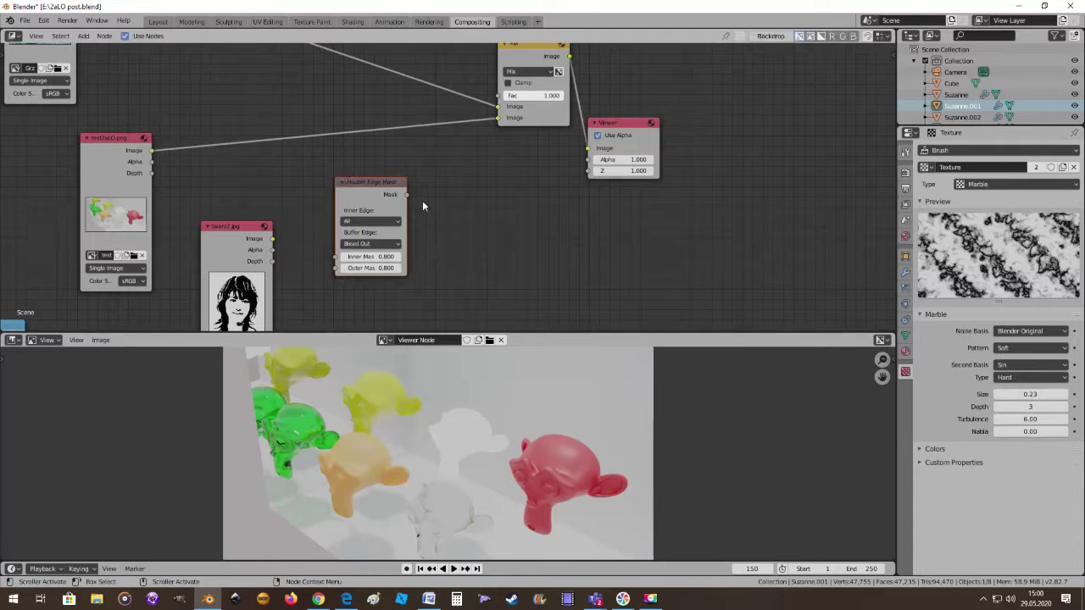
{"action": "left_click_drag", "start_coordinate": [407, 194], "coordinate": [498, 96]}
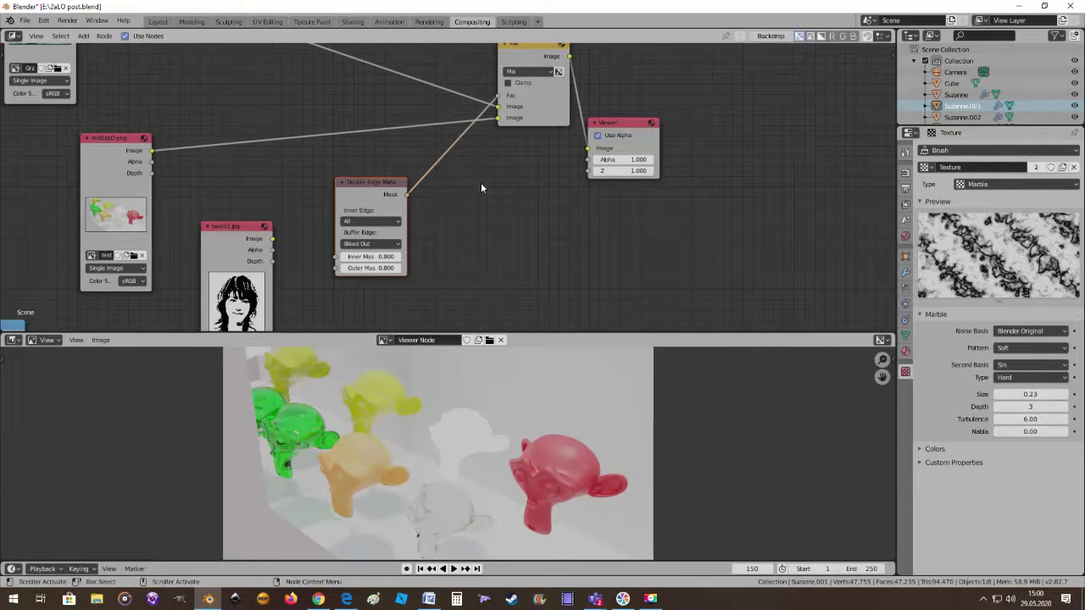
Set Inner Mask to 0, and try Outer Mask at 1.000 before returning it to 0
{"action": "left_click", "coordinate": [371, 256]}
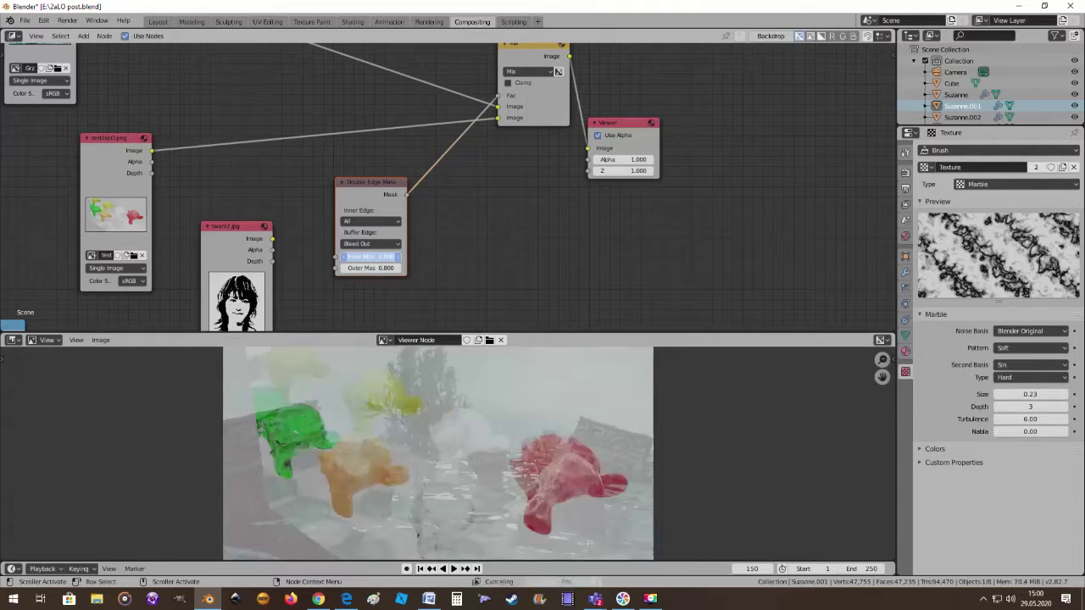
{"action": "type", "text": "0"}
{"action": "key", "text": "Return"}
{"action": "scroll", "coordinate": [367, 300], "scroll_direction": "down", "scroll_amount": 1}
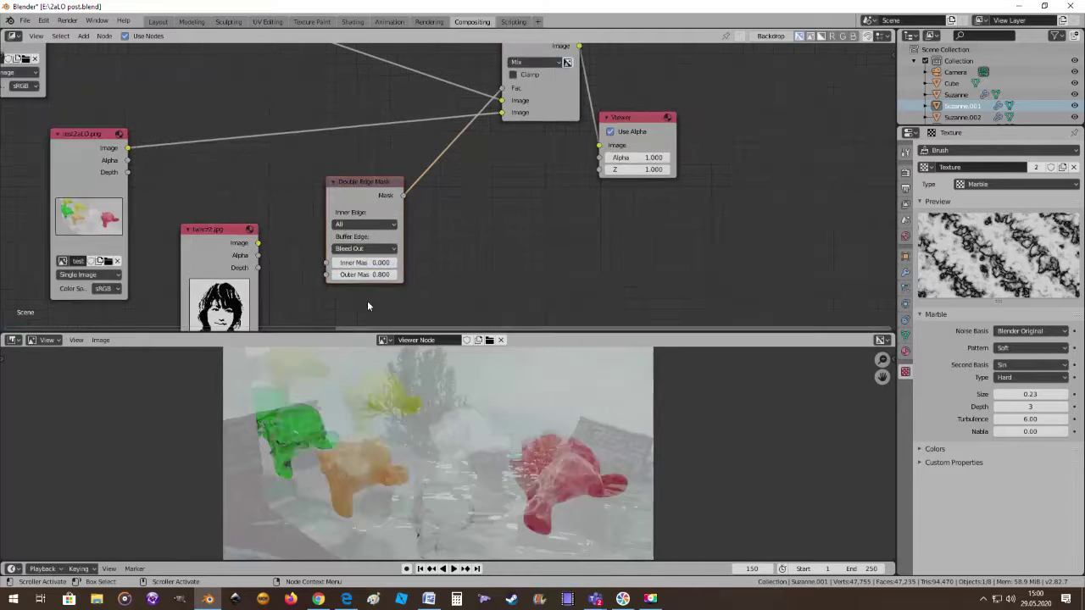
{"action": "scroll", "coordinate": [367, 300], "scroll_direction": "up", "scroll_amount": 2}
{"action": "scroll", "coordinate": [373, 297], "scroll_direction": "down", "scroll_amount": 2}
{"action": "scroll", "coordinate": [408, 297], "scroll_direction": "up", "scroll_amount": 2}
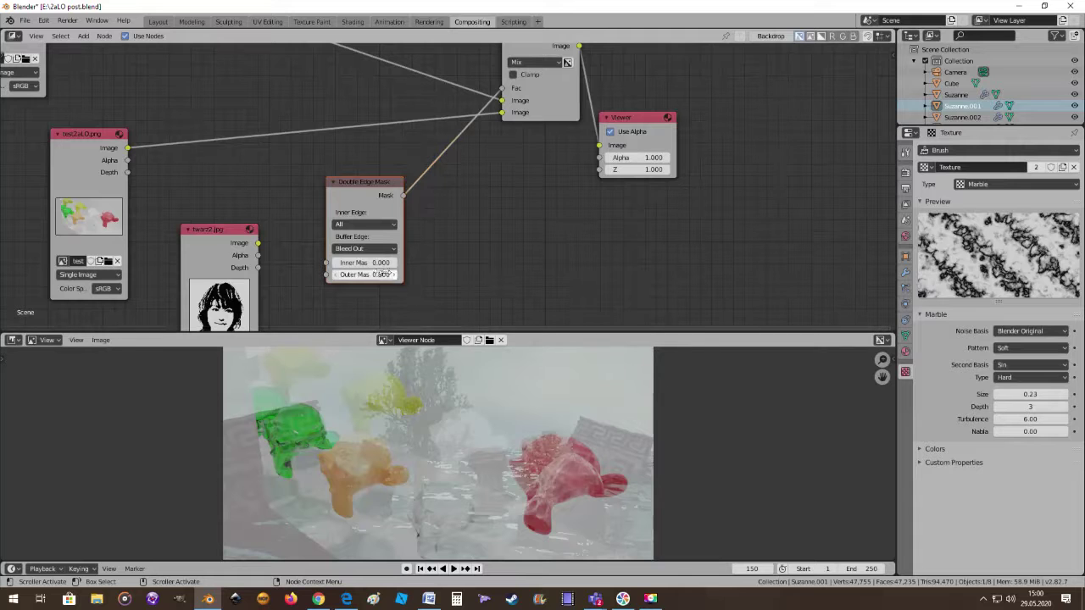
{"action": "left_click_drag", "start_coordinate": [365, 263], "coordinate": [386, 263]}
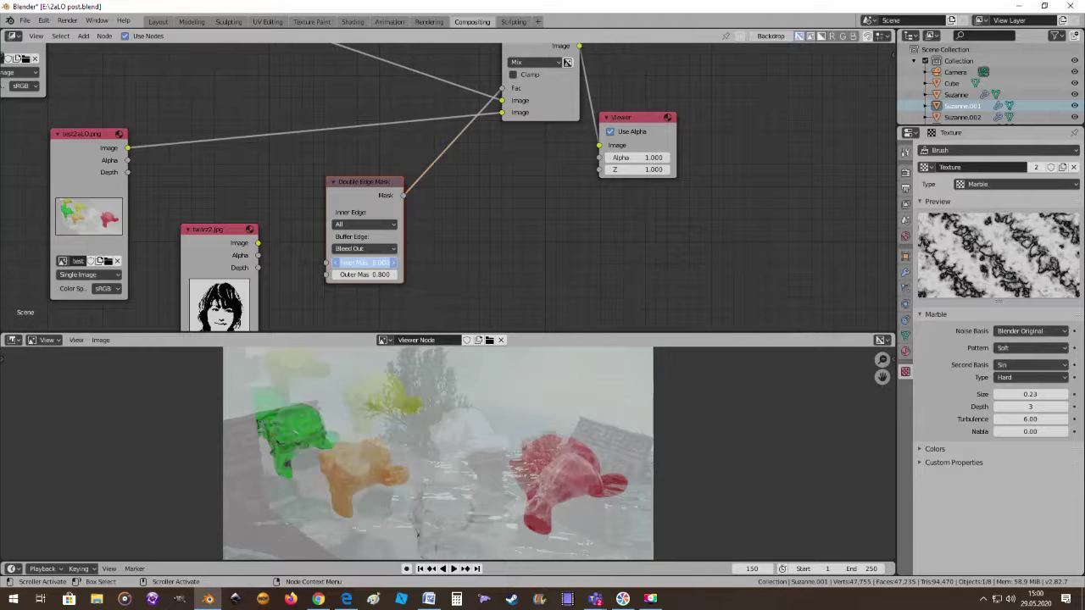
{"action": "left_click_drag", "start_coordinate": [365, 275], "coordinate": [381, 275]}
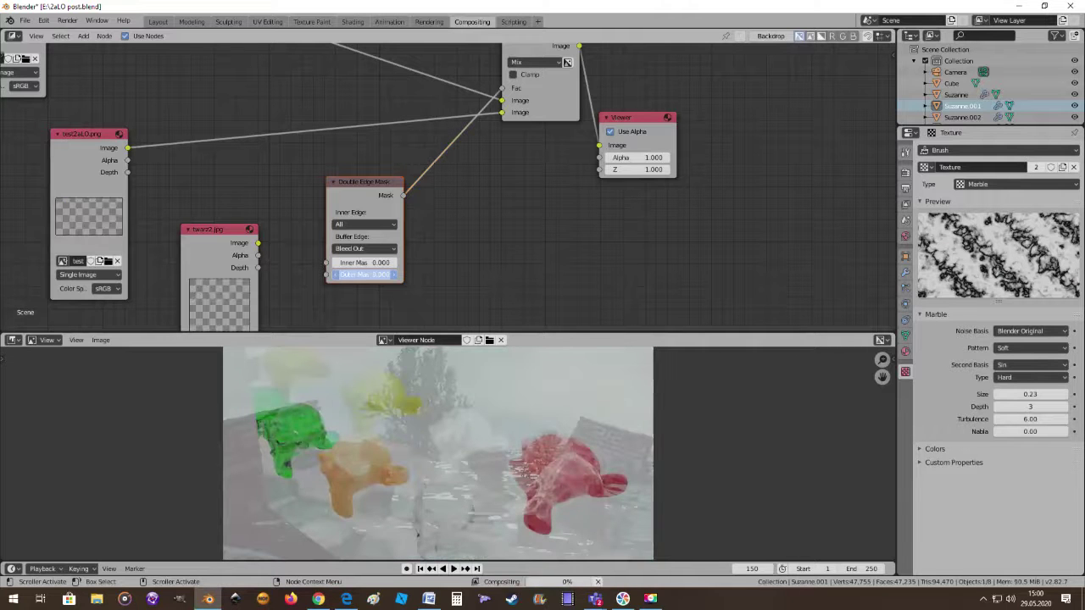
{"action": "mouse_move", "coordinate": [364, 275]}
{"action": "left_mouse_down"}
{"action": "mouse_move", "coordinate": [347, 274]}
{"action": "mouse_move", "coordinate": [381, 275]}
{"action": "left_mouse_up"}
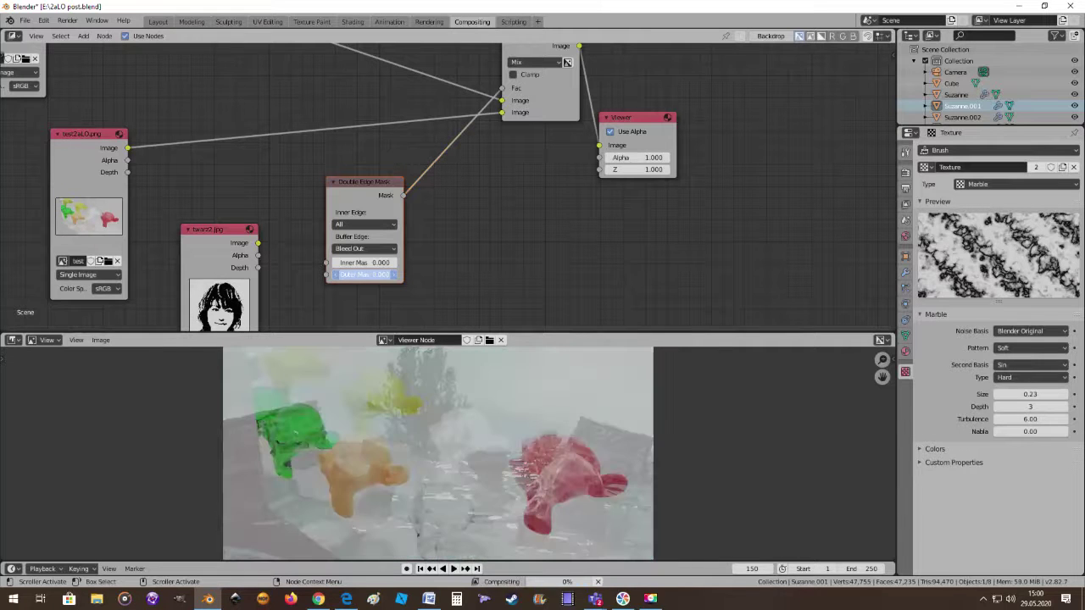
Step Inner Mask to 0.100 and move Outer Mask up and back down to 0
{"action": "left_click", "coordinate": [394, 262]}
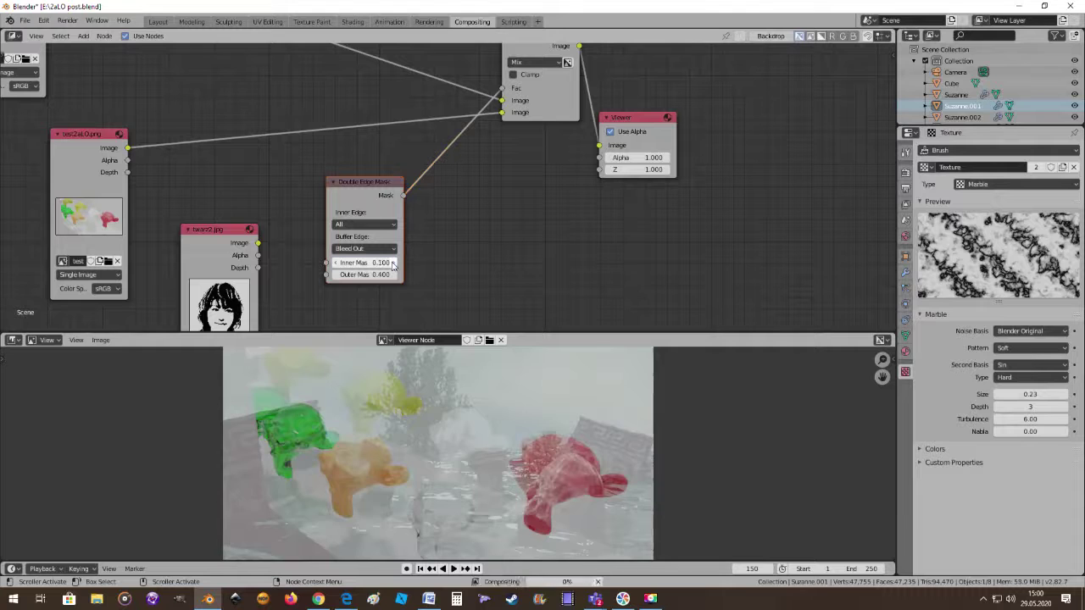
{"action": "left_click", "coordinate": [336, 274]}
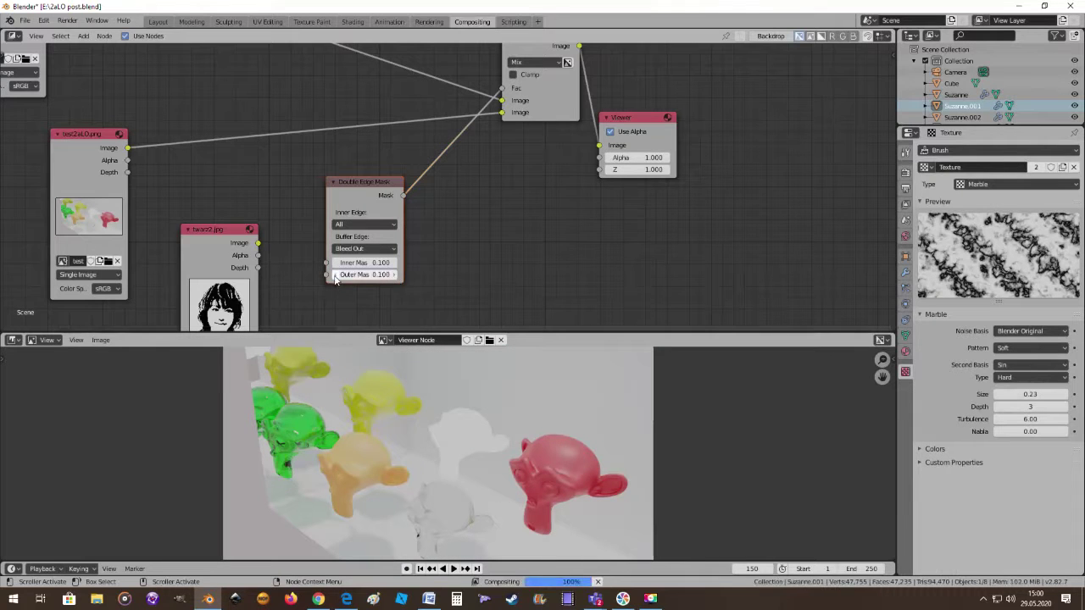
{"action": "left_click", "coordinate": [393, 276]}
{"action": "left_click", "coordinate": [393, 276]}
{"action": "left_click", "coordinate": [393, 276]}
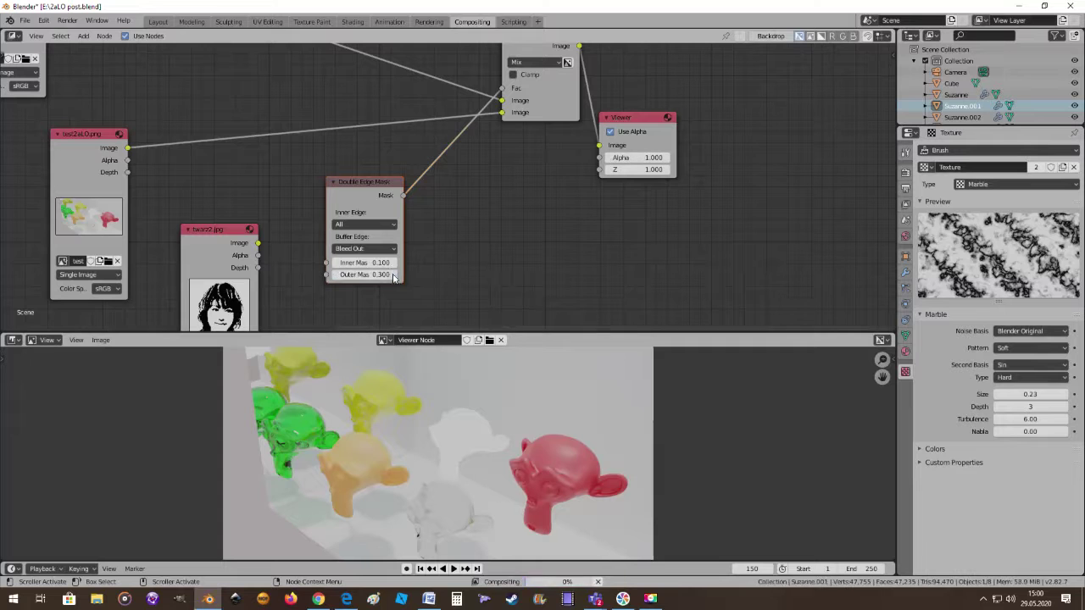
{"action": "left_click", "coordinate": [393, 276]}
{"action": "left_click", "coordinate": [393, 277]}
{"action": "left_click", "coordinate": [393, 276]}
{"action": "left_click", "coordinate": [393, 276]}
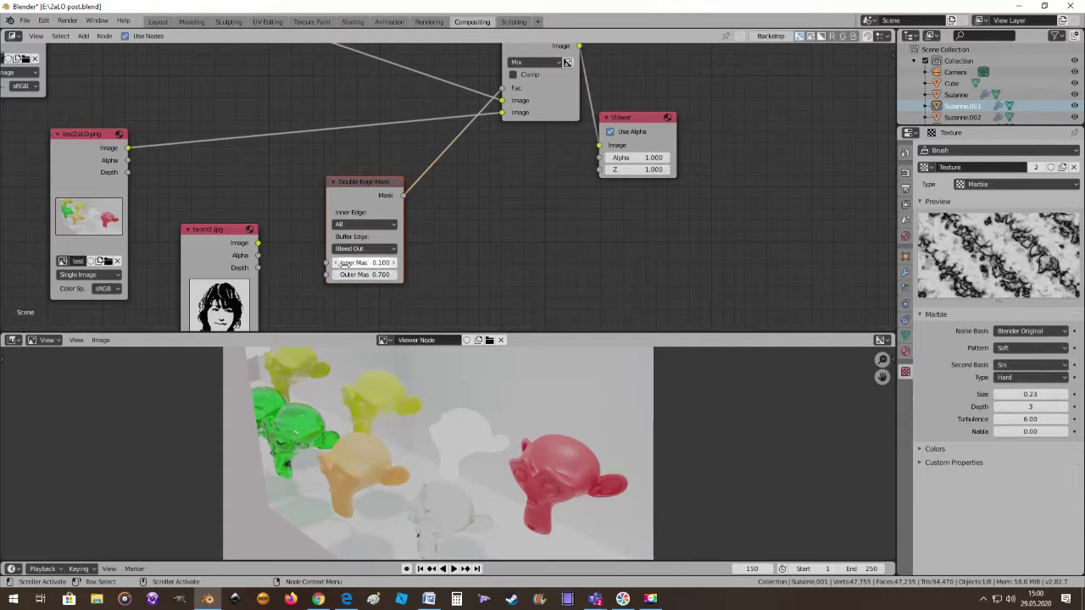
{"action": "left_click", "coordinate": [336, 263]}
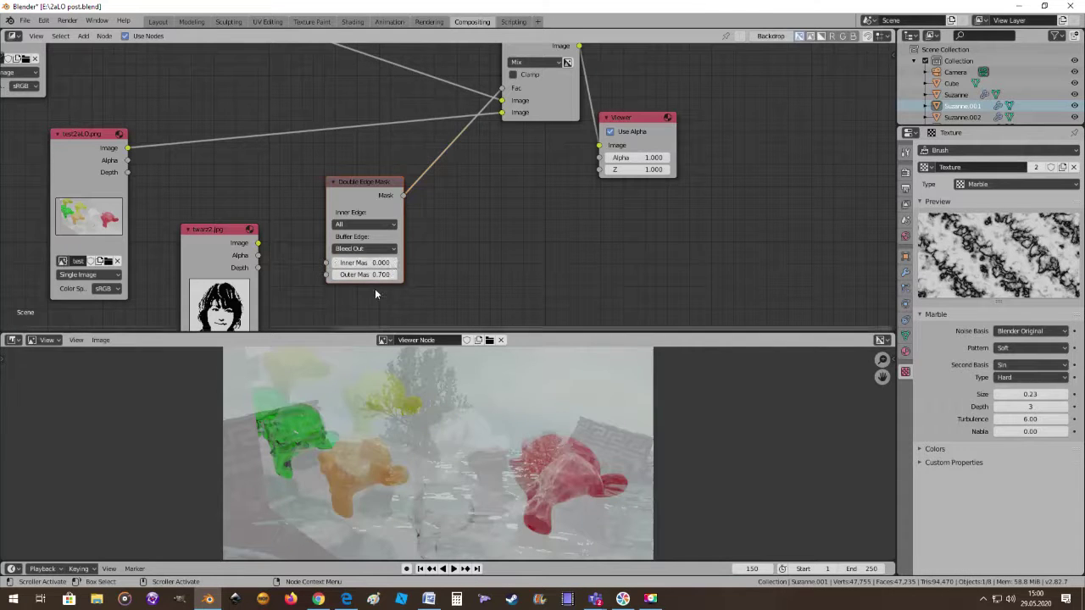
{"action": "left_click", "coordinate": [336, 277]}
{"action": "left_click", "coordinate": [335, 276]}
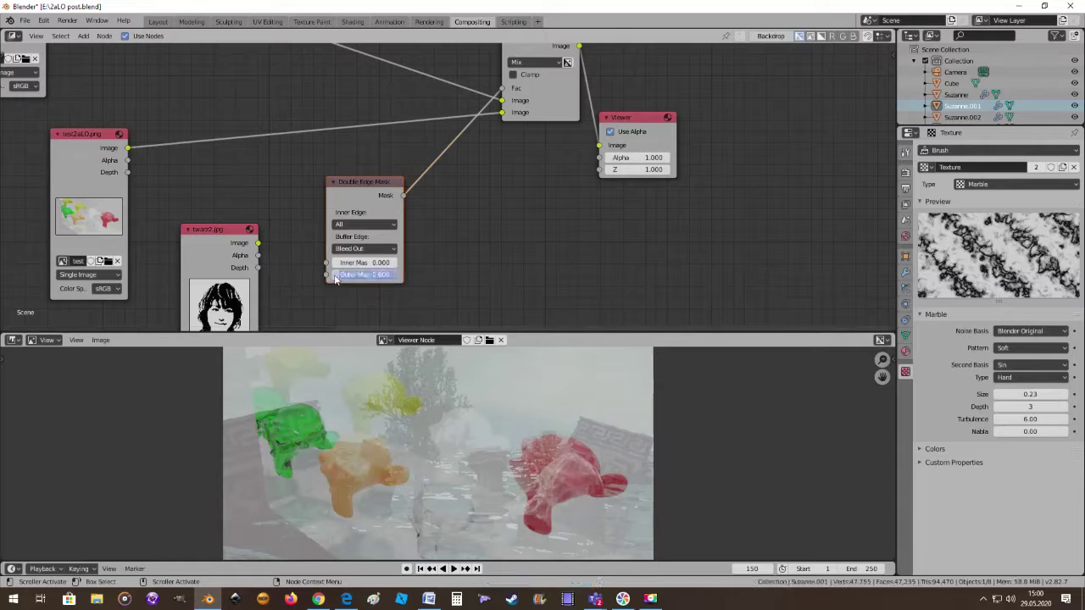
{"action": "left_click", "coordinate": [336, 276]}
{"action": "left_click", "coordinate": [336, 275]}
{"action": "left_click", "coordinate": [335, 276]}
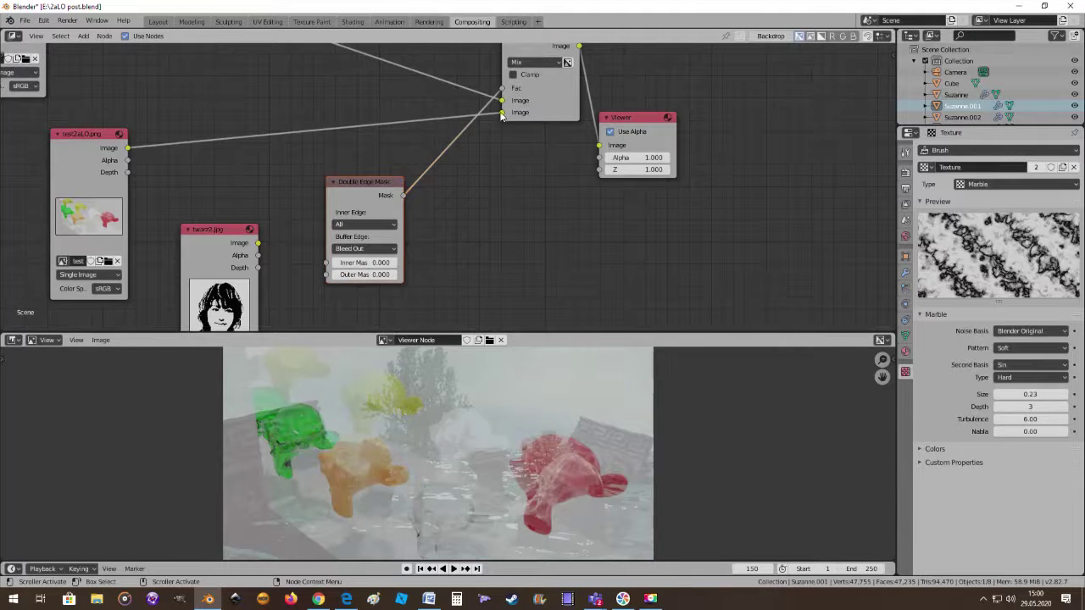
{"action": "key", "text": "ctrl+z"}
{"action": "key", "text": "ctrl+shift+z"}
Set the Double Edge Mask Inner Edge to Adjacent Only and Buffer Edge to Keep In
{"action": "left_click", "coordinate": [386, 226]}
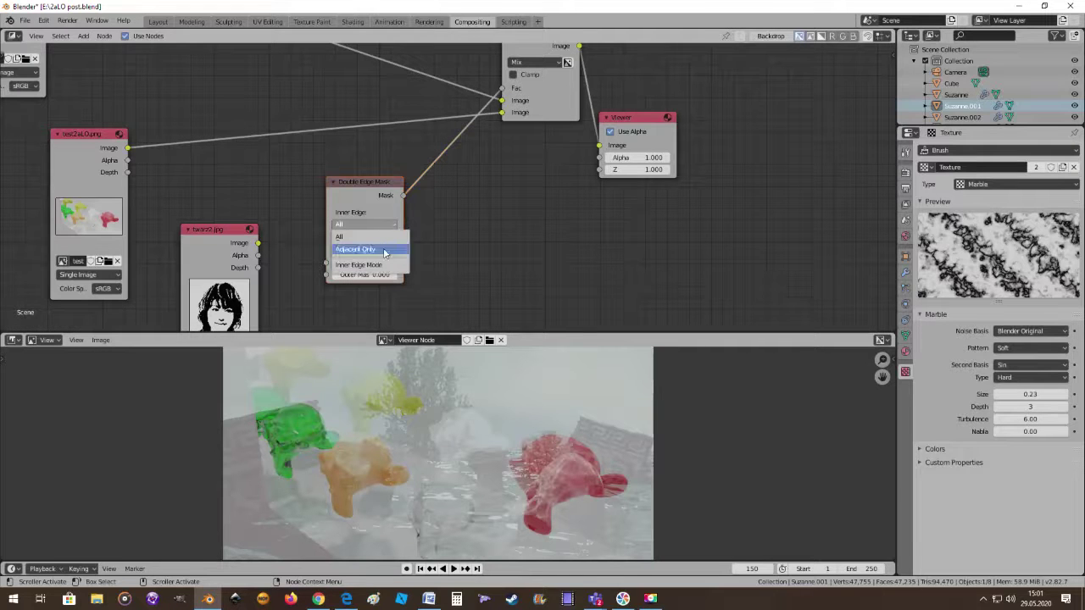
{"action": "left_click", "coordinate": [386, 249]}
{"action": "left_click", "coordinate": [390, 251]}
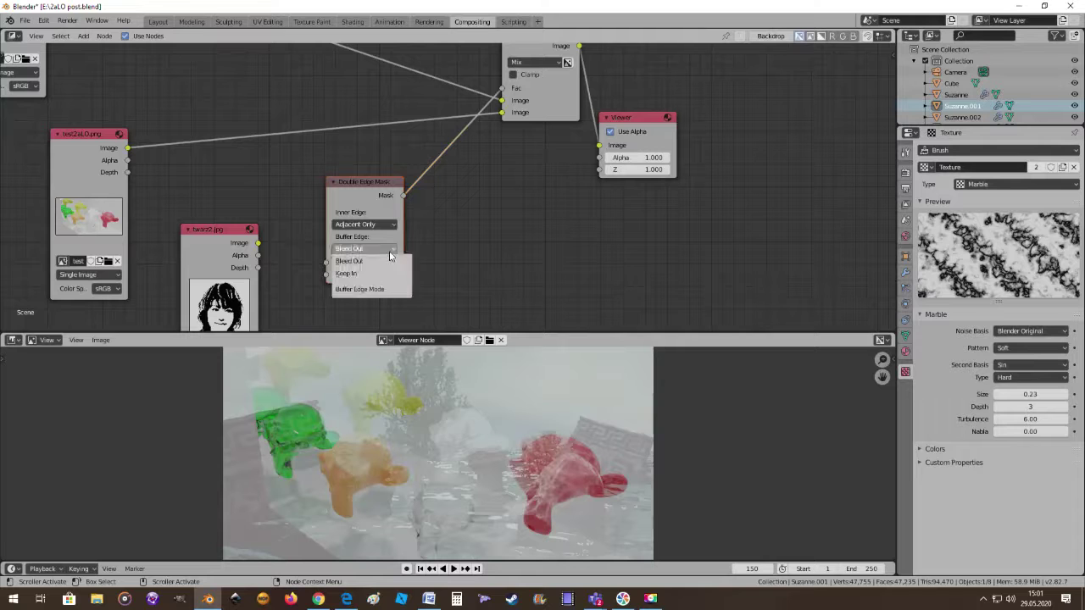
{"action": "left_click", "coordinate": [381, 274]}
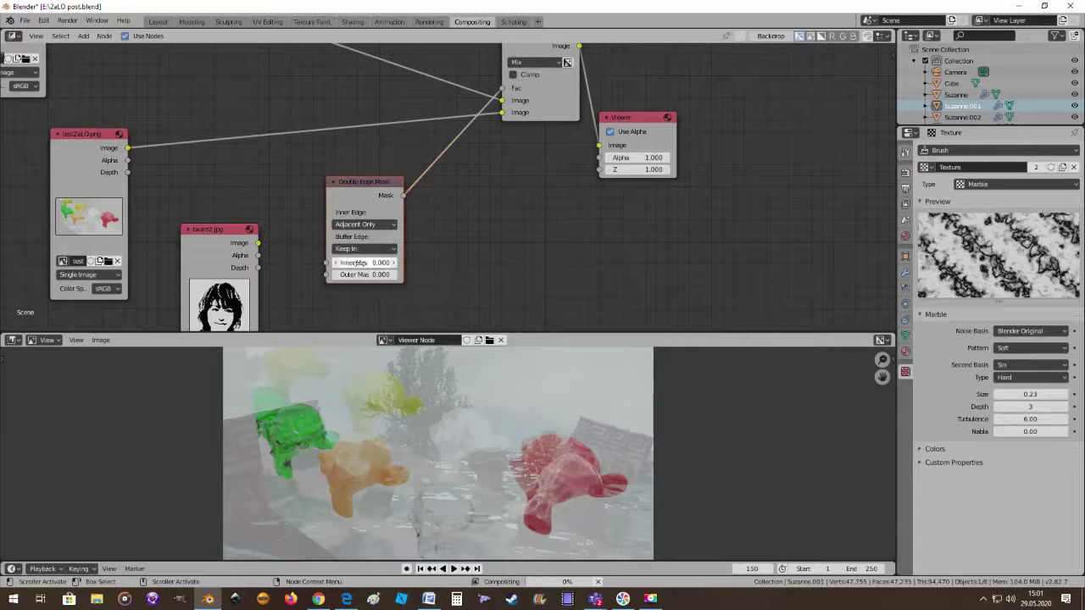
Raise Inner Mask to 0.100 and Outer Mask to 0.200
{"action": "left_click", "coordinate": [393, 263]}
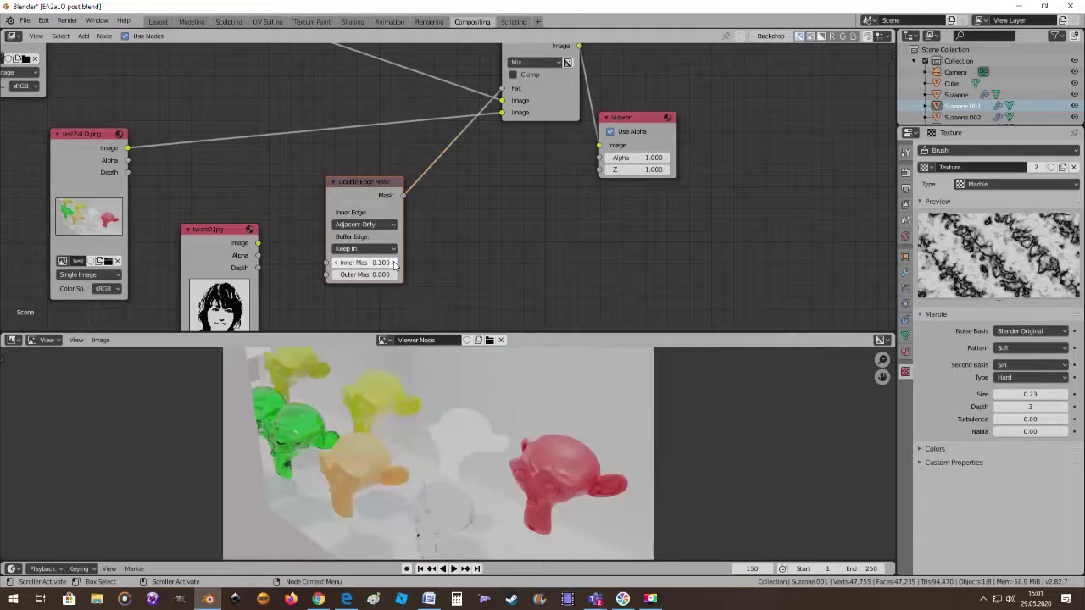
{"action": "left_click", "coordinate": [393, 275]}
{"action": "left_click", "coordinate": [393, 274]}
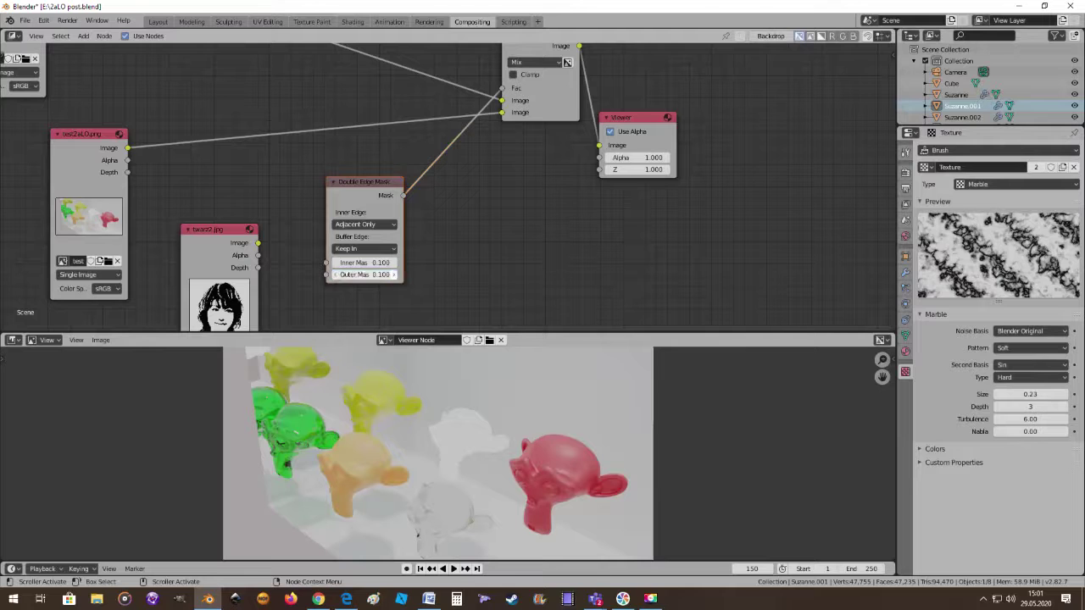
{"action": "scroll", "coordinate": [434, 271], "scroll_direction": "up", "scroll_amount": 1}
{"action": "scroll", "coordinate": [434, 271], "scroll_direction": "down", "scroll_amount": 1}
Link the twarz2 portrait image to the Double Edge Mask's Inner Mask and lower Outer Mask to 0
{"action": "middle_click_drag", "start_coordinate": [450, 263], "coordinate": [487, 213]}
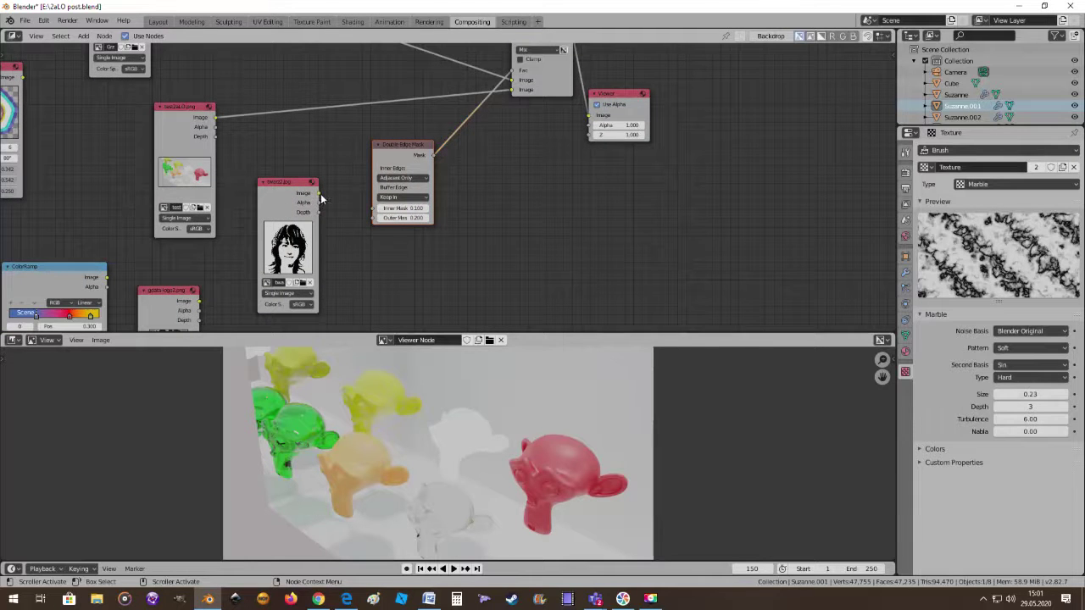
{"action": "left_click_drag", "start_coordinate": [318, 193], "coordinate": [373, 208]}
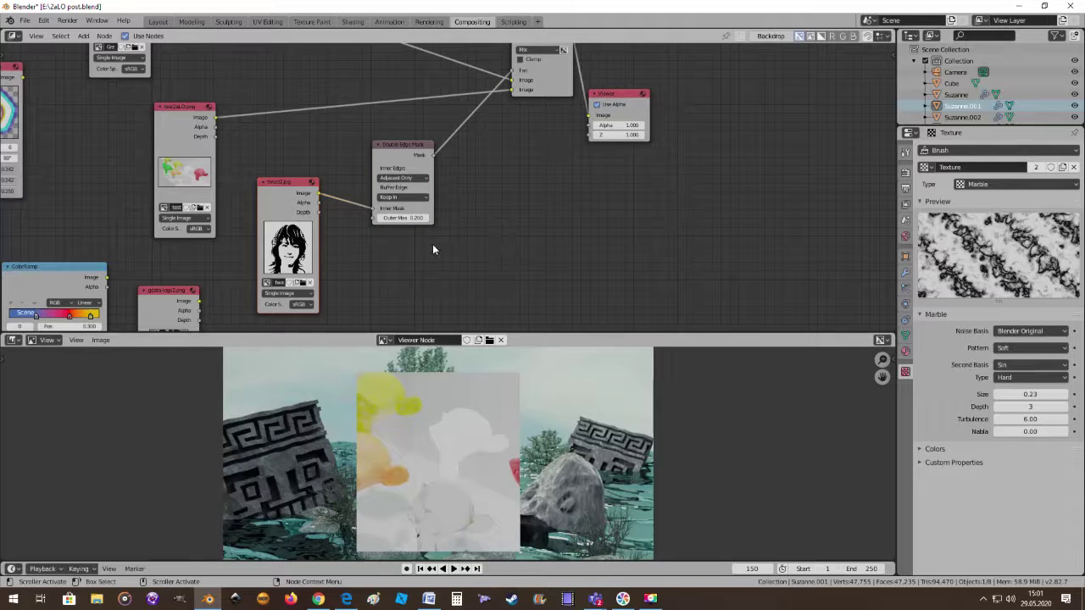
{"action": "left_click", "coordinate": [381, 220]}
{"action": "left_click", "coordinate": [380, 219]}
{"action": "scroll", "coordinate": [419, 249], "scroll_direction": "down", "scroll_amount": 1}
{"action": "scroll", "coordinate": [377, 223], "scroll_direction": "up", "scroll_amount": 1}
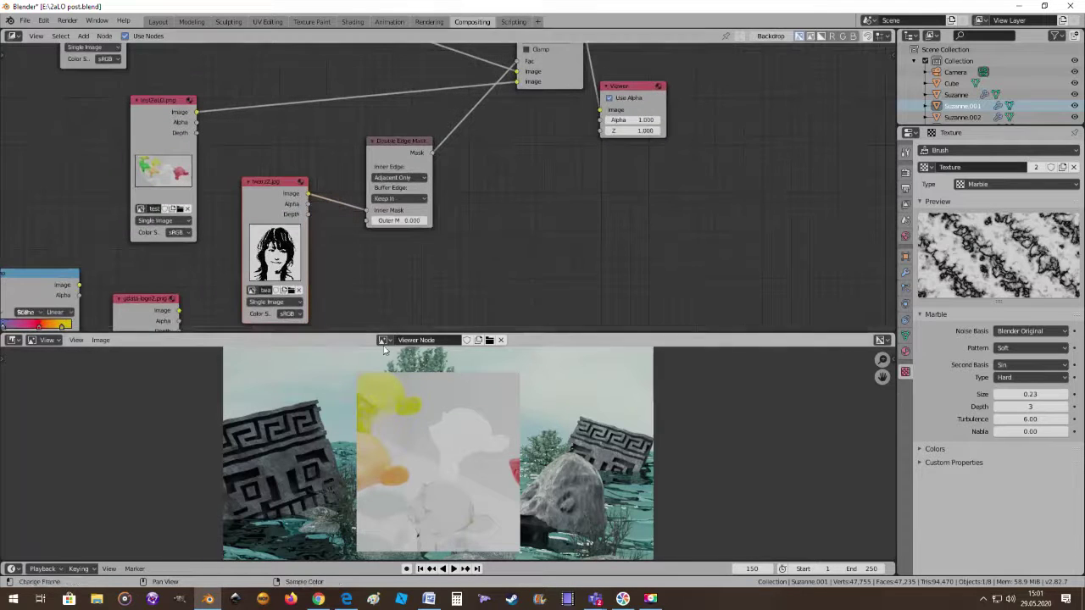
{"action": "scroll", "coordinate": [381, 254], "scroll_direction": "up", "scroll_amount": 1}
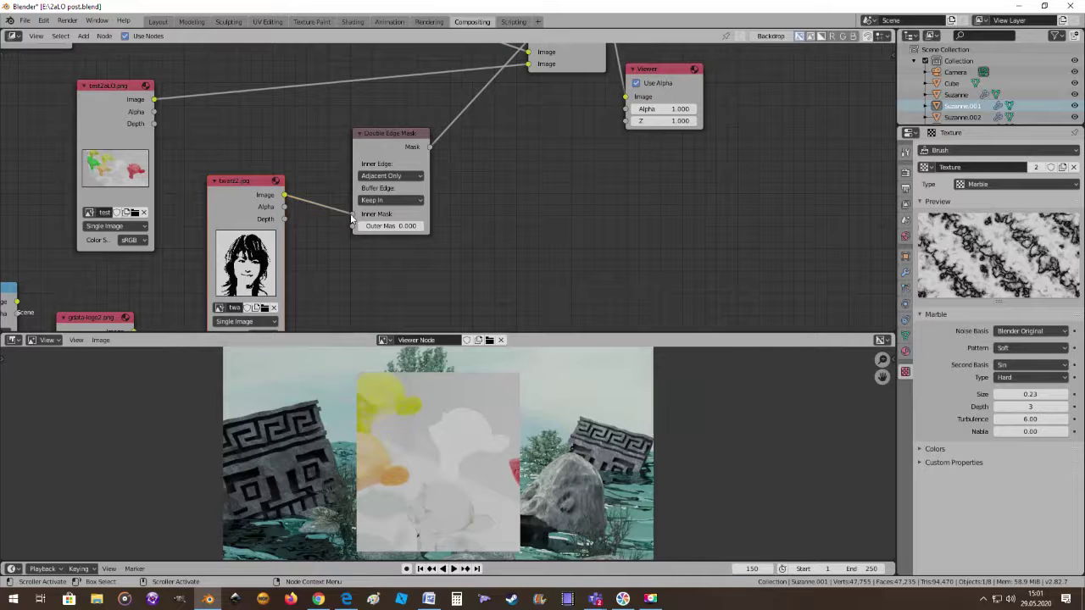
Move the twarz2 link to Outer Mask, test several Inner Mask values, then reset it to 0.000
{"action": "left_click_drag", "start_coordinate": [352, 219], "coordinate": [353, 226]}
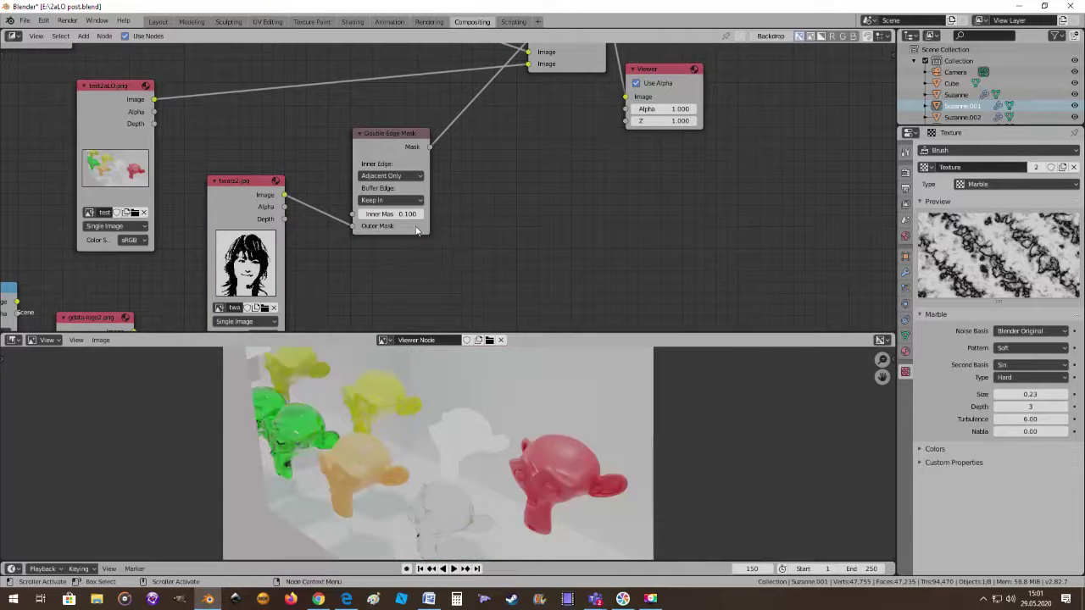
{"action": "left_click", "coordinate": [362, 214]}
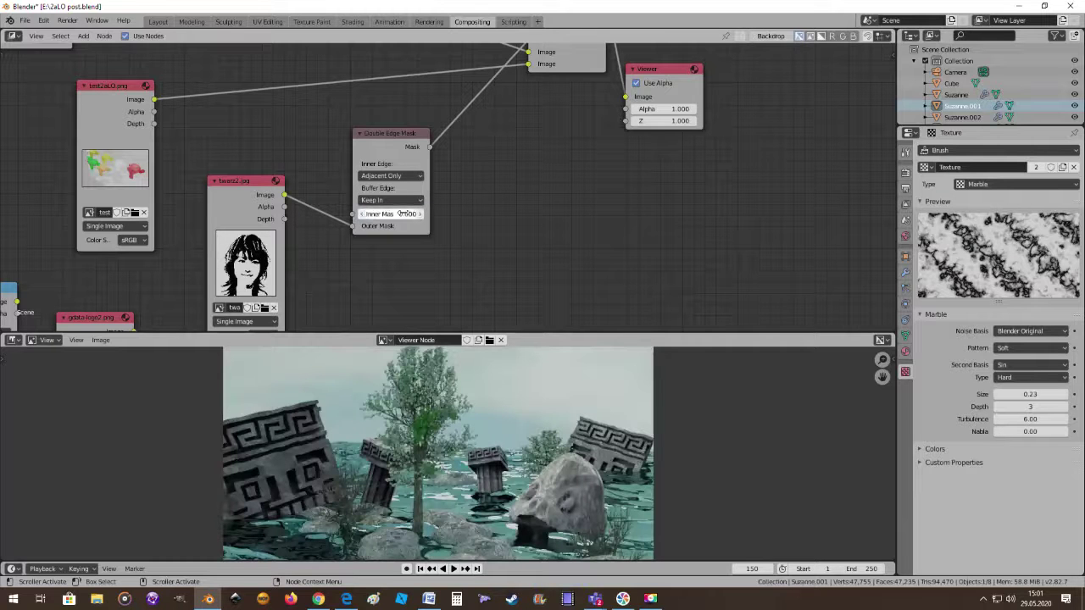
{"action": "left_click_drag", "start_coordinate": [419, 218], "coordinate": [449, 218]}
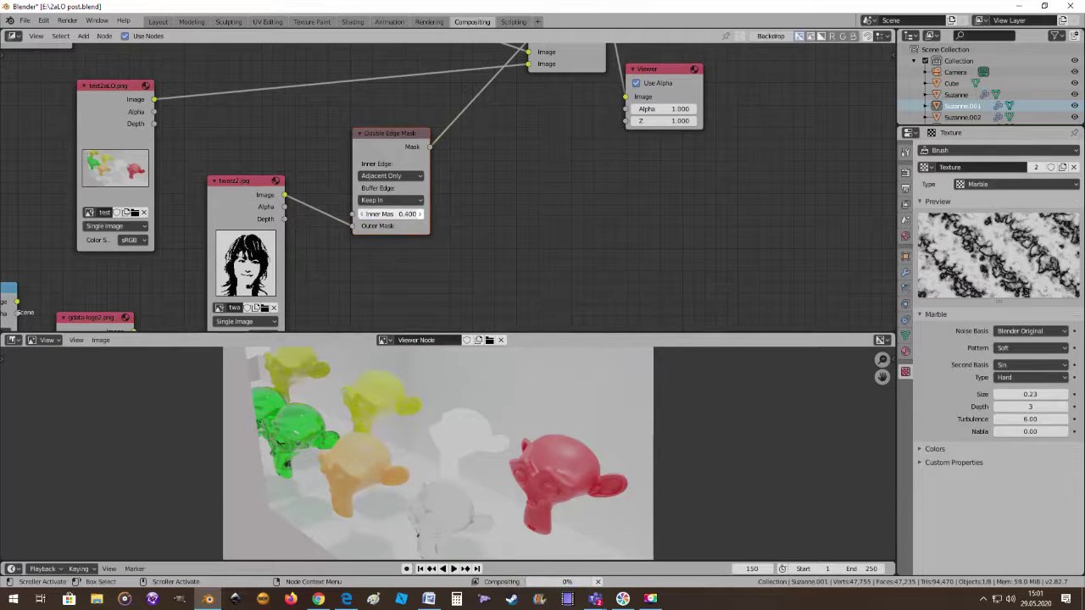
{"action": "left_click", "coordinate": [420, 216]}
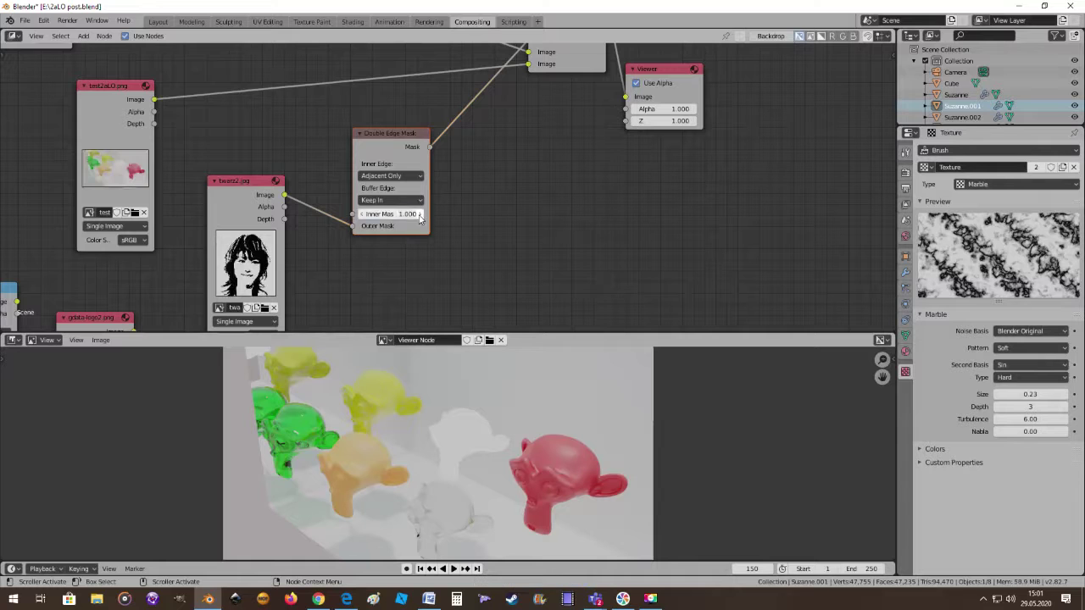
{"action": "left_click_drag", "start_coordinate": [420, 216], "coordinate": [365, 217]}
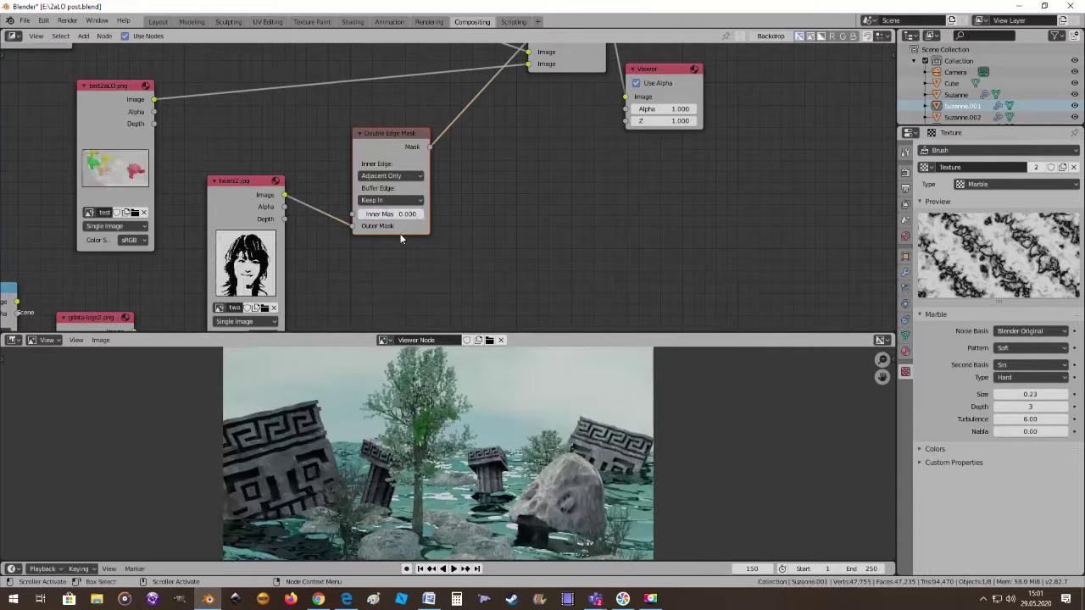
{"action": "scroll", "coordinate": [324, 239], "scroll_direction": "down", "scroll_amount": 2}
{"action": "scroll", "coordinate": [160, 179], "scroll_direction": "down", "scroll_amount": 1}
Connect the lens-distorted image to the Inner Mask and move the twarz2 node lower
{"action": "left_click_drag", "start_coordinate": [84, 93], "coordinate": [386, 205]}
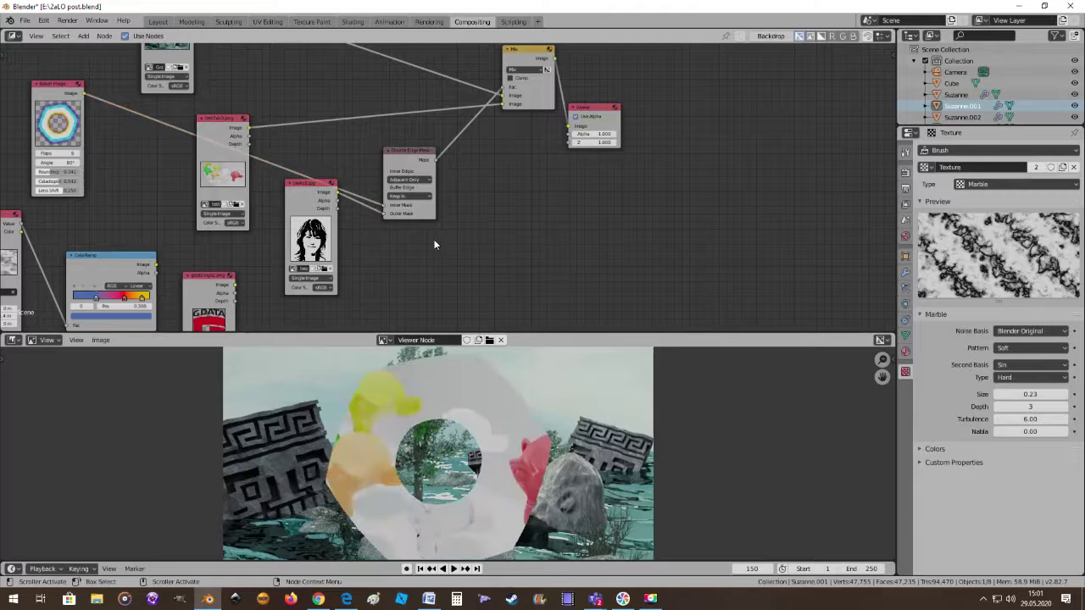
{"action": "scroll", "coordinate": [452, 300], "scroll_direction": "up", "scroll_amount": 1}
{"action": "scroll", "coordinate": [413, 257], "scroll_direction": "up", "scroll_amount": 1}
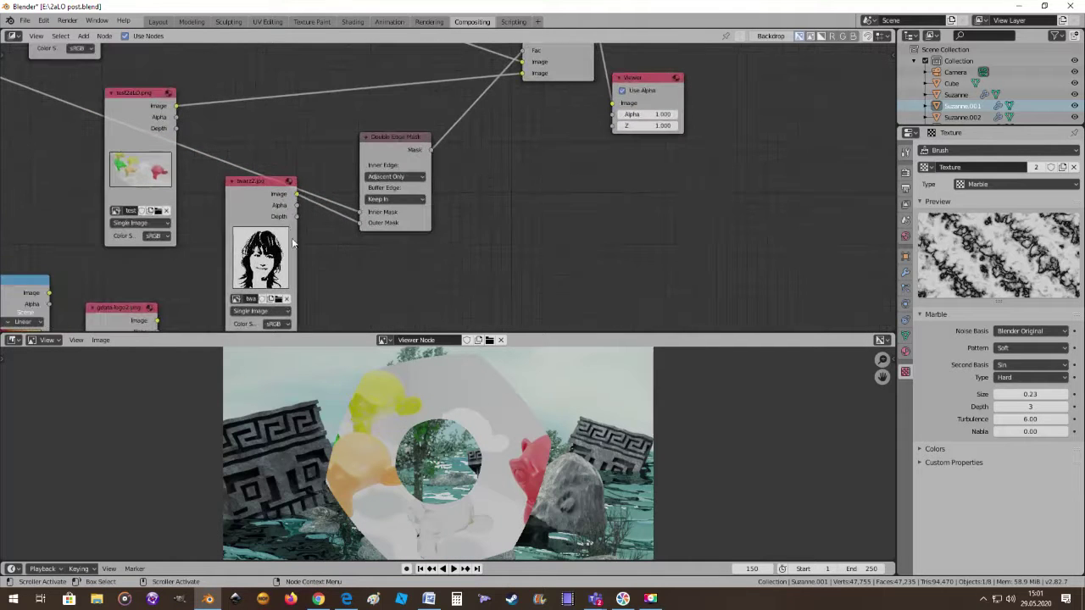
{"action": "left_click_drag", "start_coordinate": [253, 181], "coordinate": [254, 222]}
{"action": "scroll", "coordinate": [383, 249], "scroll_direction": "down", "scroll_amount": 1}
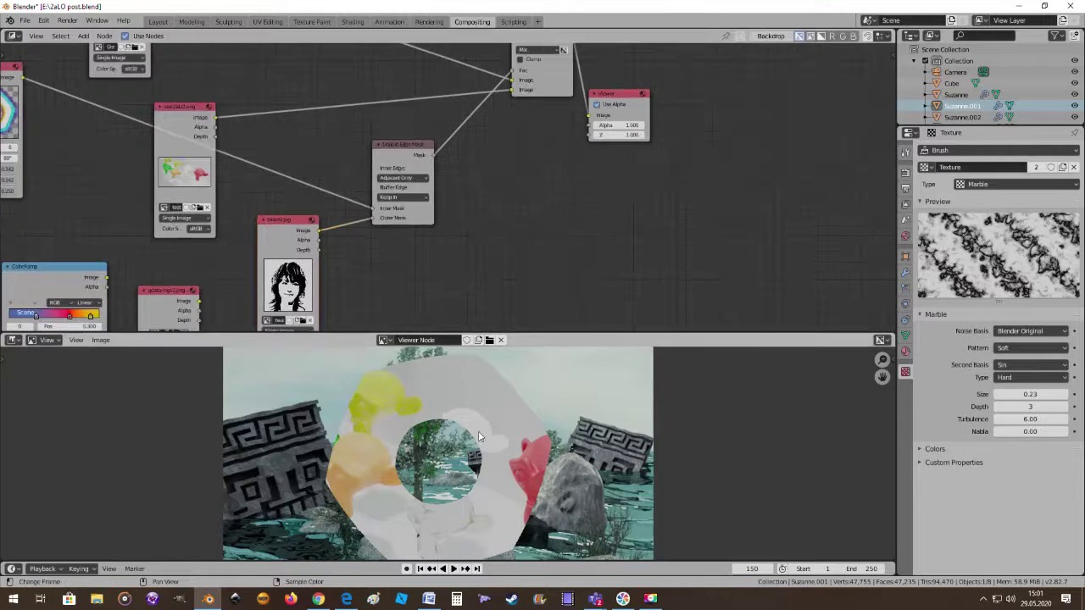
{"action": "scroll", "coordinate": [446, 399], "scroll_direction": "down", "scroll_amount": 1}
{"action": "scroll", "coordinate": [438, 392], "scroll_direction": "up", "scroll_amount": 1}
{"action": "middle_click_drag", "start_coordinate": [392, 303], "coordinate": [489, 264]}
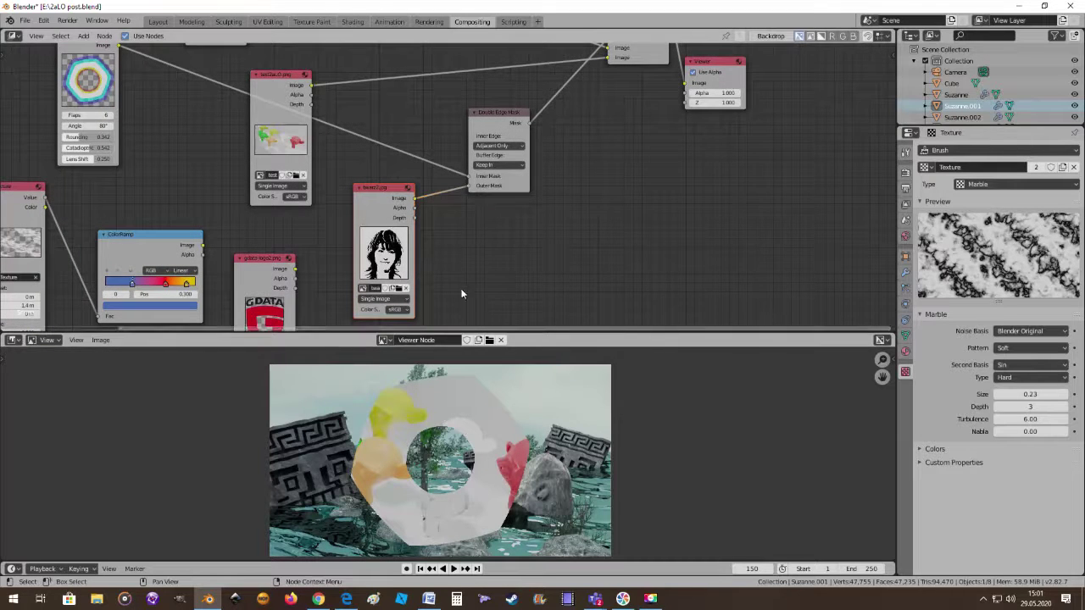
{"action": "middle_click_drag", "start_coordinate": [457, 276], "coordinate": [400, 279]}
Use the gdata logo image as the mask and shift the twarz2 node aside to the right
{"action": "left_click_drag", "start_coordinate": [236, 271], "coordinate": [409, 183]}
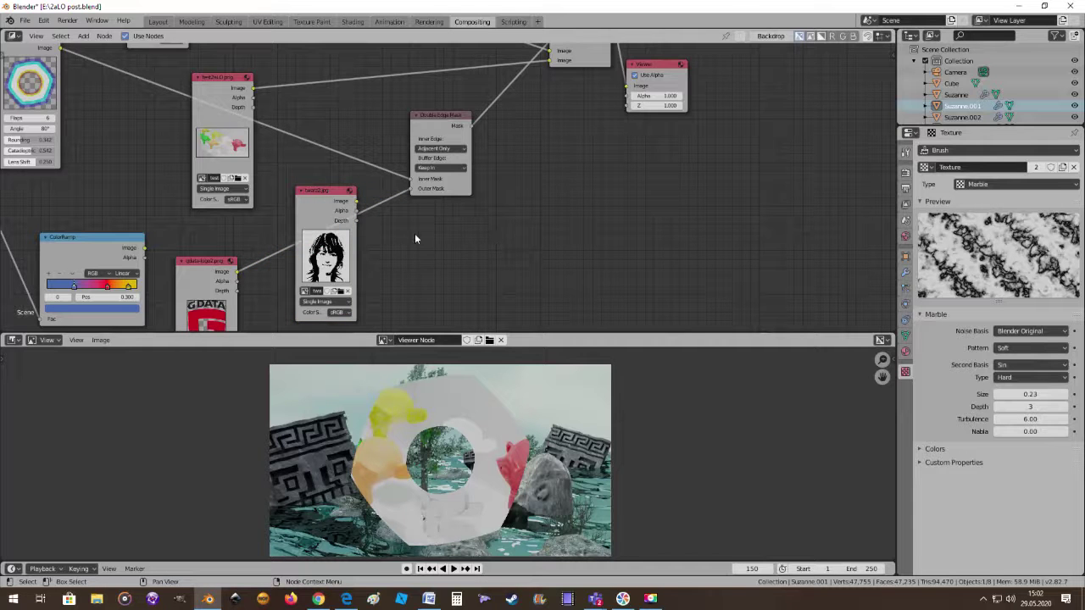
{"action": "left_click_drag", "start_coordinate": [341, 200], "coordinate": [579, 200]}
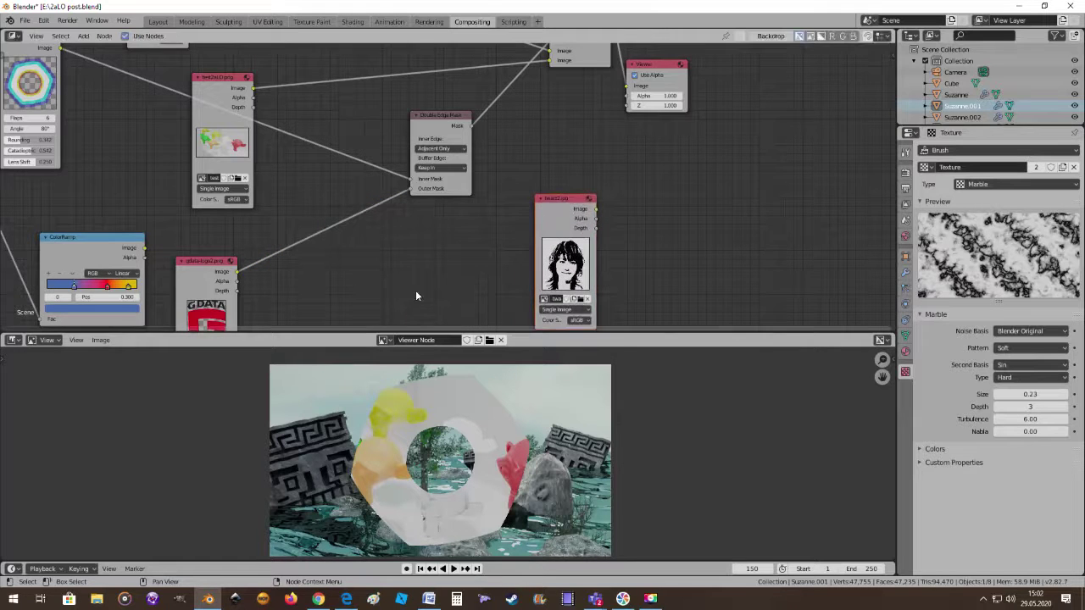
{"action": "middle_click_drag", "start_coordinate": [415, 290], "coordinate": [454, 259]}
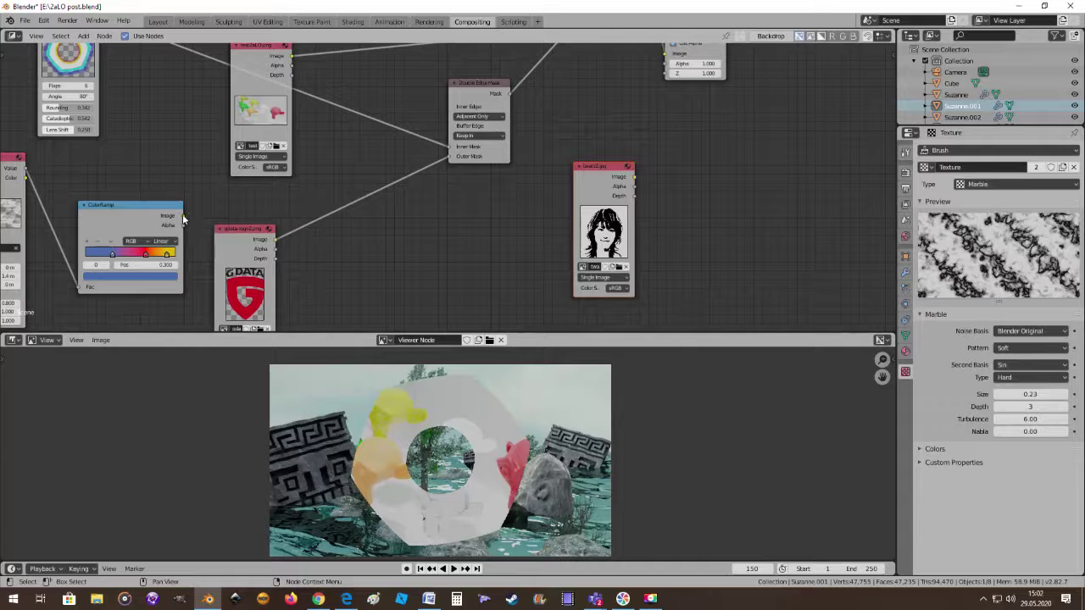
Connect the ColorRamp Image output to the Double Edge Mask's Outer Mask
{"action": "left_click_drag", "start_coordinate": [183, 216], "coordinate": [451, 152]}
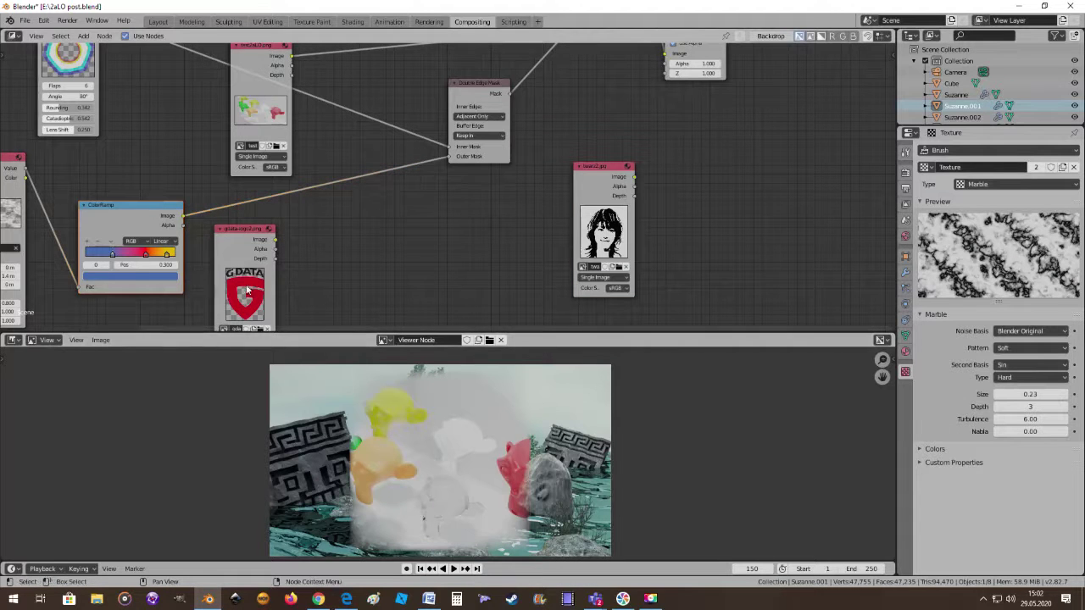
{"action": "middle_click_drag", "start_coordinate": [458, 278], "coordinate": [577, 270]}
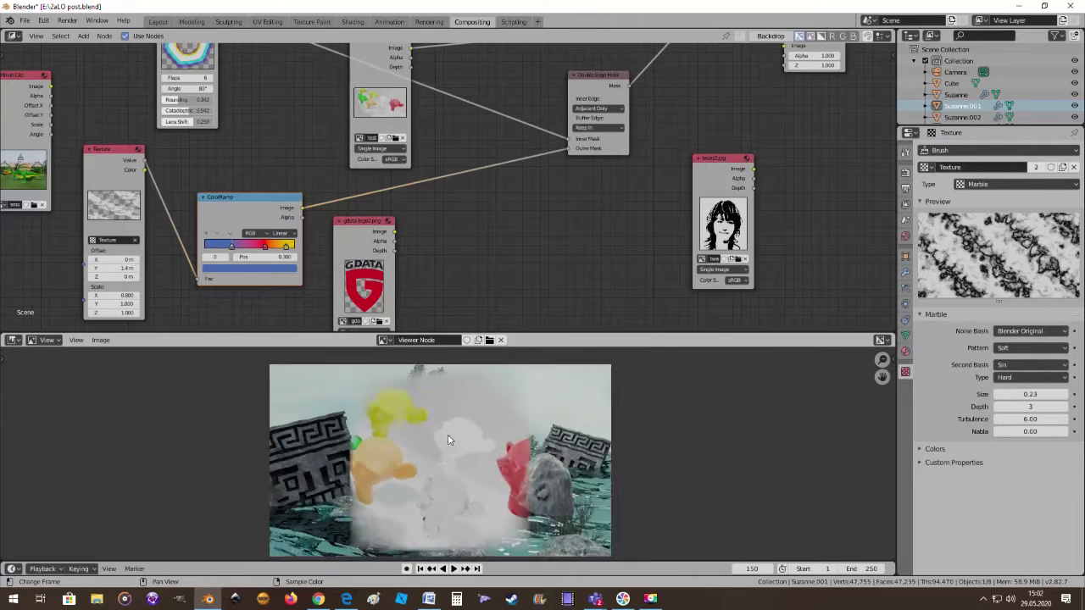
{"action": "middle_click_drag", "start_coordinate": [449, 440], "coordinate": [452, 419]}
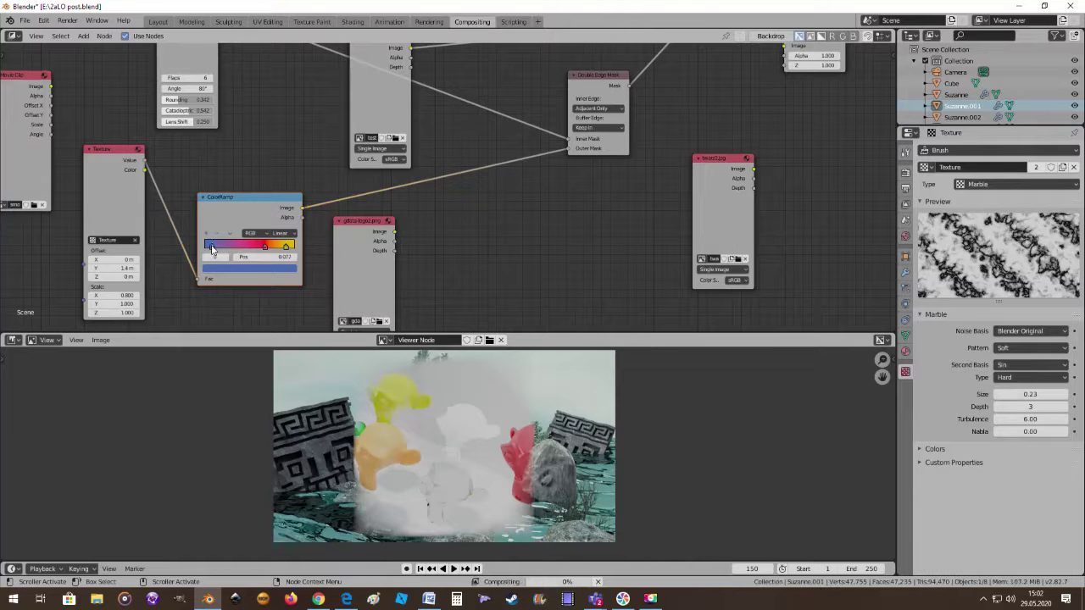
Slide the first ColorRamp stop toward the start and the yellow stop to the left
{"action": "left_click_drag", "start_coordinate": [233, 246], "coordinate": [211, 246]}
{"action": "left_click", "coordinate": [265, 248]}
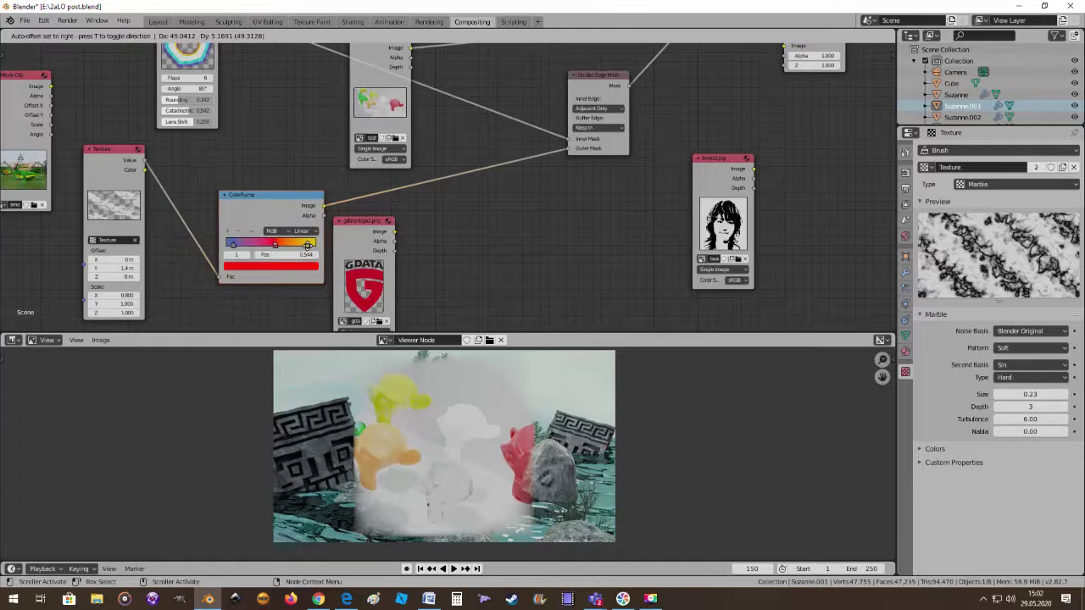
{"action": "left_click", "coordinate": [286, 248]}
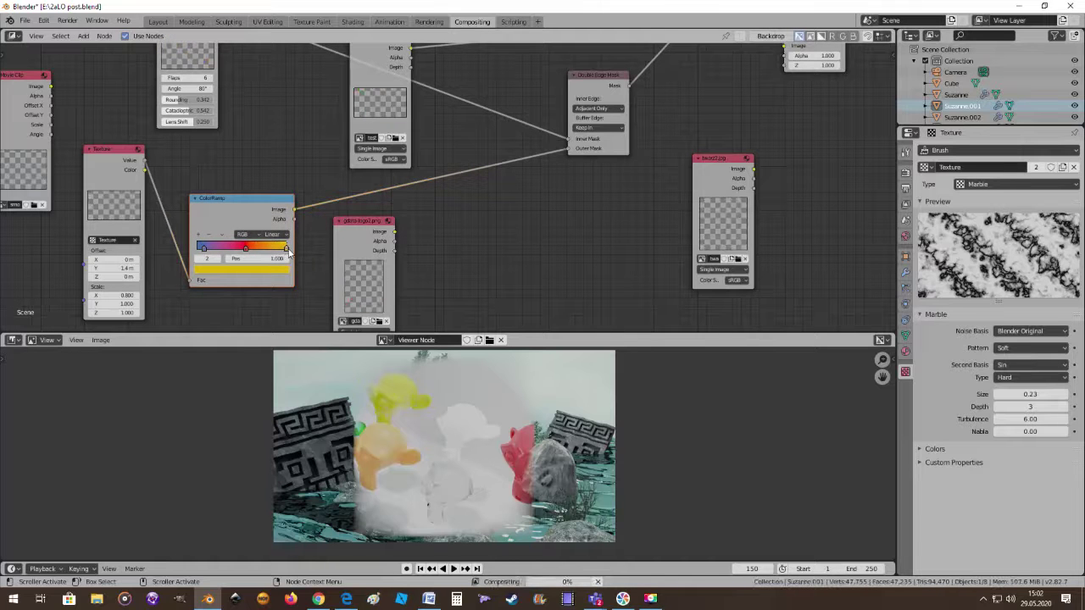
{"action": "left_click_drag", "start_coordinate": [287, 250], "coordinate": [268, 254]}
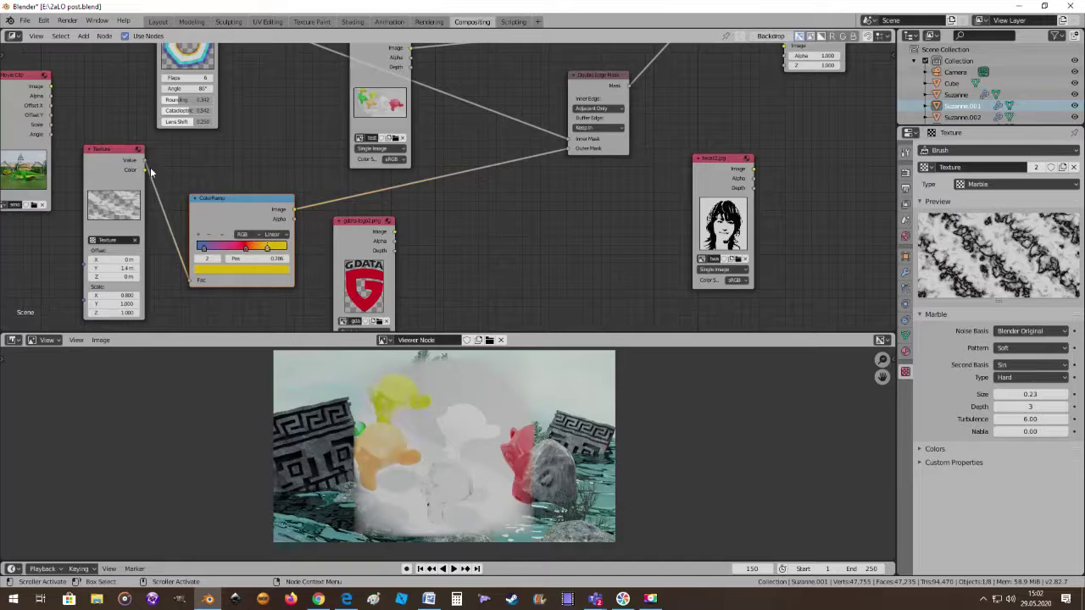
Link the Texture node's Value to the Double Edge Mask and move the test2aLO node up-right
{"action": "middle_click_drag", "start_coordinate": [273, 181], "coordinate": [223, 209]}
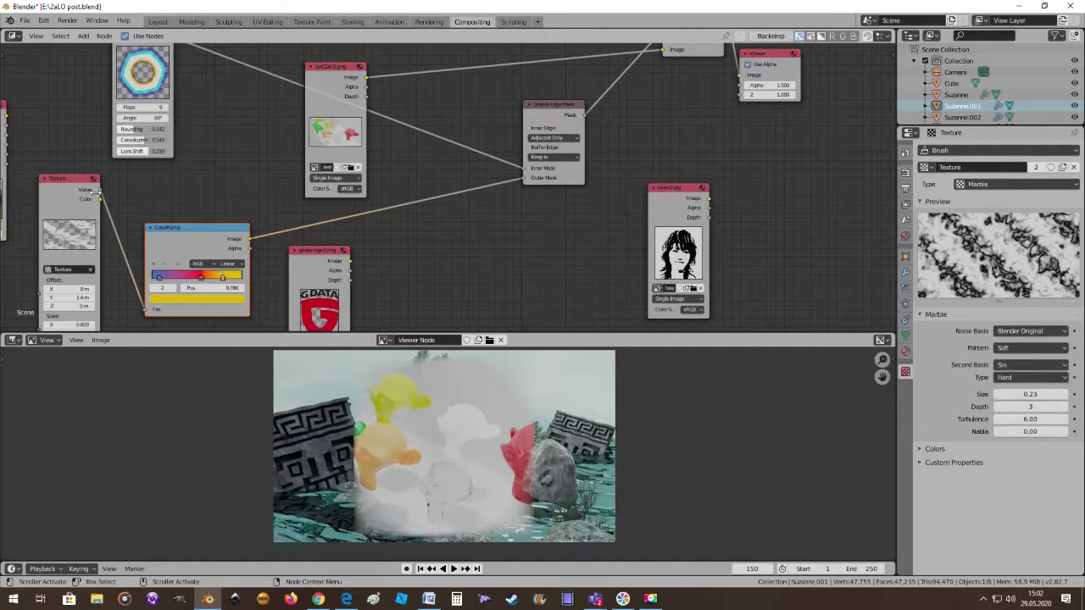
{"action": "left_click_drag", "start_coordinate": [100, 189], "coordinate": [525, 182]}
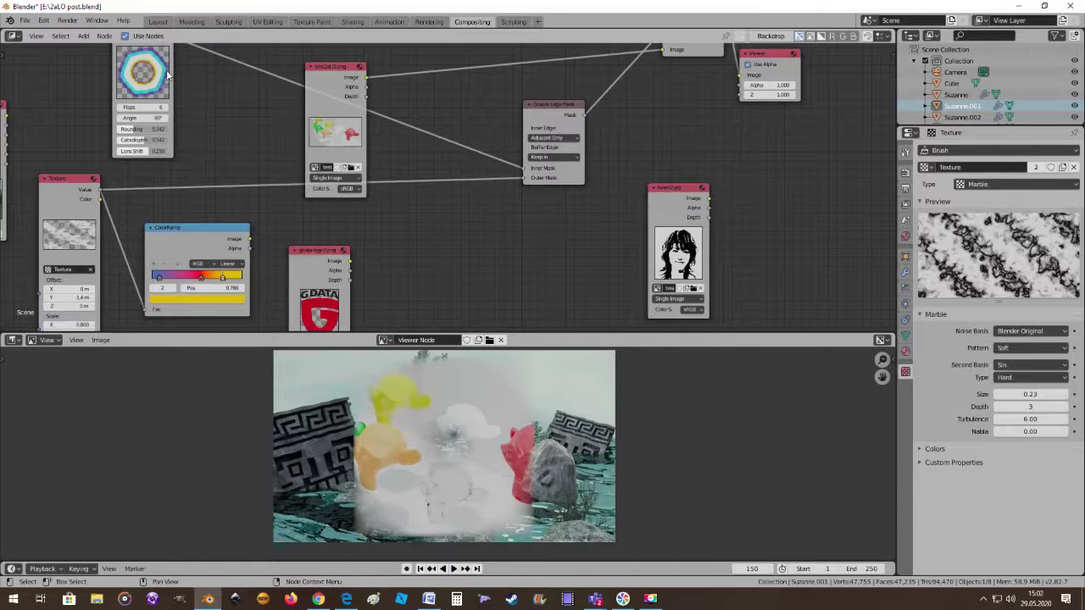
{"action": "middle_click_drag", "start_coordinate": [497, 250], "coordinate": [453, 246]}
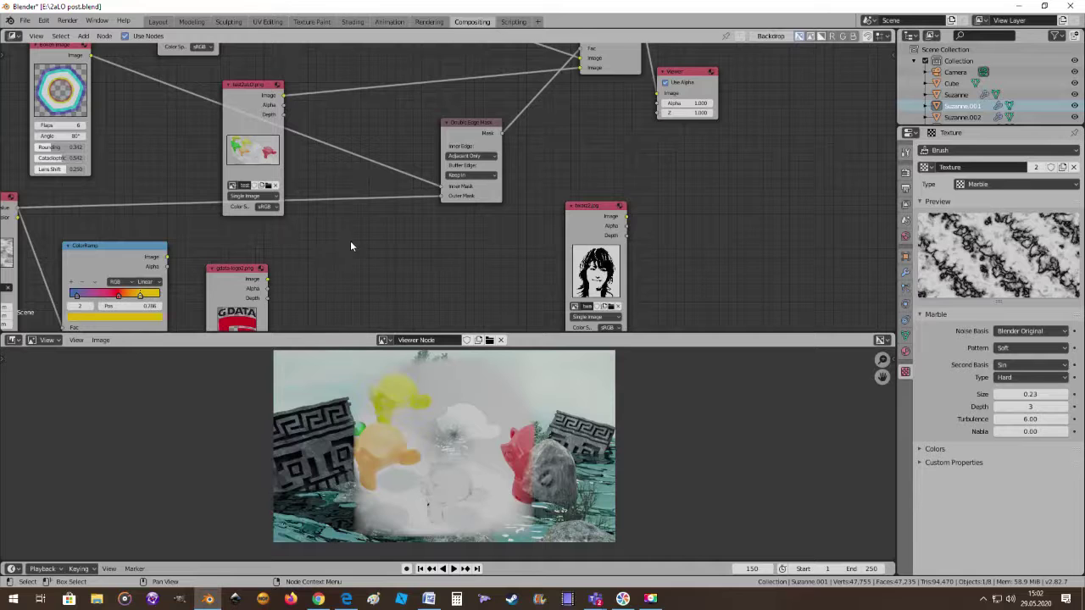
{"action": "middle_click_drag", "start_coordinate": [351, 244], "coordinate": [350, 279]}
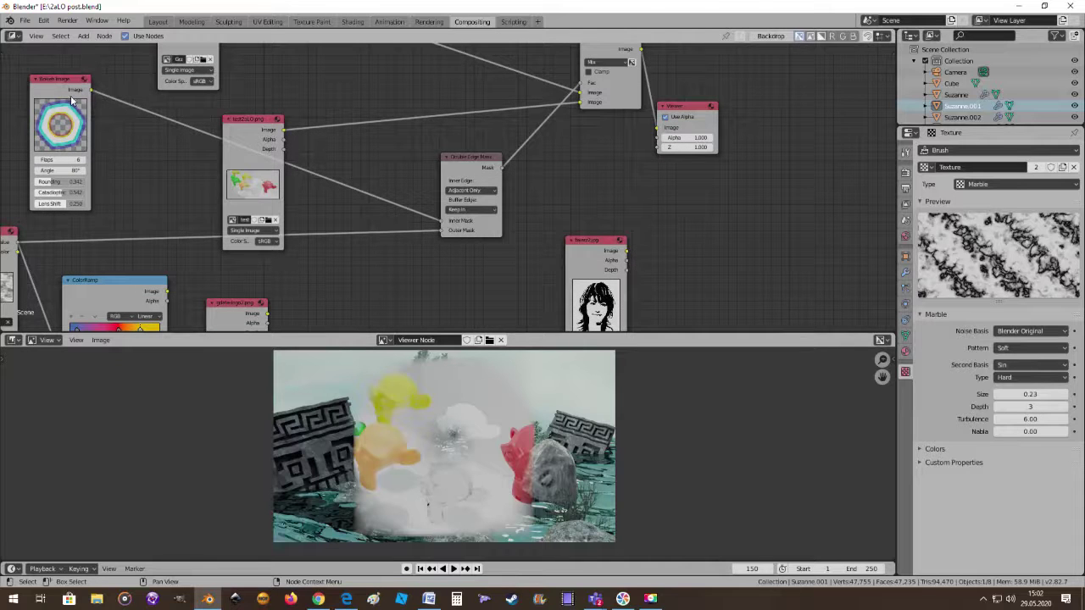
{"action": "scroll", "coordinate": [450, 428], "scroll_direction": "up", "scroll_amount": 2}
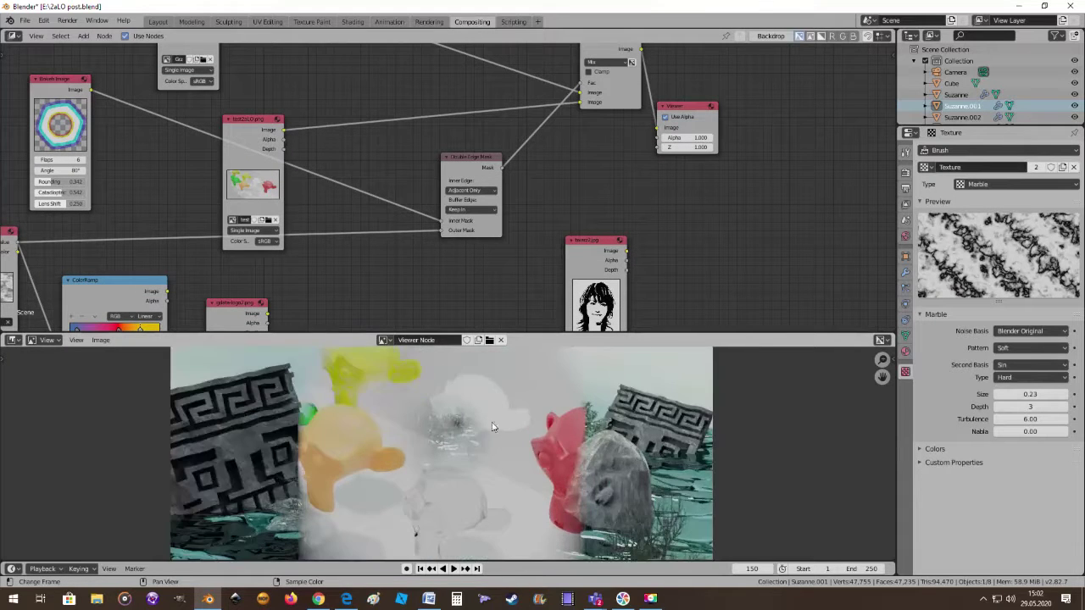
{"action": "scroll", "coordinate": [492, 426], "scroll_direction": "down", "scroll_amount": 2}
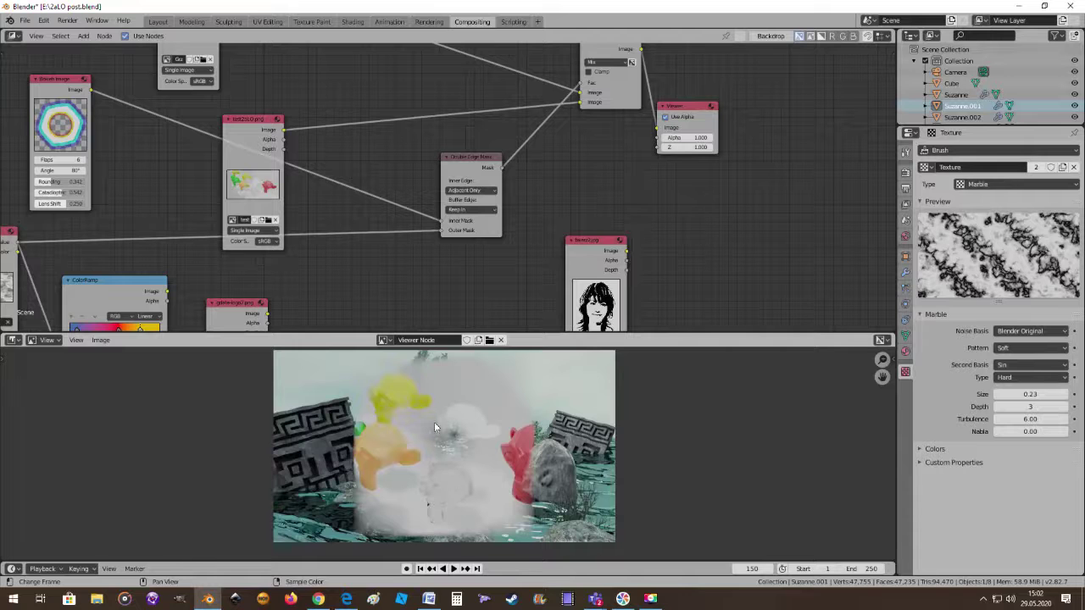
{"action": "scroll", "coordinate": [455, 417], "scroll_direction": "up", "scroll_amount": 1}
{"action": "scroll", "coordinate": [437, 395], "scroll_direction": "down", "scroll_amount": 1}
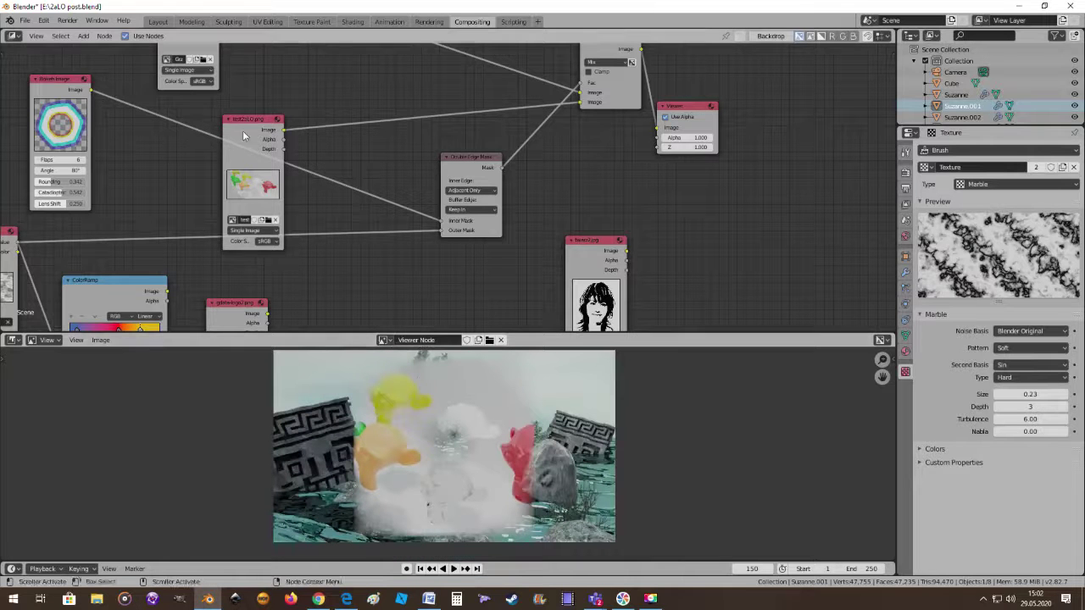
{"action": "mouse_move", "coordinate": [242, 115]}
{"action": "left_mouse_down"}
{"action": "mouse_move", "coordinate": [305, 49]}
{"action": "mouse_move", "coordinate": [325, 47]}
{"action": "left_mouse_up"}
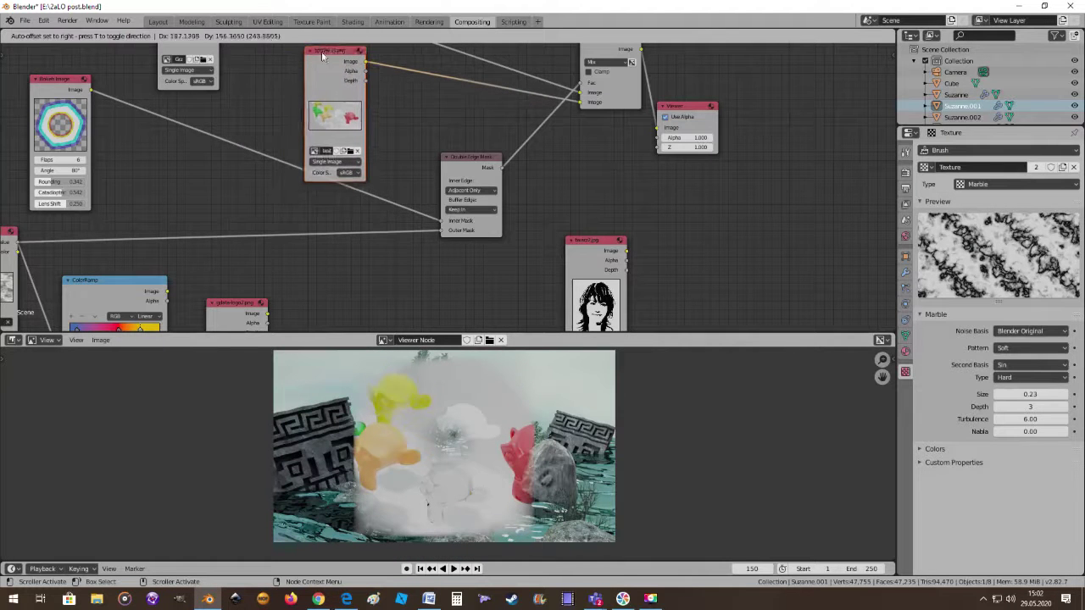
Set the Double Edge Mask's Buffer Edge mode to Bleed Out
{"action": "scroll", "coordinate": [517, 174], "scroll_direction": "down", "scroll_amount": 1}
{"action": "middle_click_drag", "start_coordinate": [536, 200], "coordinate": [536, 221]}
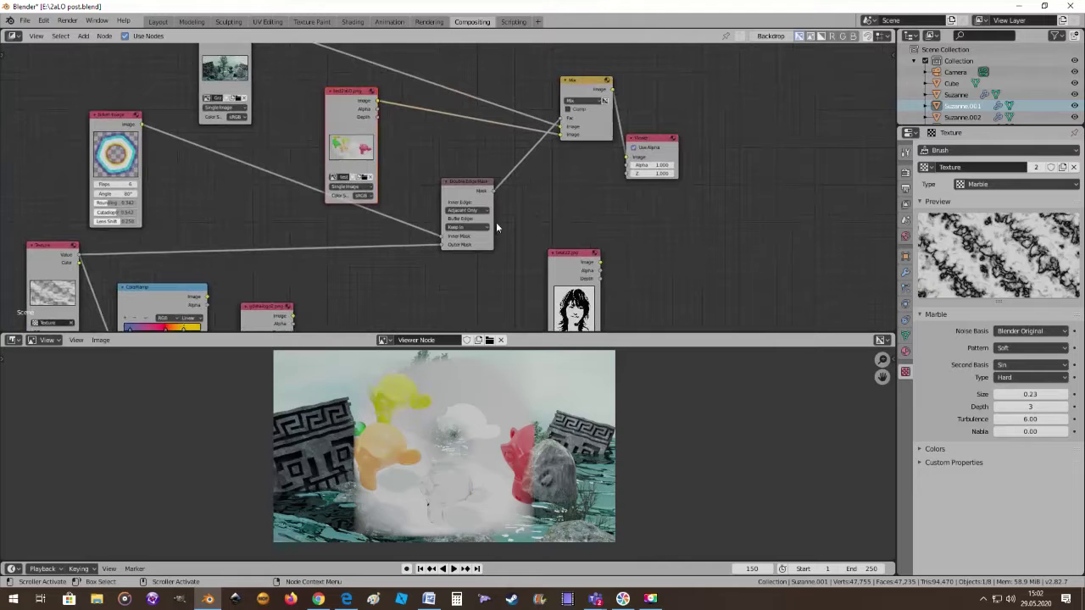
{"action": "left_click", "coordinate": [482, 228]}
{"action": "left_click", "coordinate": [474, 236]}
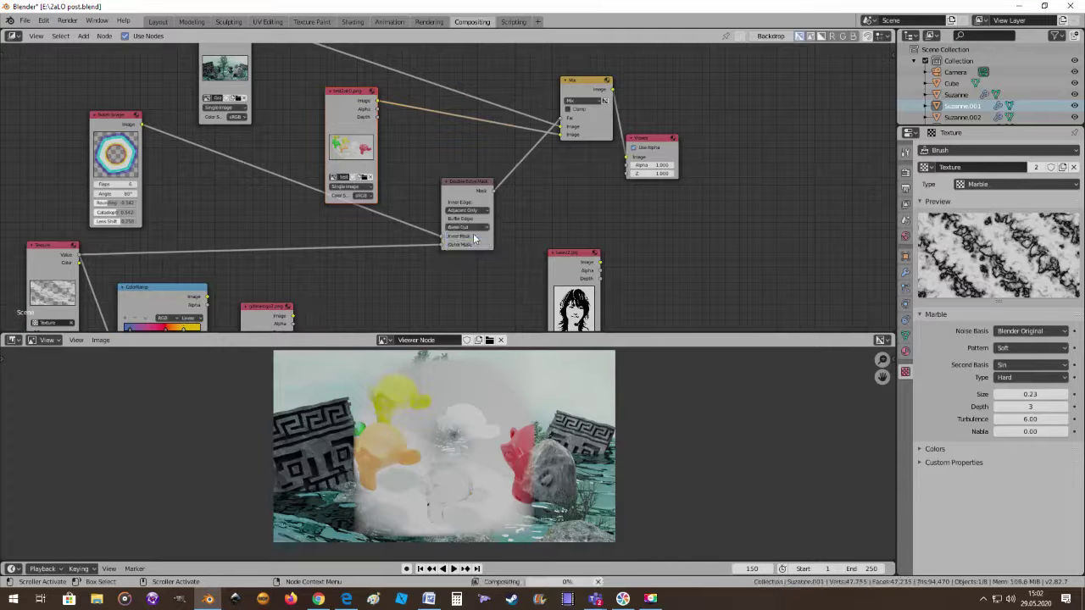
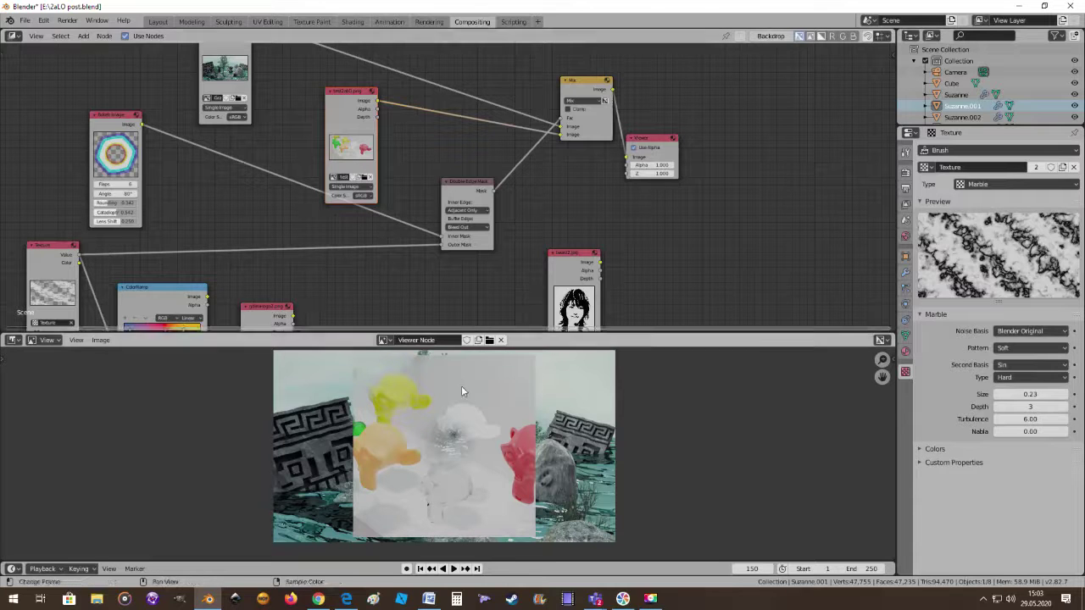
Set the Double Edge Mask's Buffer Edges to Keep In and Inner Edge to All
{"action": "left_click", "coordinate": [488, 229]}
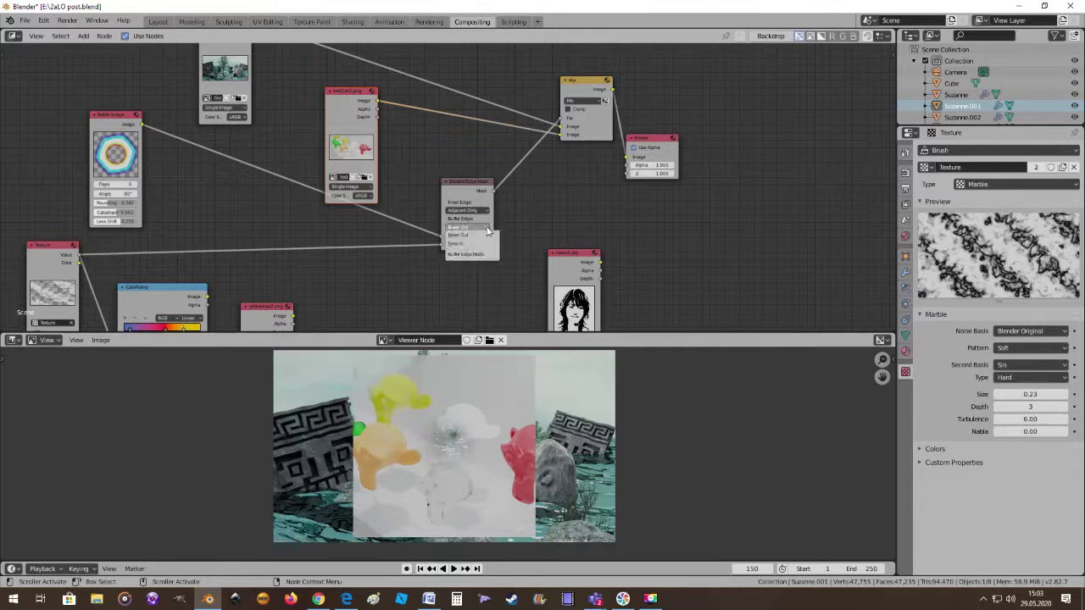
{"action": "left_click", "coordinate": [477, 243]}
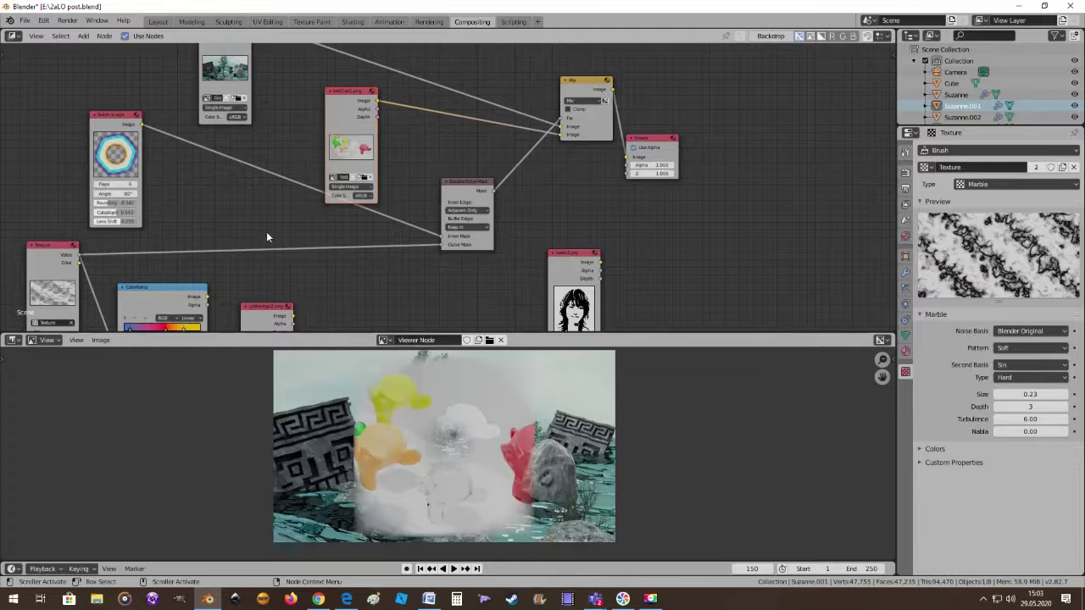
{"action": "scroll", "coordinate": [509, 222], "scroll_direction": "up", "scroll_amount": 2}
{"action": "scroll", "coordinate": [509, 222], "scroll_direction": "up", "scroll_amount": 2}
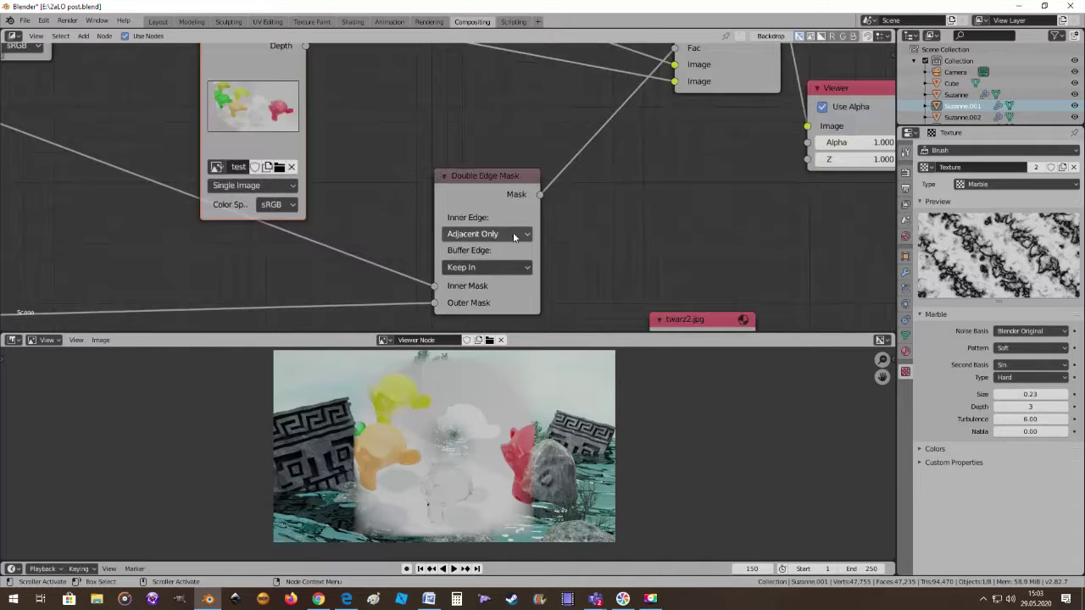
{"action": "left_click", "coordinate": [514, 234]}
{"action": "left_click", "coordinate": [490, 248]}
Detach the Double Edge Mask from the Mix factor and move the node down-left
{"action": "scroll", "coordinate": [519, 443], "scroll_direction": "down", "scroll_amount": 2}
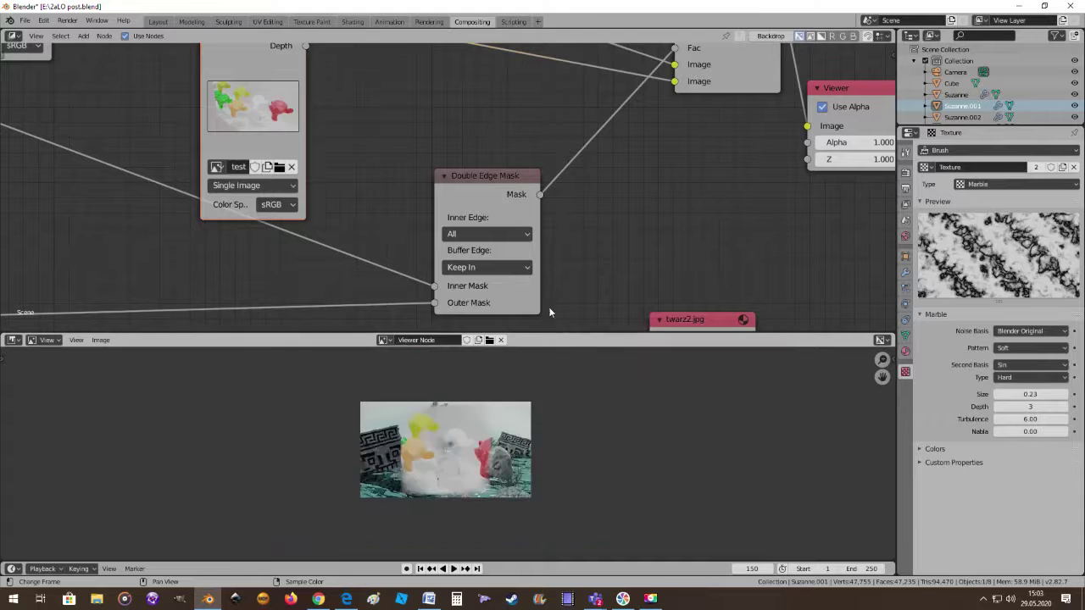
{"action": "scroll", "coordinate": [552, 242], "scroll_direction": "down", "scroll_amount": 1}
{"action": "scroll", "coordinate": [560, 201], "scroll_direction": "down", "scroll_amount": 1}
{"action": "scroll", "coordinate": [547, 211], "scroll_direction": "down", "scroll_amount": 2}
{"action": "scroll", "coordinate": [548, 211], "scroll_direction": "down", "scroll_amount": 1}
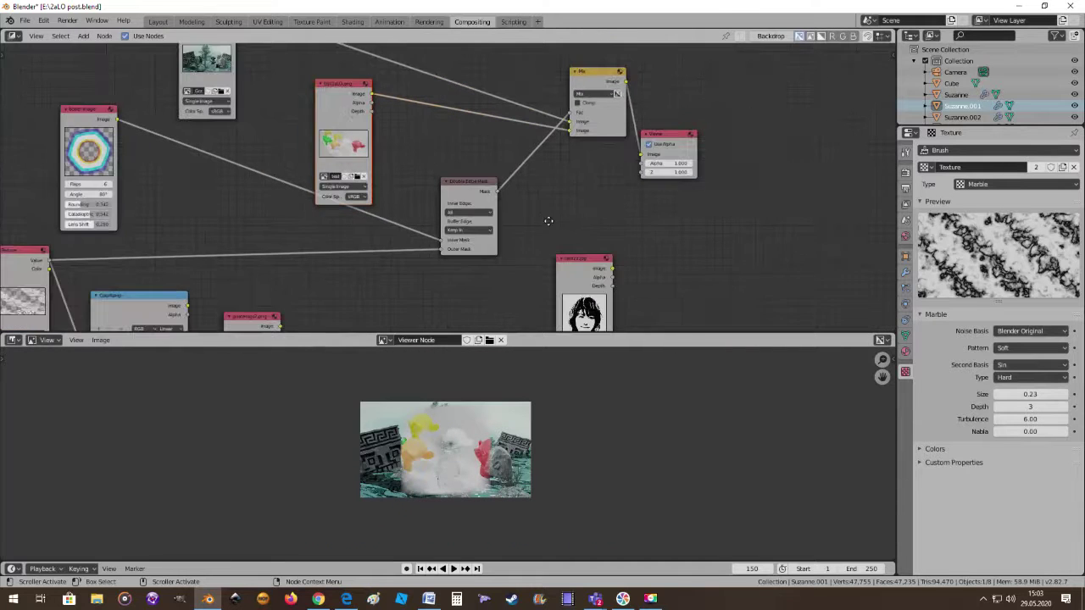
{"action": "mouse_move", "coordinate": [549, 223]}
{"action": "middle_mouse_down"}
{"action": "mouse_move", "coordinate": [512, 158]}
{"action": "mouse_move", "coordinate": [517, 240]}
{"action": "middle_mouse_up"}
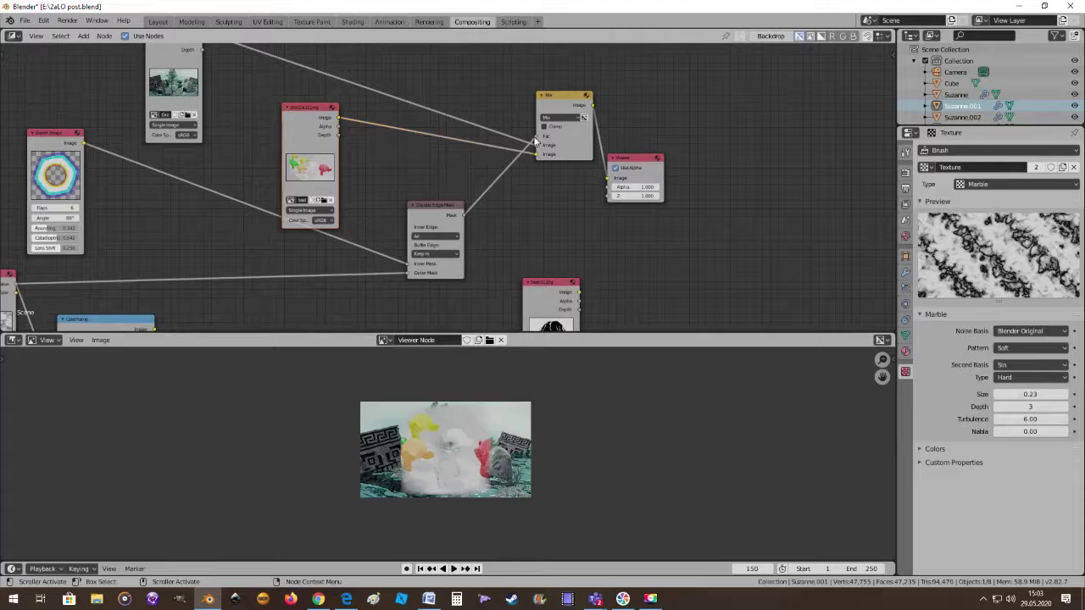
{"action": "left_click_drag", "start_coordinate": [535, 141], "coordinate": [491, 161]}
{"action": "left_click_drag", "start_coordinate": [441, 209], "coordinate": [411, 230]}
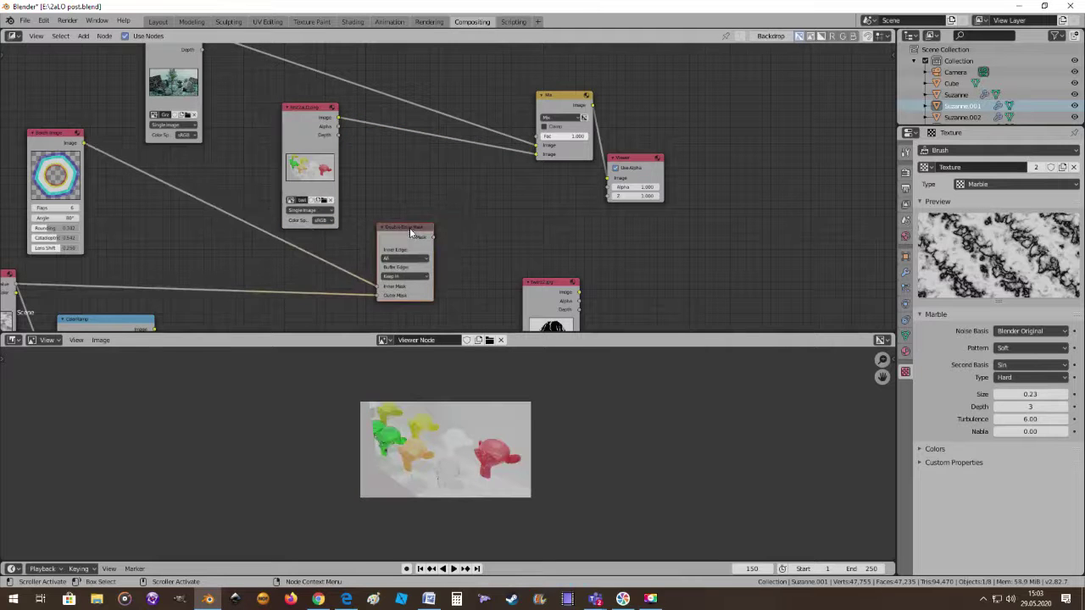
Delete the Double Edge Mask and link a new Ellipse Mask to the Mix factor
{"action": "key", "text": "x"}
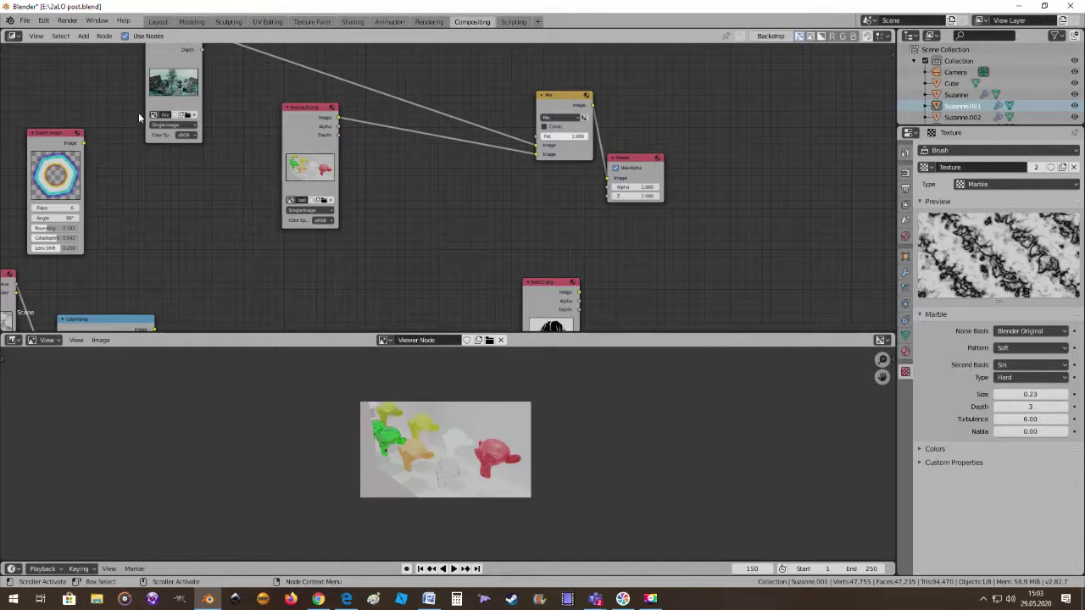
{"action": "left_click", "coordinate": [83, 37]}
{"action": "mouse_move", "coordinate": [100, 133]}
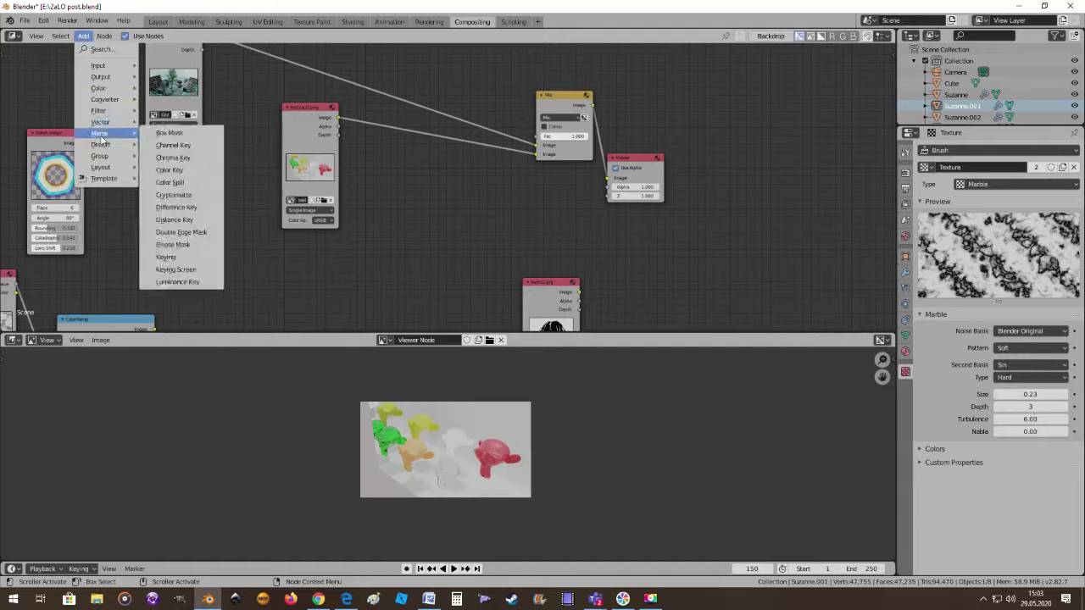
{"action": "left_click", "coordinate": [198, 246]}
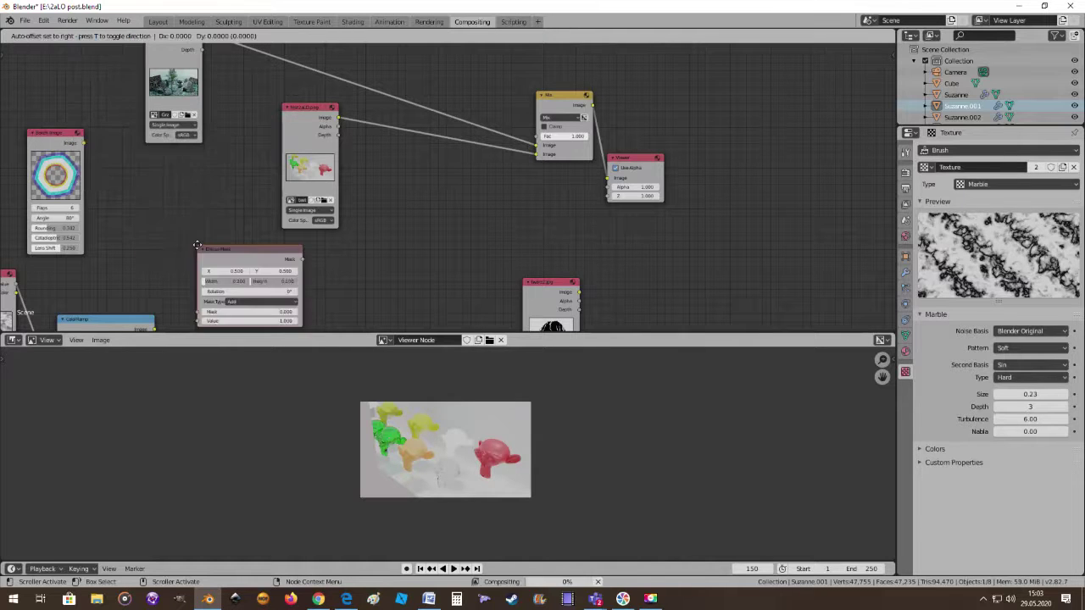
{"action": "left_click", "coordinate": [376, 179]}
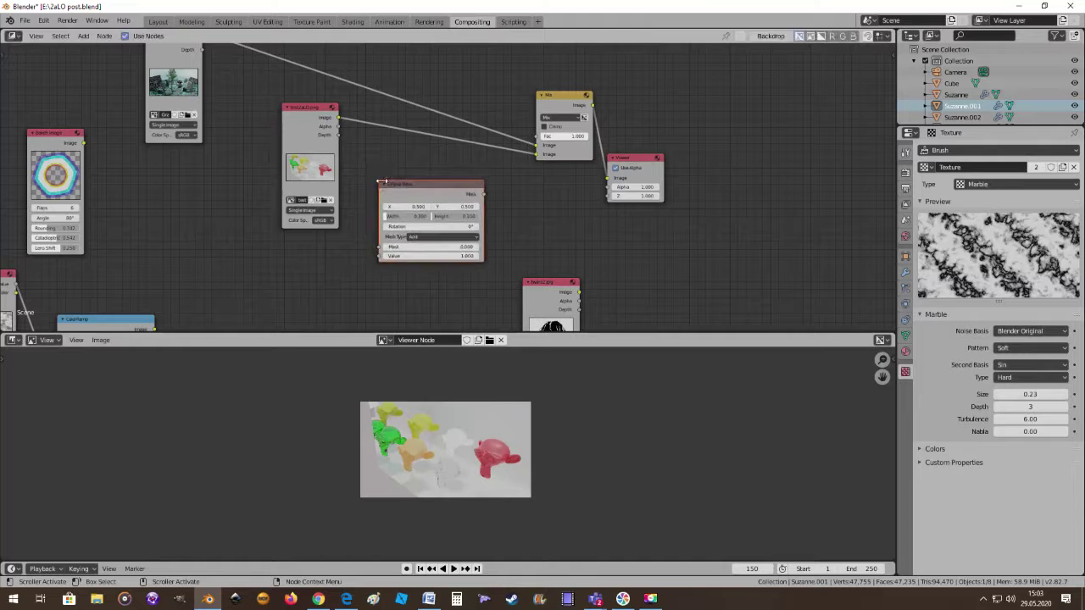
{"action": "scroll", "coordinate": [495, 202], "scroll_direction": "up", "scroll_amount": 1}
{"action": "scroll", "coordinate": [495, 203], "scroll_direction": "up", "scroll_amount": 1}
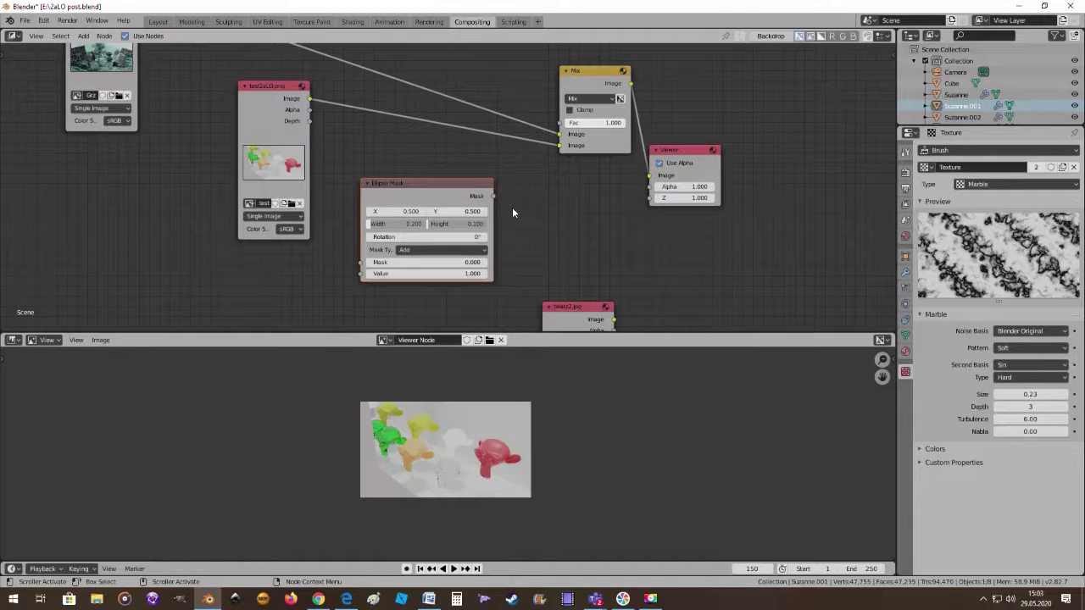
{"action": "scroll", "coordinate": [512, 207], "scroll_direction": "up", "scroll_amount": 1}
{"action": "scroll", "coordinate": [511, 207], "scroll_direction": "down", "scroll_amount": 1}
{"action": "left_click_drag", "start_coordinate": [492, 196], "coordinate": [561, 126]}
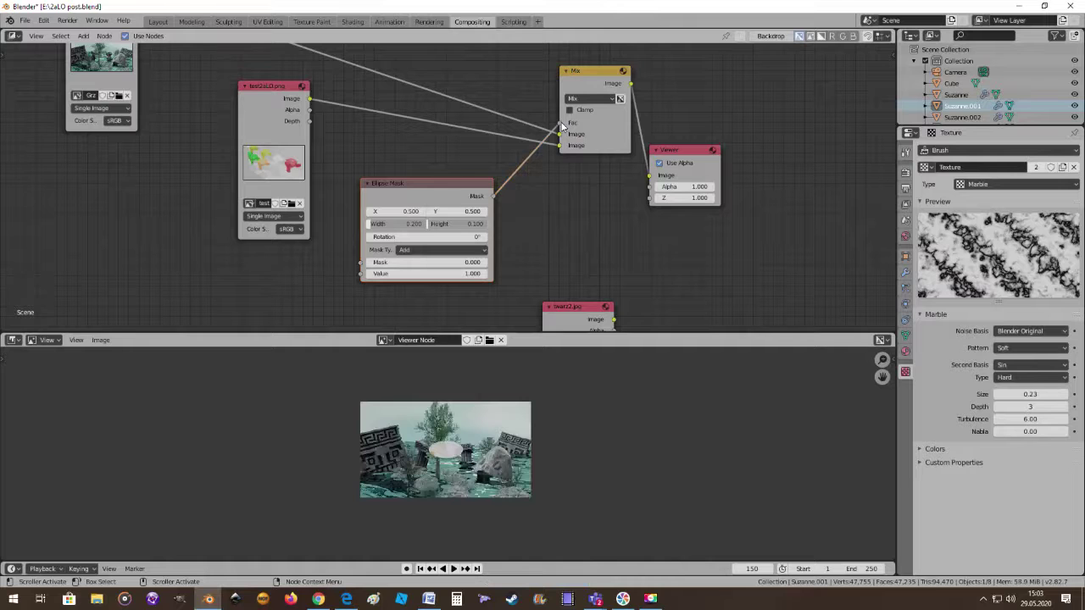
Size the ellipse to 0.417 by 0.317, rotate it 7.8°, and place swarz2.jpg beside it
{"action": "scroll", "coordinate": [407, 445], "scroll_direction": "up", "scroll_amount": 1}
{"action": "scroll", "coordinate": [406, 446], "scroll_direction": "up", "scroll_amount": 1}
{"action": "scroll", "coordinate": [407, 445], "scroll_direction": "down", "scroll_amount": 1}
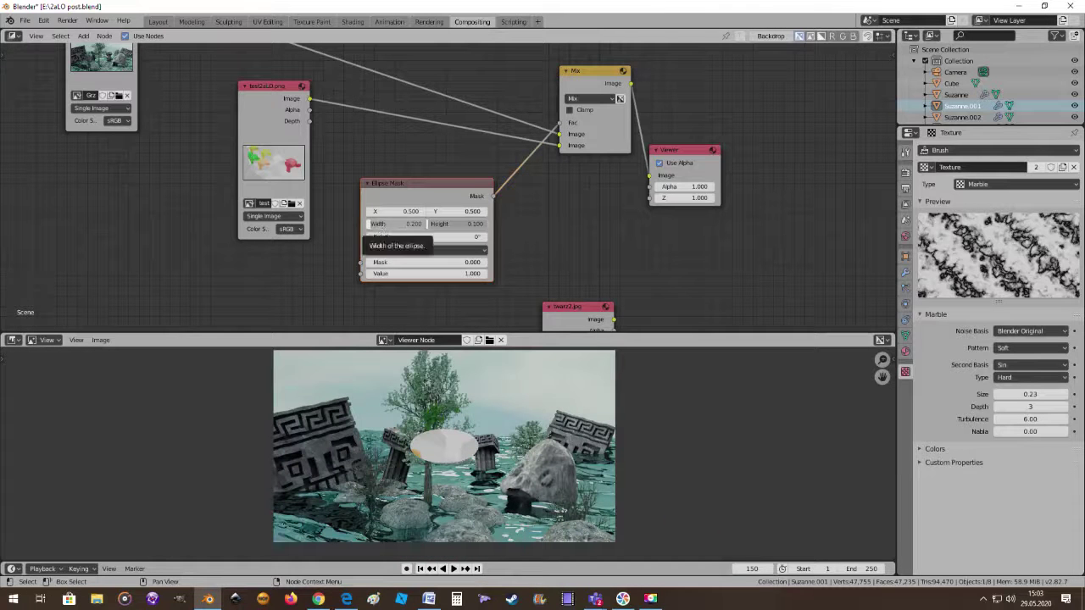
{"action": "left_click_drag", "start_coordinate": [377, 225], "coordinate": [489, 229]}
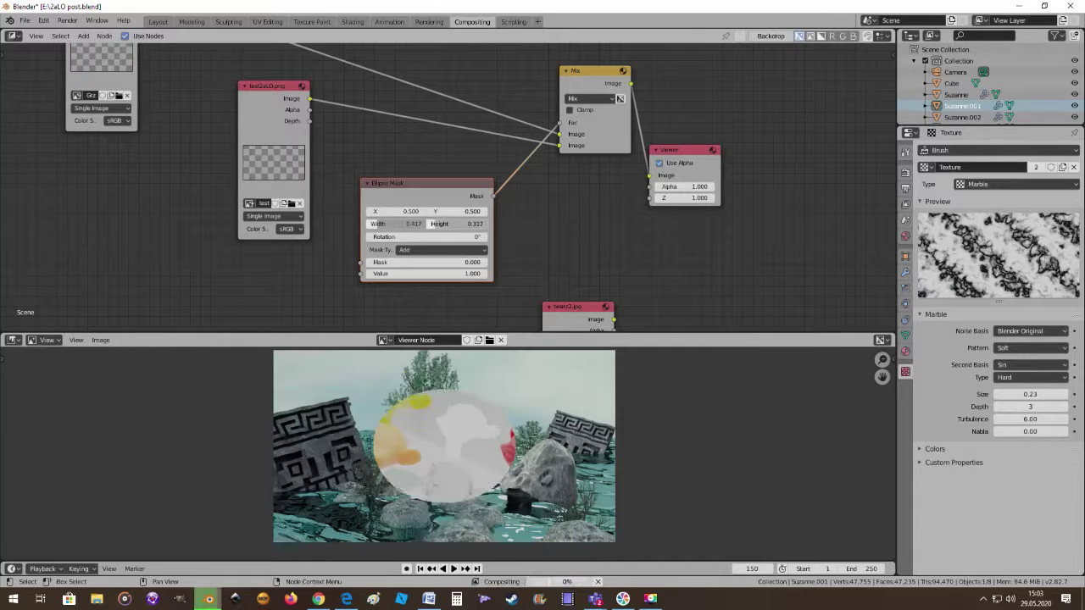
{"action": "left_click", "coordinate": [420, 237]}
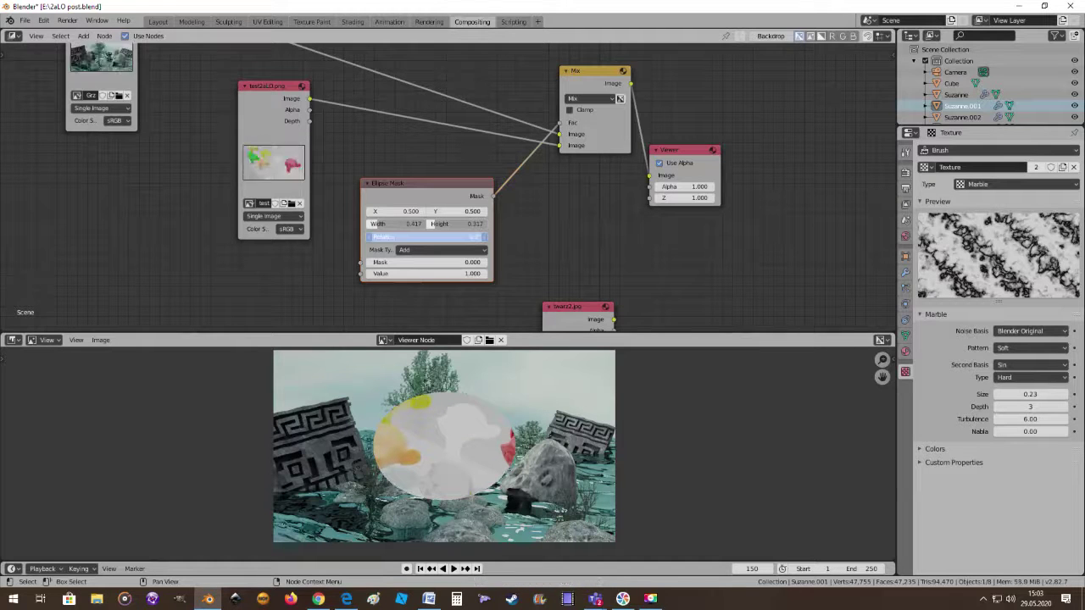
{"action": "left_click_drag", "start_coordinate": [447, 236], "coordinate": [400, 233]}
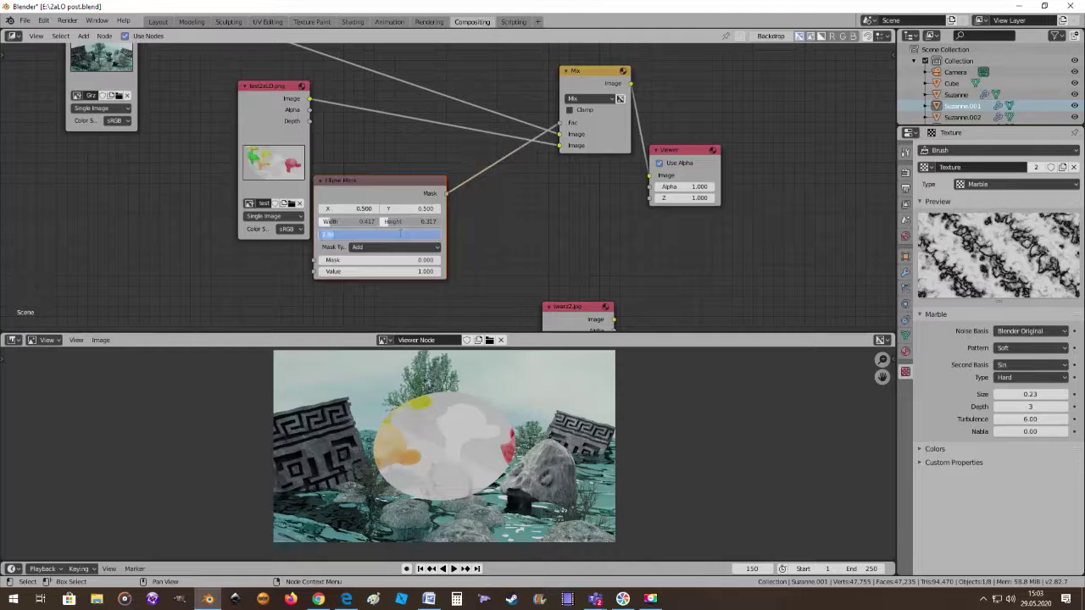
{"action": "key", "text": "Return"}
{"action": "mouse_move", "coordinate": [367, 178]}
{"action": "left_mouse_down"}
{"action": "mouse_move", "coordinate": [412, 187]}
{"action": "mouse_move", "coordinate": [401, 212]}
{"action": "mouse_move", "coordinate": [427, 196]}
{"action": "left_mouse_up"}
{"action": "scroll", "coordinate": [427, 196], "scroll_direction": "down", "scroll_amount": 2}
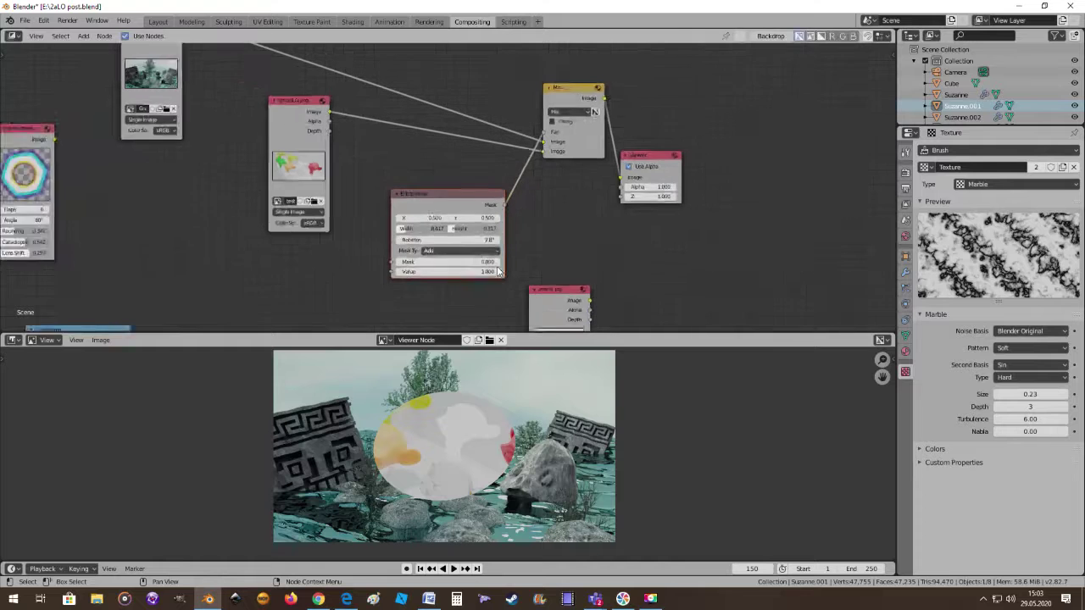
{"action": "scroll", "coordinate": [427, 196], "scroll_direction": "down", "scroll_amount": 1}
{"action": "mouse_move", "coordinate": [521, 273]}
{"action": "left_mouse_down"}
{"action": "mouse_move", "coordinate": [296, 255]}
{"action": "mouse_move", "coordinate": [403, 253]}
{"action": "left_mouse_up"}
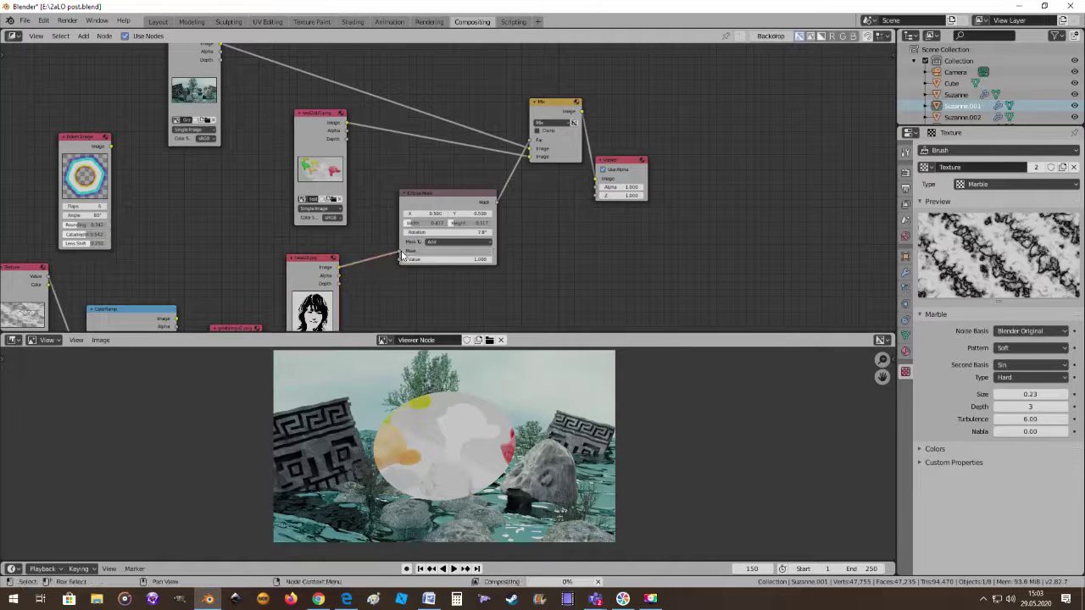
Feed the colourful pattern image into the Ellipse Mask's input
{"action": "scroll", "coordinate": [469, 413], "scroll_direction": "up", "scroll_amount": 2}
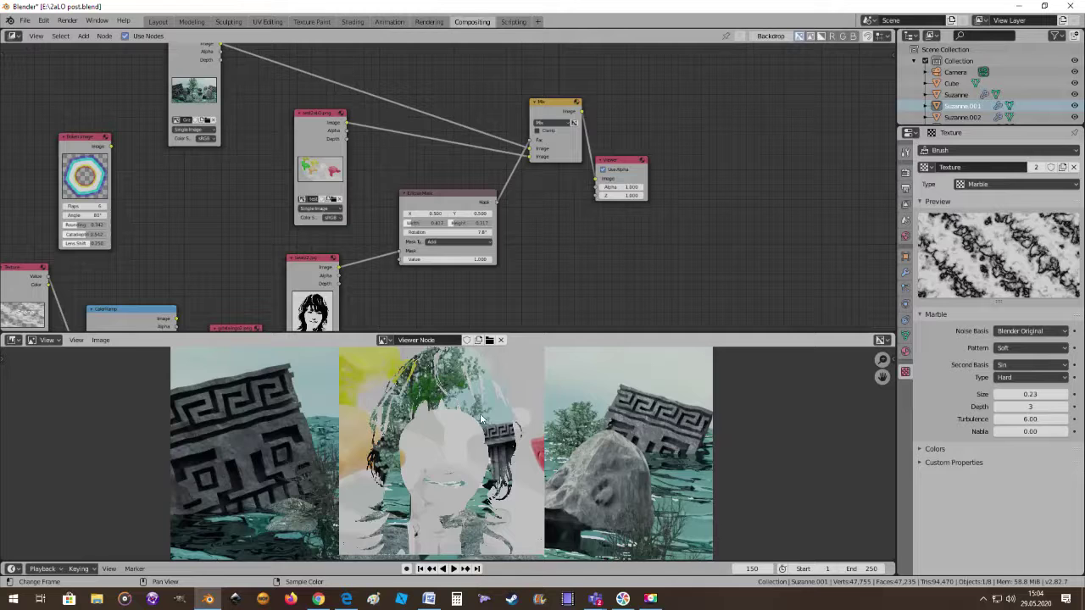
{"action": "scroll", "coordinate": [479, 415], "scroll_direction": "down", "scroll_amount": 1}
{"action": "scroll", "coordinate": [416, 310], "scroll_direction": "down", "scroll_amount": 1}
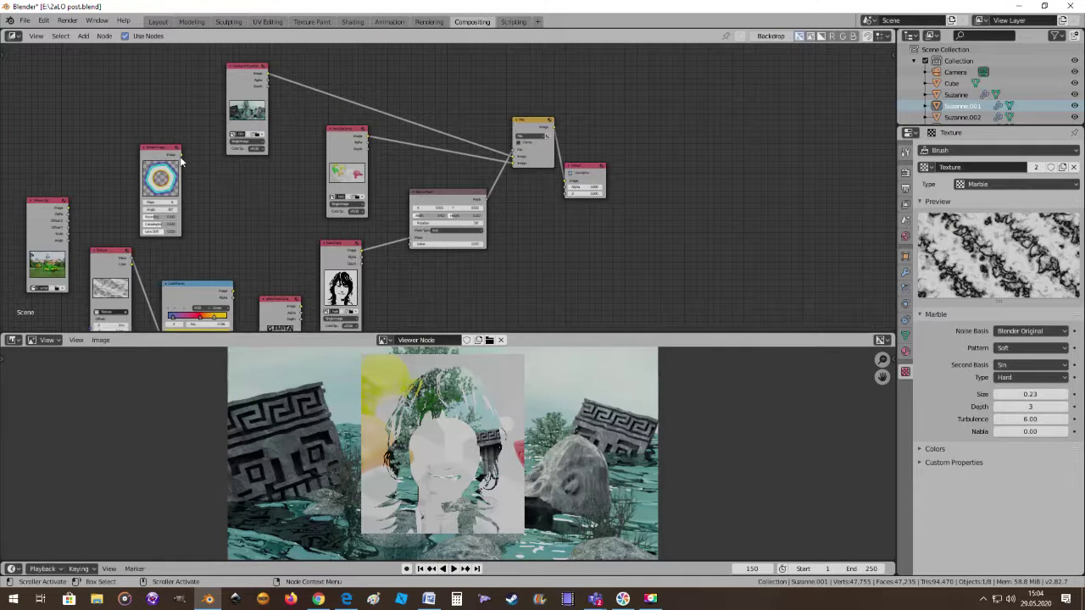
{"action": "left_click_drag", "start_coordinate": [180, 153], "coordinate": [408, 242]}
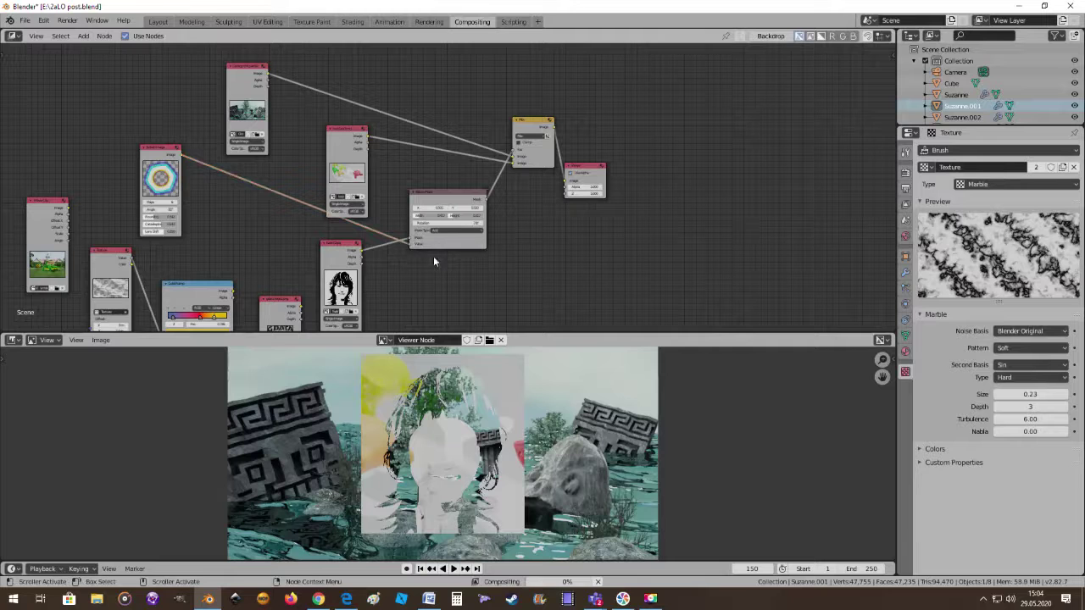
Nudge the node up-left and cut the Ellipse Mask's link to the Mix factor
{"action": "scroll", "coordinate": [508, 284], "scroll_direction": "up", "scroll_amount": 2}
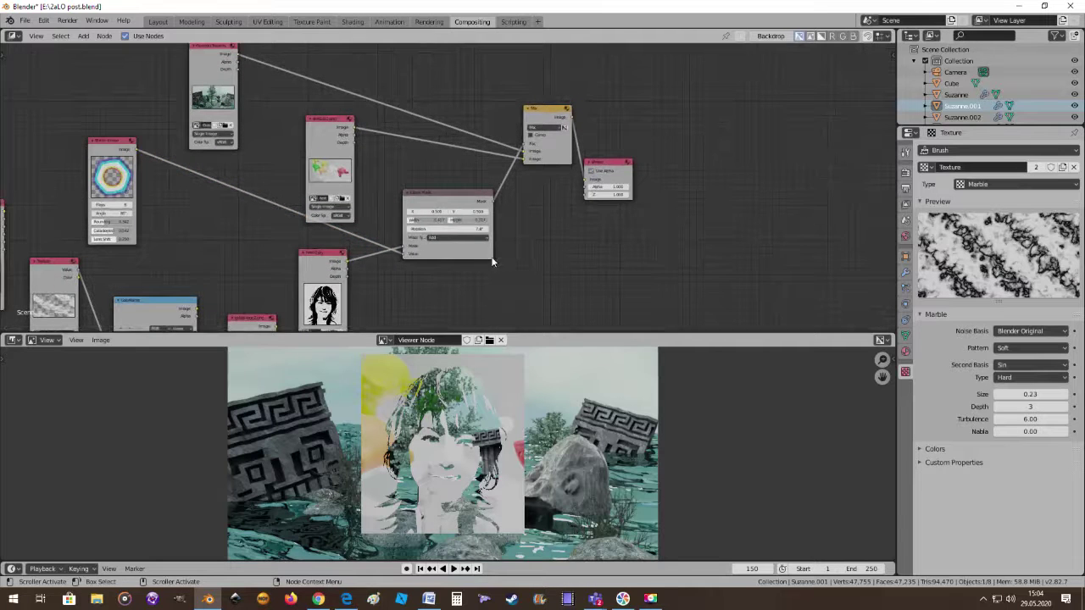
{"action": "scroll", "coordinate": [492, 266], "scroll_direction": "up", "scroll_amount": 1}
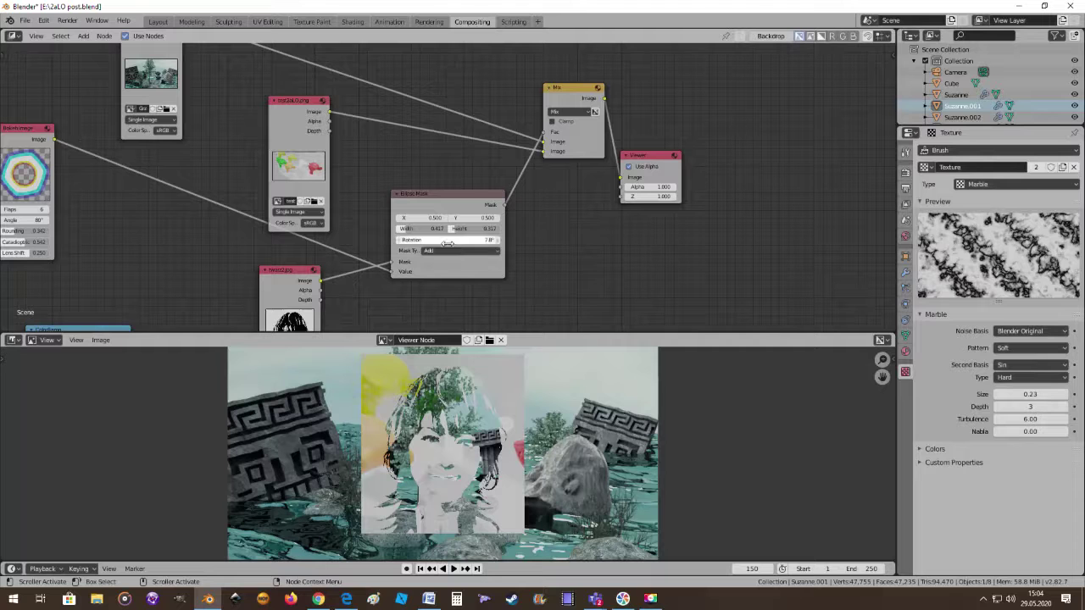
{"action": "scroll", "coordinate": [382, 227], "scroll_direction": "down", "scroll_amount": 3}
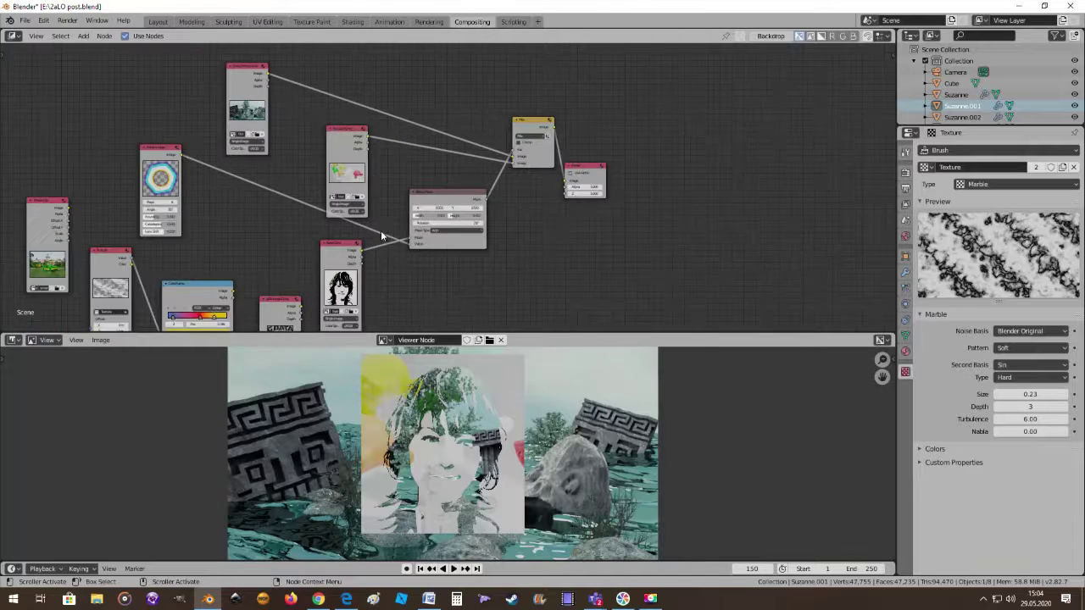
{"action": "scroll", "coordinate": [436, 246], "scroll_direction": "down", "scroll_amount": 1}
{"action": "scroll", "coordinate": [352, 171], "scroll_direction": "down", "scroll_amount": 1}
{"action": "left_click_drag", "start_coordinate": [367, 149], "coordinate": [350, 139]}
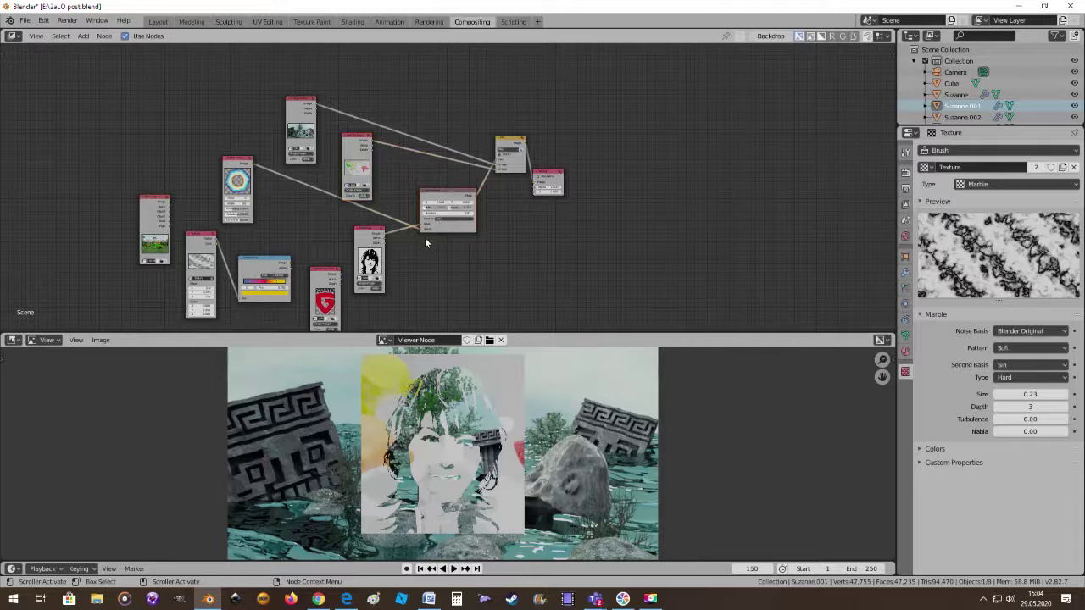
{"action": "scroll", "coordinate": [425, 242], "scroll_direction": "up", "scroll_amount": 1}
{"action": "scroll", "coordinate": [425, 242], "scroll_direction": "up", "scroll_amount": 1}
{"action": "scroll", "coordinate": [351, 192], "scroll_direction": "up", "scroll_amount": 1}
{"action": "scroll", "coordinate": [224, 148], "scroll_direction": "up", "scroll_amount": 1}
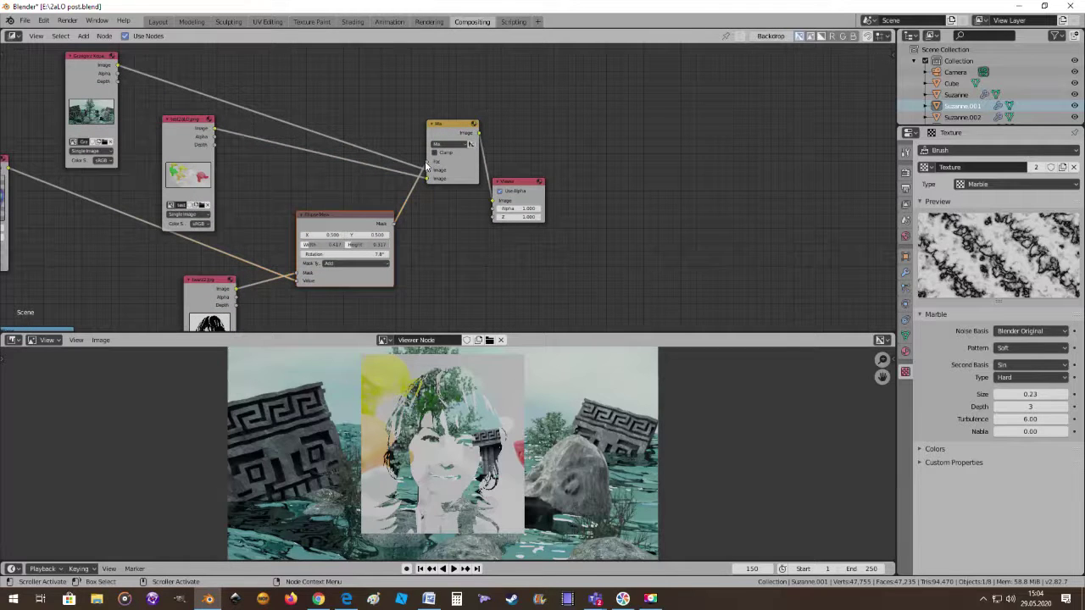
{"action": "left_click_drag", "start_coordinate": [426, 167], "coordinate": [361, 190]}
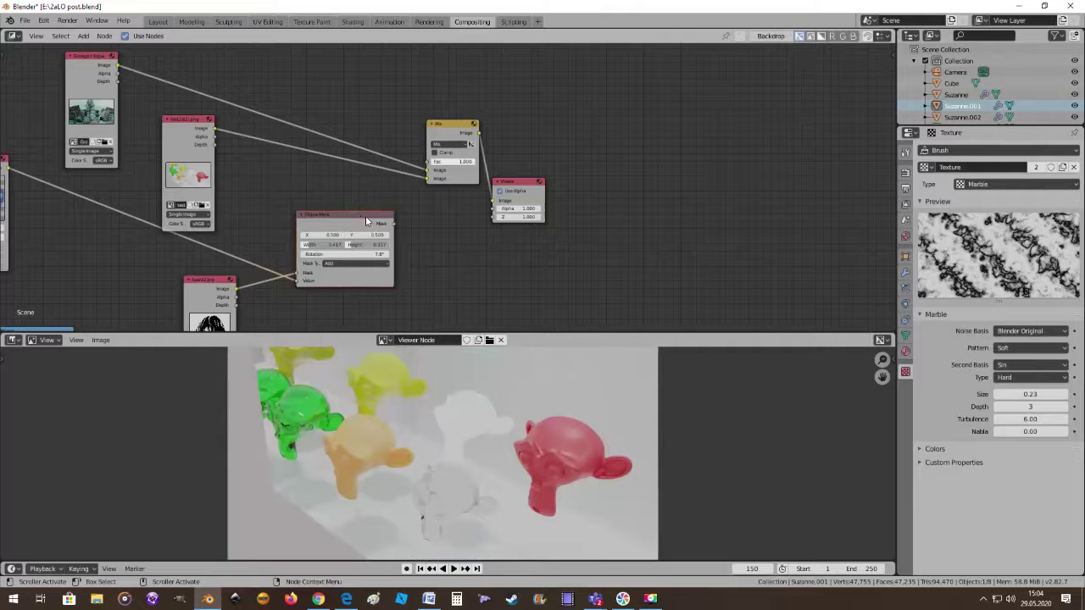
Delete the Ellipse Mask and add a Keying node beside the test2aLO.png render
{"action": "key", "text": "x"}
{"action": "left_click", "coordinate": [82, 38]}
{"action": "mouse_move", "coordinate": [99, 133]}
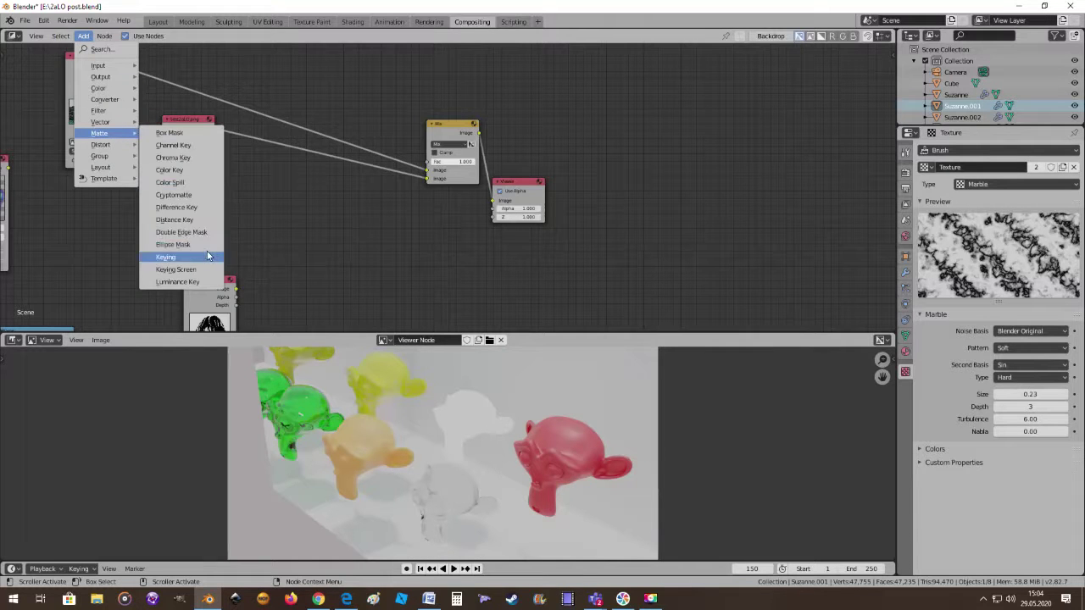
{"action": "left_click", "coordinate": [208, 257]}
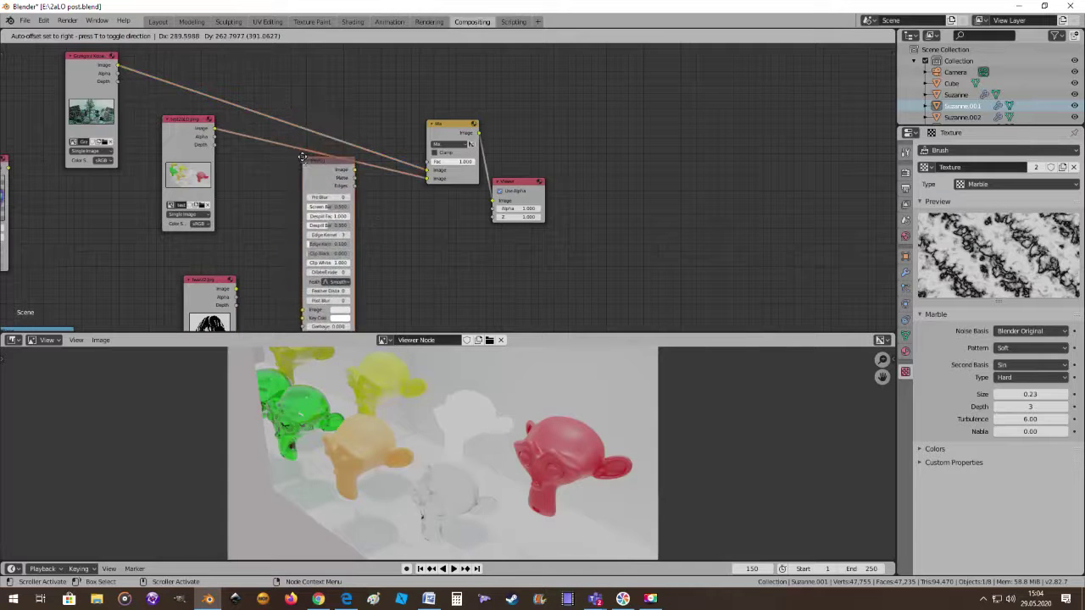
{"action": "left_click", "coordinate": [302, 157]}
{"action": "mouse_move", "coordinate": [302, 157]}
{"action": "middle_mouse_down"}
{"action": "mouse_move", "coordinate": [392, 254]}
{"action": "mouse_move", "coordinate": [402, 170]}
{"action": "mouse_move", "coordinate": [404, 193]}
{"action": "middle_mouse_up"}
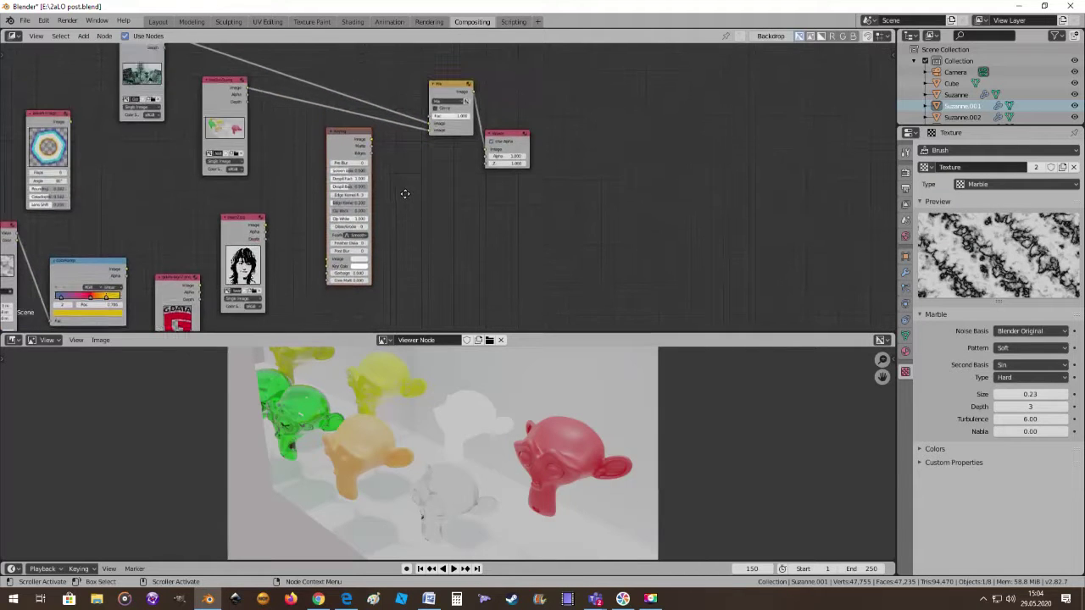
{"action": "left_click_drag", "start_coordinate": [219, 82], "coordinate": [210, 99]}
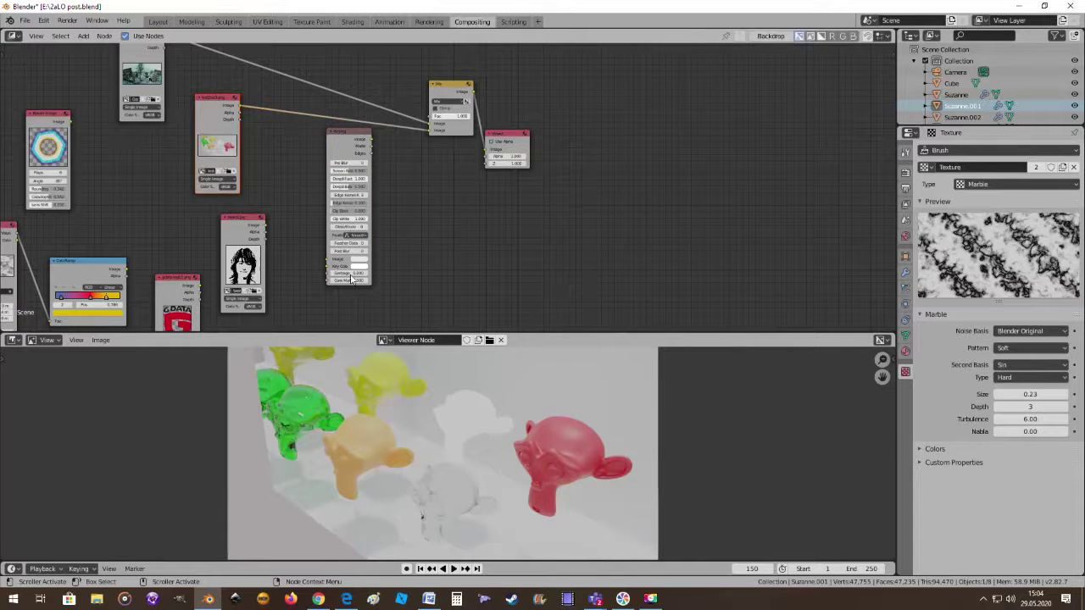
{"action": "scroll", "coordinate": [350, 280], "scroll_direction": "up", "scroll_amount": 2}
{"action": "left_click_drag", "start_coordinate": [303, 119], "coordinate": [275, 85]}
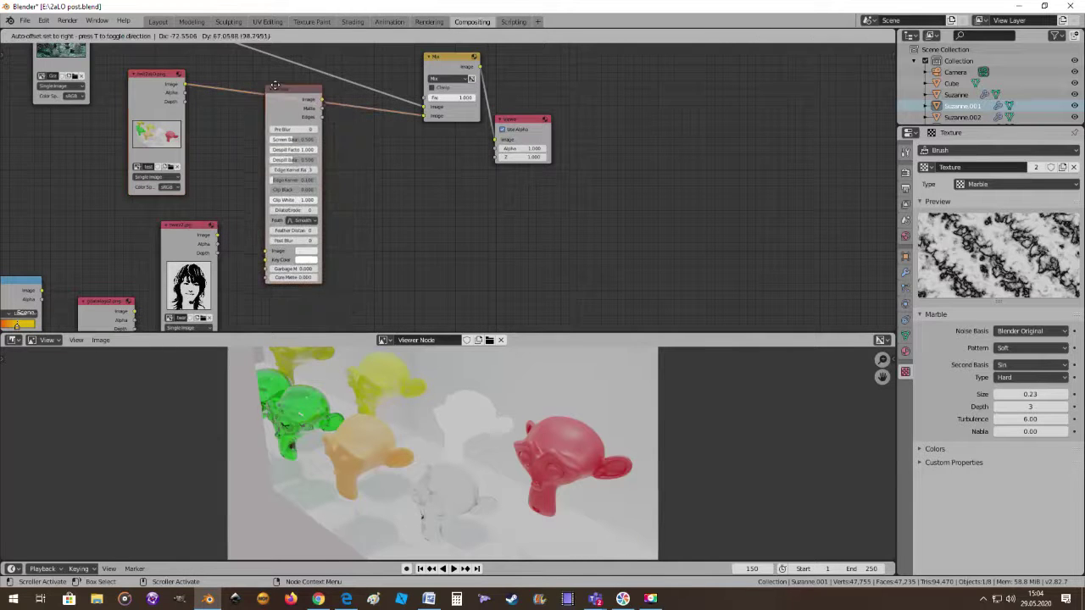
{"action": "mouse_move", "coordinate": [402, 169]}
{"action": "middle_mouse_down"}
{"action": "mouse_move", "coordinate": [419, 212]}
{"action": "mouse_move", "coordinate": [368, 213]}
{"action": "middle_mouse_up"}
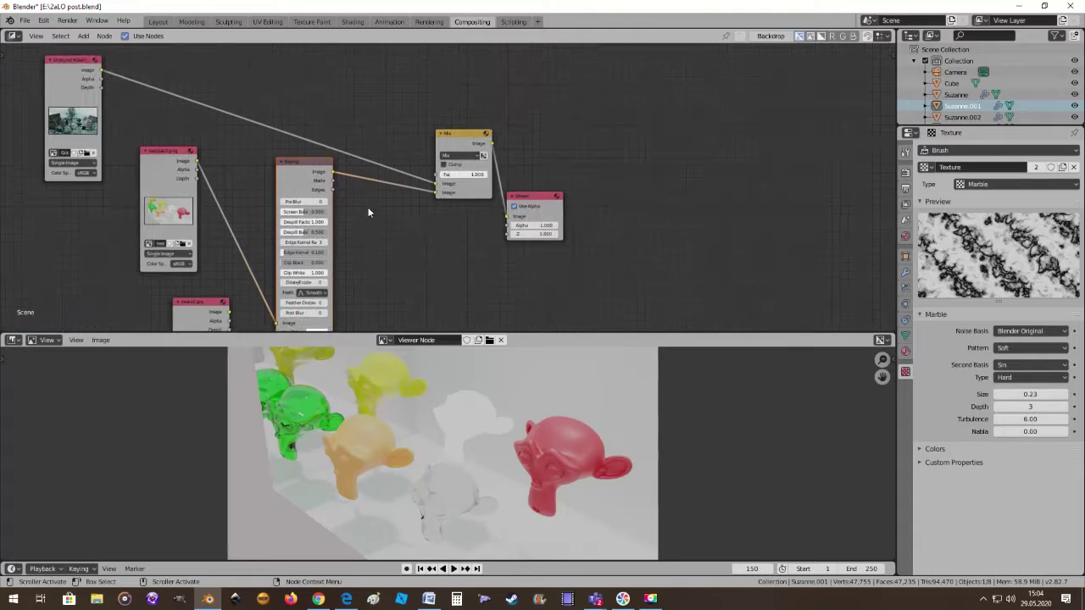
Feed the Keying matte into the Mix factor and move test2aLO.png down
{"action": "left_click_drag", "start_coordinate": [331, 180], "coordinate": [436, 174]}
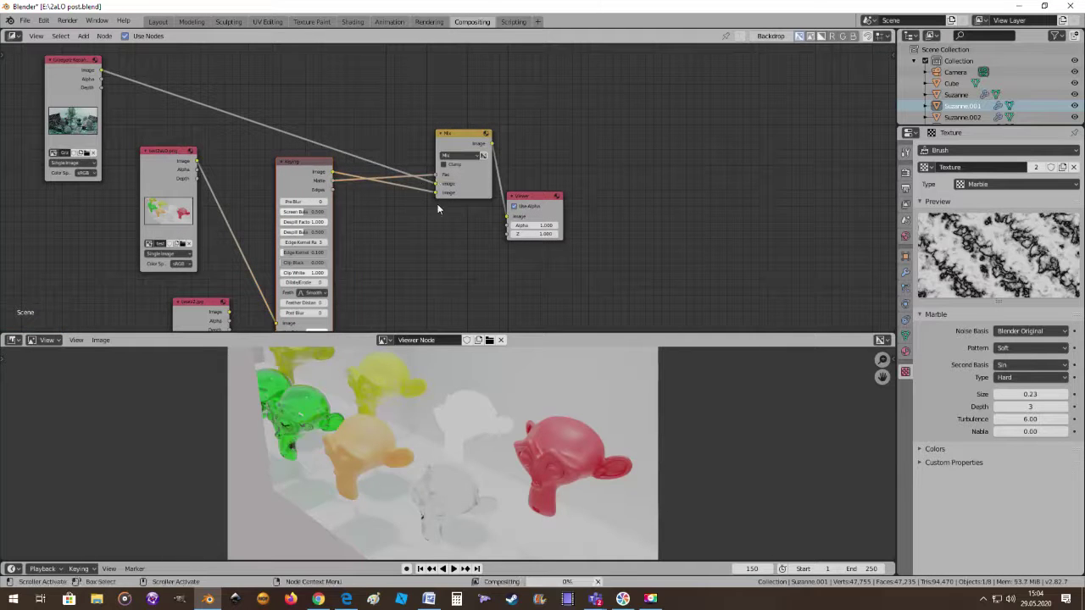
{"action": "scroll", "coordinate": [373, 249], "scroll_direction": "up", "scroll_amount": 2}
{"action": "middle_click_drag", "start_coordinate": [407, 238], "coordinate": [509, 199]}
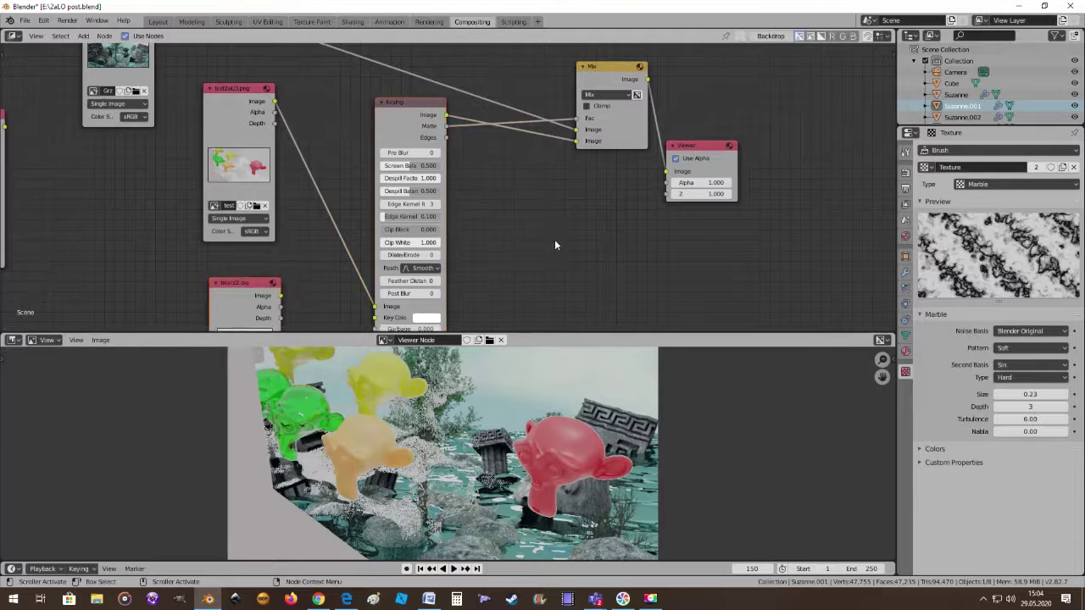
{"action": "scroll", "coordinate": [554, 239], "scroll_direction": "up", "scroll_amount": 1}
{"action": "scroll", "coordinate": [504, 252], "scroll_direction": "up", "scroll_amount": 1}
{"action": "scroll", "coordinate": [502, 259], "scroll_direction": "up", "scroll_amount": 1, "text": "shift"}
{"action": "scroll", "coordinate": [496, 267], "scroll_direction": "up", "scroll_amount": 1, "text": "shift"}
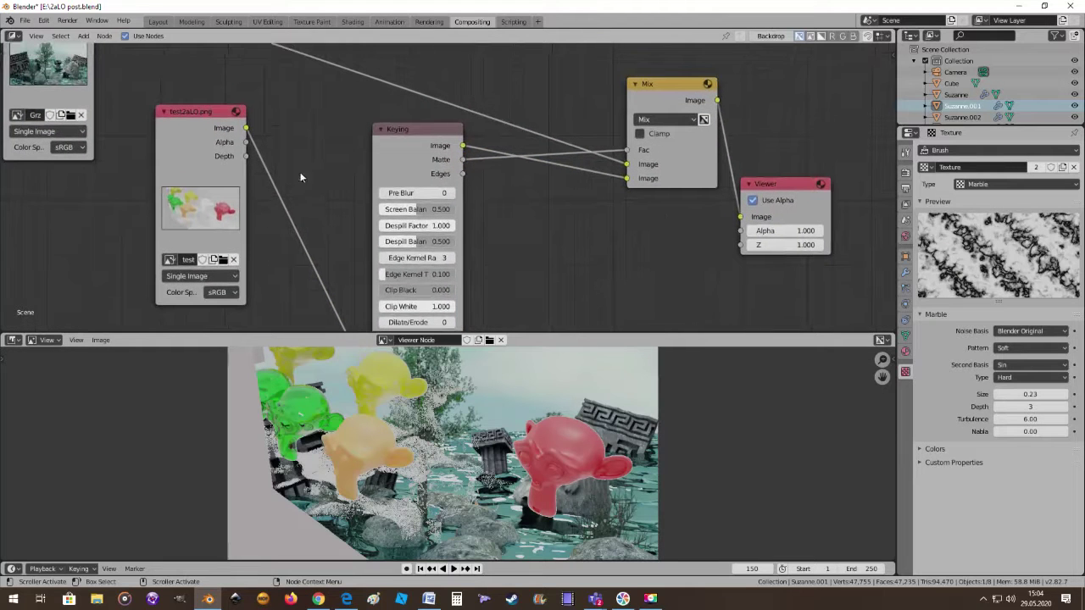
{"action": "left_click_drag", "start_coordinate": [212, 117], "coordinate": [213, 149]}
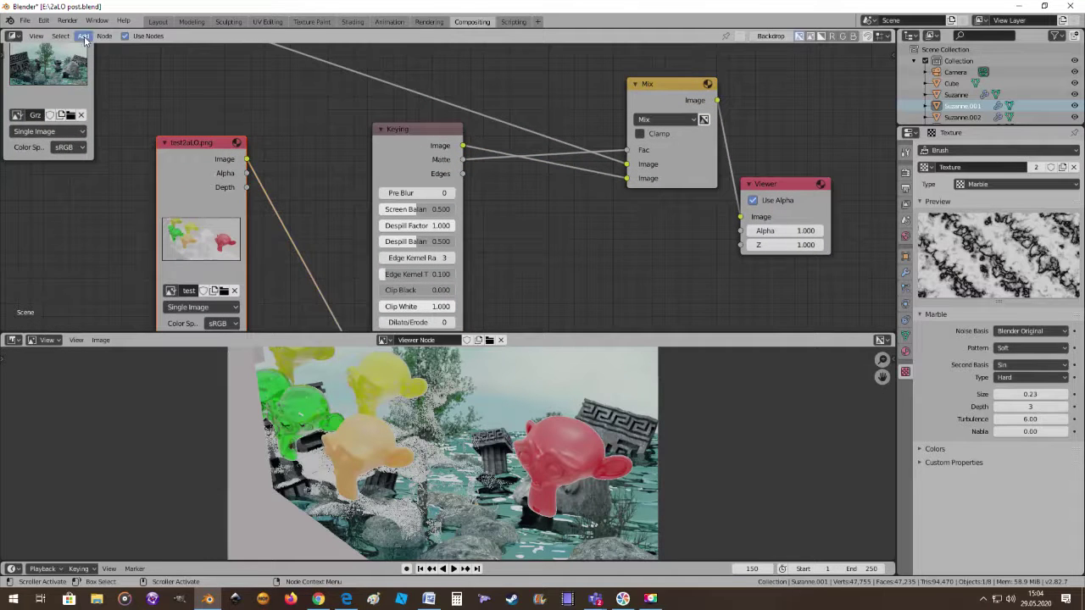
Drive the Mix factor with the Keying node's Edges output instead
{"action": "left_click", "coordinate": [84, 36]}
{"action": "mouse_move", "coordinate": [100, 133]}
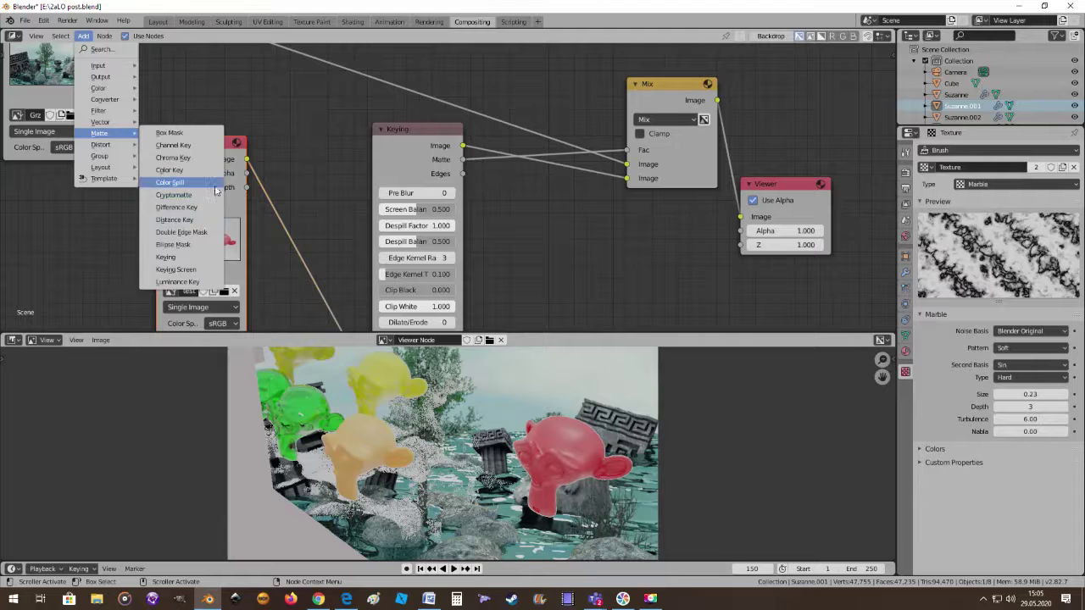
{"action": "mouse_move", "coordinate": [507, 217]}
{"action": "middle_mouse_down"}
{"action": "mouse_move", "coordinate": [396, 177]}
{"action": "mouse_move", "coordinate": [356, 181]}
{"action": "middle_mouse_up"}
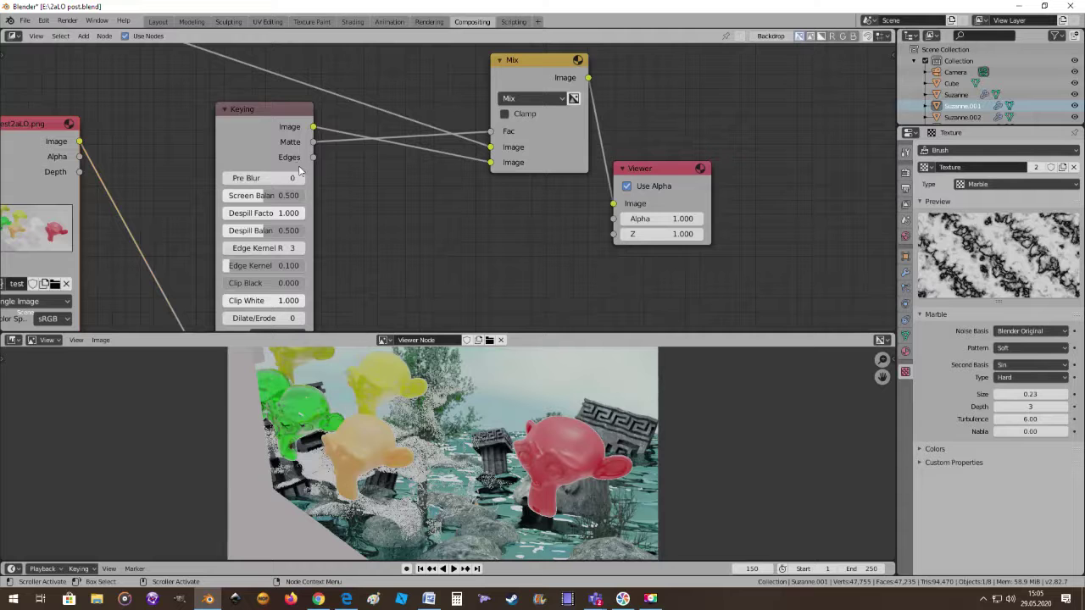
{"action": "mouse_move", "coordinate": [392, 206]}
{"action": "middle_mouse_down"}
{"action": "mouse_move", "coordinate": [412, 140]}
{"action": "mouse_move", "coordinate": [508, 114]}
{"action": "mouse_move", "coordinate": [538, 164]}
{"action": "mouse_move", "coordinate": [628, 180]}
{"action": "middle_mouse_up"}
{"action": "scroll", "coordinate": [629, 180], "scroll_direction": "down", "scroll_amount": 1}
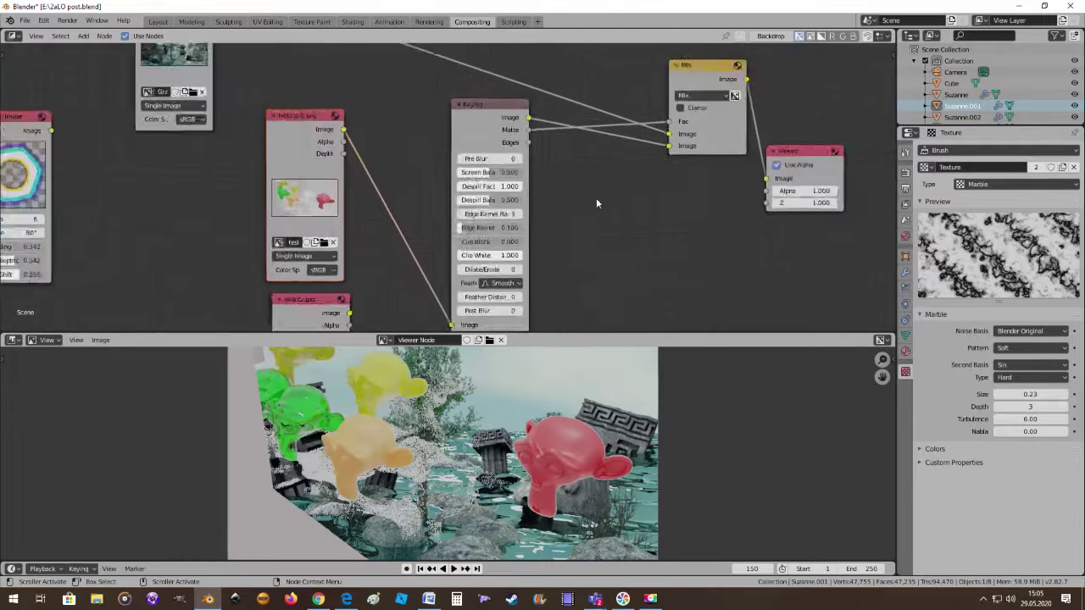
{"action": "scroll", "coordinate": [544, 207], "scroll_direction": "down", "scroll_amount": 1}
{"action": "mouse_move", "coordinate": [529, 221]}
{"action": "middle_mouse_down"}
{"action": "mouse_move", "coordinate": [489, 175]}
{"action": "mouse_move", "coordinate": [444, 260]}
{"action": "mouse_move", "coordinate": [449, 227]}
{"action": "middle_mouse_up"}
{"action": "scroll", "coordinate": [444, 259], "scroll_direction": "up", "scroll_amount": 1}
{"action": "scroll", "coordinate": [489, 235], "scroll_direction": "up", "scroll_amount": 1}
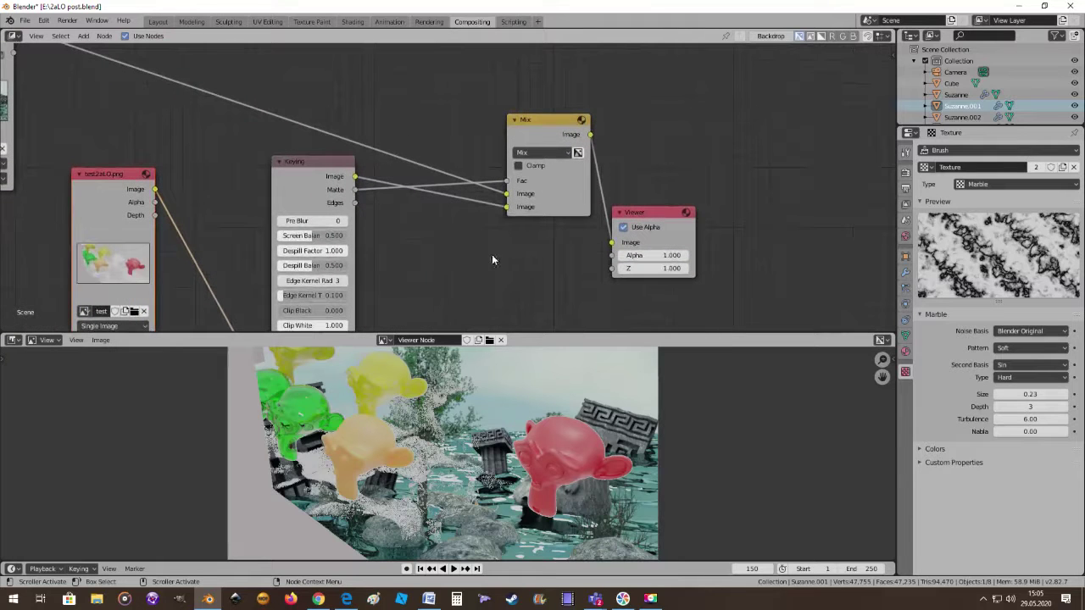
{"action": "left_click_drag", "start_coordinate": [355, 203], "coordinate": [506, 180]}
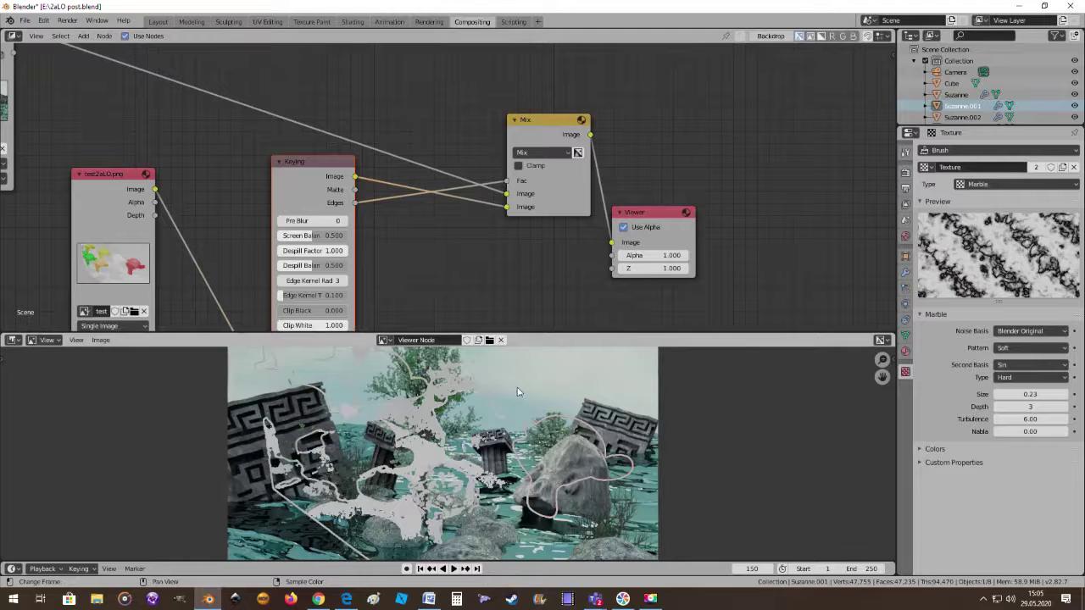
{"action": "middle_click_drag", "start_coordinate": [460, 227], "coordinate": [472, 176]}
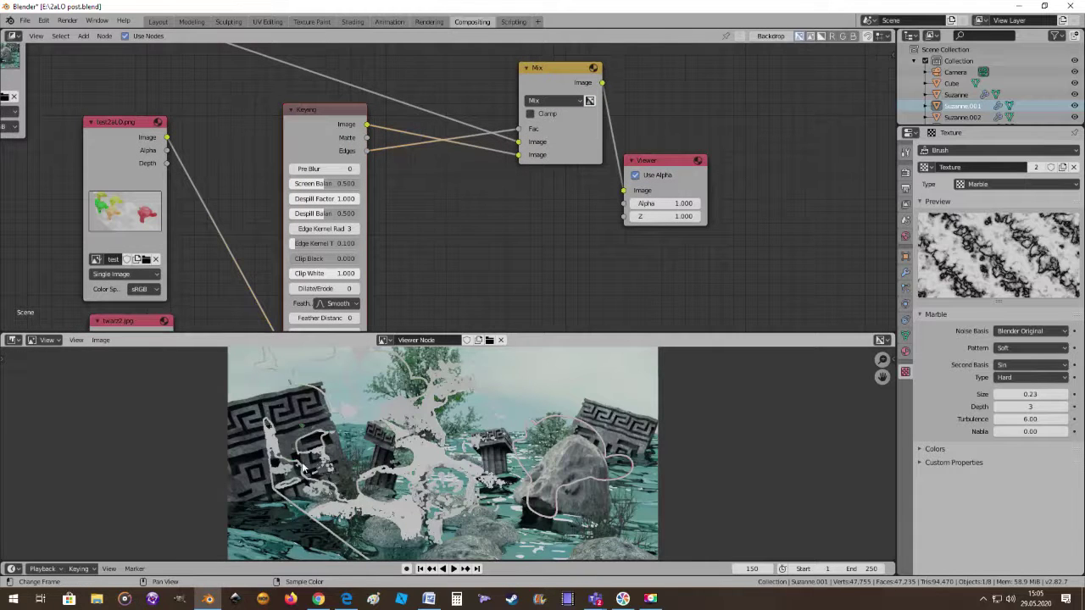
{"action": "scroll", "coordinate": [303, 469], "scroll_direction": "down", "scroll_amount": 1}
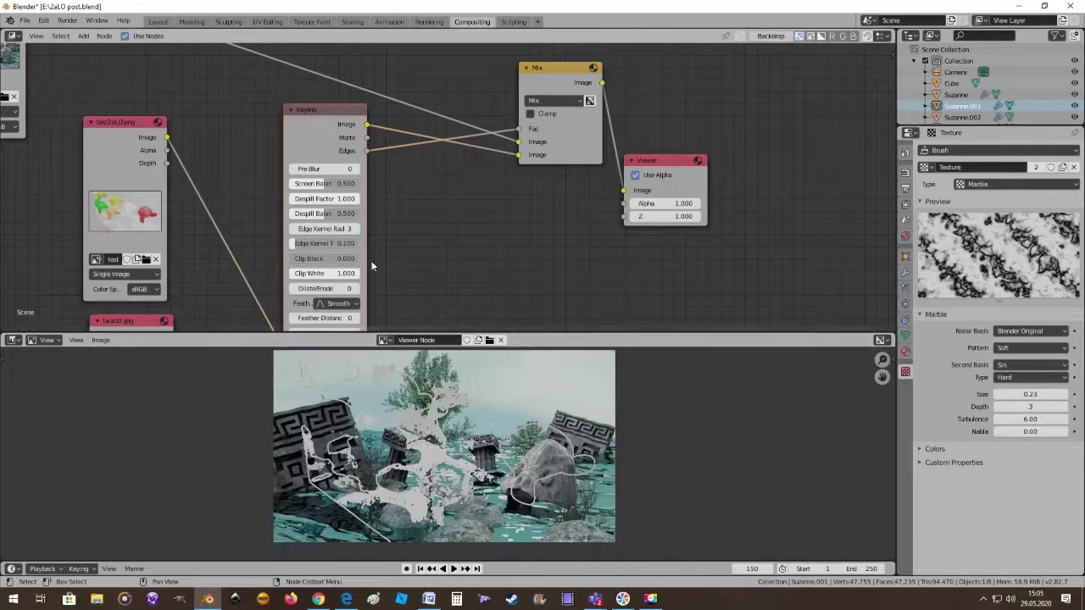
{"action": "middle_click_drag", "start_coordinate": [397, 272], "coordinate": [421, 190]}
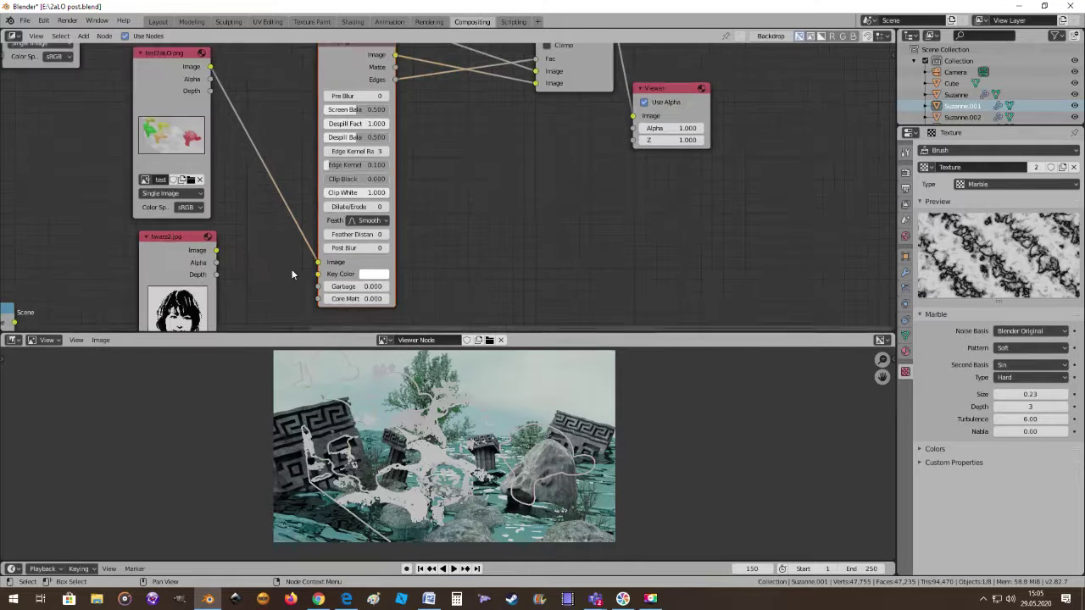
Set the Keying node's key colour to red
{"action": "scroll", "coordinate": [326, 266], "scroll_direction": "down", "scroll_amount": 1}
{"action": "left_click", "coordinate": [373, 274]}
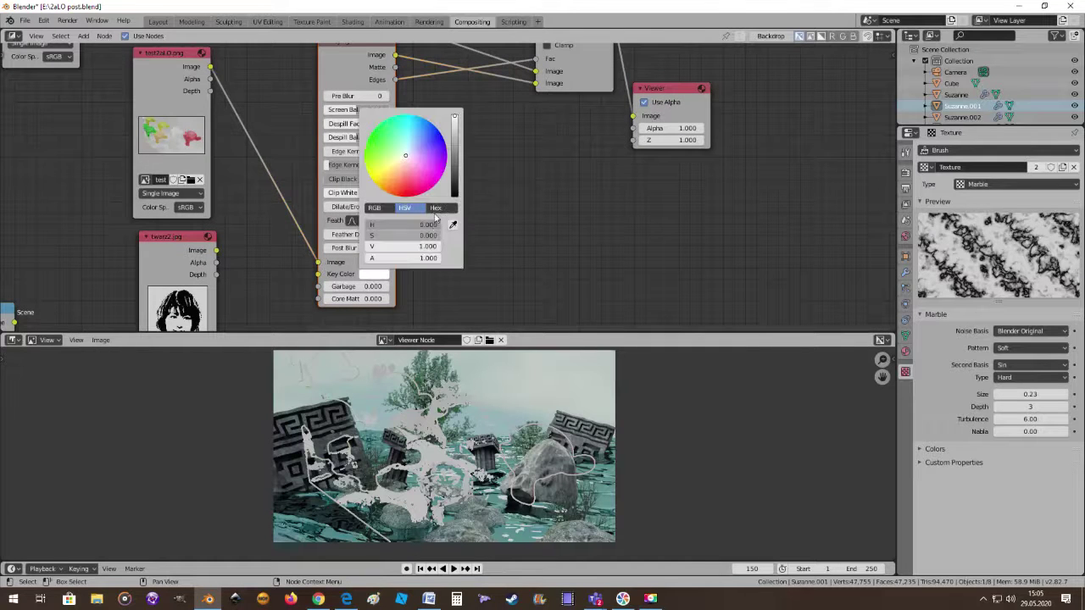
{"action": "left_click", "coordinate": [407, 190]}
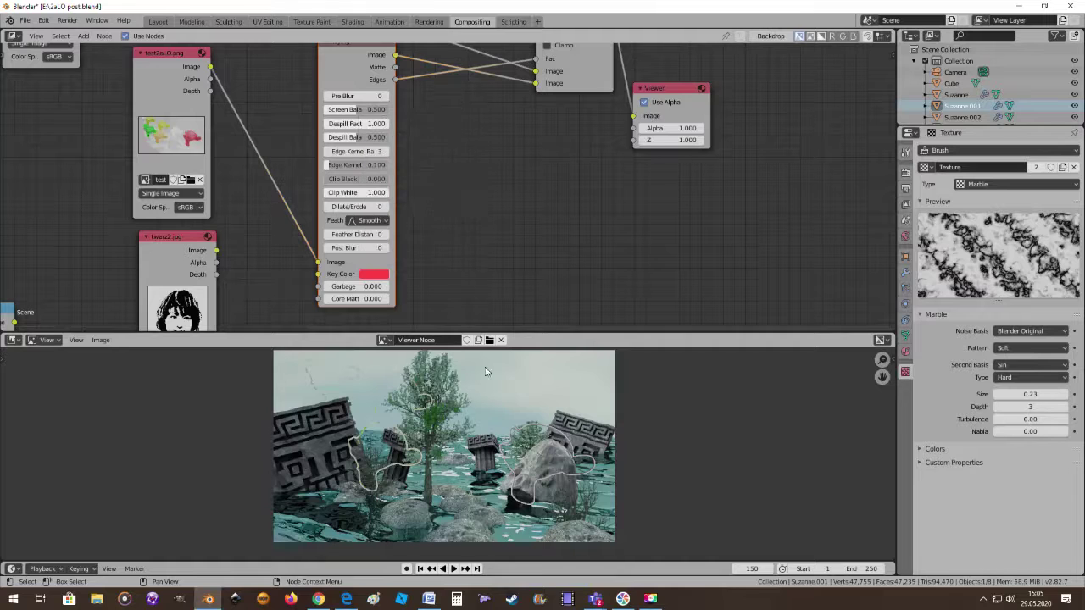
Connect the Keying Matte output to a Mix image input
{"action": "scroll", "coordinate": [548, 462], "scroll_direction": "up", "scroll_amount": 1}
{"action": "scroll", "coordinate": [548, 462], "scroll_direction": "up", "scroll_amount": 1}
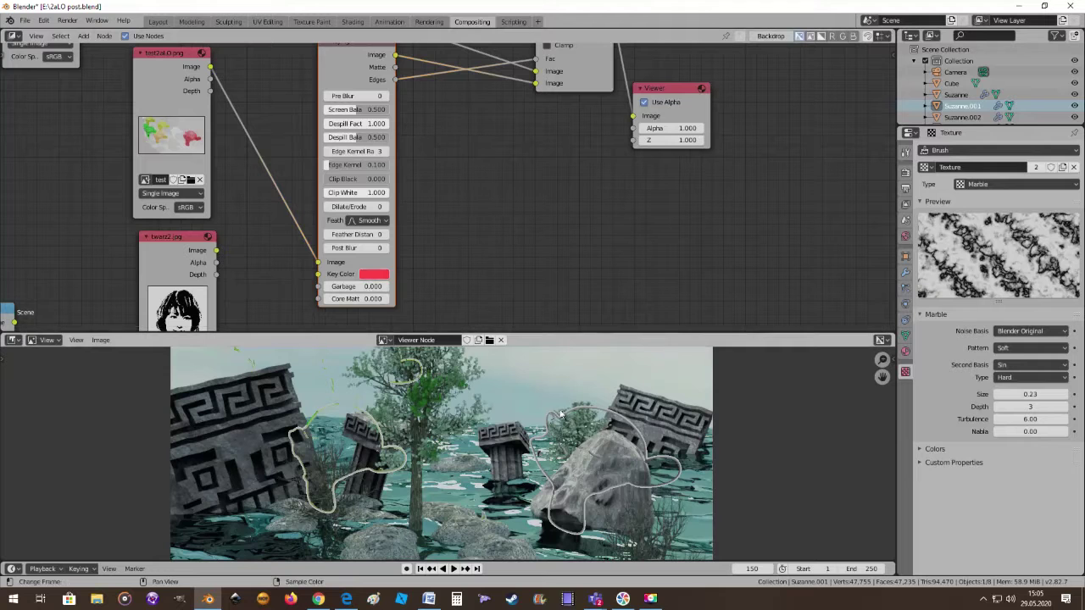
{"action": "middle_click_drag", "start_coordinate": [467, 212], "coordinate": [442, 254]}
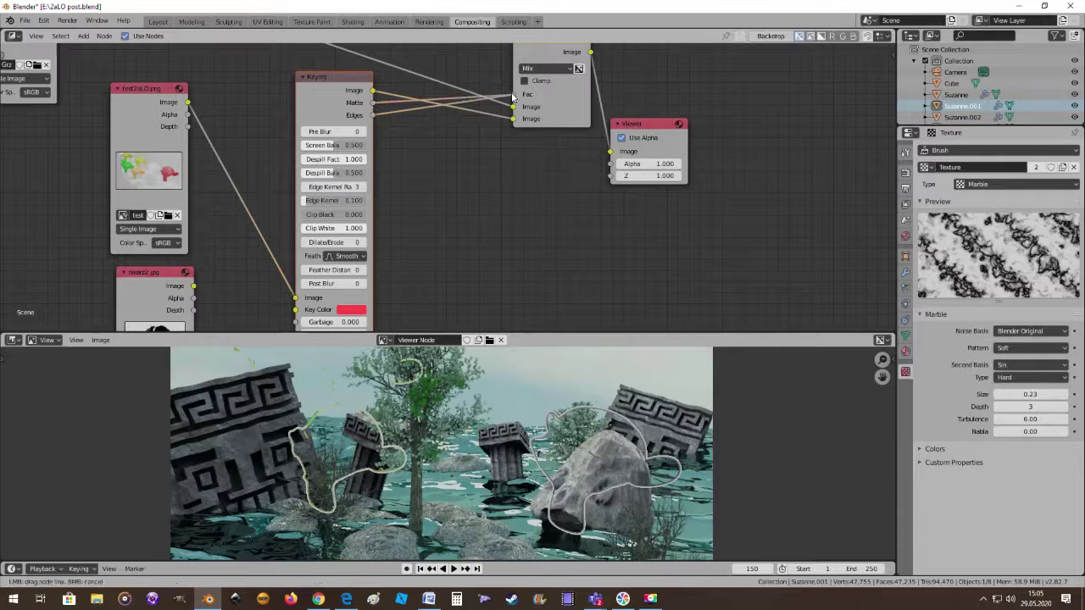
{"action": "left_click_drag", "start_coordinate": [373, 103], "coordinate": [512, 107]}
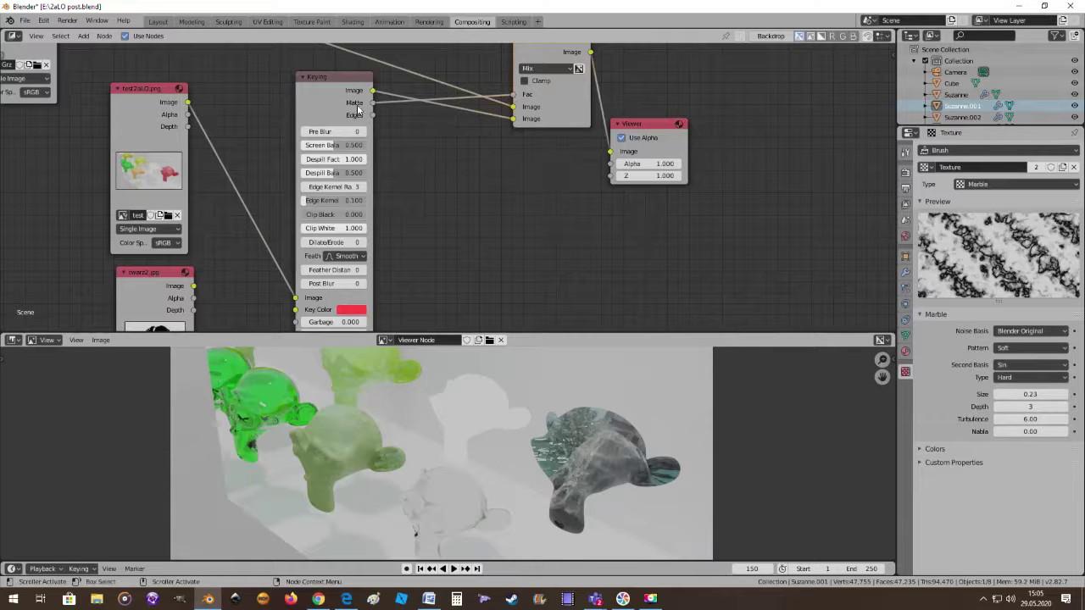
Route the Keying Edges output to the viewer
{"action": "left_click_drag", "start_coordinate": [374, 115], "coordinate": [610, 151]}
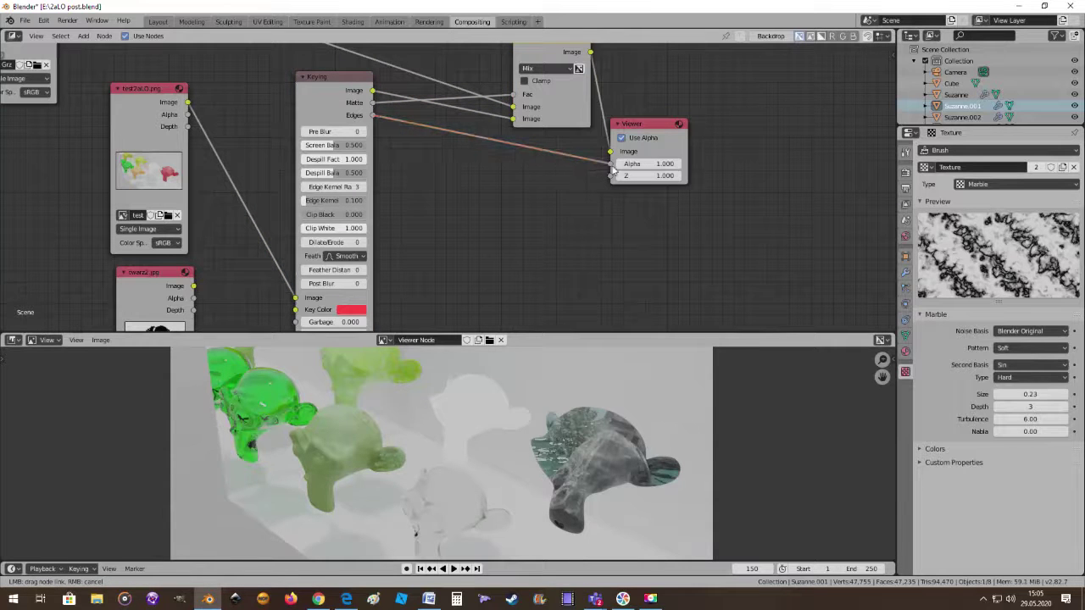
{"action": "scroll", "coordinate": [523, 516], "scroll_direction": "down", "scroll_amount": 2}
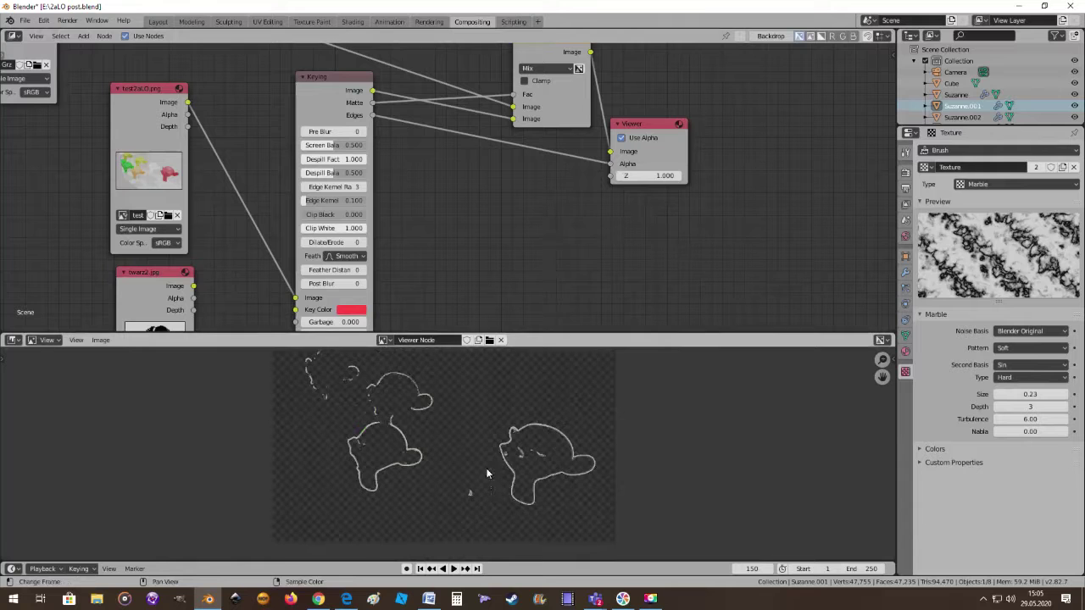
{"action": "scroll", "coordinate": [487, 474], "scroll_direction": "down", "scroll_amount": 1}
{"action": "scroll", "coordinate": [570, 242], "scroll_direction": "up", "scroll_amount": 2}
{"action": "middle_click_drag", "start_coordinate": [386, 172], "coordinate": [436, 163]}
{"action": "scroll", "coordinate": [510, 447], "scroll_direction": "up", "scroll_amount": 1}
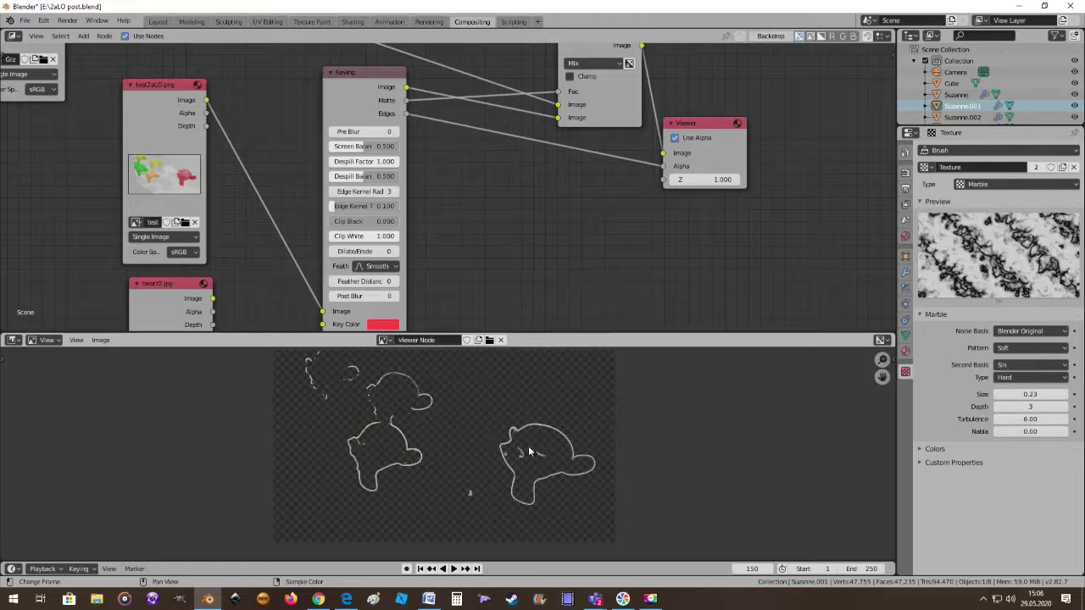
Try a Pre Blur of 6 on the Keying node, then return it to 0
{"action": "left_click", "coordinate": [360, 133]}
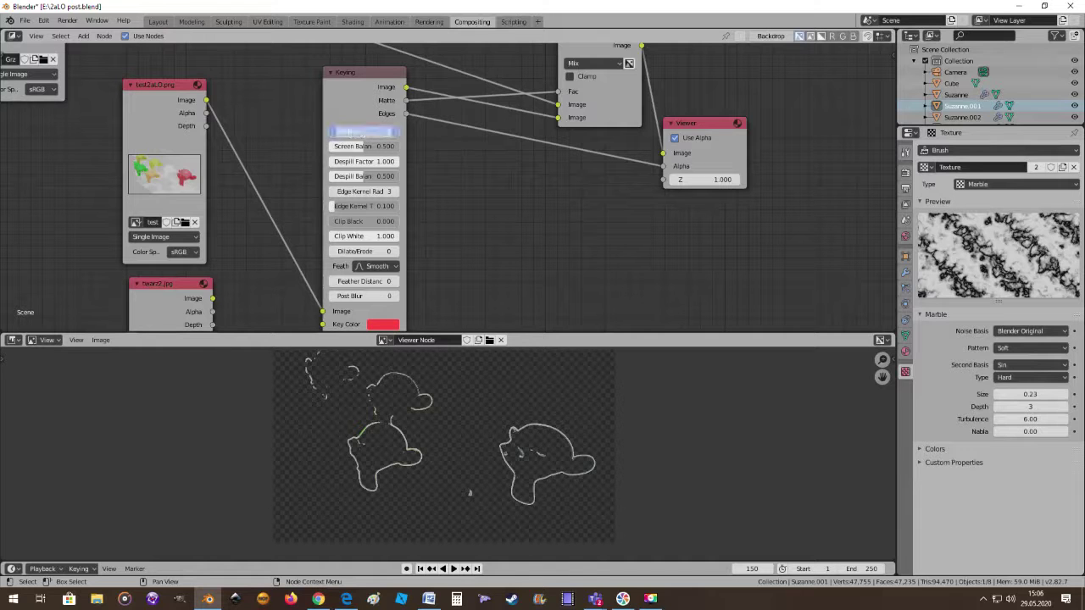
{"action": "type", "text": "6"}
{"action": "key", "text": "Return"}
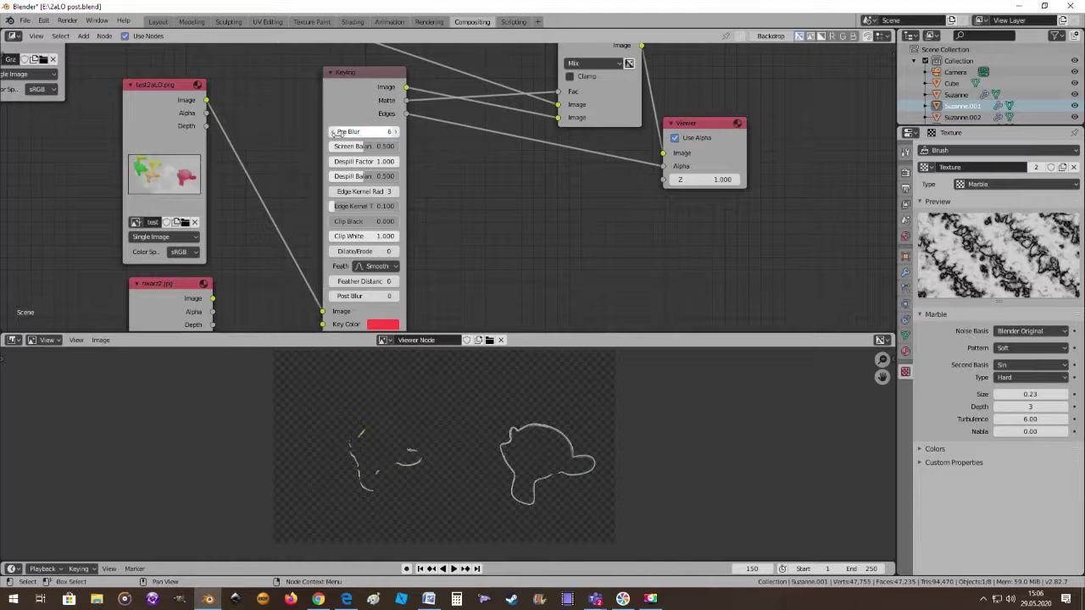
{"action": "left_click_drag", "start_coordinate": [360, 133], "coordinate": [360, 133]}
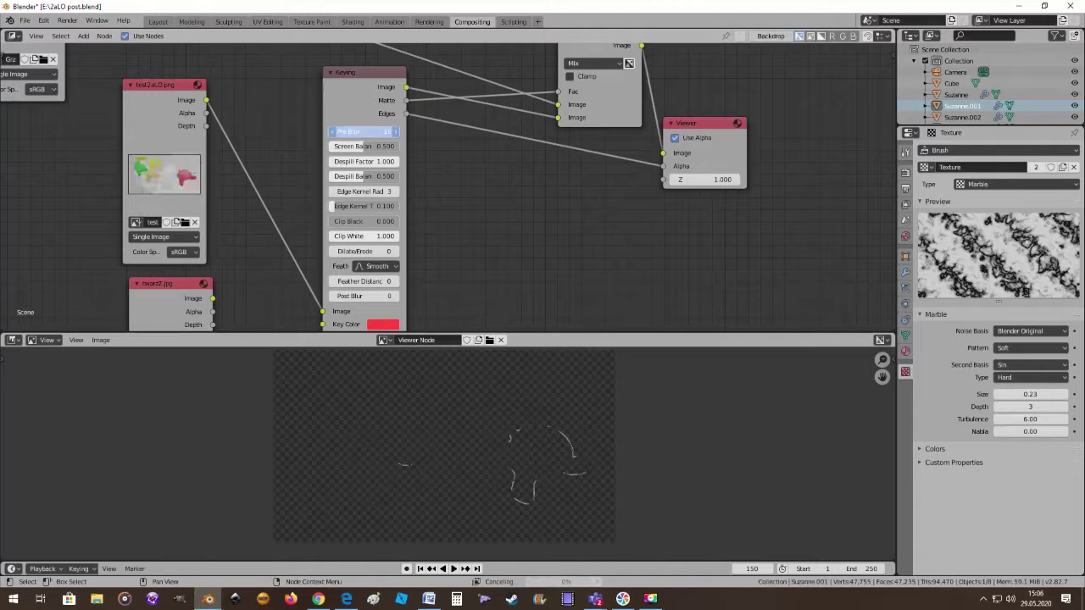
{"action": "mouse_move", "coordinate": [360, 133]}
{"action": "left_mouse_down"}
{"action": "mouse_move", "coordinate": [420, 158]}
{"action": "mouse_move", "coordinate": [373, 146]}
{"action": "mouse_move", "coordinate": [355, 171]}
{"action": "left_mouse_up"}
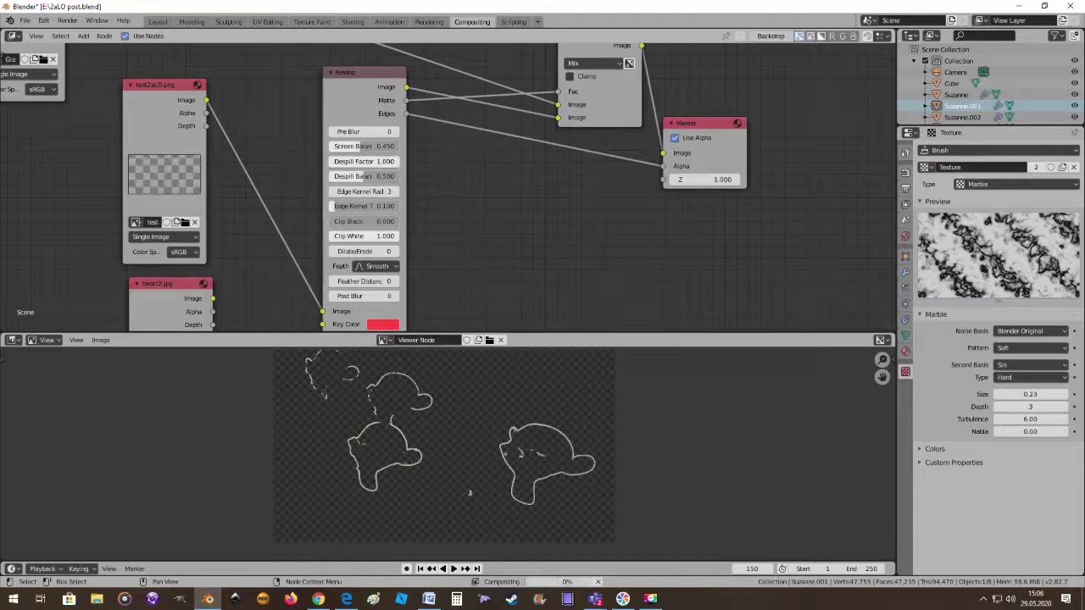
Raise Despill Balance to 0.725 and Edge Kernel Radius to 9
{"action": "mouse_move", "coordinate": [363, 176]}
{"action": "left_mouse_down"}
{"action": "mouse_move", "coordinate": [399, 176]}
{"action": "mouse_move", "coordinate": [398, 195]}
{"action": "left_mouse_up"}
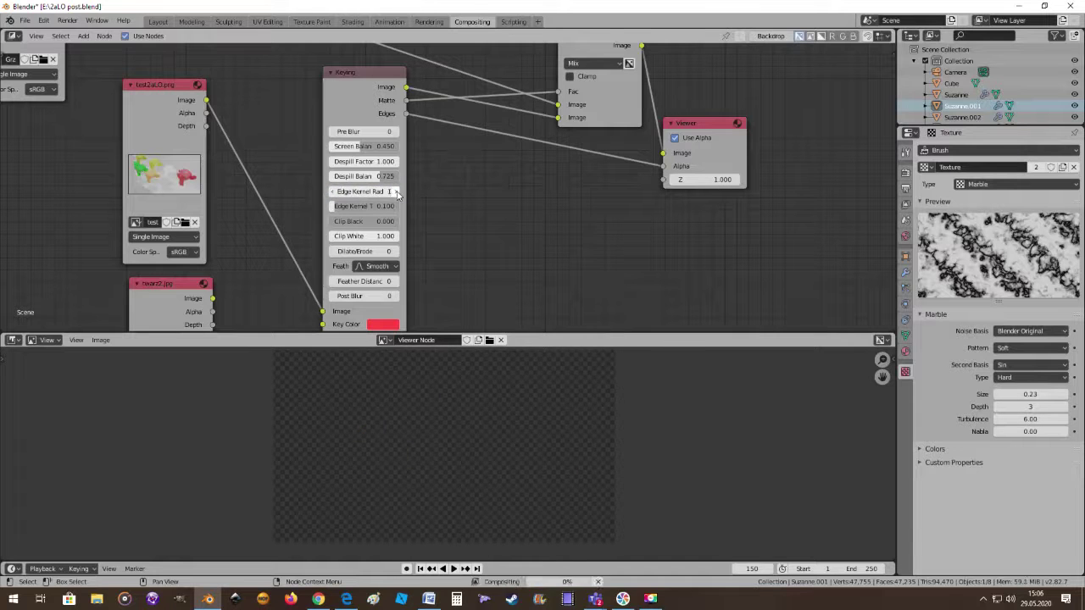
{"action": "left_click", "coordinate": [396, 192]}
{"action": "left_click", "coordinate": [396, 193]}
{"action": "left_click", "coordinate": [396, 193]}
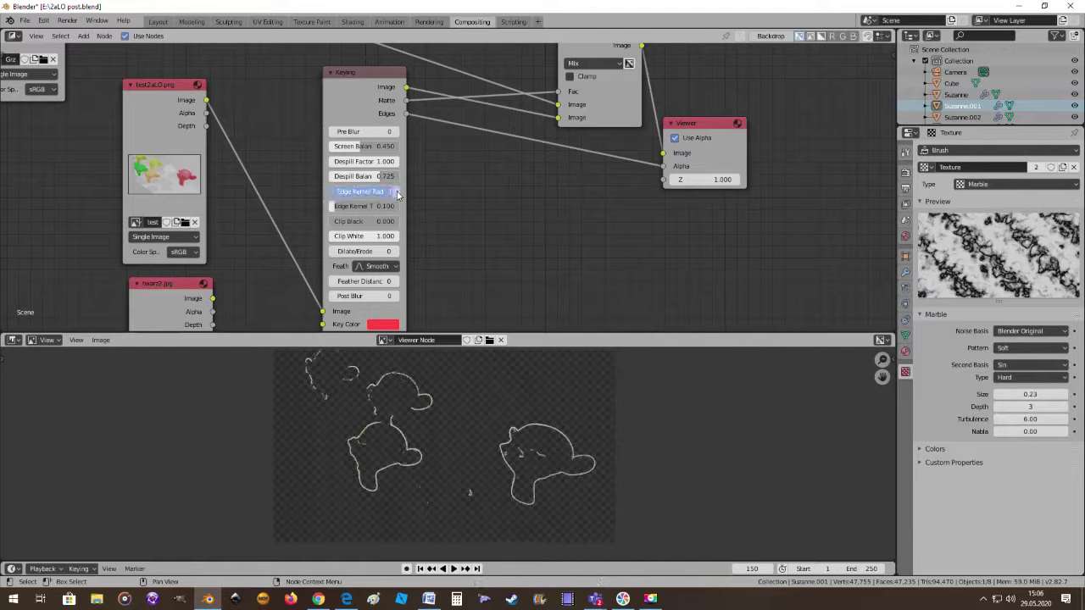
{"action": "left_click", "coordinate": [396, 192]}
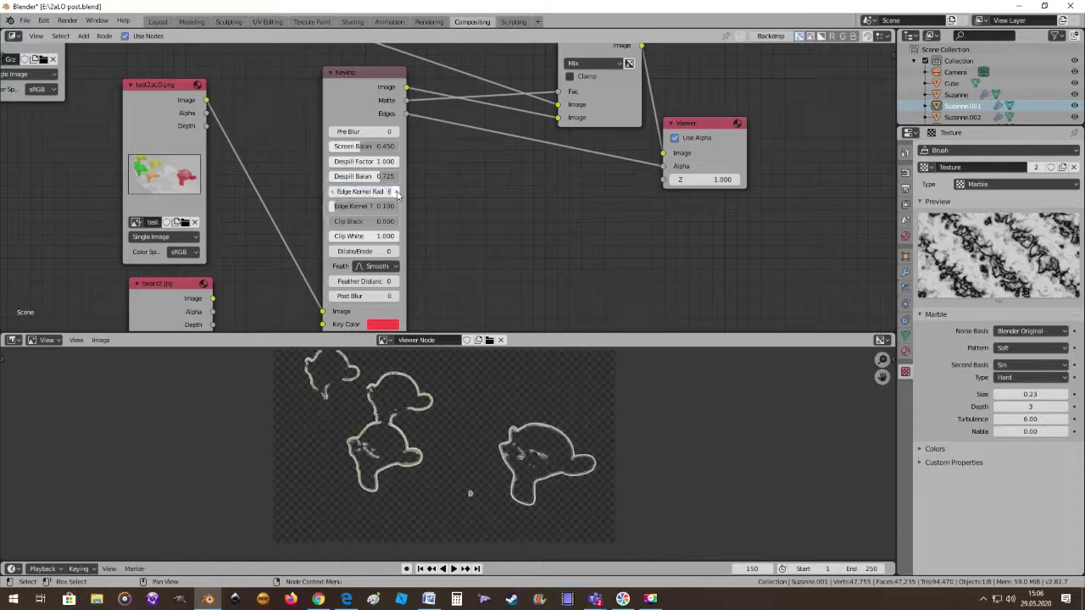
{"action": "left_click", "coordinate": [396, 192]}
{"action": "left_click", "coordinate": [396, 193]}
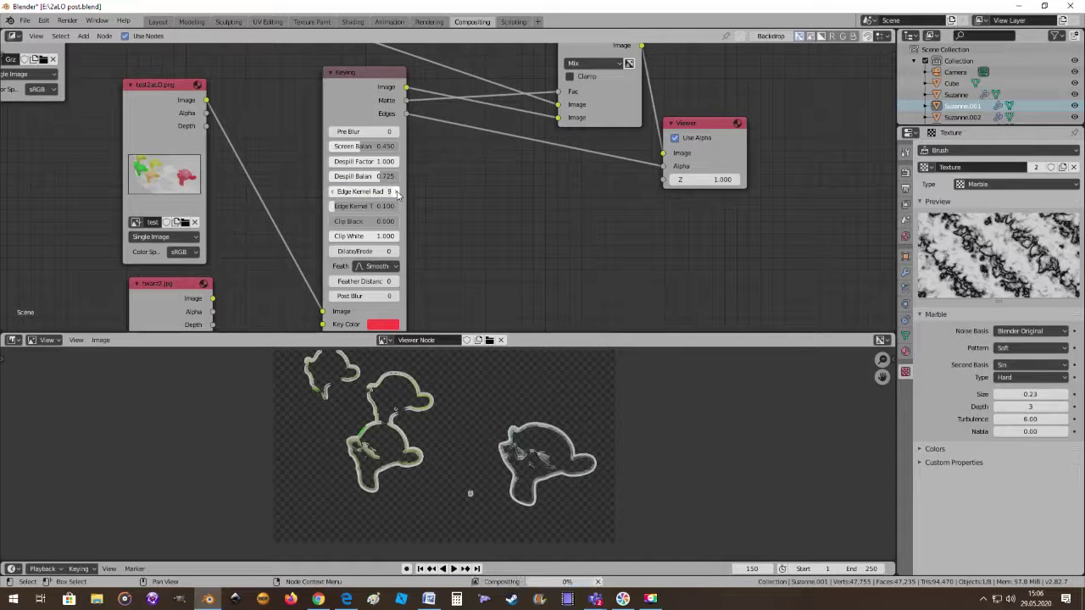
{"action": "scroll", "coordinate": [508, 444], "scroll_direction": "up", "scroll_amount": 1}
{"action": "scroll", "coordinate": [511, 447], "scroll_direction": "up", "scroll_amount": 1}
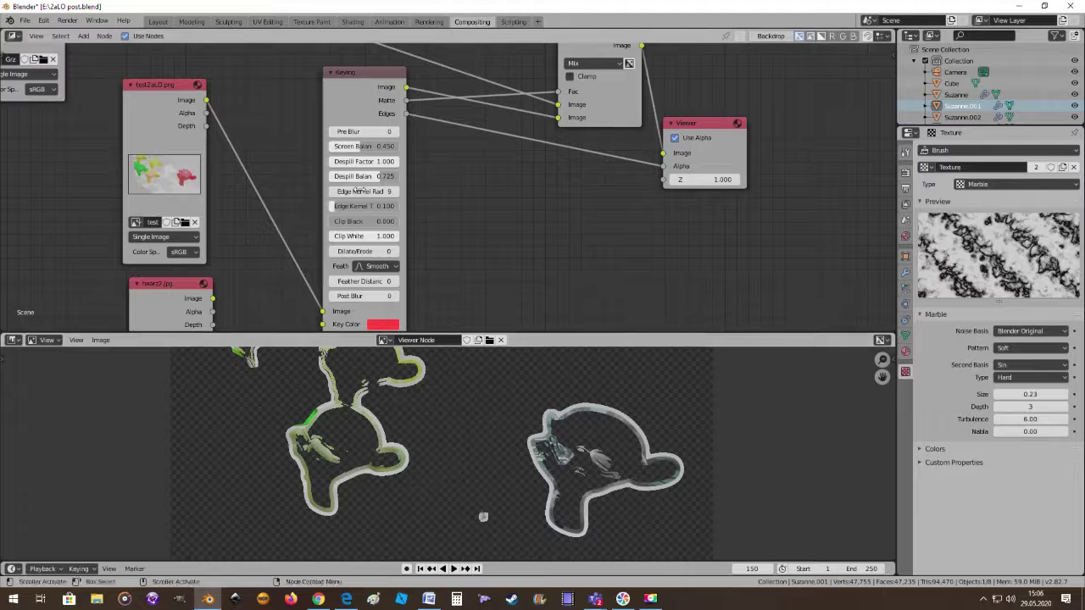
Set Edge Kernel Tolerance to 0.133, Clip Black to 0.475 and Dilate/Erode to 6
{"action": "mouse_move", "coordinate": [364, 205]}
{"action": "left_mouse_down"}
{"action": "mouse_move", "coordinate": [390, 206]}
{"action": "mouse_move", "coordinate": [335, 206]}
{"action": "mouse_move", "coordinate": [347, 206]}
{"action": "left_mouse_up"}
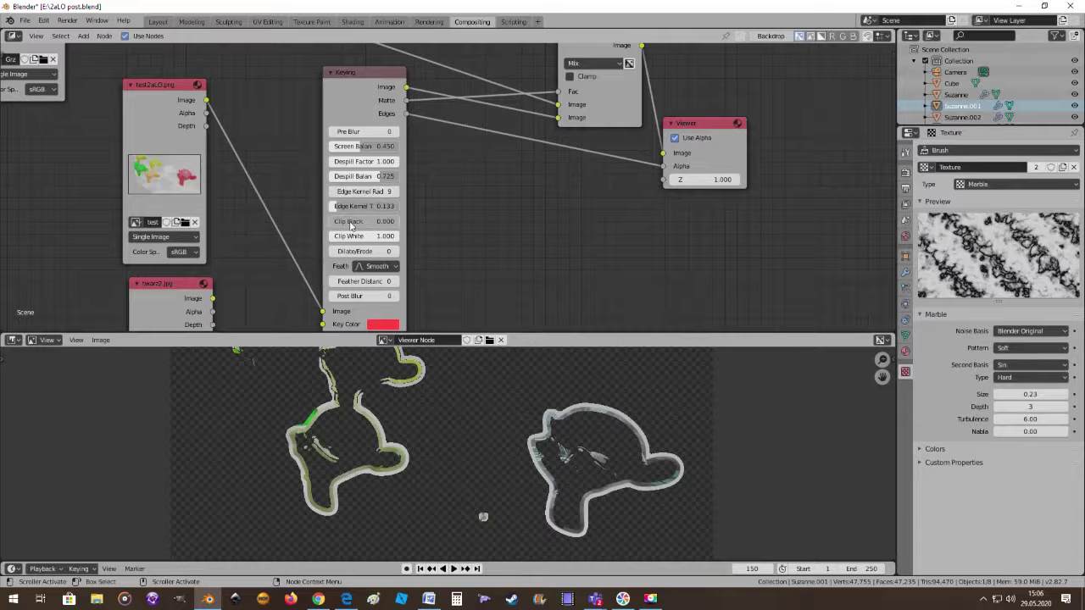
{"action": "left_click_drag", "start_coordinate": [350, 225], "coordinate": [391, 221]}
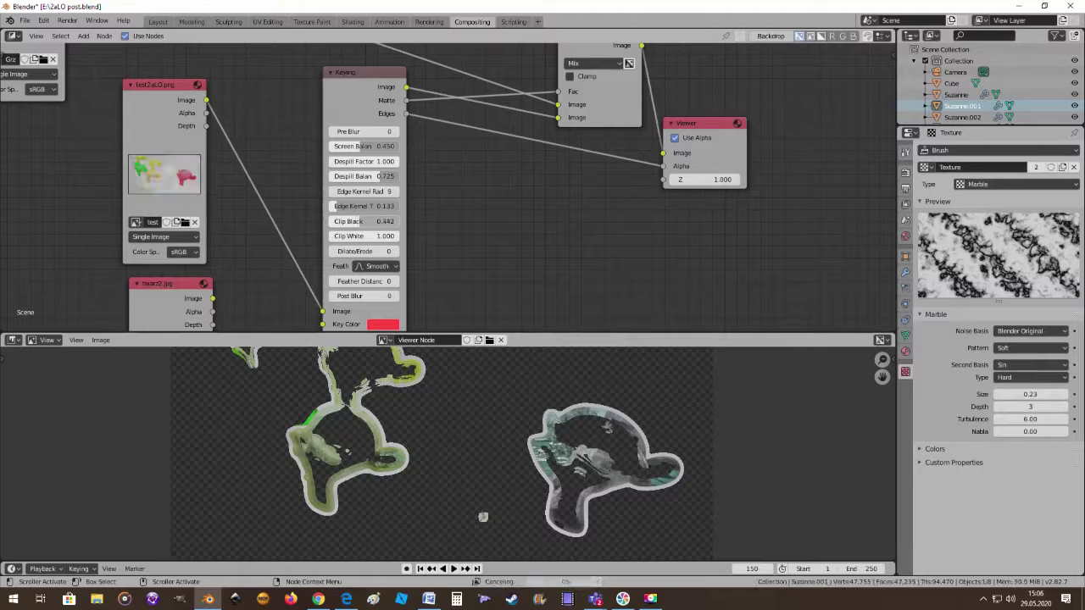
{"action": "left_click_drag", "start_coordinate": [392, 221], "coordinate": [350, 235]}
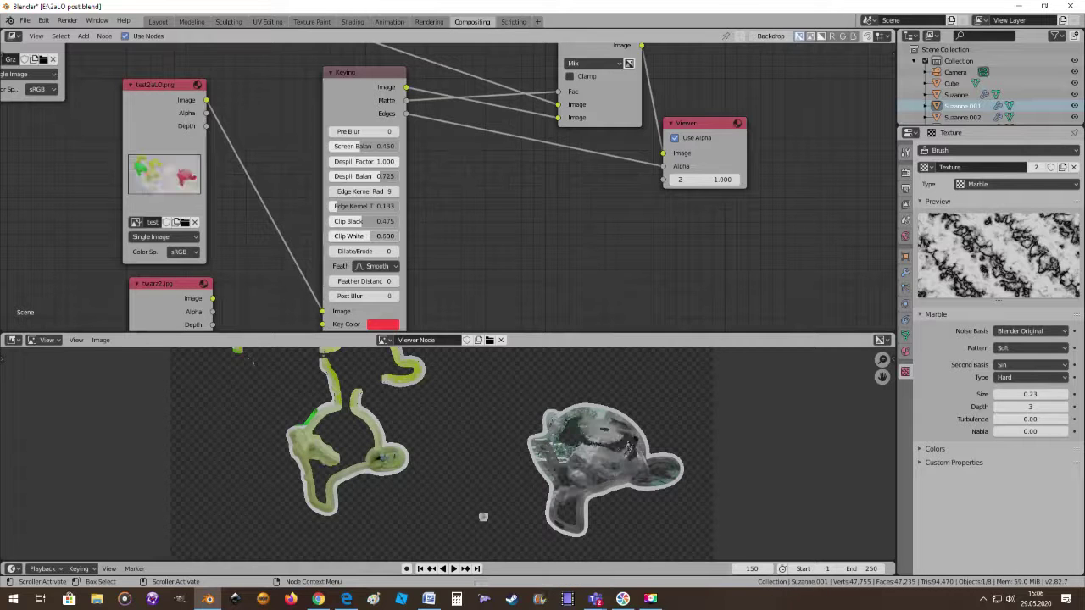
{"action": "scroll", "coordinate": [487, 432], "scroll_direction": "down", "scroll_amount": 2}
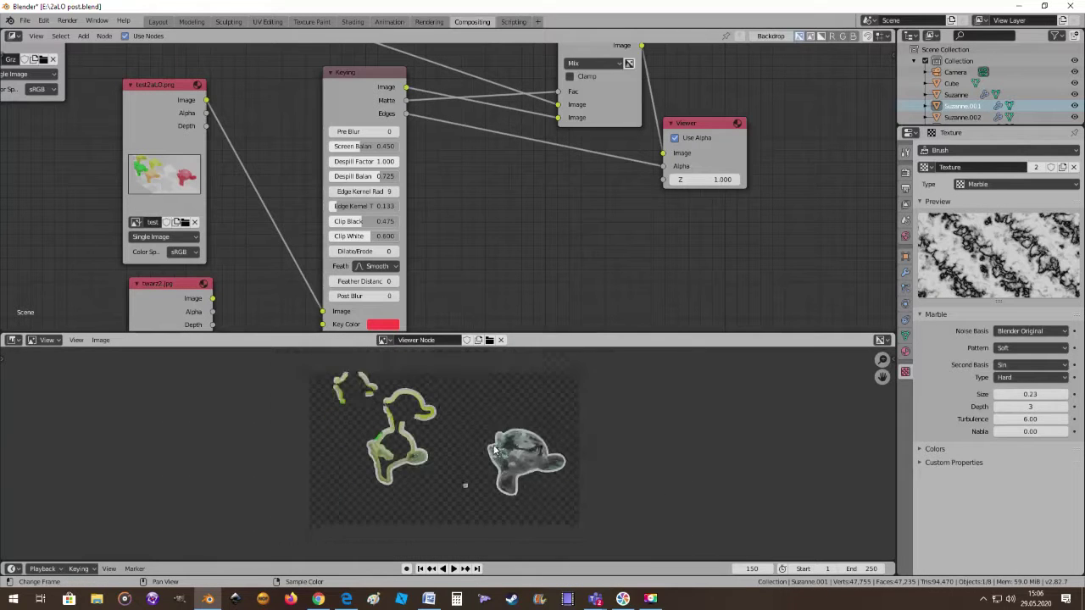
{"action": "scroll", "coordinate": [496, 445], "scroll_direction": "up", "scroll_amount": 1}
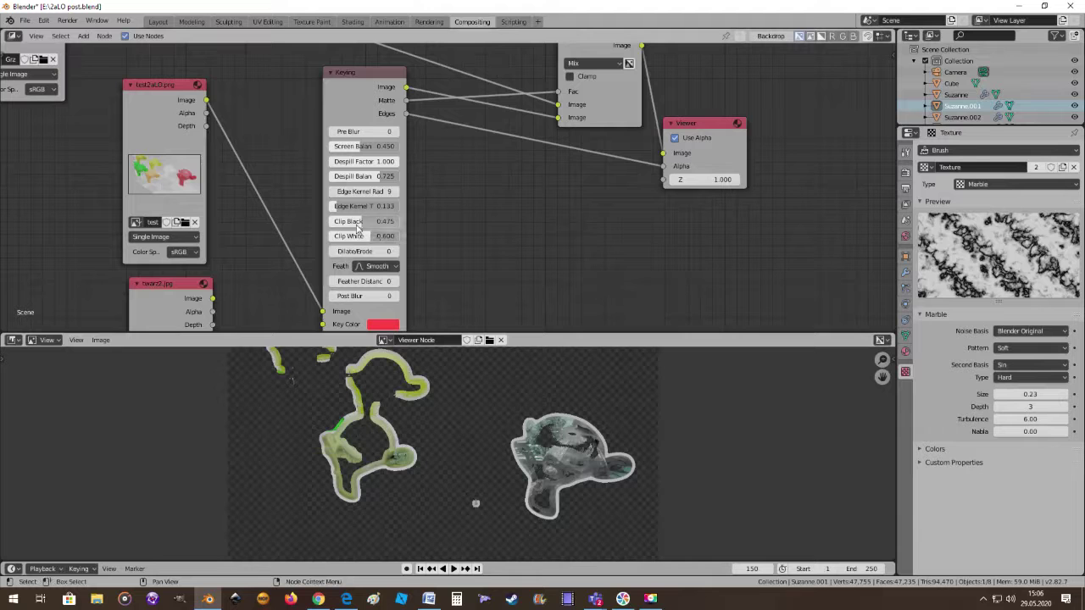
{"action": "double_click", "coordinate": [366, 251]}
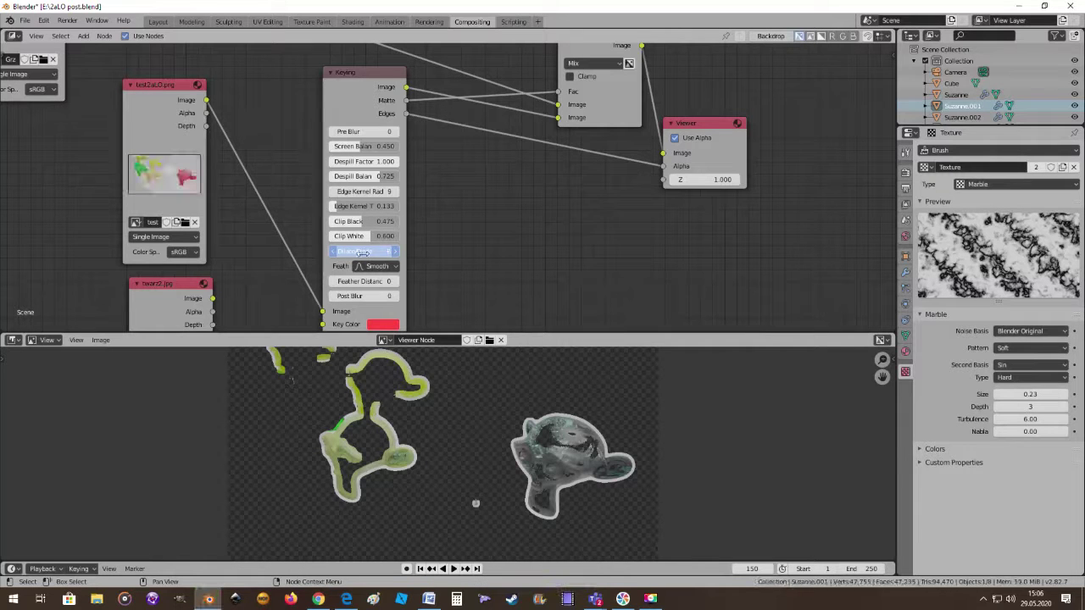
{"action": "type", "text": "6"}
{"action": "key", "text": "Return"}
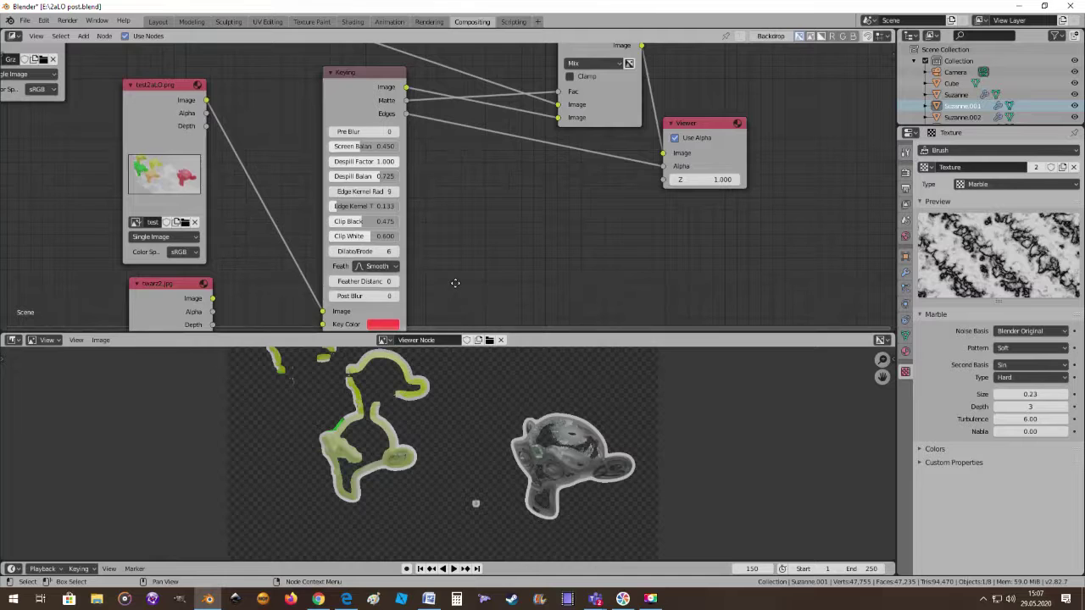
{"action": "middle_click_drag", "start_coordinate": [455, 283], "coordinate": [512, 216]}
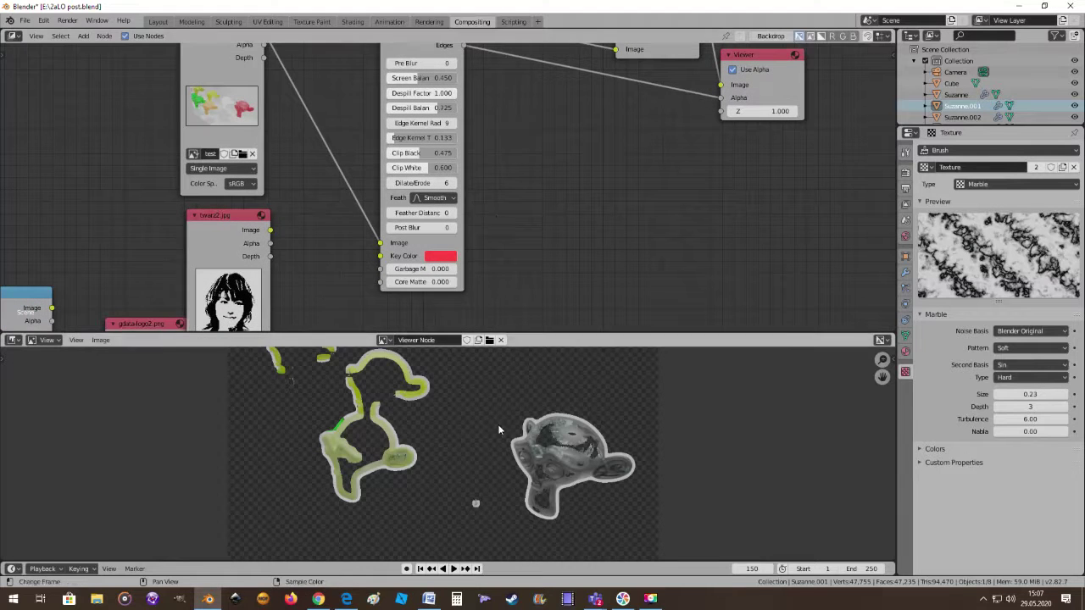
Switch the feather falloff to Sphere and raise Feather Distance to 12
{"action": "left_click", "coordinate": [453, 200]}
{"action": "left_click", "coordinate": [445, 223]}
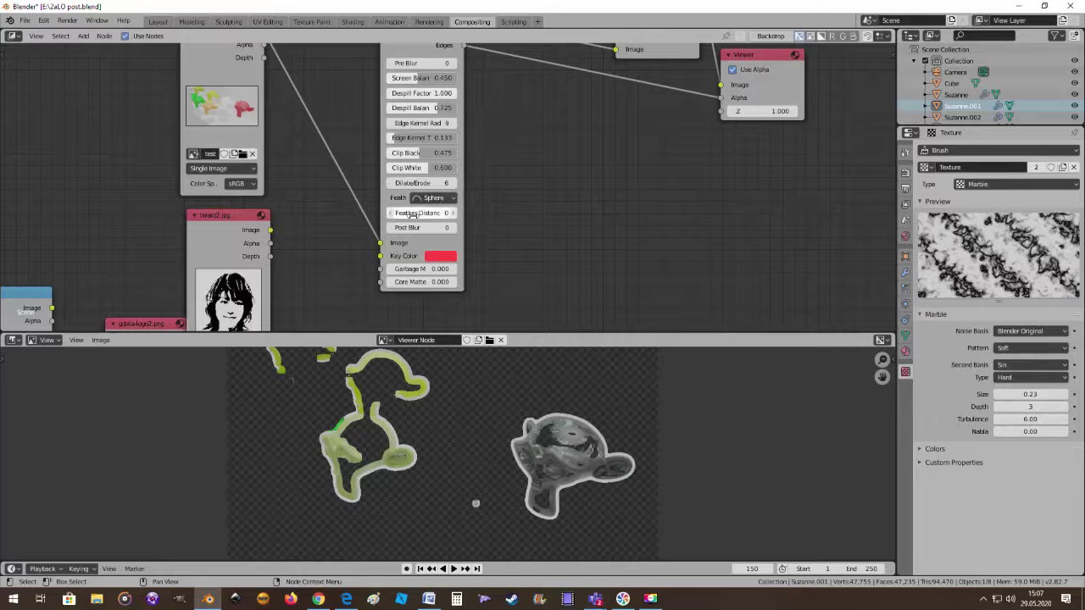
{"action": "left_click_drag", "start_coordinate": [422, 213], "coordinate": [432, 212]}
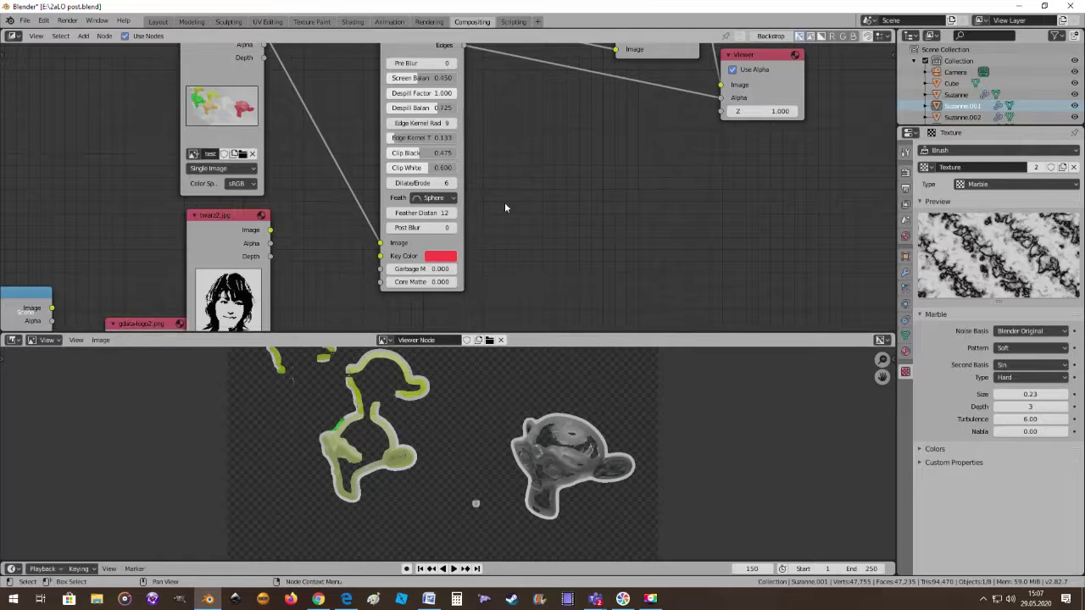
{"action": "middle_click_drag", "start_coordinate": [619, 193], "coordinate": [577, 310]}
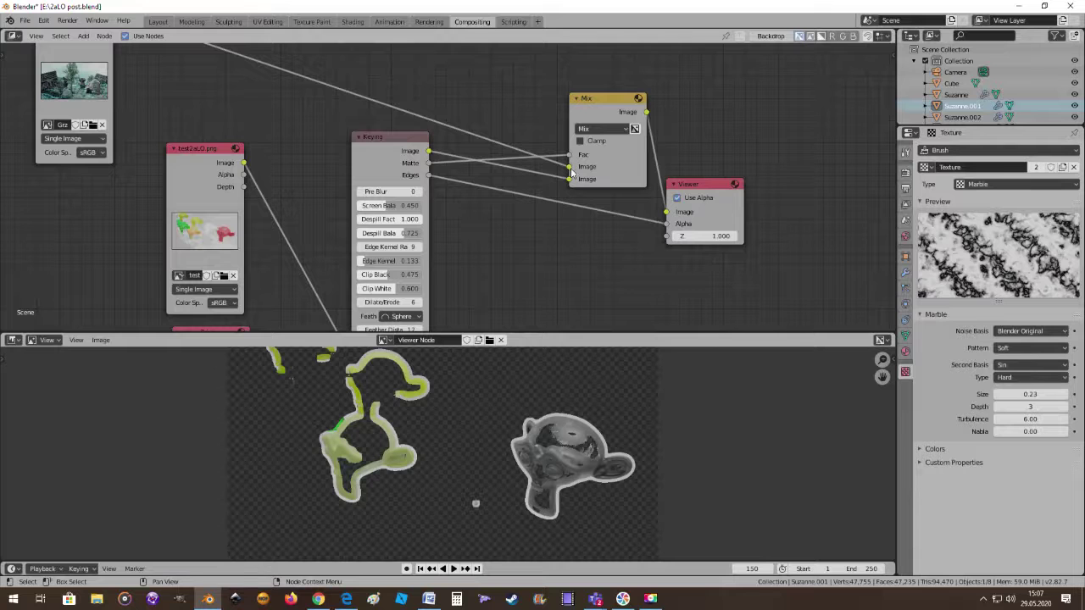
{"action": "middle_click_drag", "start_coordinate": [544, 229], "coordinate": [542, 203]}
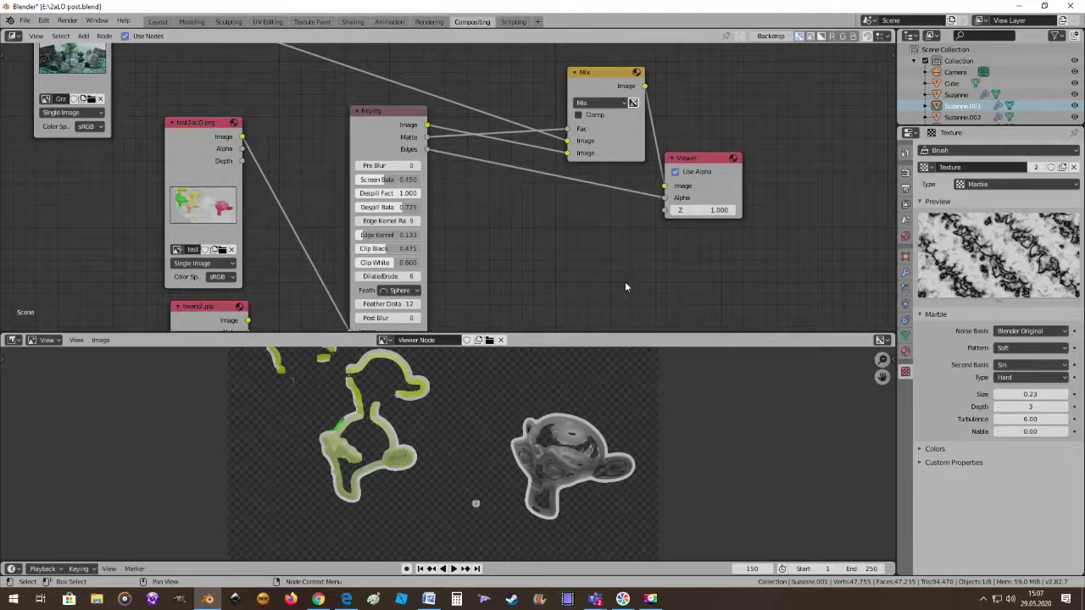
{"action": "middle_click_drag", "start_coordinate": [625, 287], "coordinate": [624, 201]}
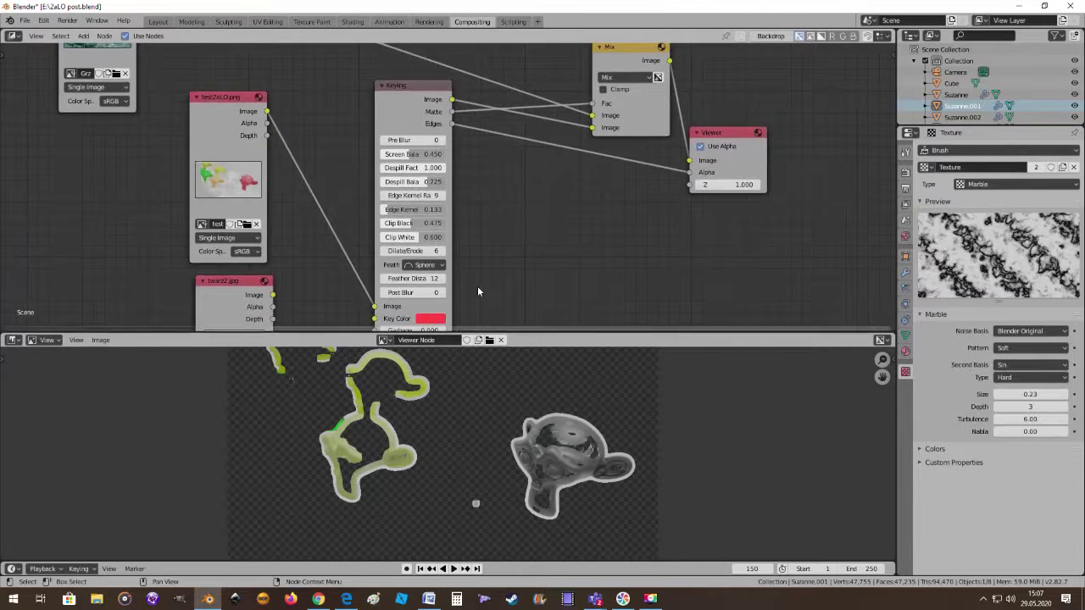
{"action": "middle_click_drag", "start_coordinate": [477, 285], "coordinate": [487, 210]}
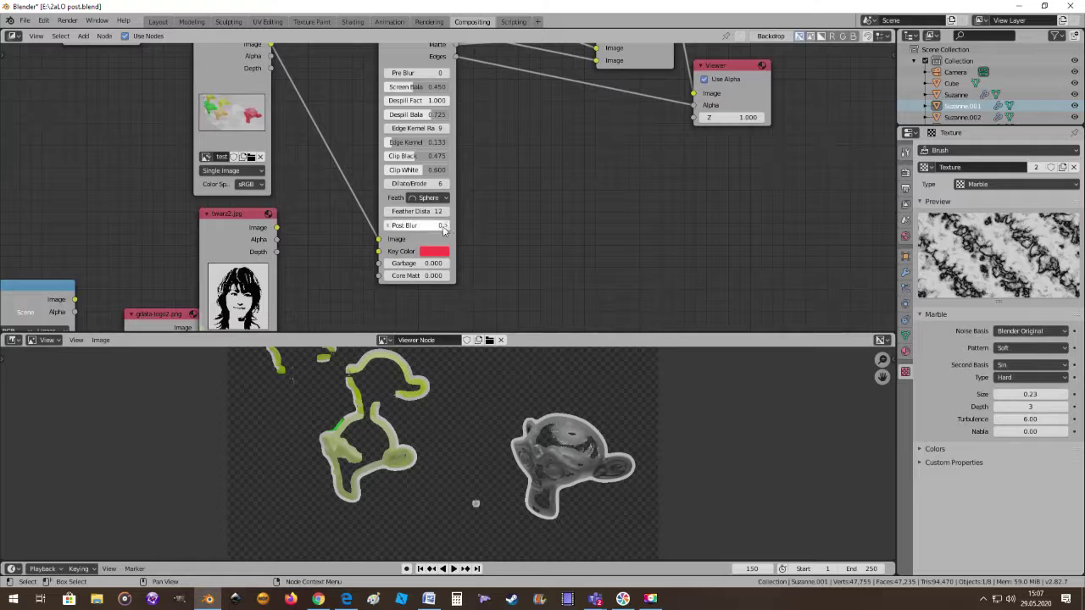
Raise Post Blur to 4 and set the Garbage matte value to 0
{"action": "left_click", "coordinate": [445, 226]}
{"action": "left_click", "coordinate": [445, 227]}
{"action": "left_click", "coordinate": [445, 226]}
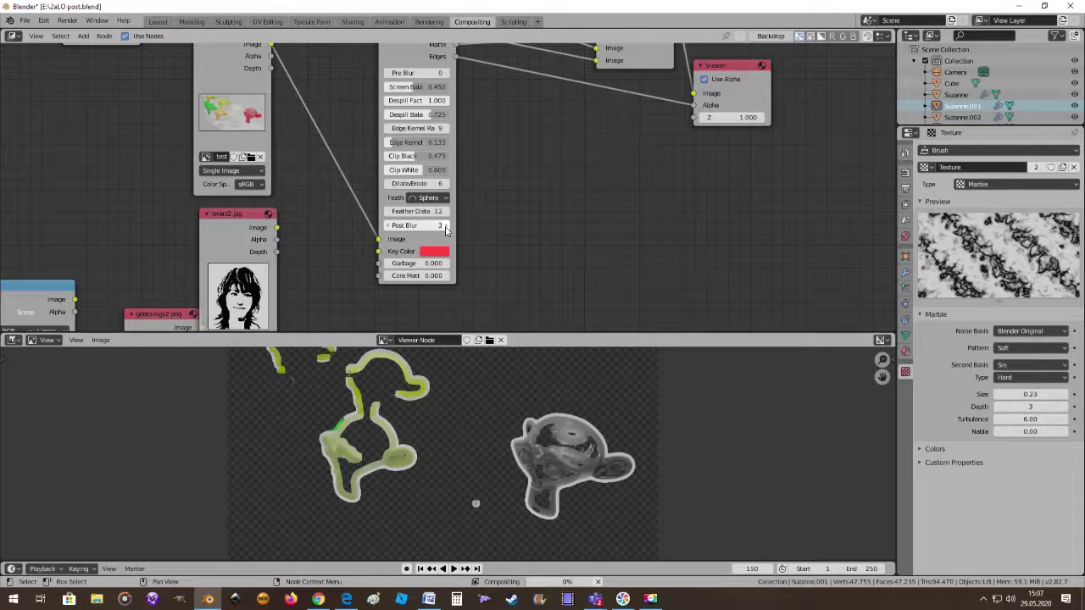
{"action": "left_click", "coordinate": [445, 226]}
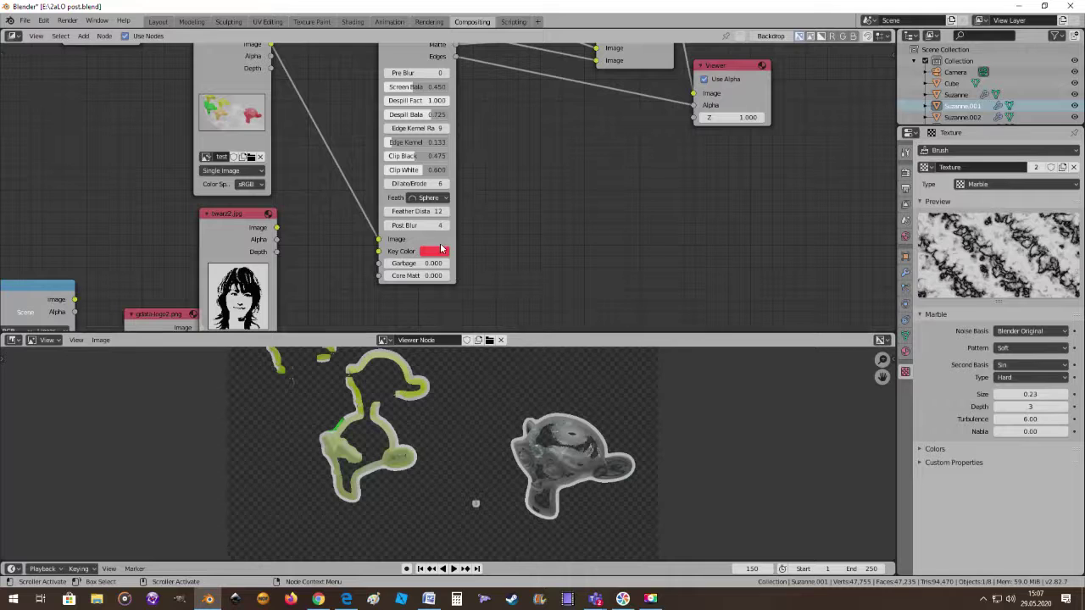
{"action": "scroll", "coordinate": [452, 264], "scroll_direction": "down", "scroll_amount": 1}
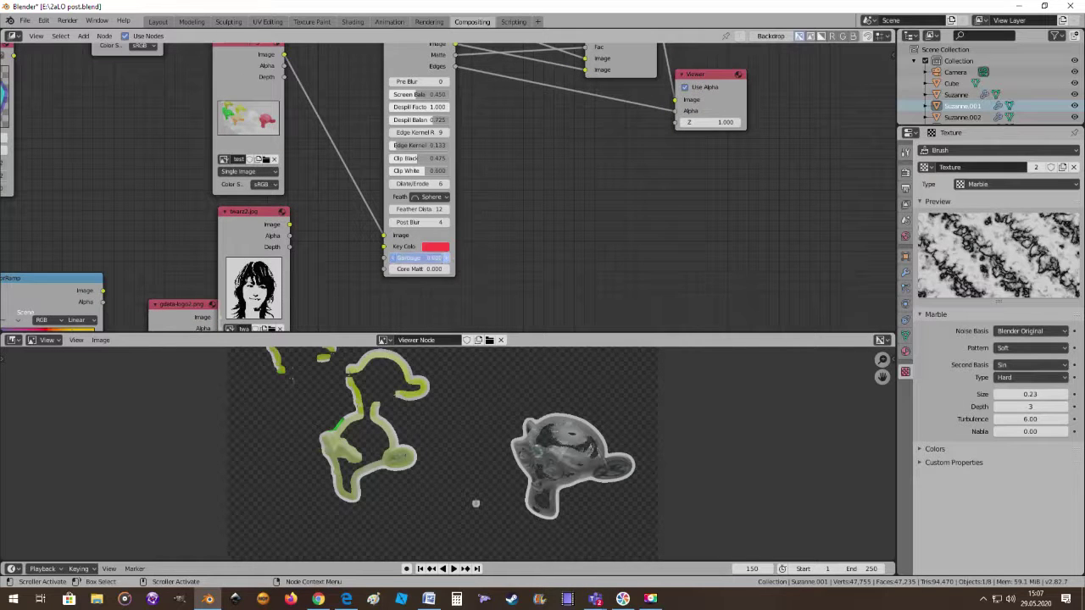
{"action": "left_click_drag", "start_coordinate": [434, 257], "coordinate": [481, 262]}
Remove the alpha link from the Viewer node
{"action": "scroll", "coordinate": [484, 268], "scroll_direction": "down", "scroll_amount": 2}
{"action": "scroll", "coordinate": [497, 254], "scroll_direction": "down", "scroll_amount": 1}
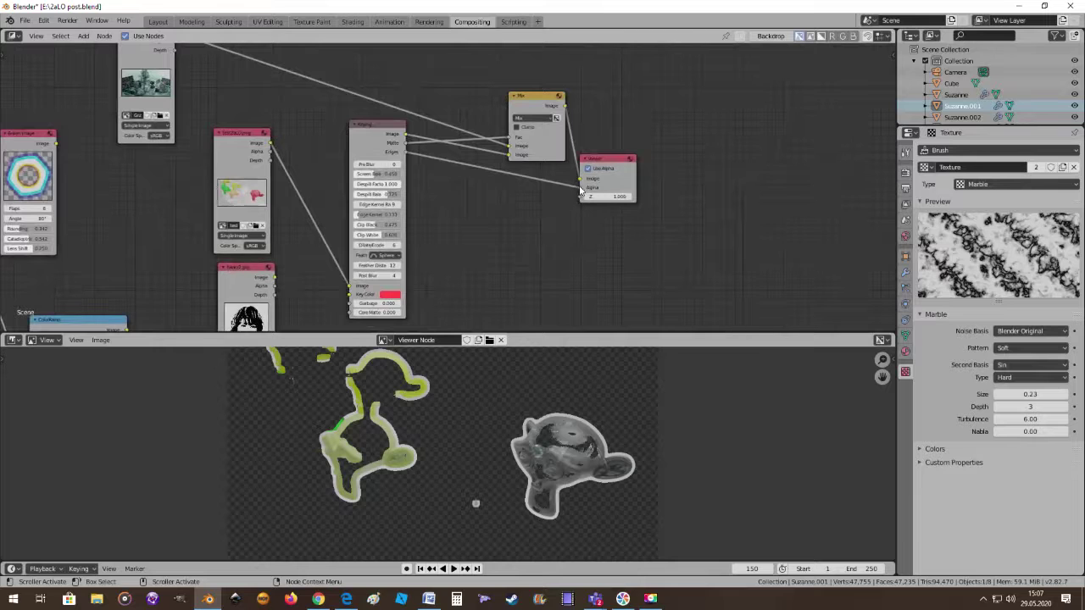
{"action": "left_click_drag", "start_coordinate": [580, 193], "coordinate": [521, 205]}
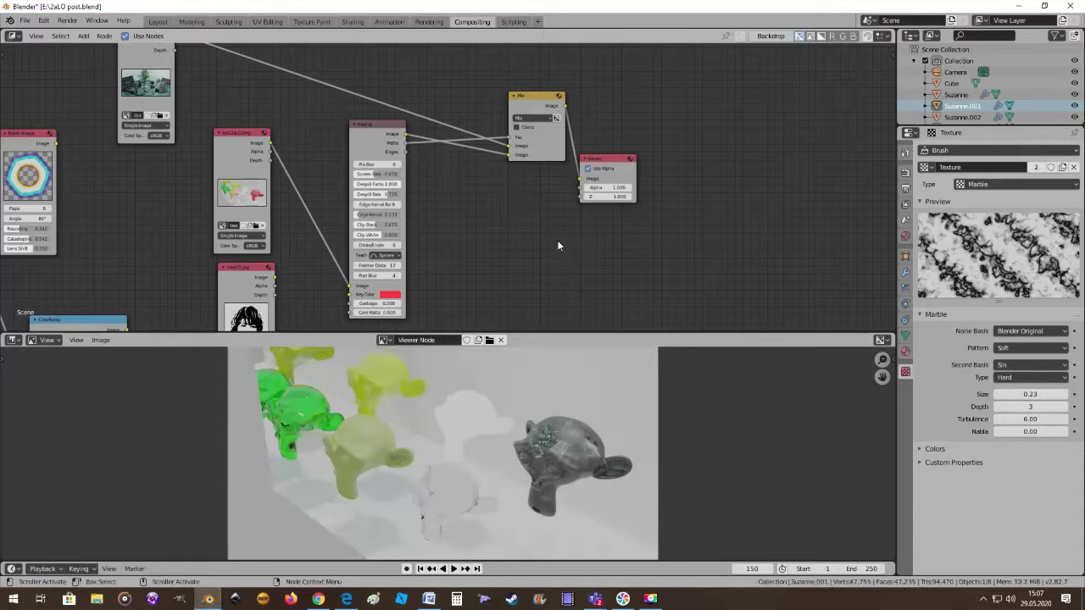
Set the Keying Edge Kernel Tolerance to 0.233 and Pre Blur to 1
{"action": "scroll", "coordinate": [548, 249], "scroll_direction": "up", "scroll_amount": 1}
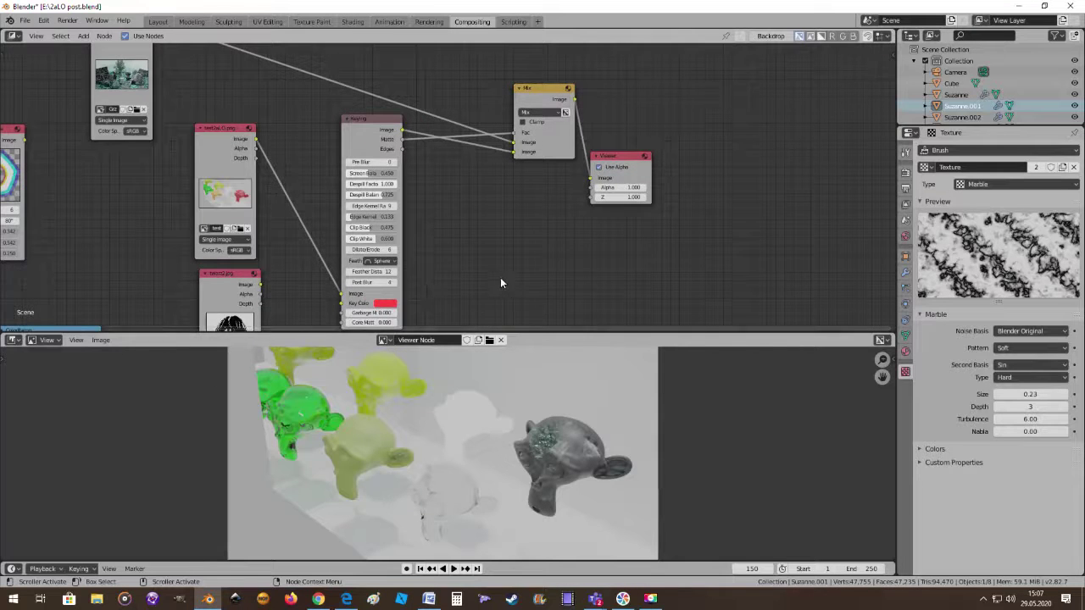
{"action": "scroll", "coordinate": [492, 275], "scroll_direction": "up", "scroll_amount": 1}
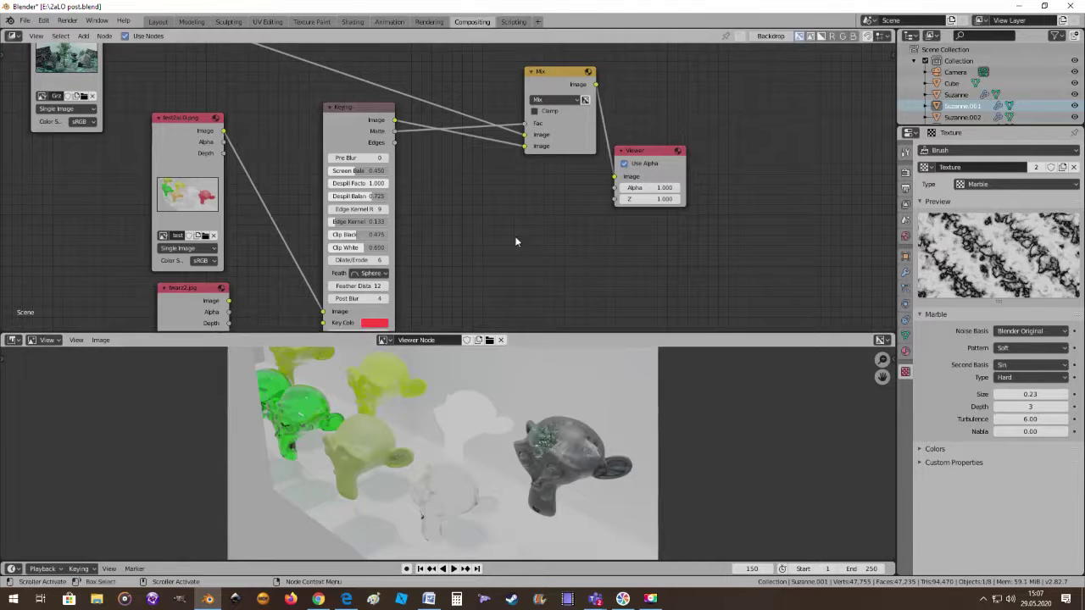
{"action": "middle_click_drag", "start_coordinate": [514, 235], "coordinate": [583, 200]}
{"action": "left_click_drag", "start_coordinate": [410, 184], "coordinate": [449, 185]}
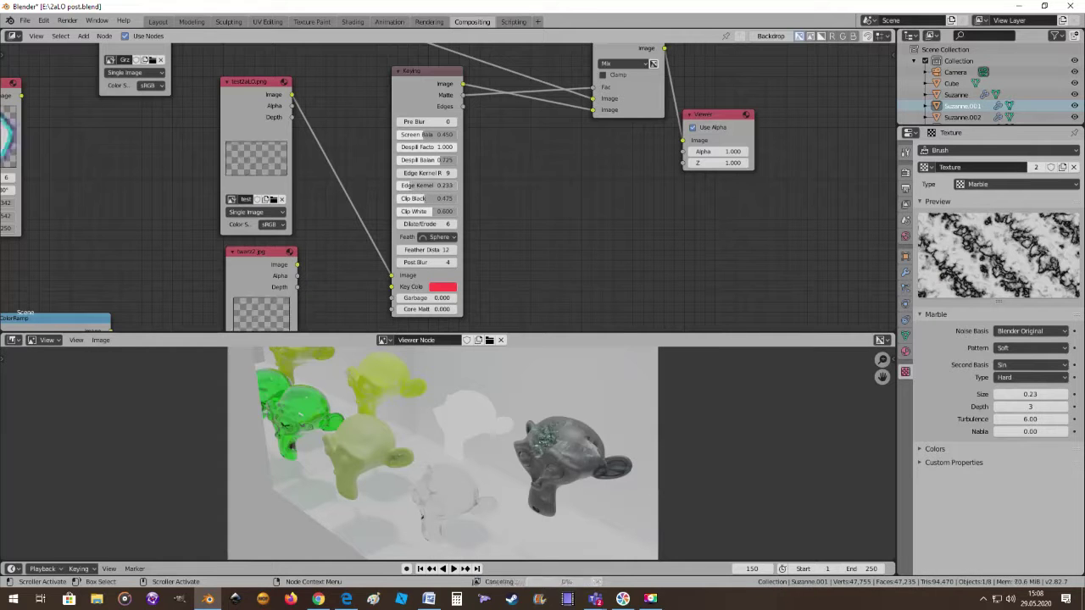
{"action": "left_click_drag", "start_coordinate": [449, 185], "coordinate": [428, 185]}
{"action": "left_click", "coordinate": [456, 123]}
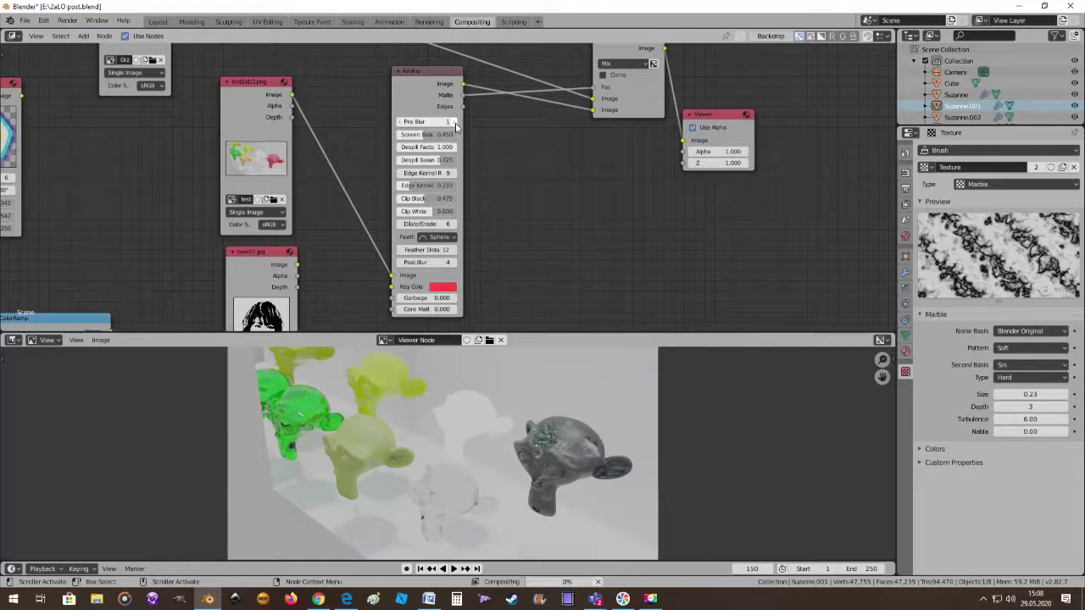
{"action": "scroll", "coordinate": [528, 258], "scroll_direction": "down", "scroll_amount": 1}
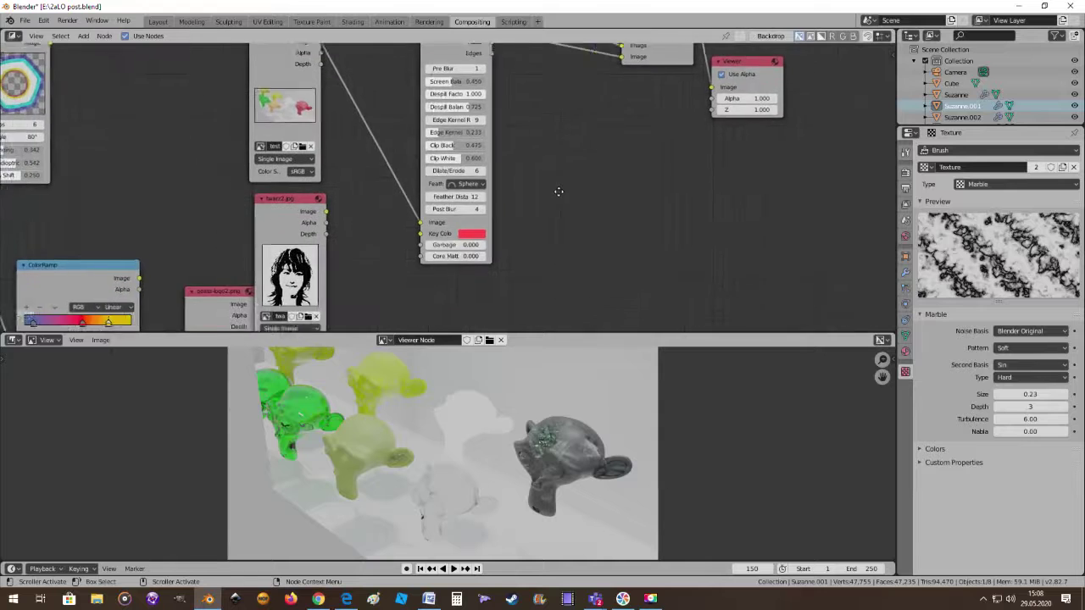
{"action": "scroll", "coordinate": [387, 219], "scroll_direction": "down", "scroll_amount": 1}
{"action": "scroll", "coordinate": [363, 233], "scroll_direction": "down", "scroll_amount": 1}
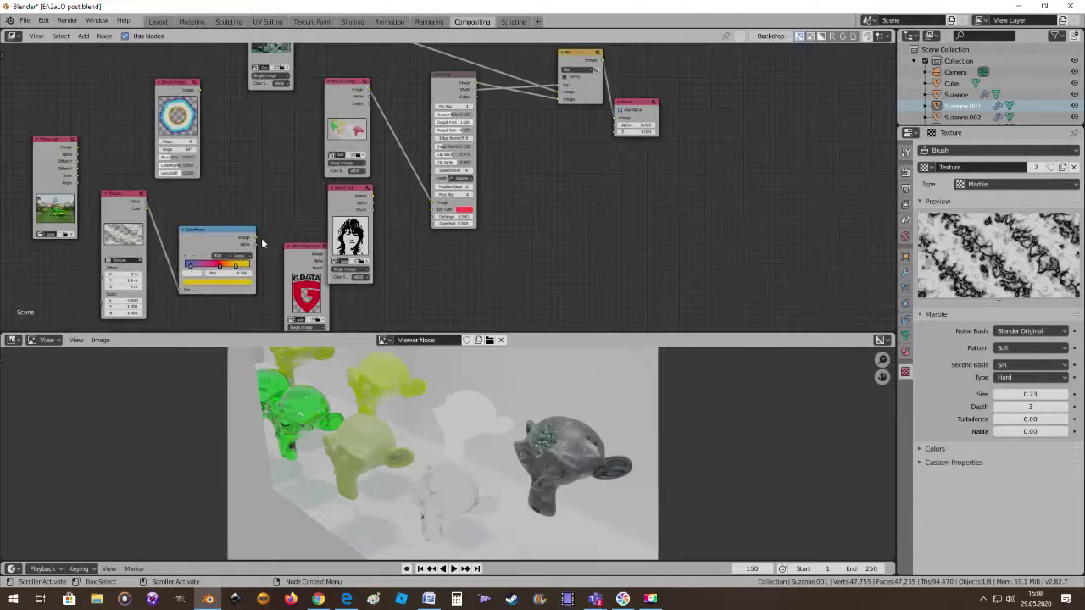
Link the ColorRamp image into the Keying node and slide the red ramp stop to 0.448
{"action": "left_click_drag", "start_coordinate": [255, 239], "coordinate": [432, 212]}
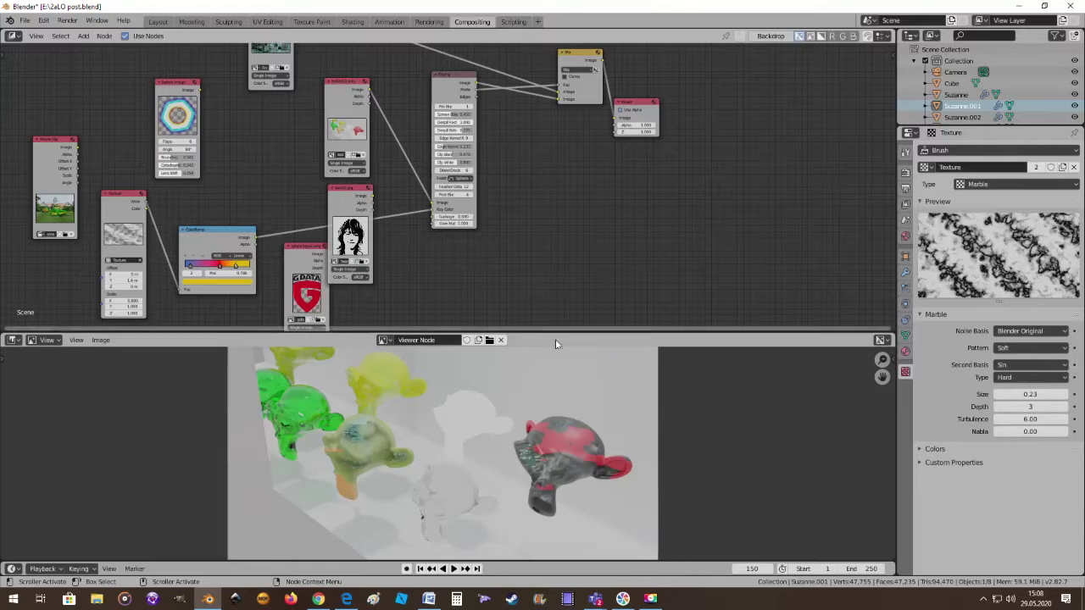
{"action": "scroll", "coordinate": [483, 433], "scroll_direction": "up", "scroll_amount": 1}
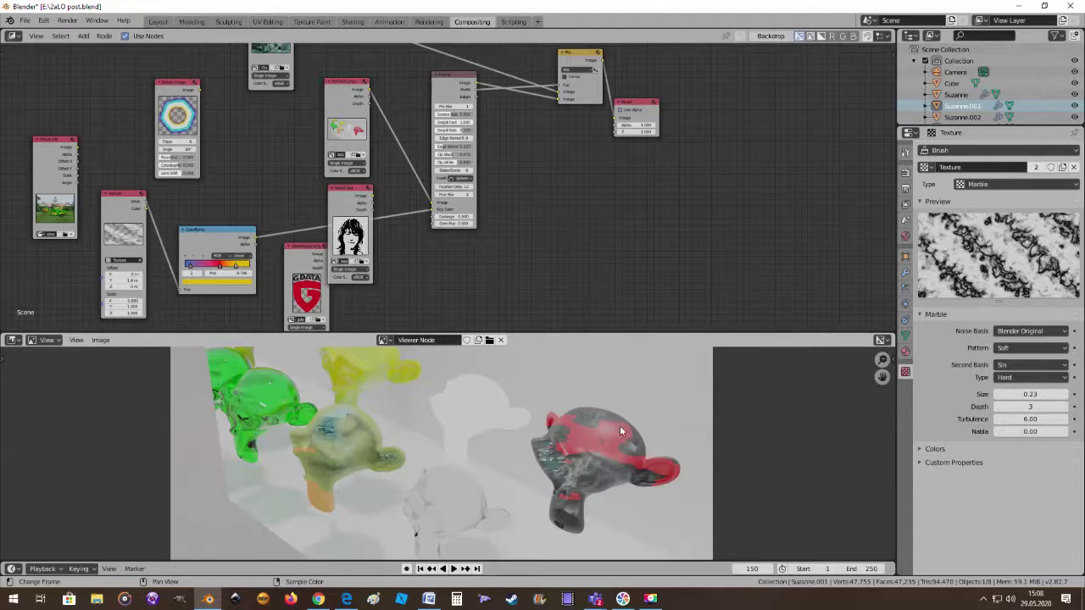
{"action": "middle_click_drag", "start_coordinate": [501, 276], "coordinate": [489, 278]}
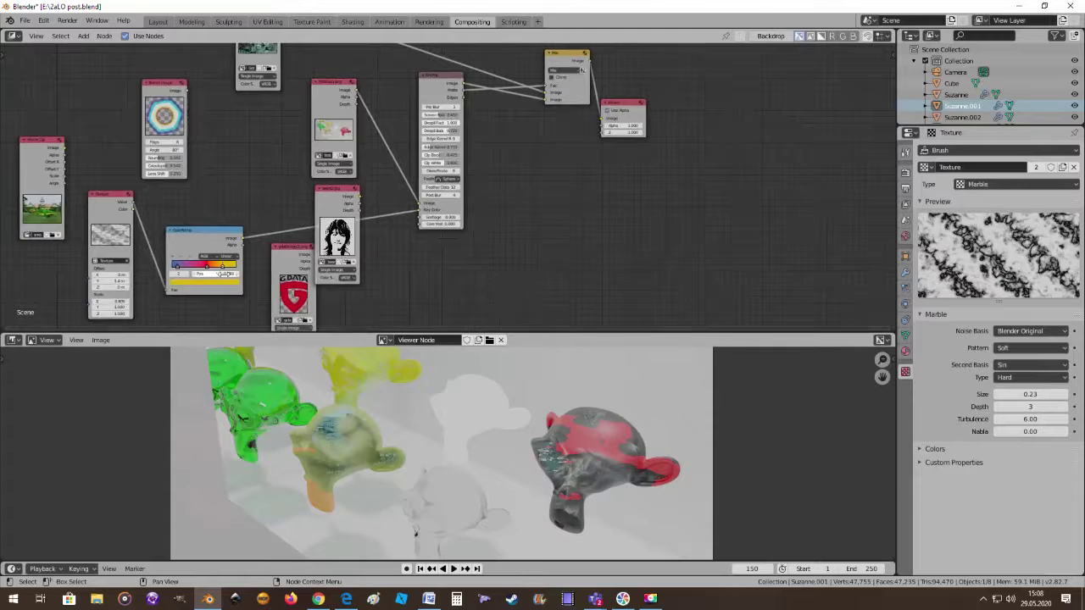
{"action": "left_click_drag", "start_coordinate": [225, 272], "coordinate": [234, 271]}
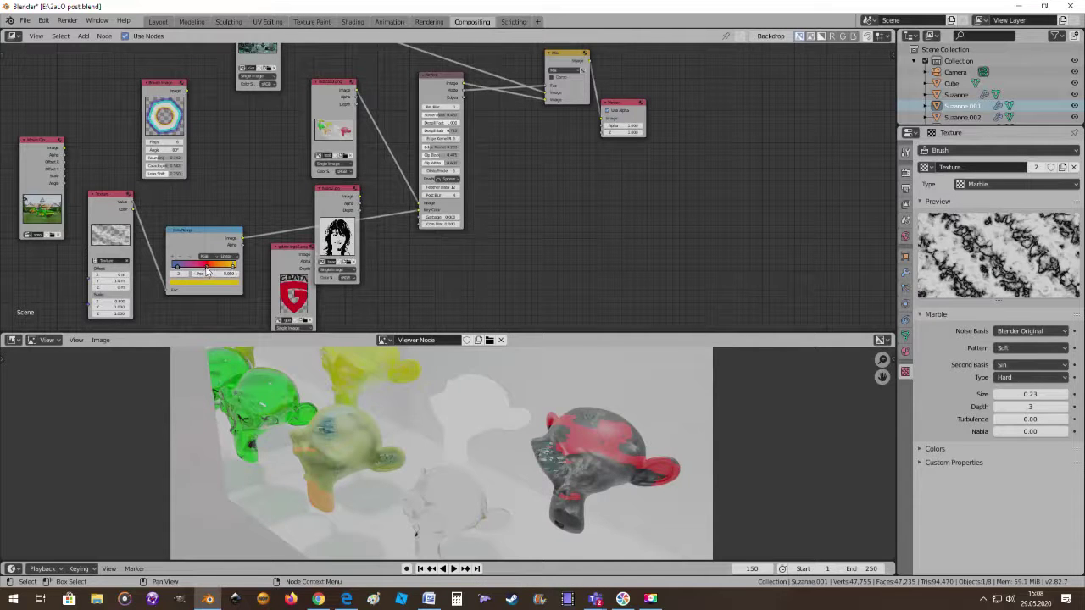
{"action": "left_click", "coordinate": [206, 272]}
{"action": "scroll", "coordinate": [461, 276], "scroll_direction": "up", "scroll_amount": 1}
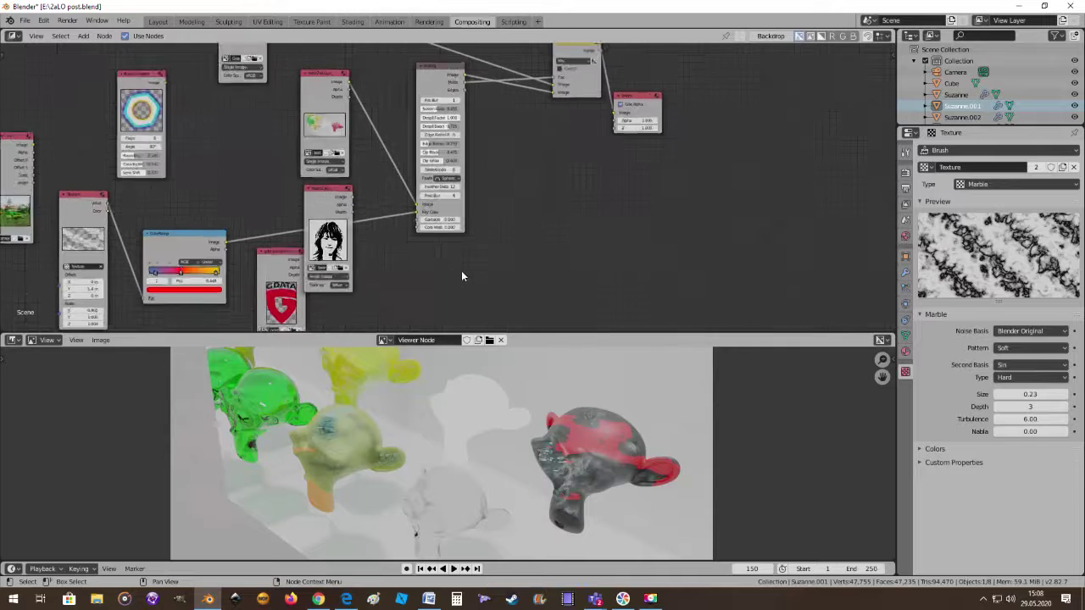
{"action": "scroll", "coordinate": [461, 277], "scroll_direction": "up", "scroll_amount": 1}
{"action": "scroll", "coordinate": [482, 264], "scroll_direction": "up", "scroll_amount": 1}
{"action": "scroll", "coordinate": [430, 249], "scroll_direction": "up", "scroll_amount": 1}
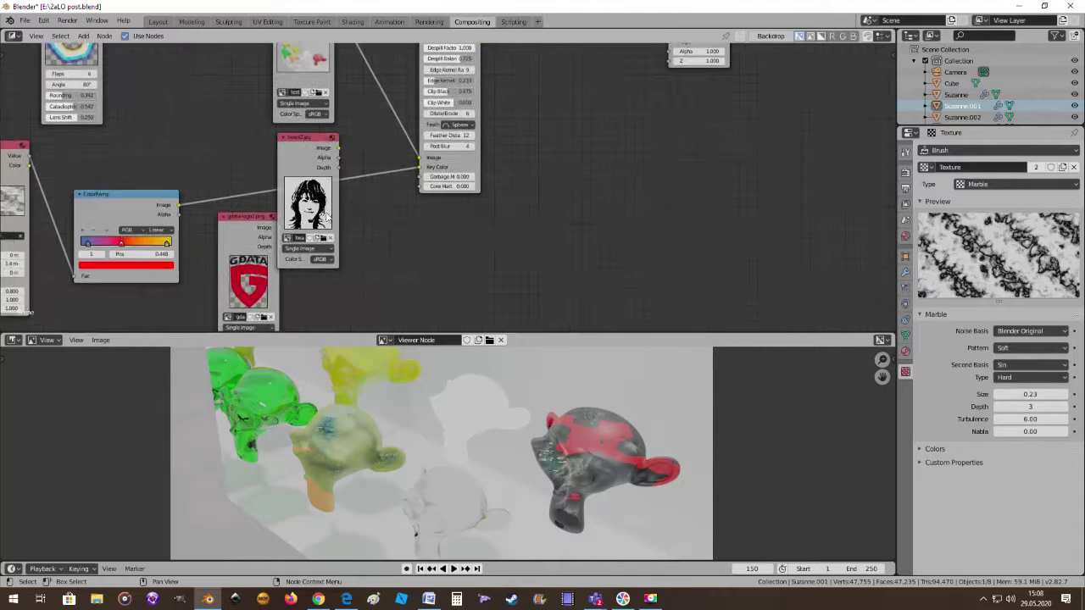
Move the G DATA and portrait image nodes lower, then reframe on the Keying and Mix nodes
{"action": "left_click_drag", "start_coordinate": [243, 222], "coordinate": [219, 260]}
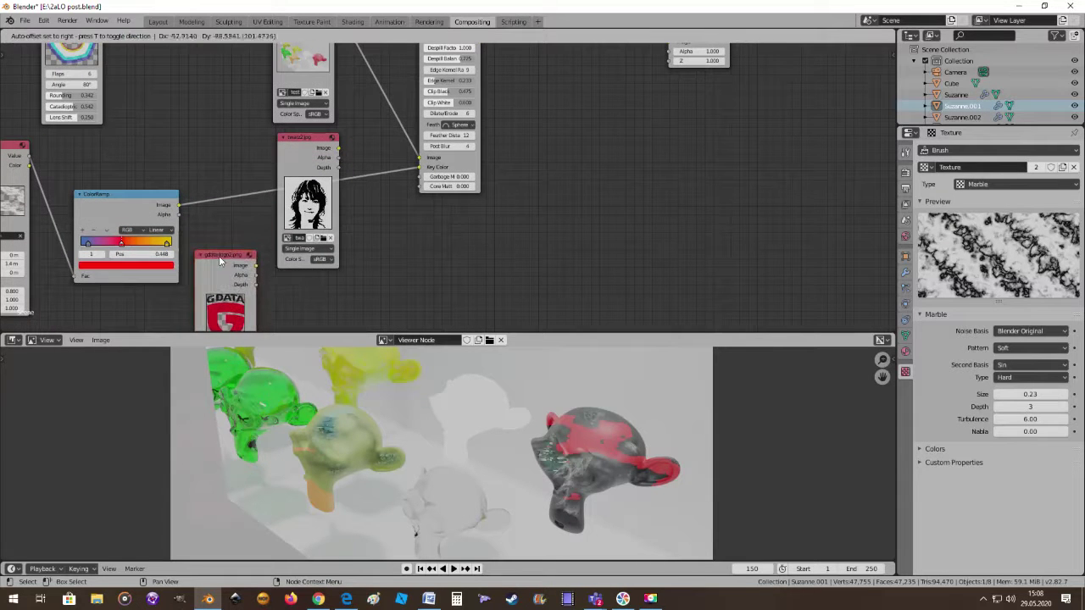
{"action": "mouse_move", "coordinate": [311, 142]}
{"action": "left_mouse_down"}
{"action": "mouse_move", "coordinate": [346, 234]}
{"action": "mouse_move", "coordinate": [422, 177]}
{"action": "left_mouse_up"}
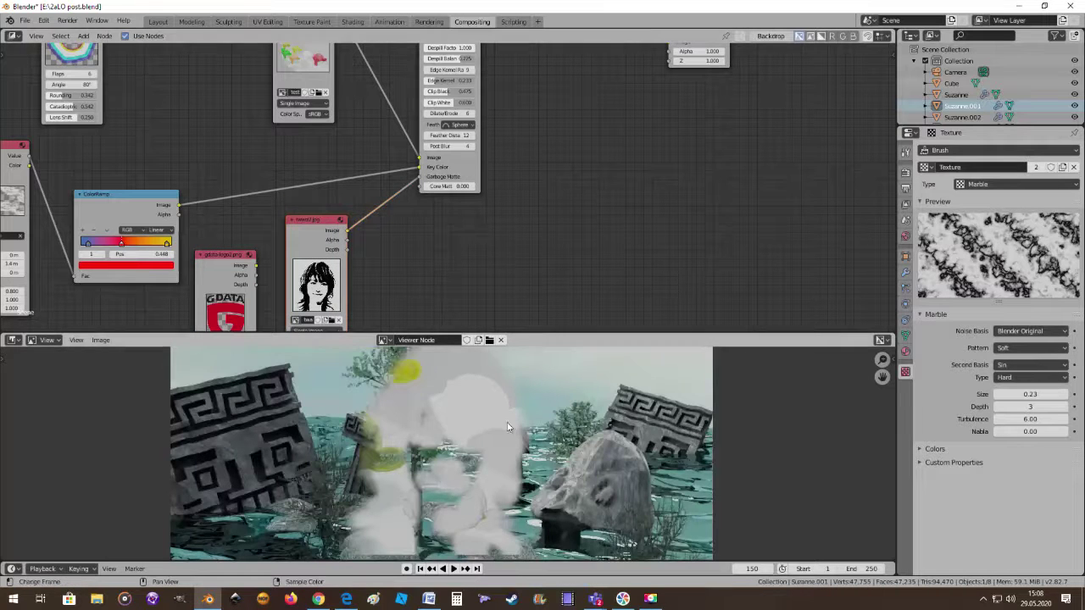
{"action": "scroll", "coordinate": [506, 438], "scroll_direction": "up", "scroll_amount": 1}
{"action": "scroll", "coordinate": [491, 267], "scroll_direction": "down", "scroll_amount": 2}
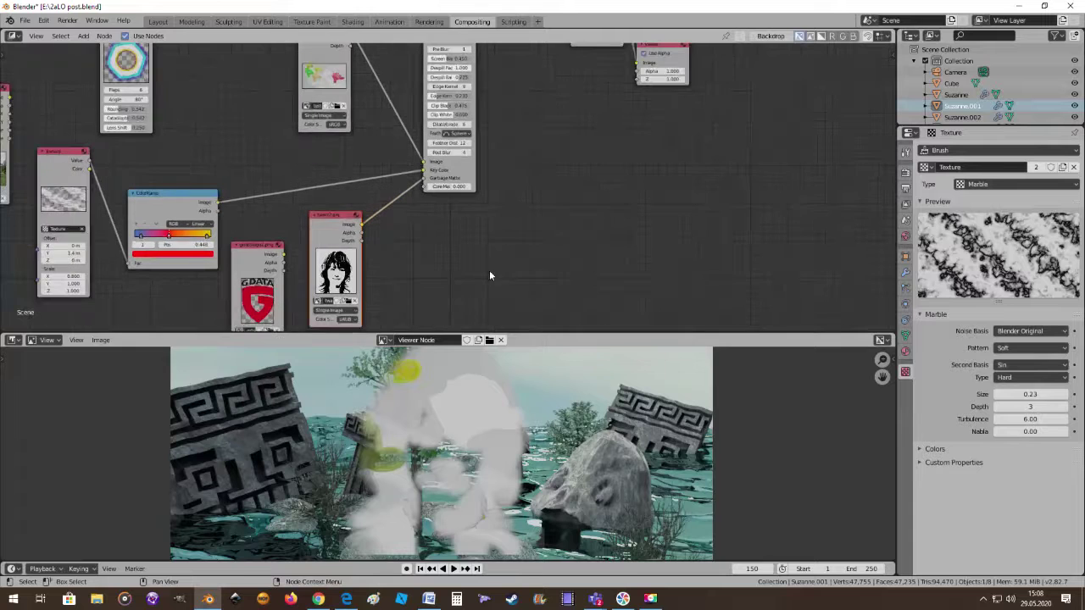
{"action": "scroll", "coordinate": [461, 424], "scroll_direction": "up", "scroll_amount": 1}
{"action": "scroll", "coordinate": [481, 287], "scroll_direction": "down", "scroll_amount": 1}
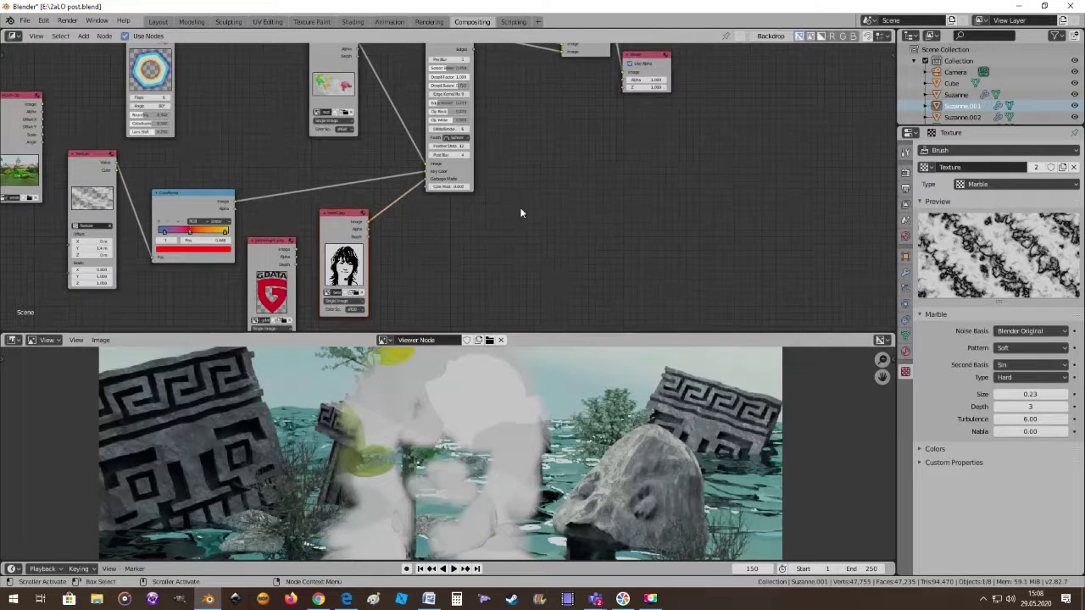
{"action": "mouse_move", "coordinate": [519, 207]}
{"action": "middle_mouse_down"}
{"action": "mouse_move", "coordinate": [467, 273]}
{"action": "mouse_move", "coordinate": [480, 225]}
{"action": "mouse_move", "coordinate": [475, 273]}
{"action": "mouse_move", "coordinate": [497, 243]}
{"action": "middle_mouse_up"}
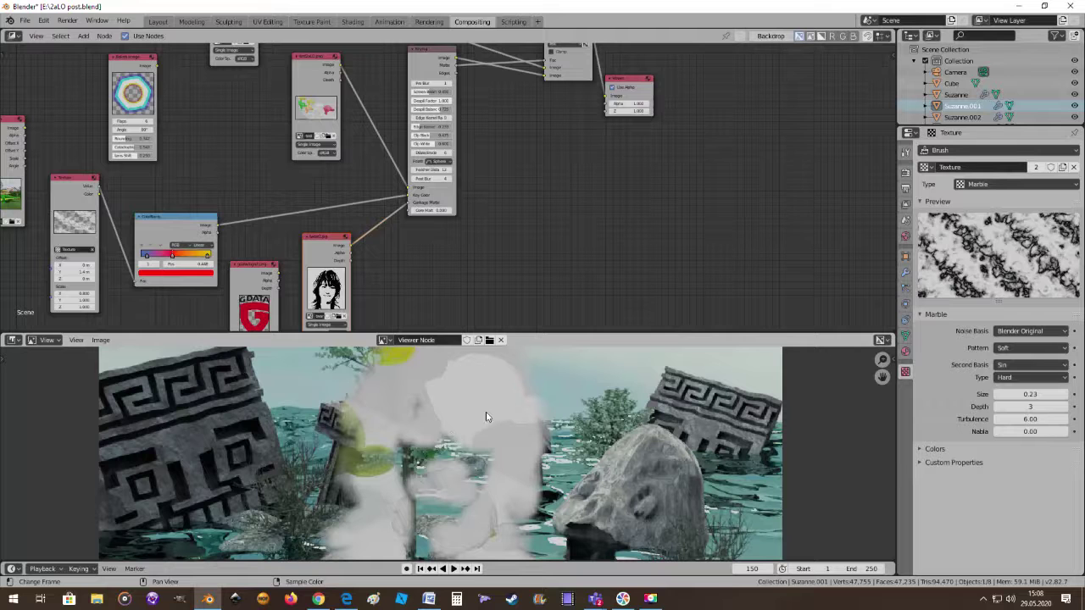
{"action": "middle_click_drag", "start_coordinate": [481, 148], "coordinate": [450, 222]}
{"action": "scroll", "coordinate": [450, 222], "scroll_direction": "up", "scroll_amount": 1}
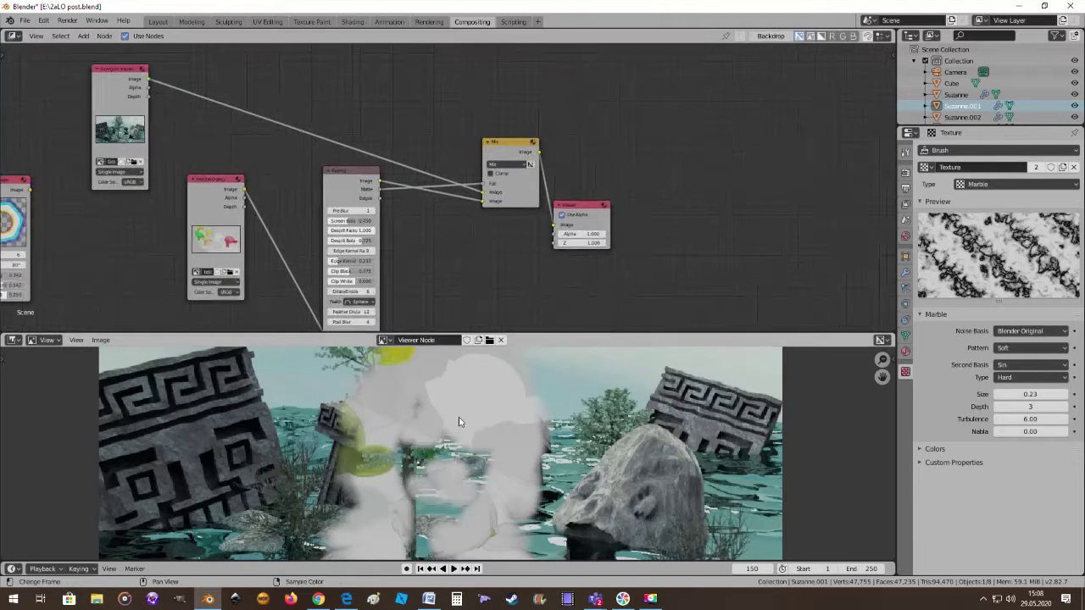
{"action": "scroll", "coordinate": [371, 215], "scroll_direction": "up", "scroll_amount": 1}
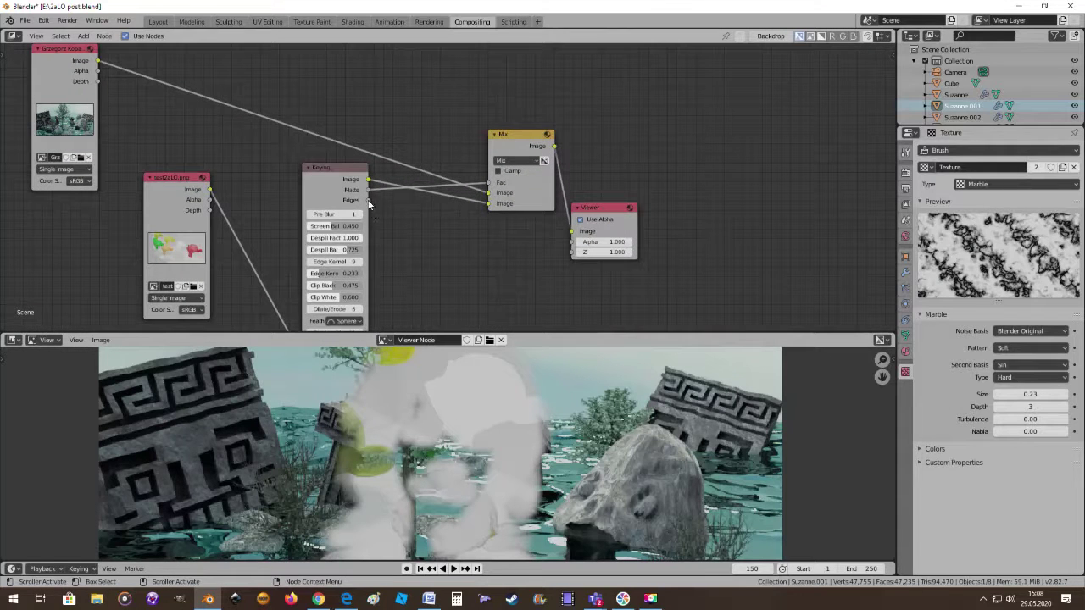
Connect Keying Edges to the Mix Fac input and relink the Keying image output into Mix
{"action": "left_click_drag", "start_coordinate": [368, 204], "coordinate": [491, 184]}
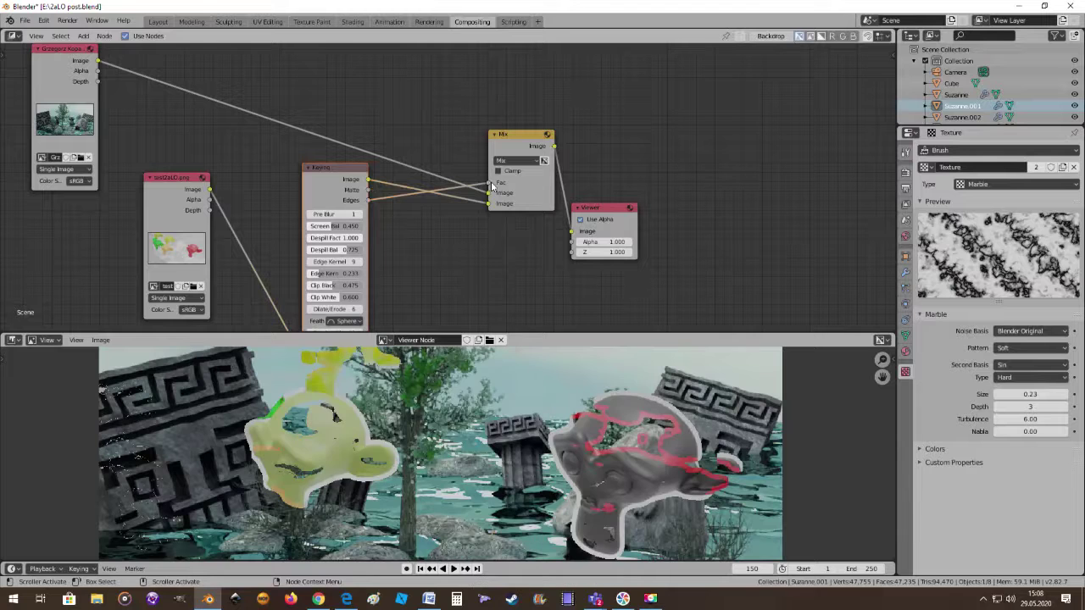
{"action": "scroll", "coordinate": [536, 420], "scroll_direction": "down", "scroll_amount": 3}
{"action": "scroll", "coordinate": [536, 419], "scroll_direction": "down", "scroll_amount": 2}
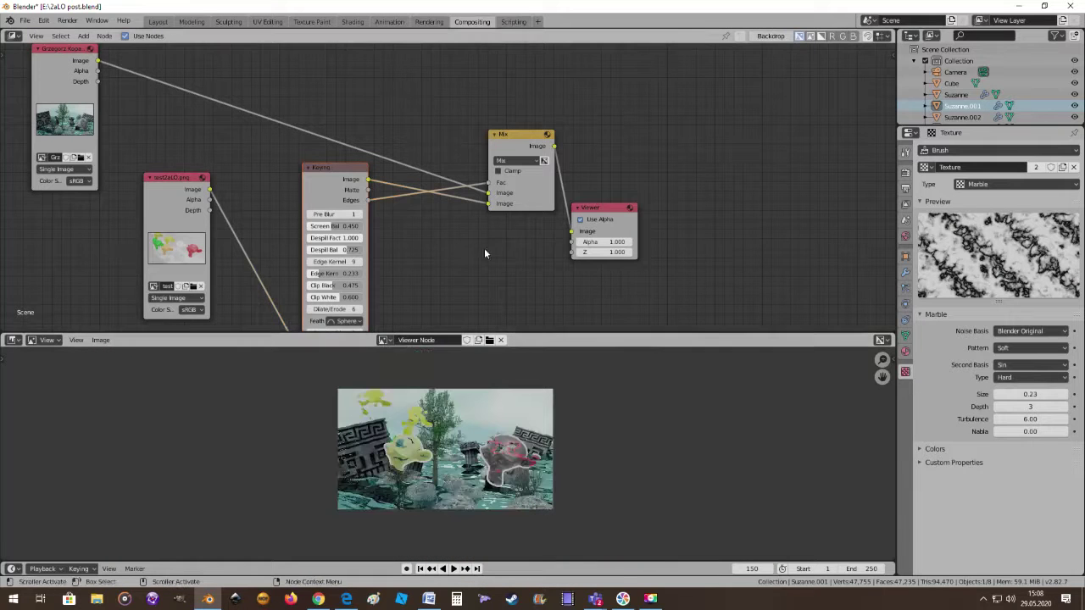
{"action": "scroll", "coordinate": [484, 248], "scroll_direction": "up", "scroll_amount": 1}
{"action": "mouse_move", "coordinate": [440, 249]}
{"action": "middle_mouse_down"}
{"action": "mouse_move", "coordinate": [514, 126]}
{"action": "mouse_move", "coordinate": [569, 125]}
{"action": "mouse_move", "coordinate": [562, 138]}
{"action": "mouse_move", "coordinate": [528, 109]}
{"action": "mouse_move", "coordinate": [497, 218]}
{"action": "mouse_move", "coordinate": [491, 211]}
{"action": "middle_mouse_up"}
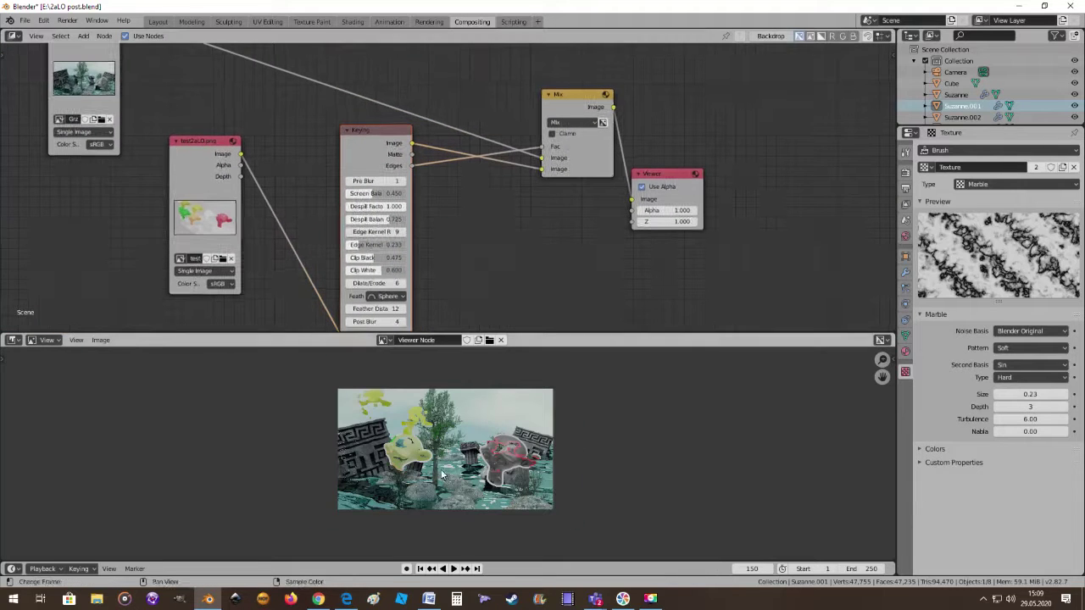
{"action": "scroll", "coordinate": [447, 473], "scroll_direction": "up", "scroll_amount": 2}
{"action": "scroll", "coordinate": [472, 419], "scroll_direction": "up", "scroll_amount": 1}
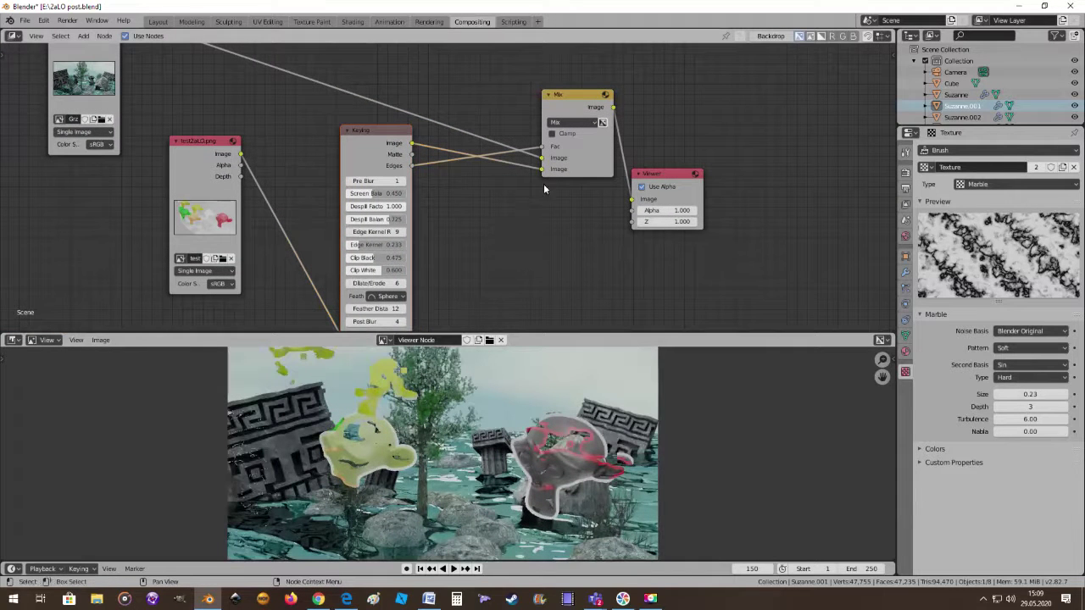
{"action": "left_click_drag", "start_coordinate": [413, 154], "coordinate": [543, 147]}
{"action": "left_click_drag", "start_coordinate": [413, 158], "coordinate": [459, 155]}
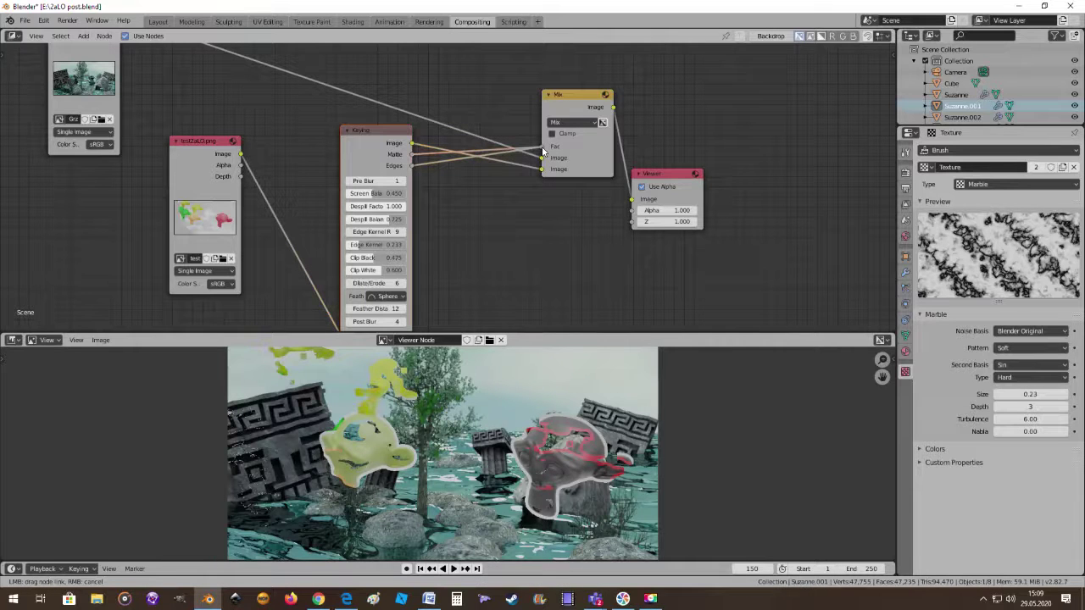
{"action": "left_click_drag", "start_coordinate": [543, 150], "coordinate": [544, 153]}
{"action": "mouse_move", "coordinate": [494, 266]}
{"action": "middle_mouse_down"}
{"action": "mouse_move", "coordinate": [503, 173]}
{"action": "mouse_move", "coordinate": [533, 229]}
{"action": "middle_mouse_up"}
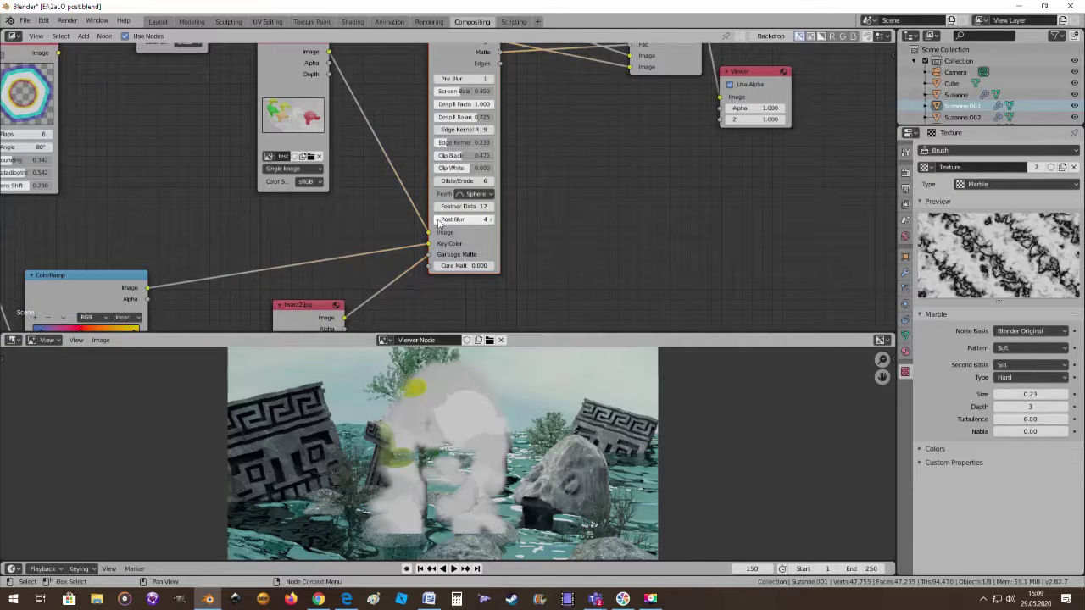
{"action": "left_click", "coordinate": [438, 222]}
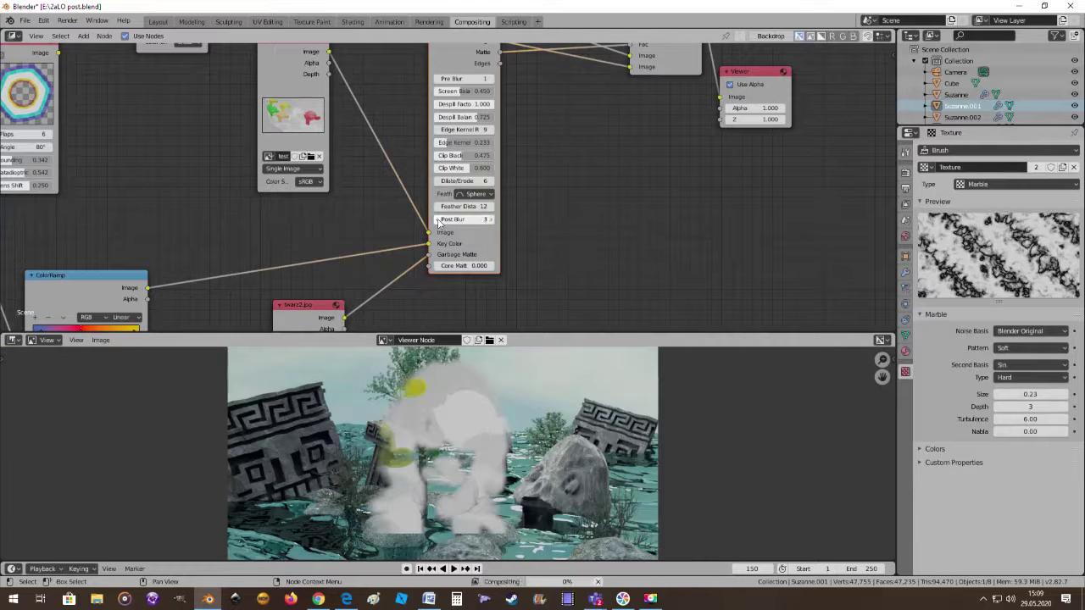
{"action": "left_click", "coordinate": [493, 223]}
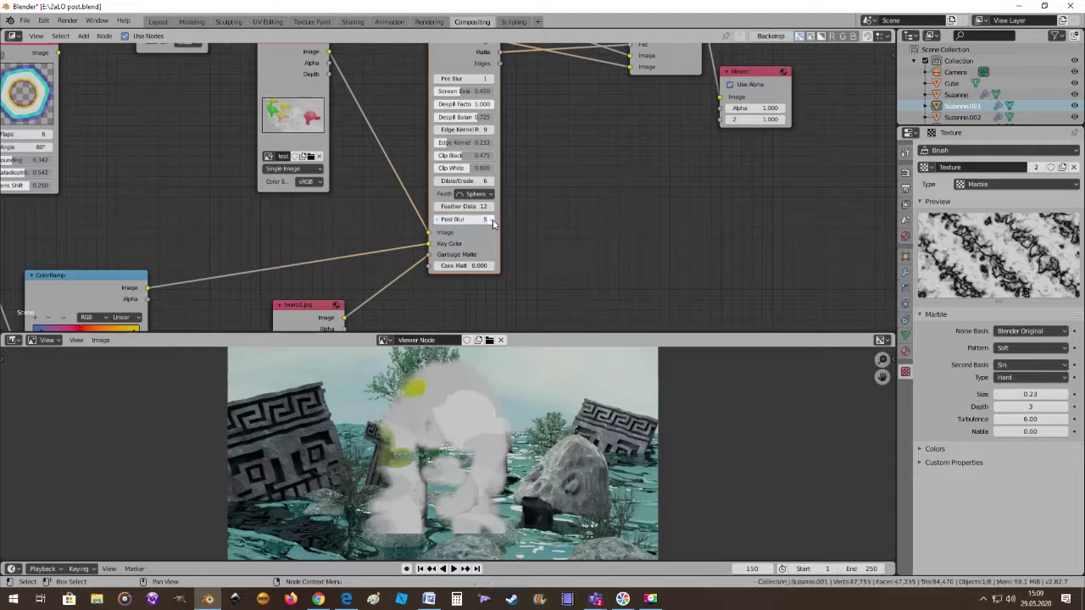
{"action": "middle_click_drag", "start_coordinate": [519, 232], "coordinate": [512, 272]}
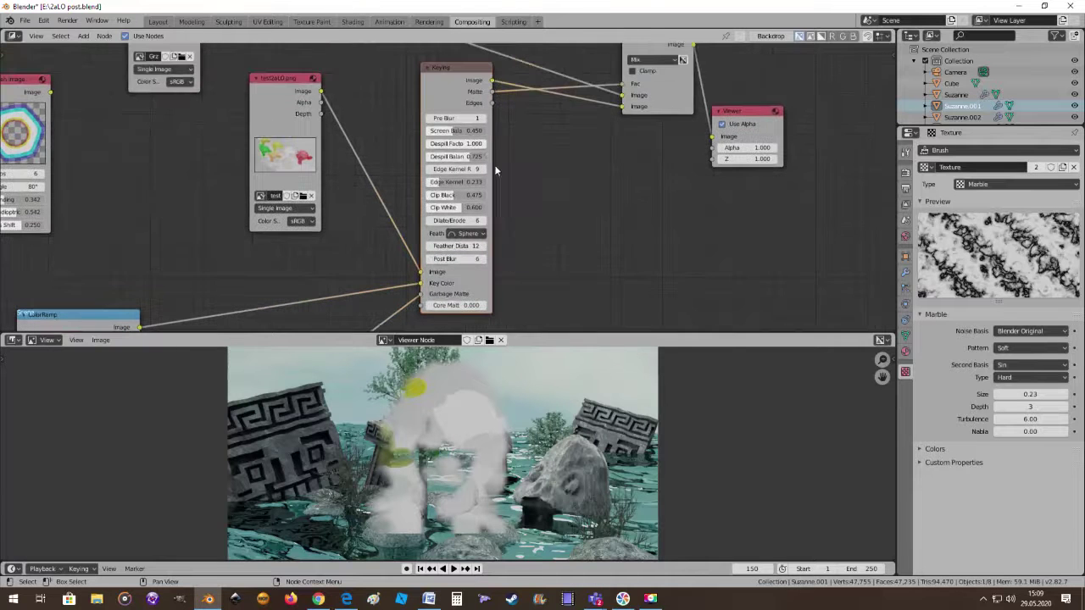
{"action": "left_click", "coordinate": [432, 119]}
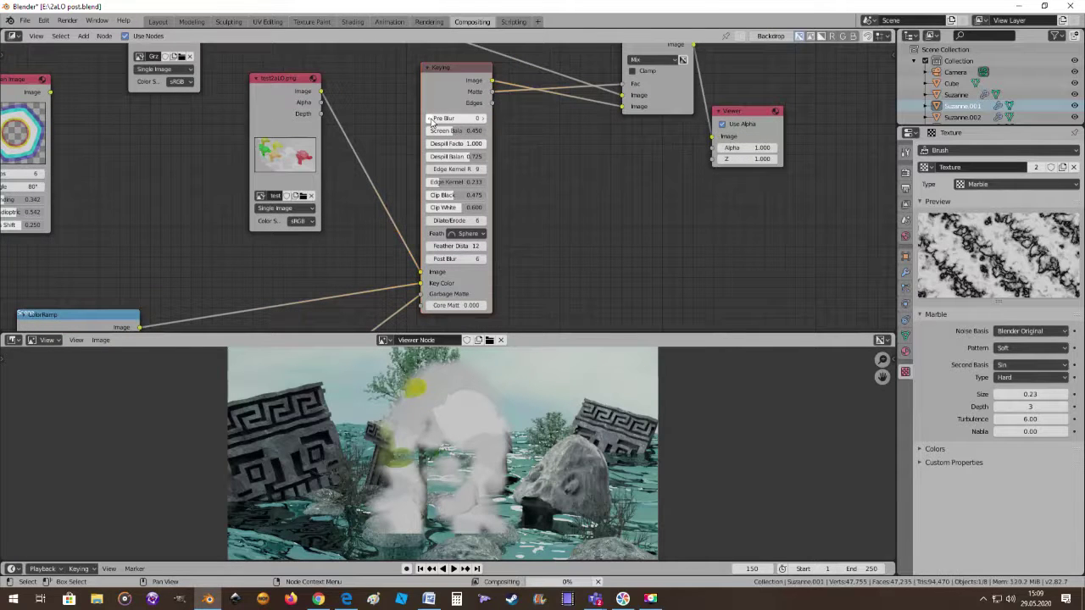
{"action": "left_click", "coordinate": [483, 119]}
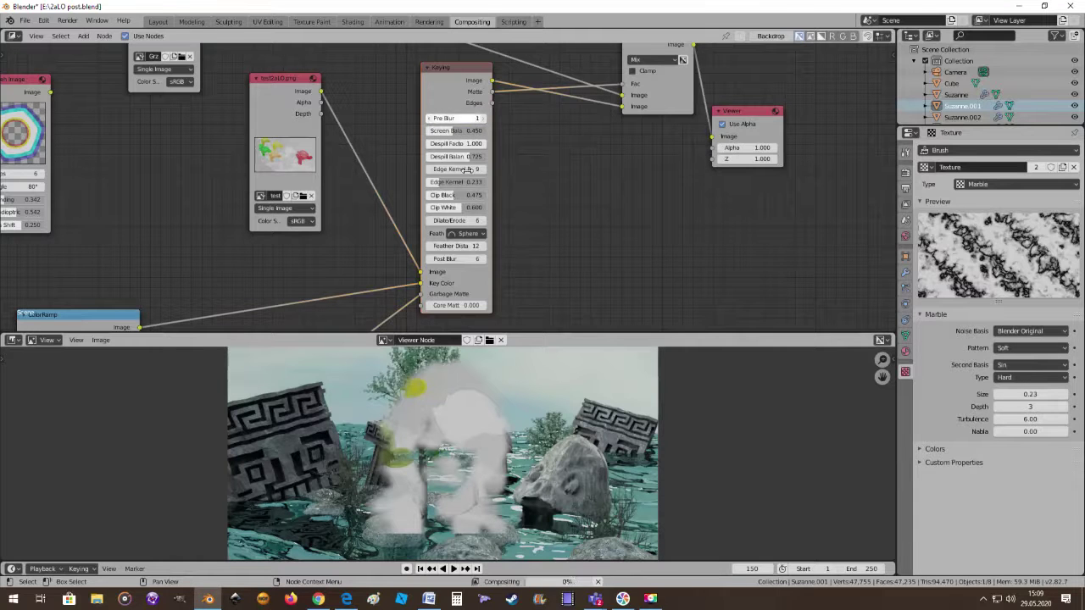
Remove the old Garbage Matte link and plug the G DATA swarz2.jpg image into Keying's Garbage Matte
{"action": "middle_click_drag", "start_coordinate": [534, 229], "coordinate": [565, 130]}
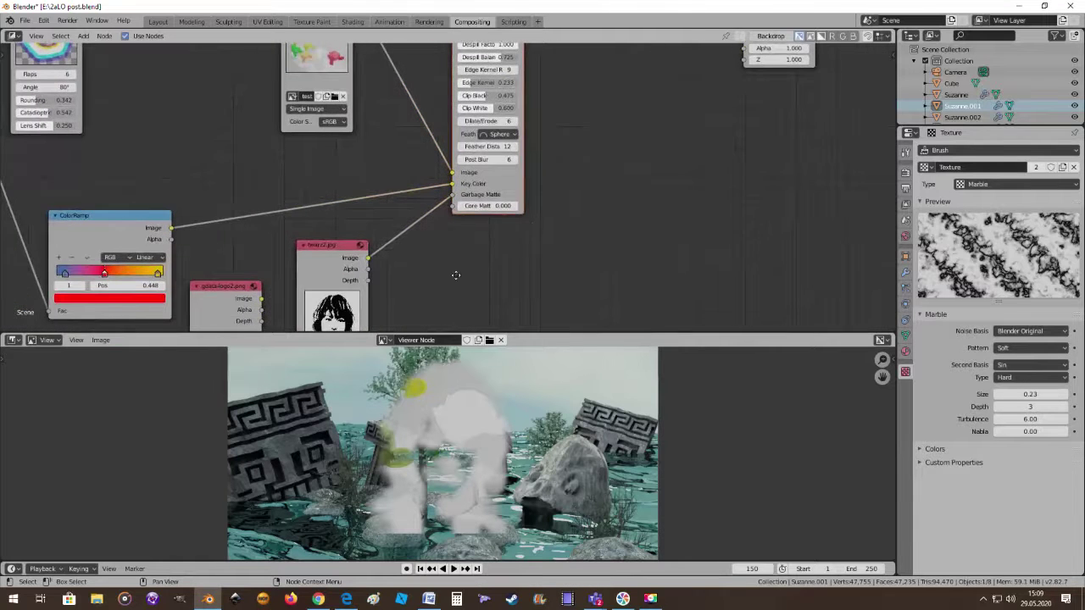
{"action": "mouse_move", "coordinate": [455, 274]}
{"action": "middle_mouse_down"}
{"action": "mouse_move", "coordinate": [416, 254]}
{"action": "mouse_move", "coordinate": [420, 210]}
{"action": "middle_mouse_up"}
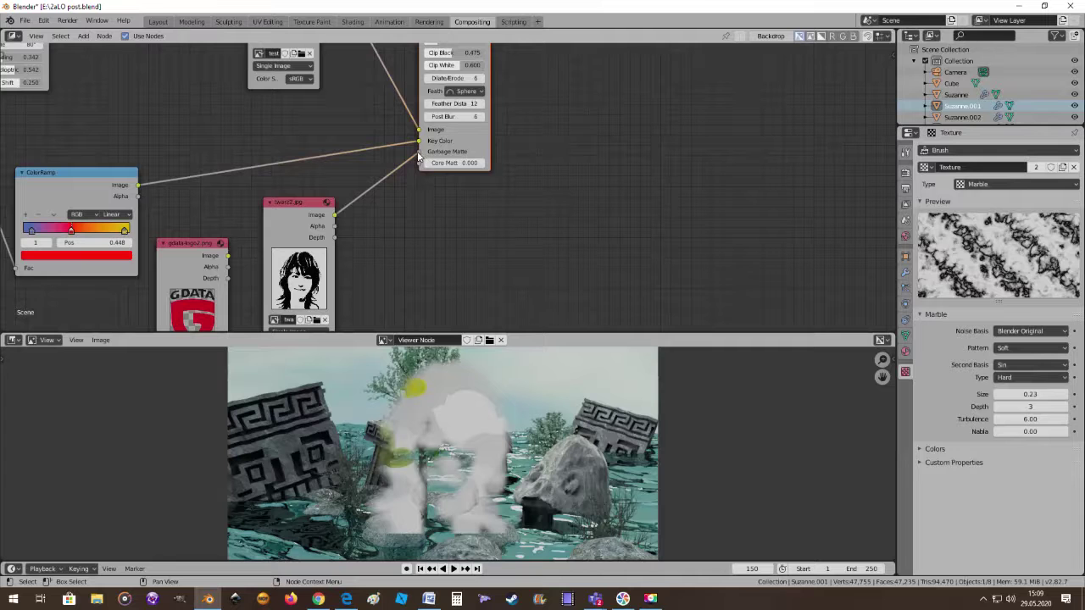
{"action": "mouse_move", "coordinate": [417, 156]}
{"action": "left_mouse_down"}
{"action": "mouse_move", "coordinate": [394, 170]}
{"action": "mouse_move", "coordinate": [420, 164]}
{"action": "left_mouse_up"}
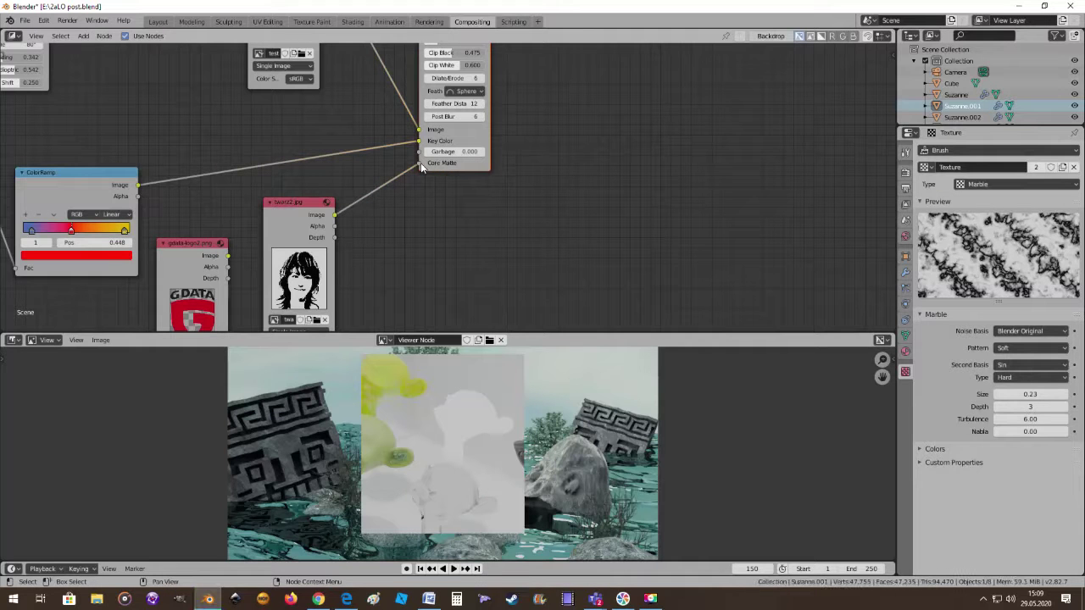
{"action": "mouse_move", "coordinate": [524, 252]}
{"action": "middle_mouse_down"}
{"action": "mouse_move", "coordinate": [477, 230]}
{"action": "mouse_move", "coordinate": [495, 266]}
{"action": "middle_mouse_up"}
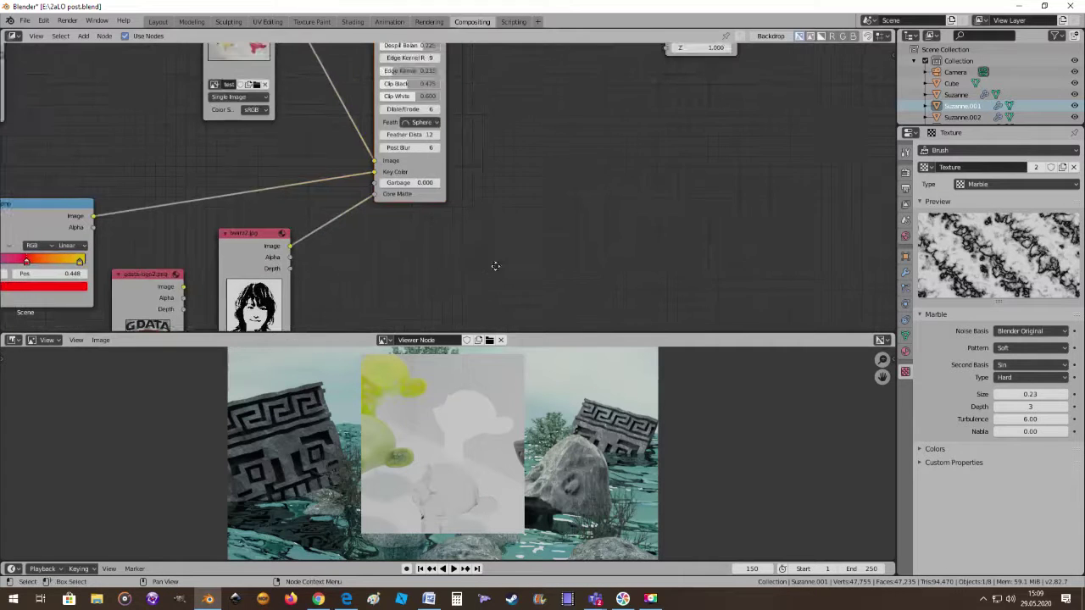
{"action": "scroll", "coordinate": [412, 232], "scroll_direction": "down", "scroll_amount": 2}
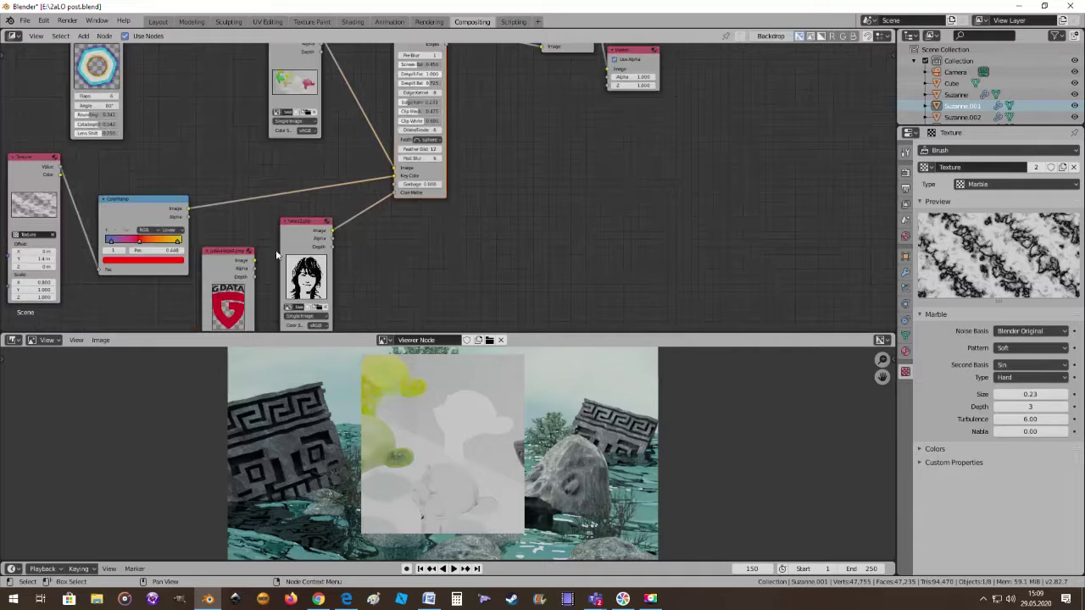
{"action": "left_click_drag", "start_coordinate": [253, 266], "coordinate": [384, 180]}
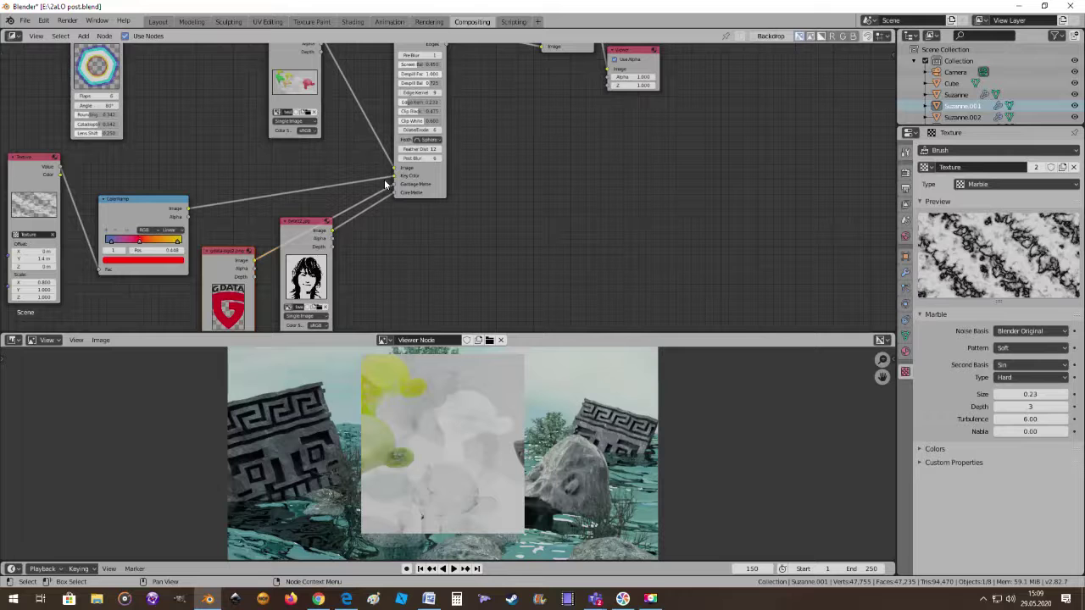
Move the Keying node down and to the right
{"action": "middle_click_drag", "start_coordinate": [505, 195], "coordinate": [491, 278]}
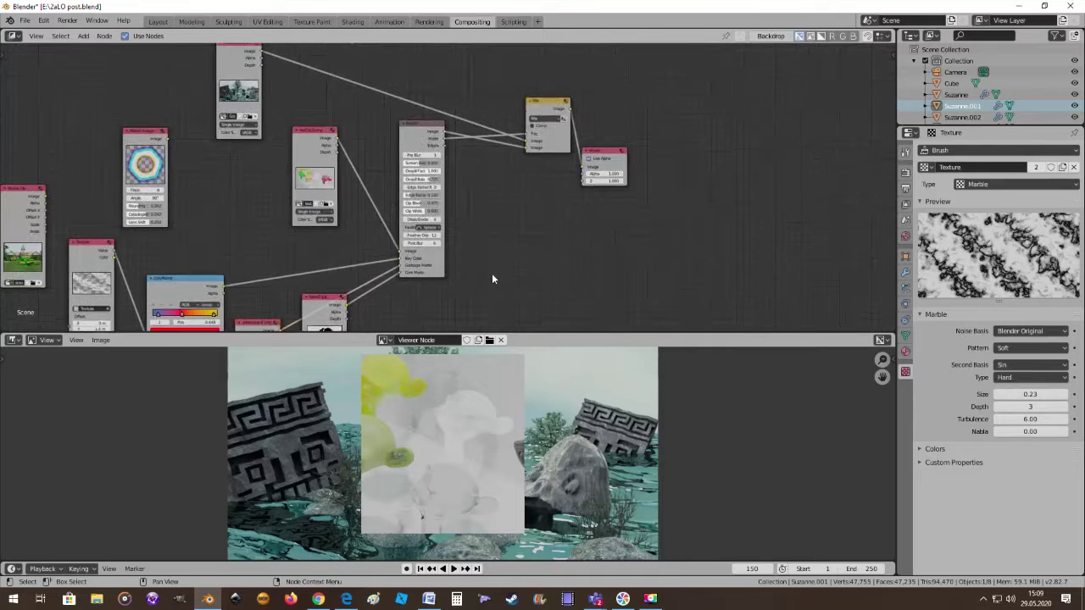
{"action": "left_click_drag", "start_coordinate": [418, 128], "coordinate": [435, 155]}
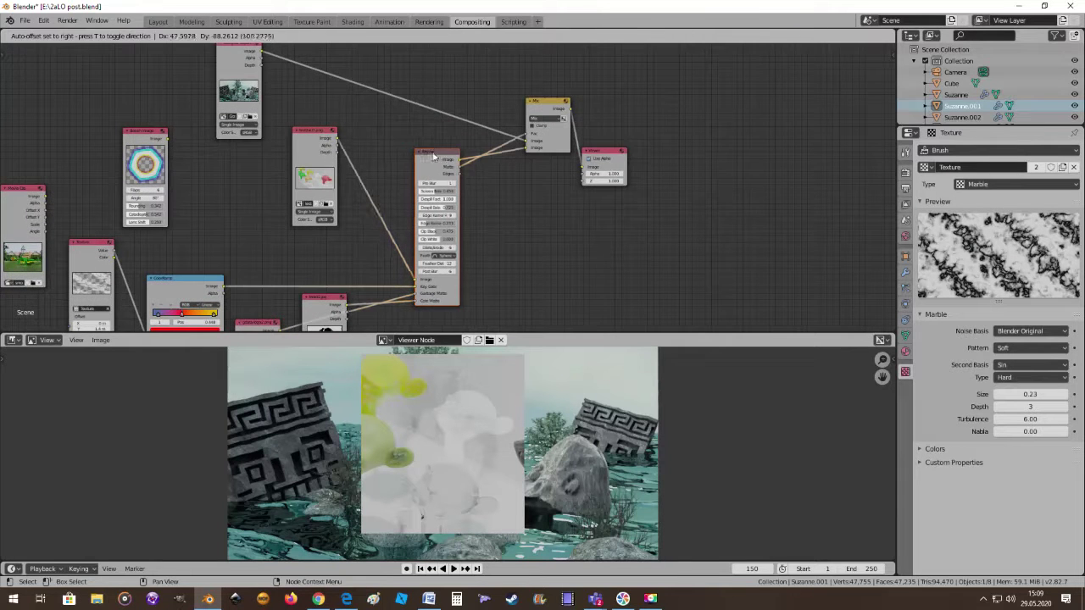
{"action": "scroll", "coordinate": [513, 196], "scroll_direction": "up", "scroll_amount": 3}
{"action": "scroll", "coordinate": [512, 200], "scroll_direction": "up", "scroll_amount": 1}
{"action": "scroll", "coordinate": [514, 200], "scroll_direction": "down", "scroll_amount": 1}
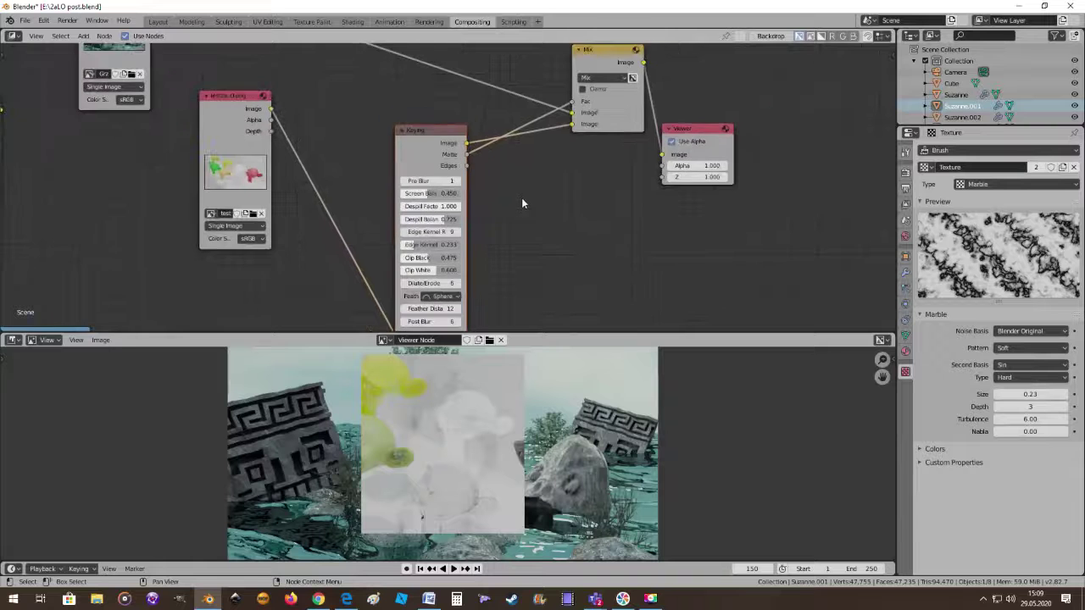
{"action": "scroll", "coordinate": [518, 200], "scroll_direction": "down", "scroll_amount": 2}
{"action": "scroll", "coordinate": [512, 202], "scroll_direction": "up", "scroll_amount": 1}
{"action": "middle_click_drag", "start_coordinate": [510, 203], "coordinate": [551, 124]}
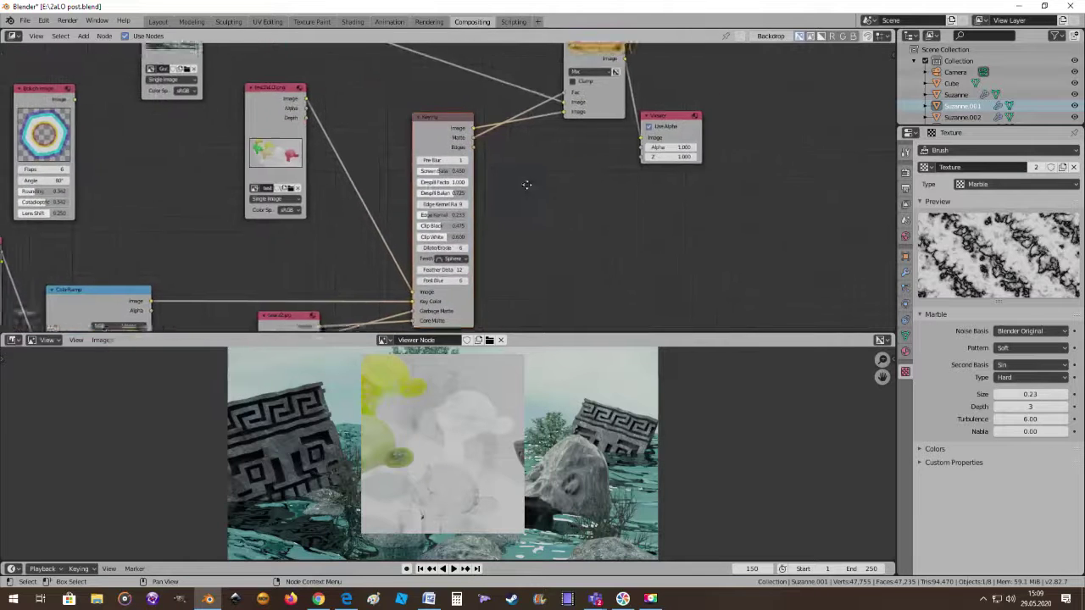
Drop the twain2 portrait image node below the Keying links, beside the G DATA node
{"action": "left_click_drag", "start_coordinate": [319, 258], "coordinate": [368, 304]}
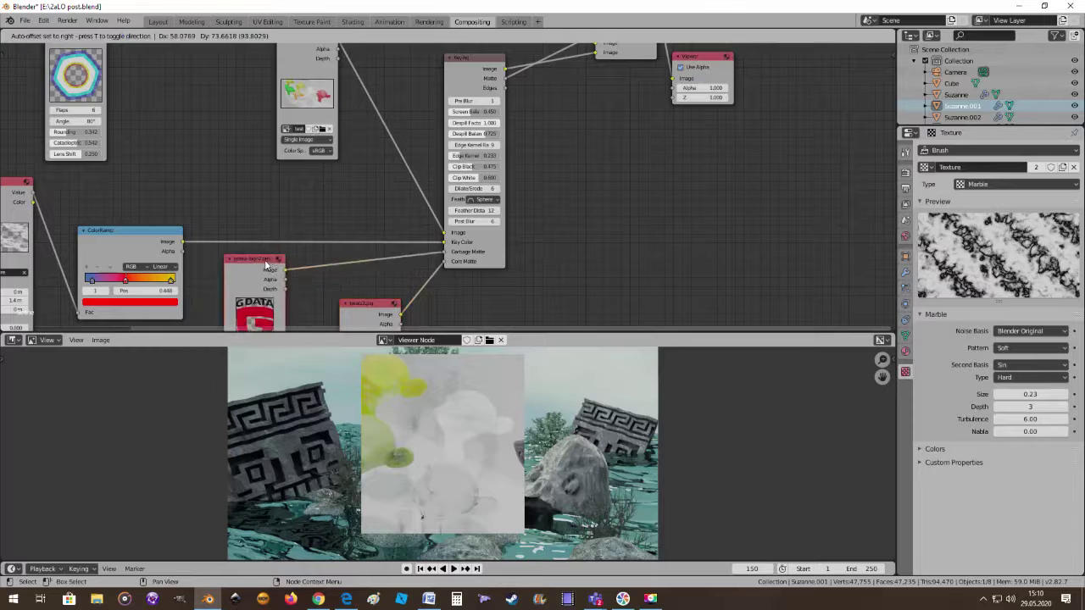
{"action": "scroll", "coordinate": [578, 204], "scroll_direction": "down", "scroll_amount": 1}
{"action": "scroll", "coordinate": [571, 194], "scroll_direction": "down", "scroll_amount": 1}
{"action": "middle_click_drag", "start_coordinate": [571, 194], "coordinate": [570, 169]}
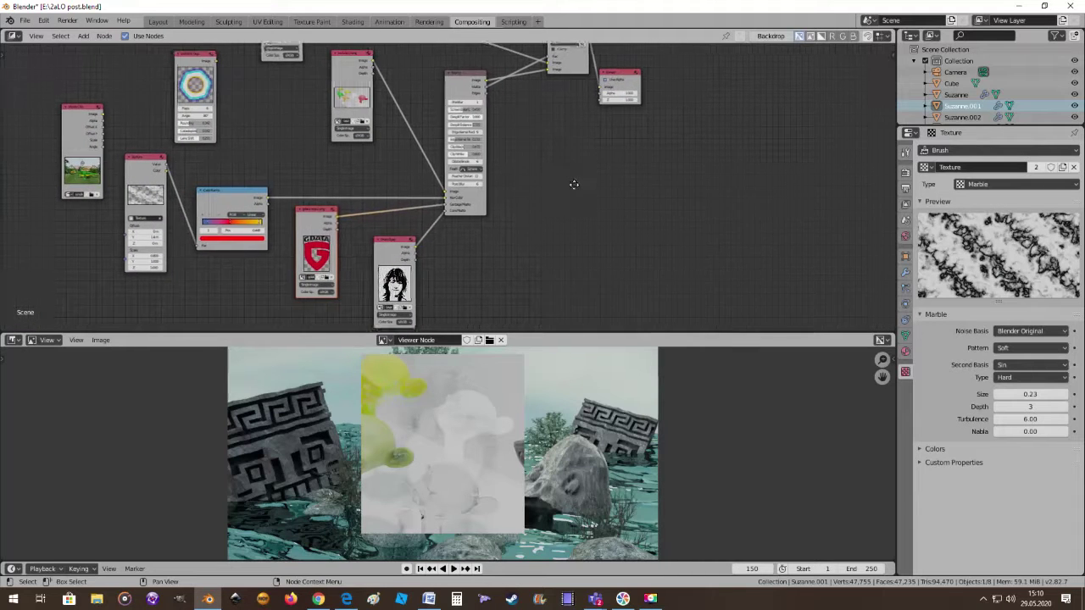
{"action": "scroll", "coordinate": [469, 428], "scroll_direction": "up", "scroll_amount": 3}
{"action": "scroll", "coordinate": [476, 441], "scroll_direction": "down", "scroll_amount": 1}
Set the Keying node's Post Blur to 8
{"action": "scroll", "coordinate": [475, 441], "scroll_direction": "down", "scroll_amount": 1}
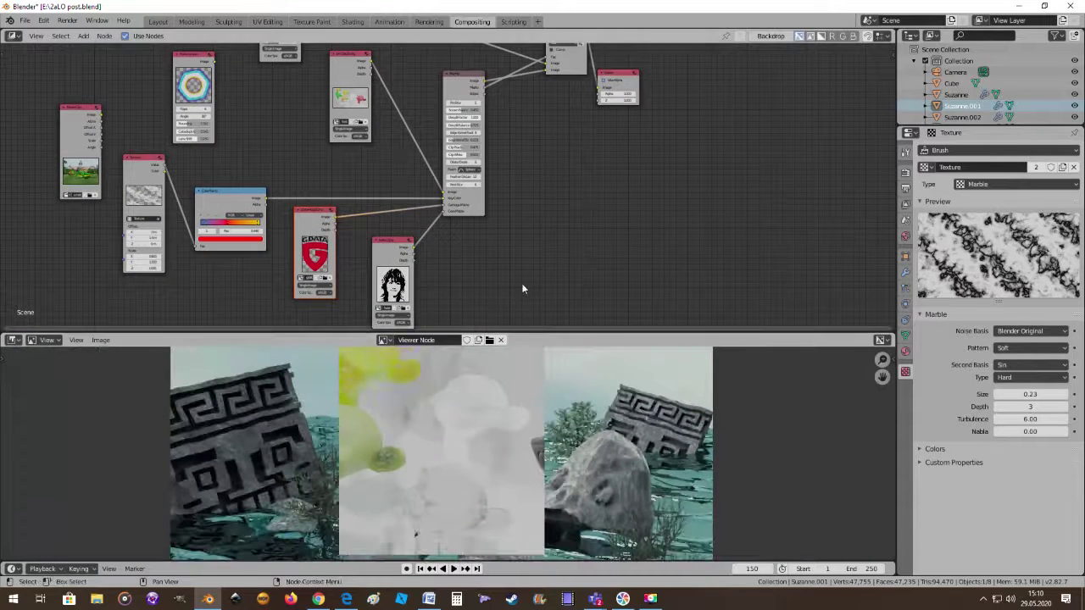
{"action": "scroll", "coordinate": [521, 285], "scroll_direction": "up", "scroll_amount": 2}
{"action": "scroll", "coordinate": [435, 245], "scroll_direction": "up", "scroll_amount": 2}
{"action": "scroll", "coordinate": [426, 213], "scroll_direction": "up", "scroll_amount": 2}
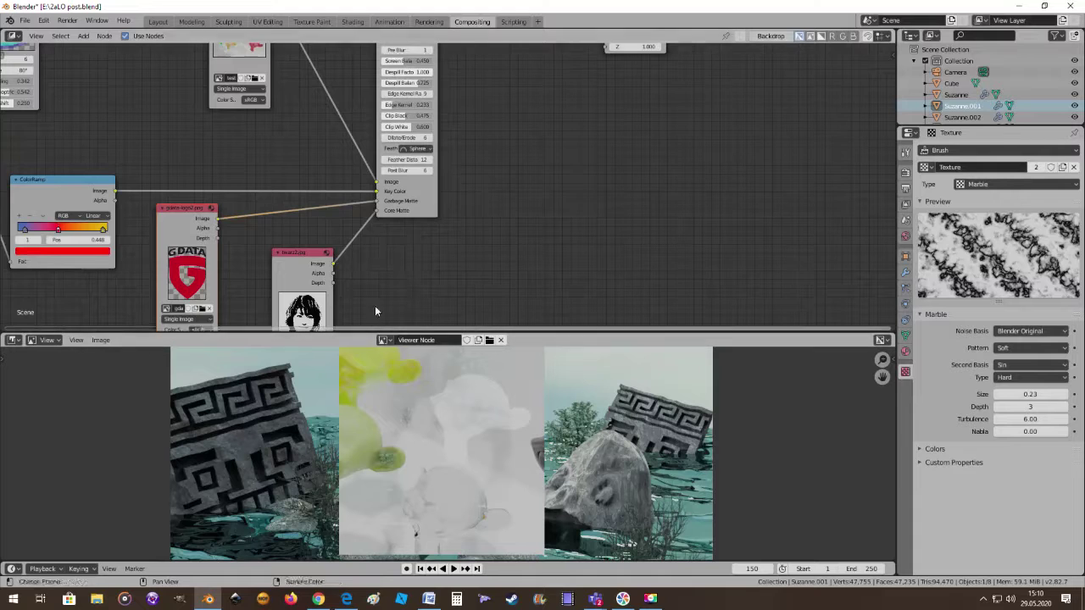
{"action": "scroll", "coordinate": [364, 217], "scroll_direction": "up", "scroll_amount": 1}
{"action": "left_click", "coordinate": [373, 168]}
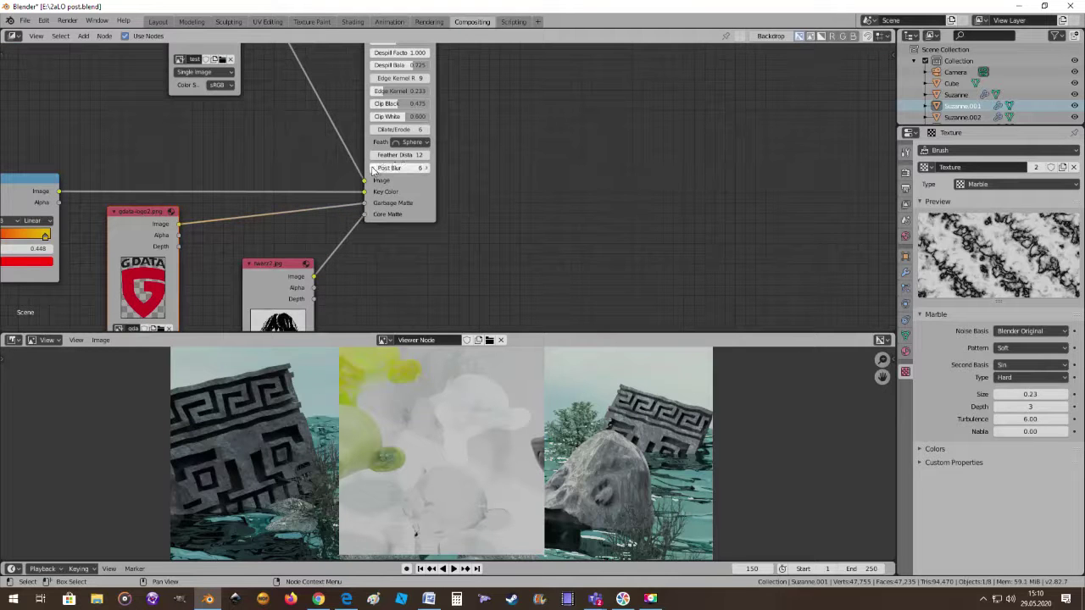
{"action": "left_click", "coordinate": [426, 170]}
{"action": "left_click", "coordinate": [428, 170]}
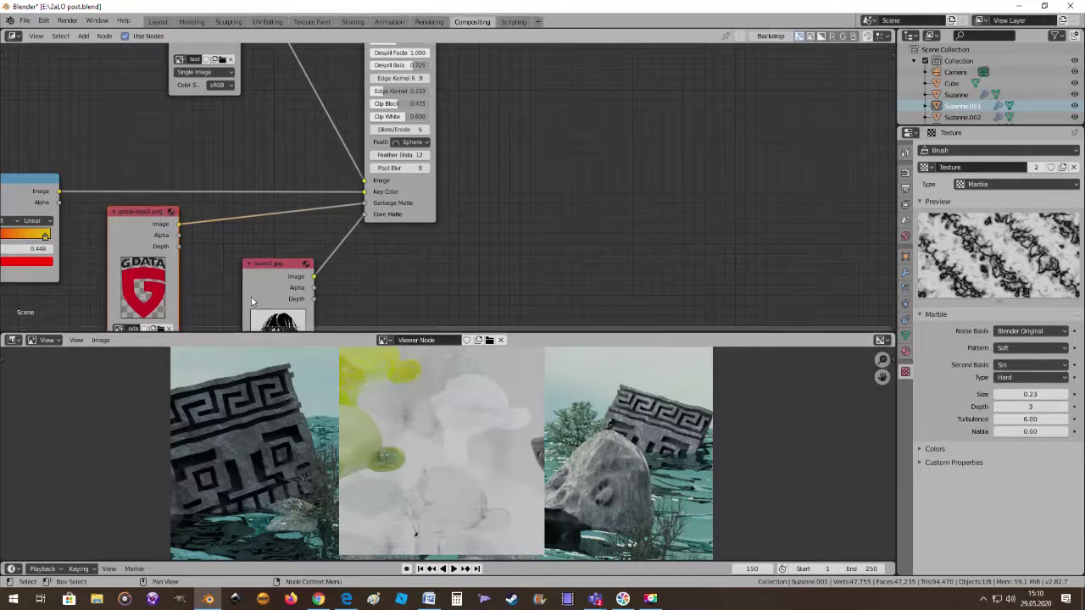
Wire the render image straight into the Mix node and delete the Keying node
{"action": "middle_click_drag", "start_coordinate": [530, 227], "coordinate": [451, 294]}
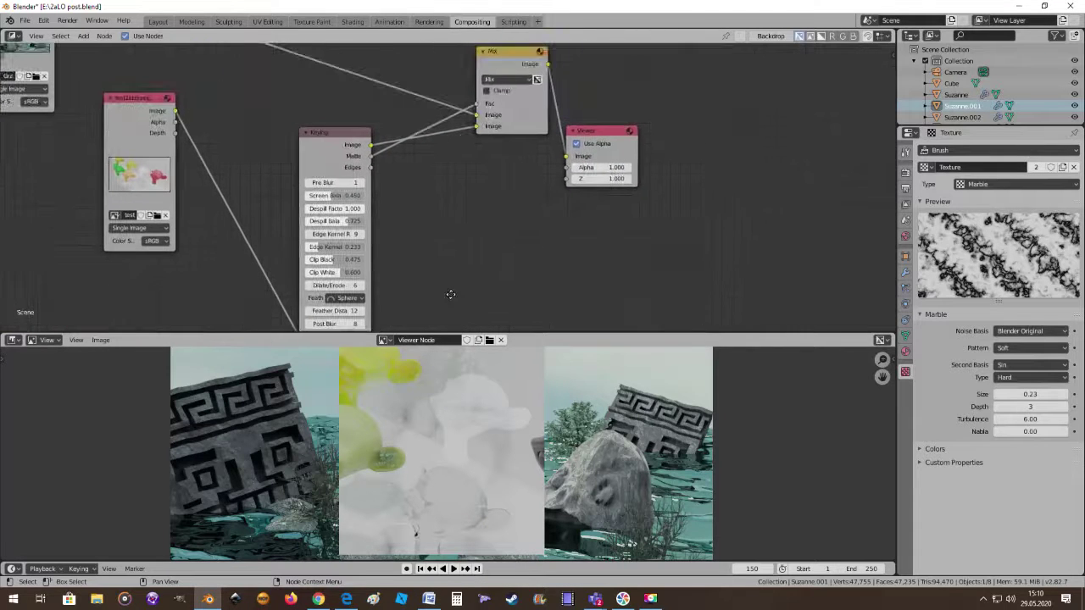
{"action": "scroll", "coordinate": [453, 271], "scroll_direction": "down", "scroll_amount": 2}
{"action": "scroll", "coordinate": [460, 229], "scroll_direction": "down", "scroll_amount": 2}
{"action": "scroll", "coordinate": [461, 219], "scroll_direction": "down", "scroll_amount": 1}
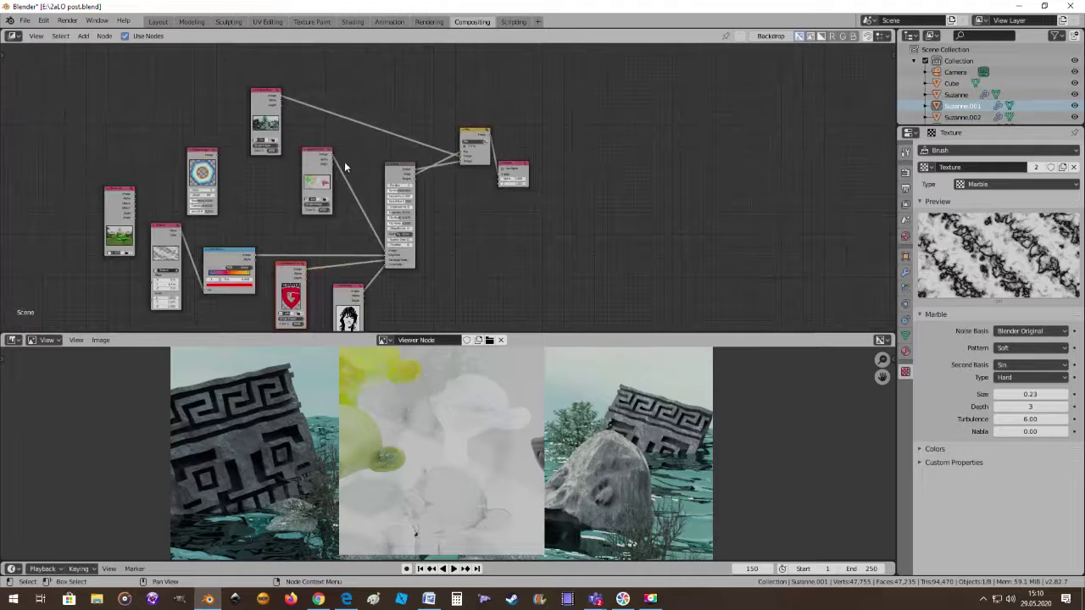
{"action": "mouse_move", "coordinate": [313, 154]}
{"action": "left_mouse_down"}
{"action": "mouse_move", "coordinate": [299, 156]}
{"action": "mouse_move", "coordinate": [312, 162]}
{"action": "left_mouse_up"}
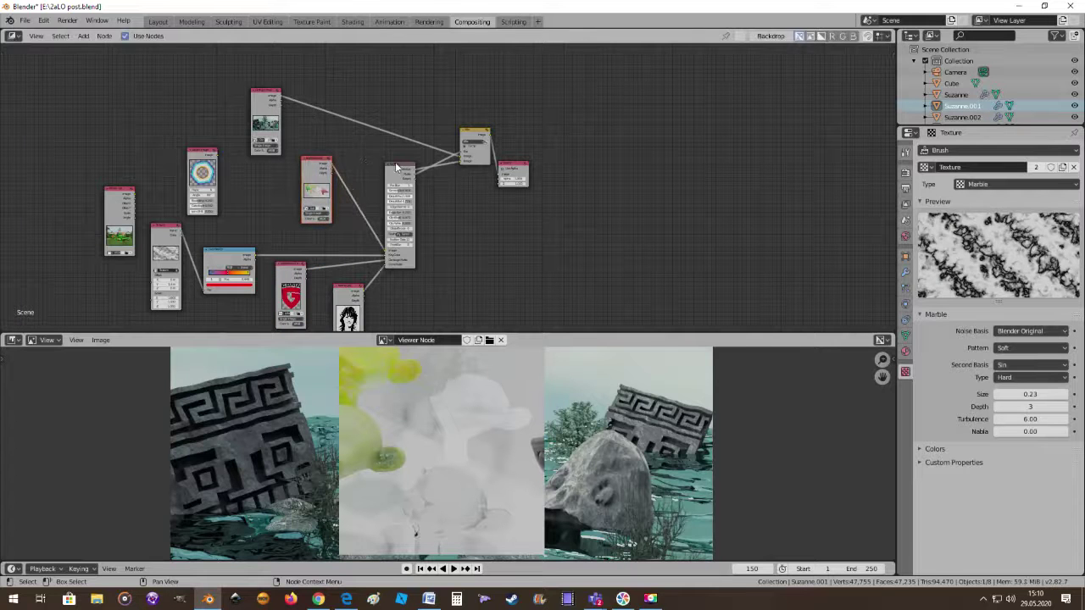
{"action": "left_click_drag", "start_coordinate": [396, 167], "coordinate": [409, 172]}
{"action": "scroll", "coordinate": [454, 173], "scroll_direction": "up", "scroll_amount": 1}
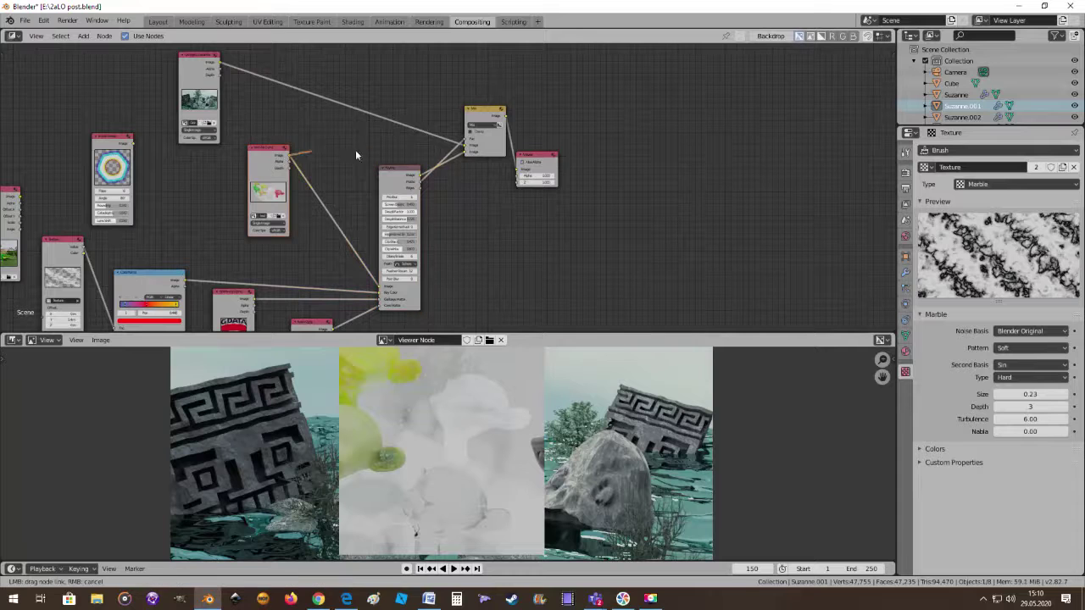
{"action": "left_click_drag", "start_coordinate": [287, 155], "coordinate": [465, 150]}
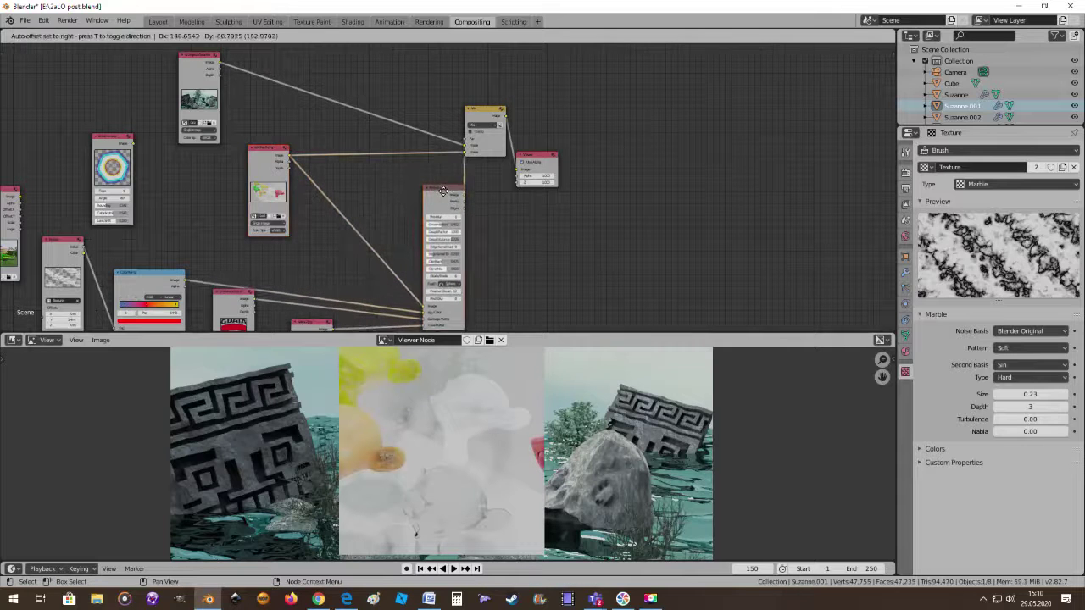
{"action": "left_click_drag", "start_coordinate": [400, 174], "coordinate": [441, 191]}
{"action": "key", "text": "x"}
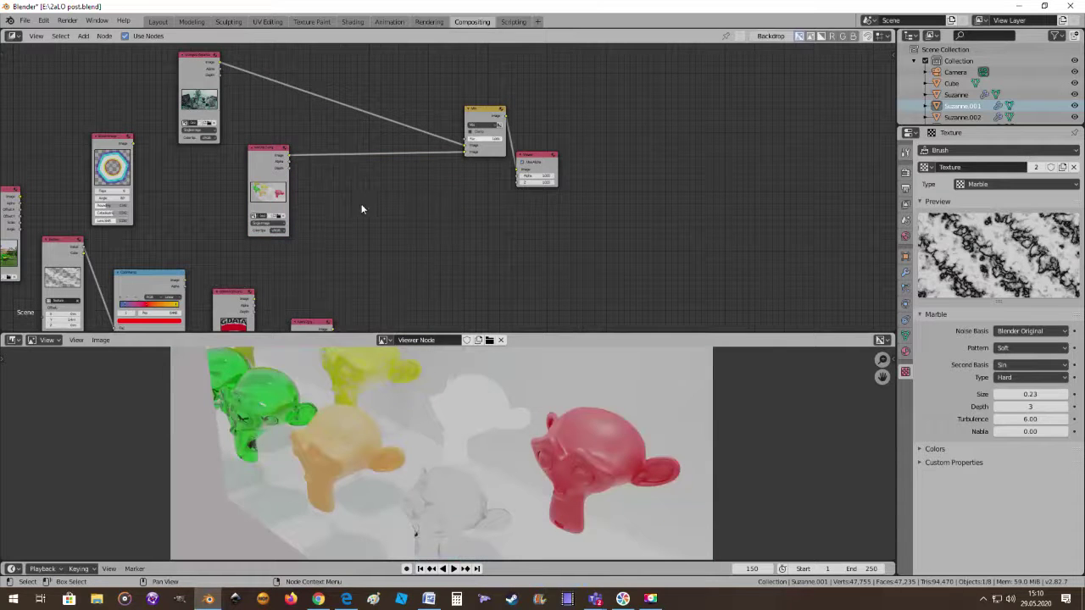
Add a Keying Screen matte node, reposition it, and then delete it again
{"action": "left_click", "coordinate": [83, 37]}
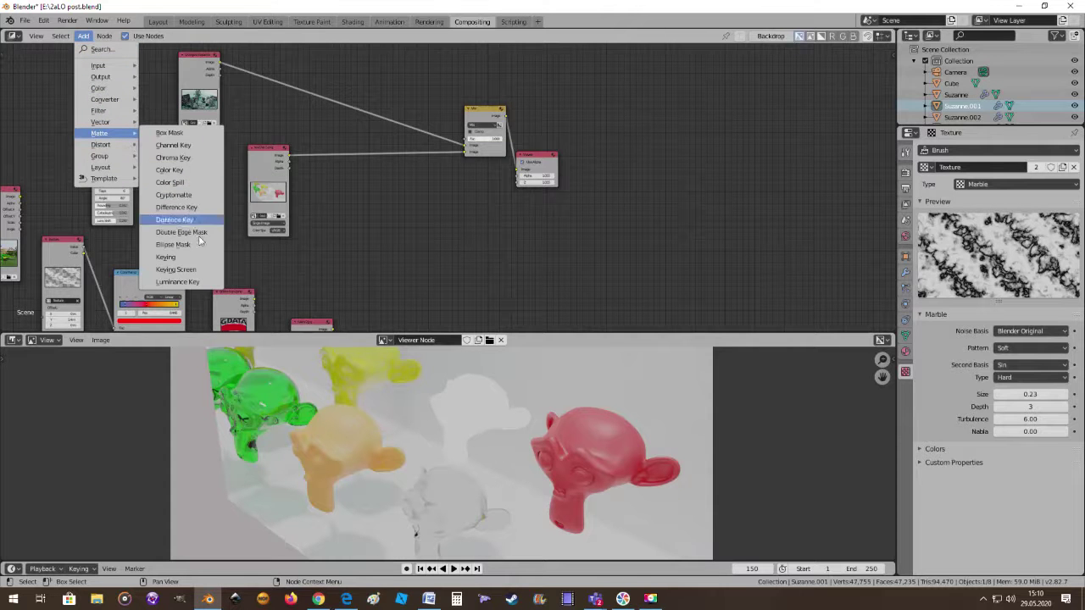
{"action": "mouse_move", "coordinate": [100, 133]}
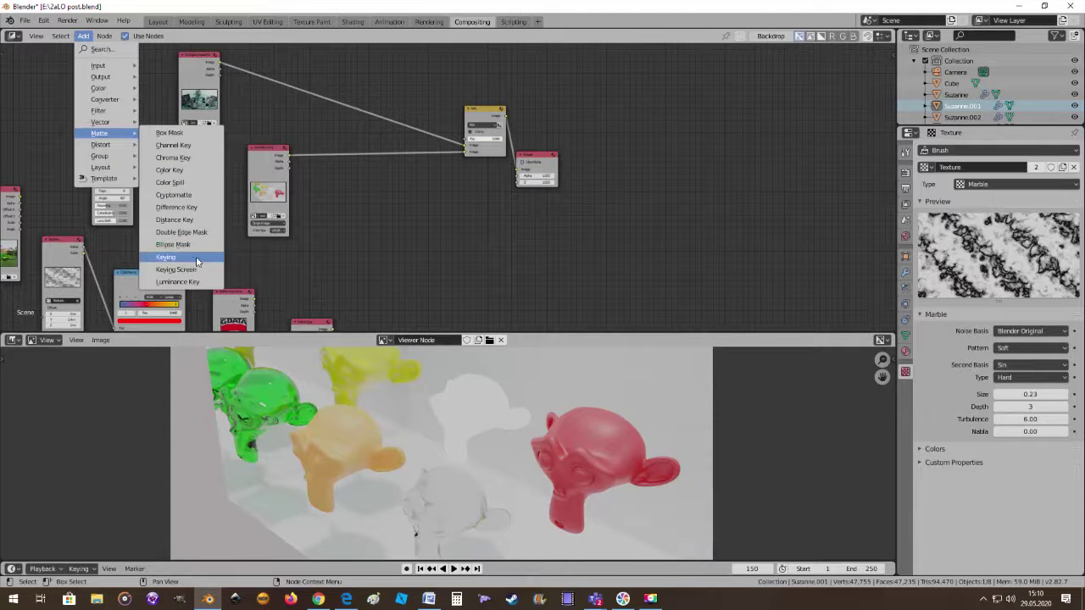
{"action": "left_click", "coordinate": [194, 270]}
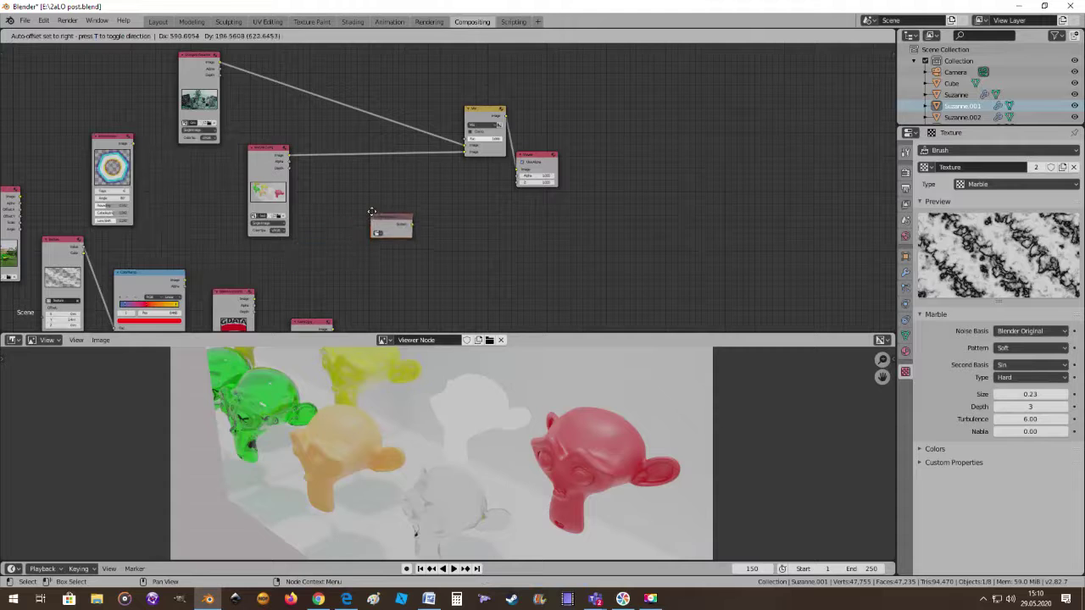
{"action": "left_click", "coordinate": [394, 222]}
{"action": "scroll", "coordinate": [431, 249], "scroll_direction": "up", "scroll_amount": 3}
{"action": "scroll", "coordinate": [426, 252], "scroll_direction": "up", "scroll_amount": 1}
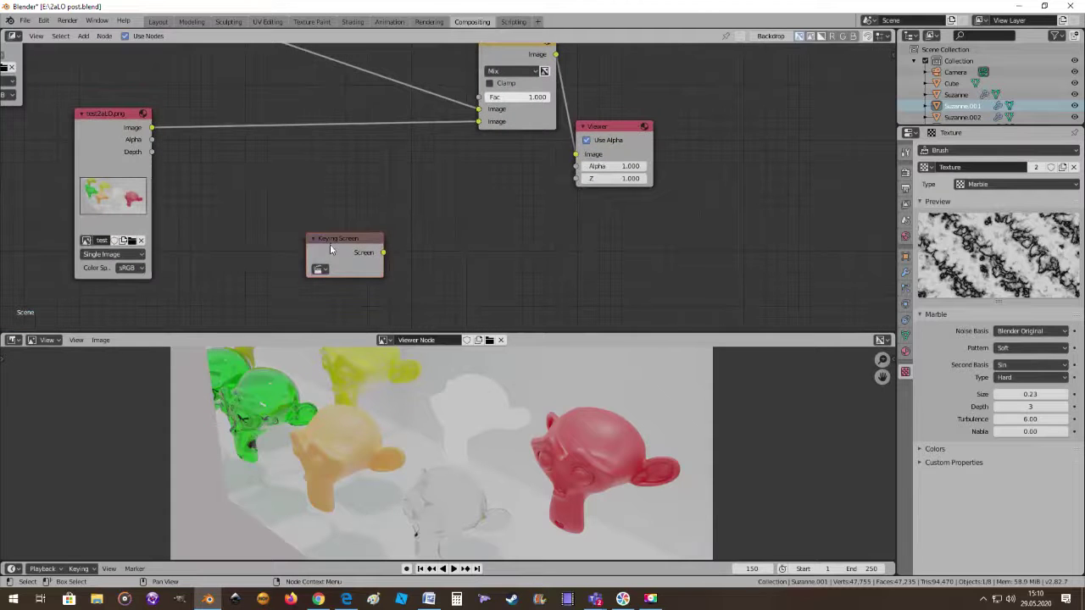
{"action": "left_click_drag", "start_coordinate": [330, 244], "coordinate": [354, 201]}
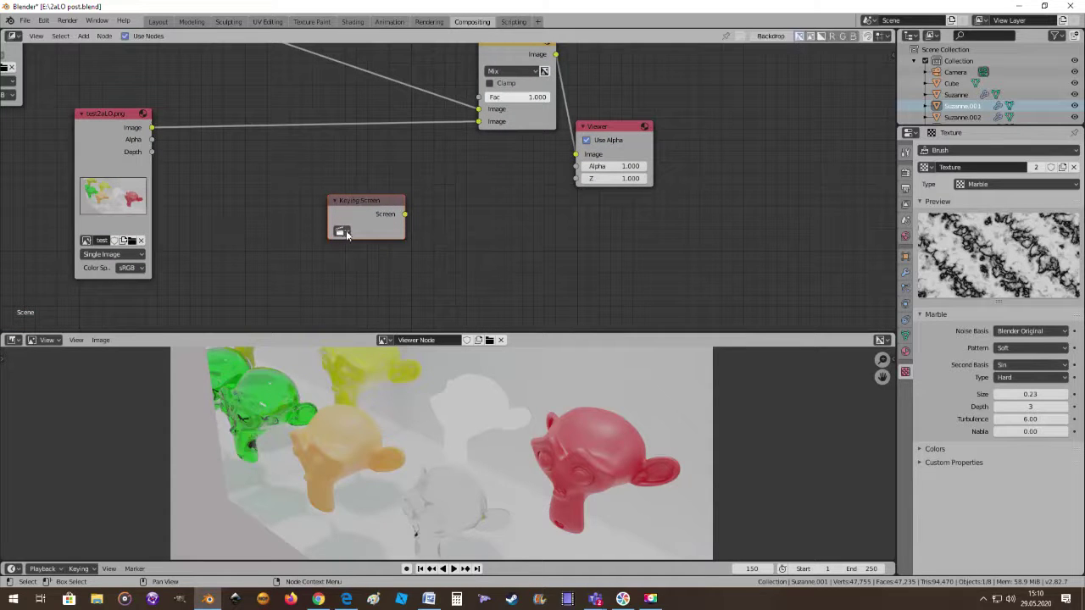
{"action": "scroll", "coordinate": [383, 212], "scroll_direction": "down", "scroll_amount": 2}
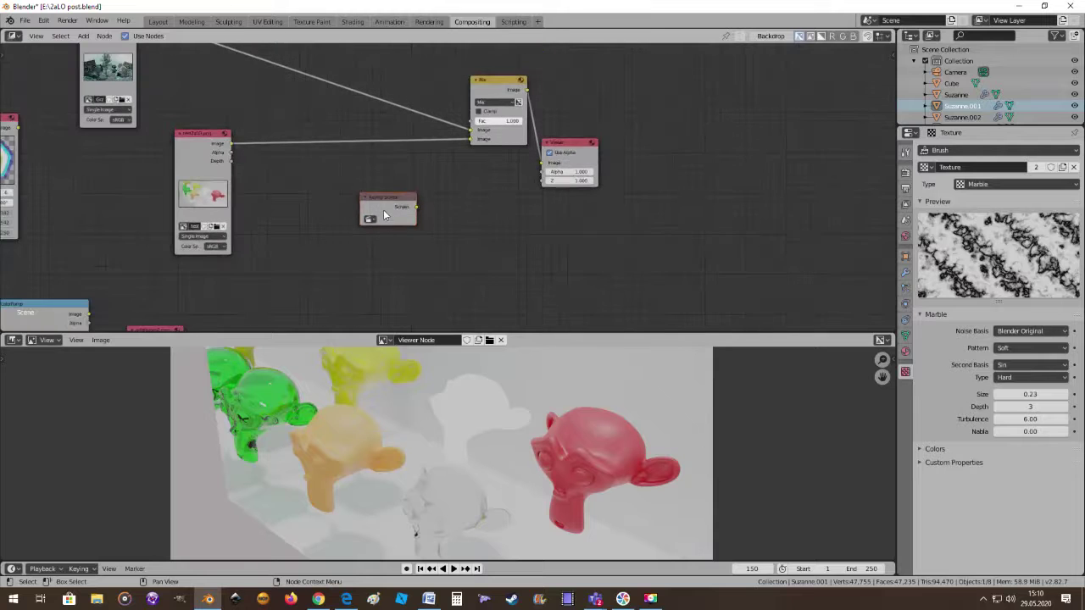
{"action": "left_click_drag", "start_coordinate": [384, 199], "coordinate": [431, 230]}
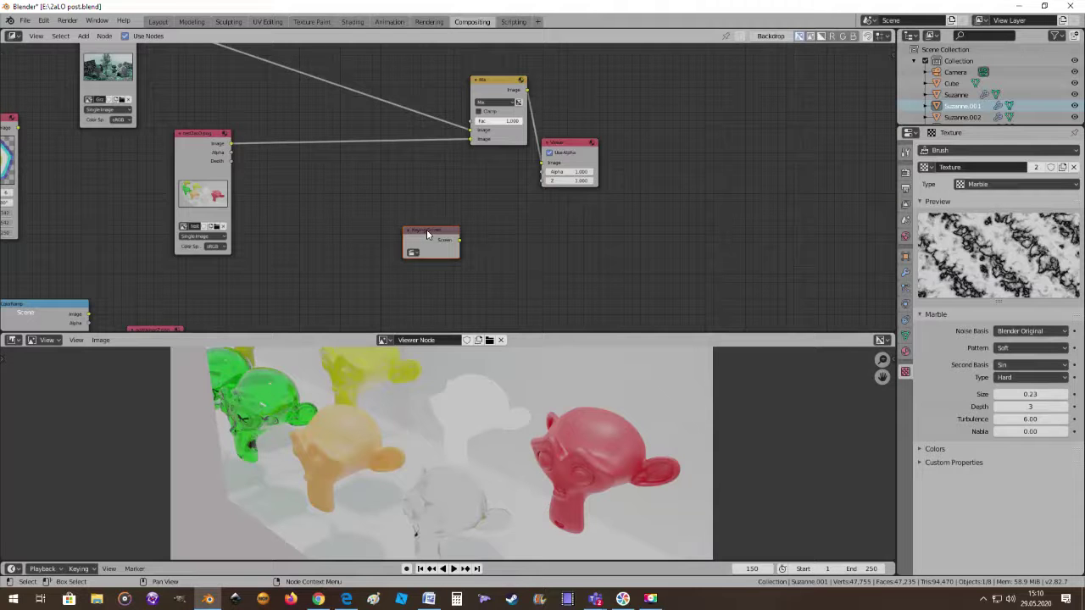
{"action": "key", "text": "x"}
{"action": "left_click", "coordinate": [82, 35]}
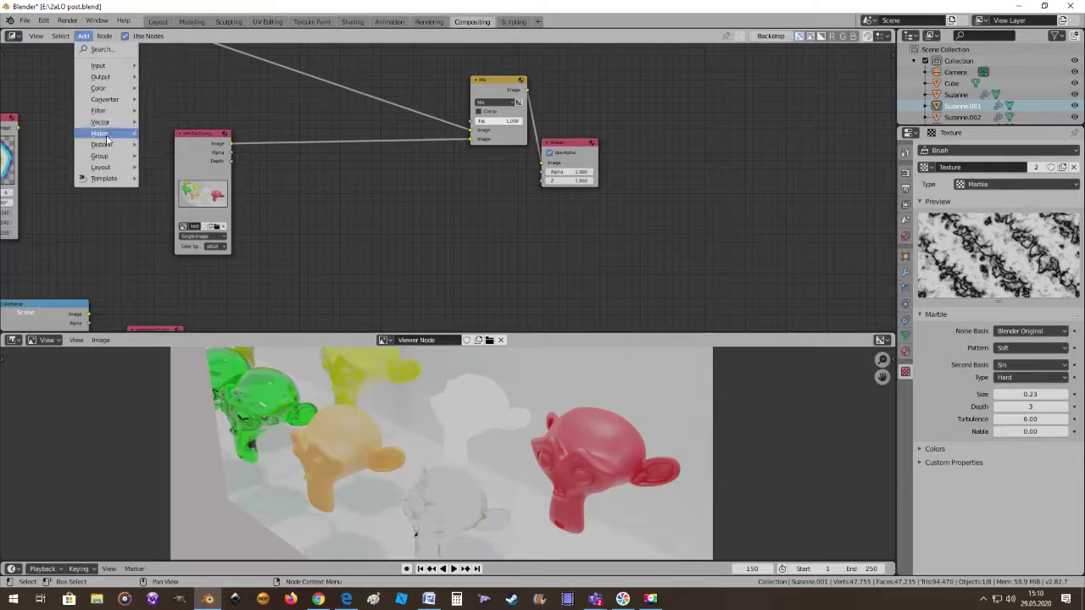
{"action": "mouse_move", "coordinate": [100, 133]}
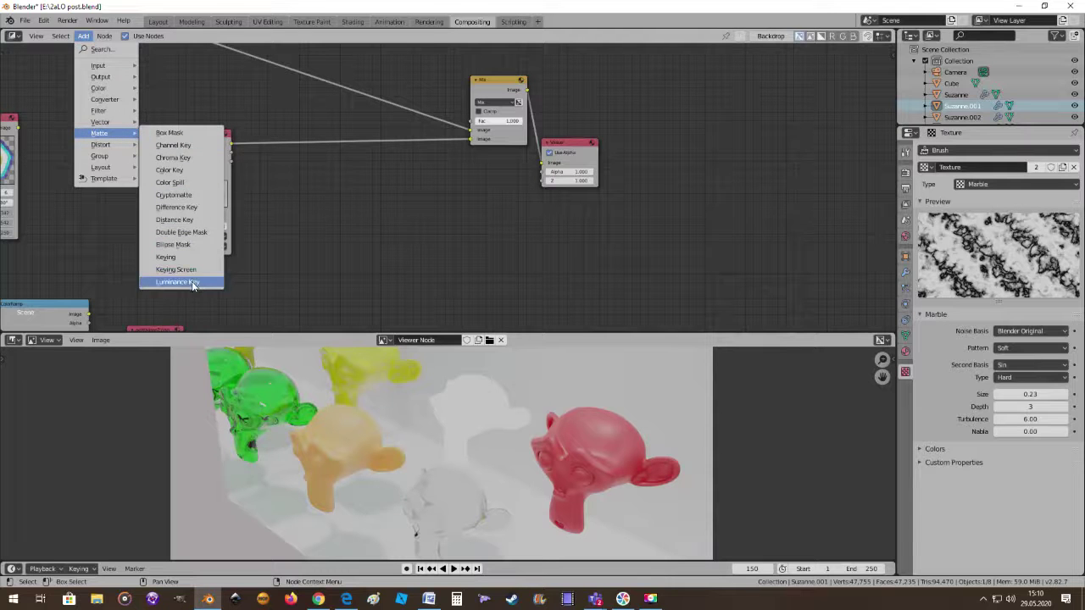
Insert a Luminance Key between the render and Mix, with its Matte driving Mix Fac
{"action": "left_click", "coordinate": [192, 286]}
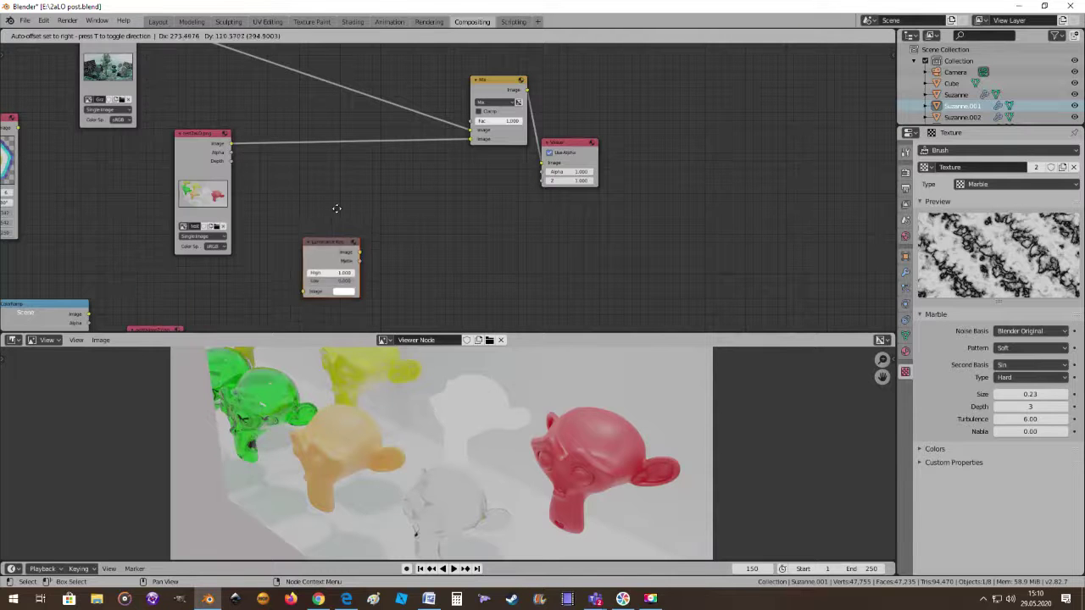
{"action": "left_click", "coordinate": [313, 130]}
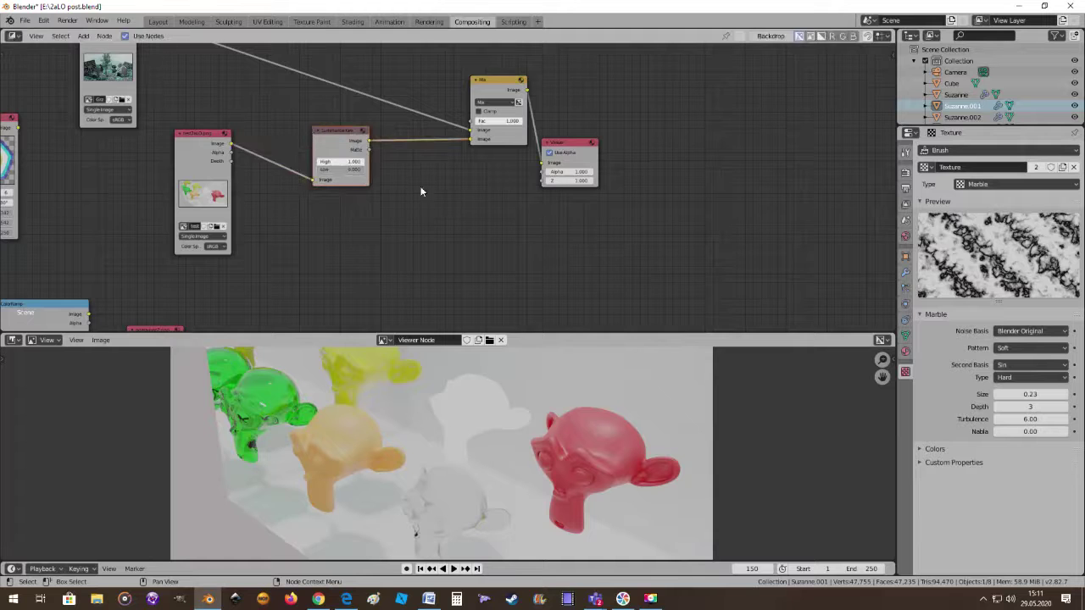
{"action": "mouse_move", "coordinate": [420, 192]}
{"action": "middle_mouse_down"}
{"action": "mouse_move", "coordinate": [407, 273]}
{"action": "mouse_move", "coordinate": [316, 213]}
{"action": "middle_mouse_up"}
{"action": "scroll", "coordinate": [406, 273], "scroll_direction": "up", "scroll_amount": 2}
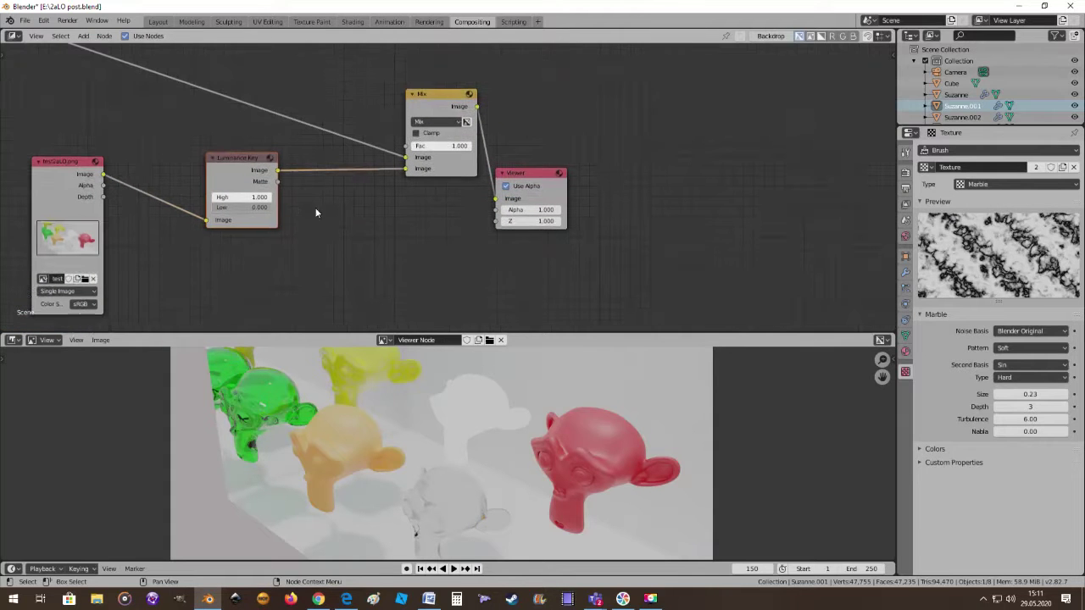
{"action": "left_click_drag", "start_coordinate": [277, 181], "coordinate": [406, 146]}
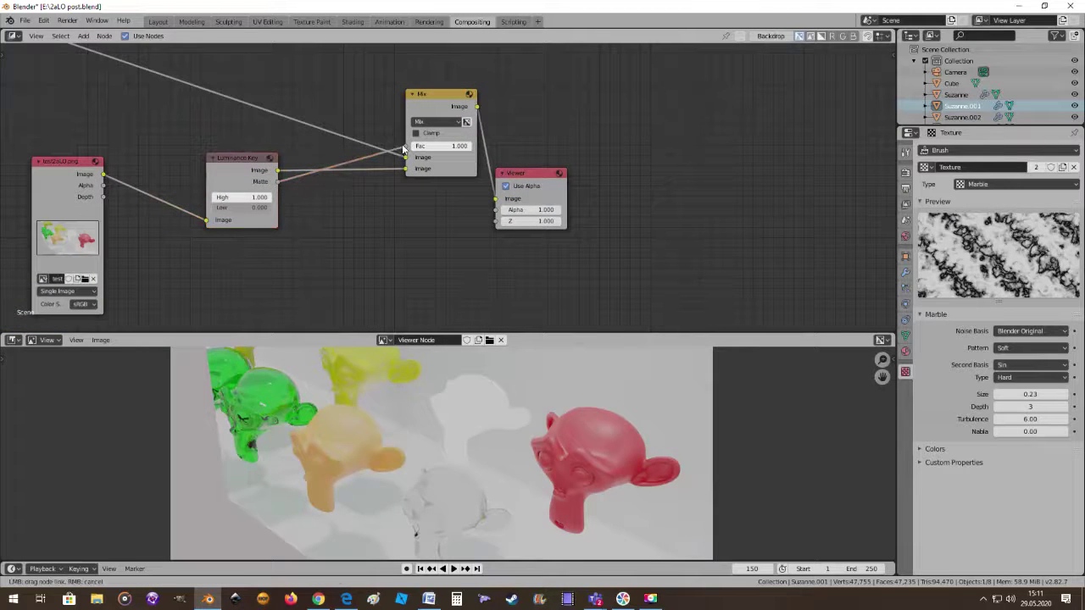
{"action": "scroll", "coordinate": [432, 272], "scroll_direction": "down", "scroll_amount": 1}
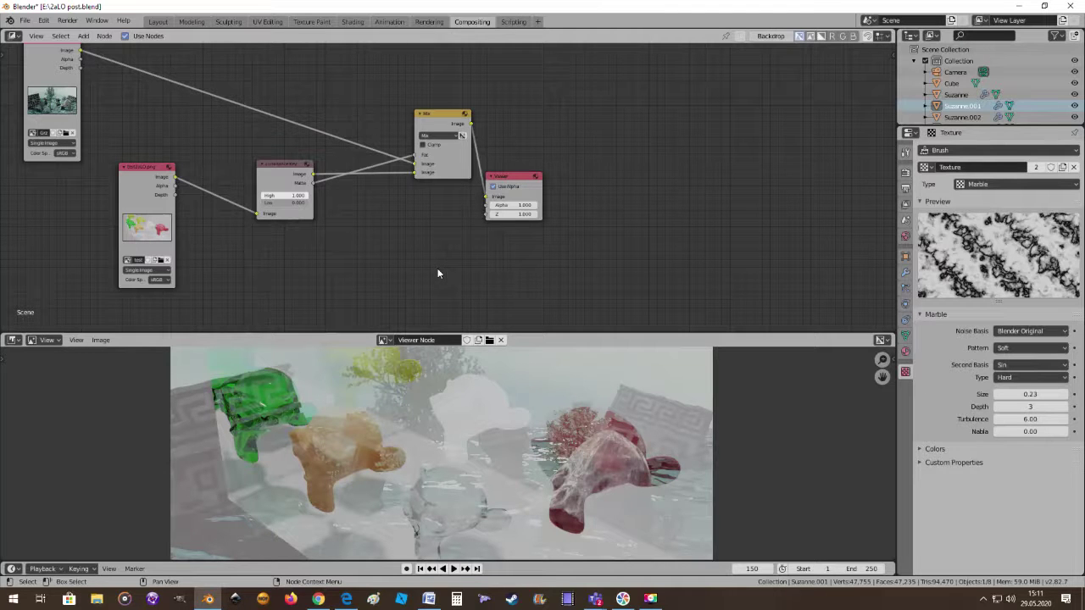
{"action": "scroll", "coordinate": [344, 218], "scroll_direction": "up", "scroll_amount": 1}
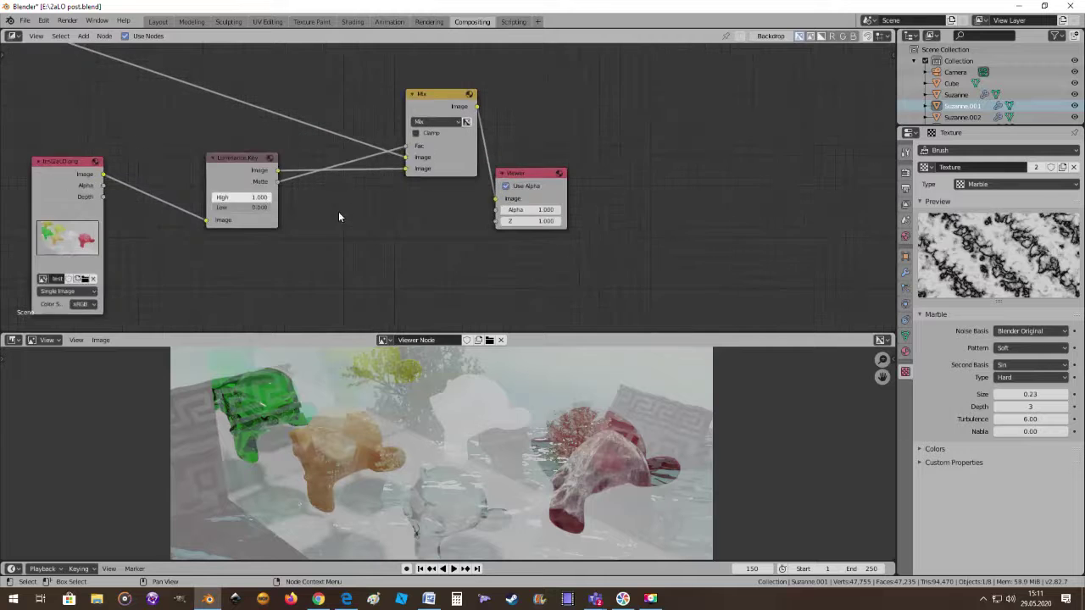
{"action": "middle_click_drag", "start_coordinate": [338, 211], "coordinate": [467, 198]}
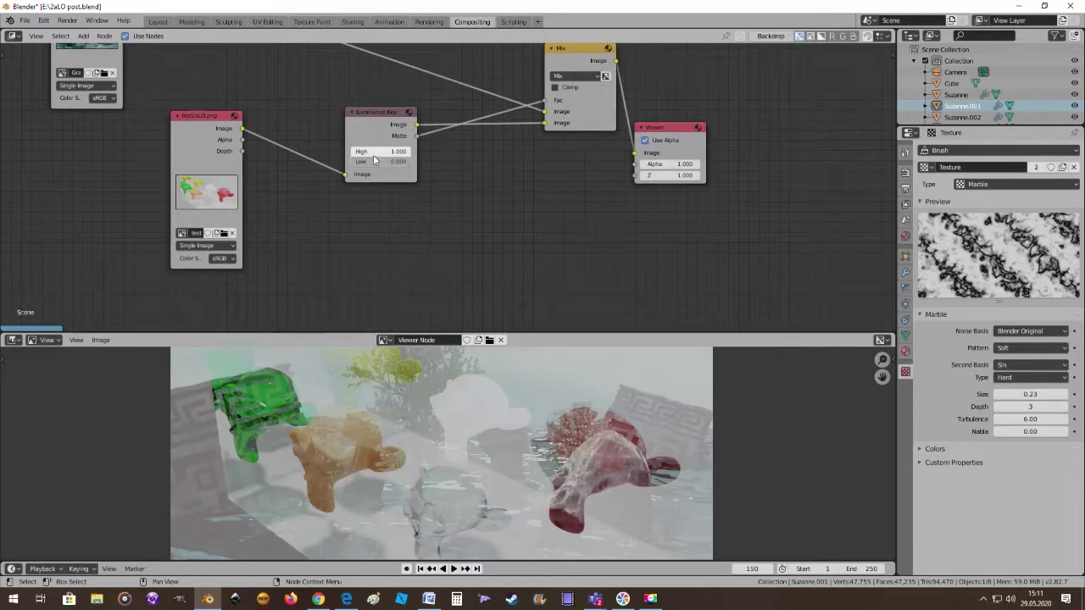
Set the Luminance Key High to 0.717 and Low to 0.475
{"action": "mouse_move", "coordinate": [378, 154]}
{"action": "left_mouse_down"}
{"action": "mouse_move", "coordinate": [339, 154]}
{"action": "mouse_move", "coordinate": [424, 162]}
{"action": "mouse_move", "coordinate": [373, 151]}
{"action": "mouse_move", "coordinate": [391, 151]}
{"action": "left_mouse_up"}
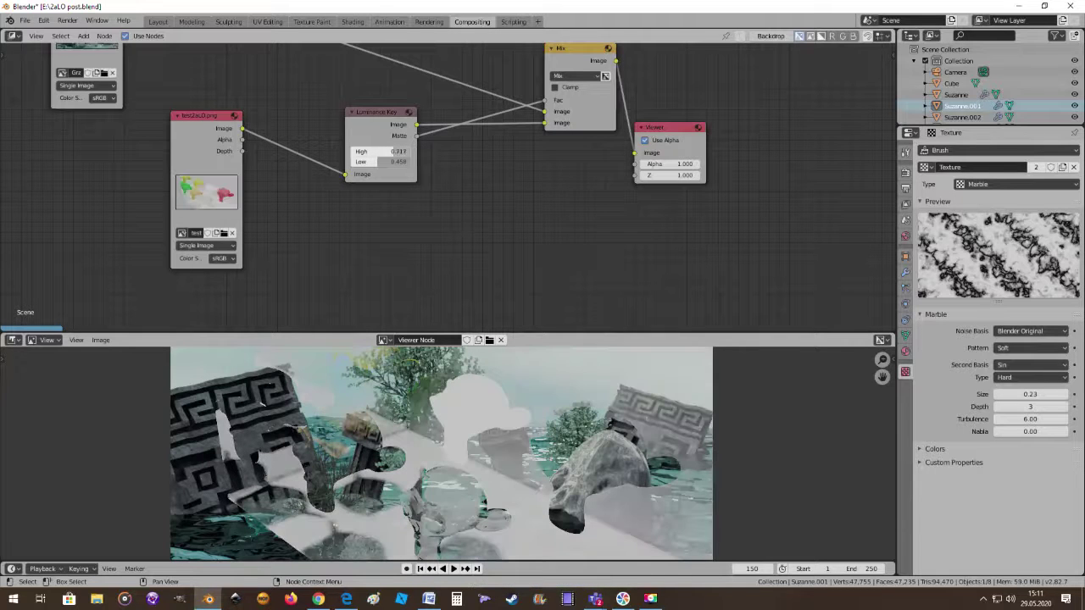
{"action": "left_click_drag", "start_coordinate": [380, 161], "coordinate": [392, 161]}
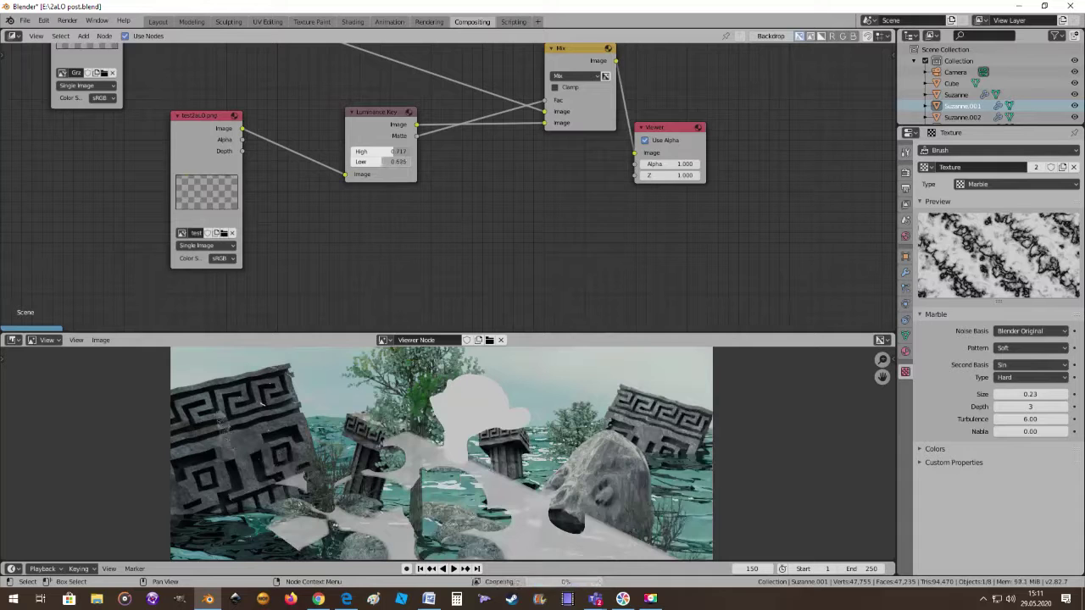
{"action": "scroll", "coordinate": [390, 202], "scroll_direction": "down", "scroll_amount": 2}
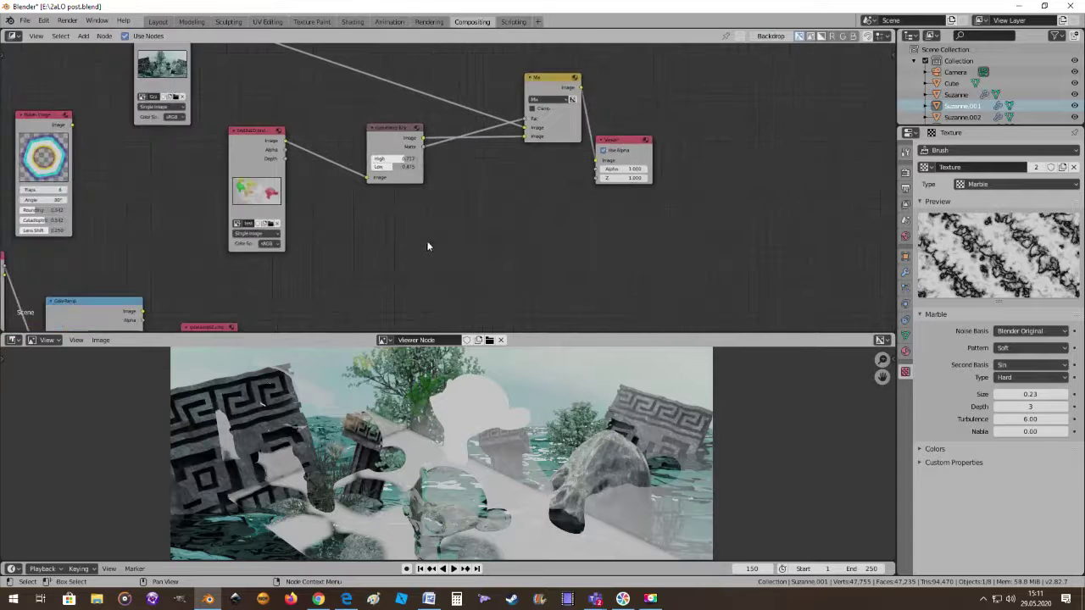
Move the portrait image node up next to the Luminance Key
{"action": "mouse_move", "coordinate": [472, 203]}
{"action": "middle_mouse_down"}
{"action": "mouse_move", "coordinate": [495, 211]}
{"action": "mouse_move", "coordinate": [472, 199]}
{"action": "mouse_move", "coordinate": [476, 177]}
{"action": "middle_mouse_up"}
{"action": "scroll", "coordinate": [439, 201], "scroll_direction": "down", "scroll_amount": 1}
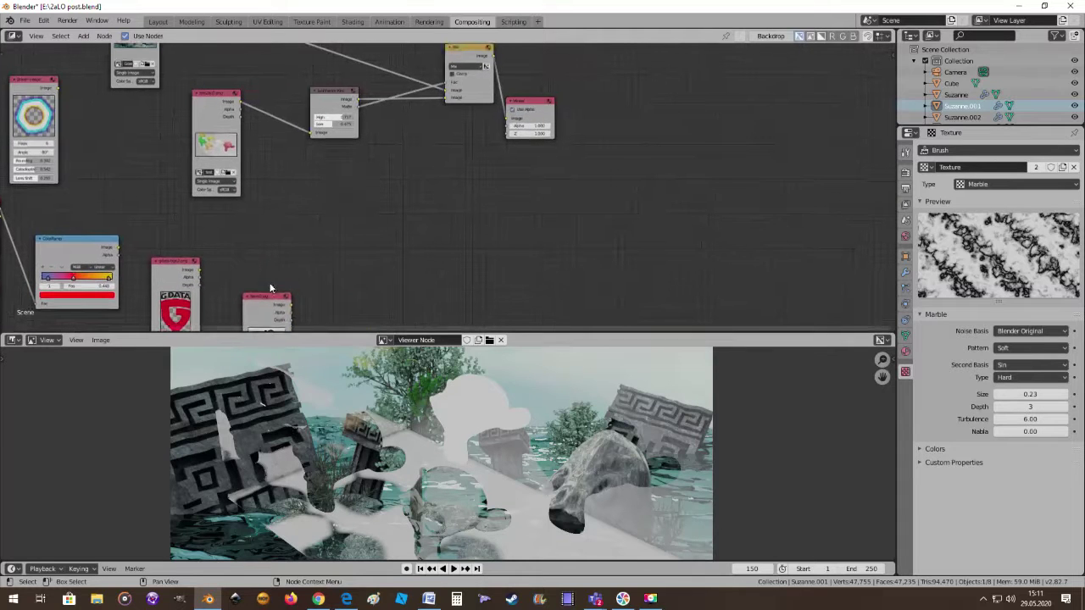
{"action": "left_click_drag", "start_coordinate": [274, 296], "coordinate": [273, 211]}
{"action": "scroll", "coordinate": [351, 199], "scroll_direction": "up", "scroll_amount": 2}
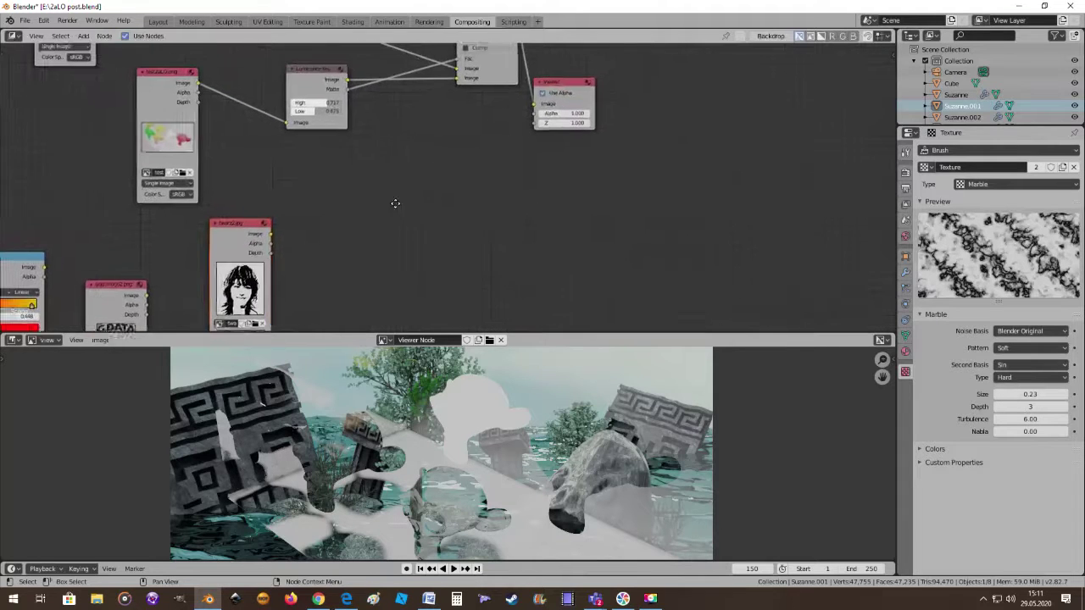
{"action": "mouse_move", "coordinate": [395, 200]}
{"action": "middle_mouse_down"}
{"action": "mouse_move", "coordinate": [440, 226]}
{"action": "mouse_move", "coordinate": [421, 245]}
{"action": "middle_mouse_up"}
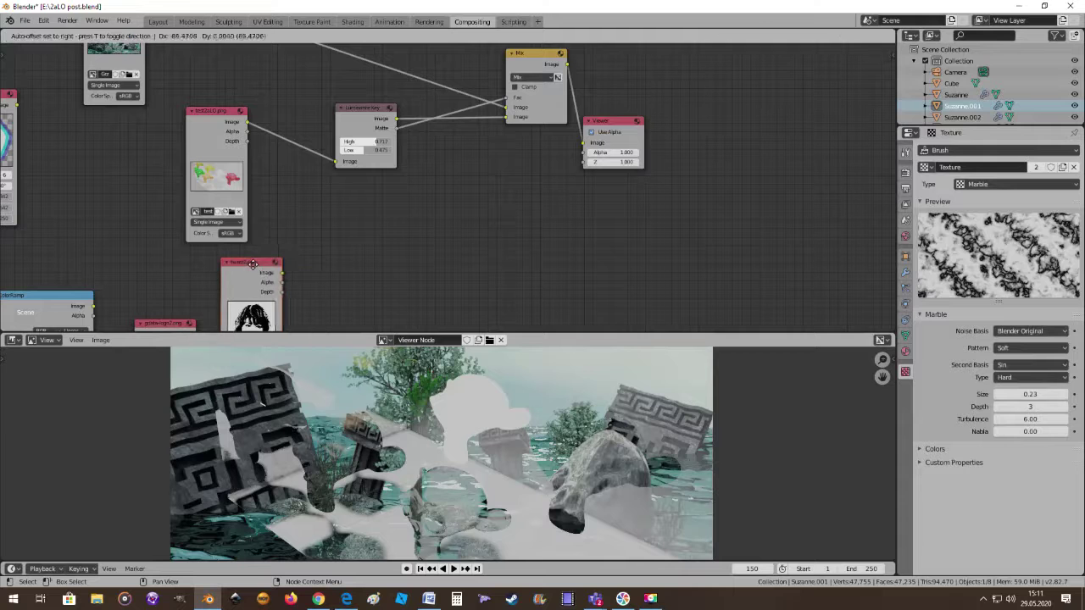
Feed the portrait image into the Luminance Key and set High 0.808, Low 0.083
{"action": "mouse_move", "coordinate": [298, 269]}
{"action": "left_mouse_down"}
{"action": "mouse_move", "coordinate": [249, 275]}
{"action": "mouse_move", "coordinate": [335, 161]}
{"action": "mouse_move", "coordinate": [280, 133]}
{"action": "left_mouse_up"}
{"action": "scroll", "coordinate": [384, 216], "scroll_direction": "up", "scroll_amount": 1}
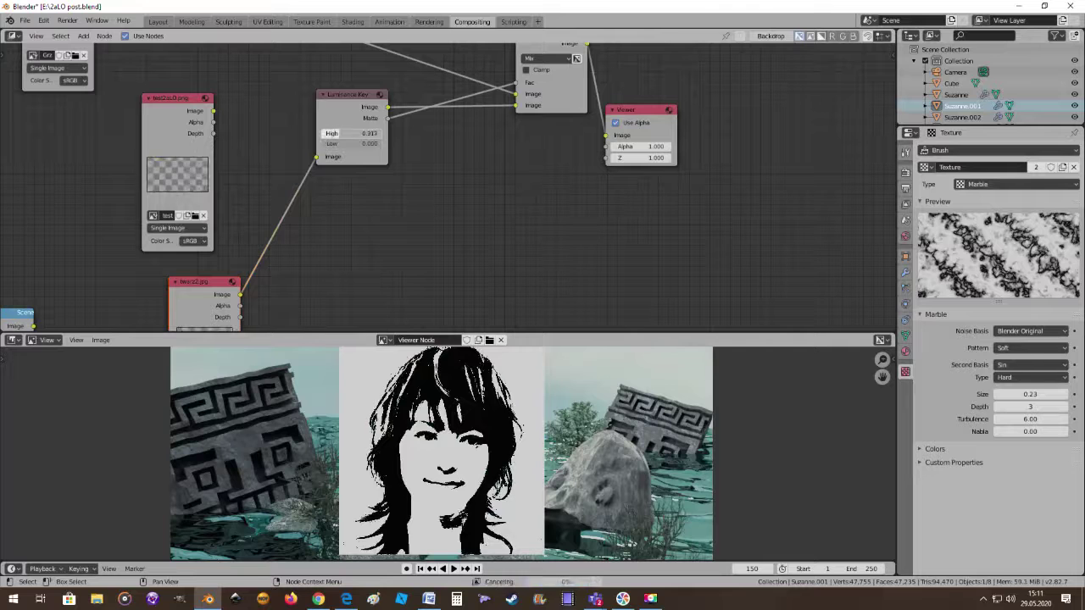
{"action": "left_click_drag", "start_coordinate": [360, 133], "coordinate": [343, 153]}
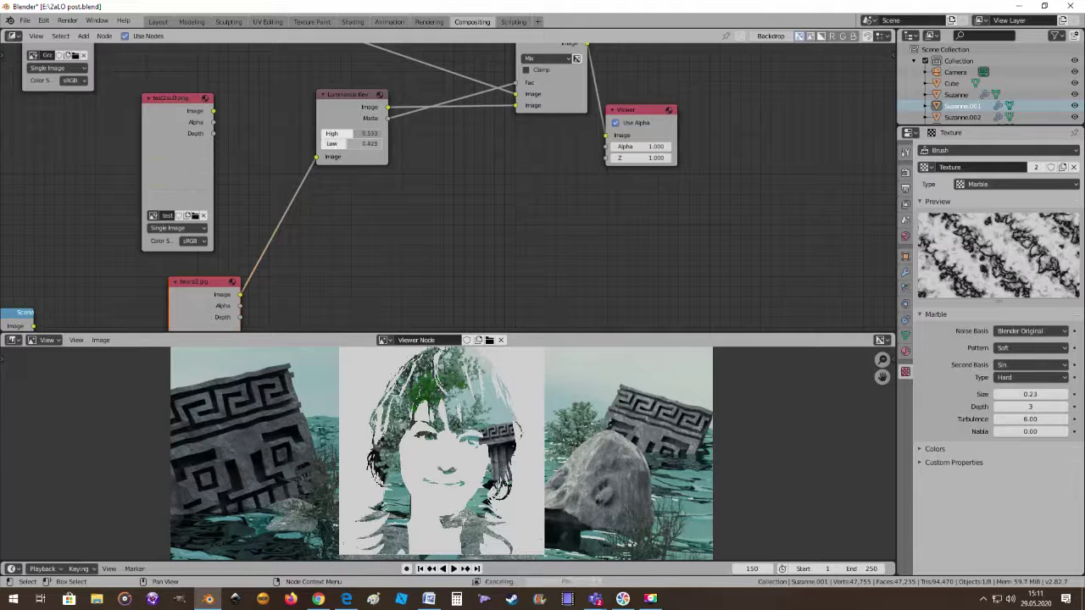
{"action": "key", "text": "ctrl+v"}
{"action": "left_click_drag", "start_coordinate": [346, 143], "coordinate": [331, 141]}
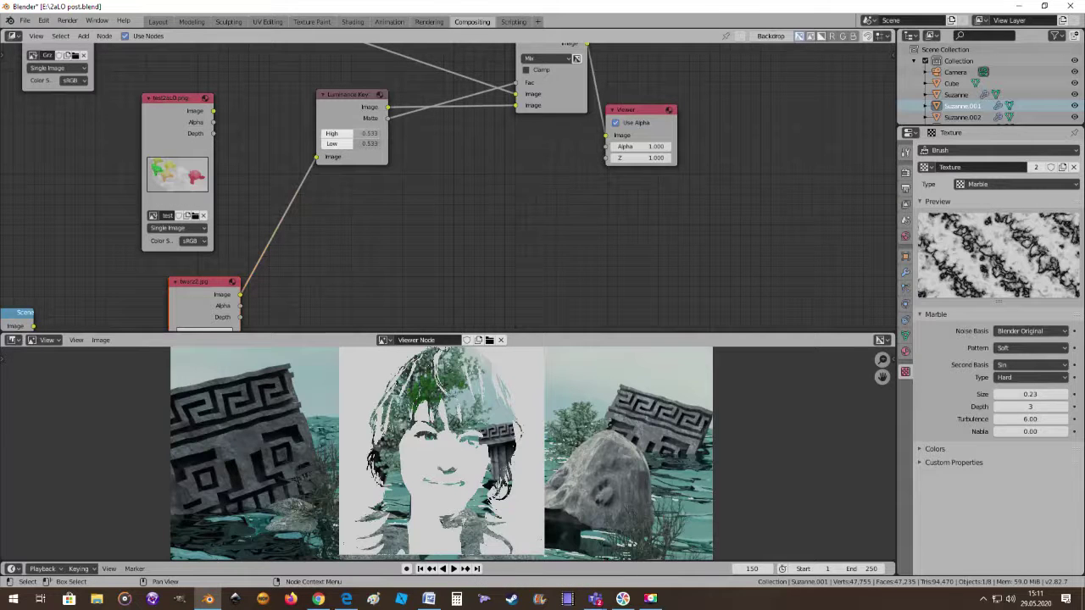
{"action": "scroll", "coordinate": [432, 413], "scroll_direction": "down", "scroll_amount": 2}
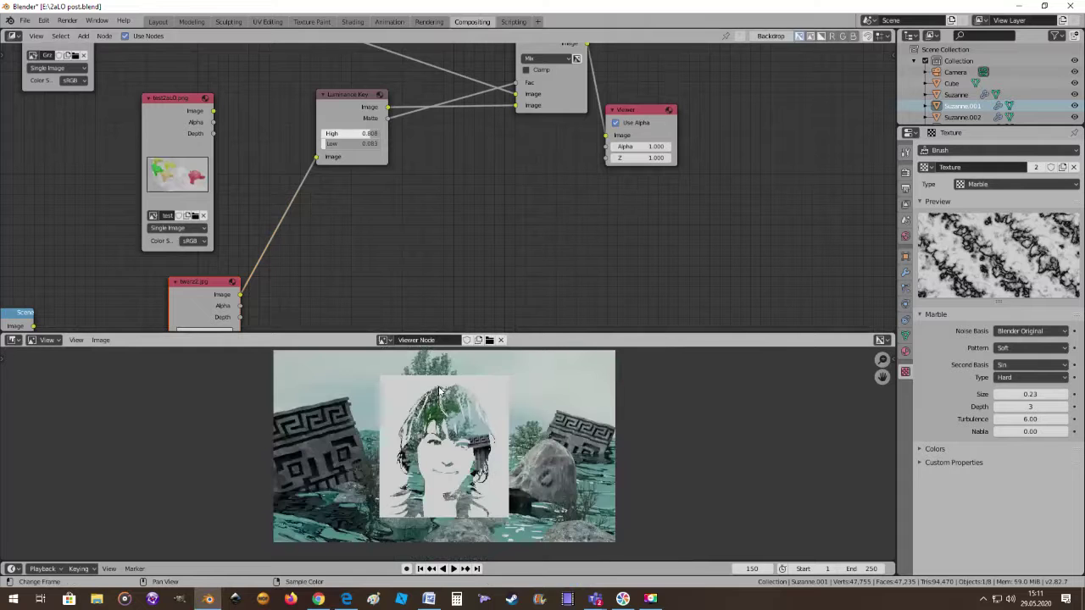
{"action": "scroll", "coordinate": [460, 456], "scroll_direction": "up", "scroll_amount": 1}
{"action": "scroll", "coordinate": [412, 236], "scroll_direction": "down", "scroll_amount": 1}
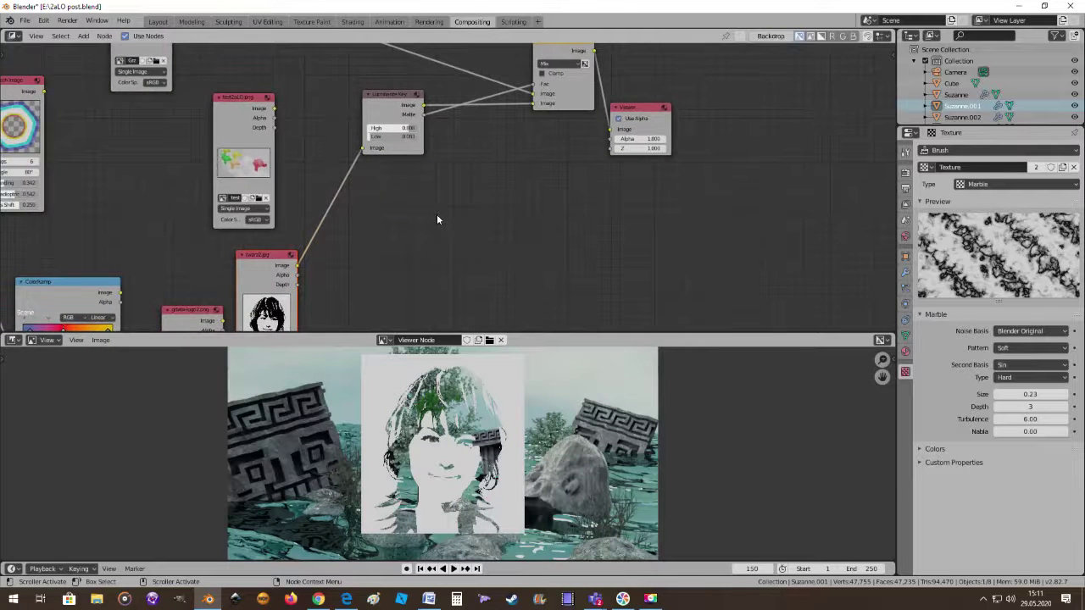
{"action": "scroll", "coordinate": [437, 219], "scroll_direction": "down", "scroll_amount": 1}
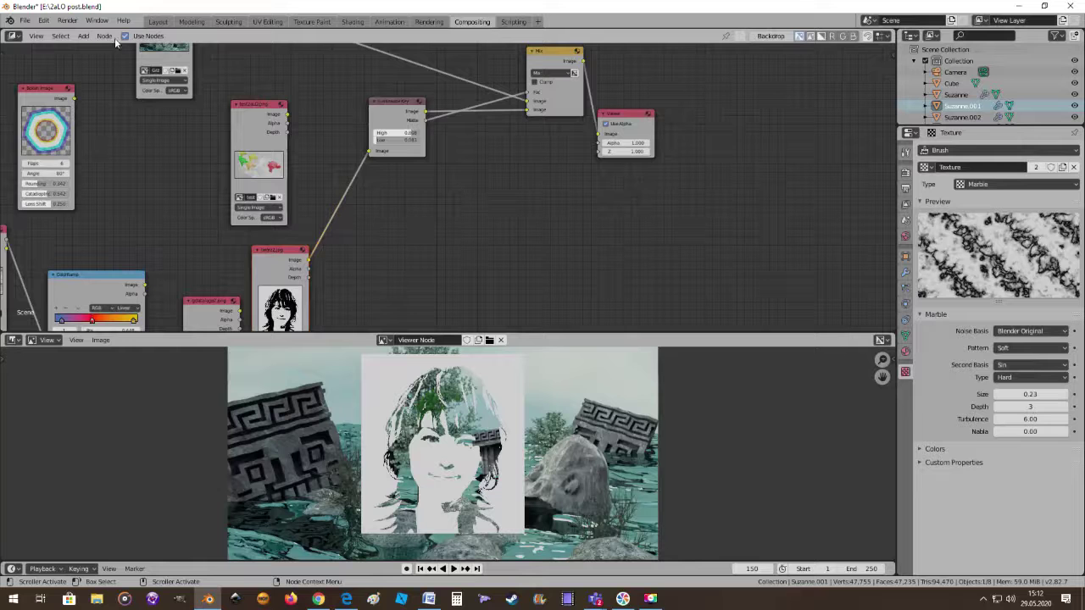
{"action": "left_click", "coordinate": [67, 20]}
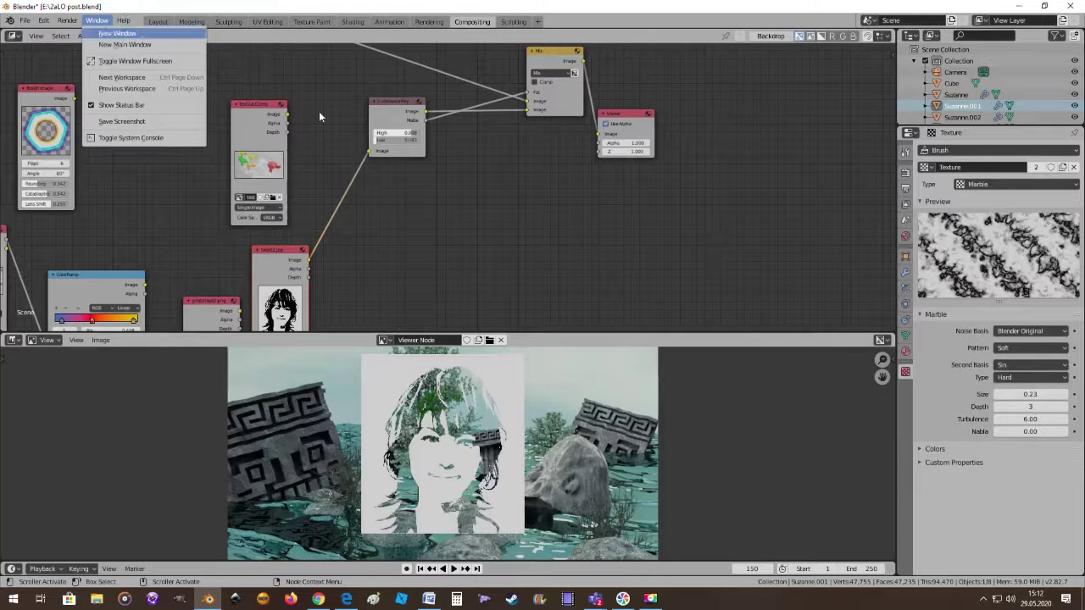
{"action": "scroll", "coordinate": [598, 244], "scroll_direction": "down", "scroll_amount": 1}
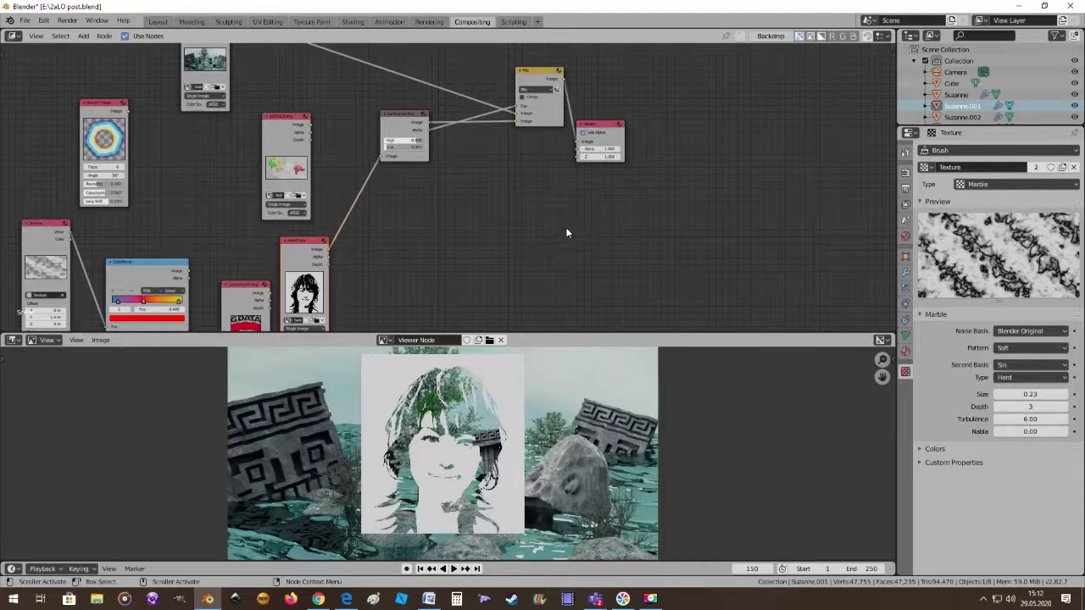